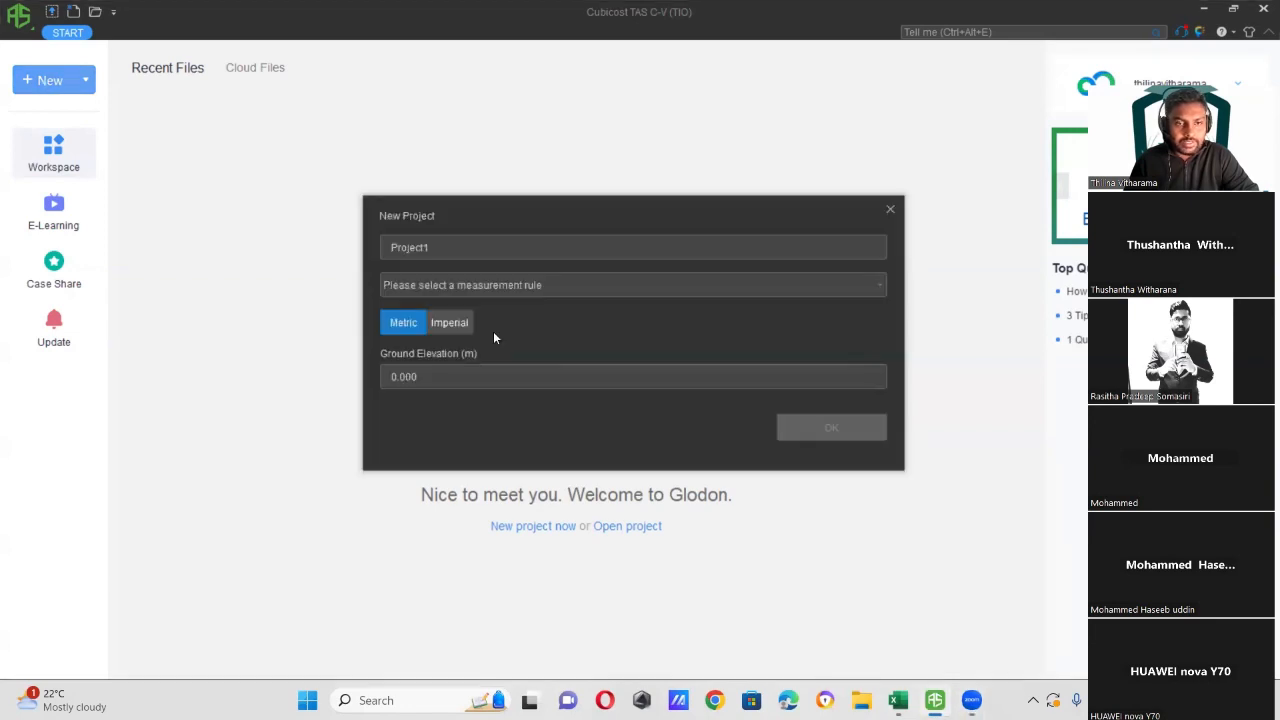
- Allow the meeting recording request and create Project1 with the U.K. New Rules of Measurement: Detailed Measurement for Building Works (NRM2) rule
{"action": "double_click", "coordinate": [456, 253]}
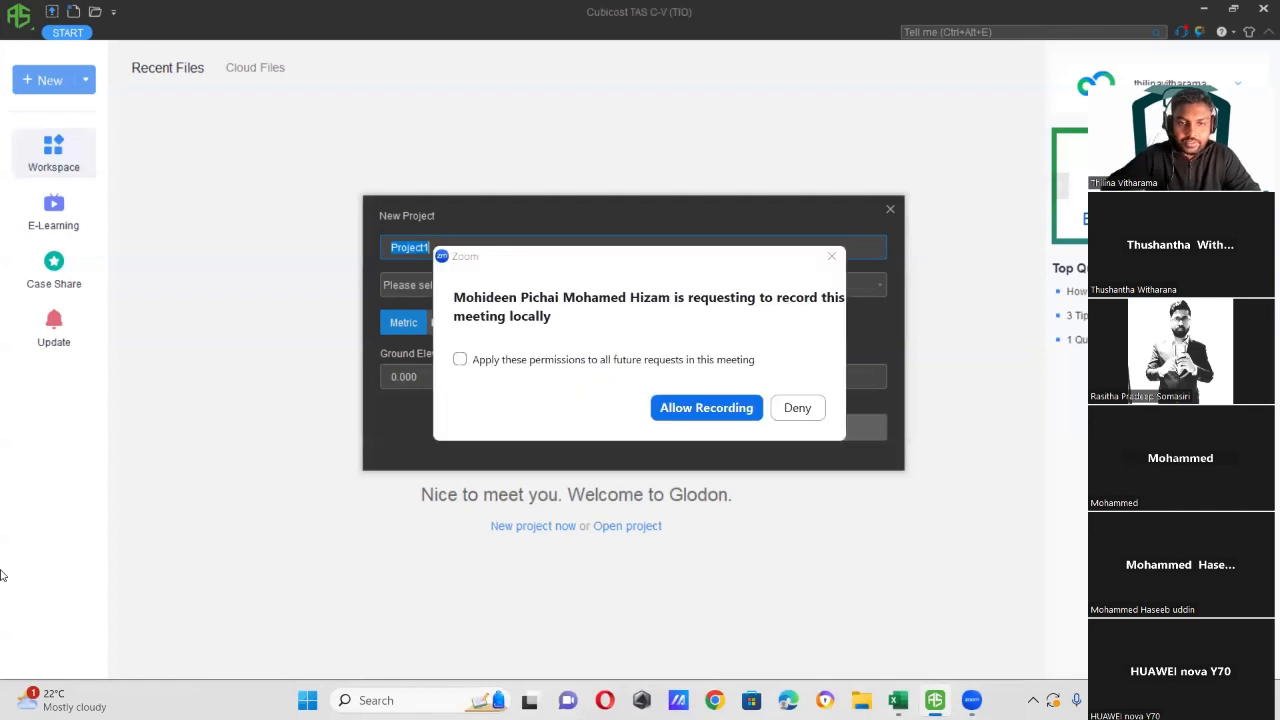
{"action": "left_click", "coordinate": [714, 410]}
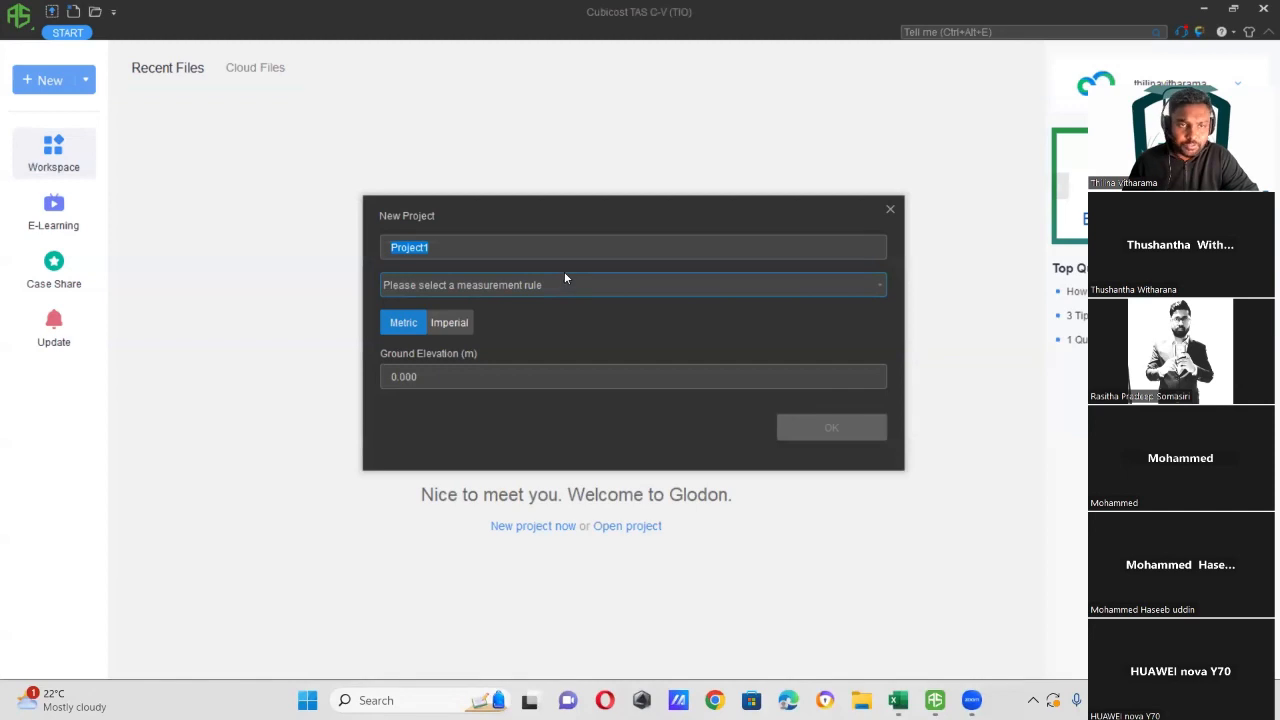
{"action": "left_click", "coordinate": [875, 284]}
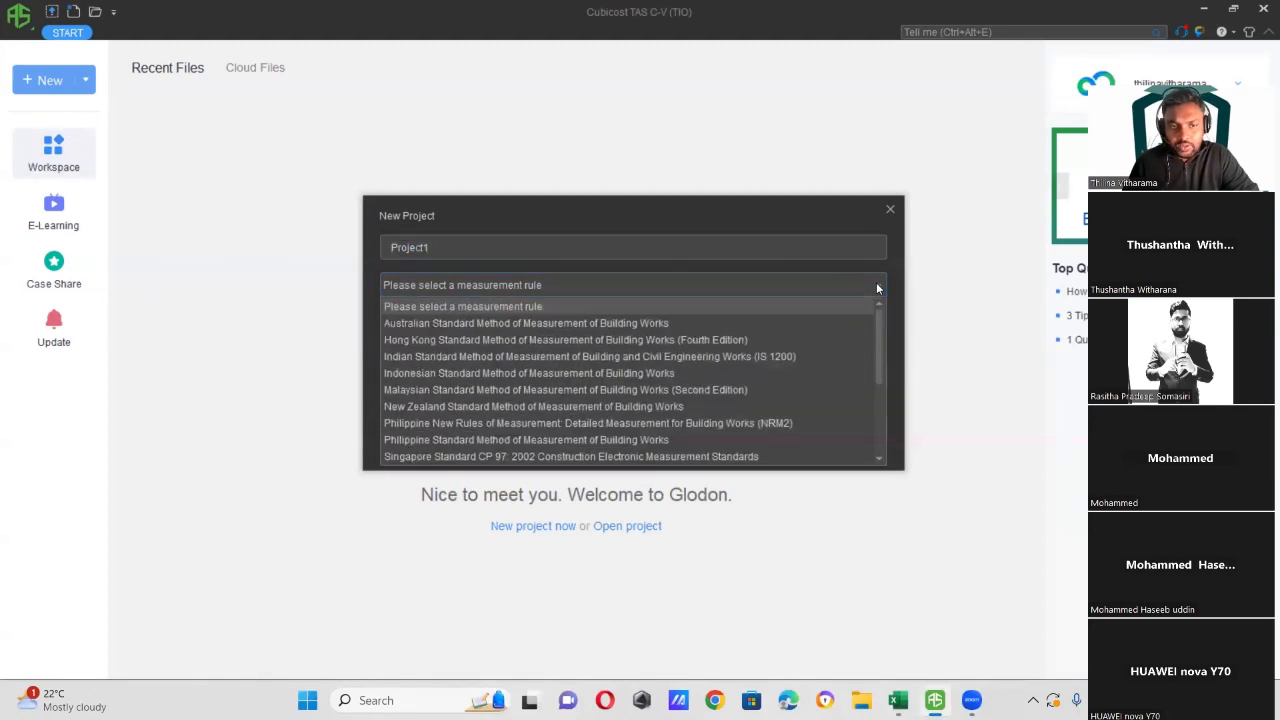
{"action": "scroll", "coordinate": [620, 386], "scroll_direction": "down", "scroll_amount": 2}
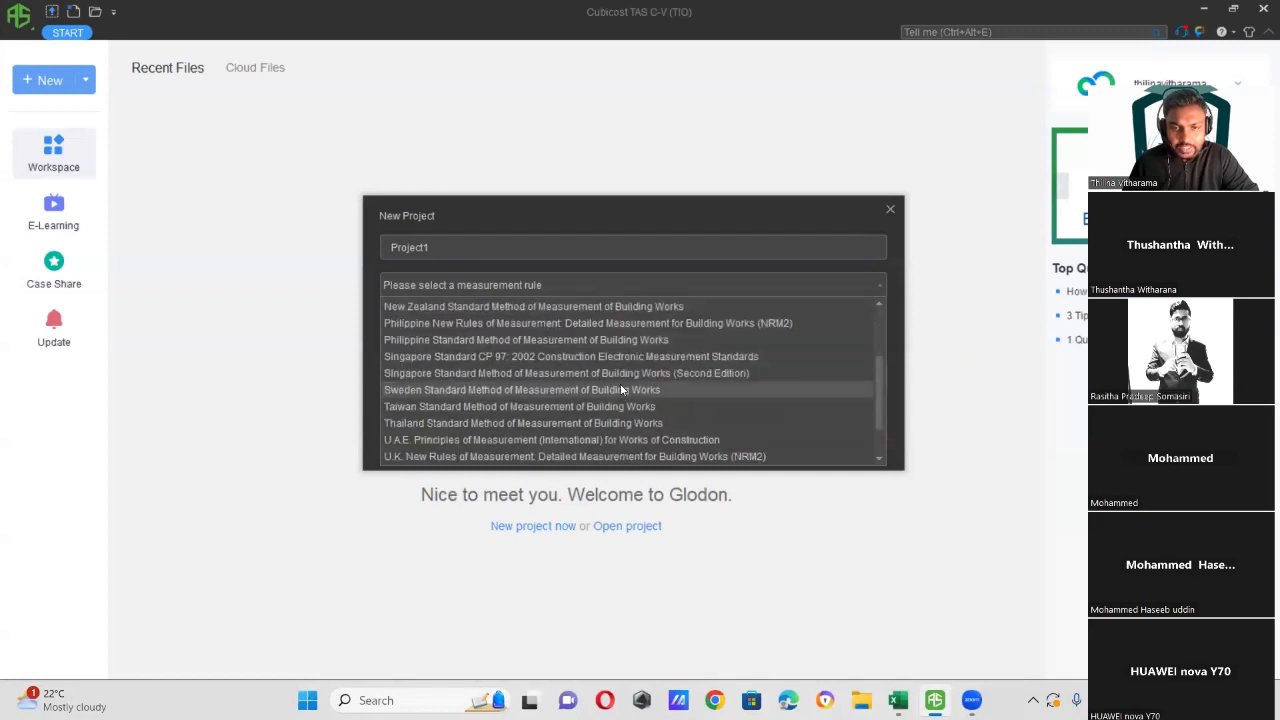
{"action": "scroll", "coordinate": [480, 415], "scroll_direction": "down", "scroll_amount": 1}
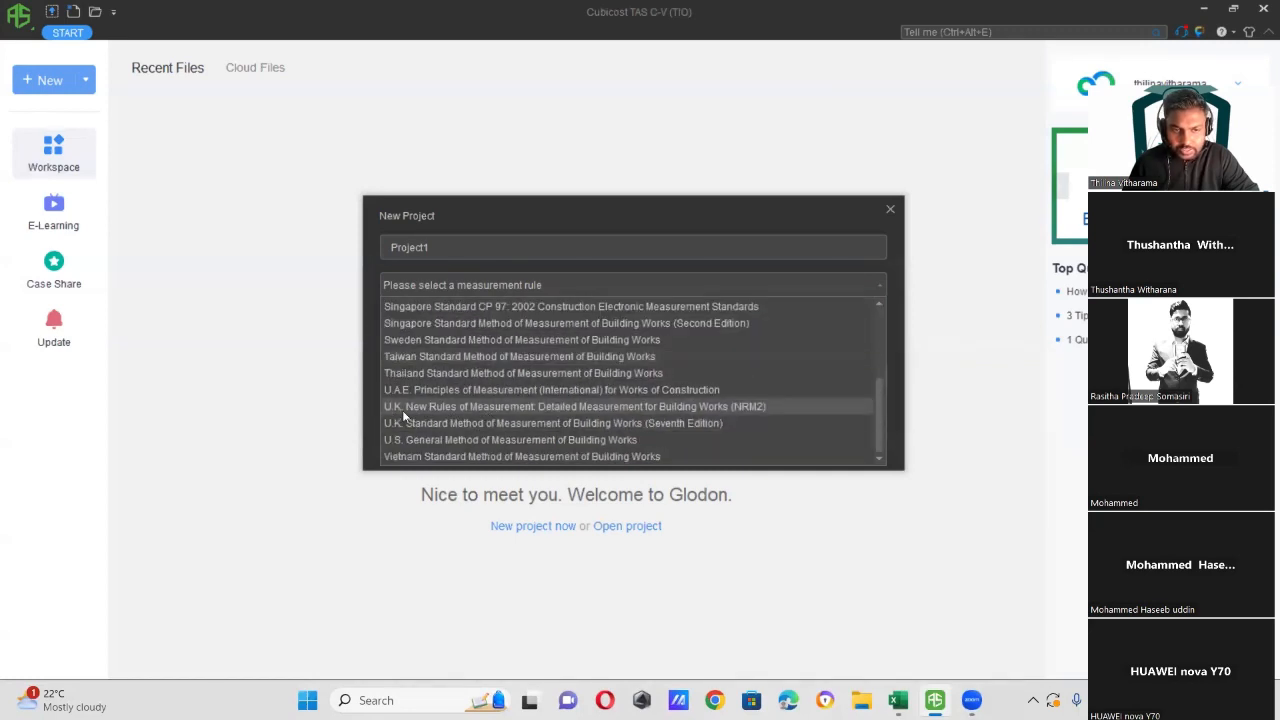
{"action": "scroll", "coordinate": [420, 410], "scroll_direction": "up", "scroll_amount": 3}
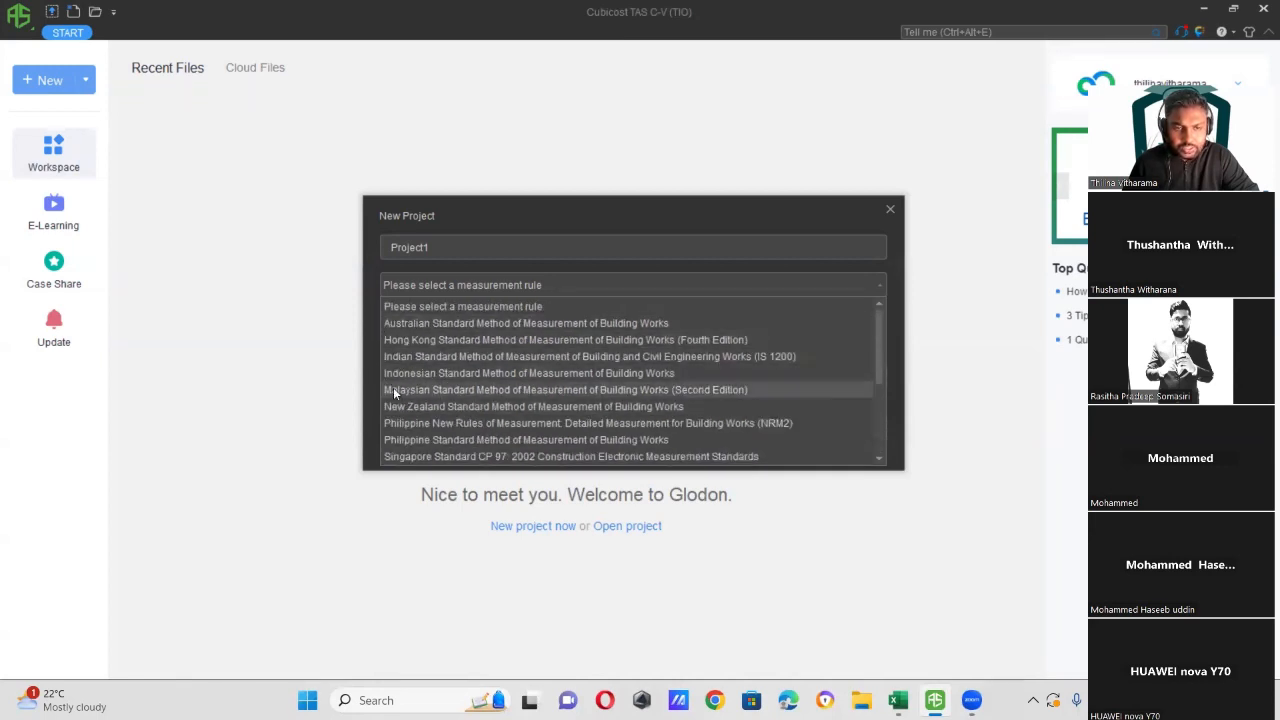
{"action": "scroll", "coordinate": [446, 426], "scroll_direction": "down", "scroll_amount": 2}
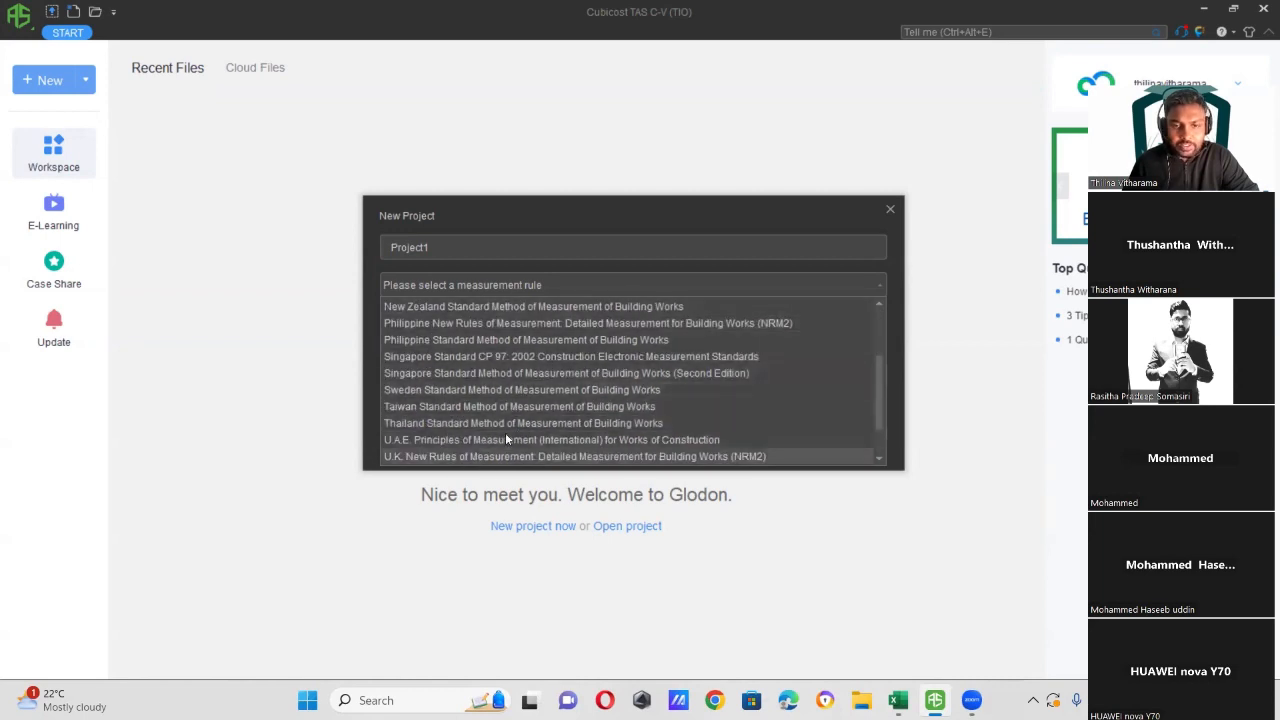
{"action": "scroll", "coordinate": [505, 438], "scroll_direction": "down", "scroll_amount": 1}
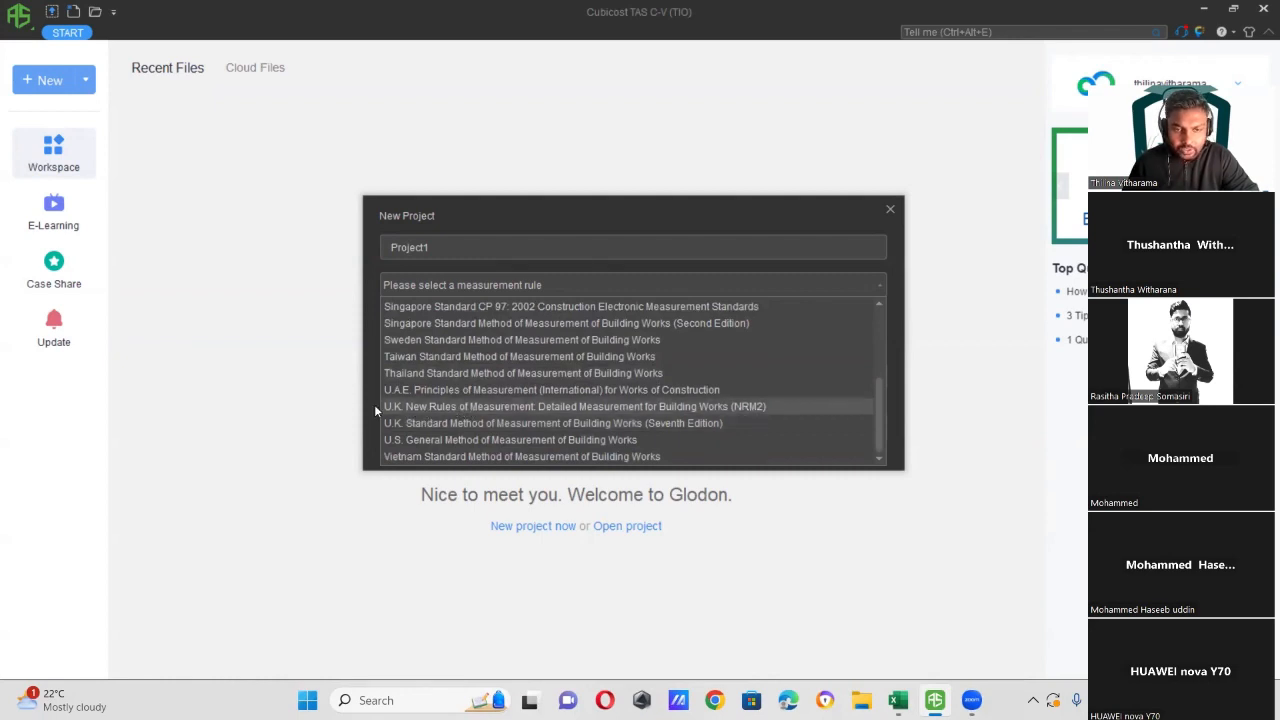
{"action": "left_click", "coordinate": [438, 406]}
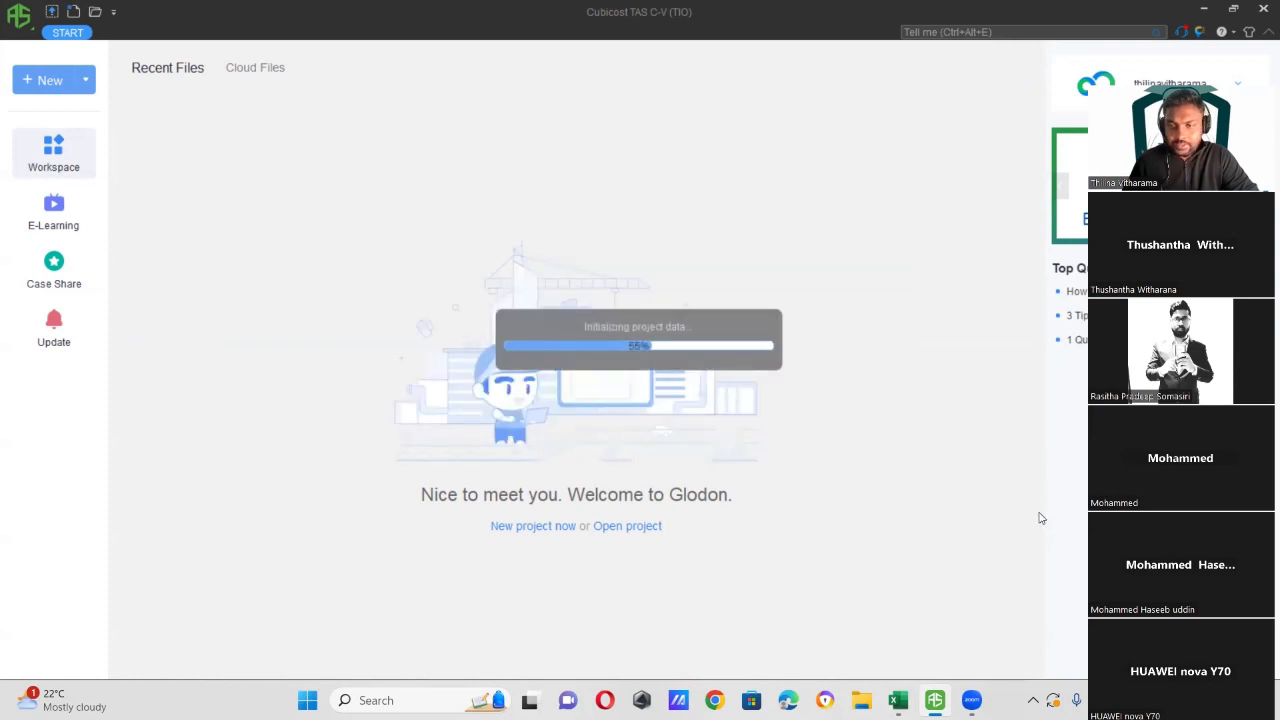
- Narrow the element list area and open Sample Block (Base)-rvt20.rvt from the Desktop's CubiCost folder for RVT import
{"action": "left_click_drag", "start_coordinate": [1181, 55], "coordinate": [1170, 12]}
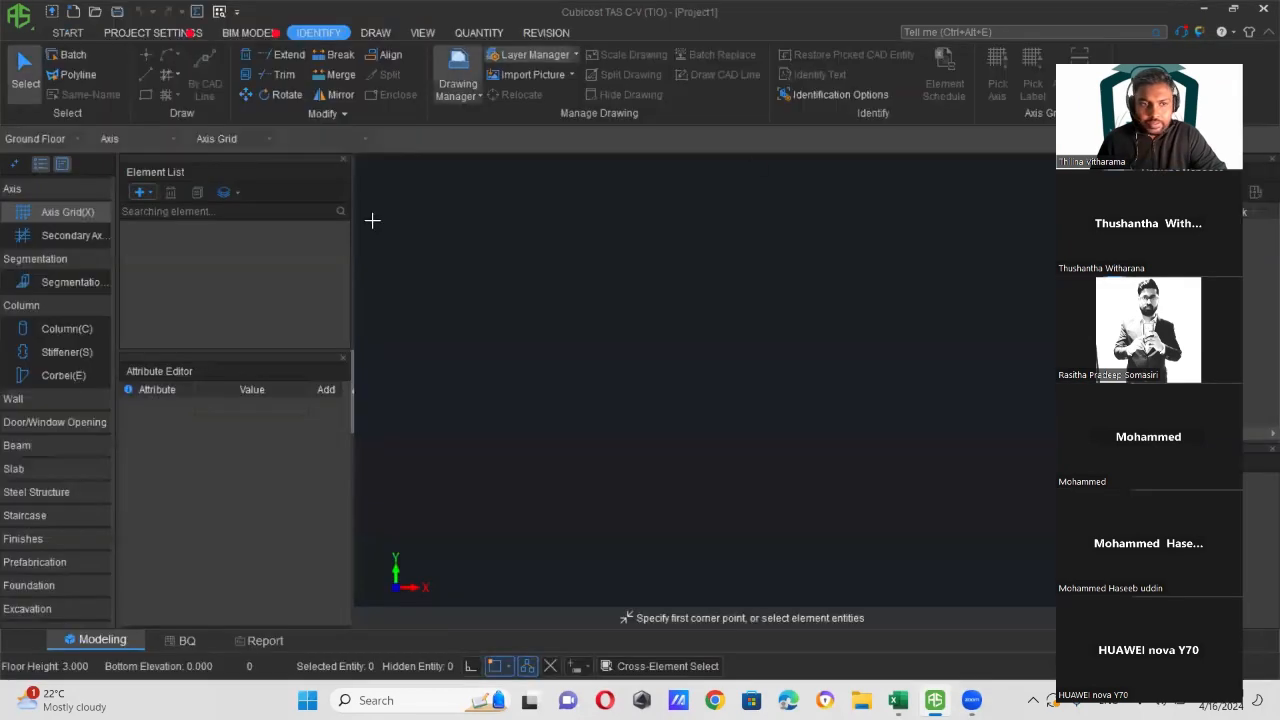
{"action": "left_click_drag", "start_coordinate": [294, 261], "coordinate": [287, 260]}
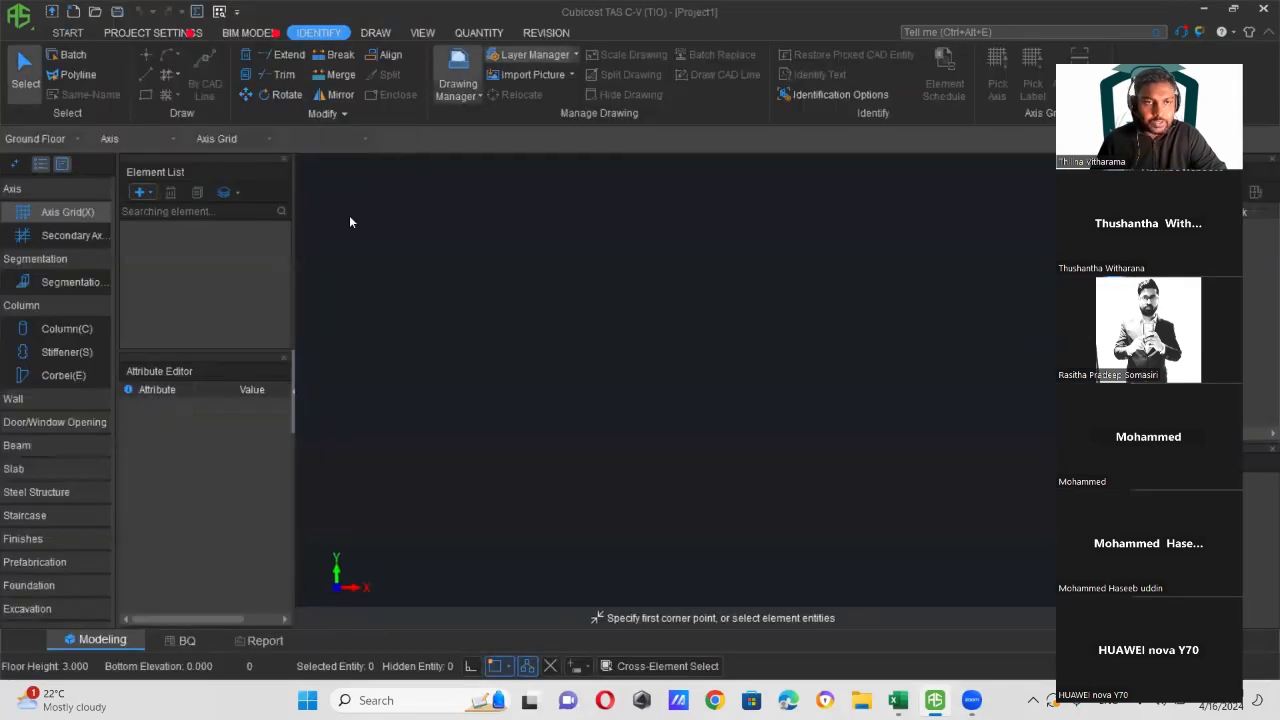
{"action": "left_click", "coordinate": [249, 34]}
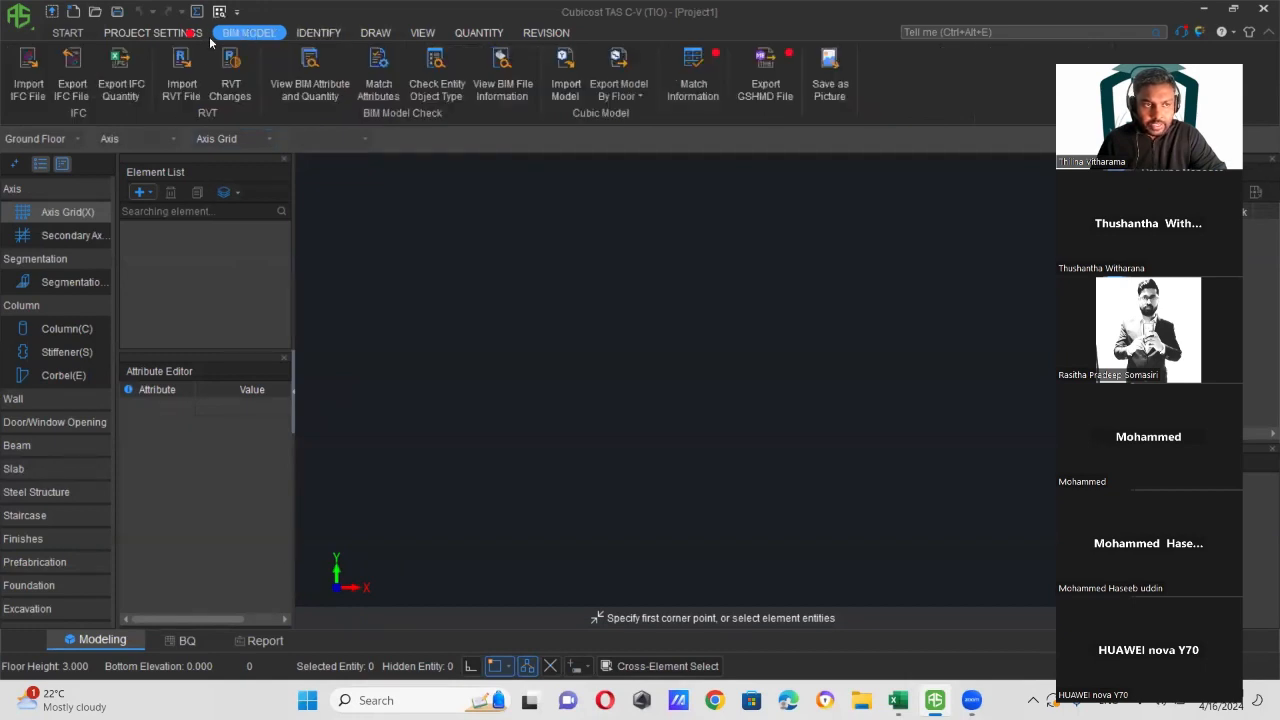
{"action": "left_click", "coordinate": [190, 100]}
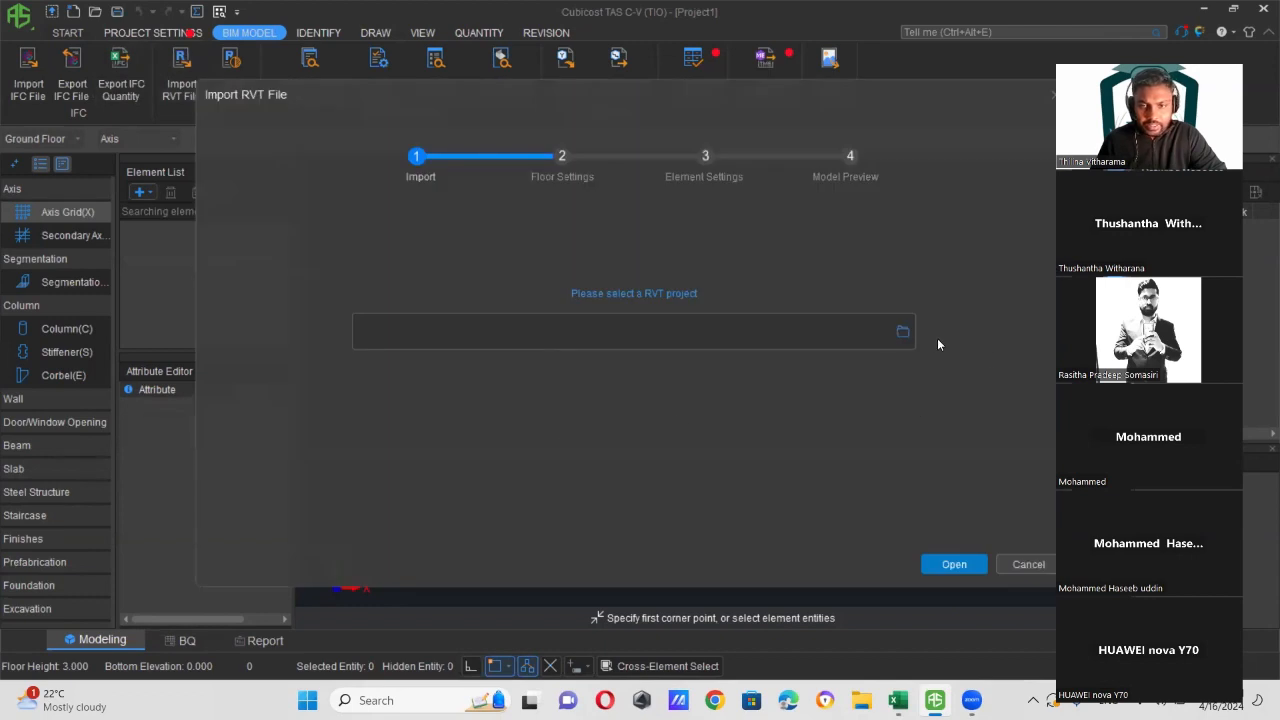
{"action": "left_click", "coordinate": [902, 333]}
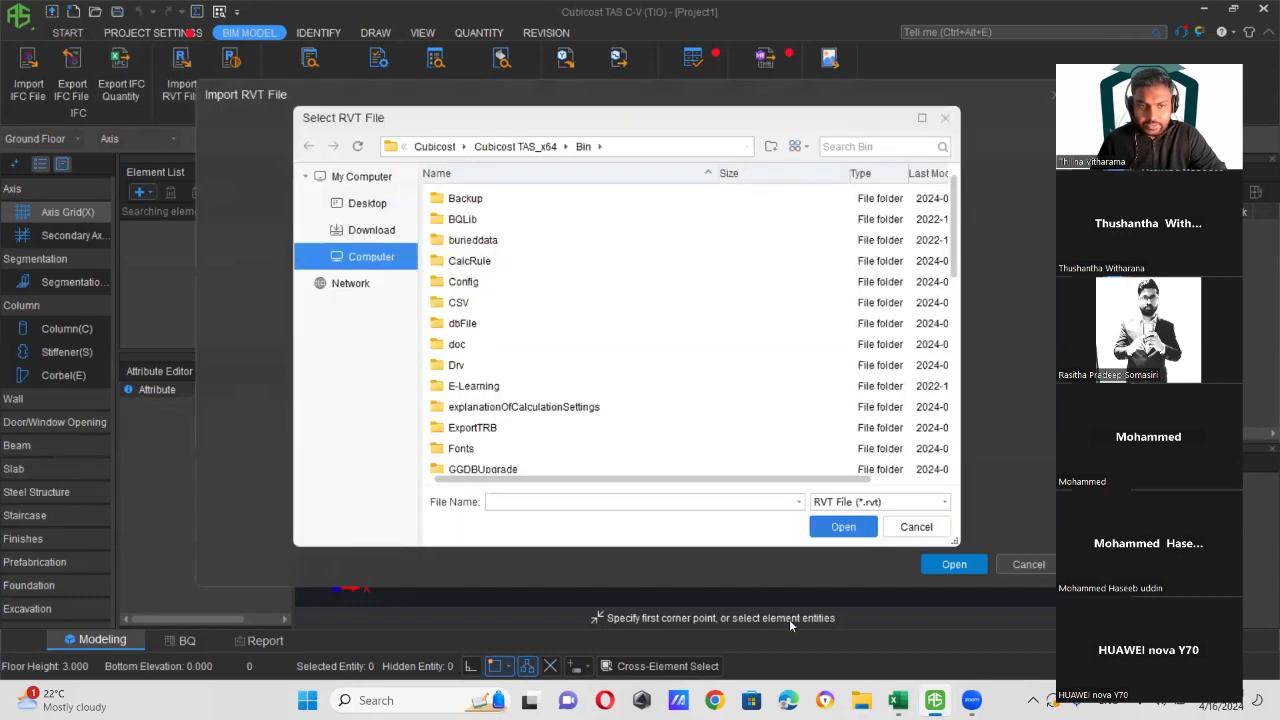
{"action": "left_click", "coordinate": [368, 204]}
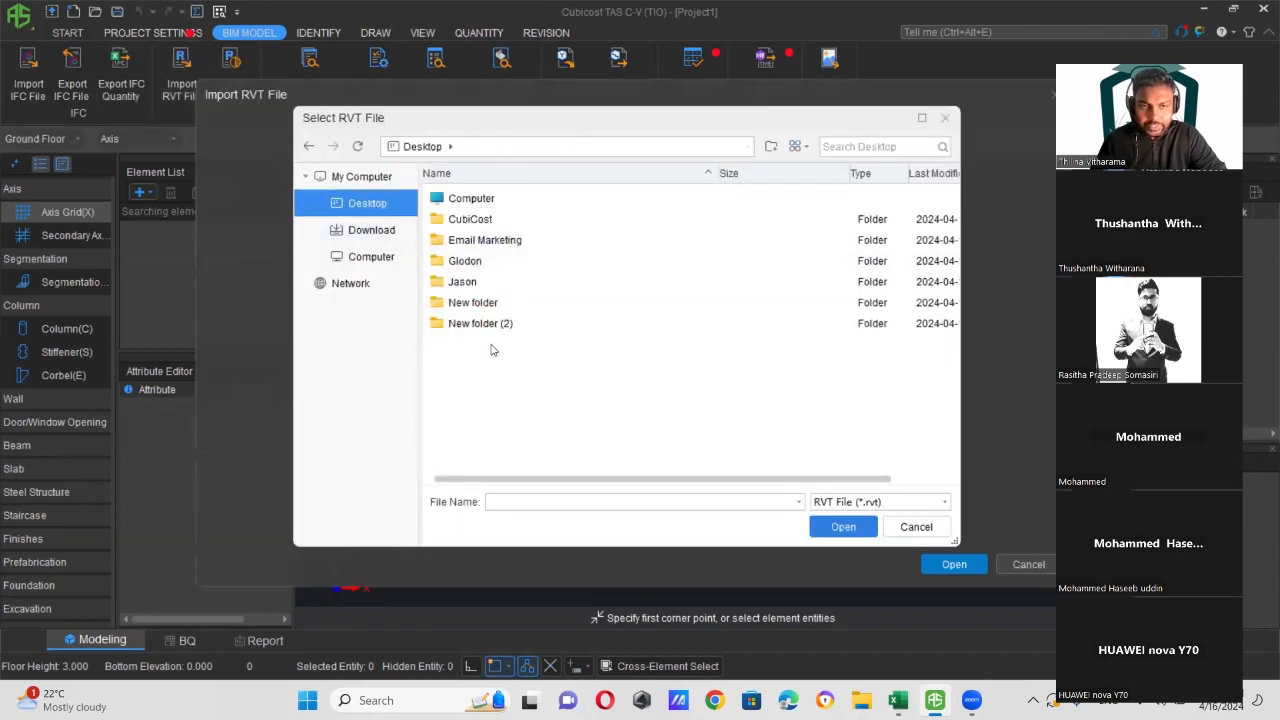
{"action": "double_click", "coordinate": [492, 221]}
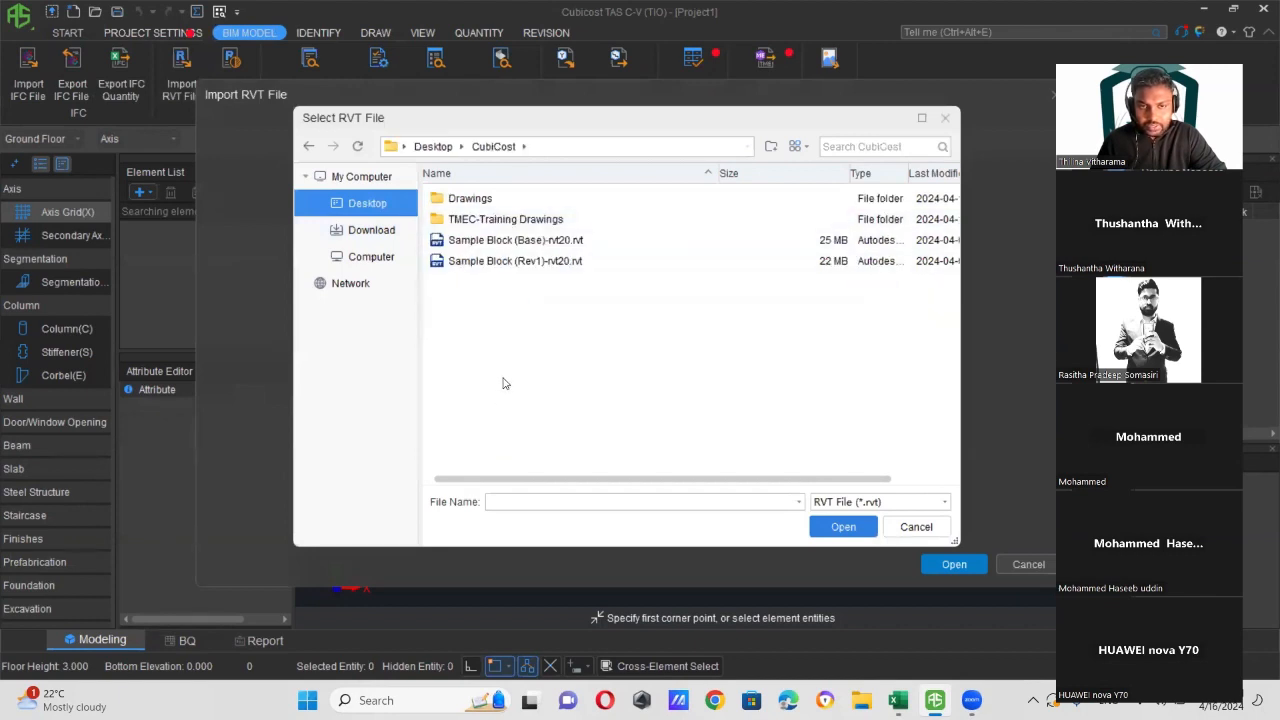
{"action": "left_click", "coordinate": [468, 243]}
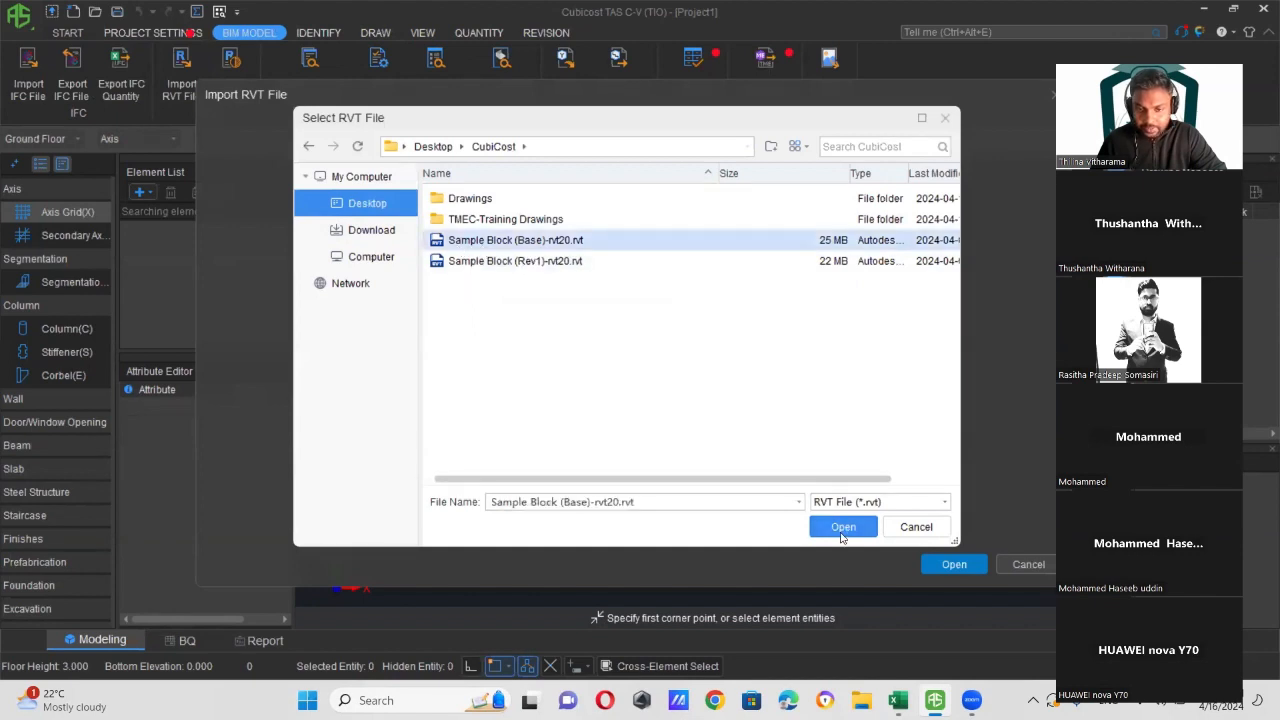
{"action": "left_click", "coordinate": [843, 527]}
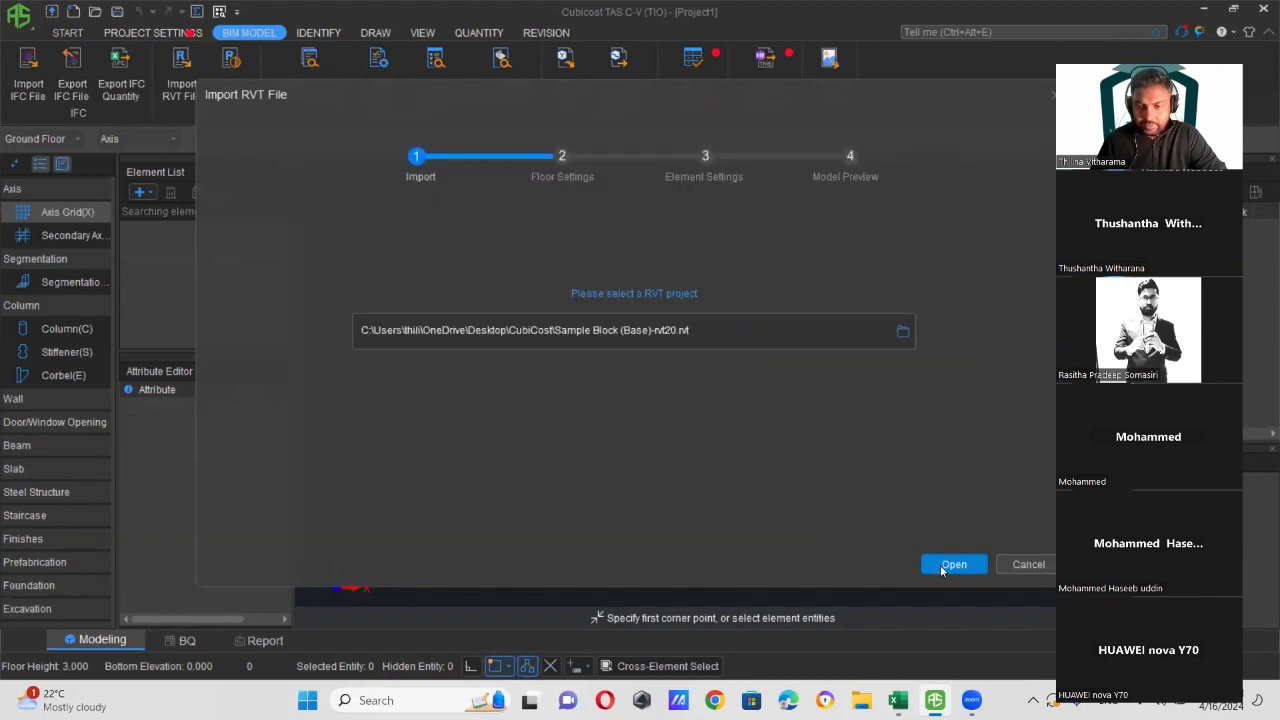
{"action": "left_click", "coordinate": [943, 569]}
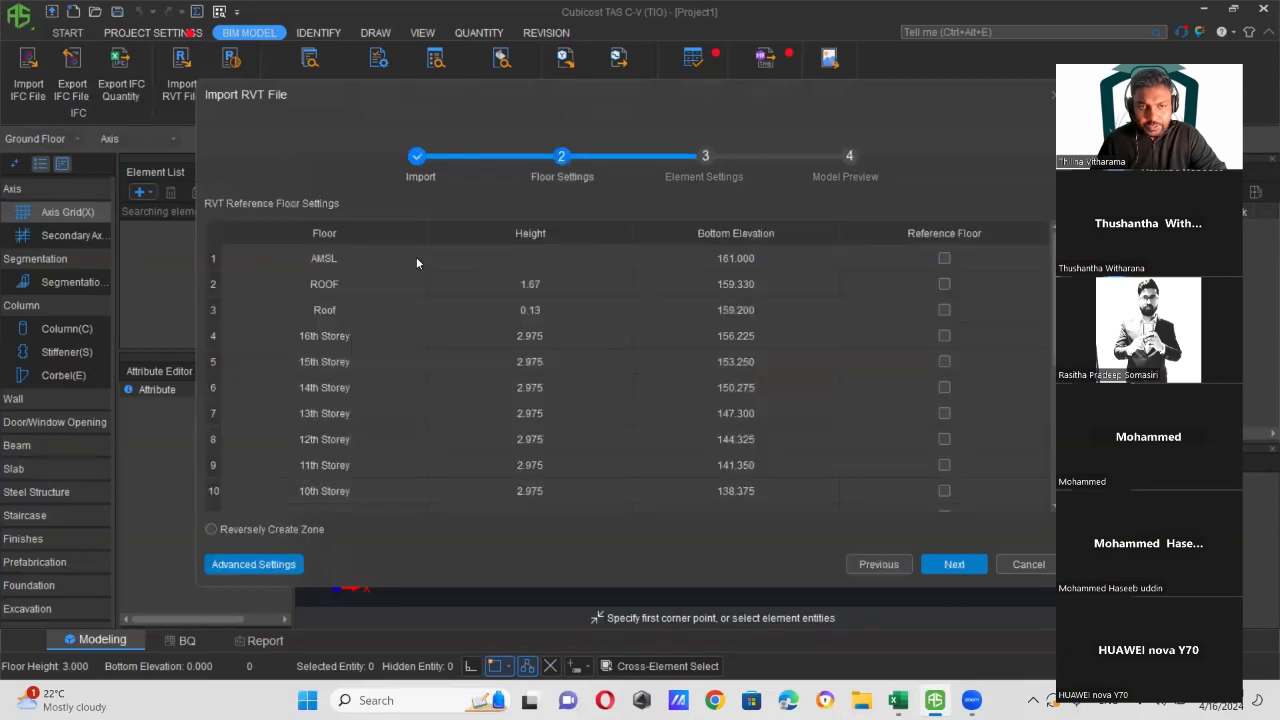
- Set Basement as the reference floor for the RVT import and proceed to the element settings
{"action": "scroll", "coordinate": [750, 440], "scroll_direction": "down", "scroll_amount": 3}
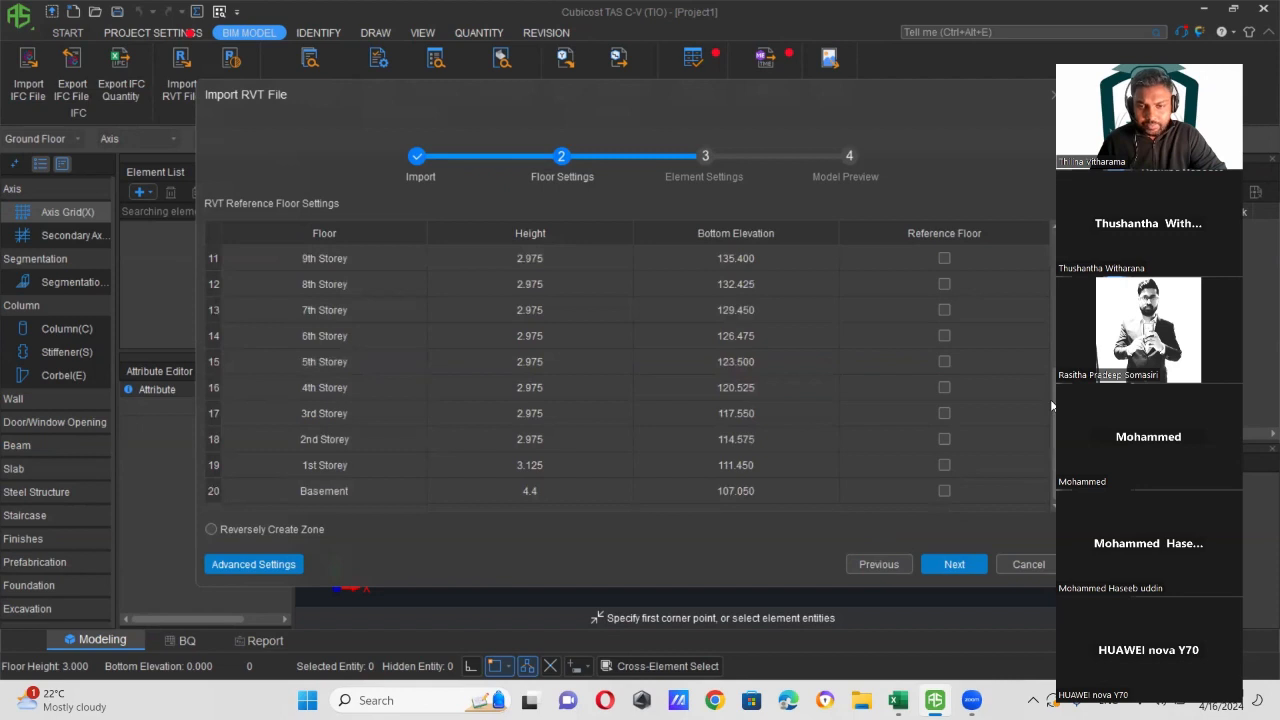
{"action": "left_click", "coordinate": [945, 491]}
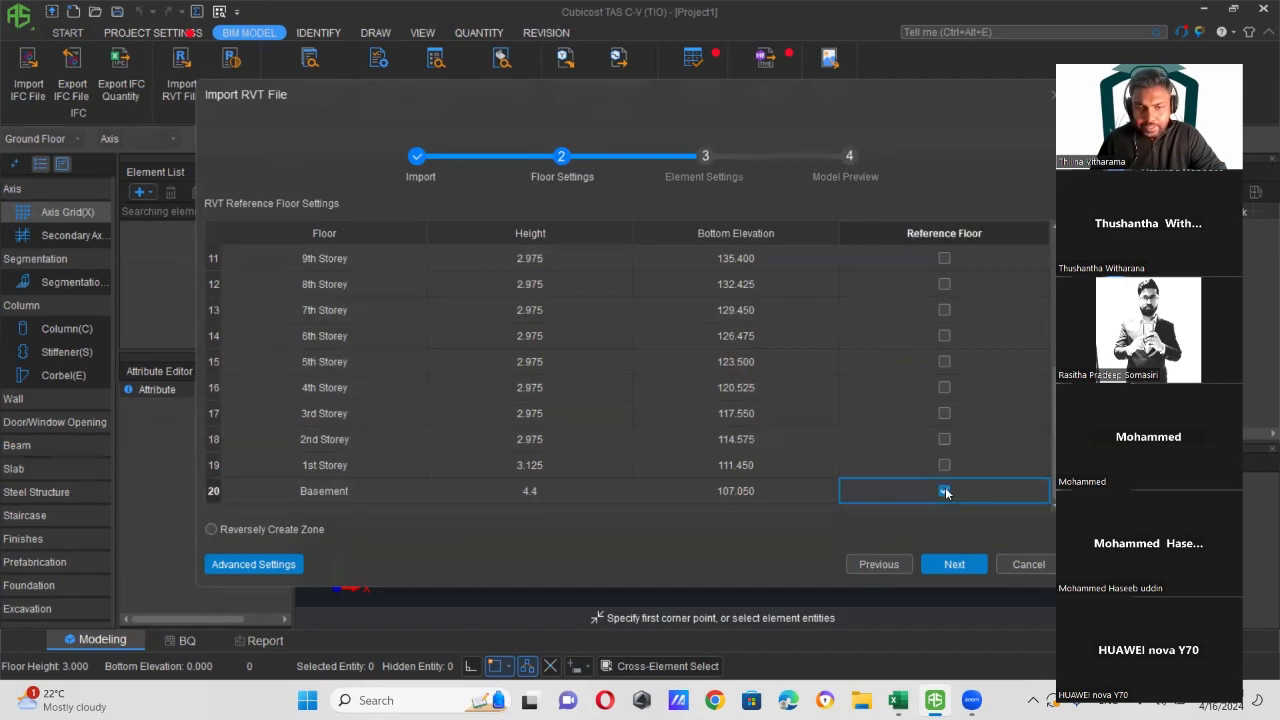
{"action": "left_click", "coordinate": [955, 565]}
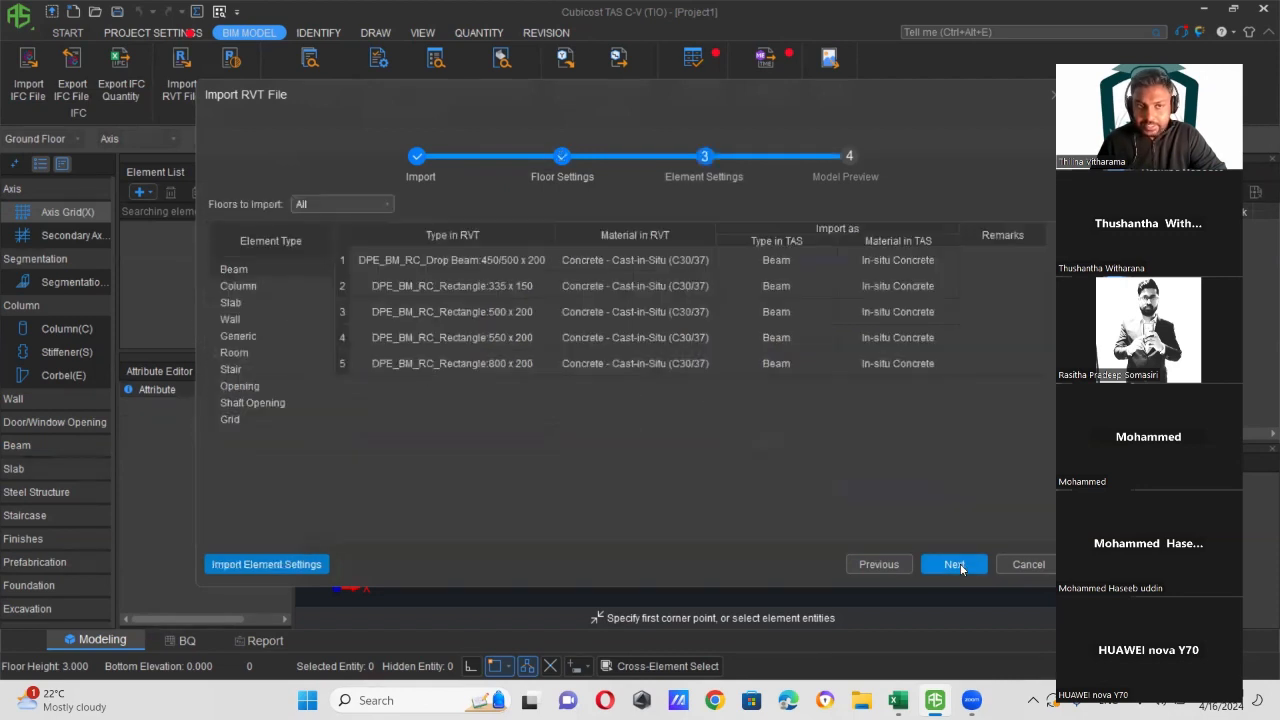
- Accept the element settings for all floors and import the previewed model without any linked files
{"action": "left_click", "coordinate": [955, 565]}
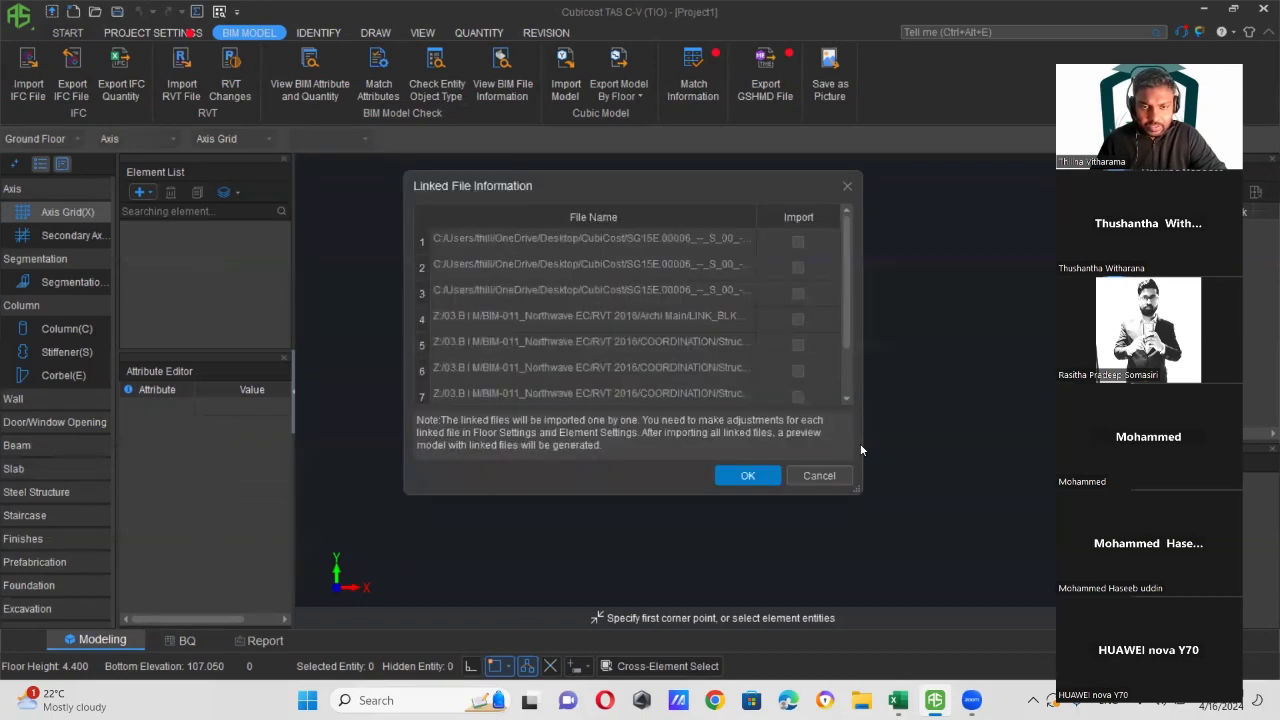
{"action": "left_click", "coordinate": [746, 477]}
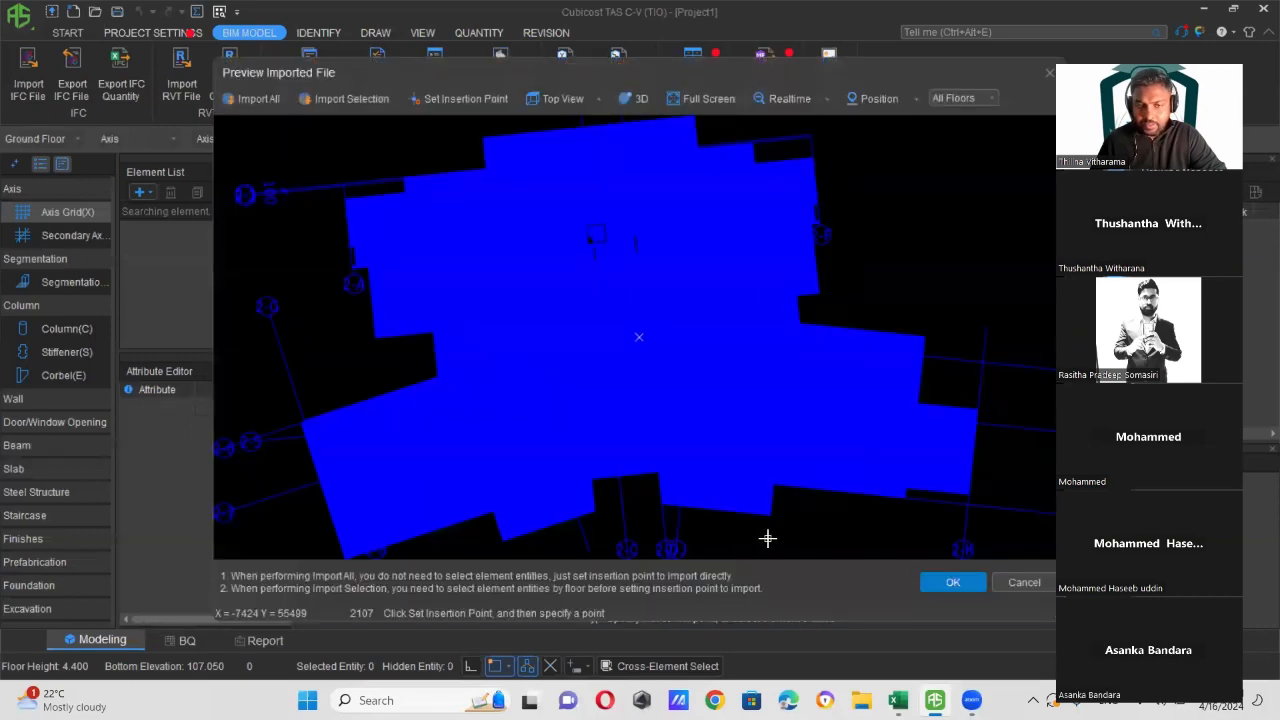
{"action": "left_click", "coordinate": [955, 583]}
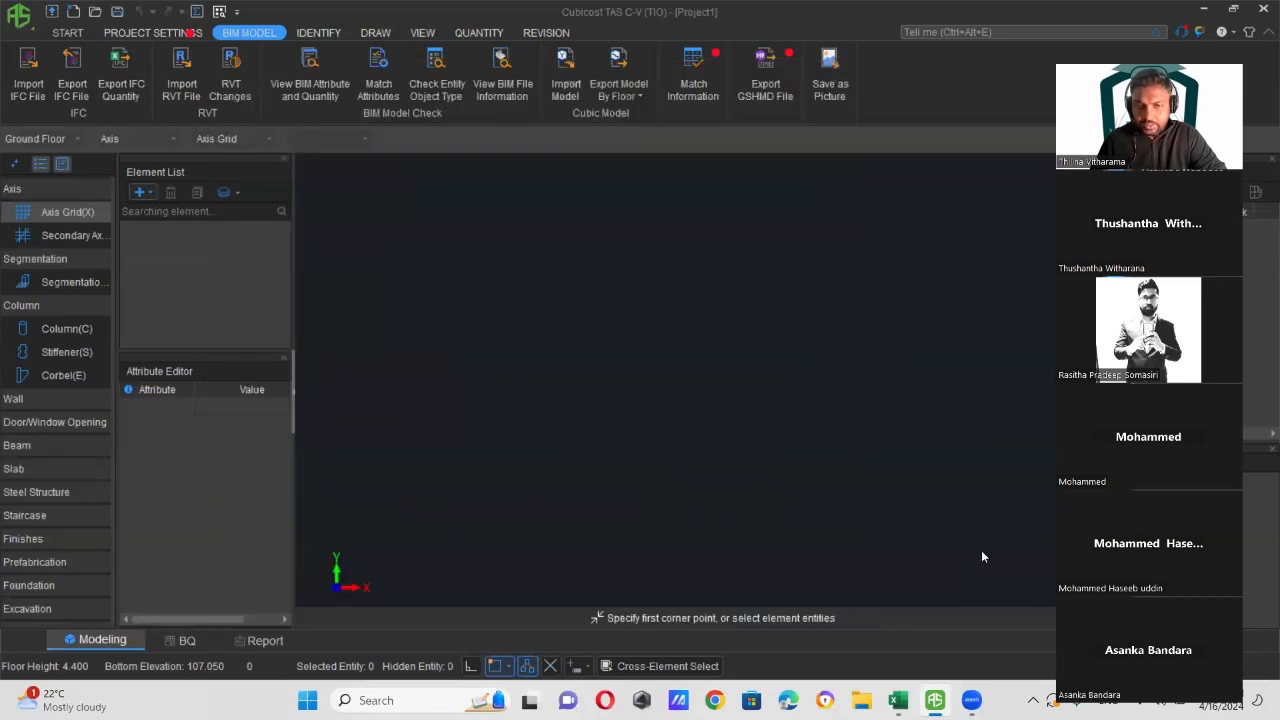
{"action": "left_click", "coordinate": [745, 392]}
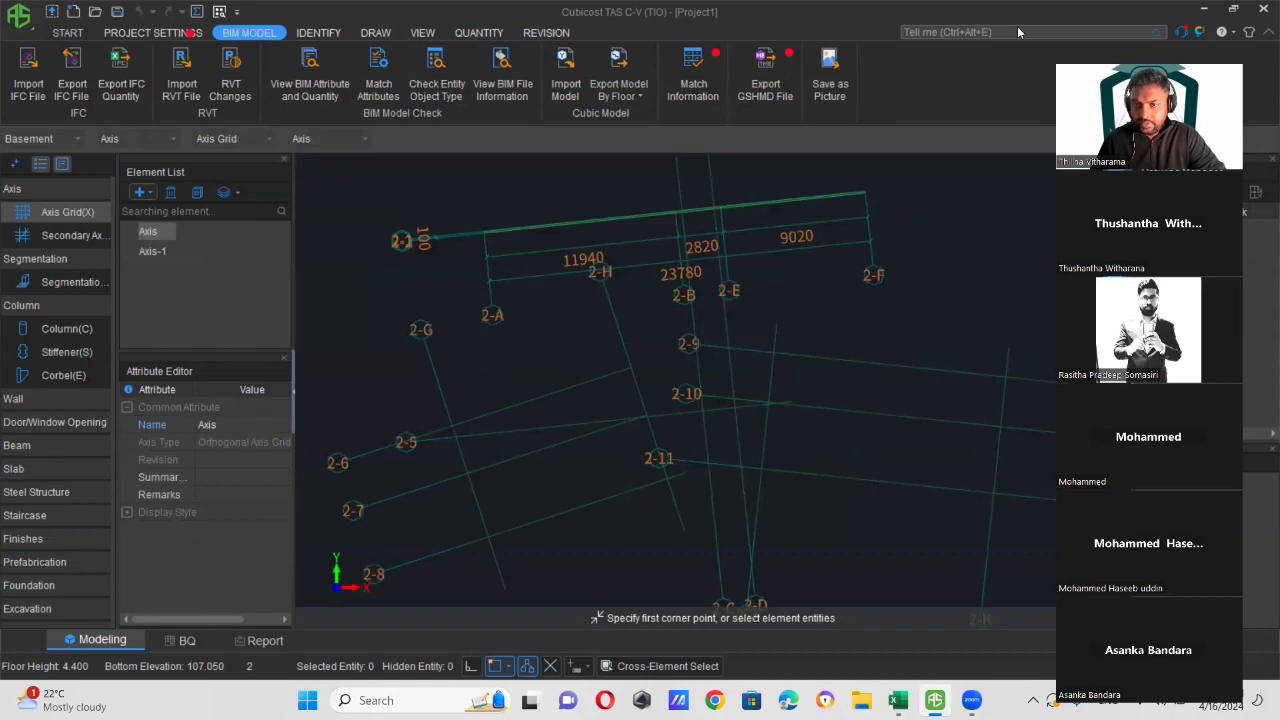
- Display all floors of the imported building and orbit the model into a 3D view
{"action": "left_click", "coordinate": [1118, 318]}
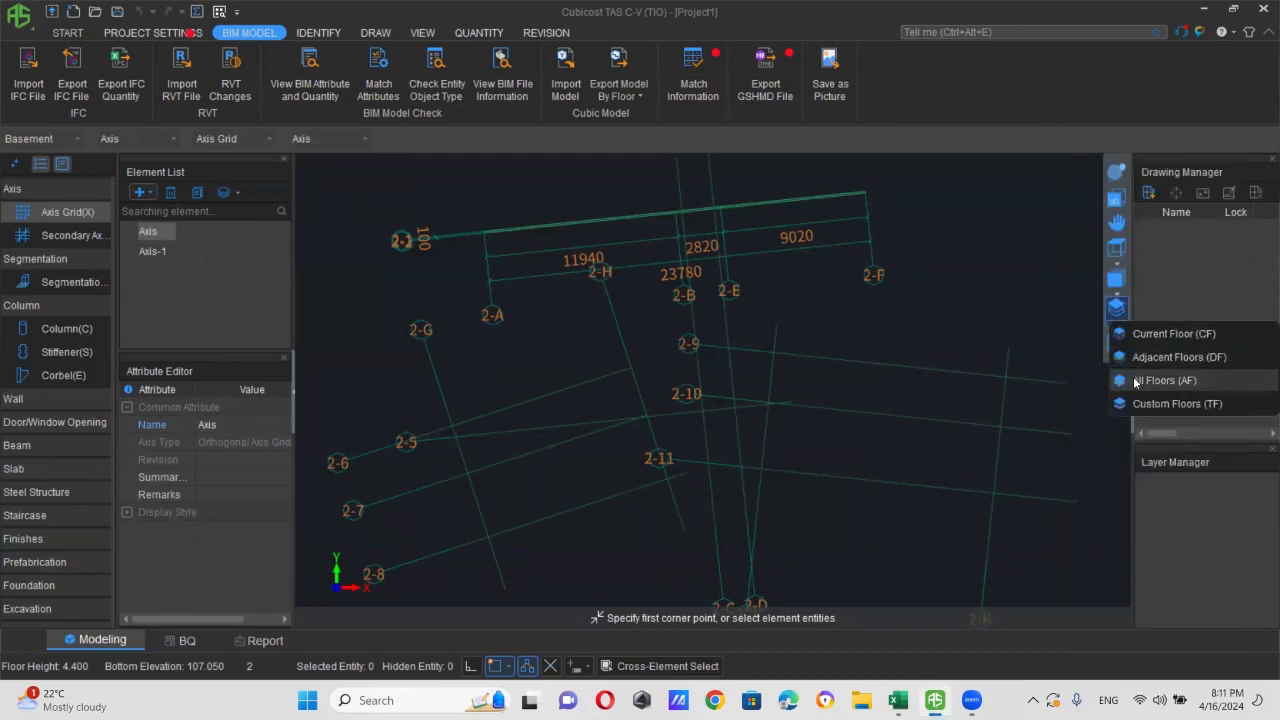
{"action": "left_click", "coordinate": [1135, 383]}
{"action": "left_click", "coordinate": [1117, 175]}
{"action": "left_click_drag", "start_coordinate": [880, 481], "coordinate": [683, 312]}
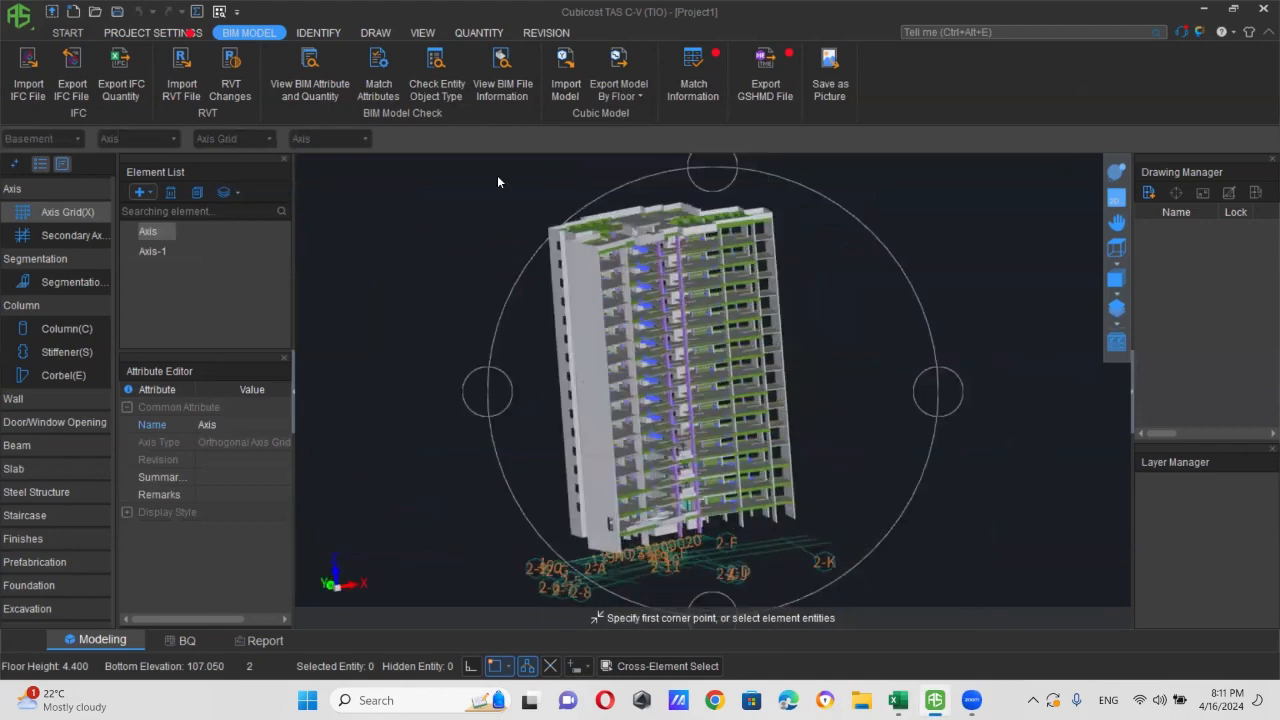
- Run the quantity calculation and move the Model Check results away from the building model
{"action": "left_click", "coordinate": [479, 32]}
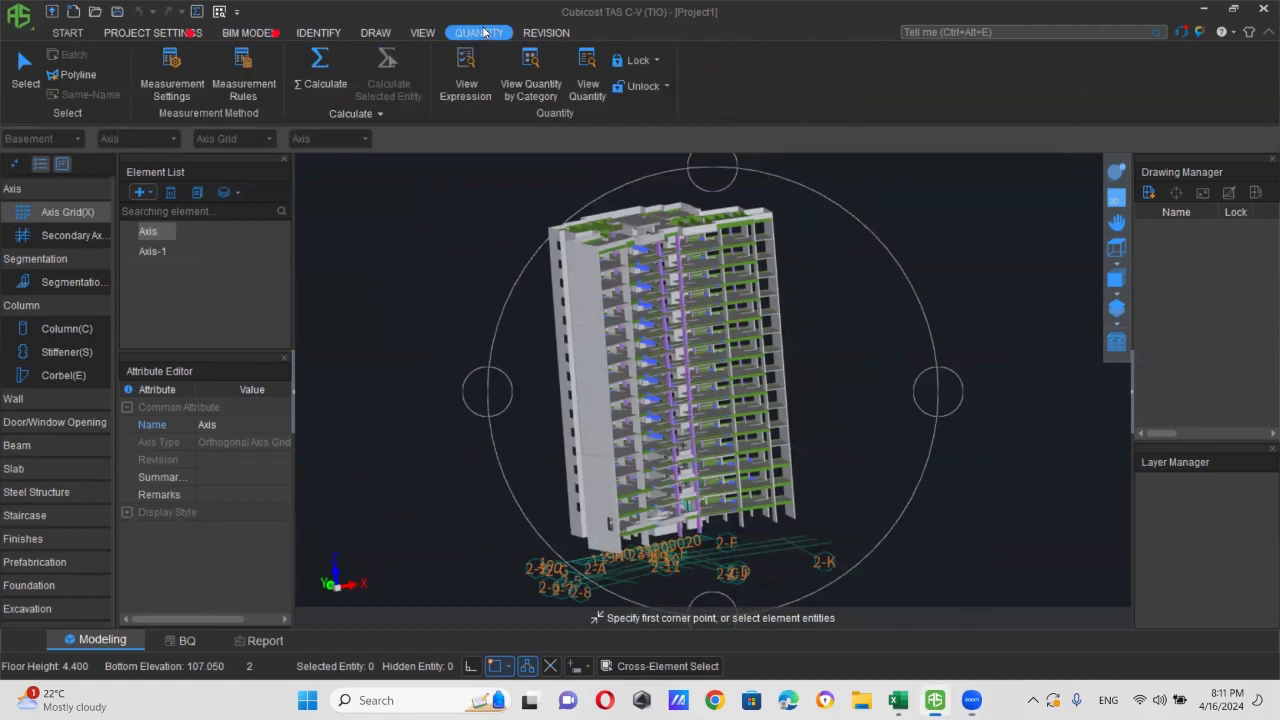
{"action": "left_click", "coordinate": [314, 56]}
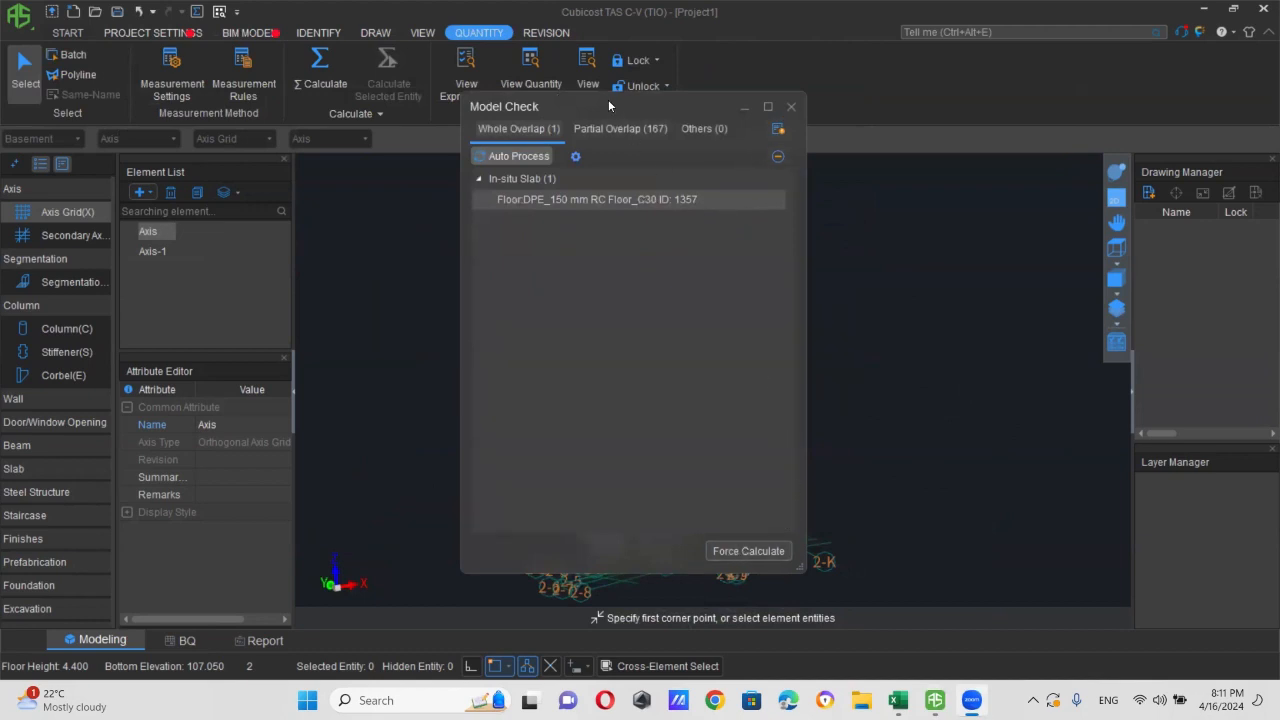
{"action": "left_click_drag", "start_coordinate": [607, 105], "coordinate": [899, 144]}
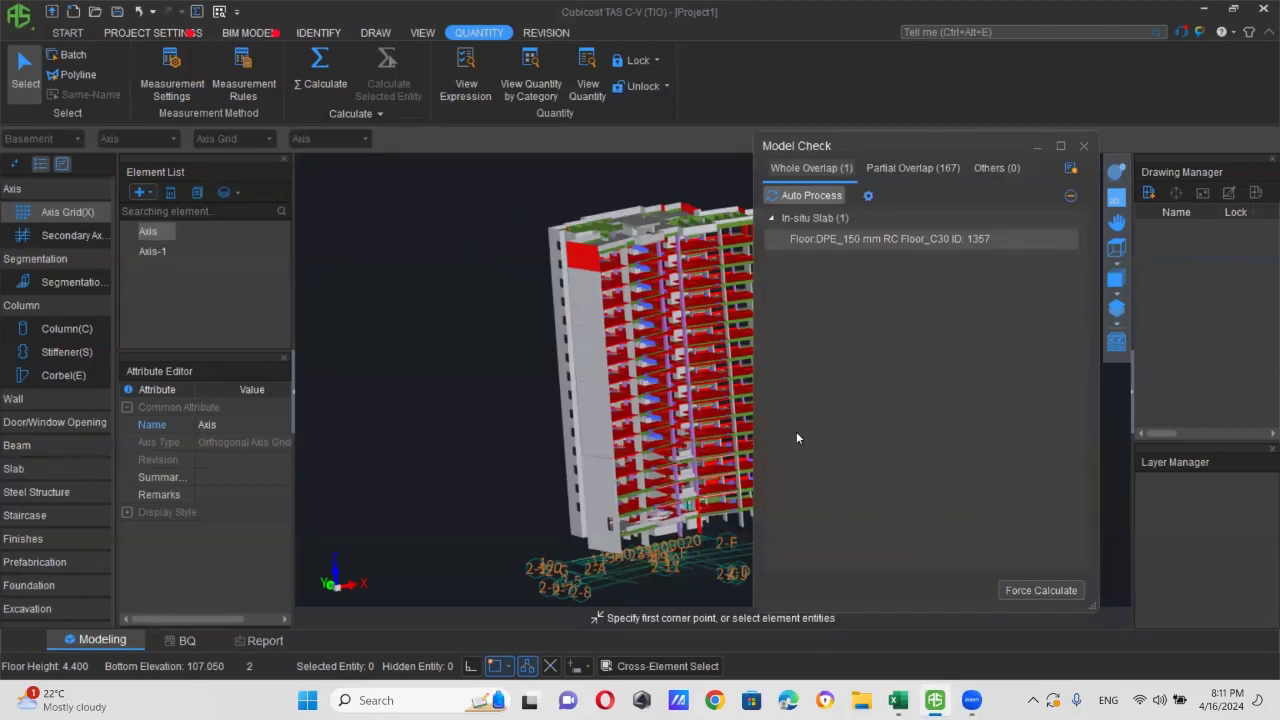
- Examine the elements highlighted by the model check in the 3D building up close
{"action": "scroll", "coordinate": [650, 329], "scroll_direction": "up", "scroll_amount": 1}
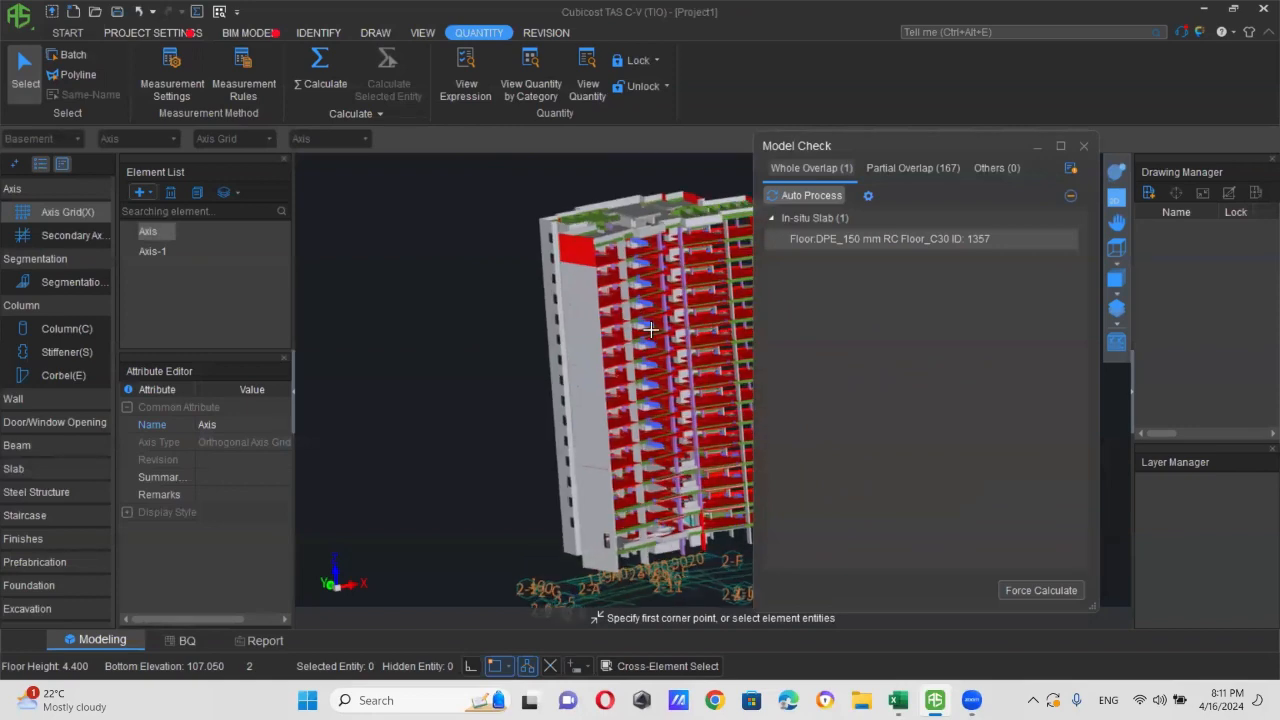
{"action": "scroll", "coordinate": [650, 329], "scroll_direction": "up", "scroll_amount": 4}
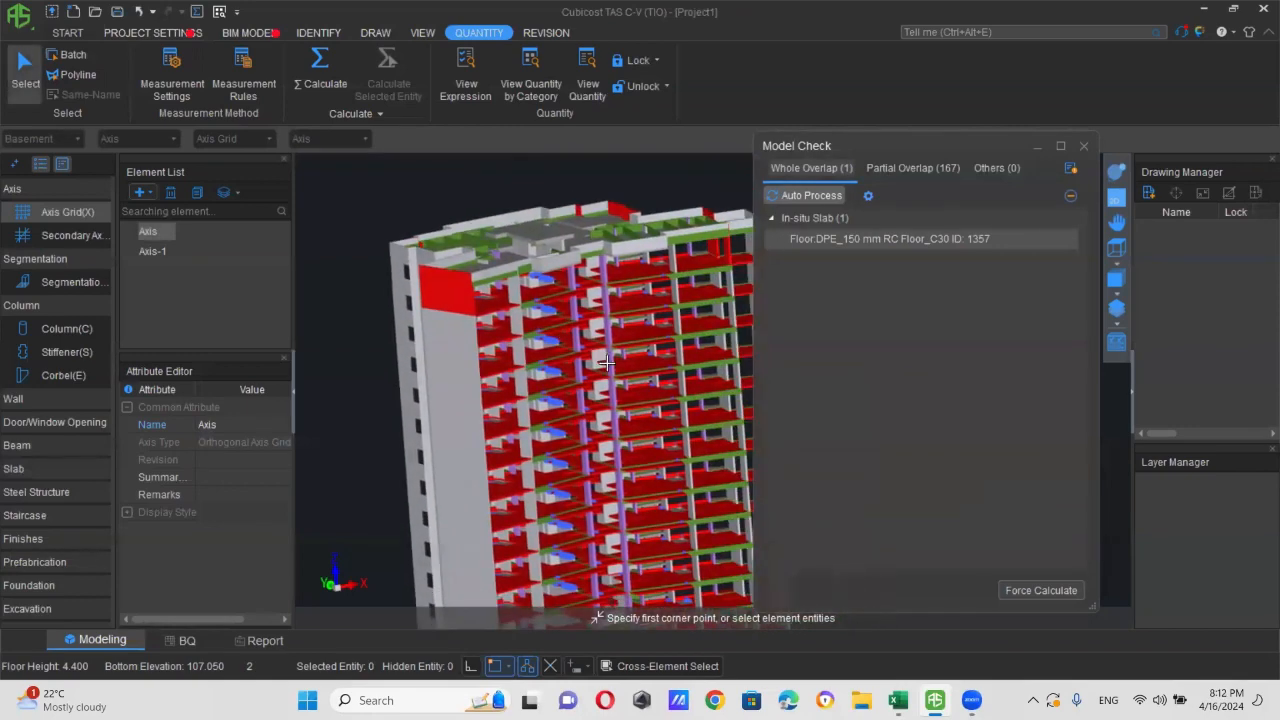
{"action": "scroll", "coordinate": [607, 363], "scroll_direction": "up", "scroll_amount": 3}
{"action": "scroll", "coordinate": [607, 363], "scroll_direction": "down", "scroll_amount": 4}
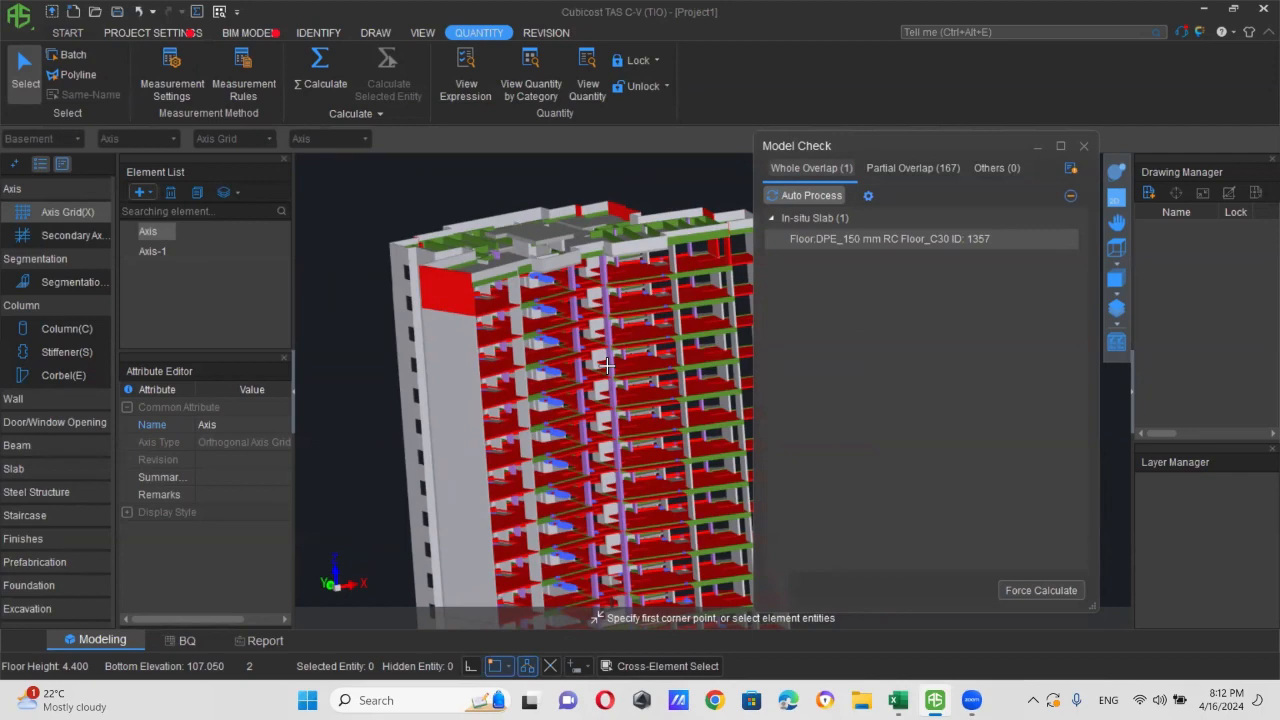
{"action": "scroll", "coordinate": [610, 418], "scroll_direction": "up", "scroll_amount": 3}
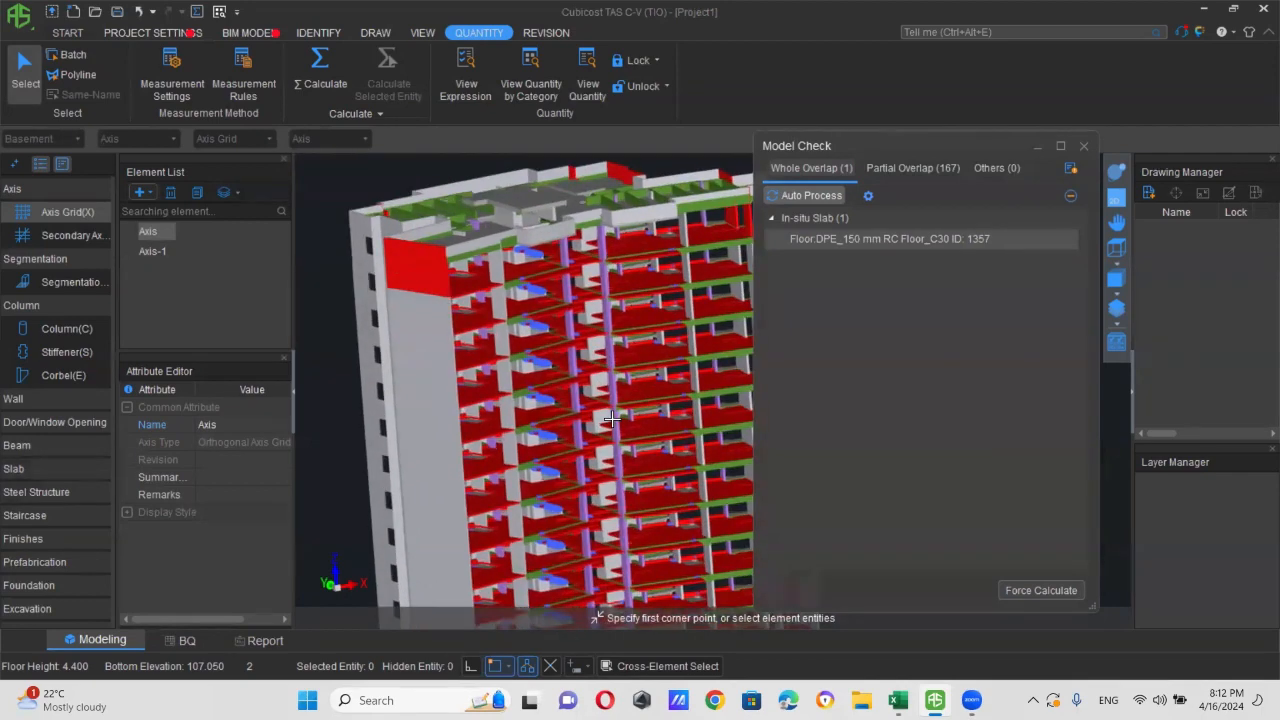
- Locate the partially overlapping 800 x 300 column, ID 1762, in the model and expand its overlap details and the wall overlap list
{"action": "scroll", "coordinate": [570, 329], "scroll_direction": "up", "scroll_amount": 2}
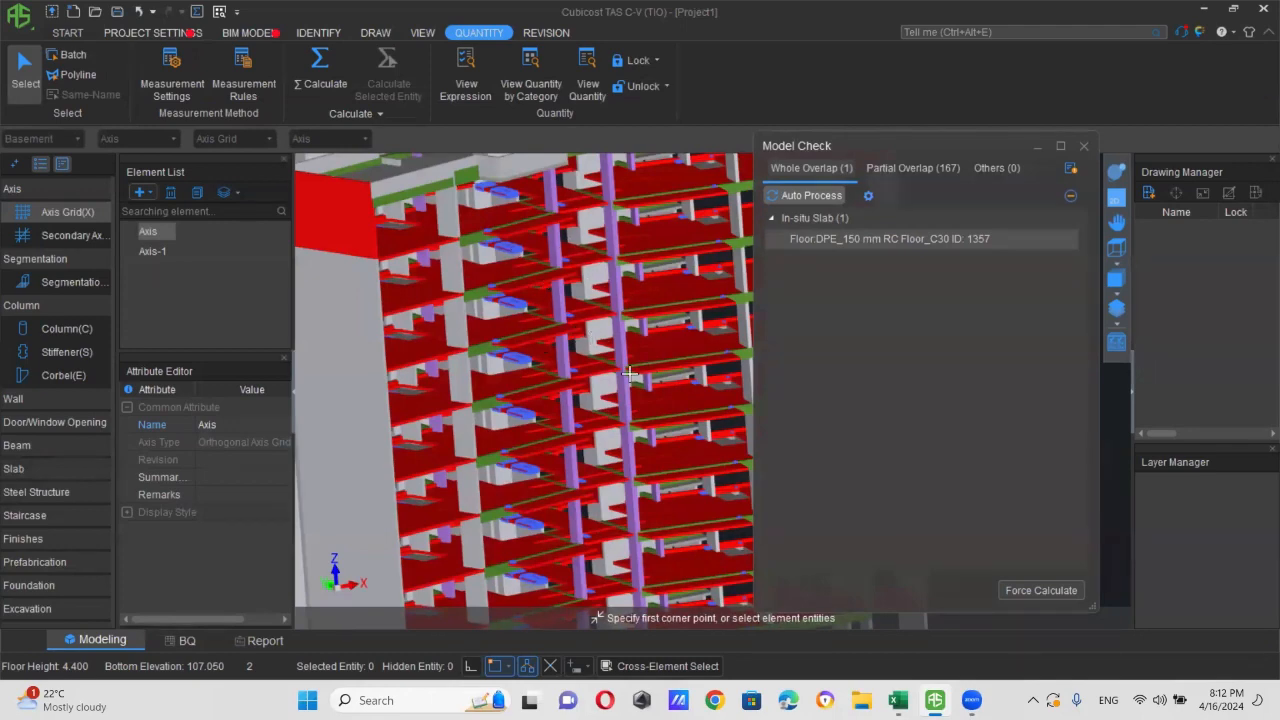
{"action": "scroll", "coordinate": [629, 373], "scroll_direction": "down", "scroll_amount": 2}
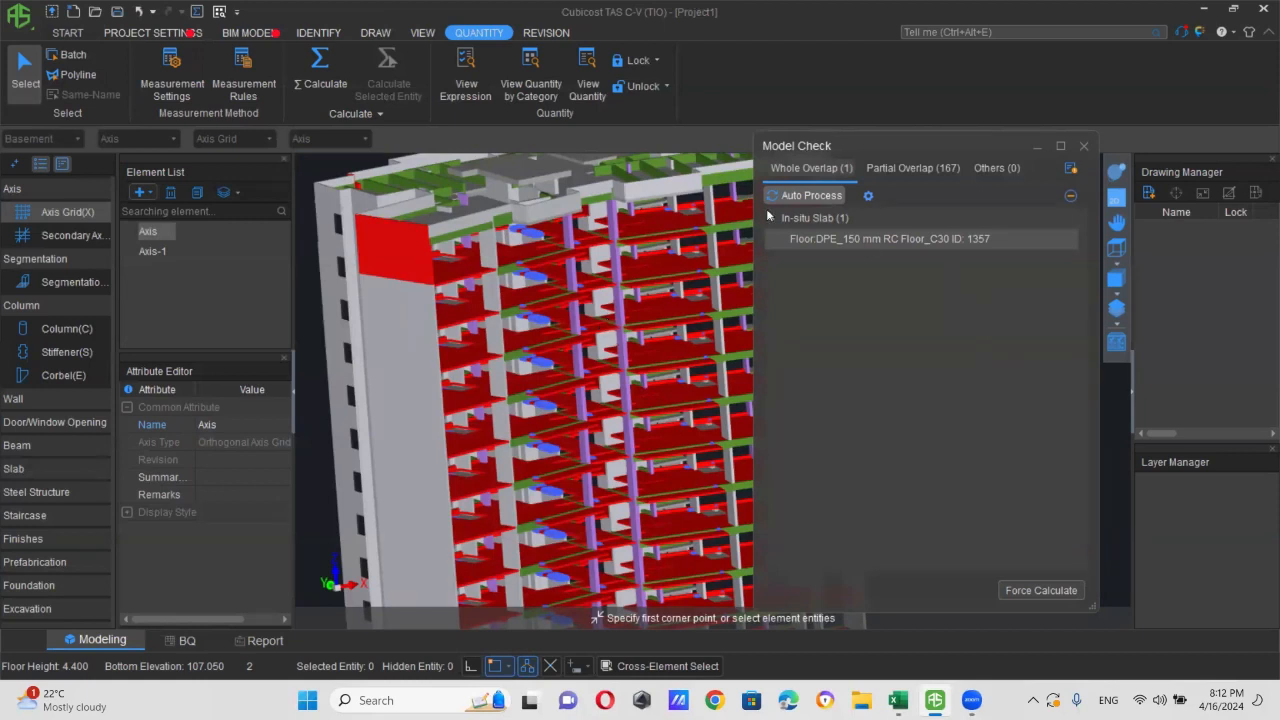
{"action": "left_click", "coordinate": [912, 170]}
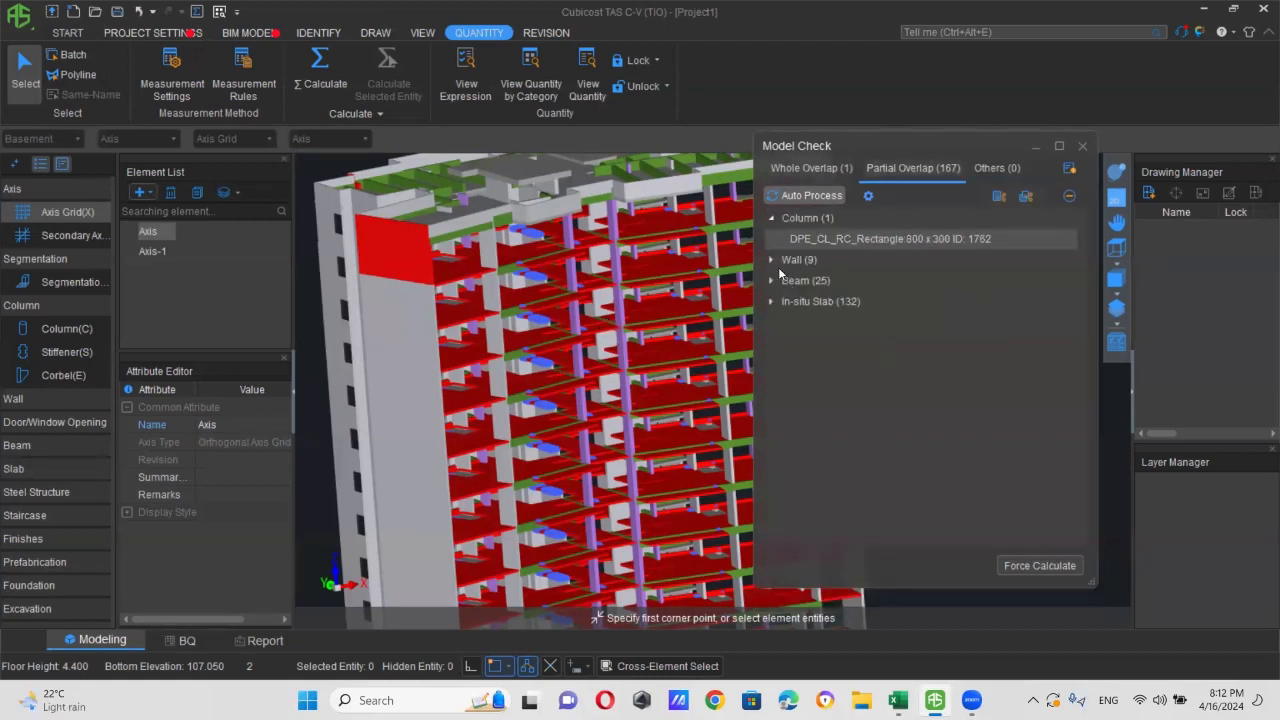
{"action": "double_click", "coordinate": [832, 238]}
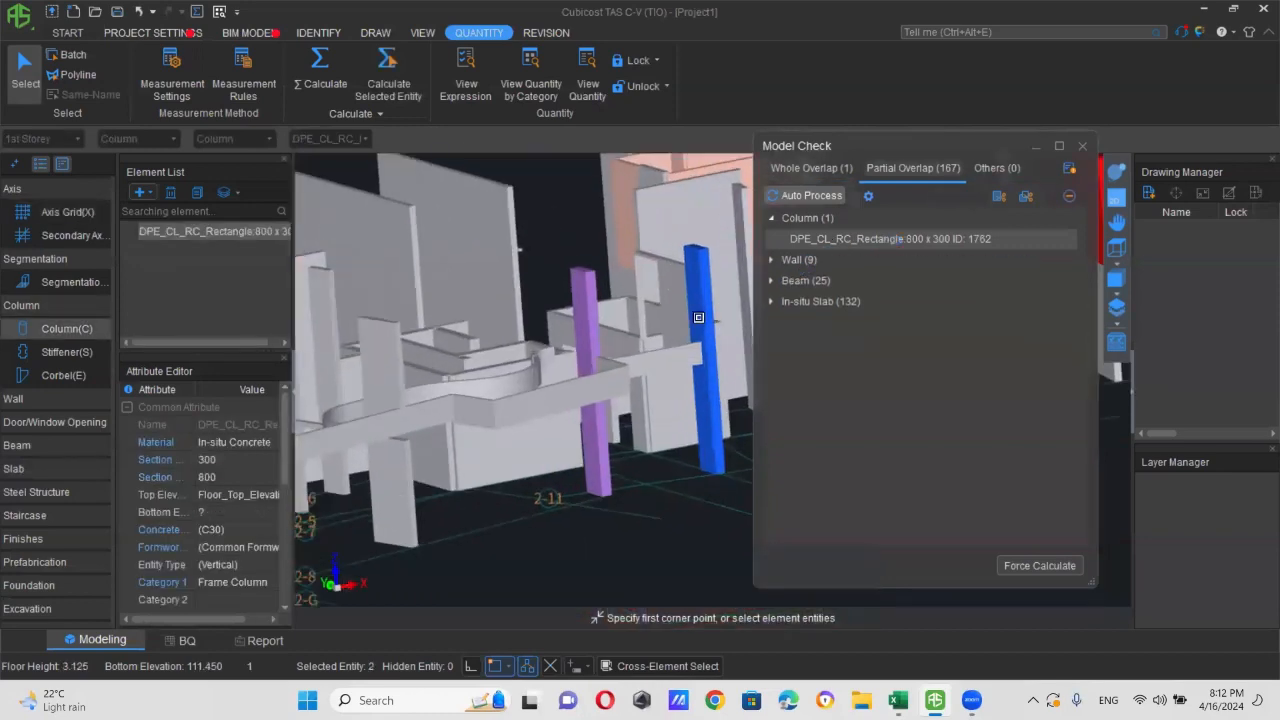
{"action": "left_click", "coordinate": [769, 259]}
{"action": "left_click", "coordinate": [890, 239]}
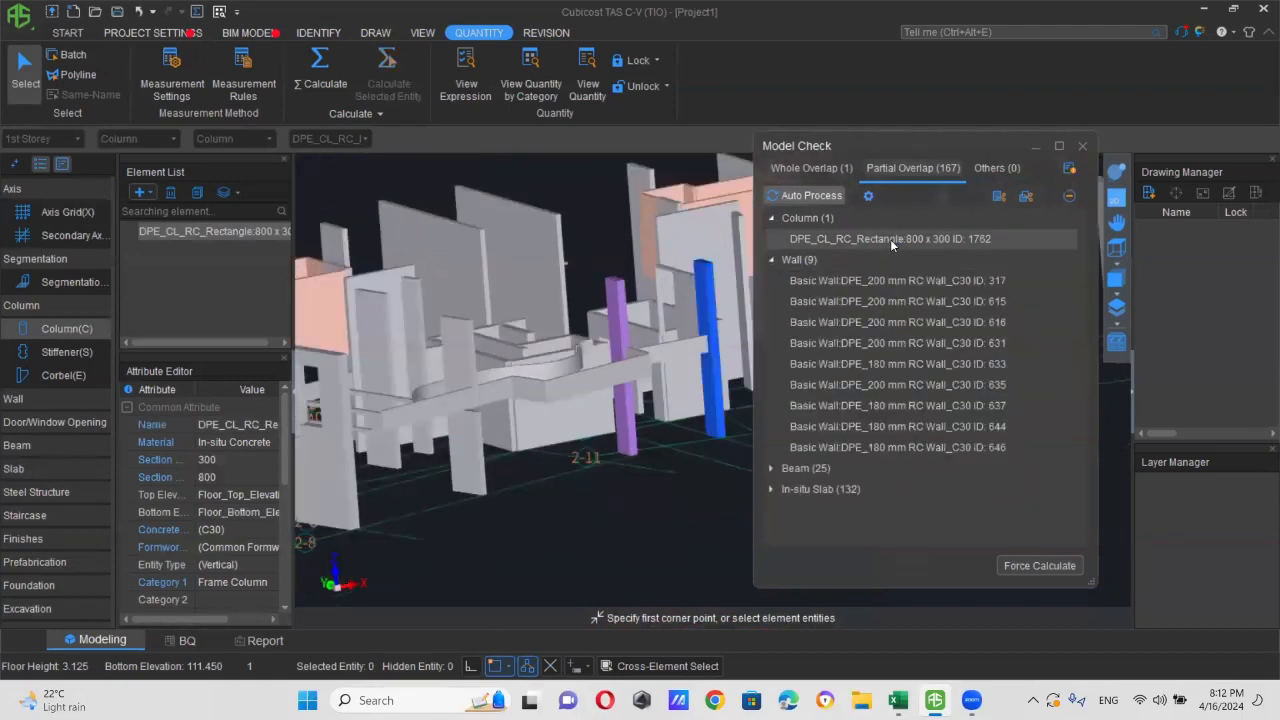
{"action": "left_click", "coordinate": [836, 264]}
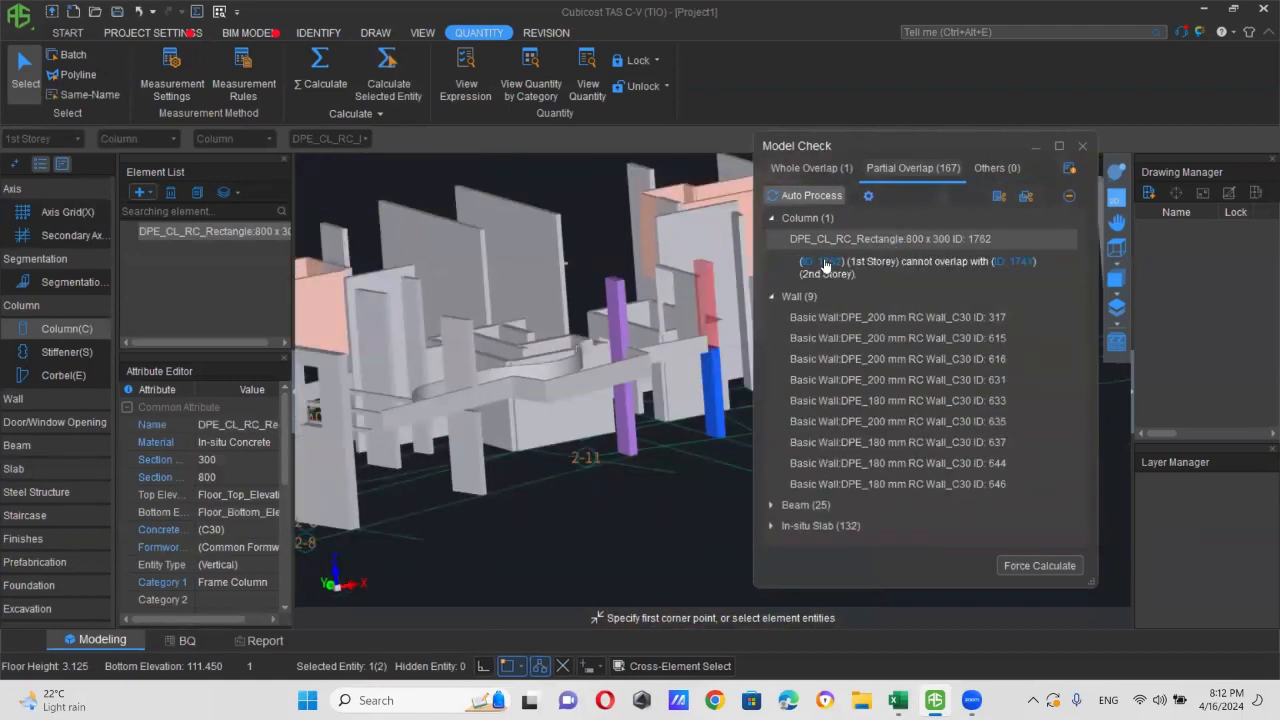
- Examine up close where the 1st Storey column runs into the 2nd Storey column above it
{"action": "scroll", "coordinate": [730, 335], "scroll_direction": "up", "scroll_amount": 6}
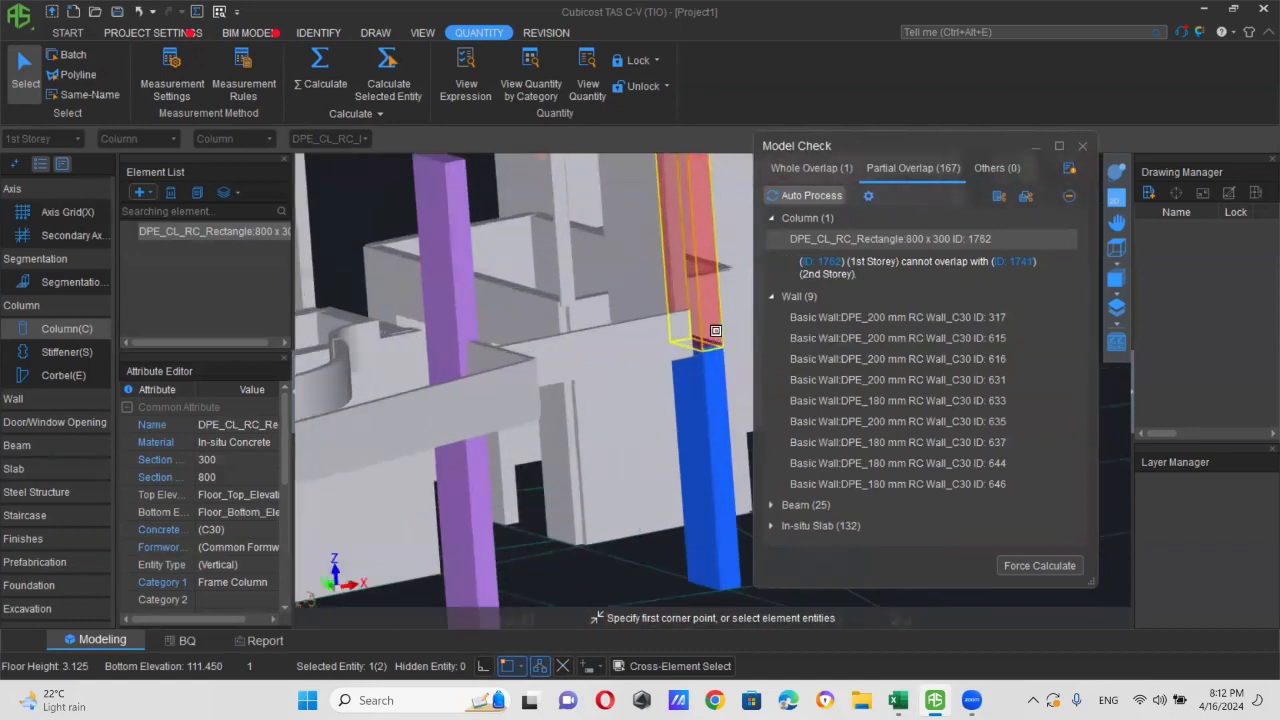
{"action": "middle_click_drag", "start_coordinate": [719, 287], "coordinate": [684, 371]}
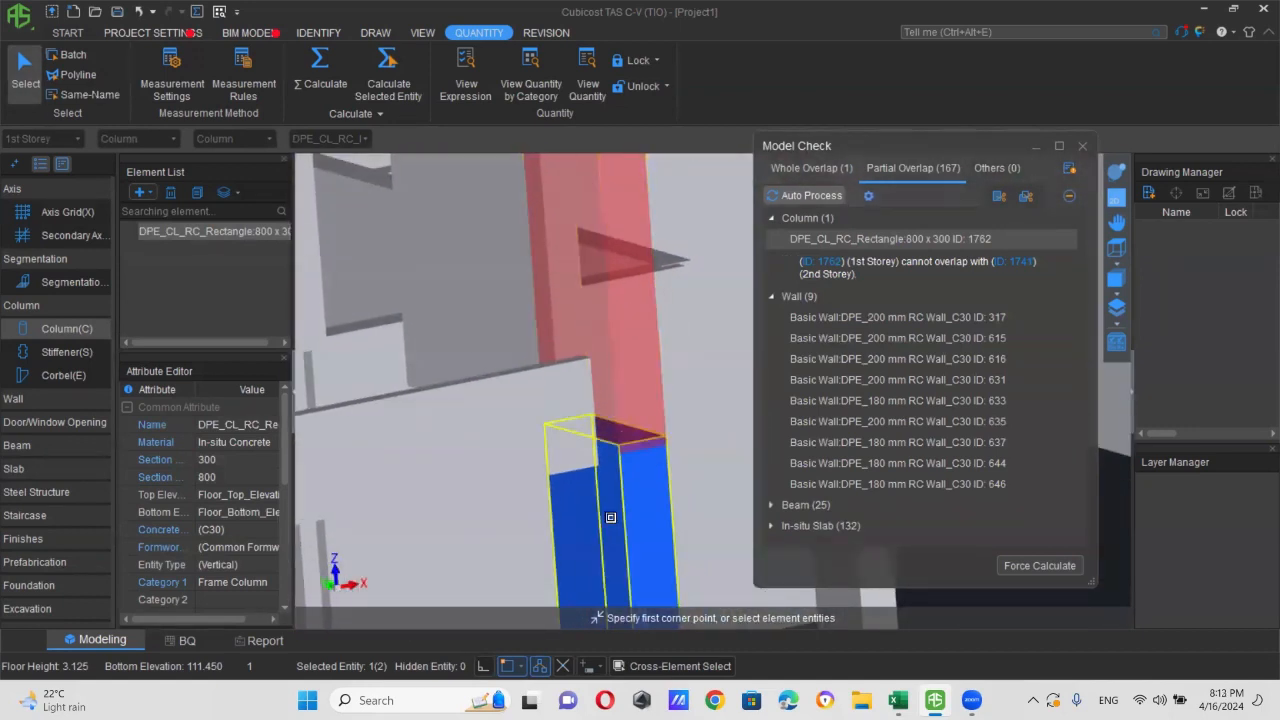
{"action": "scroll", "coordinate": [637, 441], "scroll_direction": "up", "scroll_amount": 4}
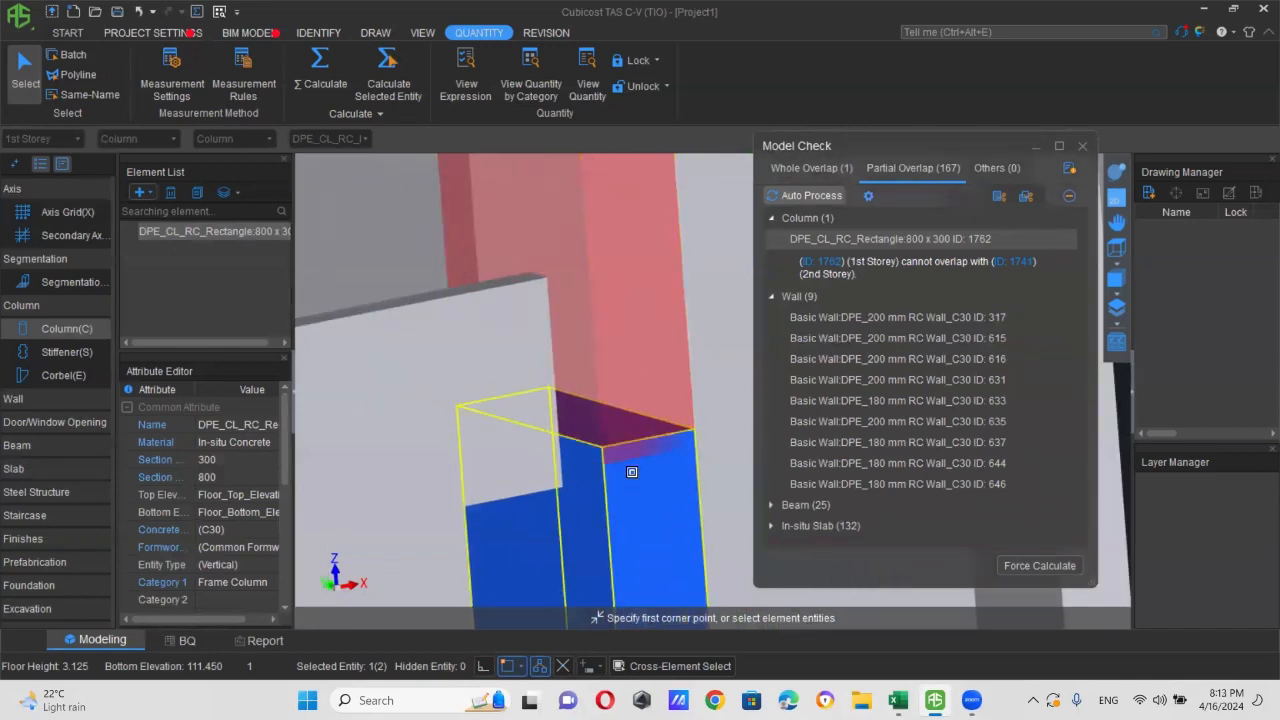
{"action": "scroll", "coordinate": [618, 465], "scroll_direction": "up", "scroll_amount": 3}
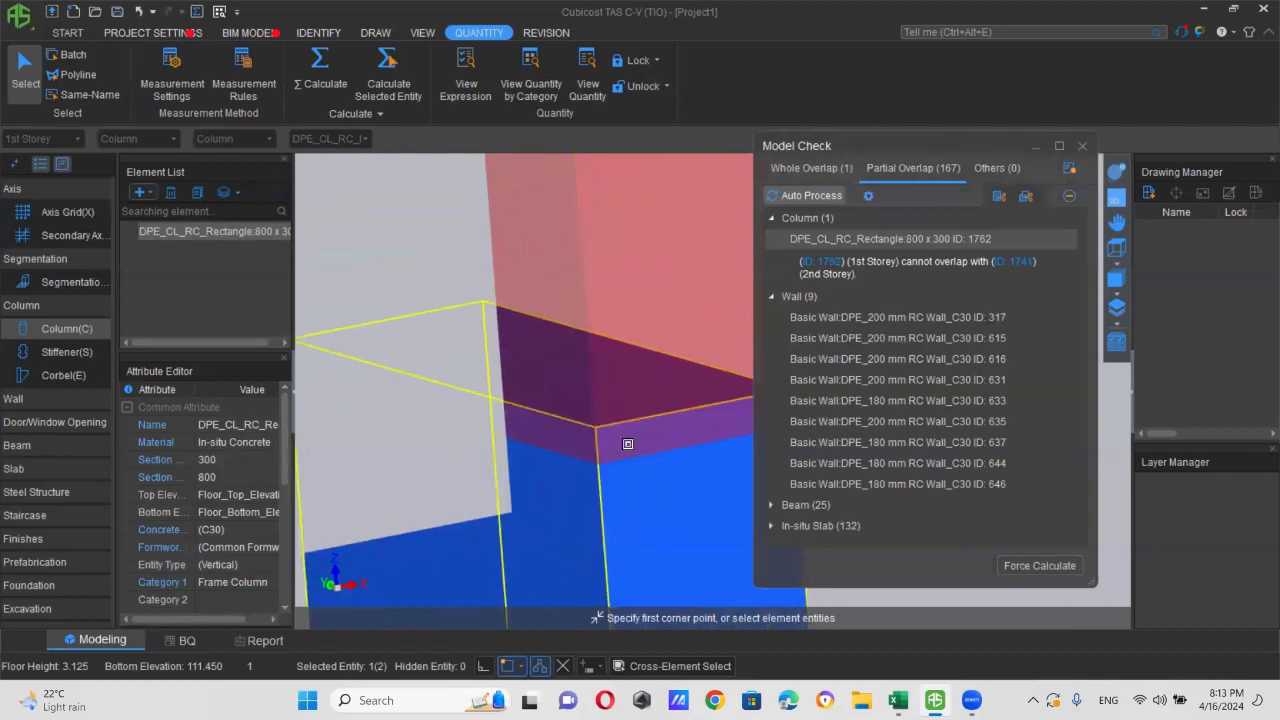
{"action": "scroll", "coordinate": [632, 443], "scroll_direction": "down", "scroll_amount": 5}
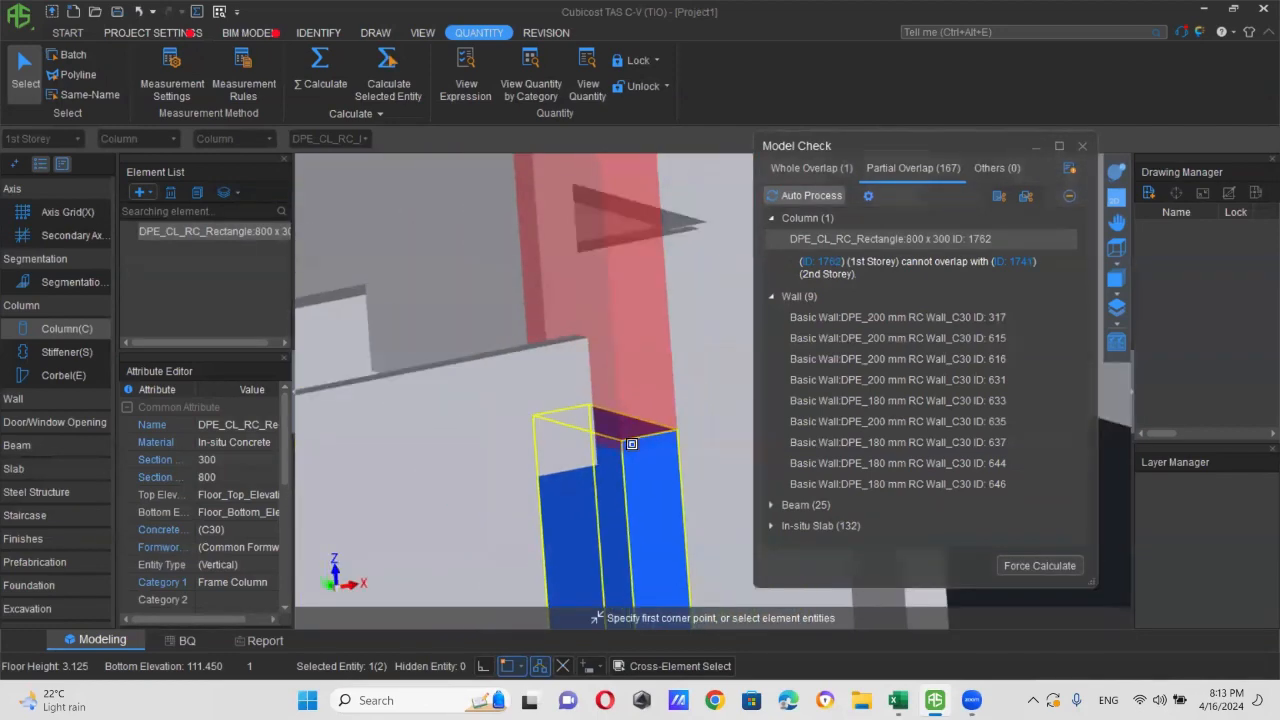
{"action": "scroll", "coordinate": [632, 443], "scroll_direction": "down", "scroll_amount": 5}
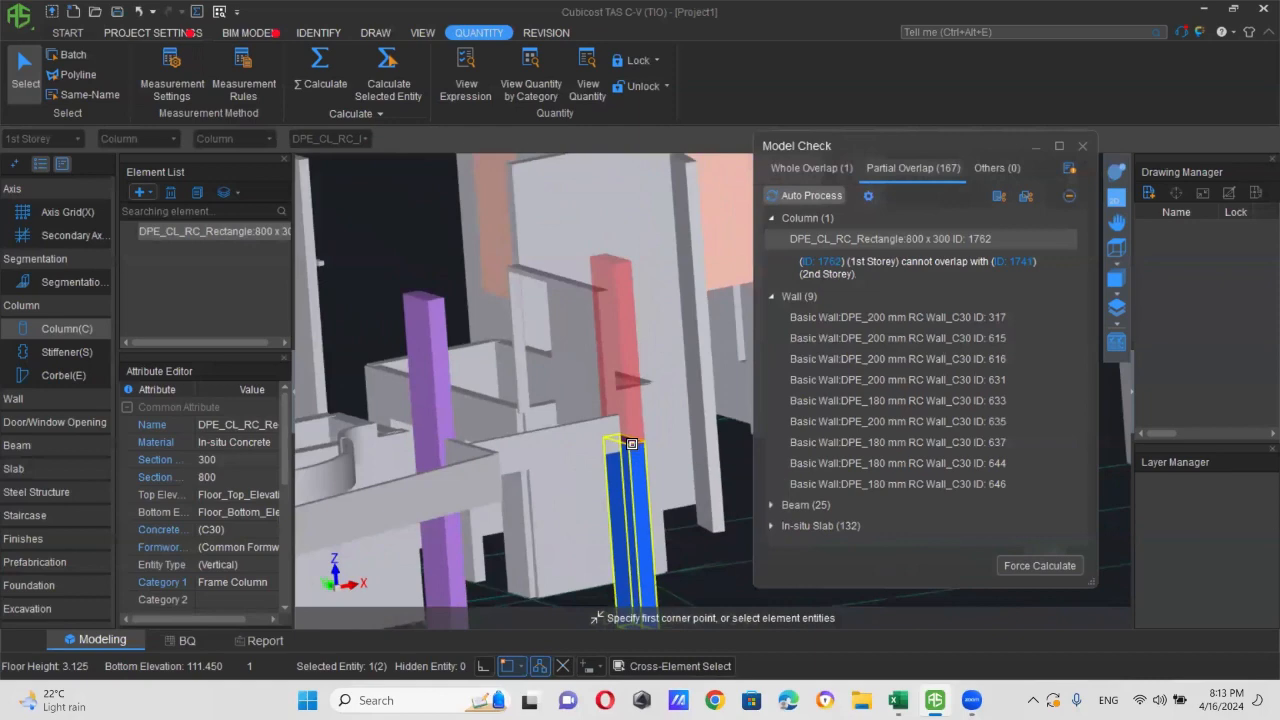
{"action": "scroll", "coordinate": [632, 443], "scroll_direction": "down", "scroll_amount": 5}
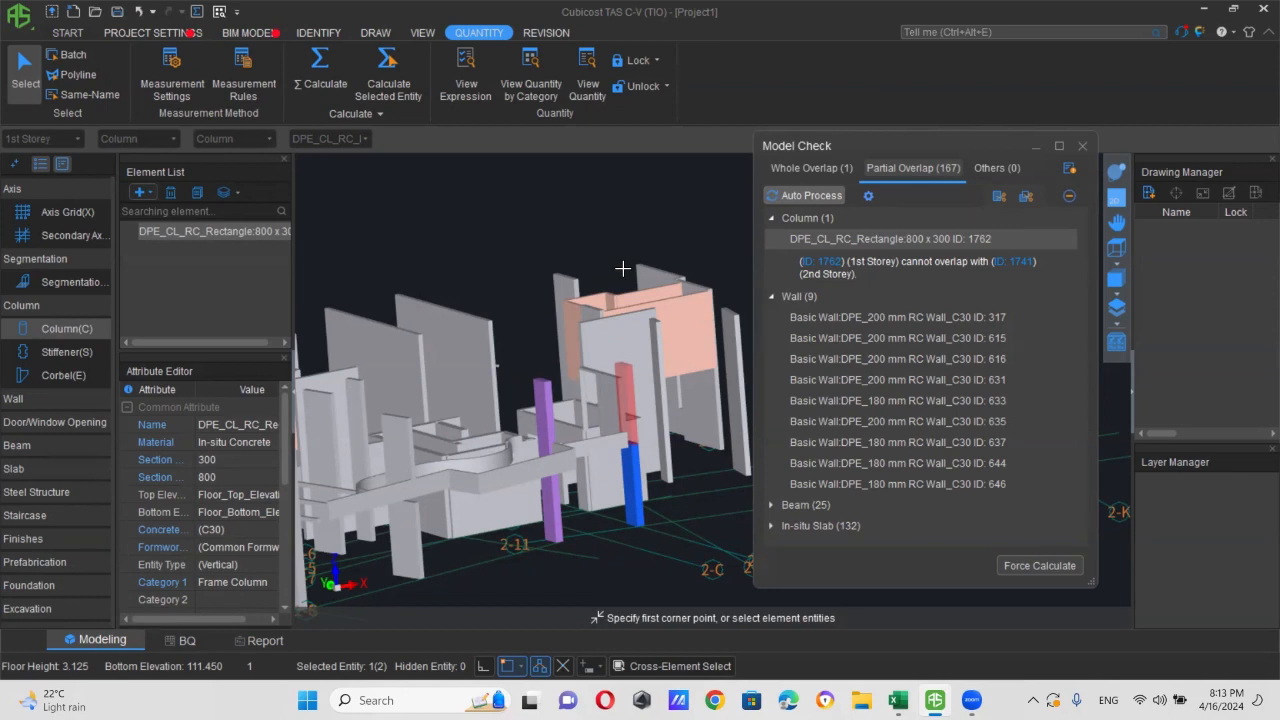
{"action": "scroll", "coordinate": [648, 484], "scroll_direction": "up", "scroll_amount": 5}
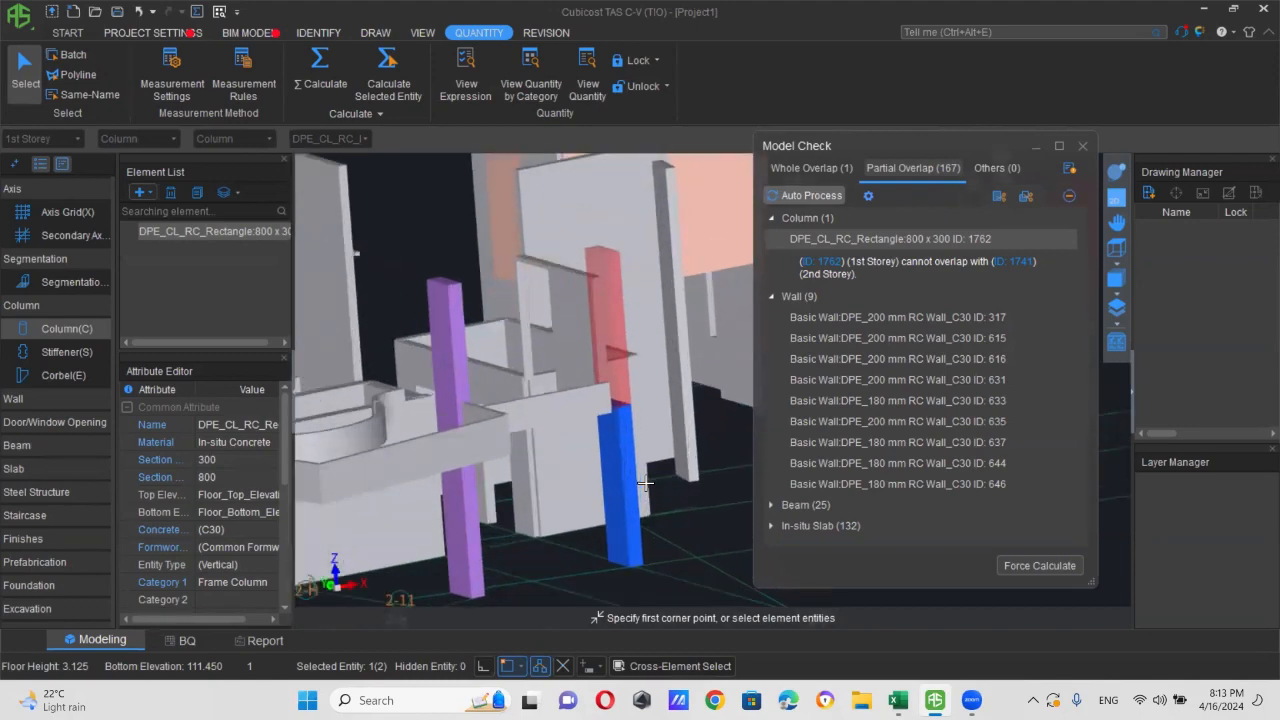
{"action": "scroll", "coordinate": [606, 399], "scroll_direction": "up", "scroll_amount": 3}
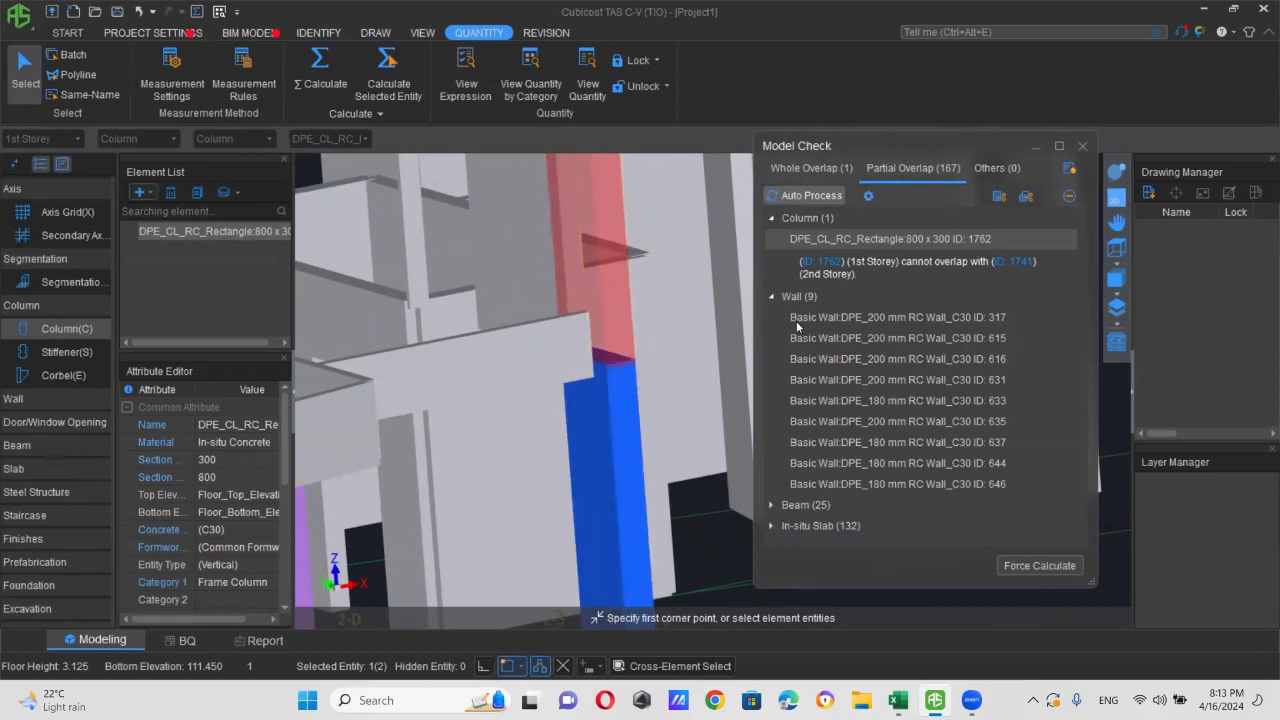
- Locate the conflicting 2nd Storey column, ID 1741, and inspect its overlap with the column below
{"action": "left_click", "coordinate": [1016, 262]}
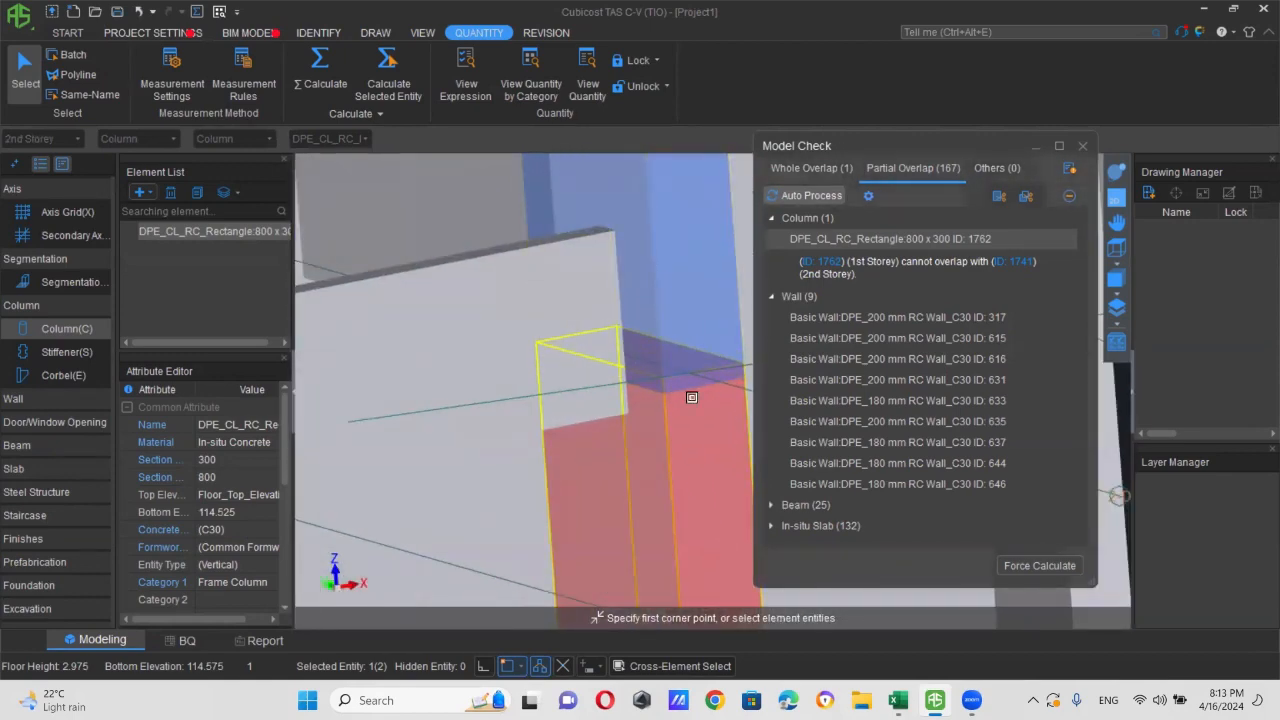
{"action": "scroll", "coordinate": [691, 397], "scroll_direction": "down", "scroll_amount": 5}
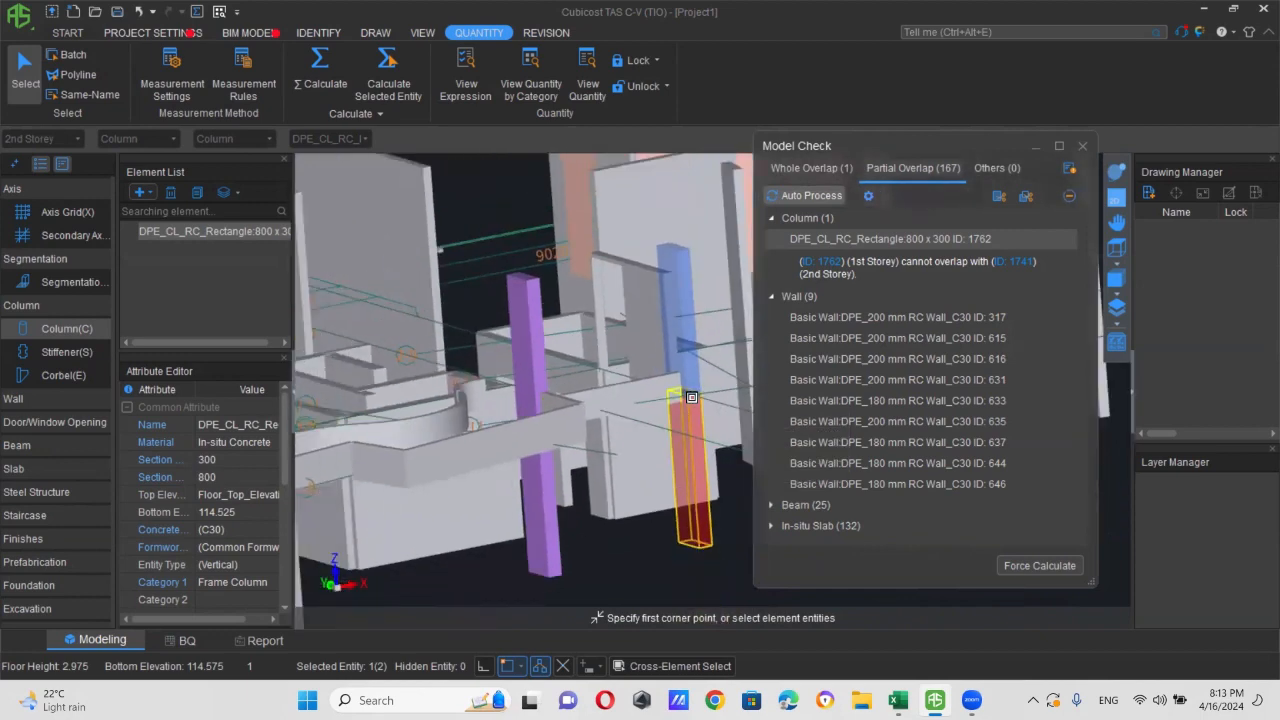
{"action": "scroll", "coordinate": [691, 397], "scroll_direction": "down", "scroll_amount": 5}
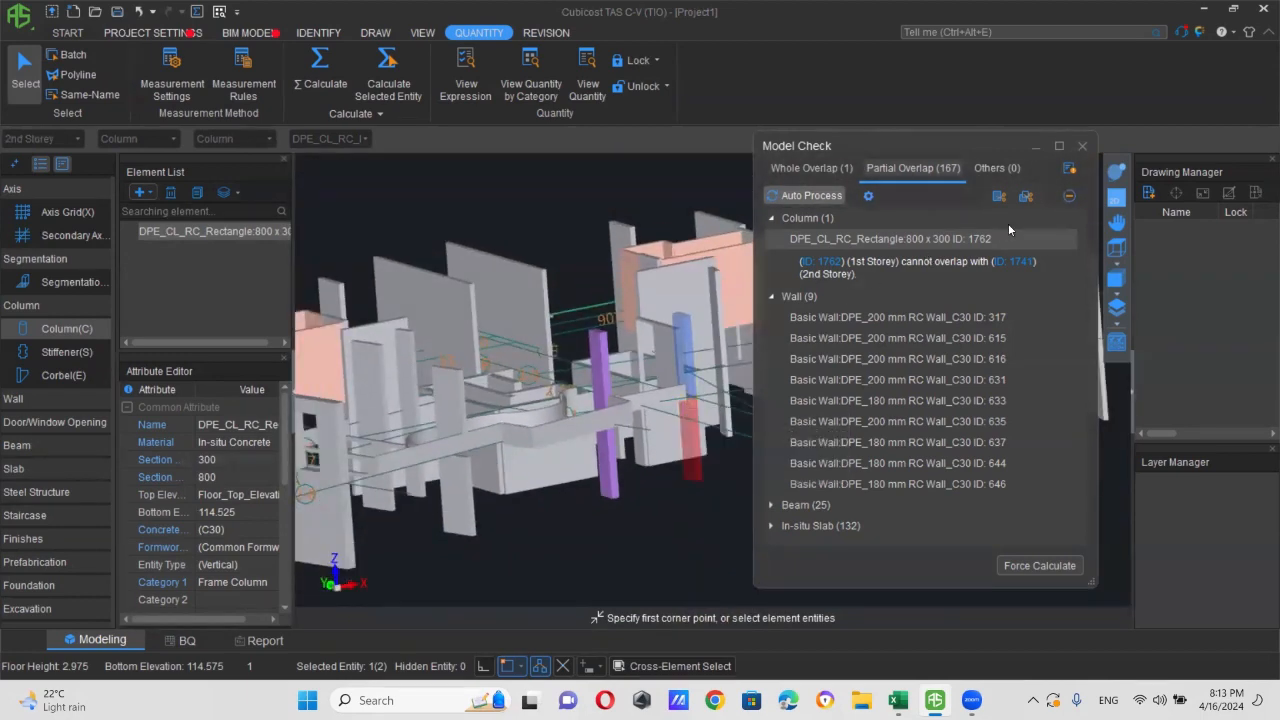
- Force the summary calculation for all floors without resolving the reported overlaps
{"action": "left_click", "coordinate": [1034, 567]}
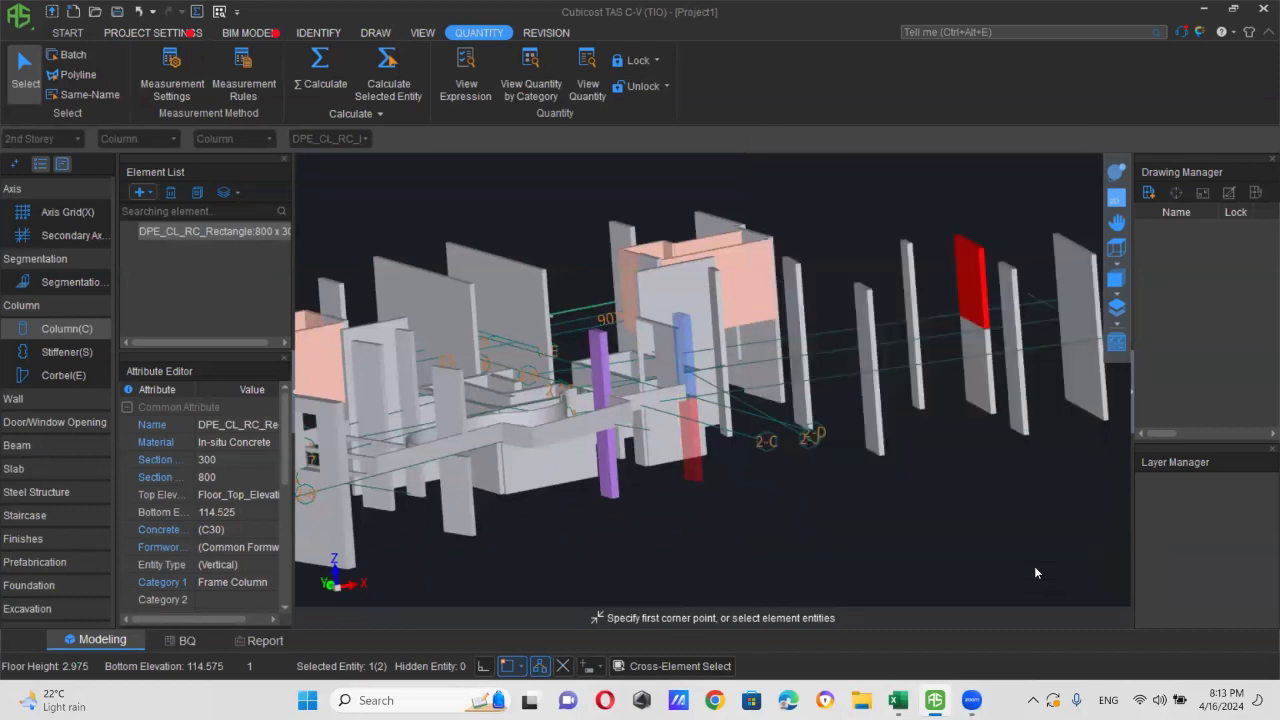
{"action": "left_click", "coordinate": [677, 461]}
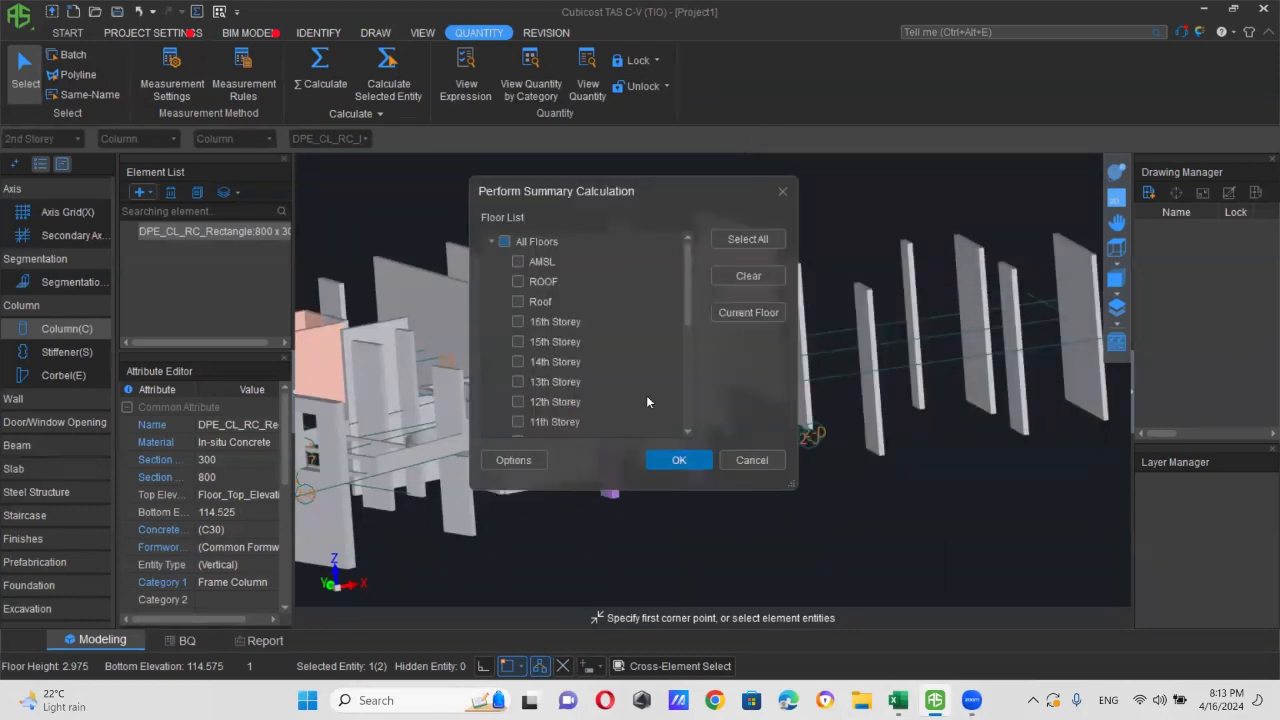
{"action": "left_click", "coordinate": [504, 241]}
{"action": "left_click", "coordinate": [679, 460]}
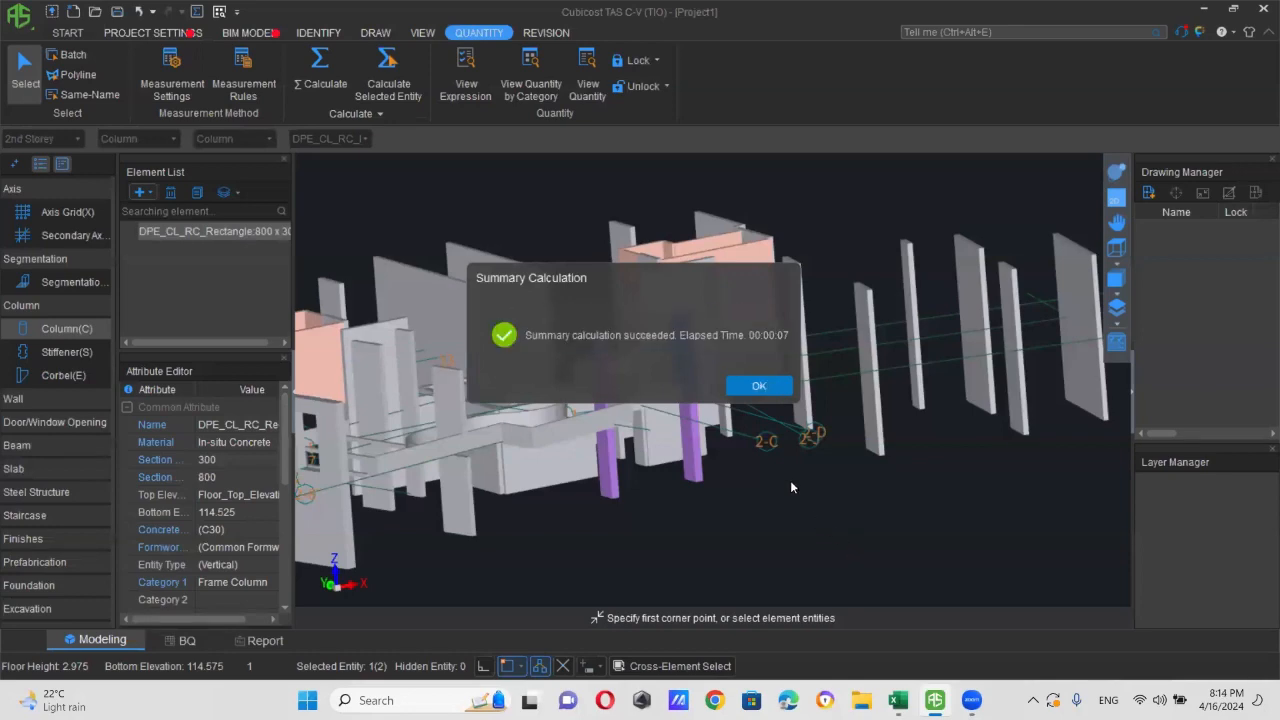
{"action": "left_click", "coordinate": [759, 385]}
- Select the 1st and 2nd Storey columns in turn and inspect their joint after the forced calculation
{"action": "scroll", "coordinate": [727, 405], "scroll_direction": "up", "scroll_amount": 3}
{"action": "scroll", "coordinate": [727, 405], "scroll_direction": "up", "scroll_amount": 5}
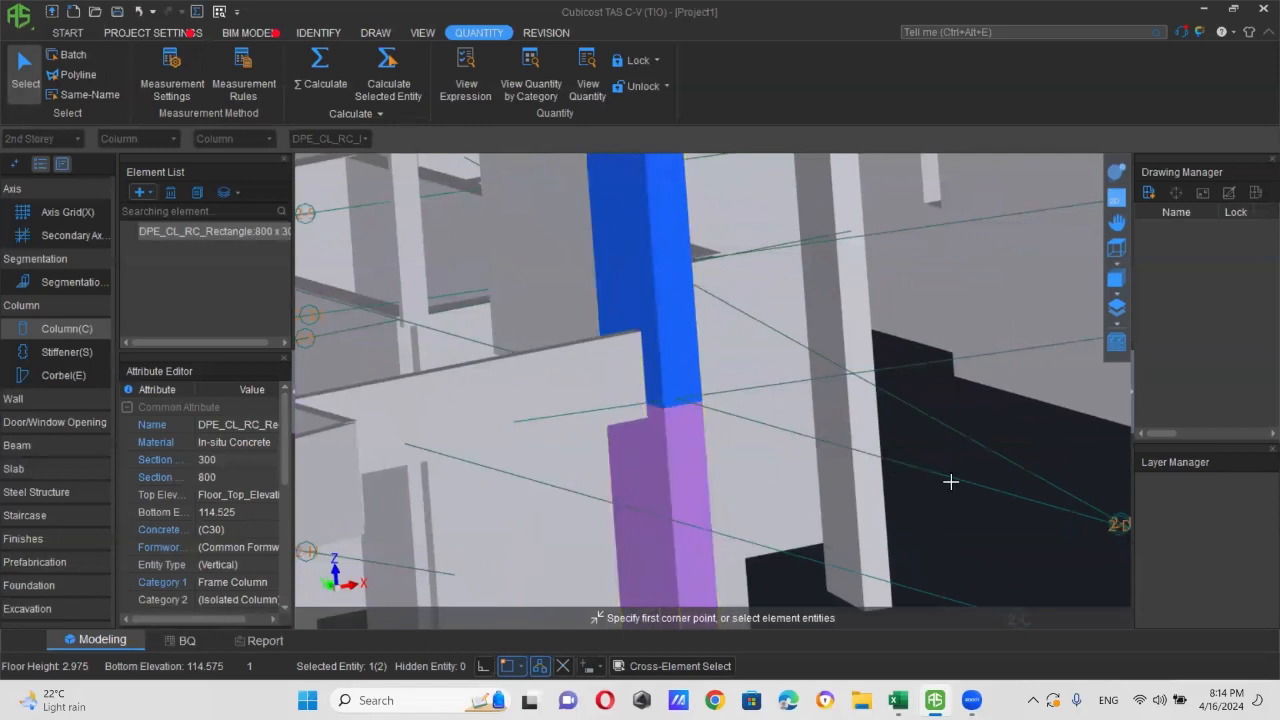
{"action": "left_click", "coordinate": [669, 446]}
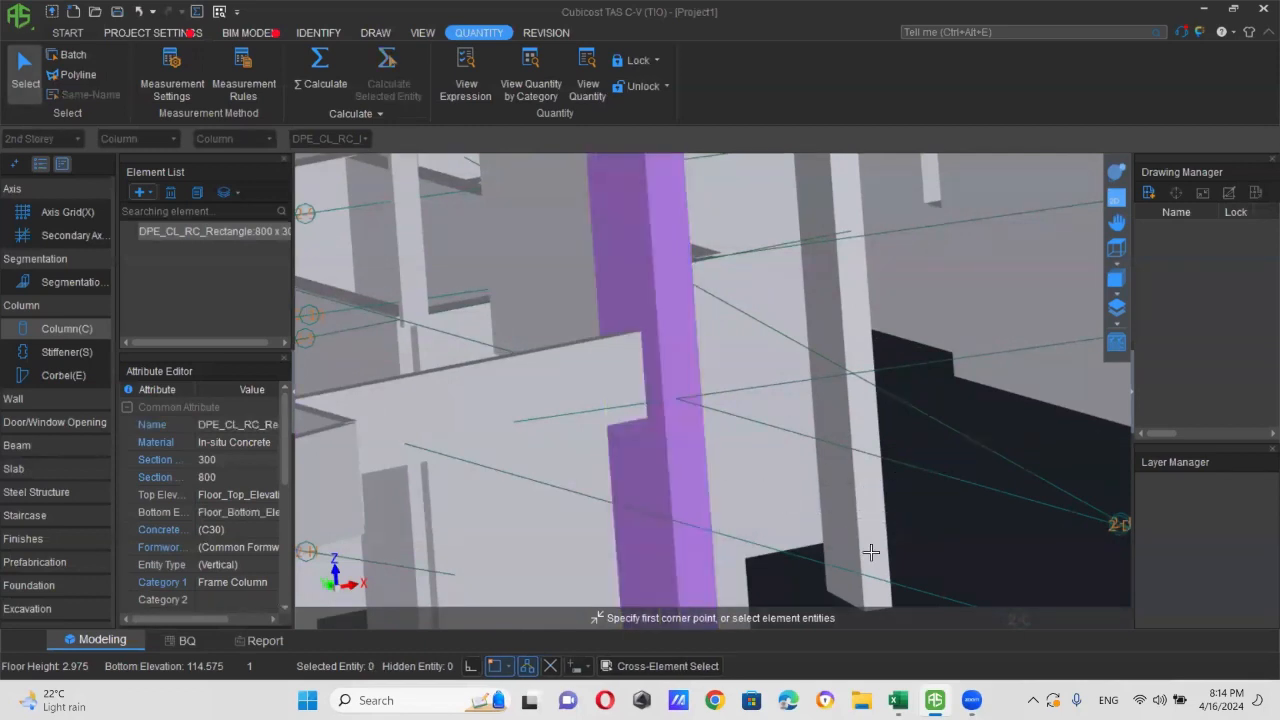
{"action": "left_click", "coordinate": [672, 358]}
{"action": "scroll", "coordinate": [669, 463], "scroll_direction": "up", "scroll_amount": 1}
{"action": "scroll", "coordinate": [670, 448], "scroll_direction": "up", "scroll_amount": 1}
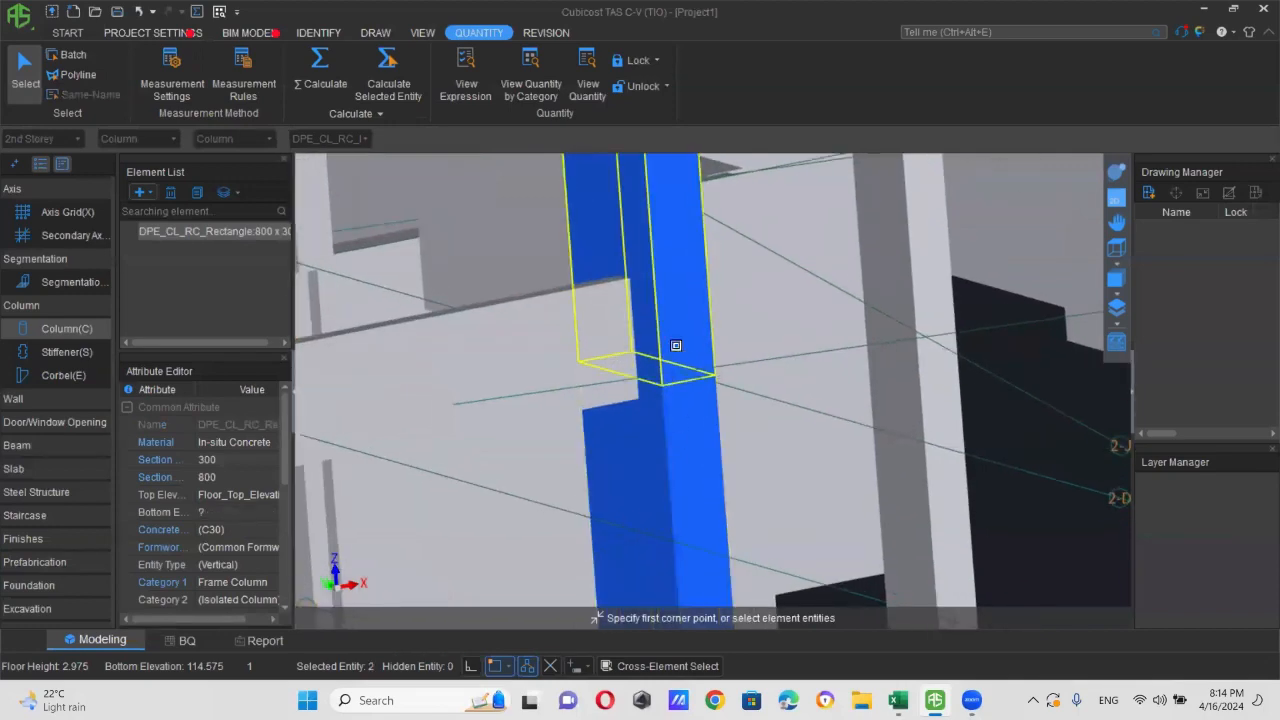
{"action": "scroll", "coordinate": [675, 405], "scroll_direction": "down", "scroll_amount": 2}
{"action": "scroll", "coordinate": [674, 431], "scroll_direction": "down", "scroll_amount": 3}
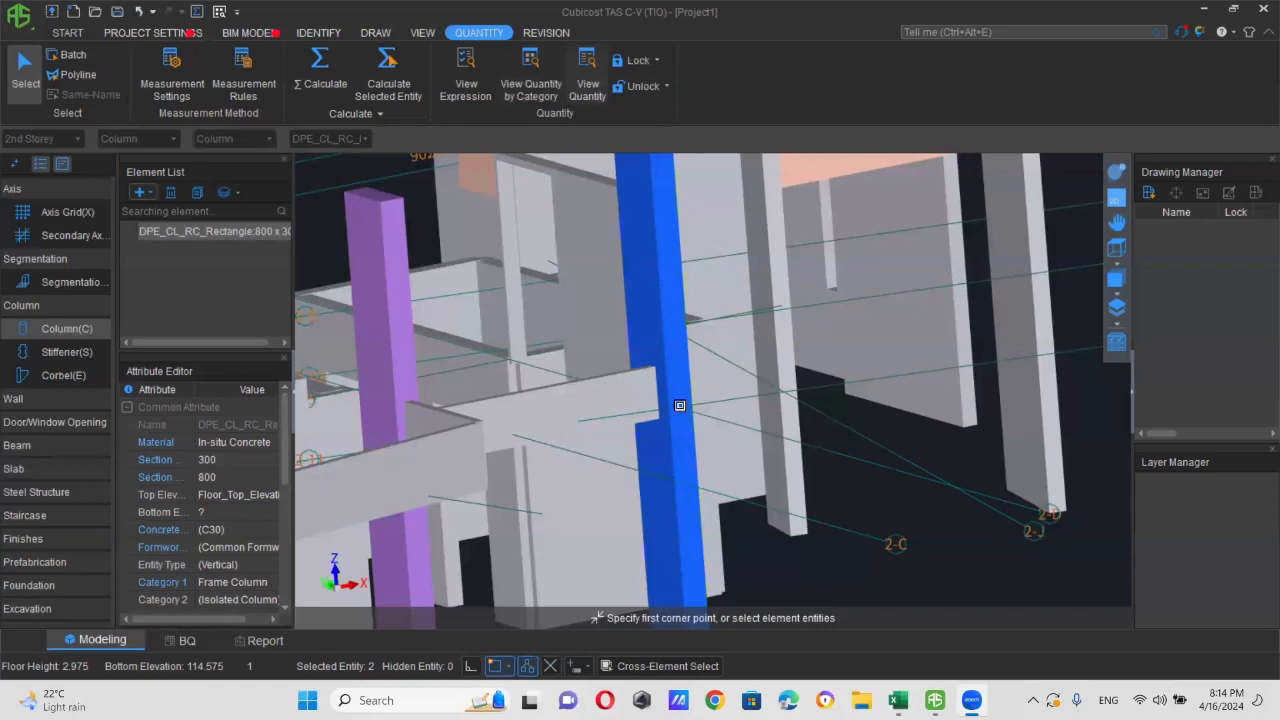
{"action": "scroll", "coordinate": [929, 443], "scroll_direction": "down", "scroll_amount": 5}
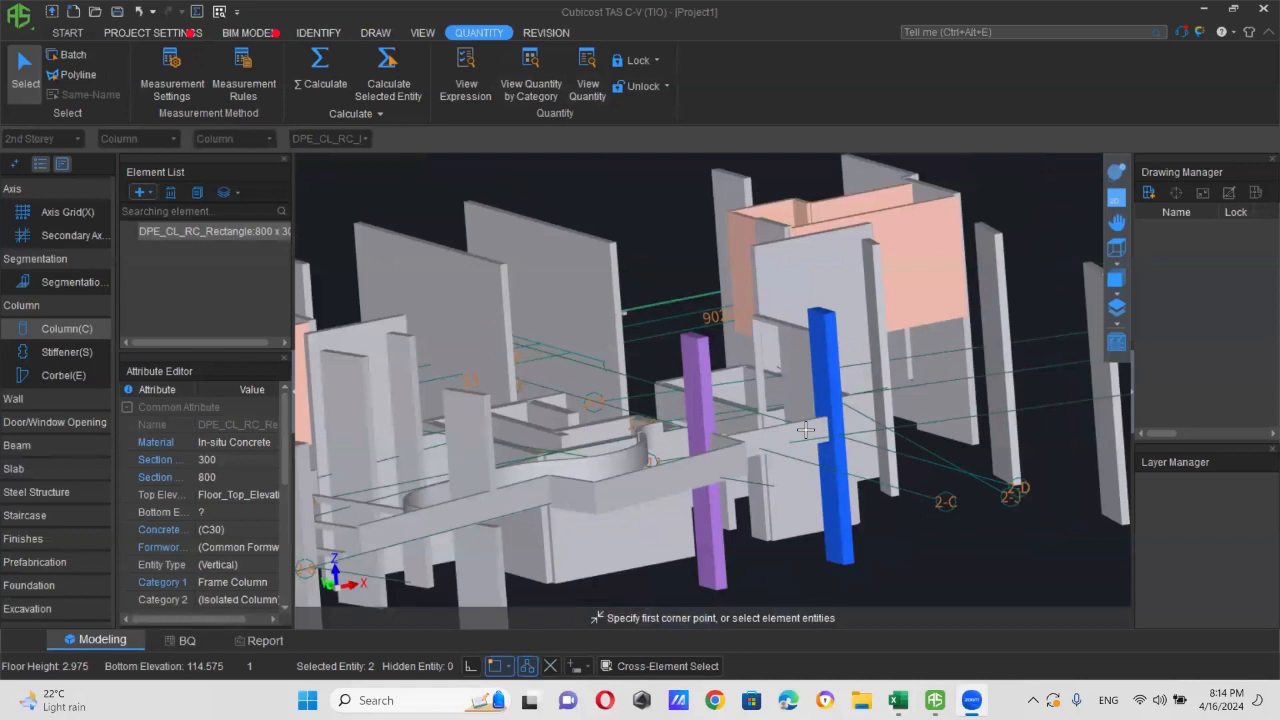
{"action": "scroll", "coordinate": [806, 430], "scroll_direction": "down", "scroll_amount": 5}
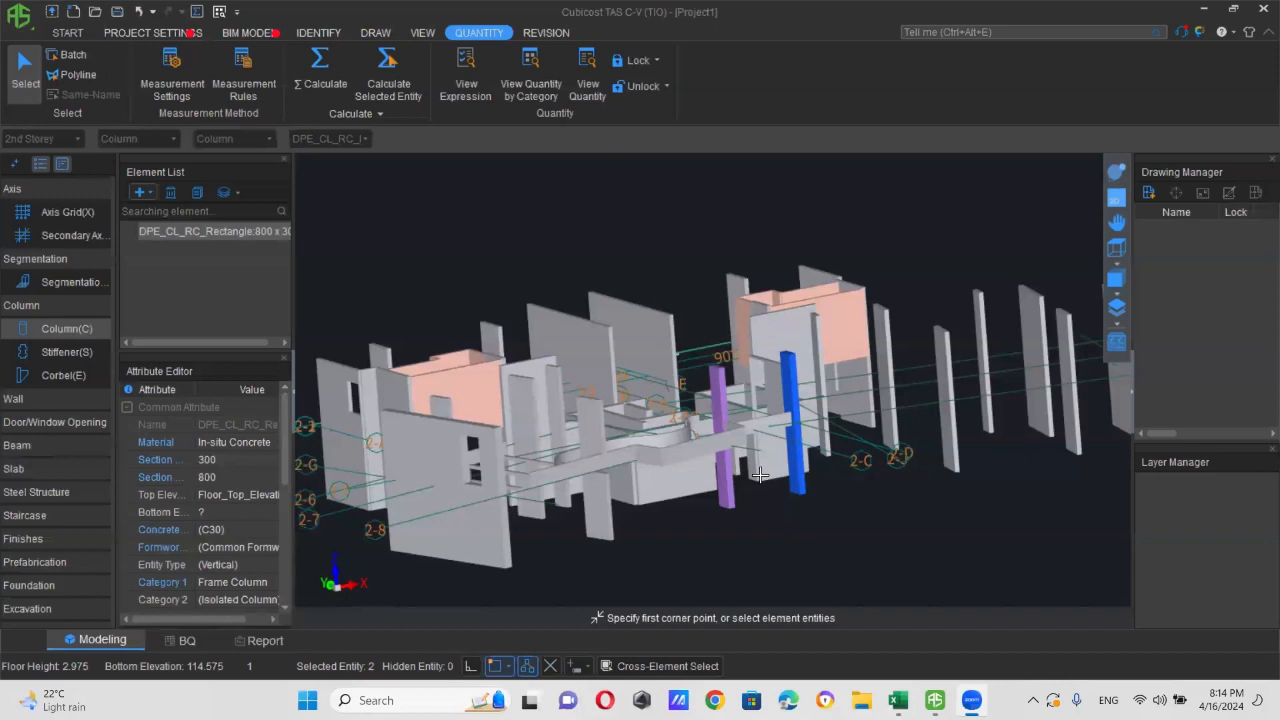
- Rerun the quantity calculation check and auto-process both the partial overlaps and the whole overlap
{"action": "left_click", "coordinate": [320, 70]}
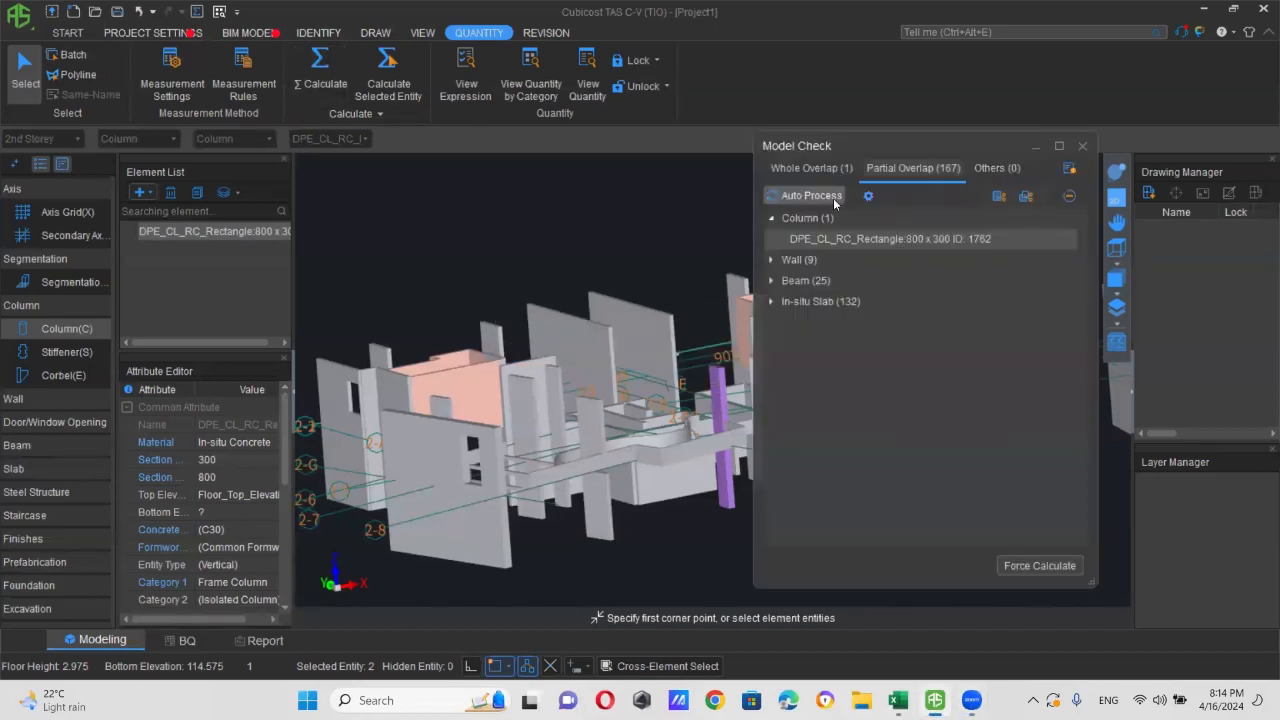
{"action": "left_click", "coordinate": [789, 197]}
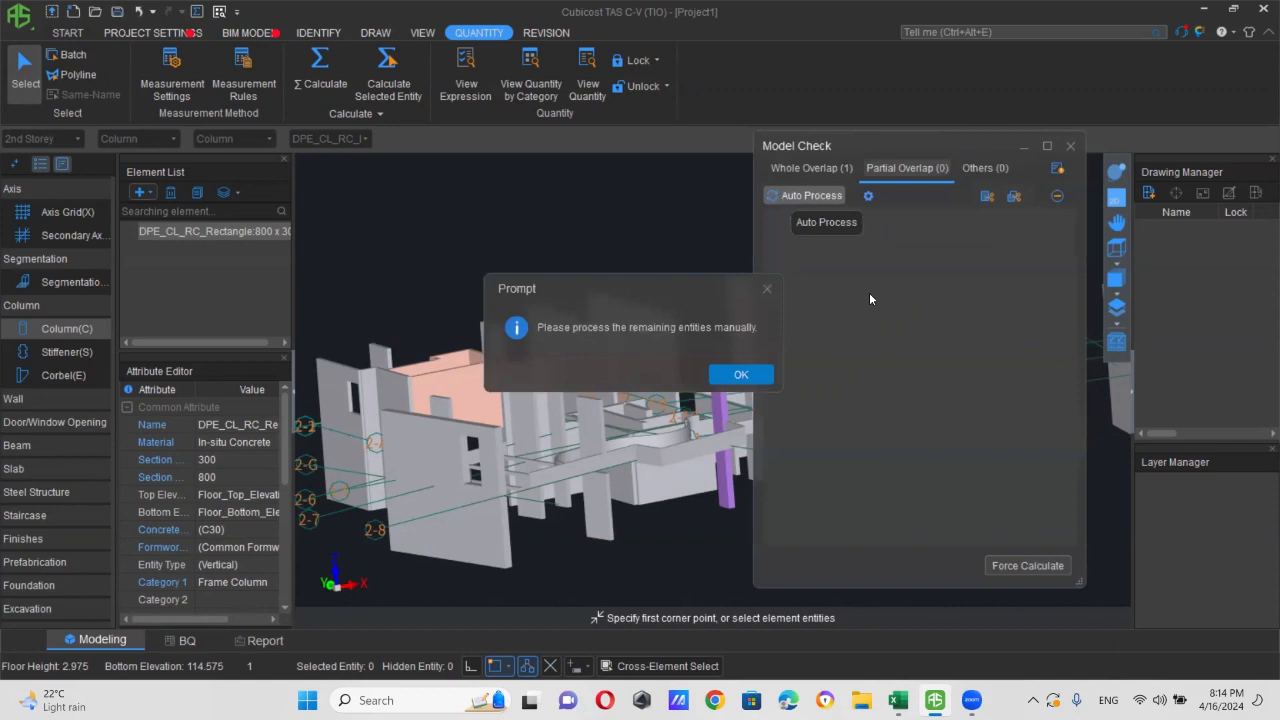
{"action": "left_click", "coordinate": [741, 374]}
{"action": "left_click", "coordinate": [830, 170]}
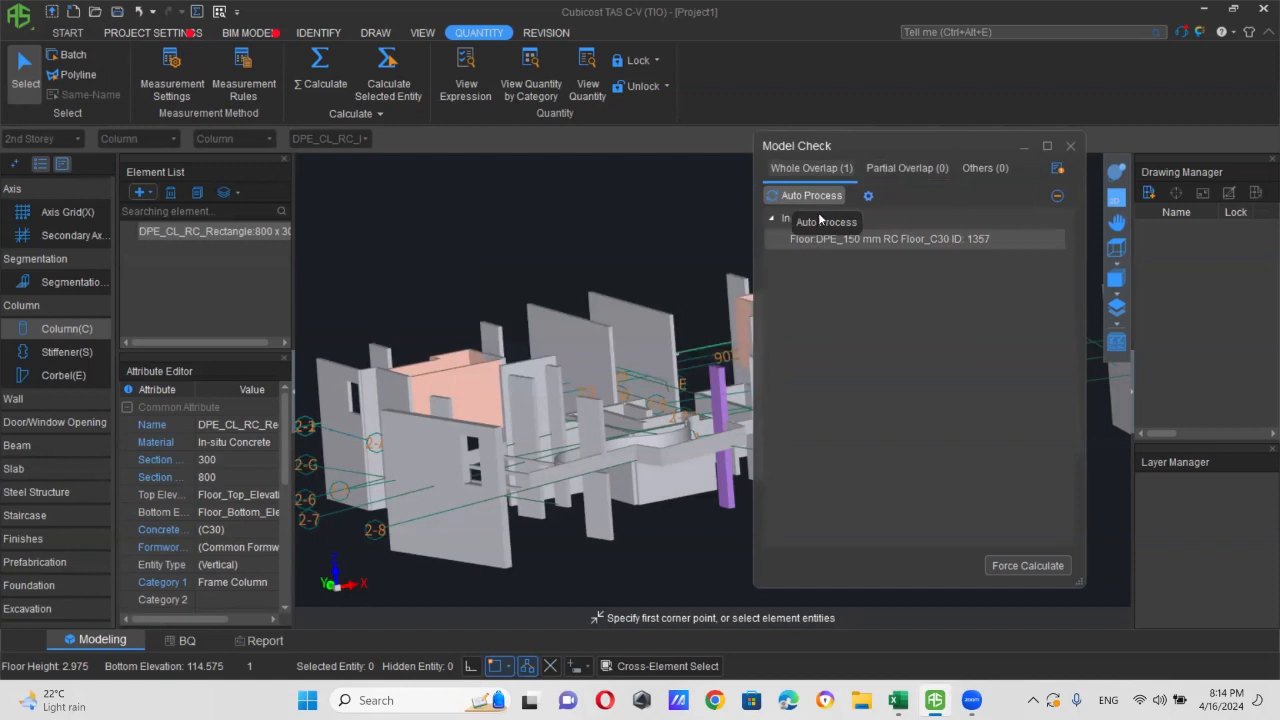
{"action": "left_click", "coordinate": [793, 197]}
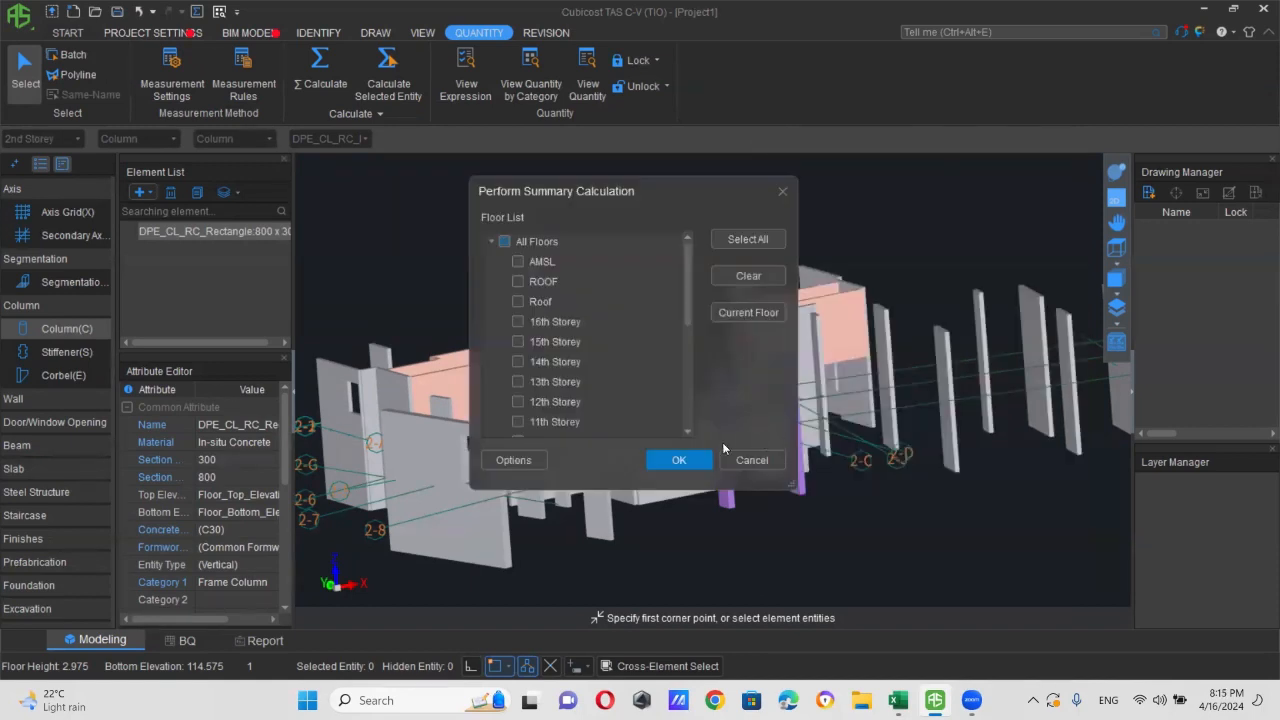
- Perform the summary calculation for all floors and dismiss the completion message
{"action": "left_click", "coordinate": [505, 241]}
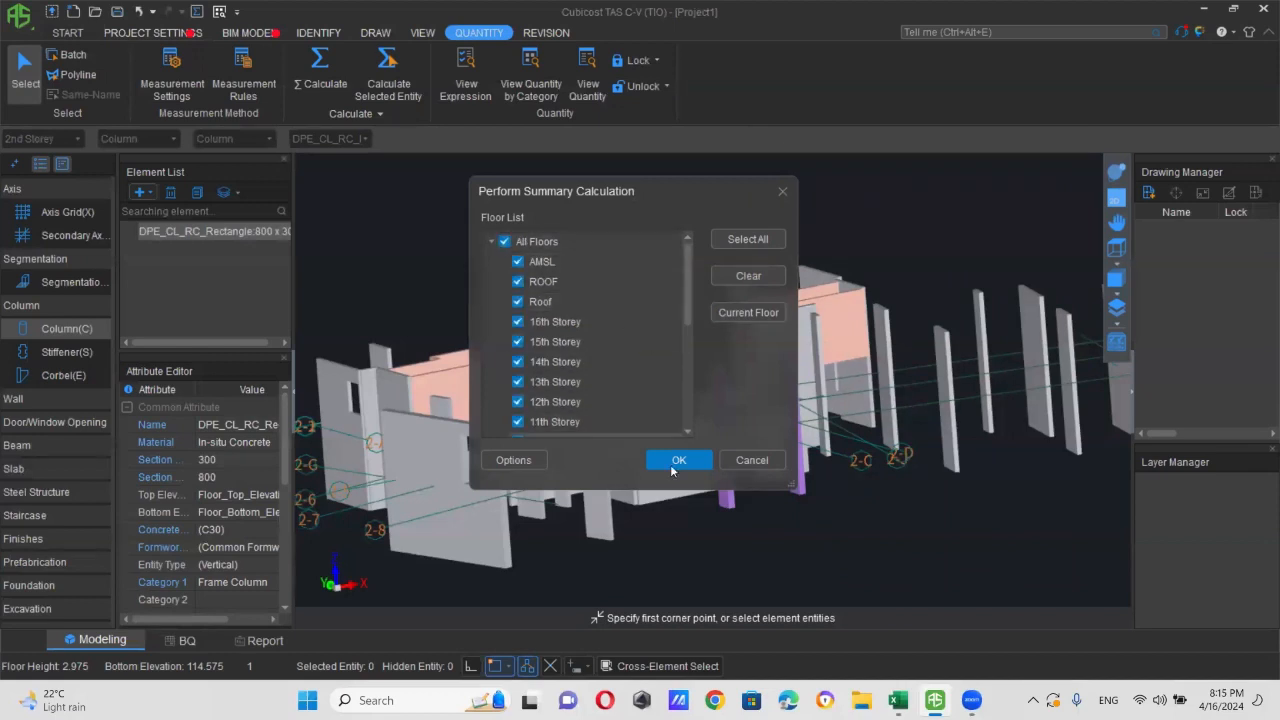
{"action": "left_click", "coordinate": [682, 461]}
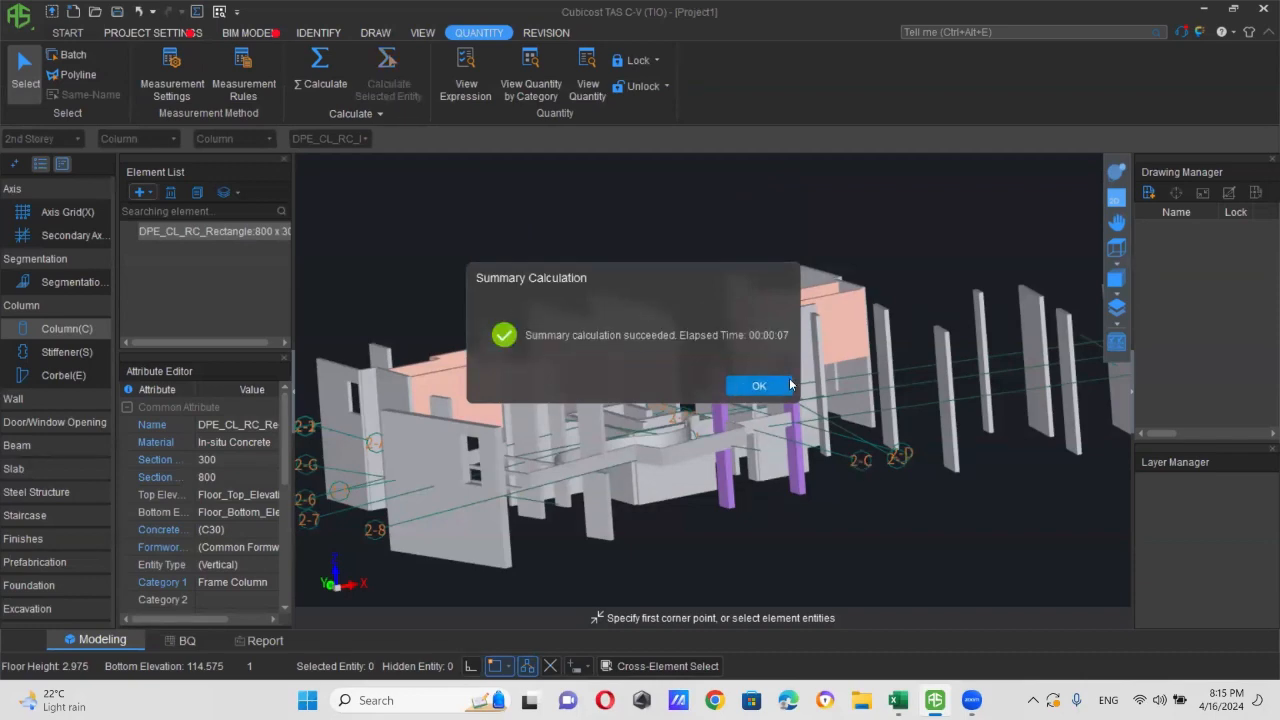
{"action": "left_click", "coordinate": [770, 386]}
- Select the stacked 2nd and 1st Storey columns and inspect their joint after auto-processing
{"action": "left_click", "coordinate": [789, 379]}
{"action": "scroll", "coordinate": [789, 379], "scroll_direction": "up", "scroll_amount": 6}
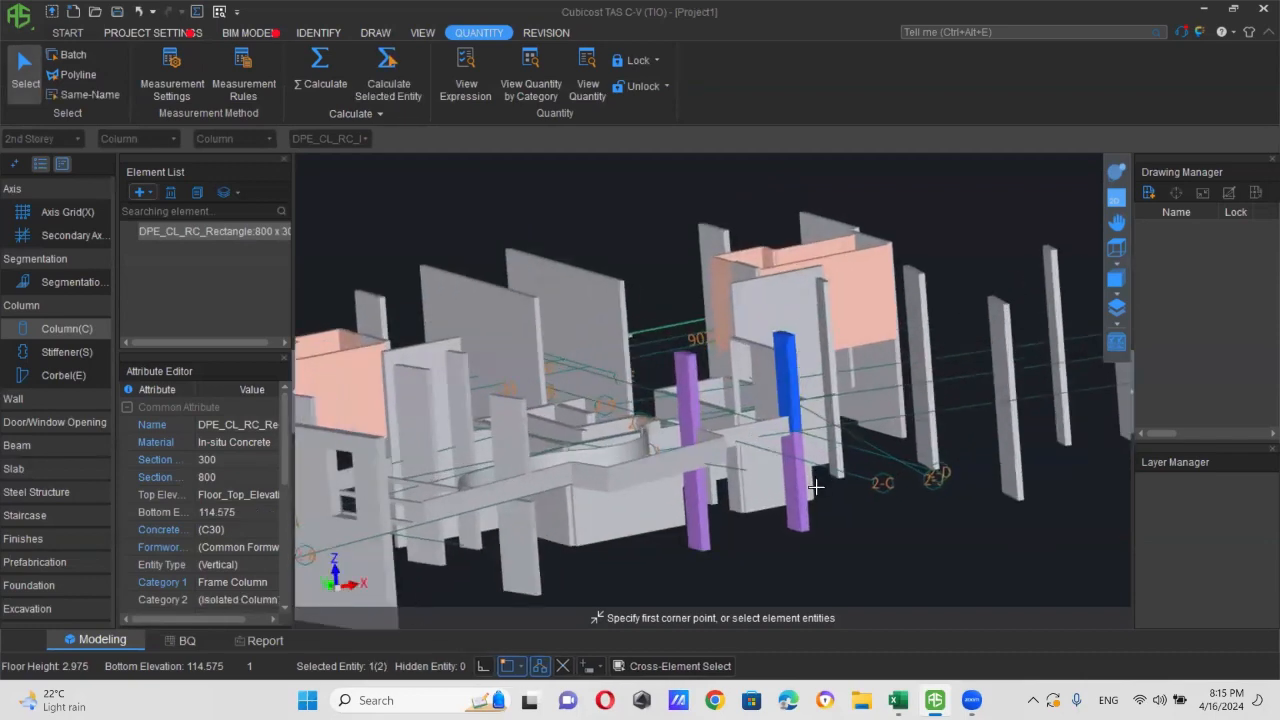
{"action": "scroll", "coordinate": [787, 433], "scroll_direction": "up", "scroll_amount": 3}
{"action": "left_click", "coordinate": [795, 415]}
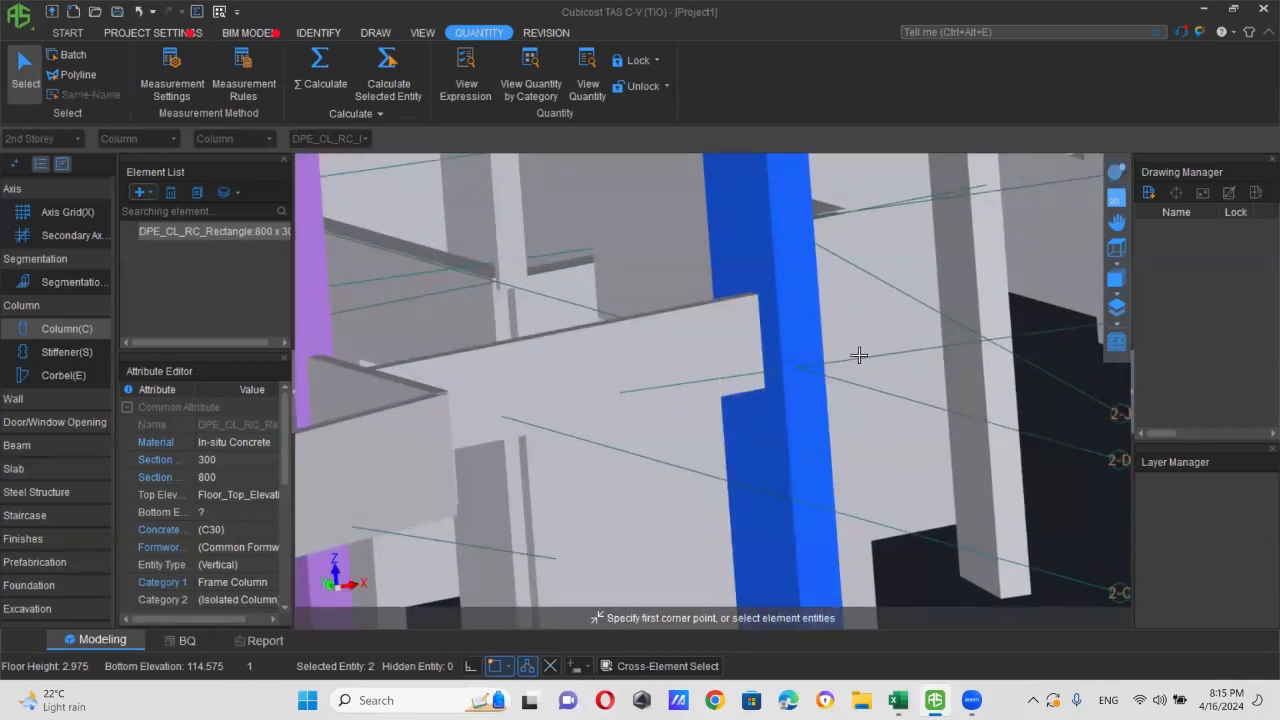
- Clear the column selection and view the quantities by category for the entire Project1 range
{"action": "scroll", "coordinate": [858, 355], "scroll_direction": "down", "scroll_amount": 3}
{"action": "key", "text": "Escape"}
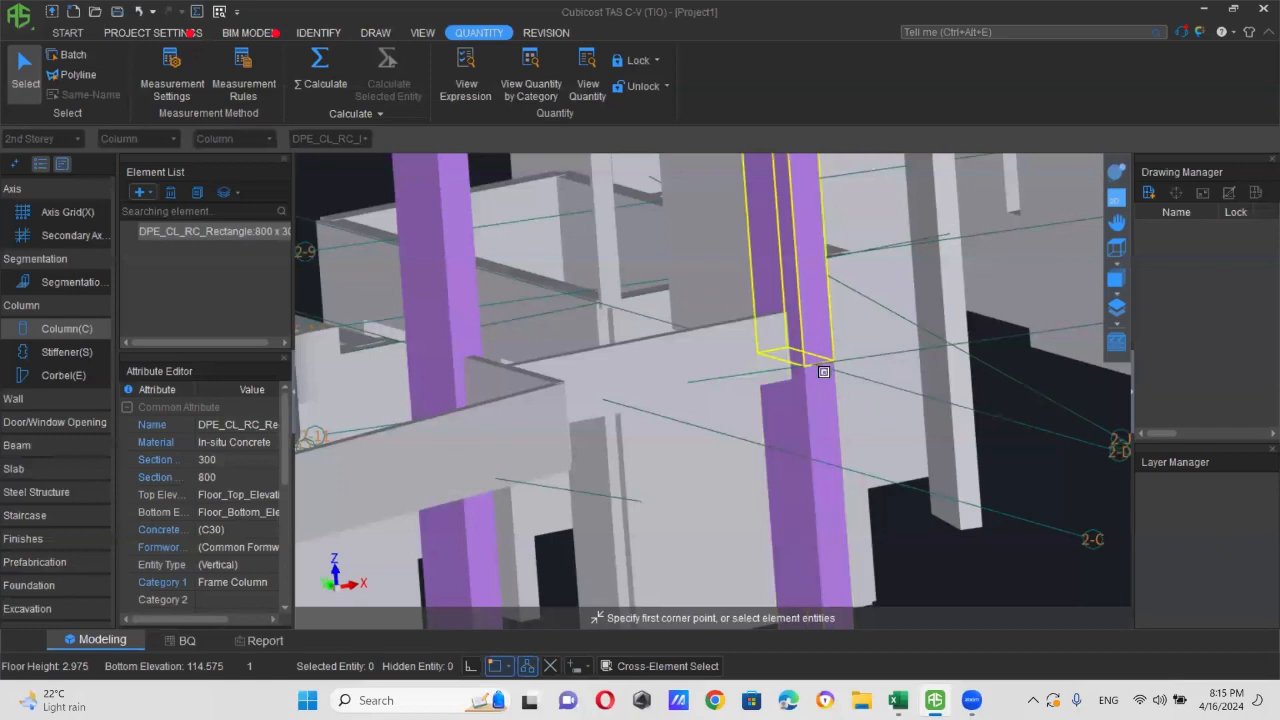
{"action": "scroll", "coordinate": [824, 380], "scroll_direction": "down", "scroll_amount": 2}
{"action": "scroll", "coordinate": [823, 380], "scroll_direction": "down", "scroll_amount": 6}
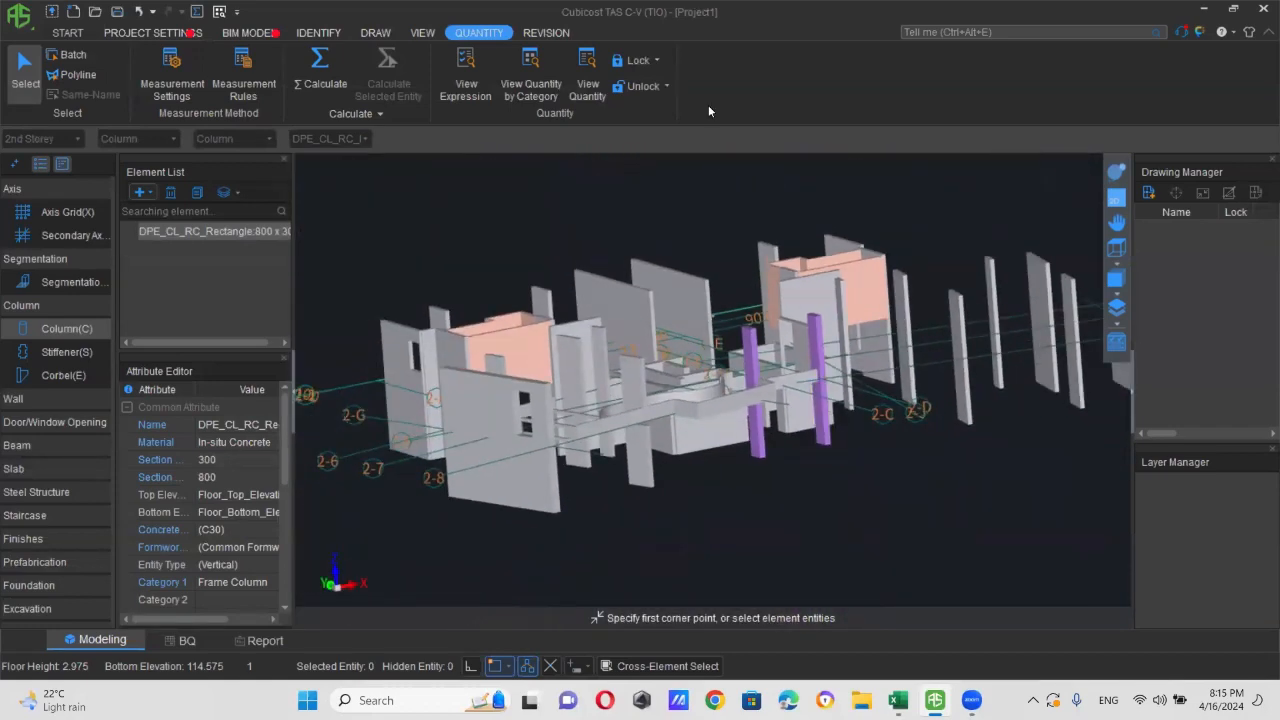
{"action": "left_click", "coordinate": [531, 78]}
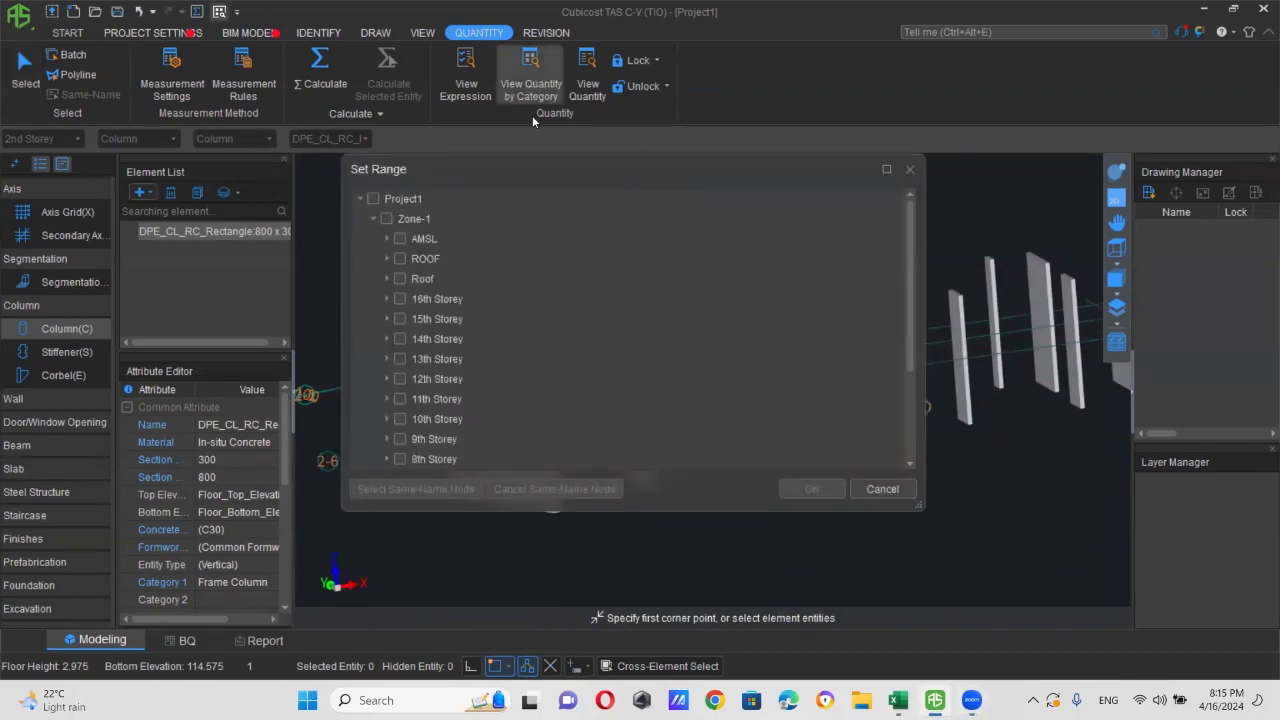
{"action": "left_click", "coordinate": [376, 196]}
{"action": "left_click", "coordinate": [825, 488]}
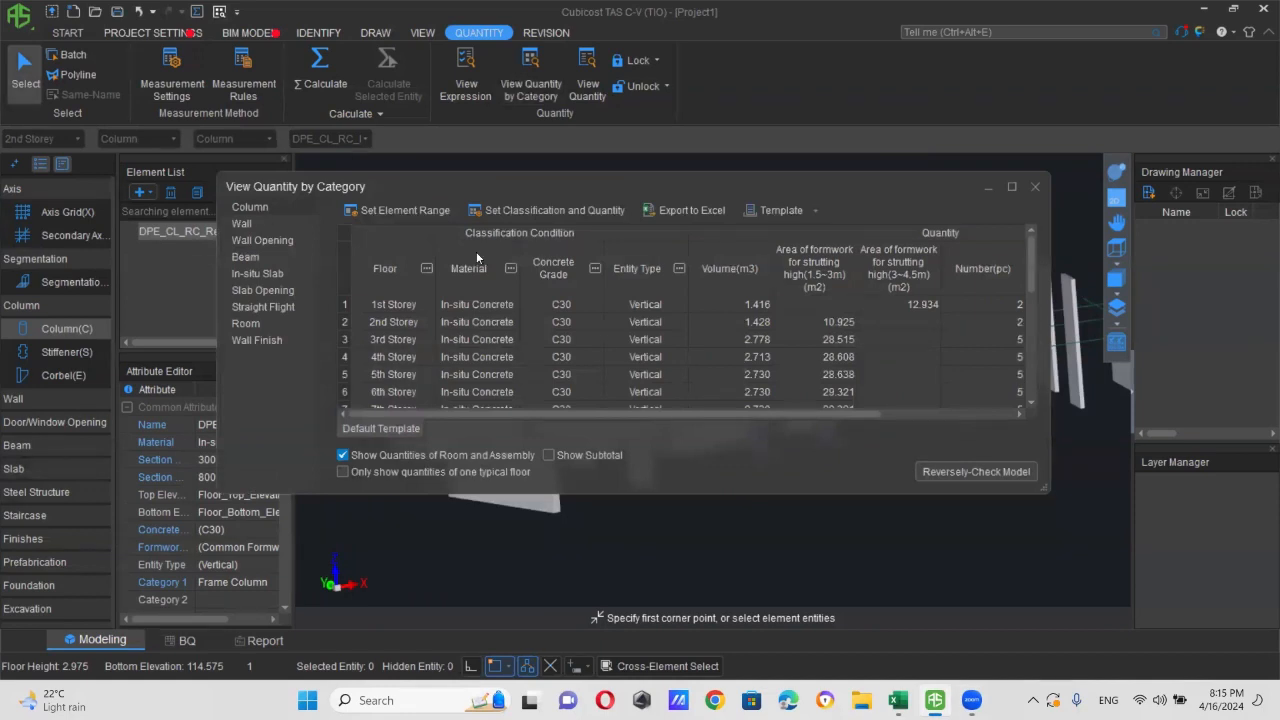
- Review the column volumes floor by floor, from the 1st Storey through to the total row
{"action": "left_click", "coordinate": [741, 301]}
{"action": "left_click", "coordinate": [741, 318]}
{"action": "left_click", "coordinate": [741, 336]}
{"action": "left_click", "coordinate": [741, 356]}
{"action": "left_click", "coordinate": [740, 374]}
{"action": "left_click", "coordinate": [733, 391]}
{"action": "scroll", "coordinate": [744, 387], "scroll_direction": "down", "scroll_amount": 4}
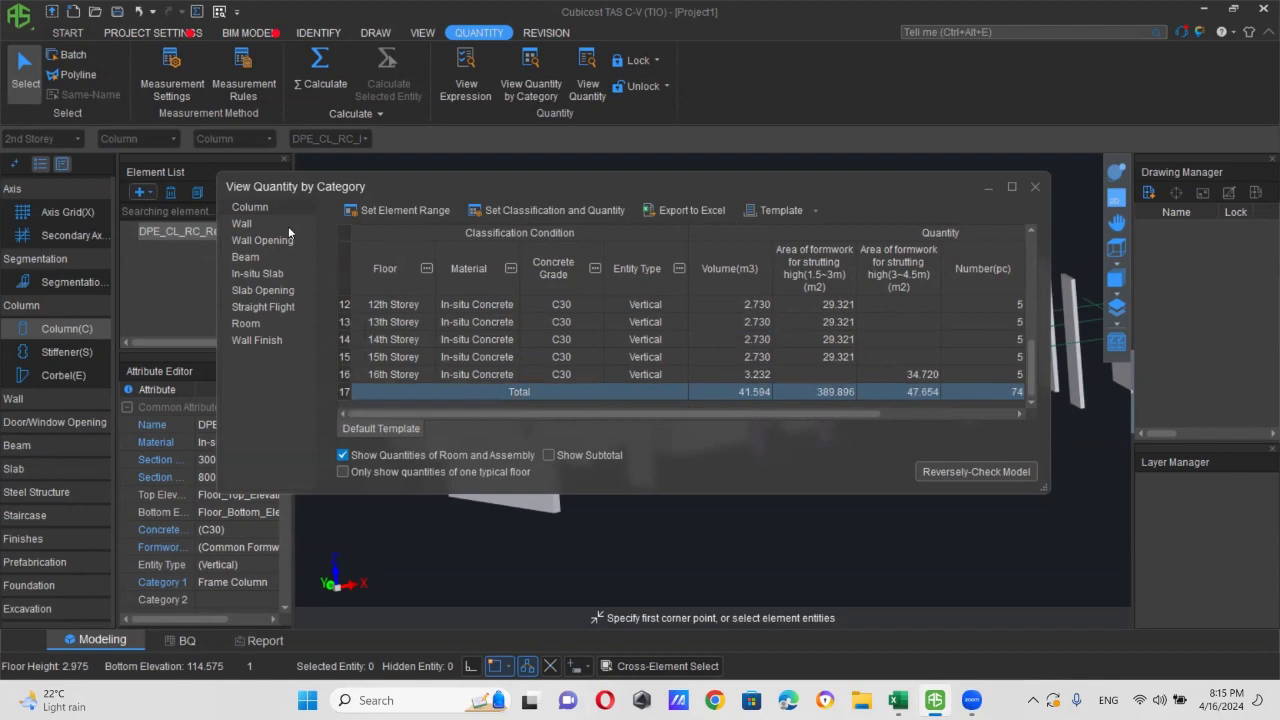
- Look through the quantities for walls, wall openings, beams, in-situ slabs, slab openings and straight flights in turn
{"action": "left_click", "coordinate": [260, 215]}
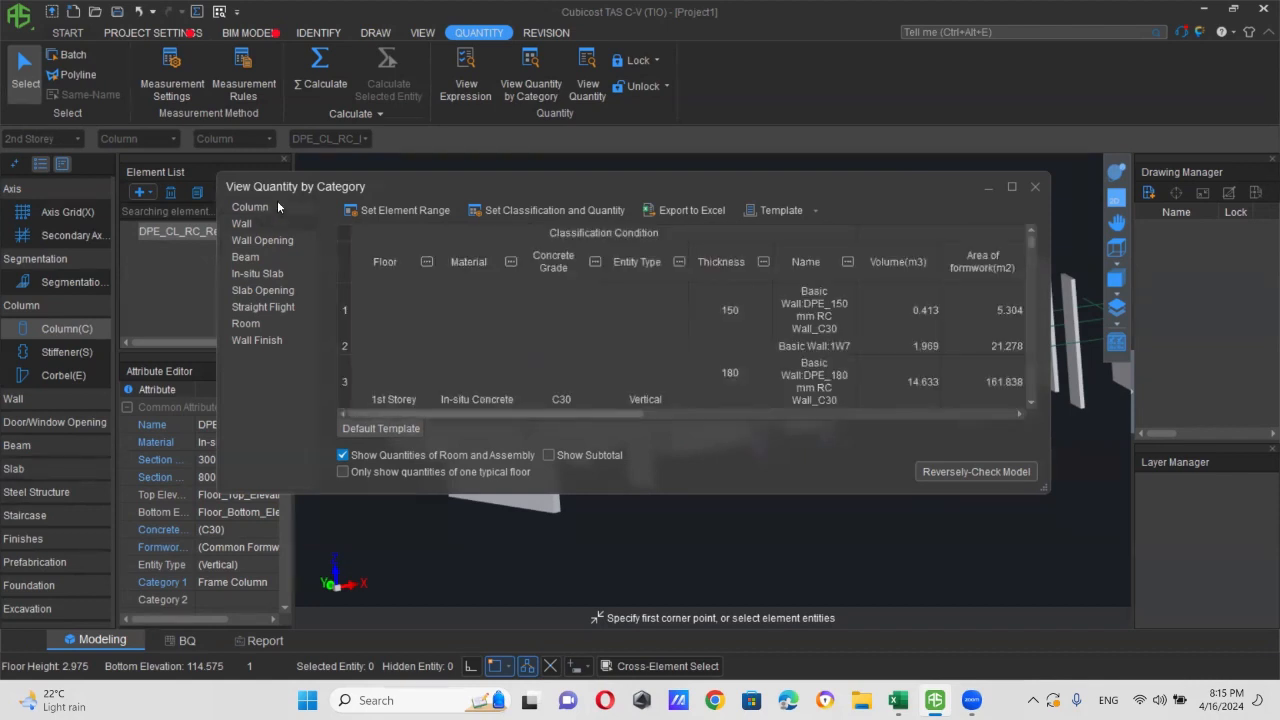
{"action": "left_click", "coordinate": [254, 242]}
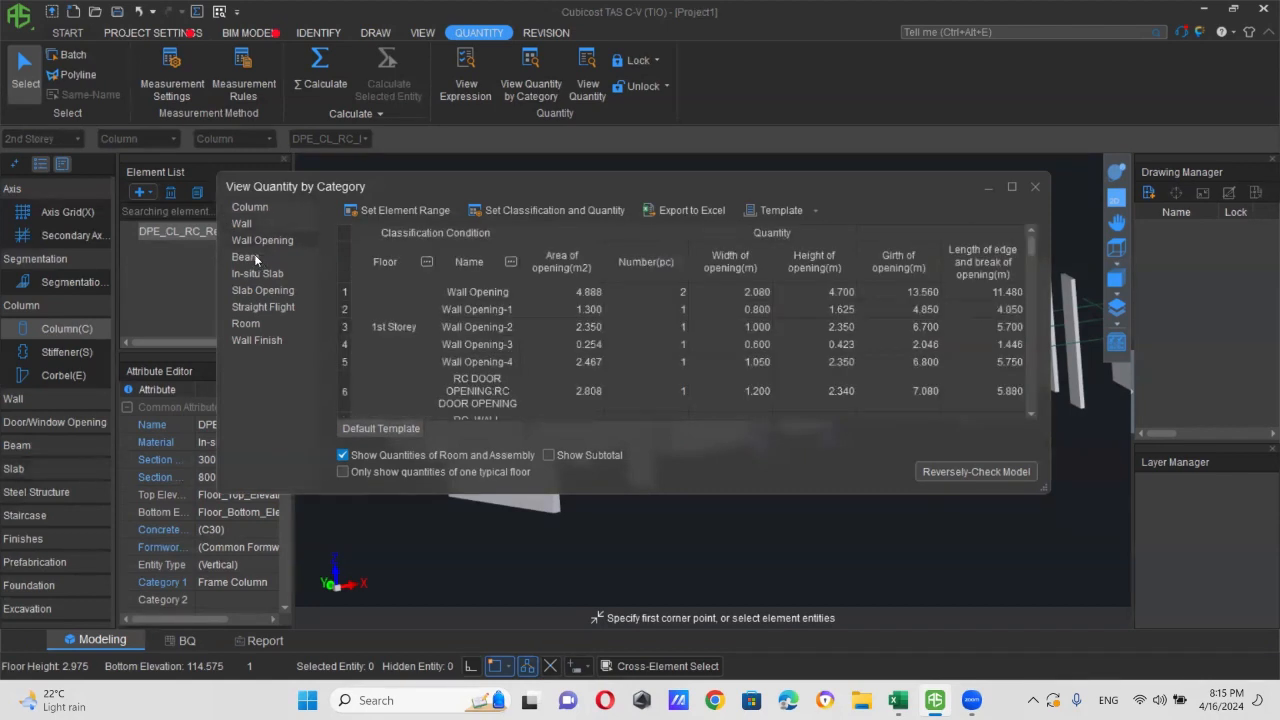
{"action": "left_click", "coordinate": [248, 256]}
{"action": "left_click", "coordinate": [259, 273]}
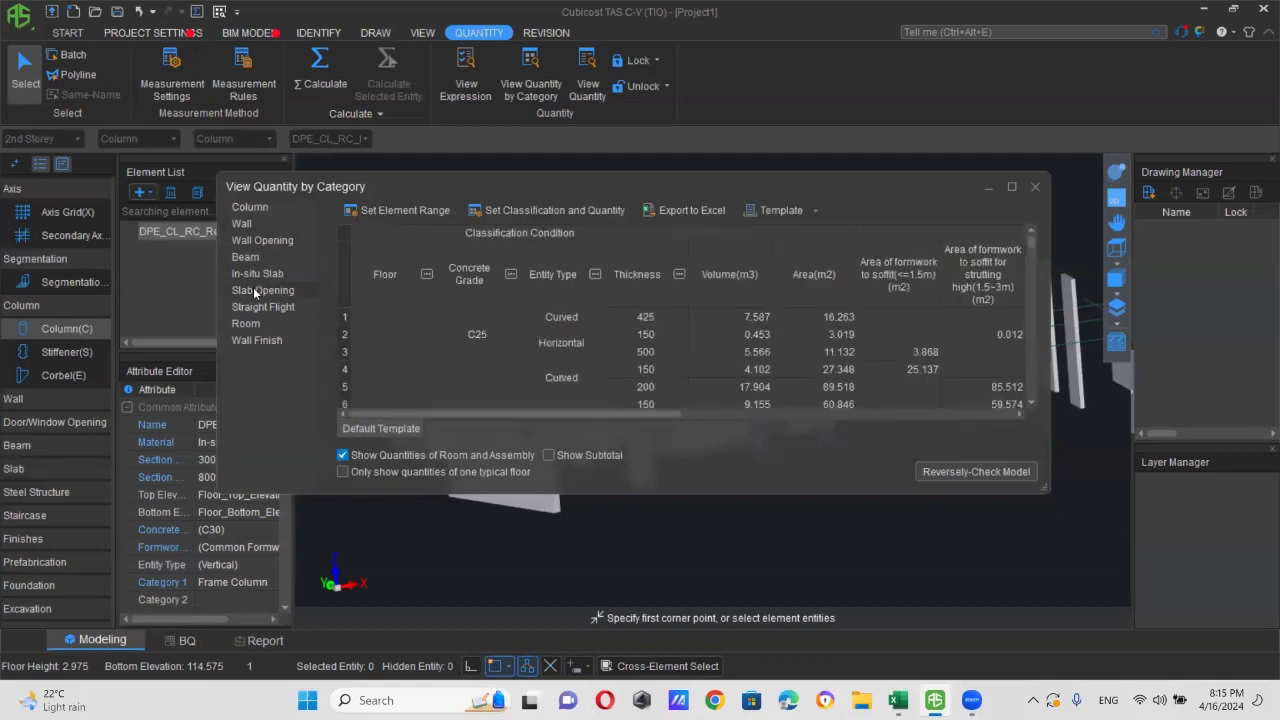
{"action": "left_click", "coordinate": [254, 289]}
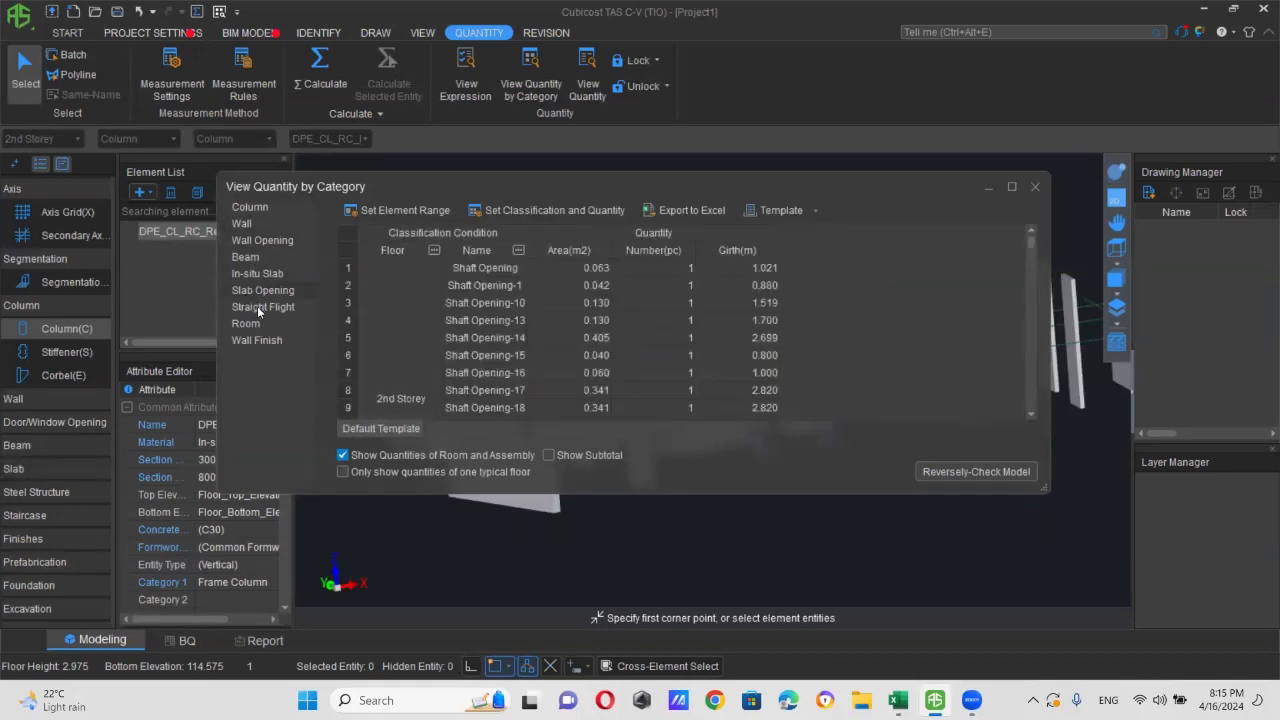
{"action": "left_click", "coordinate": [257, 308]}
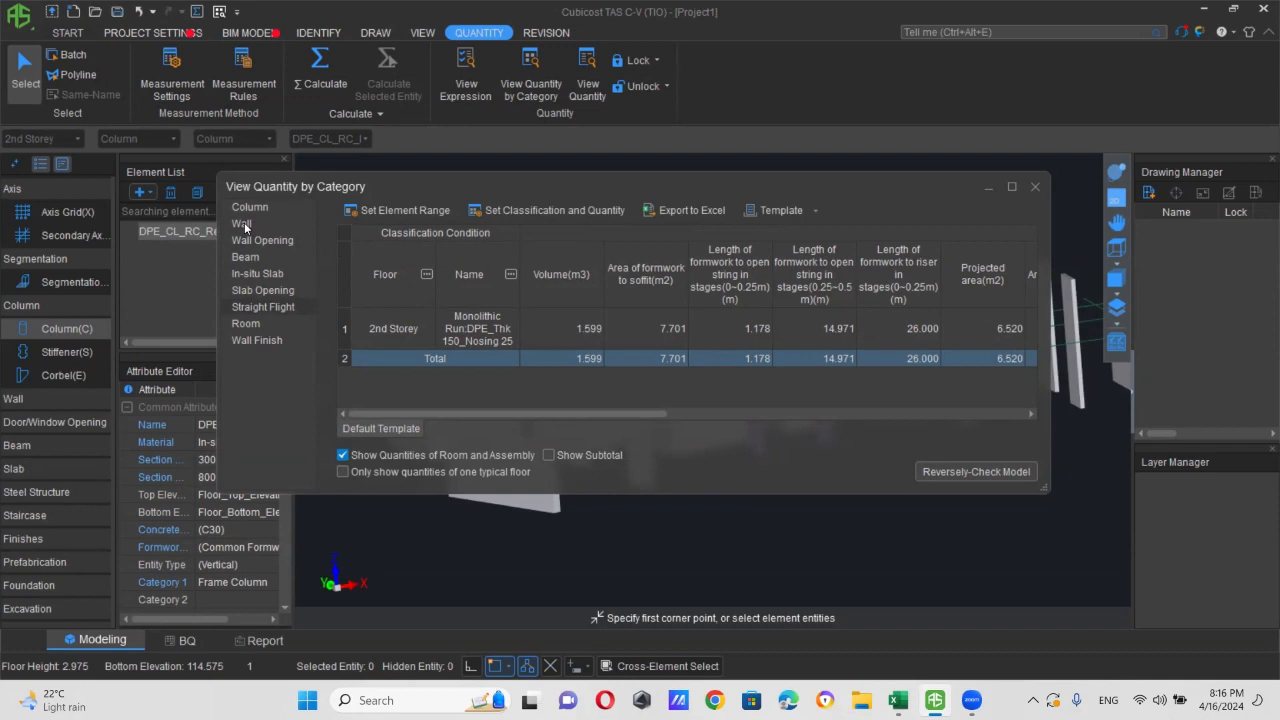
- Reversely check the model for the volume of the 1st Storey DPE_180 mm RC walls in the Wall category
{"action": "left_click_drag", "start_coordinate": [748, 187], "coordinate": [636, 188]}
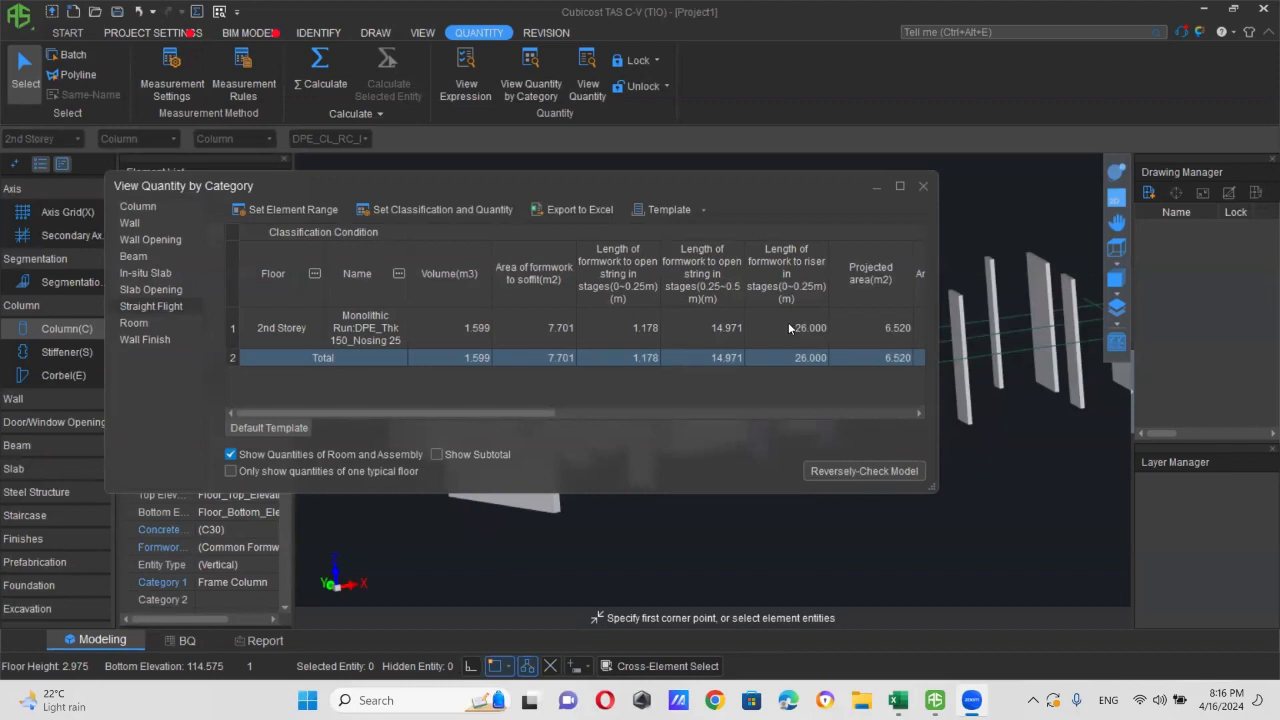
{"action": "left_click", "coordinate": [121, 221]}
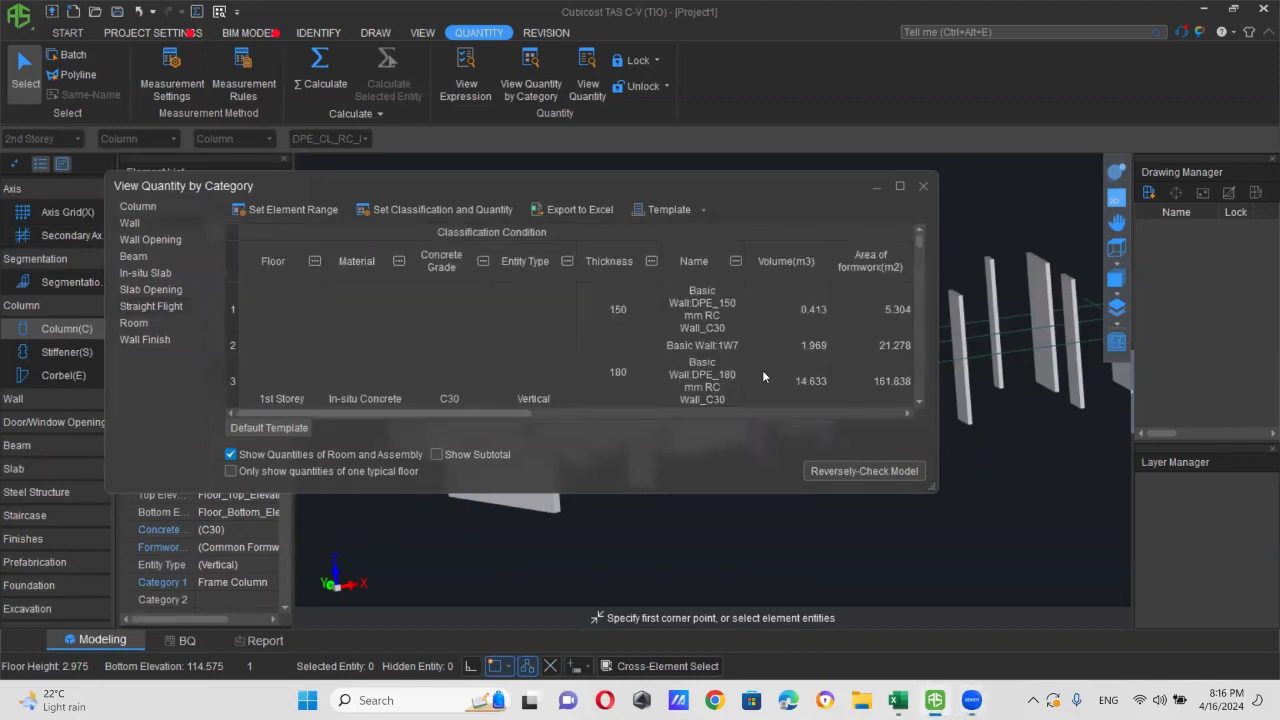
{"action": "left_click_drag", "start_coordinate": [502, 412], "coordinate": [612, 415]}
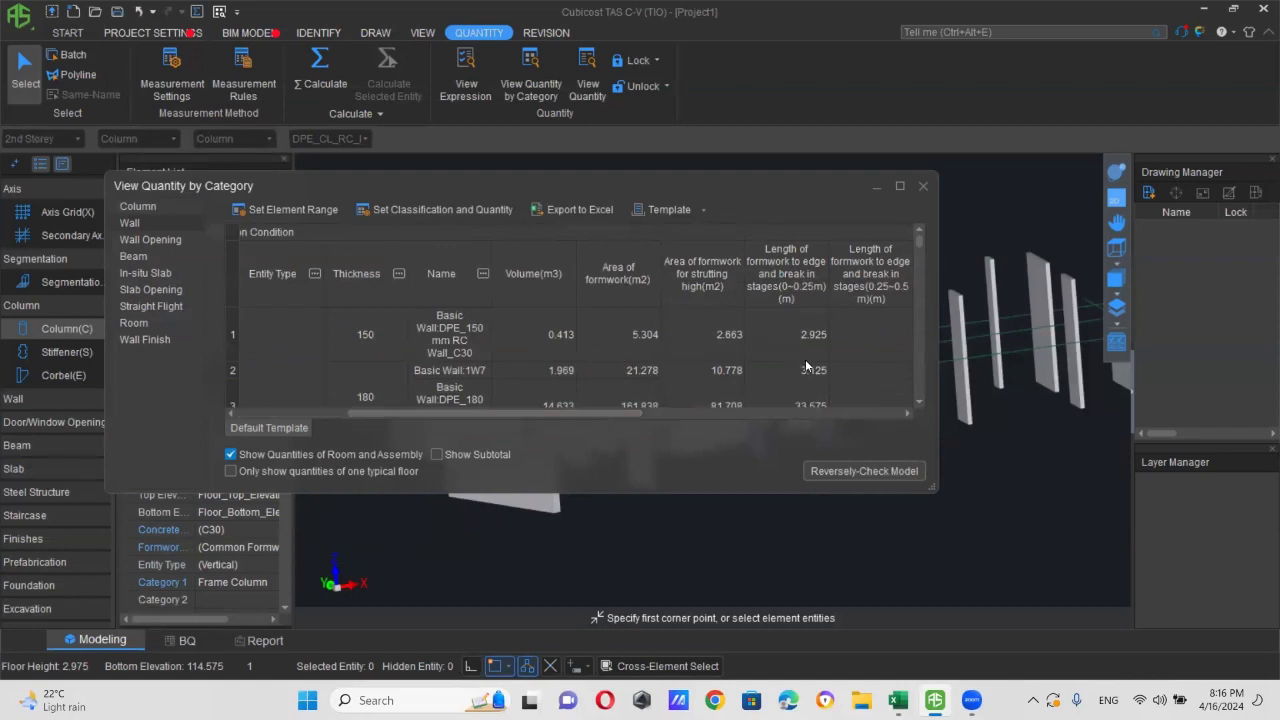
{"action": "left_click", "coordinate": [558, 334]}
{"action": "scroll", "coordinate": [556, 374], "scroll_direction": "down", "scroll_amount": 2}
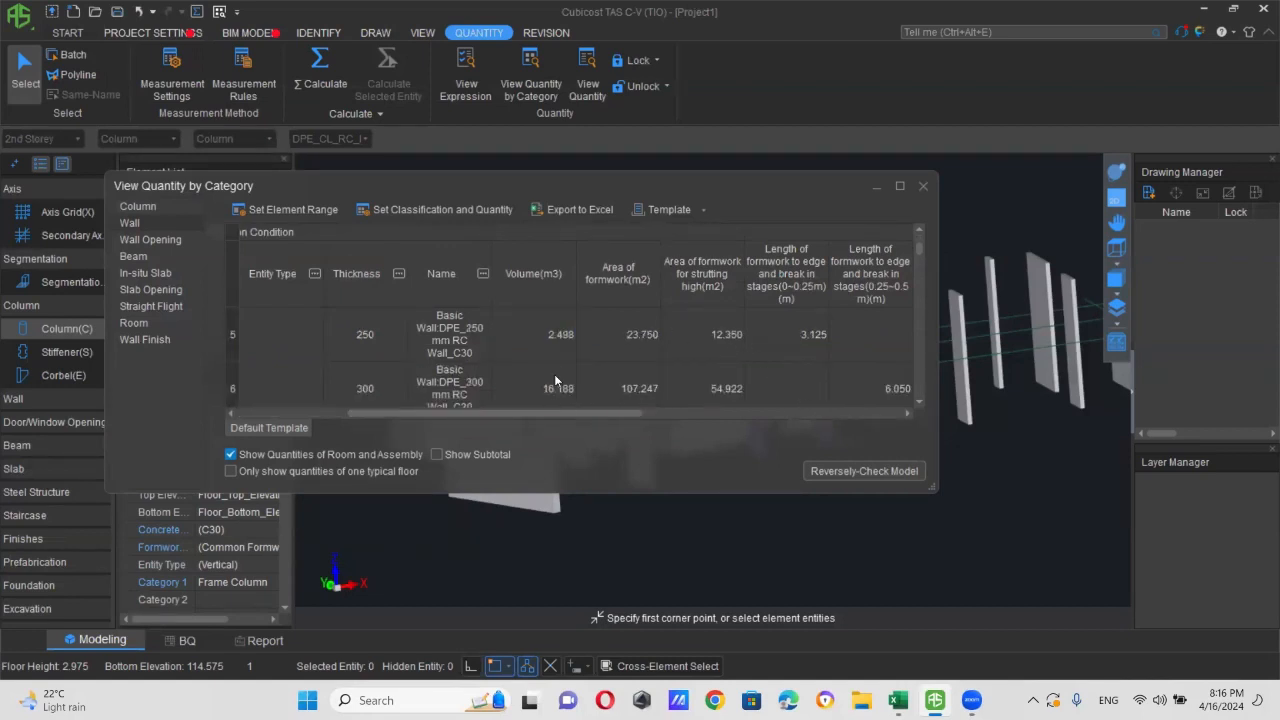
{"action": "left_click", "coordinate": [554, 337]}
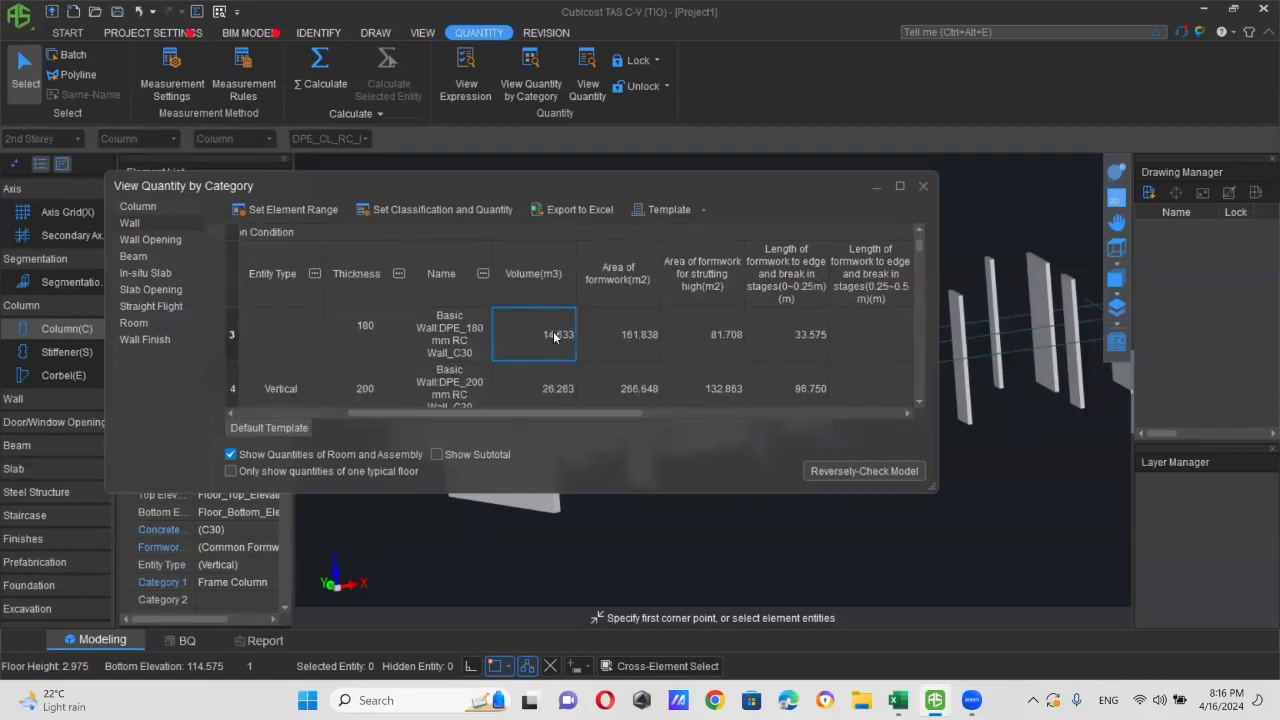
{"action": "left_click", "coordinate": [876, 472]}
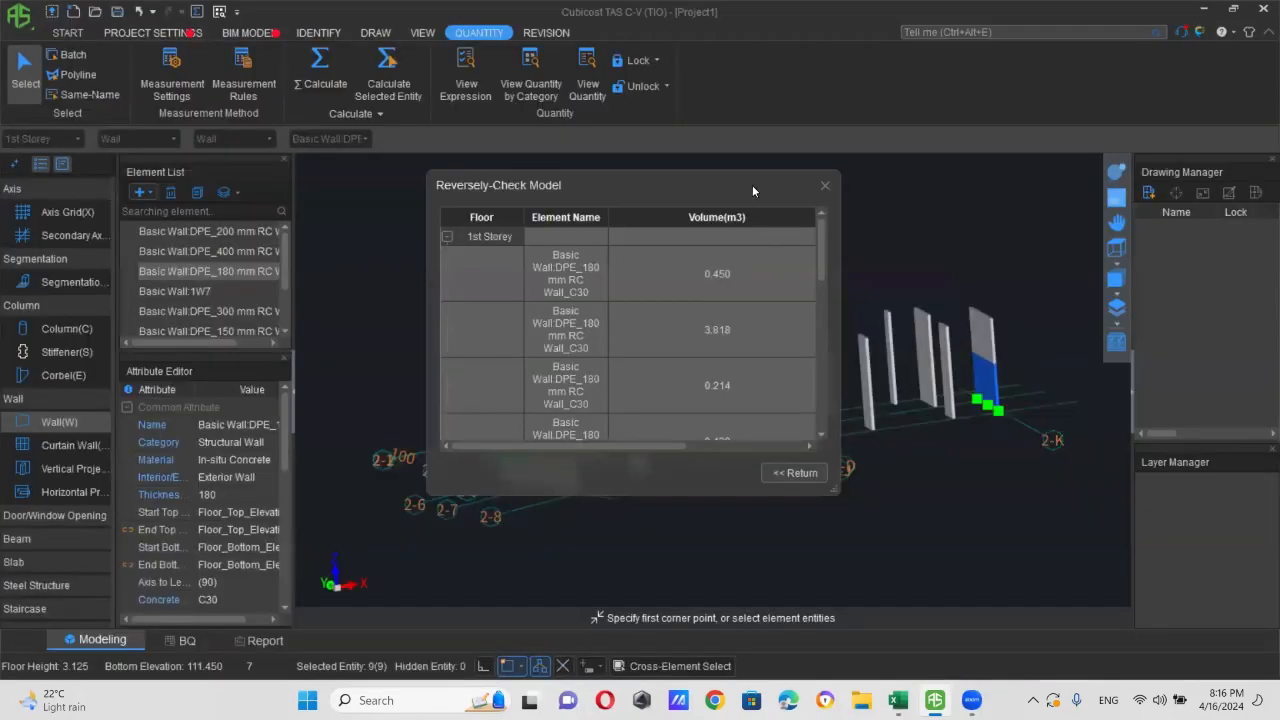
- Locate the first three 180 mm wall entries of the reverse check in the model one after another
{"action": "left_click_drag", "start_coordinate": [752, 185], "coordinate": [463, 204]}
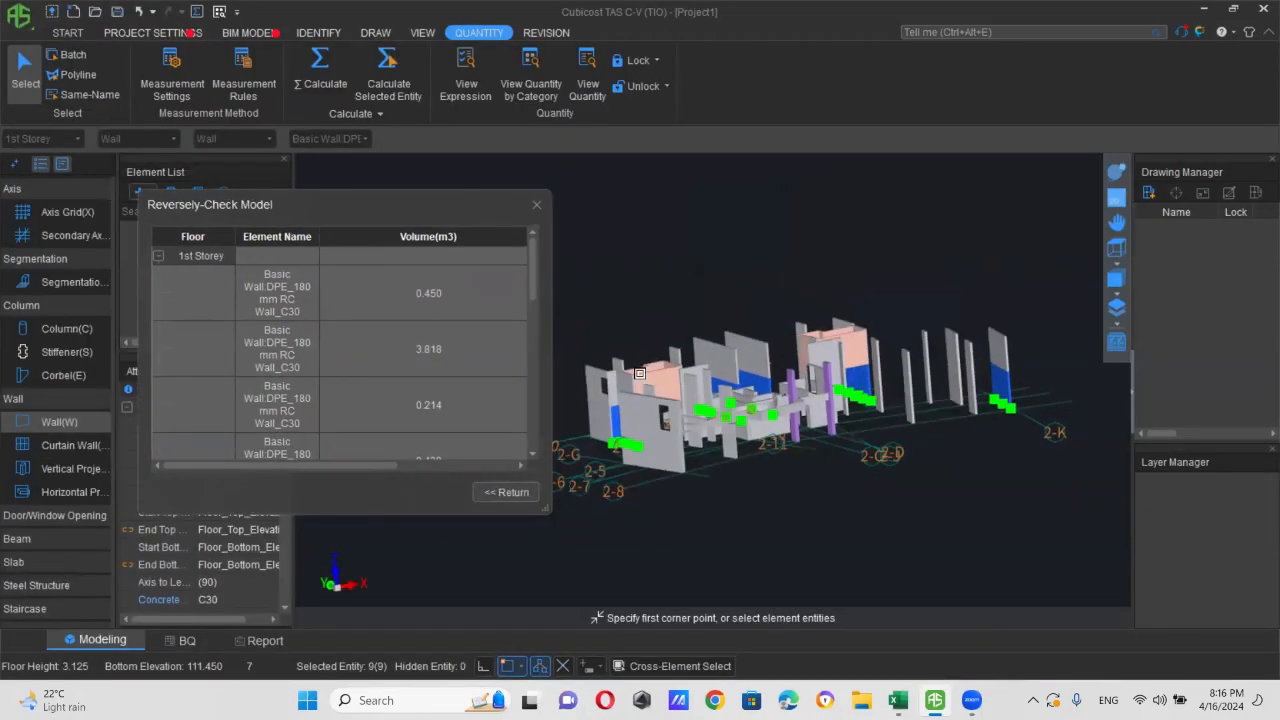
{"action": "left_click", "coordinate": [428, 293]}
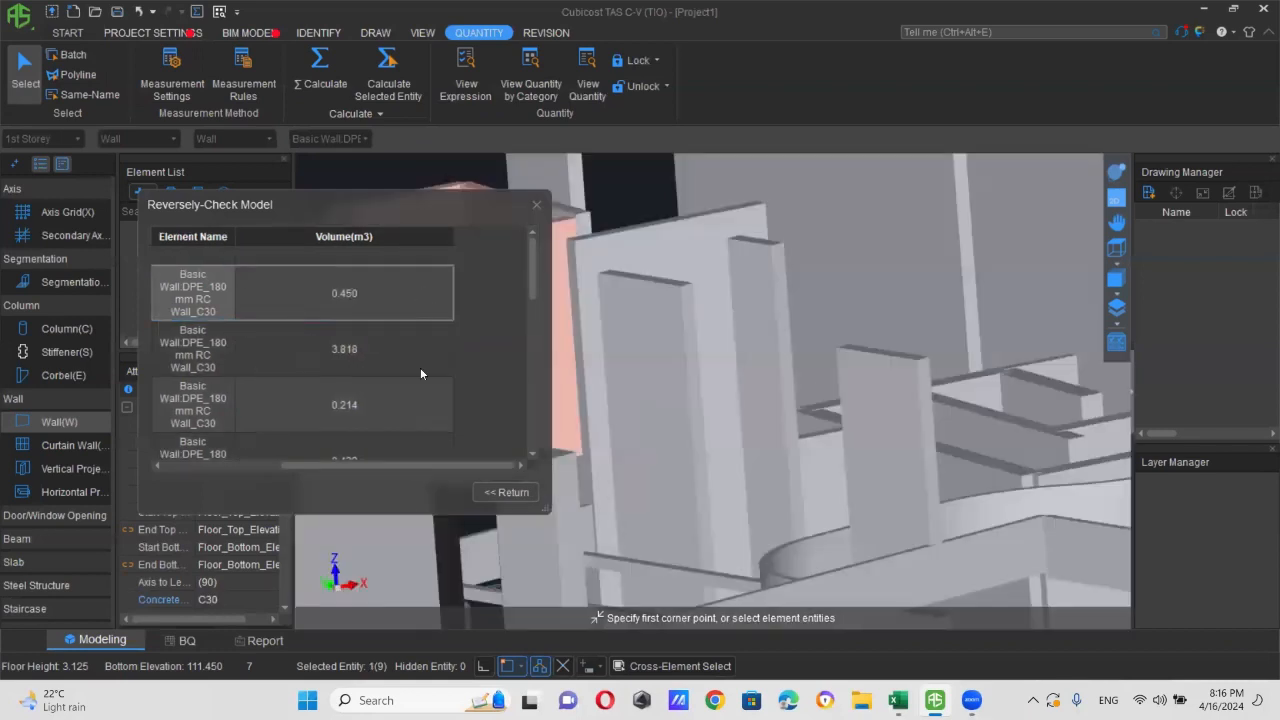
{"action": "left_click", "coordinate": [421, 372]}
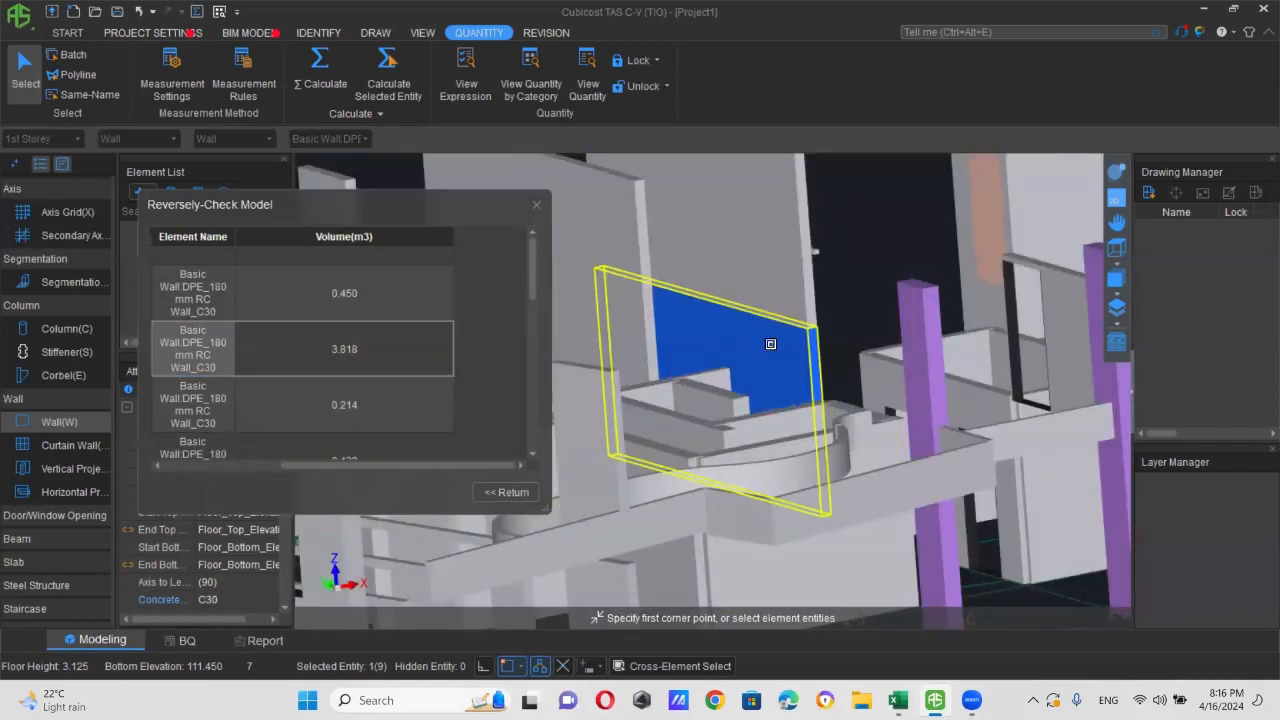
{"action": "mouse_move", "coordinate": [770, 344]}
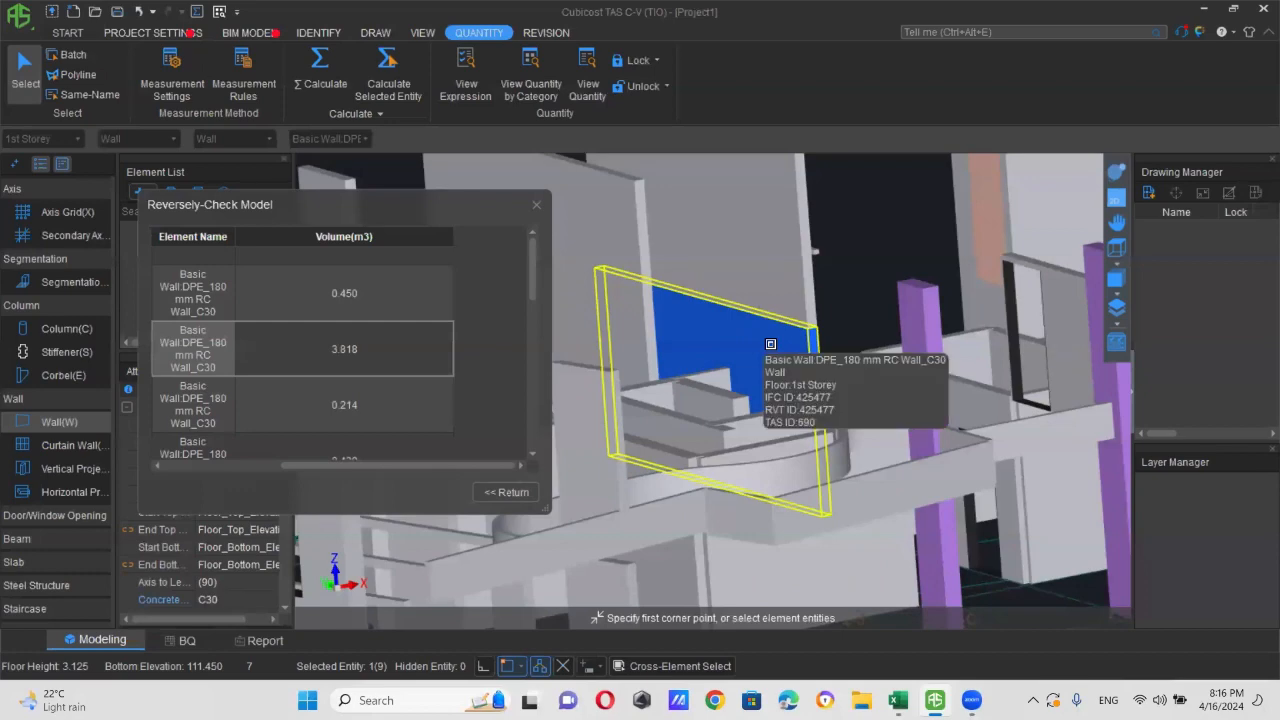
{"action": "left_click", "coordinate": [344, 408]}
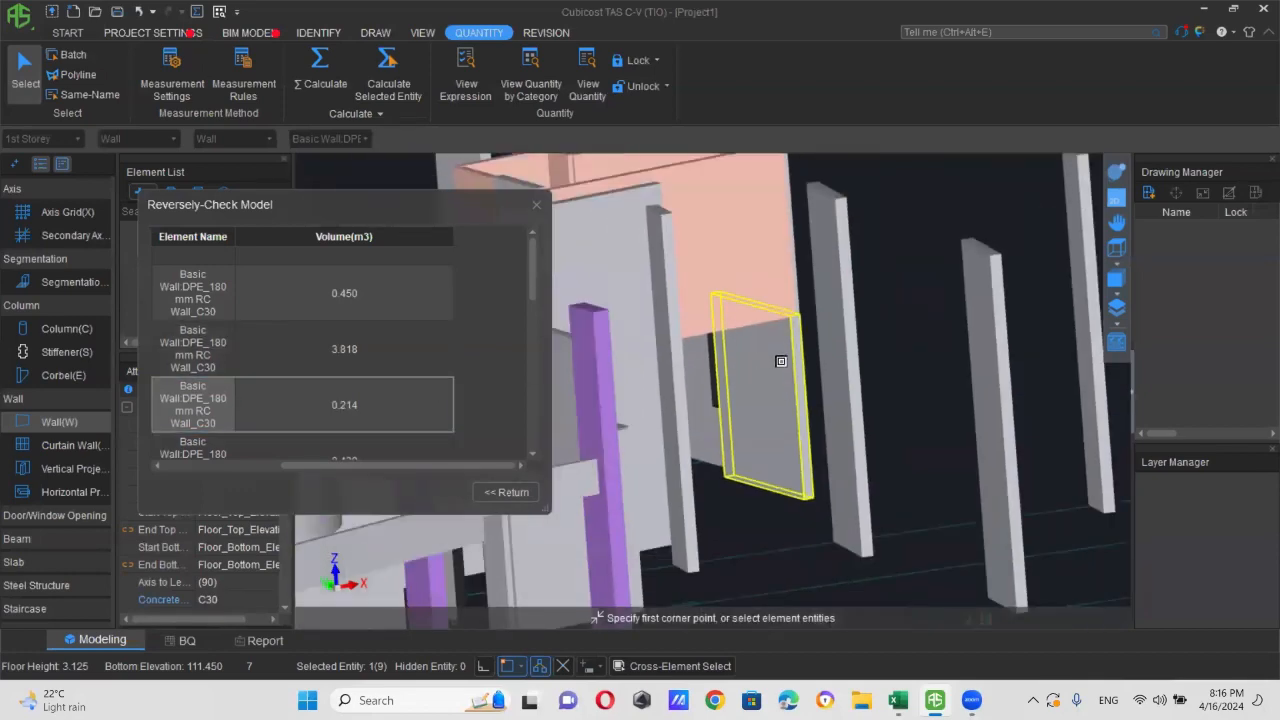
- Locate the 180 mm wall entry with a volume of 2.749 m3 in the model and close the reverse check
{"action": "scroll", "coordinate": [781, 361], "scroll_direction": "down", "scroll_amount": 6}
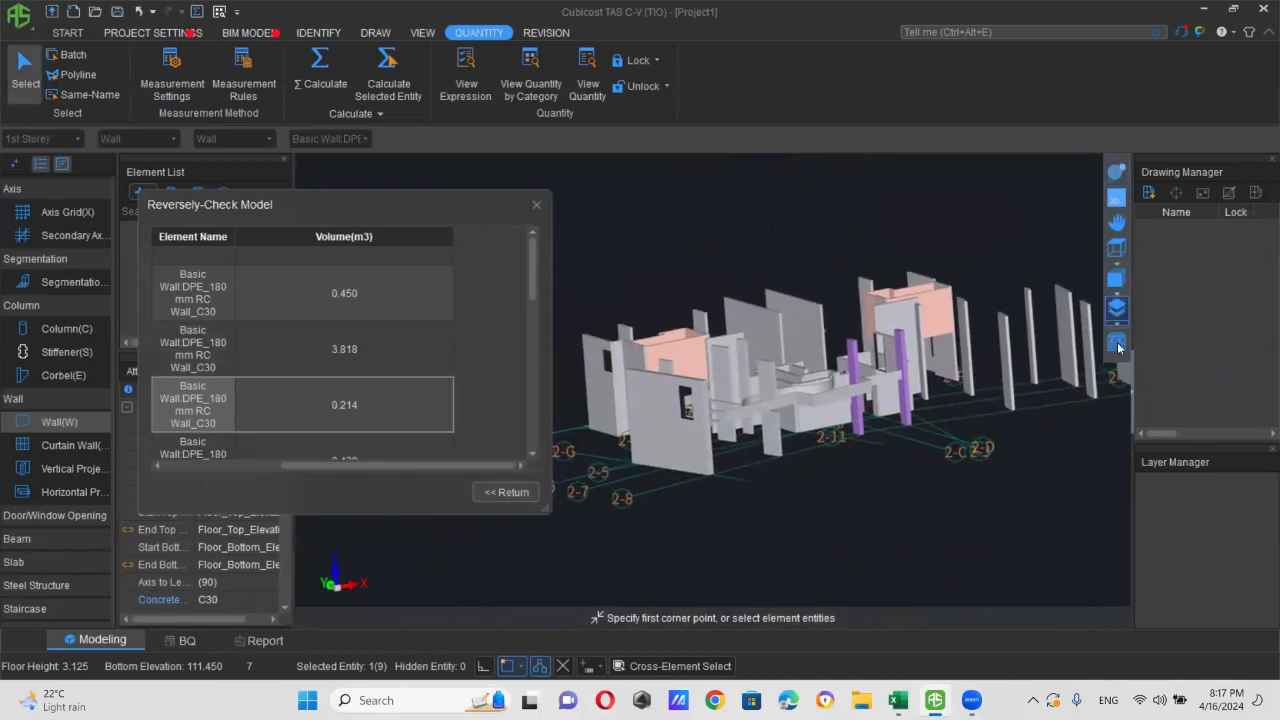
{"action": "left_click", "coordinate": [1117, 171]}
{"action": "left_click_drag", "start_coordinate": [1000, 450], "coordinate": [774, 356]}
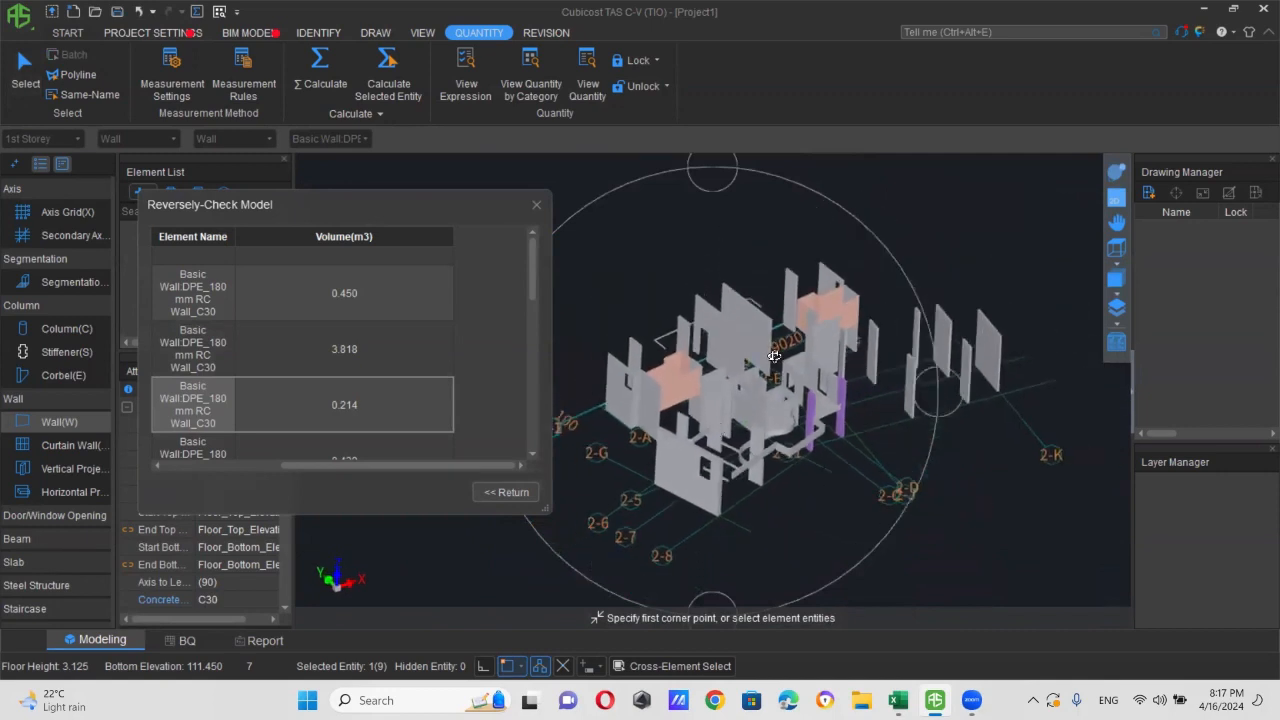
{"action": "scroll", "coordinate": [350, 365], "scroll_direction": "down", "scroll_amount": 5}
{"action": "left_click", "coordinate": [347, 386]}
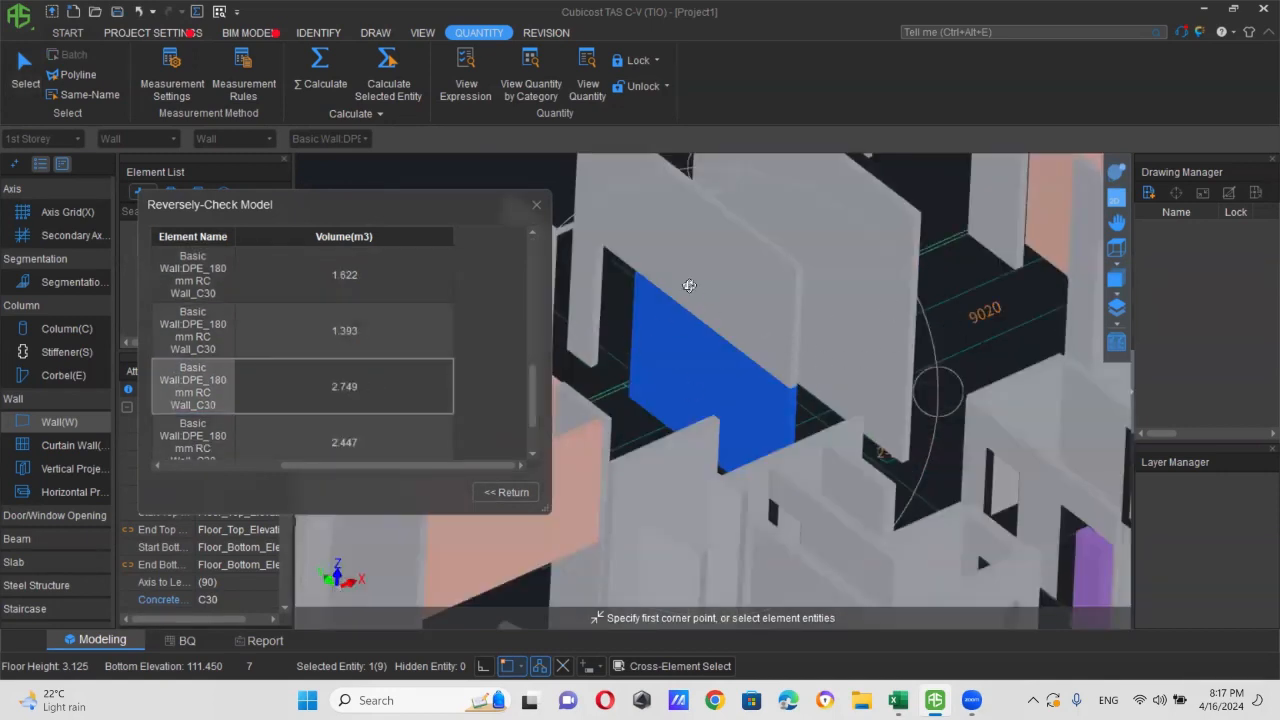
{"action": "left_click", "coordinate": [538, 205]}
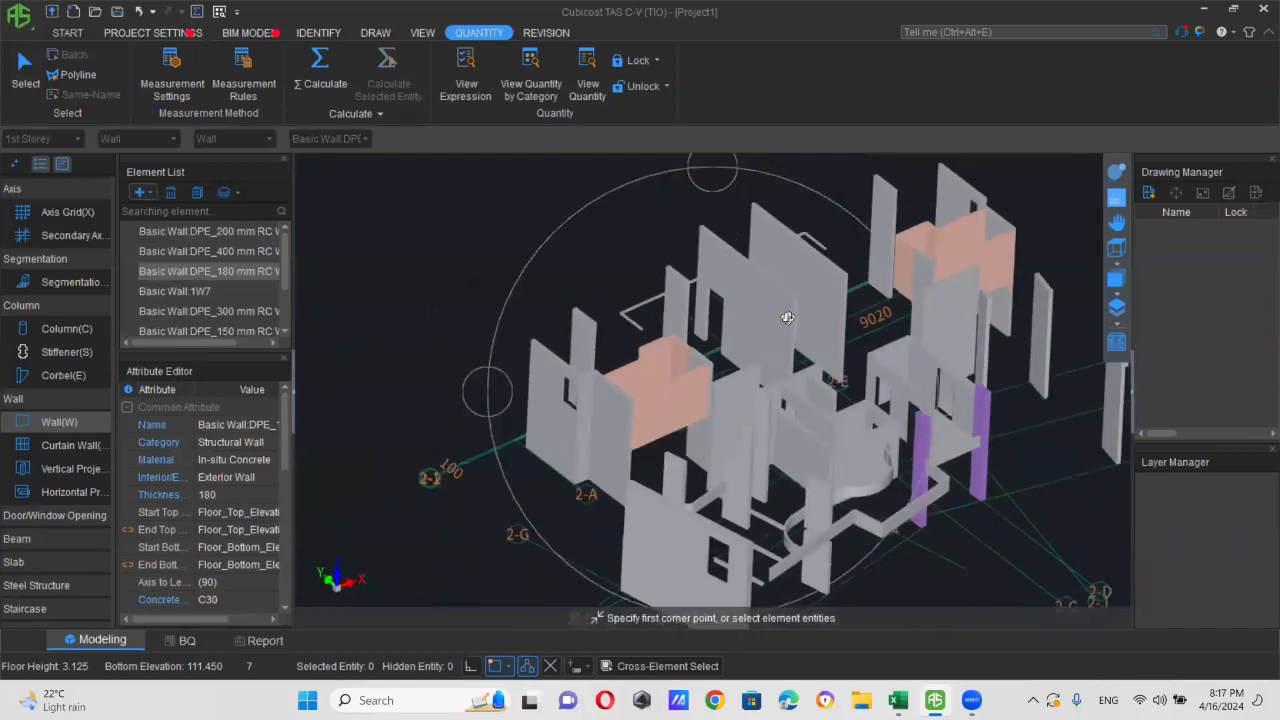
- Select the 250 mm thick 1st Storey wall with the door opening near the middle of the block
{"action": "left_click_drag", "start_coordinate": [998, 466], "coordinate": [756, 419]}
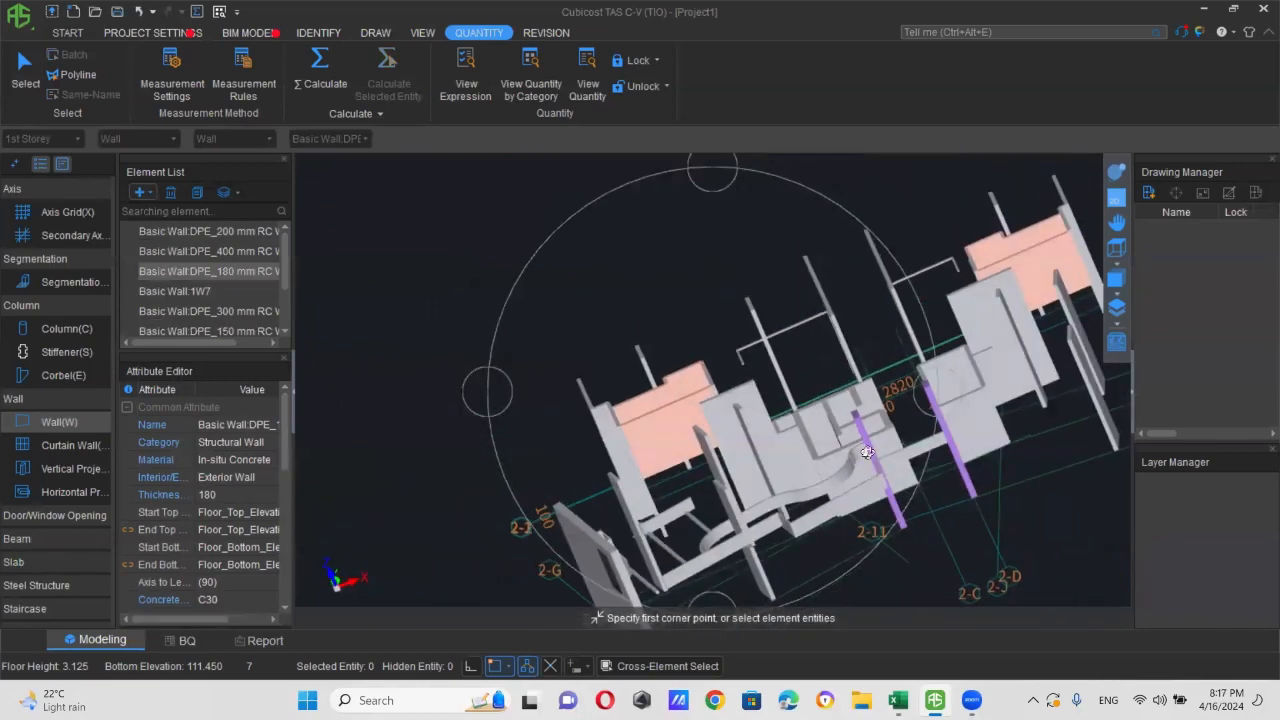
{"action": "left_click_drag", "start_coordinate": [854, 440], "coordinate": [734, 444]}
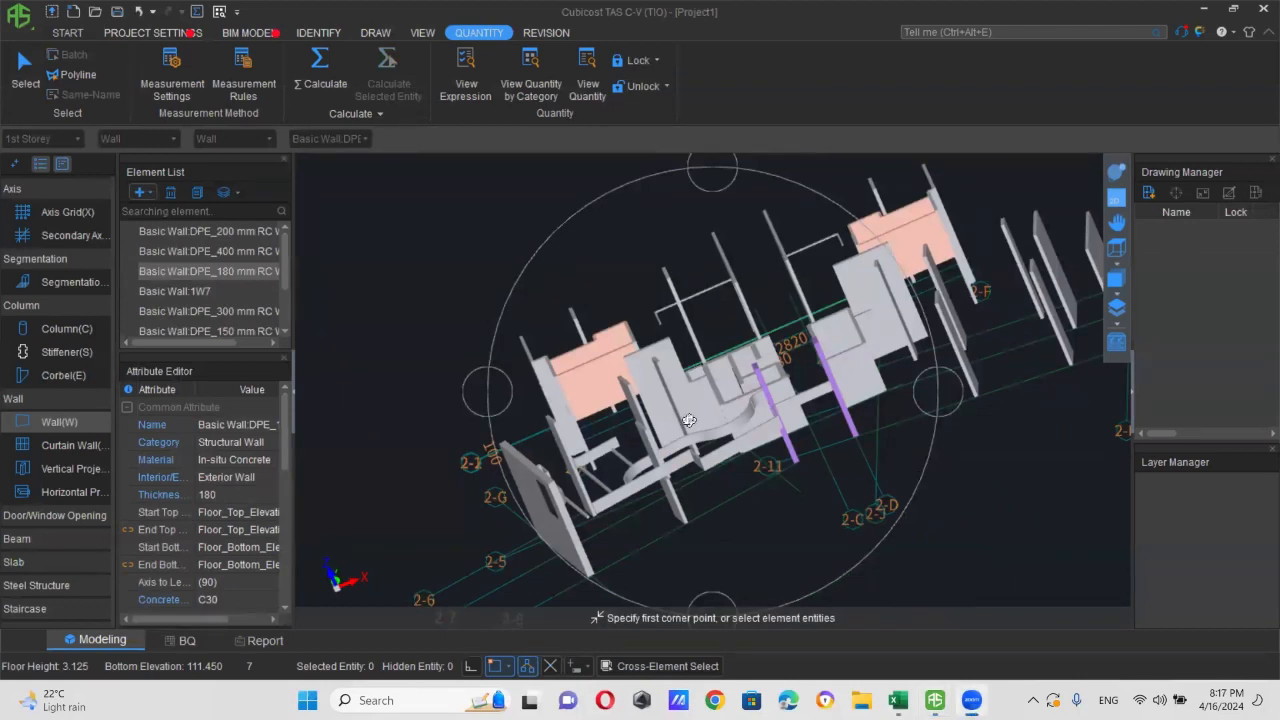
{"action": "scroll", "coordinate": [761, 355], "scroll_direction": "up", "scroll_amount": 5}
{"action": "left_click_drag", "start_coordinate": [761, 355], "coordinate": [803, 322]}
{"action": "scroll", "coordinate": [752, 354], "scroll_direction": "down", "scroll_amount": 1}
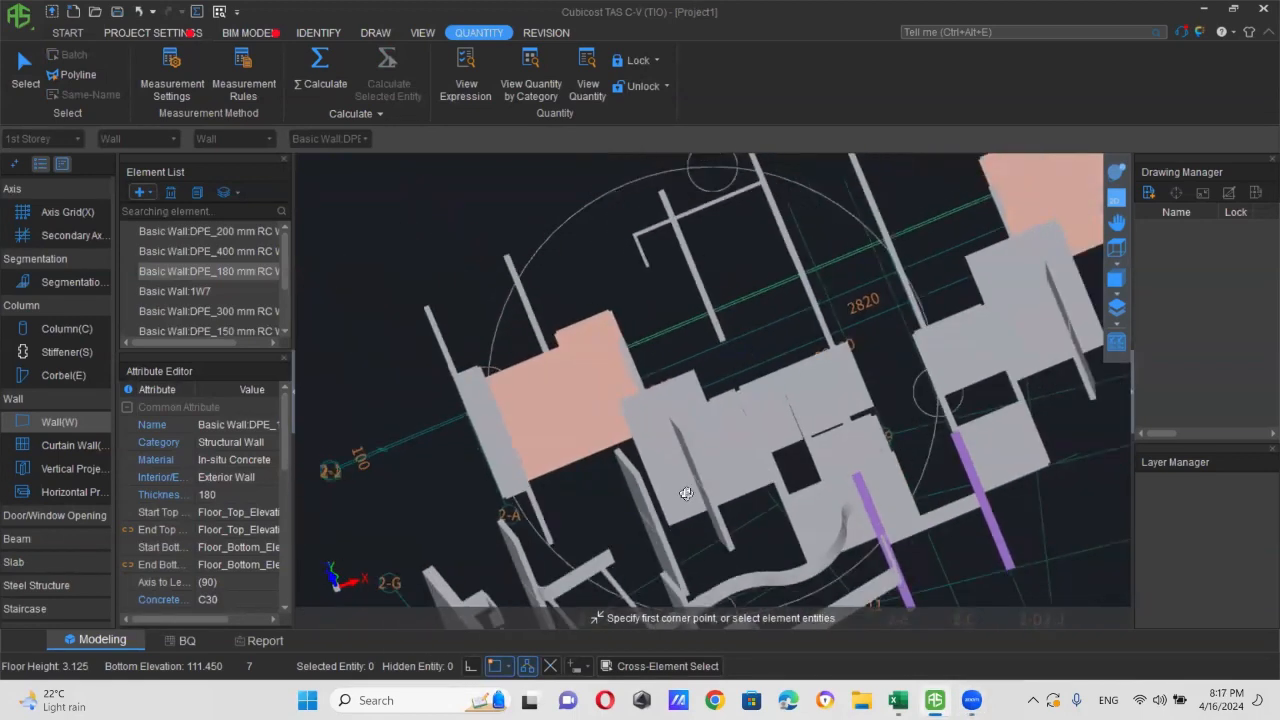
{"action": "left_click_drag", "start_coordinate": [686, 494], "coordinate": [775, 376]}
{"action": "scroll", "coordinate": [775, 376], "scroll_direction": "up", "scroll_amount": 2}
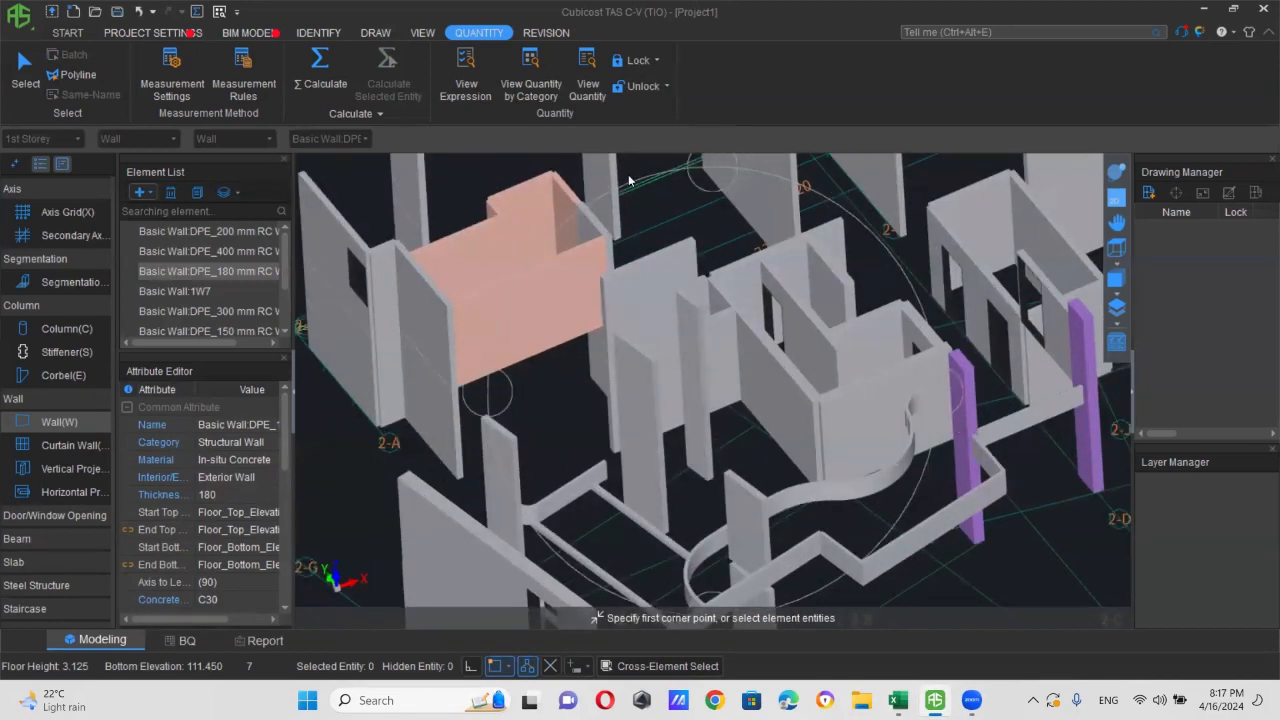
{"action": "scroll", "coordinate": [629, 180], "scroll_direction": "down", "scroll_amount": 1}
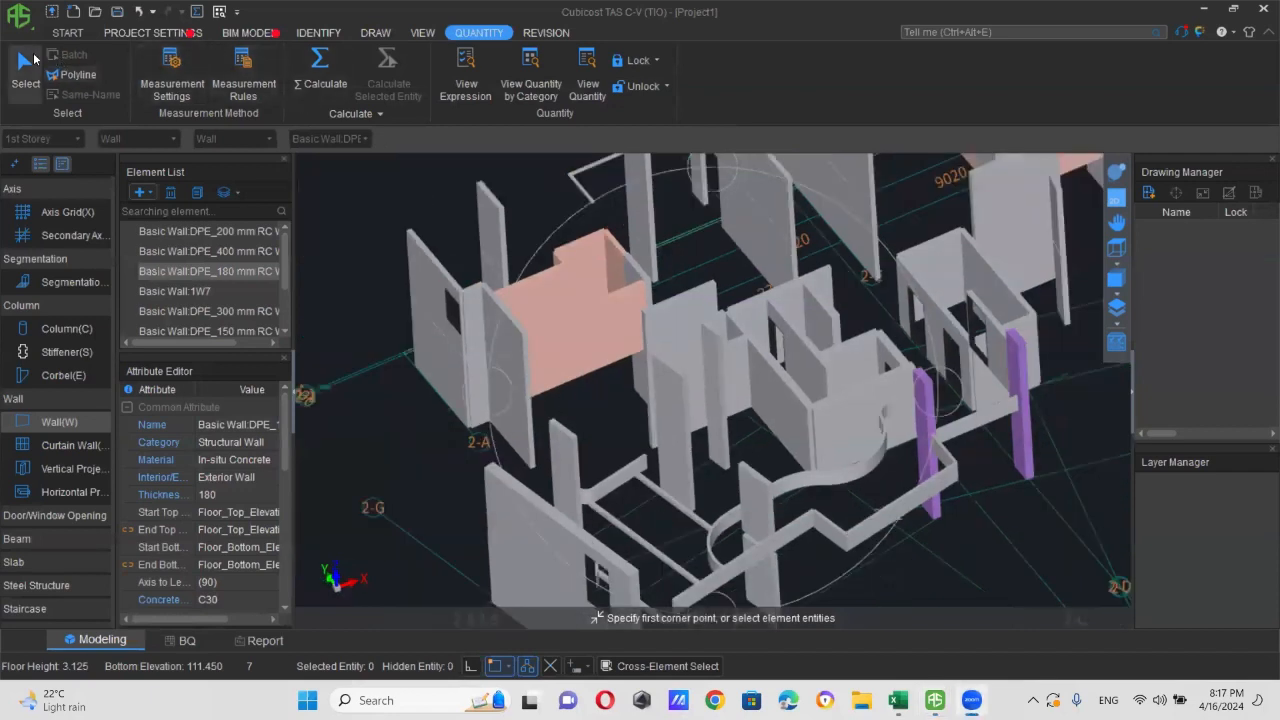
{"action": "left_click", "coordinate": [21, 66]}
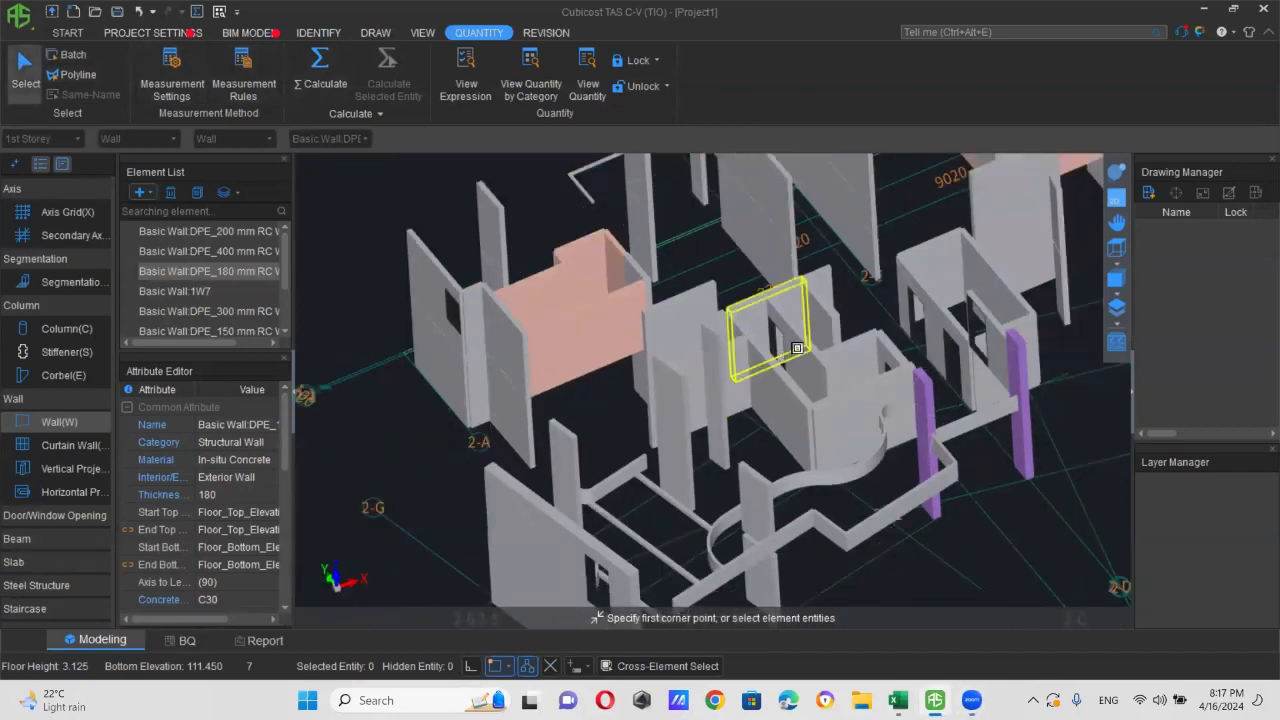
{"action": "left_click", "coordinate": [785, 318]}
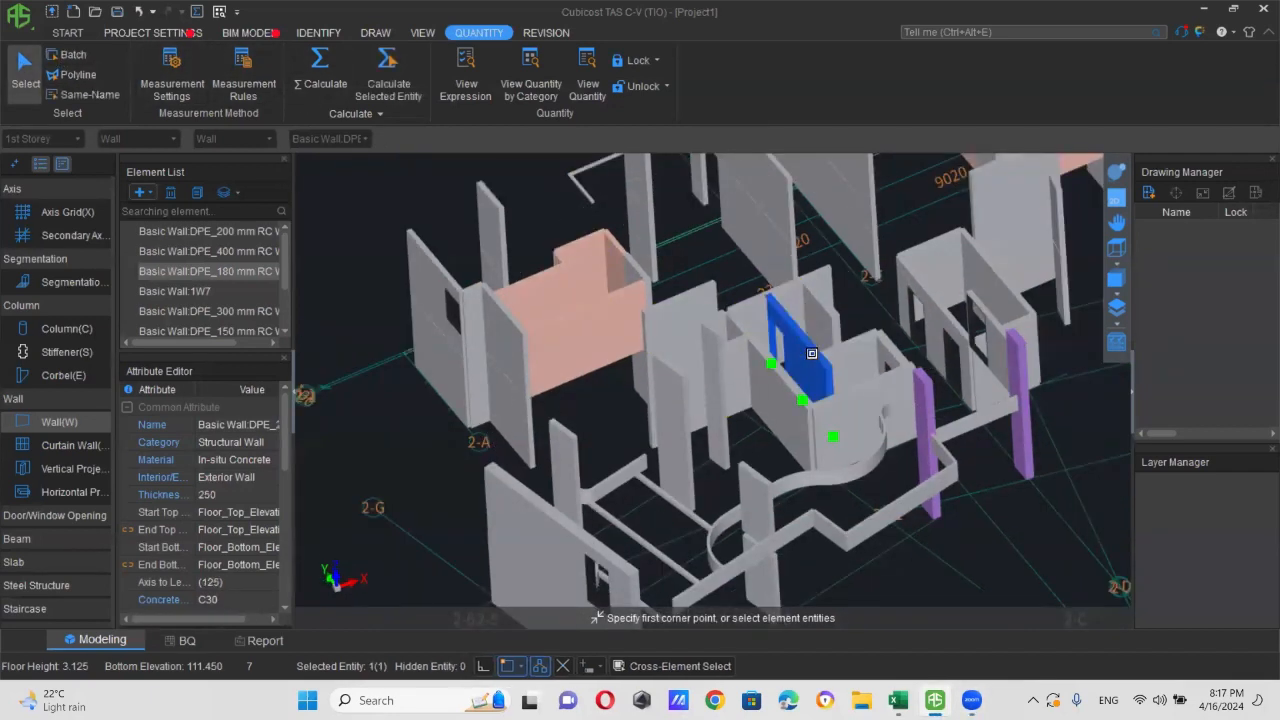
- View the selected wall's quantity expression and its 3D deduction drawing, displaying the original quantity of its volume
{"action": "left_click", "coordinate": [466, 85]}
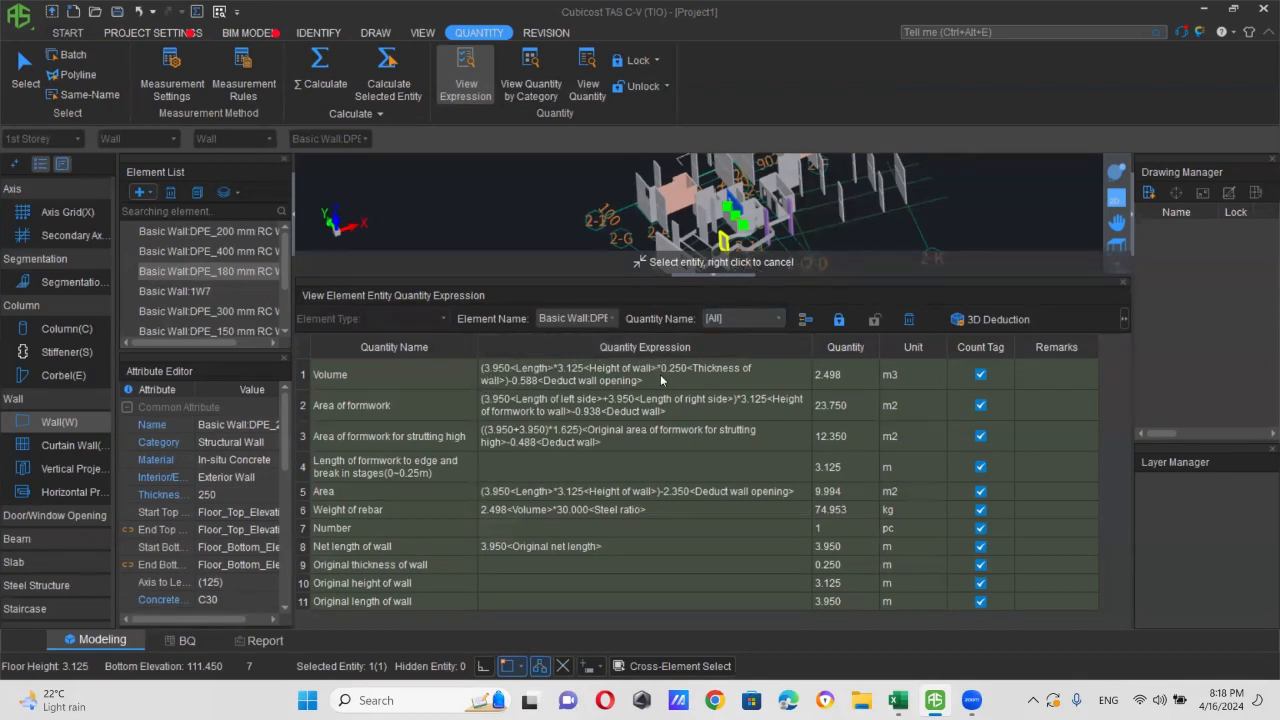
{"action": "left_click", "coordinate": [983, 320]}
{"action": "scroll", "coordinate": [718, 414], "scroll_direction": "up", "scroll_amount": 4}
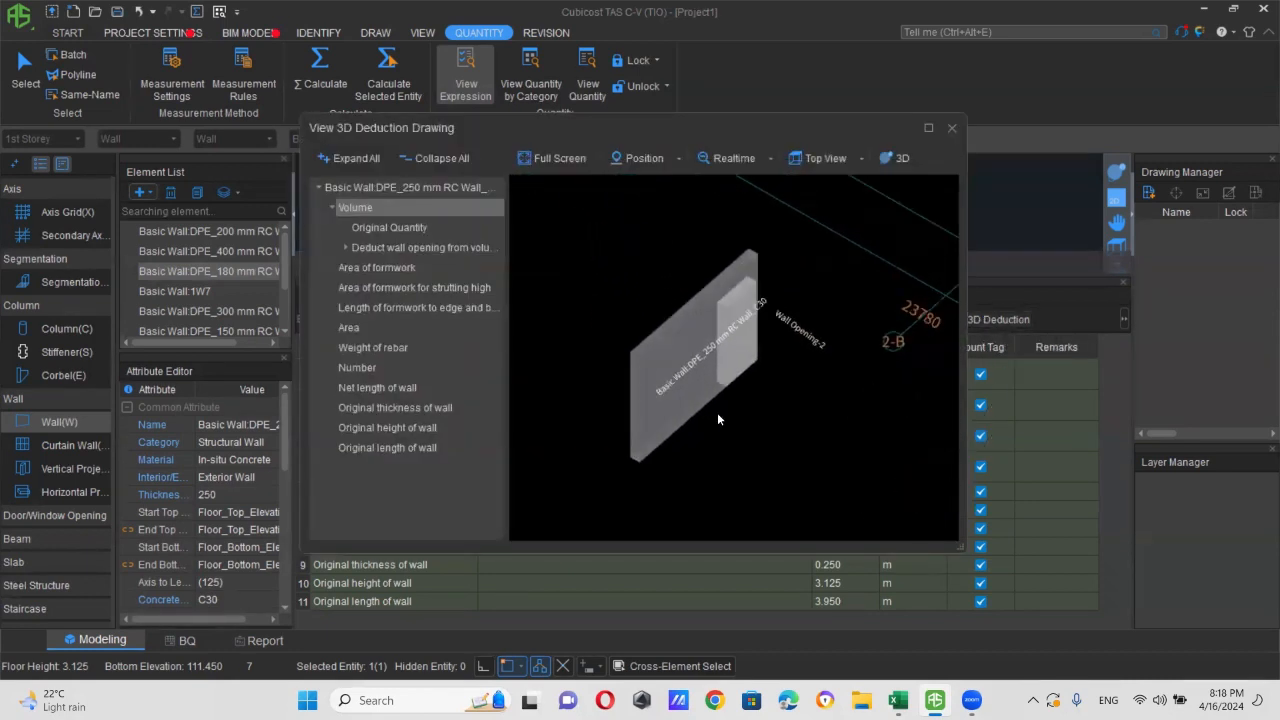
{"action": "left_click_drag", "start_coordinate": [627, 431], "coordinate": [800, 322]}
{"action": "left_click", "coordinate": [394, 229]}
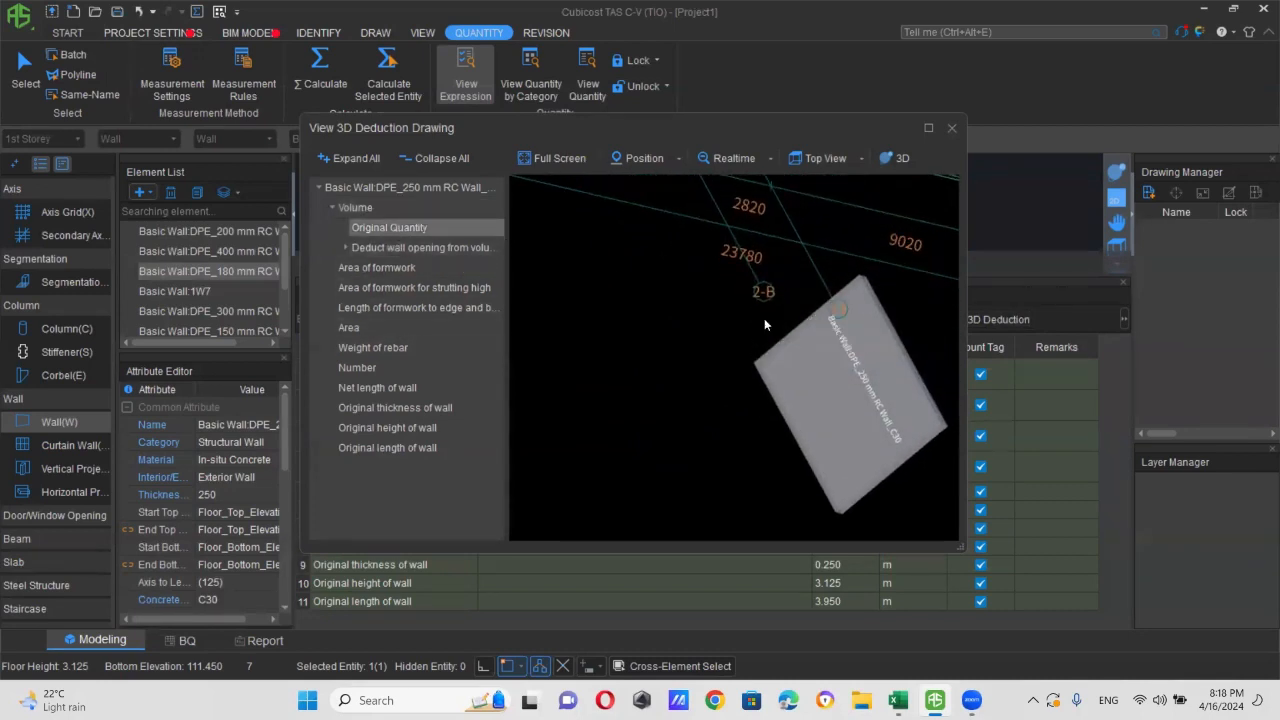
- Display the wall opening deduction from the selected wall's volume in the 3D deduction drawing
{"action": "left_click", "coordinate": [344, 246]}
{"action": "left_click", "coordinate": [387, 268]}
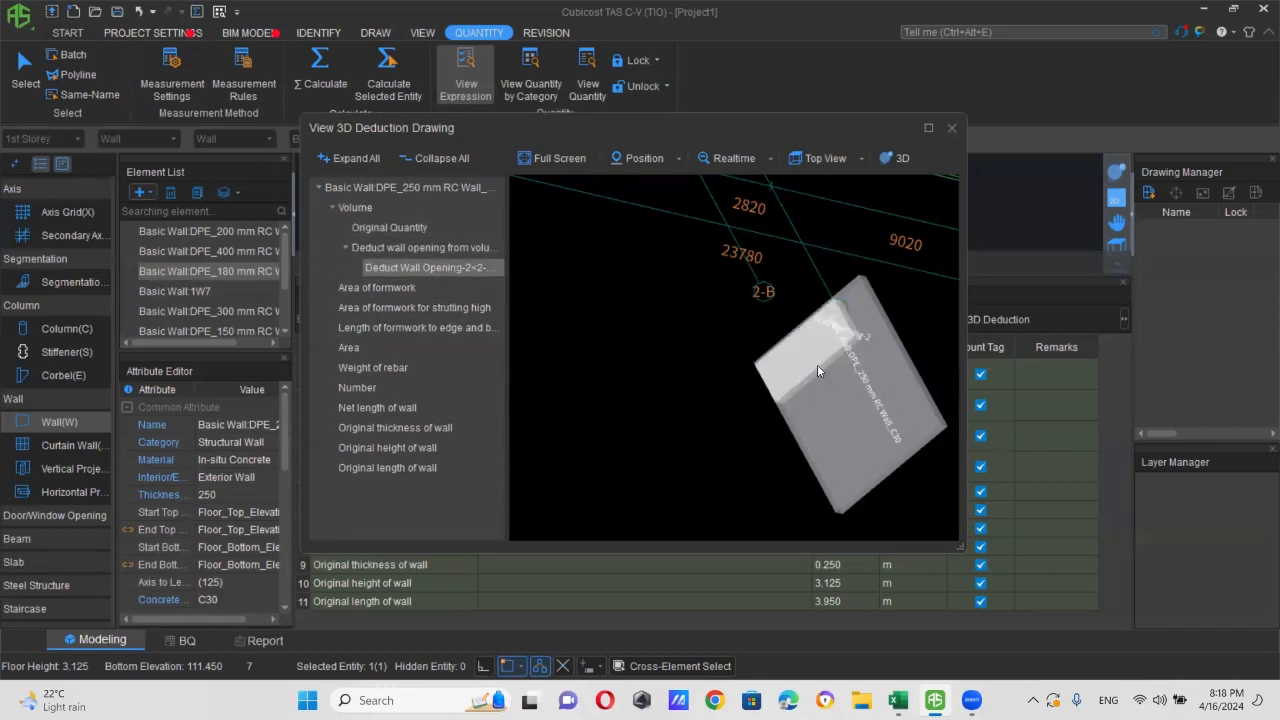
{"action": "scroll", "coordinate": [818, 366], "scroll_direction": "up", "scroll_amount": 2}
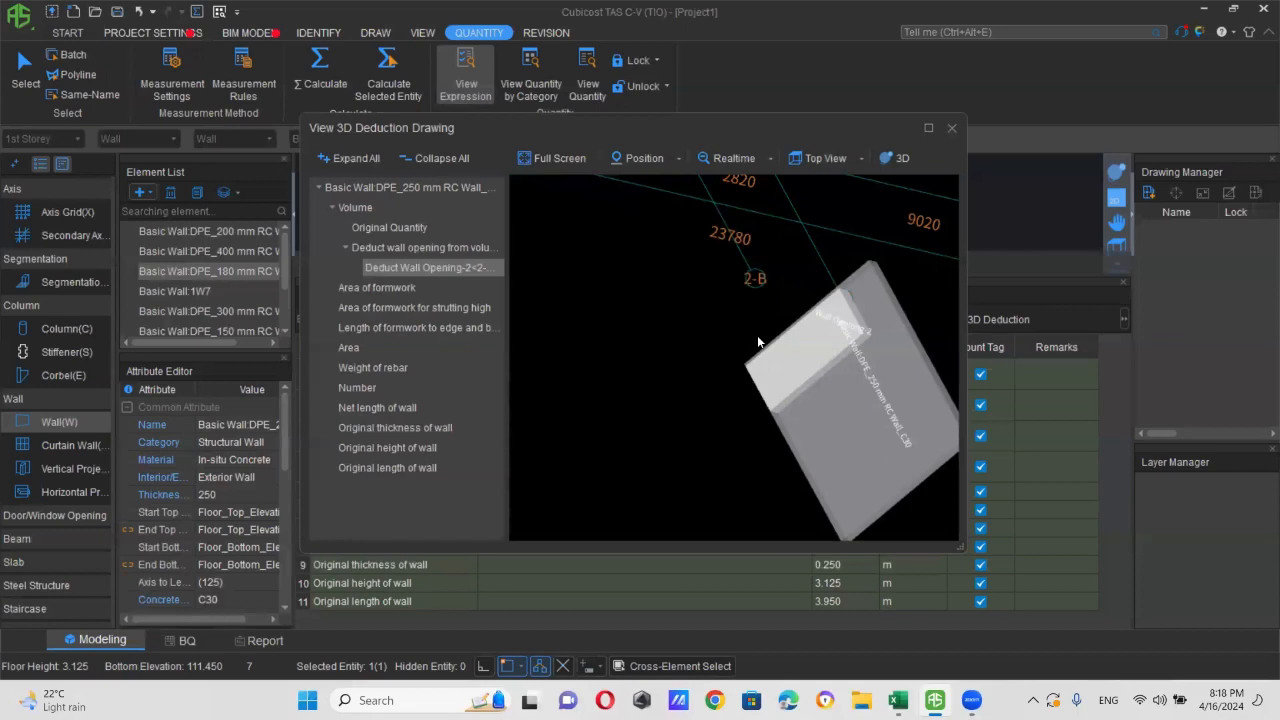
- Display the original quantity of the wall's area of formwork in 3D and view it from another angle
{"action": "left_click", "coordinate": [362, 292]}
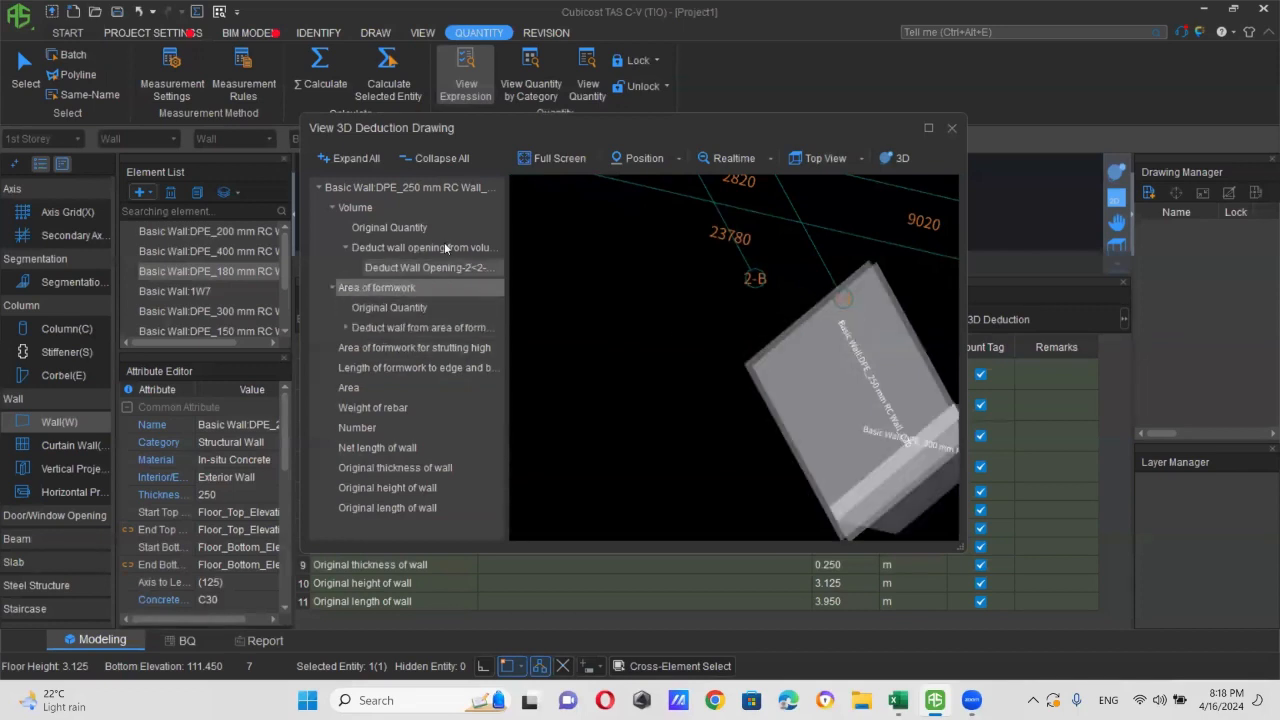
{"action": "left_click", "coordinate": [404, 309]}
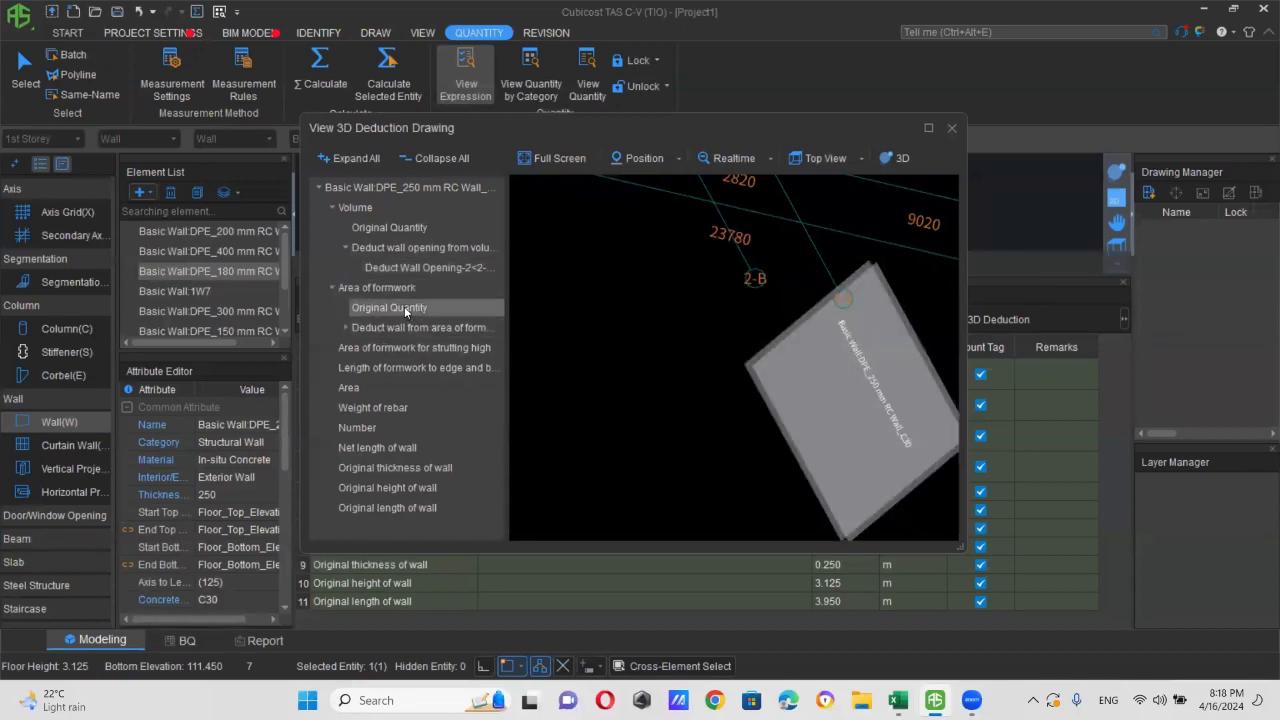
{"action": "scroll", "coordinate": [727, 380], "scroll_direction": "down", "scroll_amount": 1}
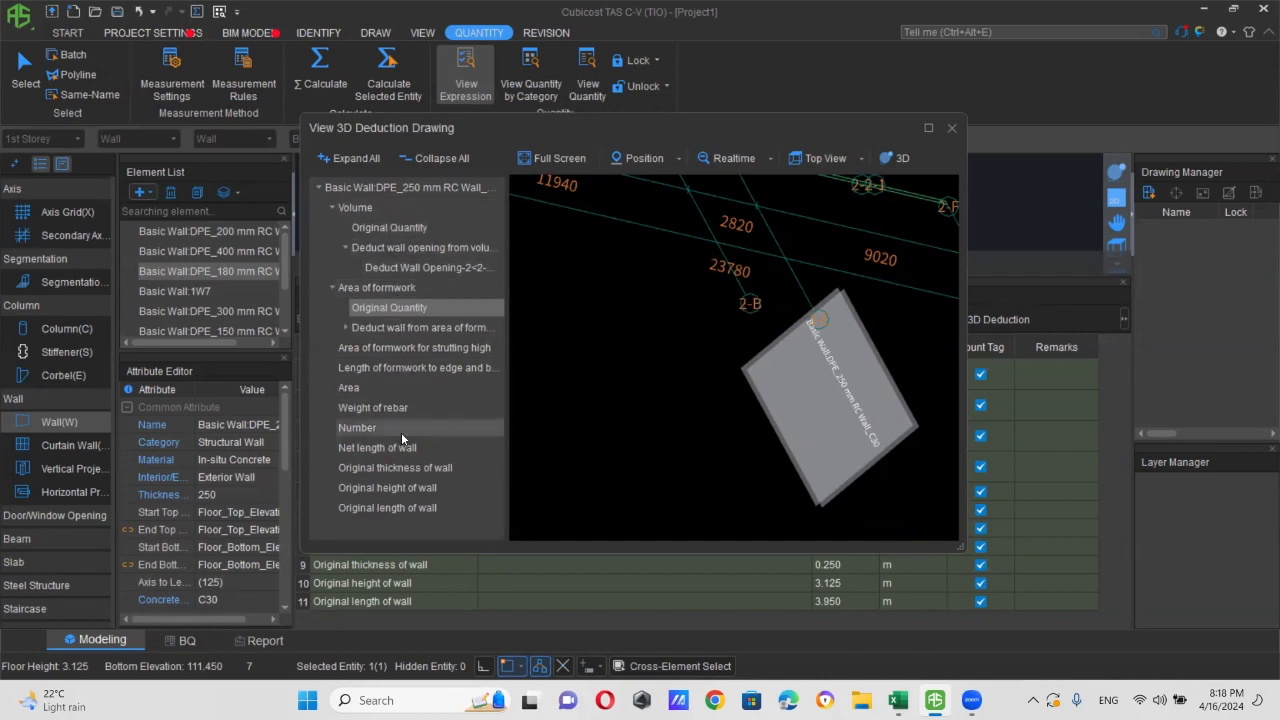
{"action": "left_click_drag", "start_coordinate": [921, 338], "coordinate": [780, 266]}
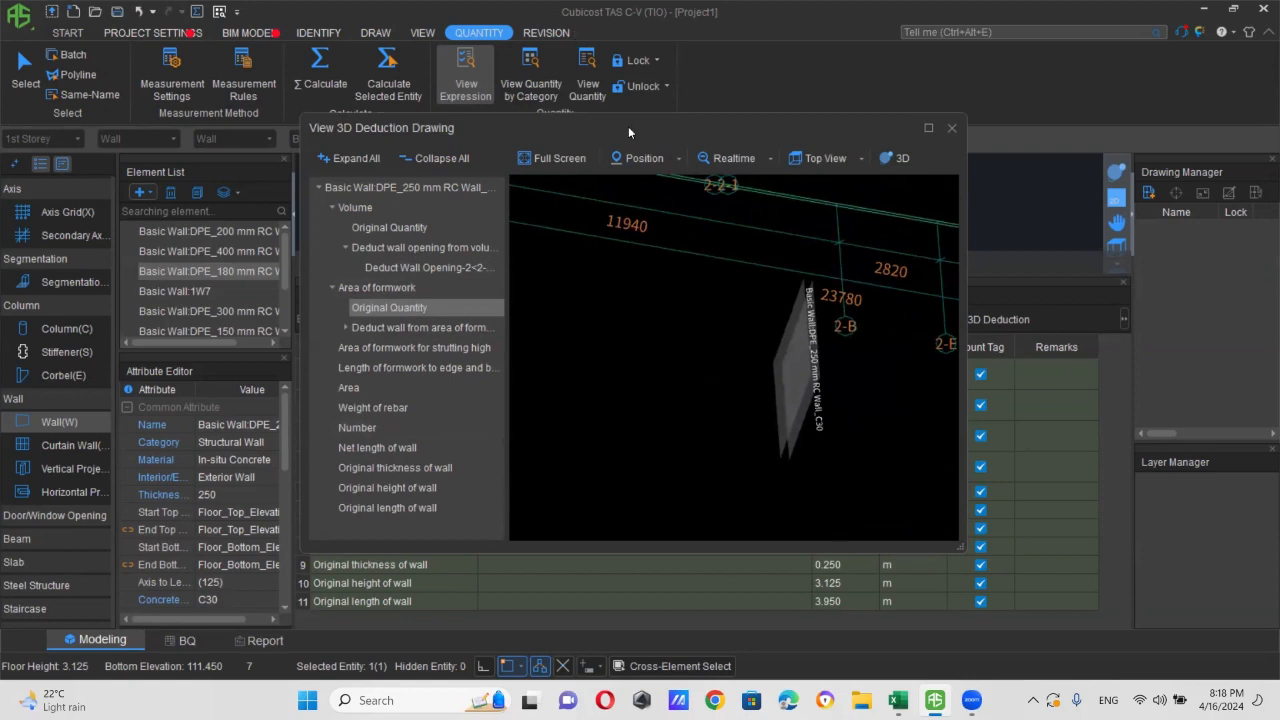
- Close the 3D deduction drawing and shrink the quantity expression table to enlarge the view of the model
{"action": "left_click_drag", "start_coordinate": [628, 126], "coordinate": [616, 169]}
{"action": "left_click", "coordinate": [941, 172]}
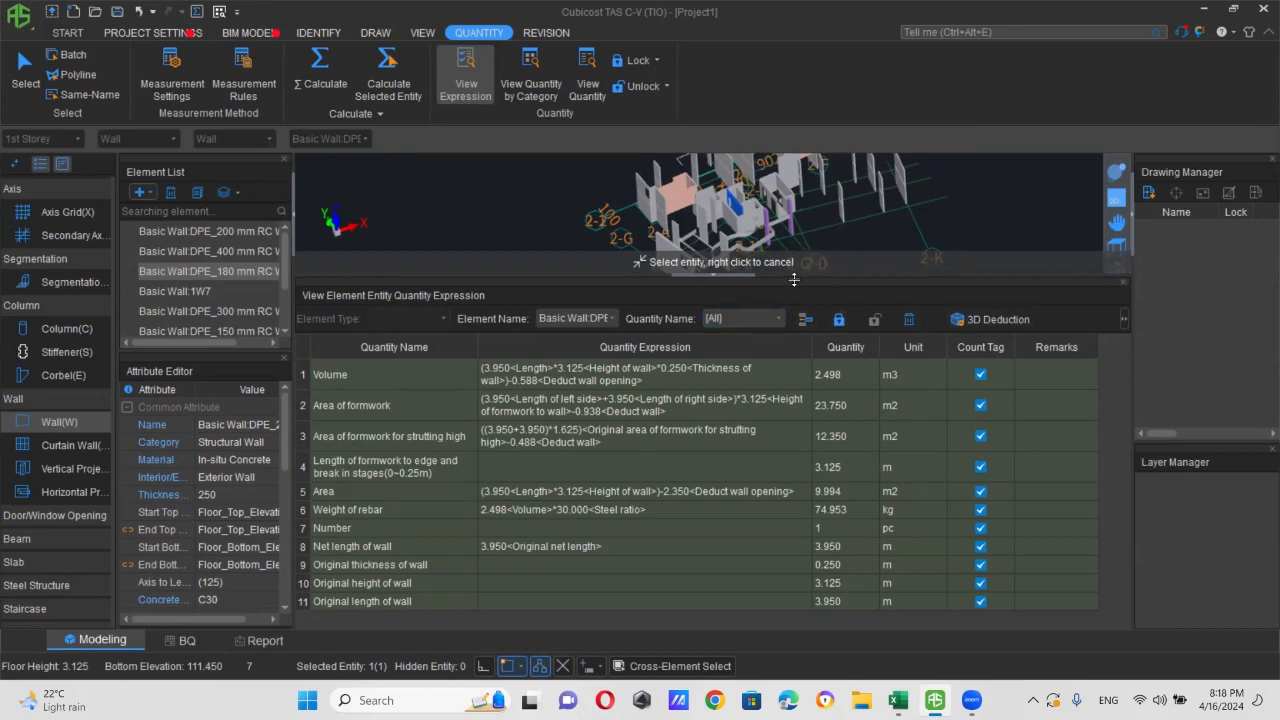
{"action": "left_click_drag", "start_coordinate": [794, 278], "coordinate": [781, 507]}
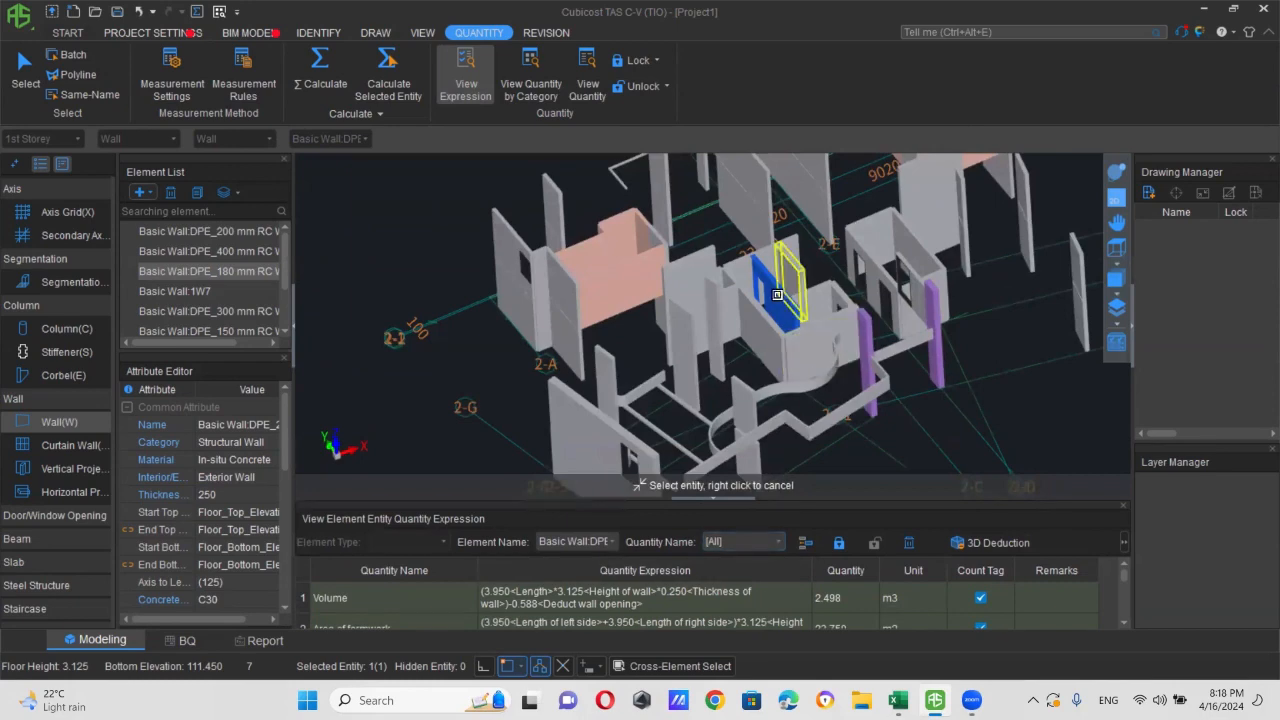
{"action": "scroll", "coordinate": [774, 398], "scroll_direction": "down", "scroll_amount": 4}
{"action": "scroll", "coordinate": [774, 396], "scroll_direction": "up", "scroll_amount": 1}
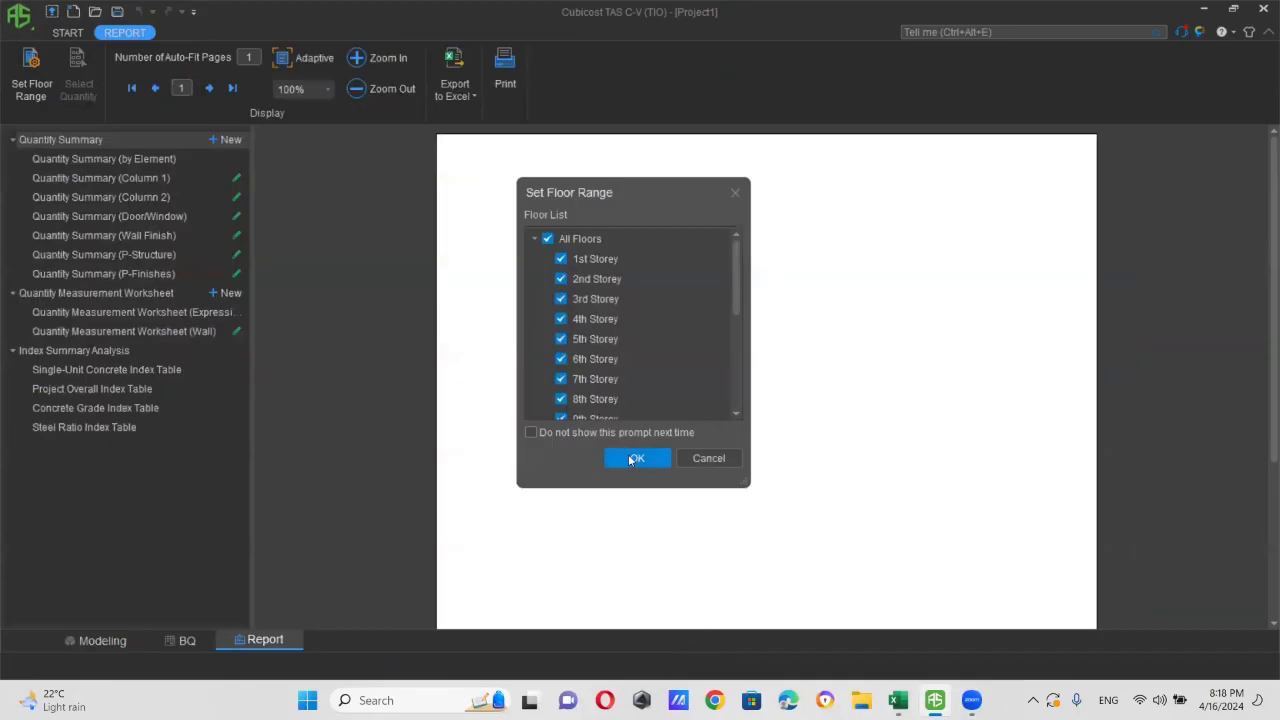
- Generate the reports for all floors and display the Quantity Measurement Worksheet (Wall)
{"action": "left_click", "coordinate": [633, 458]}
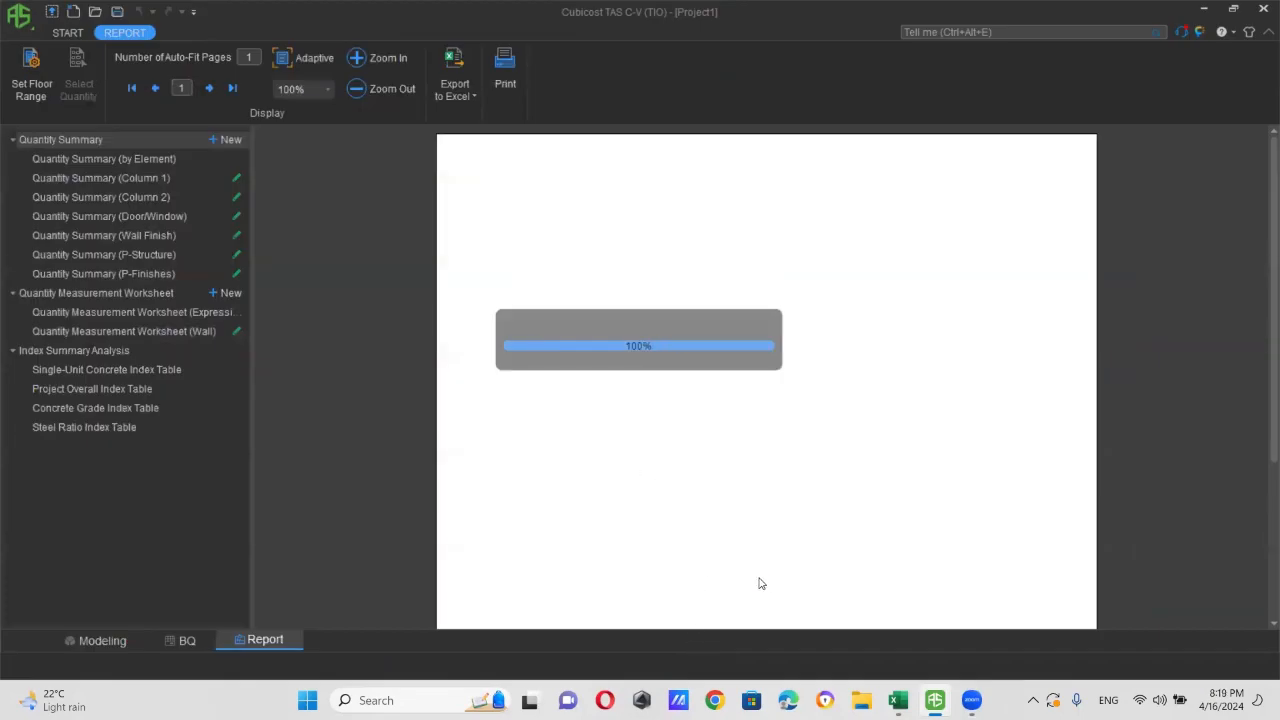
{"action": "left_click", "coordinate": [226, 332]}
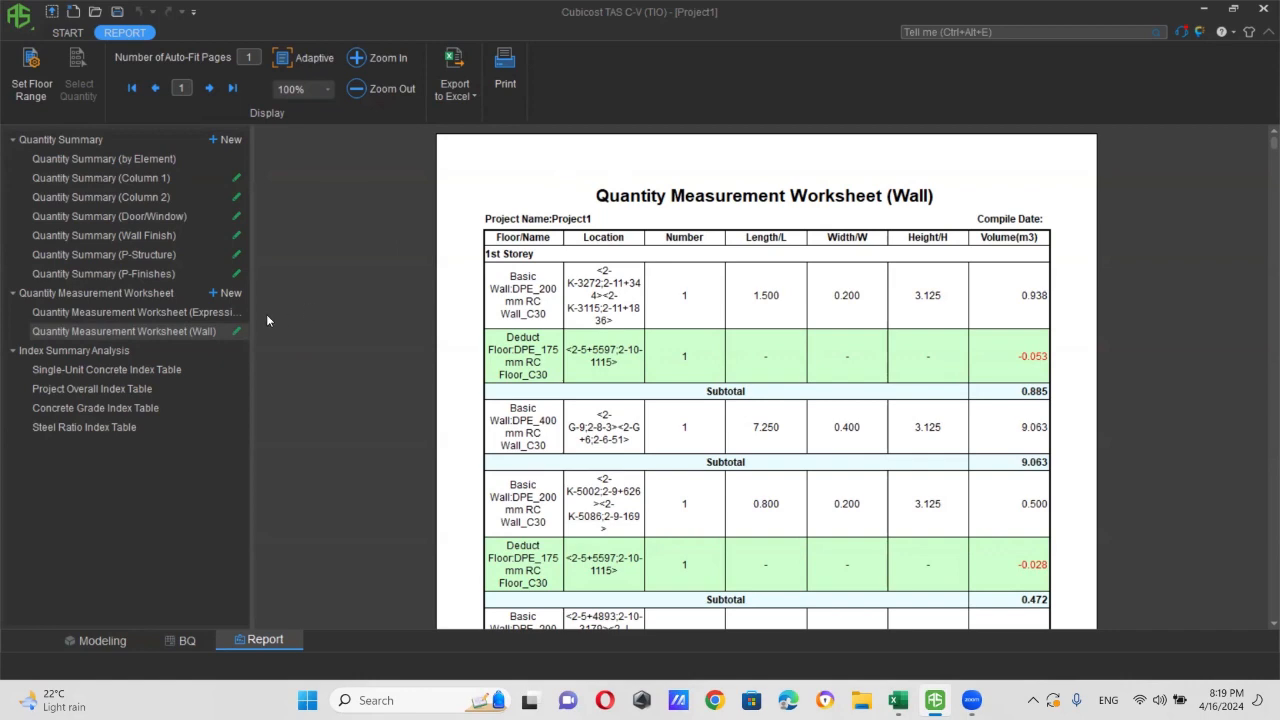
- Review the element types and quantities available for the Quantity Measurement Worksheet (Wall) and accept its existing report settings
{"action": "left_click", "coordinate": [236, 331]}
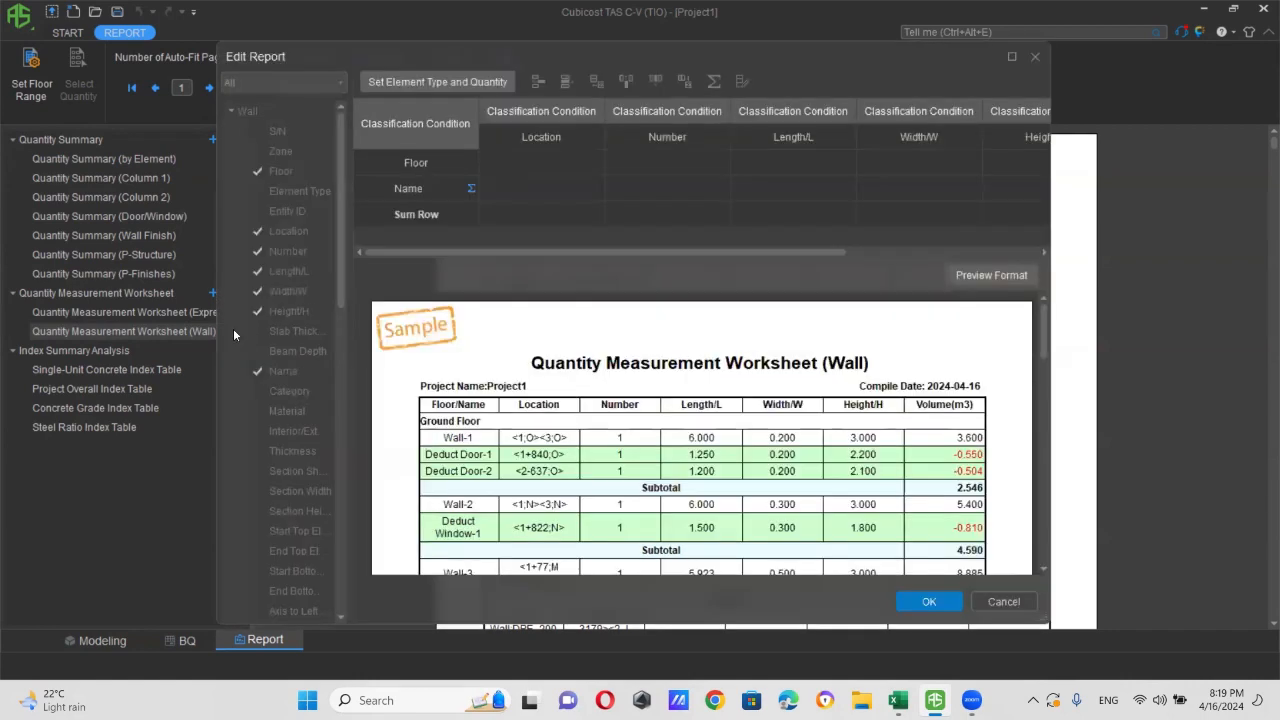
{"action": "left_click", "coordinate": [465, 88]}
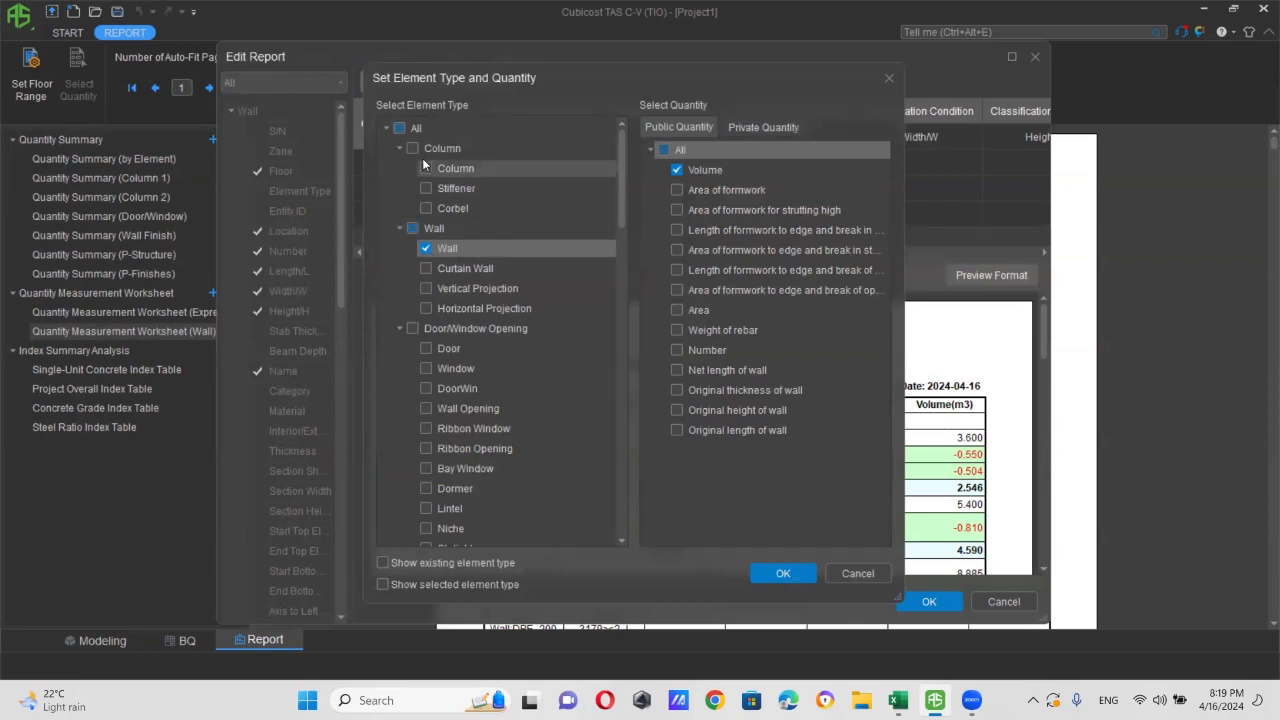
{"action": "scroll", "coordinate": [438, 336], "scroll_direction": "down", "scroll_amount": 5}
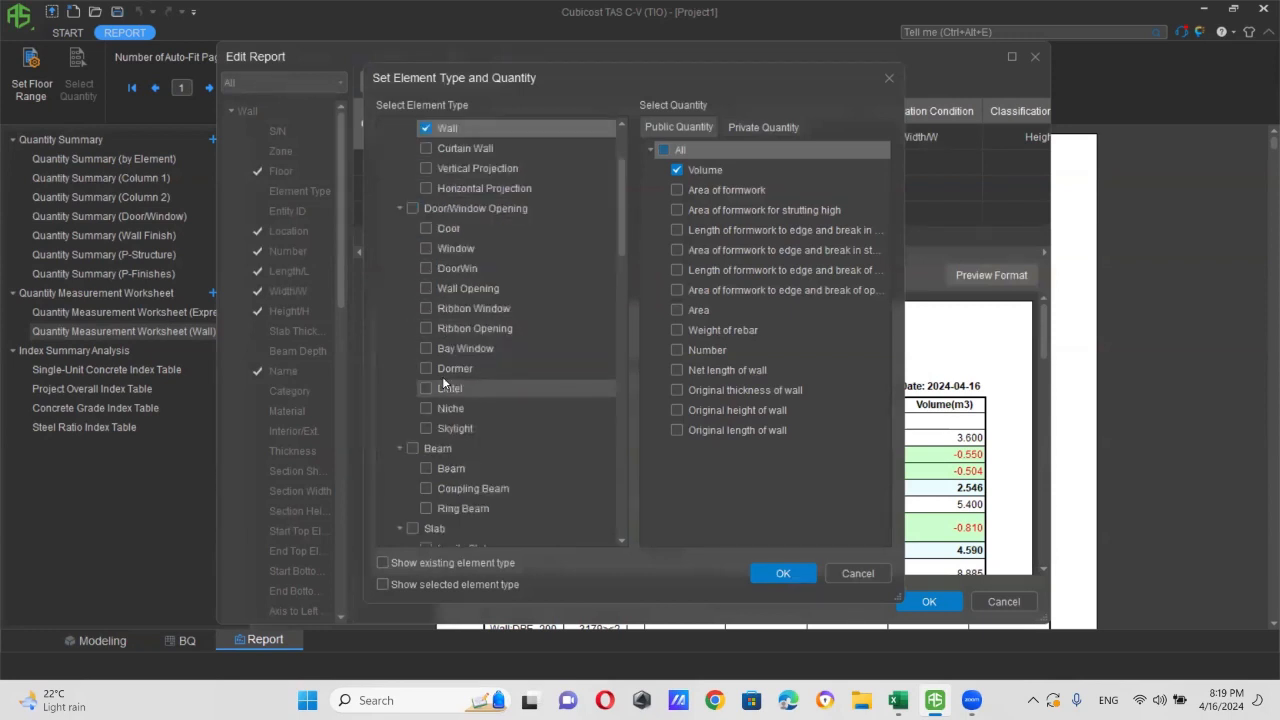
{"action": "scroll", "coordinate": [483, 423], "scroll_direction": "up", "scroll_amount": 5}
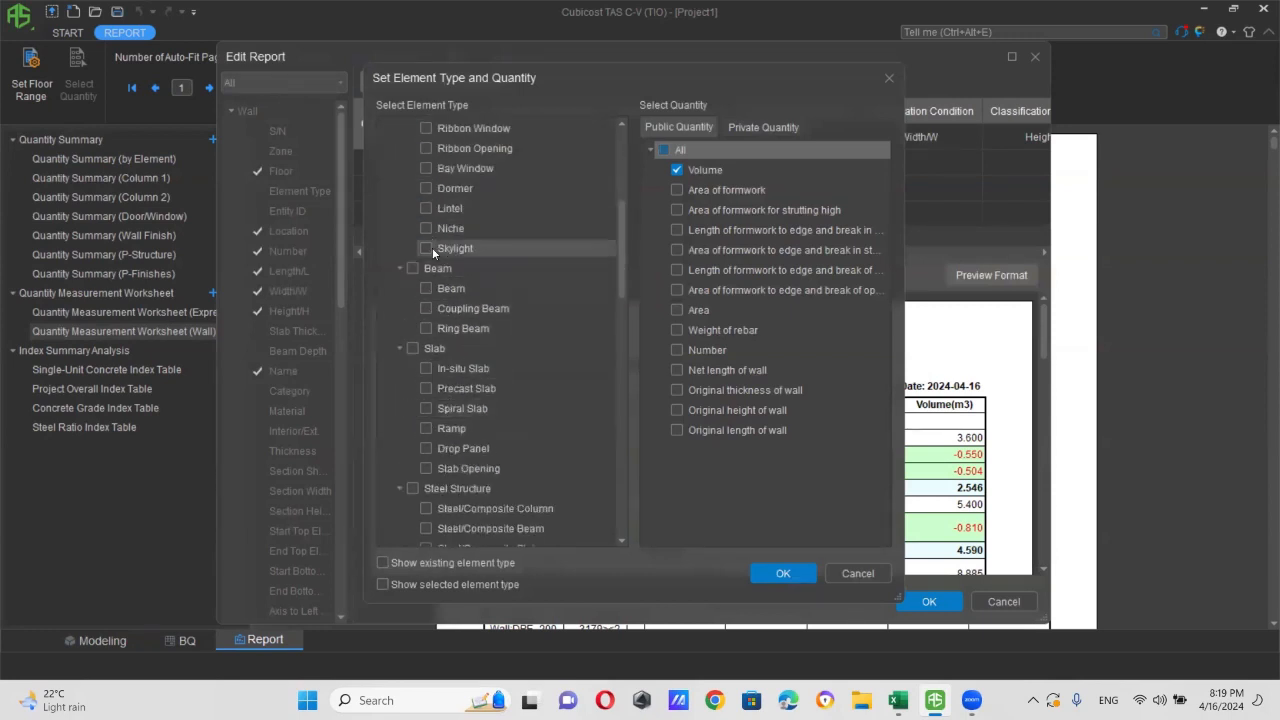
{"action": "left_click", "coordinate": [783, 573]}
{"action": "scroll", "coordinate": [720, 390], "scroll_direction": "down", "scroll_amount": 2}
{"action": "scroll", "coordinate": [720, 390], "scroll_direction": "up", "scroll_amount": 2}
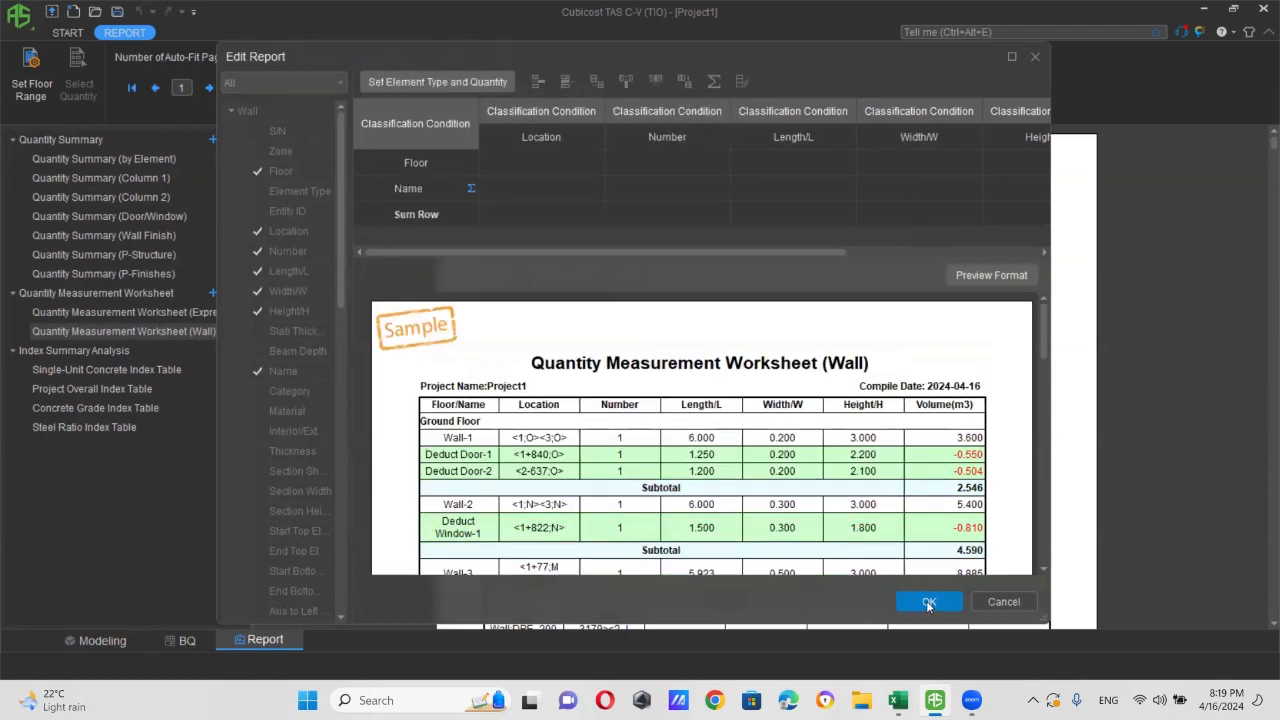
{"action": "left_click", "coordinate": [928, 603]}
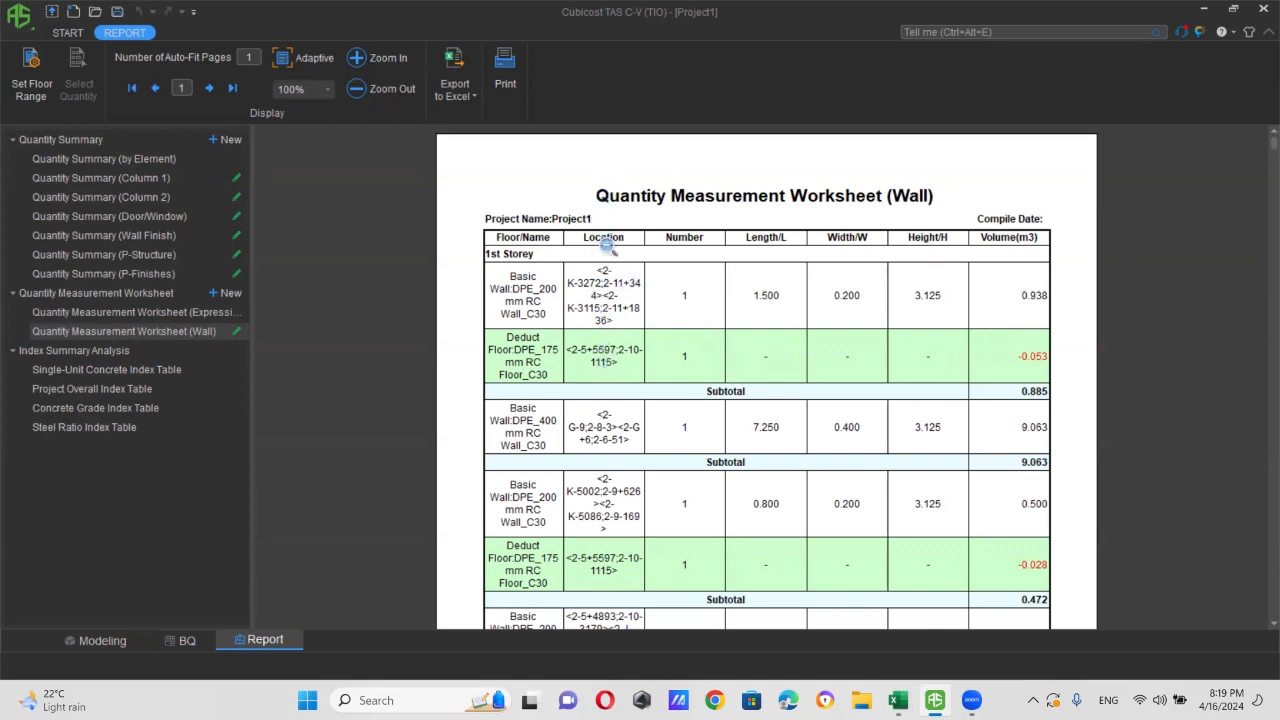
- Examine the wall dimensions, deductions and volume subtotals in the Quantity Measurement Worksheet (Wall)
{"action": "scroll", "coordinate": [602, 479], "scroll_direction": "down", "scroll_amount": 2}
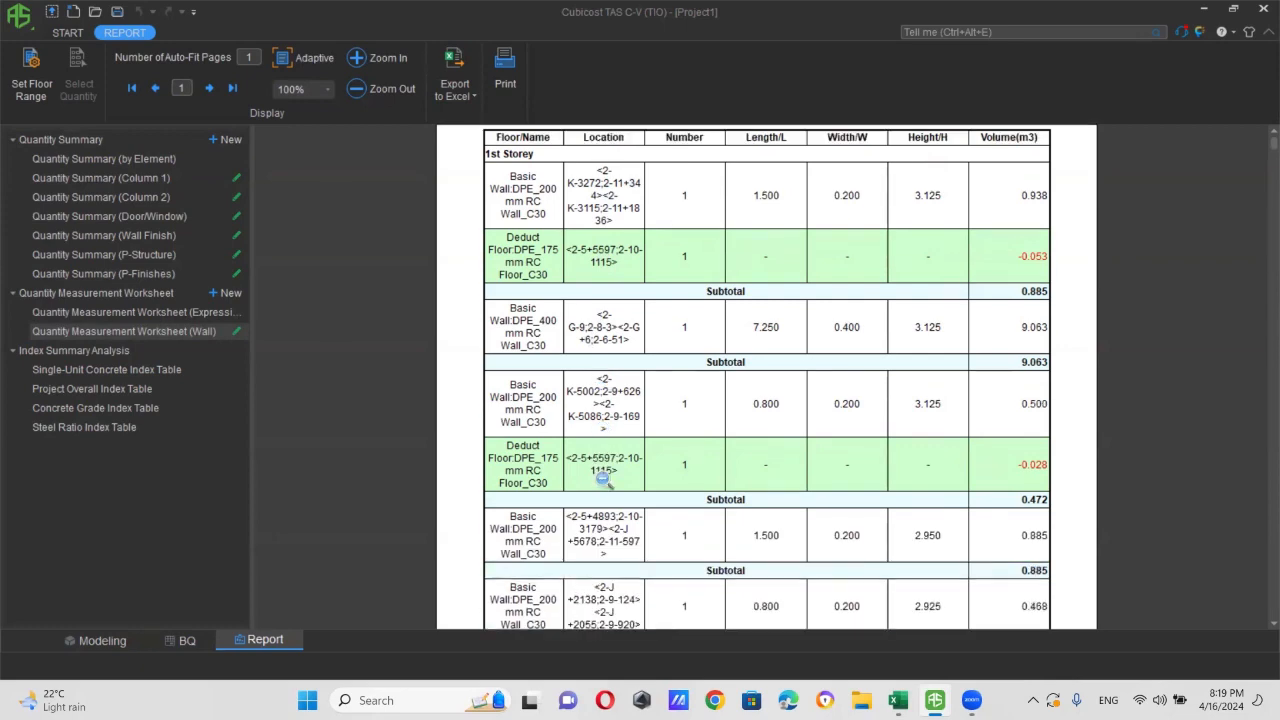
{"action": "scroll", "coordinate": [605, 465], "scroll_direction": "up", "scroll_amount": 1}
{"action": "scroll", "coordinate": [612, 486], "scroll_direction": "down", "scroll_amount": 9}
{"action": "scroll", "coordinate": [613, 492], "scroll_direction": "down", "scroll_amount": 10}
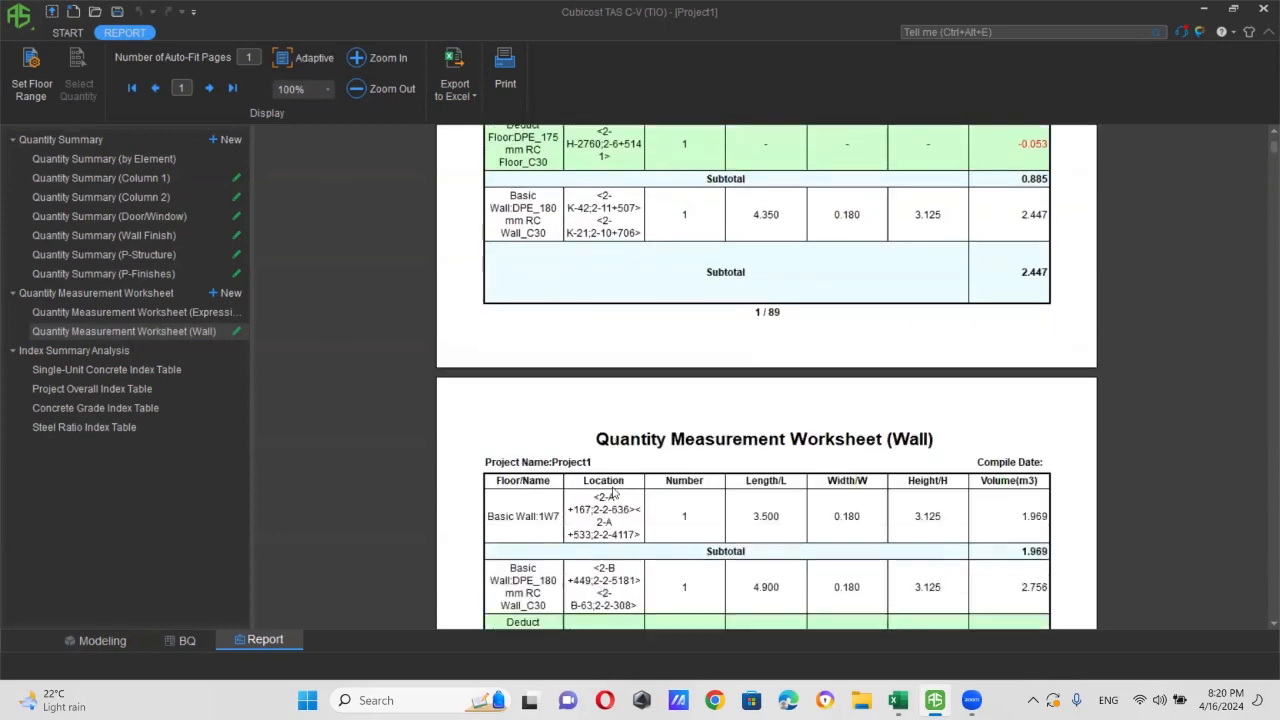
{"action": "scroll", "coordinate": [613, 490], "scroll_direction": "down", "scroll_amount": 15}
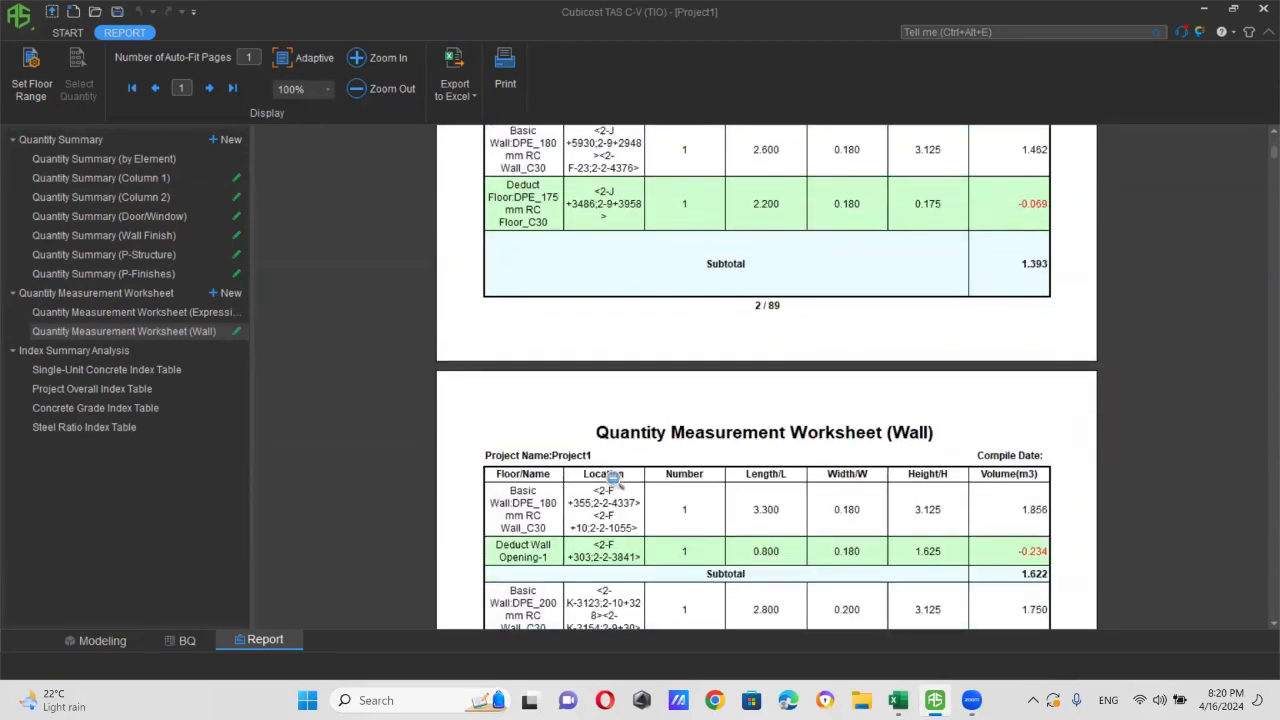
{"action": "scroll", "coordinate": [613, 478], "scroll_direction": "down", "scroll_amount": 20}
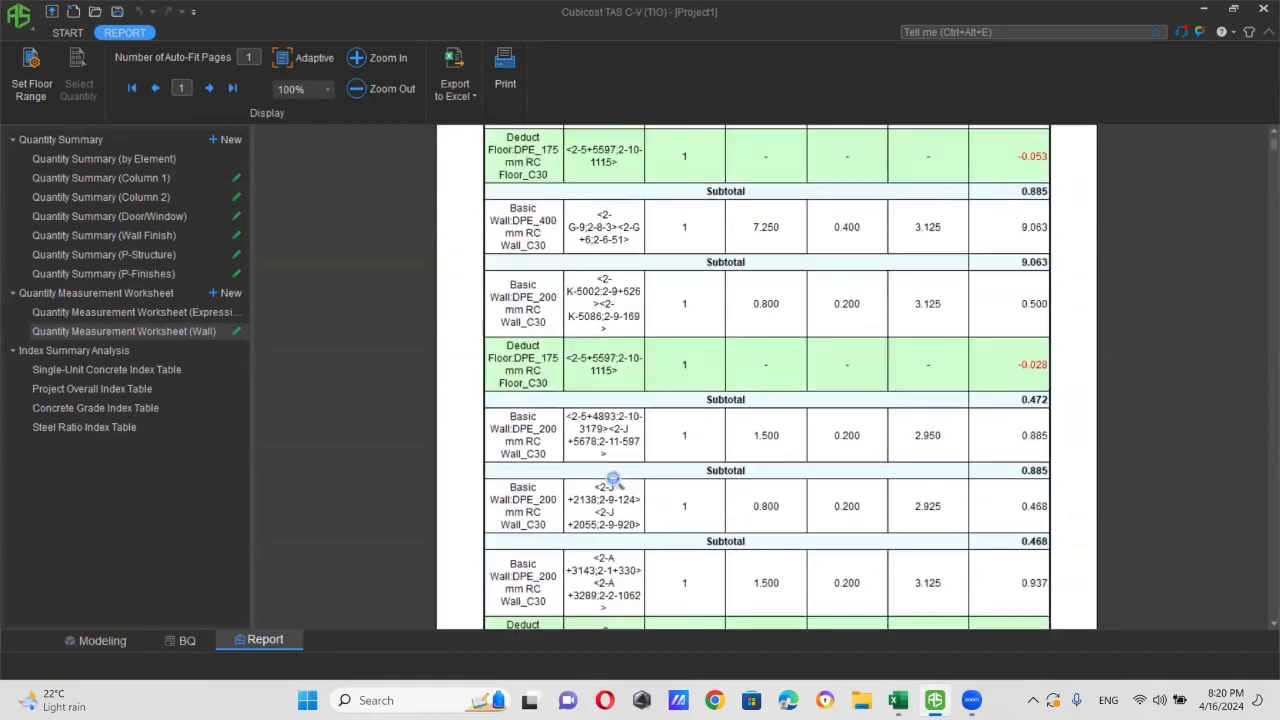
{"action": "scroll", "coordinate": [613, 480], "scroll_direction": "up", "scroll_amount": 4}
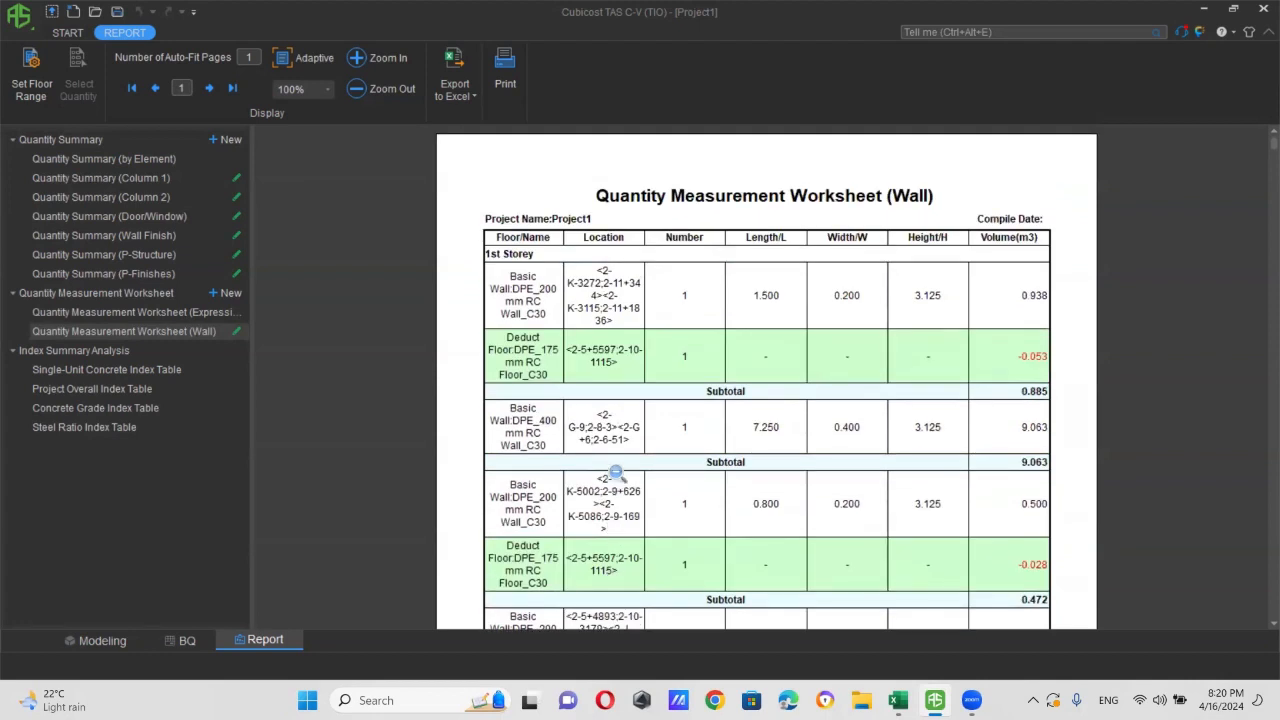
- Examine the volume, formwork, area and net length expressions of the 1st Storey walls in the Quantity Measurement Worksheet (Expression)
{"action": "left_click", "coordinate": [161, 310]}
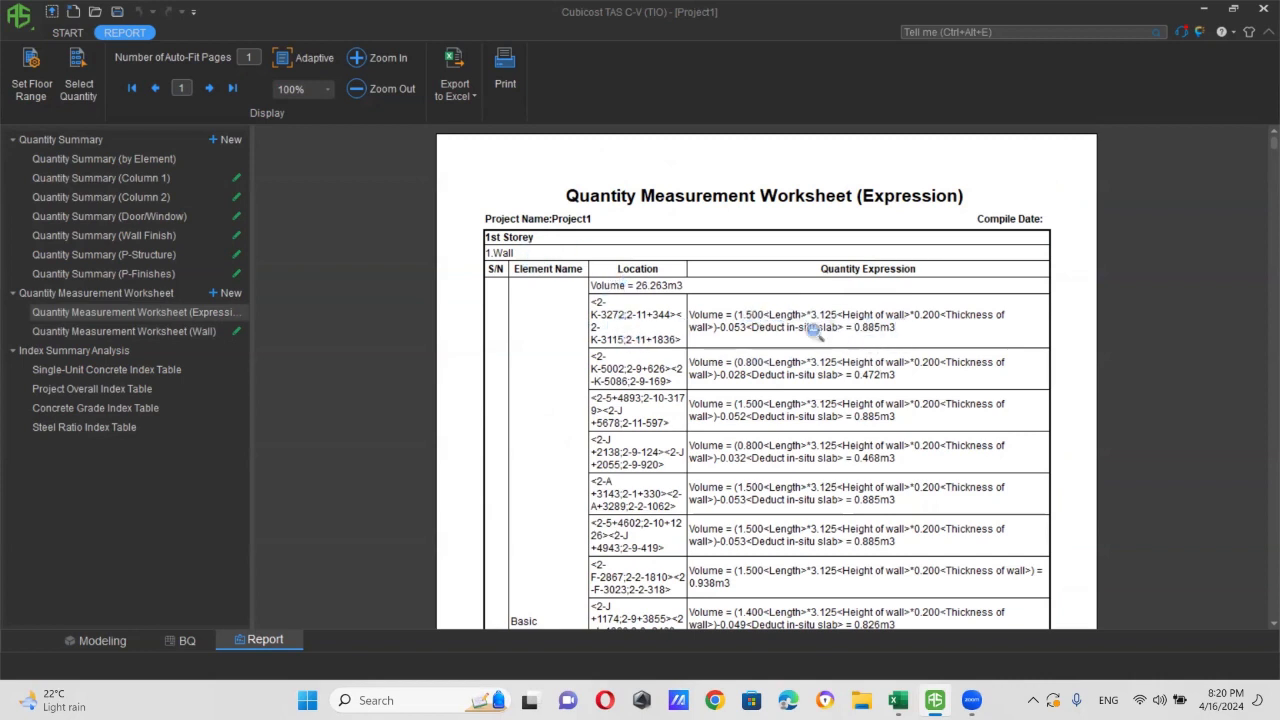
{"action": "scroll", "coordinate": [843, 425], "scroll_direction": "down", "scroll_amount": 10}
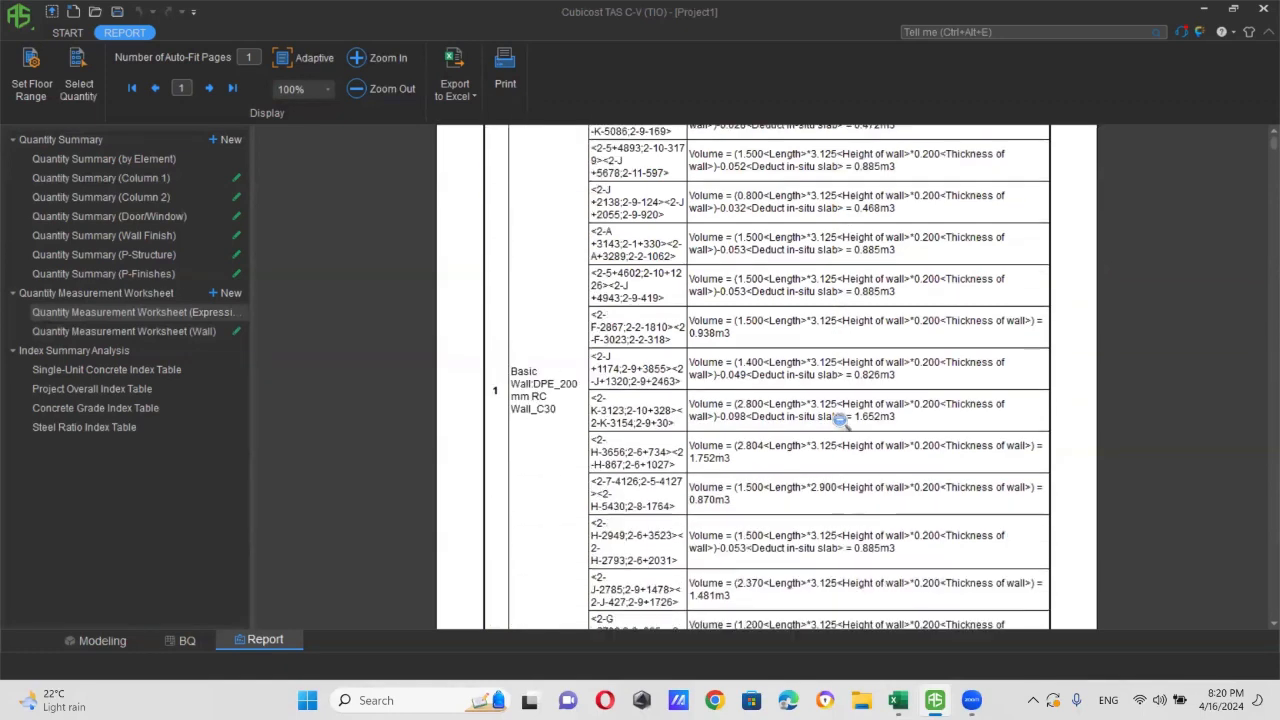
{"action": "scroll", "coordinate": [836, 432], "scroll_direction": "down", "scroll_amount": 5}
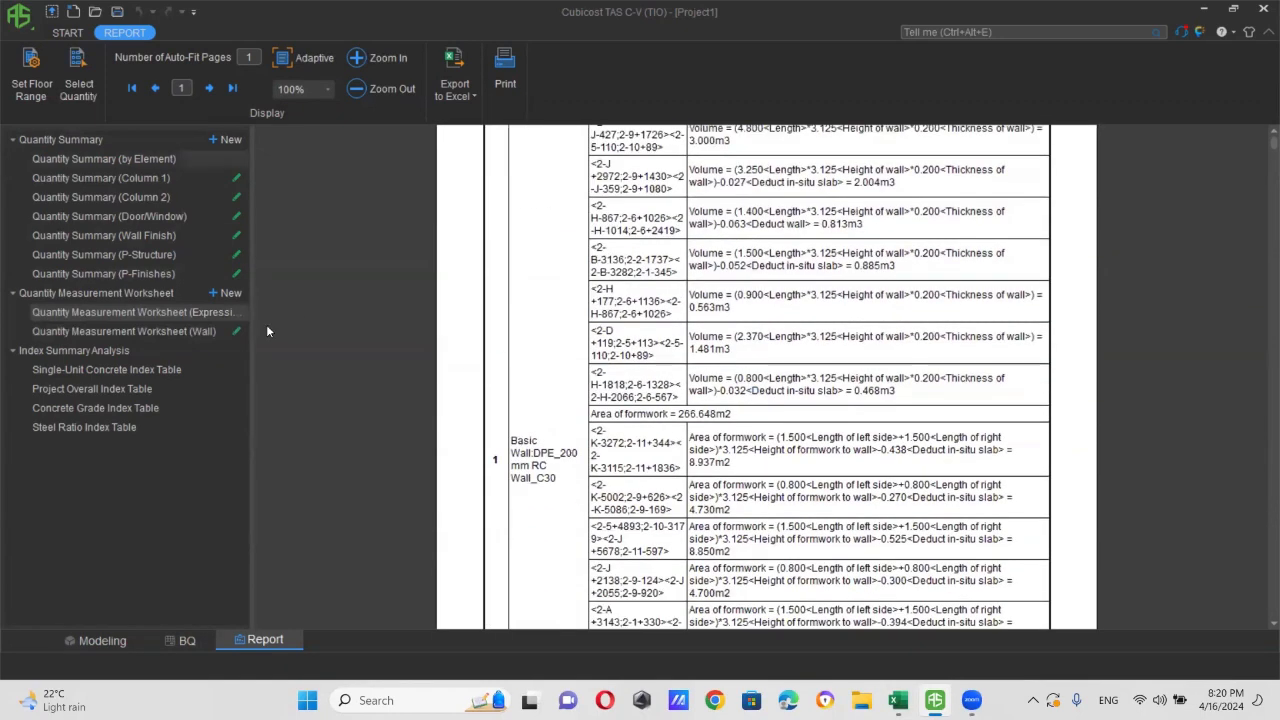
{"action": "scroll", "coordinate": [903, 460], "scroll_direction": "down", "scroll_amount": 5}
{"action": "scroll", "coordinate": [903, 460], "scroll_direction": "down", "scroll_amount": 20}
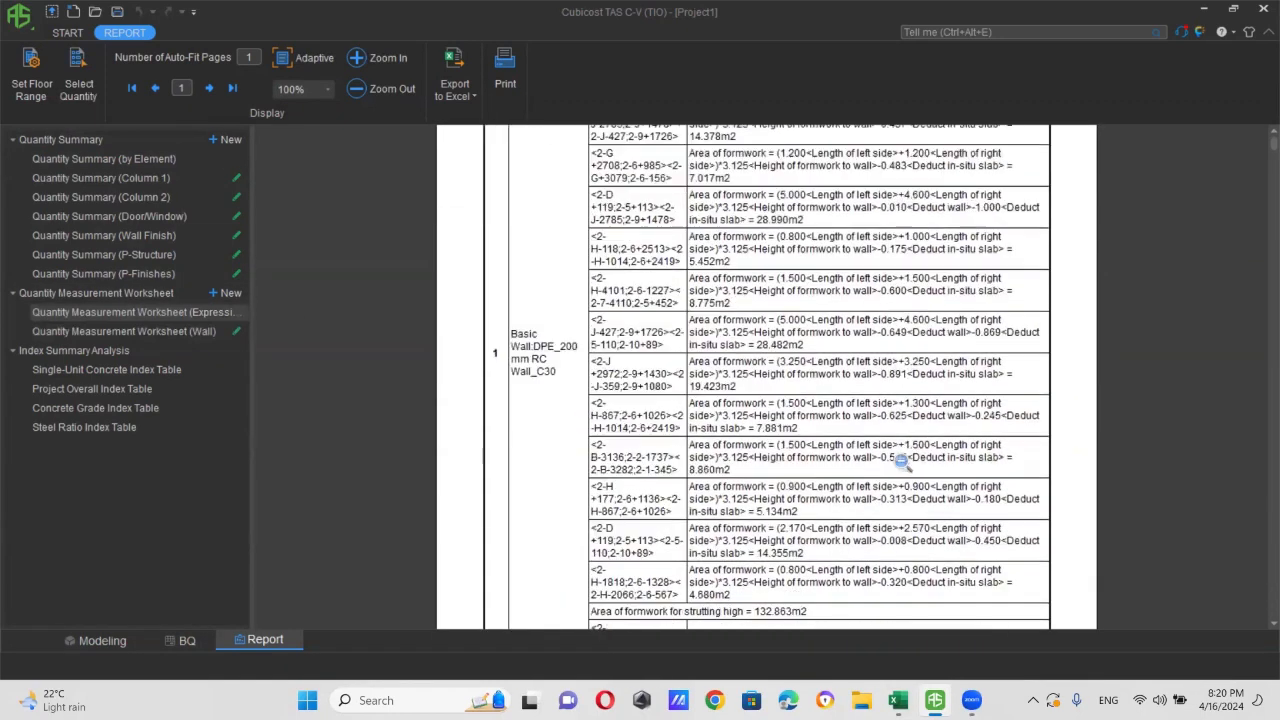
{"action": "scroll", "coordinate": [903, 462], "scroll_direction": "down", "scroll_amount": 20}
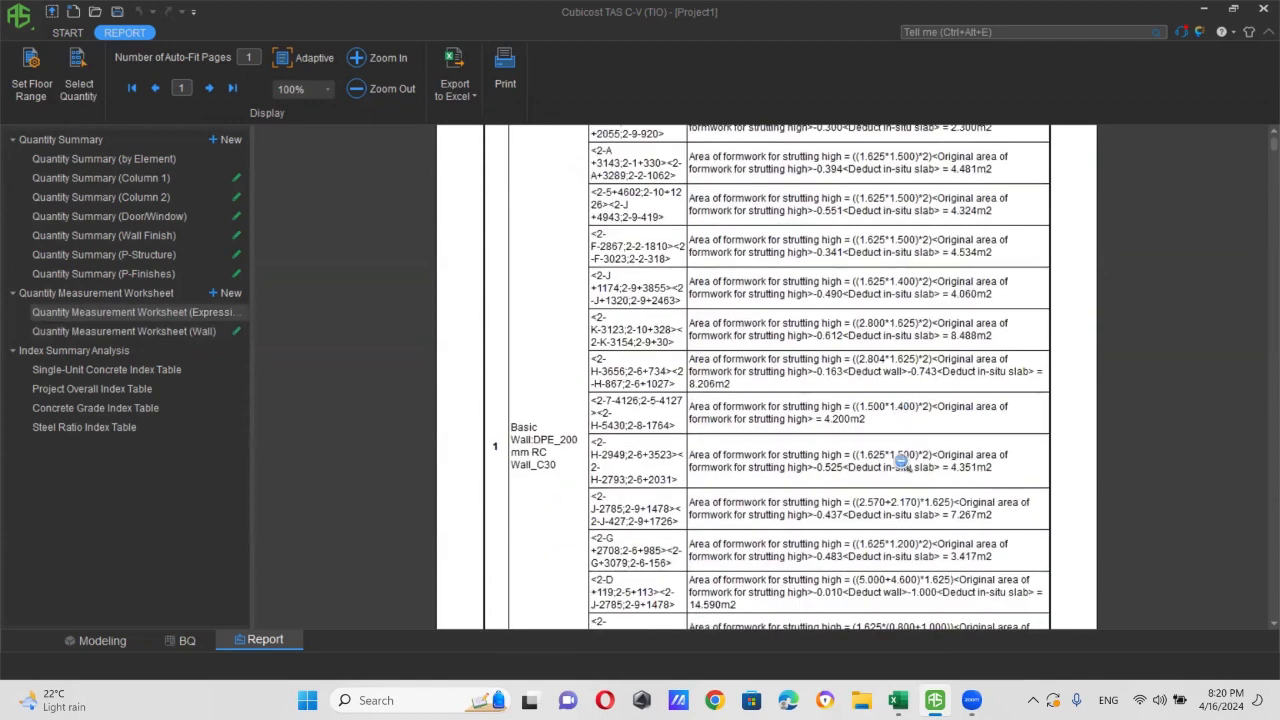
{"action": "scroll", "coordinate": [903, 462], "scroll_direction": "down", "scroll_amount": 20}
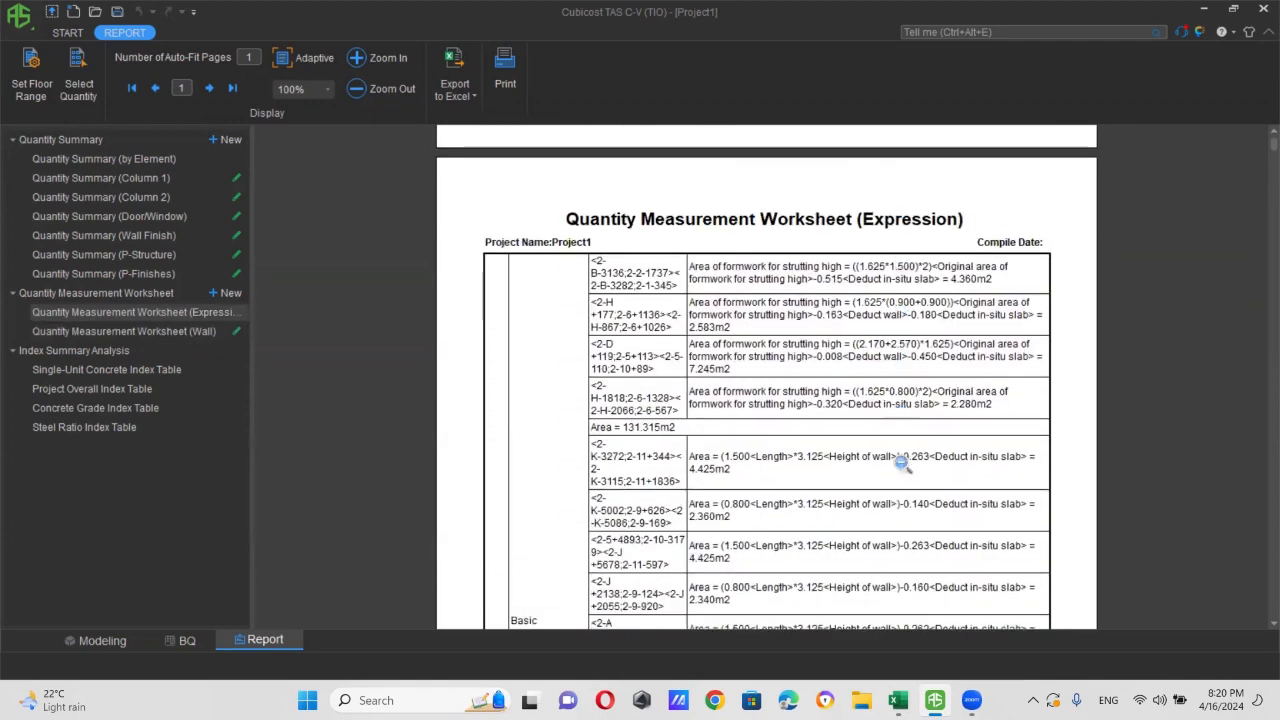
{"action": "scroll", "coordinate": [903, 462], "scroll_direction": "down", "scroll_amount": 20}
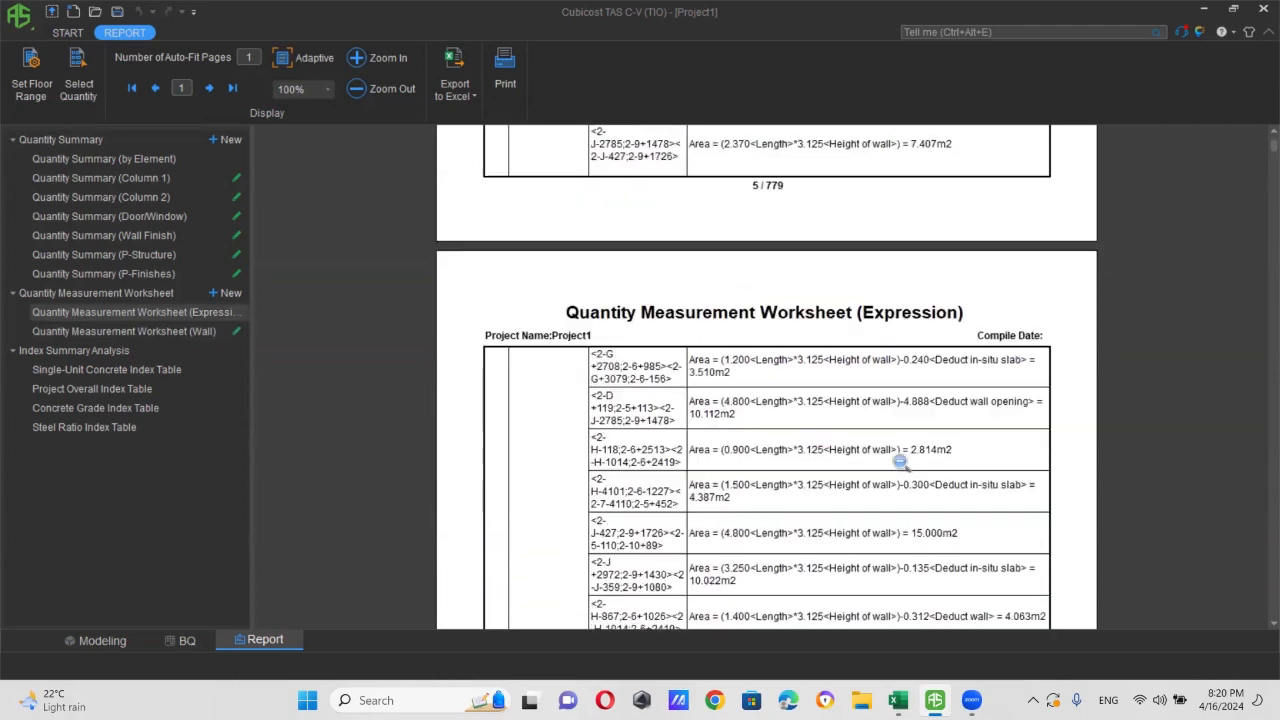
{"action": "scroll", "coordinate": [903, 462], "scroll_direction": "down", "scroll_amount": 20}
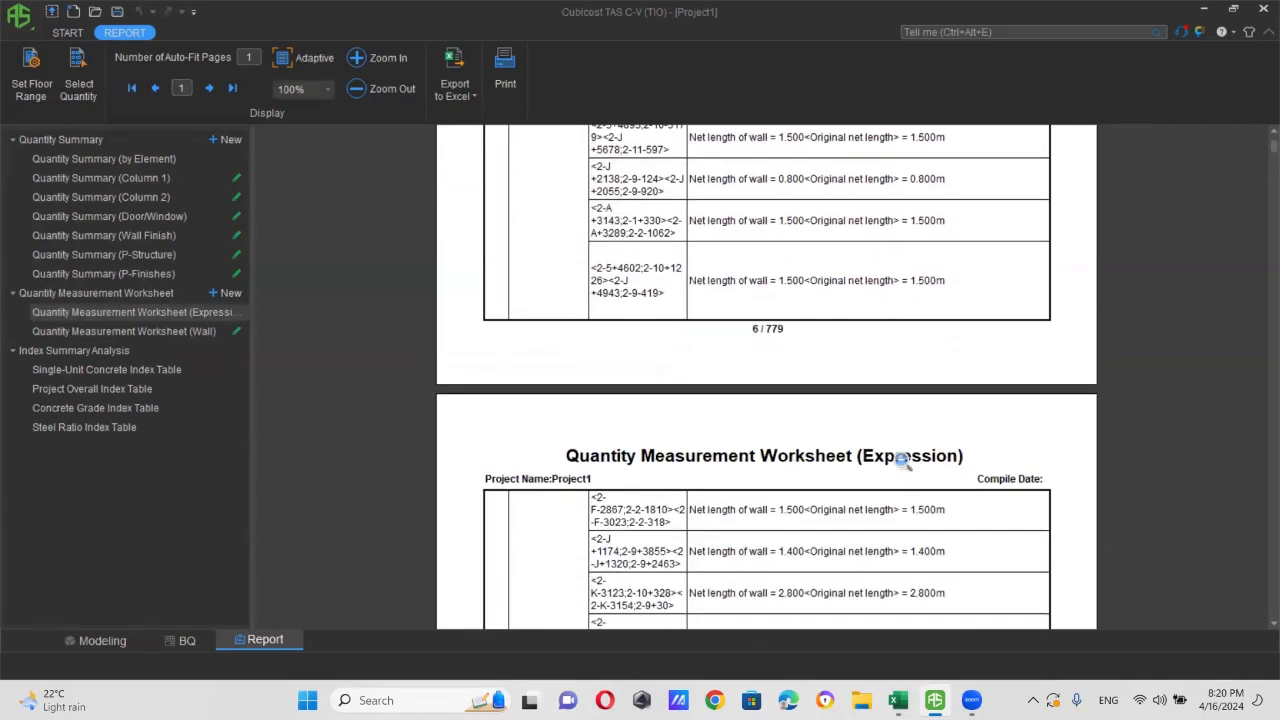
{"action": "scroll", "coordinate": [903, 462], "scroll_direction": "down", "scroll_amount": 5}
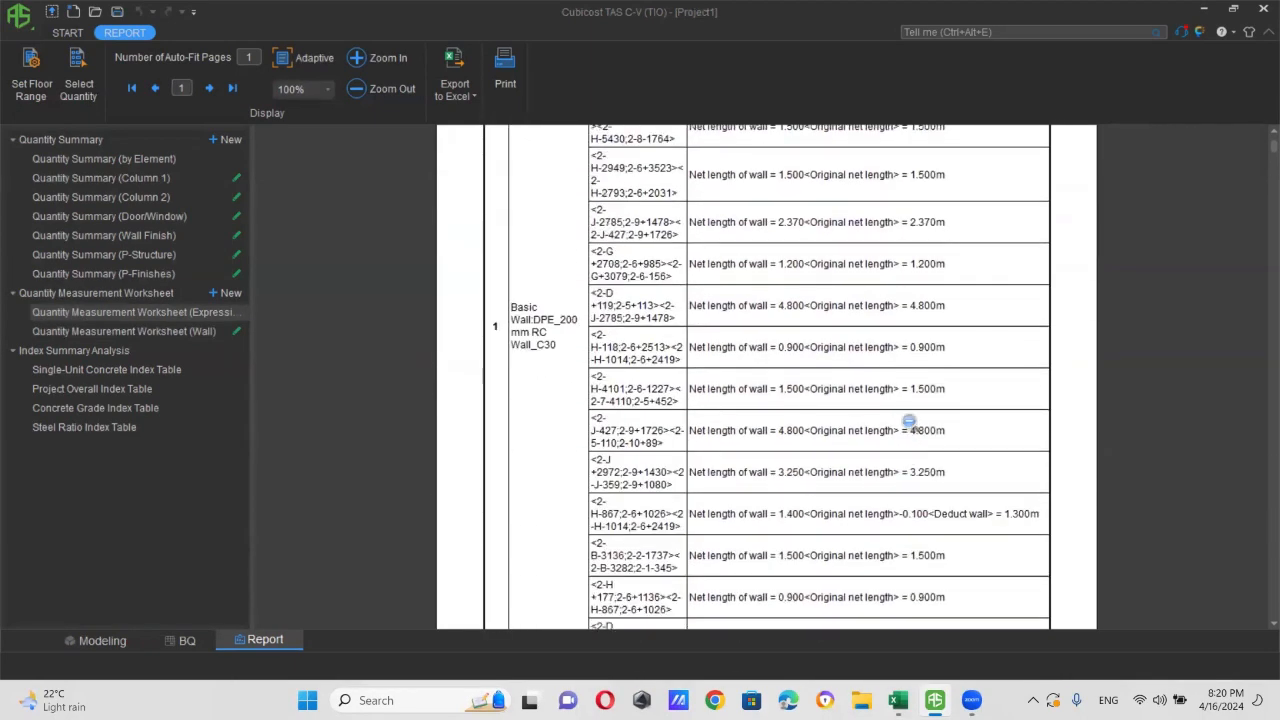
- Review the column quantities per floor in the Quantity Summary (by Element) and display the Quantity Summary (Column 1)
{"action": "left_click", "coordinate": [140, 157]}
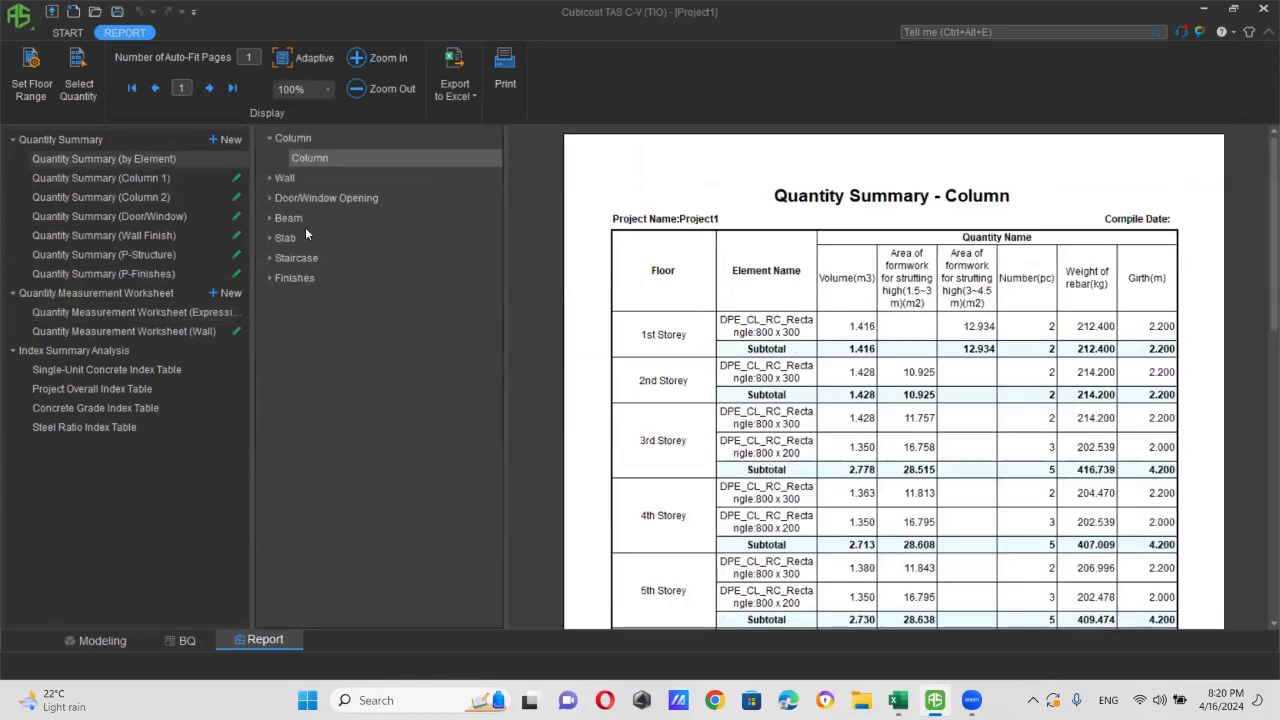
{"action": "scroll", "coordinate": [843, 422], "scroll_direction": "down", "scroll_amount": 15}
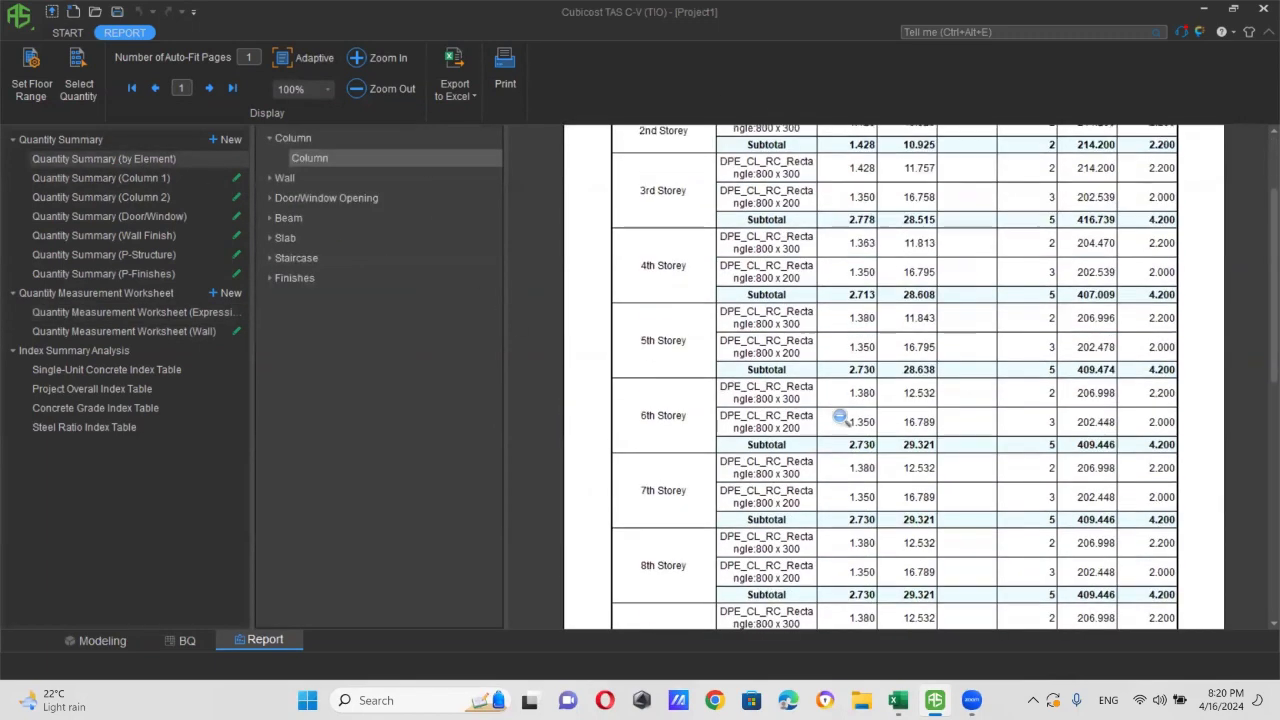
{"action": "scroll", "coordinate": [843, 422], "scroll_direction": "down", "scroll_amount": 15}
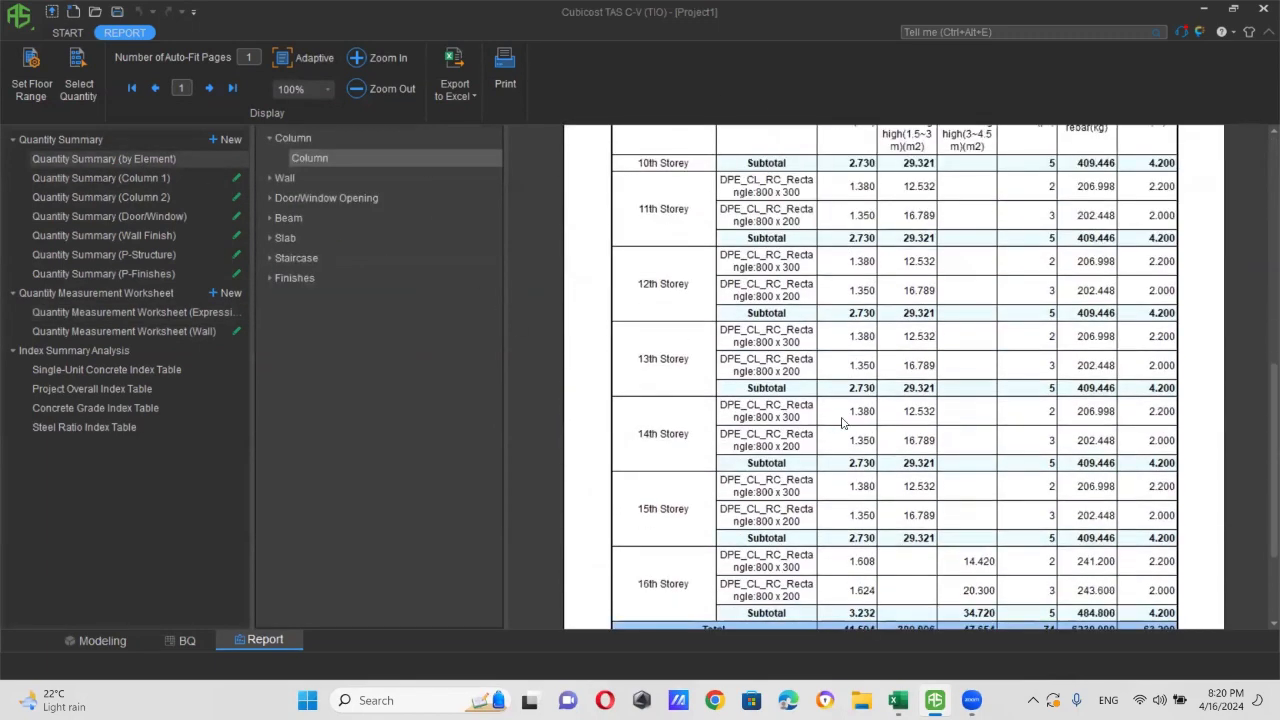
{"action": "left_click", "coordinate": [88, 176]}
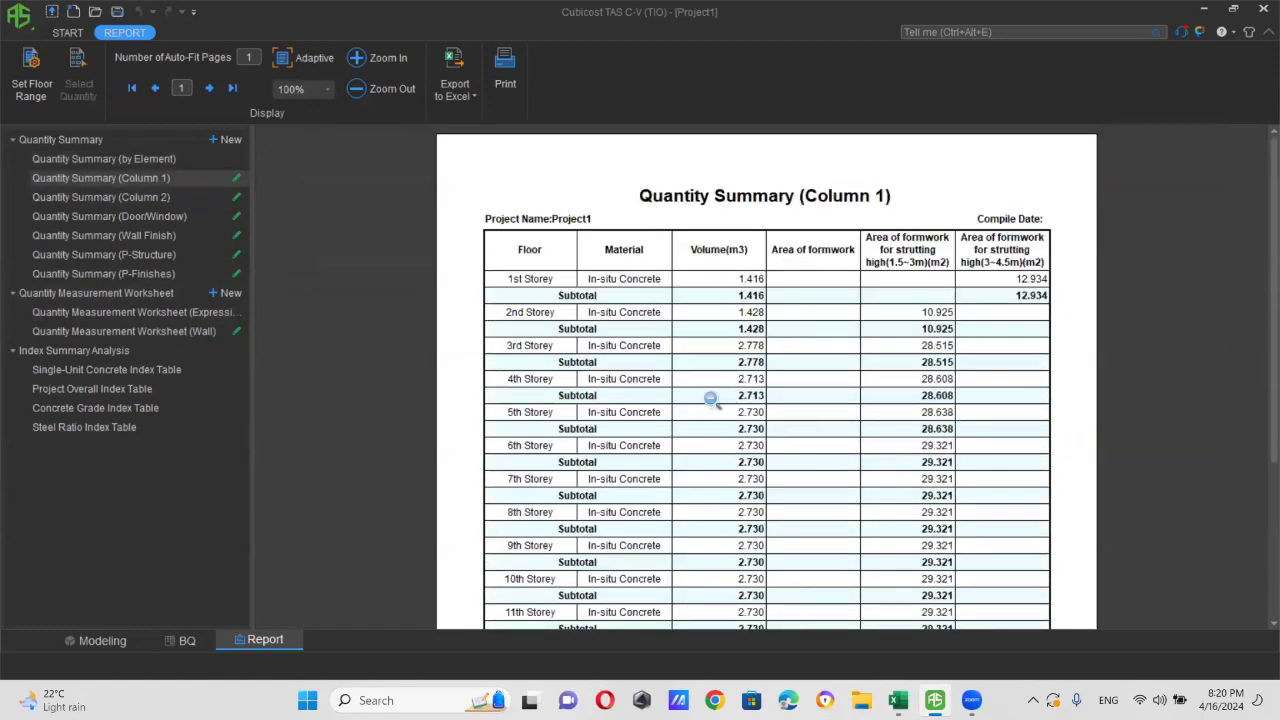
- Review the Quantity Summary reports for Column 1, Column 2, Door/Window and Wall Finish
{"action": "scroll", "coordinate": [729, 523], "scroll_direction": "down", "scroll_amount": 7}
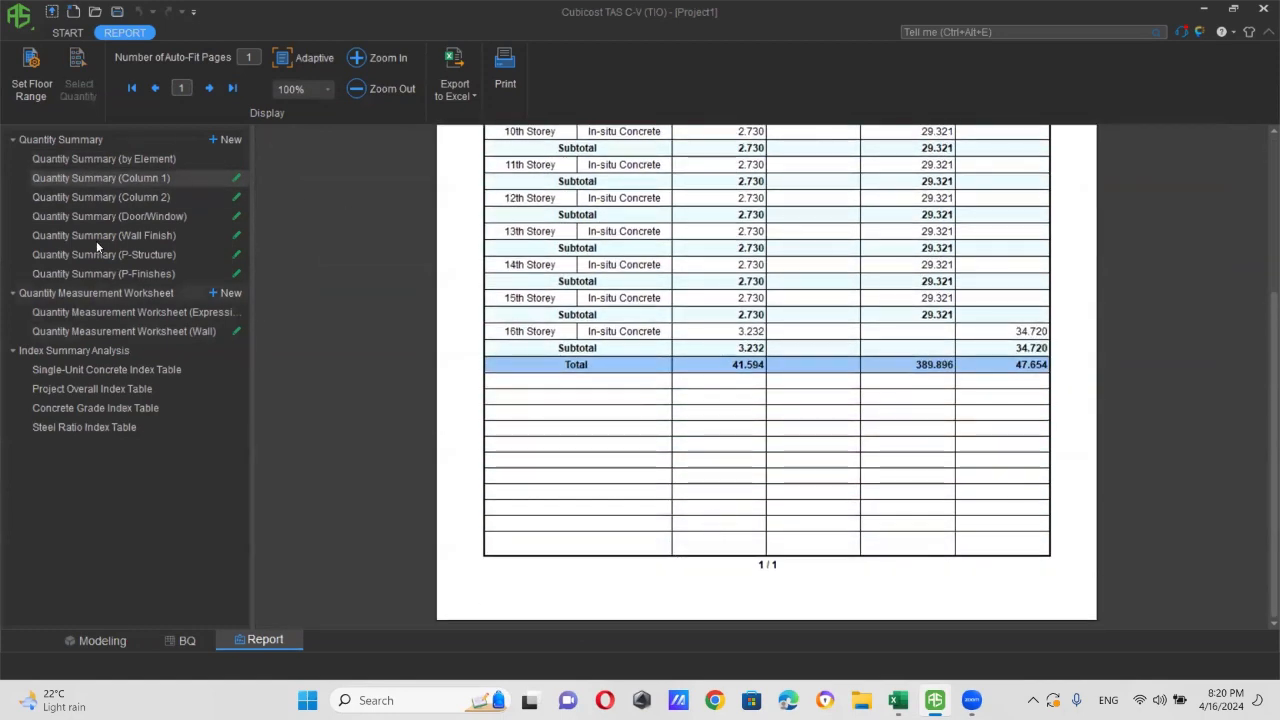
{"action": "left_click", "coordinate": [102, 199]}
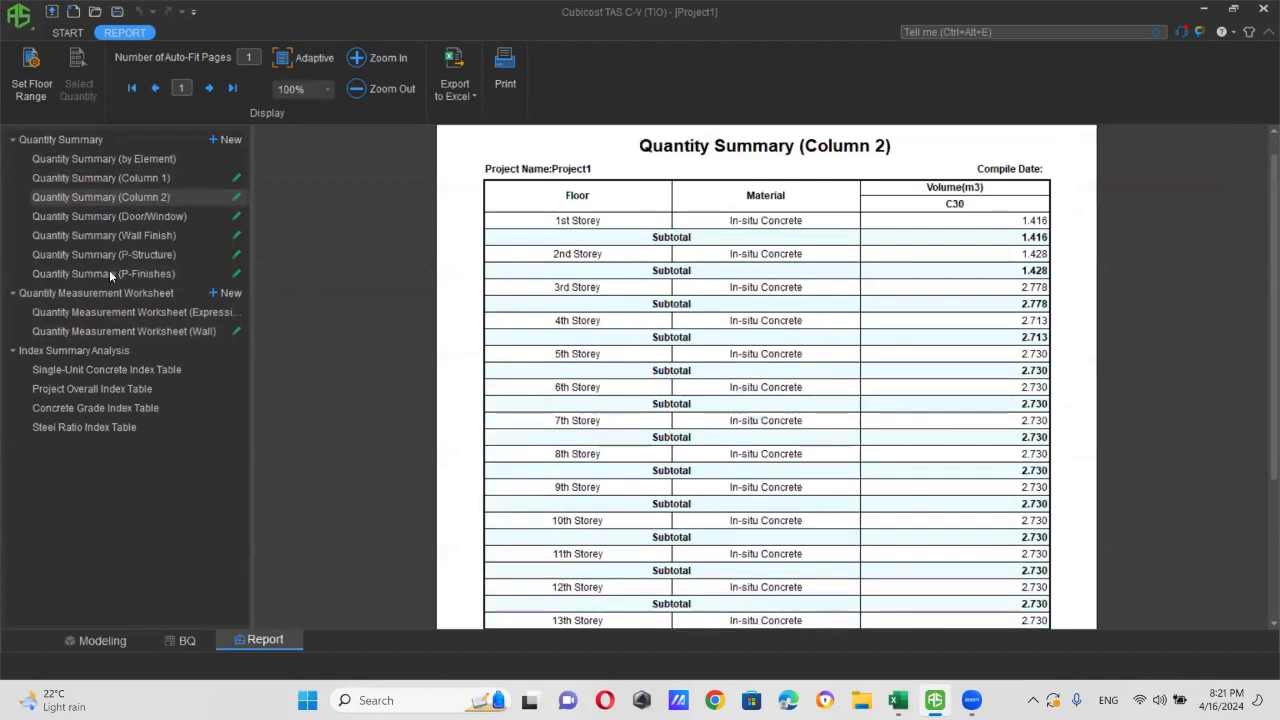
{"action": "left_click", "coordinate": [105, 216]}
{"action": "scroll", "coordinate": [660, 367], "scroll_direction": "down", "scroll_amount": 3}
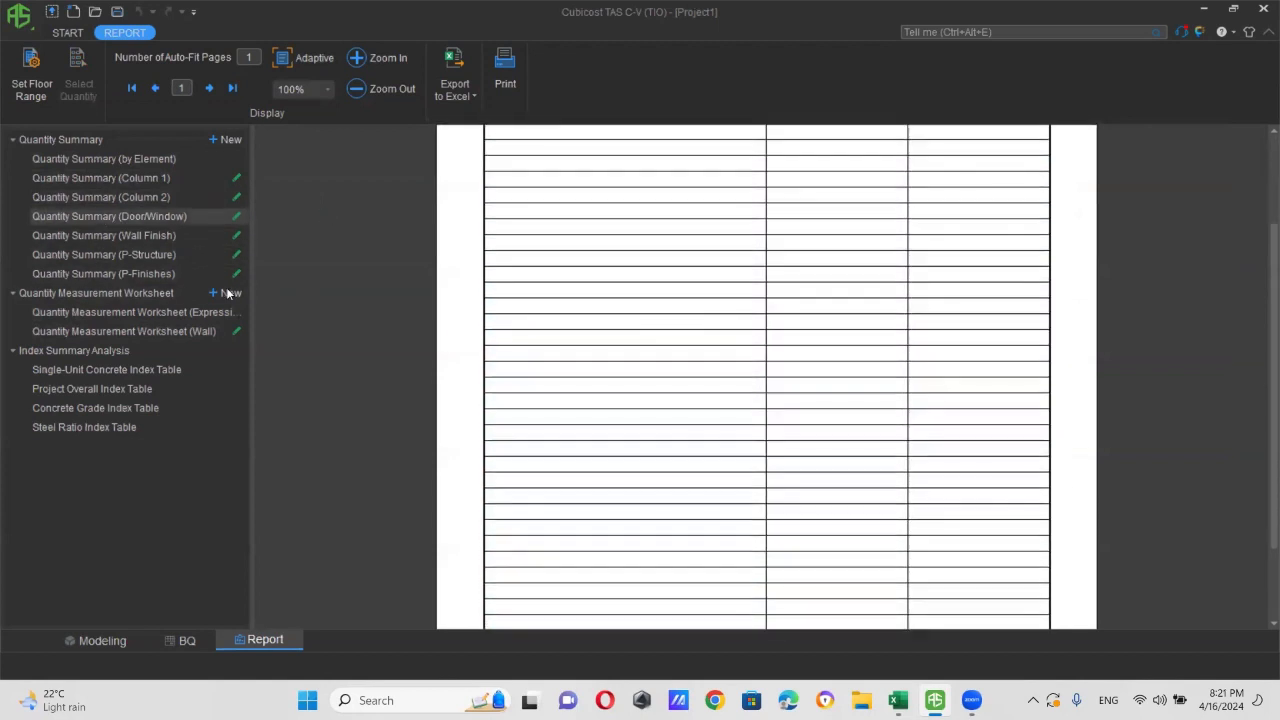
{"action": "left_click", "coordinate": [142, 240]}
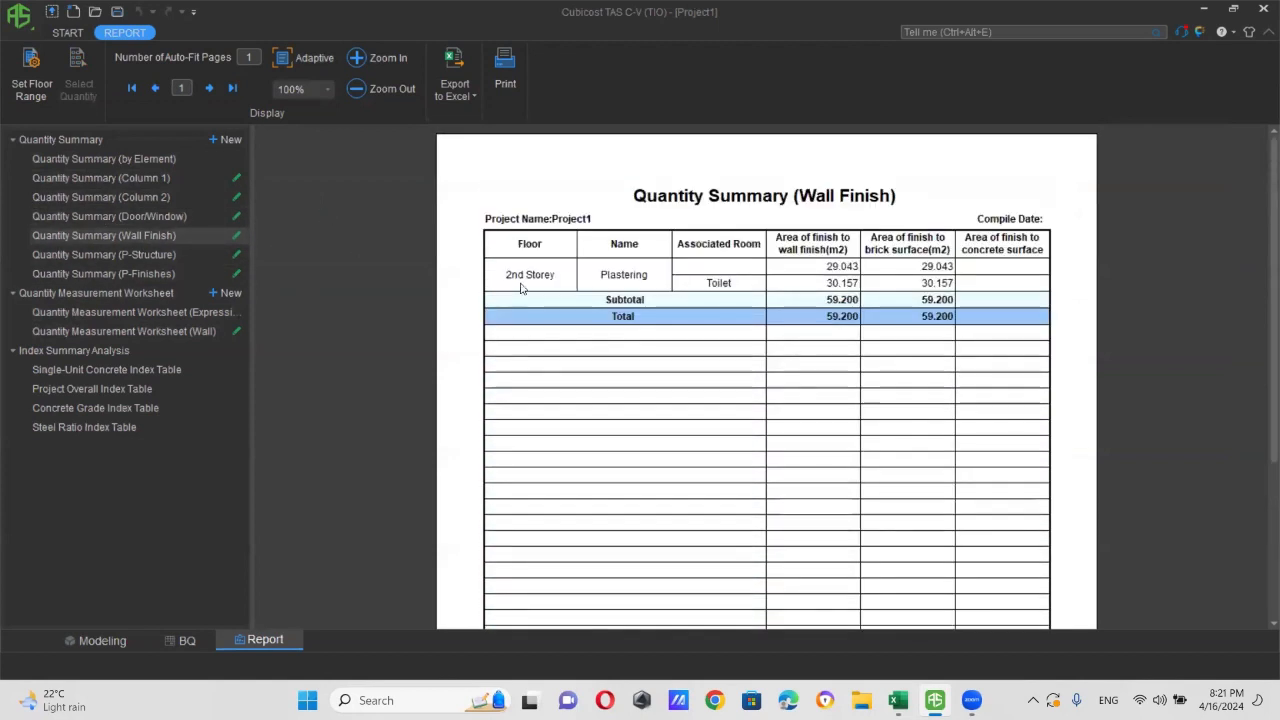
- Examine the concrete quantities in the Single-Unit Concrete Index Table and the Project Overall Index Table
{"action": "left_click", "coordinate": [100, 370]}
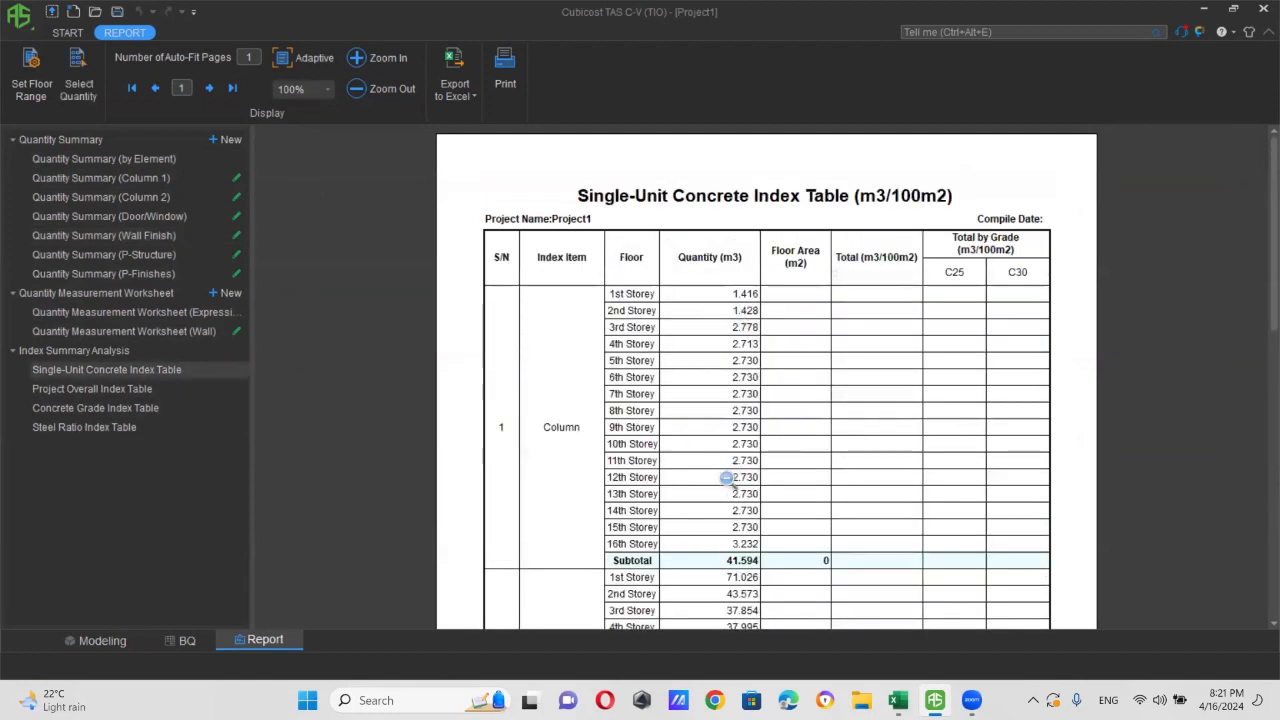
{"action": "scroll", "coordinate": [728, 480], "scroll_direction": "down", "scroll_amount": 2}
{"action": "scroll", "coordinate": [727, 478], "scroll_direction": "down", "scroll_amount": 1}
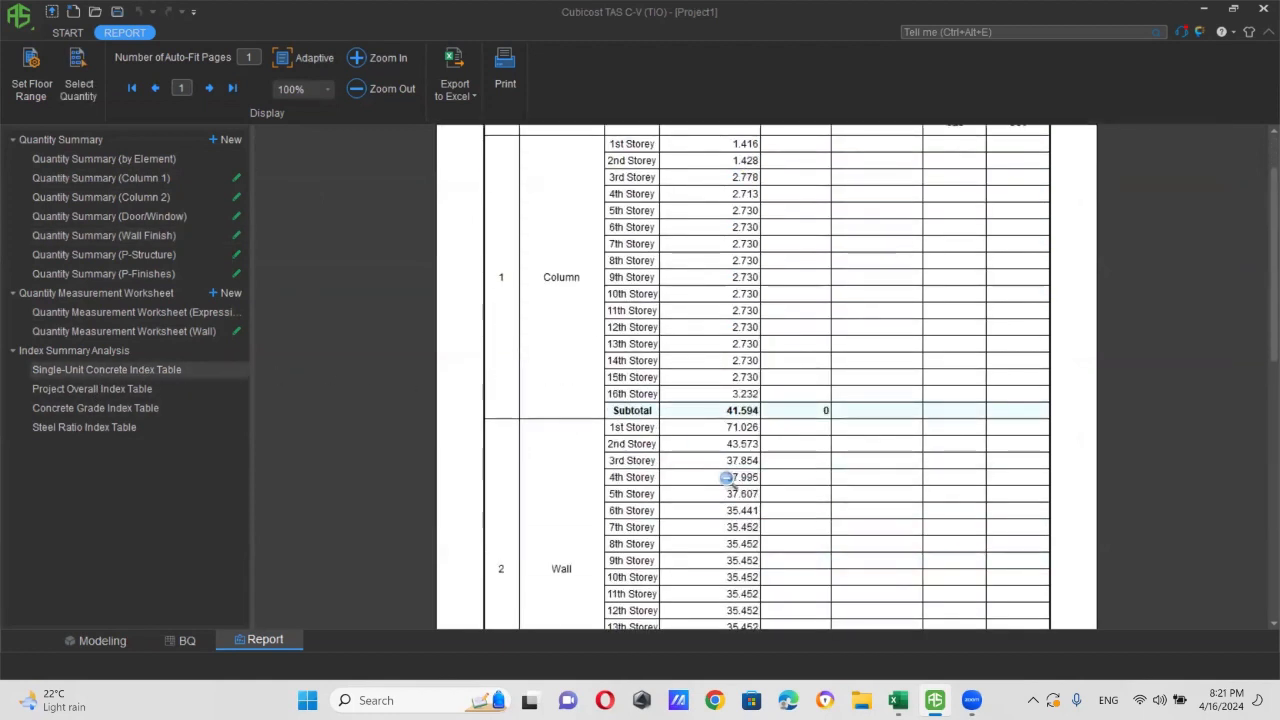
{"action": "scroll", "coordinate": [727, 478], "scroll_direction": "down", "scroll_amount": 7}
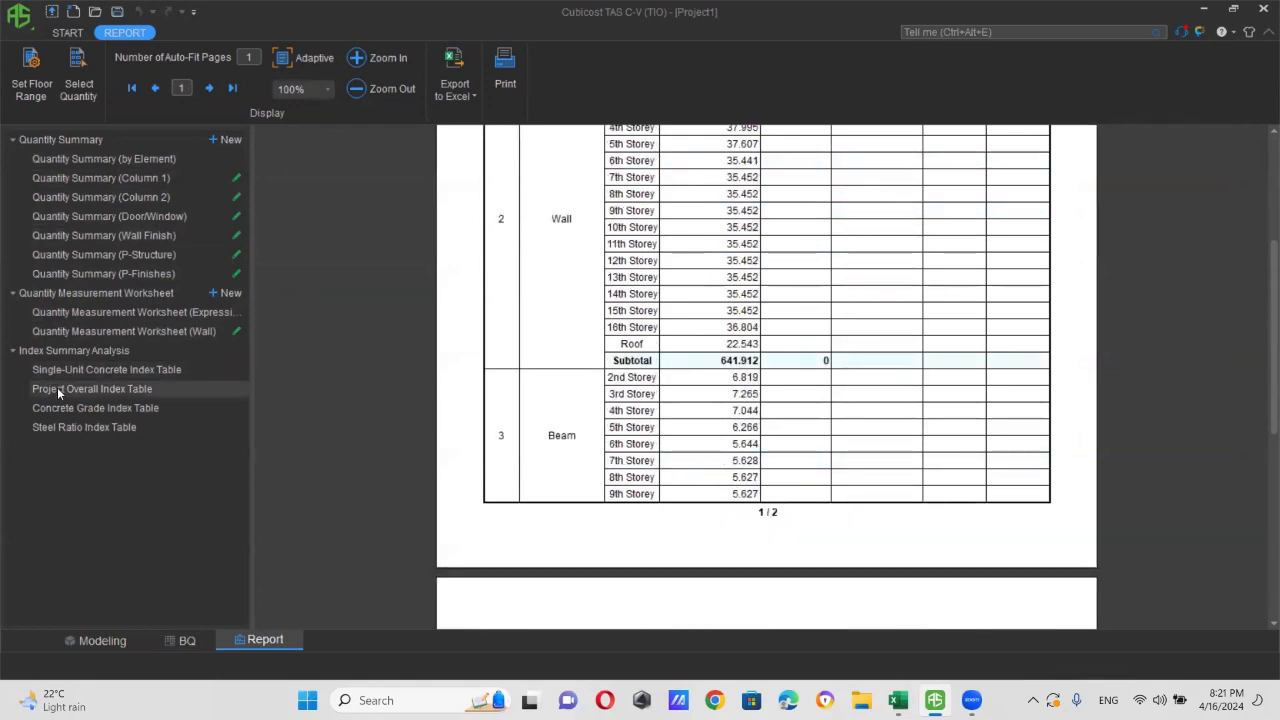
{"action": "left_click", "coordinate": [57, 388]}
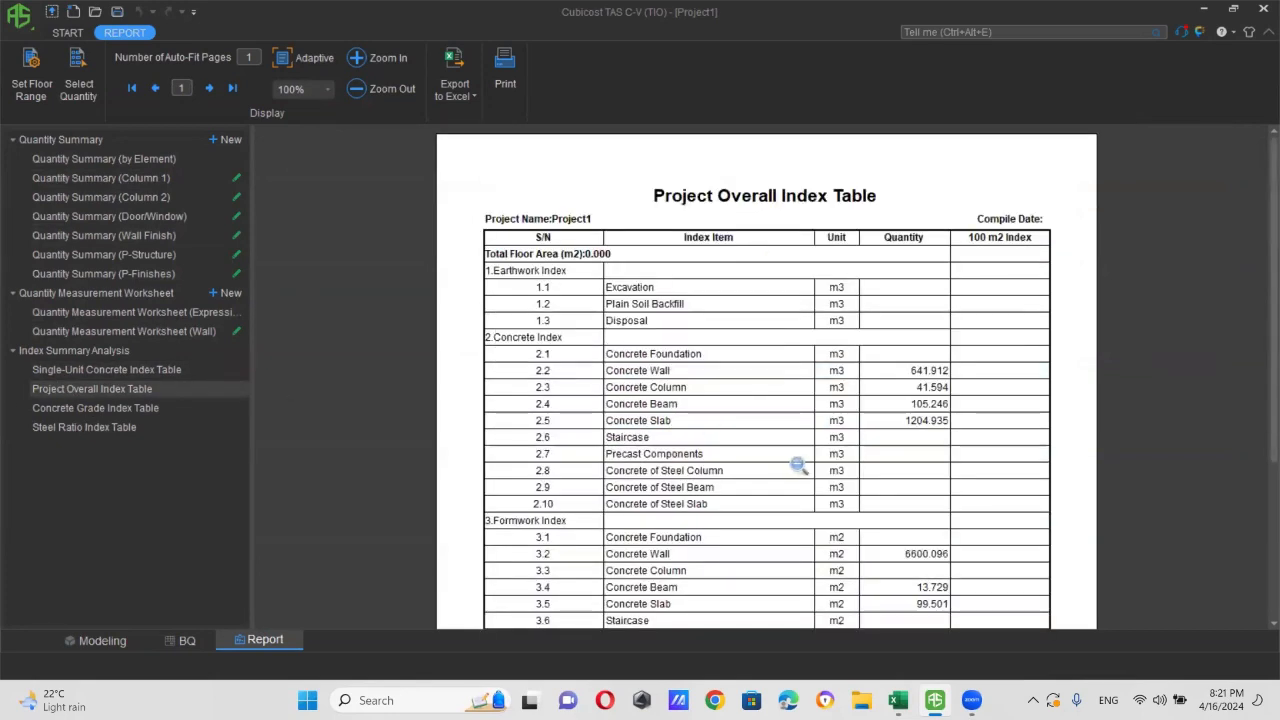
{"action": "scroll", "coordinate": [797, 465], "scroll_direction": "down", "scroll_amount": 9}
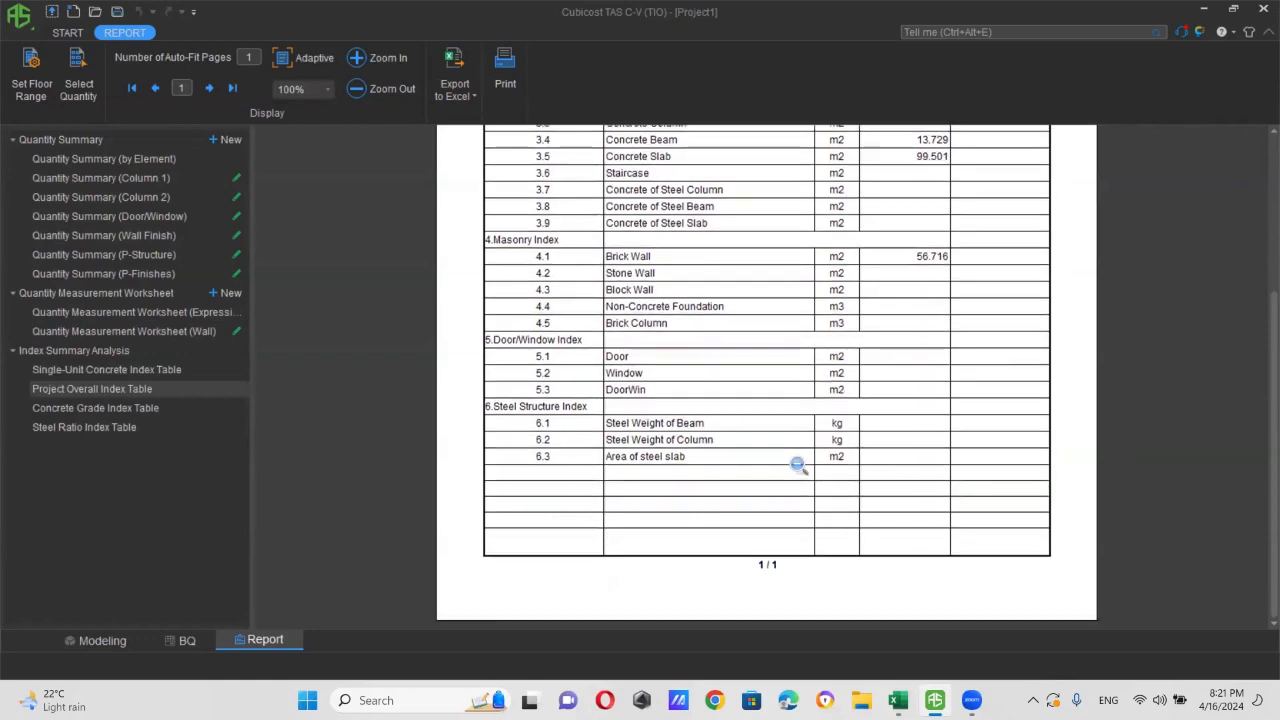
- Examine the Concrete Grade Index Table and the per-floor rebar weights and ratios in the Steel Ratio Index Table
{"action": "left_click", "coordinate": [85, 408]}
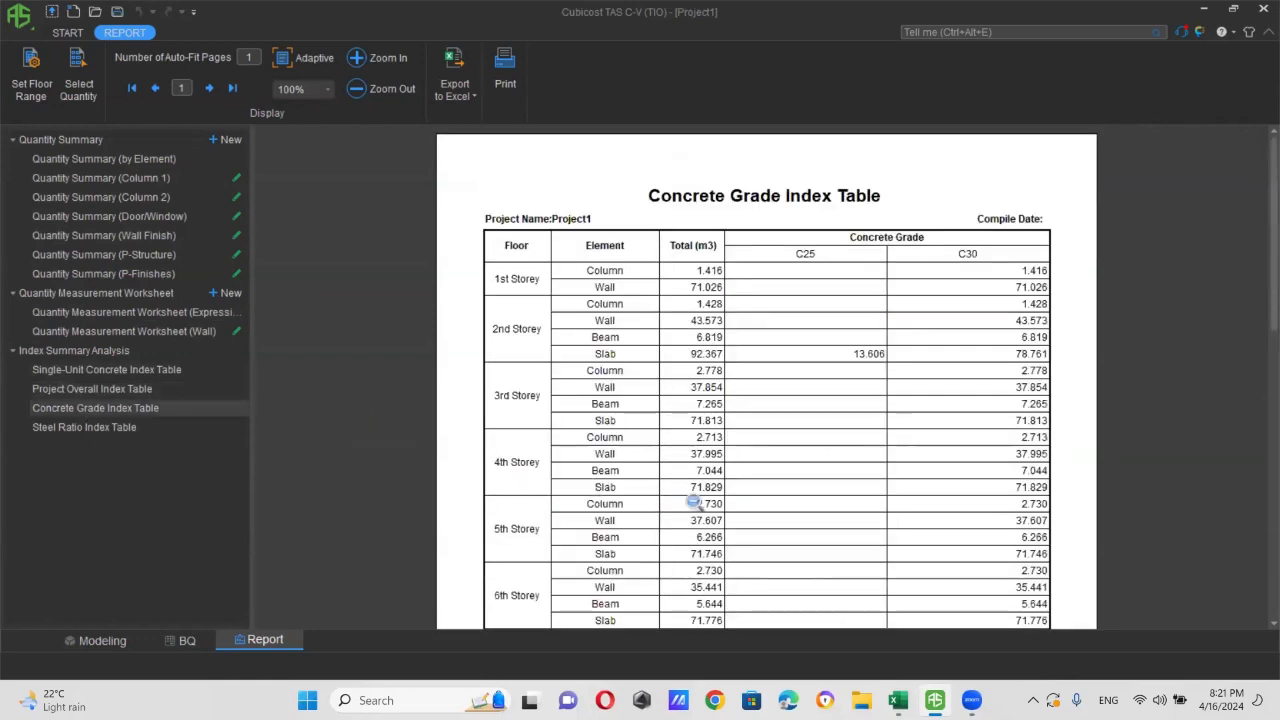
{"action": "scroll", "coordinate": [685, 490], "scroll_direction": "down", "scroll_amount": 3}
{"action": "scroll", "coordinate": [685, 490], "scroll_direction": "down", "scroll_amount": 9}
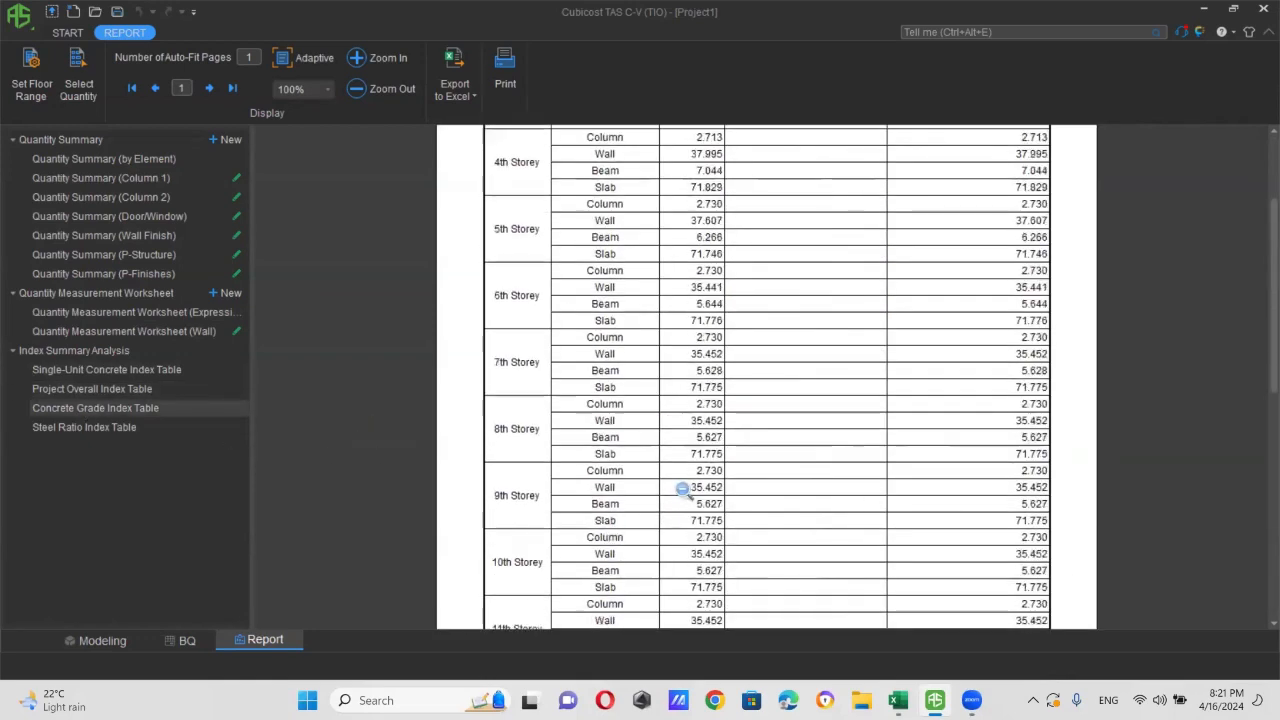
{"action": "left_click", "coordinate": [94, 428]}
{"action": "scroll", "coordinate": [691, 423], "scroll_direction": "down", "scroll_amount": 10}
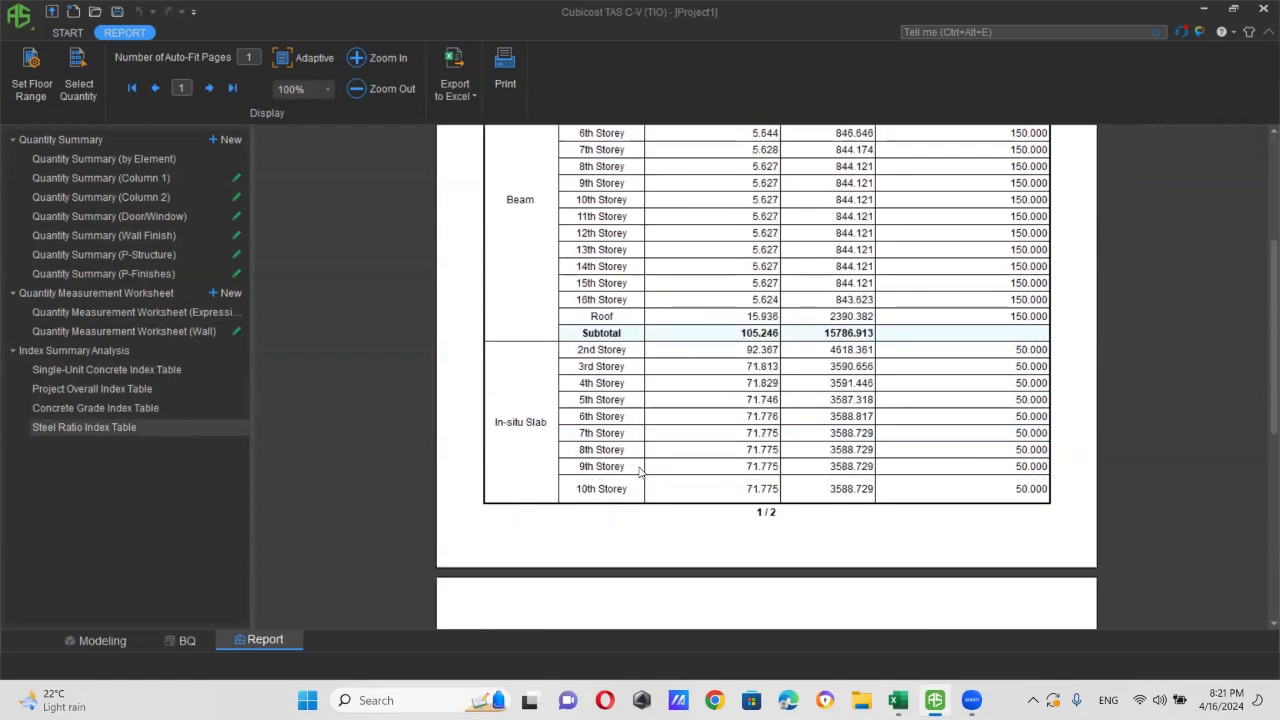
{"action": "scroll", "coordinate": [640, 472], "scroll_direction": "down", "scroll_amount": 18}
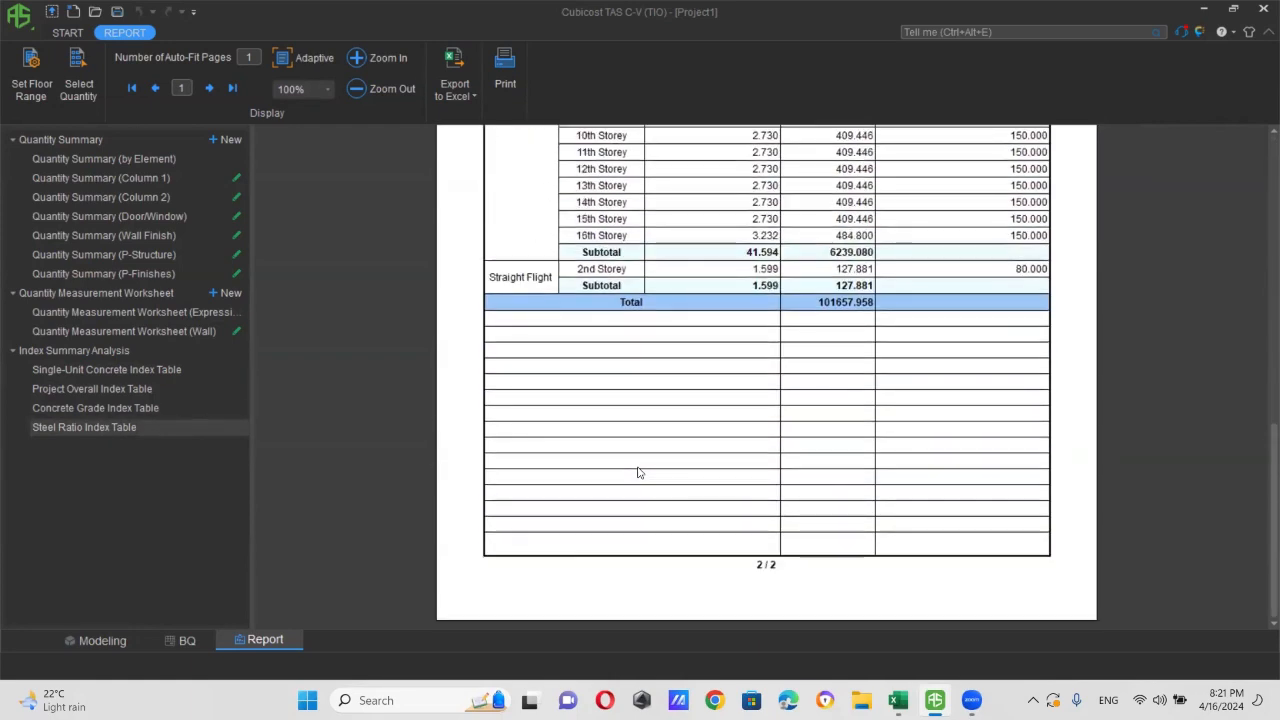
{"action": "scroll", "coordinate": [640, 472], "scroll_direction": "up", "scroll_amount": 15}
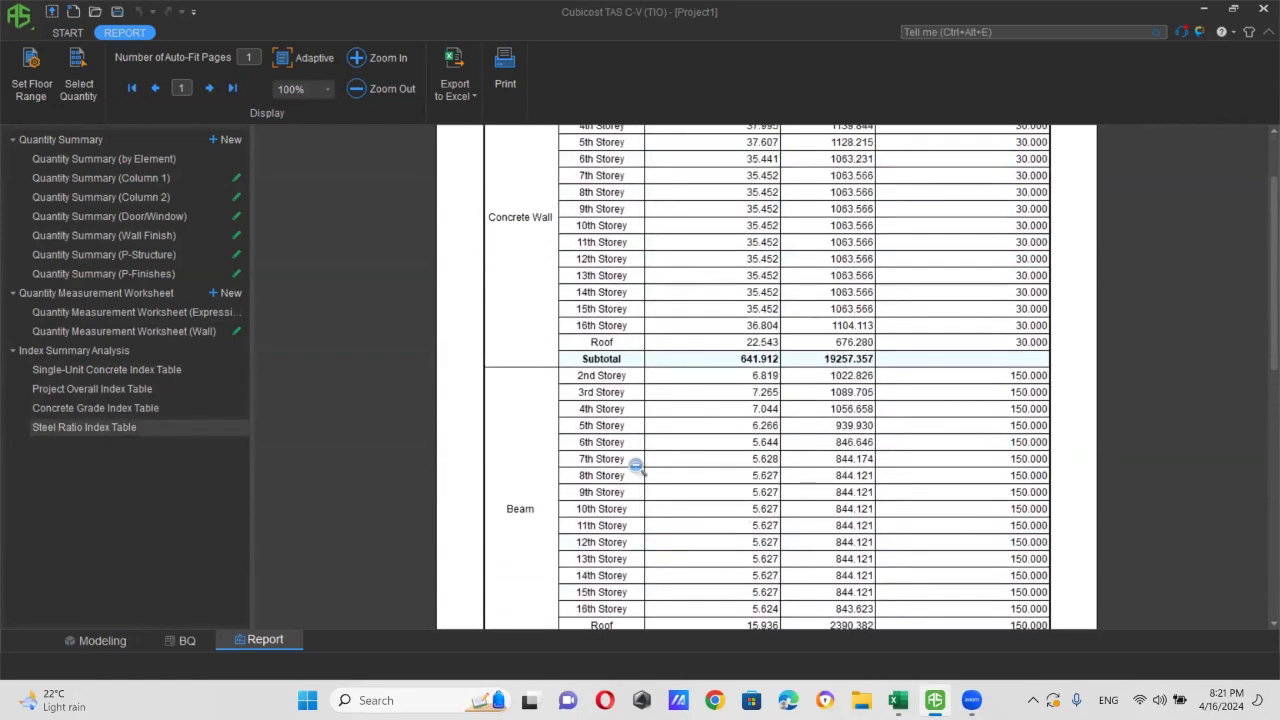
{"action": "scroll", "coordinate": [636, 465], "scroll_direction": "up", "scroll_amount": 5}
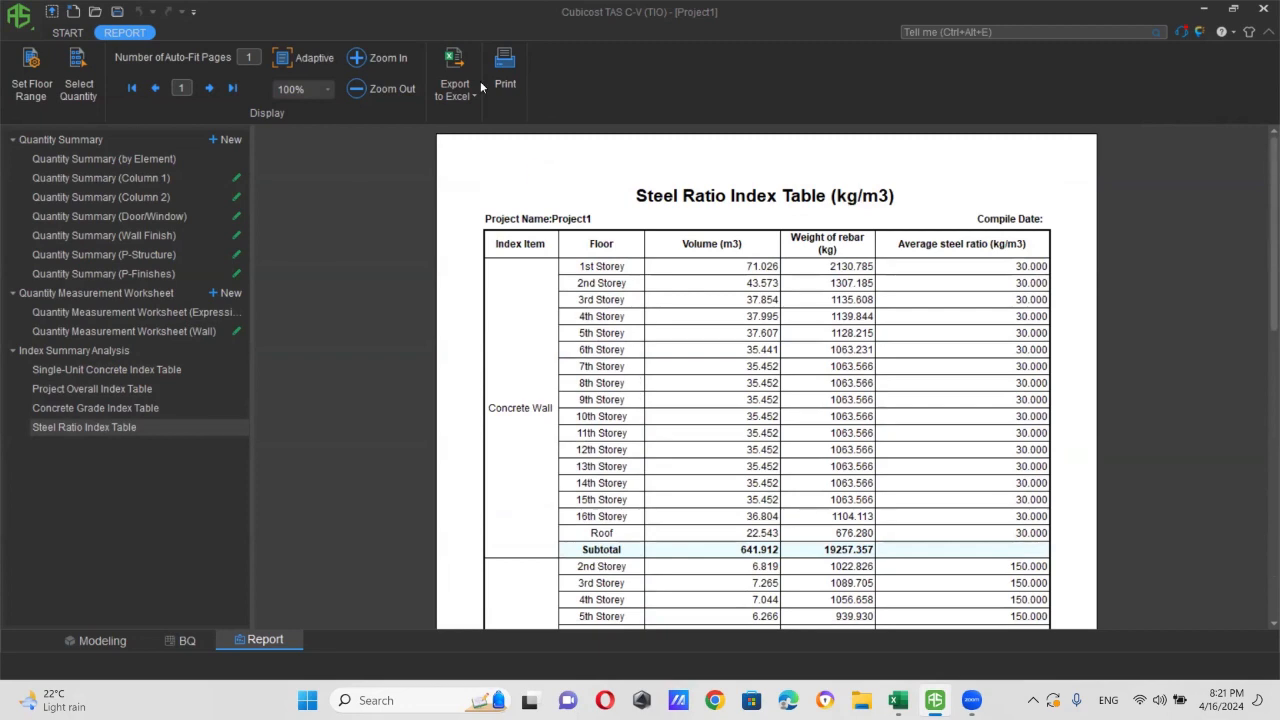
- Return to the 3D model and turn on the entity display for all elements
{"action": "left_click", "coordinate": [104, 640]}
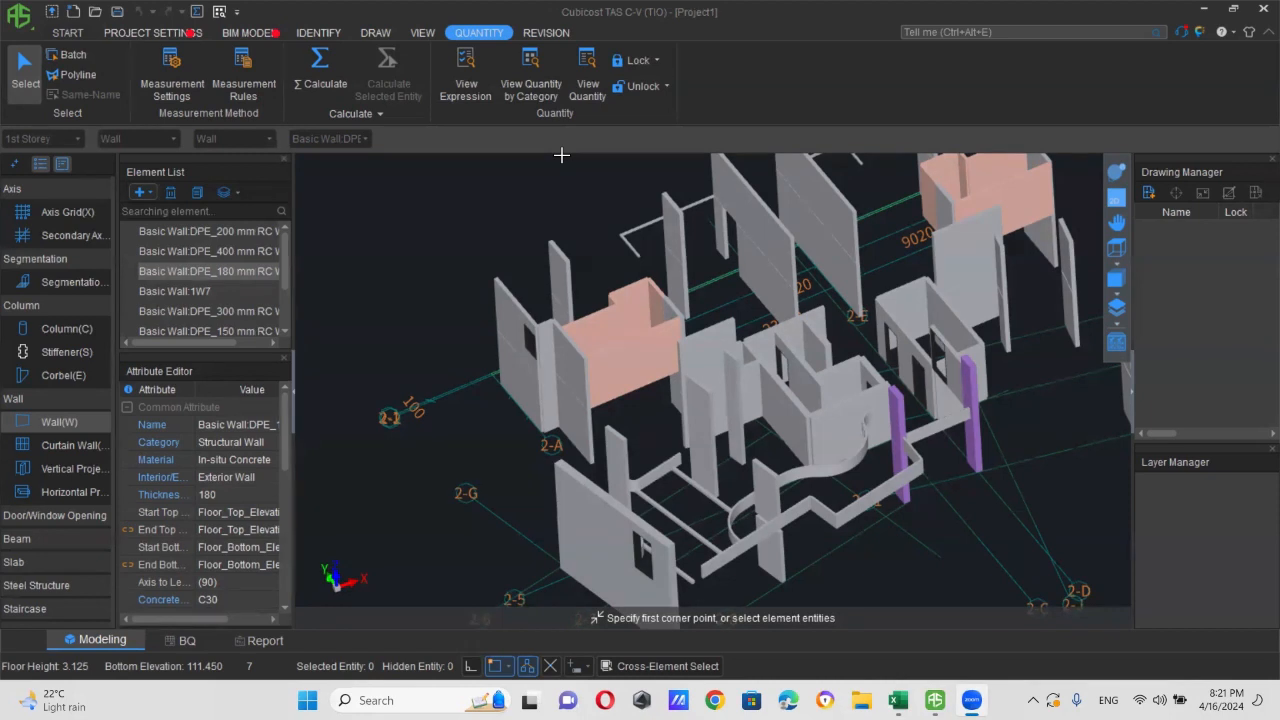
{"action": "left_click", "coordinate": [1113, 348]}
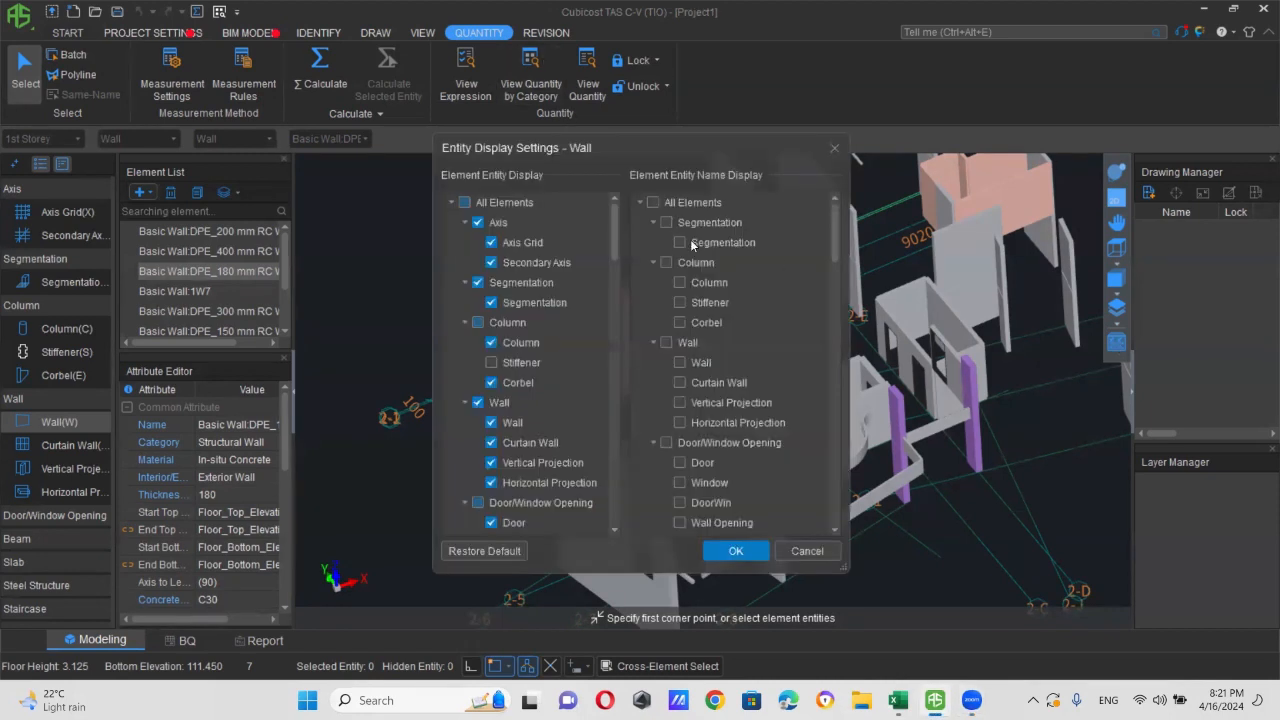
{"action": "left_click", "coordinate": [463, 203]}
{"action": "left_click", "coordinate": [736, 551]}
- Display all floors of Zone-1 in 3D and inspect the whole block from another angle
{"action": "left_click", "coordinate": [1117, 341]}
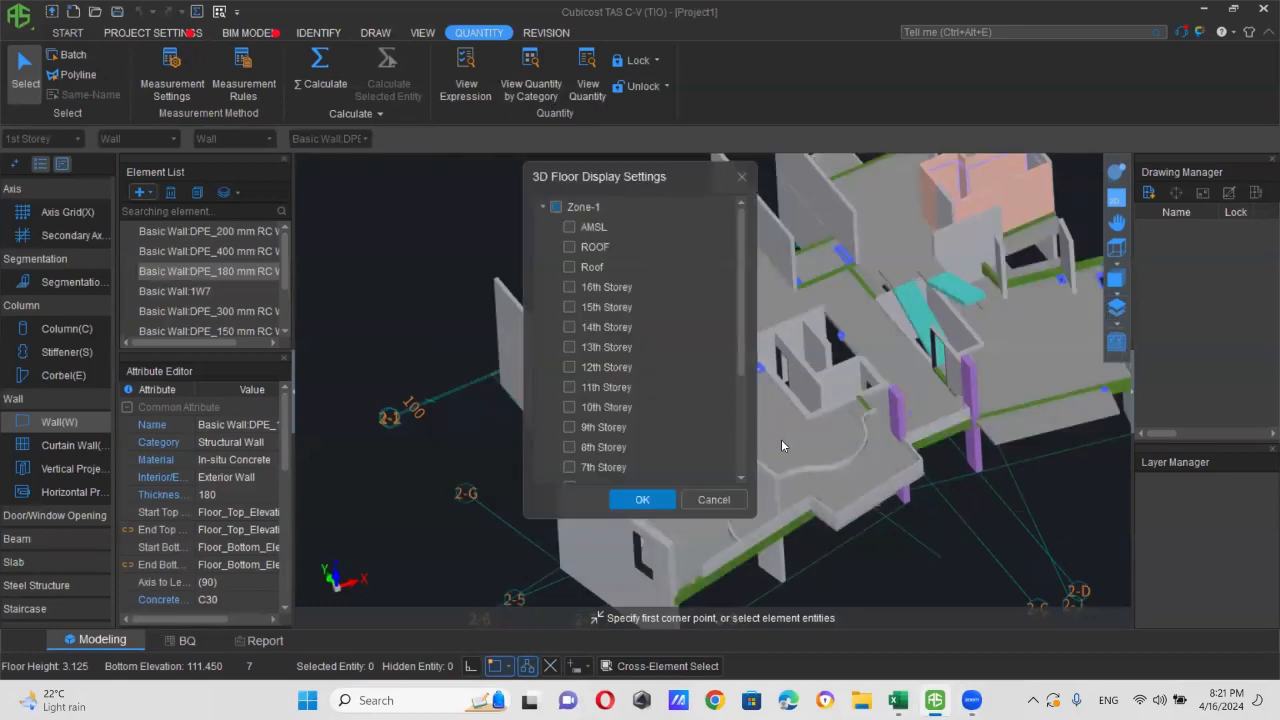
{"action": "left_click", "coordinate": [556, 206]}
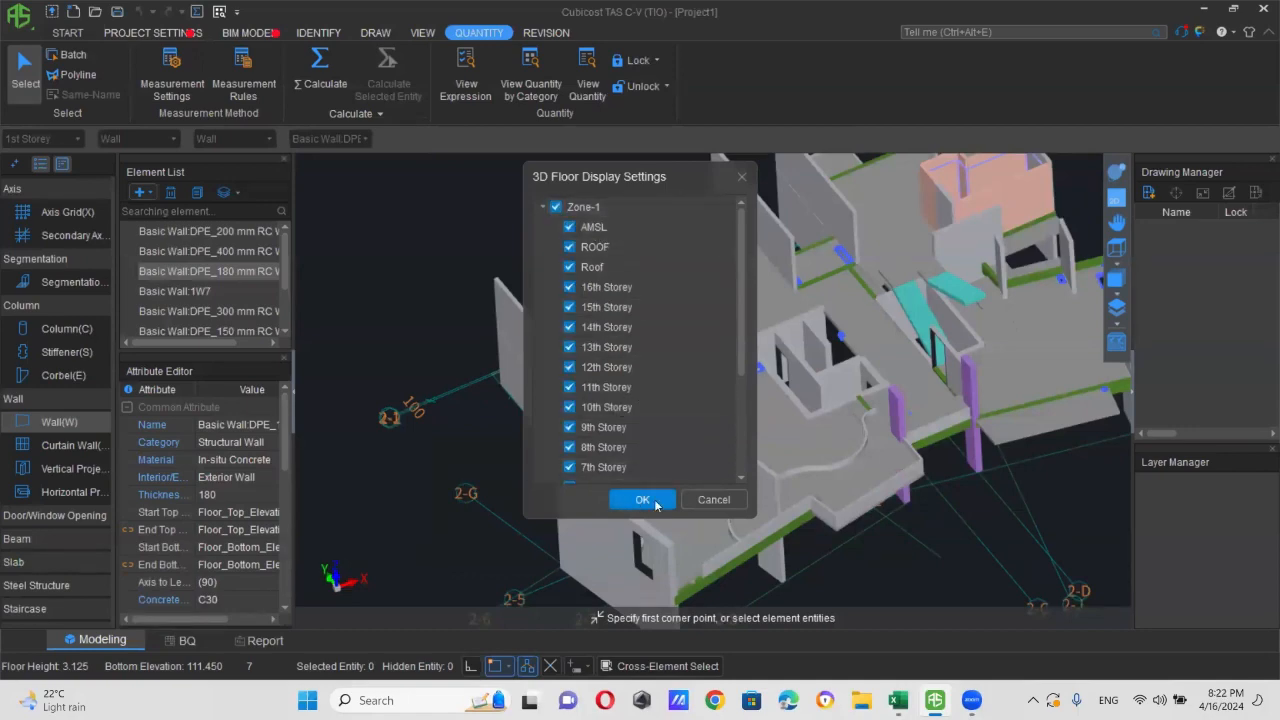
{"action": "left_click", "coordinate": [642, 500]}
{"action": "scroll", "coordinate": [737, 428], "scroll_direction": "down", "scroll_amount": 6}
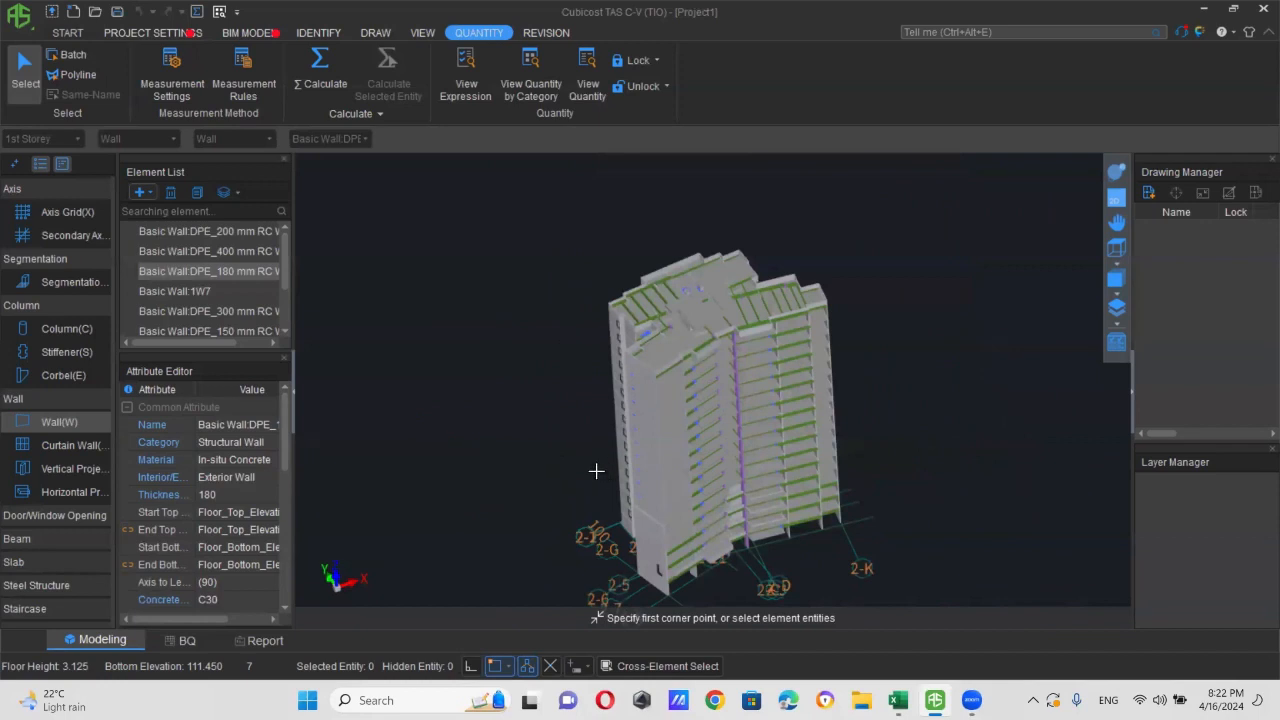
{"action": "scroll", "coordinate": [717, 474], "scroll_direction": "down", "scroll_amount": 1}
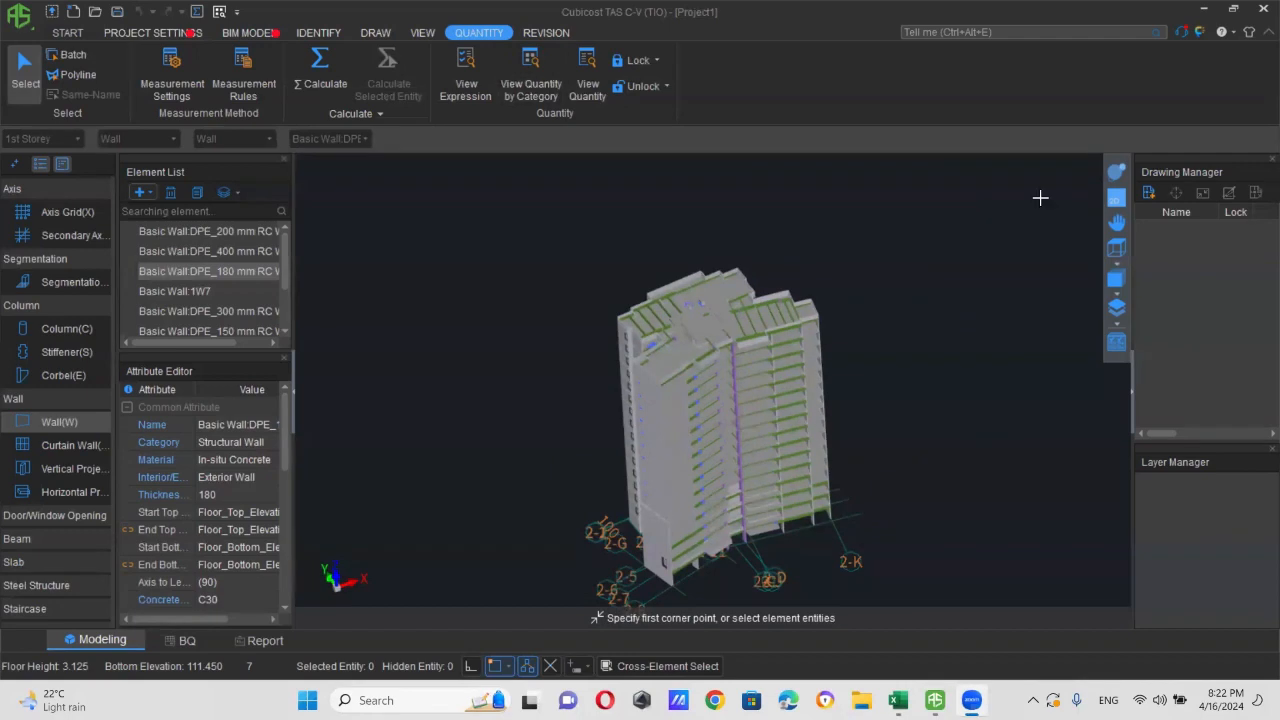
{"action": "left_click", "coordinate": [1116, 172]}
{"action": "left_click_drag", "start_coordinate": [855, 450], "coordinate": [835, 381]}
{"action": "left_click_drag", "start_coordinate": [786, 284], "coordinate": [662, 355]}
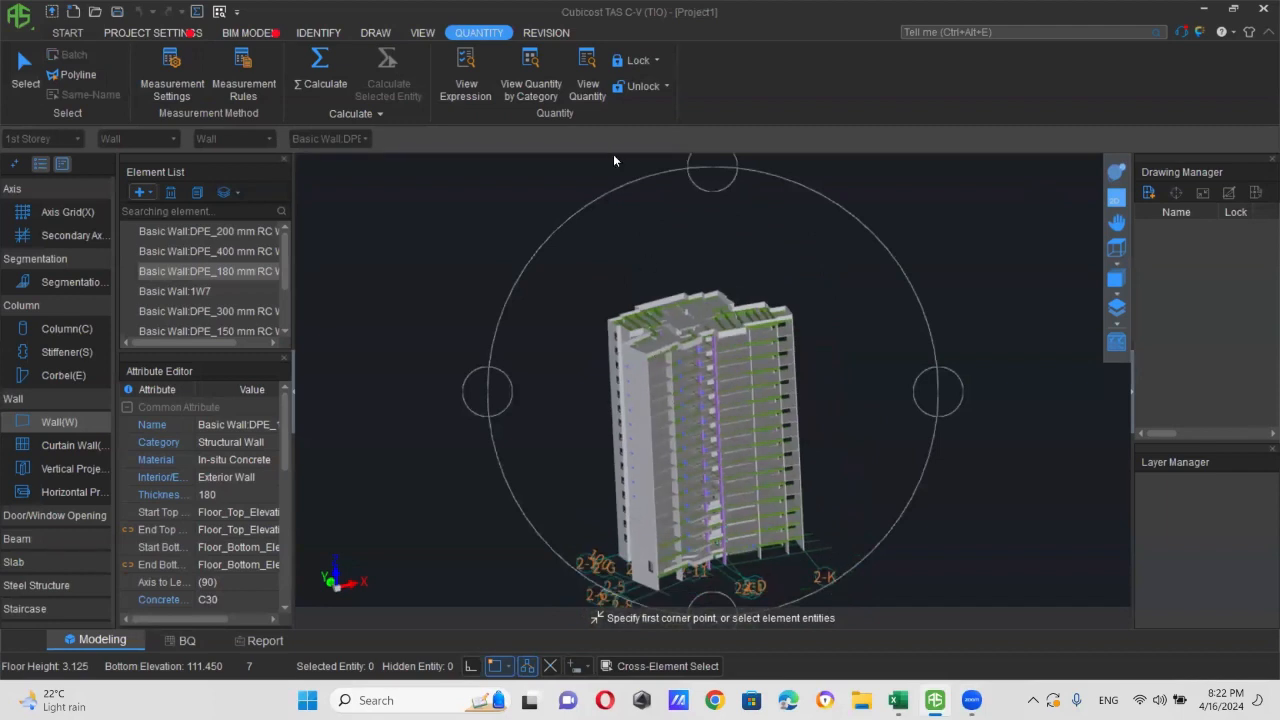
- Add a revision named REV01 to the project
{"action": "left_click", "coordinate": [546, 35]}
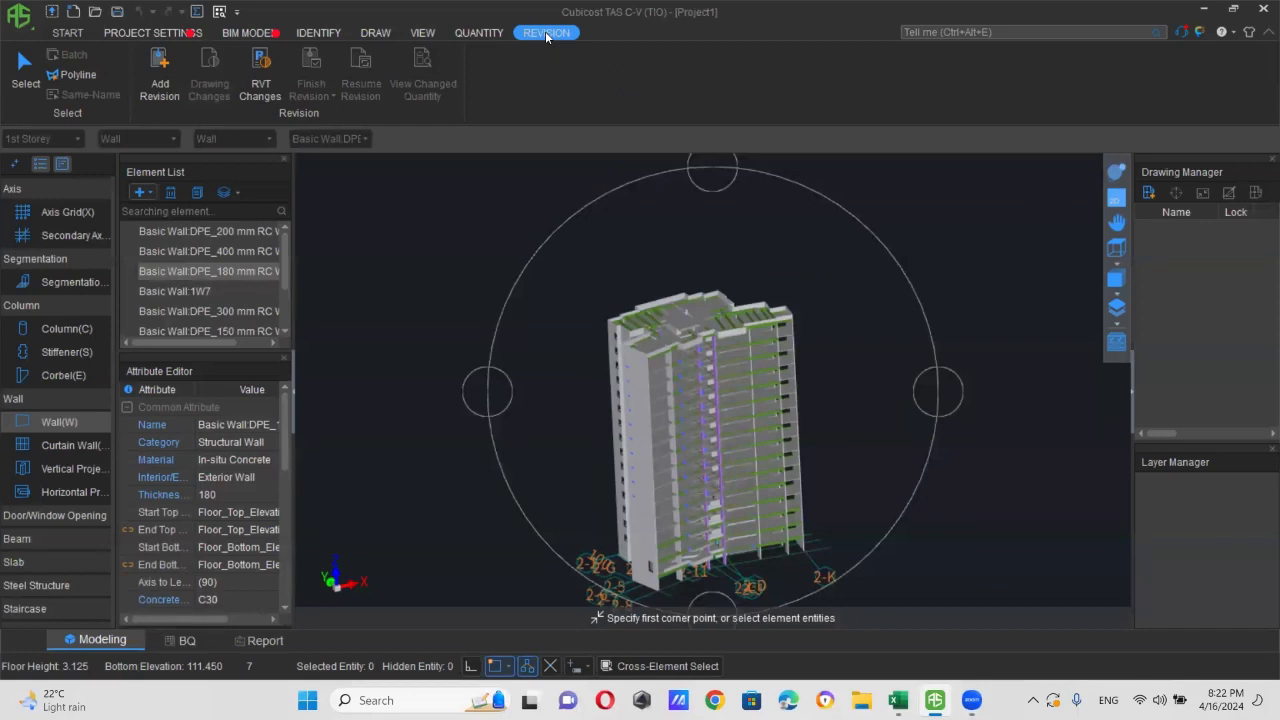
{"action": "left_click", "coordinate": [160, 72]}
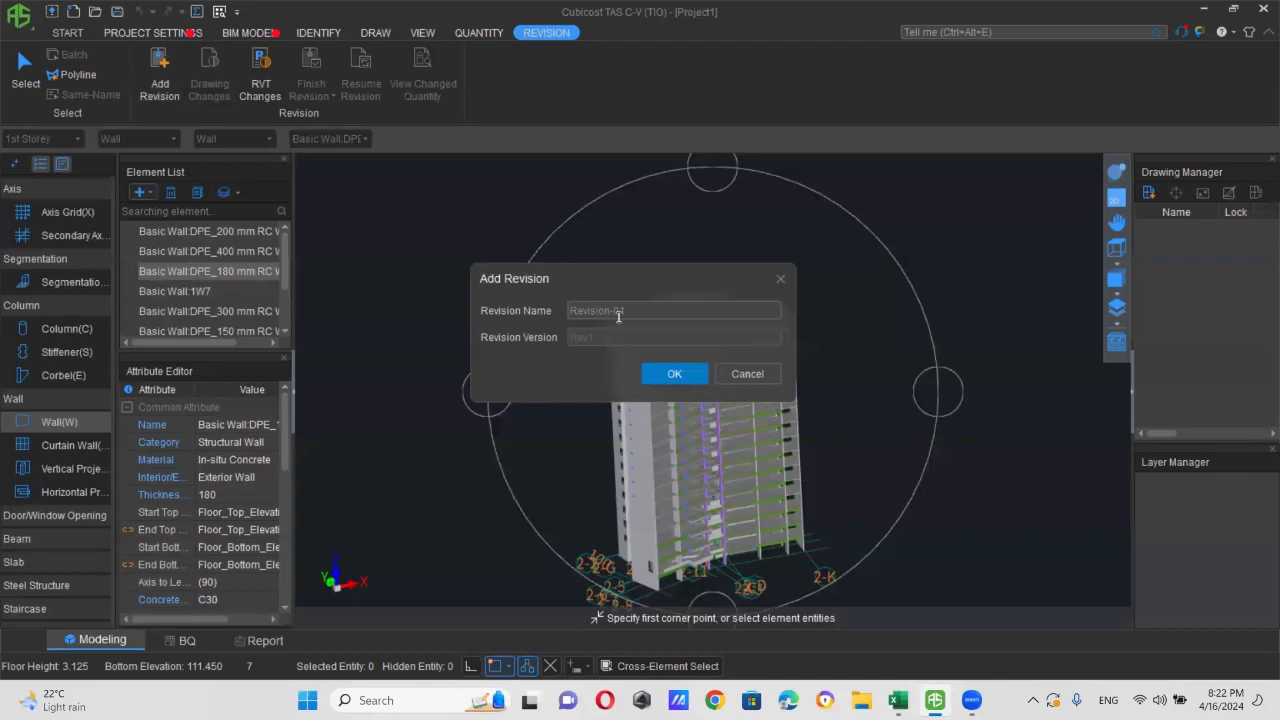
{"action": "type", "text": "REV01"}
{"action": "left_click", "coordinate": [674, 378]}
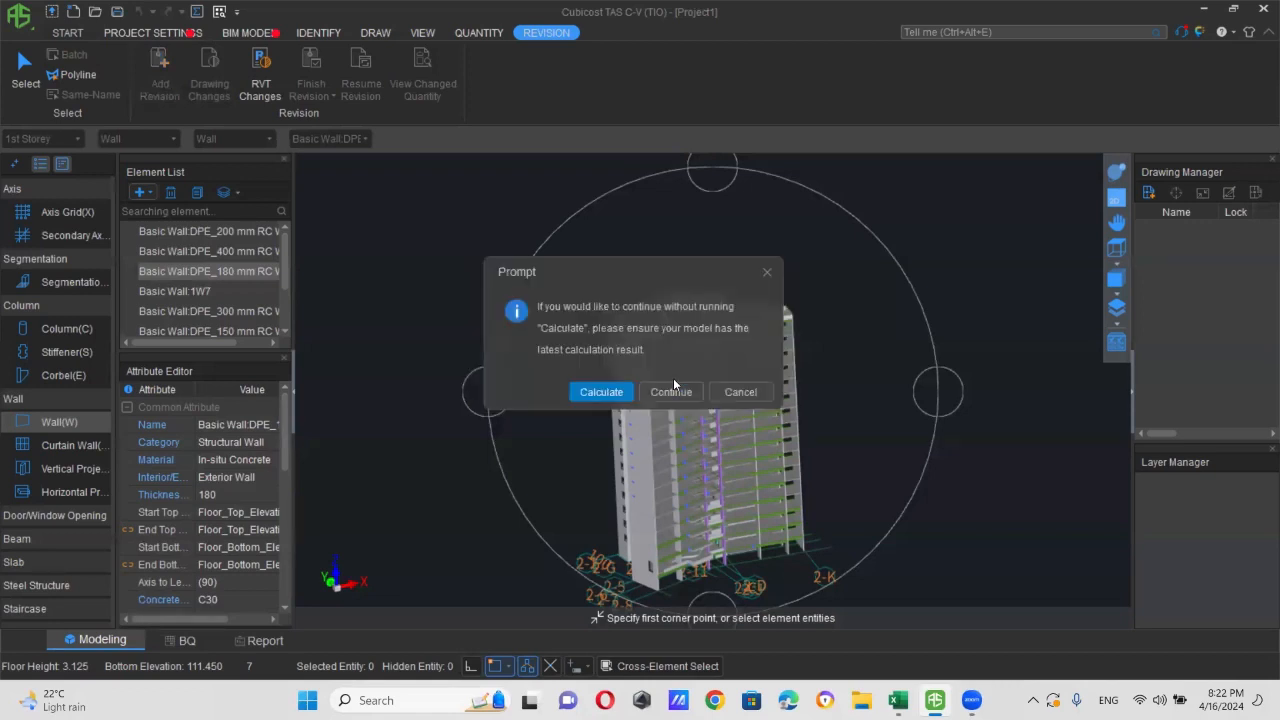
- Run the summary calculation on all floors for the new revision and save the project
{"action": "left_click", "coordinate": [601, 392]}
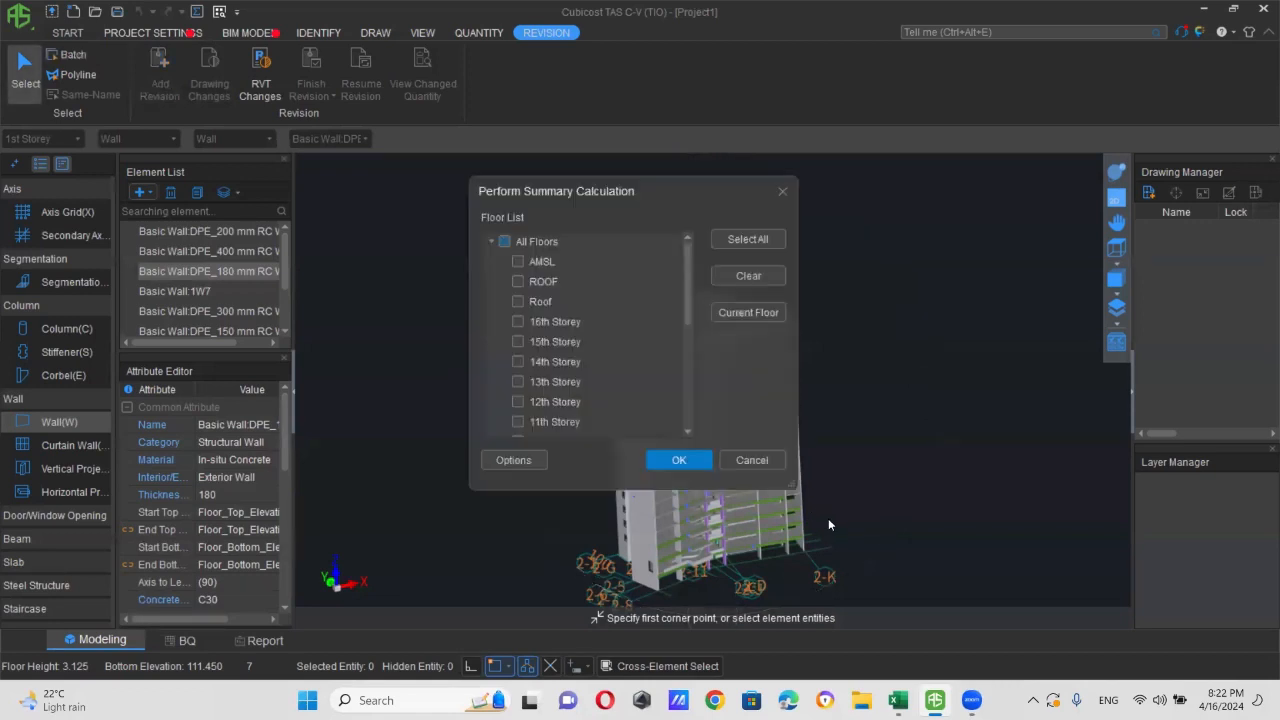
{"action": "left_click", "coordinate": [504, 241]}
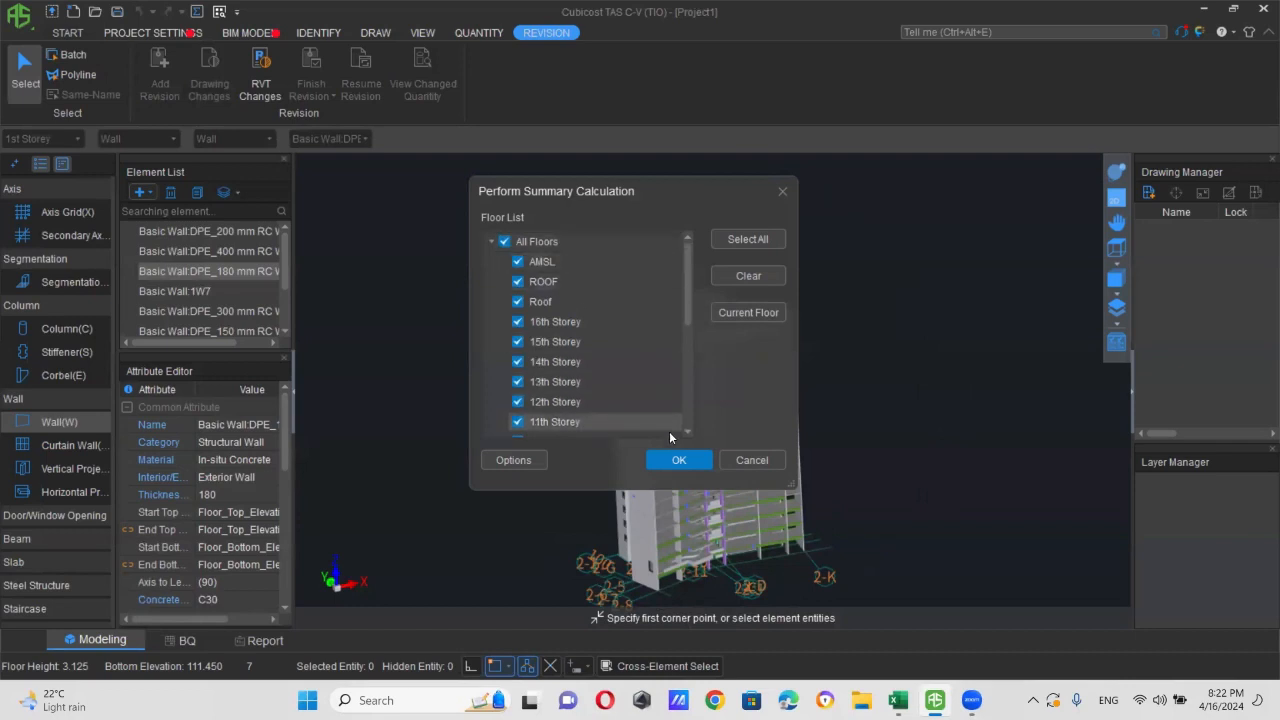
{"action": "left_click", "coordinate": [678, 461]}
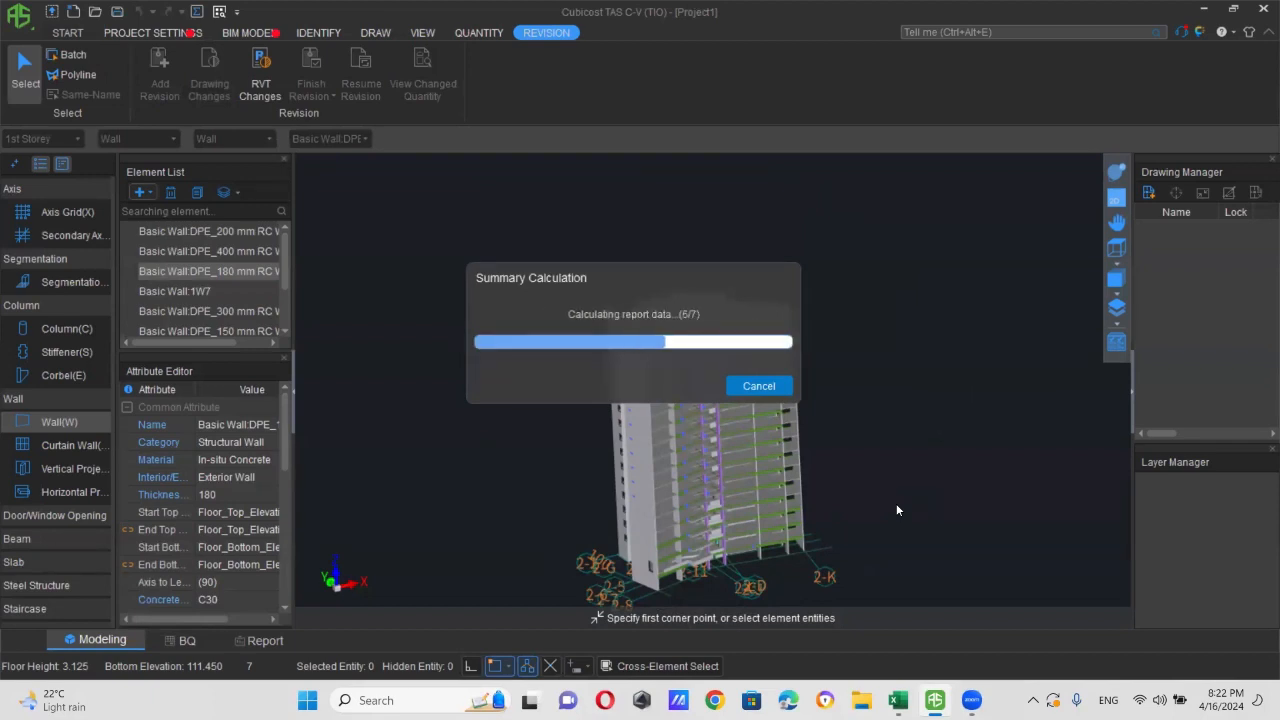
{"action": "left_click", "coordinate": [761, 388]}
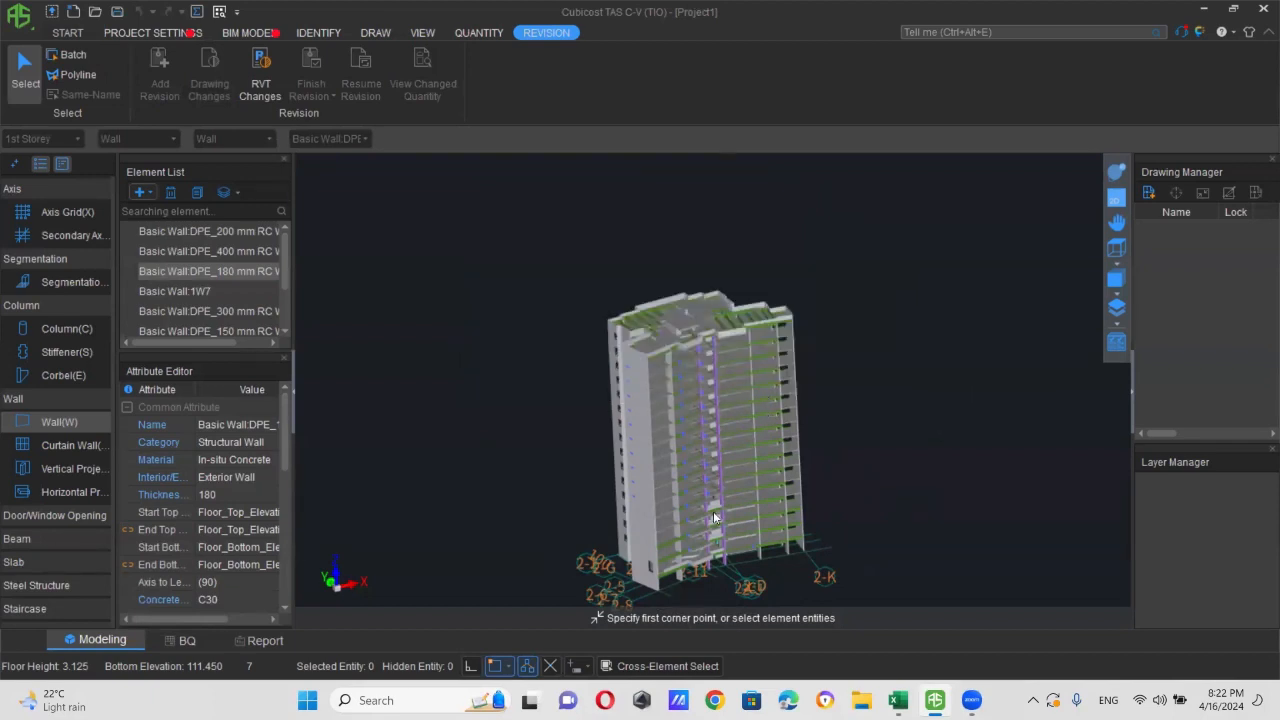
{"action": "key", "text": "ctrl+s"}
{"action": "left_click", "coordinate": [910, 536]}
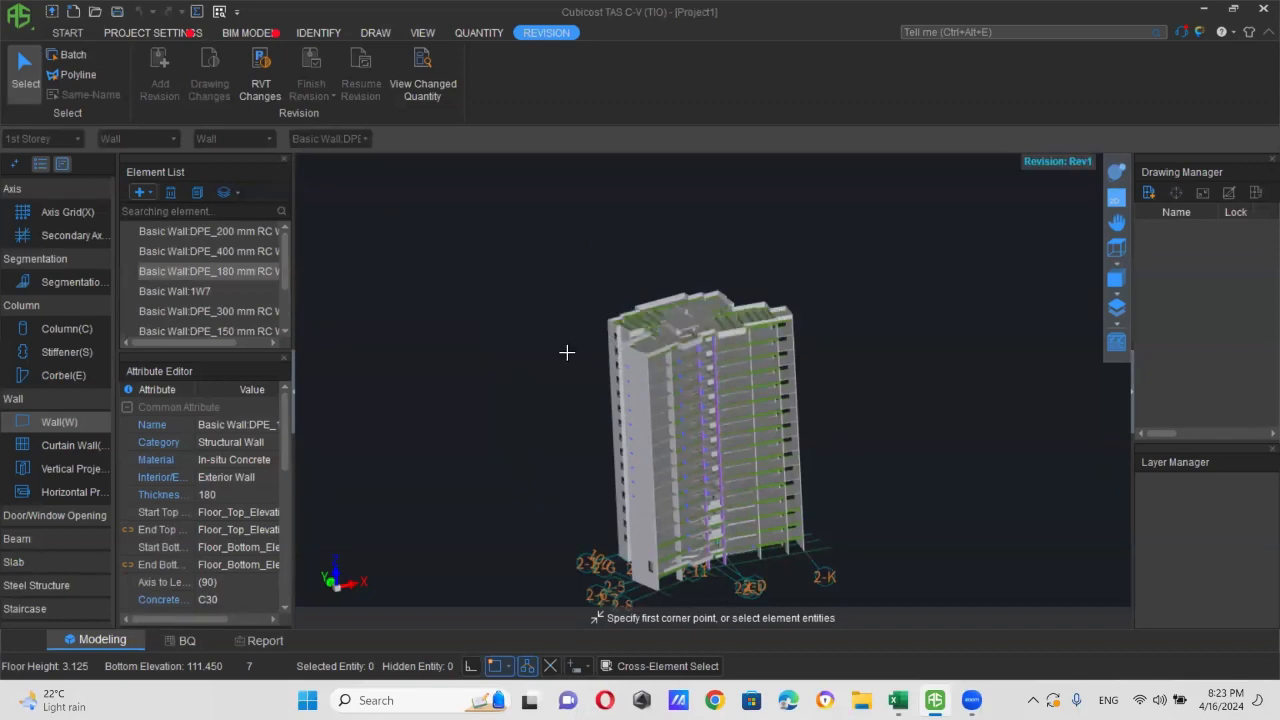
- Compare the project's RVT model with the revised file Sample Block (Rev1)-rvt20.rvt using RVT Changes
{"action": "scroll", "coordinate": [642, 432], "scroll_direction": "down", "scroll_amount": 2}
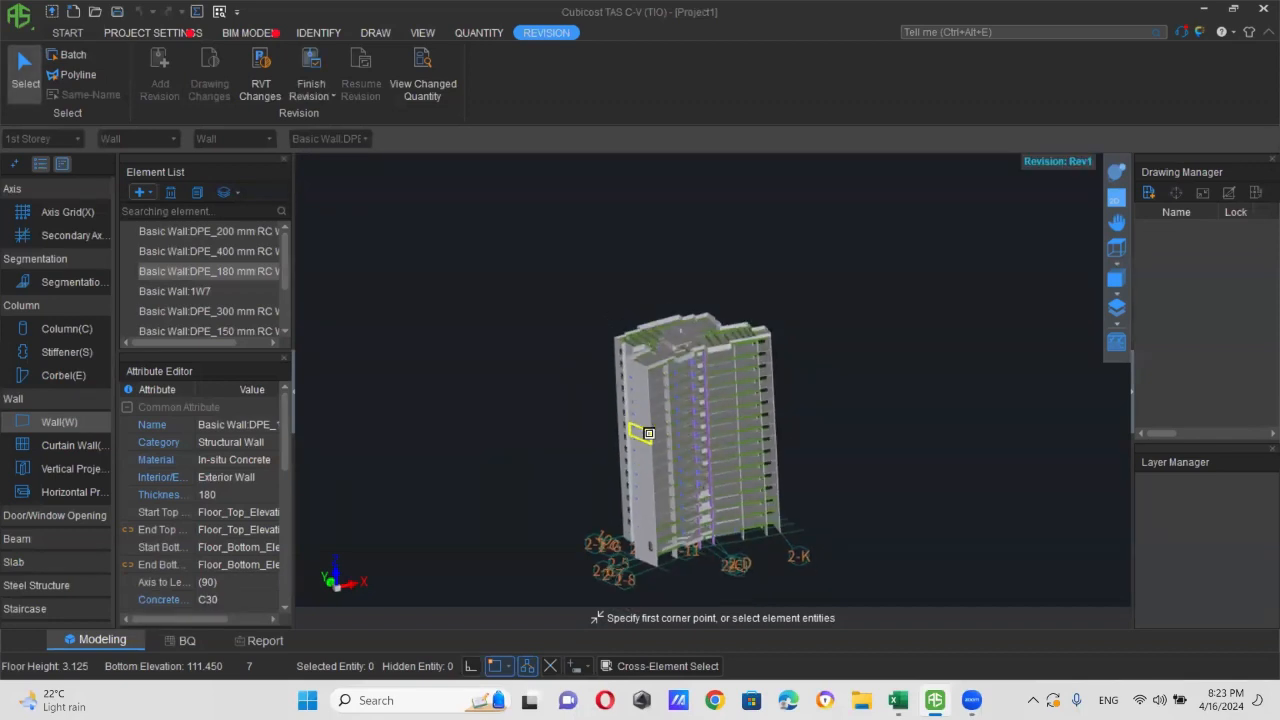
{"action": "scroll", "coordinate": [702, 490], "scroll_direction": "up", "scroll_amount": 2}
{"action": "scroll", "coordinate": [699, 441], "scroll_direction": "up", "scroll_amount": 1}
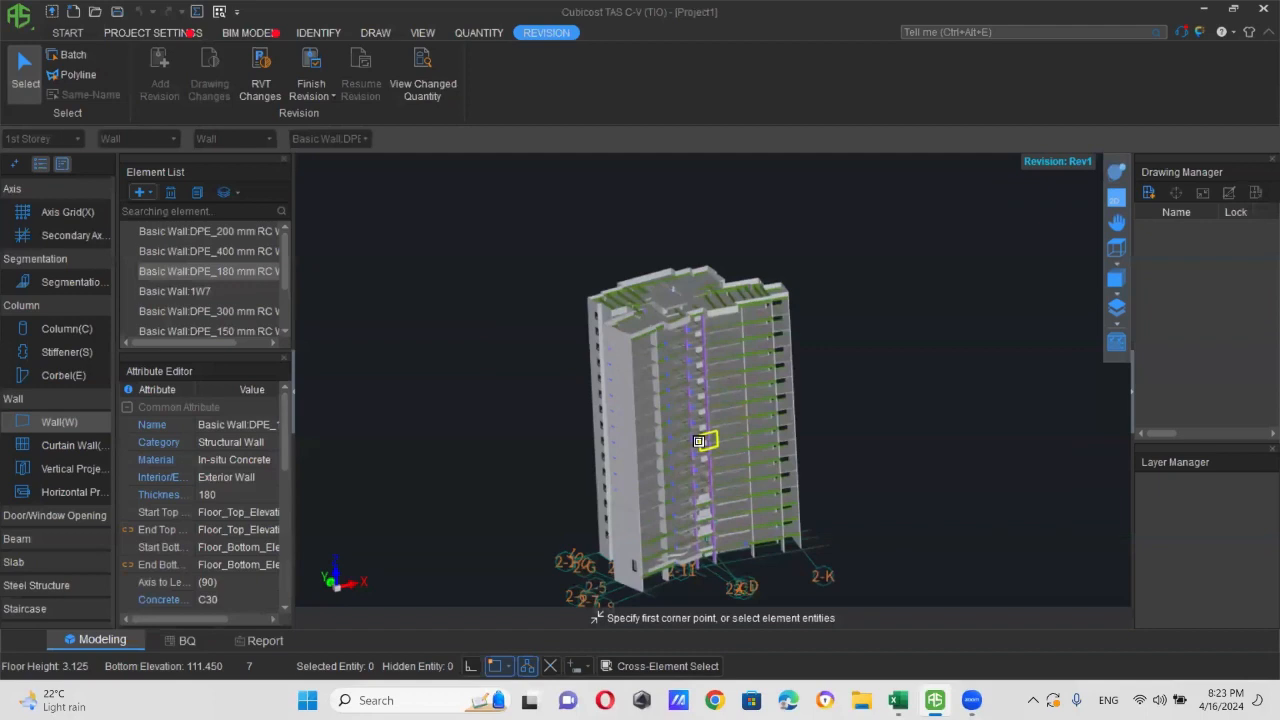
{"action": "left_click", "coordinate": [260, 80]}
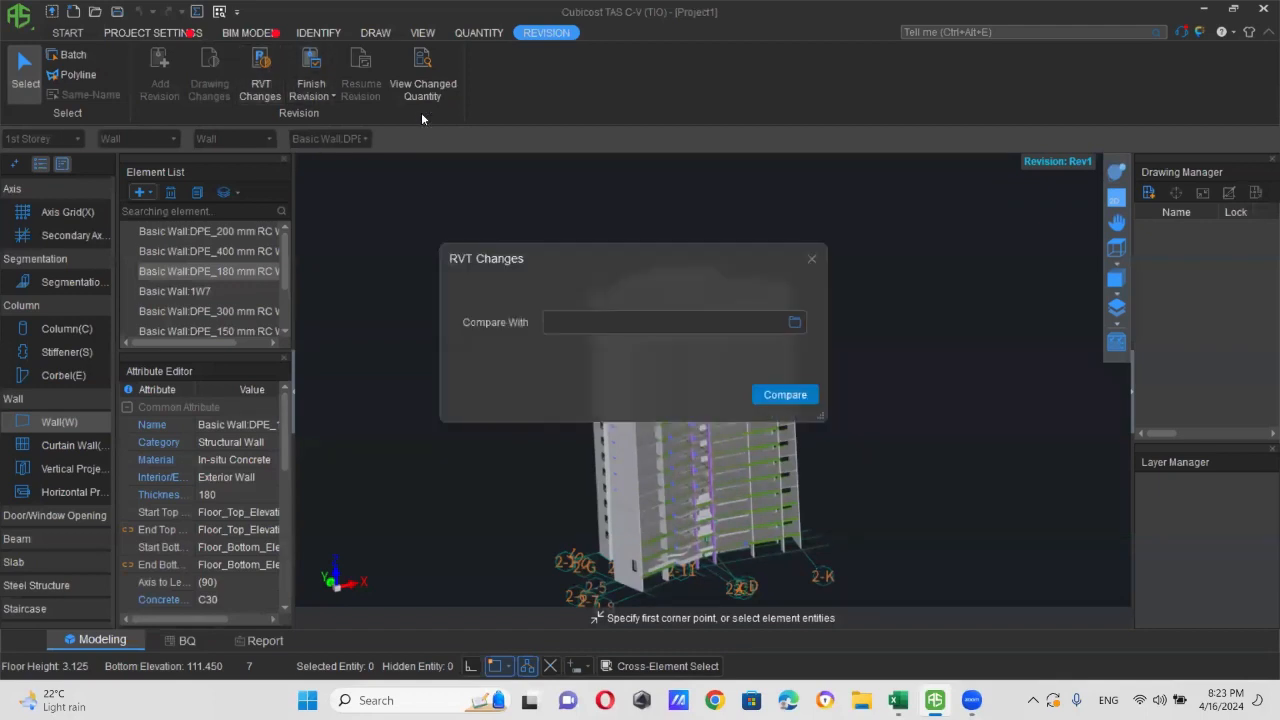
{"action": "left_click", "coordinate": [795, 323]}
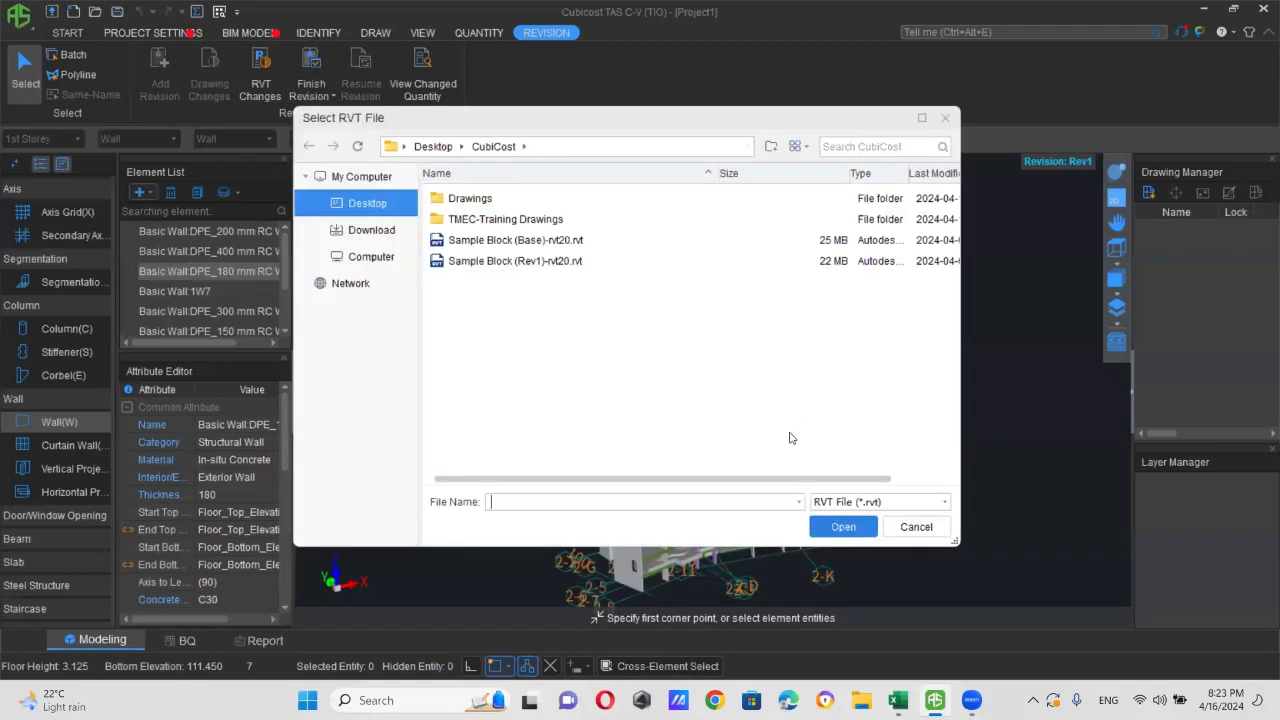
{"action": "left_click", "coordinate": [510, 261]}
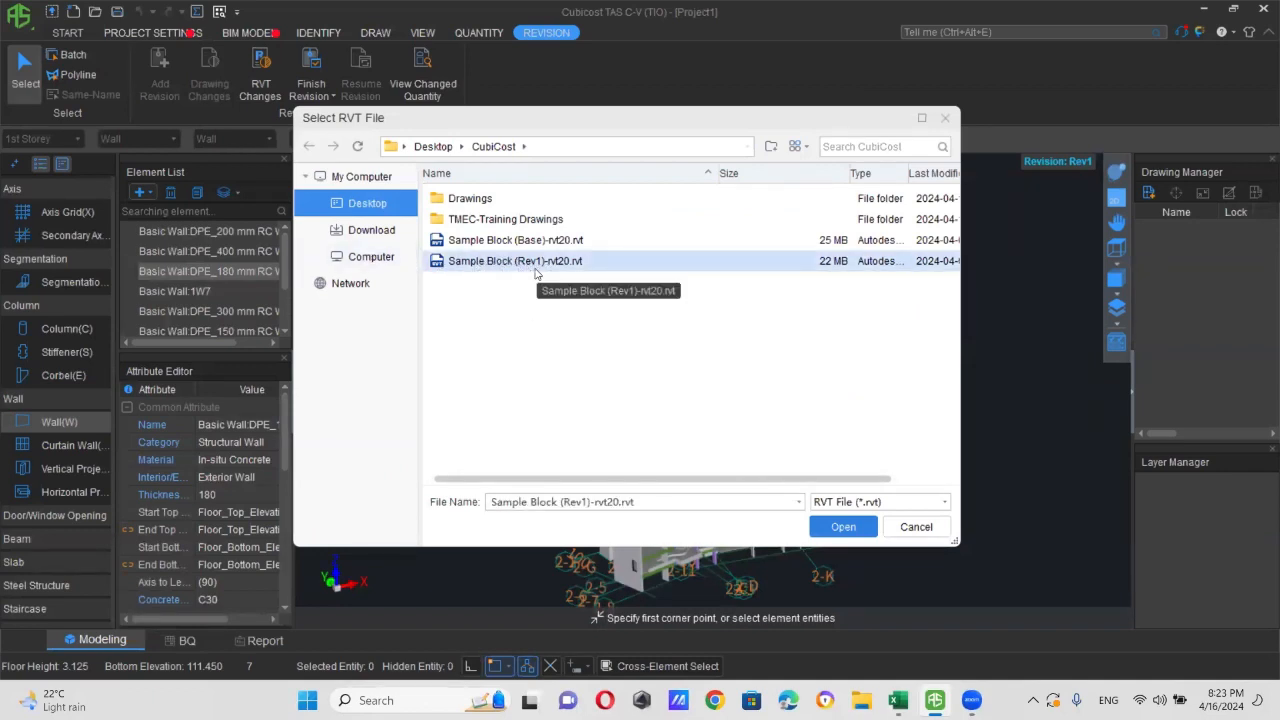
{"action": "left_click", "coordinate": [846, 530]}
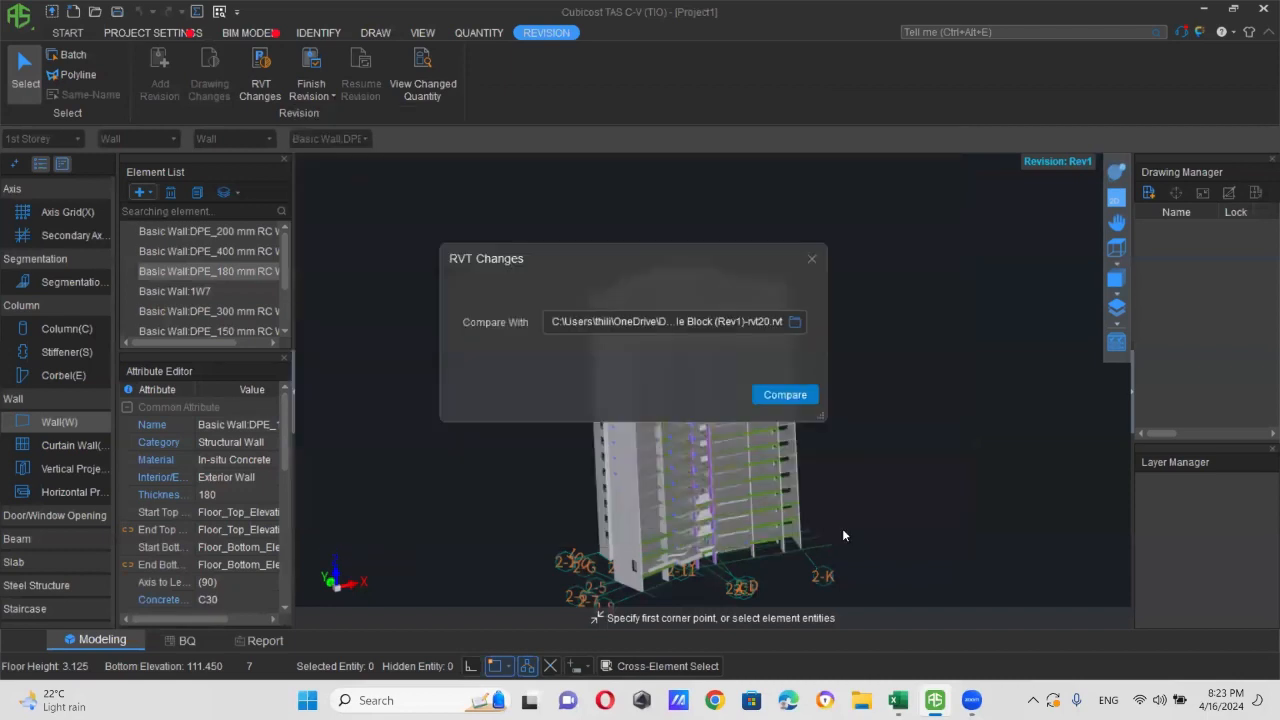
{"action": "left_click", "coordinate": [785, 395]}
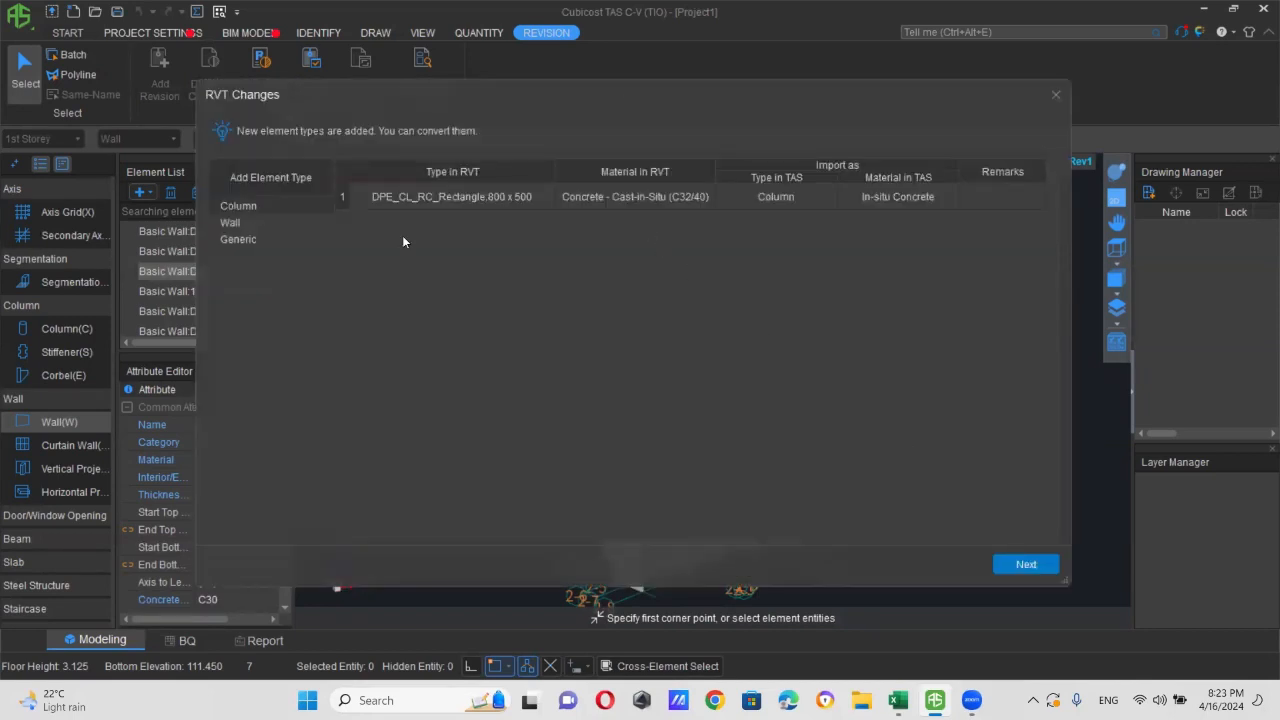
- Review the newly added Column, Wall and Generic element types and proceed to the list of RVT changes
{"action": "left_click", "coordinate": [238, 224]}
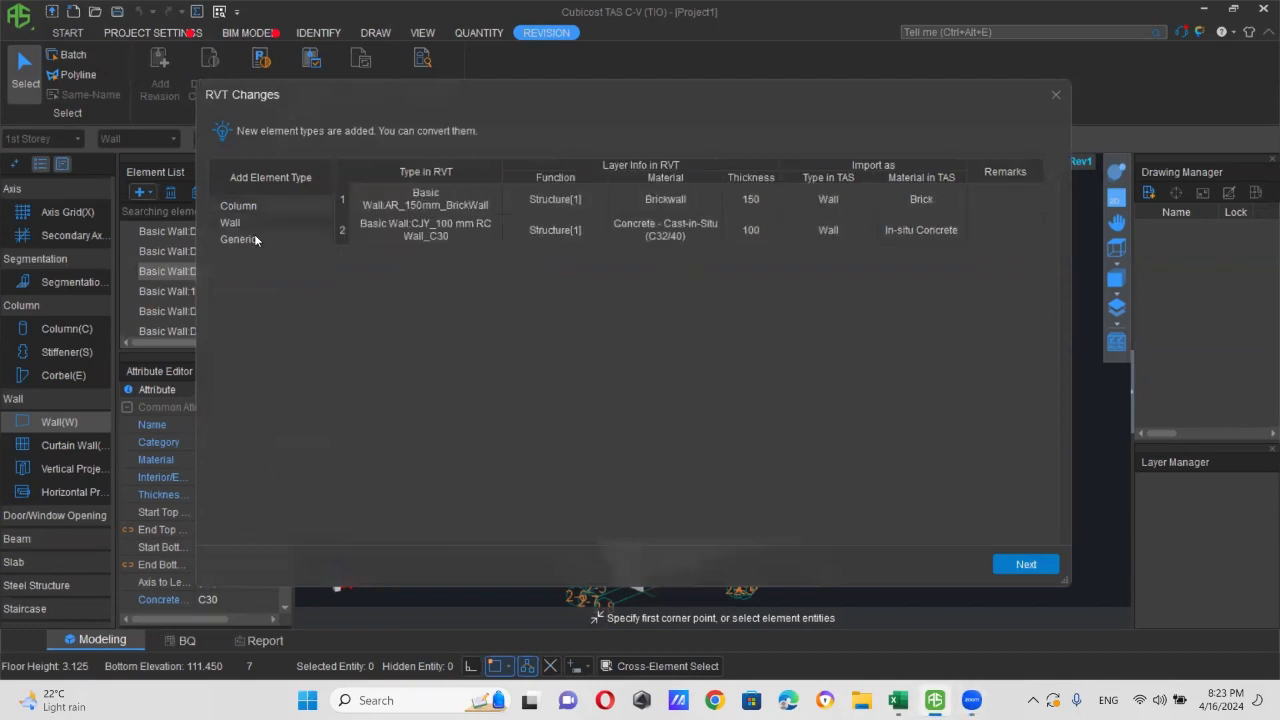
{"action": "left_click", "coordinate": [245, 238]}
{"action": "left_click", "coordinate": [290, 220]}
{"action": "left_click", "coordinate": [282, 203]}
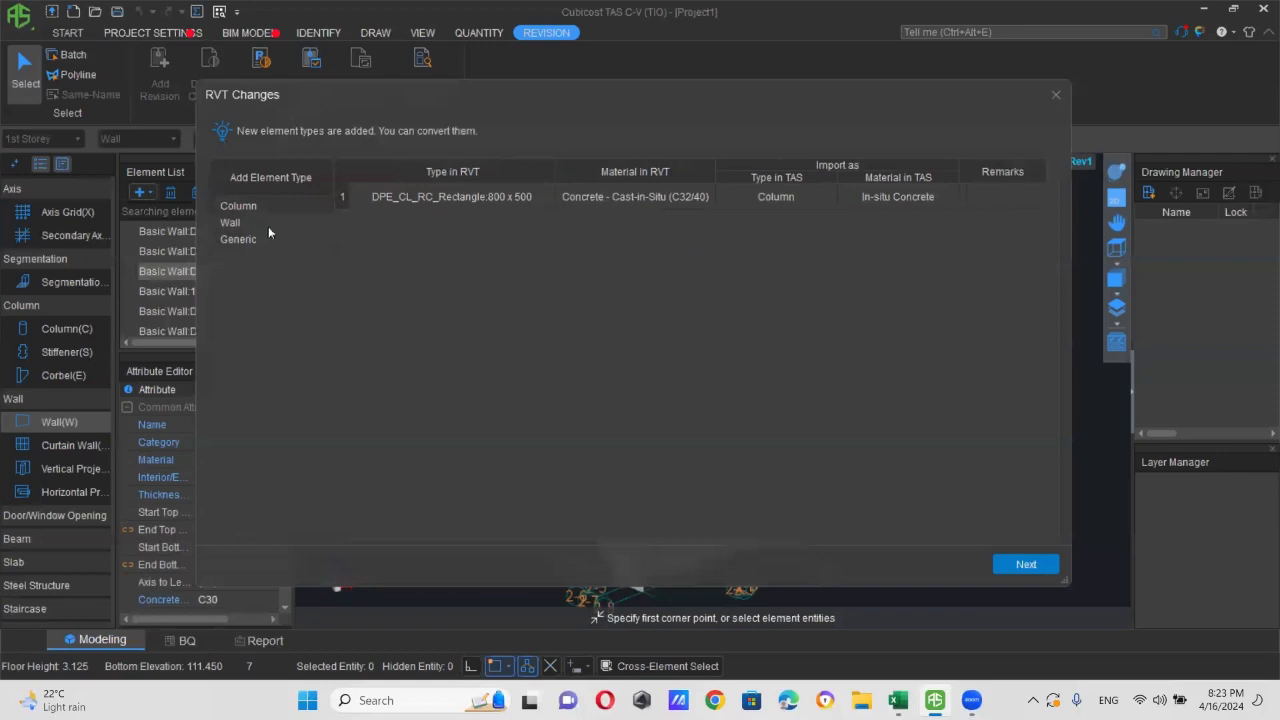
{"action": "left_click", "coordinate": [256, 223]}
{"action": "left_click", "coordinate": [276, 246]}
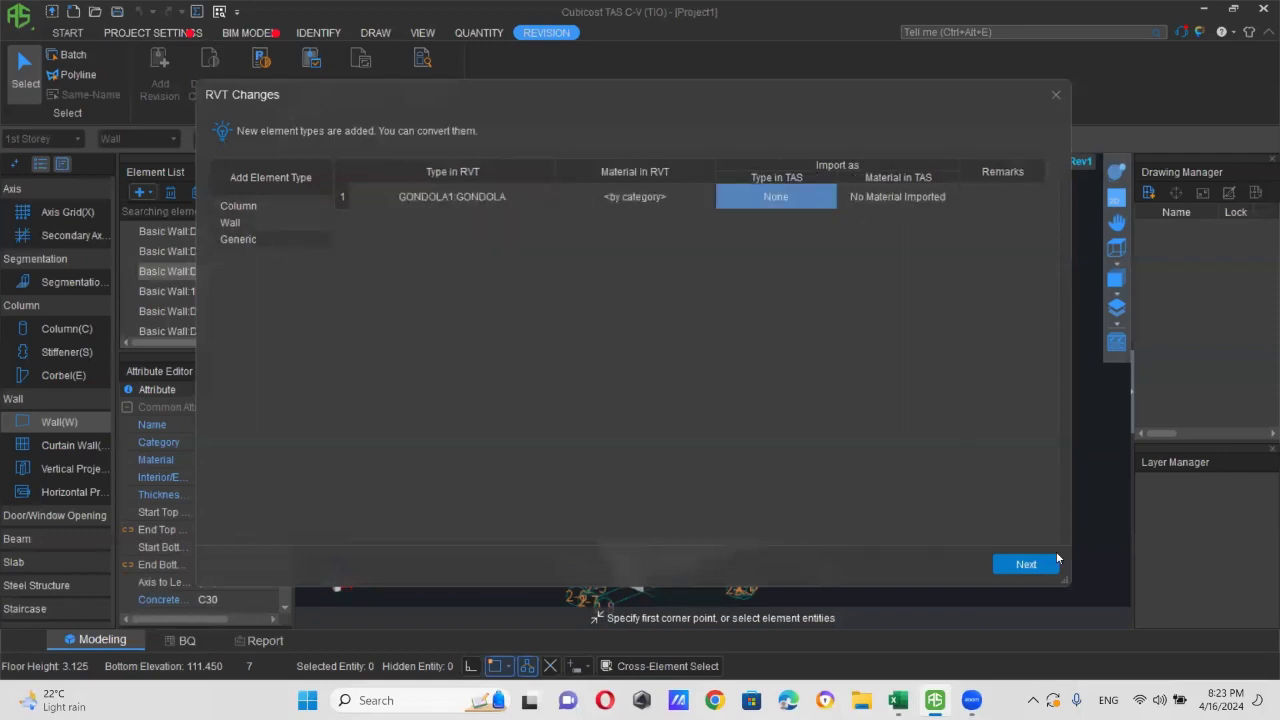
{"action": "left_click", "coordinate": [1026, 565]}
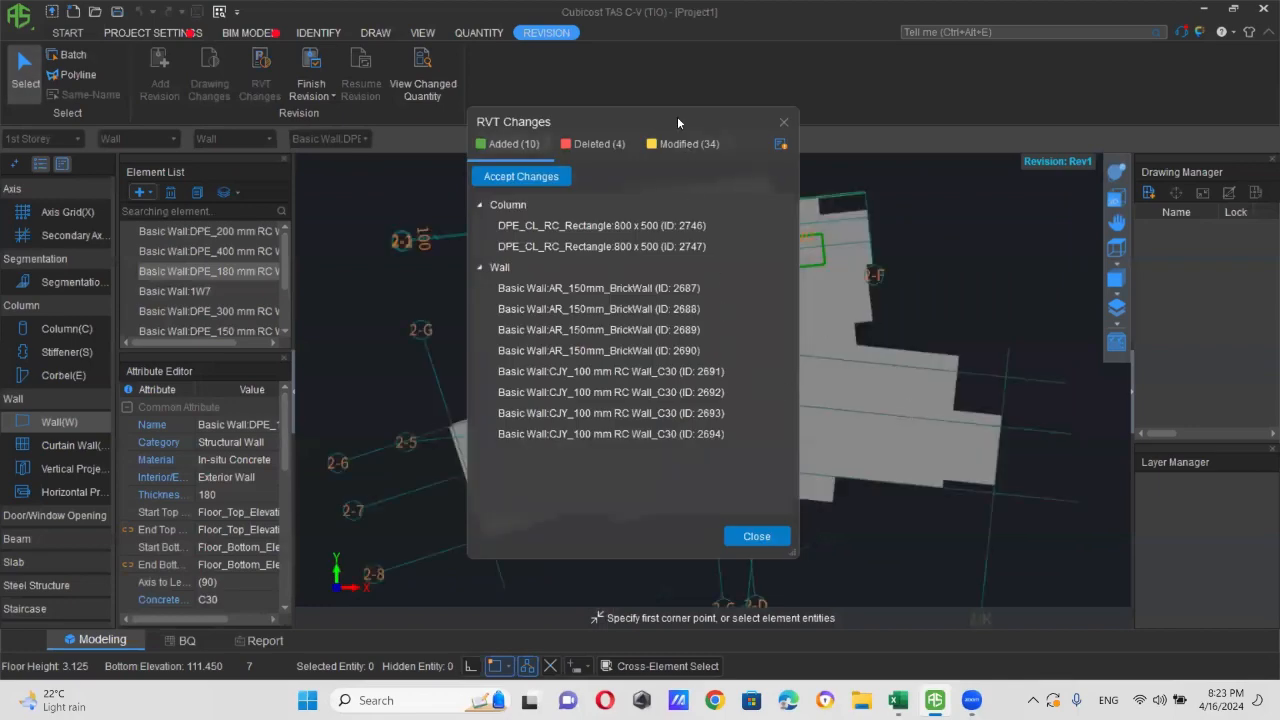
- Move the RVT Changes window aside and inspect the colour-coded changes on the building's roof in 3D
{"action": "left_click_drag", "start_coordinate": [660, 121], "coordinate": [439, 198]}
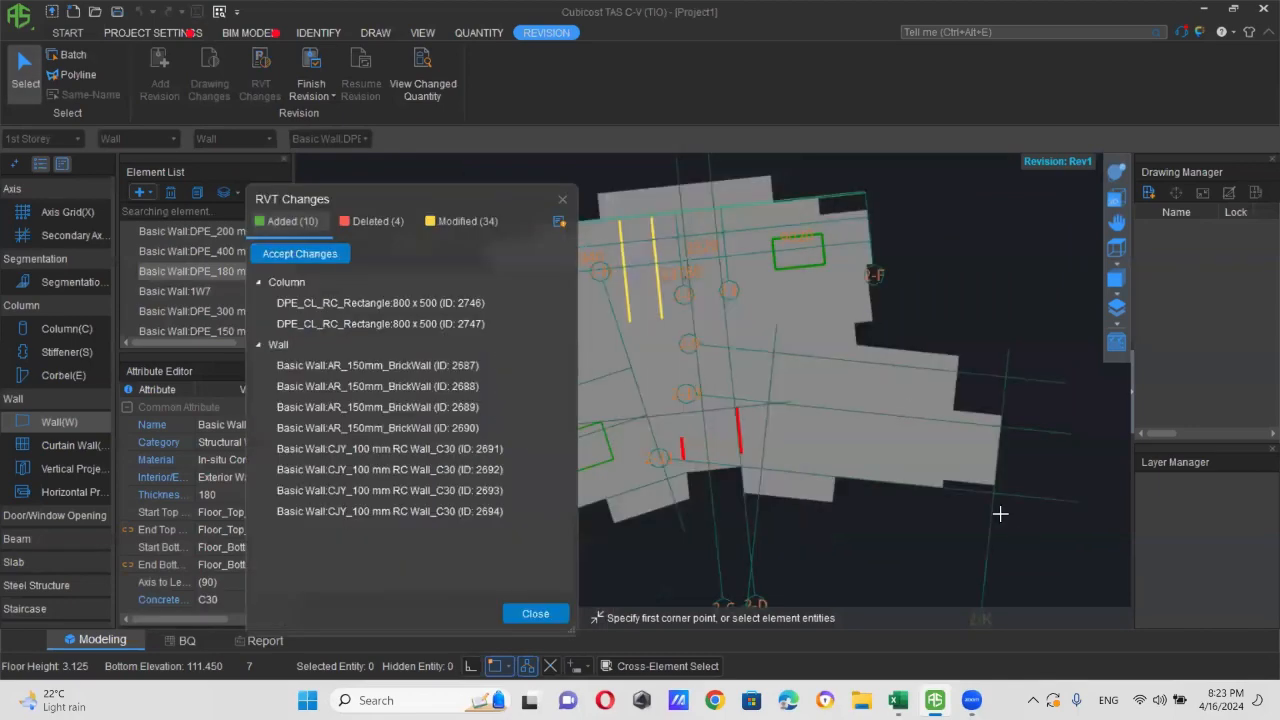
{"action": "scroll", "coordinate": [996, 510], "scroll_direction": "down", "scroll_amount": 3}
{"action": "left_click", "coordinate": [1117, 172]}
{"action": "left_click_drag", "start_coordinate": [835, 581], "coordinate": [791, 418]}
{"action": "scroll", "coordinate": [791, 418], "scroll_direction": "up", "scroll_amount": 3}
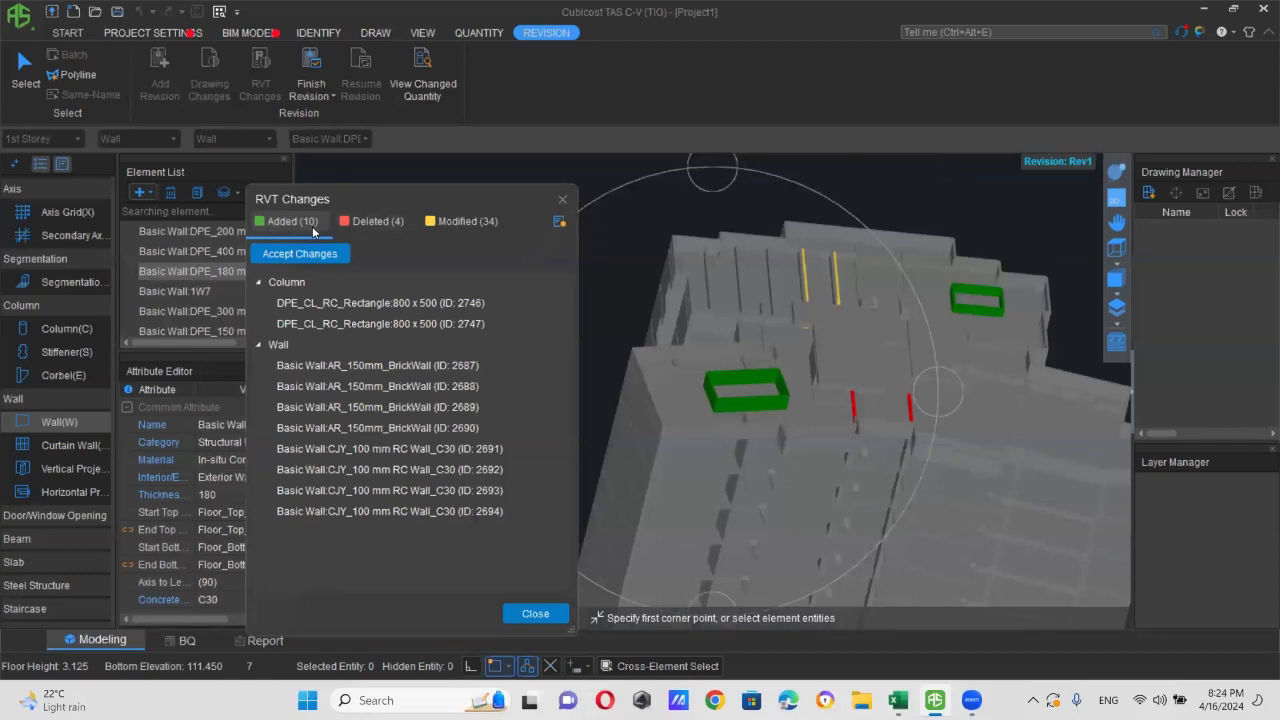
- List the deleted elements, locate them on the roof and lower storeys of the 3D model, and list the modified elements
{"action": "left_click", "coordinate": [366, 220]}
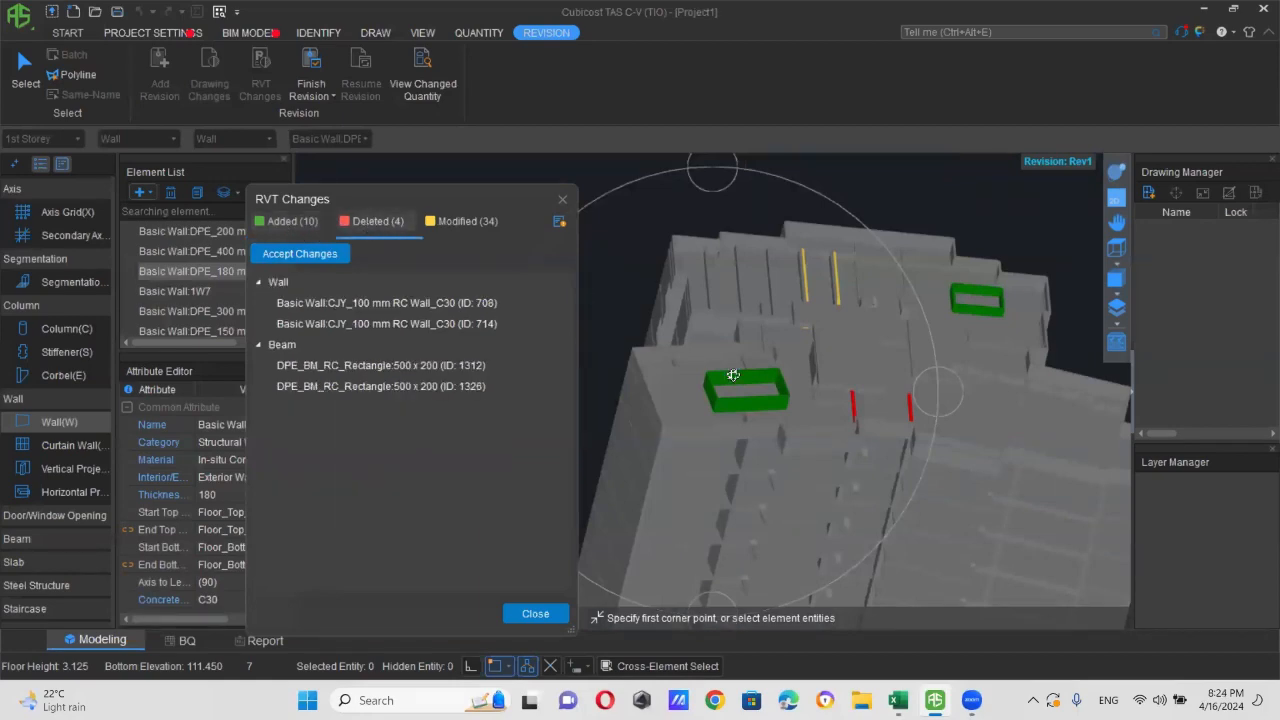
{"action": "left_click_drag", "start_coordinate": [858, 456], "coordinate": [860, 378]}
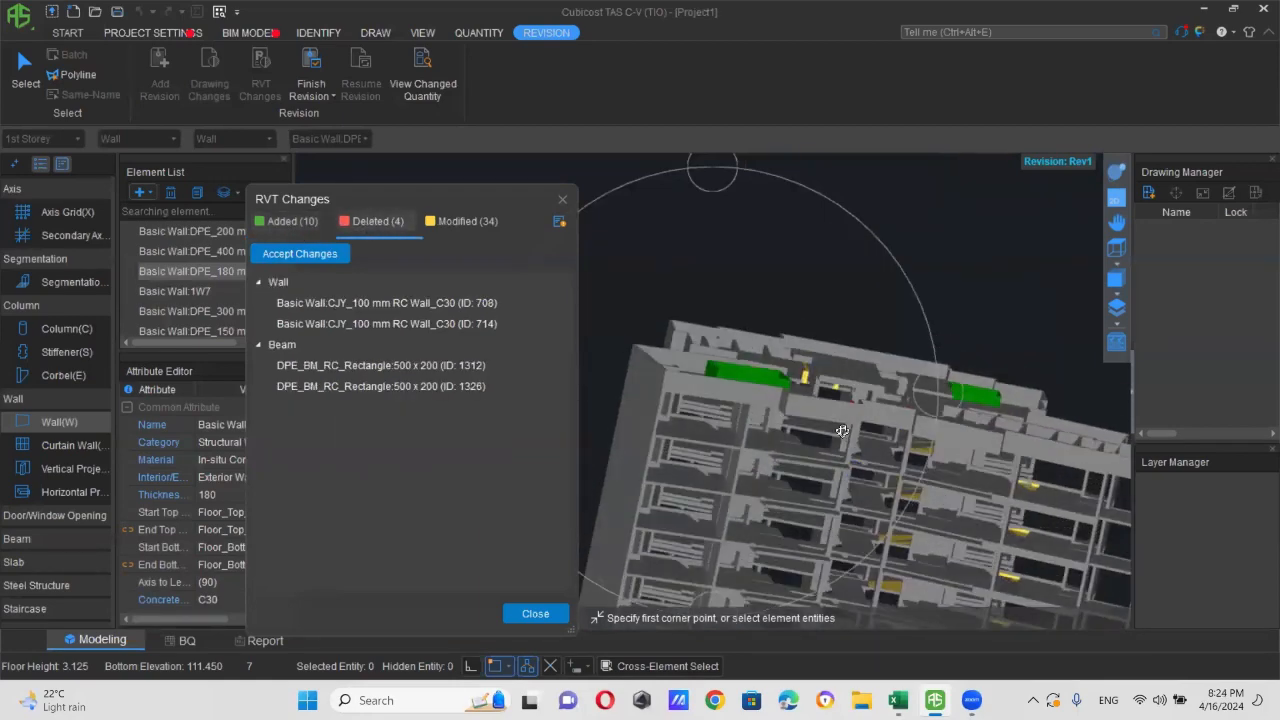
{"action": "scroll", "coordinate": [855, 468], "scroll_direction": "down", "scroll_amount": 4}
{"action": "middle_click_drag", "start_coordinate": [838, 515], "coordinate": [805, 343]}
{"action": "scroll", "coordinate": [705, 438], "scroll_direction": "up", "scroll_amount": 6}
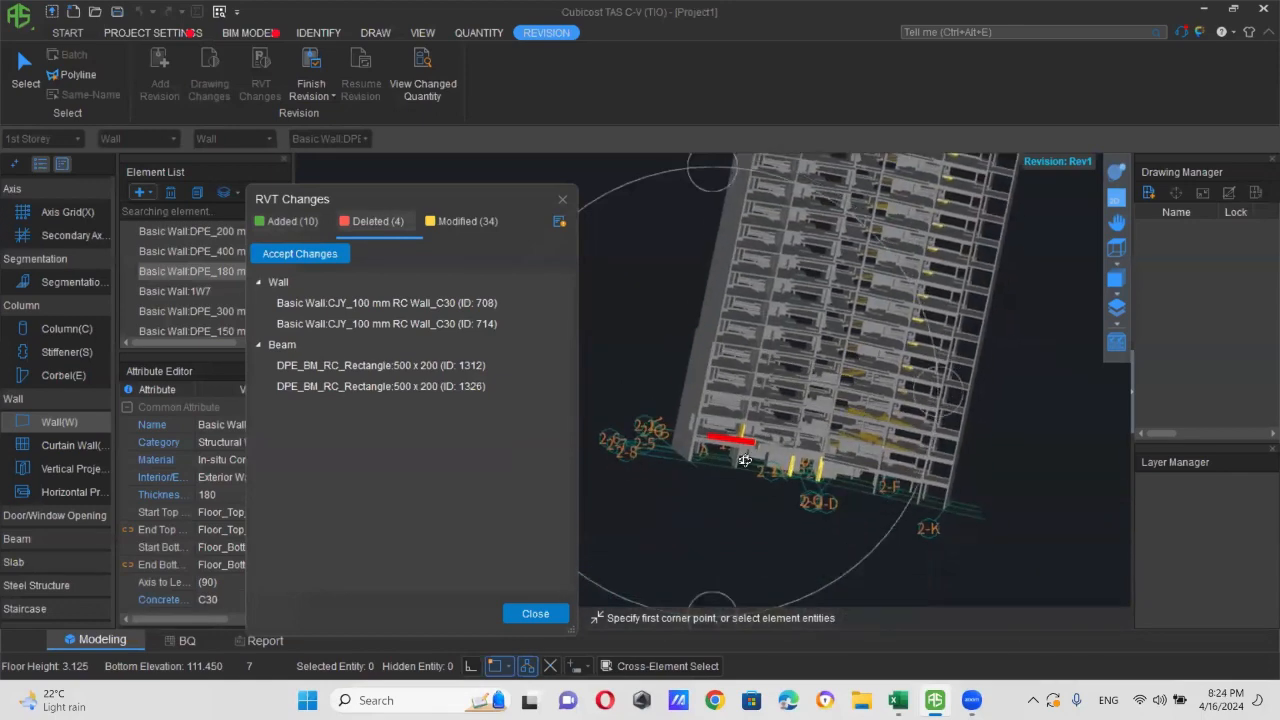
{"action": "scroll", "coordinate": [705, 438], "scroll_direction": "up", "scroll_amount": 1}
{"action": "scroll", "coordinate": [777, 489], "scroll_direction": "down", "scroll_amount": 8}
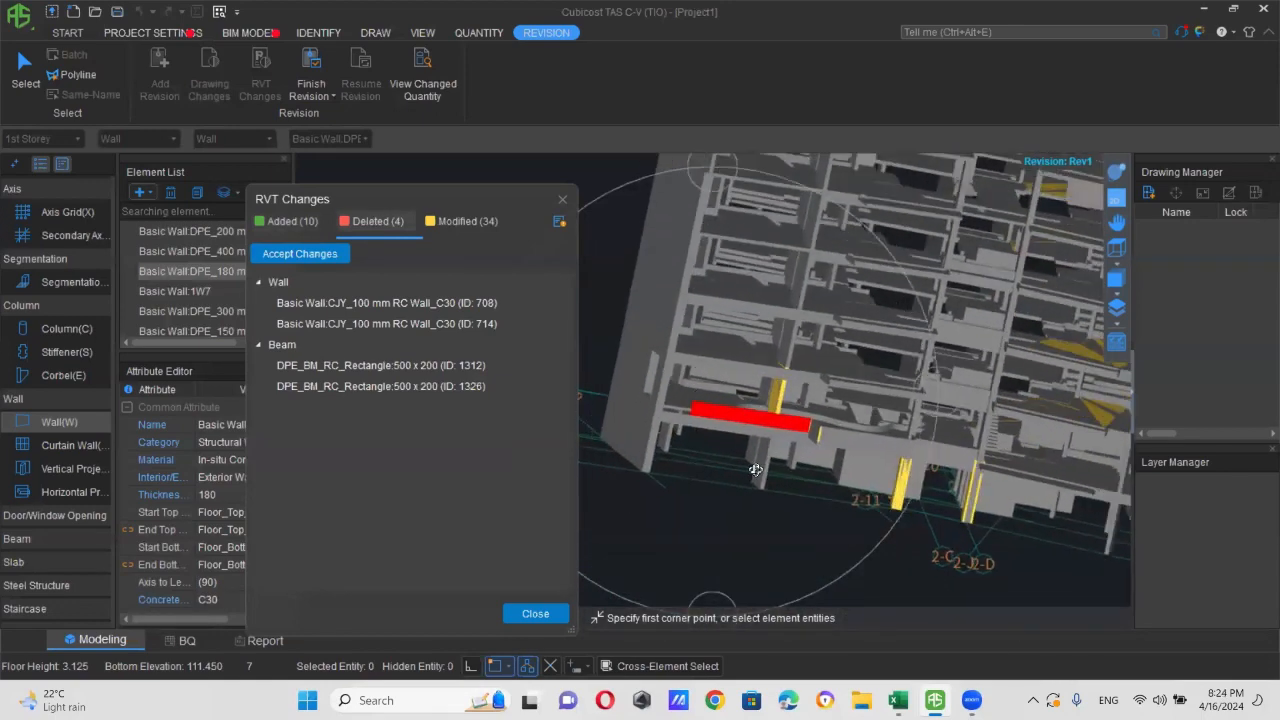
{"action": "left_click", "coordinate": [455, 221]}
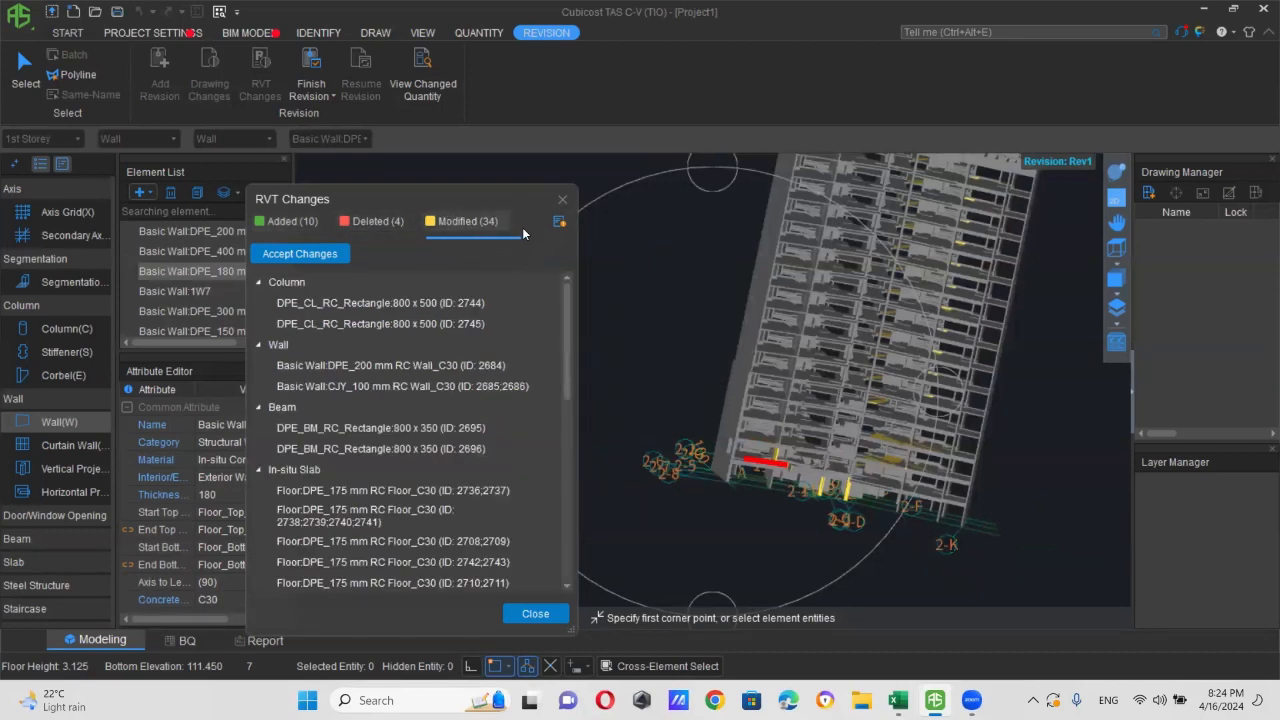
- Export the RVT changes report to Excel and widen the RVT ID column on the Added in RVT sheet to read the IDs
{"action": "left_click", "coordinate": [558, 227]}
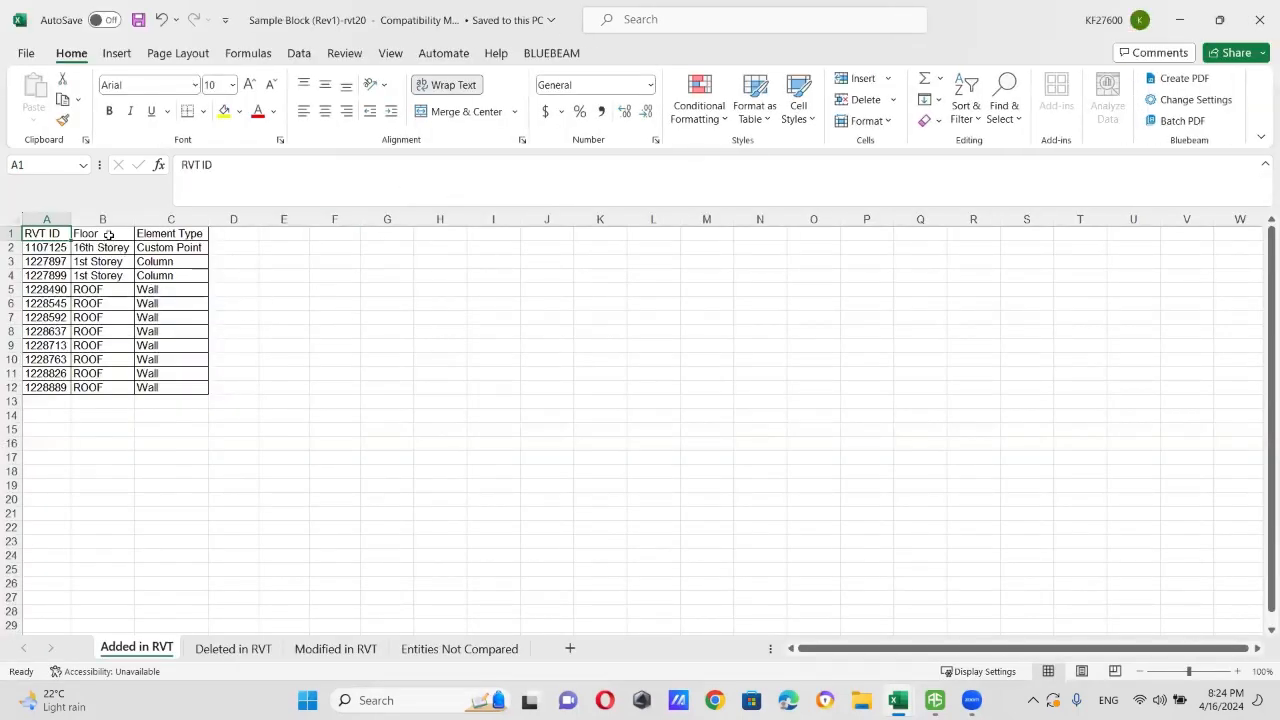
{"action": "left_click_drag", "start_coordinate": [74, 219], "coordinate": [102, 219]}
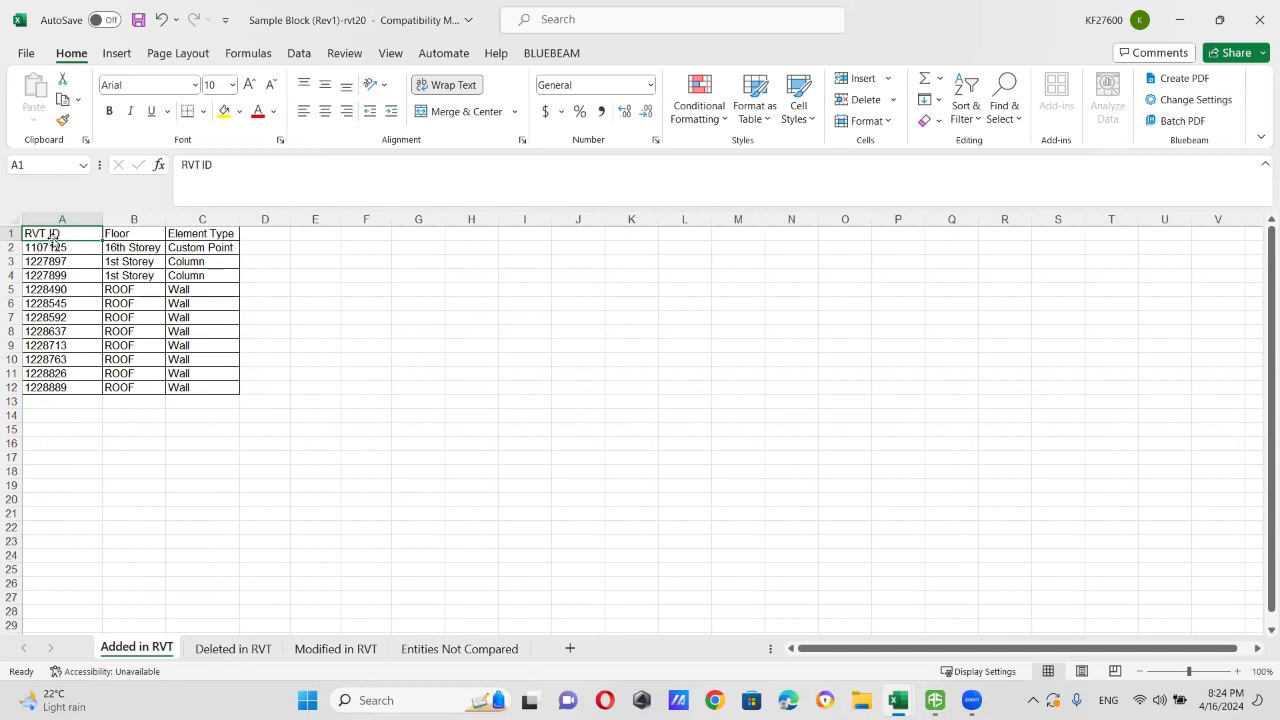
{"action": "left_click_drag", "start_coordinate": [64, 247], "coordinate": [70, 388]}
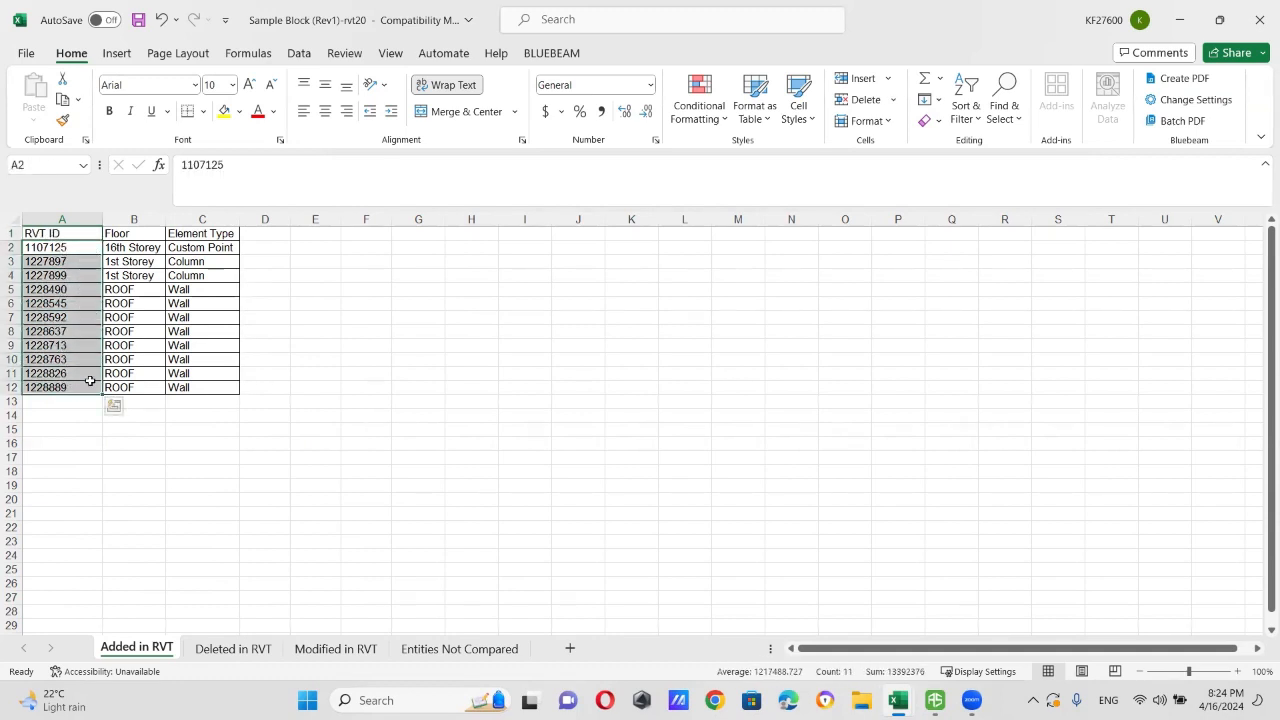
- Review the Deleted in RVT, Modified in RVT and Entities Not Compared sheets of the exported report
{"action": "left_click", "coordinate": [235, 650]}
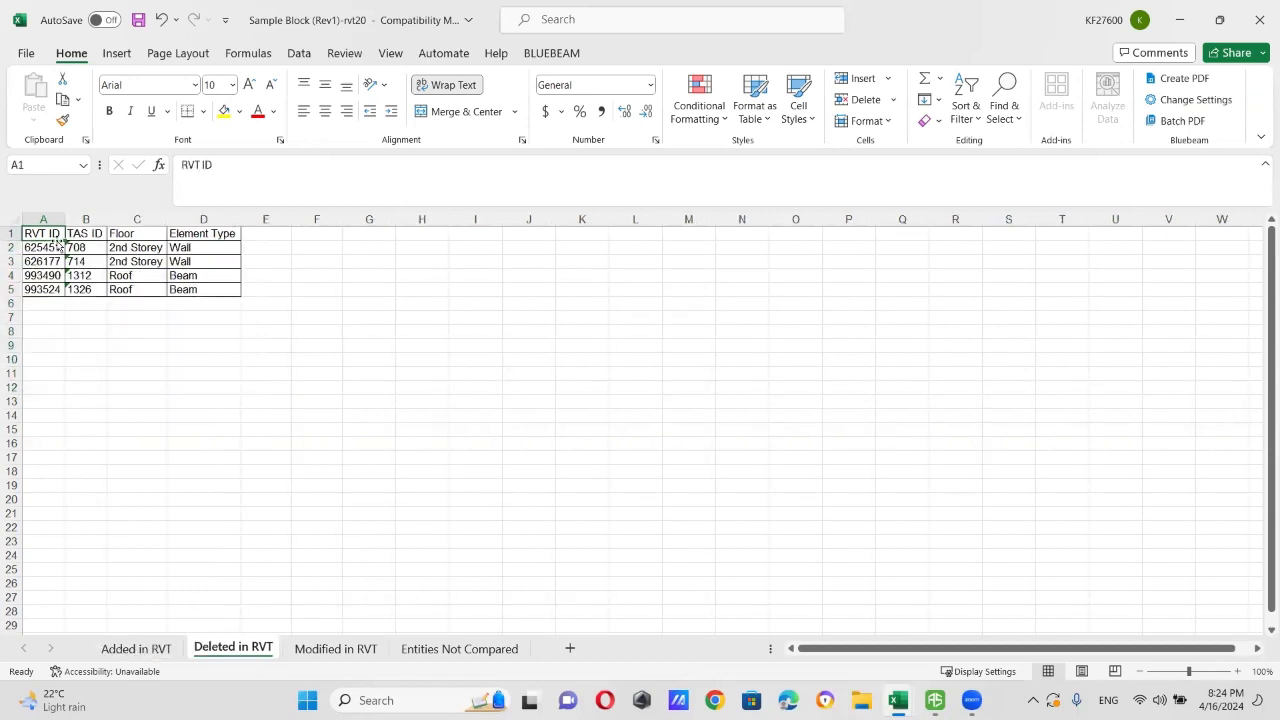
{"action": "left_click", "coordinate": [336, 648]}
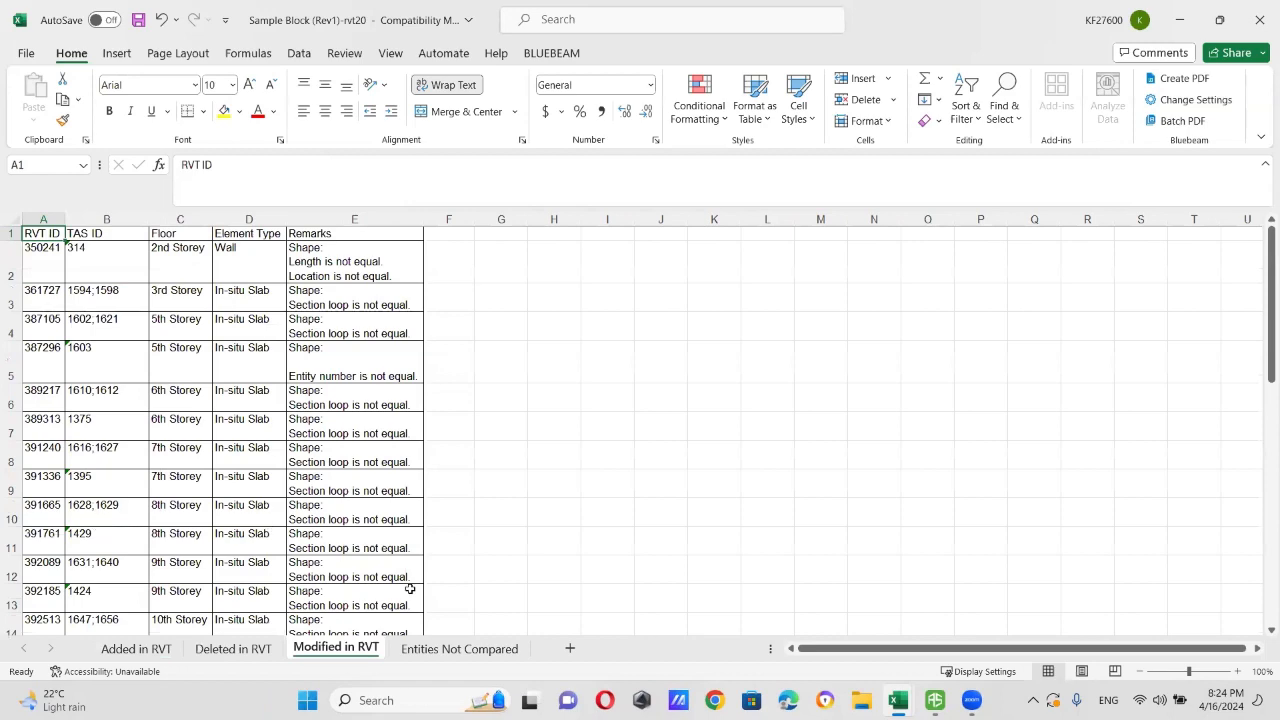
{"action": "left_click", "coordinate": [460, 649]}
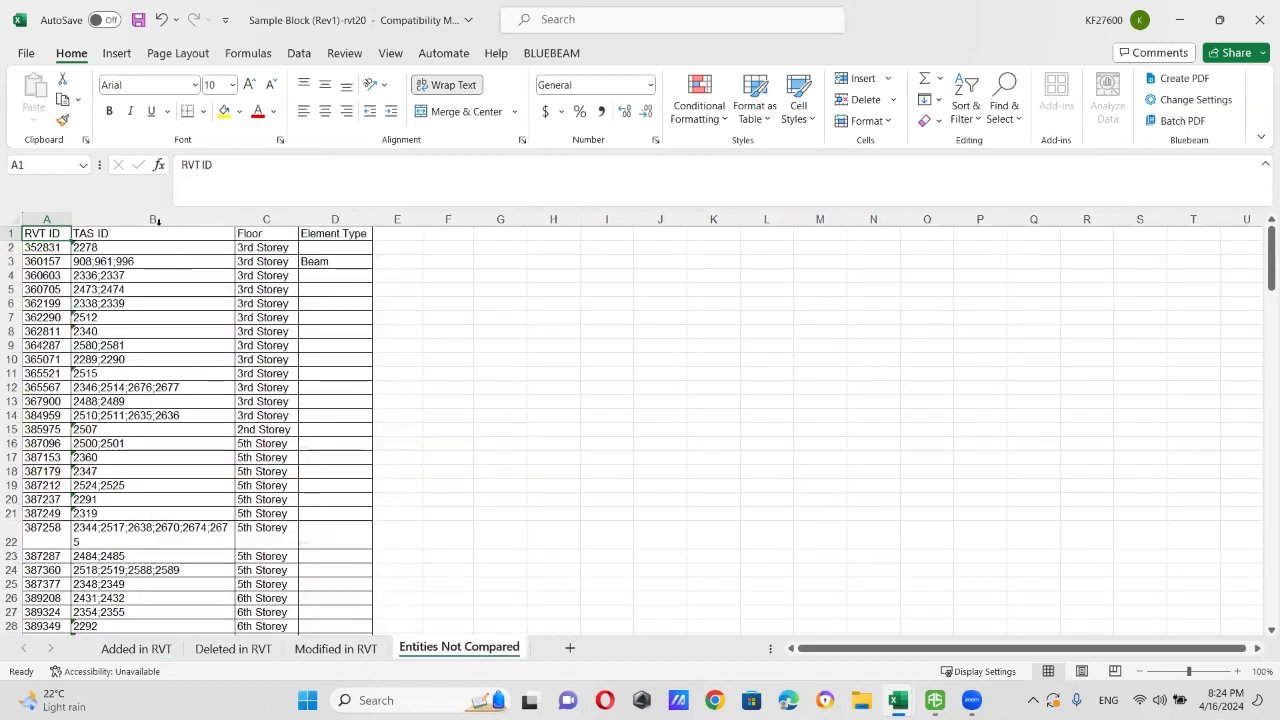
{"action": "scroll", "coordinate": [146, 477], "scroll_direction": "down", "scroll_amount": 9}
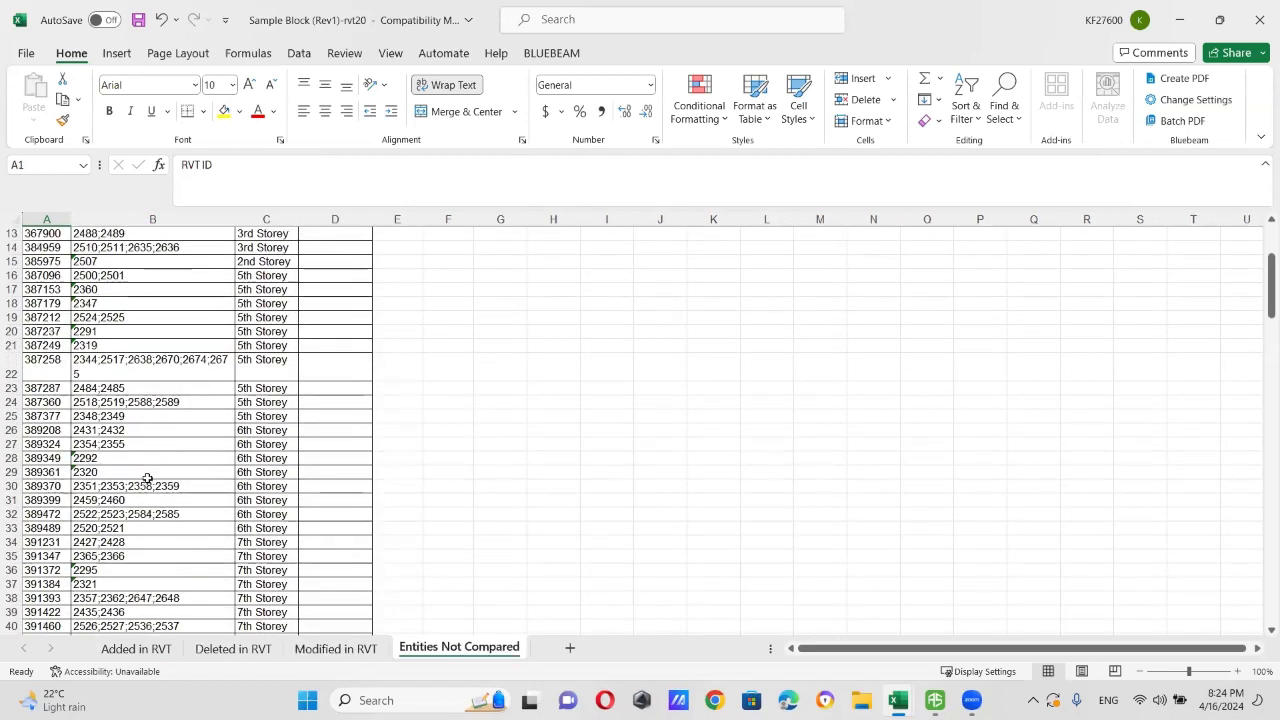
{"action": "scroll", "coordinate": [146, 477], "scroll_direction": "down", "scroll_amount": 16}
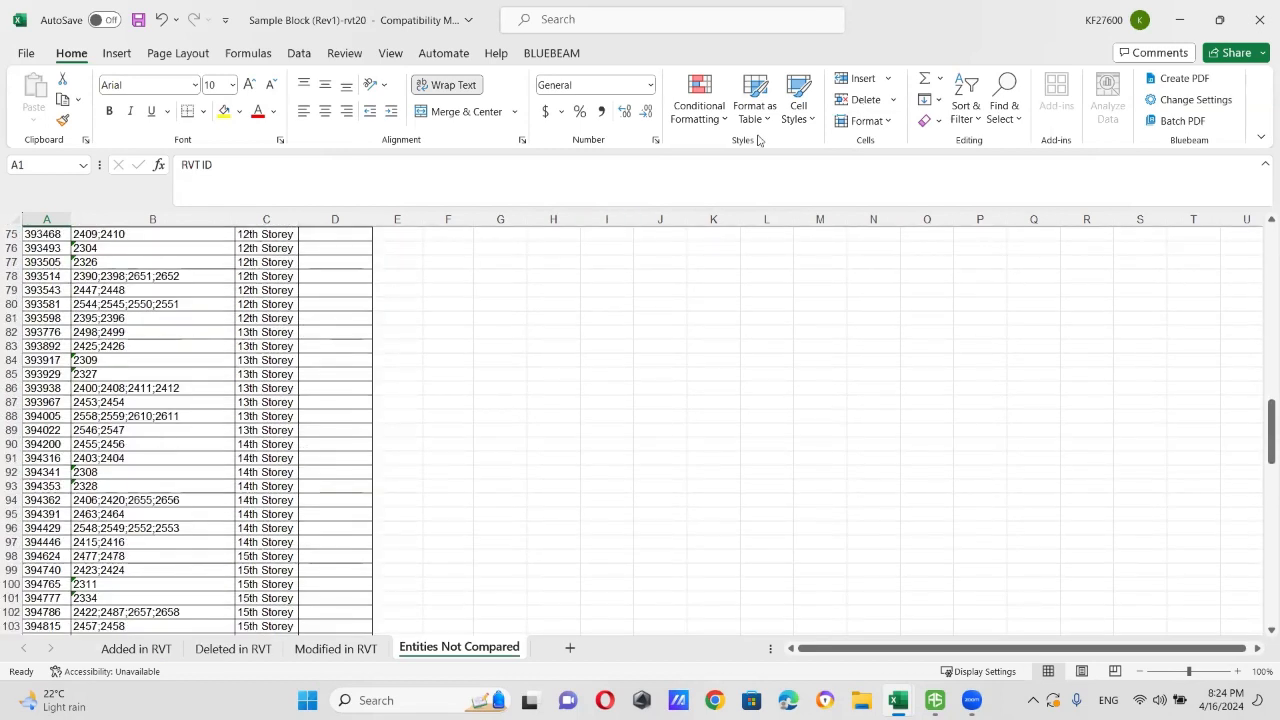
- Close the Excel report without saving its changes and return to the RVT Changes window in Cubicost TAS
{"action": "left_click", "coordinate": [1258, 20]}
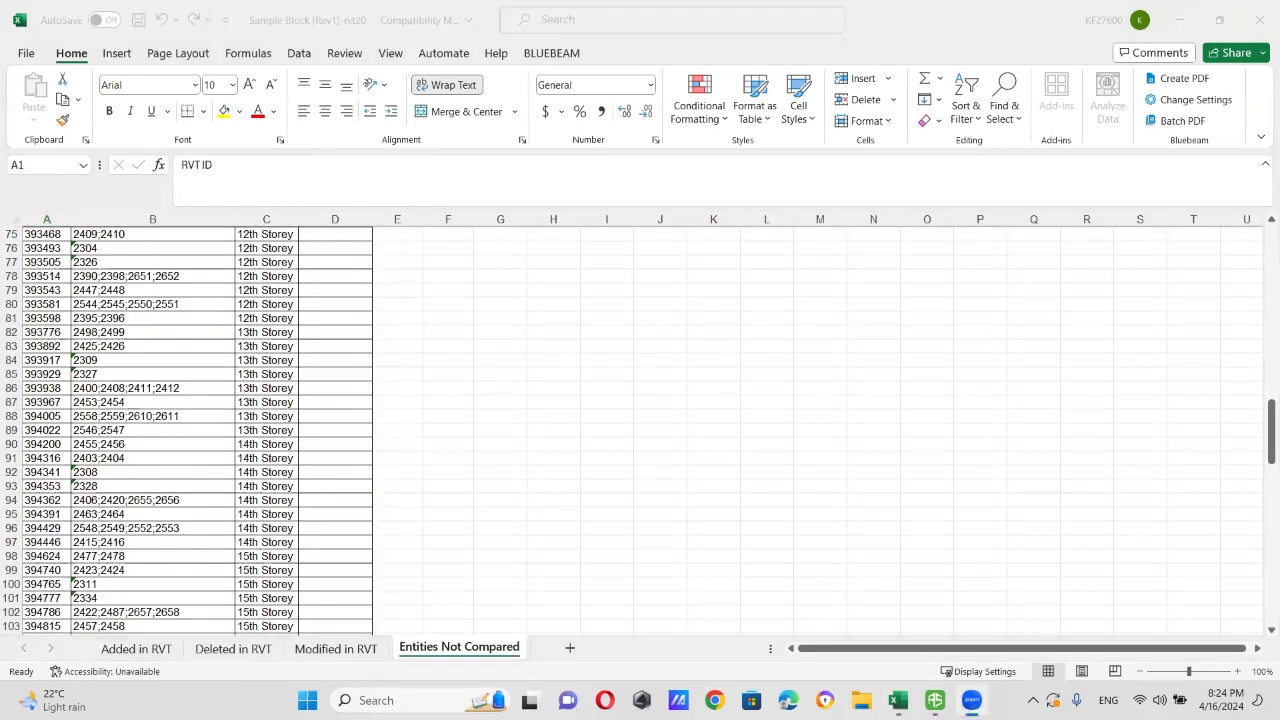
{"action": "left_click", "coordinate": [1260, 18]}
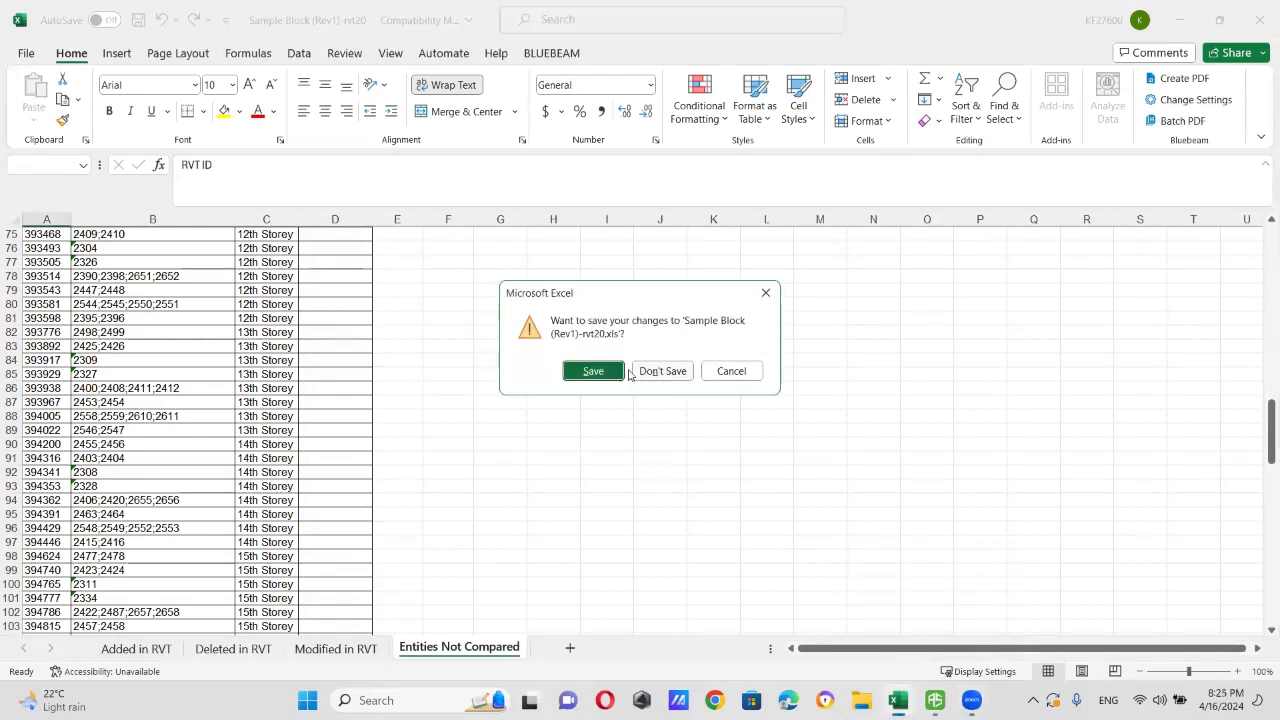
{"action": "left_click", "coordinate": [662, 372]}
{"action": "left_click", "coordinate": [933, 700]}
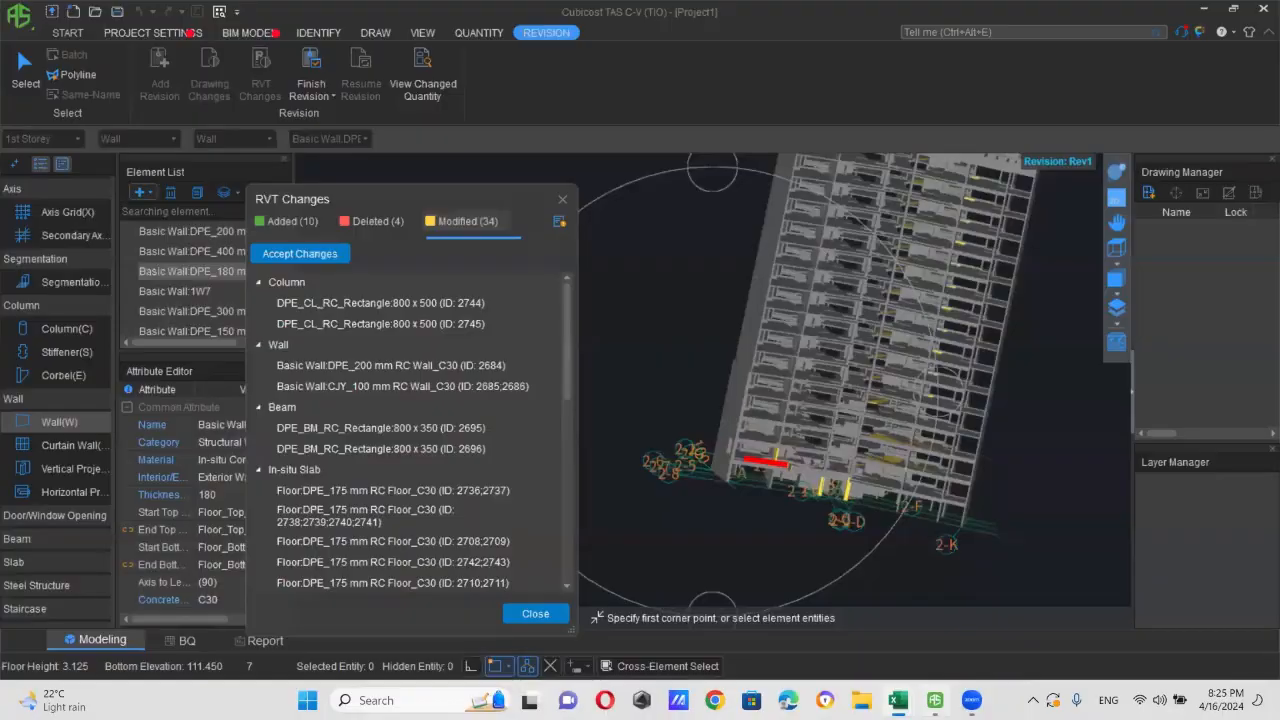
{"action": "left_click", "coordinate": [677, 375]}
- Accept all added changes: both 800 x 500 columns, the four 150 mm brick walls and the four 100 mm RC walls
{"action": "left_click", "coordinate": [294, 228]}
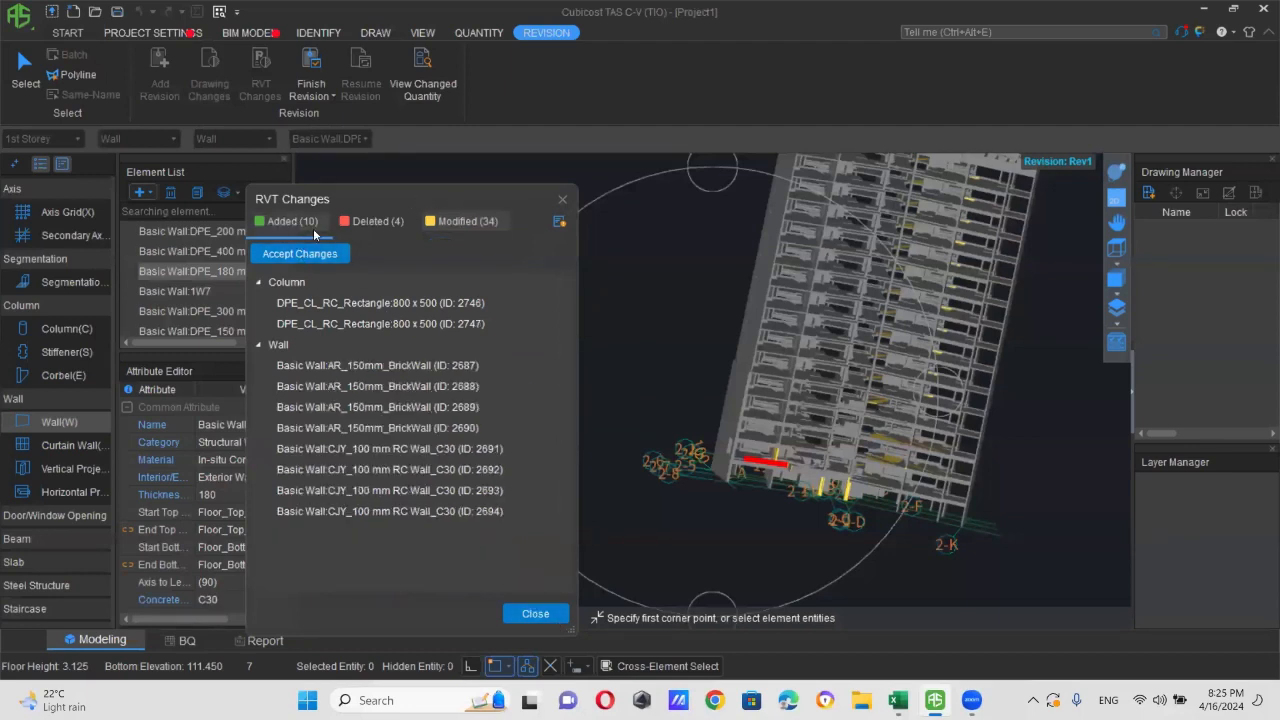
{"action": "left_click", "coordinate": [325, 304]}
{"action": "left_click", "coordinate": [329, 322], "text": "ctrl"}
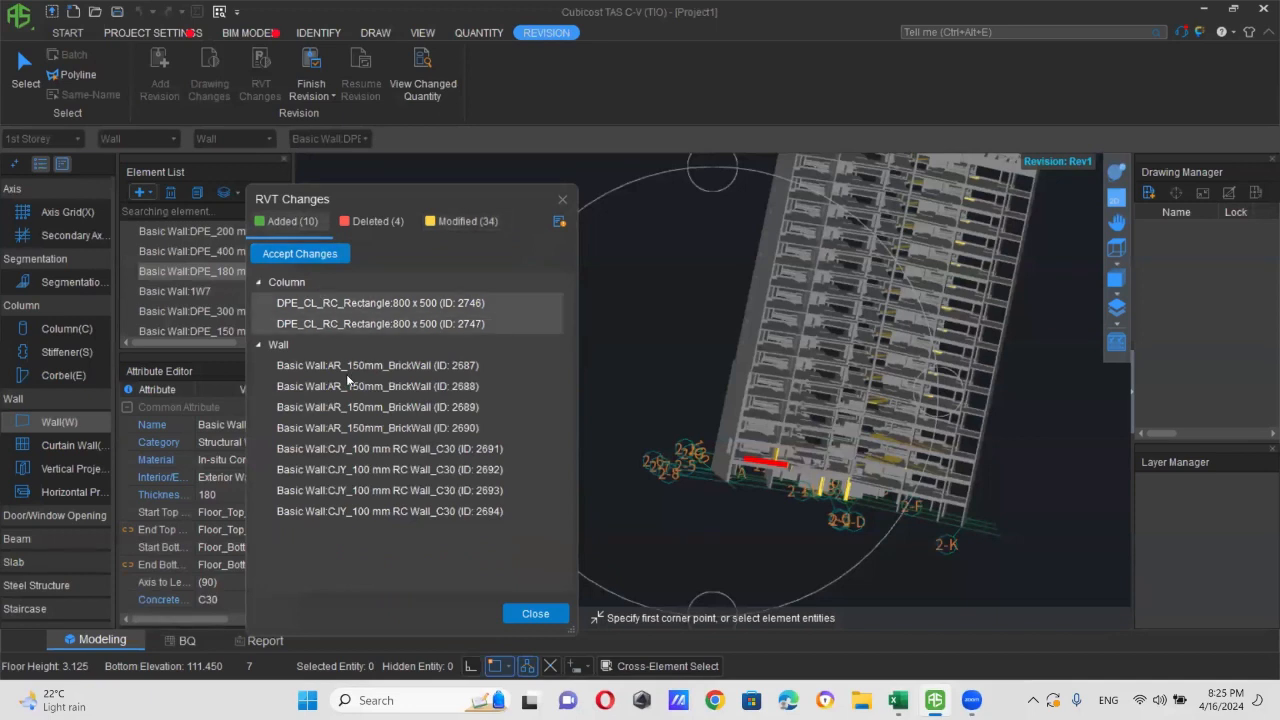
{"action": "left_click", "coordinate": [352, 367], "text": "ctrl"}
{"action": "left_click", "coordinate": [353, 387], "text": "ctrl"}
{"action": "left_click", "coordinate": [352, 407], "text": "ctrl"}
{"action": "left_click", "coordinate": [349, 427], "text": "ctrl"}
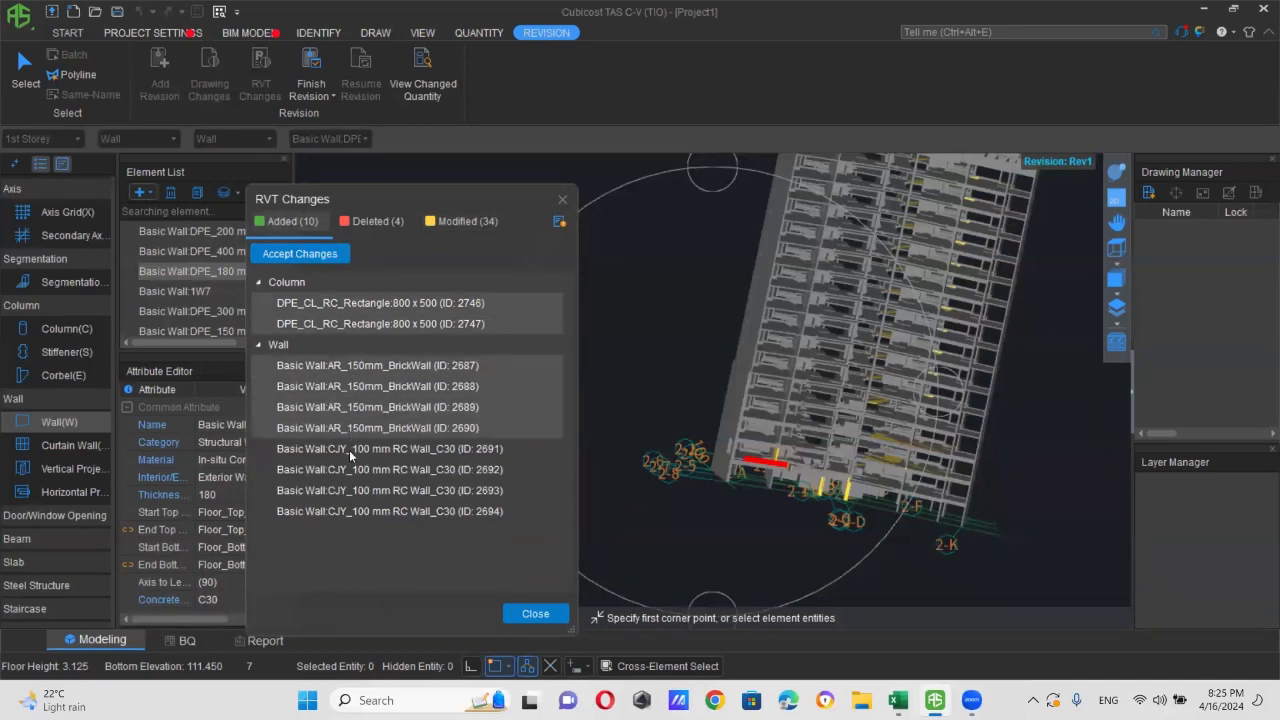
{"action": "left_click", "coordinate": [349, 448], "text": "ctrl"}
{"action": "left_click", "coordinate": [349, 469], "text": "ctrl"}
{"action": "left_click", "coordinate": [355, 490], "text": "ctrl"}
{"action": "left_click", "coordinate": [360, 510], "text": "ctrl"}
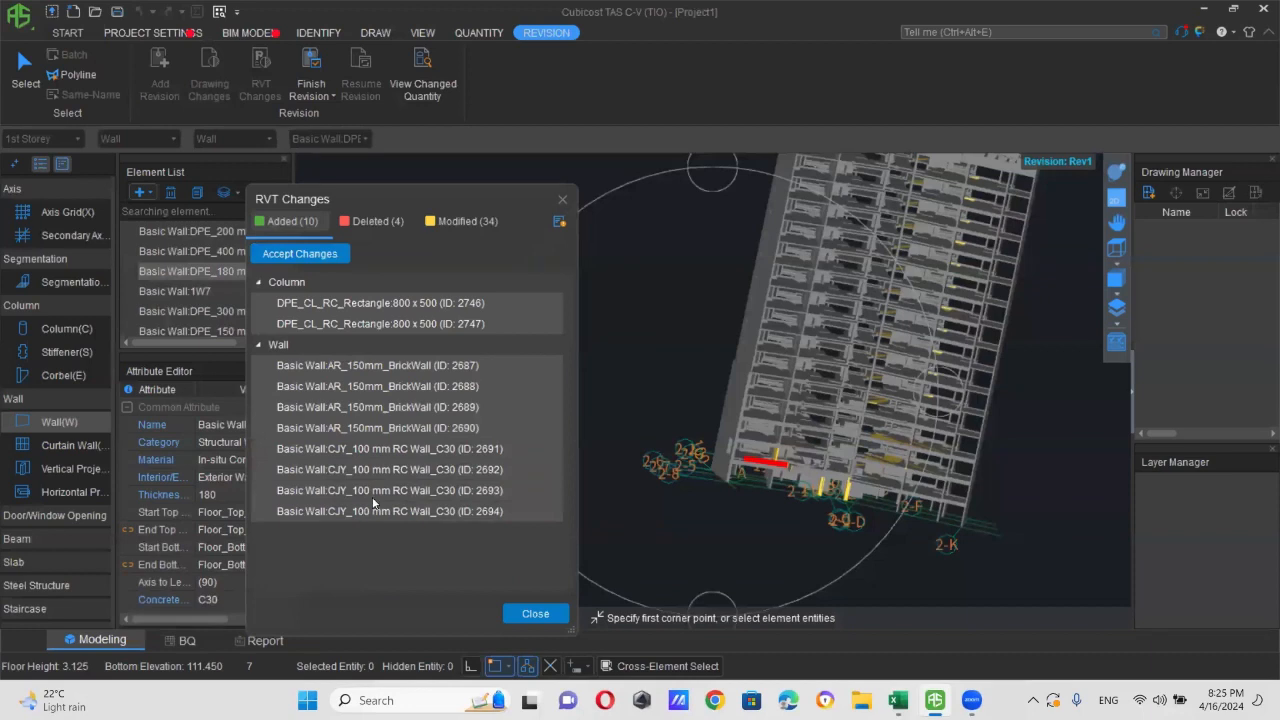
{"action": "left_click", "coordinate": [322, 255]}
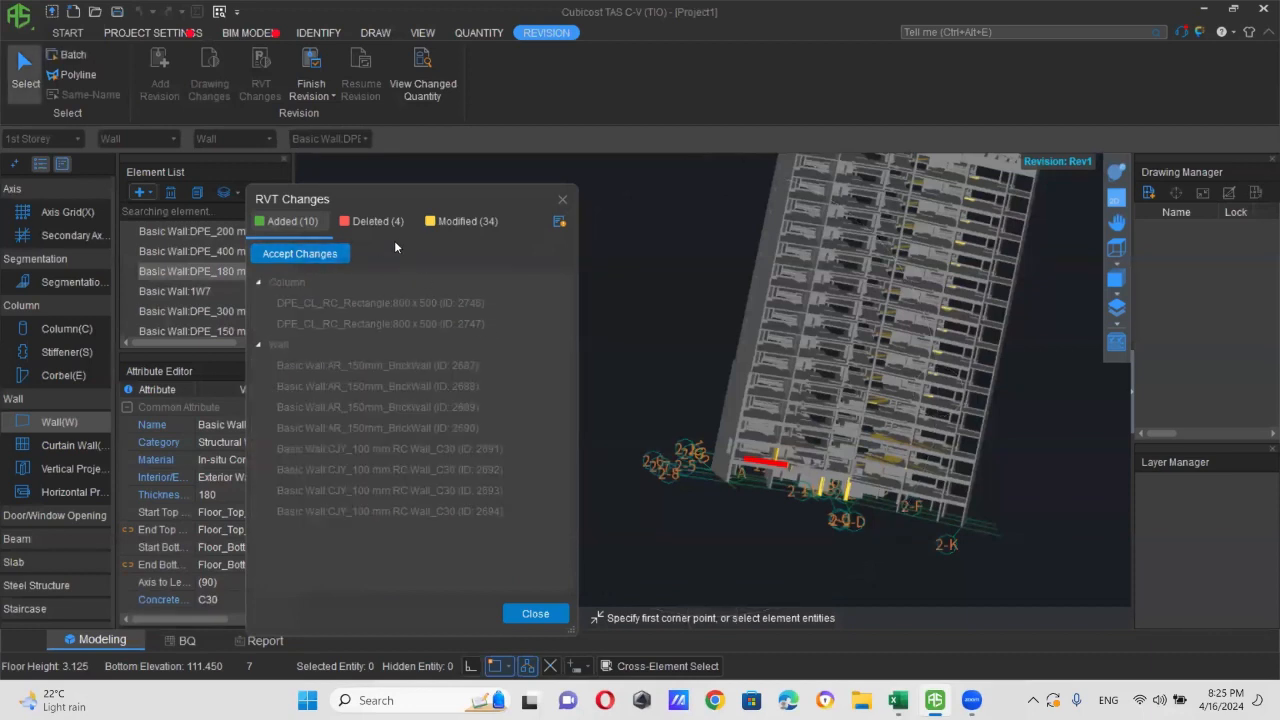
- Accept all deleted changes: both 100 mm RC walls and both 500 x 200 beams
{"action": "left_click", "coordinate": [378, 221]}
{"action": "left_click", "coordinate": [357, 303]}
{"action": "left_click", "coordinate": [357, 320], "text": "ctrl"}
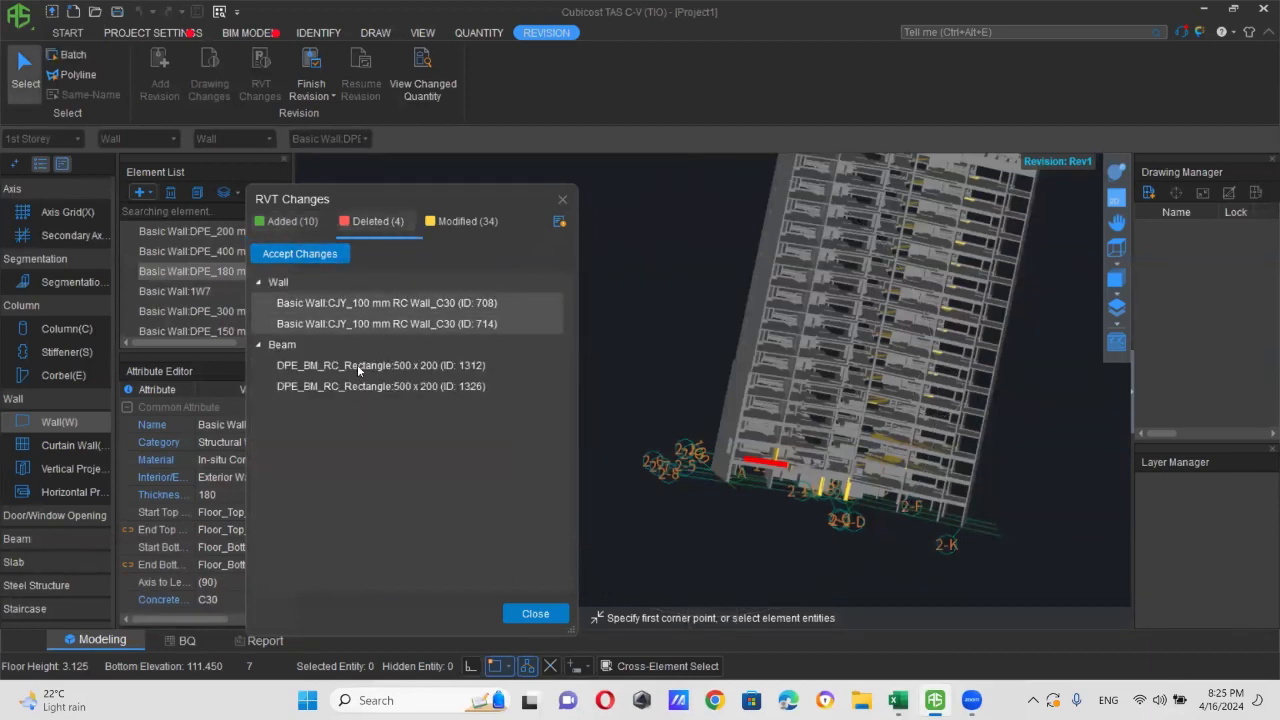
{"action": "left_click", "coordinate": [357, 365], "text": "ctrl"}
{"action": "left_click", "coordinate": [361, 386], "text": "ctrl"}
{"action": "left_click", "coordinate": [308, 256]}
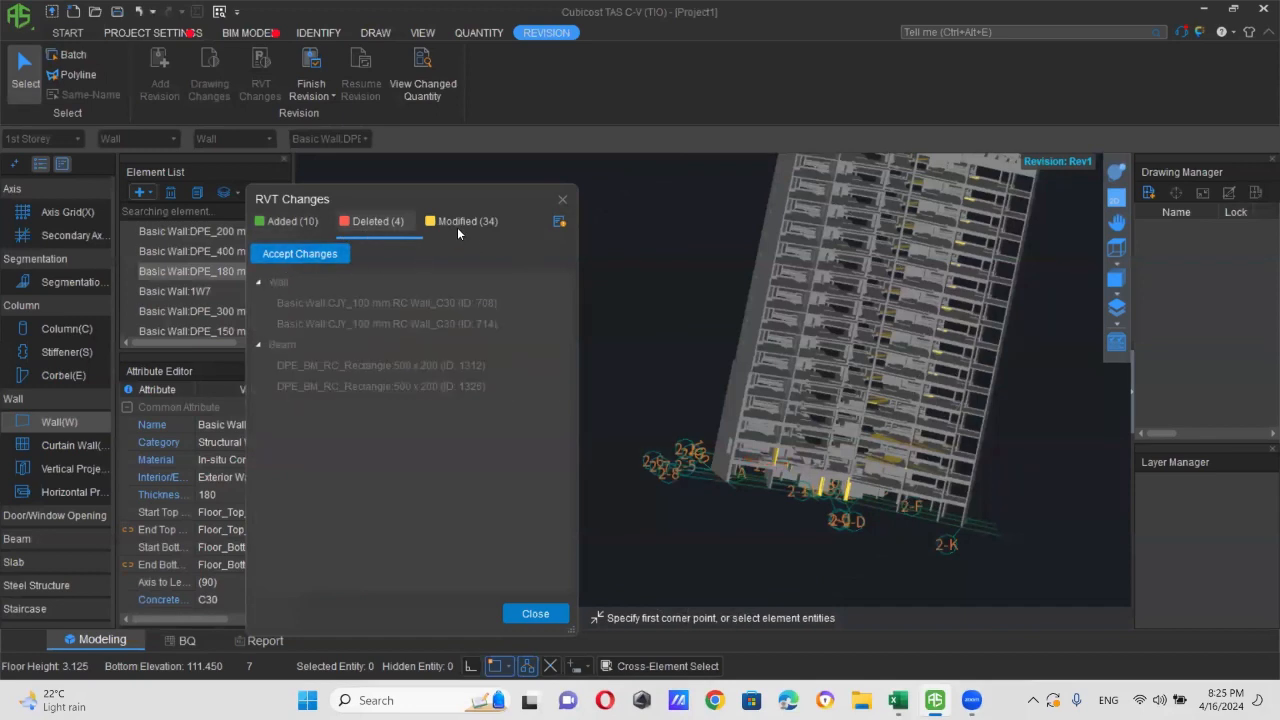
- Accept all modified column, wall, beam and in-situ slab changes and close the RVT Changes window
{"action": "left_click", "coordinate": [457, 222]}
{"action": "left_click", "coordinate": [318, 302]}
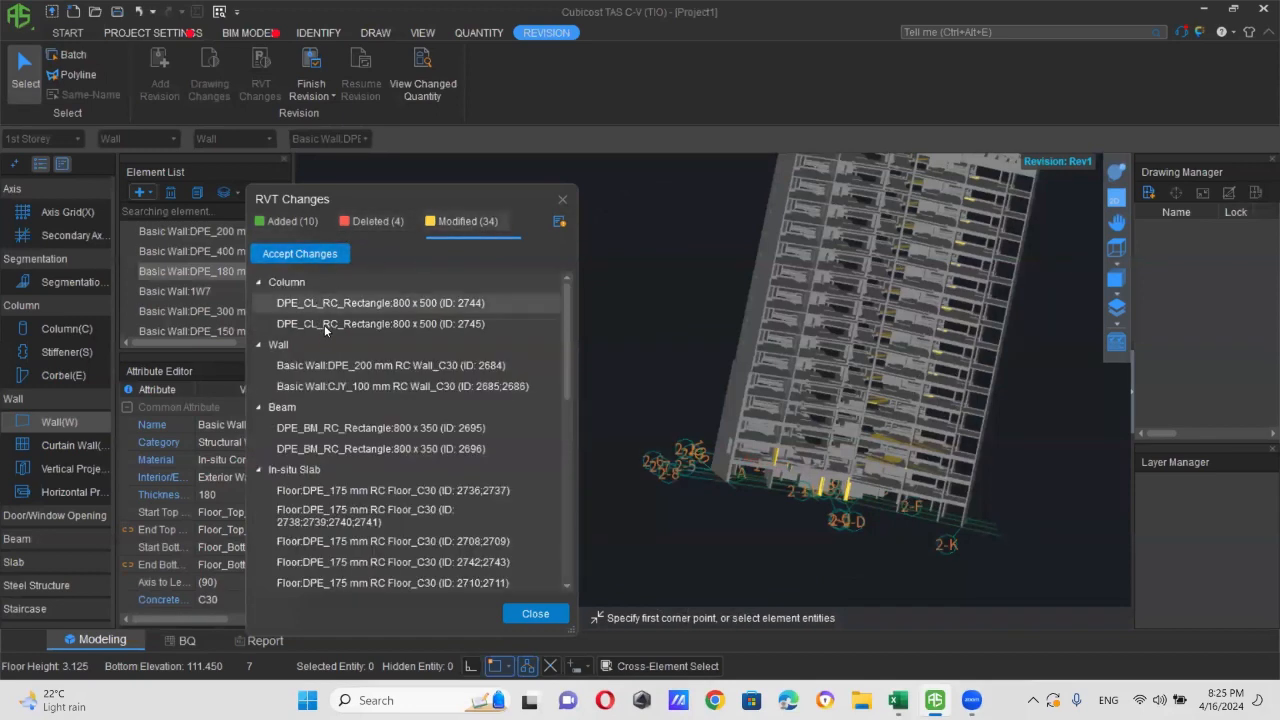
{"action": "left_click", "coordinate": [324, 325], "text": "ctrl"}
{"action": "left_click", "coordinate": [340, 368], "text": "ctrl"}
{"action": "left_click_drag", "start_coordinate": [340, 370], "coordinate": [354, 623]}
{"action": "scroll", "coordinate": [404, 431], "scroll_direction": "up", "scroll_amount": 8}
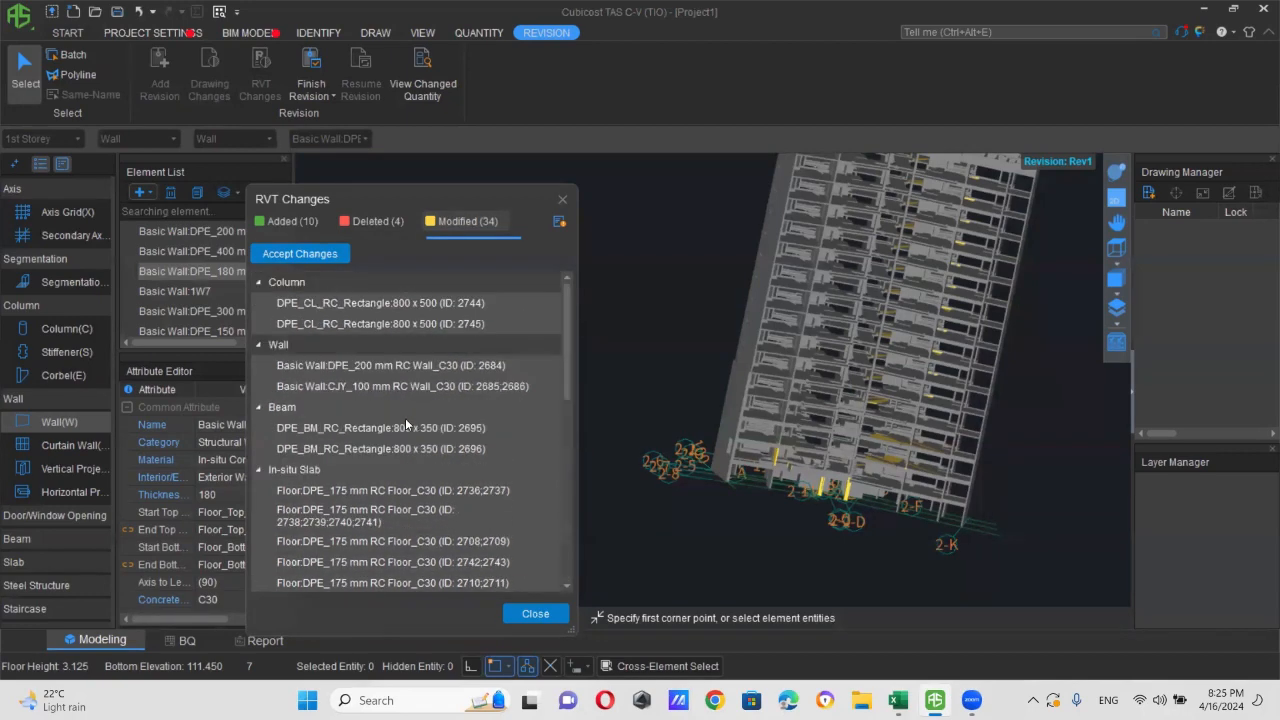
{"action": "left_click", "coordinate": [293, 253]}
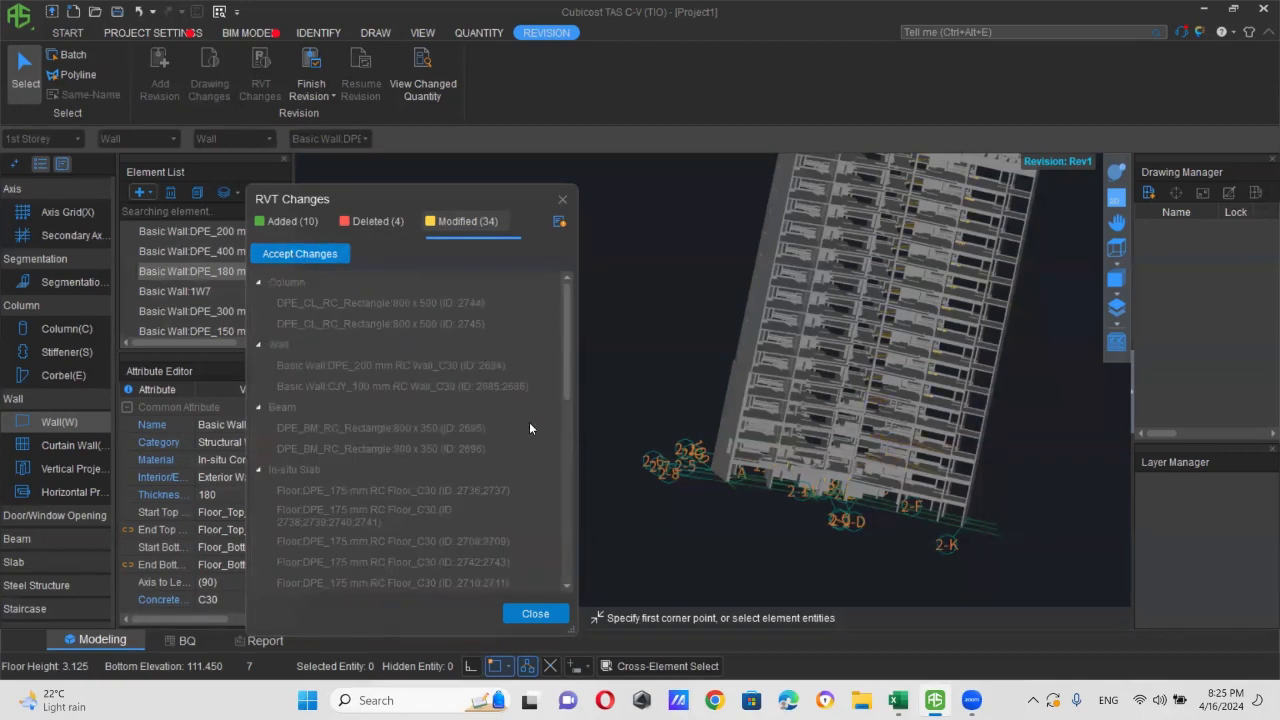
{"action": "left_click", "coordinate": [537, 614]}
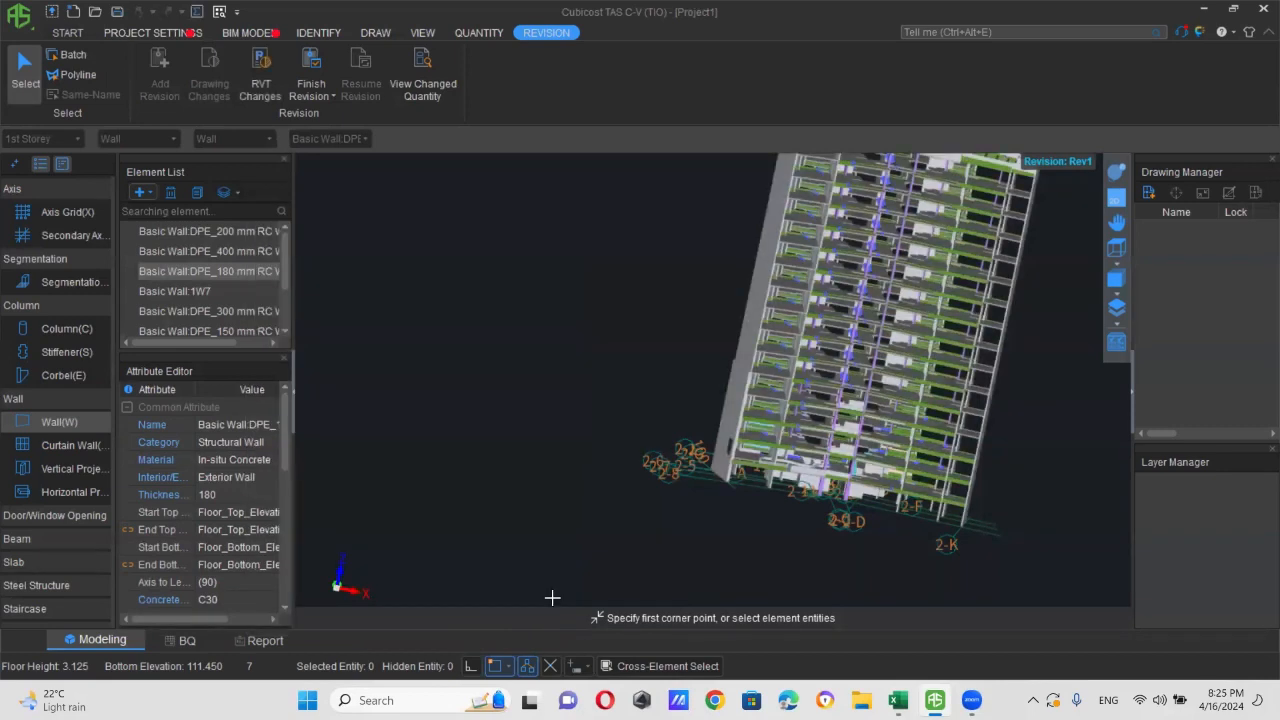
- Finish the Rev1 revision by force calculating past the model check for all floors, without saving the project
{"action": "left_click", "coordinate": [312, 63]}
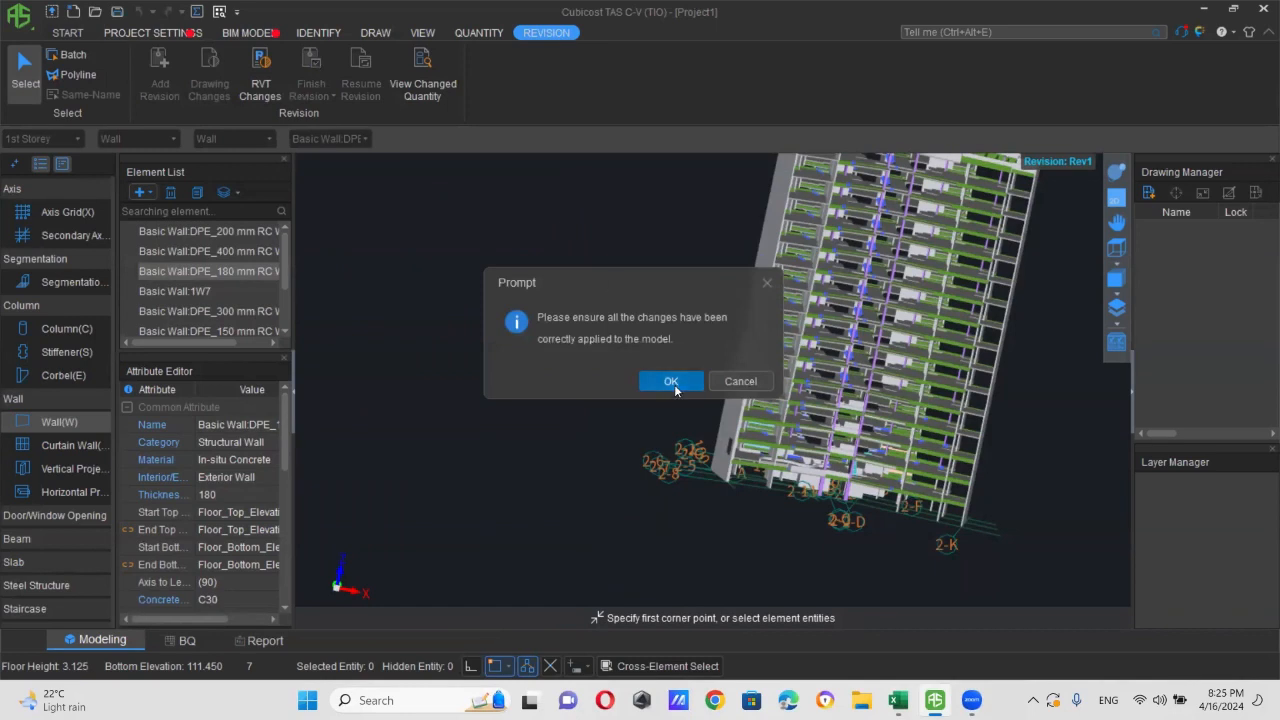
{"action": "left_click", "coordinate": [671, 382]}
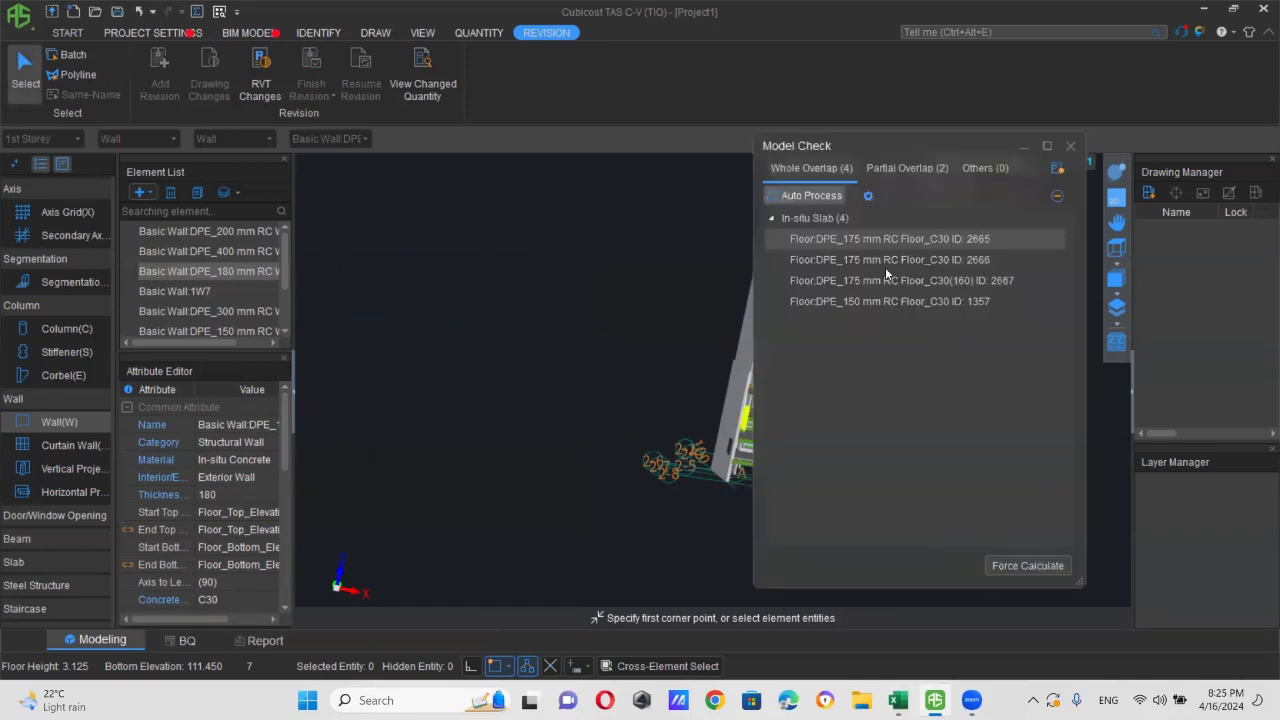
{"action": "left_click", "coordinate": [1034, 567]}
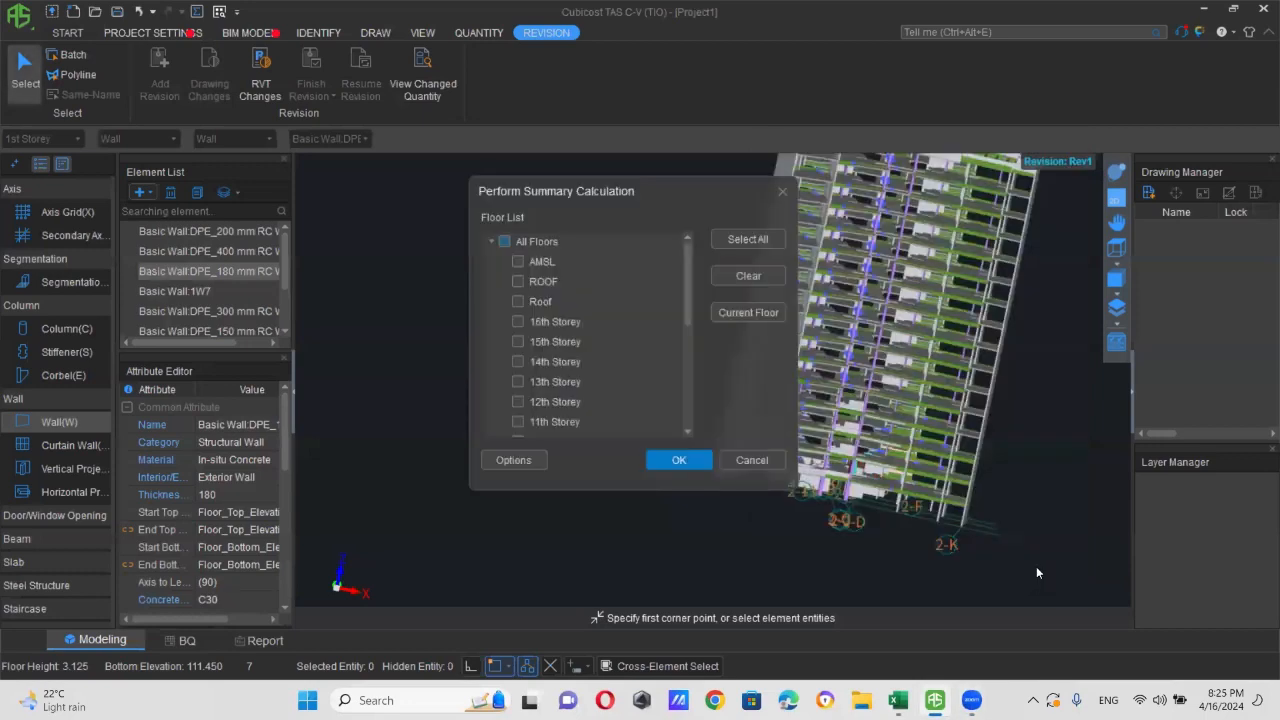
{"action": "left_click", "coordinate": [504, 242]}
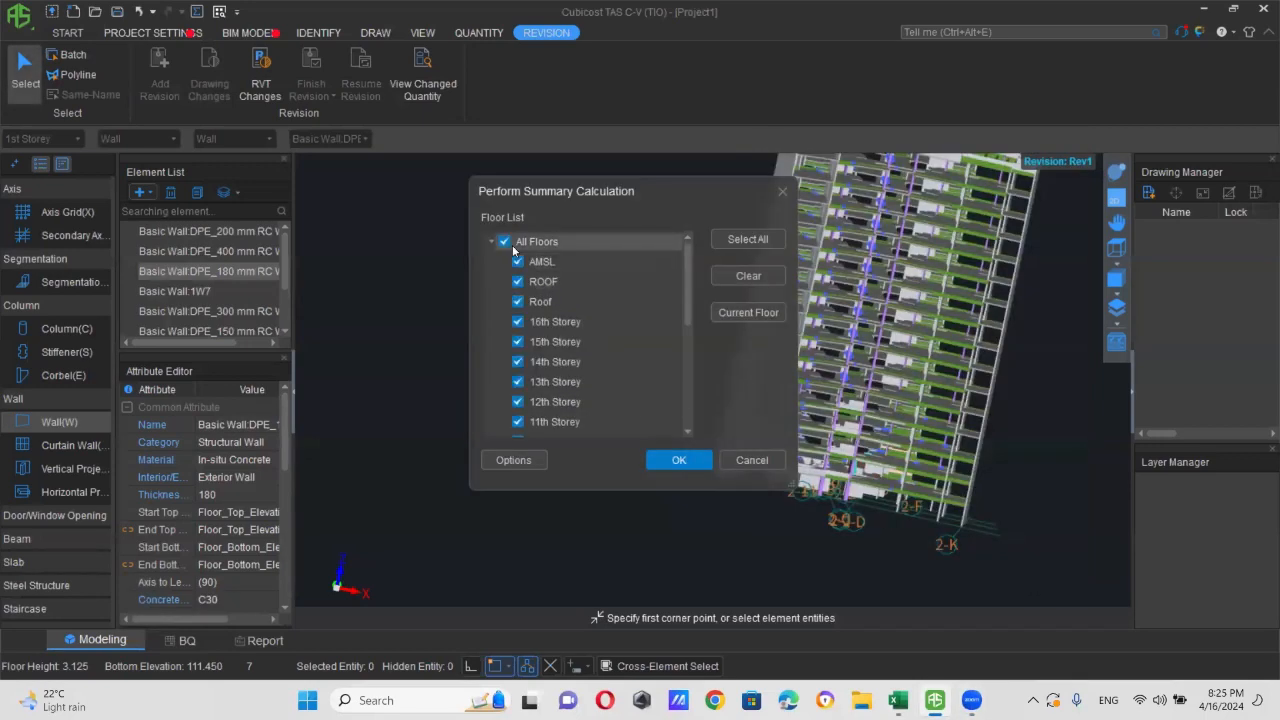
{"action": "left_click", "coordinate": [672, 460]}
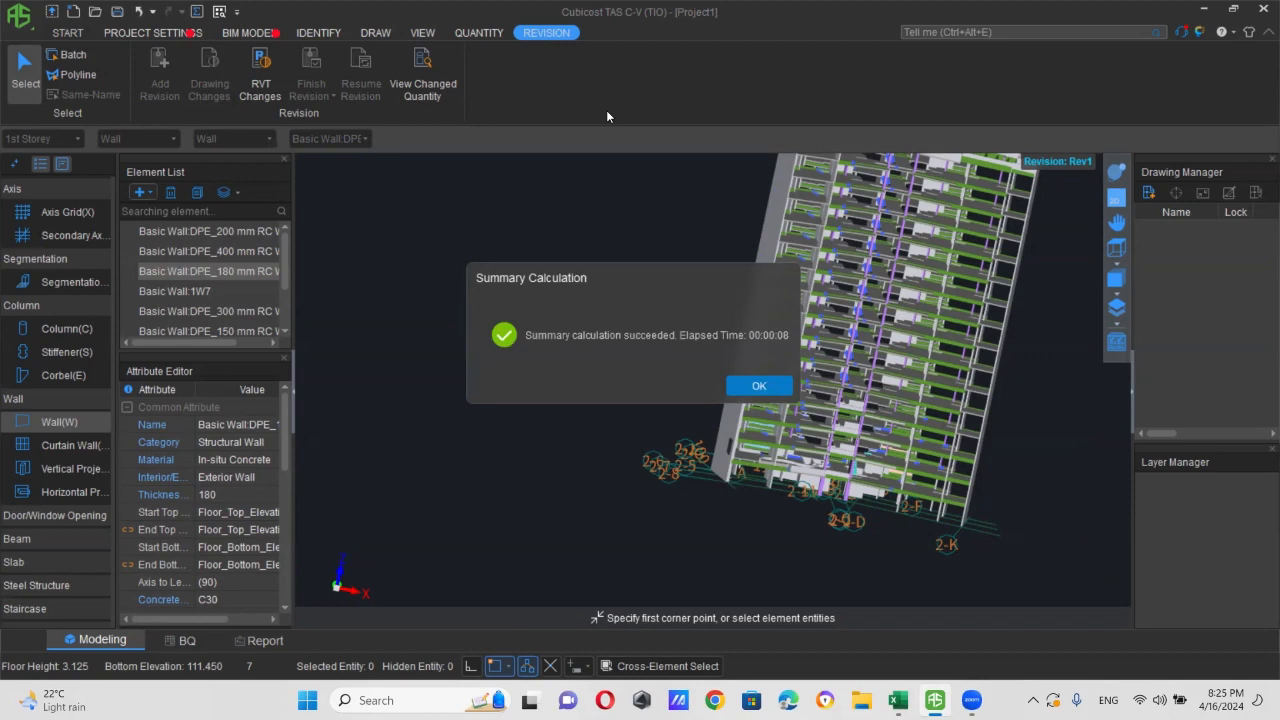
{"action": "left_click", "coordinate": [757, 388]}
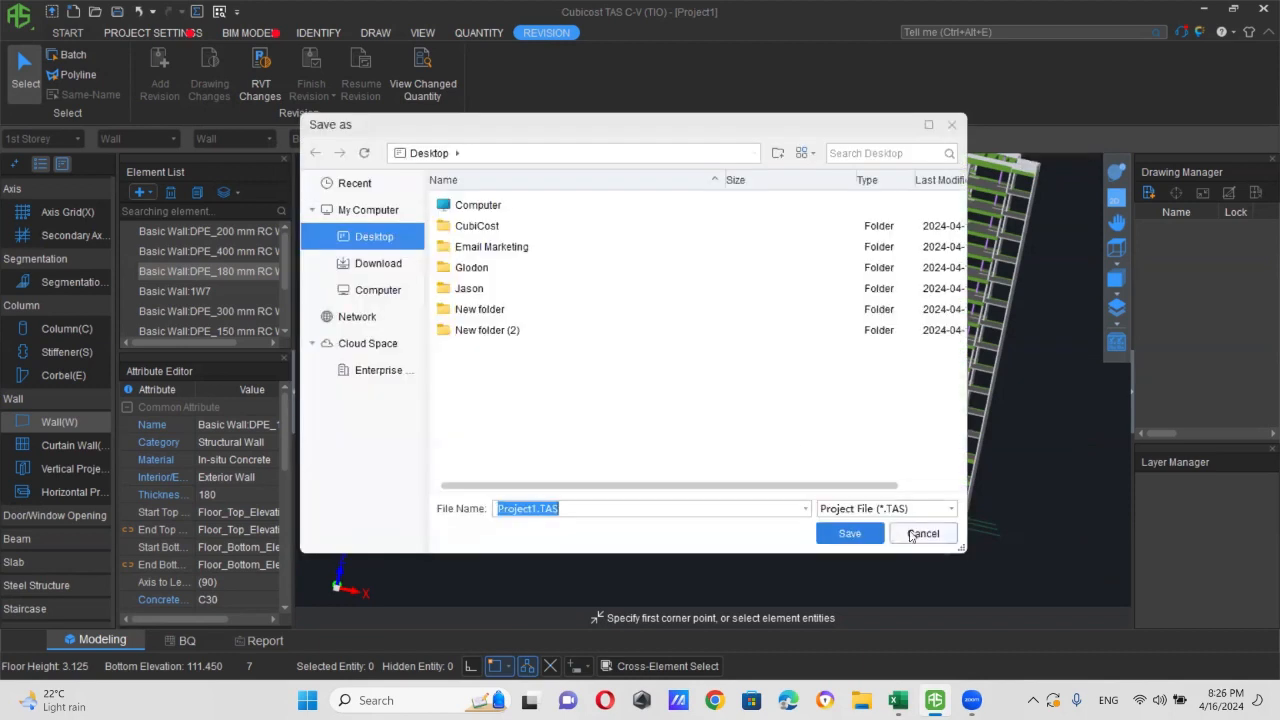
{"action": "left_click", "coordinate": [918, 534]}
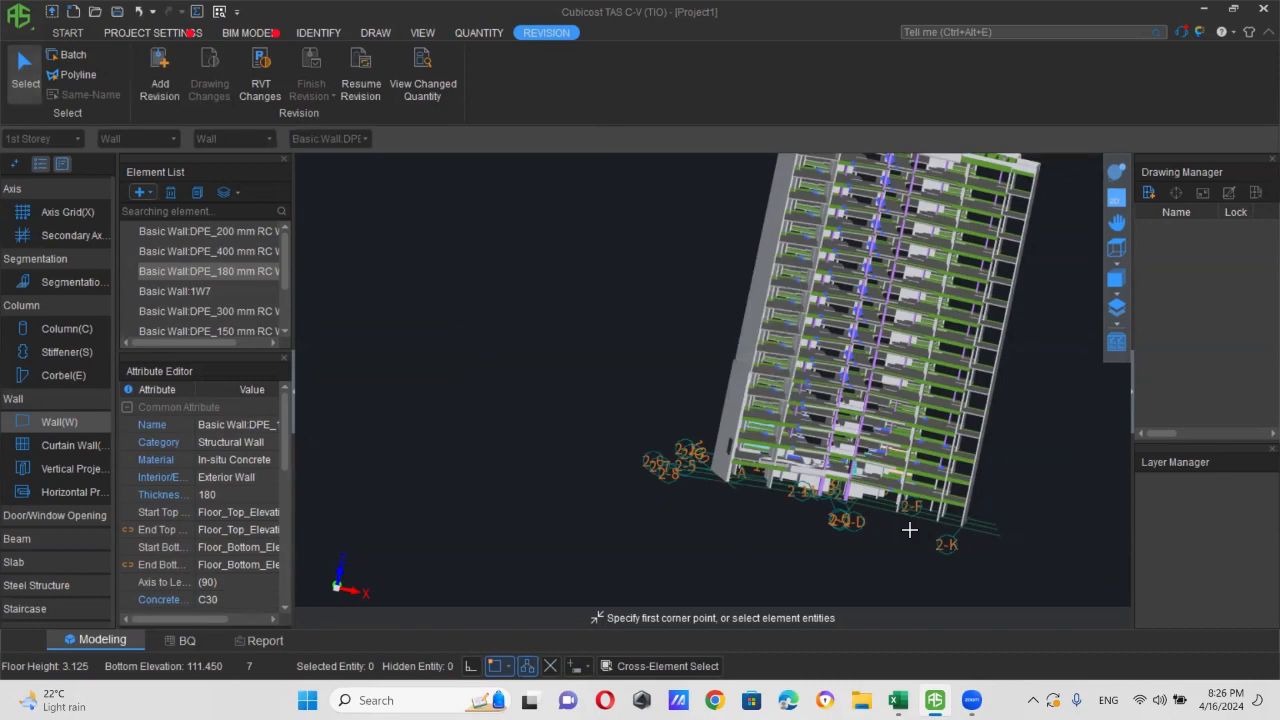
- View the changed quantities for the whole REV01 (Rev1) range without saving the project
{"action": "left_click", "coordinate": [430, 78]}
{"action": "left_click", "coordinate": [674, 376]}
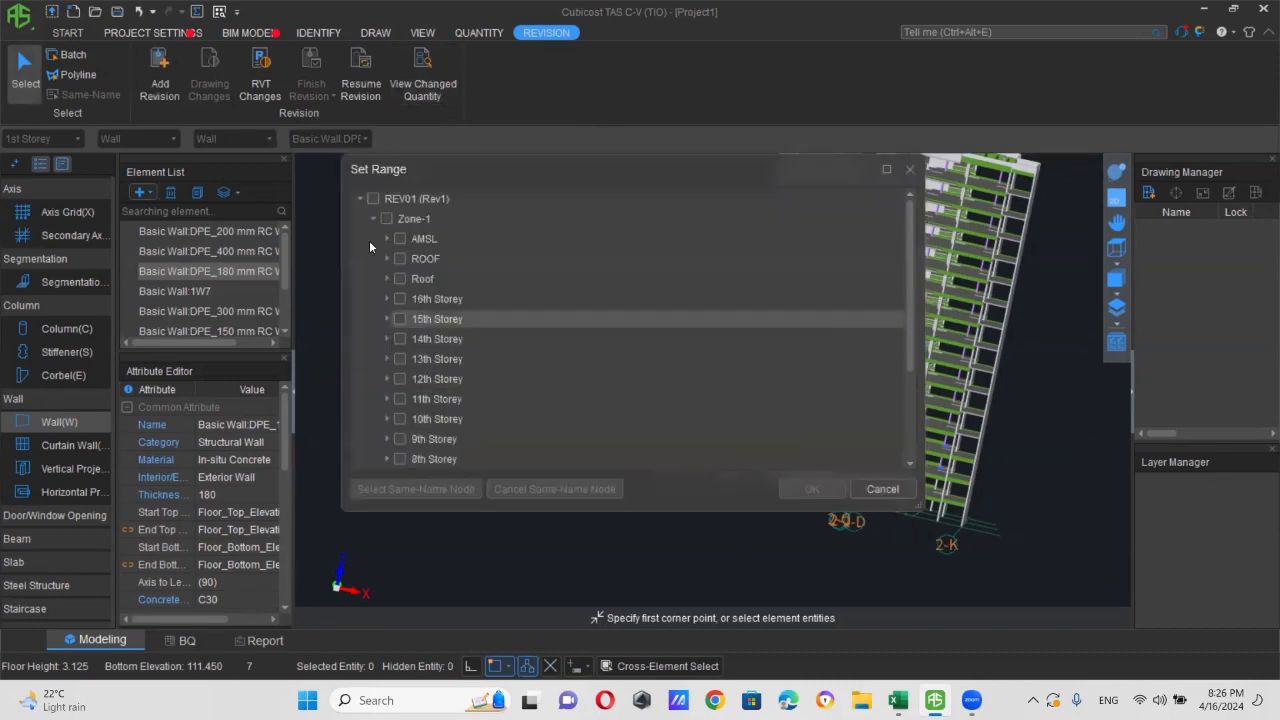
{"action": "left_click", "coordinate": [373, 198]}
{"action": "left_click", "coordinate": [810, 489]}
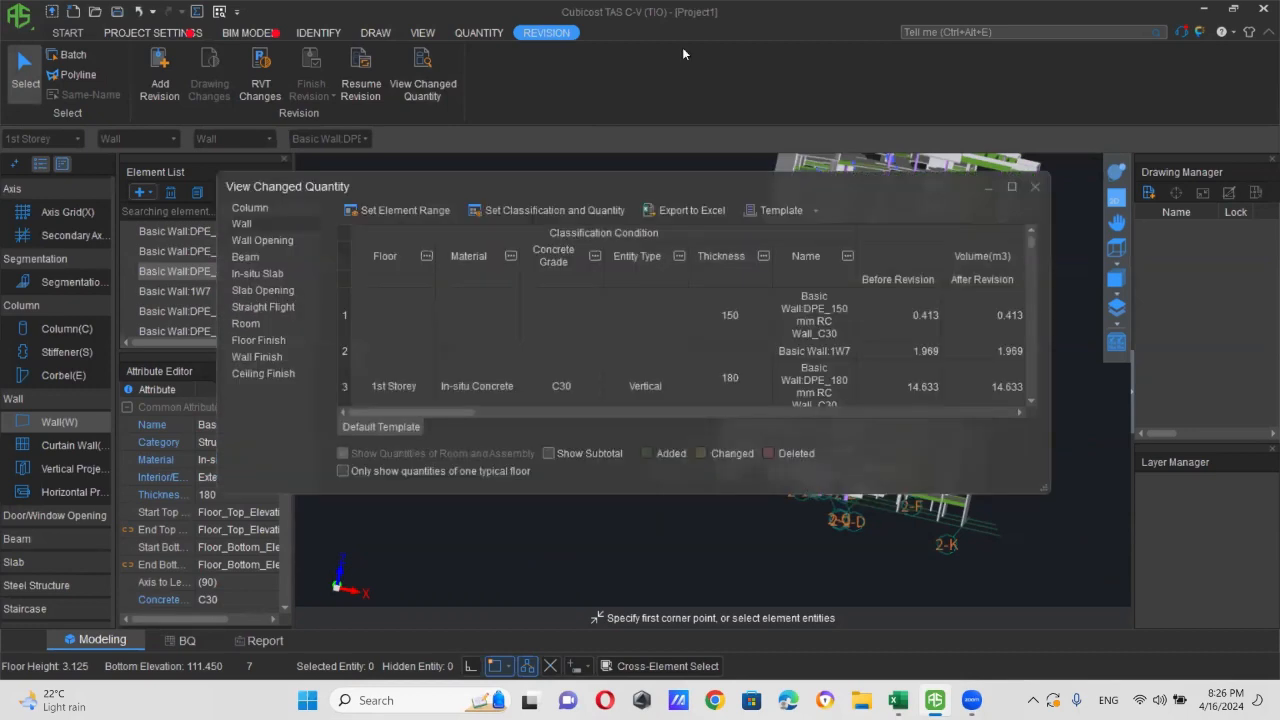
- Compare the before and after revision quantities of walls, wall openings and columns
{"action": "left_click_drag", "start_coordinate": [448, 411], "coordinate": [570, 425]}
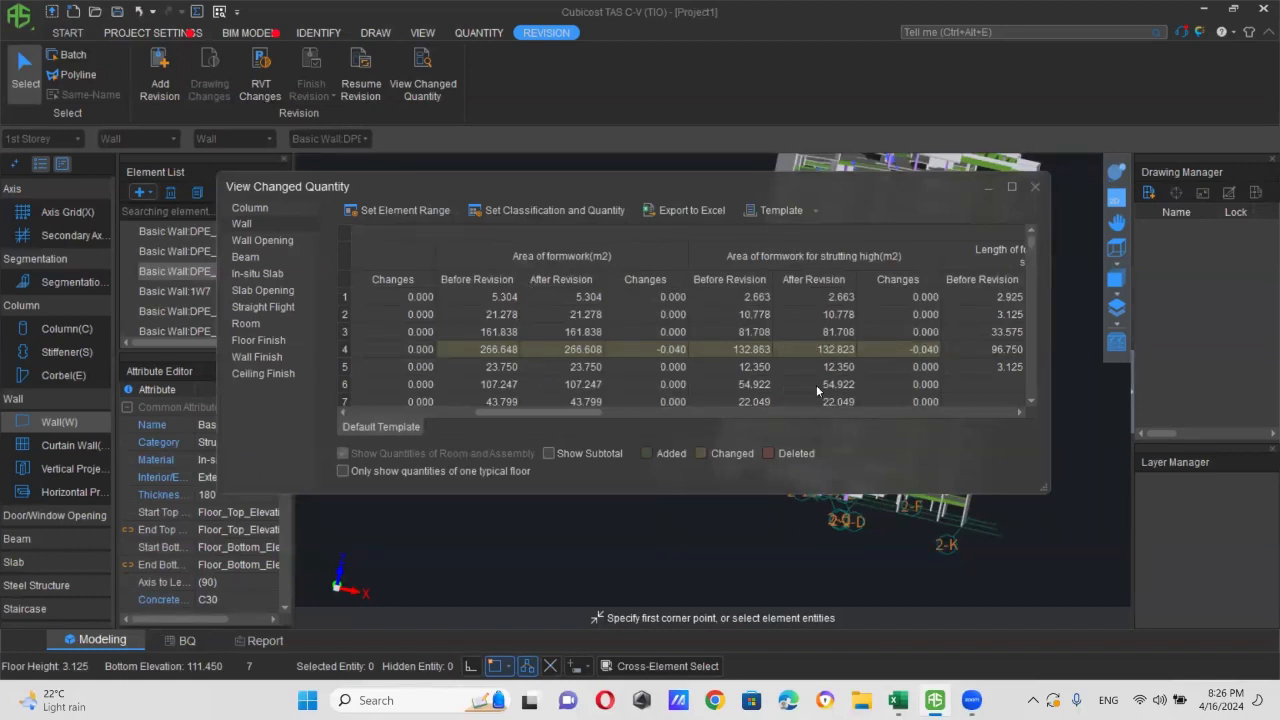
{"action": "scroll", "coordinate": [616, 370], "scroll_direction": "down", "scroll_amount": 3}
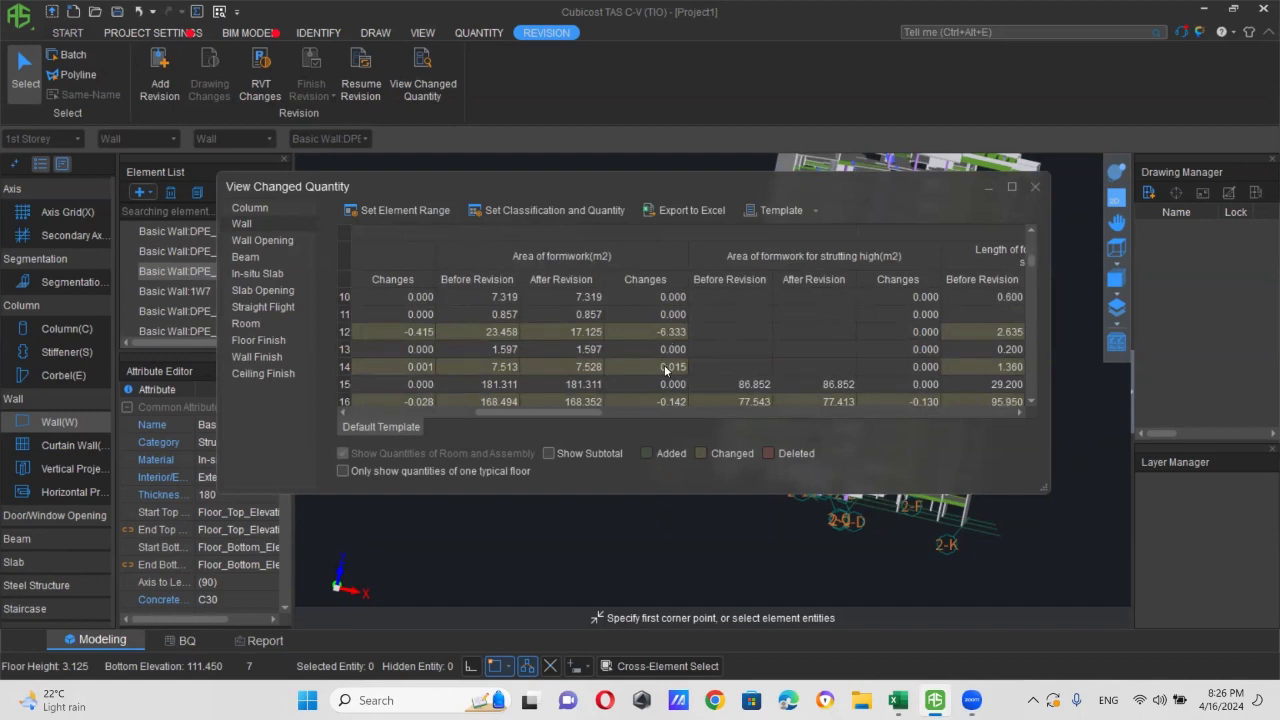
{"action": "left_click", "coordinate": [258, 240]}
{"action": "scroll", "coordinate": [648, 343], "scroll_direction": "down", "scroll_amount": 10}
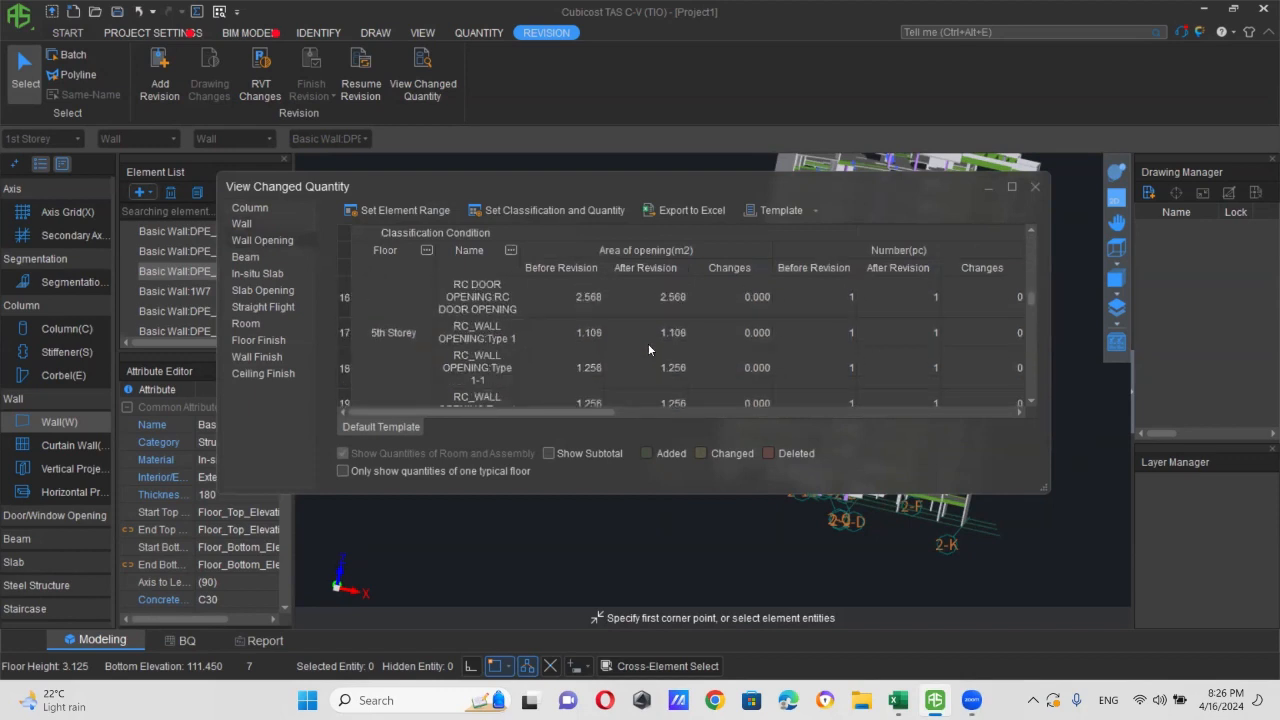
{"action": "left_click", "coordinate": [252, 207]}
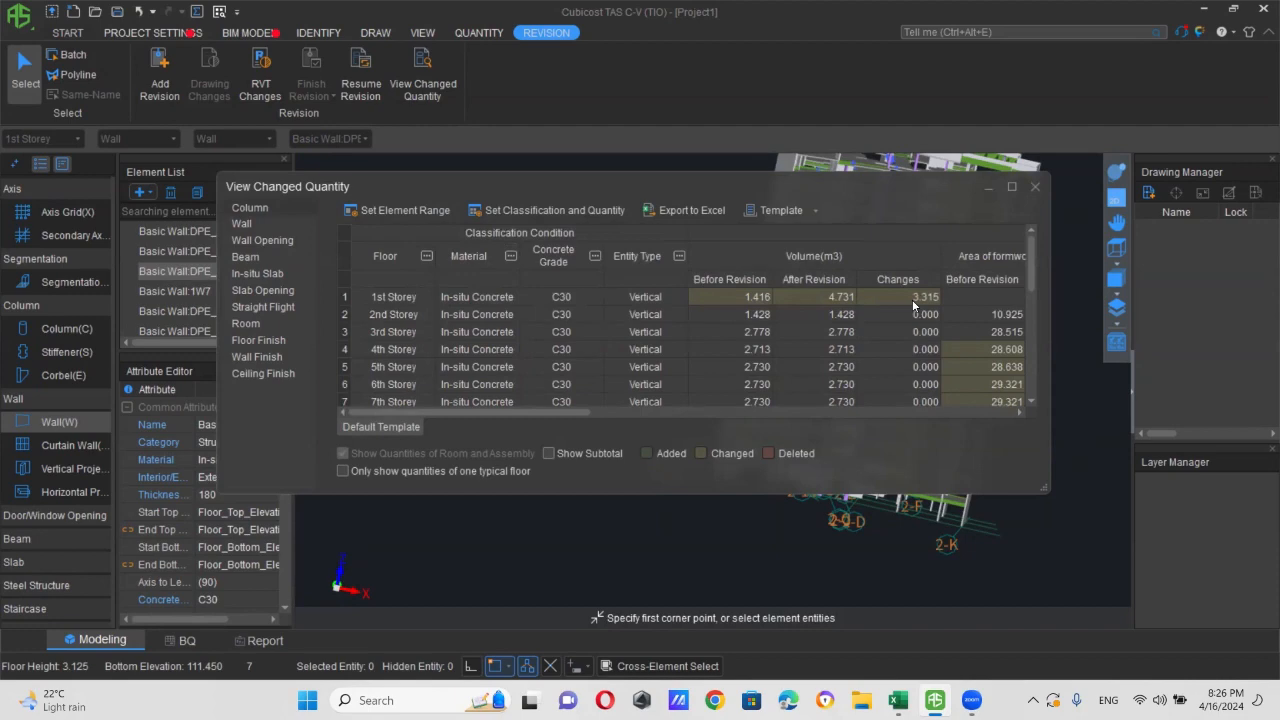
{"action": "left_click", "coordinate": [692, 210]}
{"action": "left_click", "coordinate": [668, 510]}
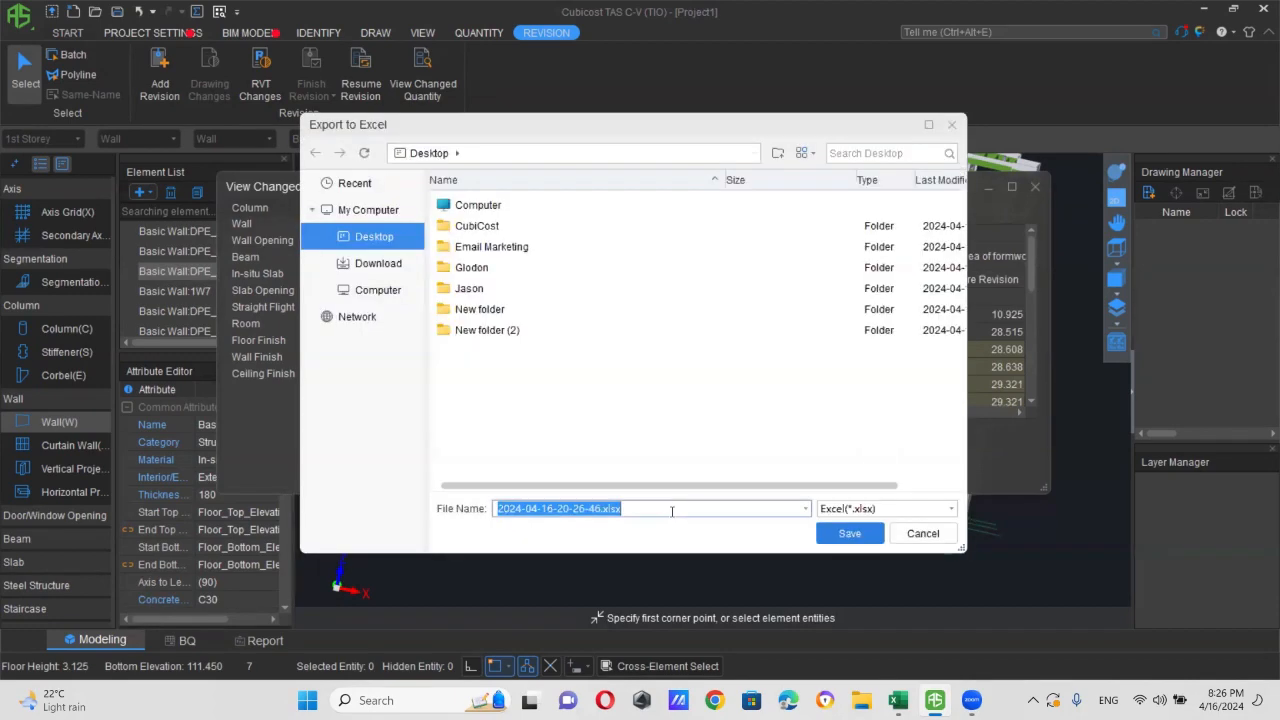
{"action": "left_click", "coordinate": [849, 534]}
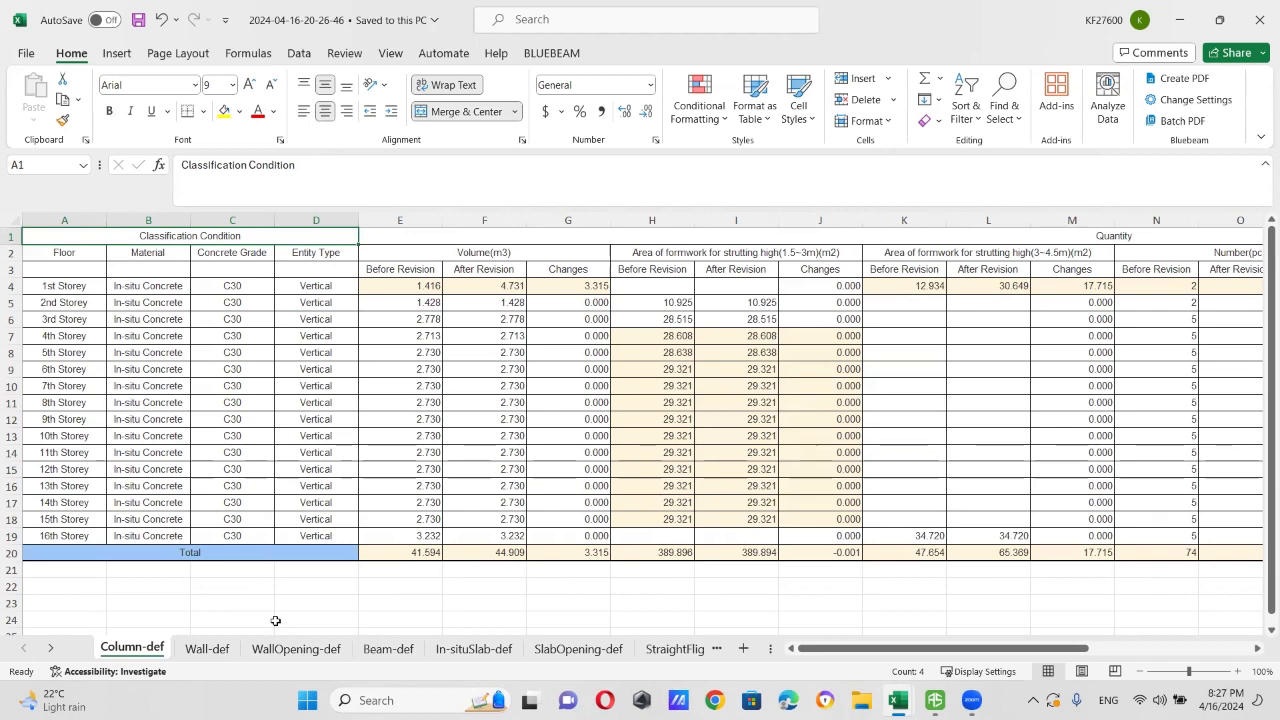
- Review the Wall-def, WallOpening-def and Beam-def sheets of the exported workbook
{"action": "left_click", "coordinate": [208, 648]}
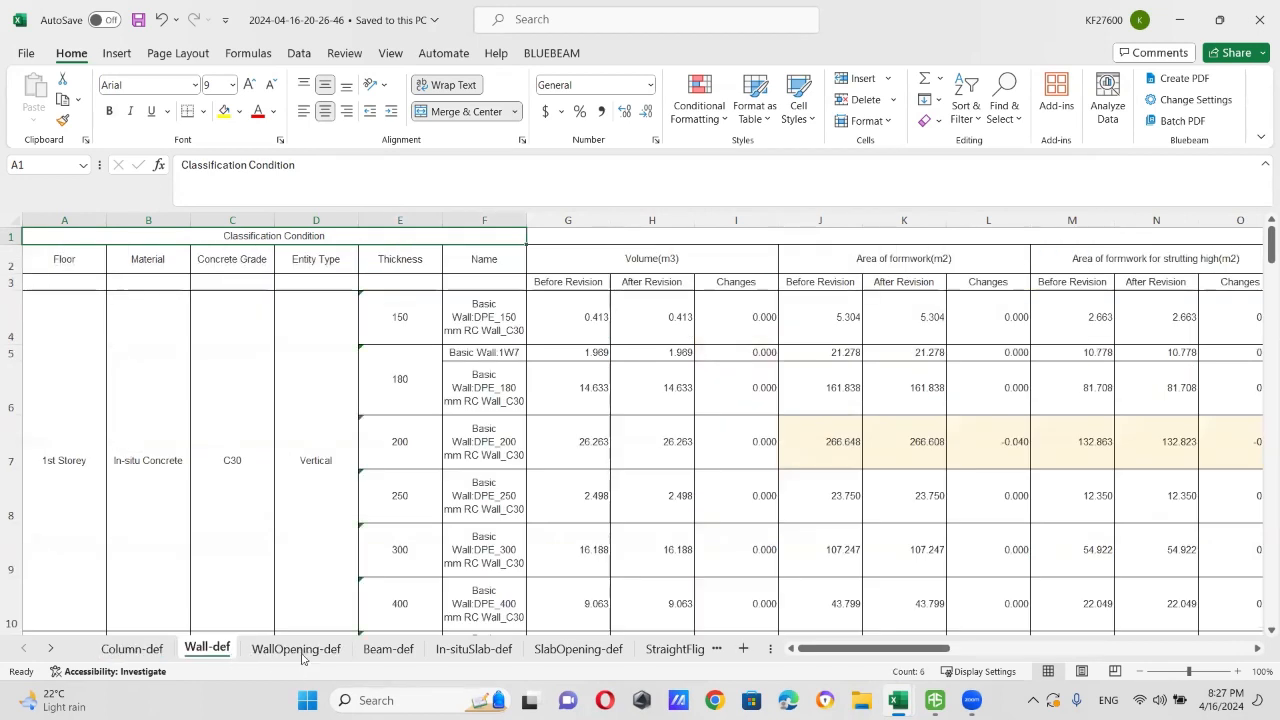
{"action": "left_click", "coordinate": [308, 651]}
{"action": "left_click", "coordinate": [400, 650]}
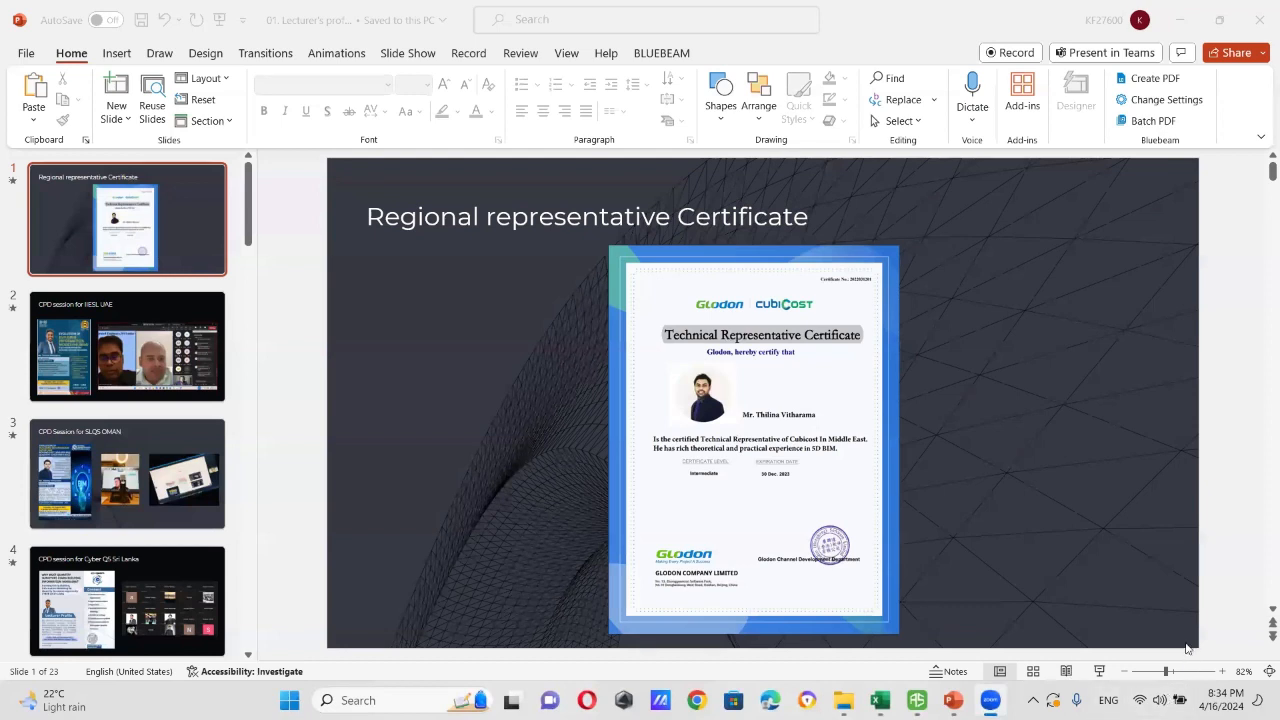
- Present the lecturer's profile slides in PowerPoint, advance to the IIESL UAE CPD session slide, and end the presentation
{"action": "left_click", "coordinate": [1099, 671]}
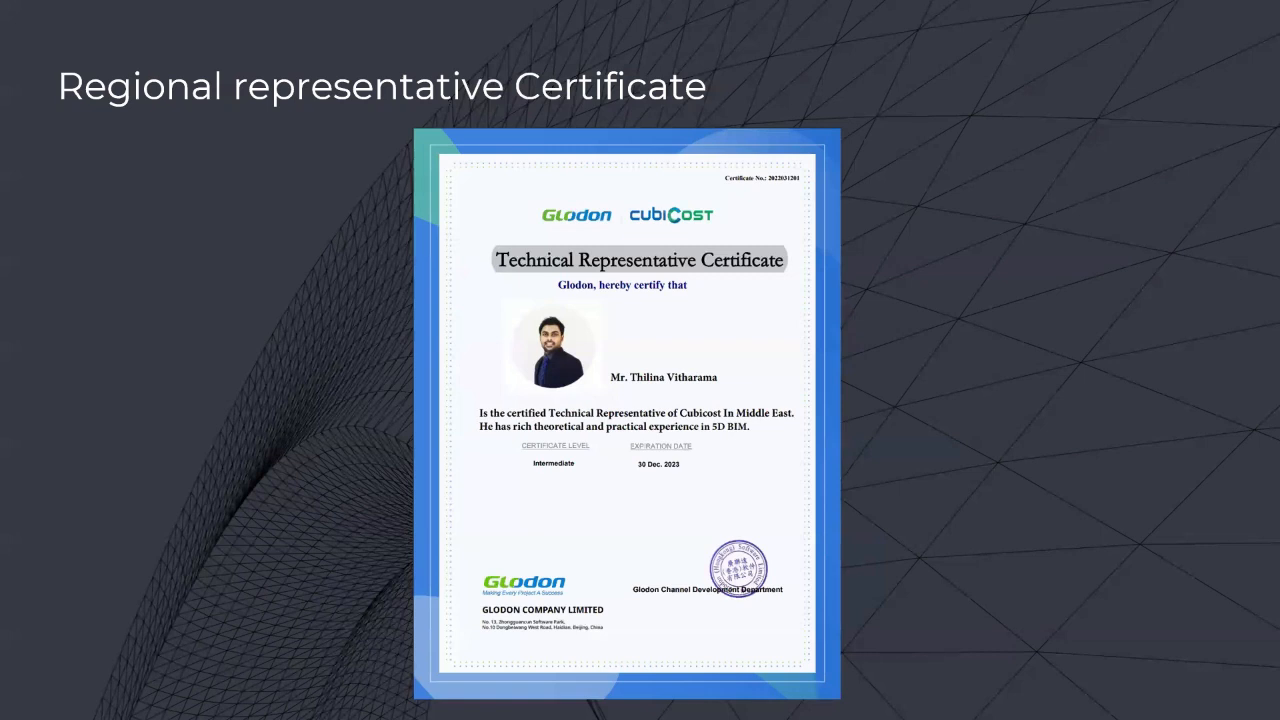
{"action": "key", "text": "Right"}
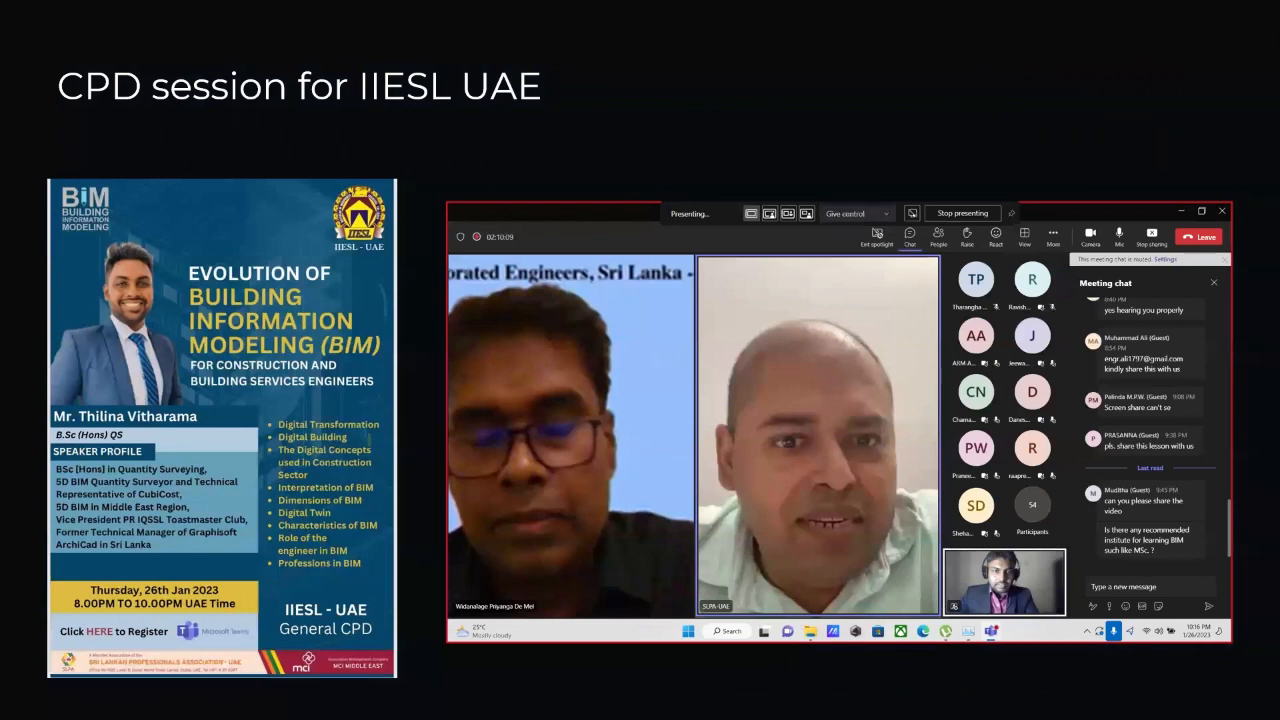
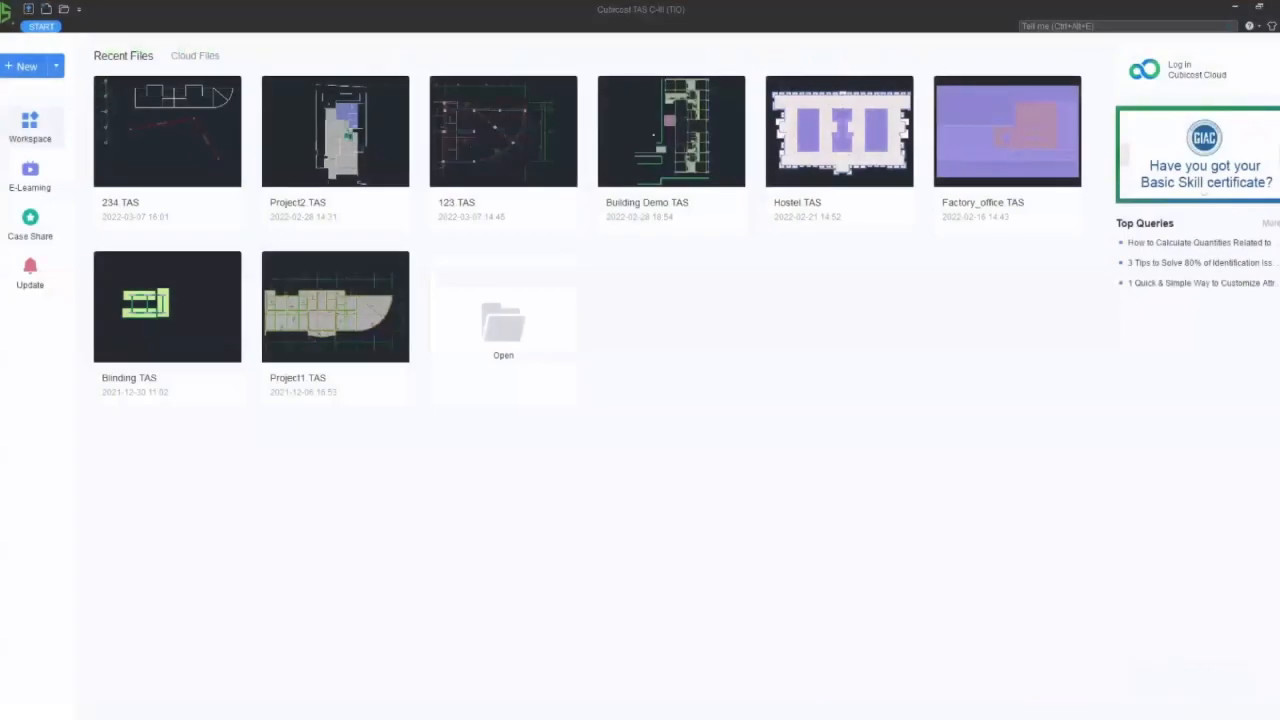
{"action": "key", "text": "Escape"}
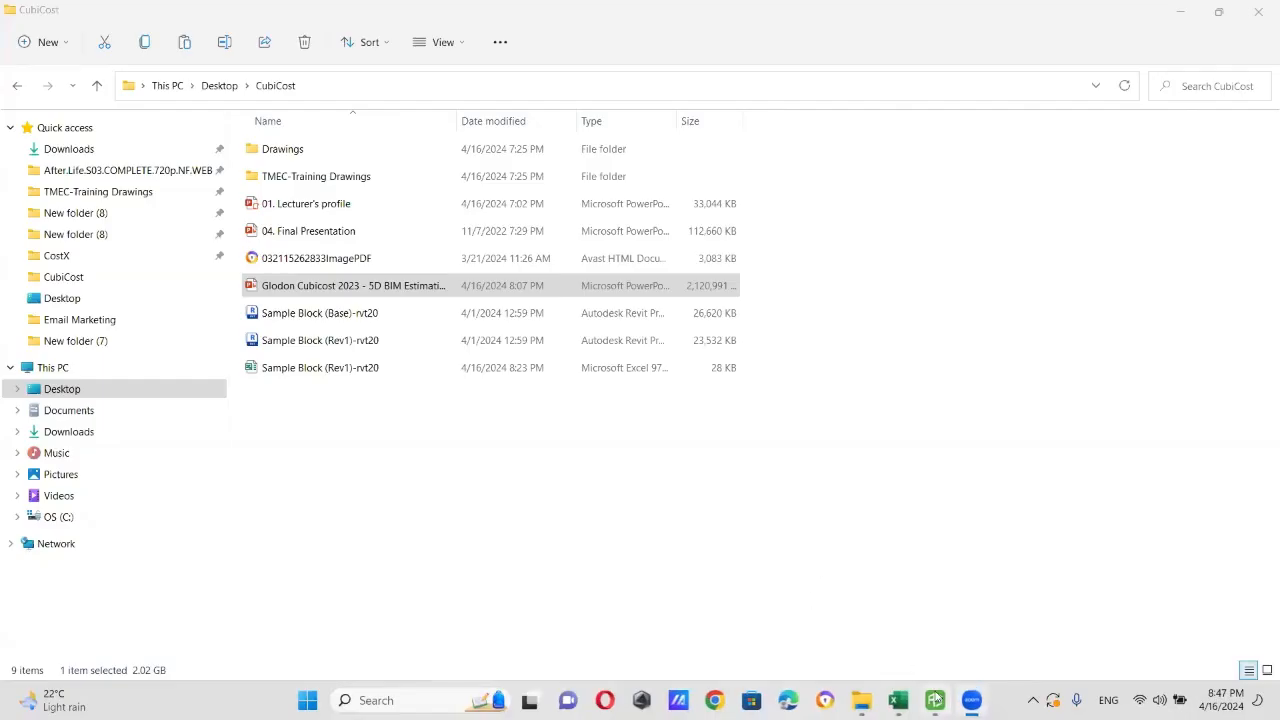
- Switch back to Cubicost TAS, leave the changed quantity view and close Project1 without saving it
{"action": "left_click", "coordinate": [936, 701]}
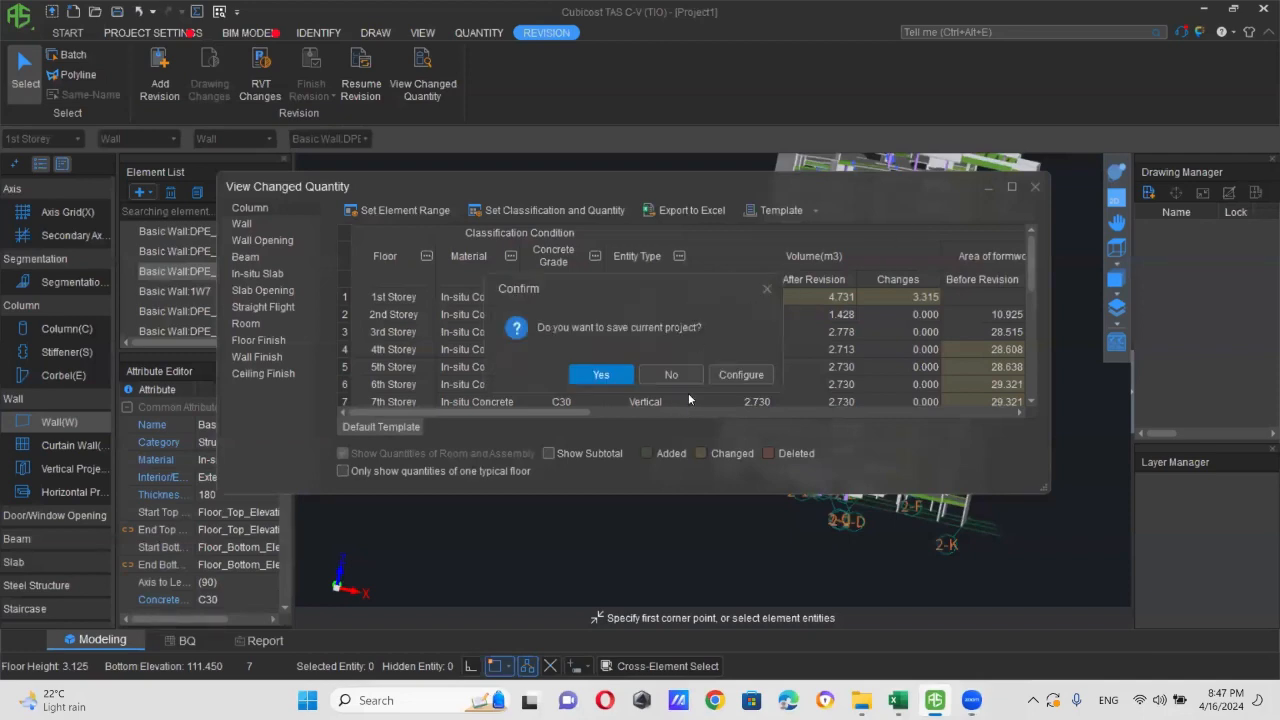
{"action": "left_click", "coordinate": [612, 376]}
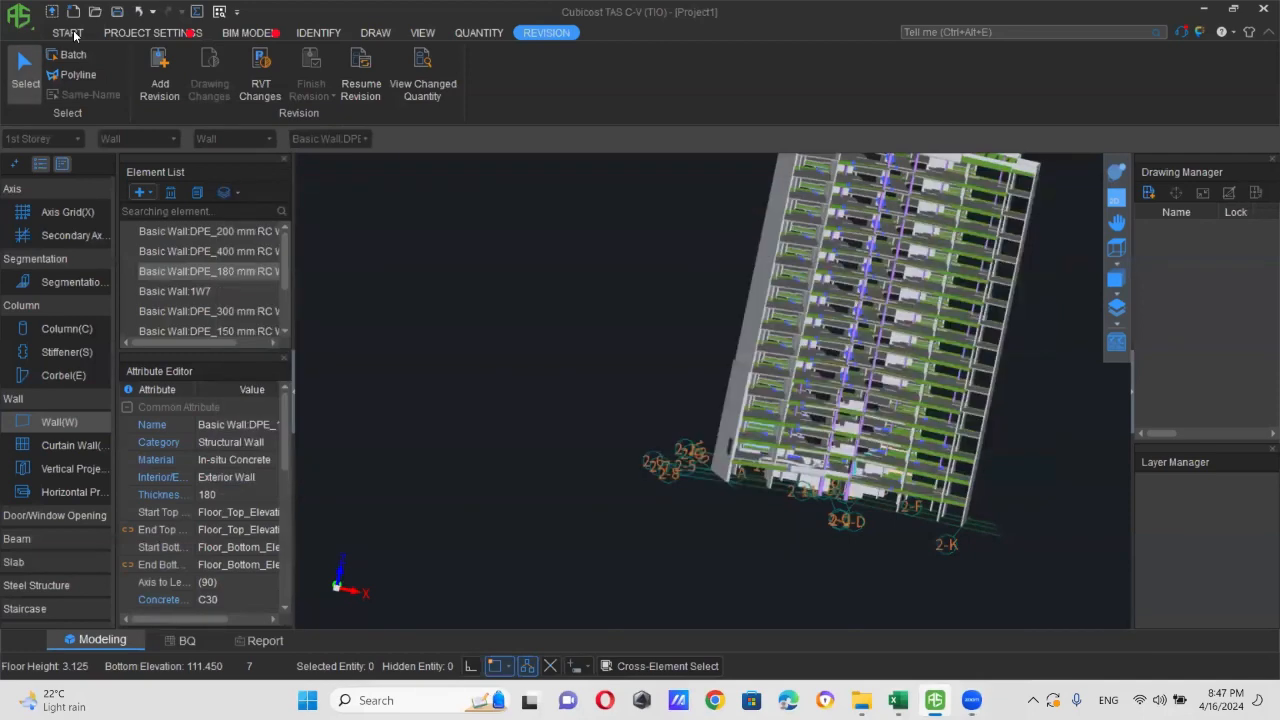
{"action": "left_click", "coordinate": [75, 35]}
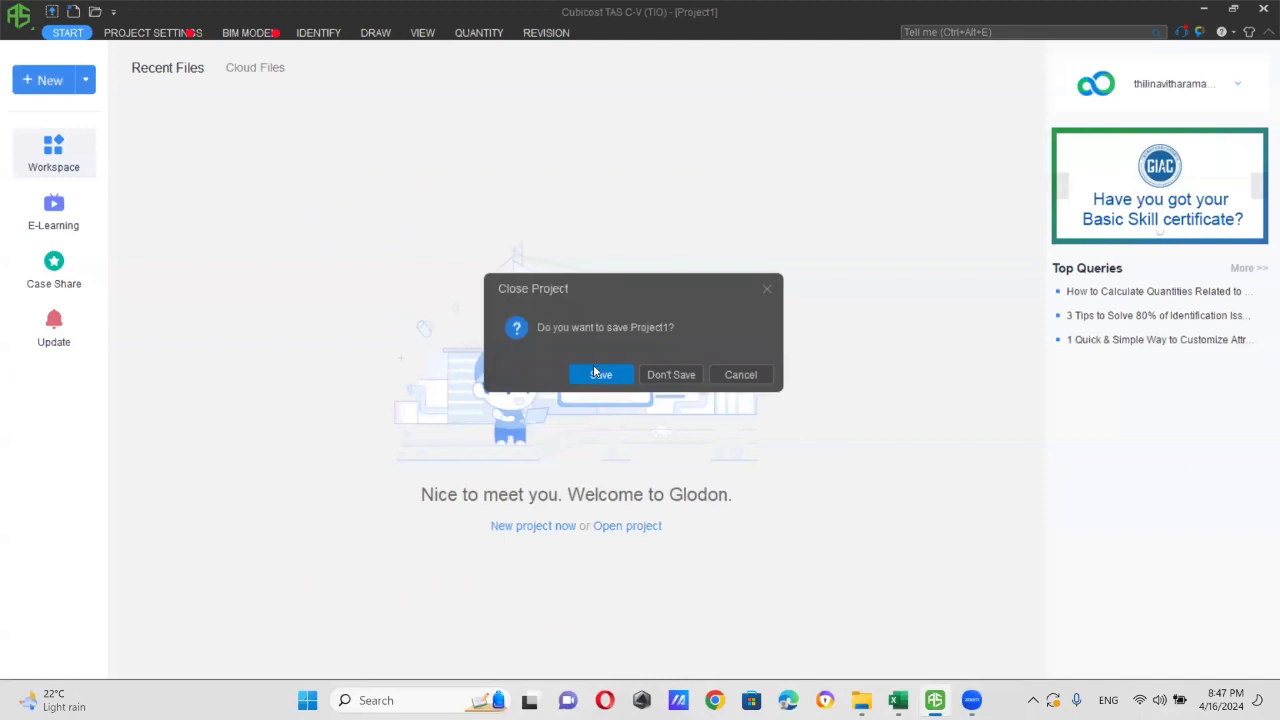
{"action": "left_click", "coordinate": [659, 376]}
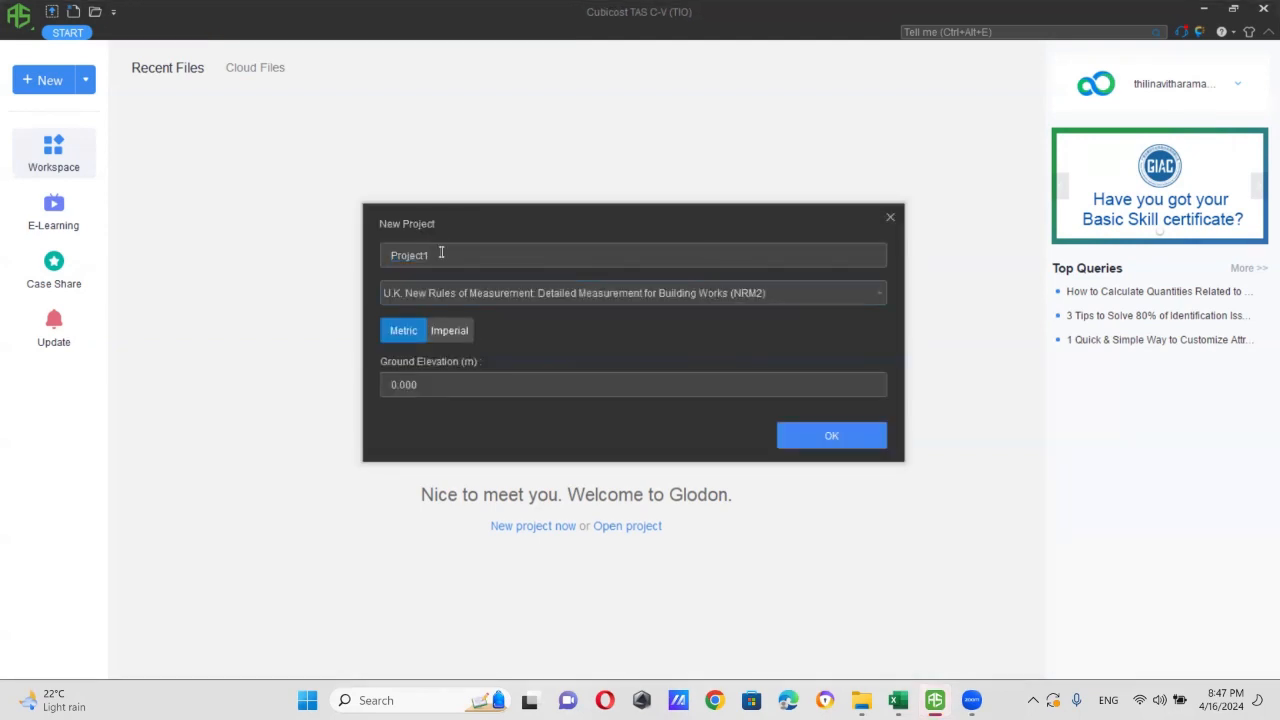
- Name the new NRM2 project Trail 01
{"action": "double_click", "coordinate": [441, 253]}
{"action": "type", "text": "Trail 01"}
- Switch to File Explorer and open the 02. Architecture Layout Plan drawing from the CubiCost Drawings folder in another program
{"action": "left_click", "coordinate": [861, 700]}
{"action": "left_click", "coordinate": [298, 152]}
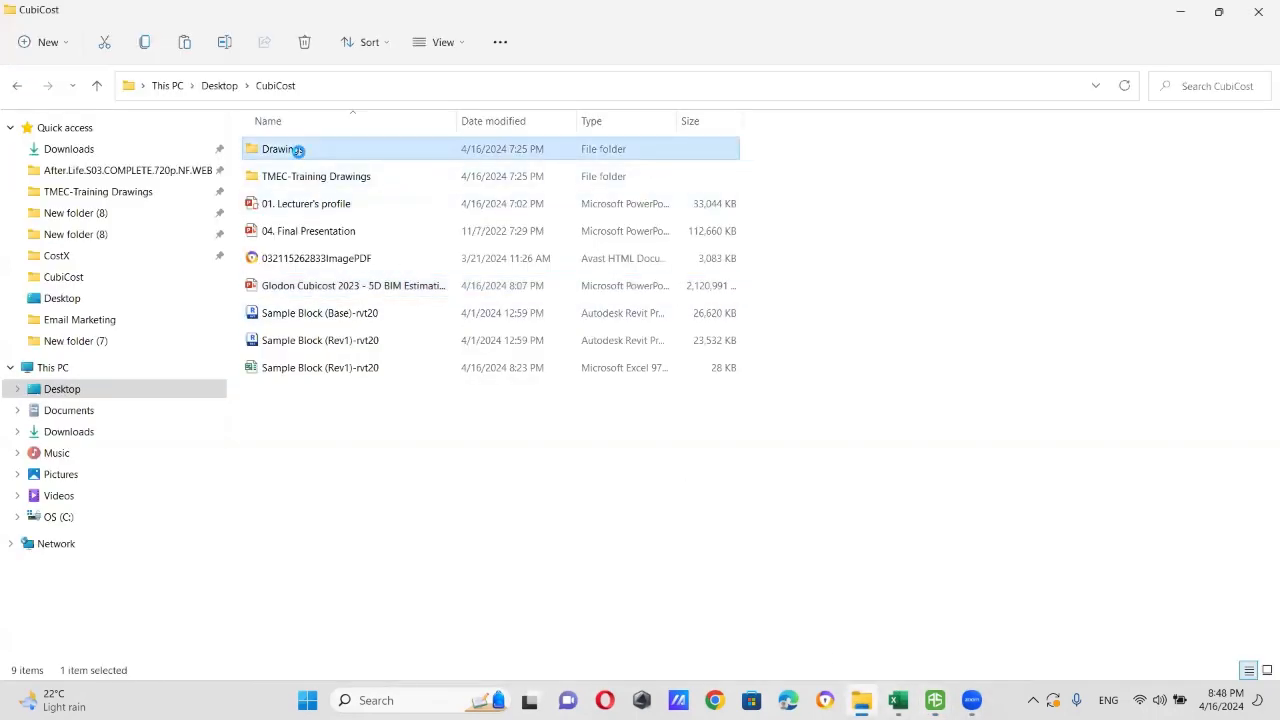
{"action": "double_click", "coordinate": [298, 152]}
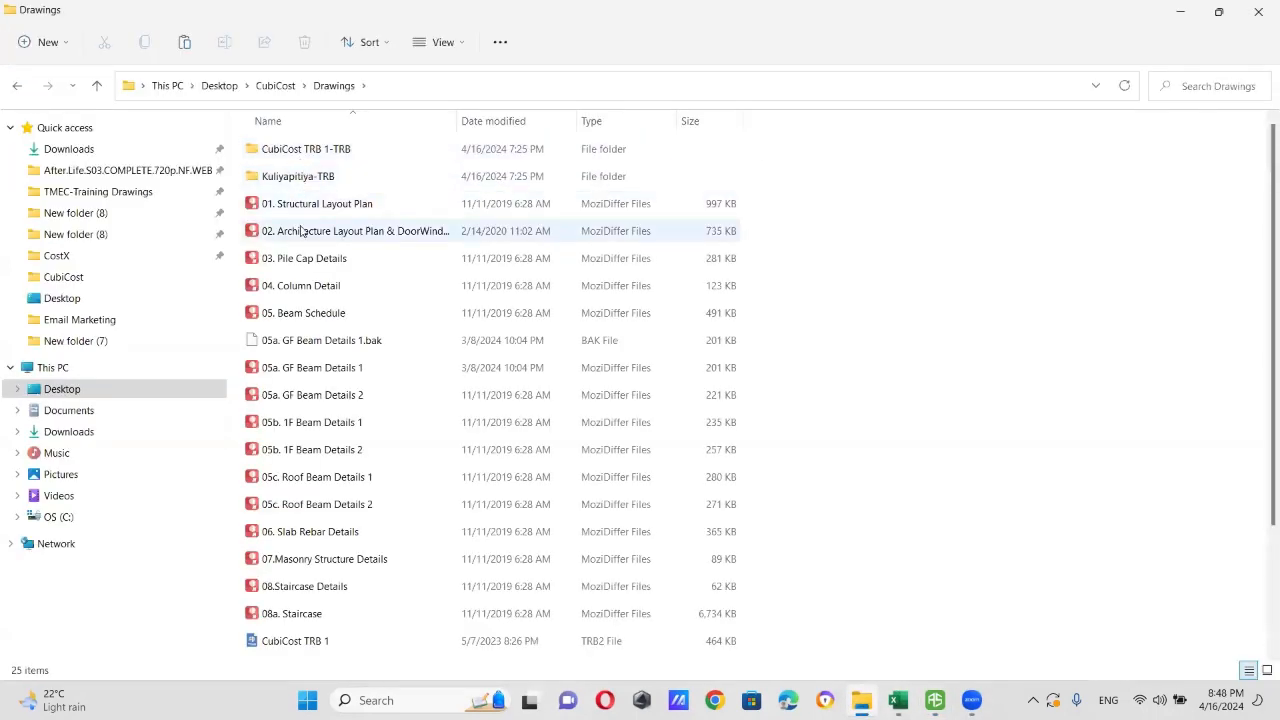
{"action": "left_click", "coordinate": [301, 231]}
{"action": "right_click", "coordinate": [302, 230]}
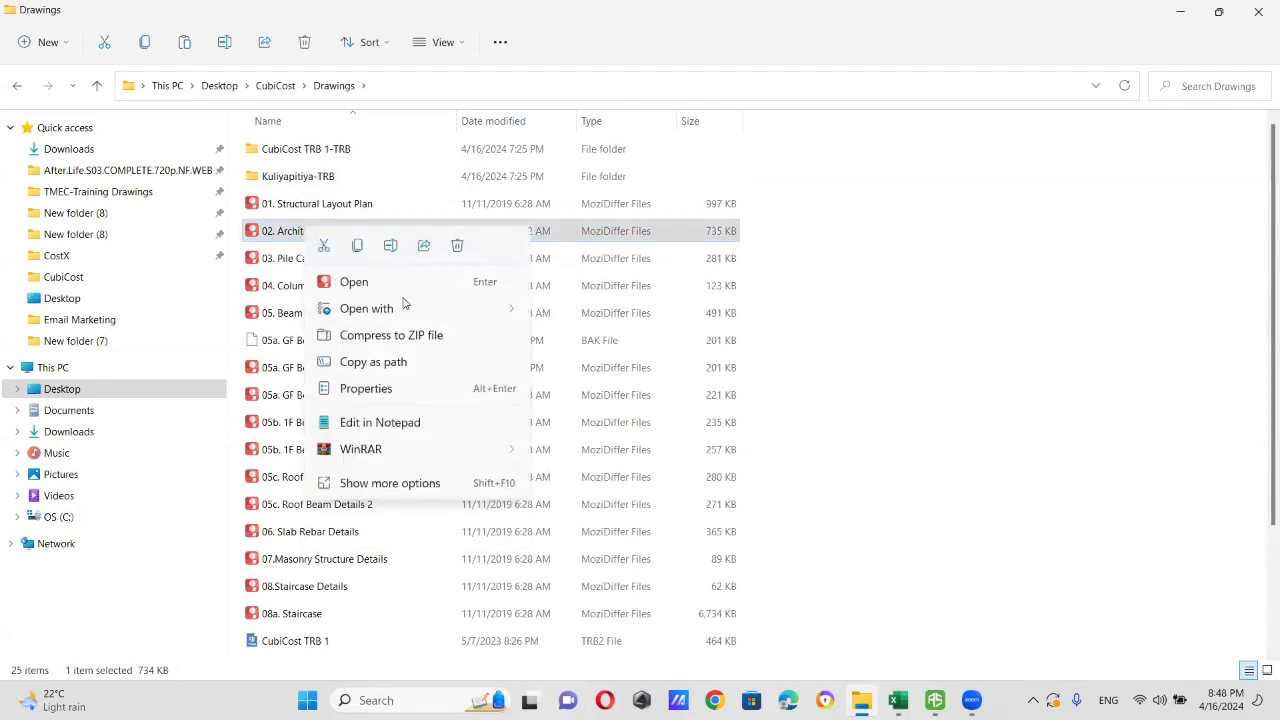
{"action": "mouse_move", "coordinate": [405, 310]}
{"action": "left_click", "coordinate": [578, 394]}
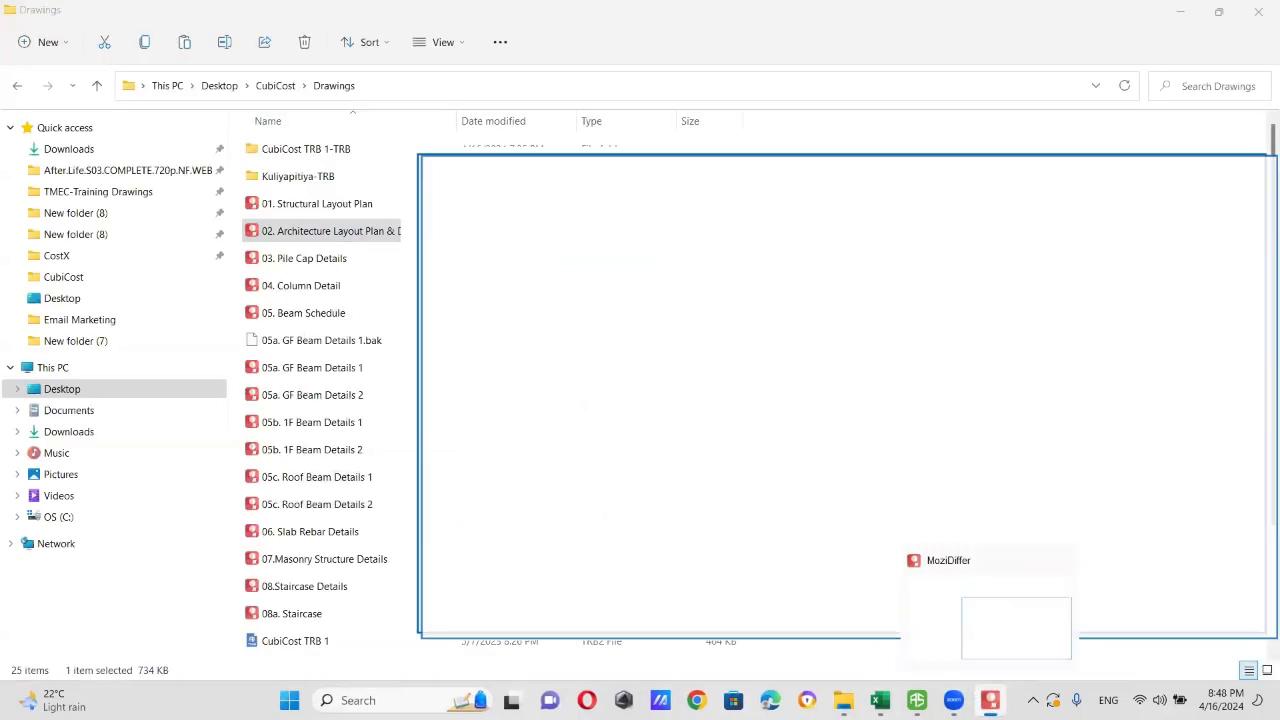
- Examine the ground, first floor and roof levels on the front elevation of the architecture drawing, and close the drawing viewer
{"action": "scroll", "coordinate": [1008, 415], "scroll_direction": "up", "scroll_amount": 10}
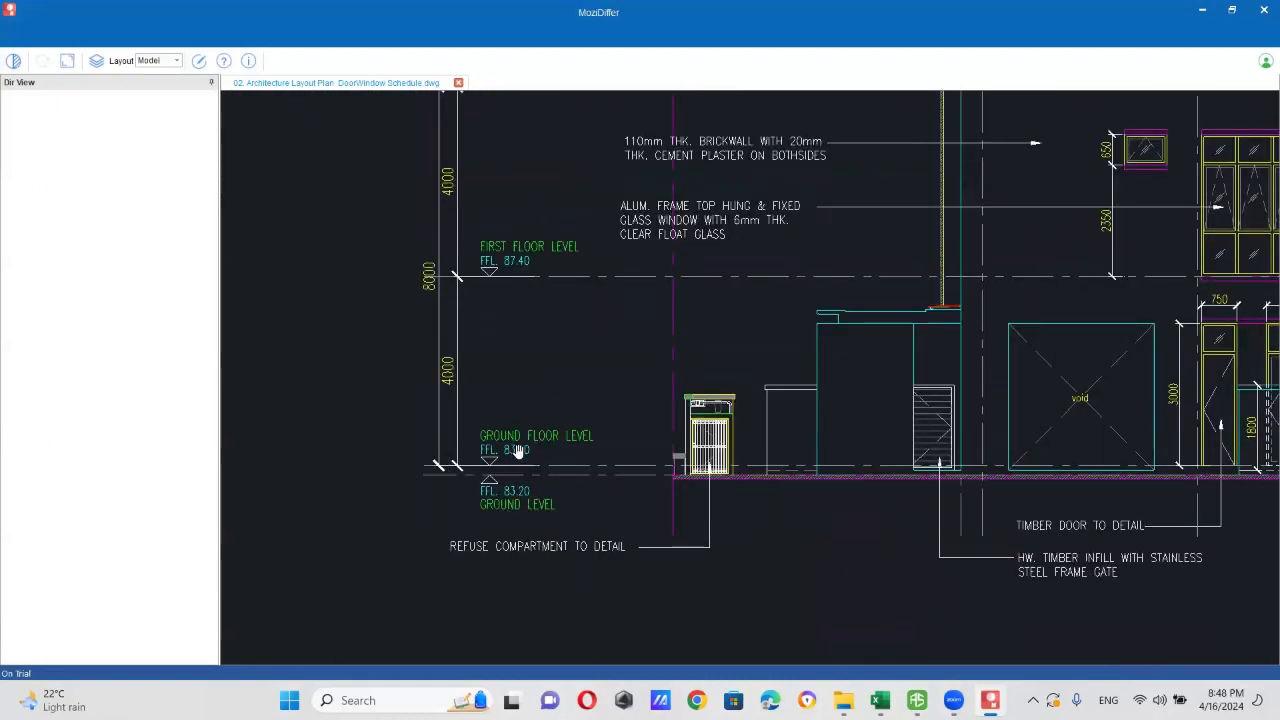
{"action": "scroll", "coordinate": [520, 455], "scroll_direction": "down", "scroll_amount": 2}
{"action": "scroll", "coordinate": [520, 453], "scroll_direction": "down", "scroll_amount": 3}
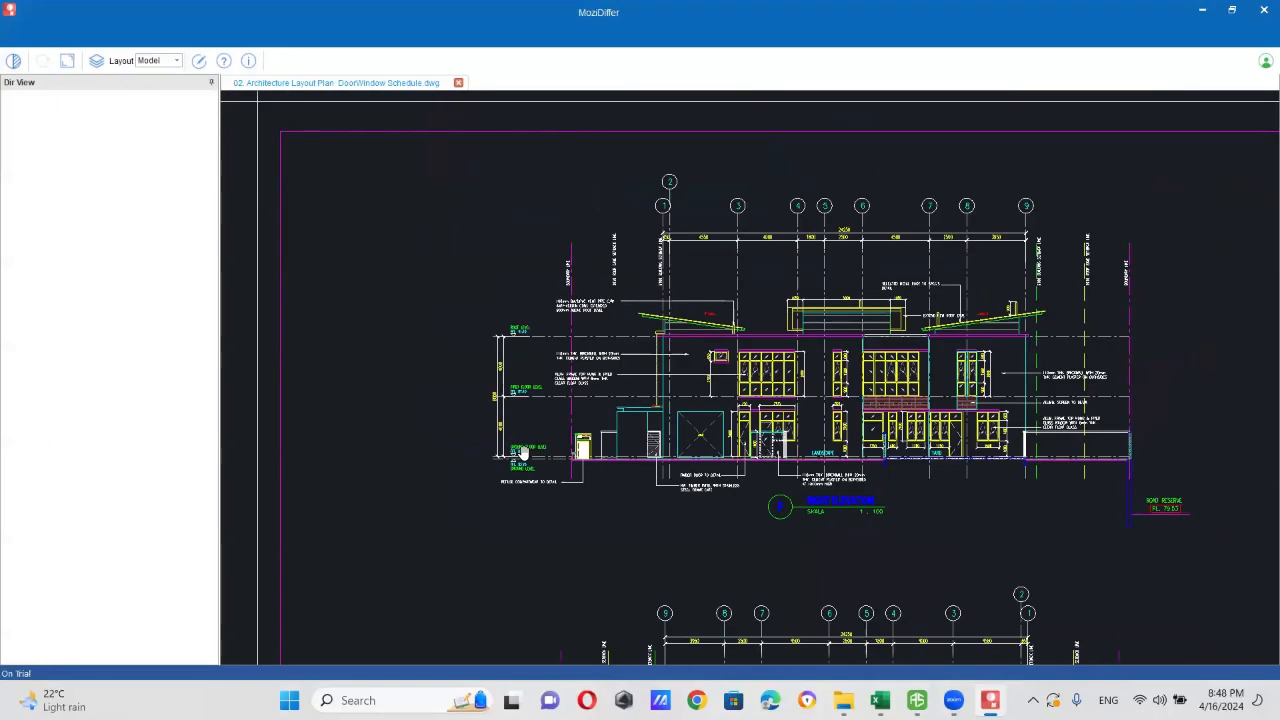
{"action": "scroll", "coordinate": [520, 453], "scroll_direction": "up", "scroll_amount": 1}
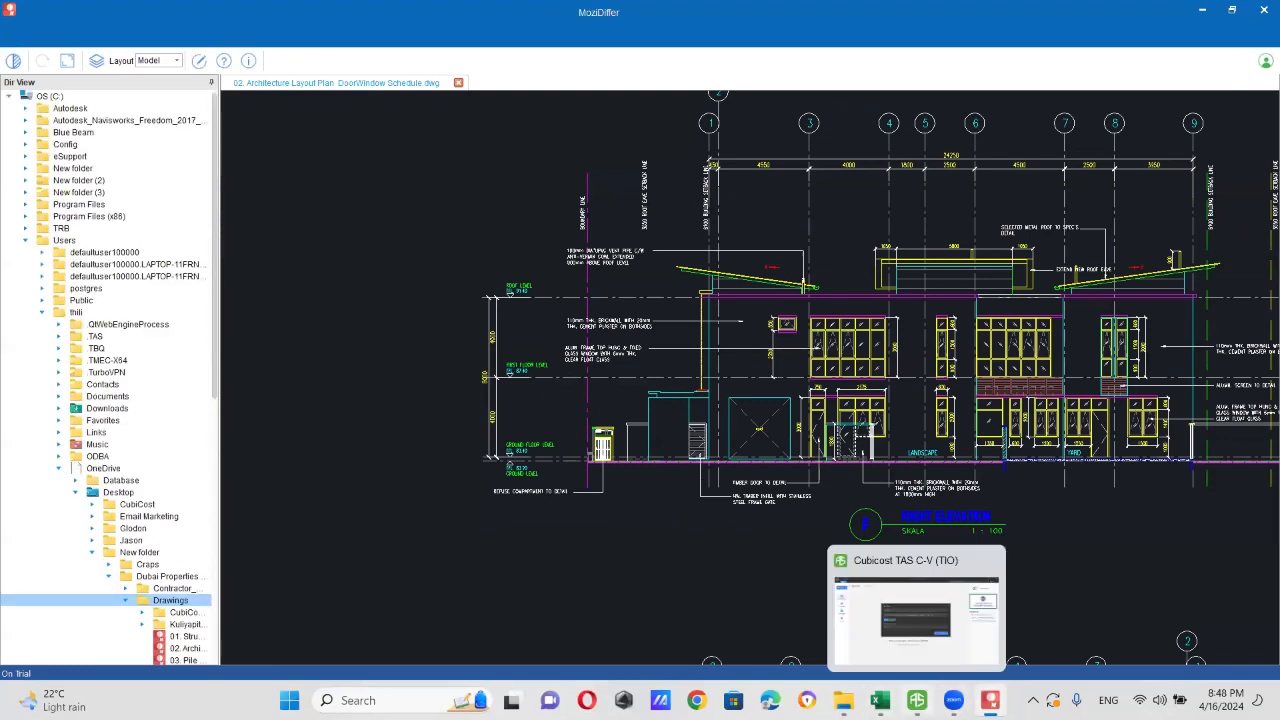
{"action": "left_click", "coordinate": [1265, 10]}
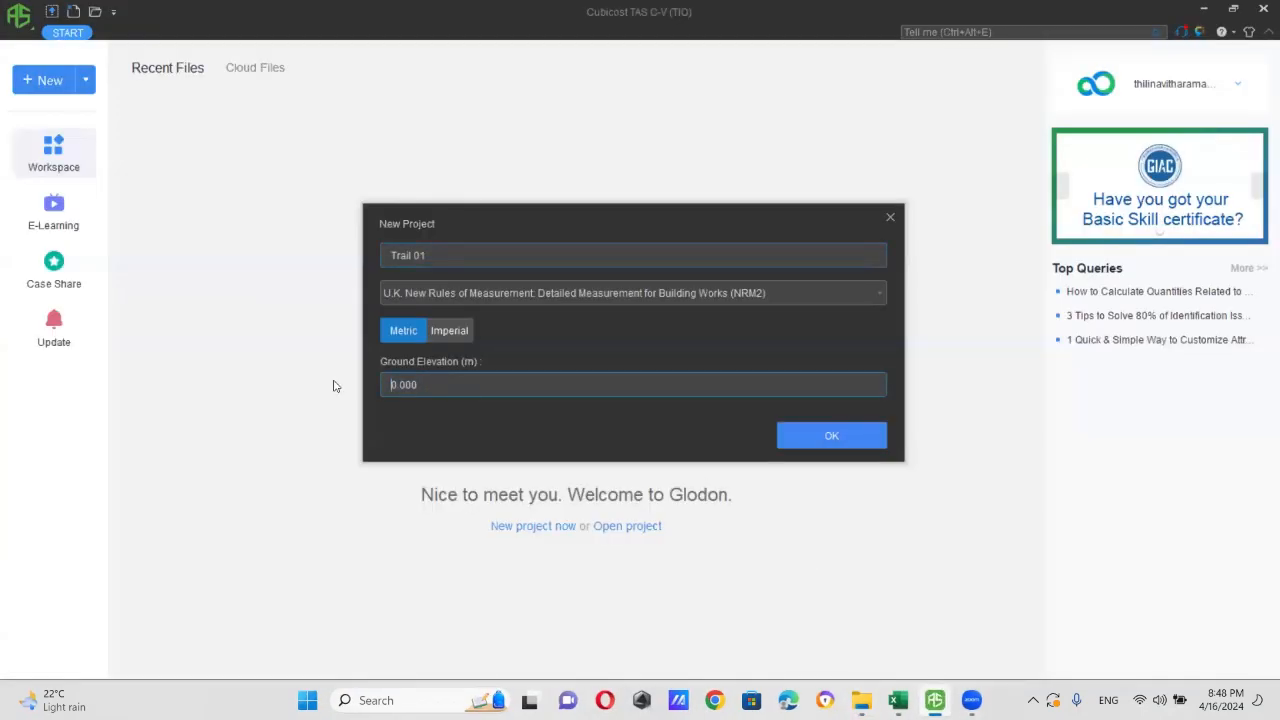
- Set the new project's ground elevation to 83.4 m, create the project and open its floor settings
{"action": "left_click_drag", "start_coordinate": [421, 382], "coordinate": [349, 390]}
{"action": "type", "text": "83.4"}
{"action": "left_click", "coordinate": [829, 434]}
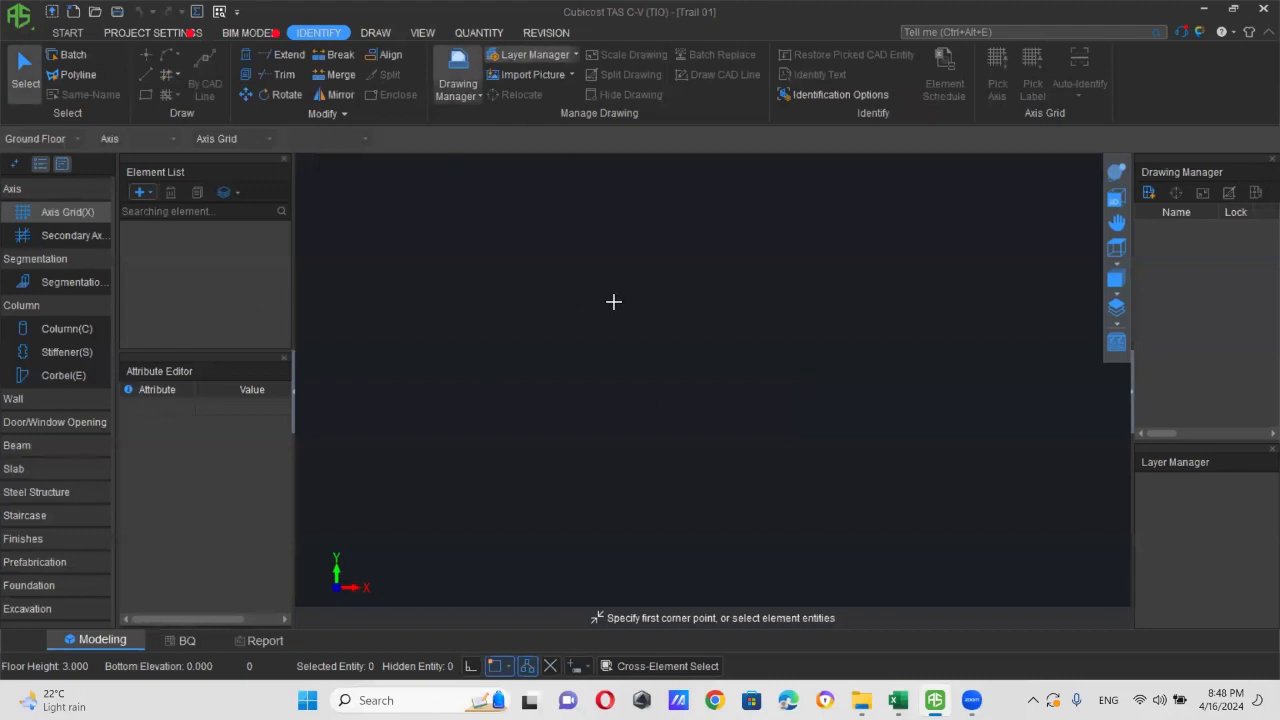
{"action": "left_click", "coordinate": [165, 33]}
{"action": "left_click", "coordinate": [91, 73]}
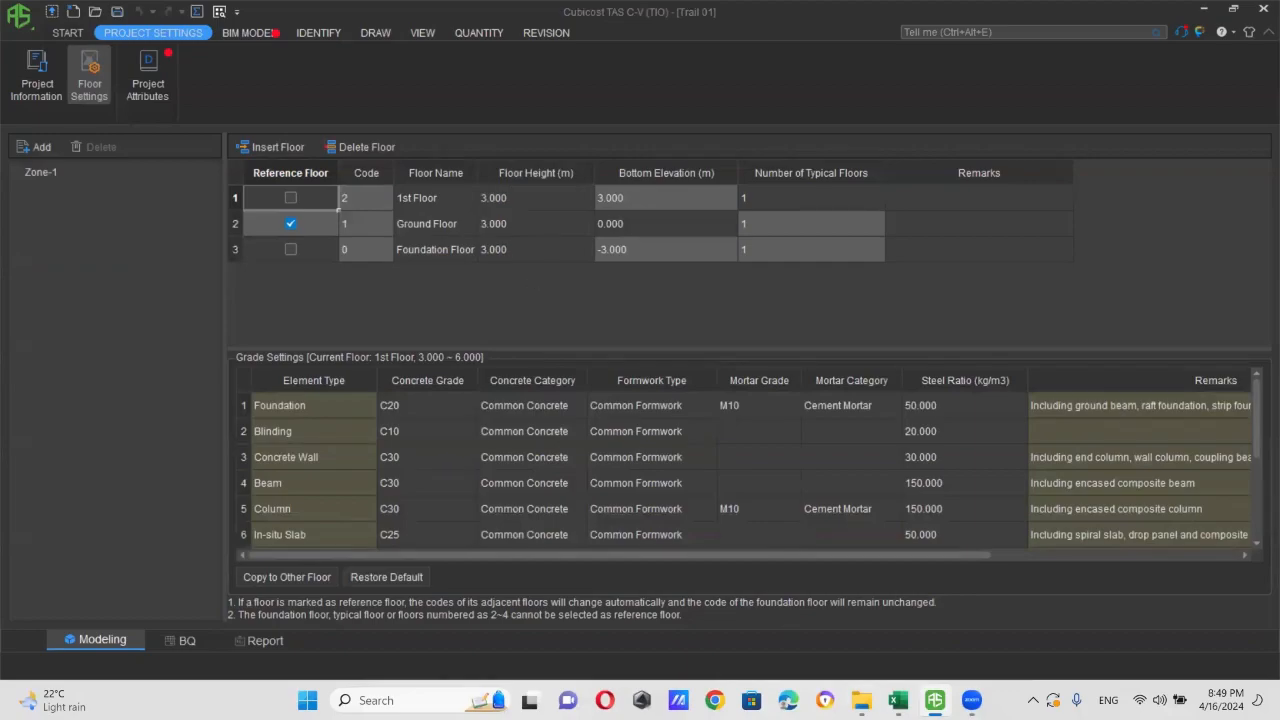
- Reopen the 02. Architecture Layout Plan drawing from File Explorer with DrawingDiffer and examine its elevations for the floor heights
{"action": "left_click", "coordinate": [861, 700]}
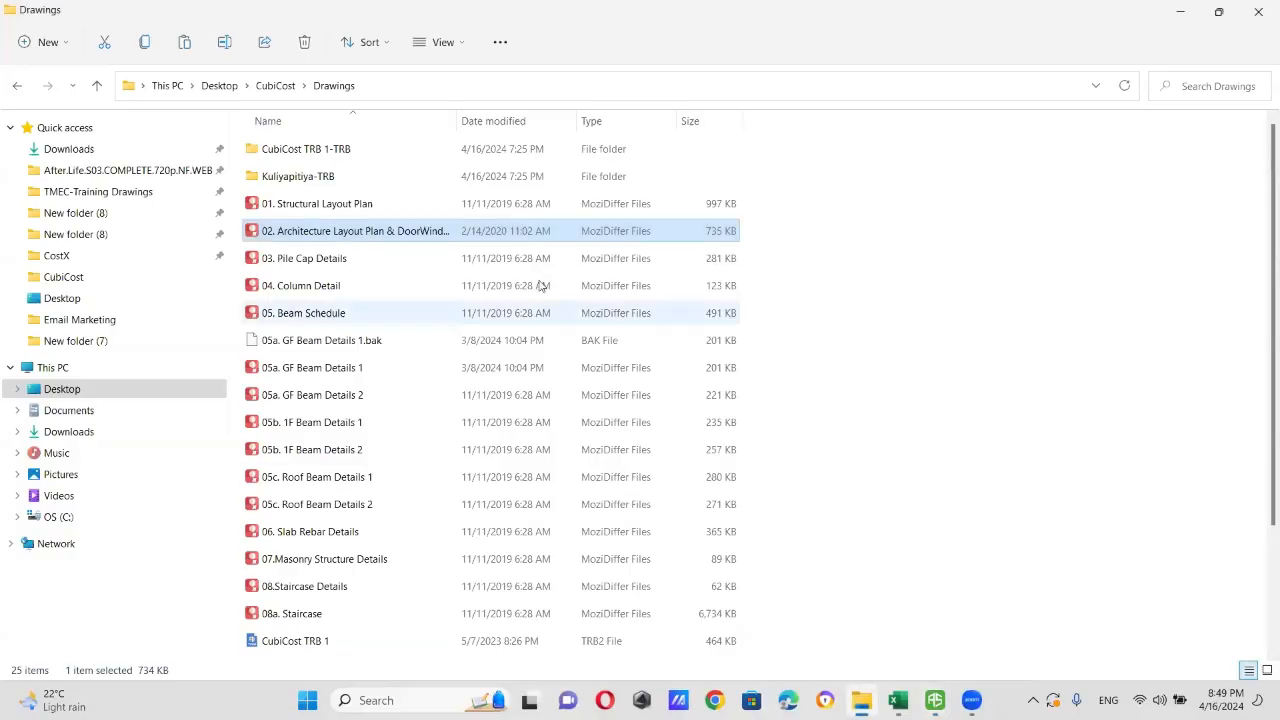
{"action": "right_click", "coordinate": [397, 240]}
{"action": "mouse_move", "coordinate": [510, 320]}
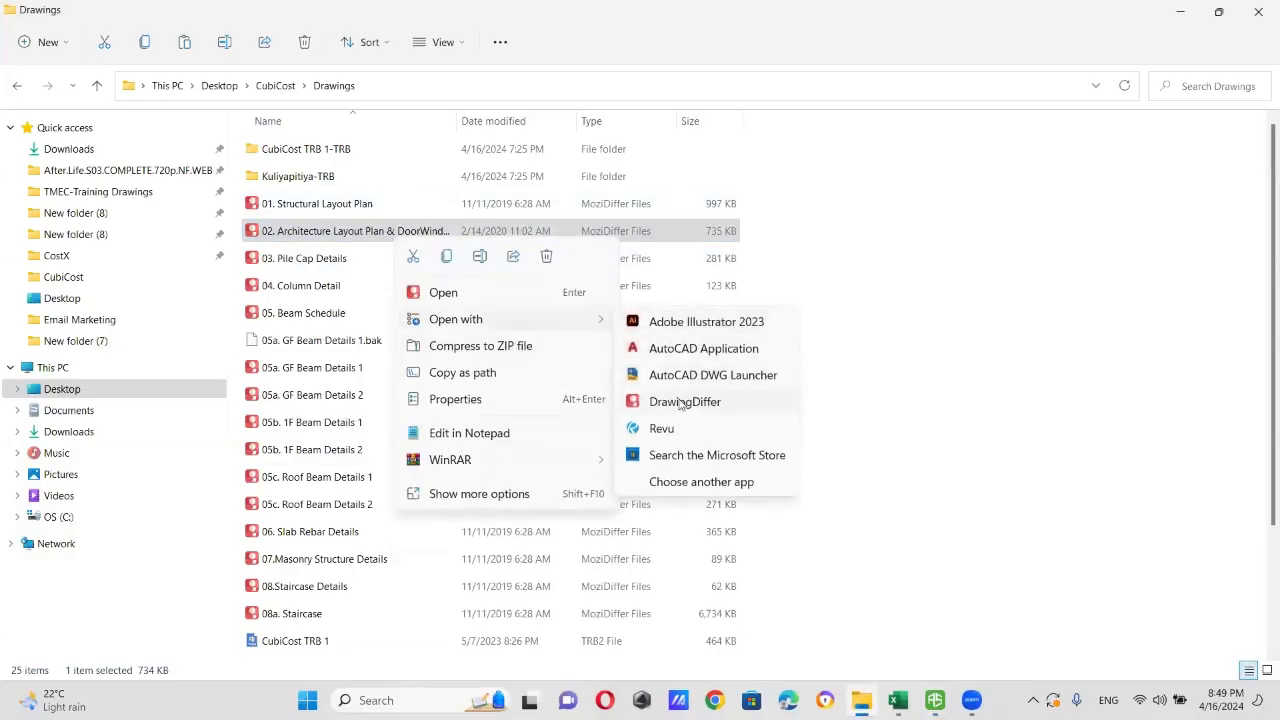
{"action": "left_click", "coordinate": [683, 401]}
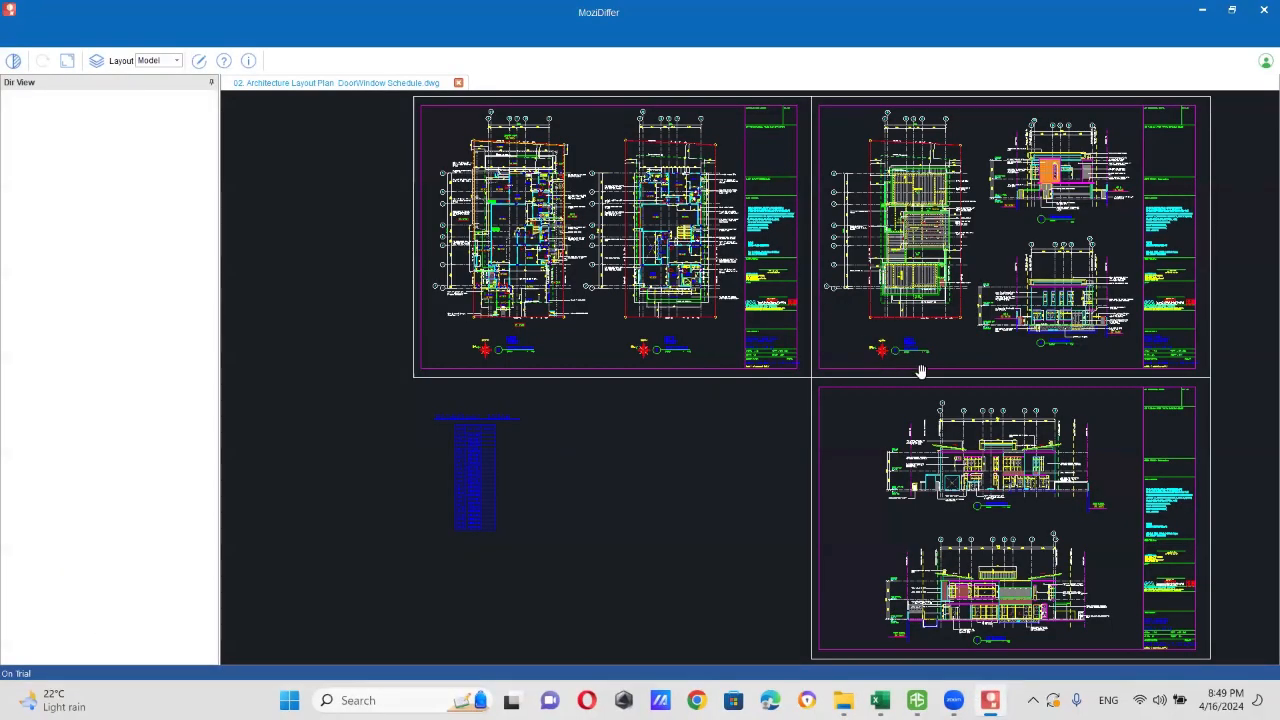
{"action": "scroll", "coordinate": [928, 505], "scroll_direction": "up", "scroll_amount": 5}
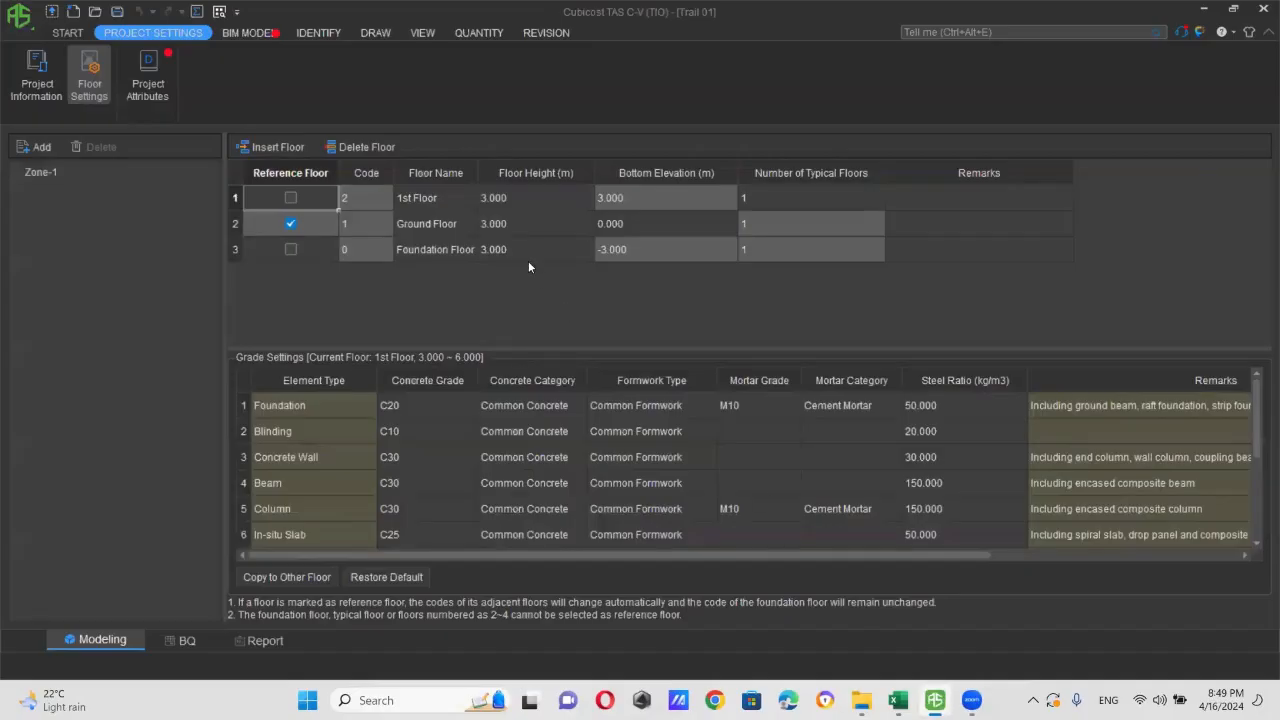
- In Cubicost TAS, set the Ground Floor height to 4 m and insert another floor above the 1st Floor
{"action": "left_click", "coordinate": [537, 223]}
{"action": "type", "text": "4"}
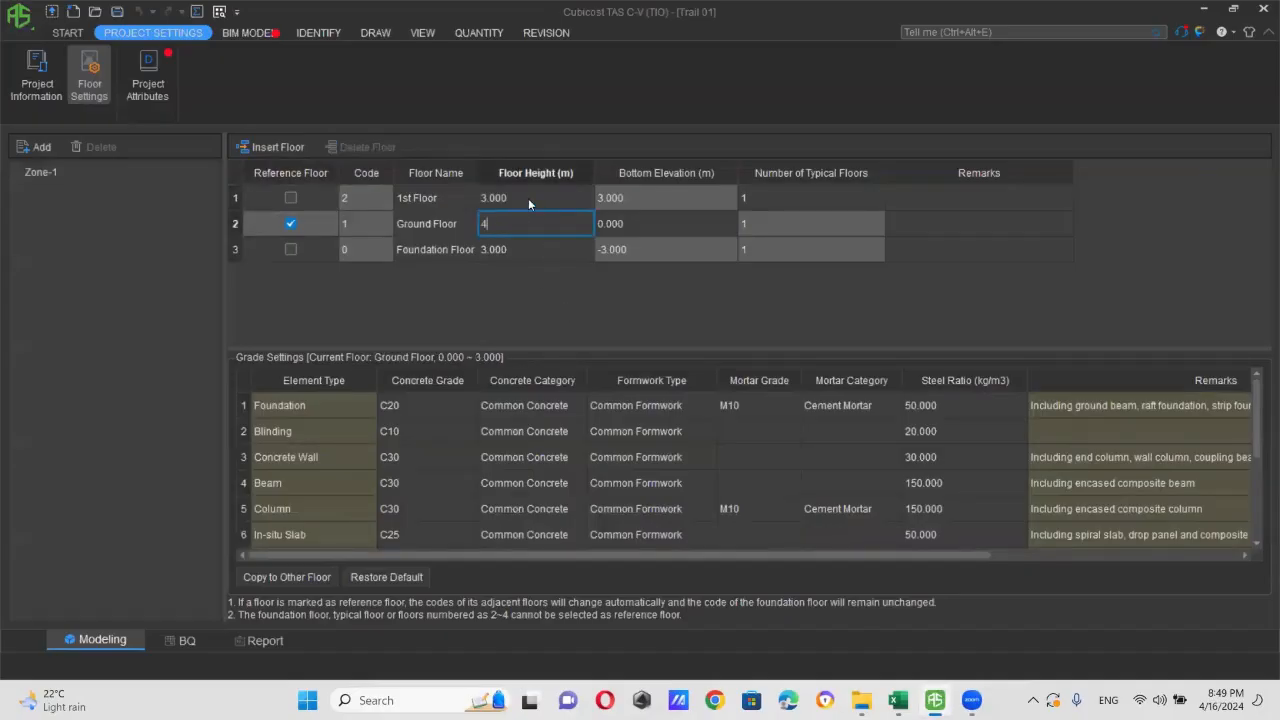
{"action": "left_click", "coordinate": [528, 198]}
{"action": "type", "text": "4"}
{"action": "left_click", "coordinate": [262, 147]}
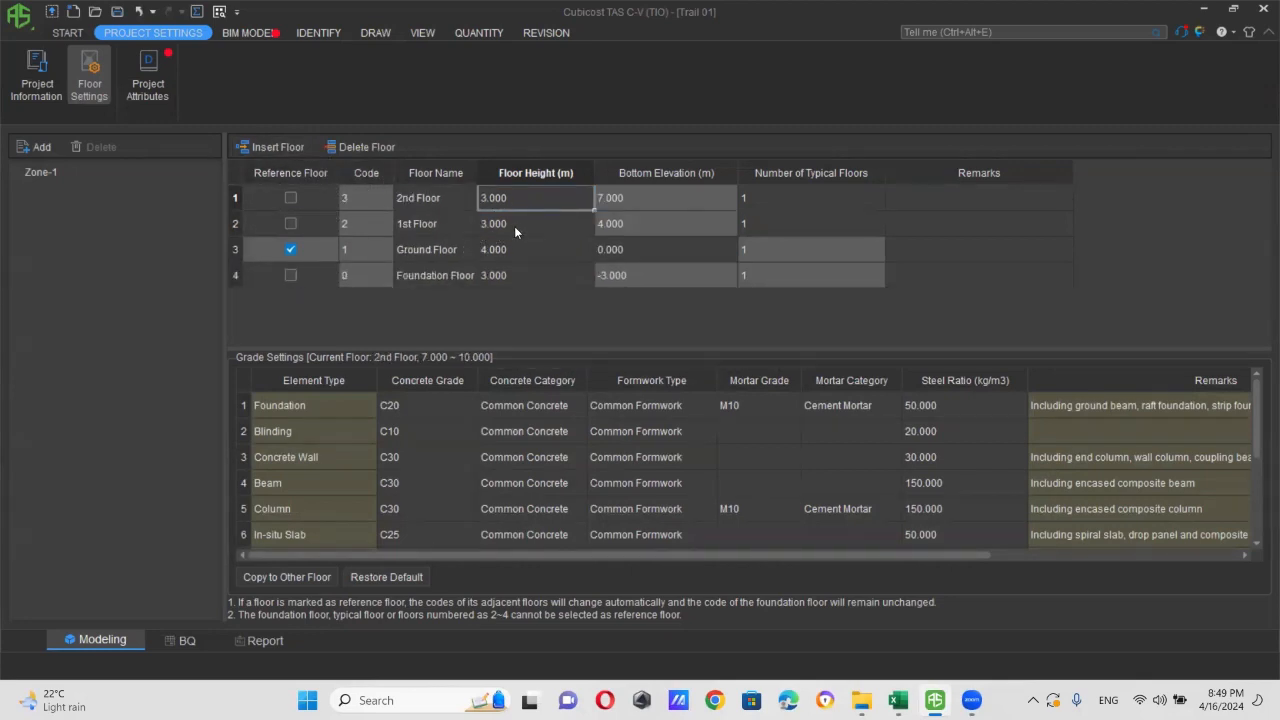
- Set the 1st Floor height to 4 m and rename the 2nd Floor as Roof Floor
{"action": "left_click", "coordinate": [503, 225]}
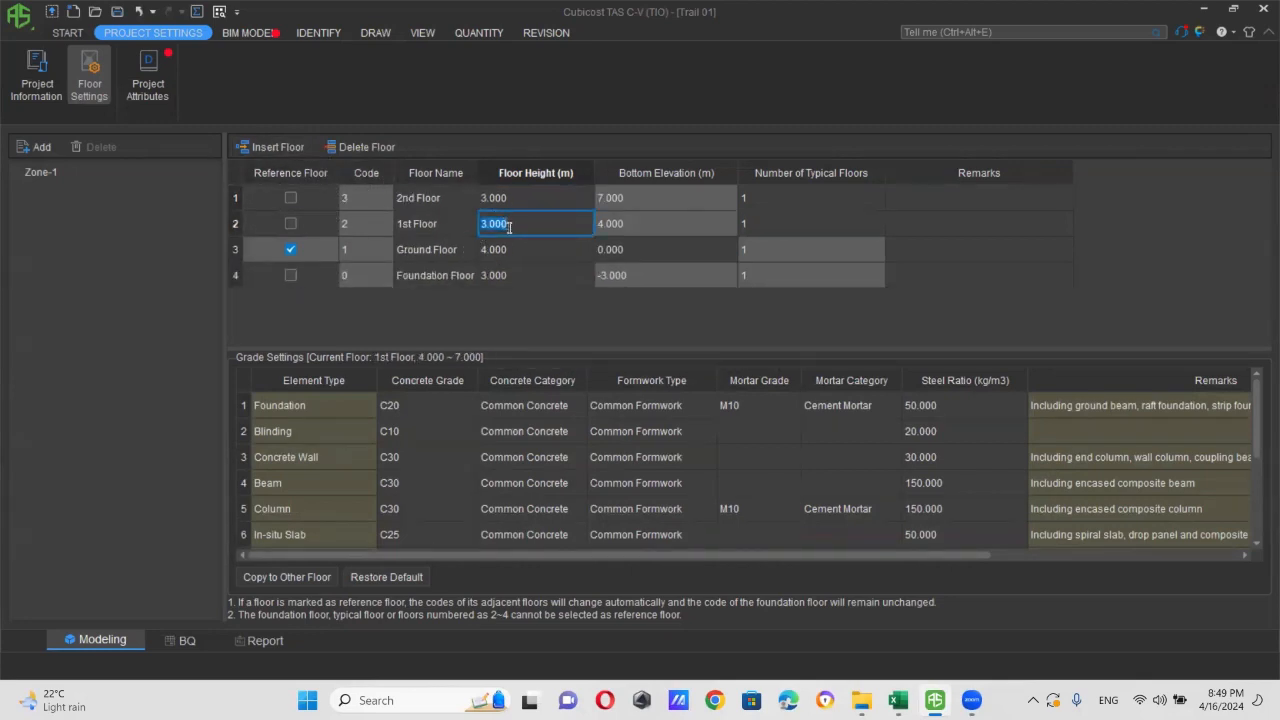
{"action": "type", "text": "4"}
{"action": "left_click", "coordinate": [509, 202]}
{"action": "double_click", "coordinate": [448, 198]}
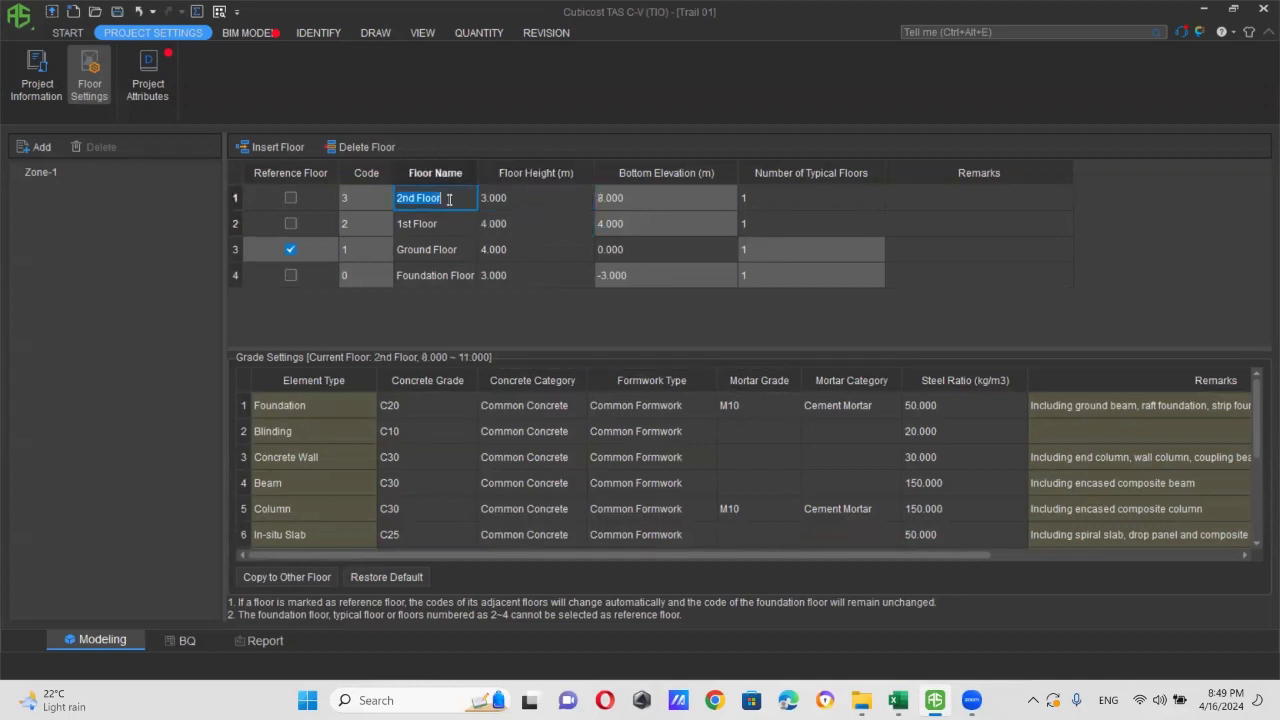
{"action": "type", "text": "Roof"}
- Set the Ground Floor's bottom elevation to 83.4 m
{"action": "left_click", "coordinate": [640, 238]}
{"action": "left_click", "coordinate": [640, 238]}
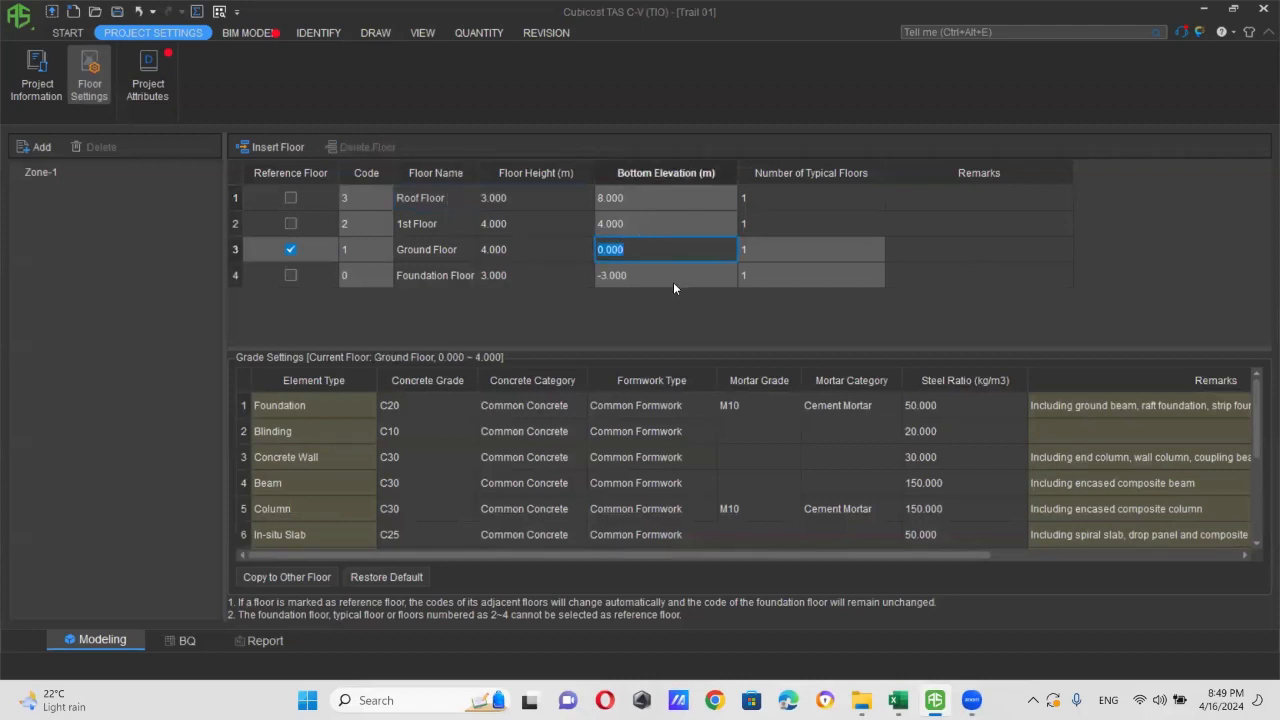
{"action": "type", "text": "83.4"}
{"action": "left_click", "coordinate": [735, 280]}
- Look through the available concrete category and formwork type options for the Foundation element in the grade settings
{"action": "left_click", "coordinate": [685, 404]}
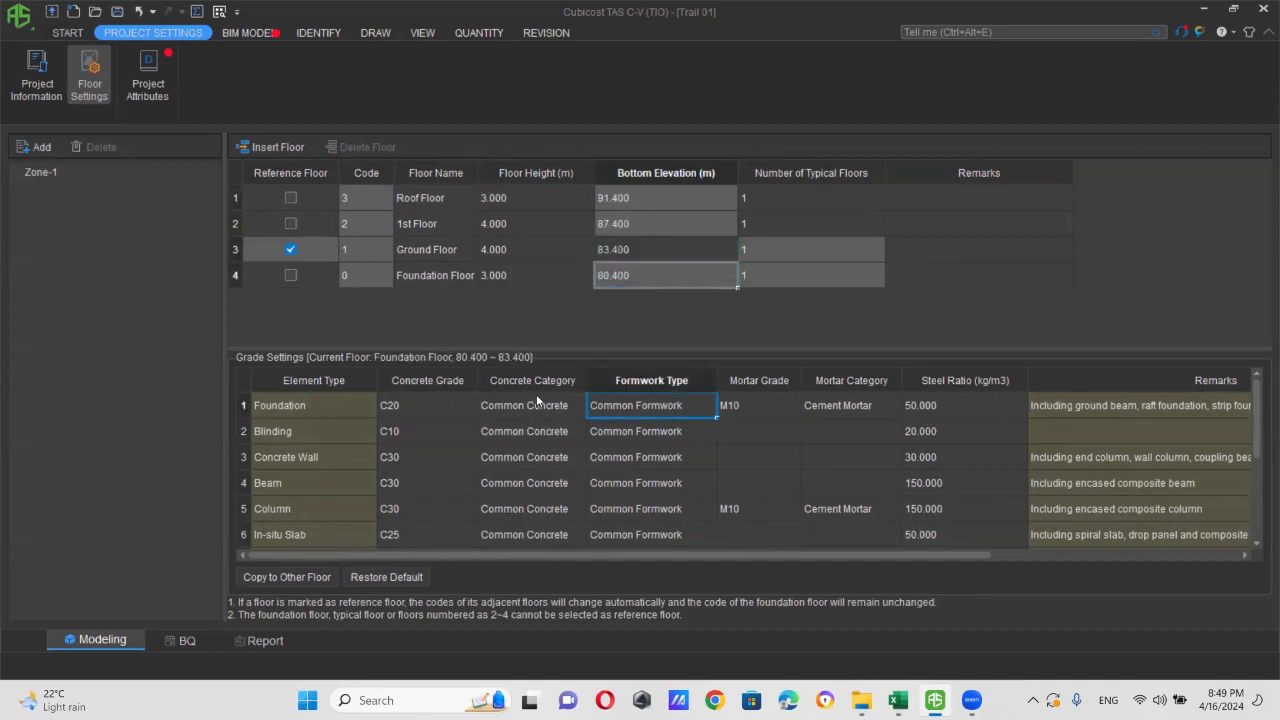
{"action": "left_click", "coordinate": [572, 406]}
{"action": "left_click", "coordinate": [575, 406]}
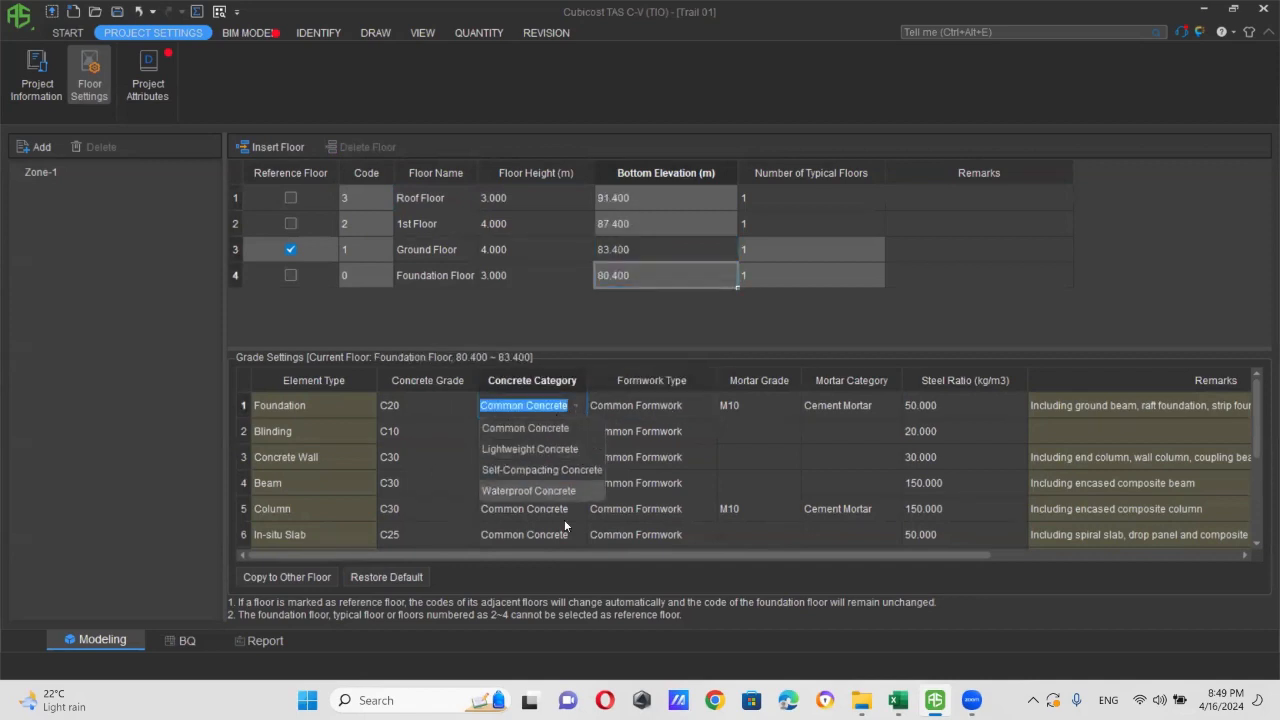
{"action": "left_click", "coordinate": [698, 406]}
{"action": "left_click", "coordinate": [700, 405]}
{"action": "left_click", "coordinate": [705, 406]}
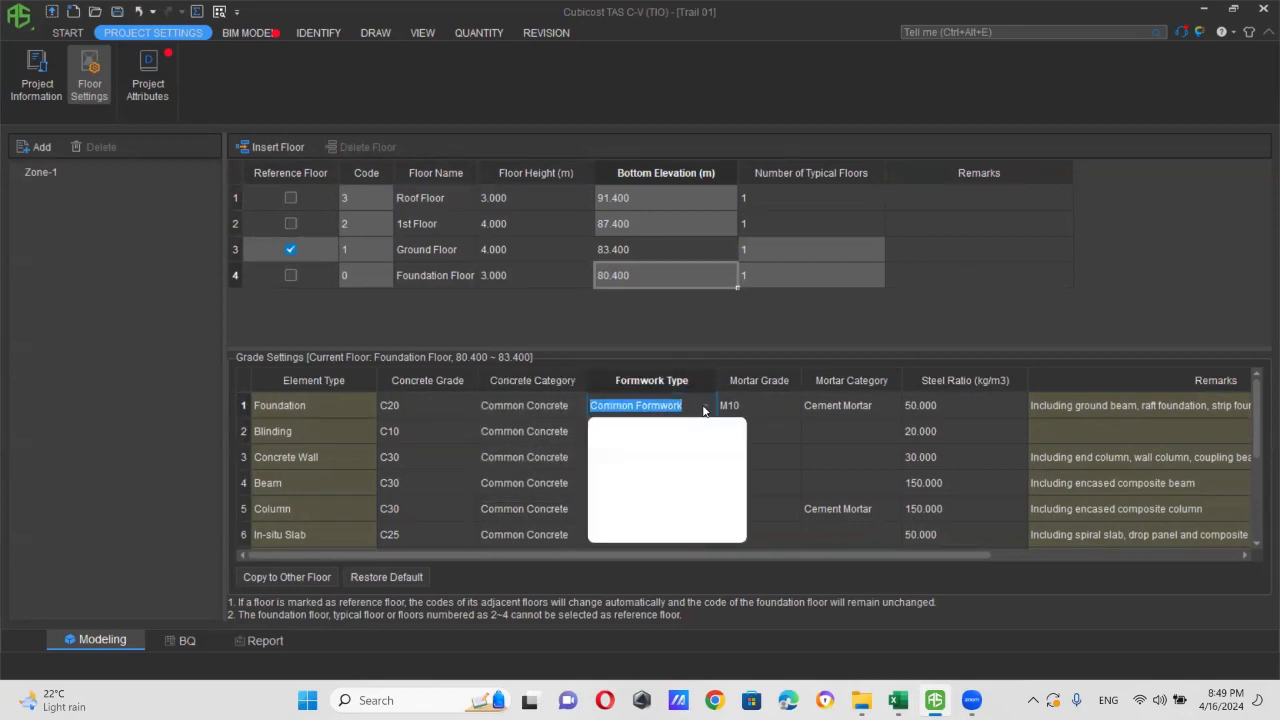
{"action": "left_click", "coordinate": [778, 403]}
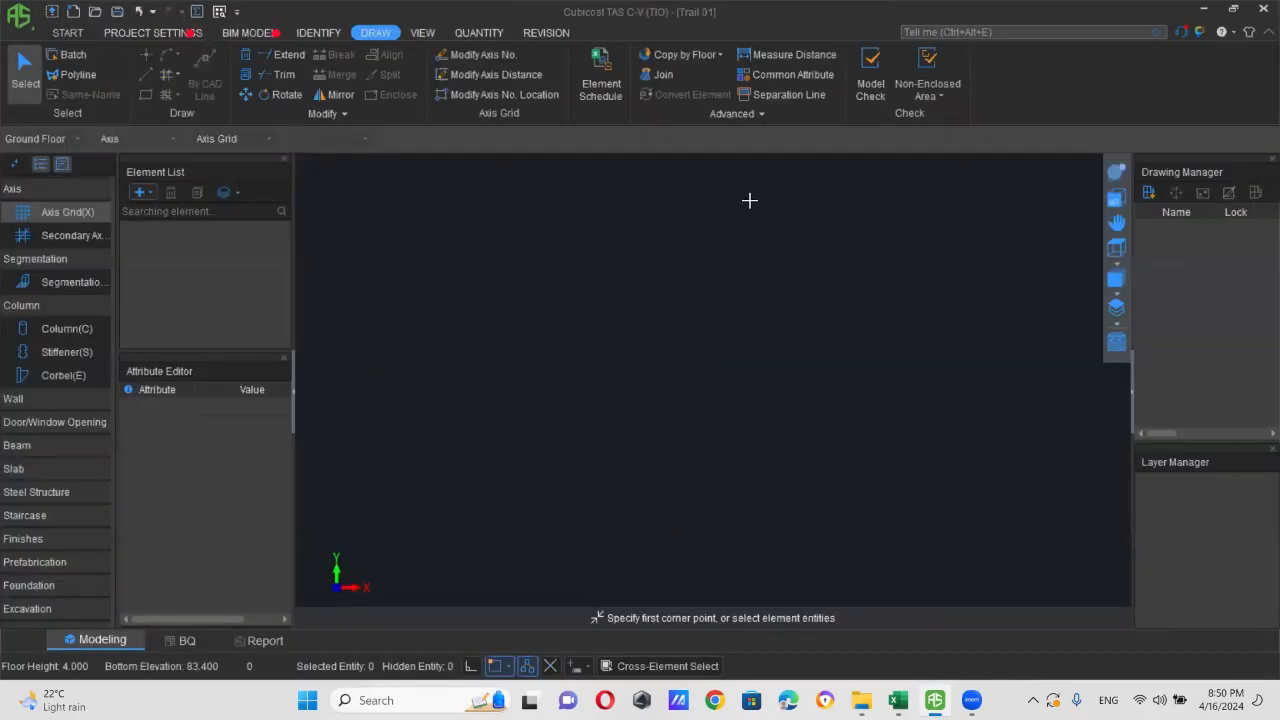
- Add the 01. Structural Layout Plan, 02. Architecture Layout Plan & DoorWindow Schedule and 03. Pile Cap Details DWG files to the project drawings
{"action": "left_click", "coordinate": [1148, 193]}
{"action": "left_click", "coordinate": [410, 162]}
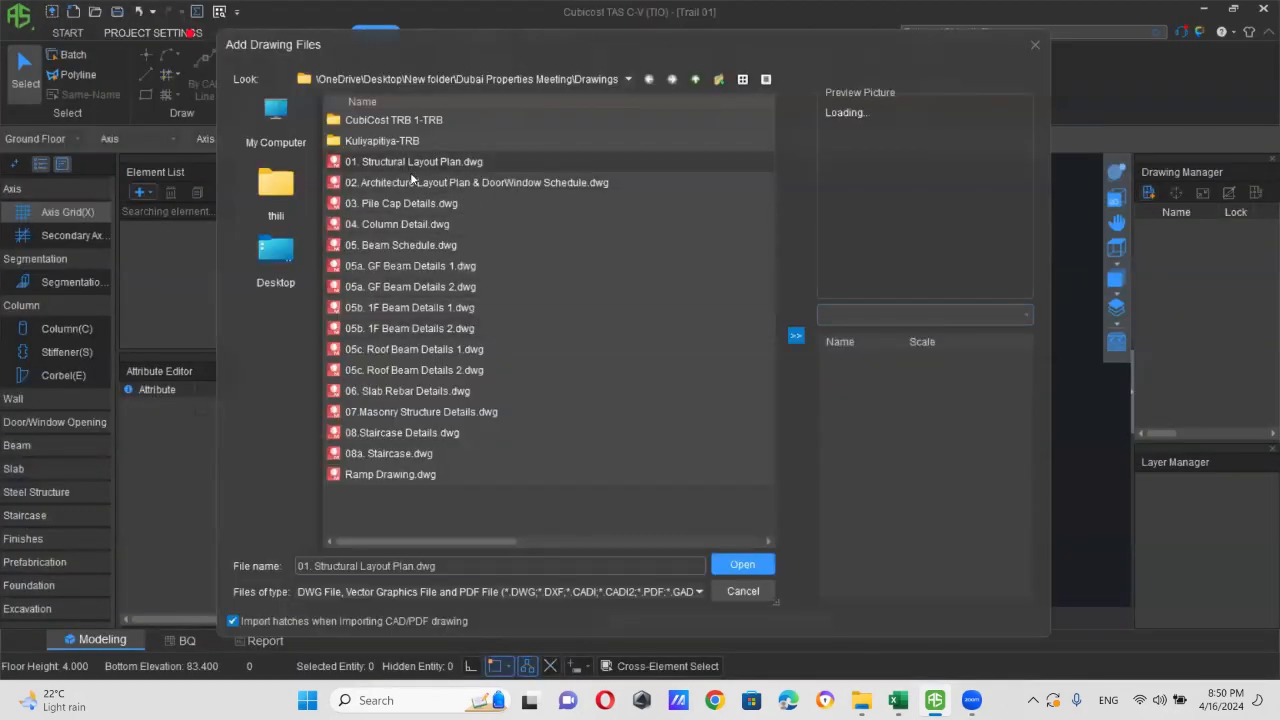
{"action": "left_click", "coordinate": [406, 186], "text": "ctrl"}
{"action": "left_click", "coordinate": [465, 203], "text": "ctrl"}
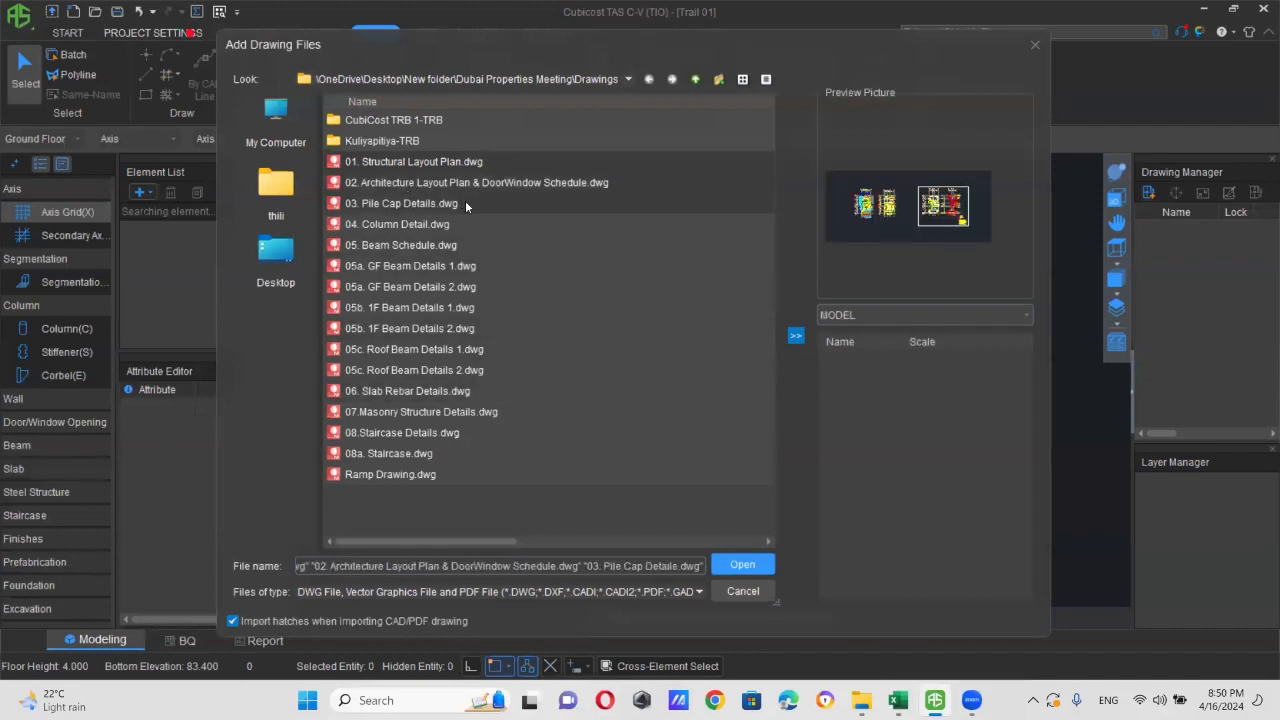
{"action": "left_click", "coordinate": [743, 564]}
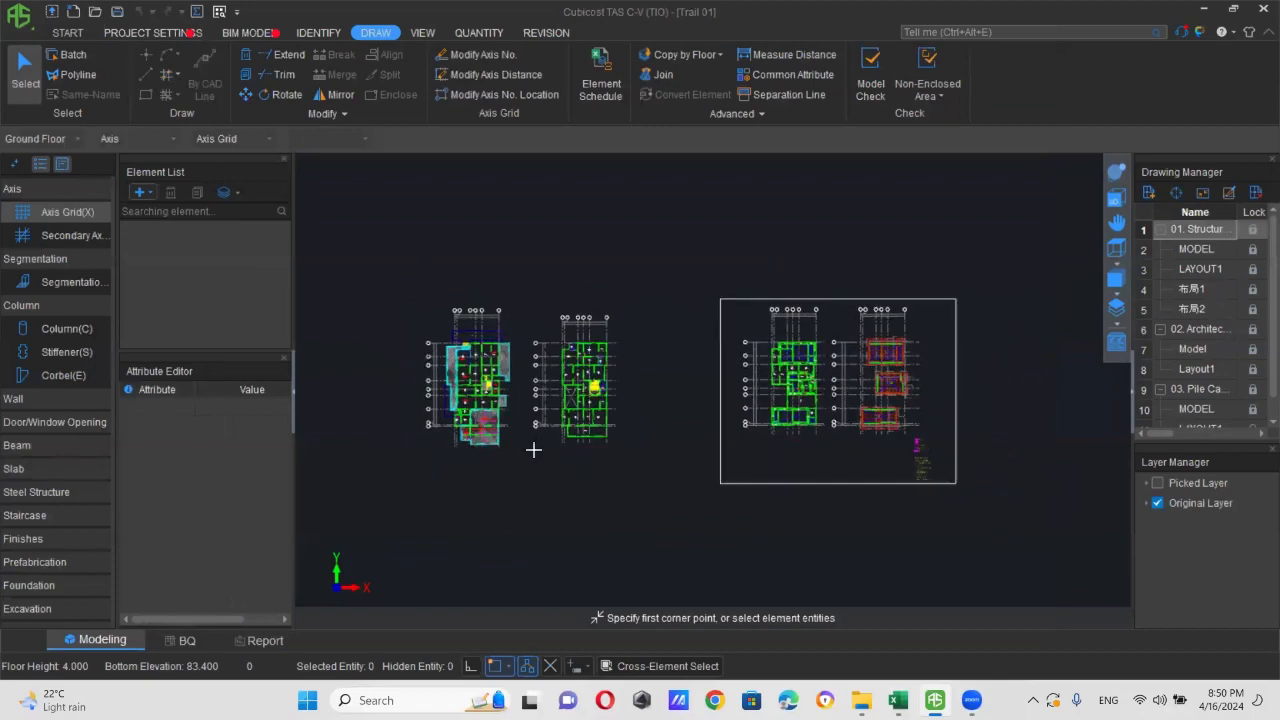
- Split the leftmost ground floor plan out of the structural layout drawing, naming it with the title text picked beneath the plan
{"action": "scroll", "coordinate": [600, 423], "scroll_direction": "down", "scroll_amount": 3}
{"action": "scroll", "coordinate": [543, 471], "scroll_direction": "up", "scroll_amount": 4}
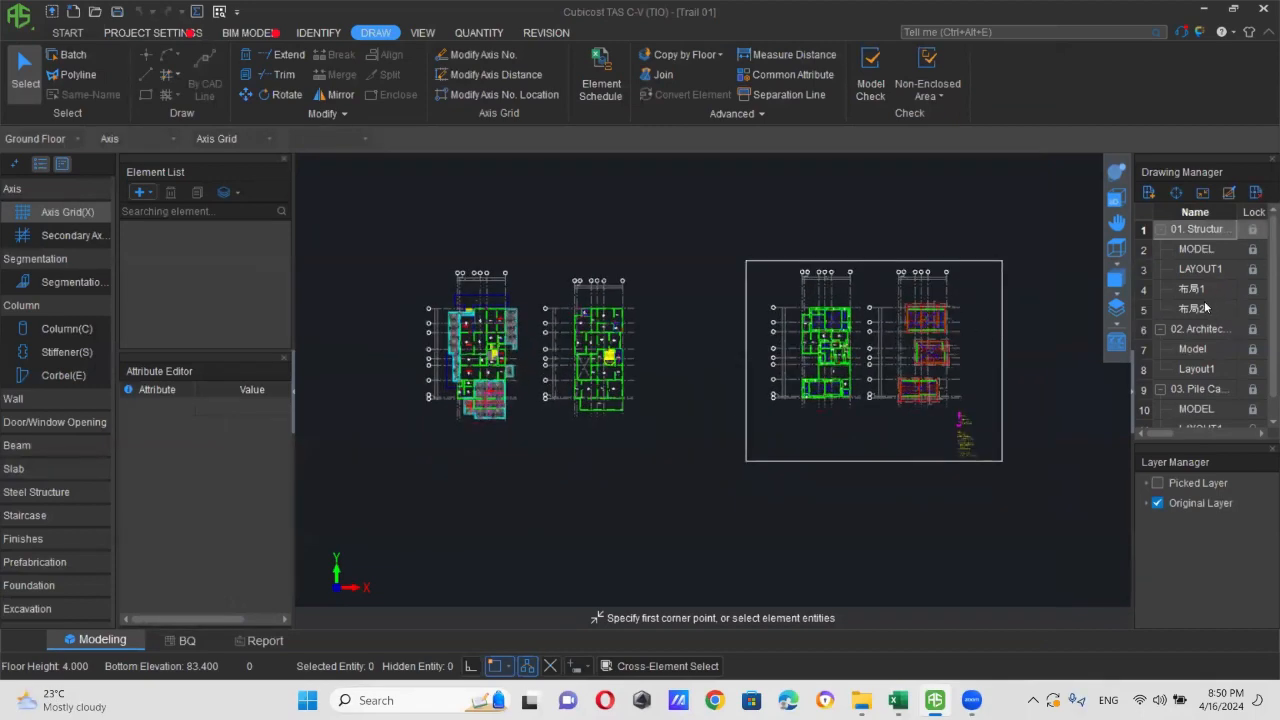
{"action": "scroll", "coordinate": [545, 385], "scroll_direction": "down", "scroll_amount": 1}
{"action": "scroll", "coordinate": [791, 454], "scroll_direction": "up", "scroll_amount": 1}
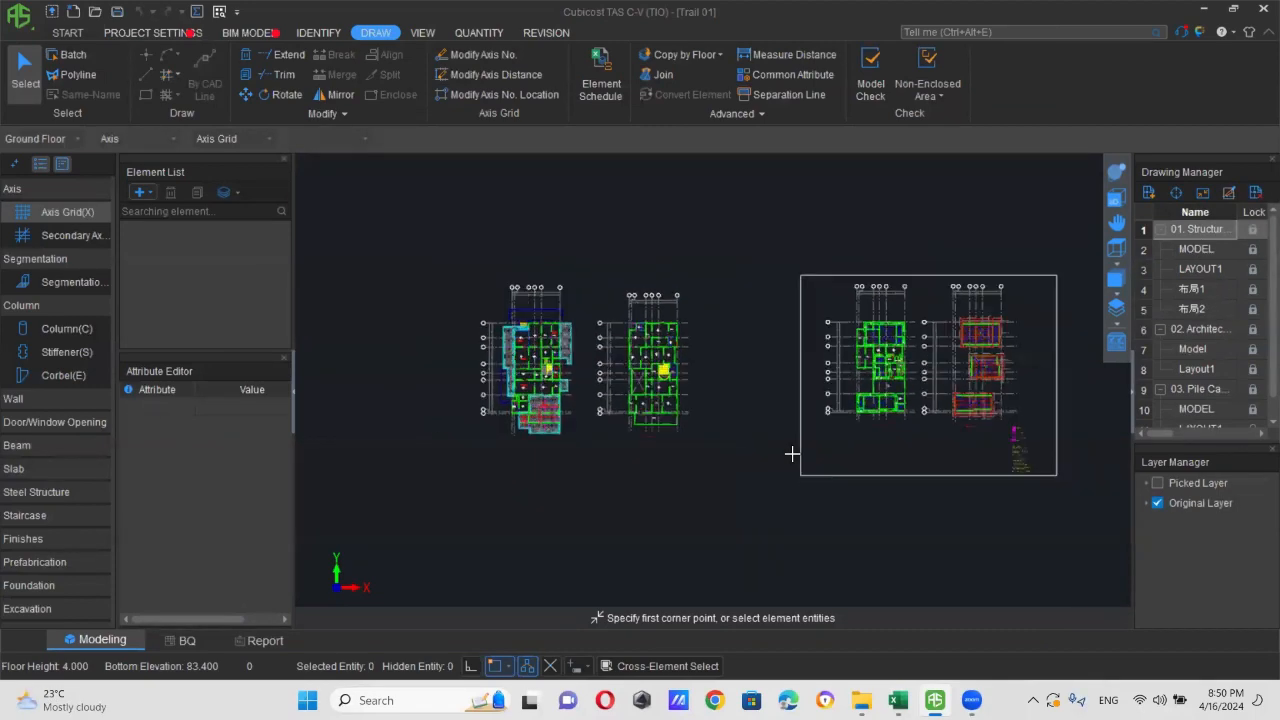
{"action": "left_click", "coordinate": [1228, 193]}
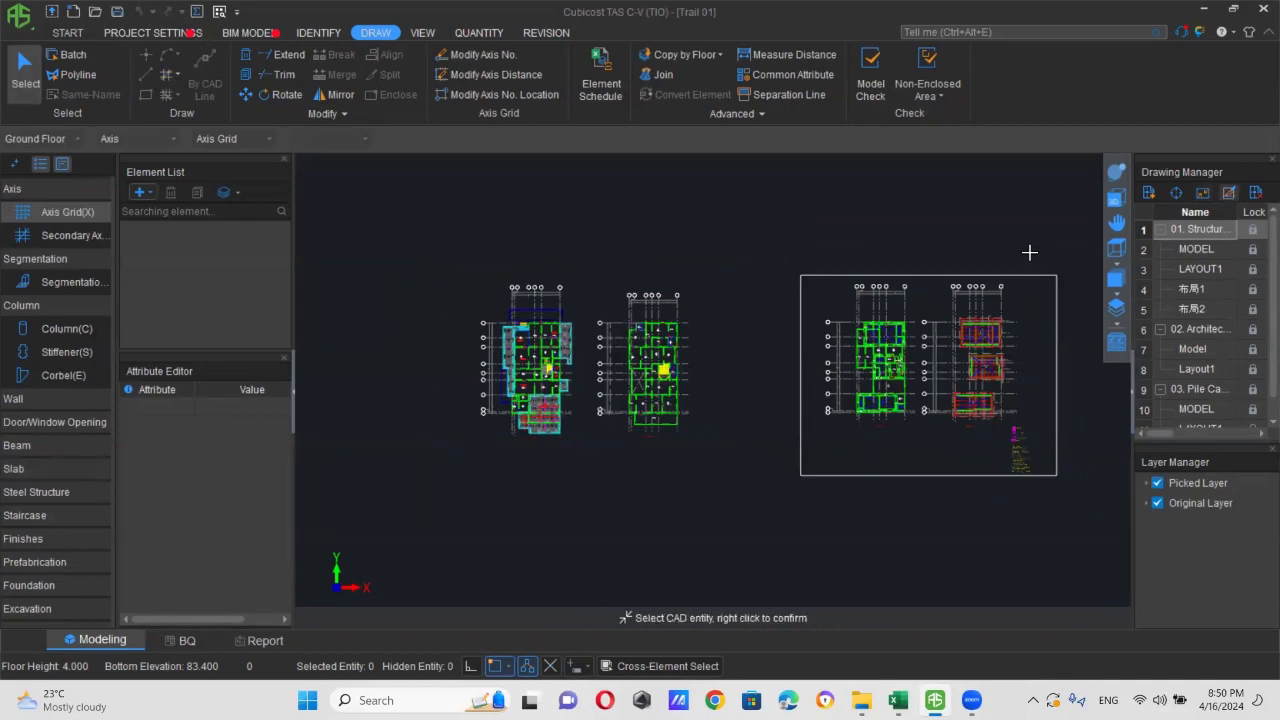
{"action": "left_click", "coordinate": [458, 258]}
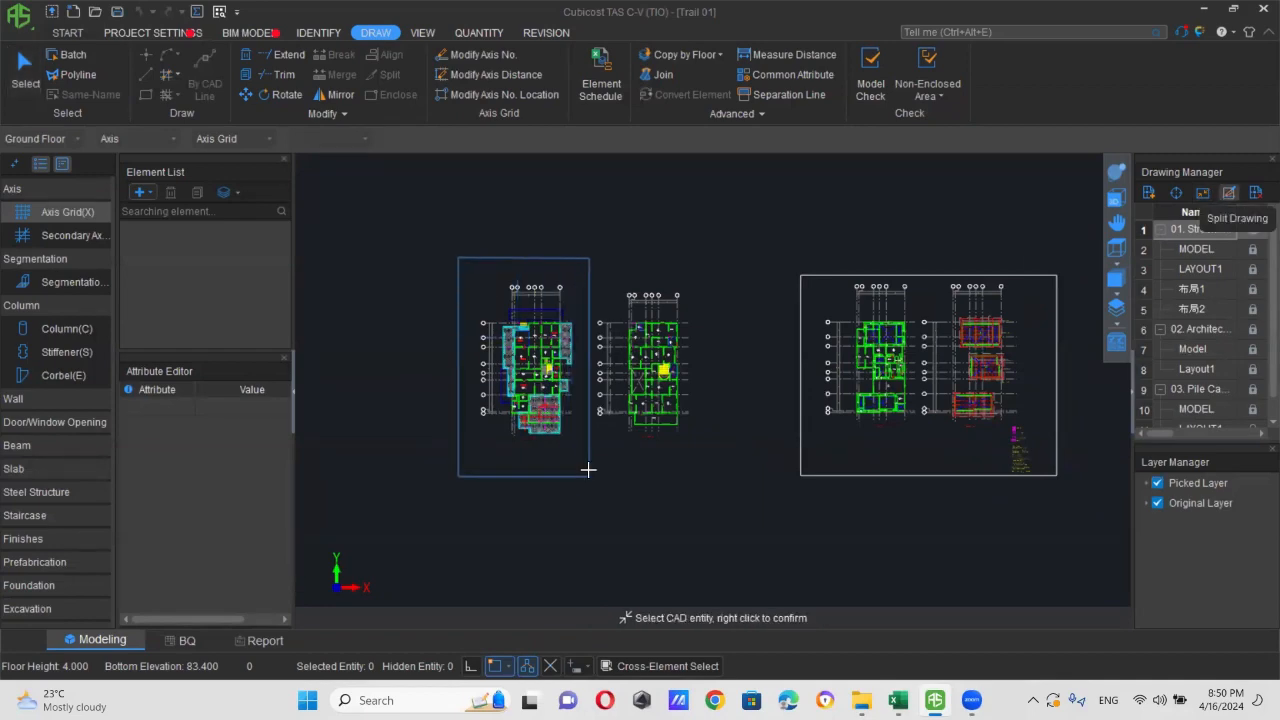
{"action": "left_click", "coordinate": [588, 476]}
{"action": "right_click", "coordinate": [700, 486]}
{"action": "scroll", "coordinate": [553, 449], "scroll_direction": "up", "scroll_amount": 1}
{"action": "scroll", "coordinate": [553, 449], "scroll_direction": "up", "scroll_amount": 2}
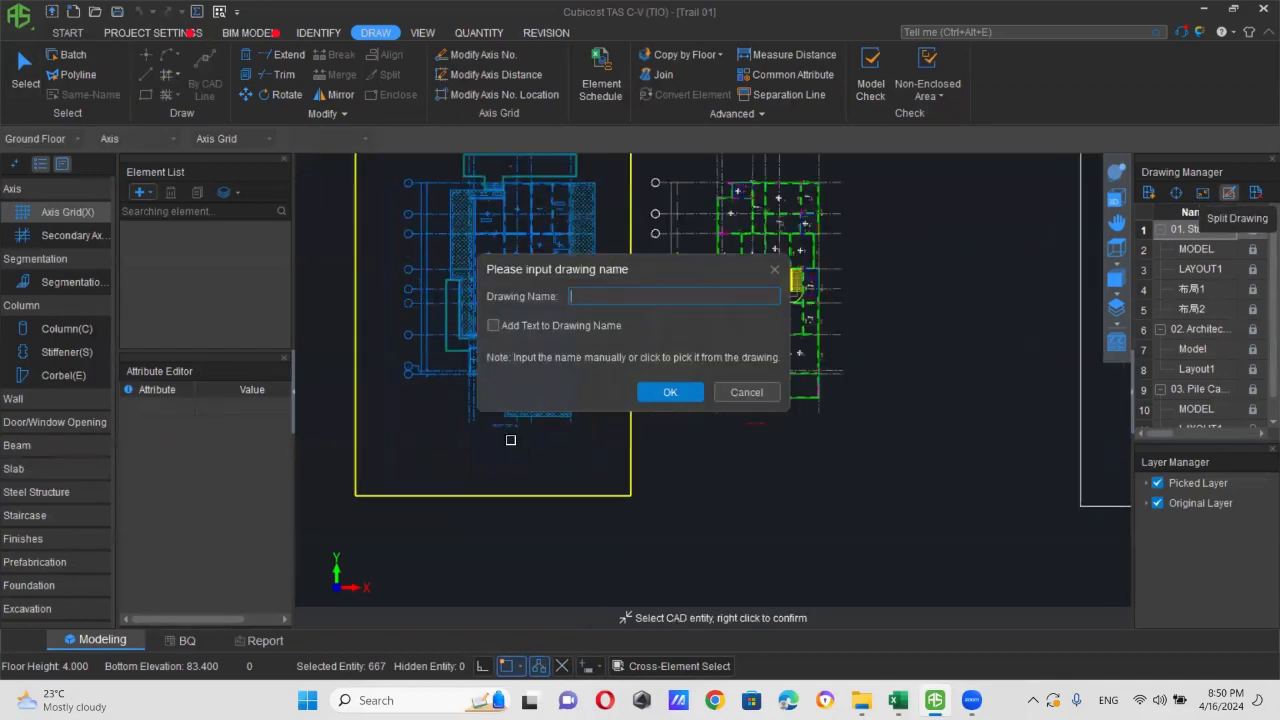
{"action": "left_click", "coordinate": [520, 419]}
{"action": "left_click", "coordinate": [668, 392]}
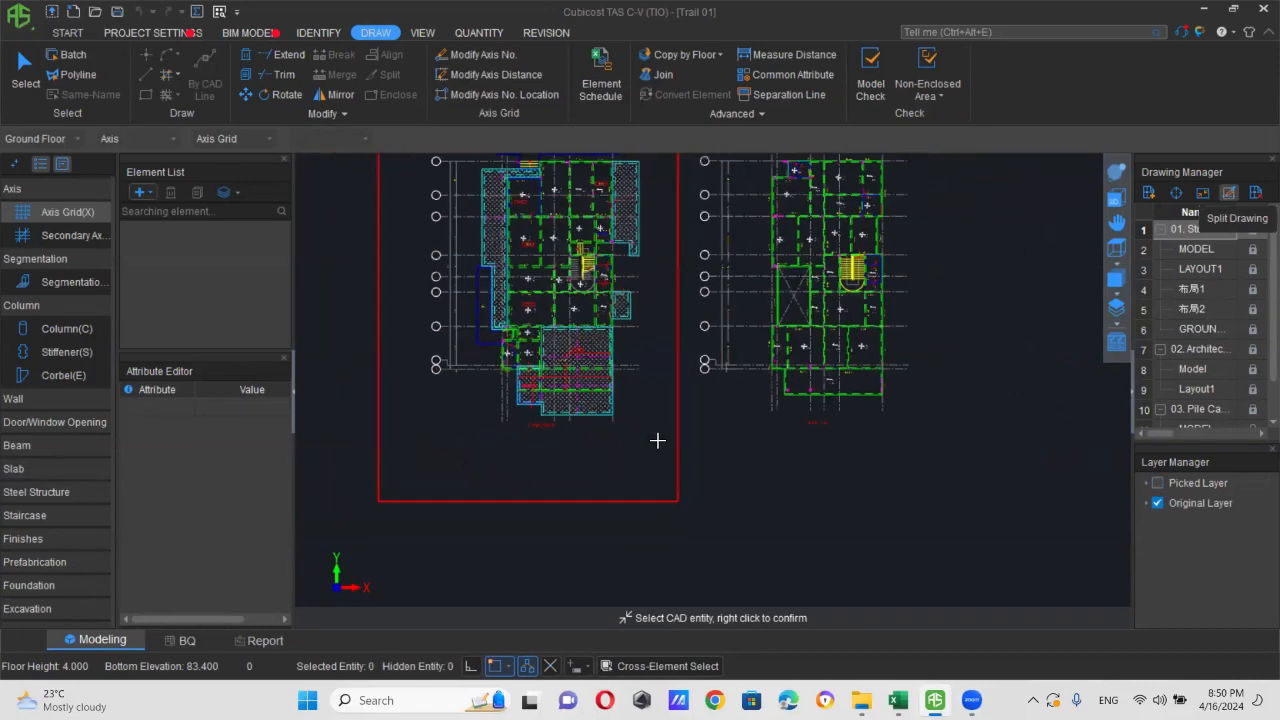
- Display the split-off structural ground floor drawing on its own and inspect it
{"action": "double_click", "coordinate": [1196, 329]}
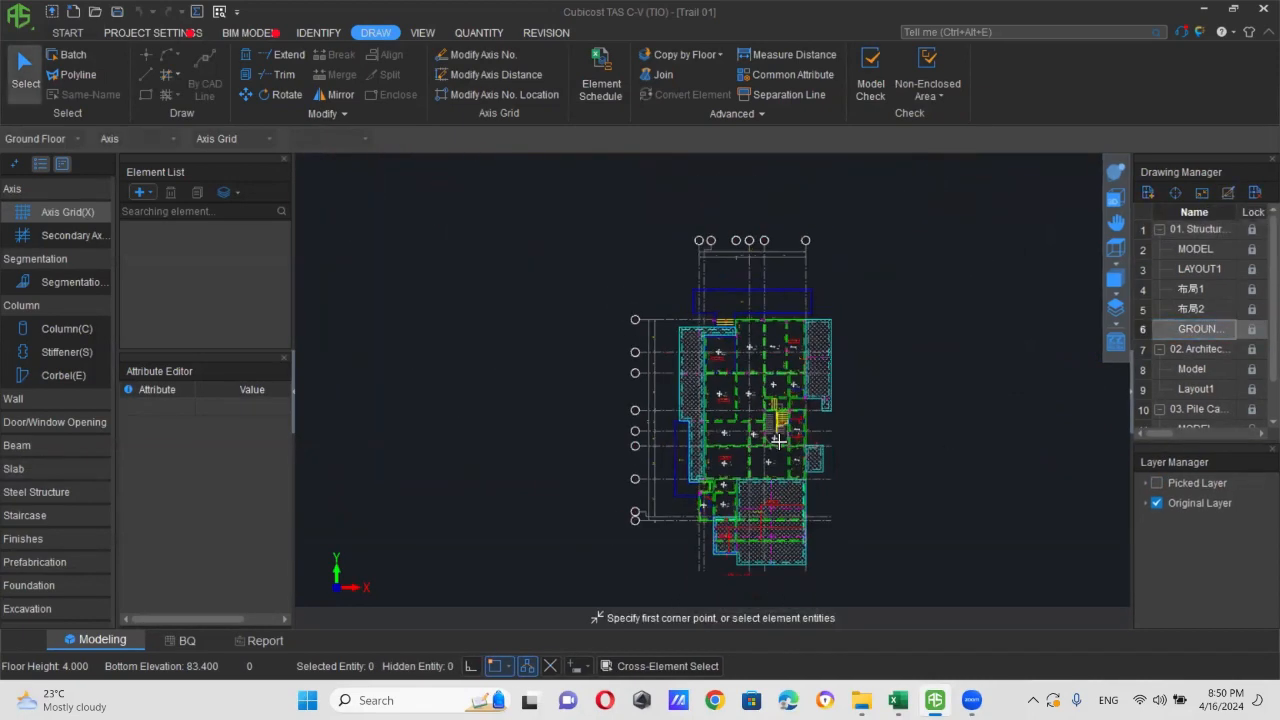
{"action": "scroll", "coordinate": [670, 378], "scroll_direction": "down", "scroll_amount": 5}
{"action": "scroll", "coordinate": [670, 378], "scroll_direction": "up", "scroll_amount": 3}
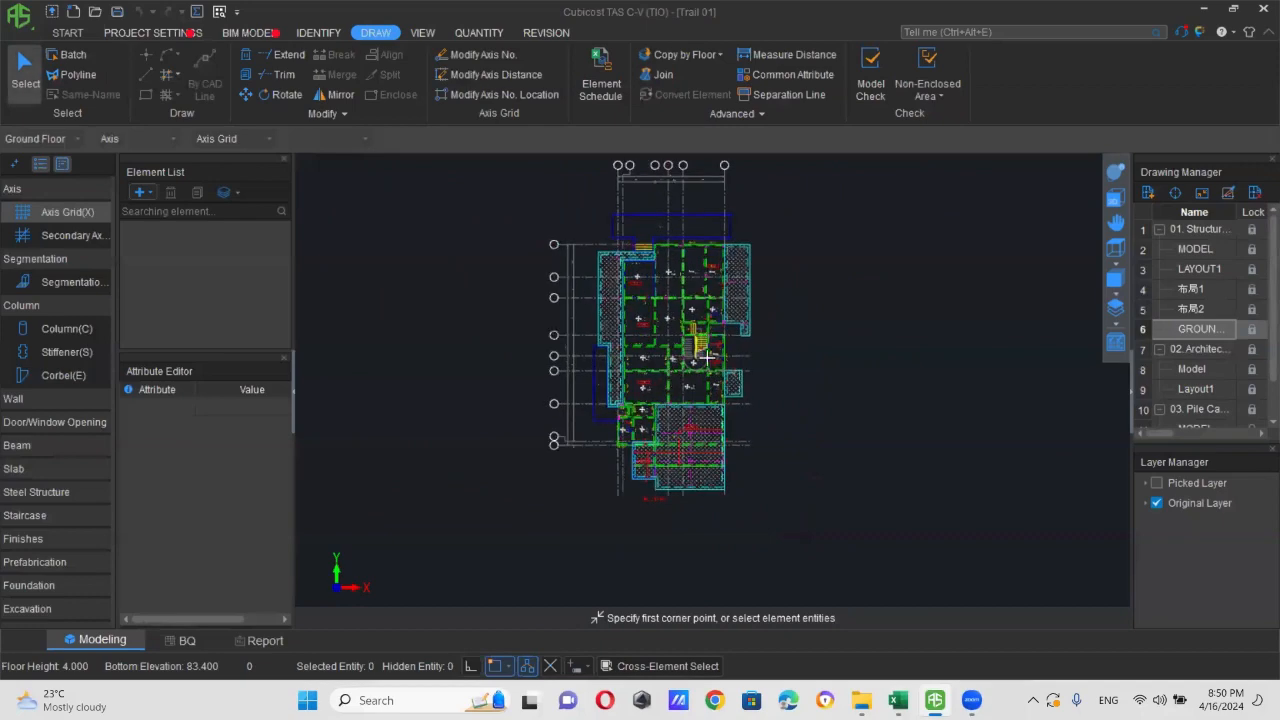
- Split the ground floor plan out of the 02. Architecture Layout Plan drawing, naming it GROUND FLOOR PLAN from its title text
{"action": "double_click", "coordinate": [1205, 348]}
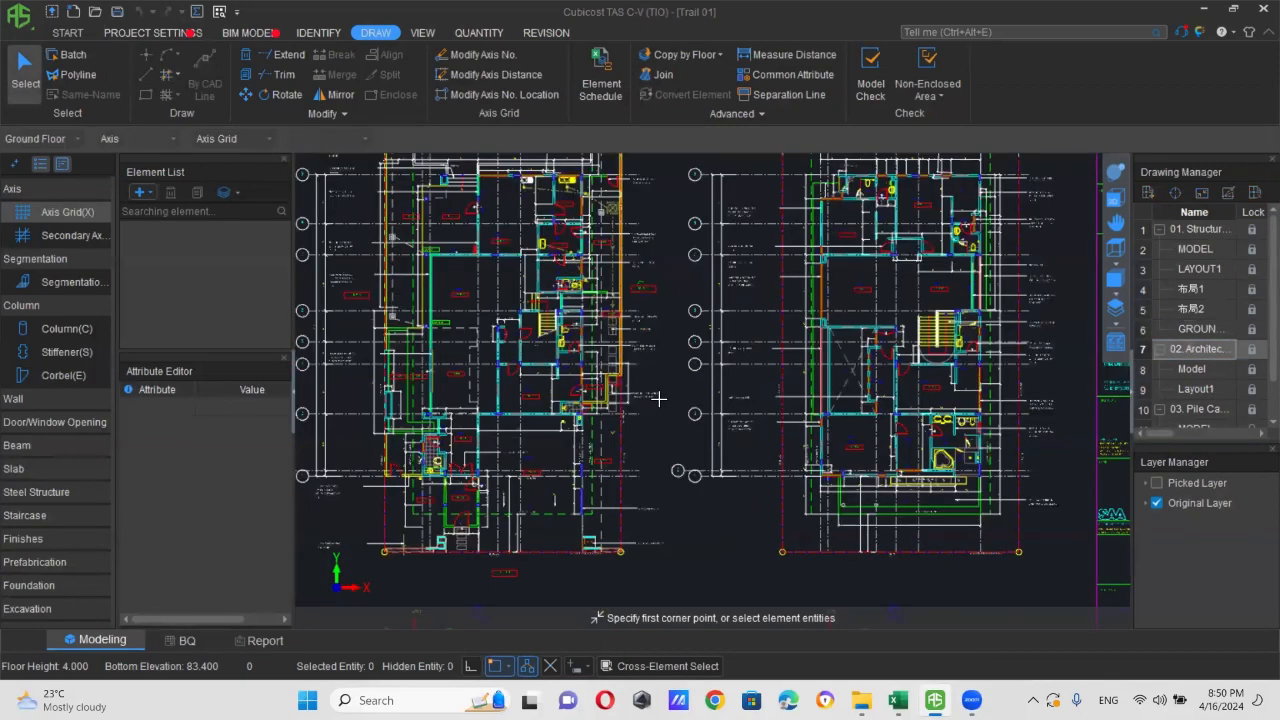
{"action": "scroll", "coordinate": [659, 399], "scroll_direction": "down", "scroll_amount": 3}
{"action": "left_click", "coordinate": [1224, 193]}
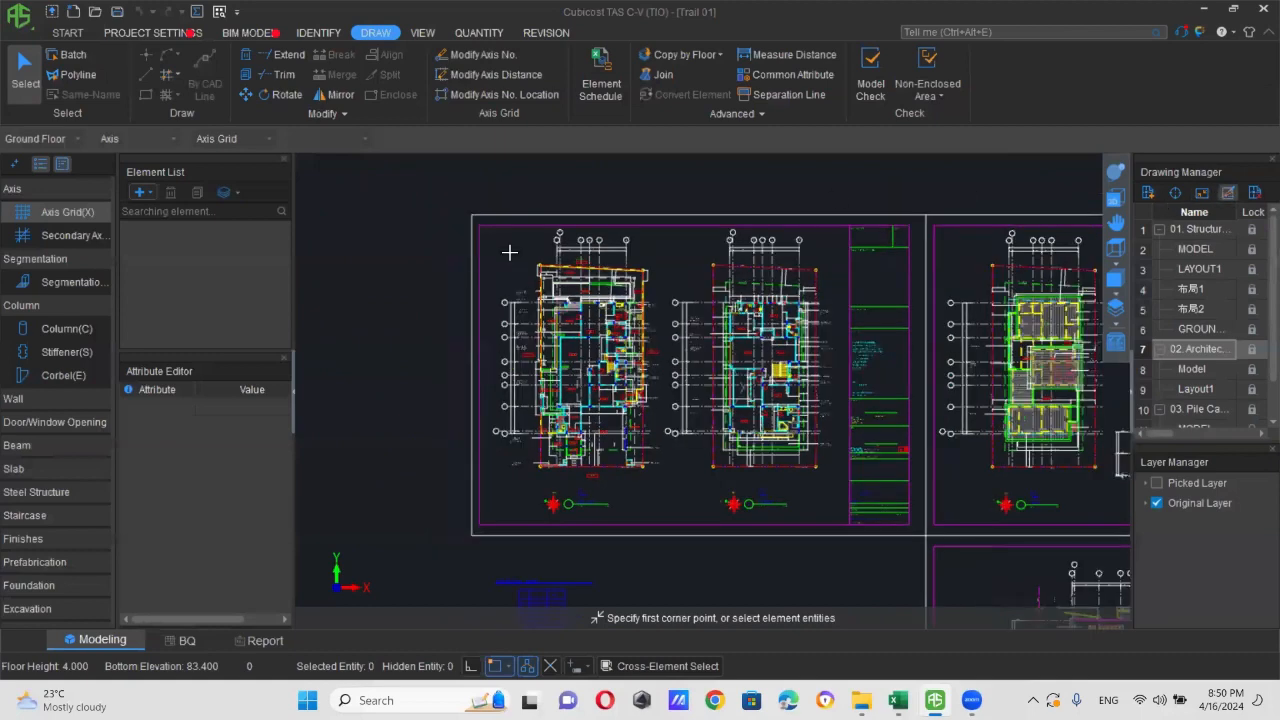
{"action": "mouse_move", "coordinate": [489, 227]}
{"action": "left_mouse_down"}
{"action": "mouse_move", "coordinate": [616, 474]}
{"action": "mouse_move", "coordinate": [667, 520]}
{"action": "left_mouse_up"}
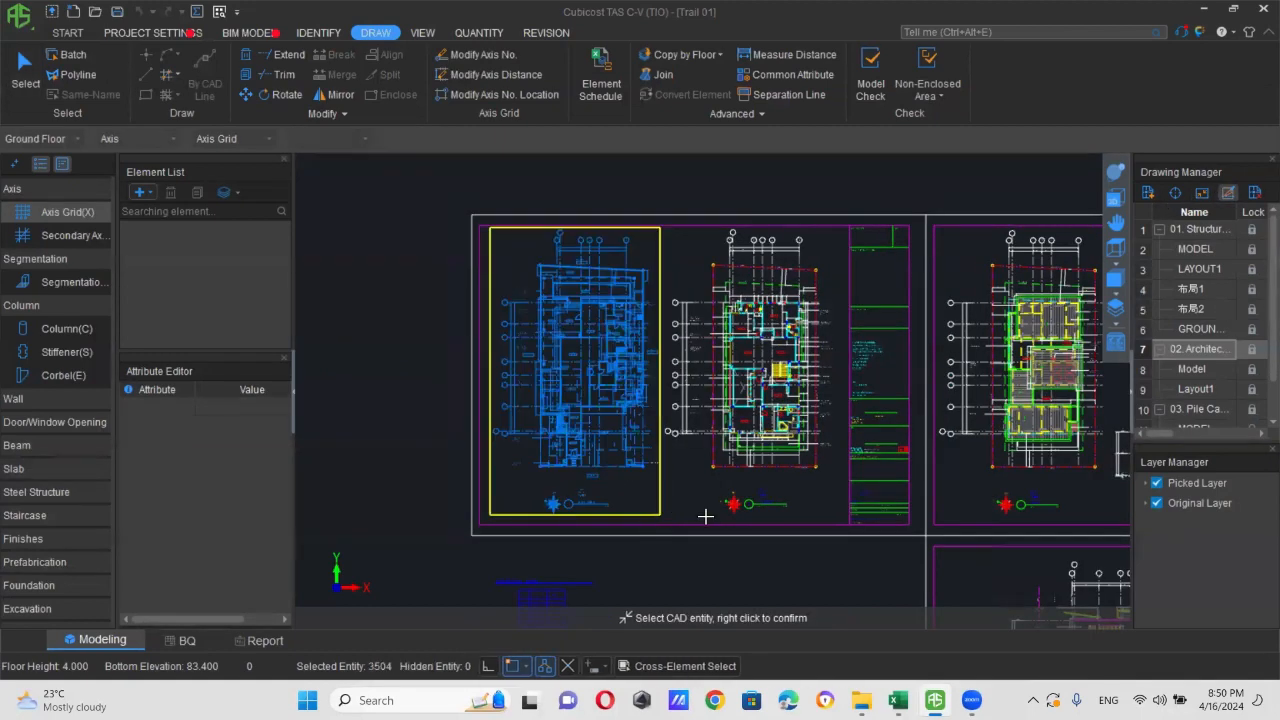
{"action": "right_click", "coordinate": [632, 458]}
{"action": "scroll", "coordinate": [590, 488], "scroll_direction": "up", "scroll_amount": 5}
{"action": "left_click", "coordinate": [590, 515]}
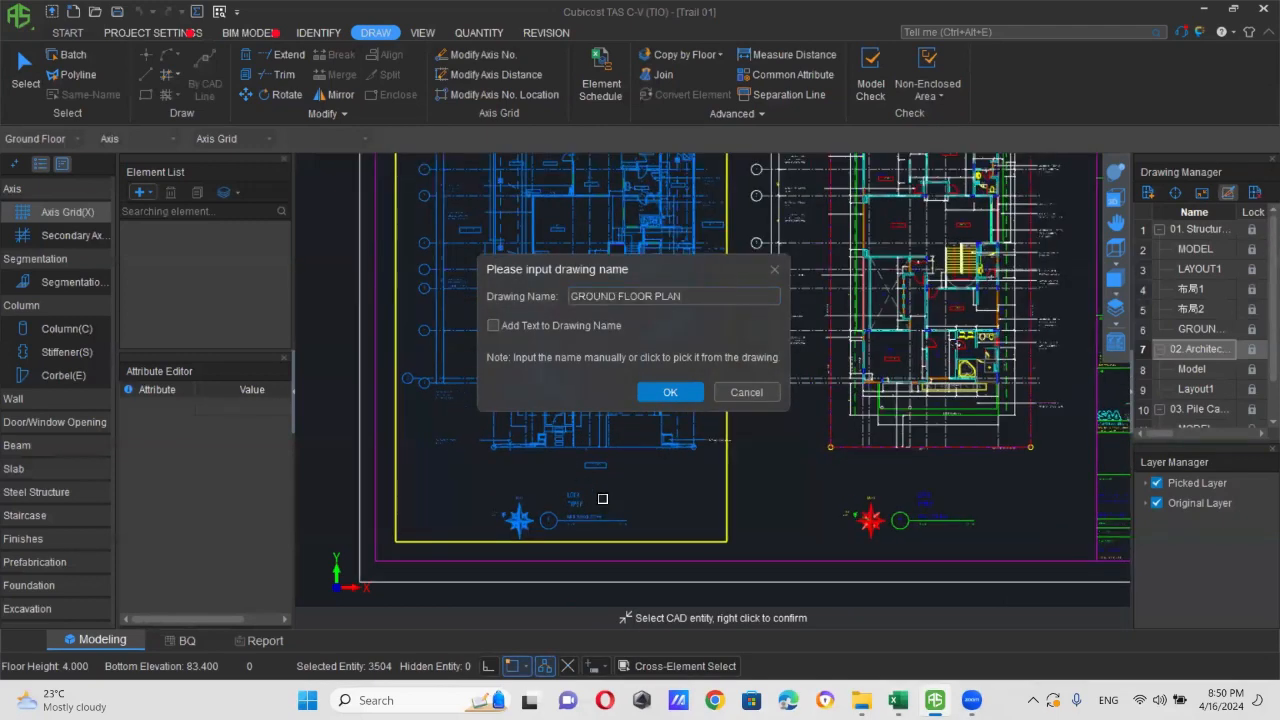
{"action": "left_click", "coordinate": [670, 392]}
{"action": "scroll", "coordinate": [1203, 387], "scroll_direction": "down", "scroll_amount": 1}
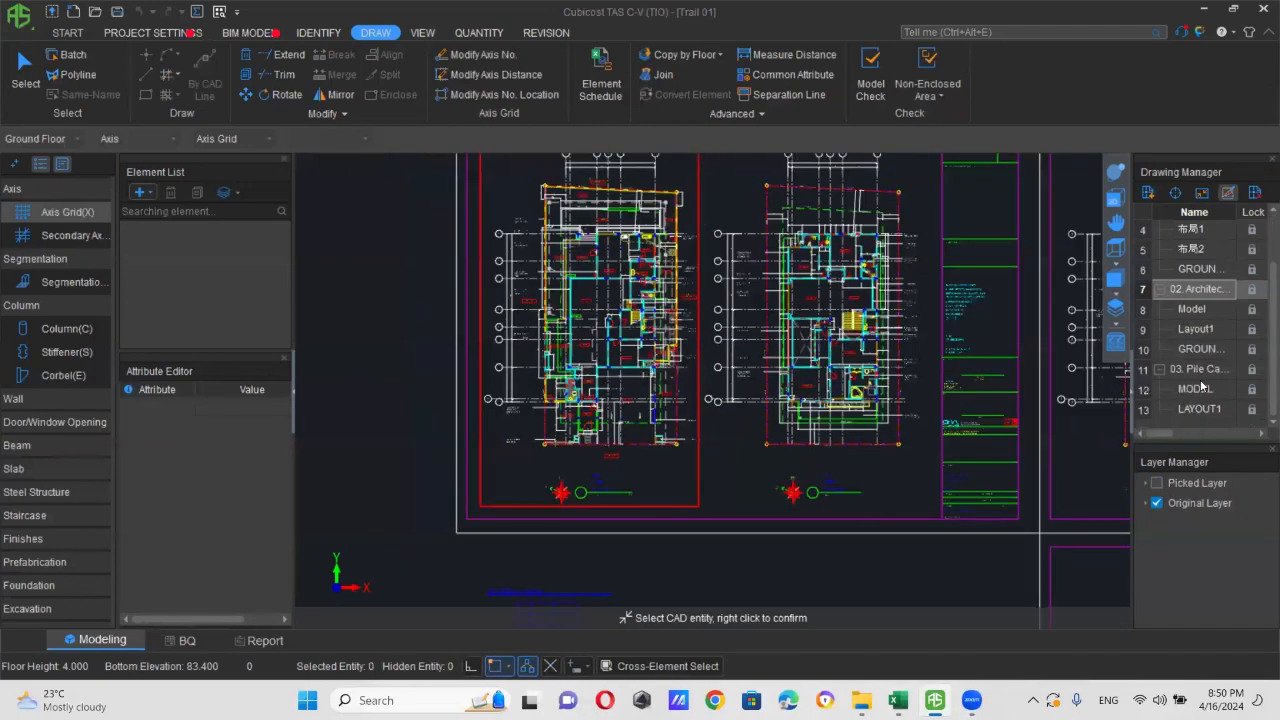
- Split the ground floor plan out of the 03. Pile Cap Details drawing, naming it with the title text picked beneath the plan
{"action": "double_click", "coordinate": [1197, 370]}
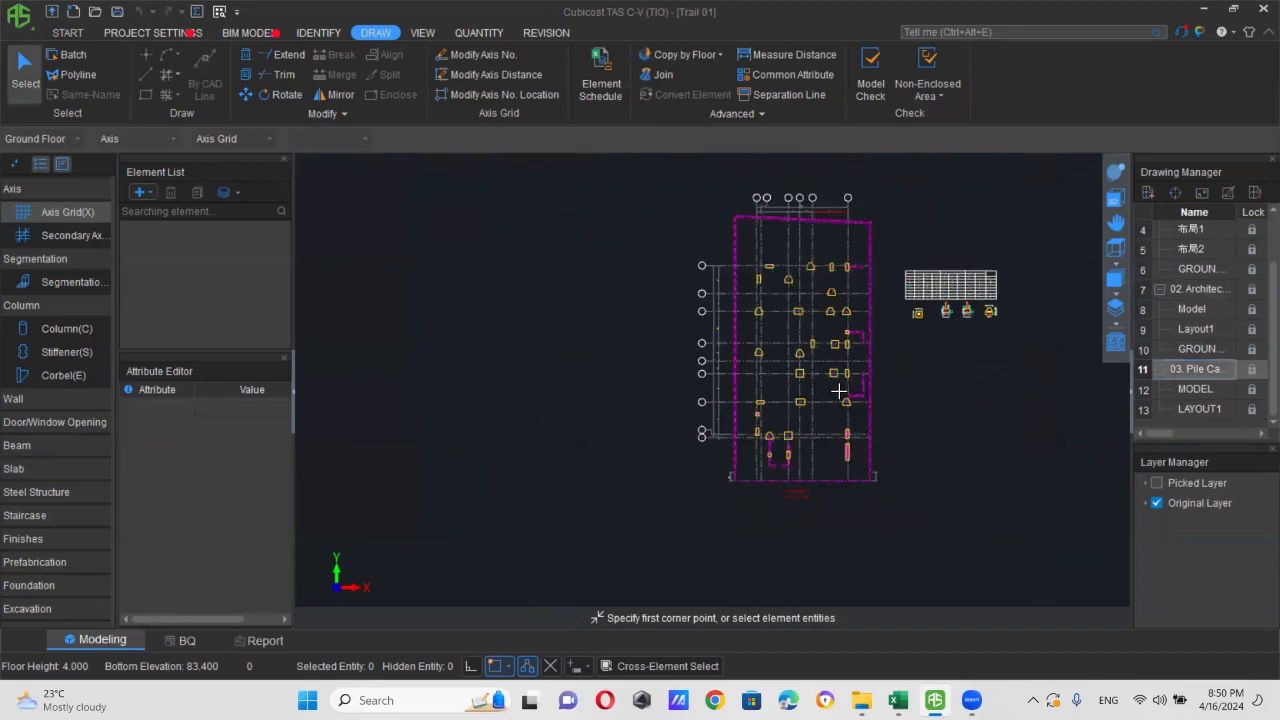
{"action": "left_click", "coordinate": [1202, 193]}
{"action": "left_click_drag", "start_coordinate": [666, 204], "coordinate": [886, 490]}
{"action": "right_click", "coordinate": [971, 491]}
{"action": "scroll", "coordinate": [799, 472], "scroll_direction": "up", "scroll_amount": 3}
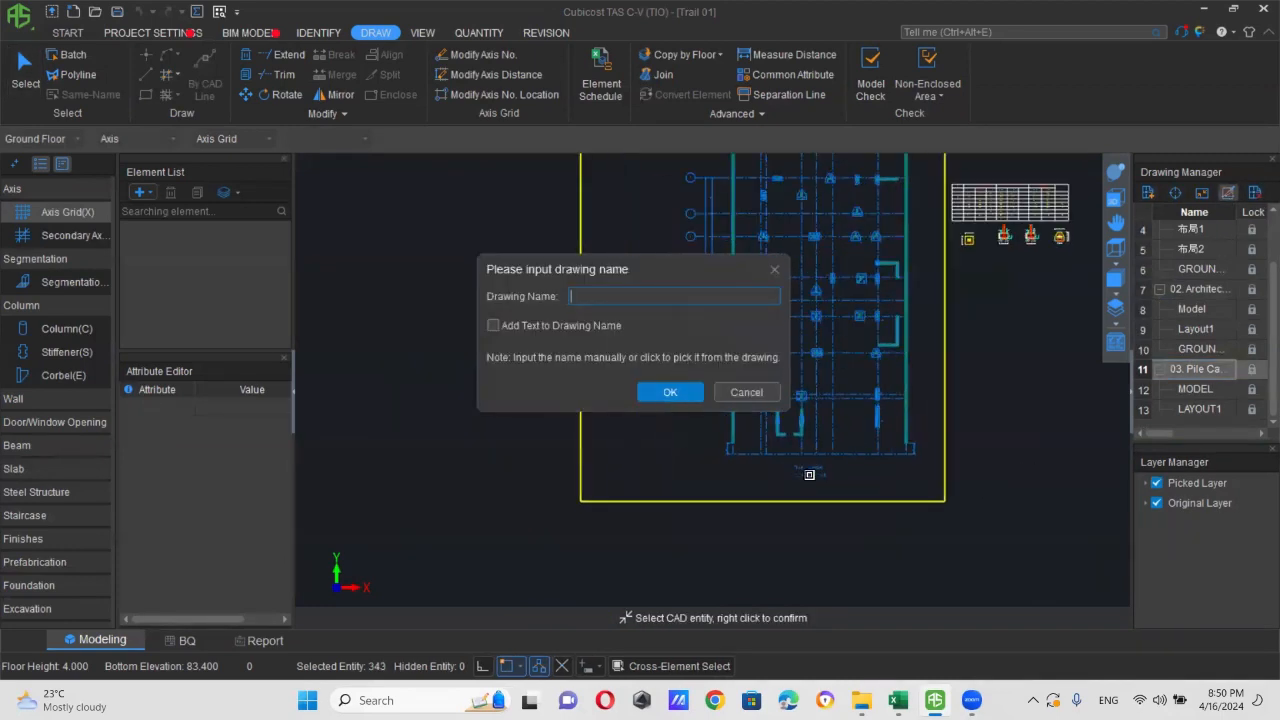
{"action": "left_click", "coordinate": [808, 465]}
{"action": "left_click", "coordinate": [674, 392]}
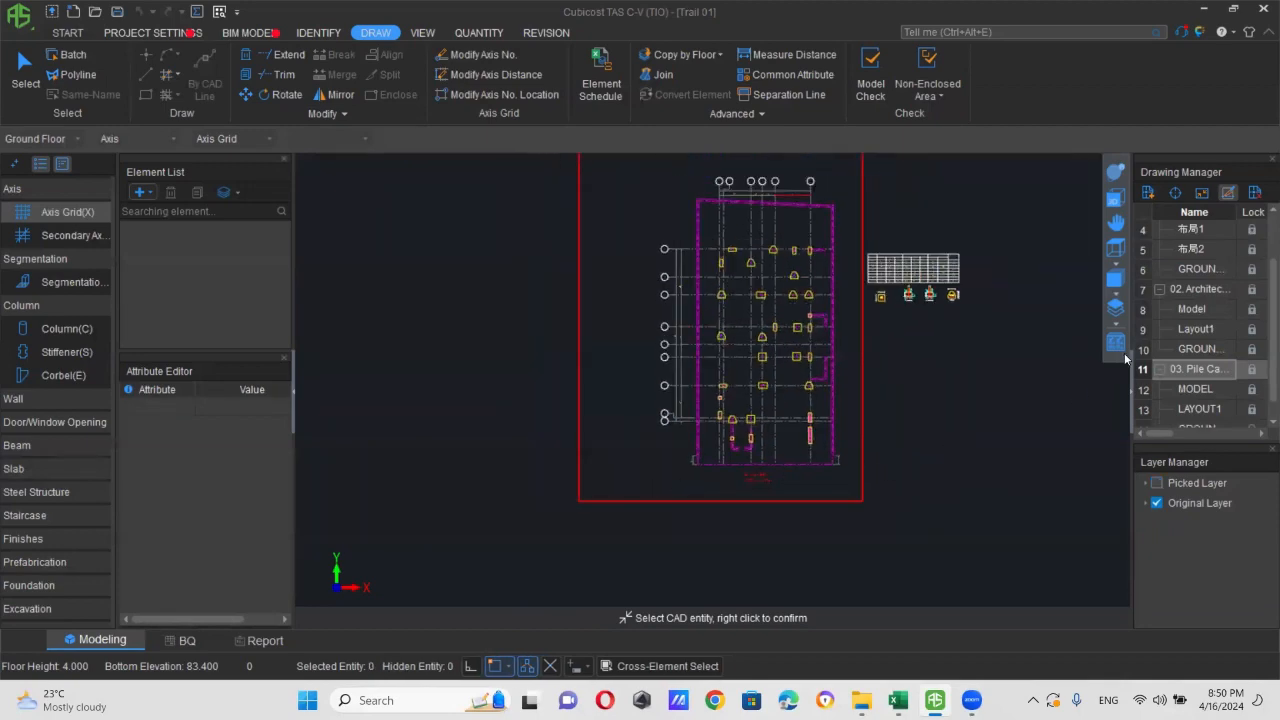
- Display the split-off structural ground floor drawing and pick its axis lines by layer
{"action": "scroll", "coordinate": [1195, 380], "scroll_direction": "down", "scroll_amount": 1}
{"action": "double_click", "coordinate": [1200, 328]}
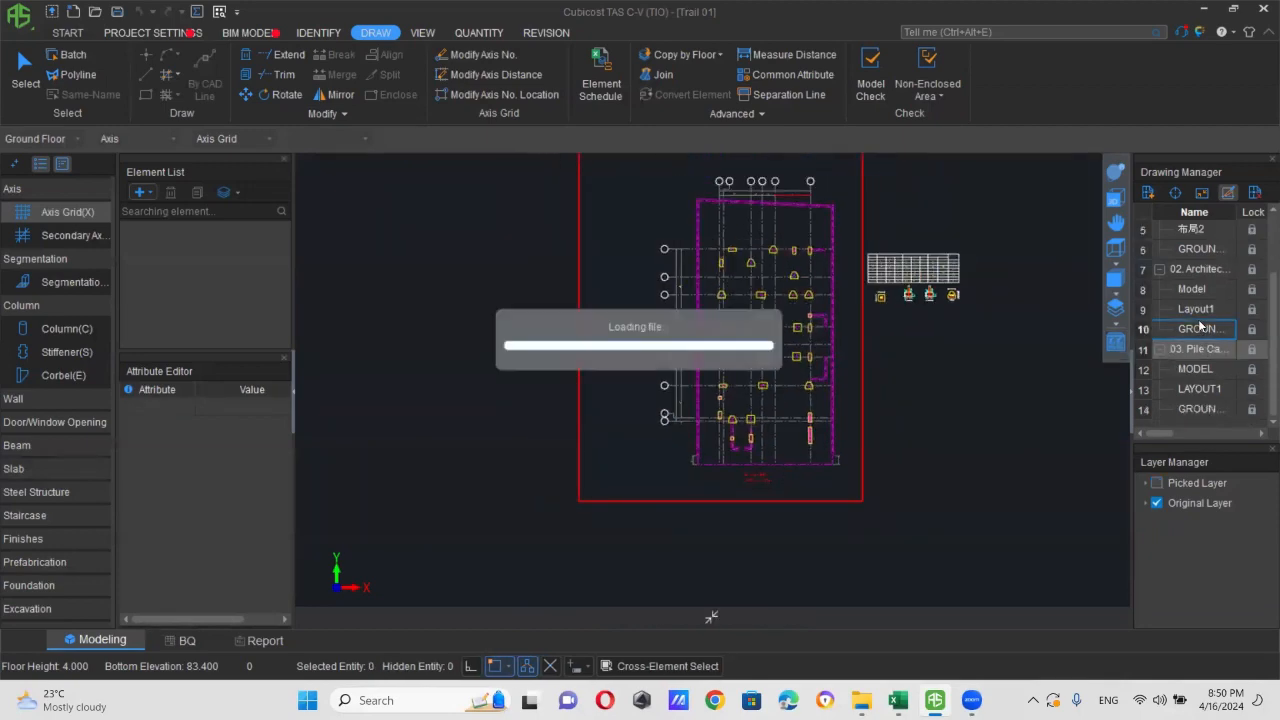
{"action": "double_click", "coordinate": [1200, 248]}
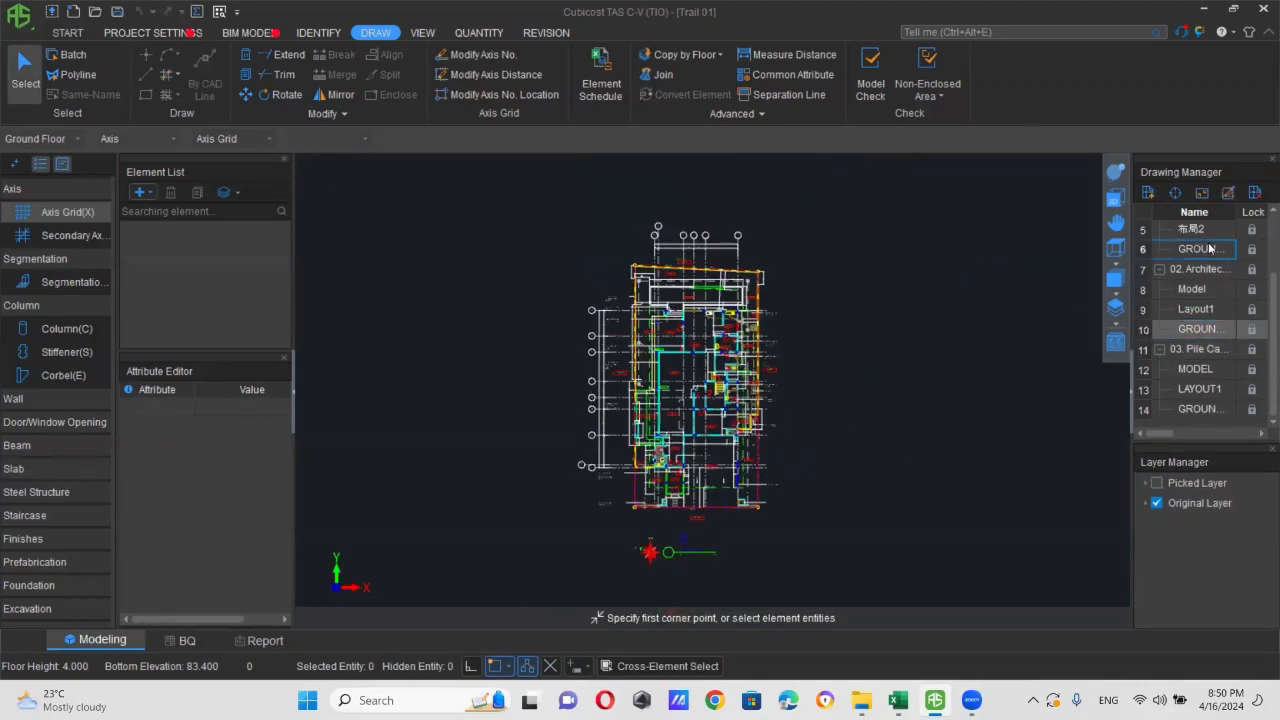
{"action": "scroll", "coordinate": [661, 376], "scroll_direction": "down", "scroll_amount": 2}
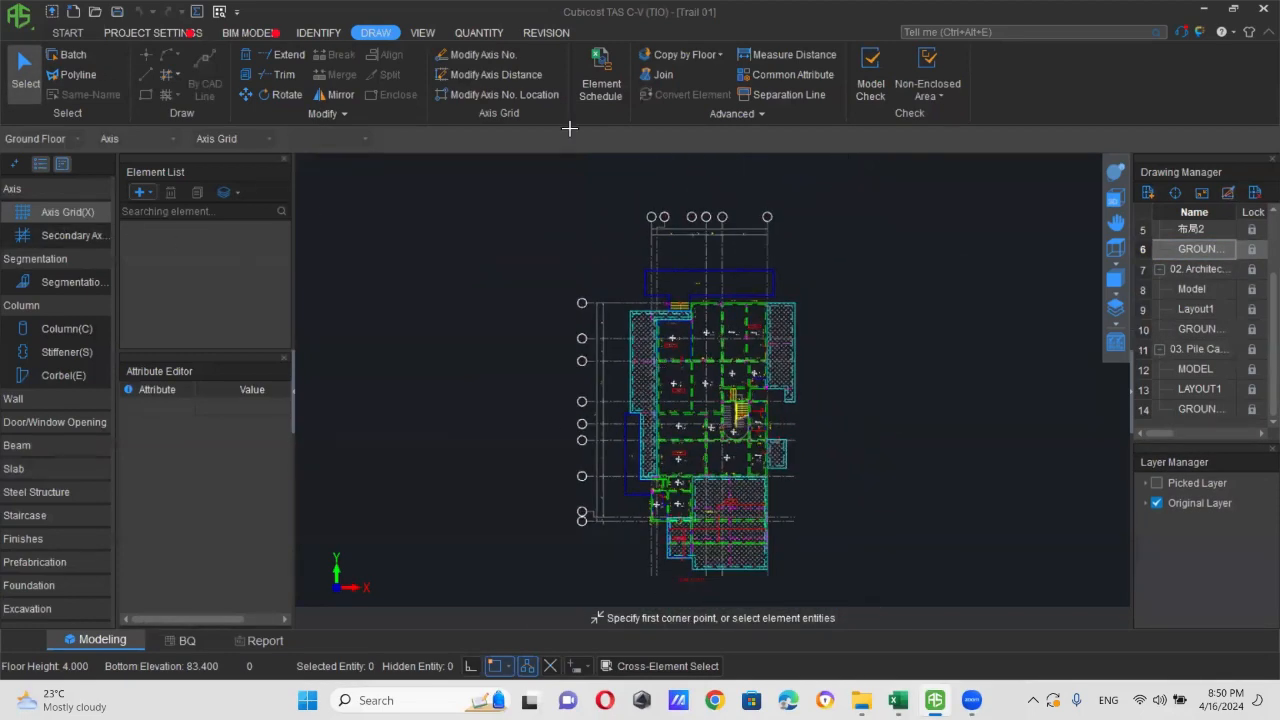
{"action": "left_click", "coordinate": [318, 32]}
{"action": "left_click", "coordinate": [997, 83]}
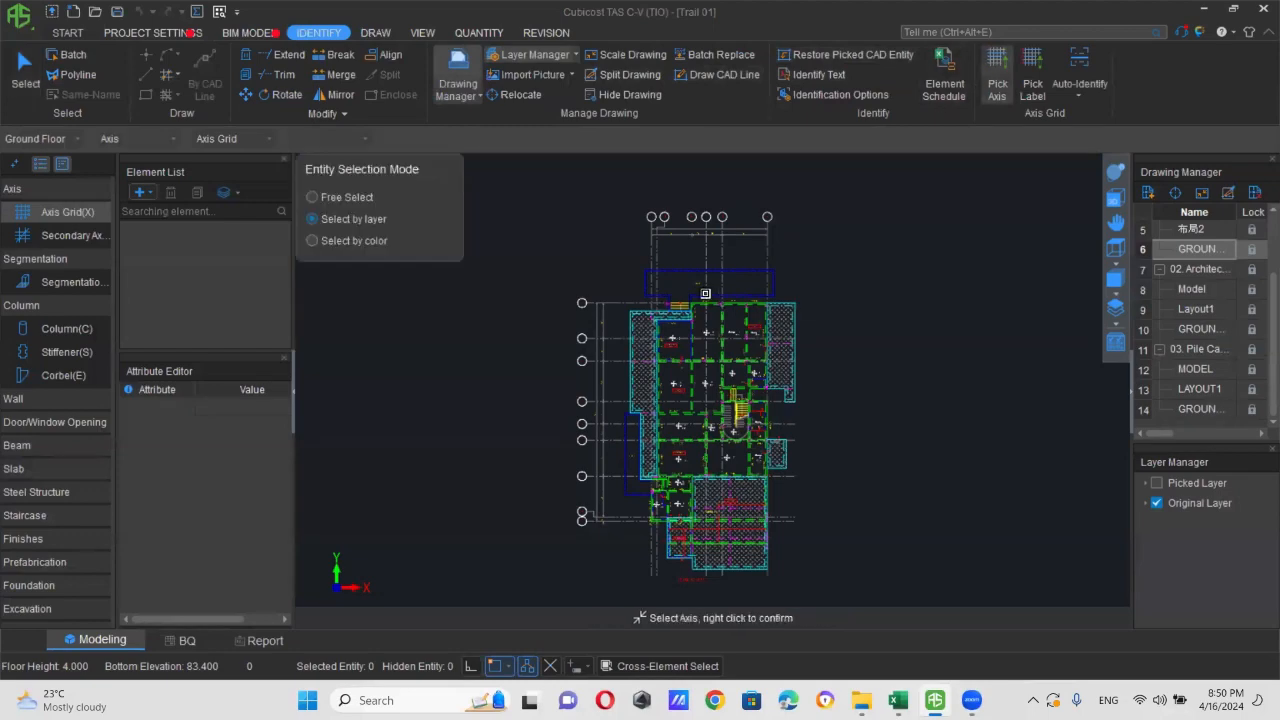
{"action": "scroll", "coordinate": [710, 290], "scroll_direction": "up", "scroll_amount": 2}
{"action": "left_click", "coordinate": [731, 239]}
{"action": "scroll", "coordinate": [664, 319], "scroll_direction": "down", "scroll_amount": 2}
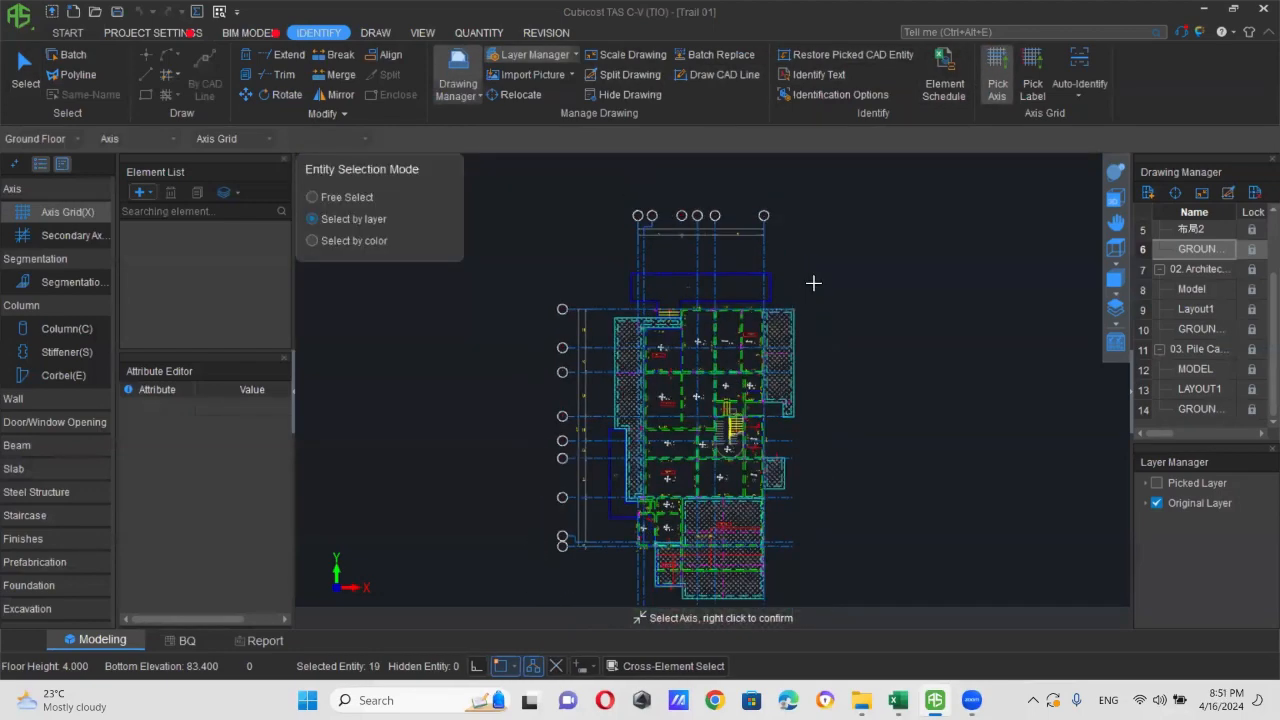
{"action": "right_click", "coordinate": [814, 283]}
- Pick the axis labels by layer and auto-identify the axis grid from the structural ground floor drawing
{"action": "left_click", "coordinate": [1032, 88]}
{"action": "scroll", "coordinate": [692, 235], "scroll_direction": "up", "scroll_amount": 2}
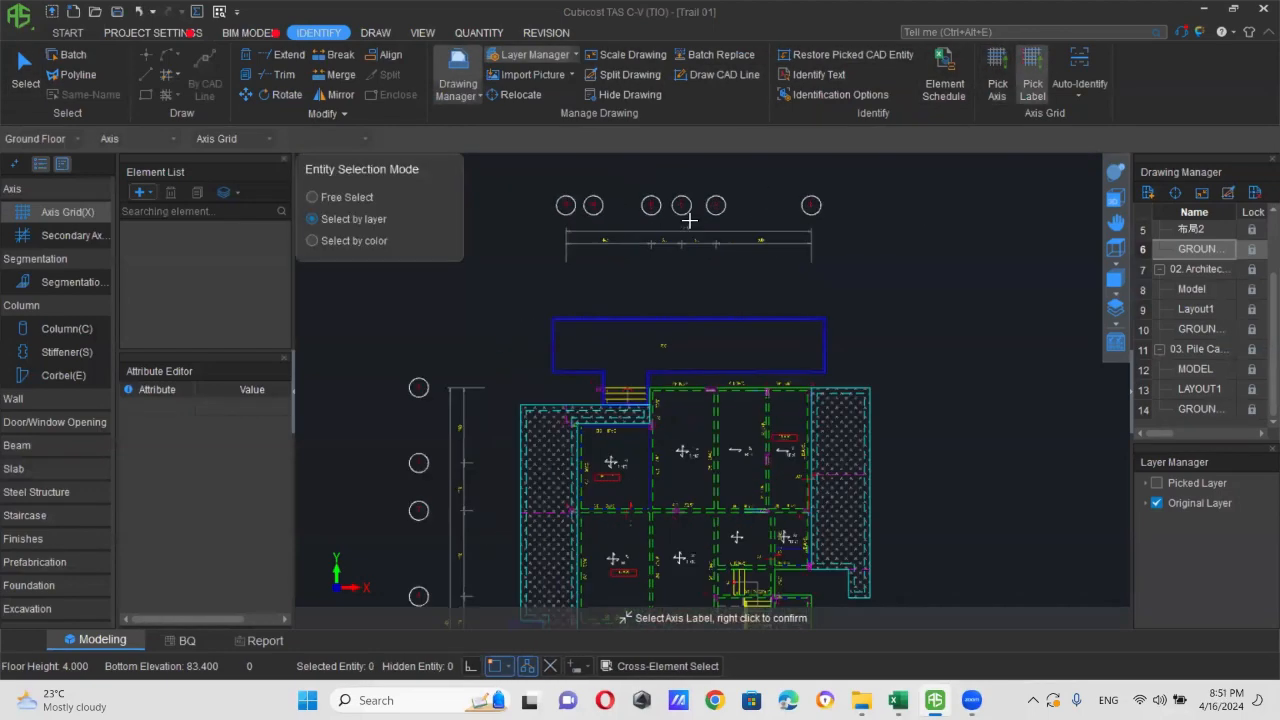
{"action": "left_click", "coordinate": [686, 208]}
{"action": "right_click", "coordinate": [731, 263]}
{"action": "scroll", "coordinate": [723, 315], "scroll_direction": "down", "scroll_amount": 2}
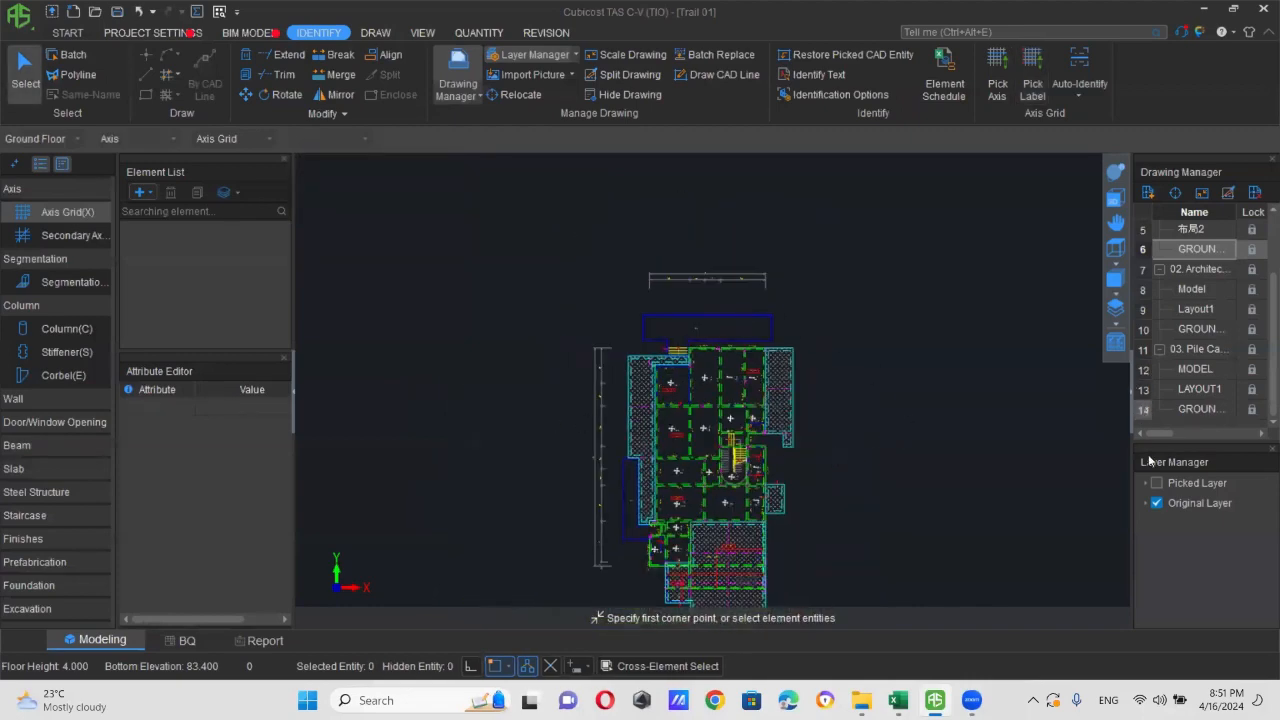
{"action": "left_click", "coordinate": [1053, 87]}
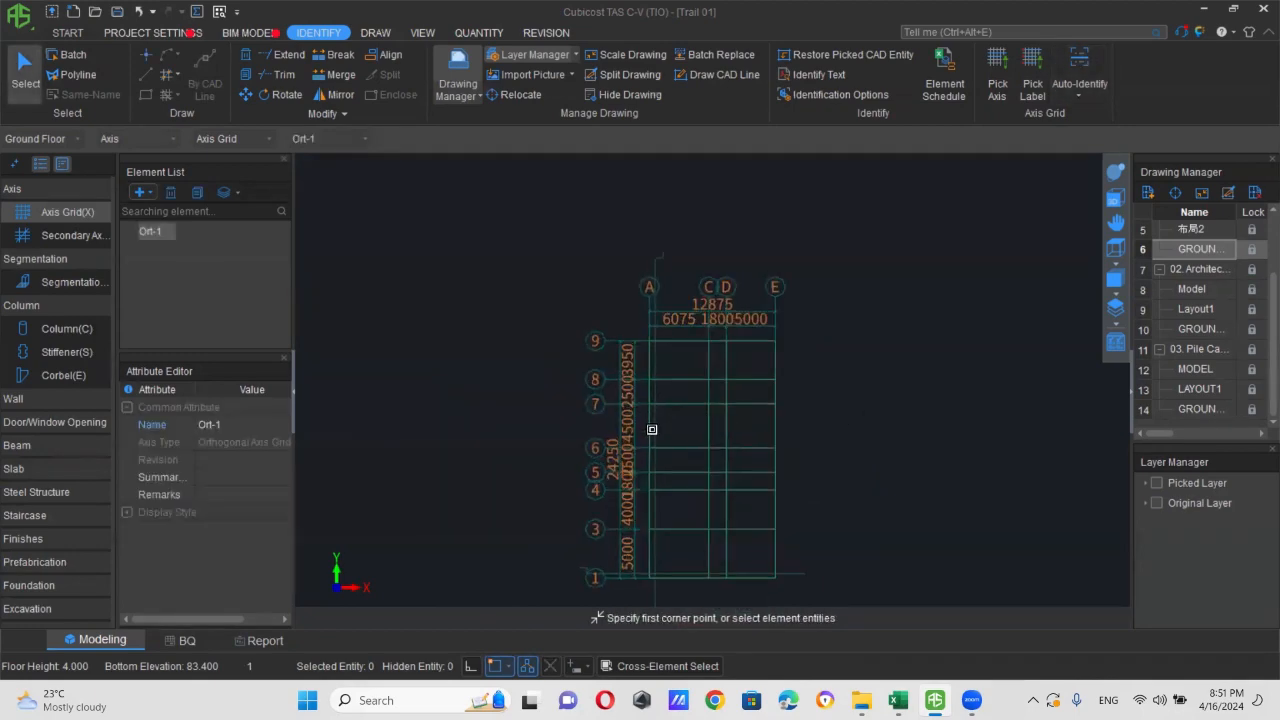
- Show both the original and picked CAD layers and compare the identified axis grid with the structural drawing
{"action": "left_click", "coordinate": [1157, 503]}
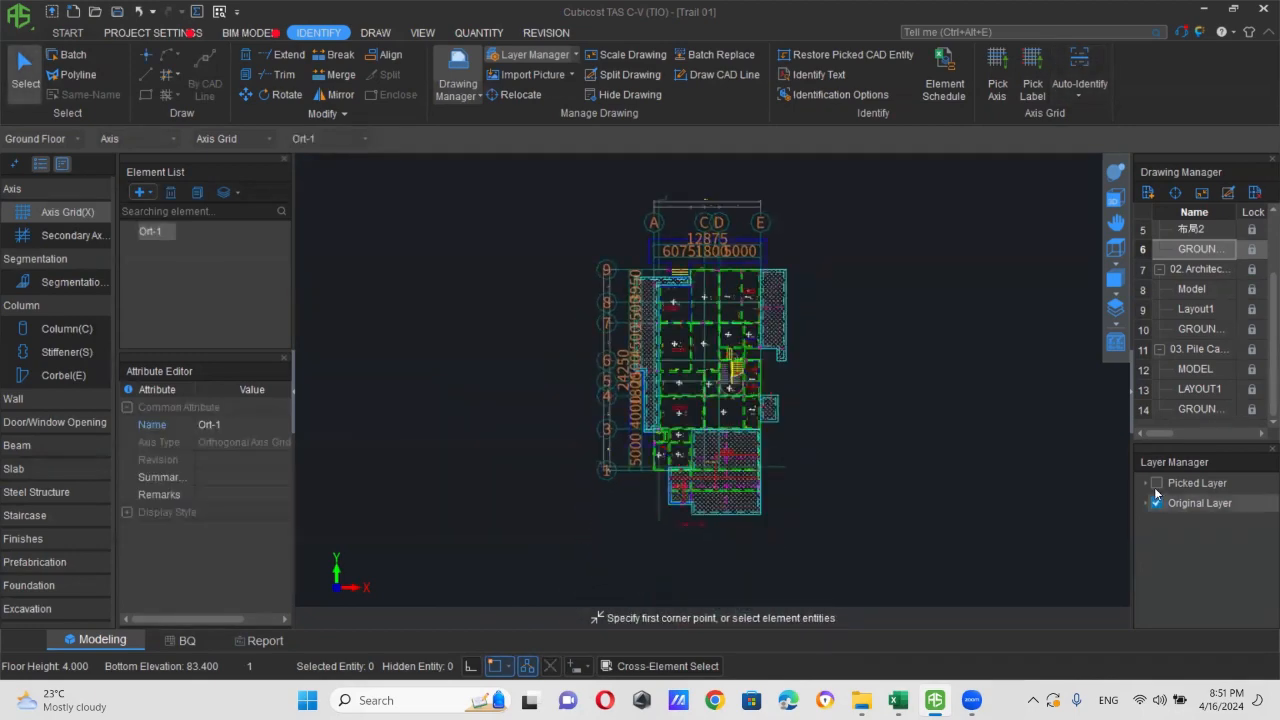
{"action": "left_click", "coordinate": [1157, 483]}
{"action": "scroll", "coordinate": [686, 270], "scroll_direction": "up", "scroll_amount": 2}
{"action": "scroll", "coordinate": [662, 288], "scroll_direction": "down", "scroll_amount": 1}
{"action": "scroll", "coordinate": [618, 223], "scroll_direction": "up", "scroll_amount": 2}
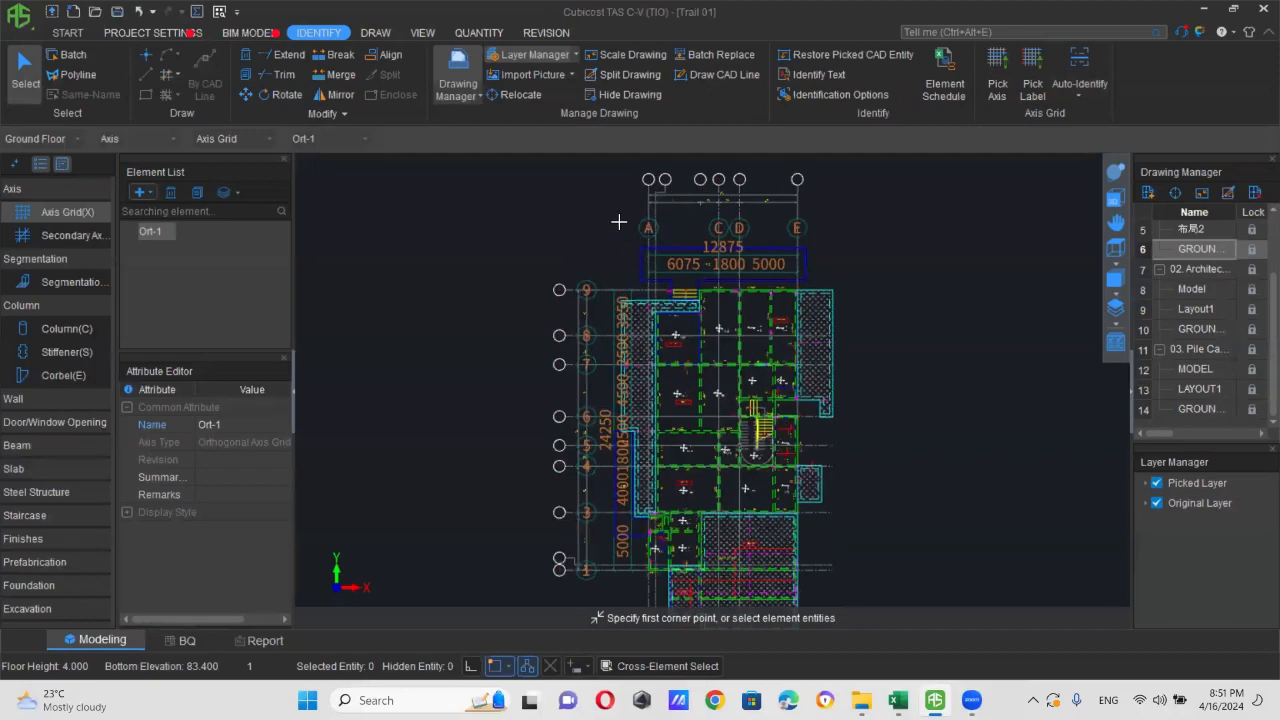
{"action": "scroll", "coordinate": [744, 314], "scroll_direction": "down", "scroll_amount": 1}
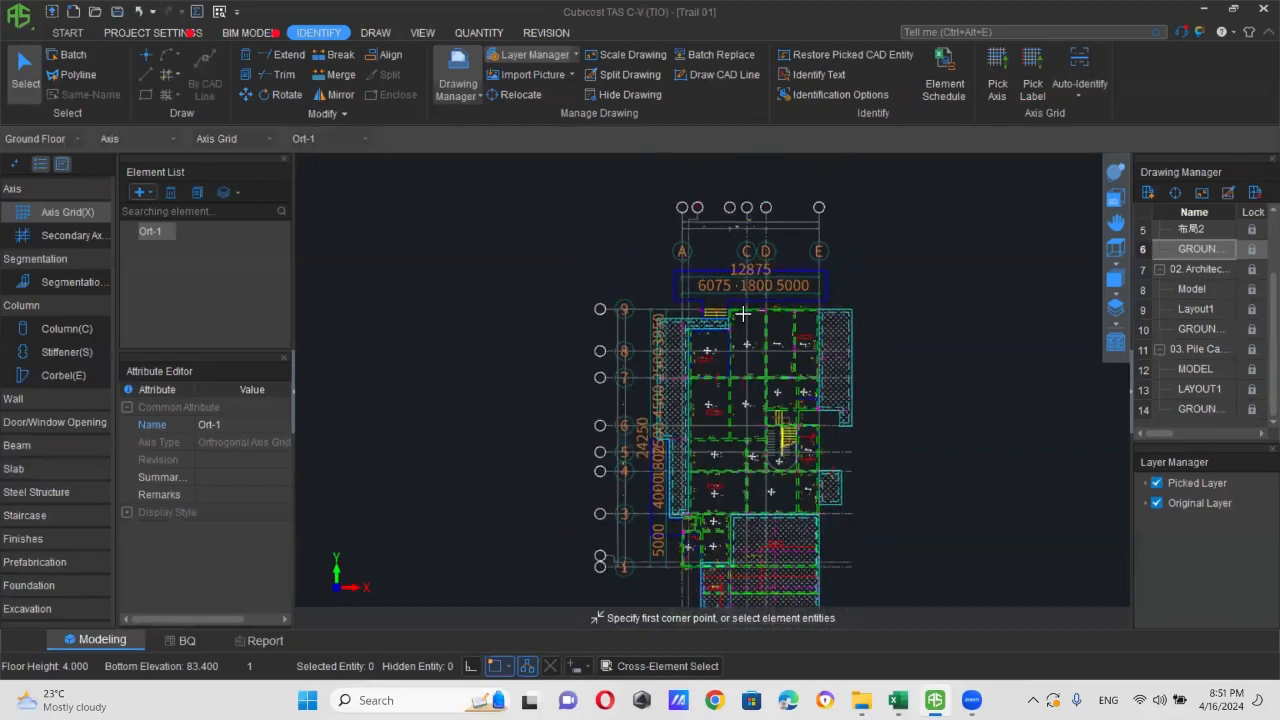
- Relocate the split-off architectural ground floor drawing, matching its A/9 axis intersection to the same intersection of the axis grid
{"action": "double_click", "coordinate": [1196, 330]}
{"action": "scroll", "coordinate": [861, 392], "scroll_direction": "down", "scroll_amount": 1}
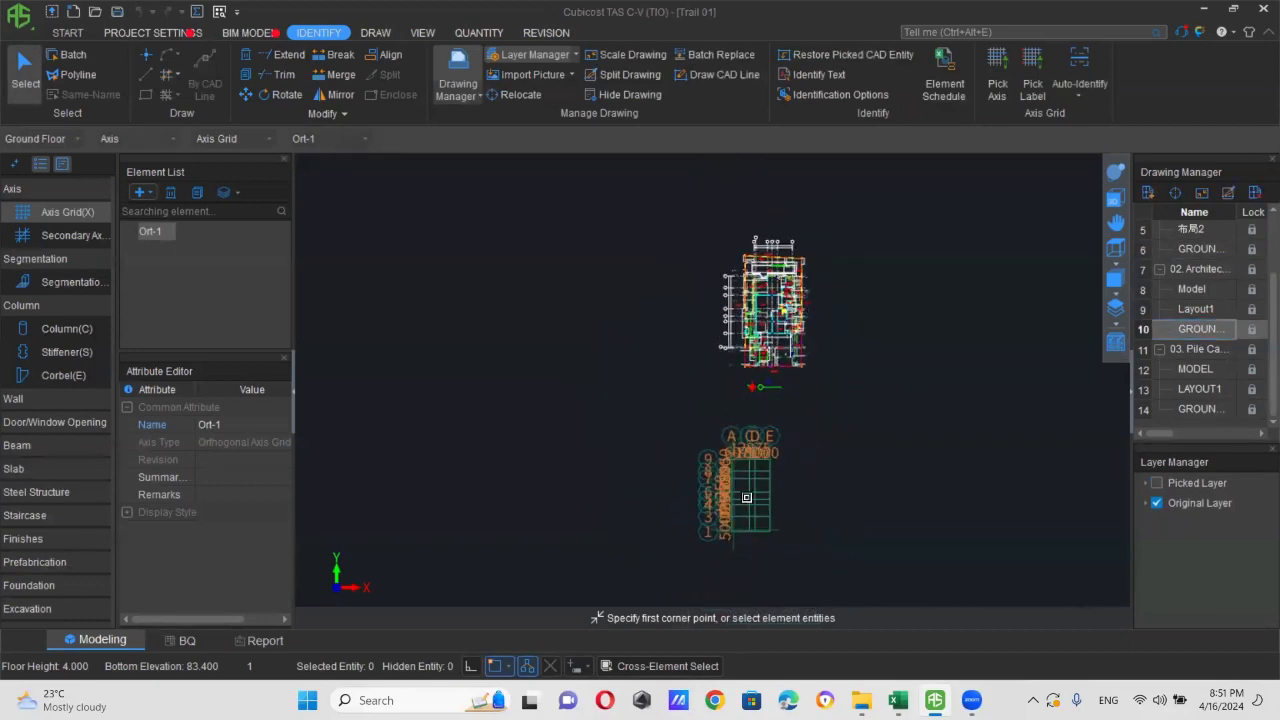
{"action": "scroll", "coordinate": [758, 492], "scroll_direction": "down", "scroll_amount": 1}
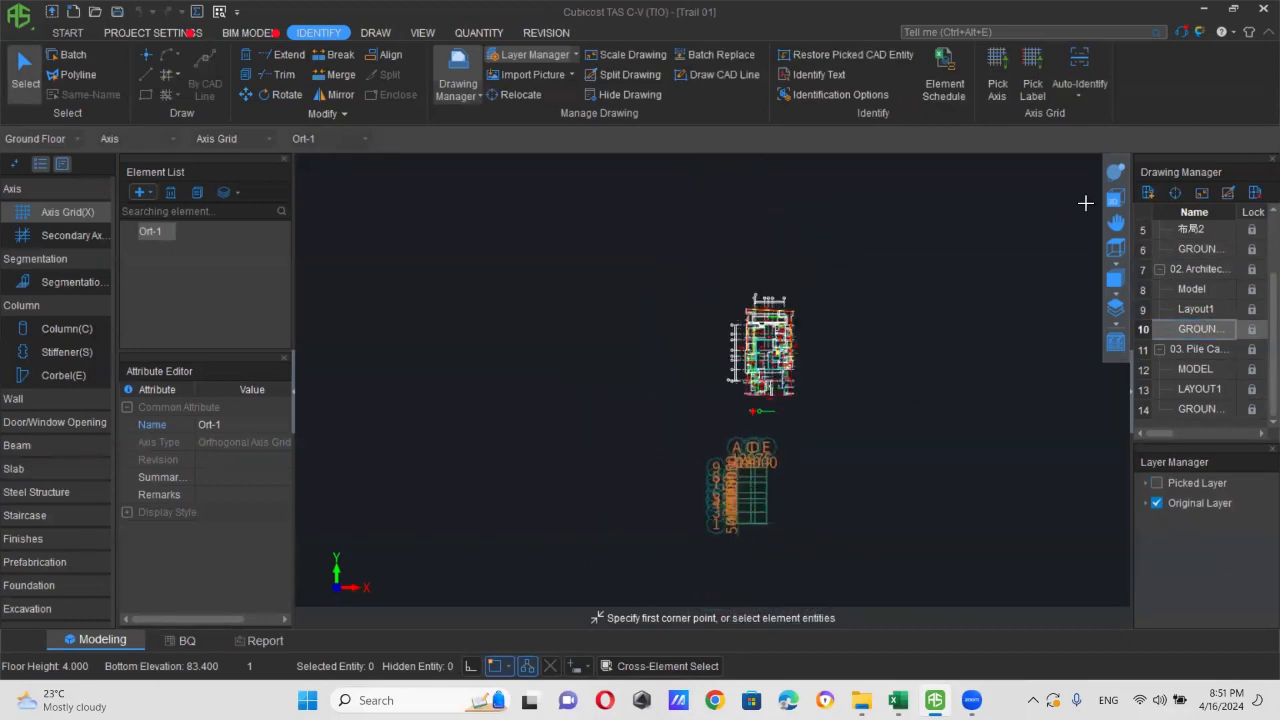
{"action": "scroll", "coordinate": [792, 457], "scroll_direction": "up", "scroll_amount": 1}
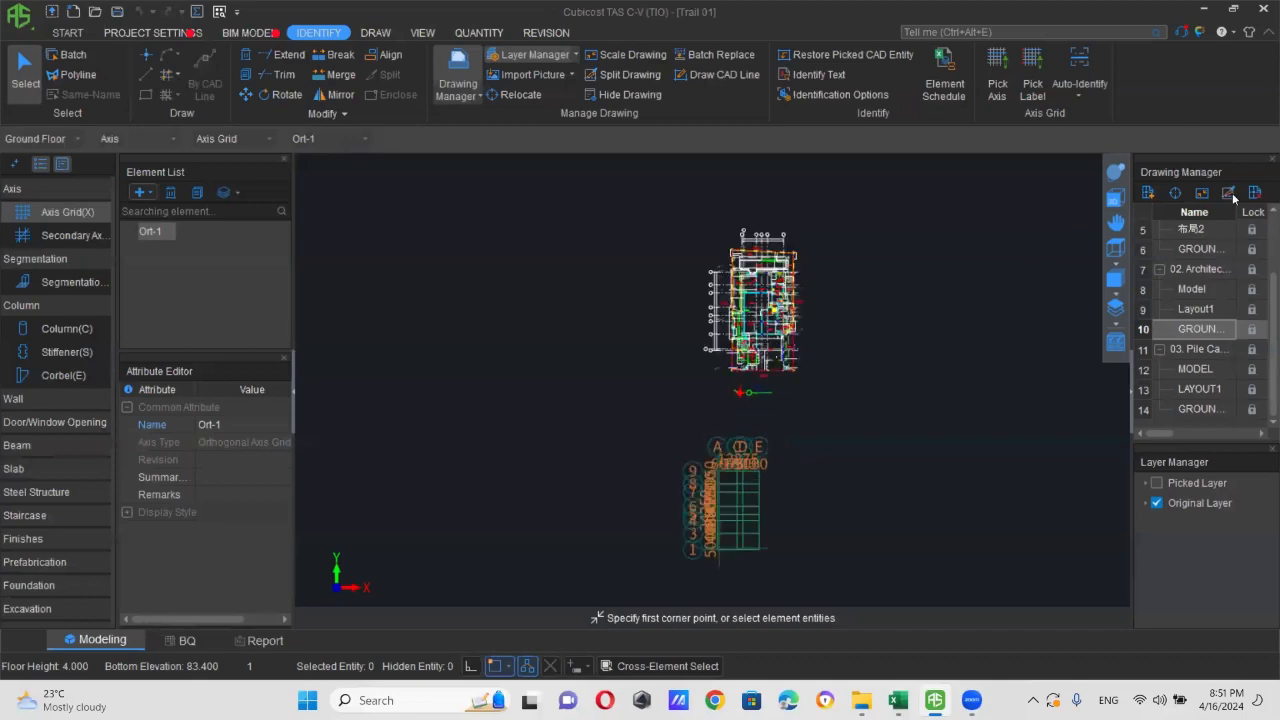
{"action": "left_click", "coordinate": [1175, 192]}
{"action": "scroll", "coordinate": [745, 260], "scroll_direction": "up", "scroll_amount": 5}
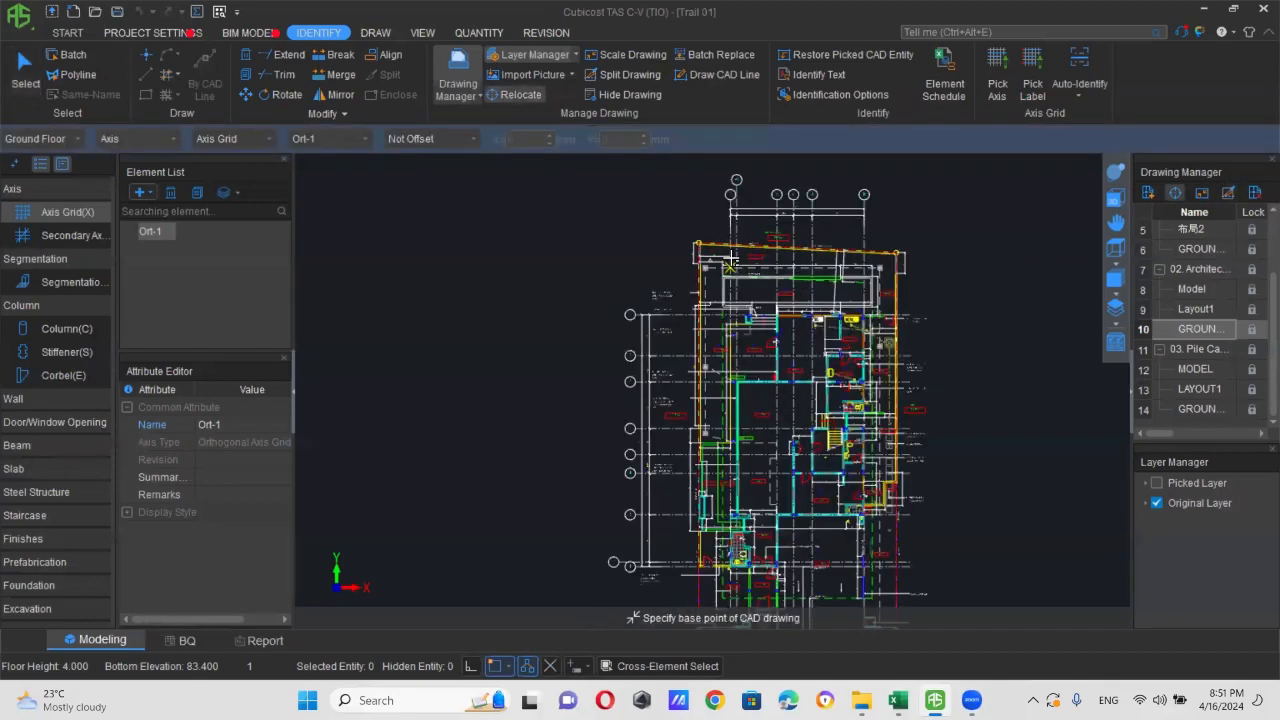
{"action": "scroll", "coordinate": [700, 401], "scroll_direction": "up", "scroll_amount": 3}
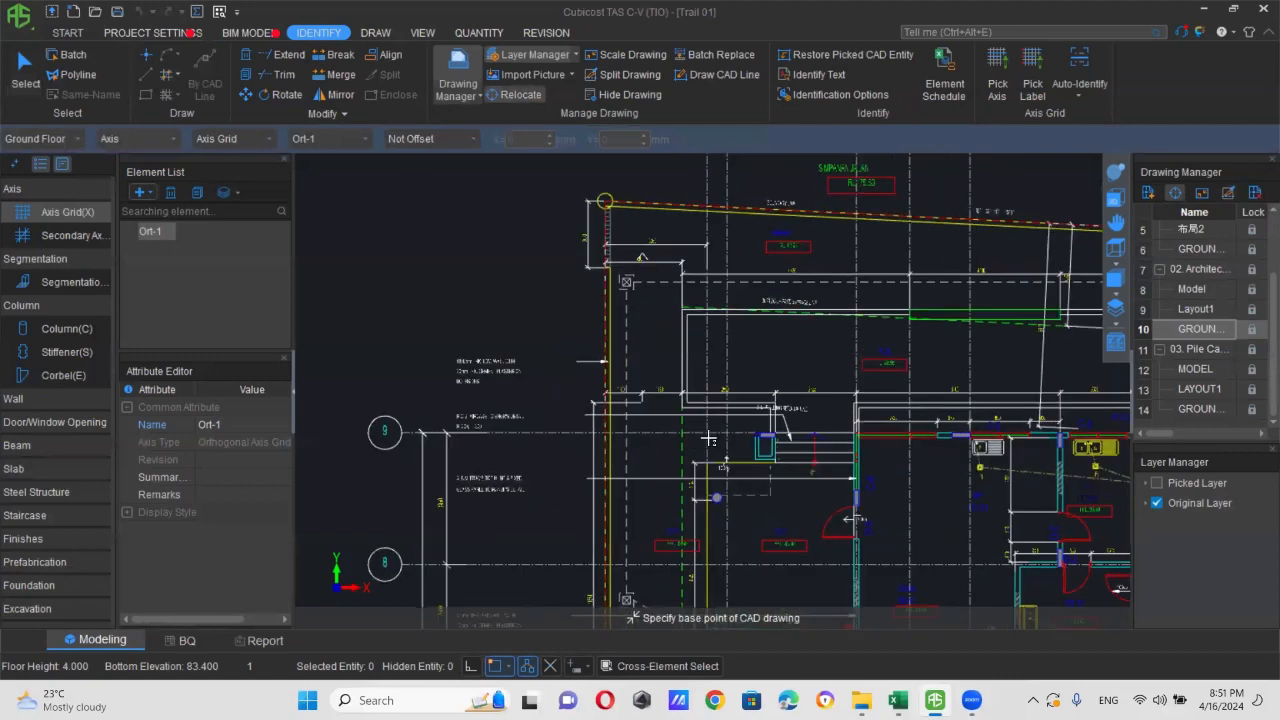
{"action": "left_click", "coordinate": [707, 432]}
{"action": "scroll", "coordinate": [707, 432], "scroll_direction": "down", "scroll_amount": 8}
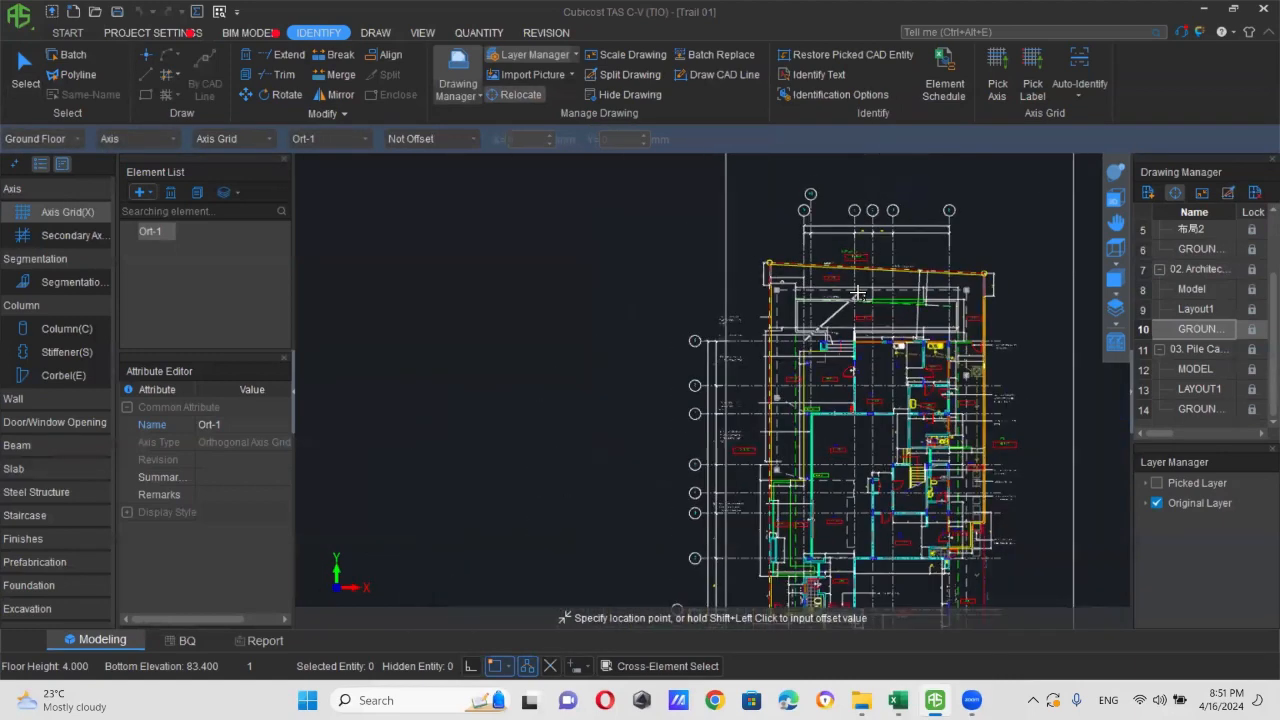
{"action": "scroll", "coordinate": [837, 487], "scroll_direction": "up", "scroll_amount": 6}
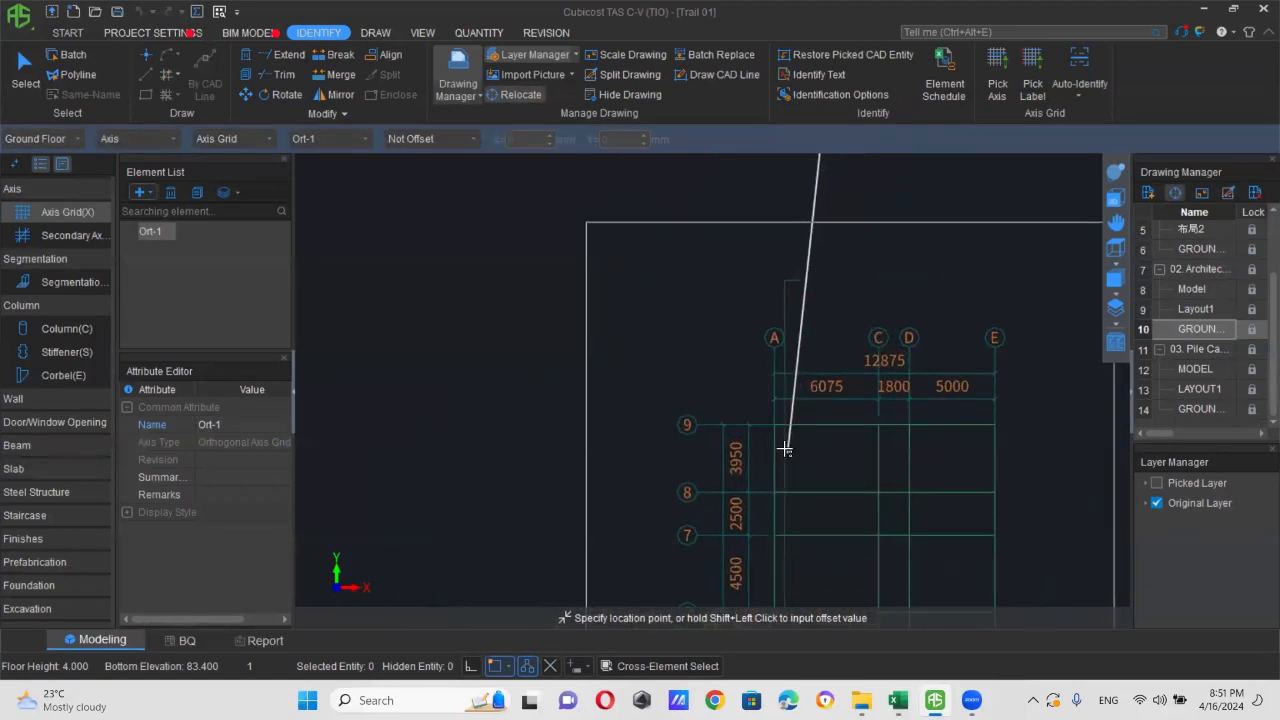
{"action": "left_click", "coordinate": [773, 427]}
{"action": "scroll", "coordinate": [690, 410], "scroll_direction": "down", "scroll_amount": 6}
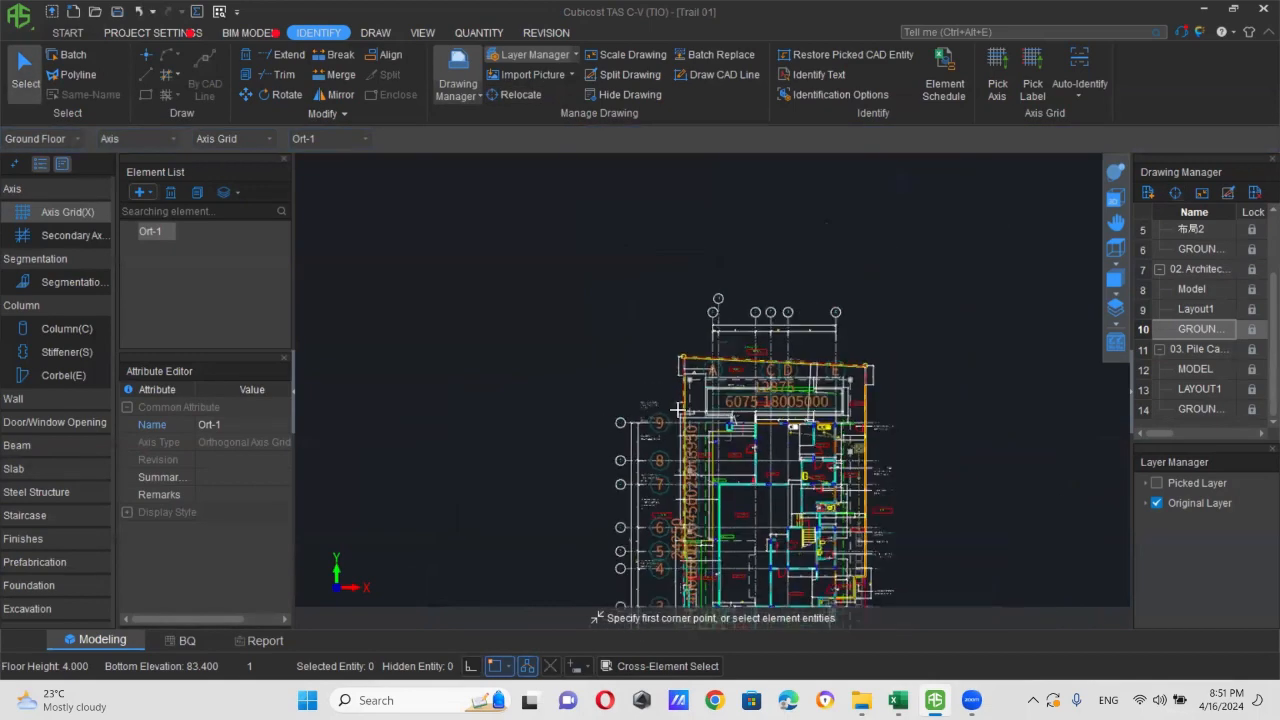
- Relocate the split-off pile cap ground floor drawing so its A/9 axis intersection falls on the grid's A/9 intersection
{"action": "double_click", "coordinate": [1190, 409]}
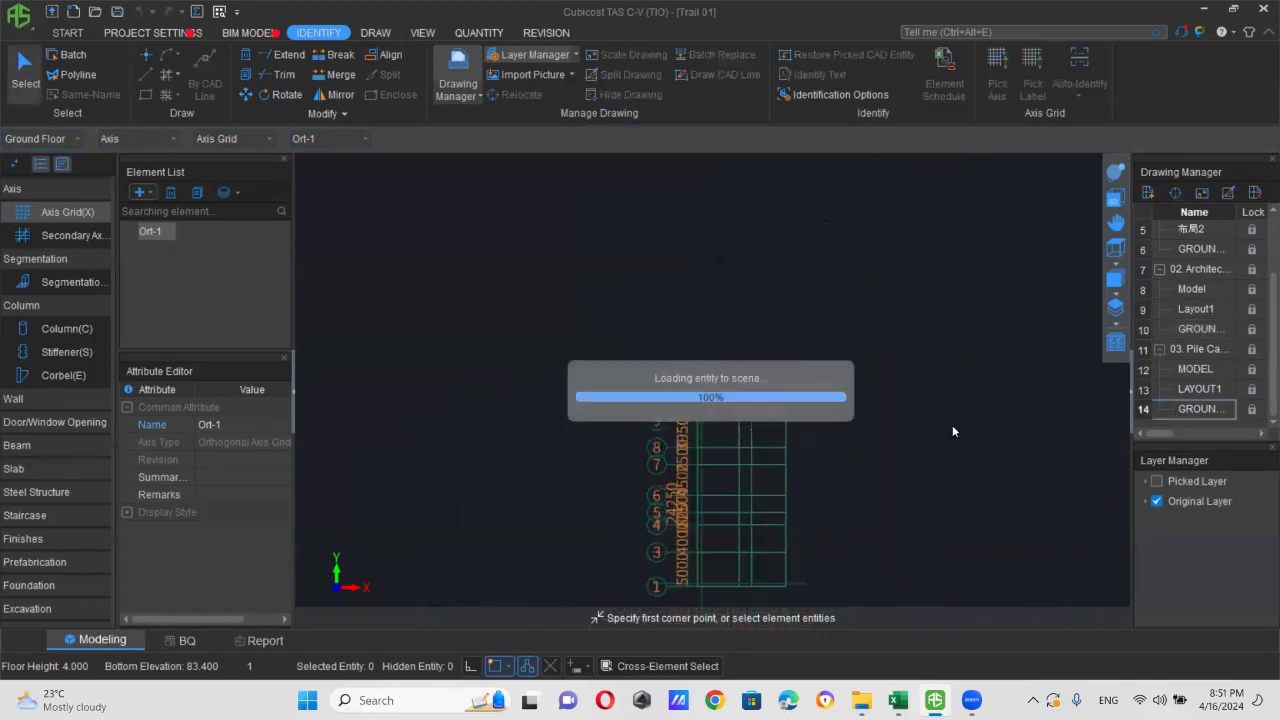
{"action": "left_click", "coordinate": [1175, 192]}
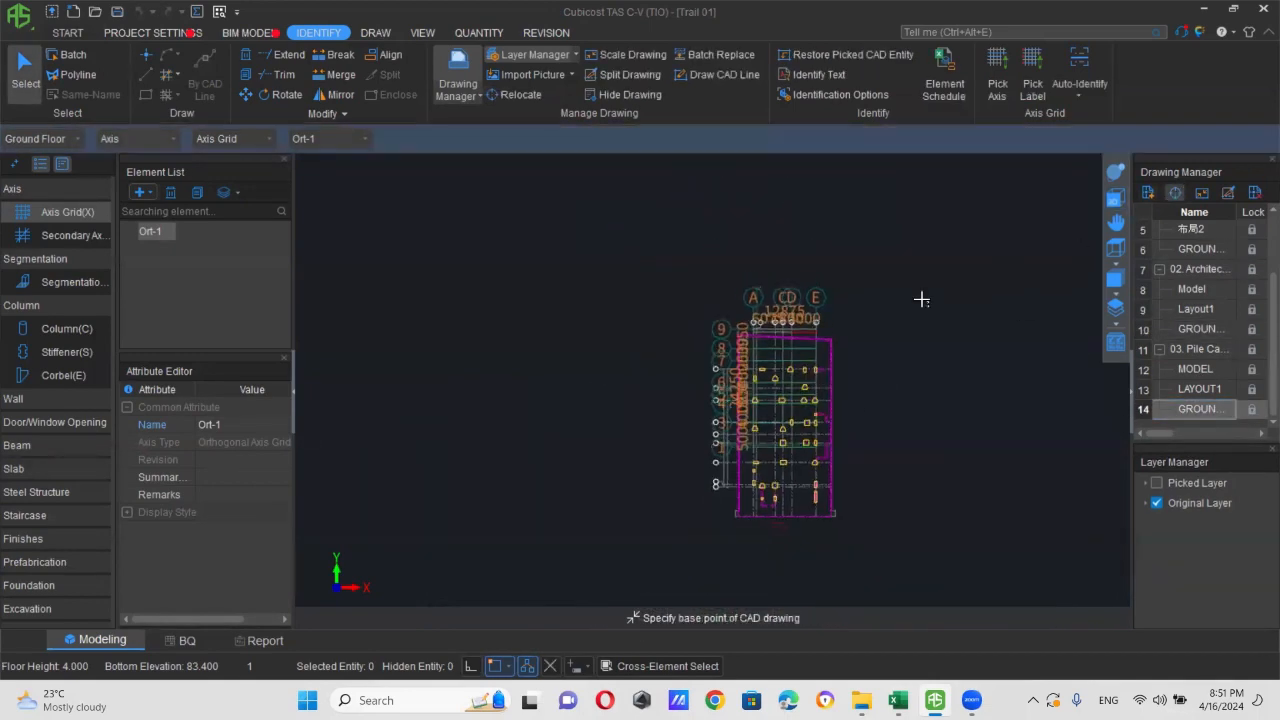
{"action": "scroll", "coordinate": [750, 310], "scroll_direction": "up", "scroll_amount": 5}
{"action": "scroll", "coordinate": [747, 305], "scroll_direction": "up", "scroll_amount": 5}
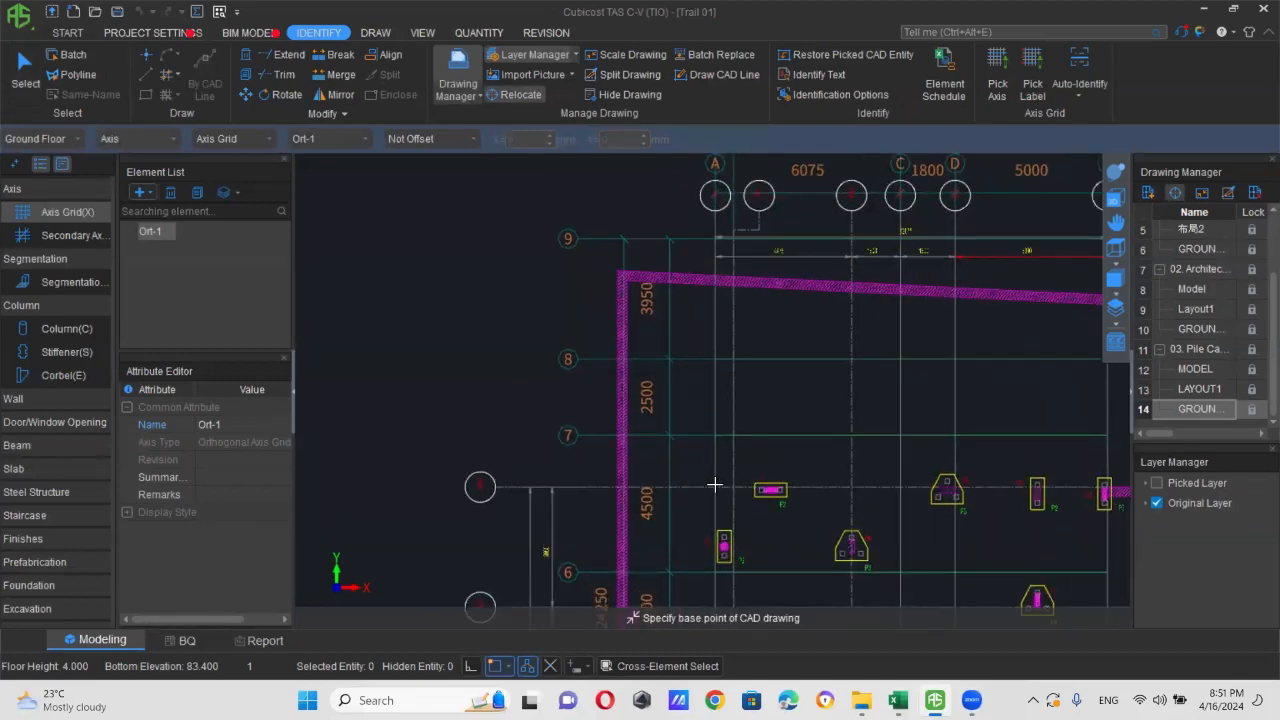
{"action": "left_click", "coordinate": [715, 485]}
{"action": "middle_click_drag", "start_coordinate": [715, 238], "coordinate": [718, 374]}
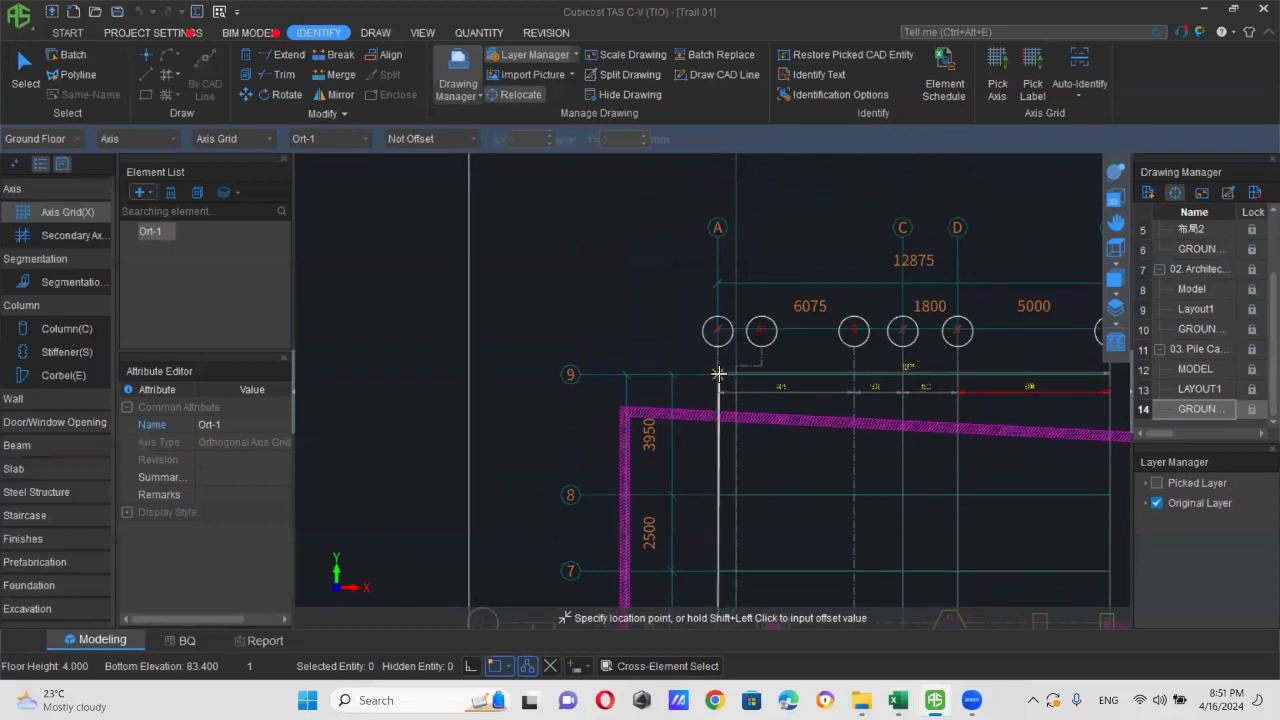
{"action": "left_click", "coordinate": [718, 374]}
{"action": "scroll", "coordinate": [736, 479], "scroll_direction": "down", "scroll_amount": 8}
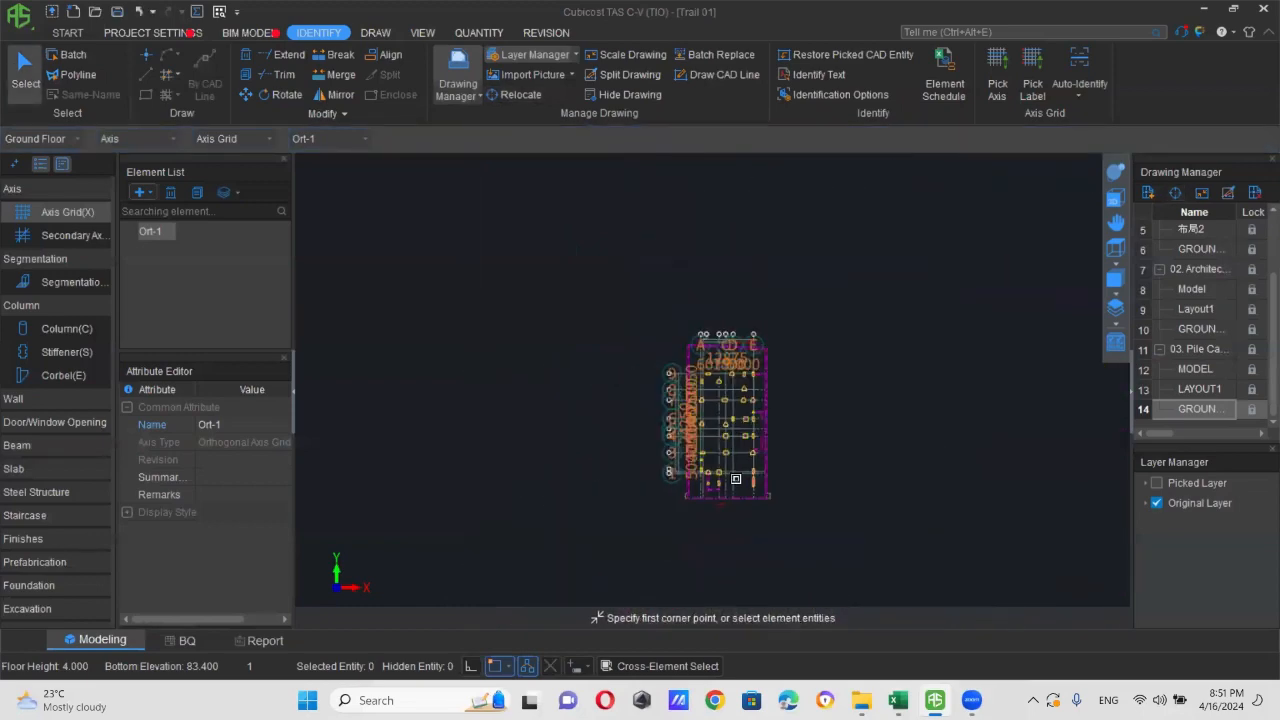
{"action": "middle_click_drag", "start_coordinate": [736, 479], "coordinate": [700, 451]}
{"action": "scroll", "coordinate": [700, 451], "scroll_direction": "up", "scroll_amount": 1}
{"action": "scroll", "coordinate": [1192, 351], "scroll_direction": "up", "scroll_amount": 2}
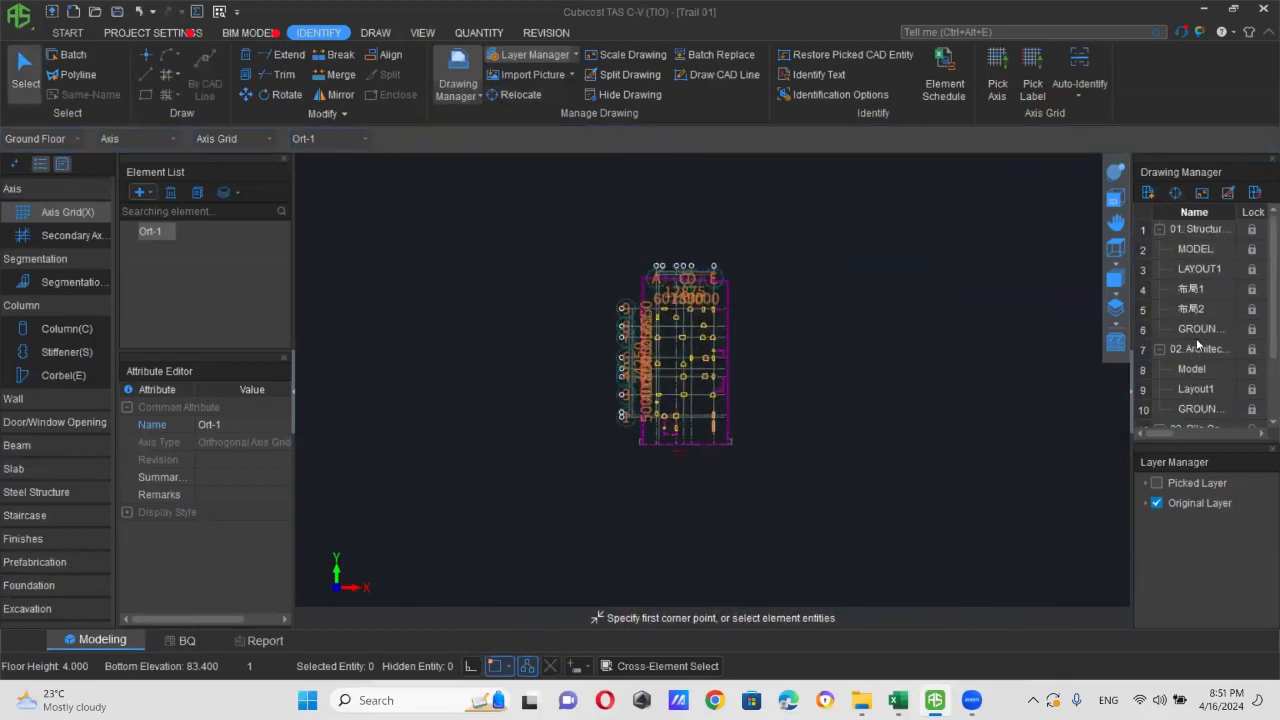
- Display the structural ground floor drawing again and pick the column sidelines by layer for the Column element
{"action": "double_click", "coordinate": [1196, 333]}
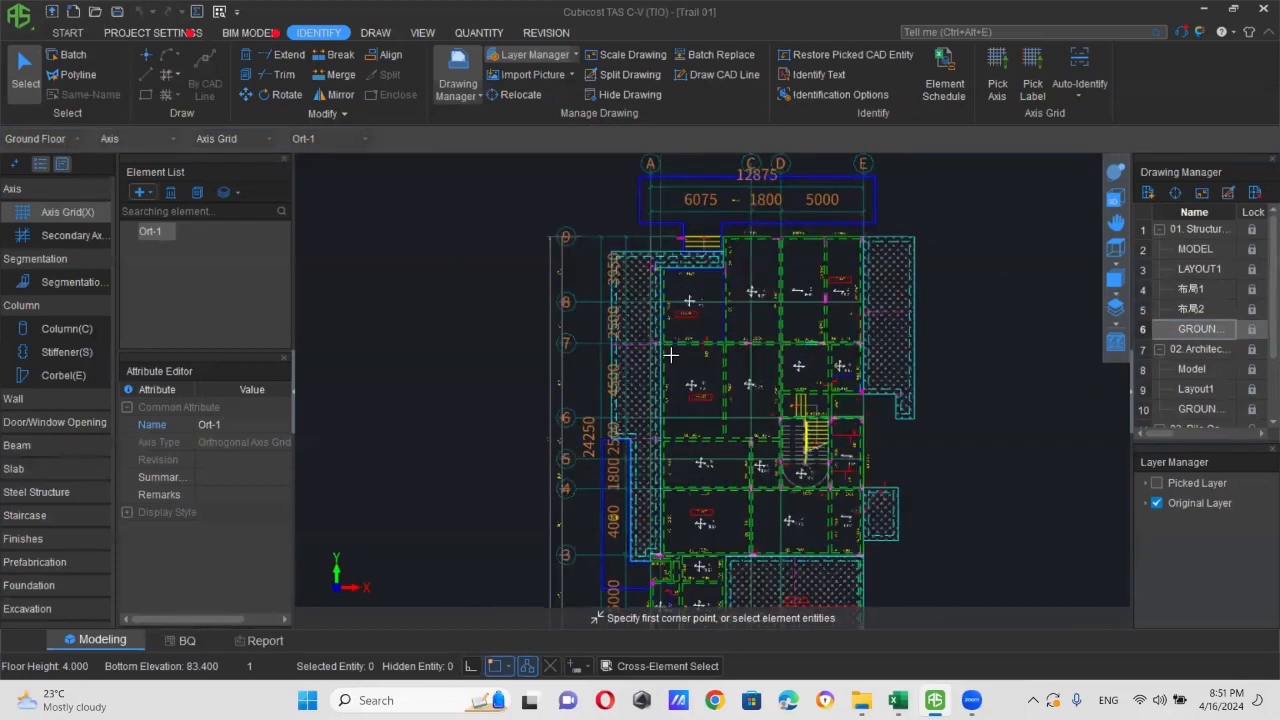
{"action": "left_click", "coordinate": [43, 330]}
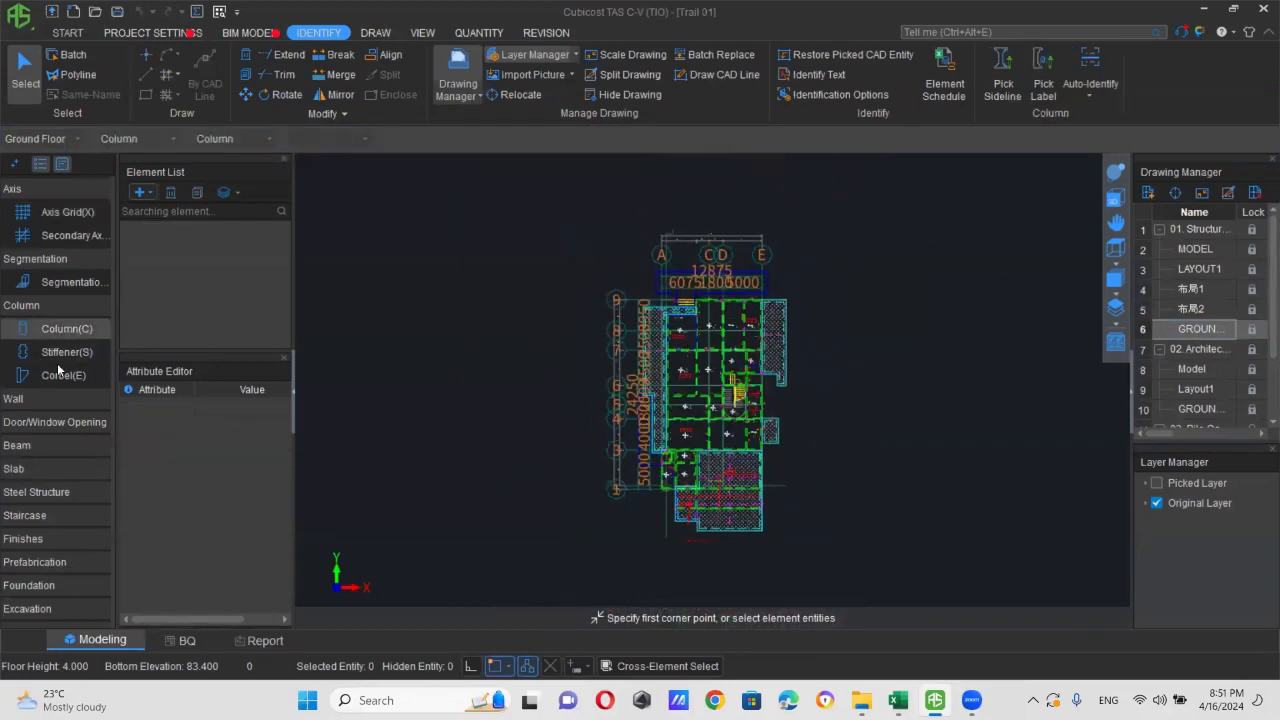
{"action": "left_click", "coordinate": [1003, 83]}
{"action": "scroll", "coordinate": [675, 423], "scroll_direction": "up", "scroll_amount": 4}
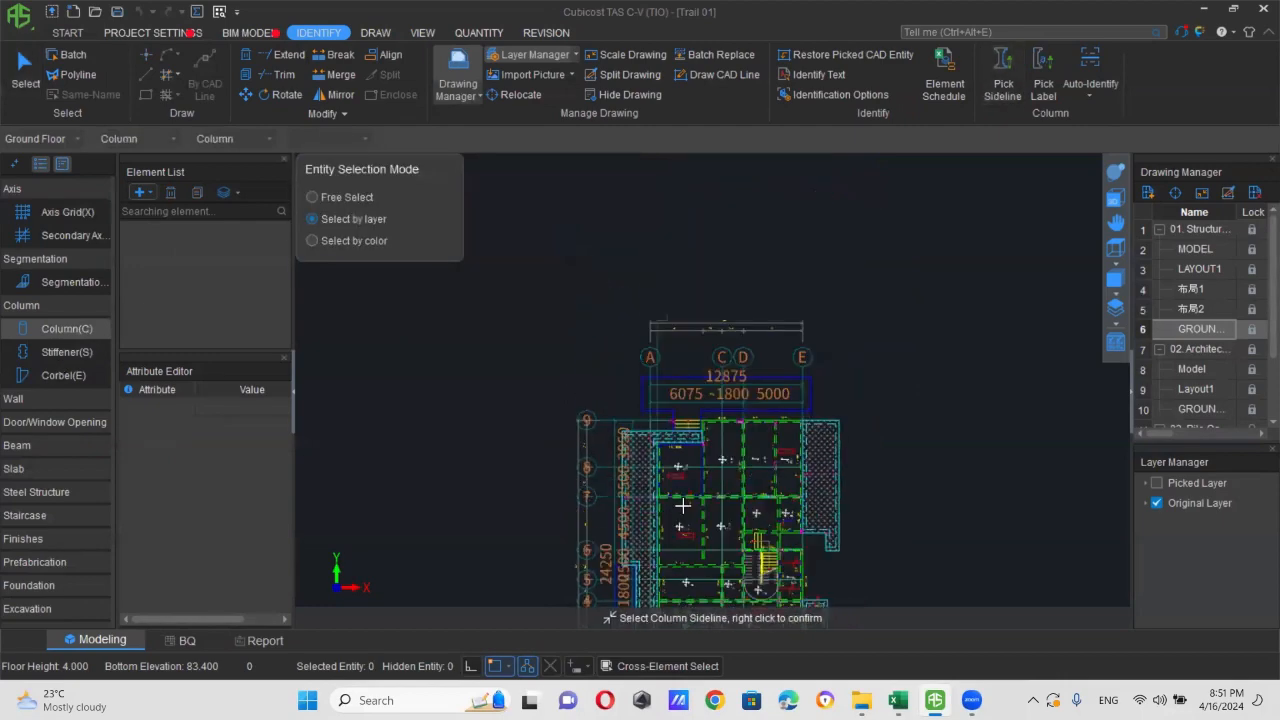
{"action": "scroll", "coordinate": [675, 423], "scroll_direction": "up", "scroll_amount": 4}
{"action": "left_click", "coordinate": [661, 396]}
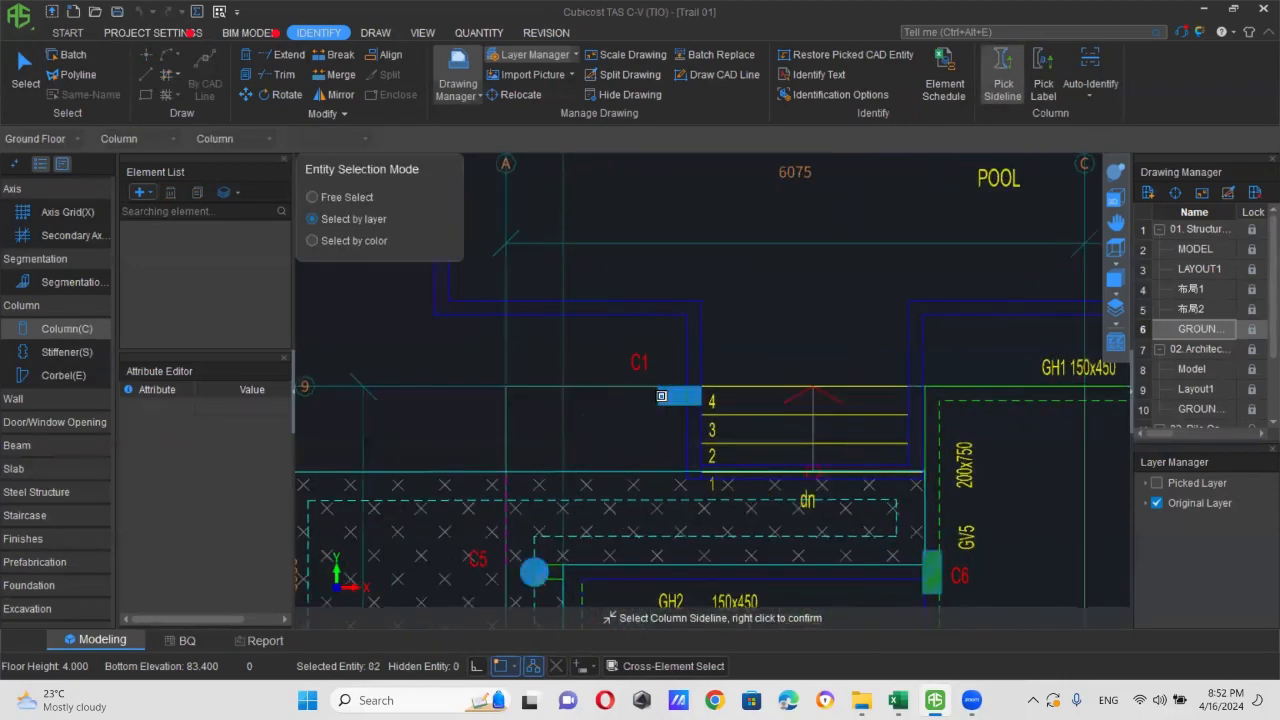
{"action": "right_click", "coordinate": [635, 440]}
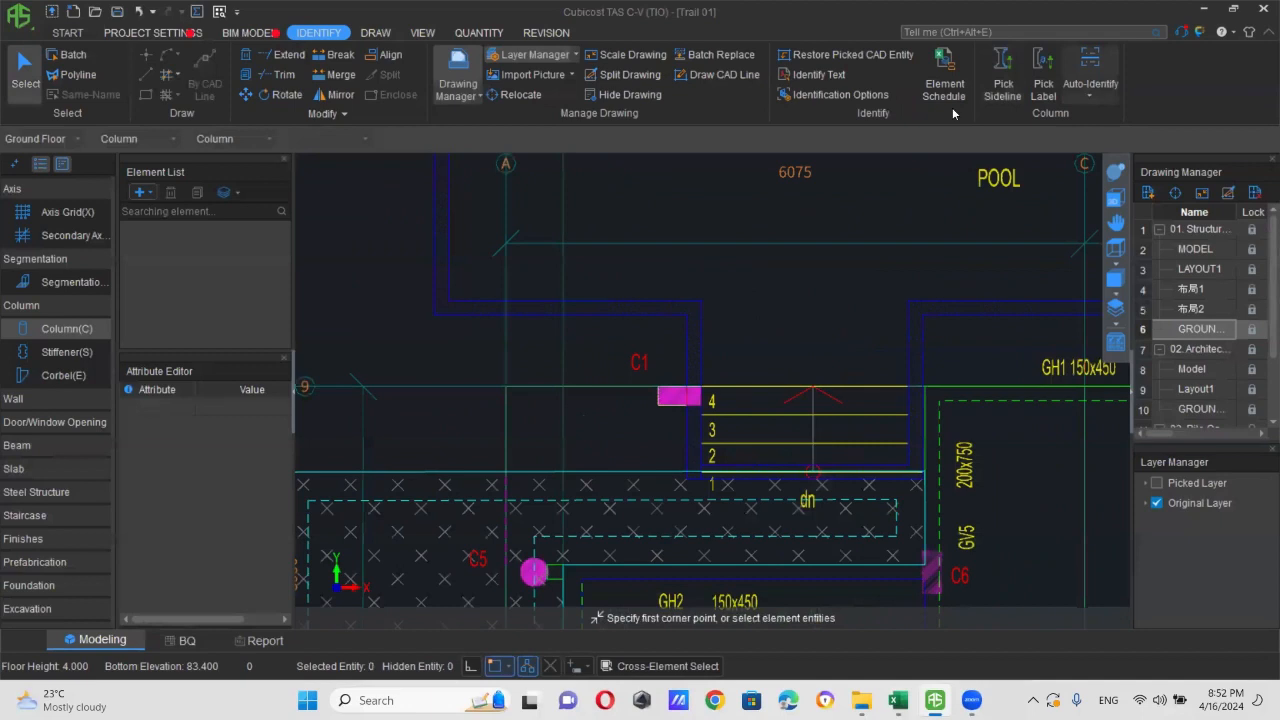
- Pick the column labels by layer and auto-identify the ground floor columns
{"action": "left_click", "coordinate": [1043, 83]}
{"action": "scroll", "coordinate": [620, 385], "scroll_direction": "up", "scroll_amount": 2}
{"action": "right_click", "coordinate": [833, 317]}
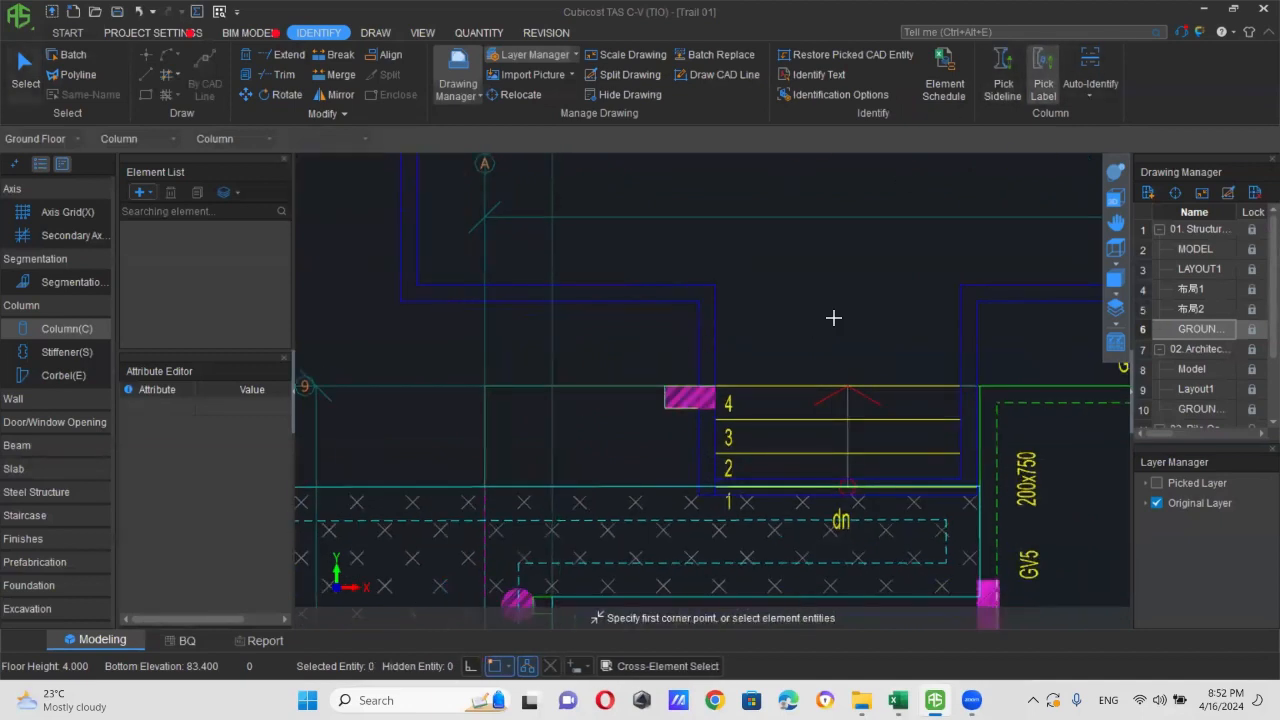
{"action": "left_click", "coordinate": [1090, 72]}
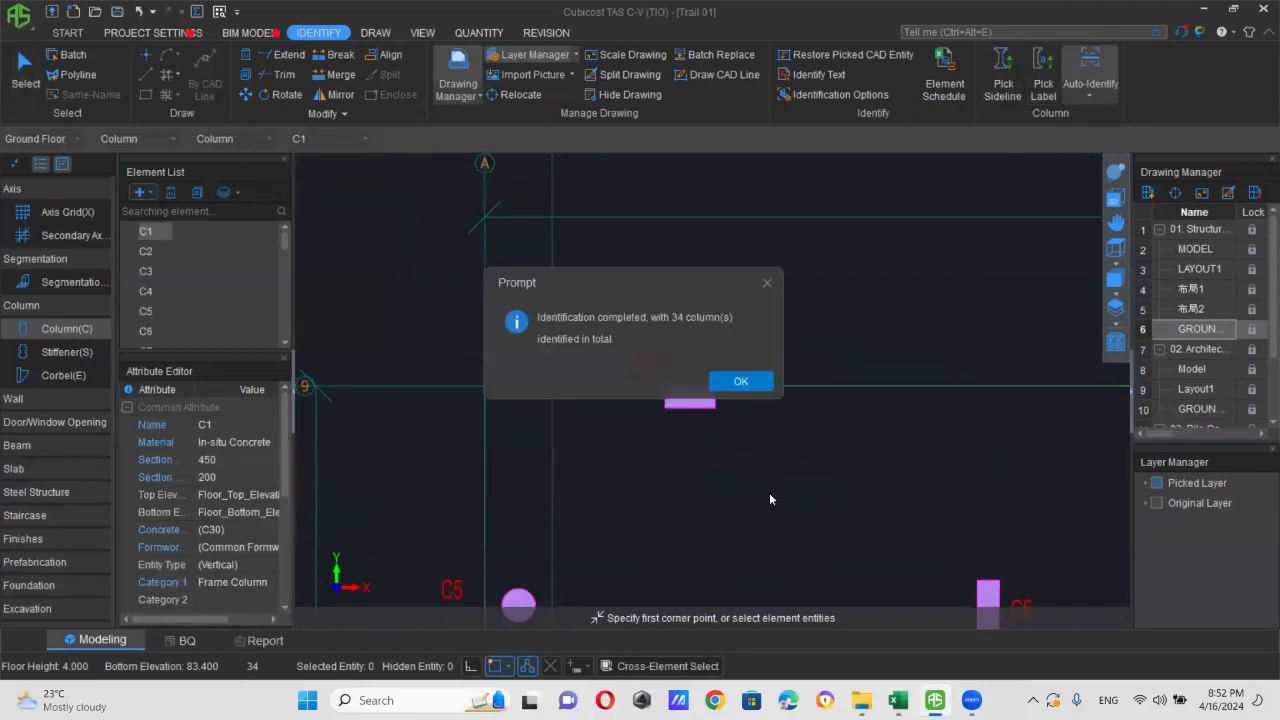
- Inspect the identified ground floor columns in a rotated 3D view, and return to the plan view
{"action": "left_click", "coordinate": [744, 387]}
{"action": "left_click", "coordinate": [1117, 174]}
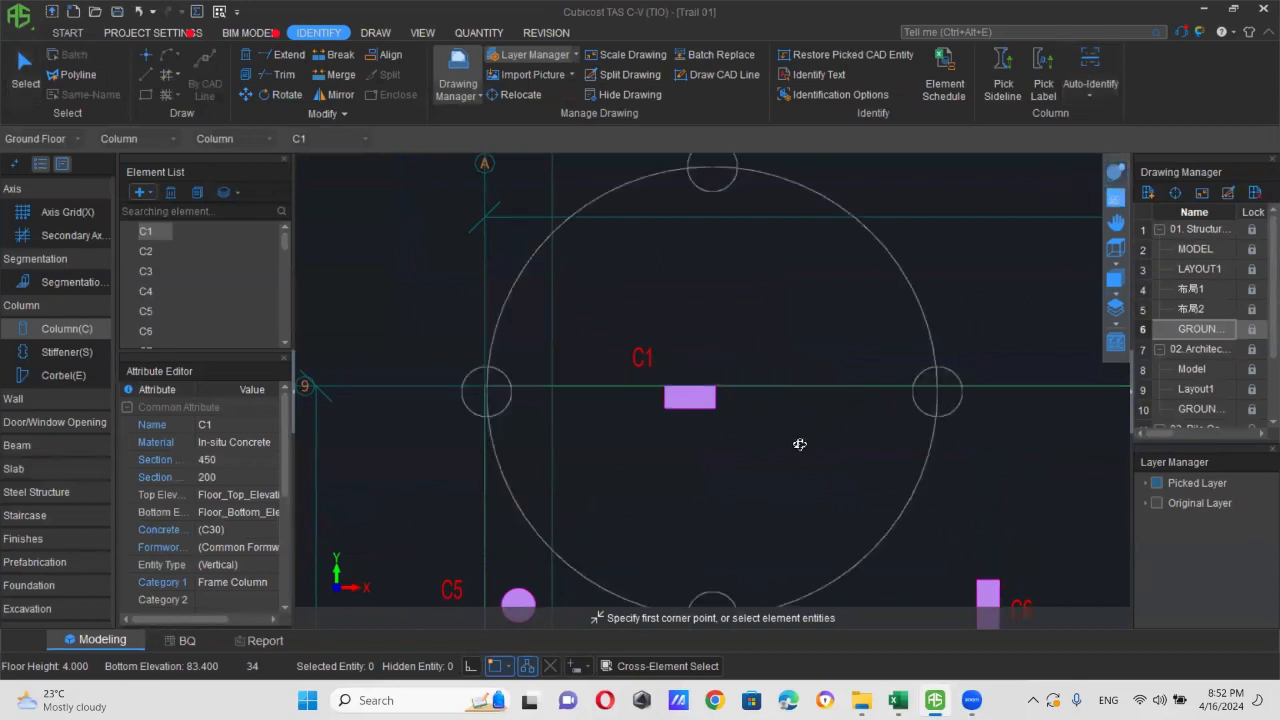
{"action": "left_click_drag", "start_coordinate": [799, 444], "coordinate": [797, 358]}
{"action": "scroll", "coordinate": [753, 467], "scroll_direction": "down", "scroll_amount": 5}
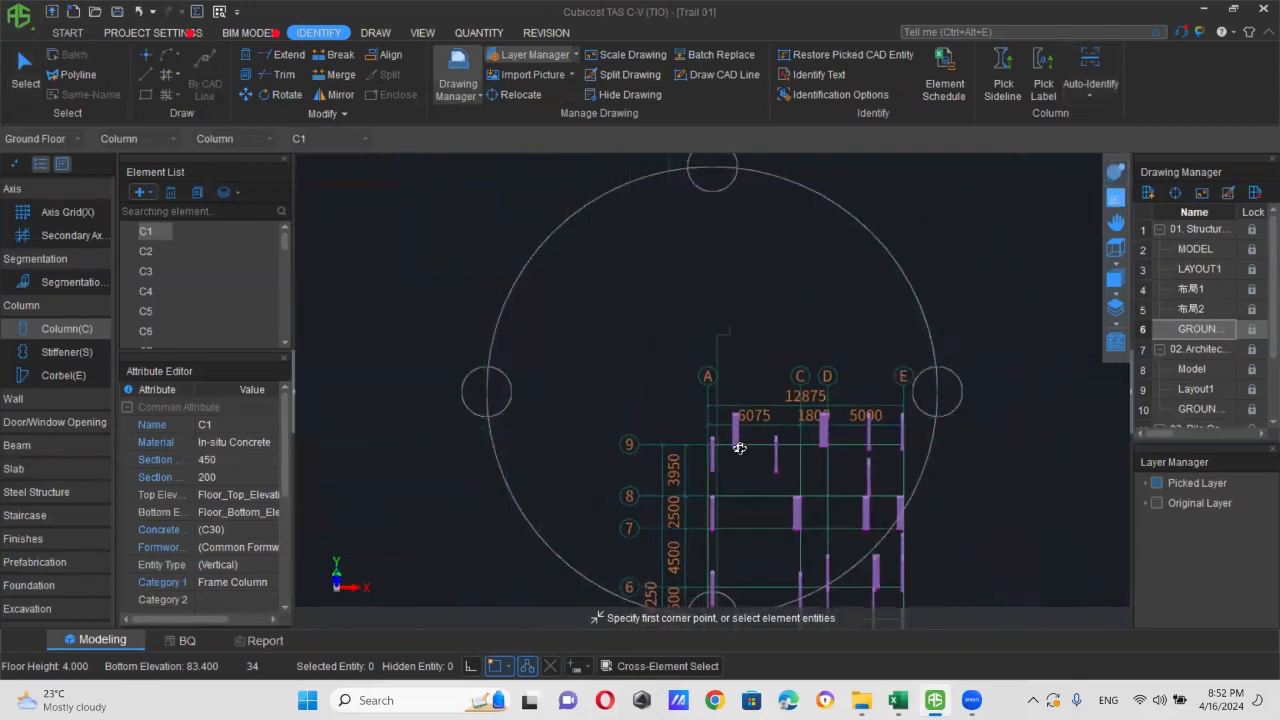
{"action": "middle_click_drag", "start_coordinate": [738, 527], "coordinate": [725, 440]}
{"action": "scroll", "coordinate": [737, 426], "scroll_direction": "down", "scroll_amount": 2}
{"action": "scroll", "coordinate": [737, 426], "scroll_direction": "up", "scroll_amount": 3}
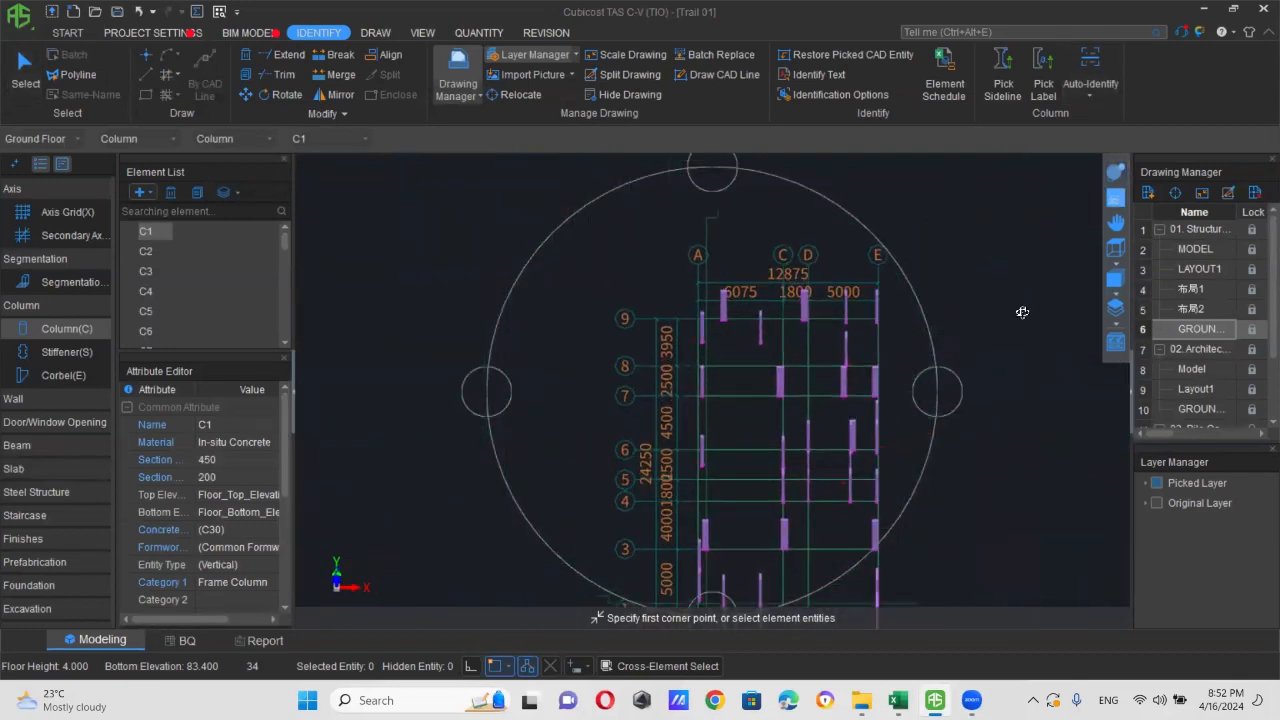
{"action": "left_click", "coordinate": [1116, 200]}
- Display the original drawing layer and try picking the beam sidelines by layer with the column sideline tool
{"action": "left_click", "coordinate": [1157, 503]}
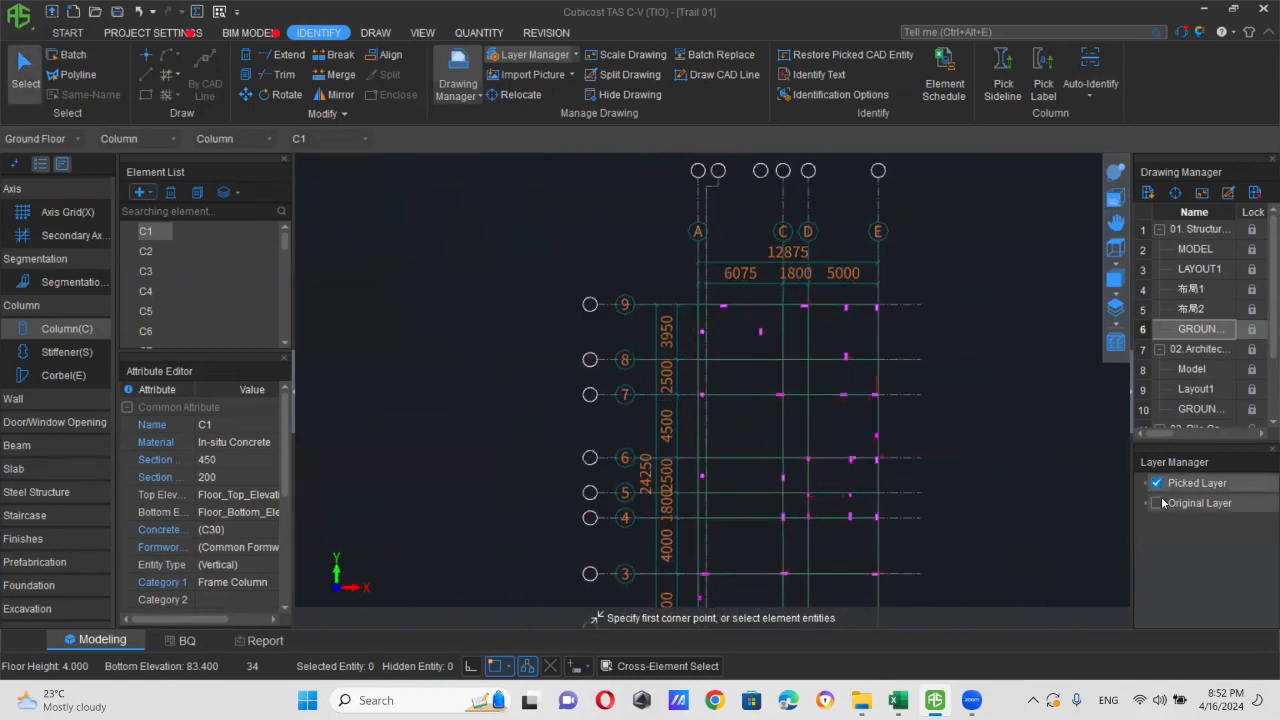
{"action": "left_click", "coordinate": [17, 445]}
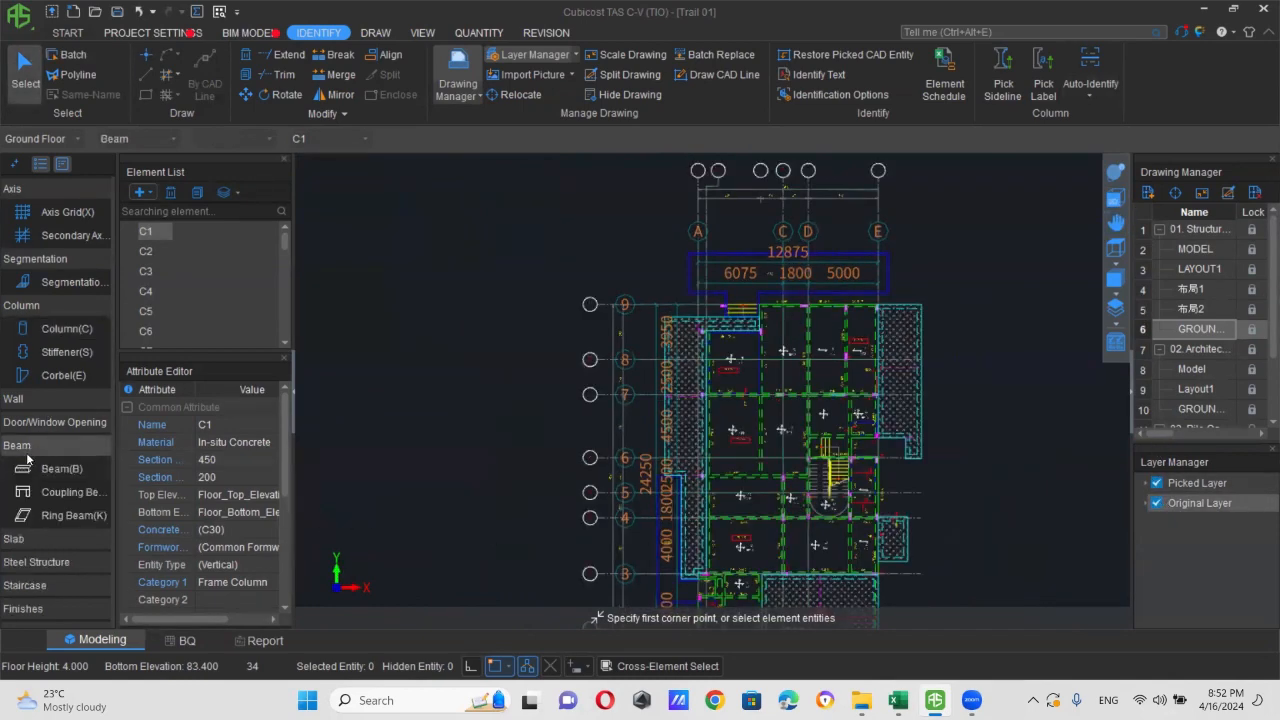
{"action": "scroll", "coordinate": [783, 367], "scroll_direction": "up", "scroll_amount": 1}
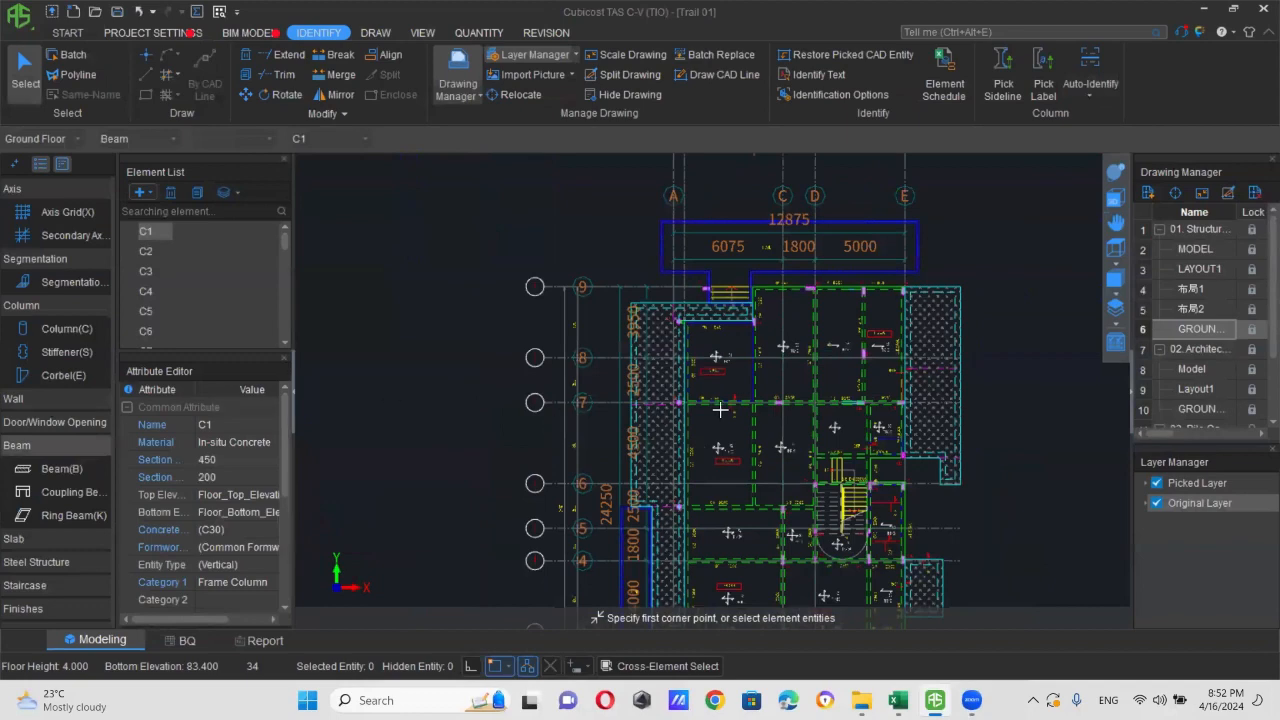
{"action": "scroll", "coordinate": [720, 410], "scroll_direction": "up", "scroll_amount": 1}
{"action": "middle_click_drag", "start_coordinate": [720, 410], "coordinate": [675, 512]}
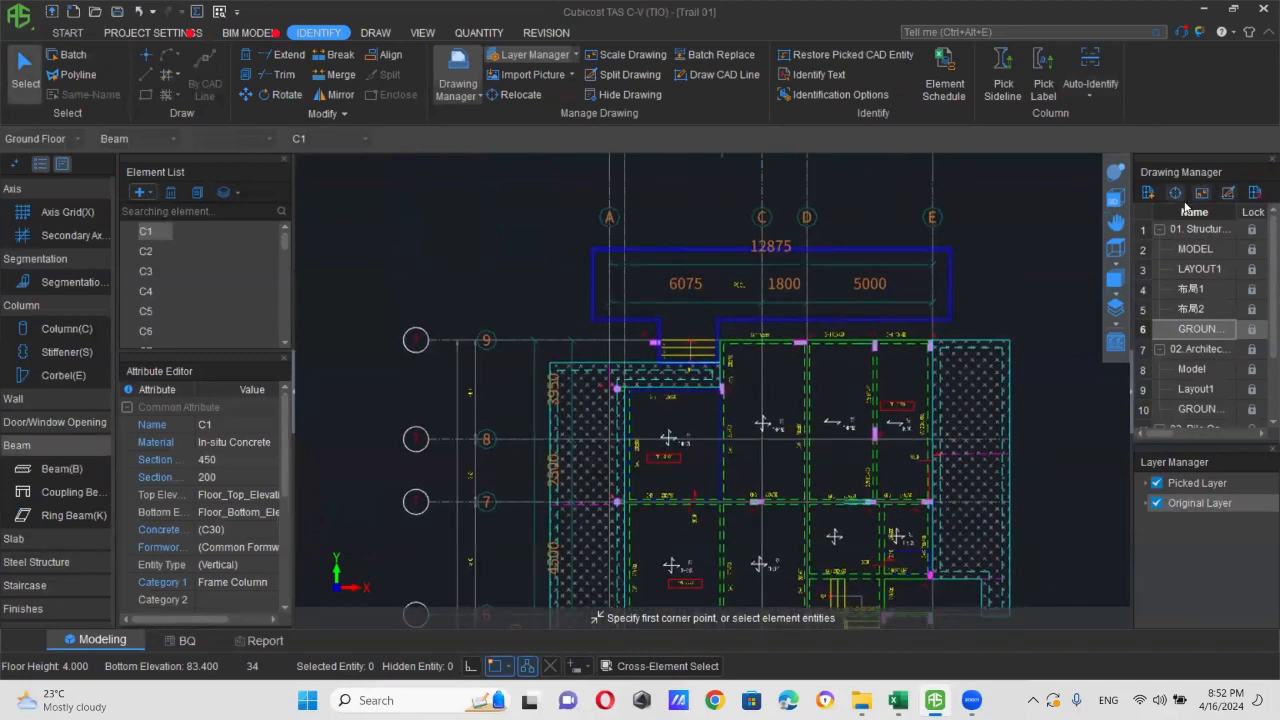
{"action": "left_click", "coordinate": [1002, 75]}
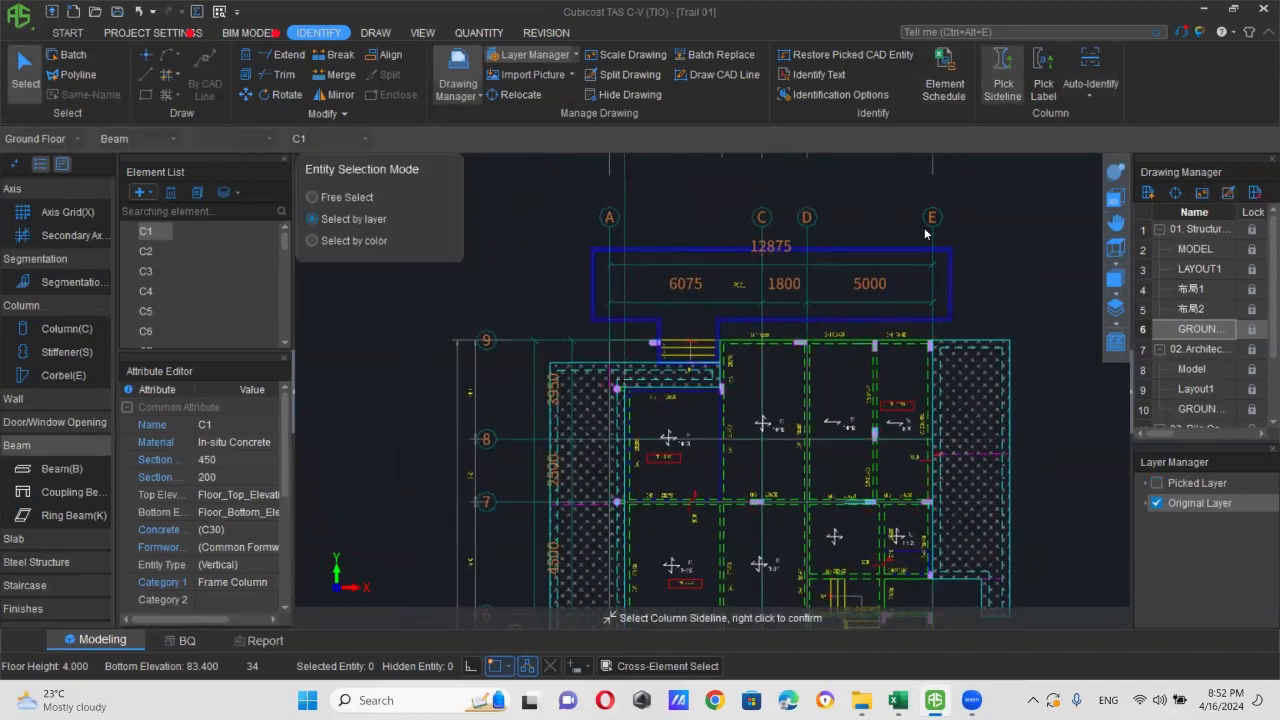
{"action": "scroll", "coordinate": [822, 385], "scroll_direction": "up", "scroll_amount": 2}
{"action": "left_click", "coordinate": [823, 376]}
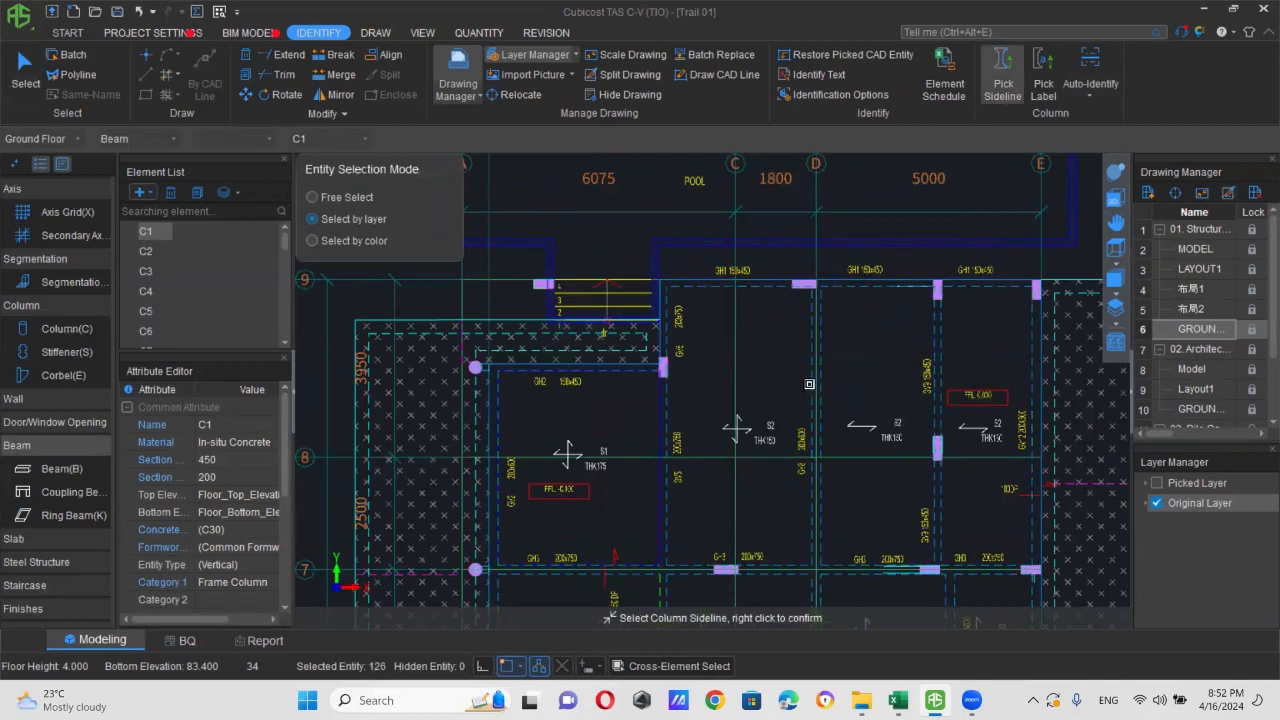
{"action": "middle_click_drag", "start_coordinate": [666, 572], "coordinate": [660, 453]}
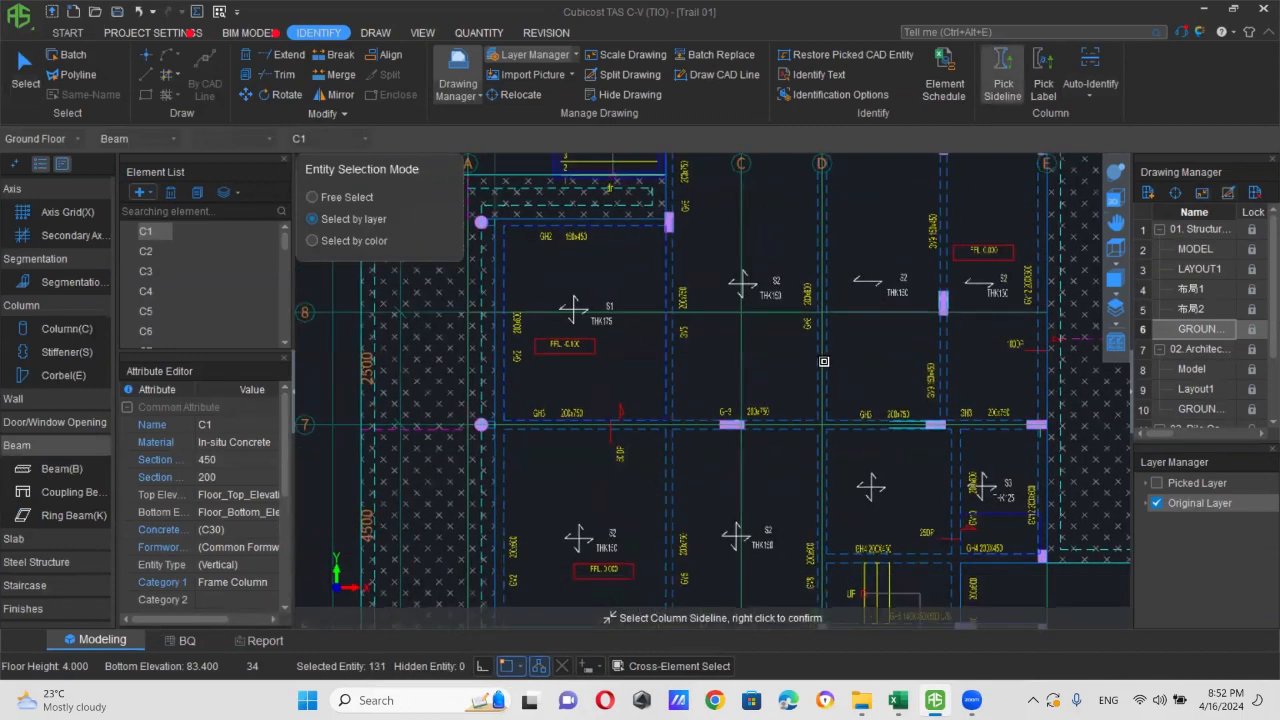
{"action": "left_click", "coordinate": [1043, 75]}
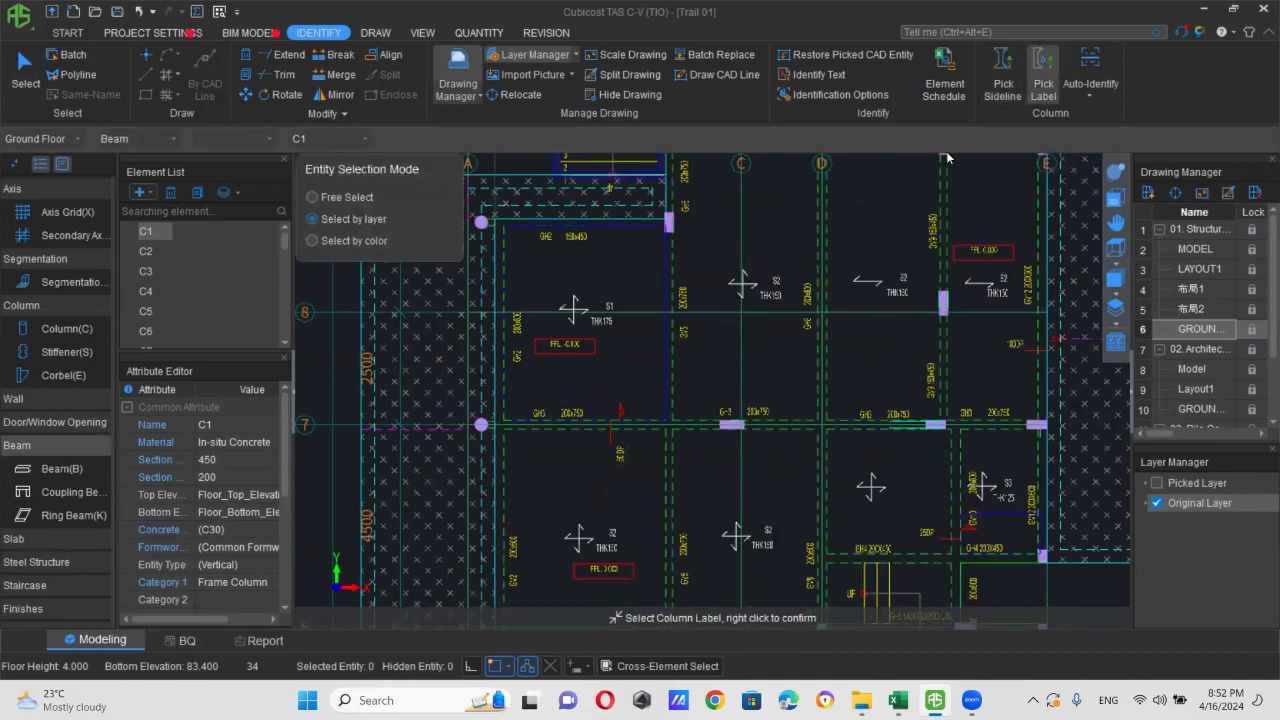
{"action": "left_click", "coordinate": [1003, 75]}
{"action": "left_click", "coordinate": [817, 354]}
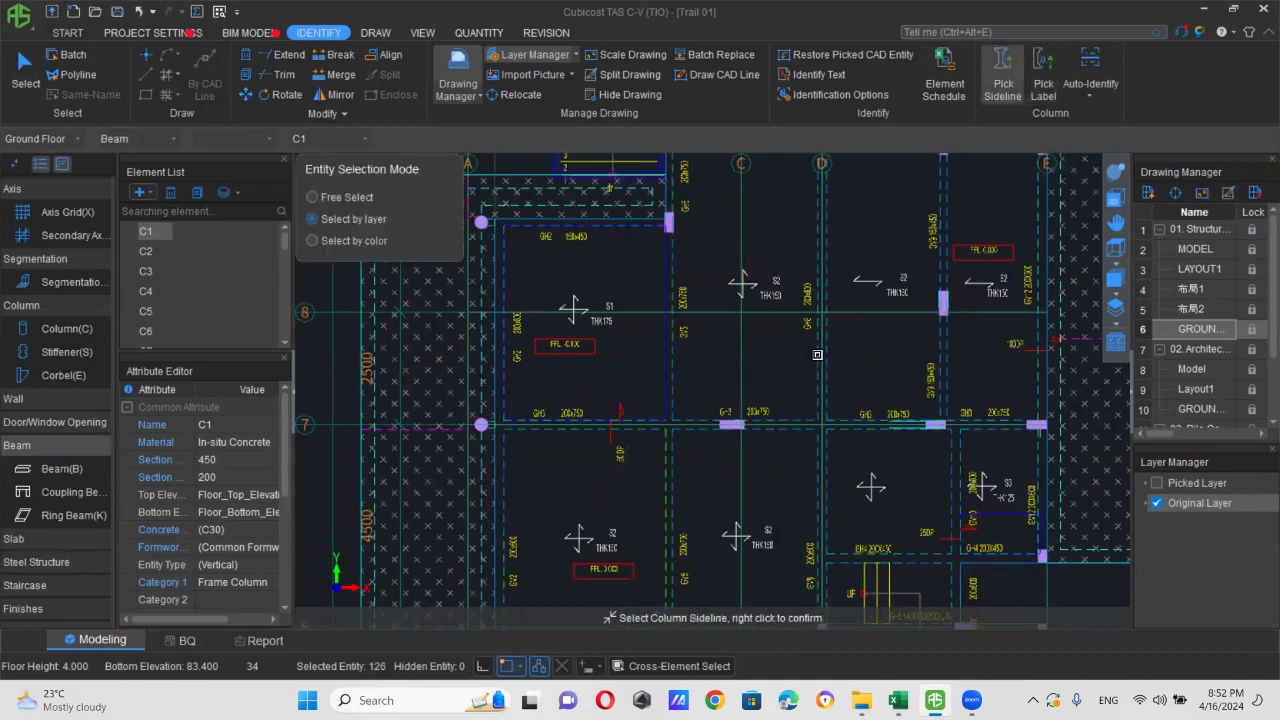
{"action": "right_click", "coordinate": [680, 465]}
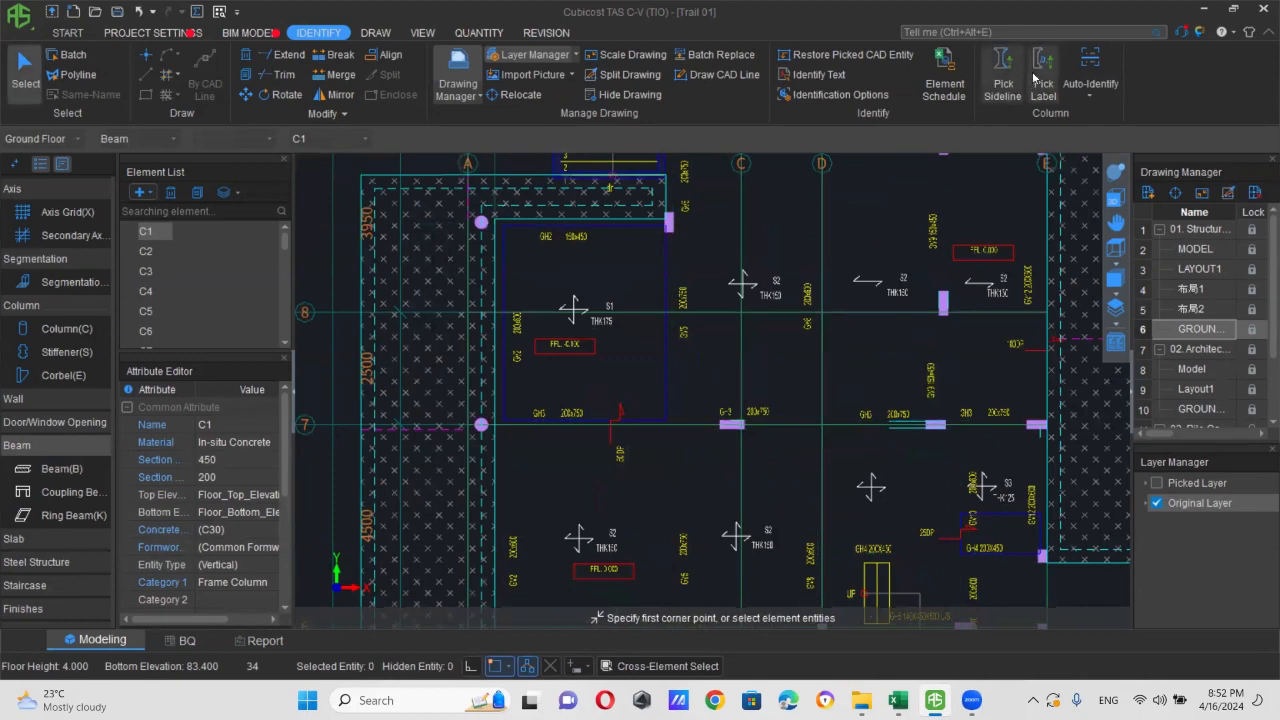
- Try picking the beam labels by layer with the column label tool and auto-identifying the elements
{"action": "left_click", "coordinate": [806, 331]}
{"action": "right_click", "coordinate": [793, 371]}
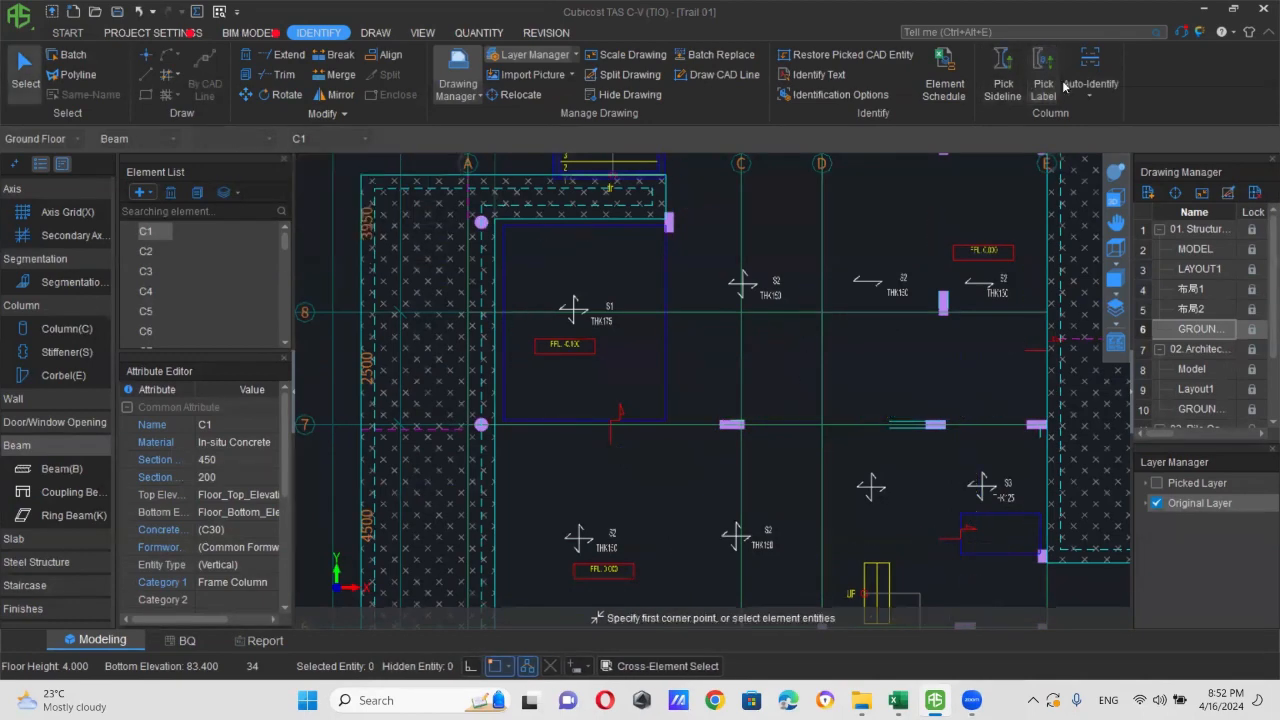
{"action": "left_click", "coordinate": [1089, 64]}
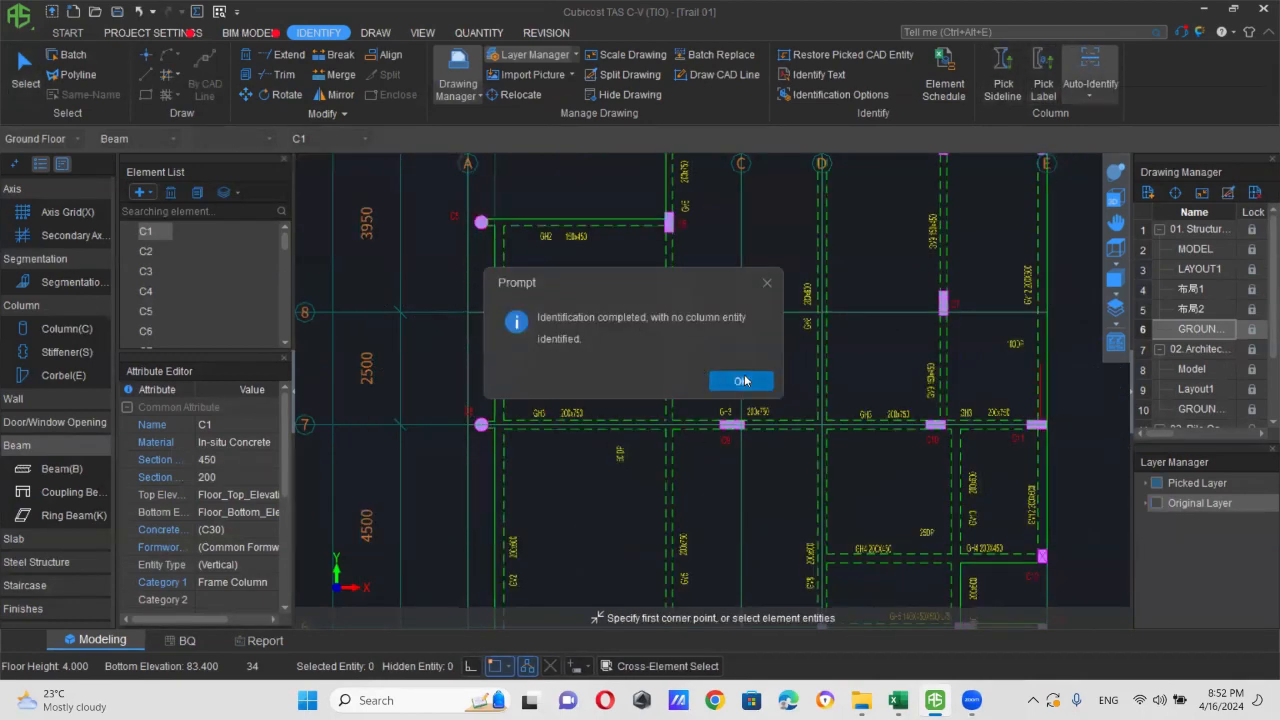
{"action": "left_click", "coordinate": [743, 380]}
- Switch to the Beam element and restore the wrongly picked beam sidelines and beam labels by layer
{"action": "scroll", "coordinate": [734, 428], "scroll_direction": "down", "scroll_amount": 2}
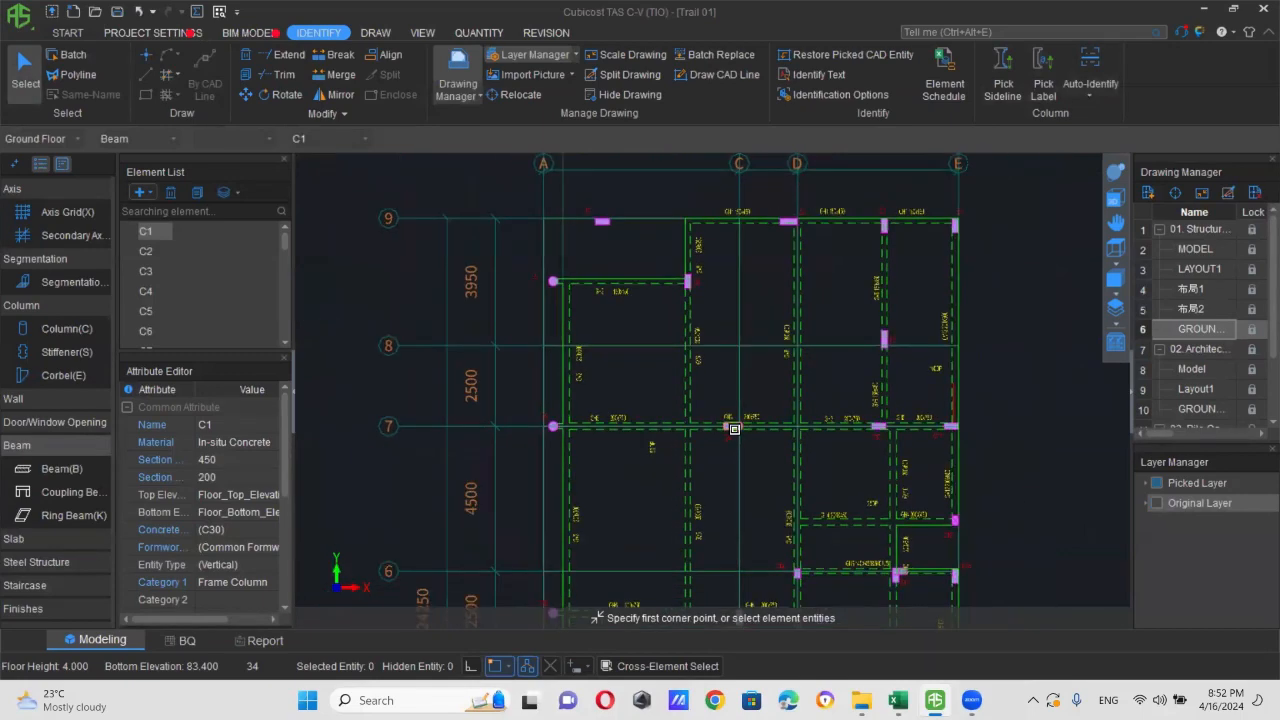
{"action": "left_click", "coordinate": [50, 469]}
{"action": "scroll", "coordinate": [820, 407], "scroll_direction": "down", "scroll_amount": 2}
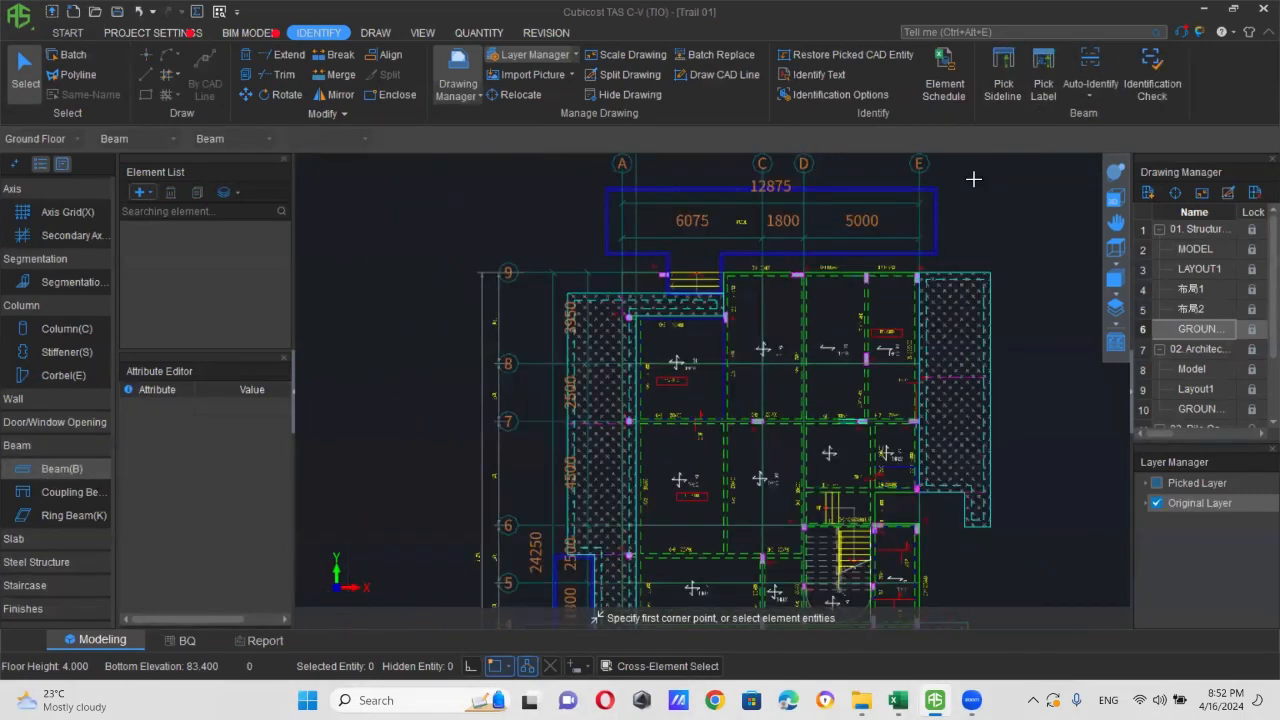
{"action": "left_click", "coordinate": [1003, 83]}
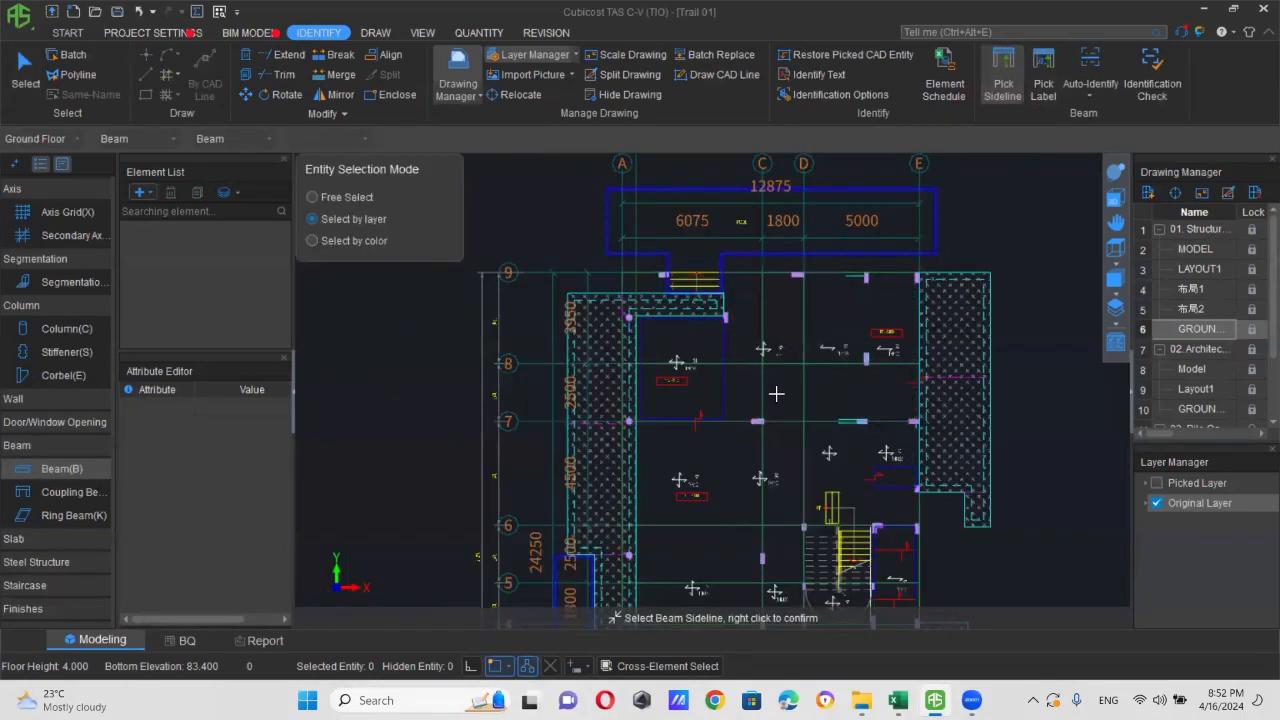
{"action": "left_click", "coordinate": [852, 55]}
{"action": "left_click", "coordinate": [865, 341]}
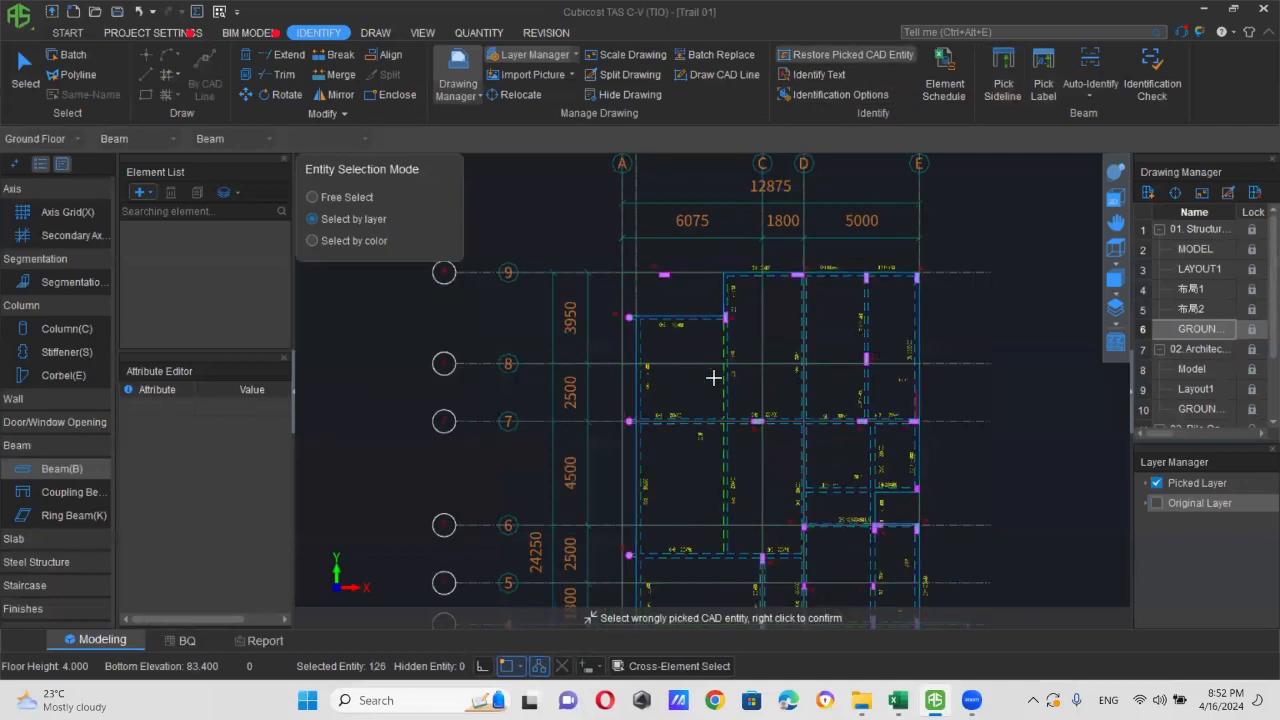
{"action": "right_click", "coordinate": [762, 395]}
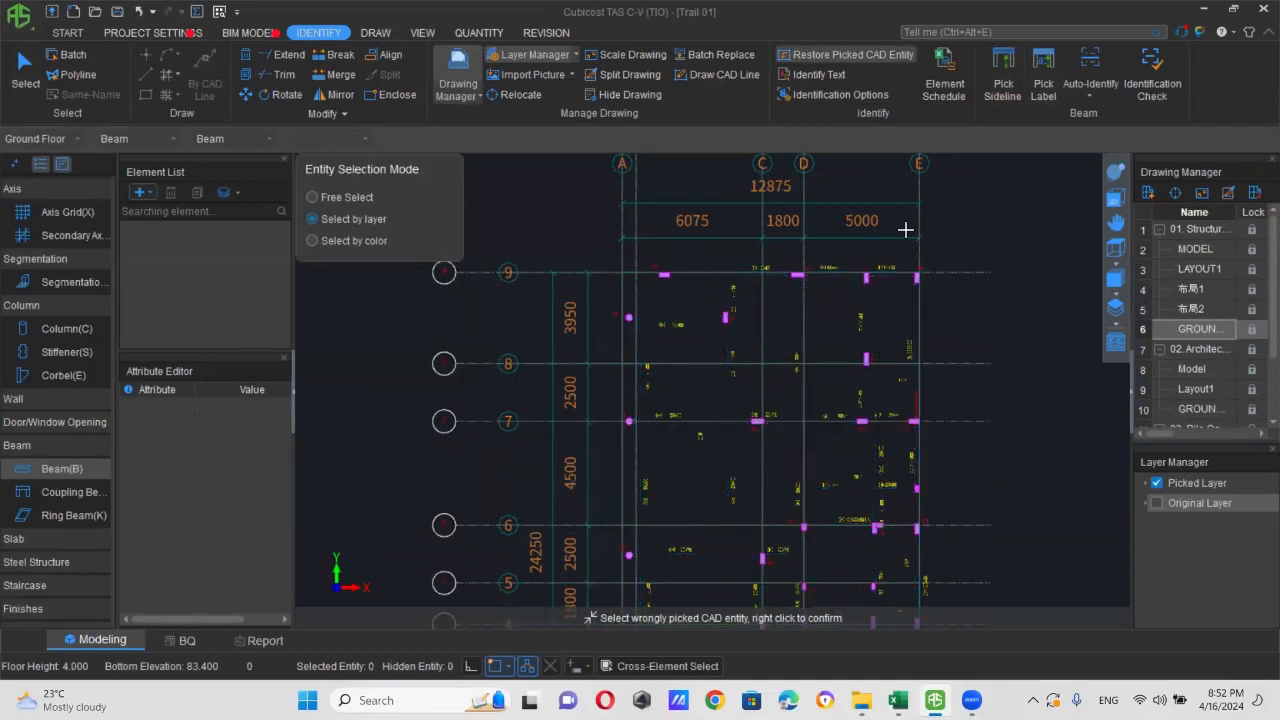
{"action": "left_click", "coordinate": [801, 352]}
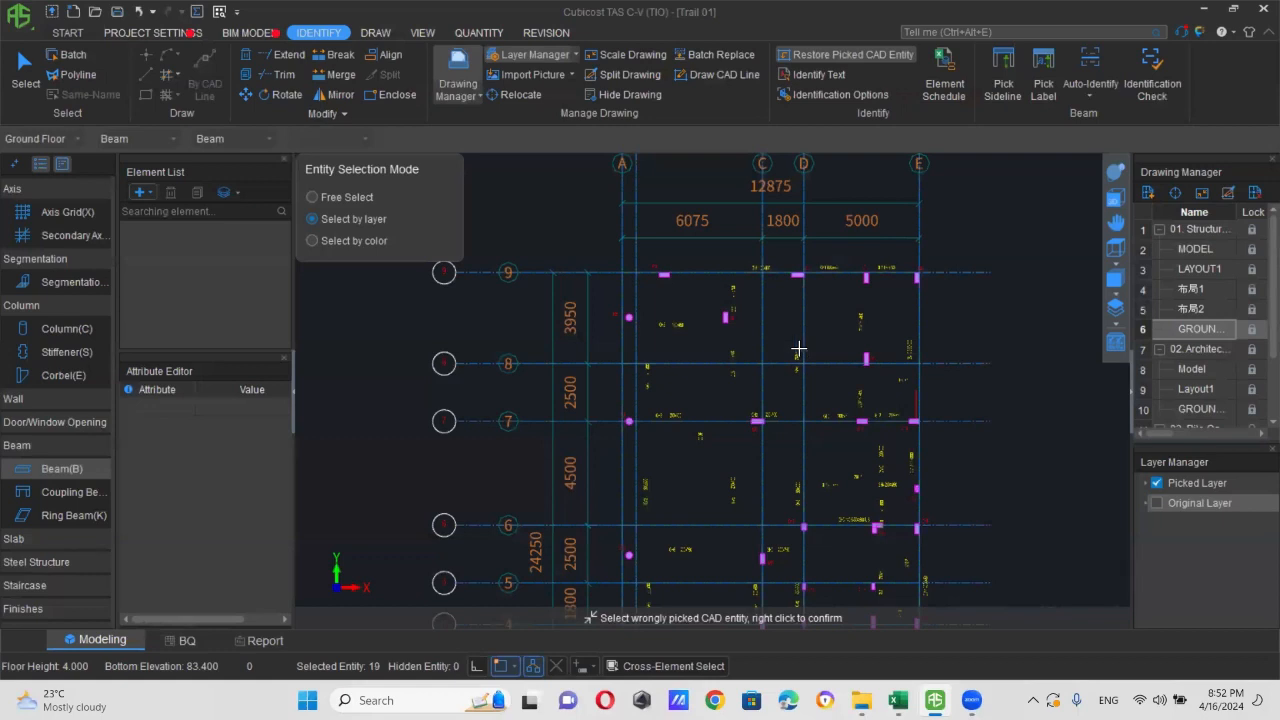
{"action": "right_click", "coordinate": [803, 347]}
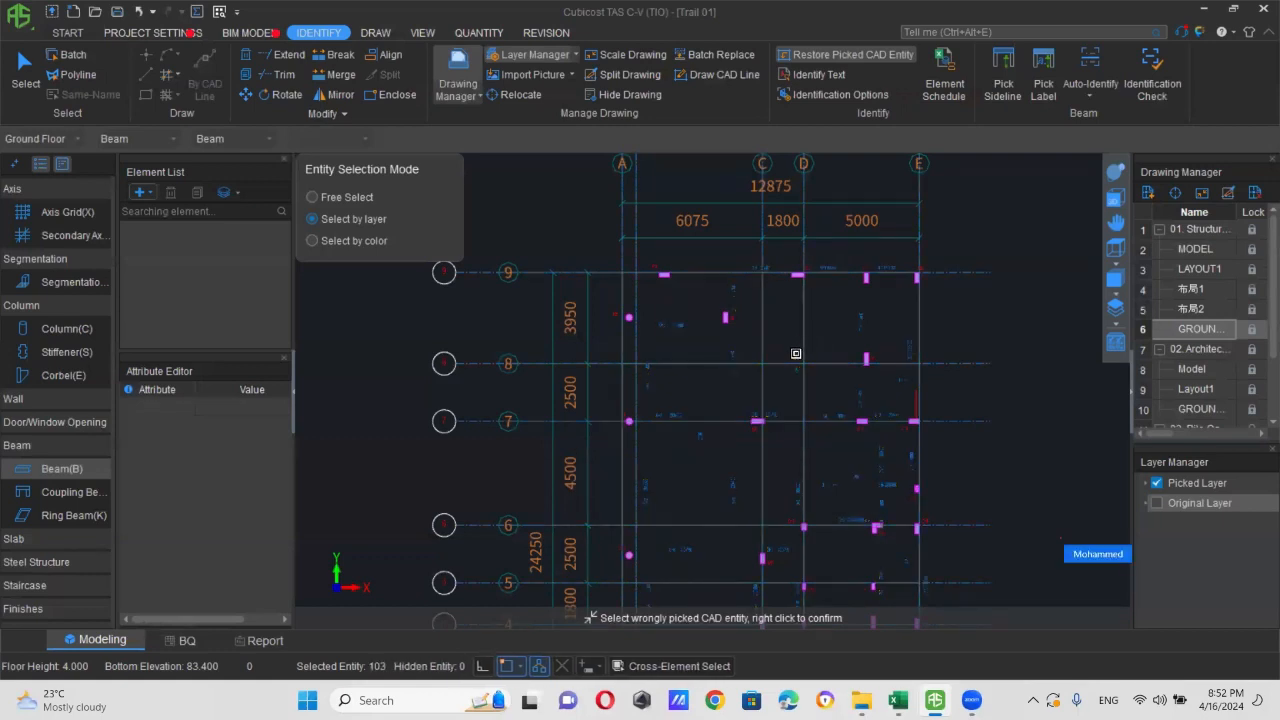
{"action": "scroll", "coordinate": [784, 461], "scroll_direction": "down", "scroll_amount": 2}
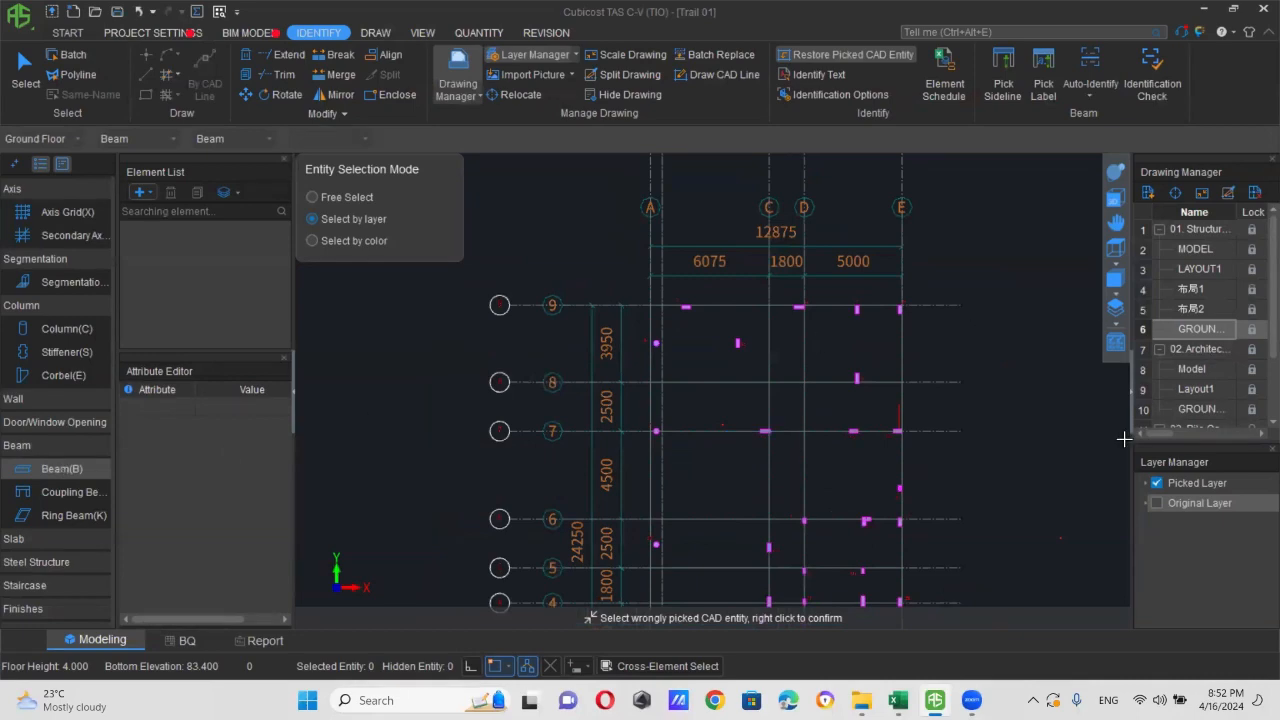
- Display the original drawing layer again and pick the beam sidelines by layer for the Beam element
{"action": "left_click", "coordinate": [1157, 503]}
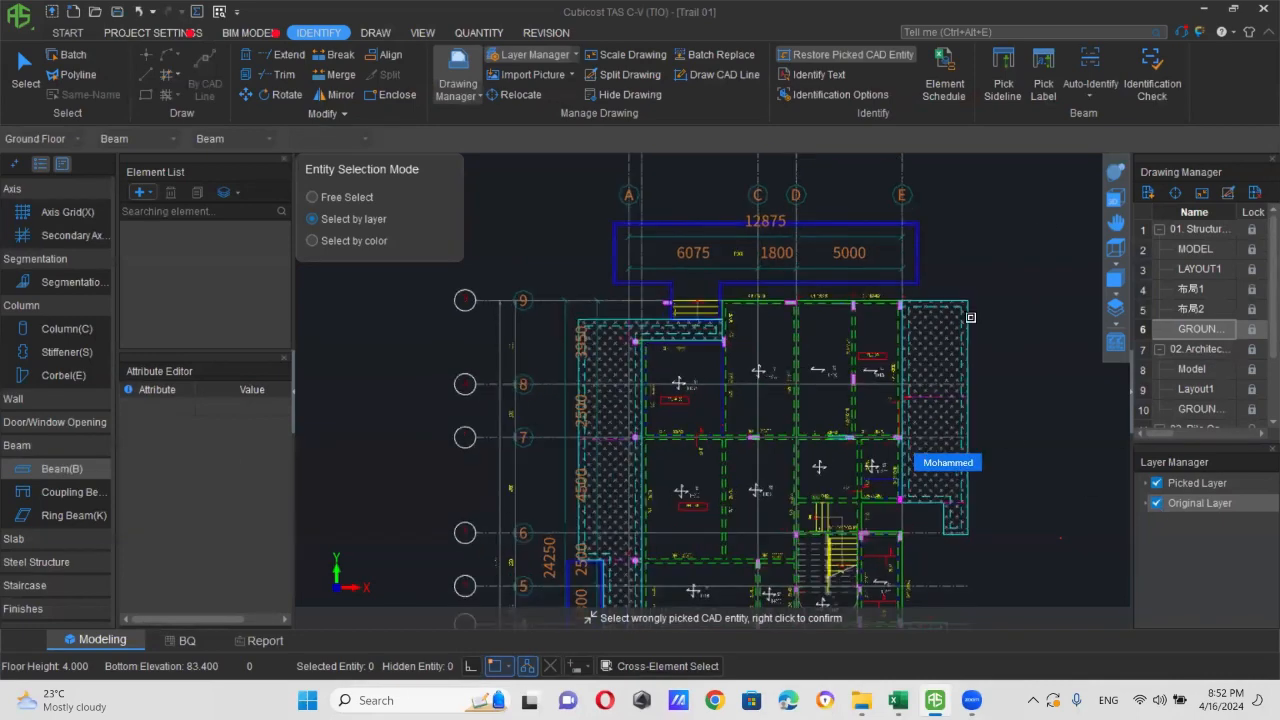
{"action": "scroll", "coordinate": [901, 360], "scroll_direction": "up", "scroll_amount": 1}
{"action": "left_click", "coordinate": [1005, 72]}
{"action": "scroll", "coordinate": [816, 403], "scroll_direction": "up", "scroll_amount": 3}
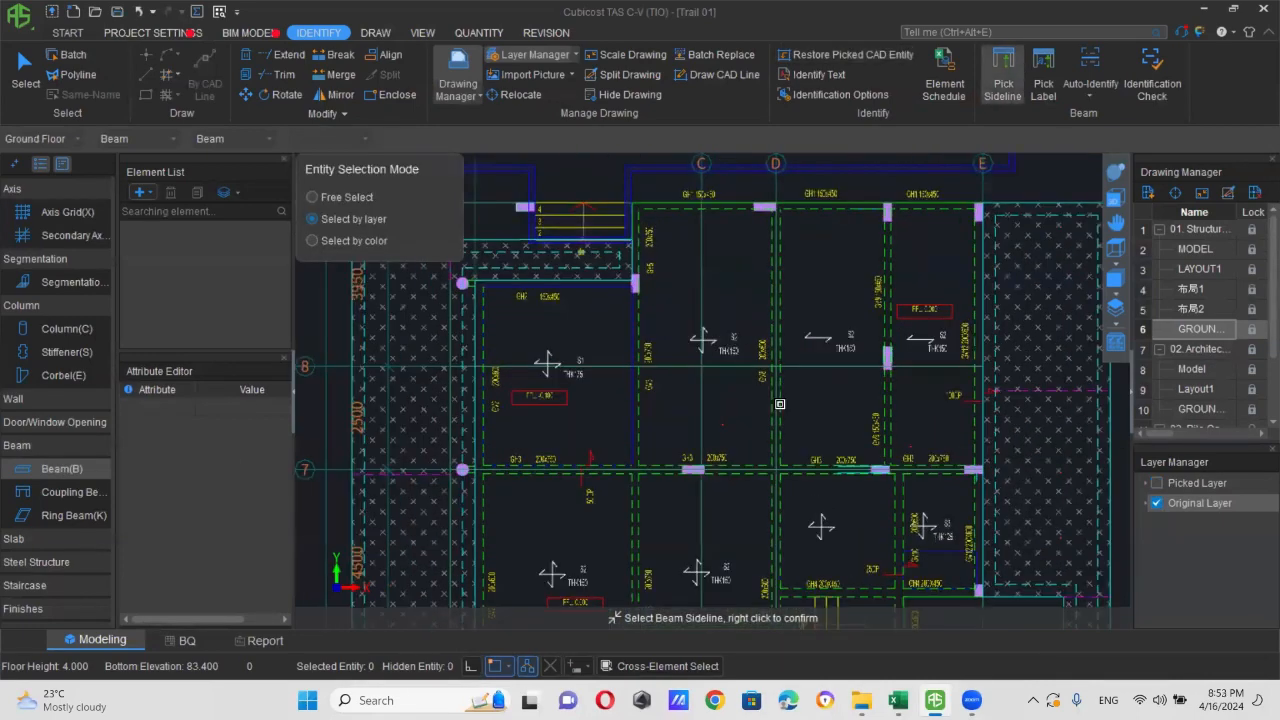
{"action": "right_click", "coordinate": [701, 422]}
- Pick the beam labels by layer and auto-identify the ground floor beams
{"action": "left_click", "coordinate": [1043, 83]}
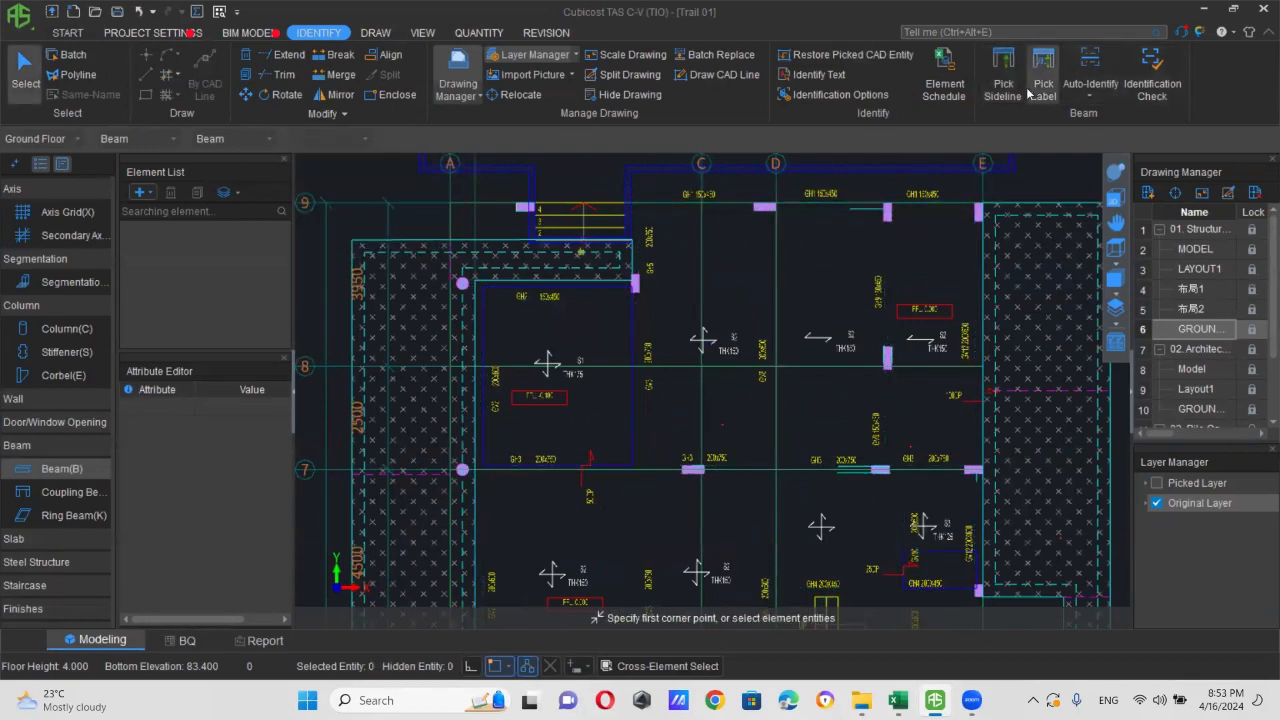
{"action": "left_click", "coordinate": [758, 351]}
{"action": "right_click", "coordinate": [758, 351]}
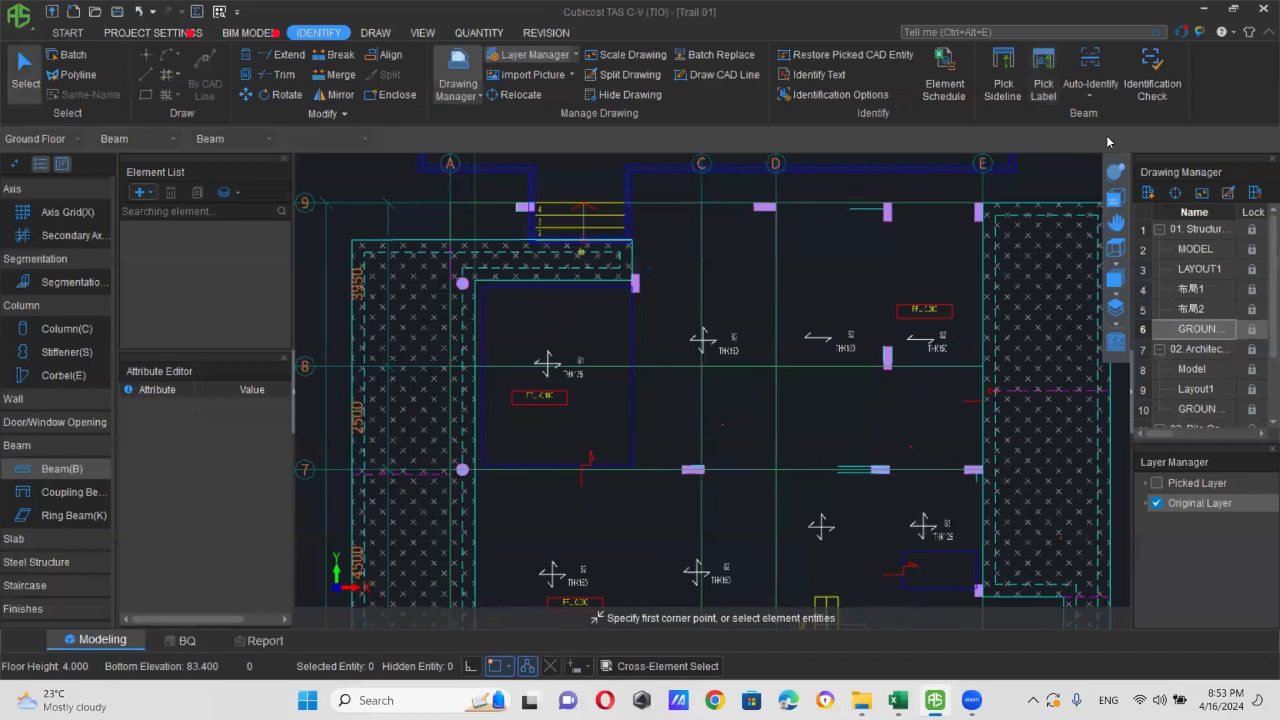
{"action": "left_click", "coordinate": [1090, 70]}
{"action": "left_click", "coordinate": [668, 413]}
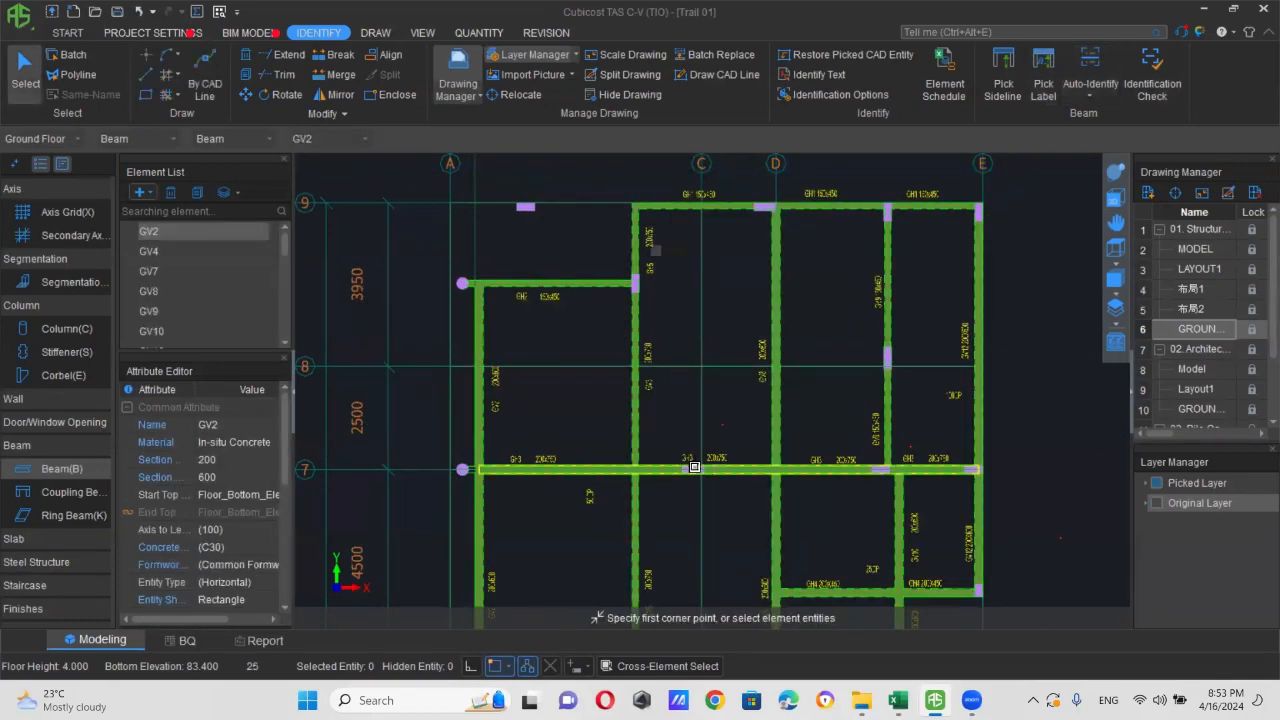
- Inspect the identified beams together with the columns in a rotated 3D view, and return to the plan view
{"action": "left_click", "coordinate": [1116, 172]}
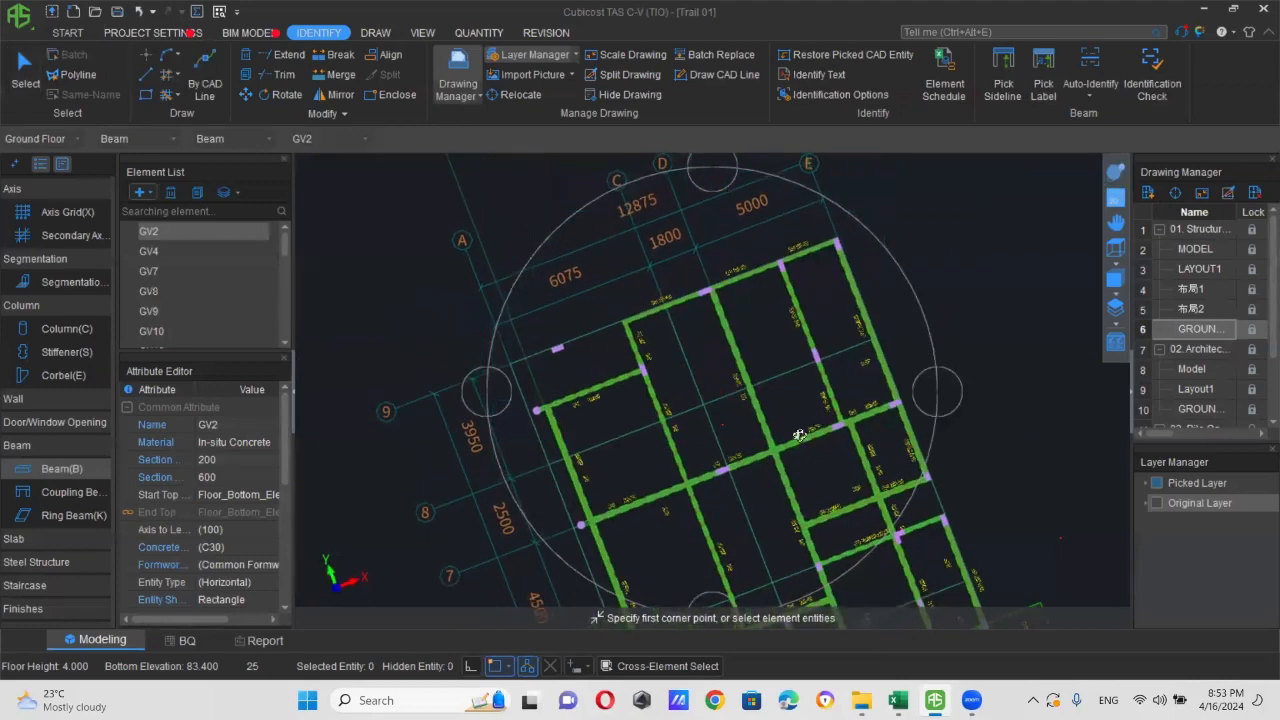
{"action": "scroll", "coordinate": [711, 419], "scroll_direction": "down", "scroll_amount": 3}
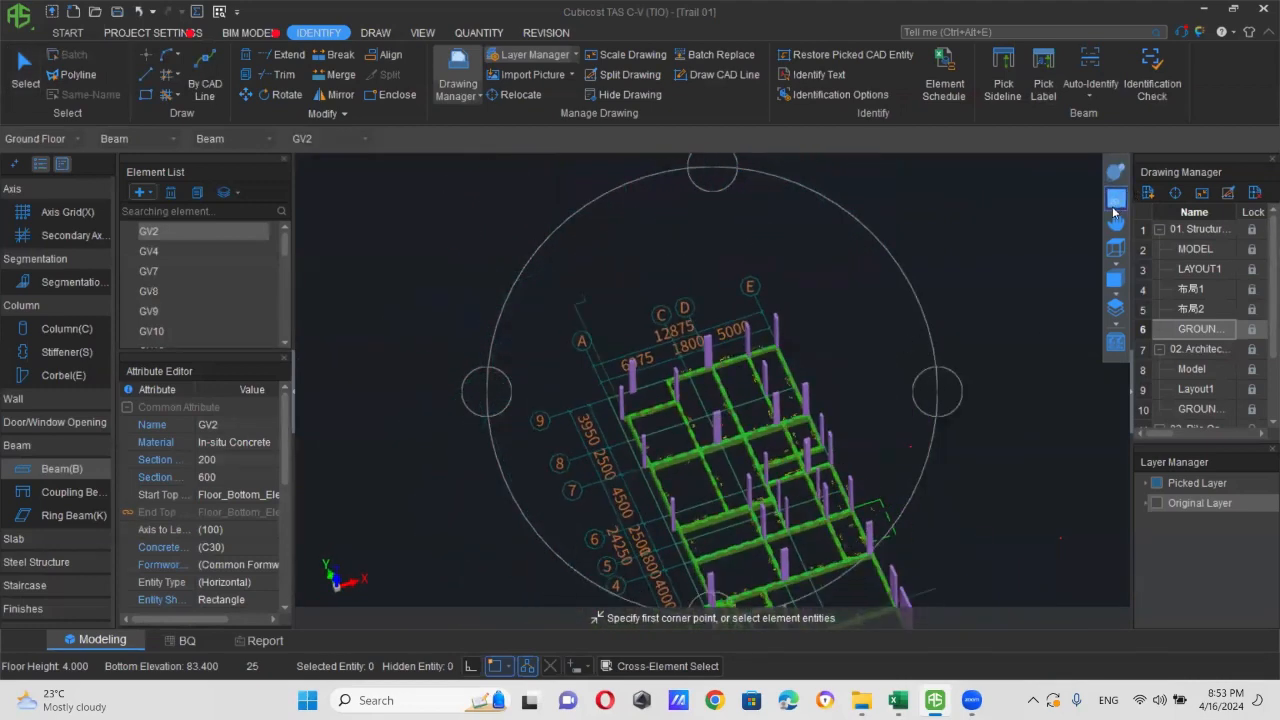
{"action": "left_click", "coordinate": [1115, 202]}
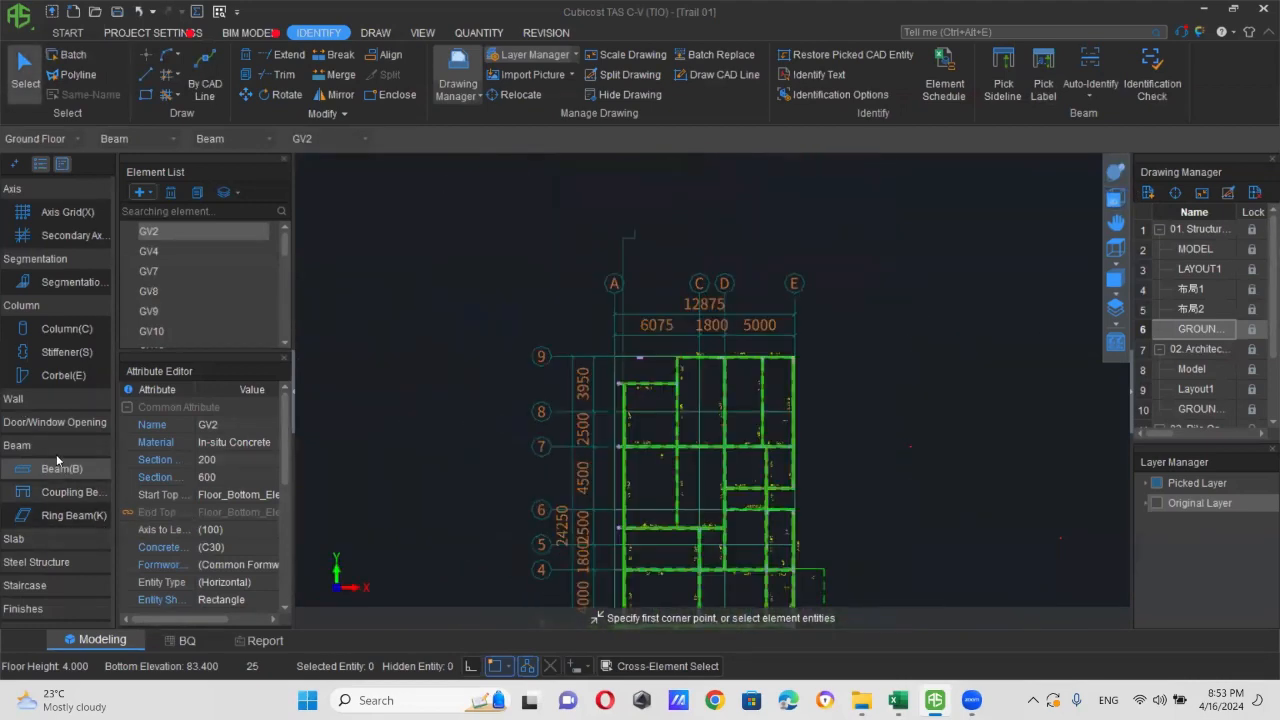
- Switch to the In-situ Slab element and pick the slab labels by layer on the ground floor structural plan
{"action": "left_click", "coordinate": [27, 541]}
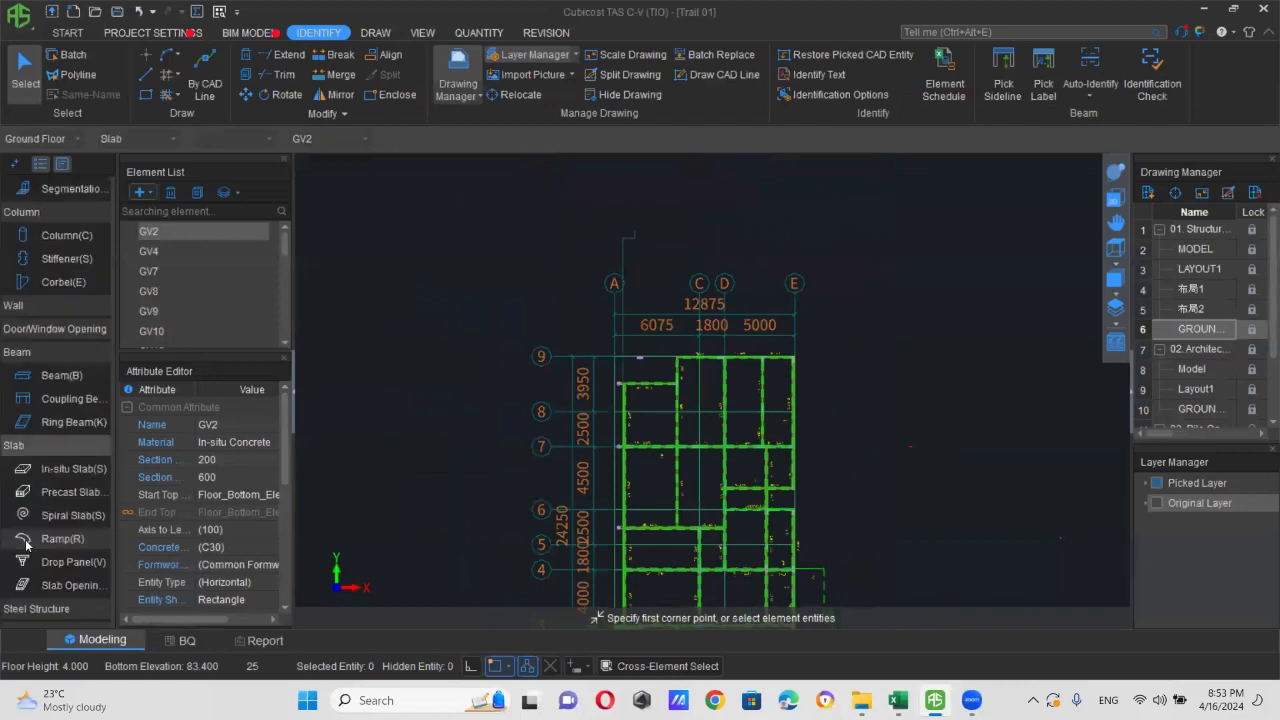
{"action": "left_click", "coordinate": [70, 468]}
{"action": "scroll", "coordinate": [670, 400], "scroll_direction": "up", "scroll_amount": 2}
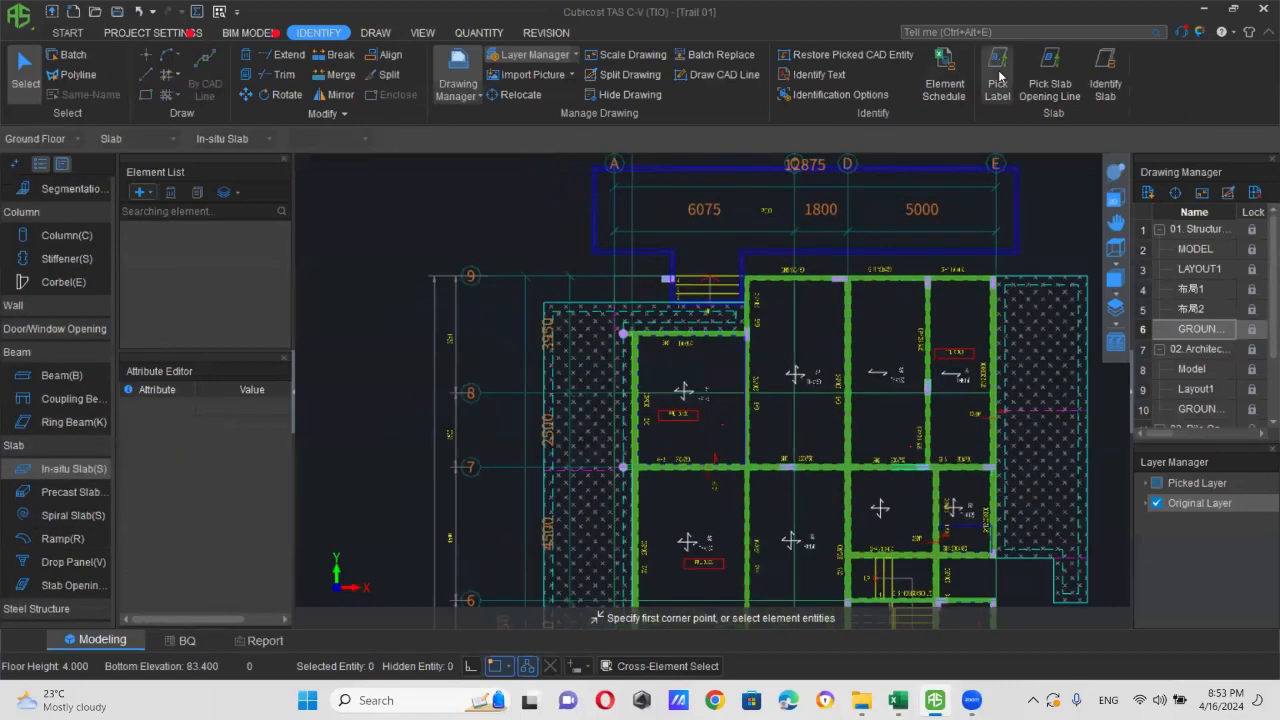
{"action": "left_click", "coordinate": [999, 75]}
{"action": "scroll", "coordinate": [690, 388], "scroll_direction": "up", "scroll_amount": 1}
{"action": "right_click", "coordinate": [694, 386]}
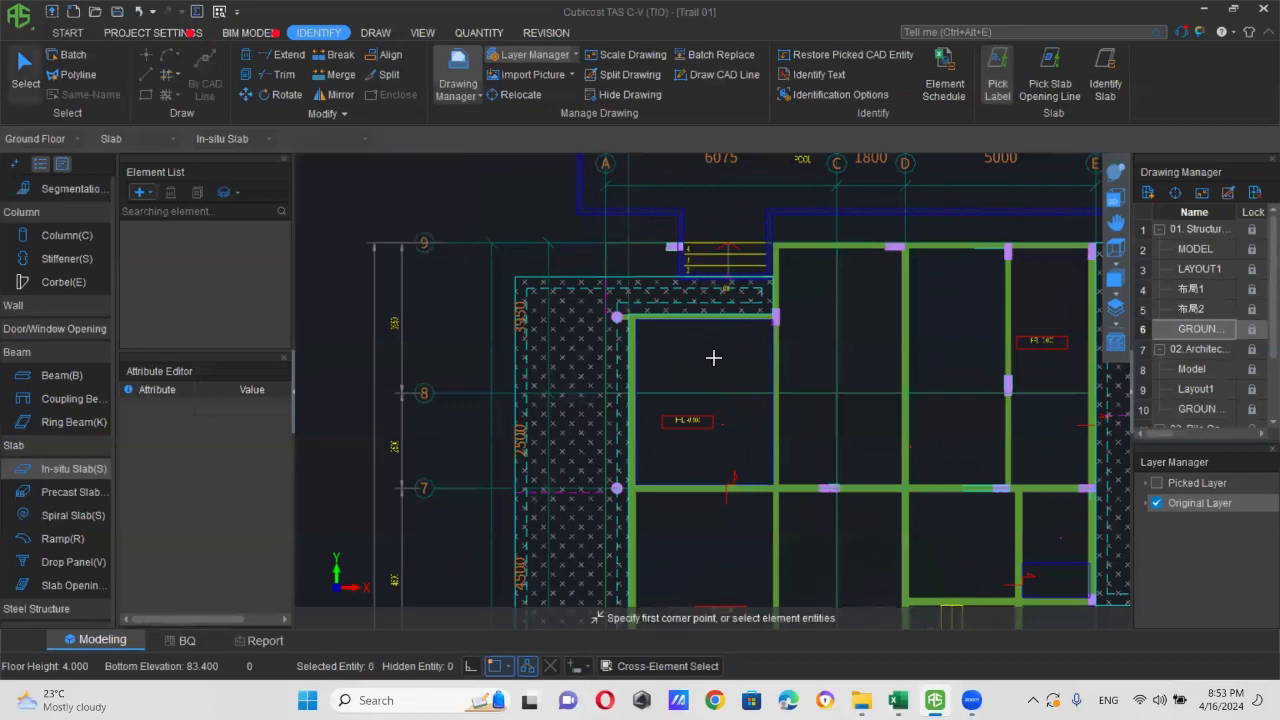
- Identify the ground floor slabs with Concrete Wall, Frame Beam and Non-Frame Beam as slab supports
{"action": "left_click", "coordinate": [1105, 75]}
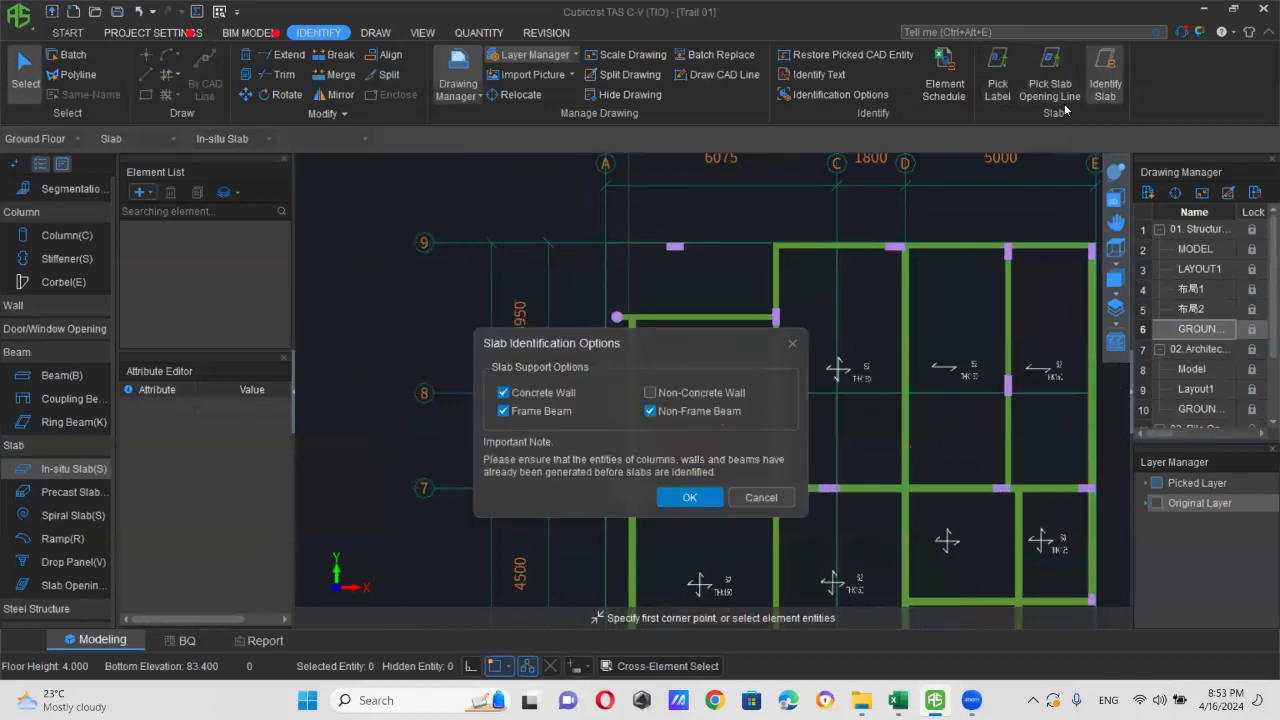
{"action": "left_click", "coordinate": [673, 495]}
{"action": "left_click", "coordinate": [676, 535]}
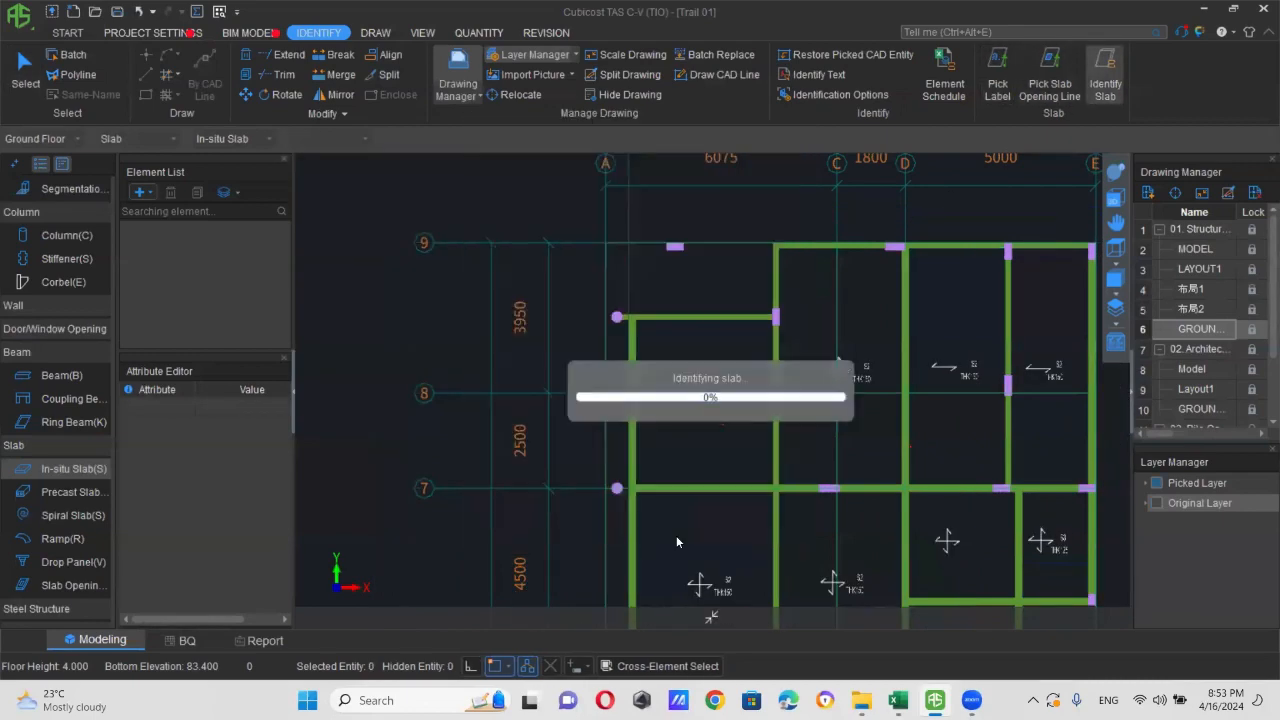
{"action": "left_click", "coordinate": [734, 387]}
{"action": "scroll", "coordinate": [619, 449], "scroll_direction": "down", "scroll_amount": 5}
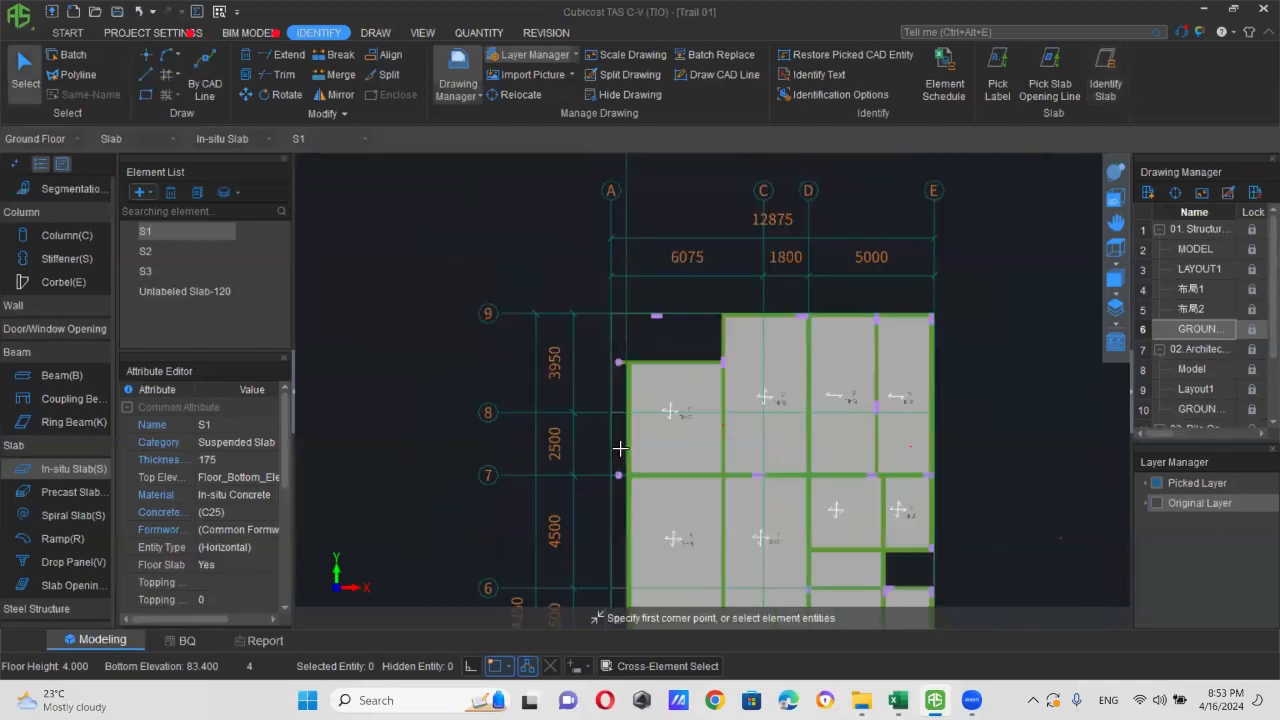
- Inspect the identified slabs in a rotated 3D view and return to the plan view
{"action": "left_click", "coordinate": [1116, 173]}
{"action": "mouse_move", "coordinate": [783, 437]}
{"action": "left_mouse_down"}
{"action": "mouse_move", "coordinate": [803, 329]}
{"action": "mouse_move", "coordinate": [880, 314]}
{"action": "left_mouse_up"}
{"action": "left_click", "coordinate": [1116, 199]}
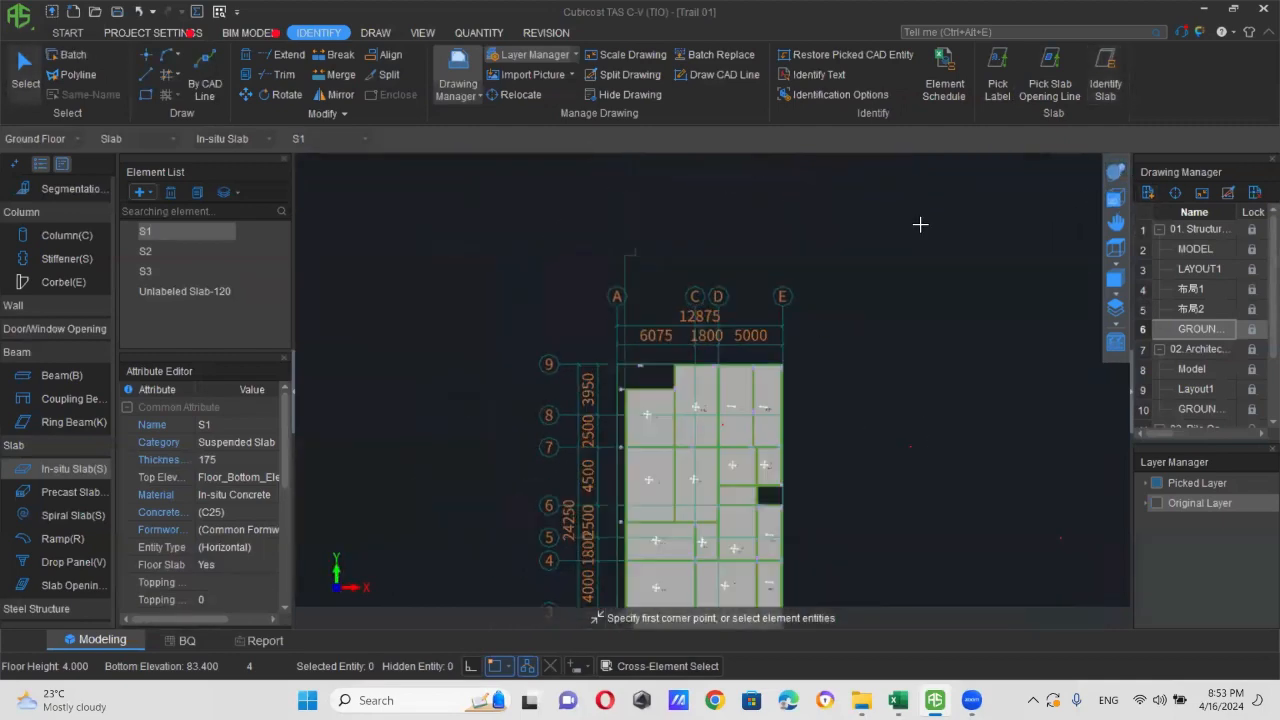
{"action": "scroll", "coordinate": [49, 403], "scroll_direction": "up", "scroll_amount": 2}
- Switch to the Wall element and open the ground floor plan of the architectural drawing
{"action": "left_click", "coordinate": [46, 402]}
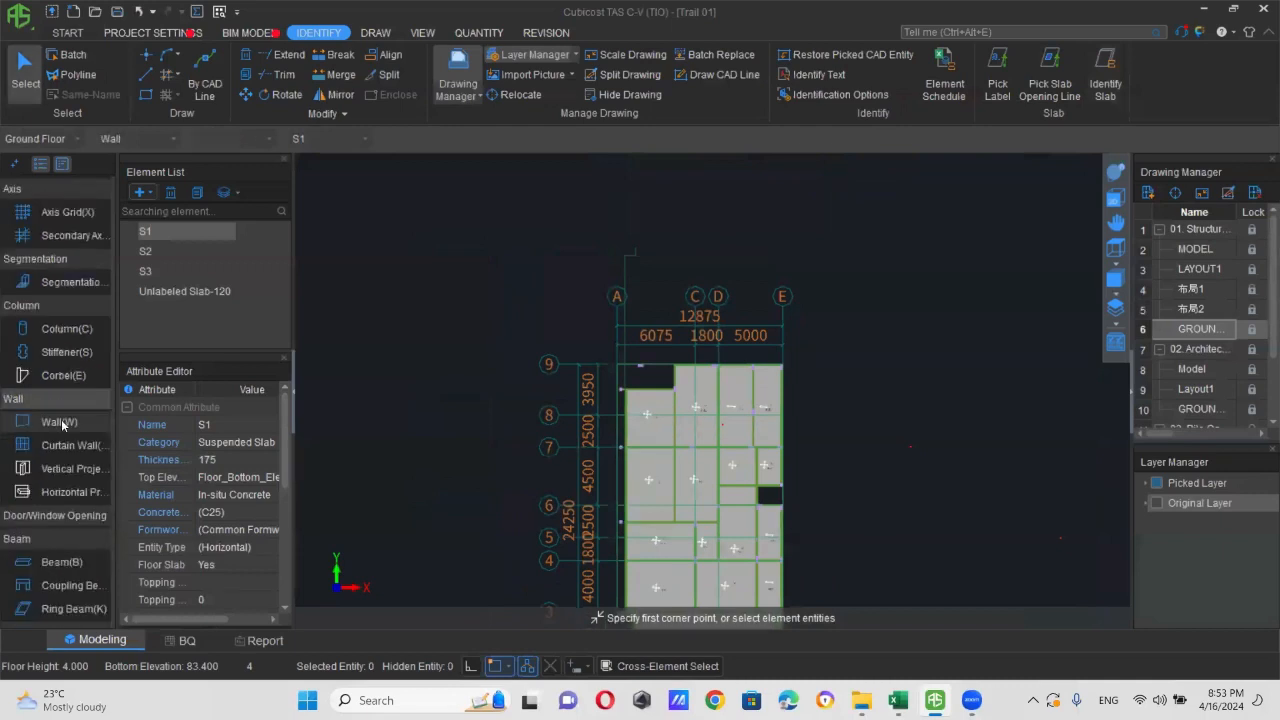
{"action": "left_click", "coordinate": [61, 419]}
{"action": "scroll", "coordinate": [624, 457], "scroll_direction": "up", "scroll_amount": 2}
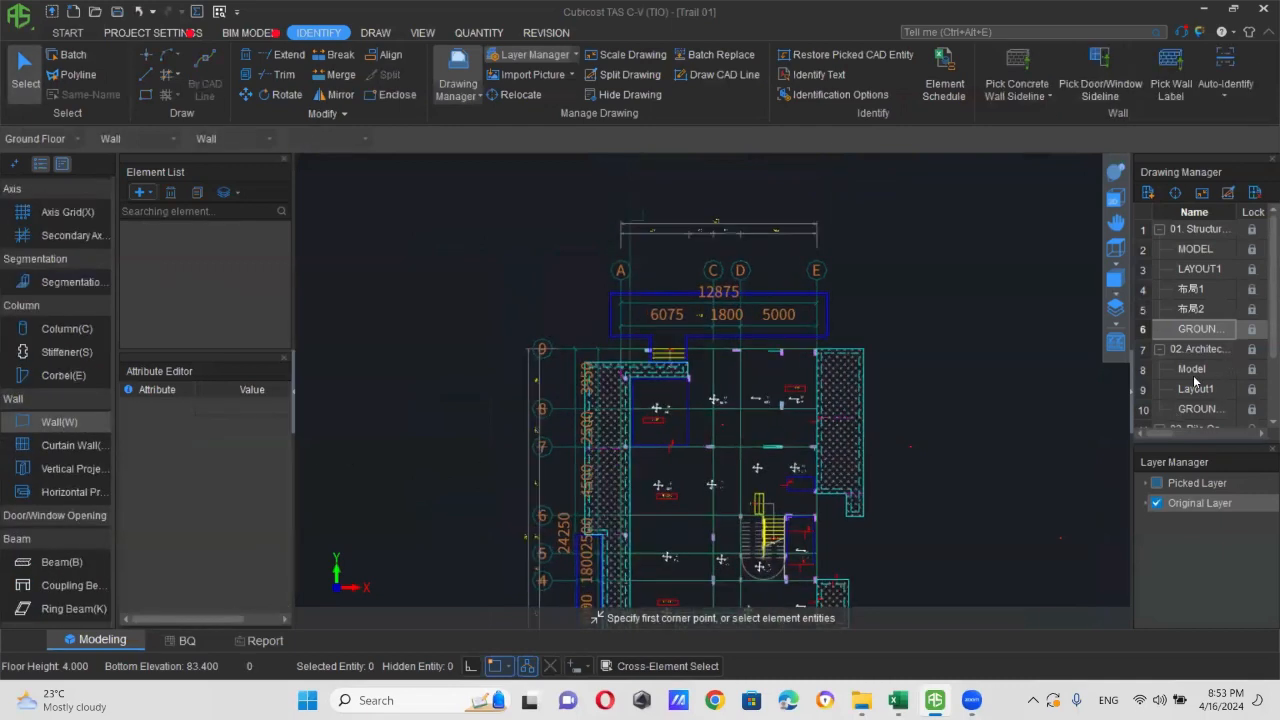
{"action": "scroll", "coordinate": [1196, 382], "scroll_direction": "down", "scroll_amount": 2}
{"action": "double_click", "coordinate": [1201, 330]}
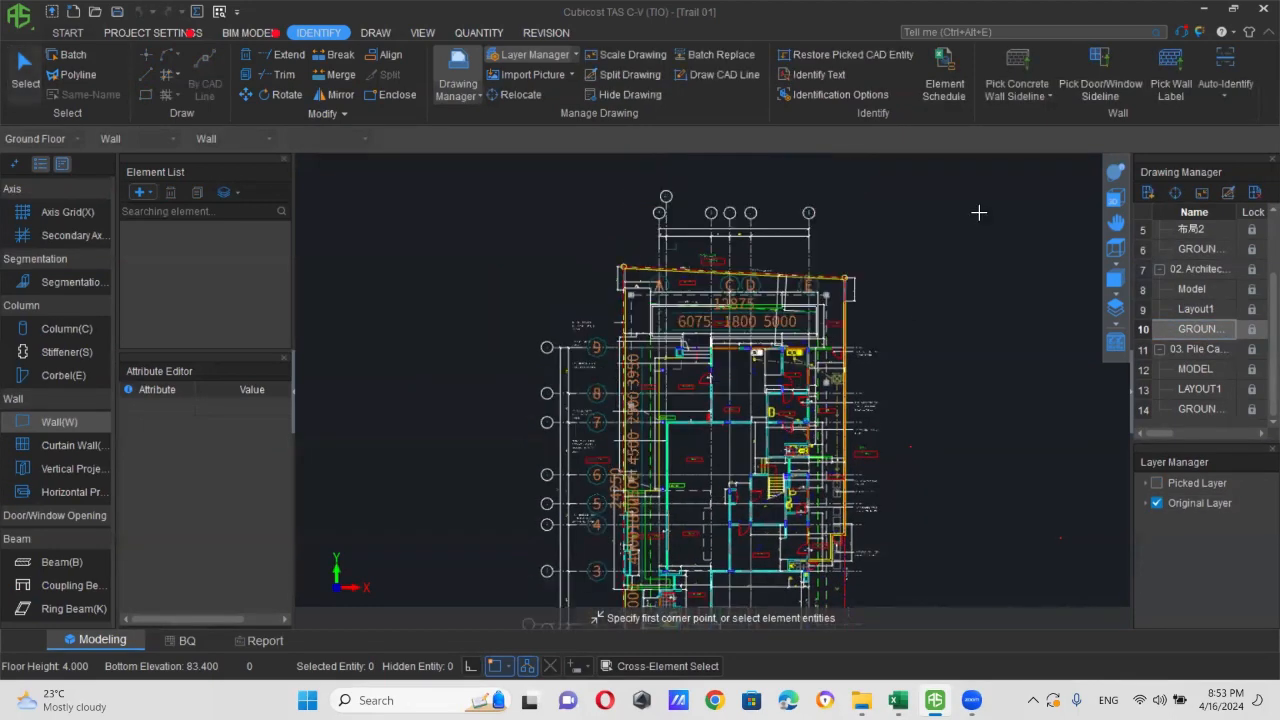
- Pick the masonry wall sidelines by layer on the architectural ground floor plan
{"action": "left_click", "coordinate": [1052, 95]}
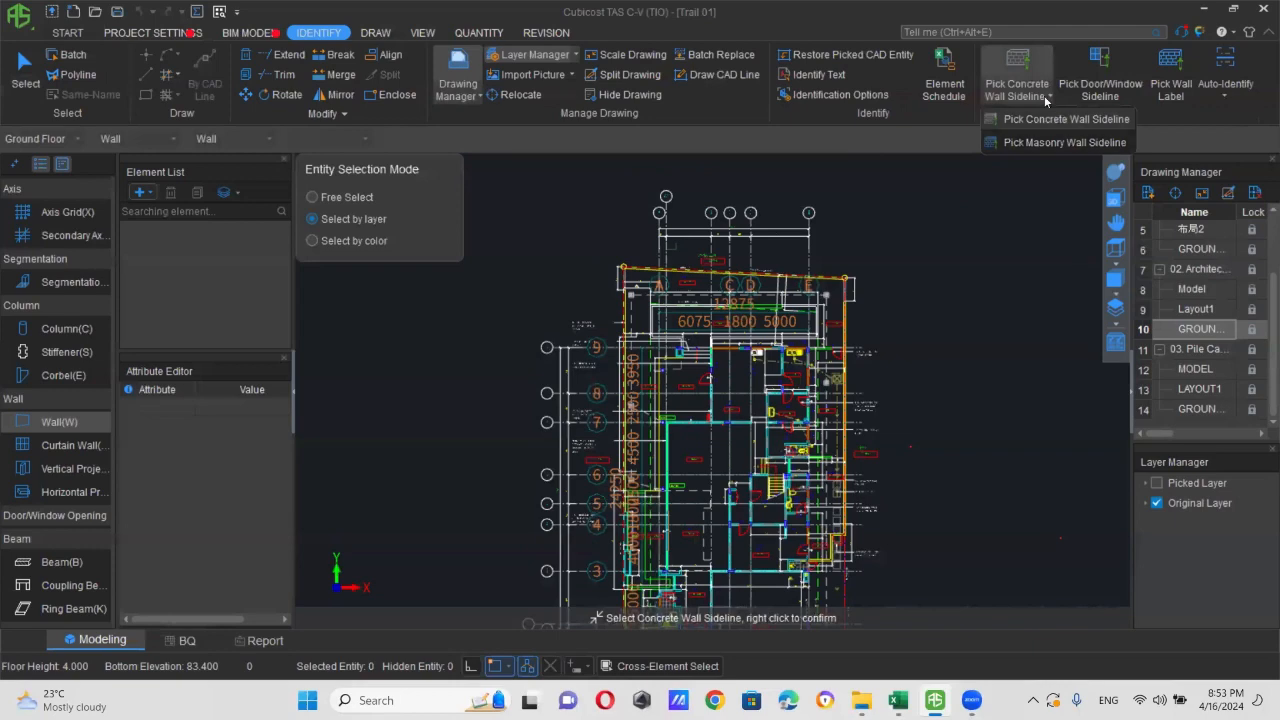
{"action": "left_click", "coordinate": [1026, 141]}
{"action": "scroll", "coordinate": [680, 410], "scroll_direction": "up", "scroll_amount": 5}
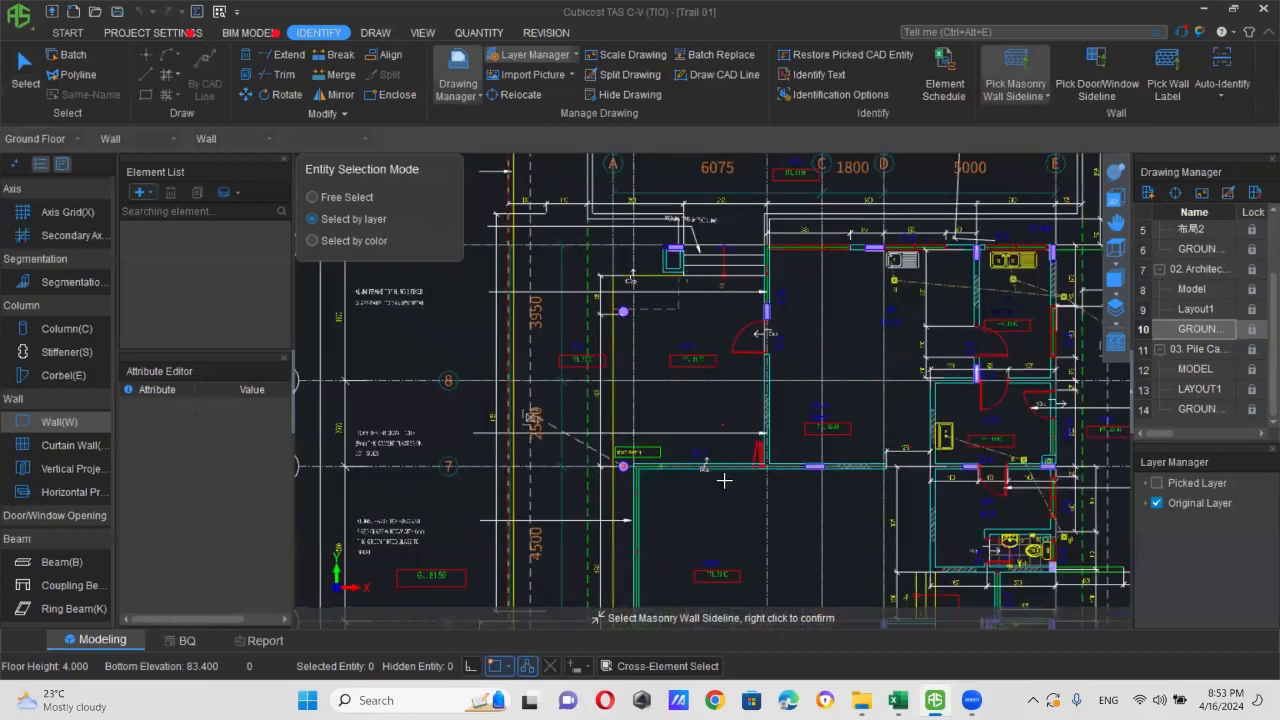
{"action": "scroll", "coordinate": [724, 482], "scroll_direction": "up", "scroll_amount": 5}
{"action": "left_click", "coordinate": [760, 442]}
{"action": "scroll", "coordinate": [709, 521], "scroll_direction": "down", "scroll_amount": 2}
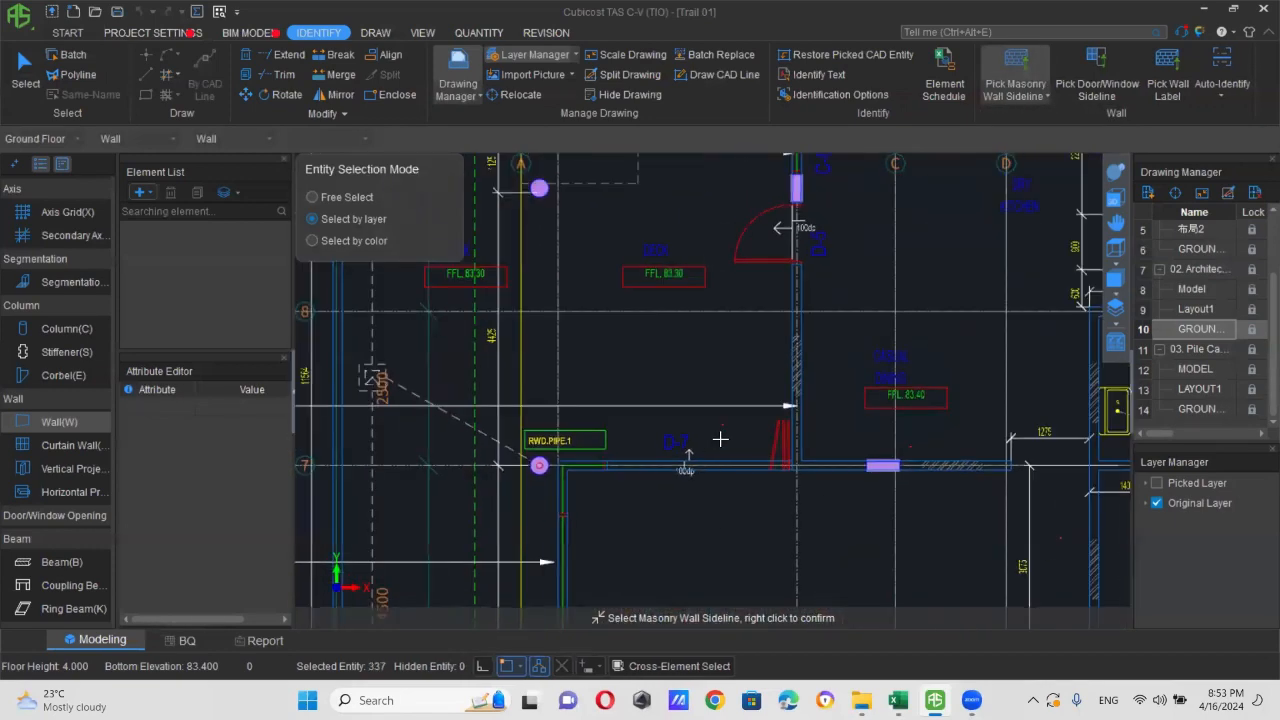
{"action": "right_click", "coordinate": [720, 438]}
- Pick the door and window opening sidelines by layer, covering both the door layer and the window layer
{"action": "scroll", "coordinate": [720, 450], "scroll_direction": "down", "scroll_amount": 2}
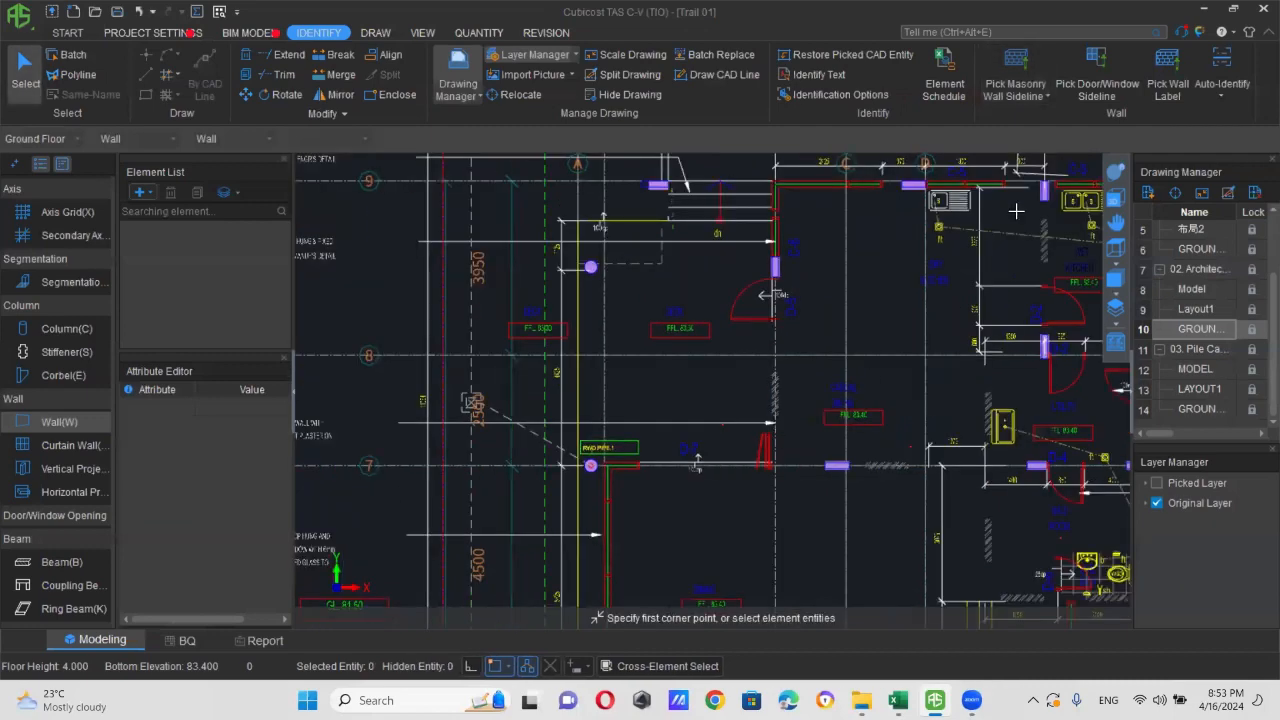
{"action": "left_click", "coordinate": [1094, 62]}
{"action": "scroll", "coordinate": [787, 441], "scroll_direction": "up", "scroll_amount": 1}
{"action": "left_click", "coordinate": [755, 459]}
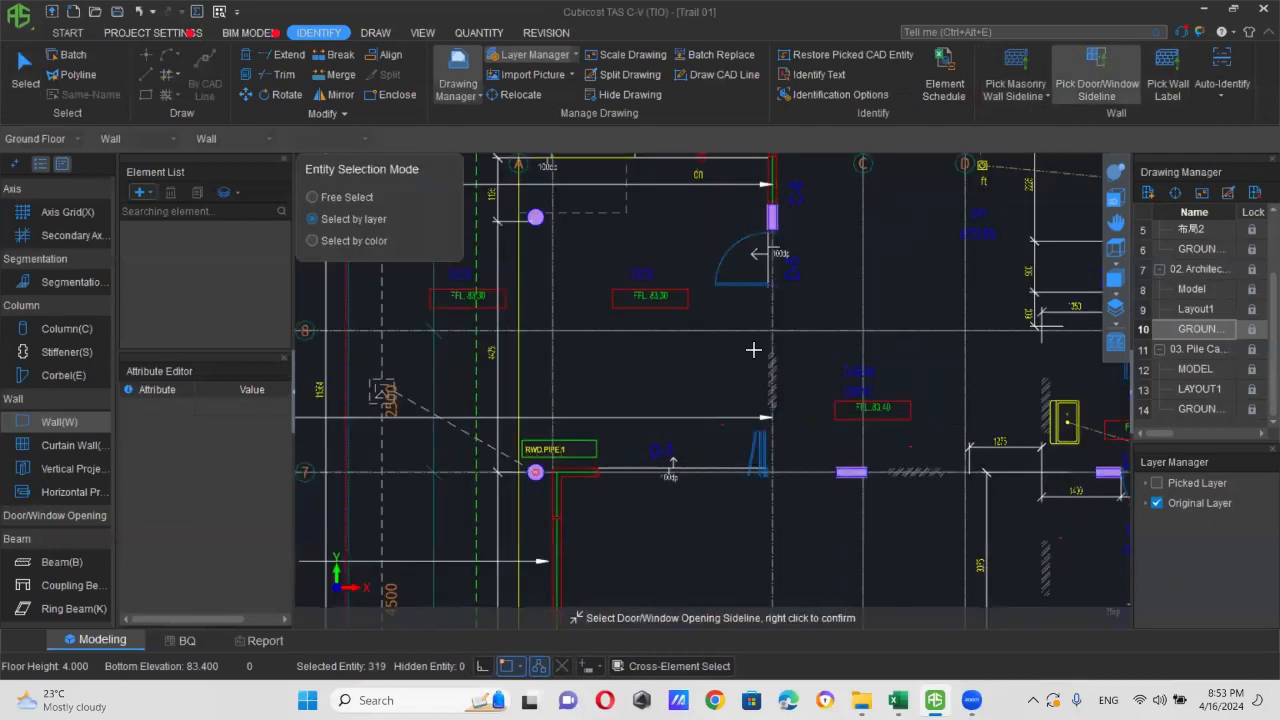
{"action": "right_click", "coordinate": [792, 388]}
{"action": "middle_click_drag", "start_coordinate": [837, 360], "coordinate": [712, 580]}
{"action": "left_click", "coordinate": [1100, 74]}
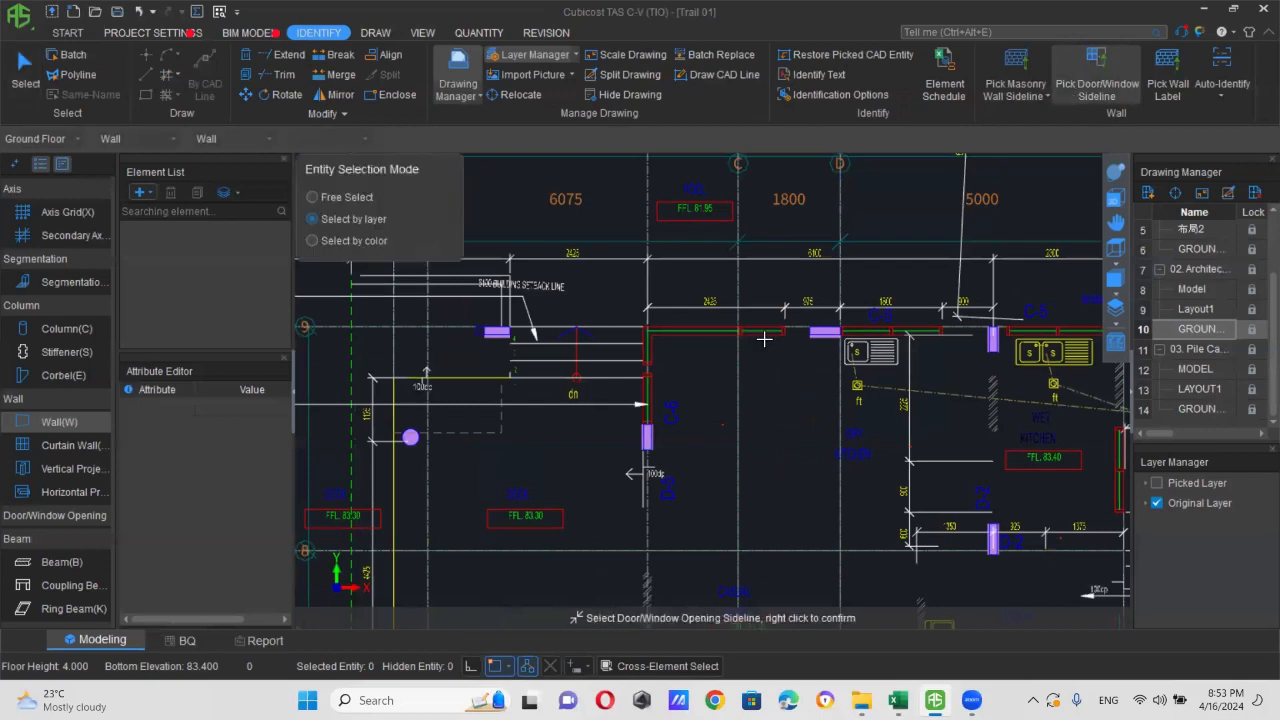
{"action": "middle_click_drag", "start_coordinate": [666, 342], "coordinate": [658, 447]}
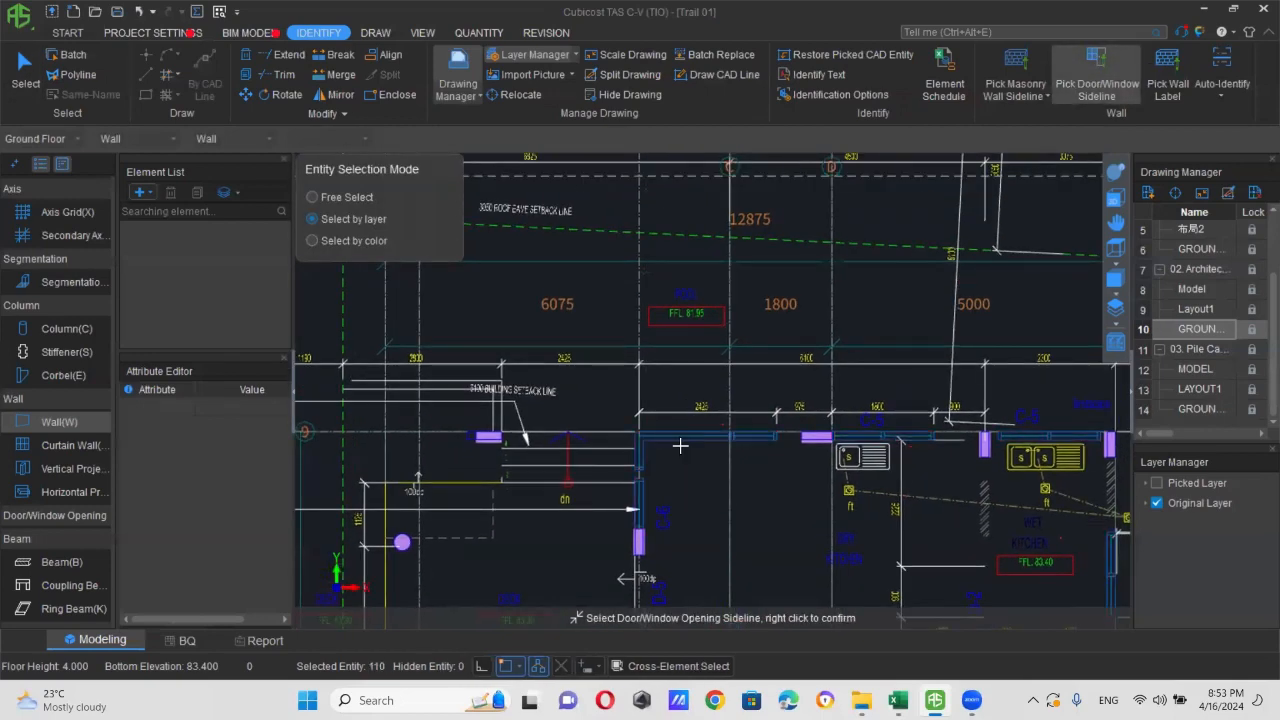
{"action": "right_click", "coordinate": [680, 445]}
- Auto-identify the ground floor masonry walls, accepting the suggestion about drawing columns beforehand
{"action": "left_click", "coordinate": [1219, 65]}
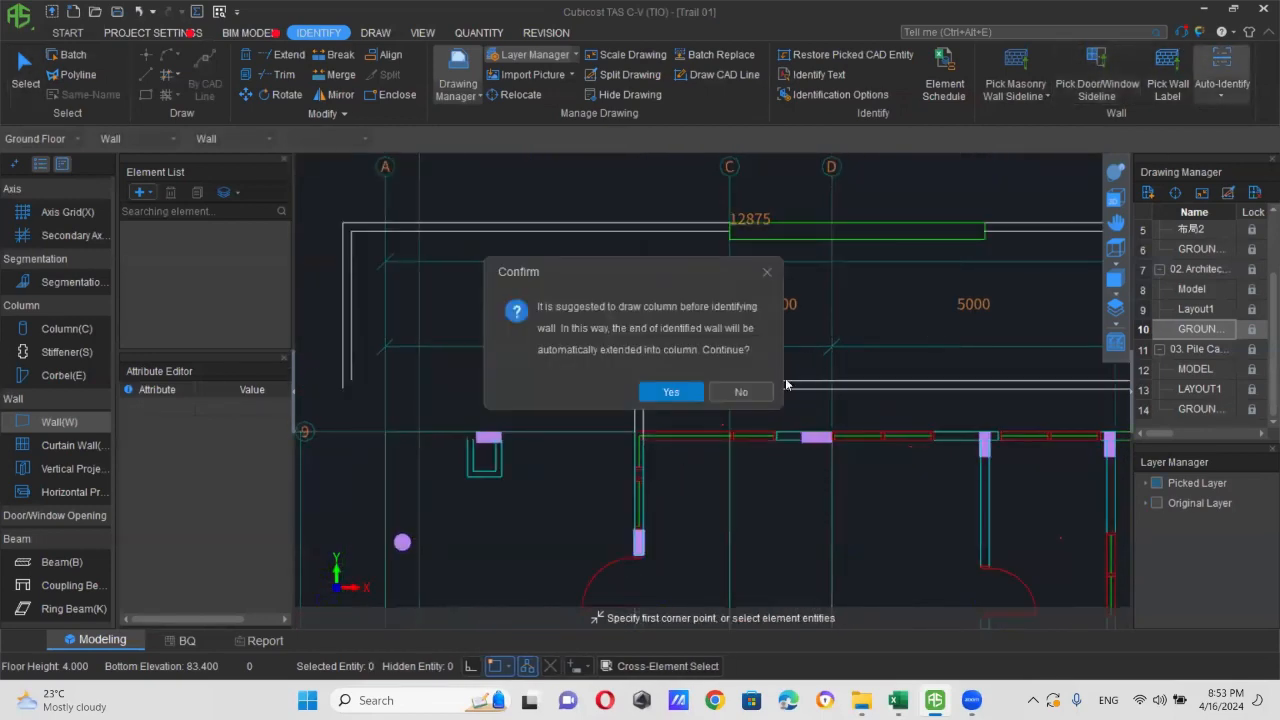
{"action": "left_click", "coordinate": [671, 392]}
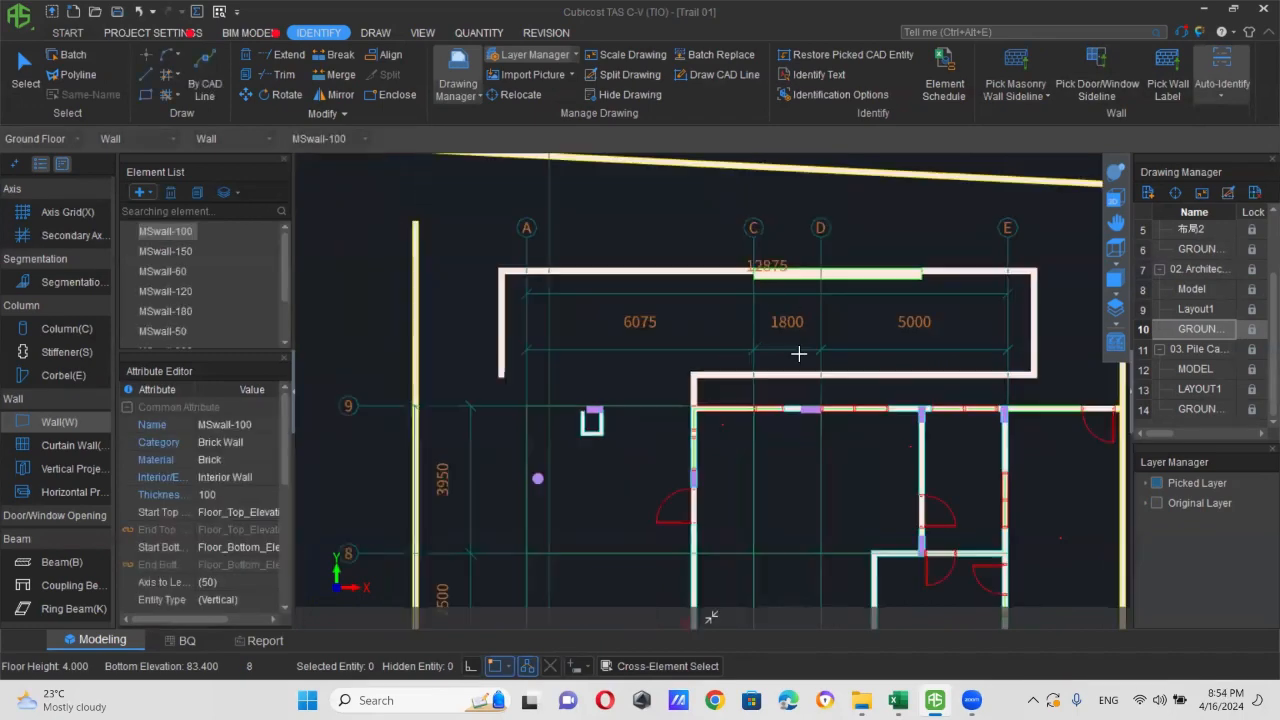
{"action": "scroll", "coordinate": [798, 353], "scroll_direction": "down", "scroll_amount": 4}
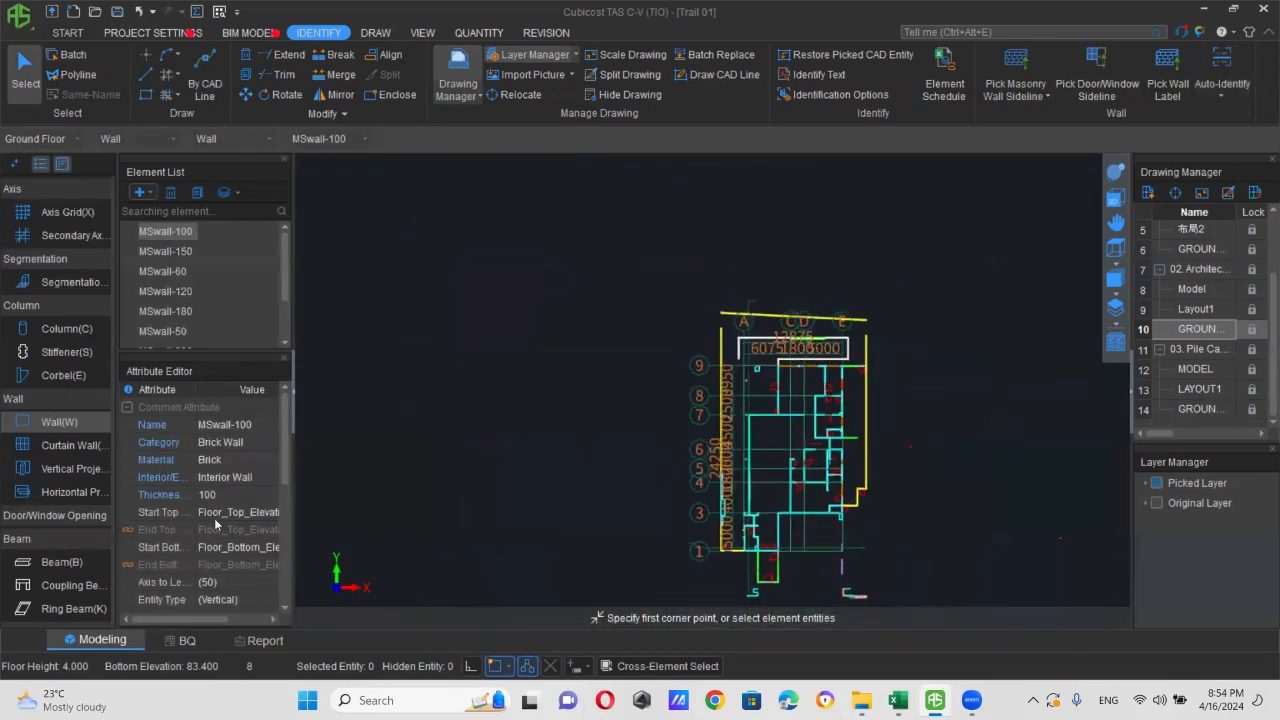
- Switch to the Door element and open the full 02. architectural drawing
{"action": "scroll", "coordinate": [47, 514], "scroll_direction": "down", "scroll_amount": 1}
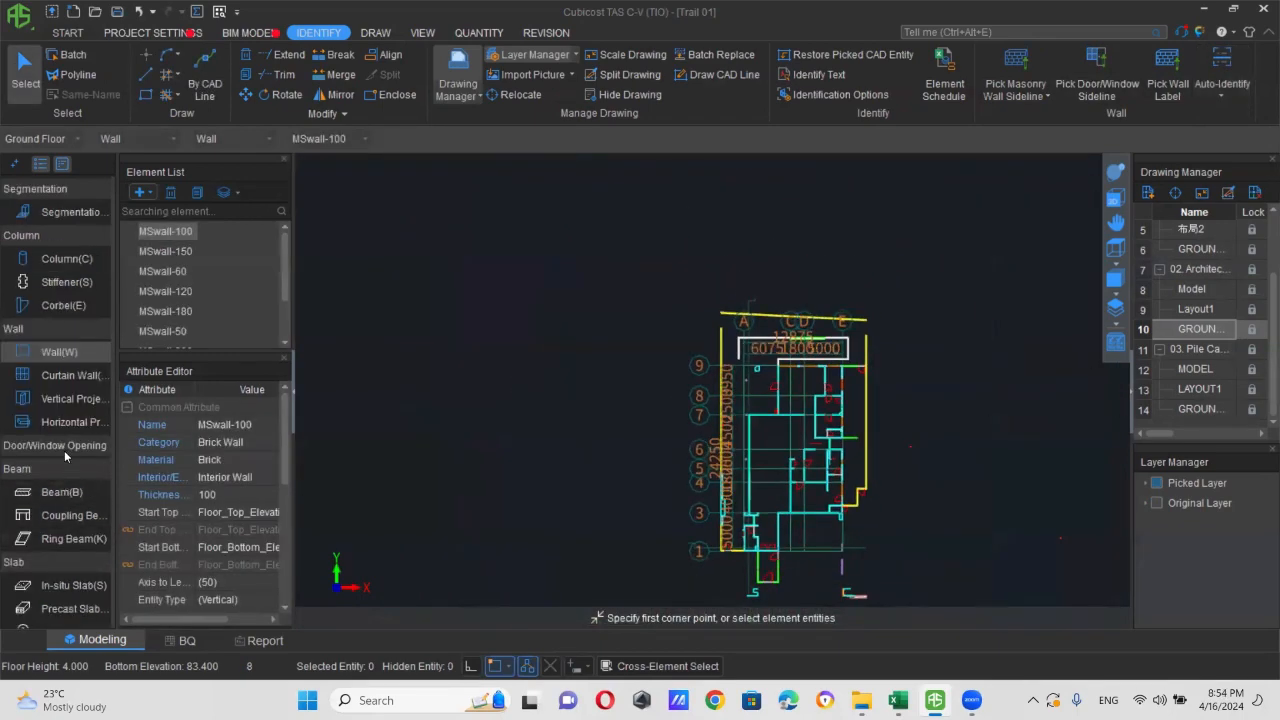
{"action": "scroll", "coordinate": [61, 439], "scroll_direction": "down", "scroll_amount": 2}
{"action": "left_click", "coordinate": [66, 354]}
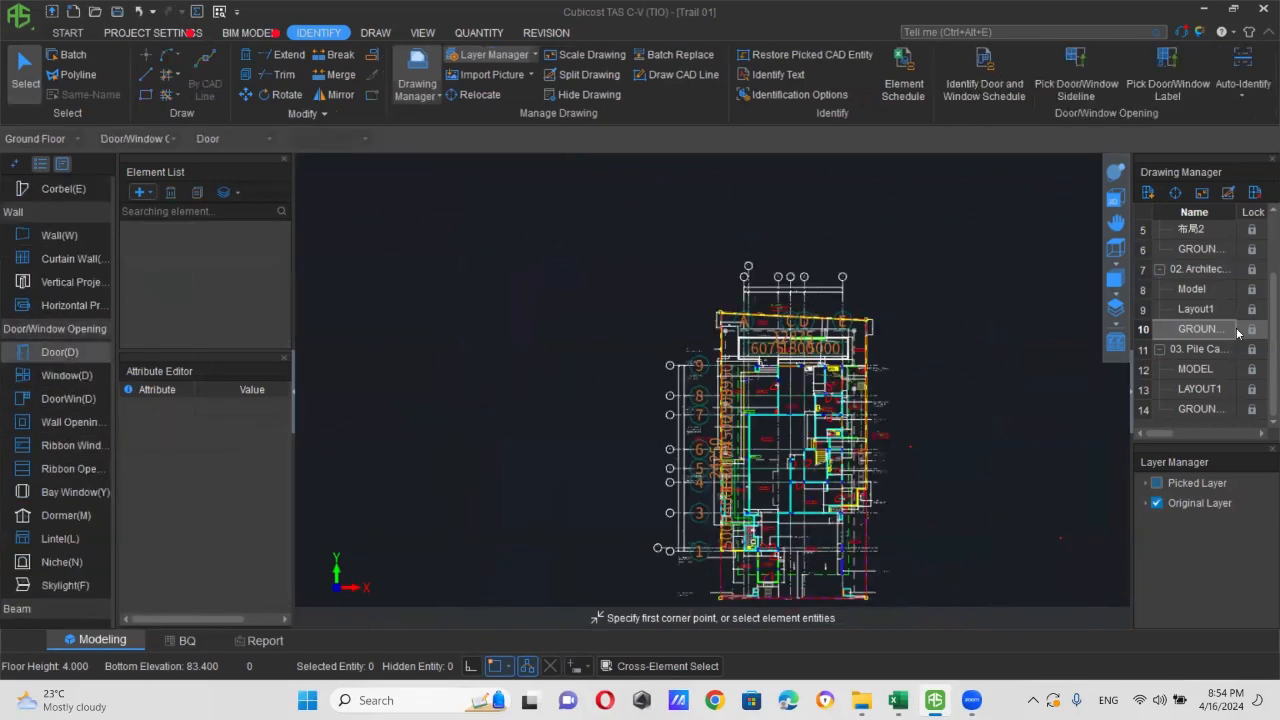
{"action": "double_click", "coordinate": [1208, 268]}
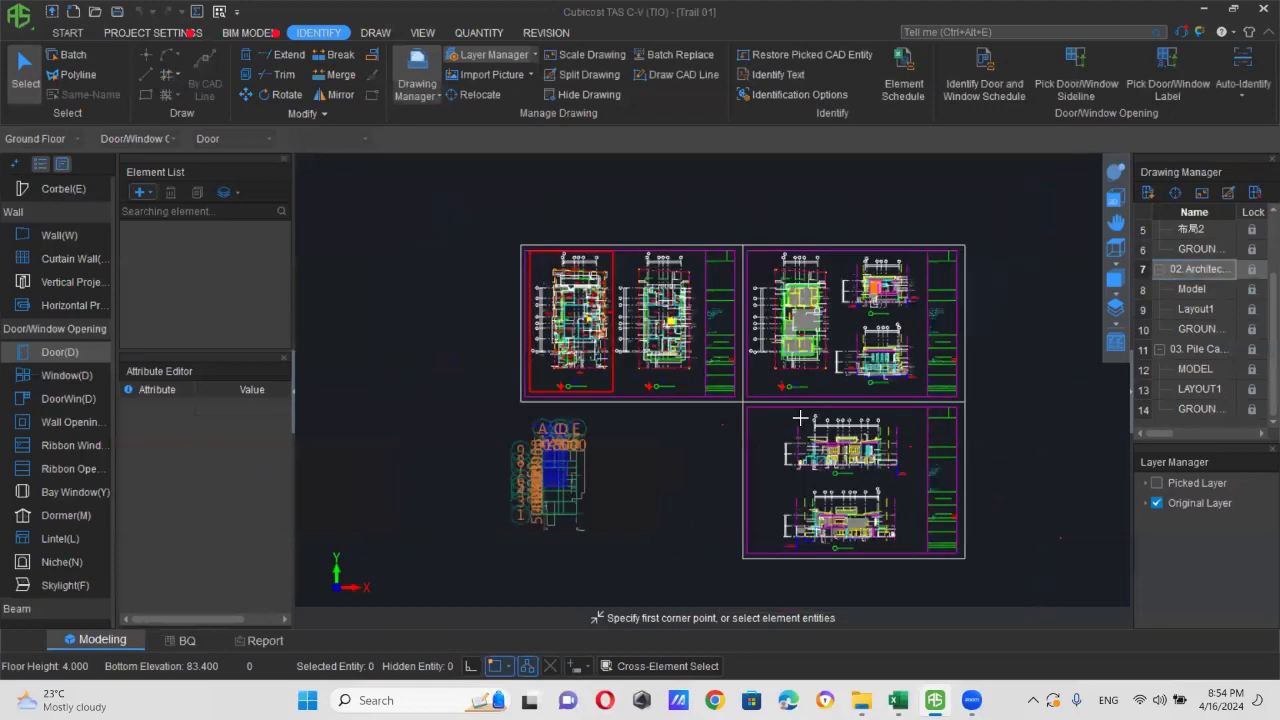
{"action": "scroll", "coordinate": [800, 417], "scroll_direction": "down", "scroll_amount": 1}
- Hide all element entities so that the door and window table below the architectural sheets is unobstructed
{"action": "left_click", "coordinate": [1116, 343]}
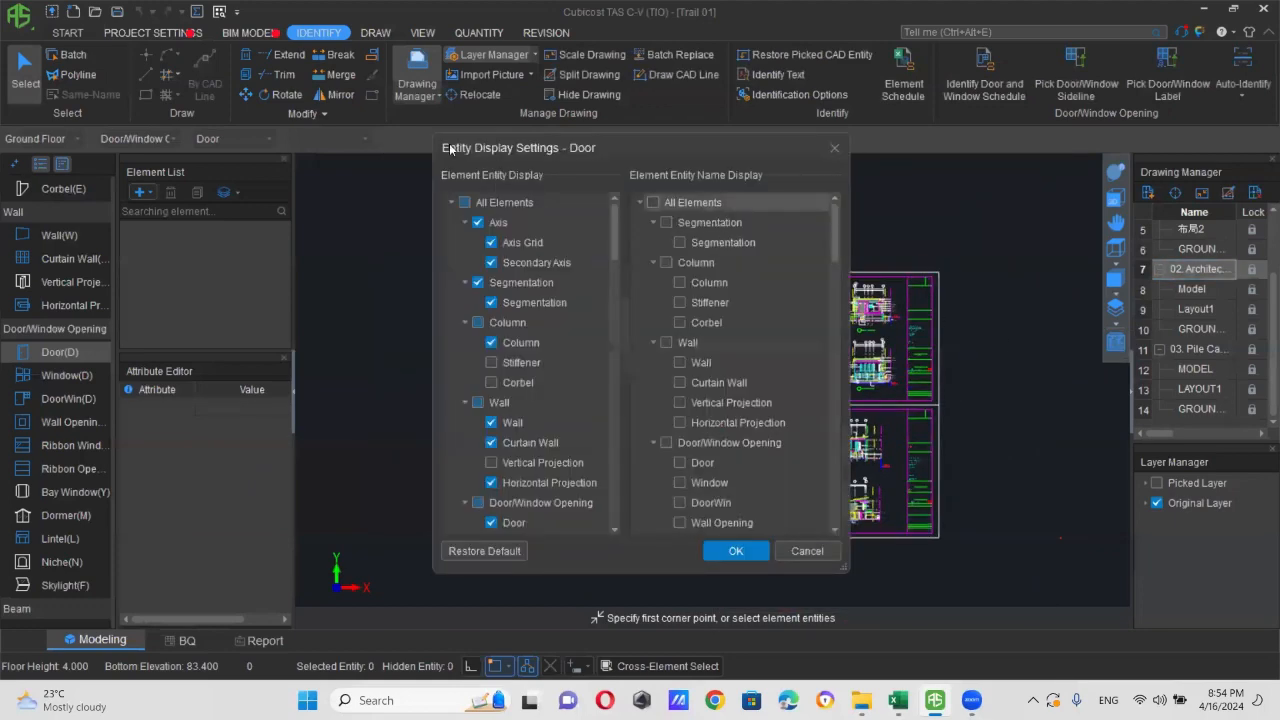
{"action": "left_click", "coordinate": [464, 202]}
{"action": "left_click", "coordinate": [735, 551]}
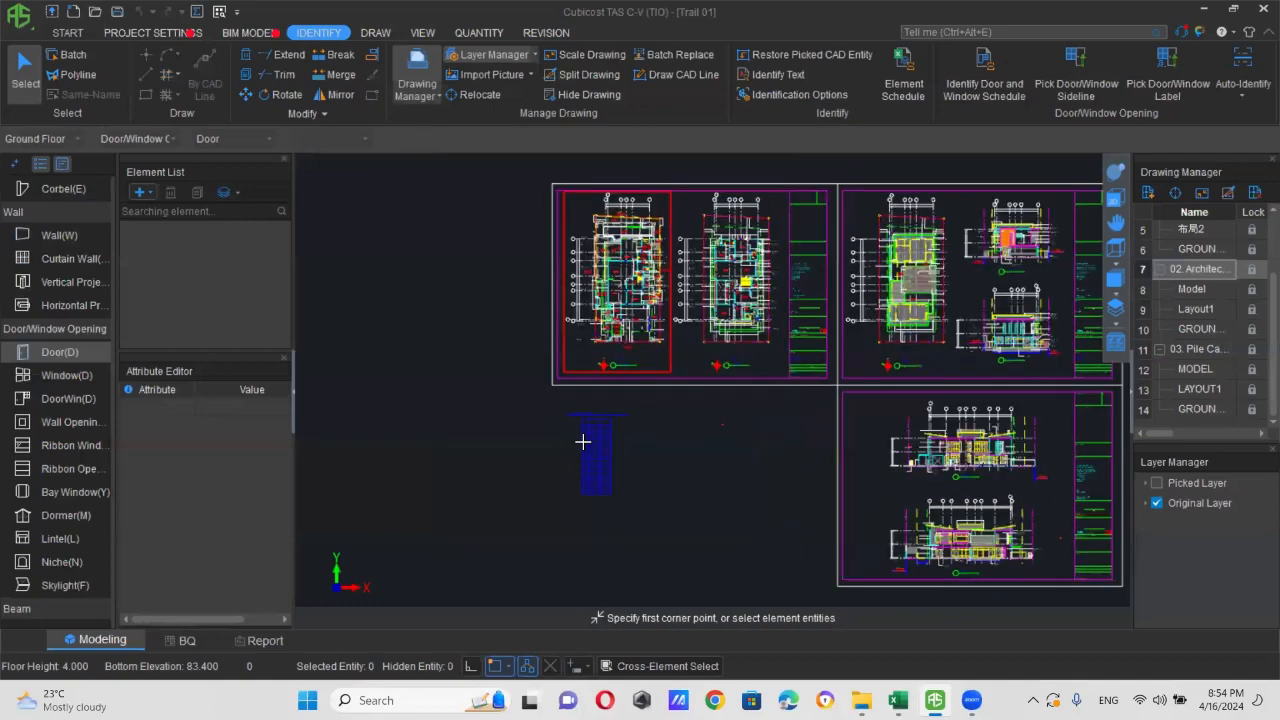
{"action": "scroll", "coordinate": [588, 465], "scroll_direction": "up", "scroll_amount": 3}
{"action": "middle_click_drag", "start_coordinate": [636, 495], "coordinate": [693, 498]}
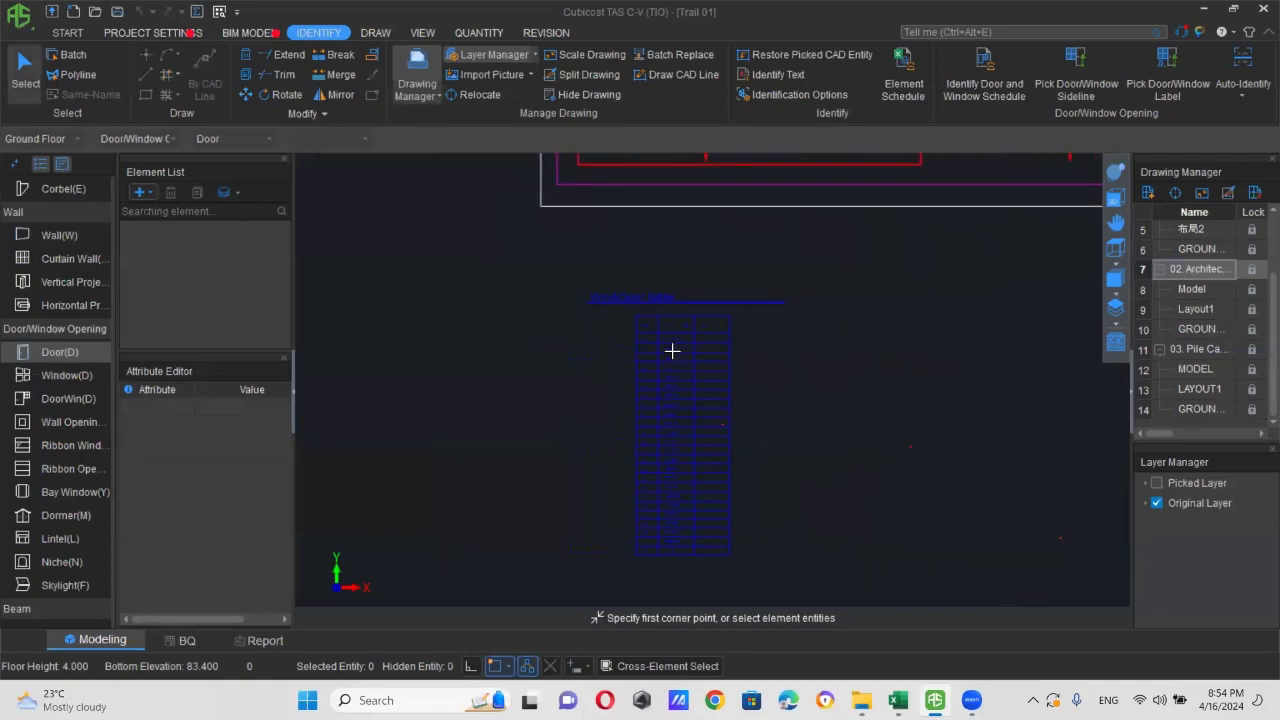
- Identify the door and window schedule from the Win&Door table, and close the schedule dialog
{"action": "left_click", "coordinate": [986, 75]}
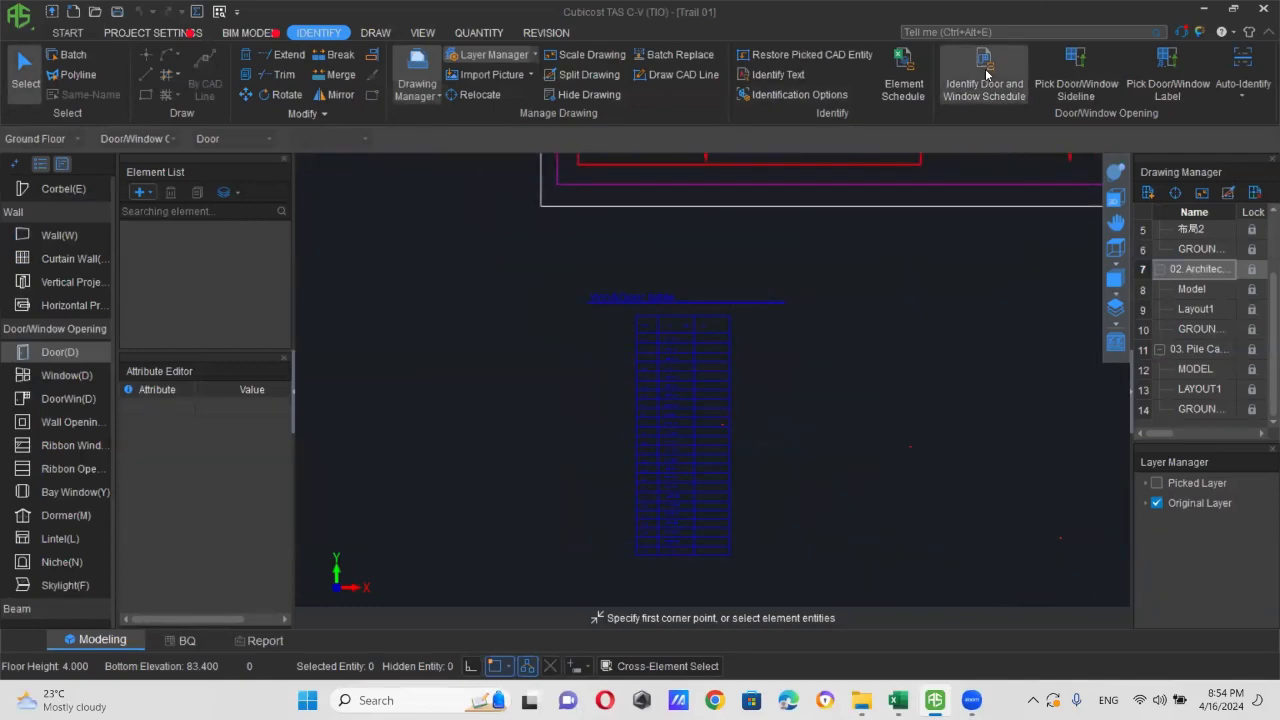
{"action": "scroll", "coordinate": [715, 335], "scroll_direction": "up", "scroll_amount": 2}
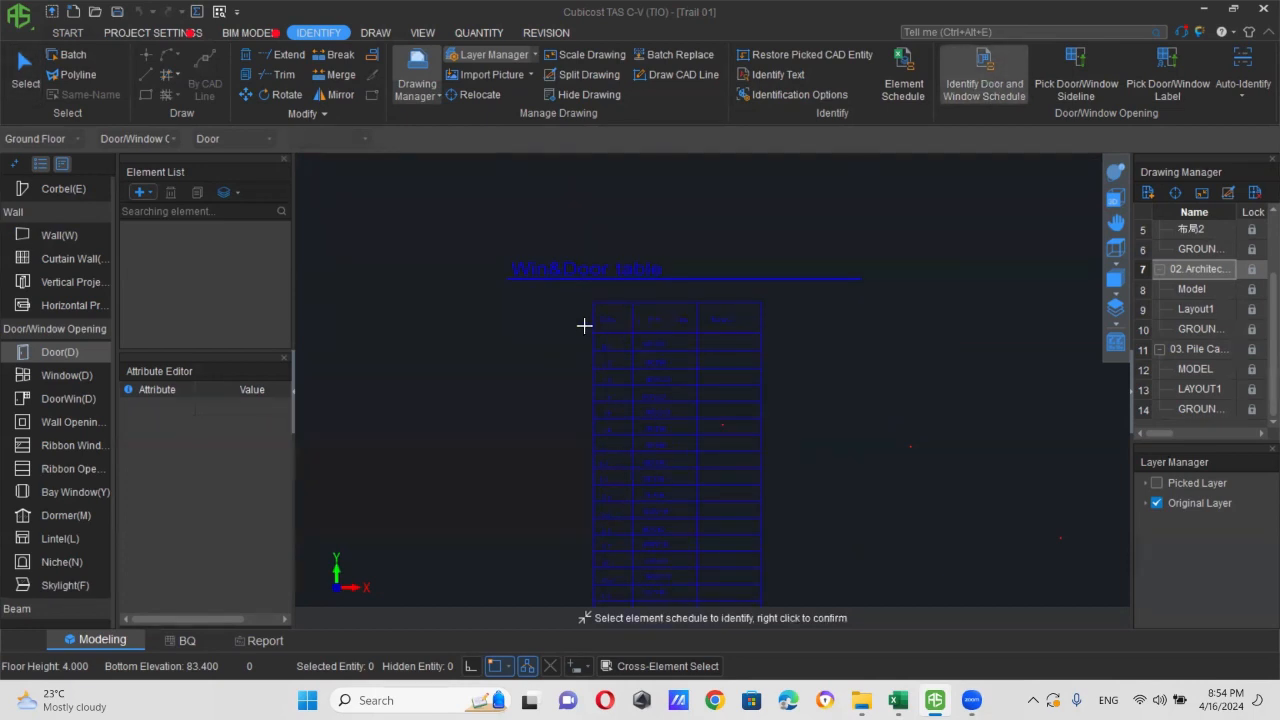
{"action": "scroll", "coordinate": [584, 325], "scroll_direction": "down", "scroll_amount": 2}
{"action": "left_click_drag", "start_coordinate": [585, 327], "coordinate": [665, 592]}
{"action": "right_click", "coordinate": [804, 550]}
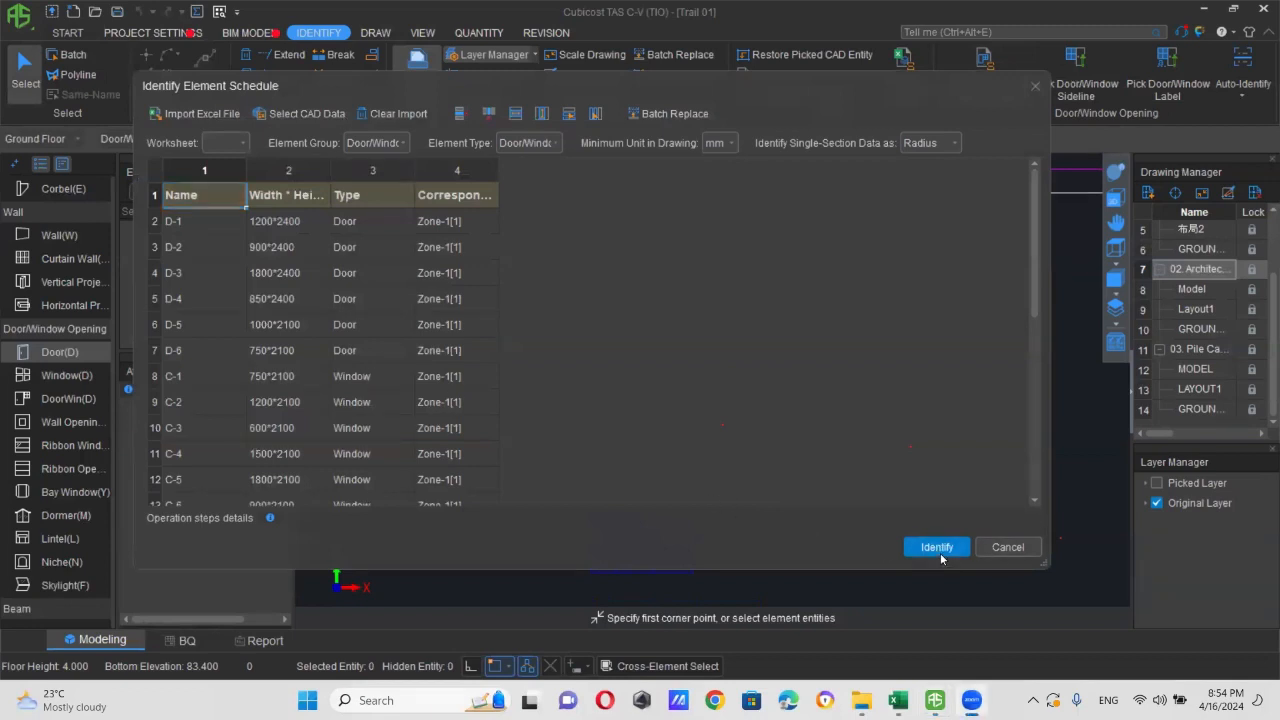
{"action": "left_click", "coordinate": [938, 550]}
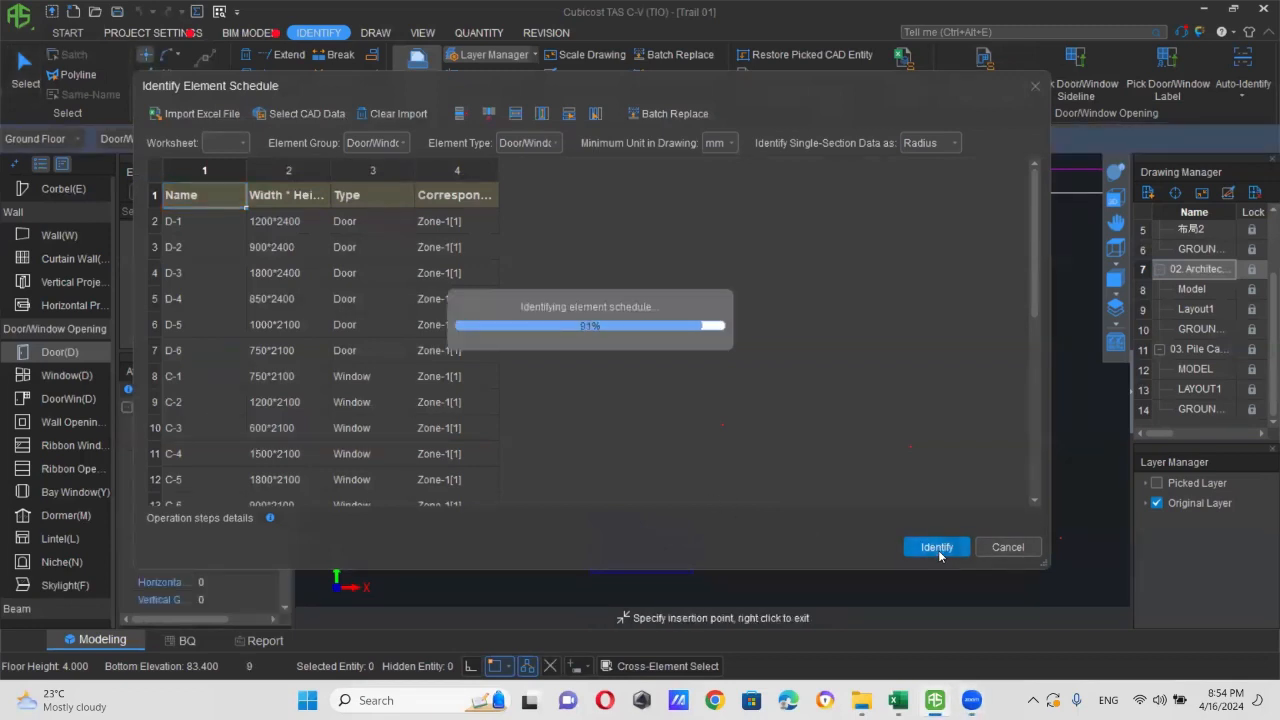
{"action": "left_click", "coordinate": [712, 381]}
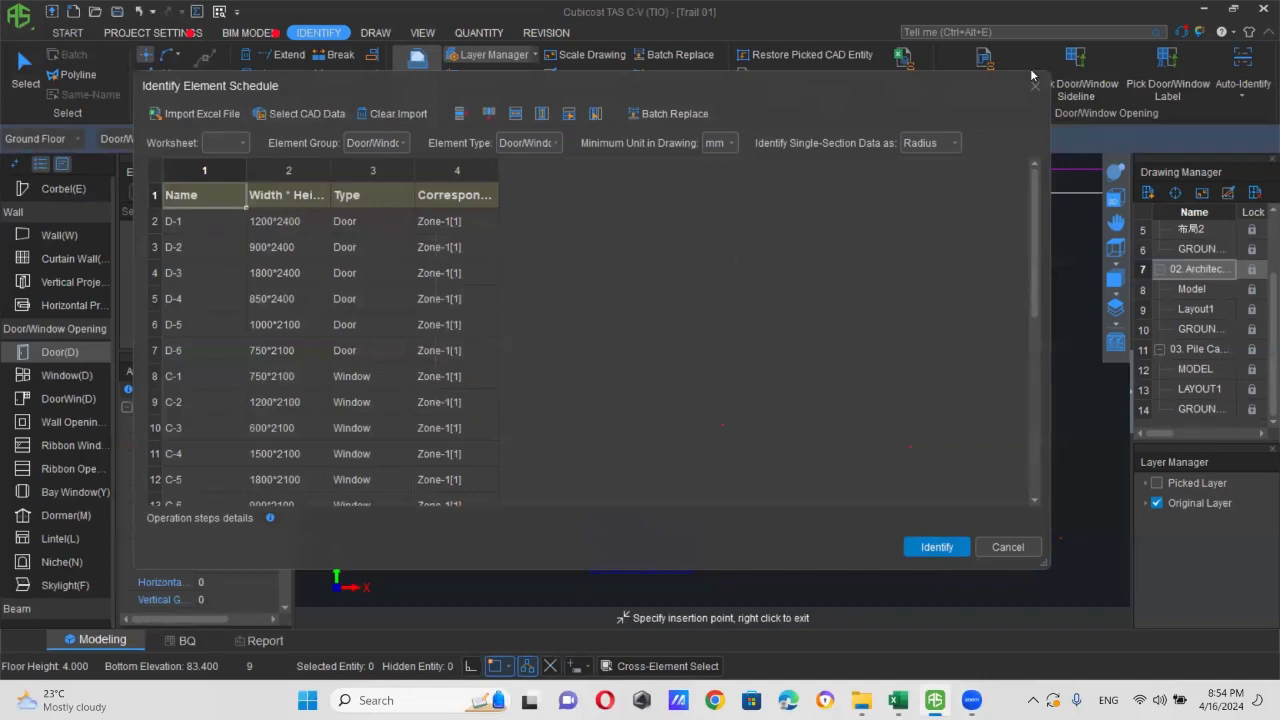
{"action": "left_click", "coordinate": [1036, 85]}
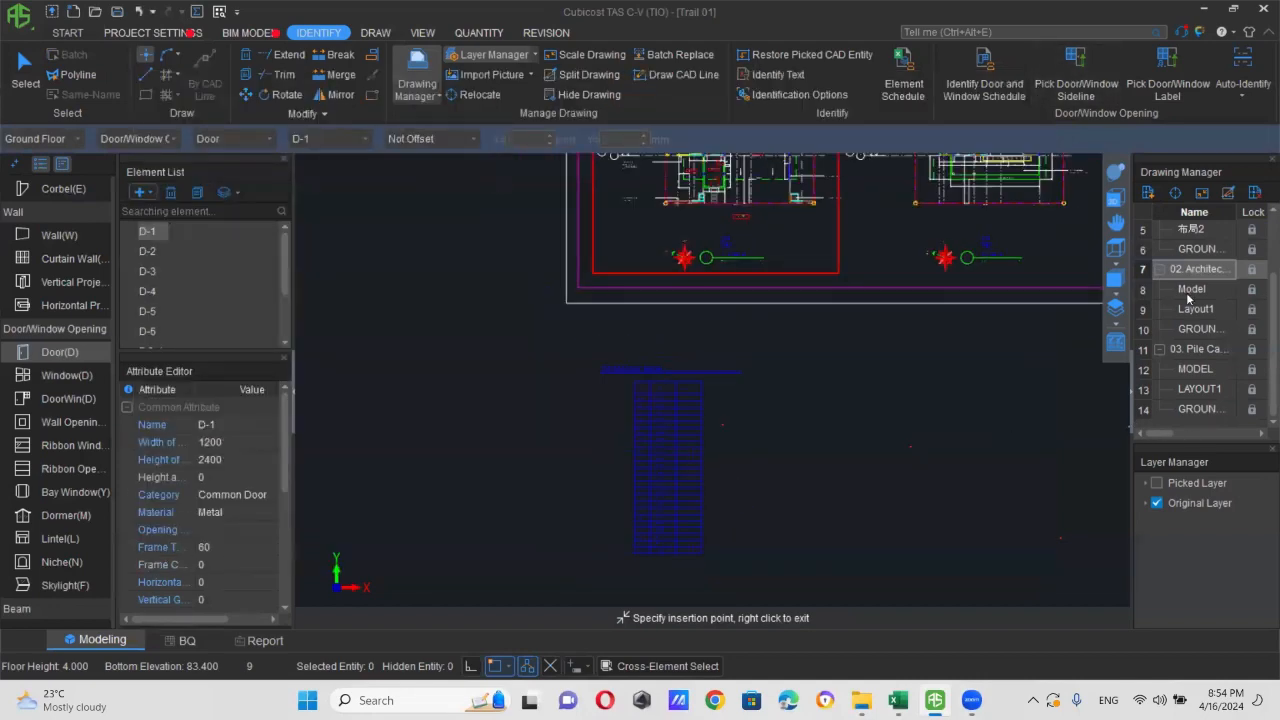
- Open the architectural ground floor plan again and turn the display of all element entities back on
{"action": "left_click", "coordinate": [1201, 328]}
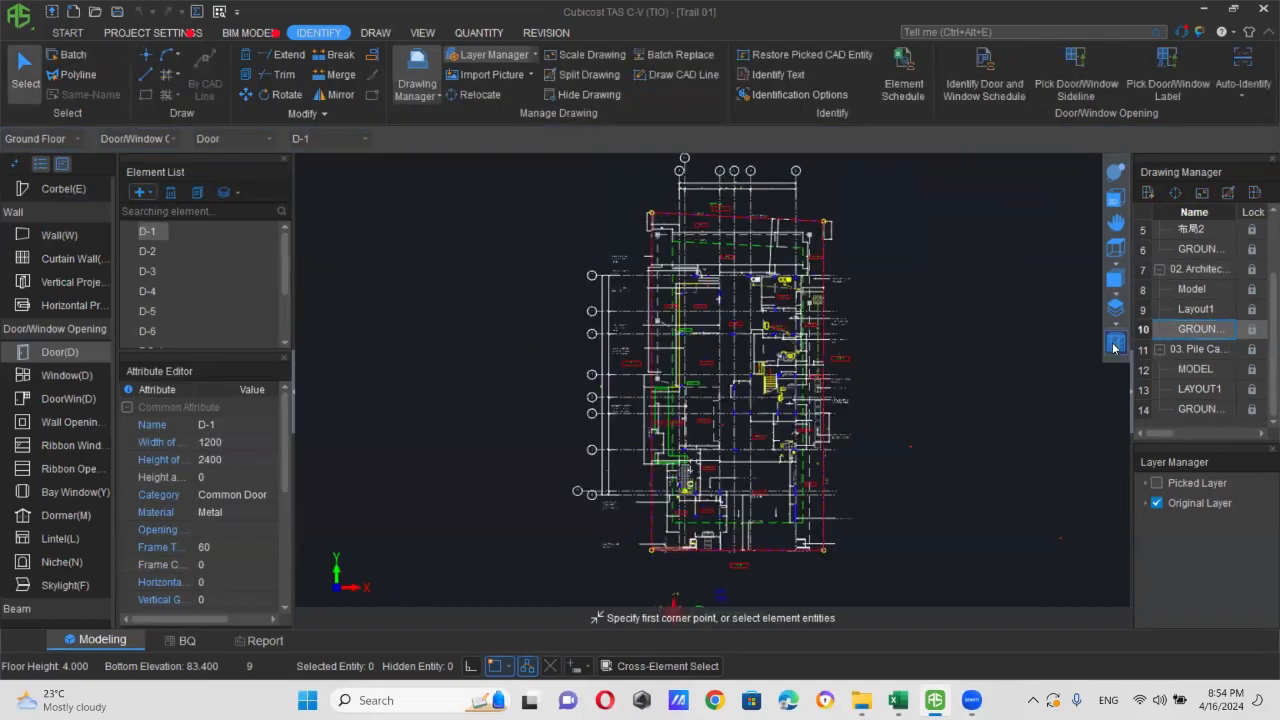
{"action": "key", "text": "F12"}
{"action": "left_click", "coordinate": [464, 202]}
{"action": "left_click", "coordinate": [735, 551]}
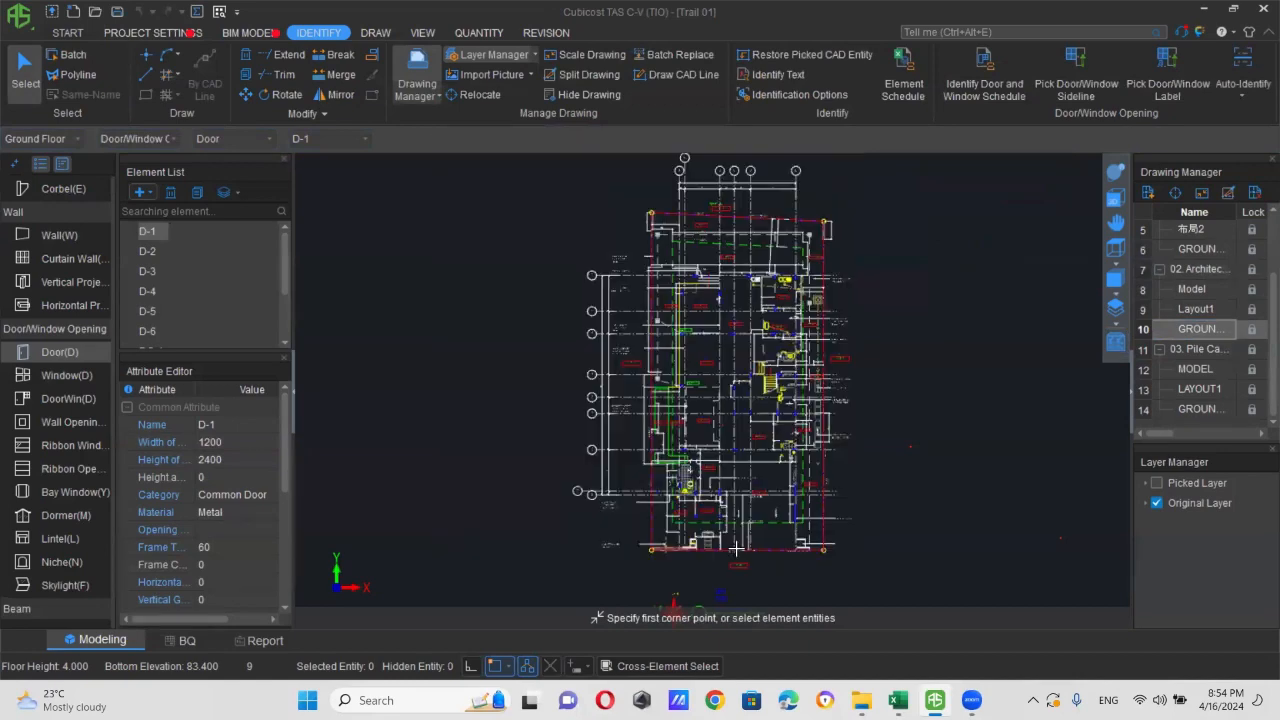
- Inspect the walls, slabs and columns over the drawing in a rotated 3D view, and return to the plan view
{"action": "left_click", "coordinate": [1113, 175]}
{"action": "left_click_drag", "start_coordinate": [785, 440], "coordinate": [770, 329]}
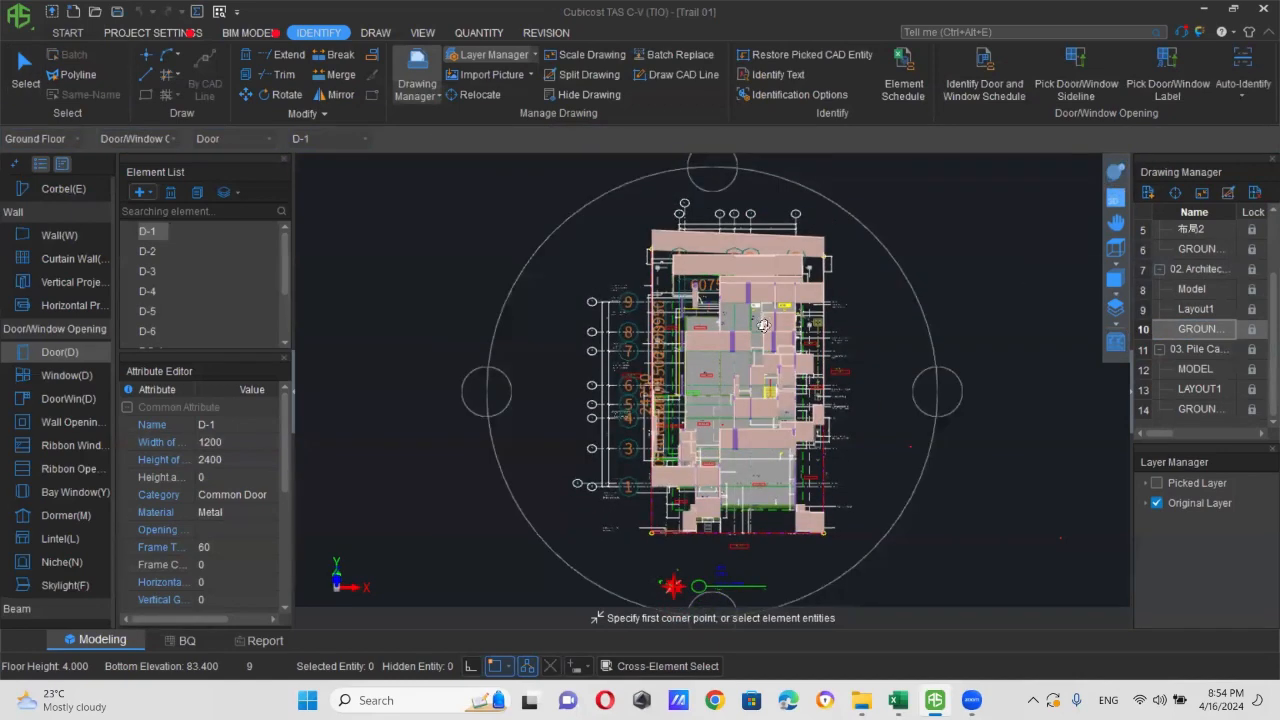
{"action": "middle_click_drag", "start_coordinate": [770, 329], "coordinate": [772, 486]}
{"action": "scroll", "coordinate": [868, 458], "scroll_direction": "up", "scroll_amount": 1}
{"action": "left_click", "coordinate": [1115, 196]}
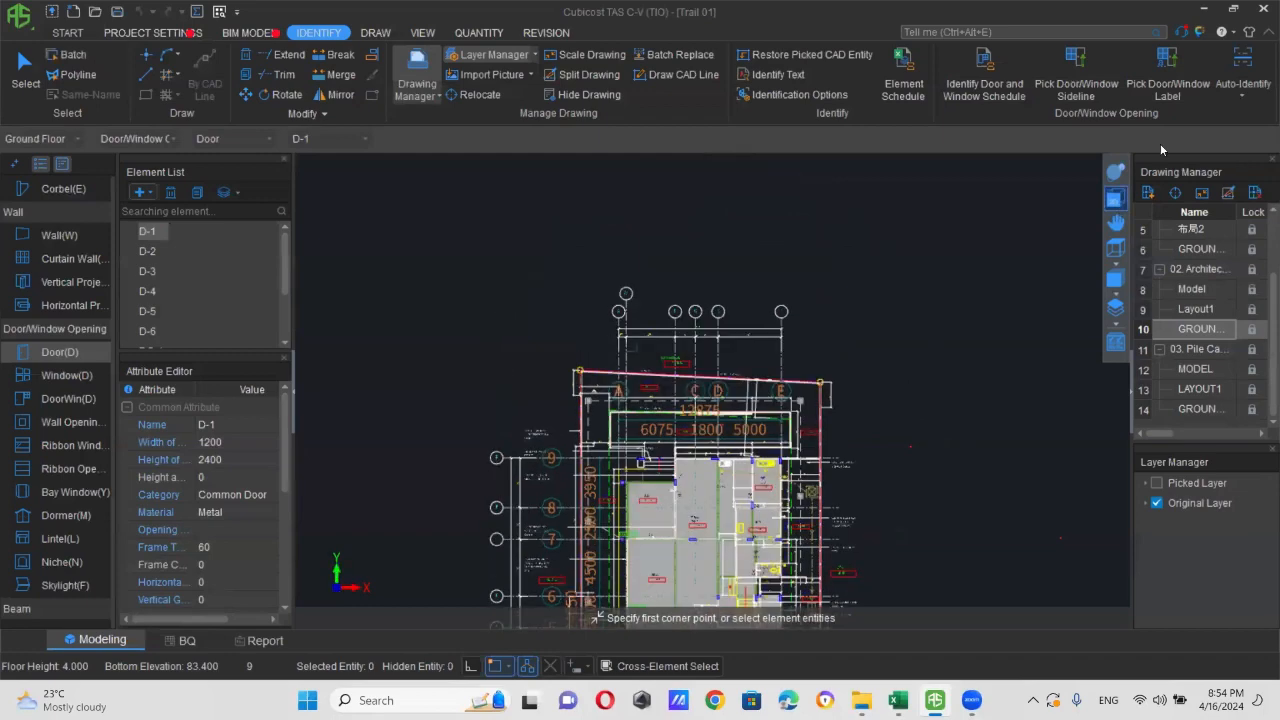
- Pick the door and window labels by layer and auto-identify the ground floor door and window openings
{"action": "left_click", "coordinate": [1167, 75]}
{"action": "scroll", "coordinate": [715, 470], "scroll_direction": "up", "scroll_amount": 7}
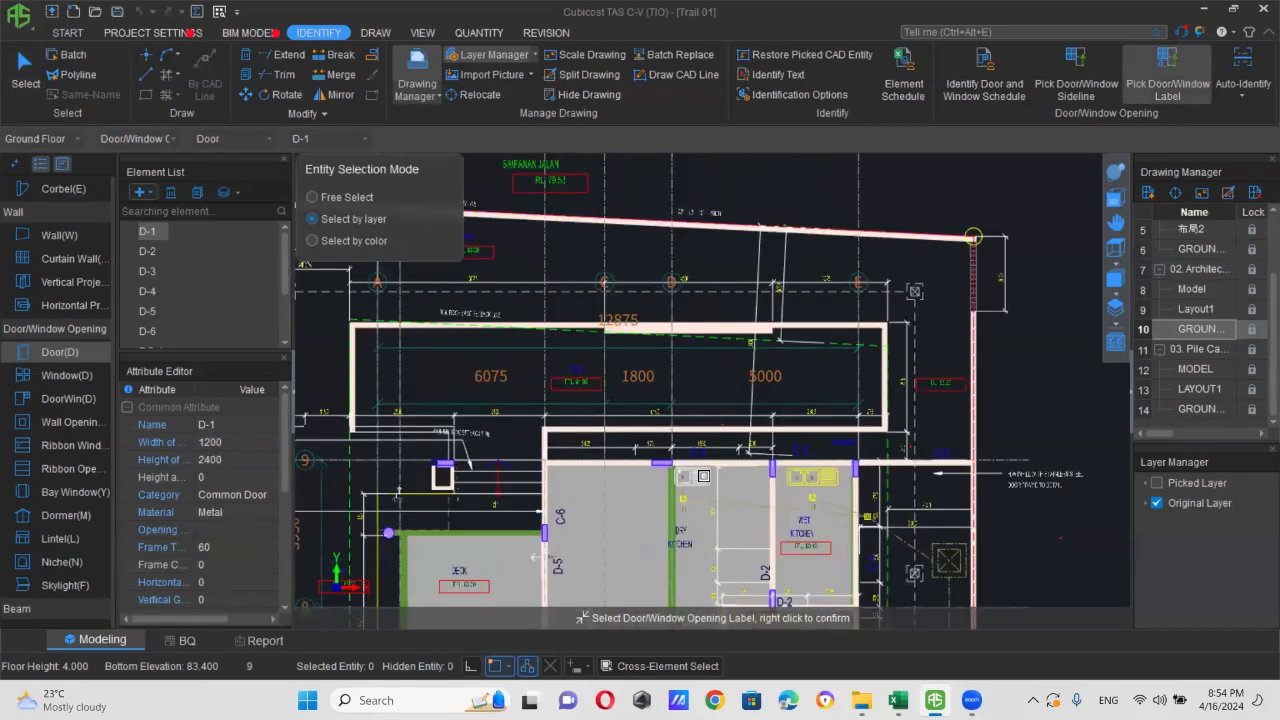
{"action": "left_click", "coordinate": [702, 431]}
{"action": "right_click", "coordinate": [766, 410]}
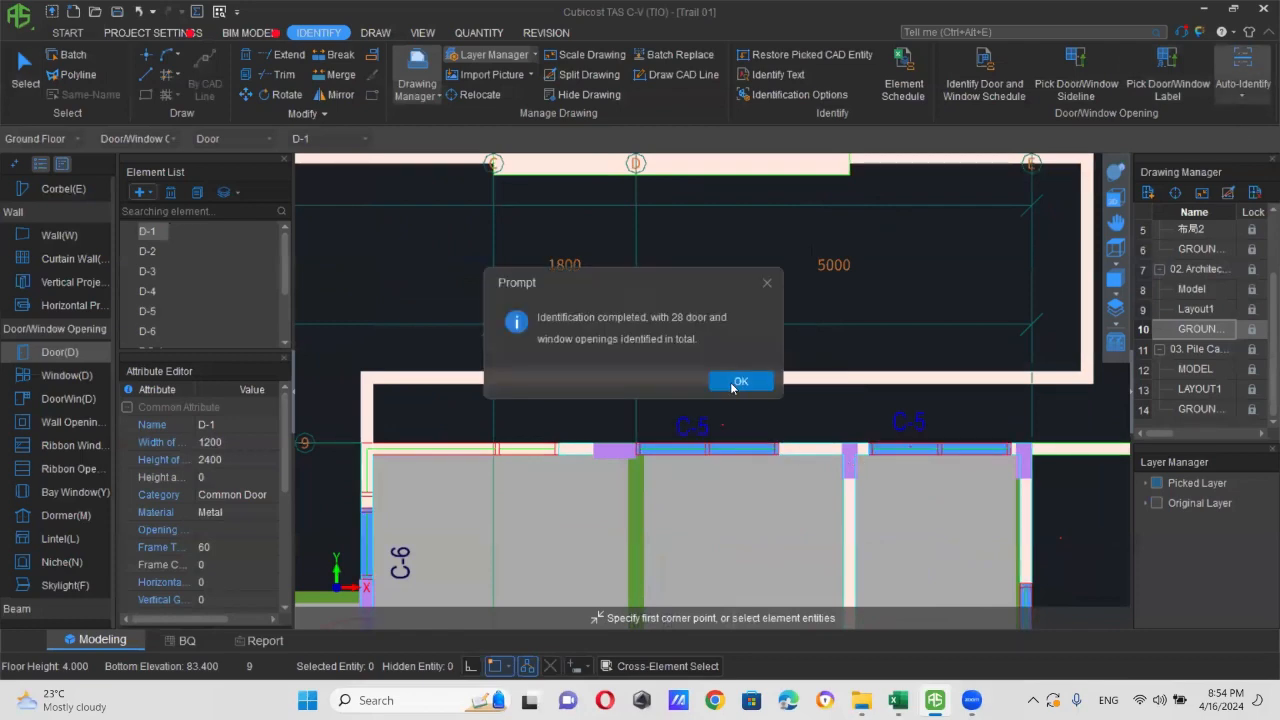
{"action": "left_click", "coordinate": [737, 380]}
{"action": "scroll", "coordinate": [869, 403], "scroll_direction": "down", "scroll_amount": 5}
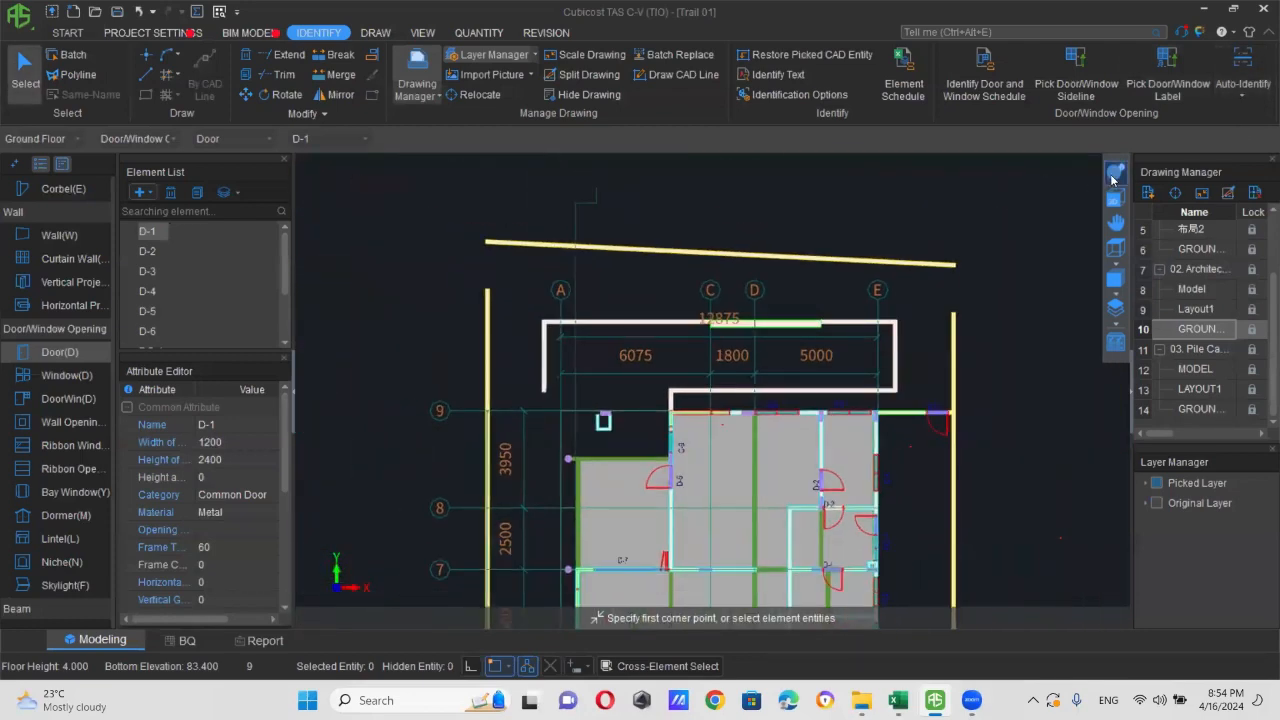
- Inspect the ground-floor model in 3D and return to the plan view
{"action": "left_click", "coordinate": [1114, 176]}
{"action": "left_click_drag", "start_coordinate": [854, 477], "coordinate": [841, 370]}
{"action": "scroll", "coordinate": [781, 402], "scroll_direction": "down", "scroll_amount": 4}
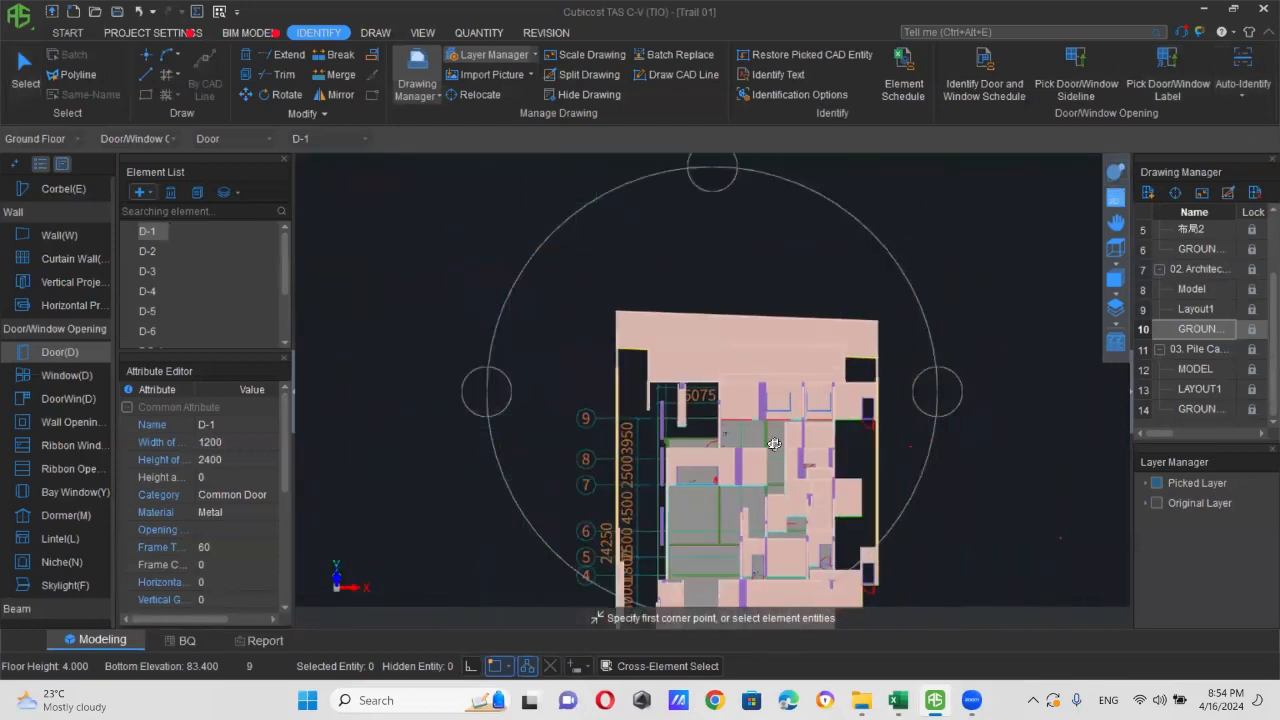
{"action": "left_click_drag", "start_coordinate": [774, 443], "coordinate": [754, 498]}
{"action": "left_click", "coordinate": [1116, 199]}
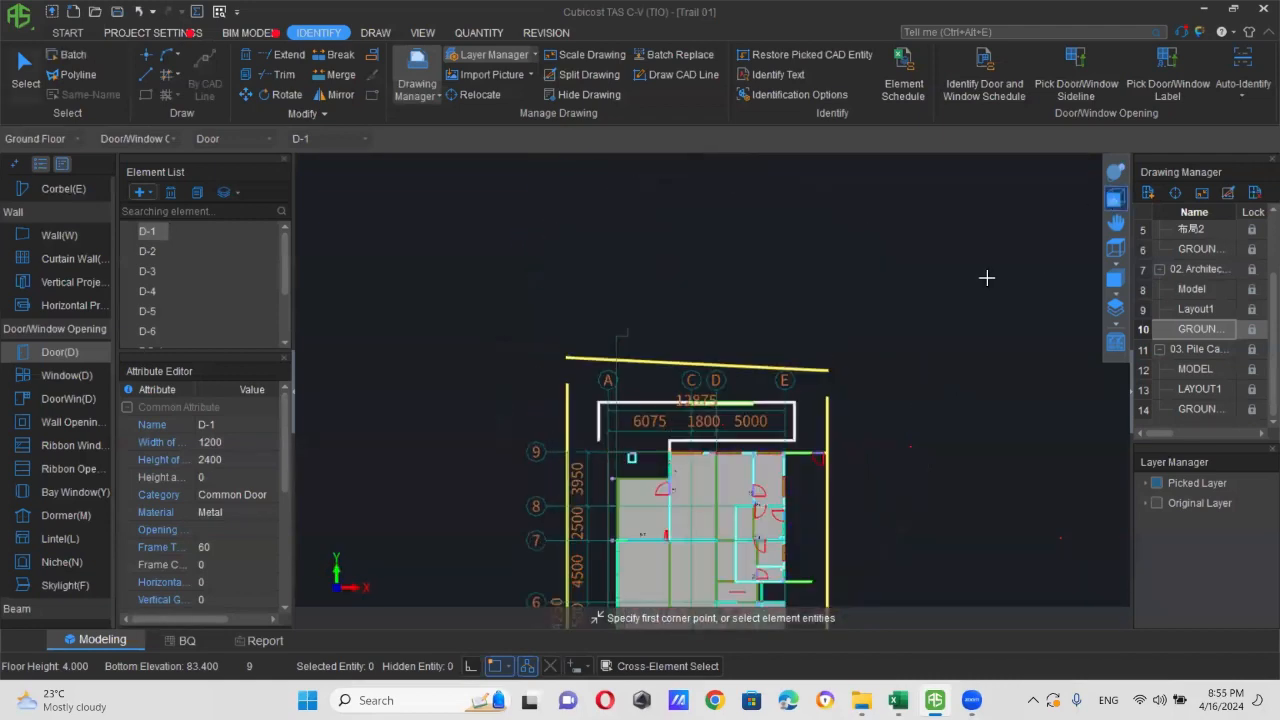
- Switch the active element type on the ground floor from Door to Room under Finishes
{"action": "scroll", "coordinate": [47, 549], "scroll_direction": "down", "scroll_amount": 5}
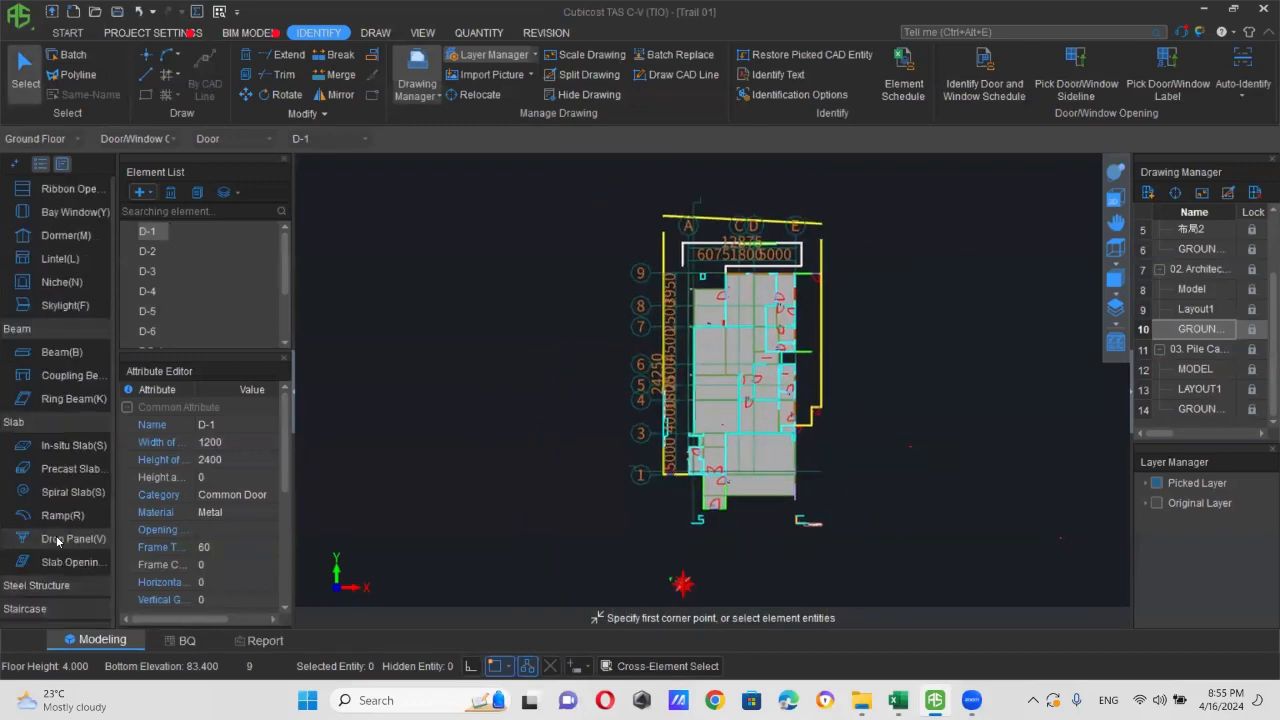
{"action": "scroll", "coordinate": [34, 441], "scroll_direction": "up", "scroll_amount": 3}
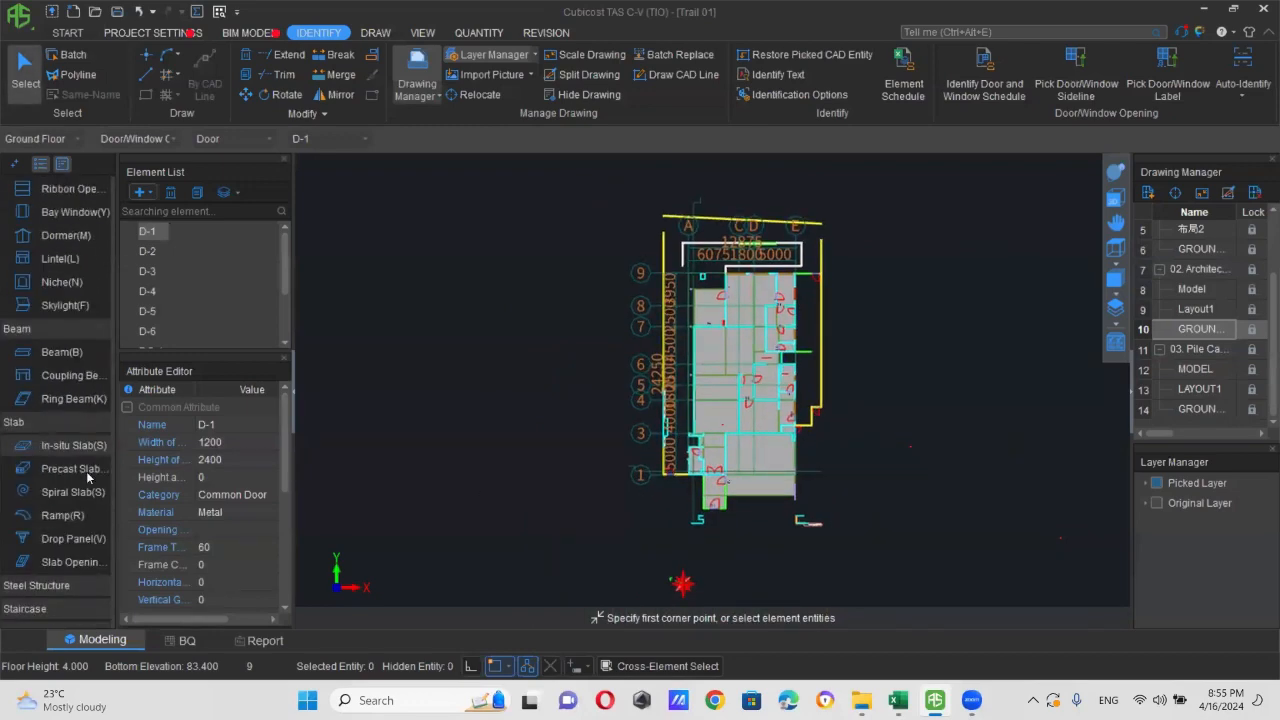
{"action": "scroll", "coordinate": [87, 478], "scroll_direction": "down", "scroll_amount": 3}
{"action": "left_click", "coordinate": [43, 492]}
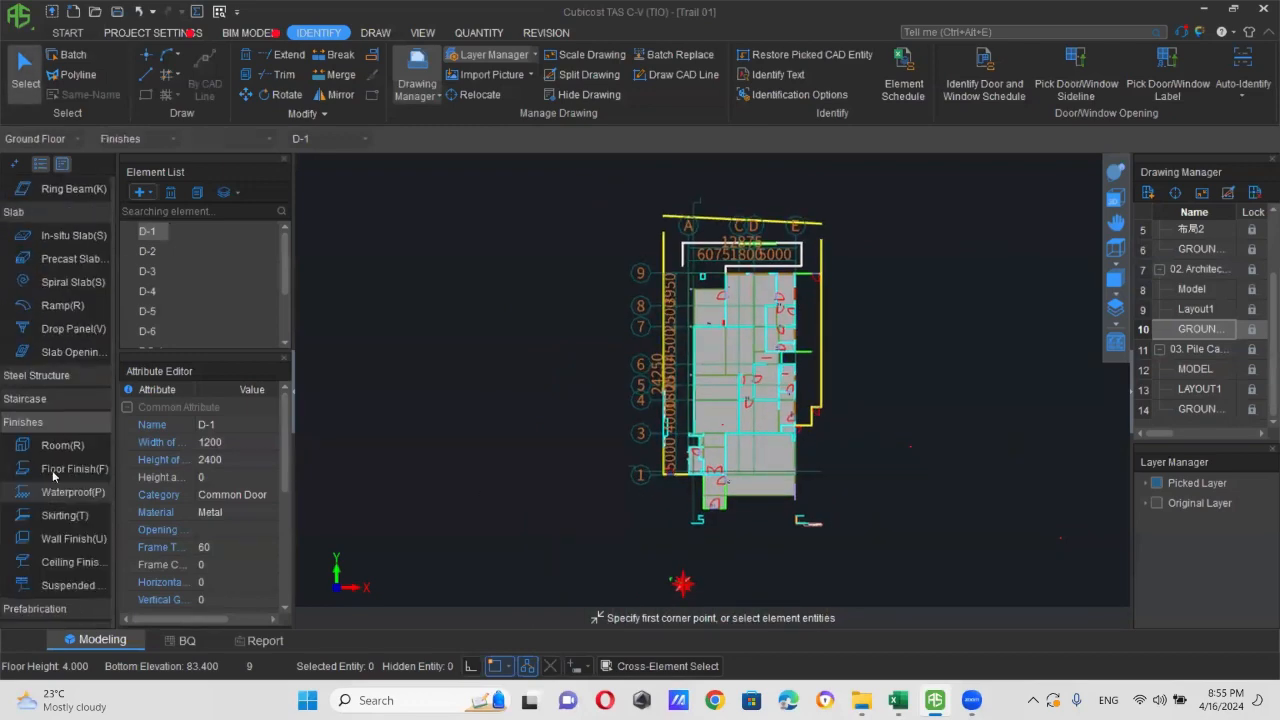
{"action": "left_click", "coordinate": [62, 445]}
{"action": "scroll", "coordinate": [777, 296], "scroll_direction": "up", "scroll_amount": 3}
{"action": "scroll", "coordinate": [777, 296], "scroll_direction": "up", "scroll_amount": 3}
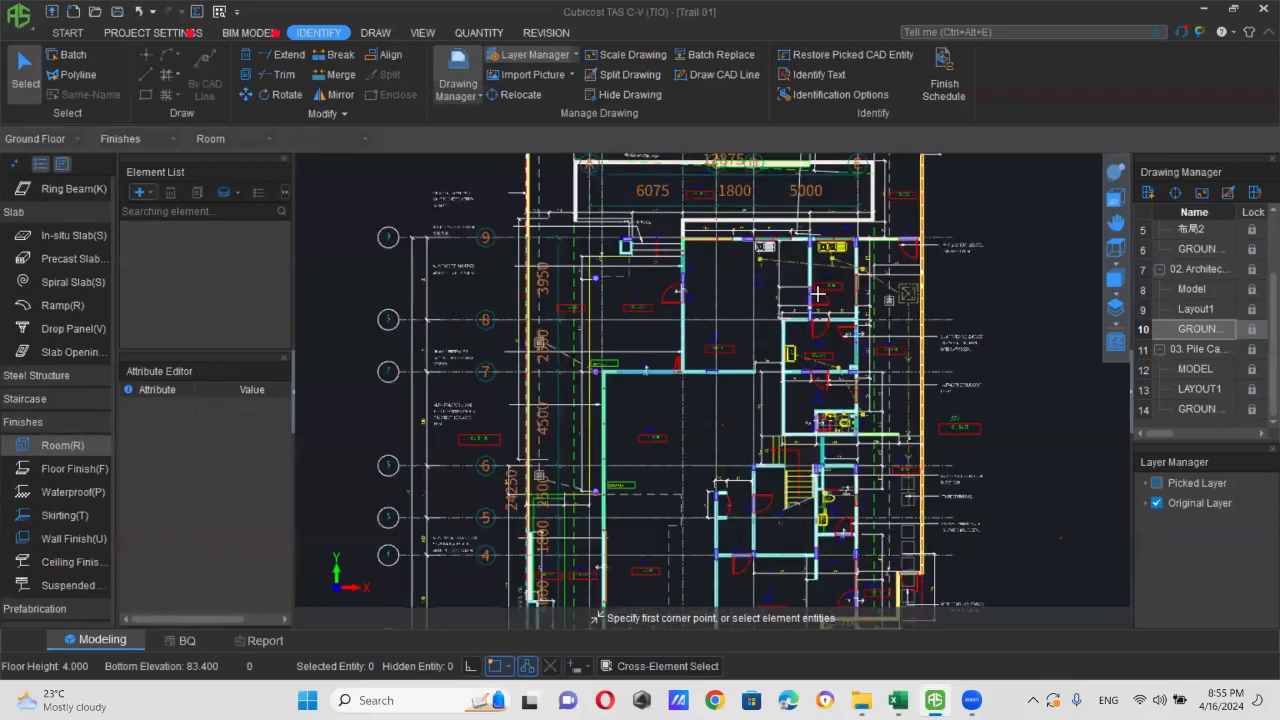
{"action": "scroll", "coordinate": [767, 329], "scroll_direction": "down", "scroll_amount": 3}
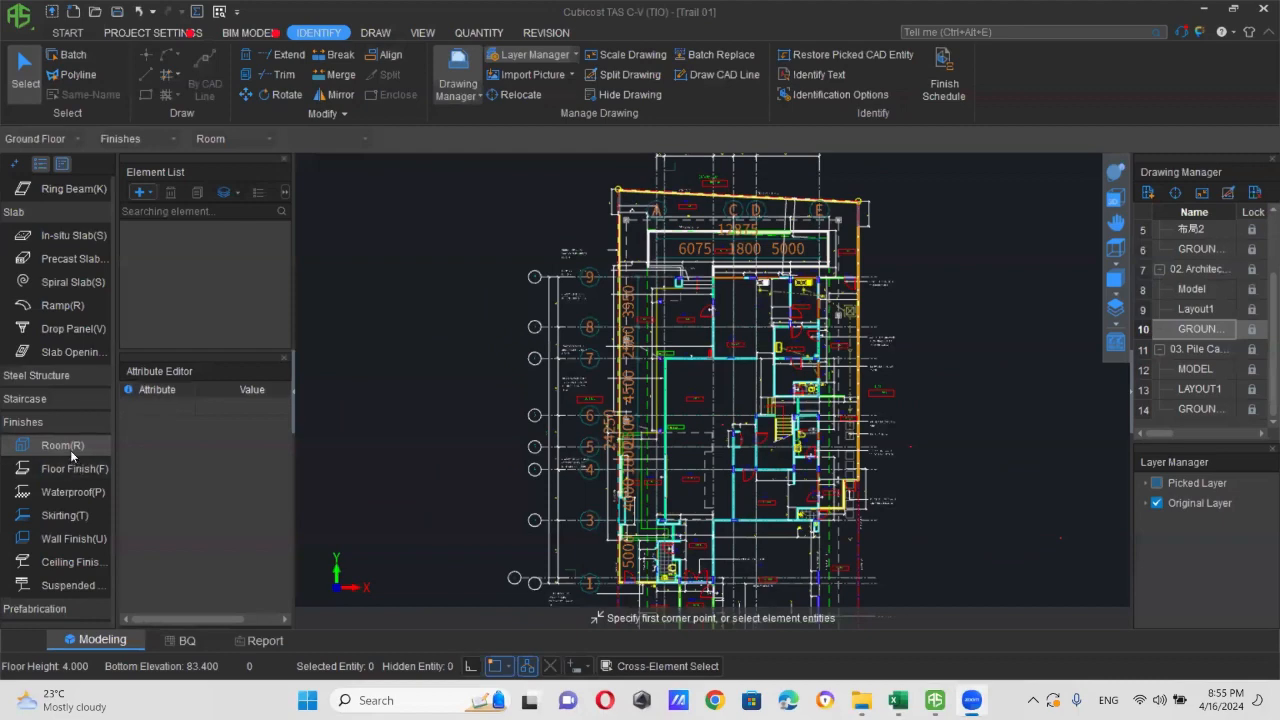
- Load the Excel file Finishes Schedule (for Building).xlsx into the Finish Schedule identification
{"action": "left_click", "coordinate": [377, 33]}
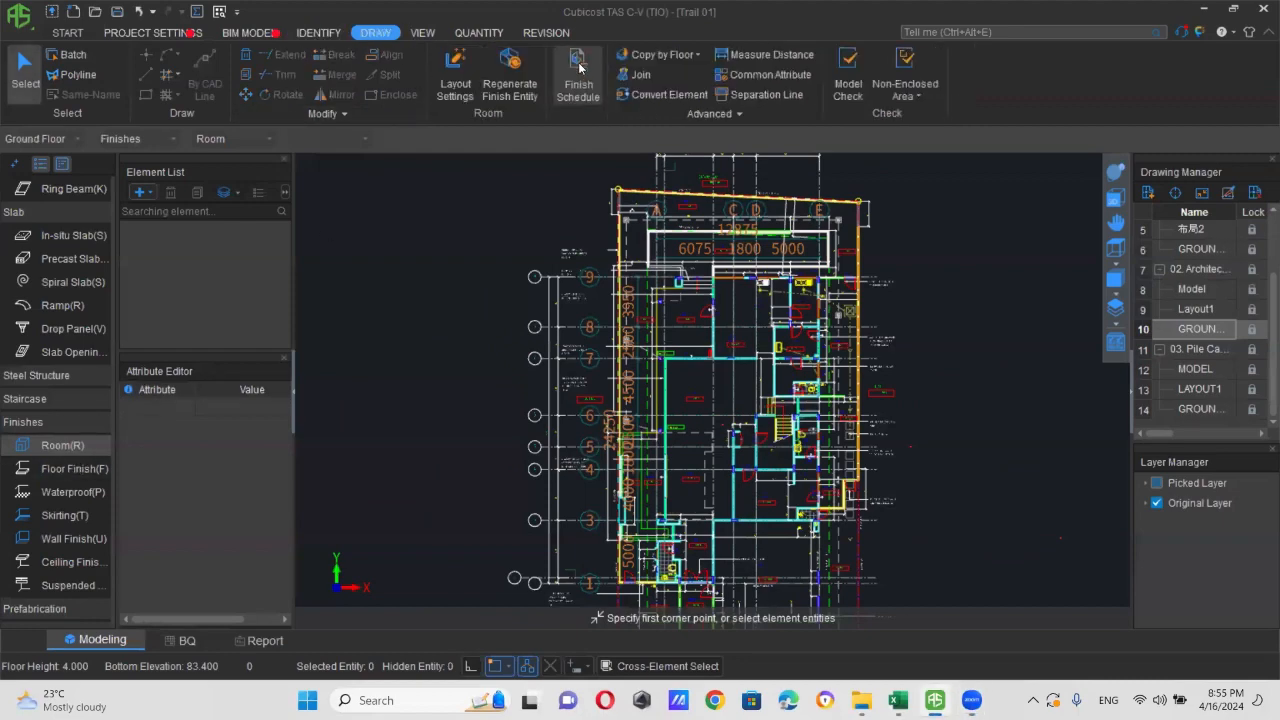
{"action": "left_click", "coordinate": [577, 72]}
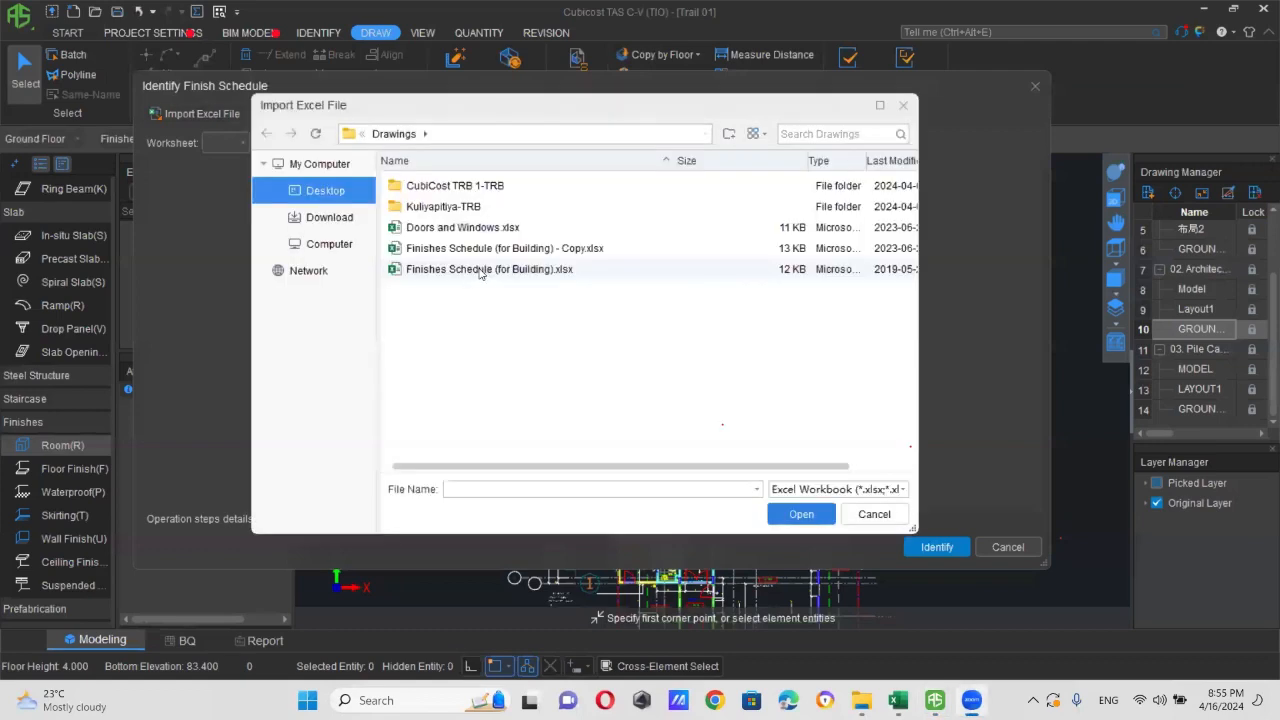
{"action": "left_click", "coordinate": [480, 271]}
{"action": "left_click", "coordinate": [801, 515]}
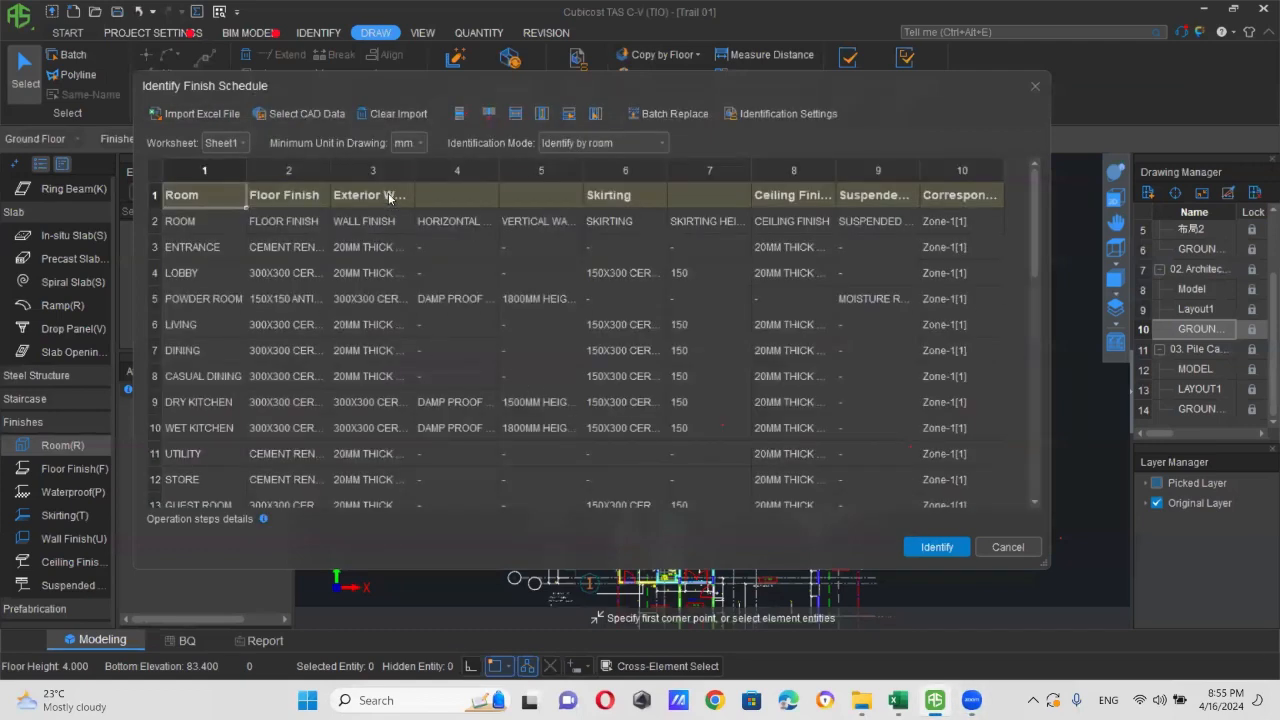
- Assign the blank schedule headers: column 4 as Waterproof (Horizontal), column 5 as Waterproof (Vertical) and column 7 as Skirting Height
{"action": "left_click", "coordinate": [494, 194]}
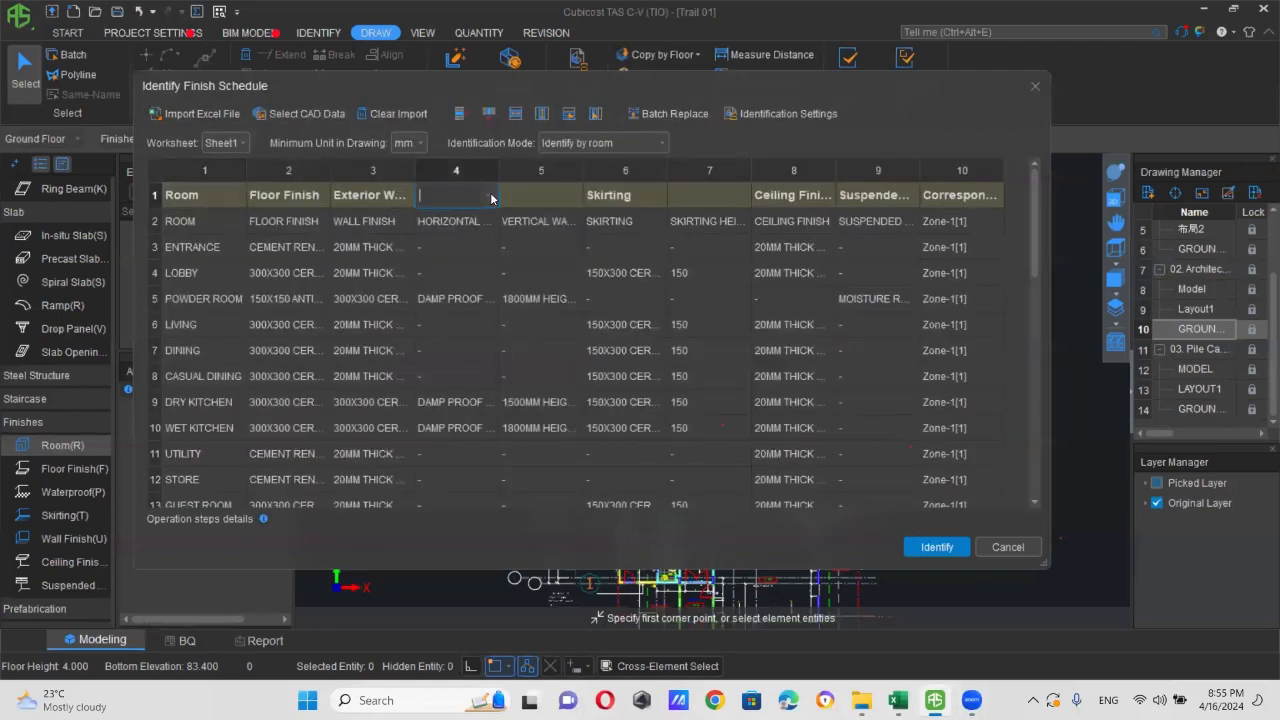
{"action": "left_click", "coordinate": [488, 195]}
{"action": "left_click", "coordinate": [473, 281]}
{"action": "left_click", "coordinate": [573, 203]}
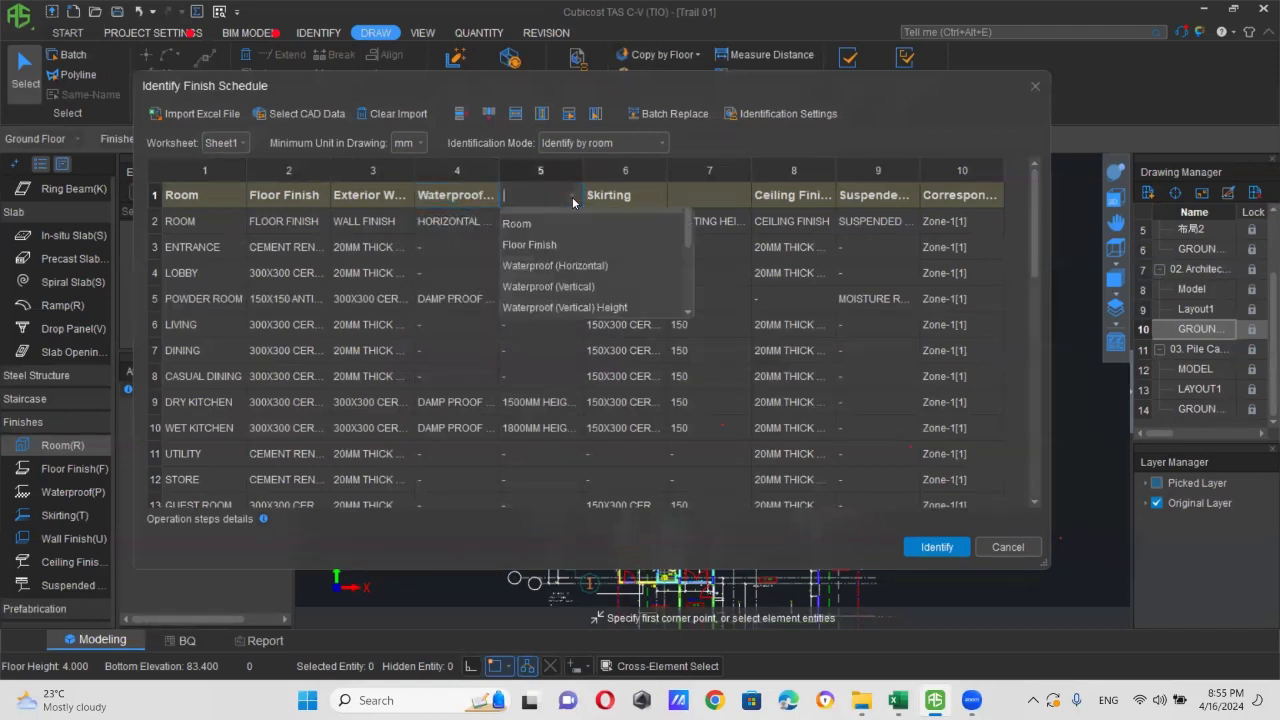
{"action": "left_click", "coordinate": [576, 302]}
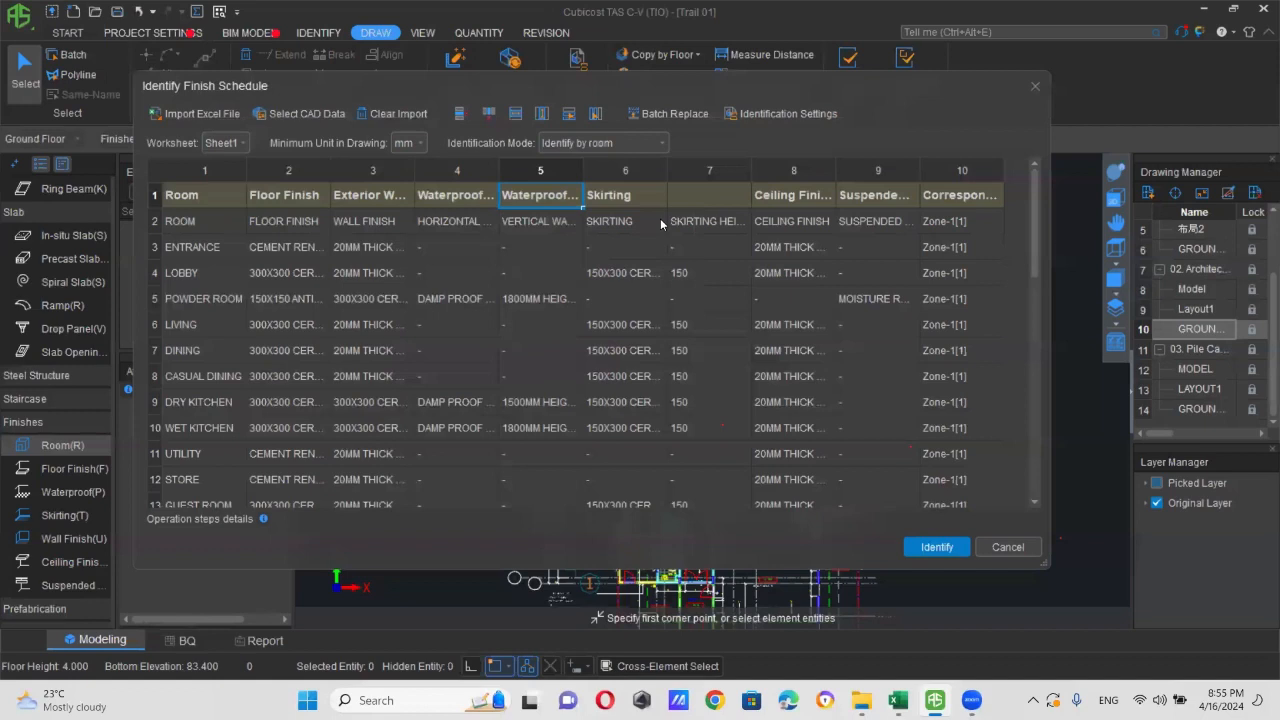
{"action": "left_click", "coordinate": [733, 191]}
{"action": "left_click", "coordinate": [733, 192]}
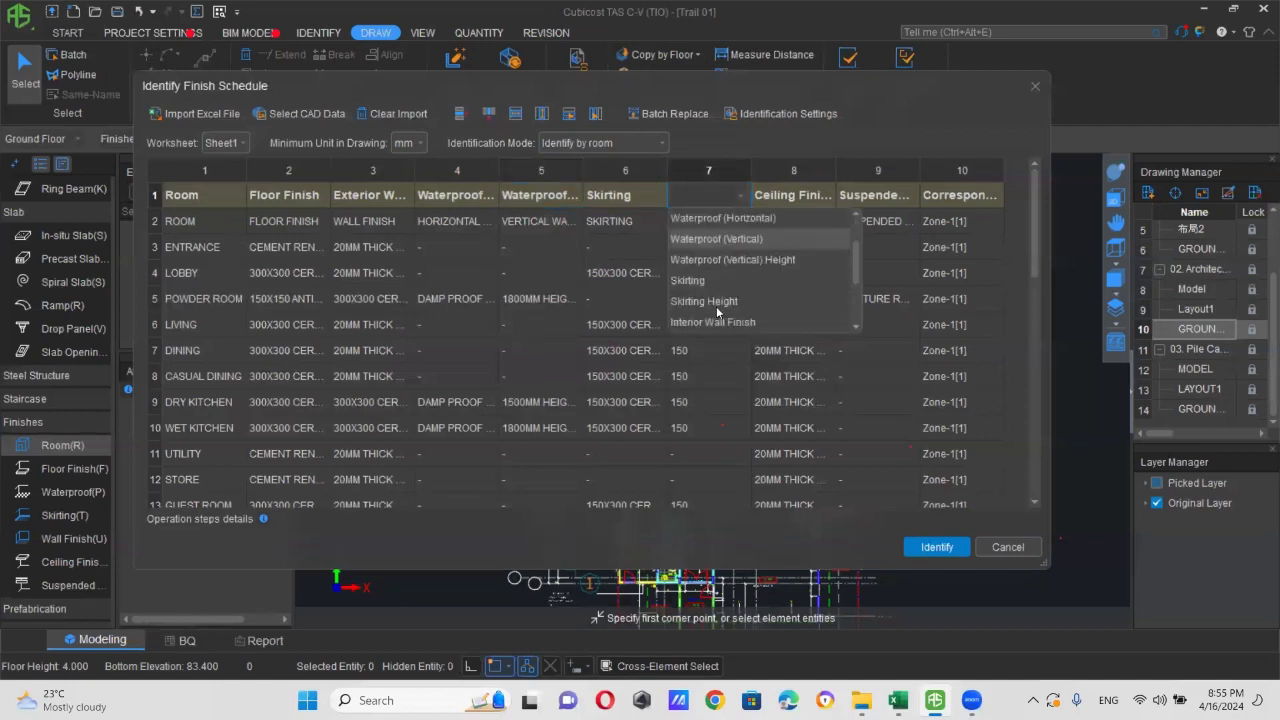
{"action": "left_click", "coordinate": [710, 302]}
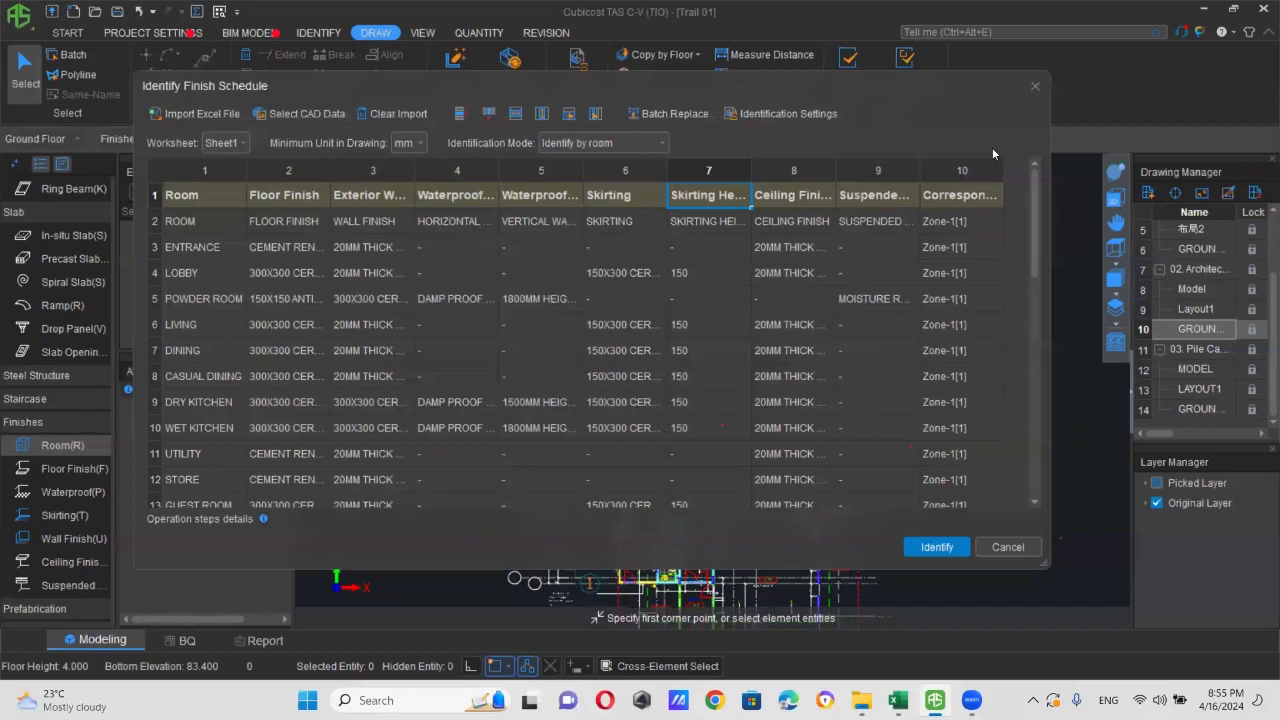
- Identify the finish schedule to create its room elements, then close the identification dialog
{"action": "left_click", "coordinate": [942, 549]}
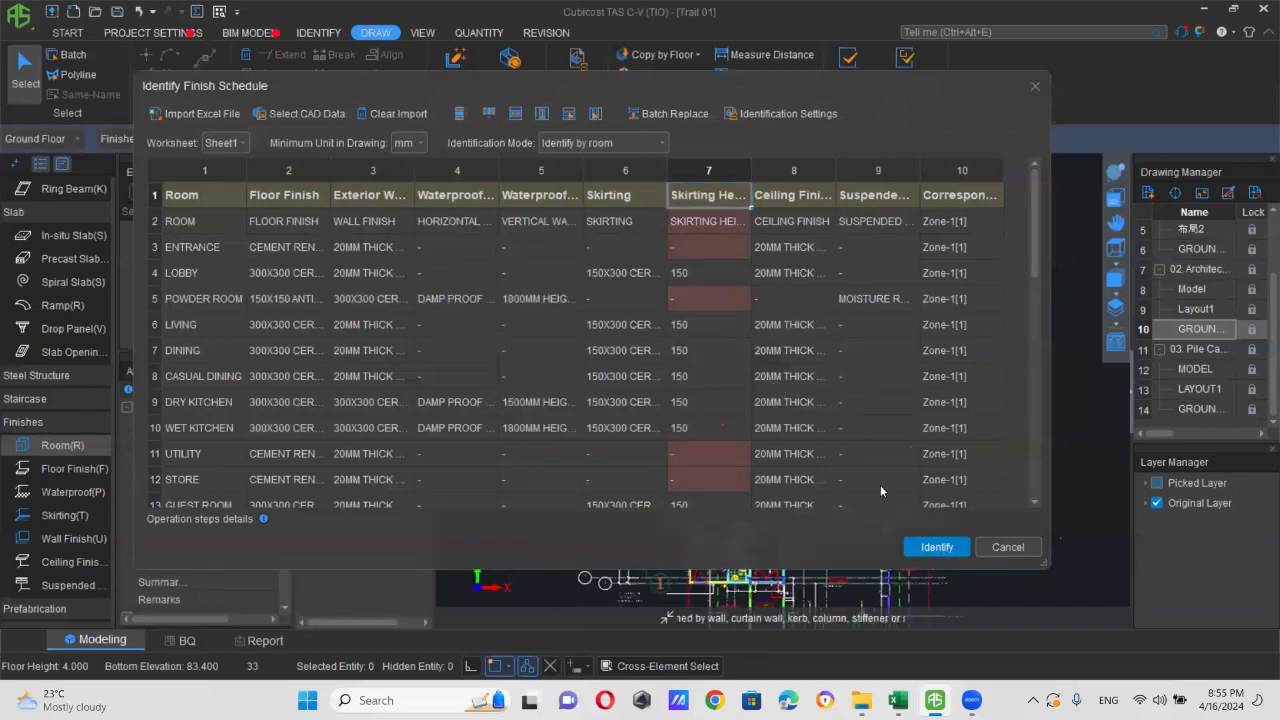
{"action": "left_click", "coordinate": [690, 450]}
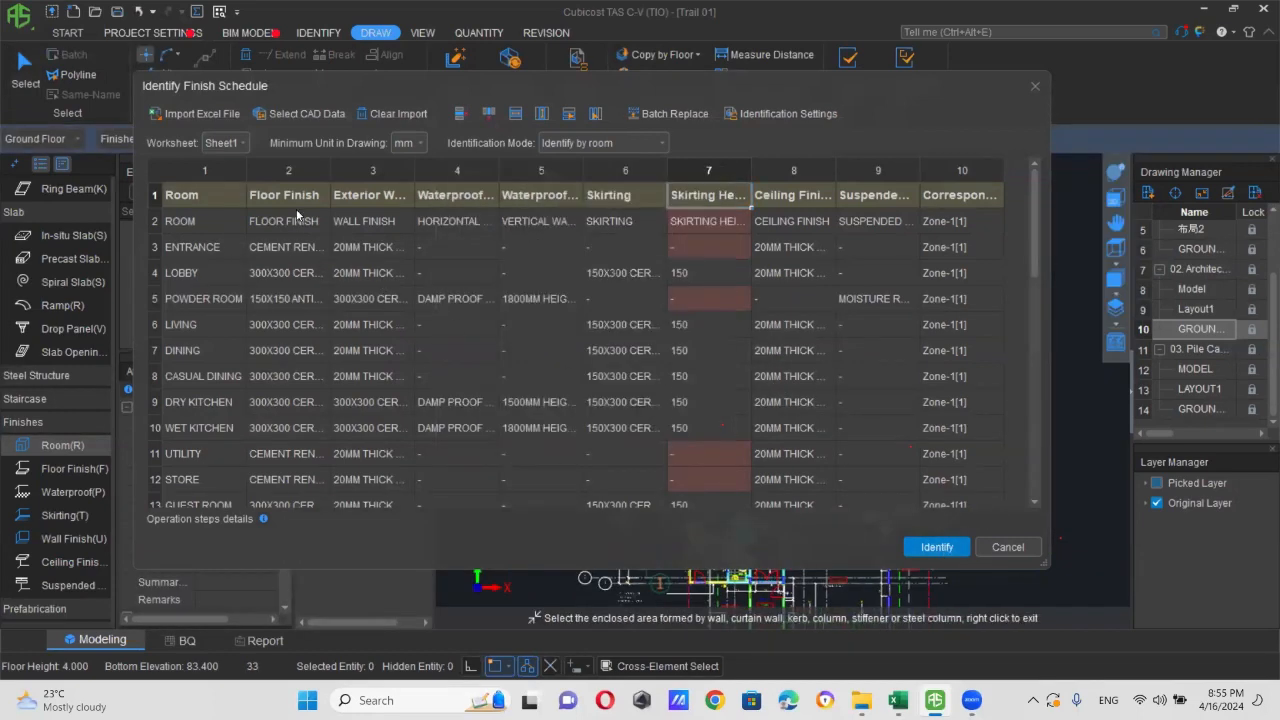
{"action": "left_click", "coordinate": [1036, 87]}
- Place the WET KITCHEN room in the enclosed wet kitchen area of the plan
{"action": "scroll", "coordinate": [909, 283], "scroll_direction": "down", "scroll_amount": 1}
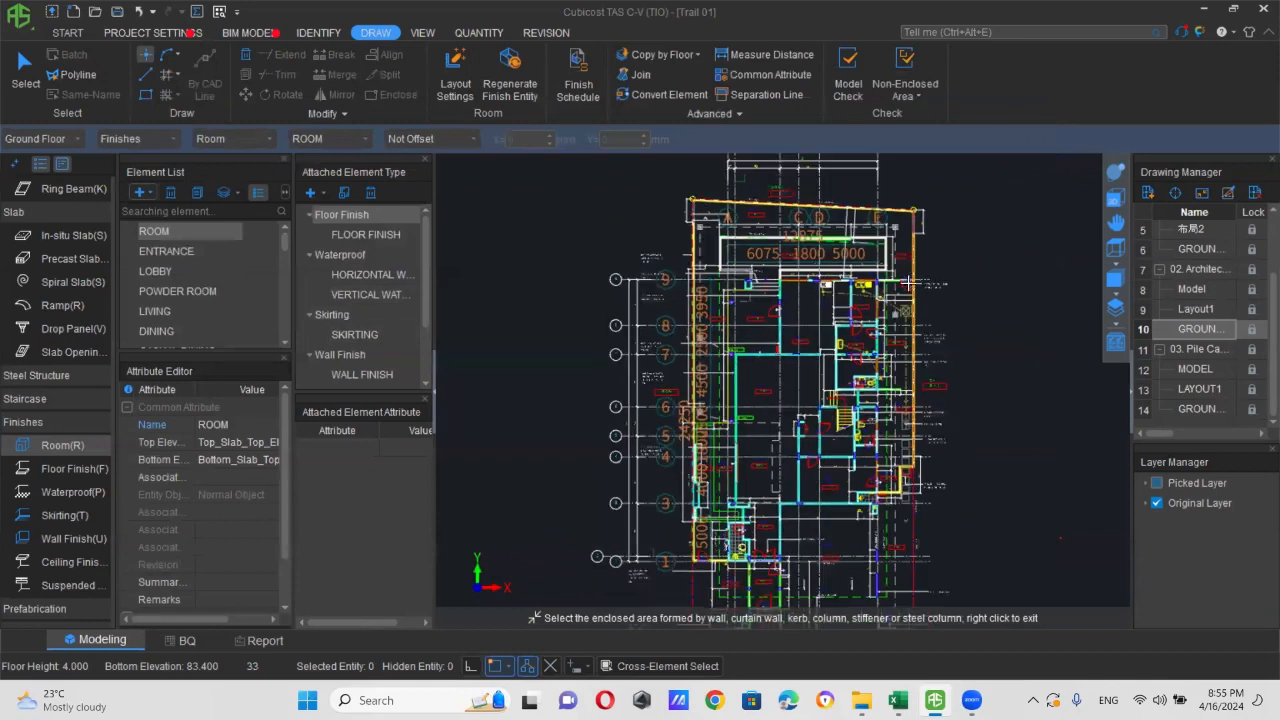
{"action": "scroll", "coordinate": [866, 323], "scroll_direction": "up", "scroll_amount": 2}
{"action": "scroll", "coordinate": [866, 323], "scroll_direction": "up", "scroll_amount": 6}
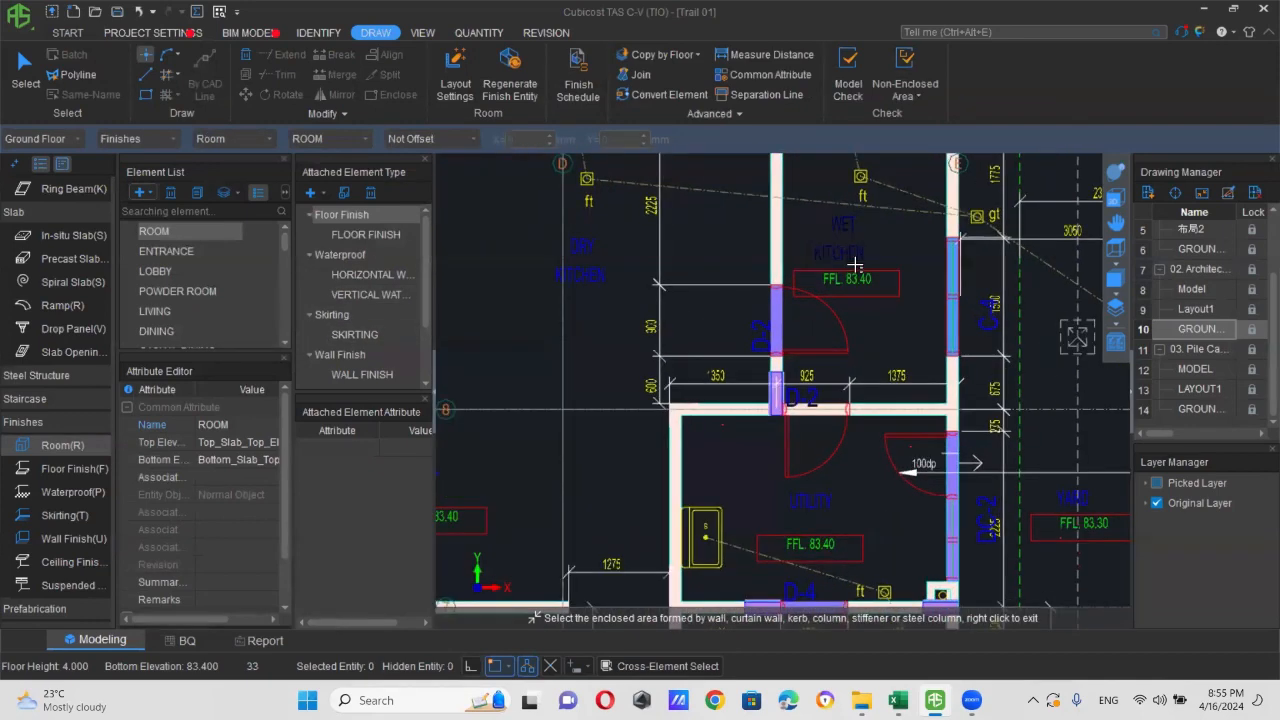
{"action": "scroll", "coordinate": [826, 393], "scroll_direction": "up", "scroll_amount": 1}
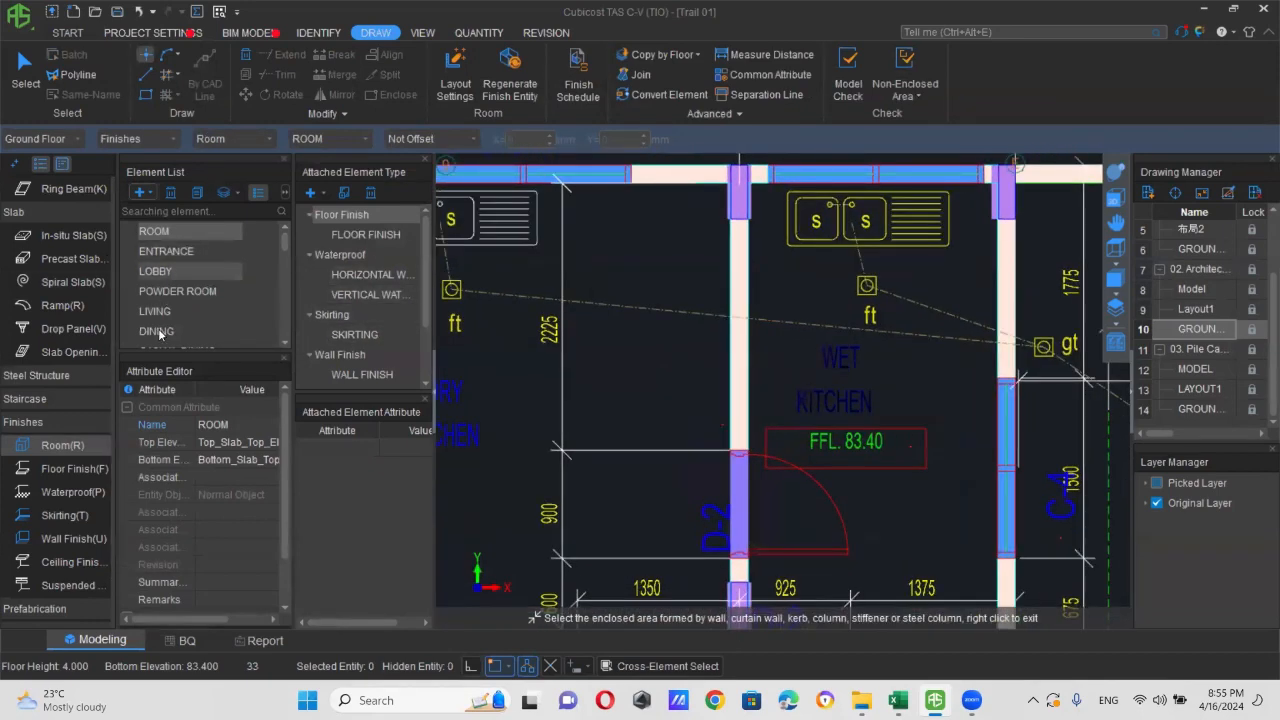
{"action": "scroll", "coordinate": [162, 300], "scroll_direction": "down", "scroll_amount": 3}
{"action": "left_click", "coordinate": [171, 292]}
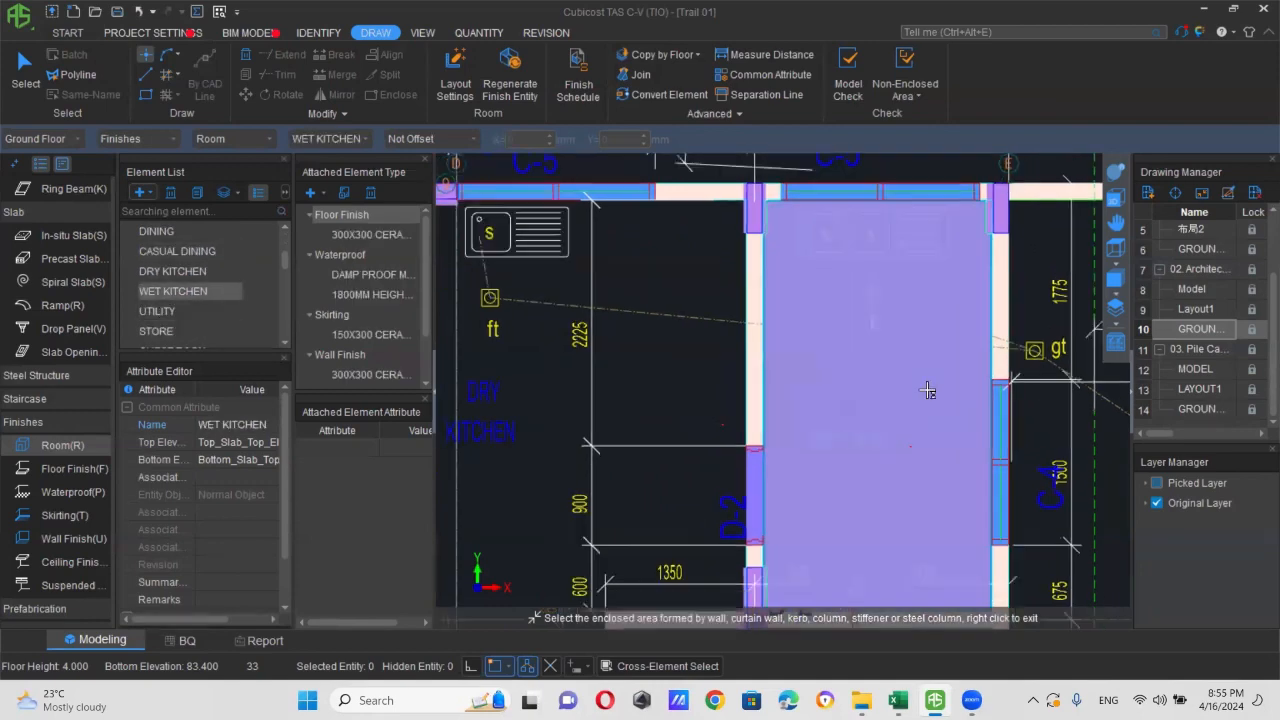
- Inspect the wet kitchen's generated finishes in 3D and return to the plan view
{"action": "scroll", "coordinate": [1005, 420], "scroll_direction": "down", "scroll_amount": 3}
{"action": "middle_click_drag", "start_coordinate": [919, 338], "coordinate": [872, 387], "text": "shift"}
{"action": "middle_click_drag", "start_coordinate": [817, 317], "coordinate": [872, 268], "text": "shift"}
{"action": "scroll", "coordinate": [871, 268], "scroll_direction": "up", "scroll_amount": 6}
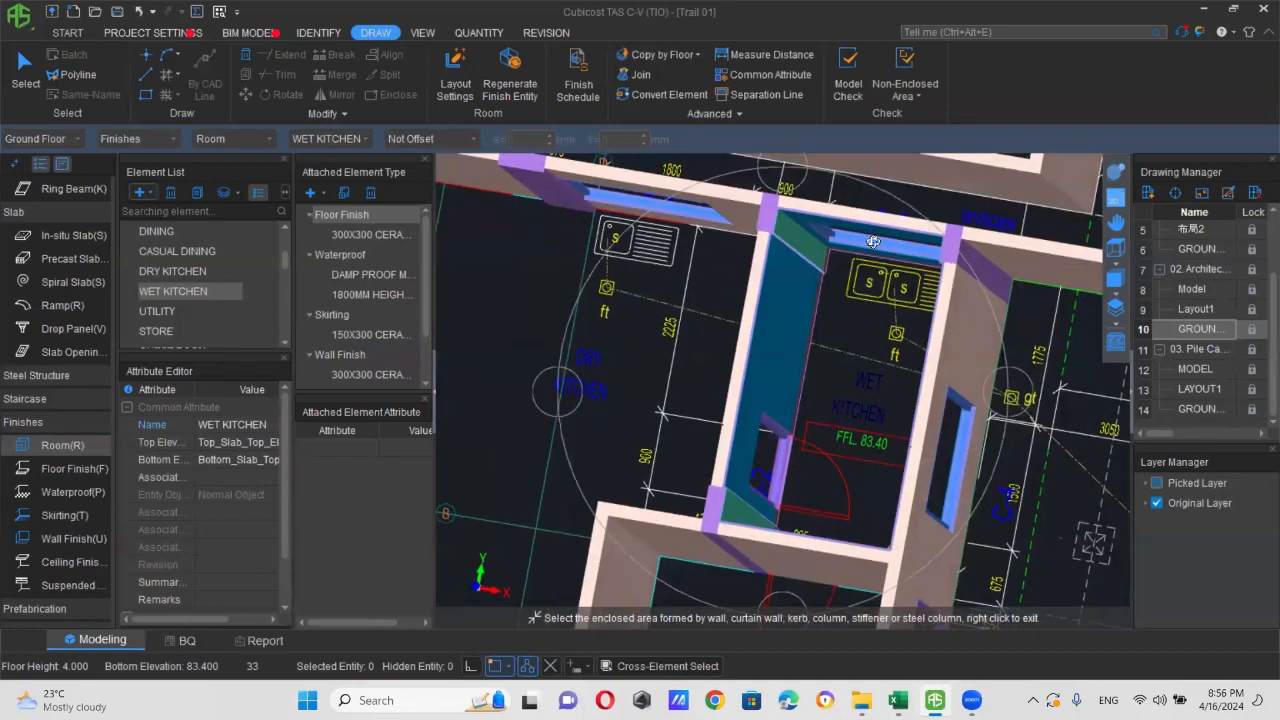
{"action": "scroll", "coordinate": [806, 339], "scroll_direction": "down", "scroll_amount": 7}
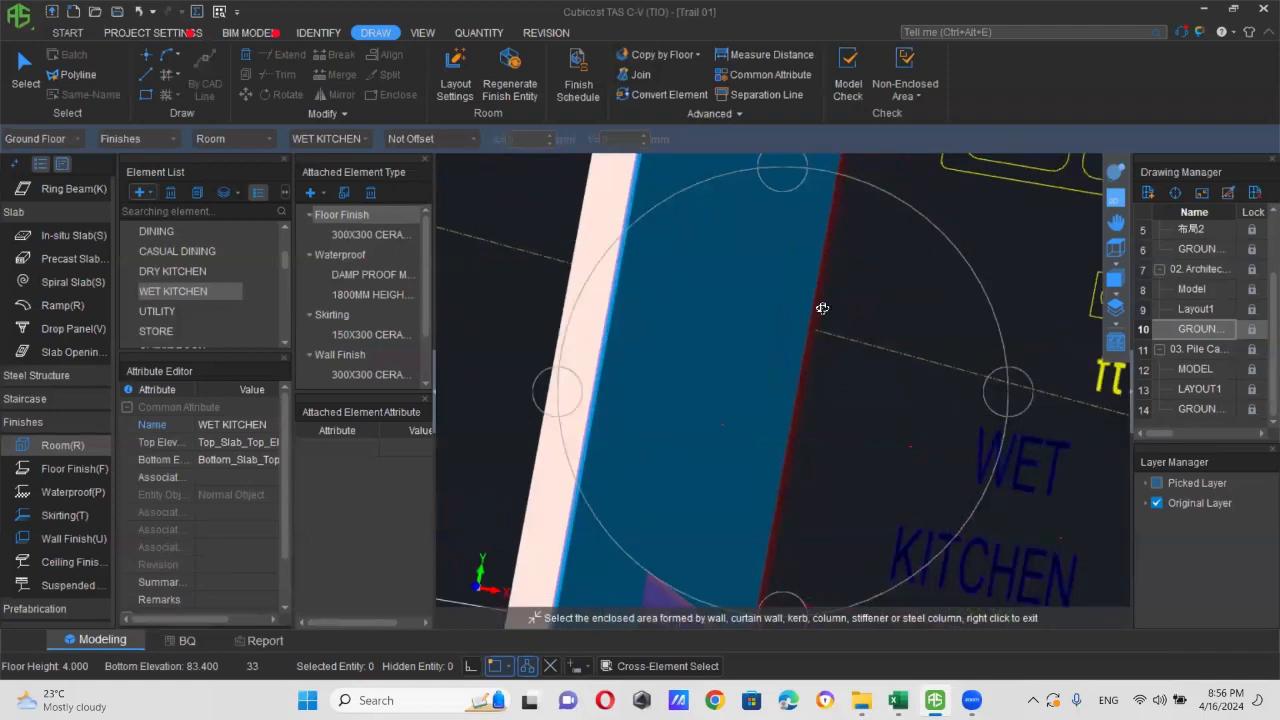
{"action": "left_click_drag", "start_coordinate": [896, 424], "coordinate": [899, 270]}
{"action": "left_click", "coordinate": [1117, 199]}
- Place the UTILITY room in the enclosed utility area below the wet kitchen
{"action": "scroll", "coordinate": [900, 301], "scroll_direction": "up", "scroll_amount": 2}
{"action": "scroll", "coordinate": [885, 301], "scroll_direction": "up", "scroll_amount": 2}
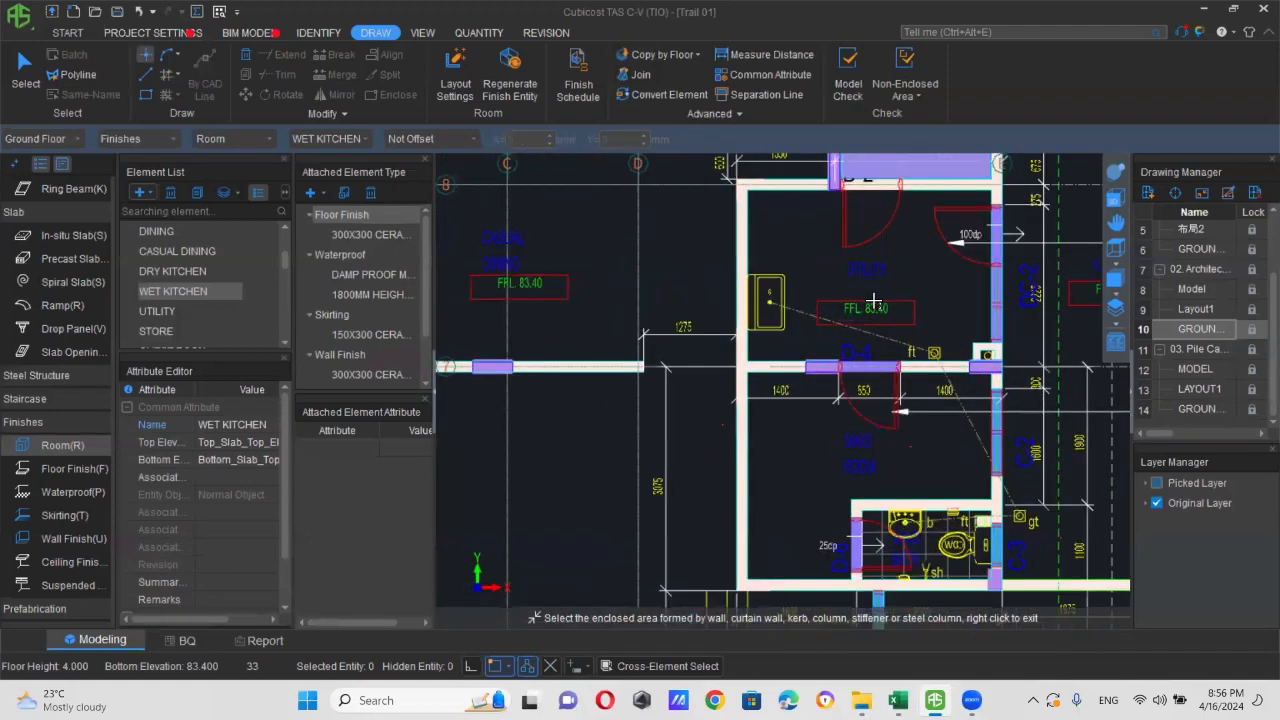
{"action": "left_click", "coordinate": [157, 311]}
{"action": "left_click", "coordinate": [940, 285]}
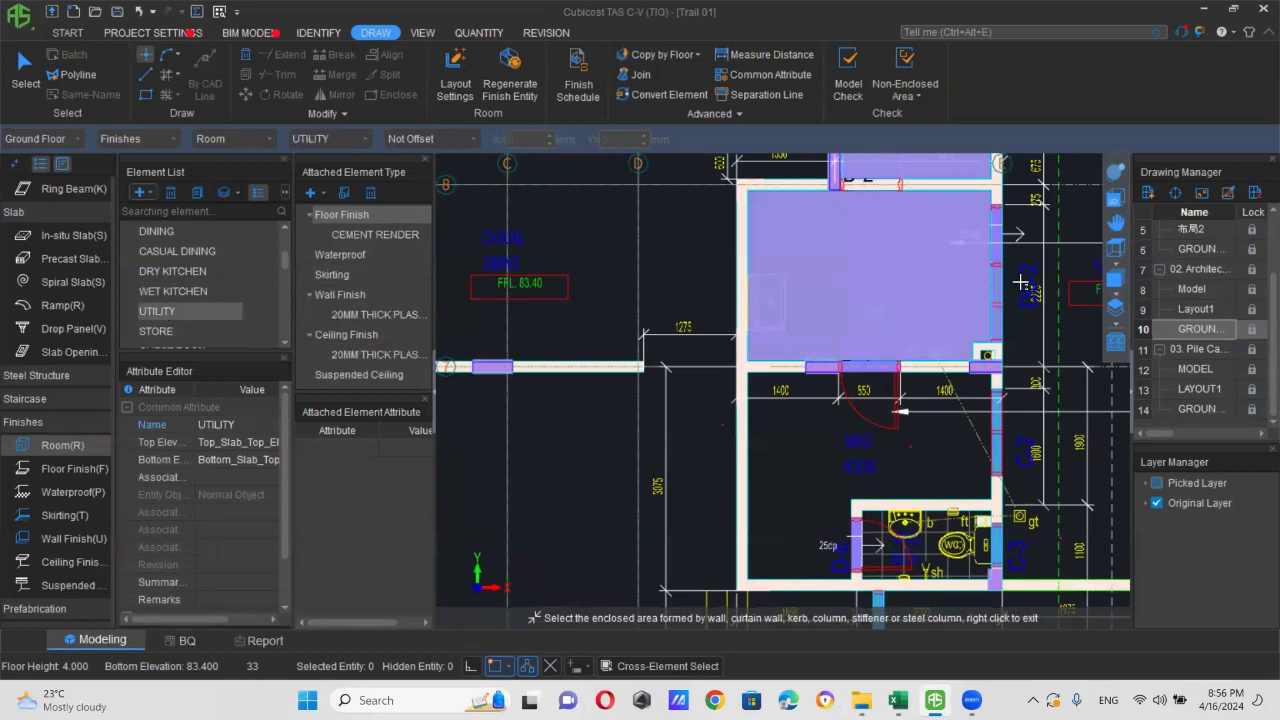
- Place the MAID ROOM room in the enclosed maid room area below the utility
{"action": "left_click_drag", "start_coordinate": [734, 441], "coordinate": [872, 412]}
{"action": "left_click", "coordinate": [1118, 197]}
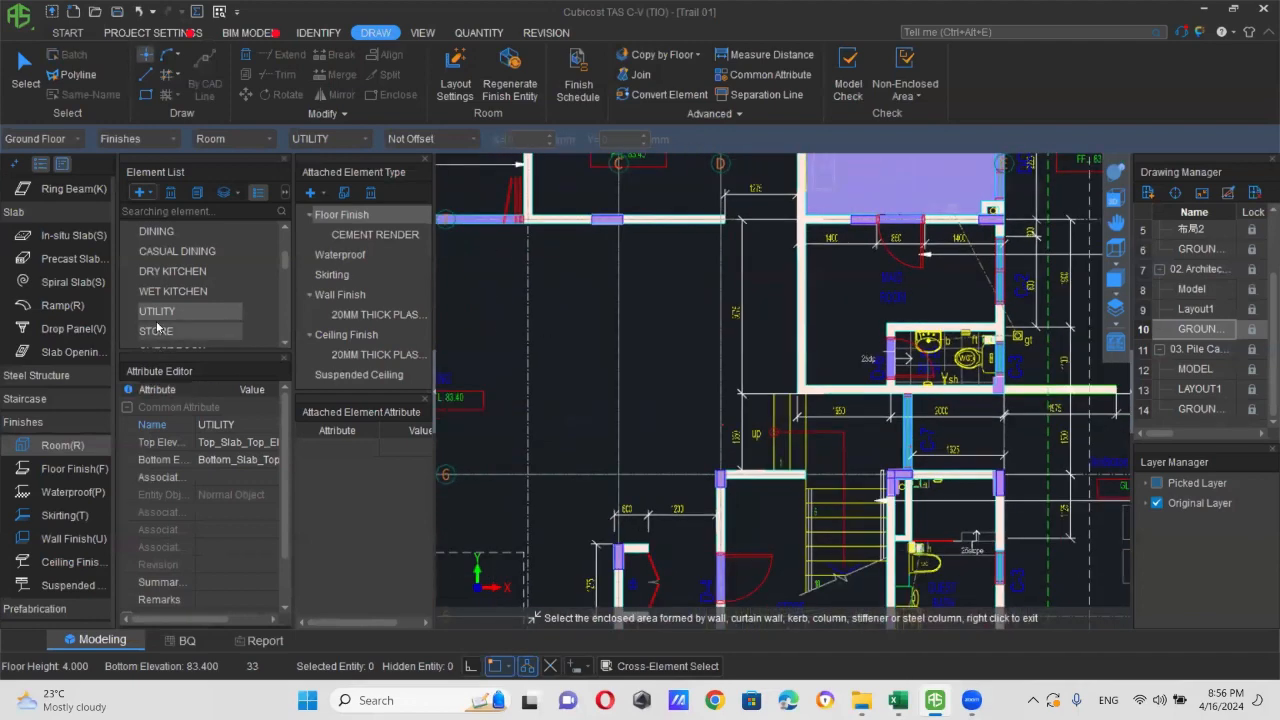
{"action": "scroll", "coordinate": [157, 327], "scroll_direction": "down", "scroll_amount": 1}
{"action": "scroll", "coordinate": [157, 327], "scroll_direction": "down", "scroll_amount": 1}
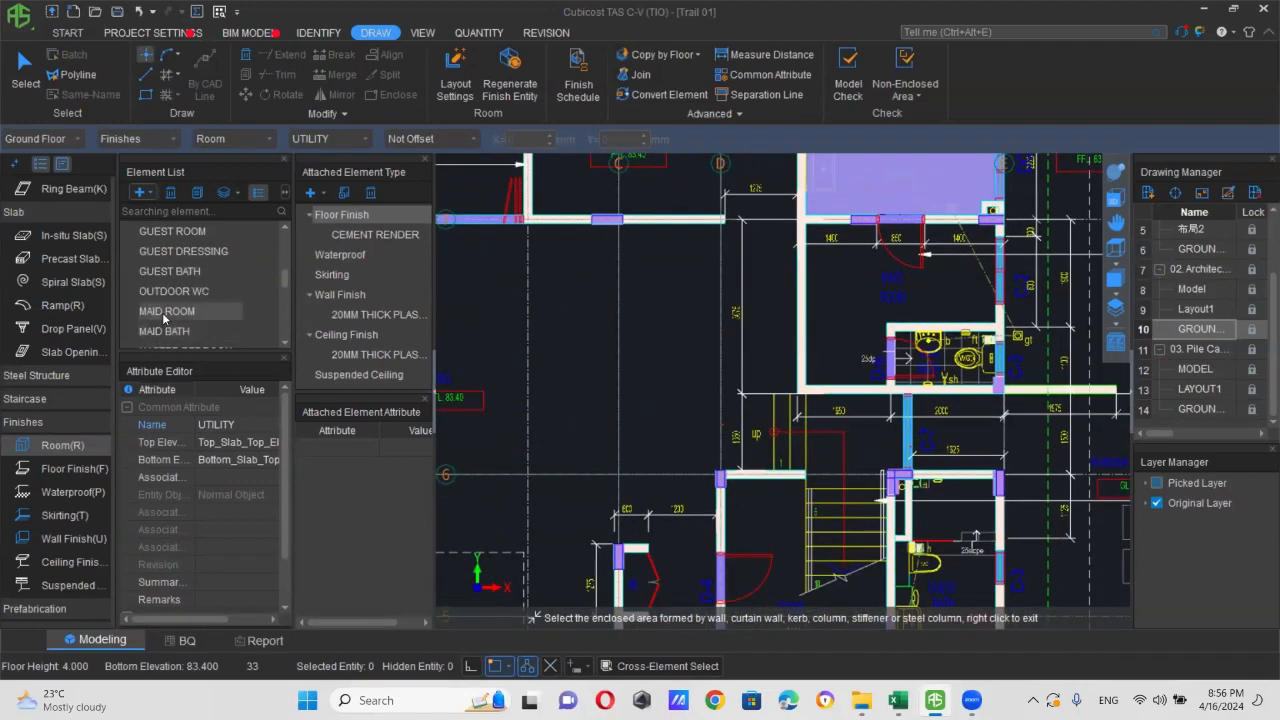
{"action": "left_click", "coordinate": [162, 311]}
{"action": "left_click", "coordinate": [928, 287]}
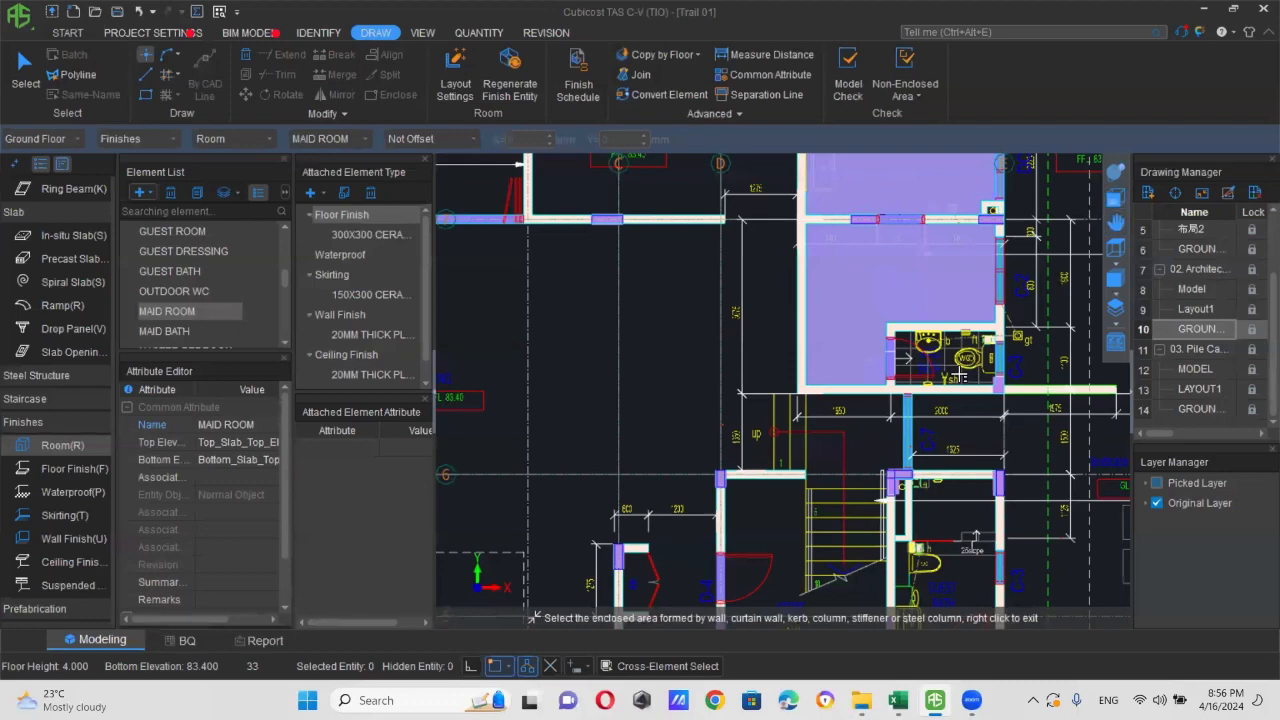
- Place the MAID BATH room in the small bathroom beside the maid room
{"action": "scroll", "coordinate": [903, 388], "scroll_direction": "up", "scroll_amount": 3}
{"action": "left_click", "coordinate": [177, 335]}
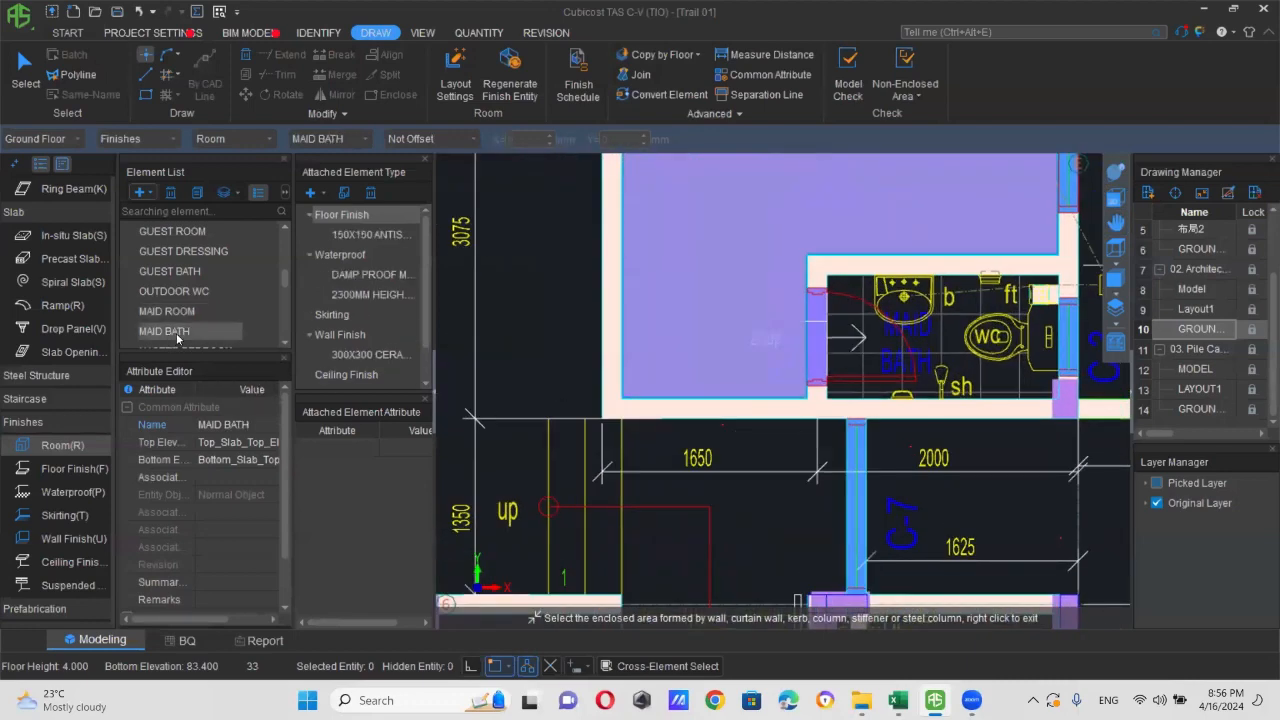
{"action": "left_click", "coordinate": [918, 354]}
- Draw a separation line between dry kitchen and casual dining, from the utility room's wall corner to the wall beside the deck
{"action": "scroll", "coordinate": [719, 373], "scroll_direction": "down", "scroll_amount": 5}
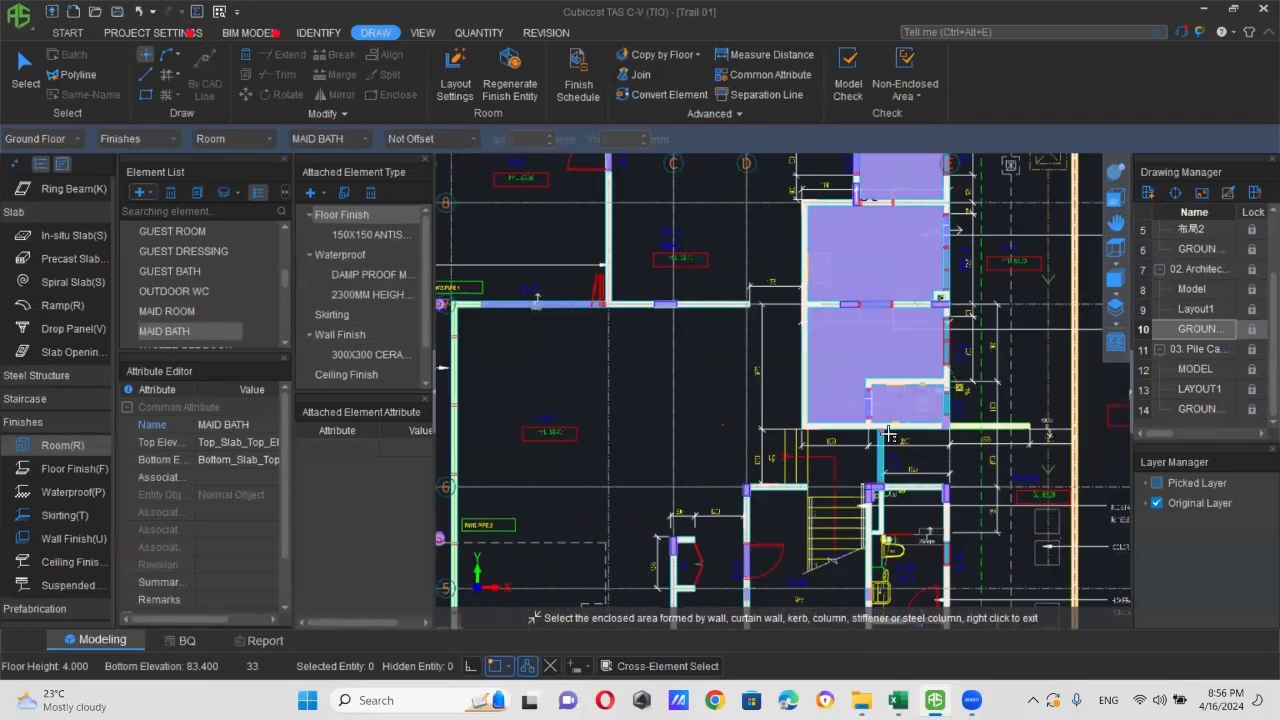
{"action": "middle_click_drag", "start_coordinate": [719, 373], "coordinate": [721, 526]}
{"action": "scroll", "coordinate": [721, 526], "scroll_direction": "down", "scroll_amount": 1}
{"action": "scroll", "coordinate": [667, 450], "scroll_direction": "up", "scroll_amount": 2}
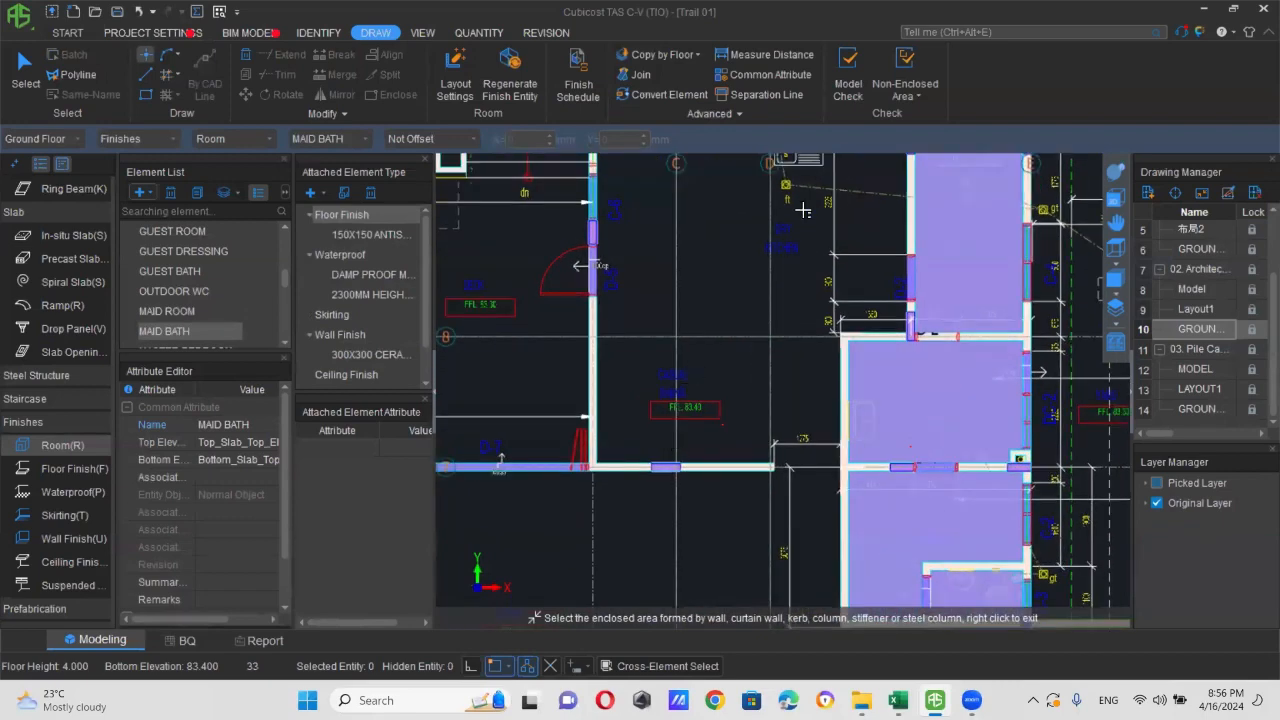
{"action": "scroll", "coordinate": [800, 213], "scroll_direction": "up", "scroll_amount": 1}
{"action": "middle_click_drag", "start_coordinate": [772, 260], "coordinate": [772, 322]}
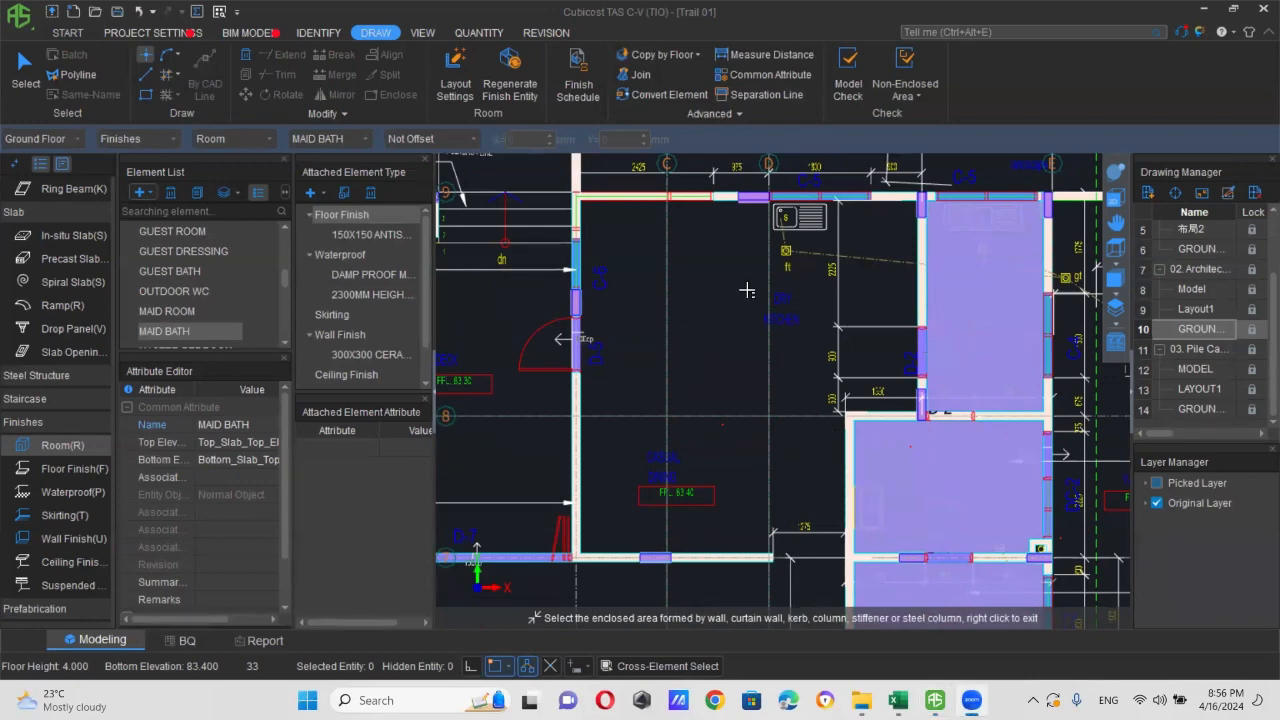
{"action": "left_click", "coordinate": [760, 94]}
{"action": "scroll", "coordinate": [848, 400], "scroll_direction": "up", "scroll_amount": 2}
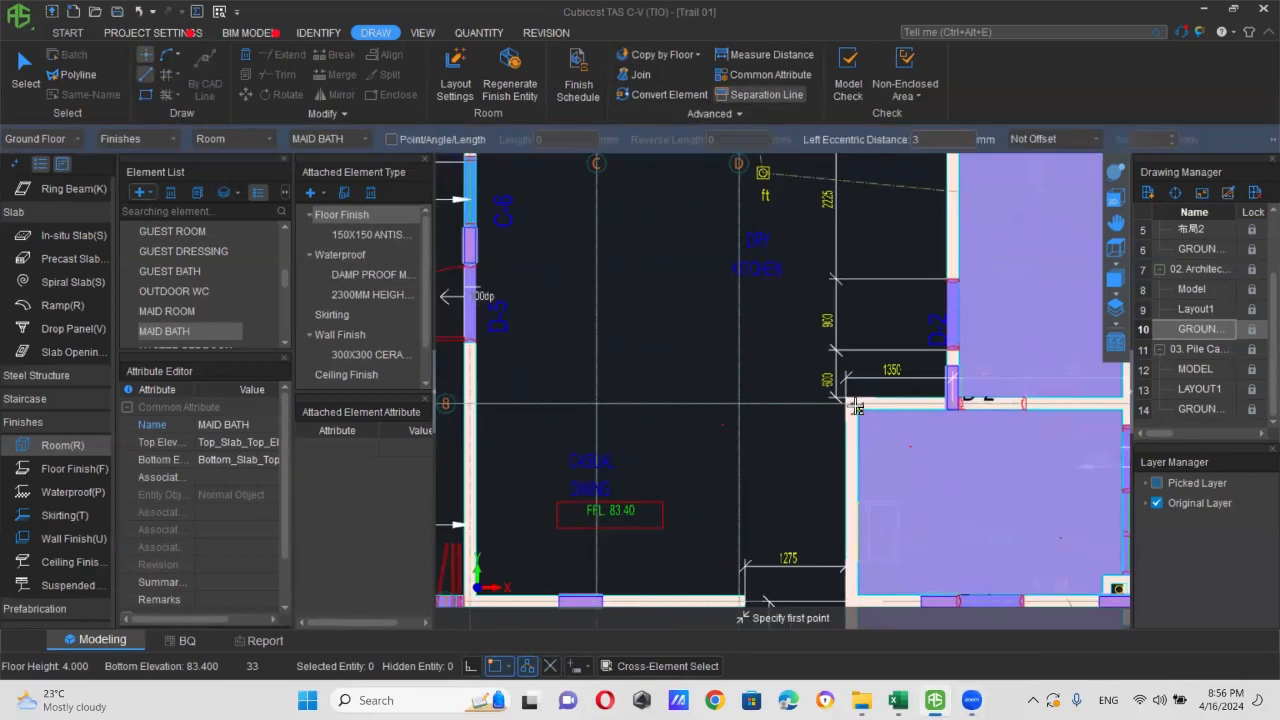
{"action": "left_click", "coordinate": [850, 397]}
{"action": "middle_click_drag", "start_coordinate": [542, 380], "coordinate": [917, 354]}
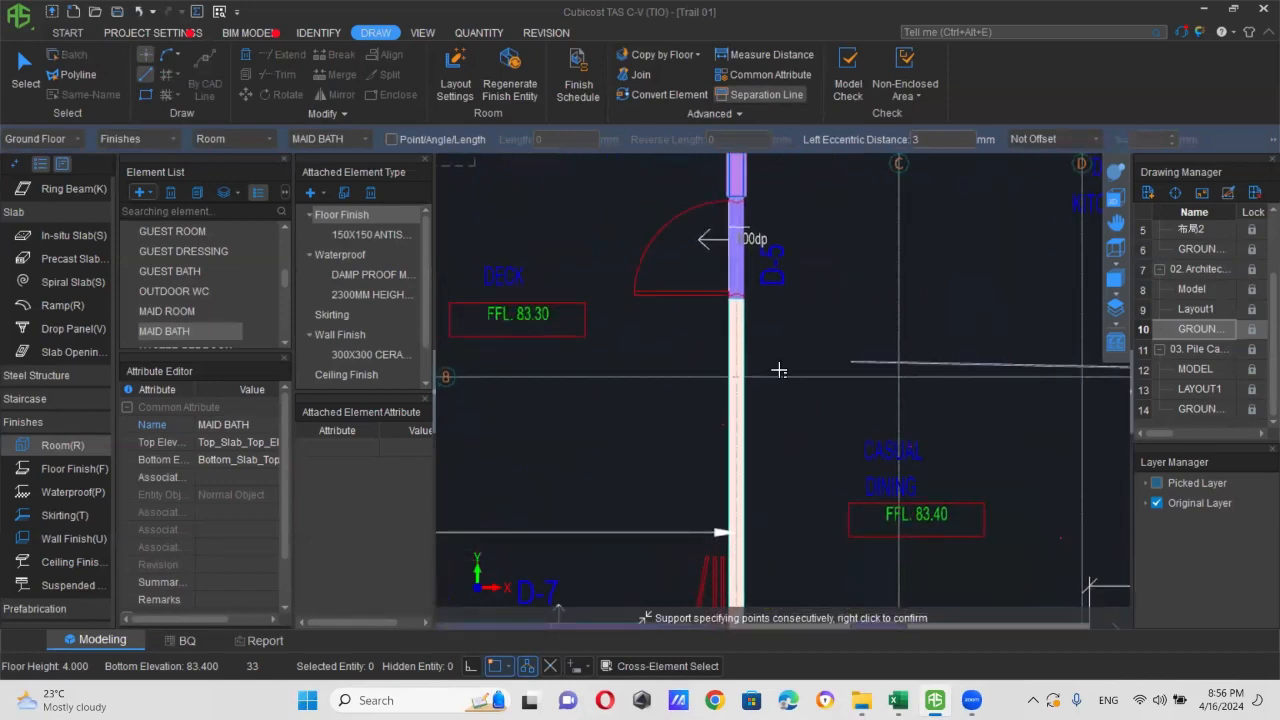
{"action": "right_click", "coordinate": [783, 453]}
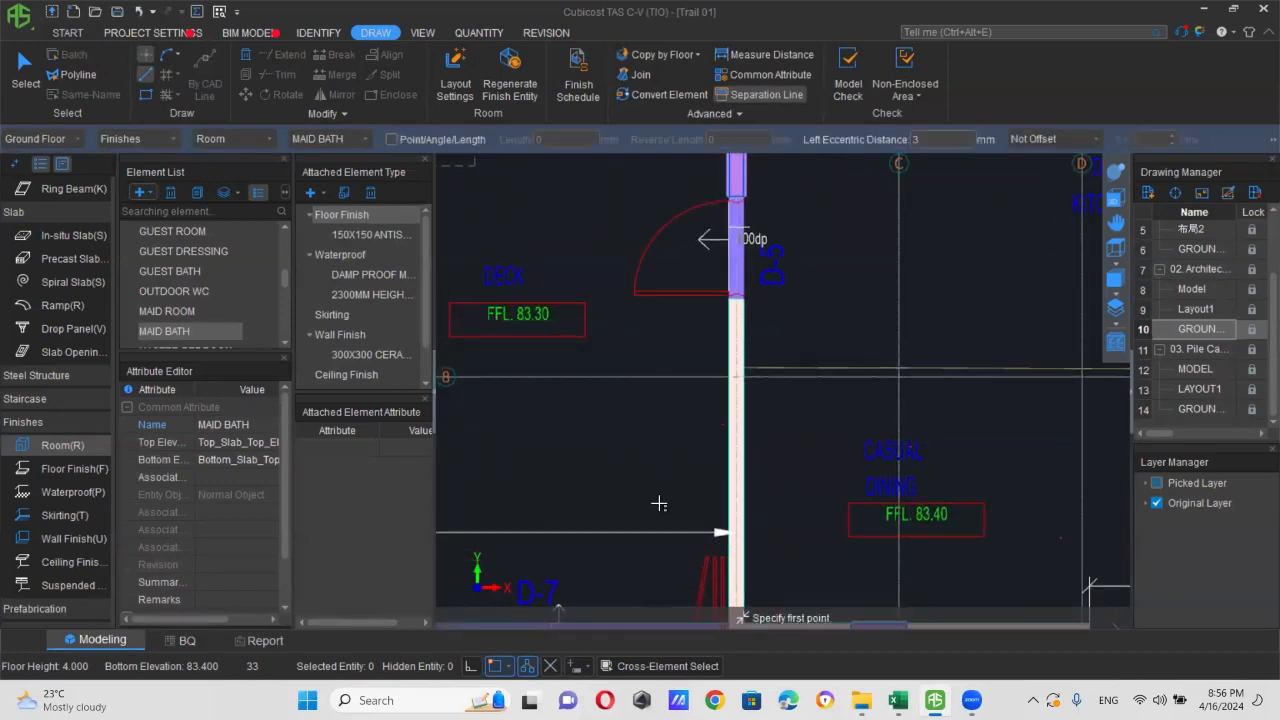
- Place the DRY KITCHEN room in the enclosed area above the separation line, beside the wet kitchen
{"action": "scroll", "coordinate": [654, 504], "scroll_direction": "down", "scroll_amount": 3}
{"action": "scroll", "coordinate": [180, 315], "scroll_direction": "down", "scroll_amount": 2}
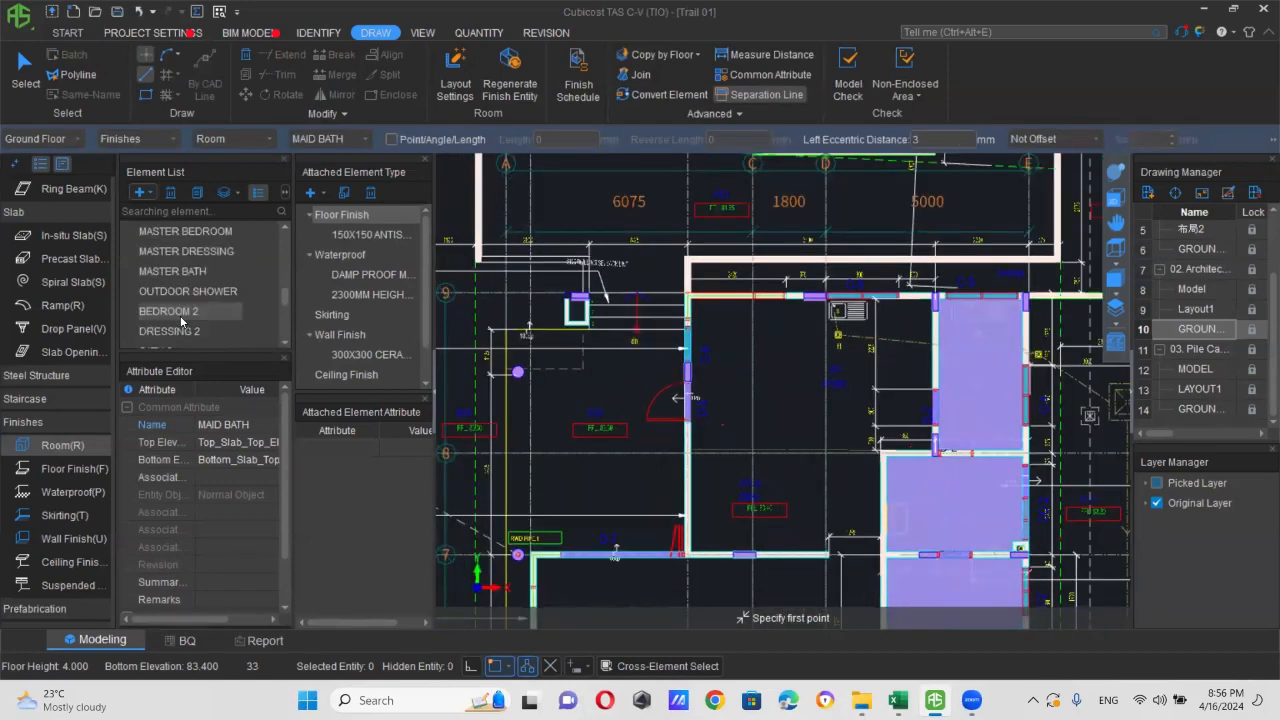
{"action": "scroll", "coordinate": [180, 314], "scroll_direction": "up", "scroll_amount": 3}
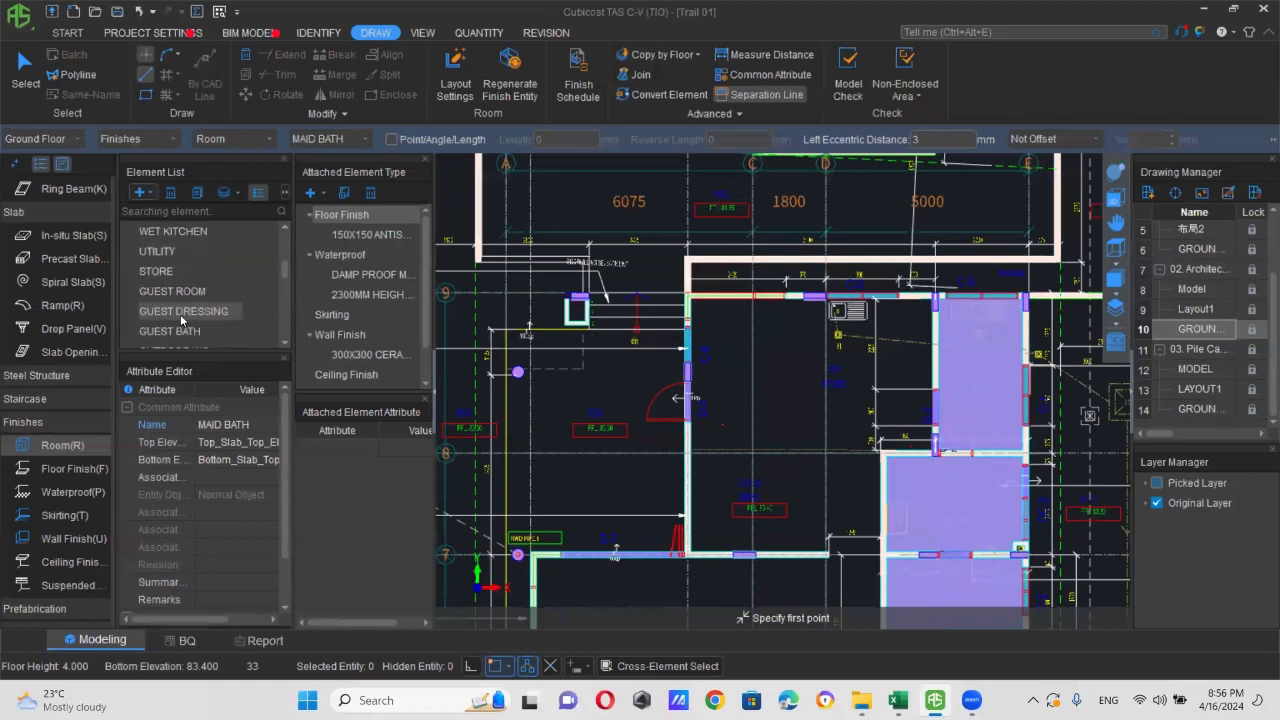
{"action": "left_click", "coordinate": [175, 272]}
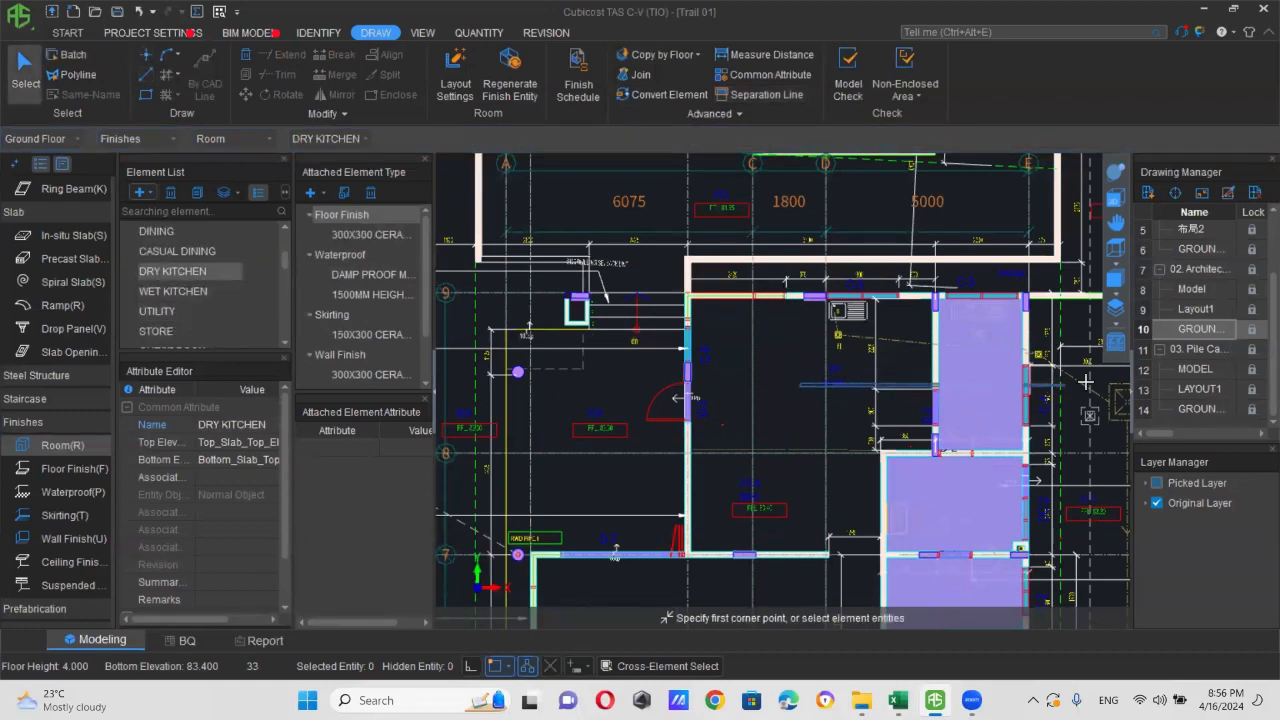
{"action": "left_click", "coordinate": [145, 54]}
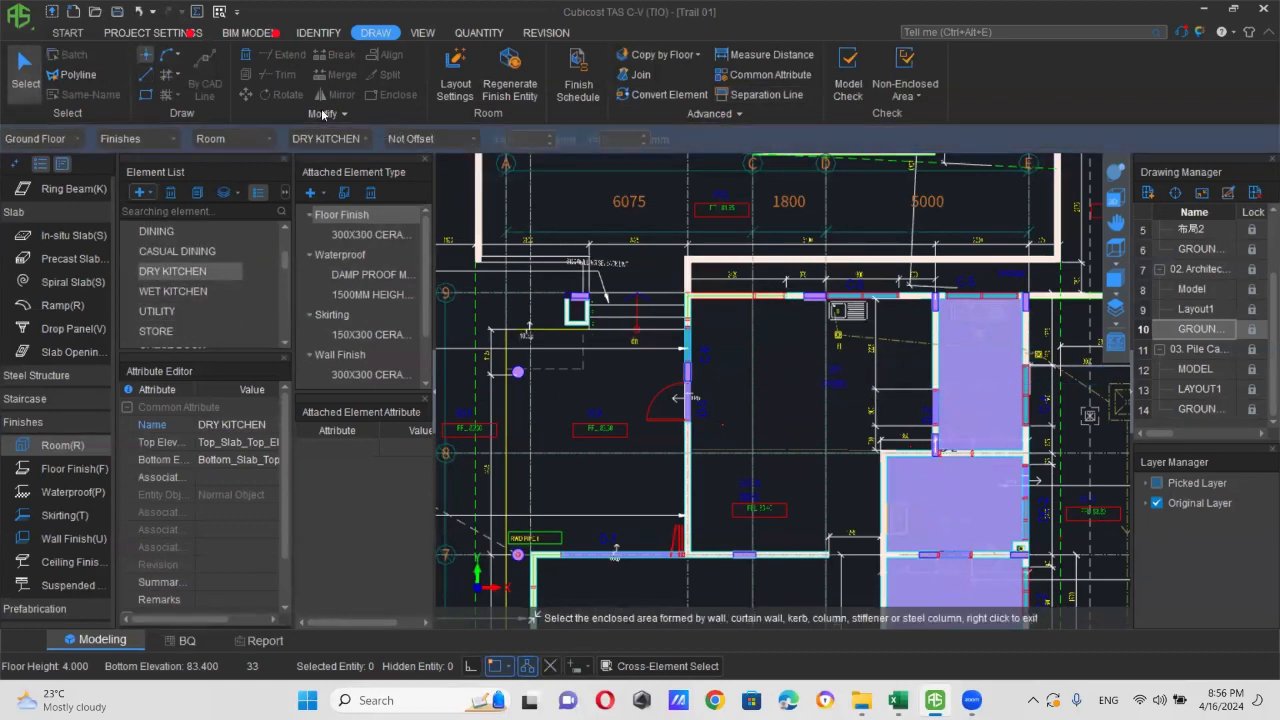
{"action": "left_click", "coordinate": [1116, 172]}
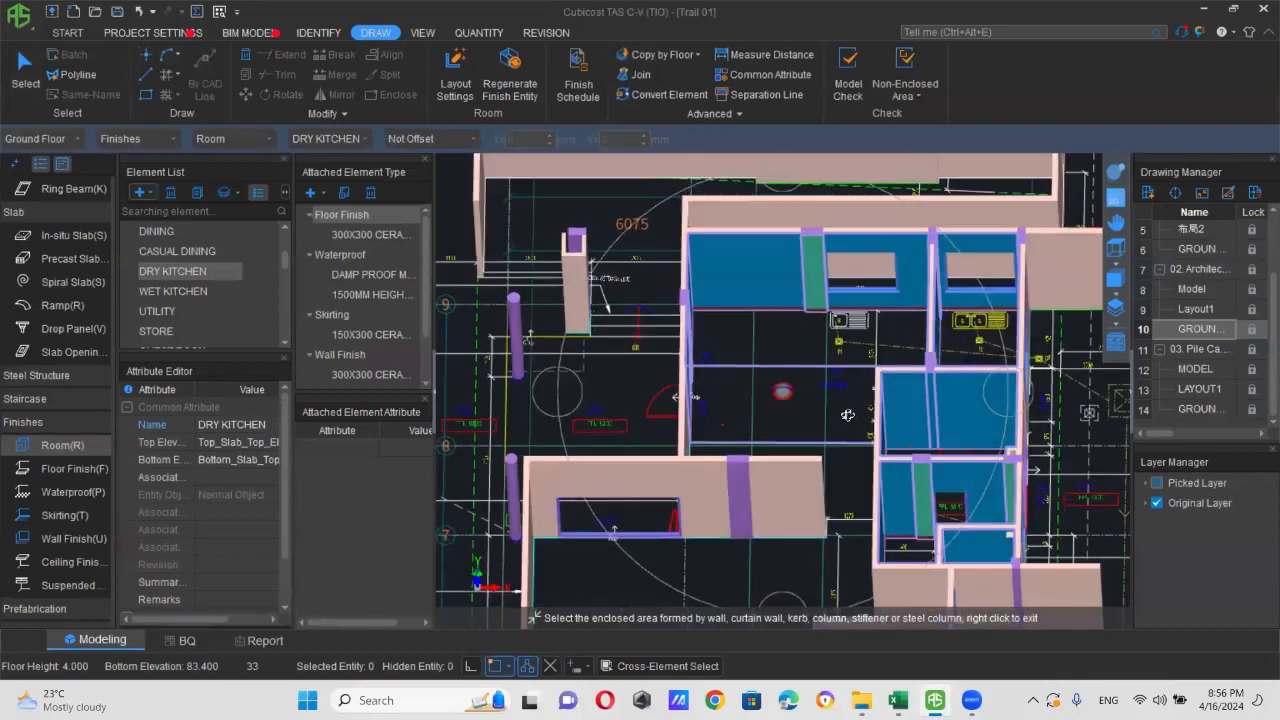
{"action": "left_click_drag", "start_coordinate": [937, 455], "coordinate": [820, 471]}
{"action": "left_click", "coordinate": [1115, 195]}
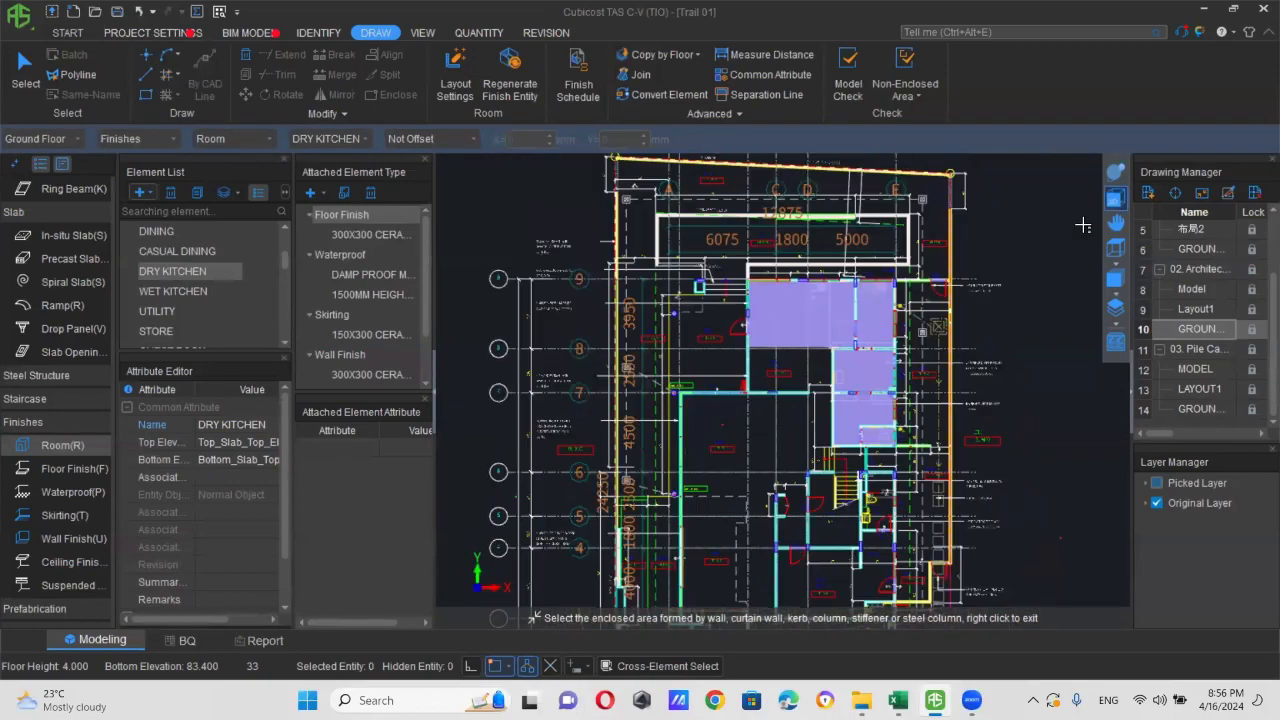
- Create a new interior wall finish element and name it ewf
{"action": "left_click", "coordinate": [1115, 173]}
{"action": "left_click_drag", "start_coordinate": [890, 439], "coordinate": [889, 392]}
{"action": "scroll", "coordinate": [773, 461], "scroll_direction": "up", "scroll_amount": 1}
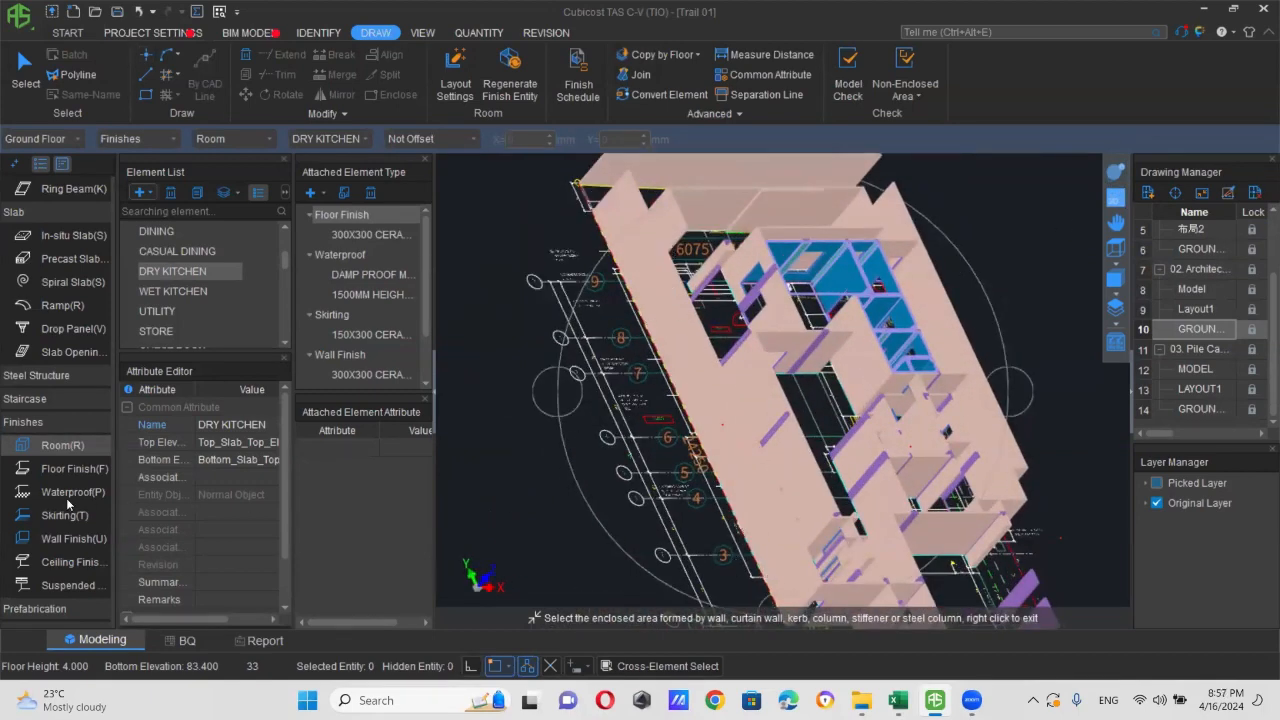
{"action": "left_click", "coordinate": [70, 540]}
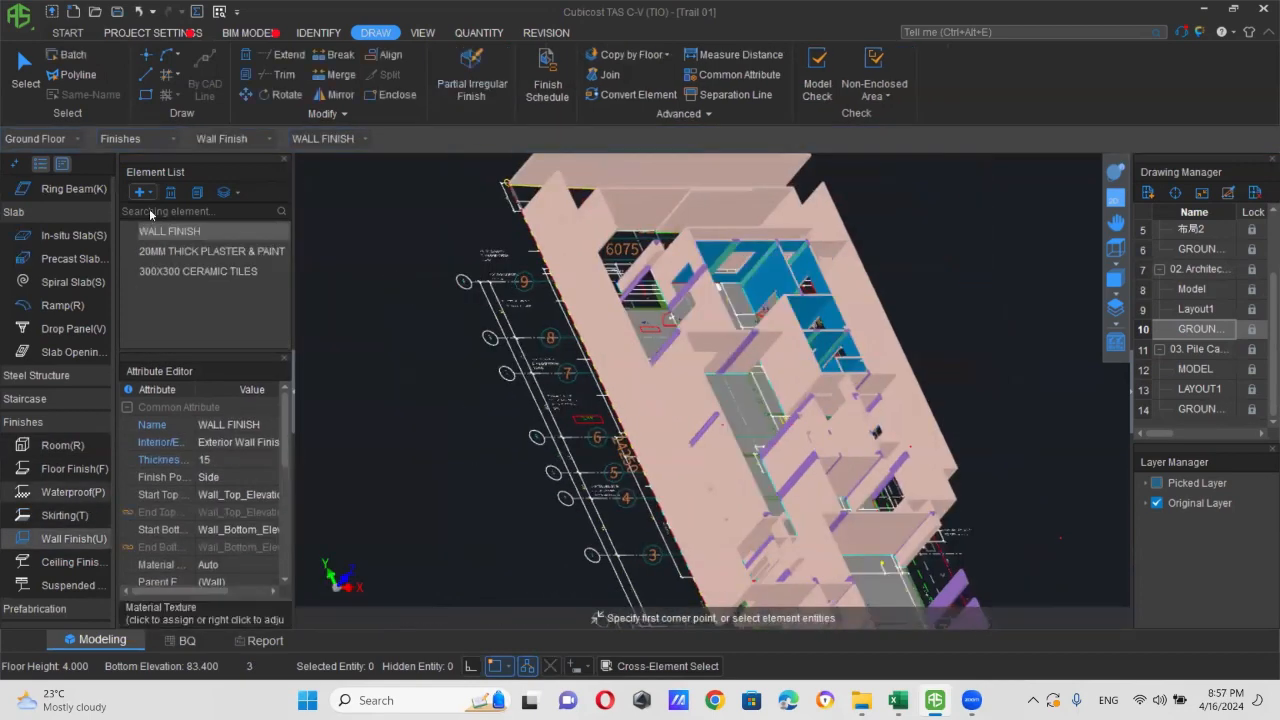
{"action": "left_click", "coordinate": [142, 192]}
{"action": "left_click", "coordinate": [168, 245]}
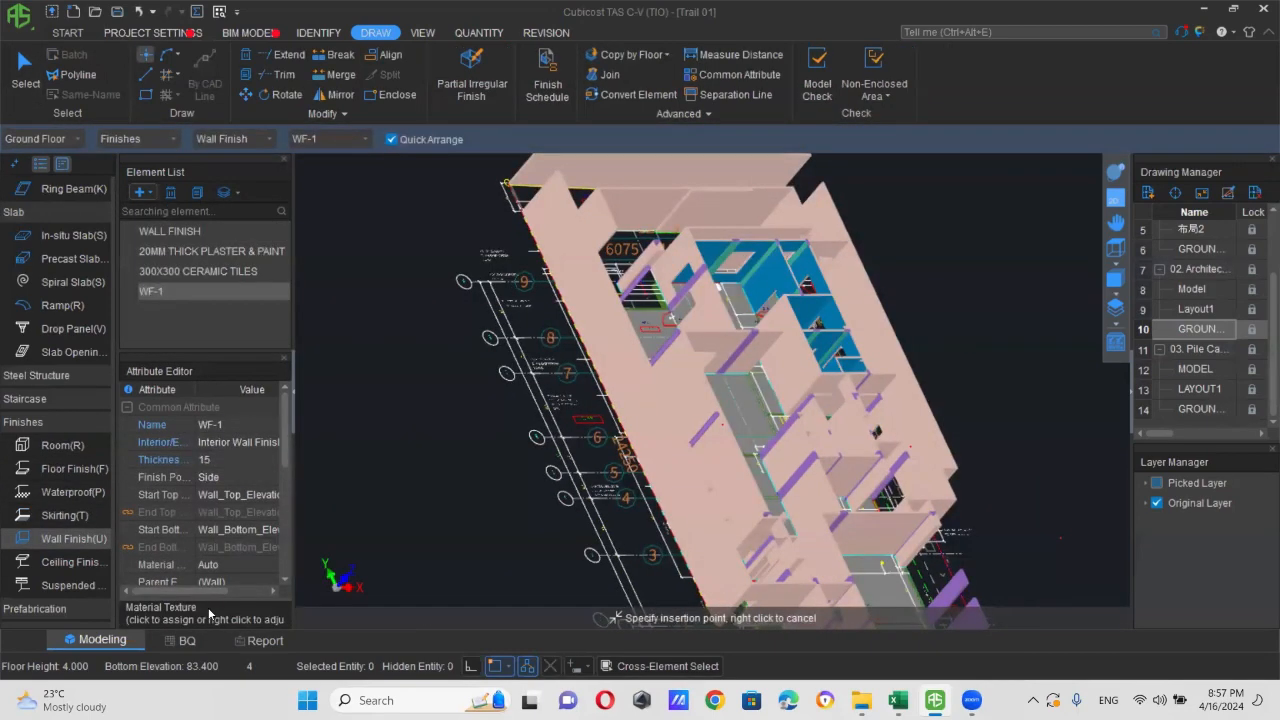
{"action": "left_click", "coordinate": [228, 426]}
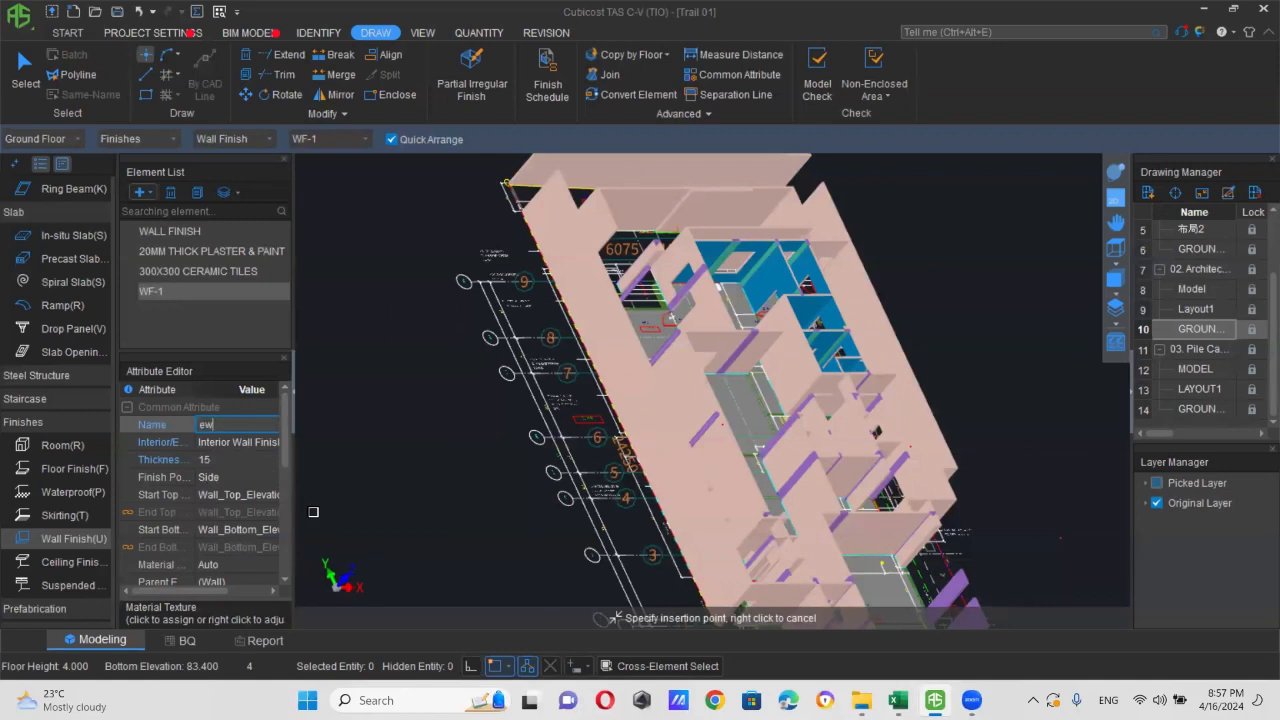
- Import the Brick_Combine_1 image and assign it as the material texture of the ewf wall finish
{"action": "left_click", "coordinate": [217, 620]}
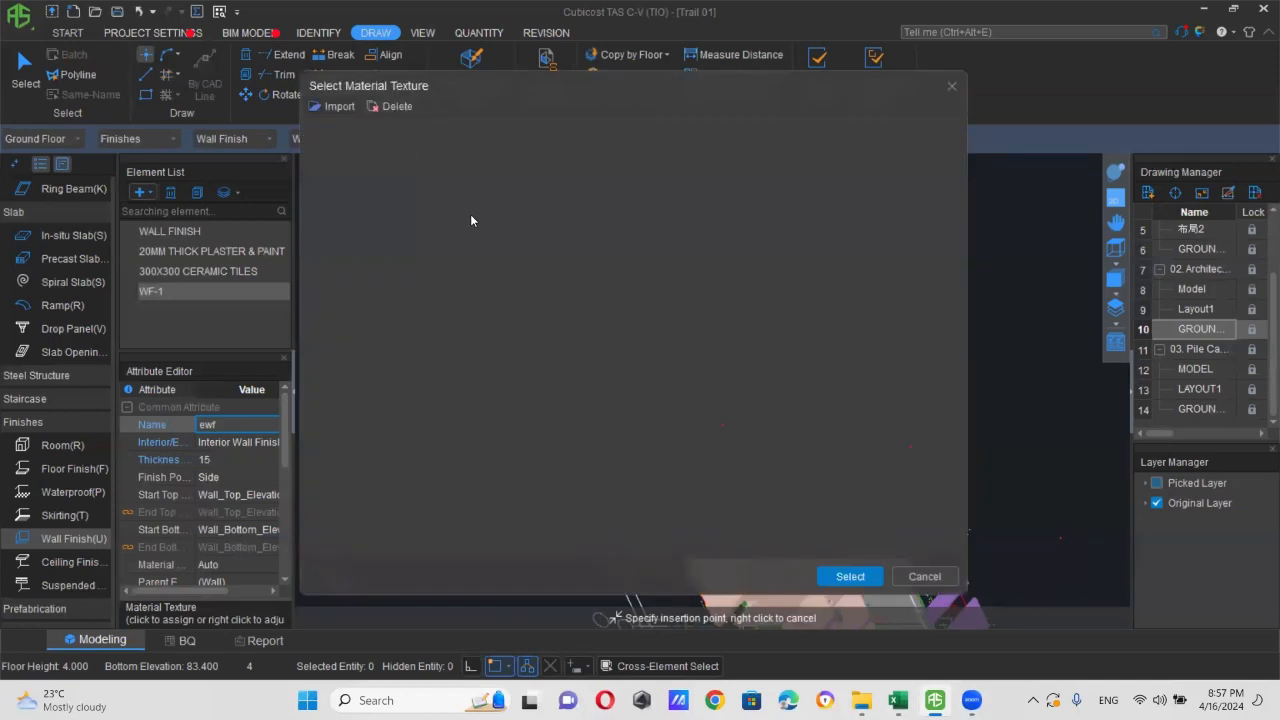
{"action": "left_click", "coordinate": [333, 106]}
{"action": "left_click", "coordinate": [539, 225]}
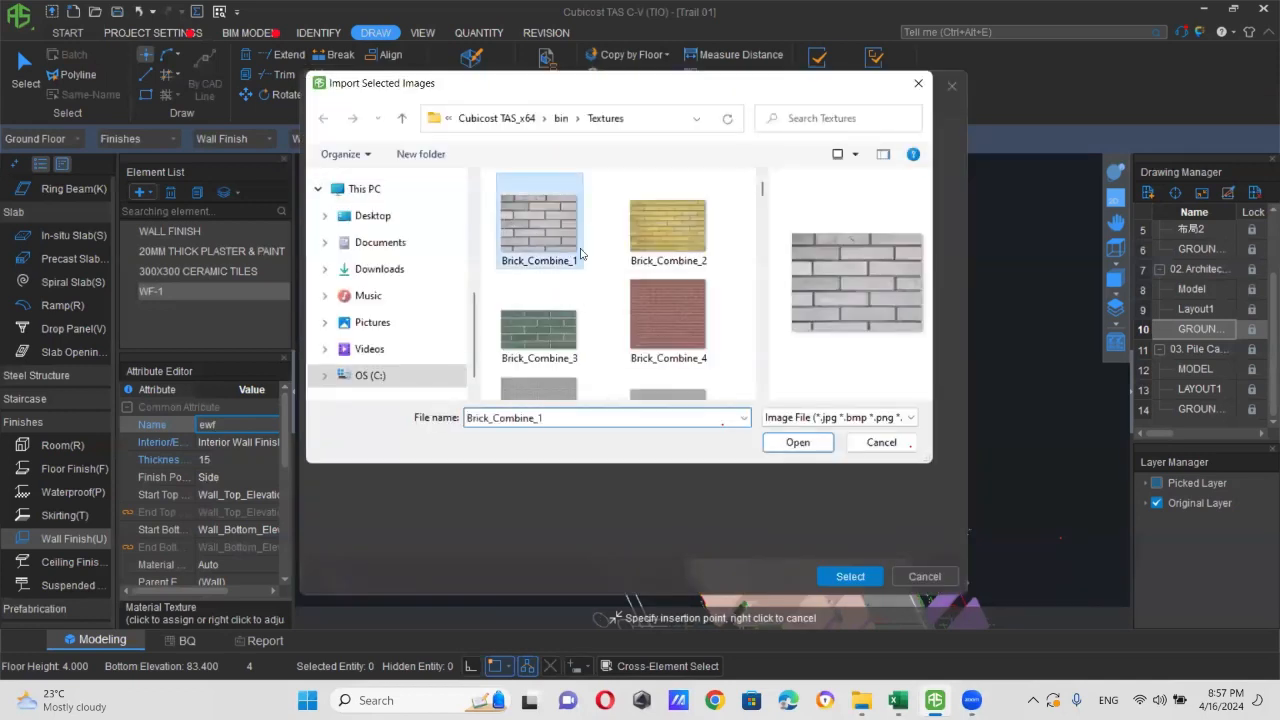
{"action": "left_click", "coordinate": [797, 442]}
{"action": "left_click", "coordinate": [832, 582]}
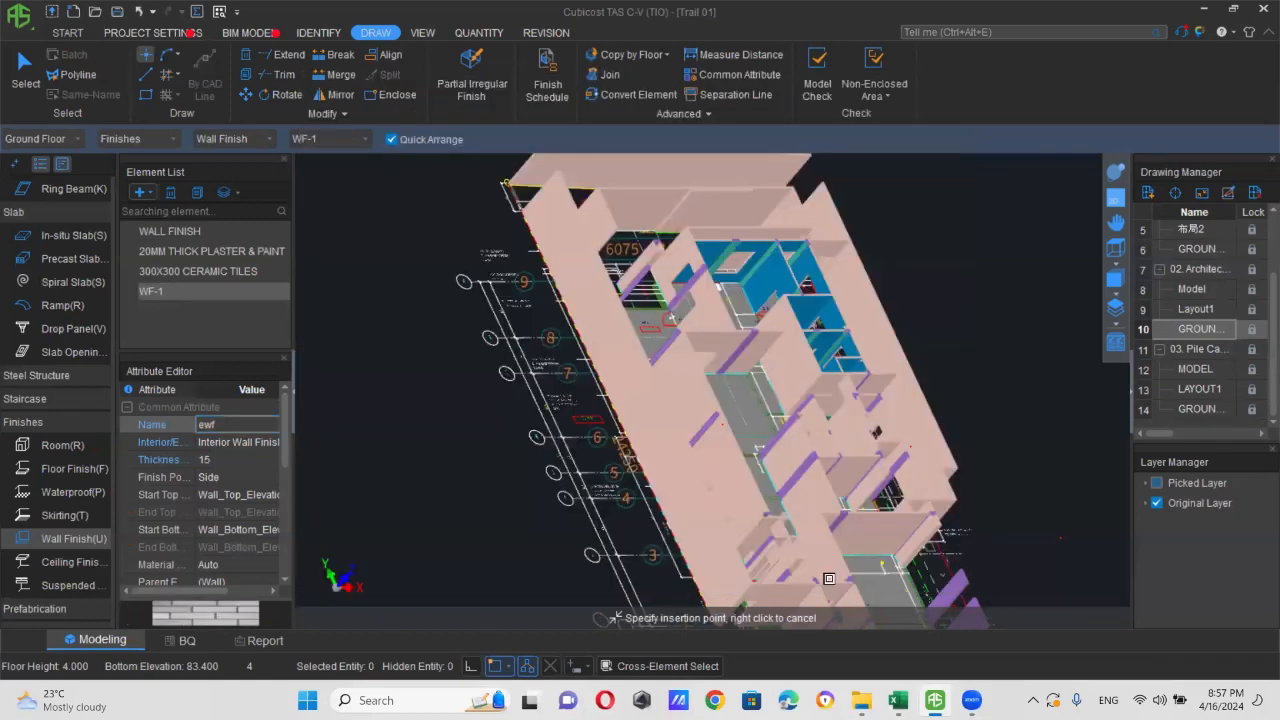
- Apply the ewf wall finish to the outer faces of the long side wall and the adjoining front walls near axis 1
{"action": "left_click", "coordinate": [673, 430]}
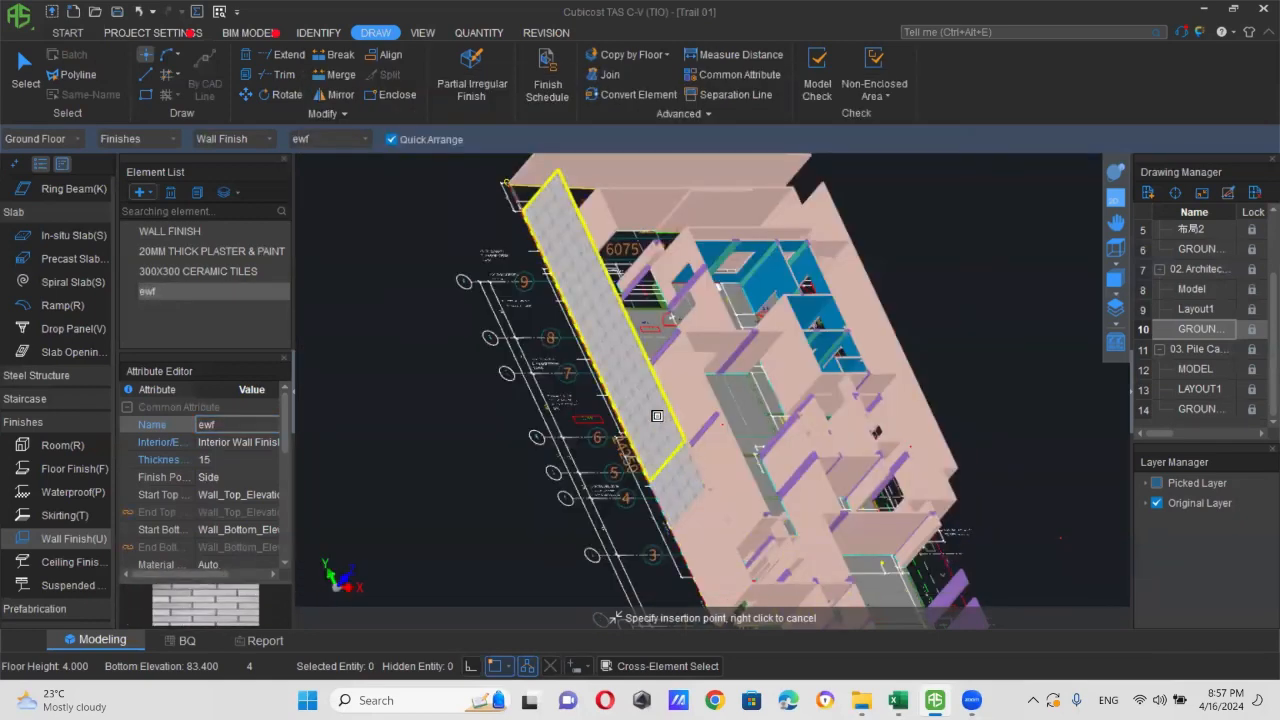
{"action": "middle_click_drag", "start_coordinate": [713, 580], "coordinate": [625, 415]}
{"action": "left_click", "coordinate": [625, 415]}
{"action": "scroll", "coordinate": [677, 434], "scroll_direction": "up", "scroll_amount": 2}
{"action": "left_click", "coordinate": [660, 428]}
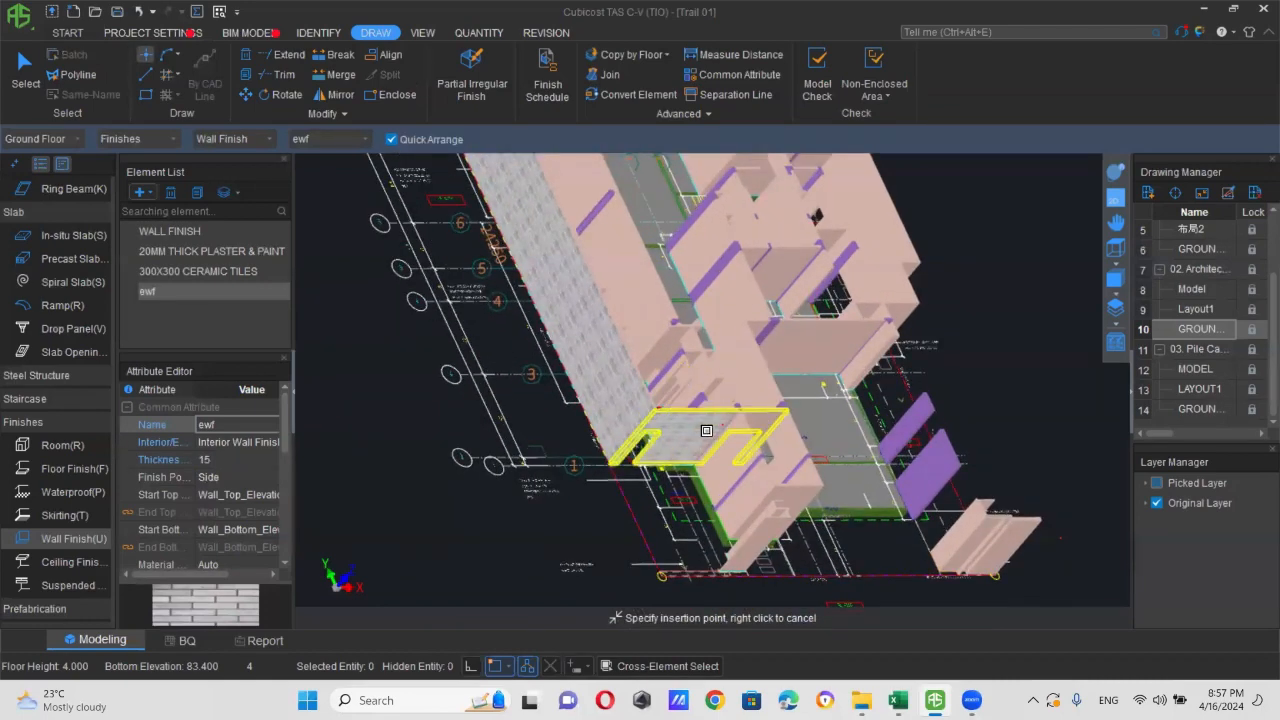
{"action": "left_click", "coordinate": [752, 476]}
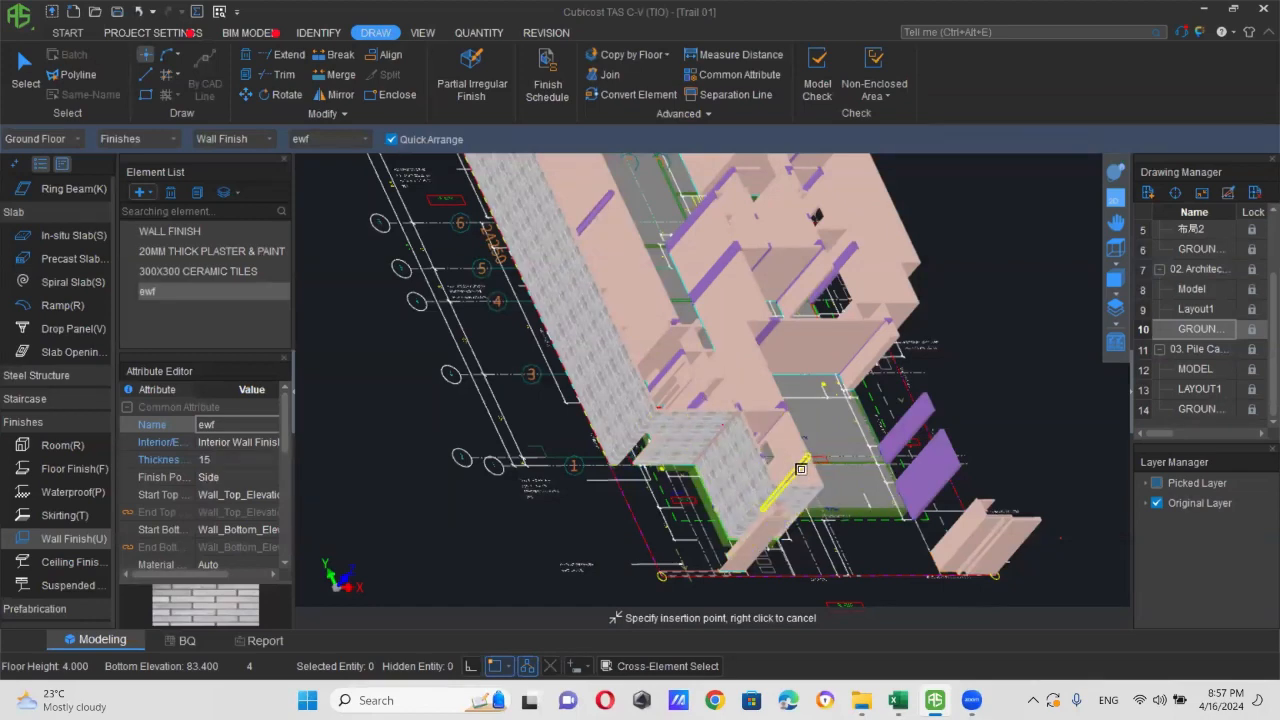
{"action": "scroll", "coordinate": [634, 467], "scroll_direction": "down", "scroll_amount": 3}
{"action": "scroll", "coordinate": [634, 467], "scroll_direction": "down", "scroll_amount": 1}
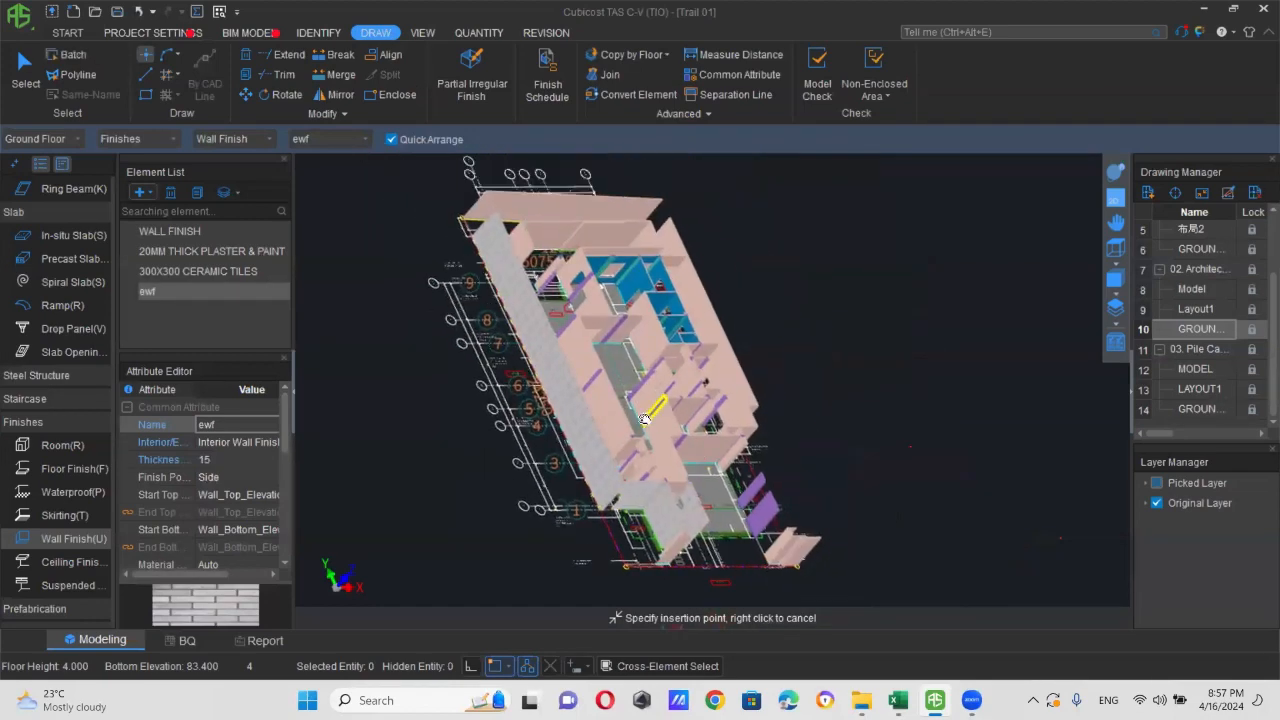
{"action": "middle_click_drag", "start_coordinate": [656, 407], "coordinate": [628, 538]}
{"action": "left_click", "coordinate": [1114, 172]}
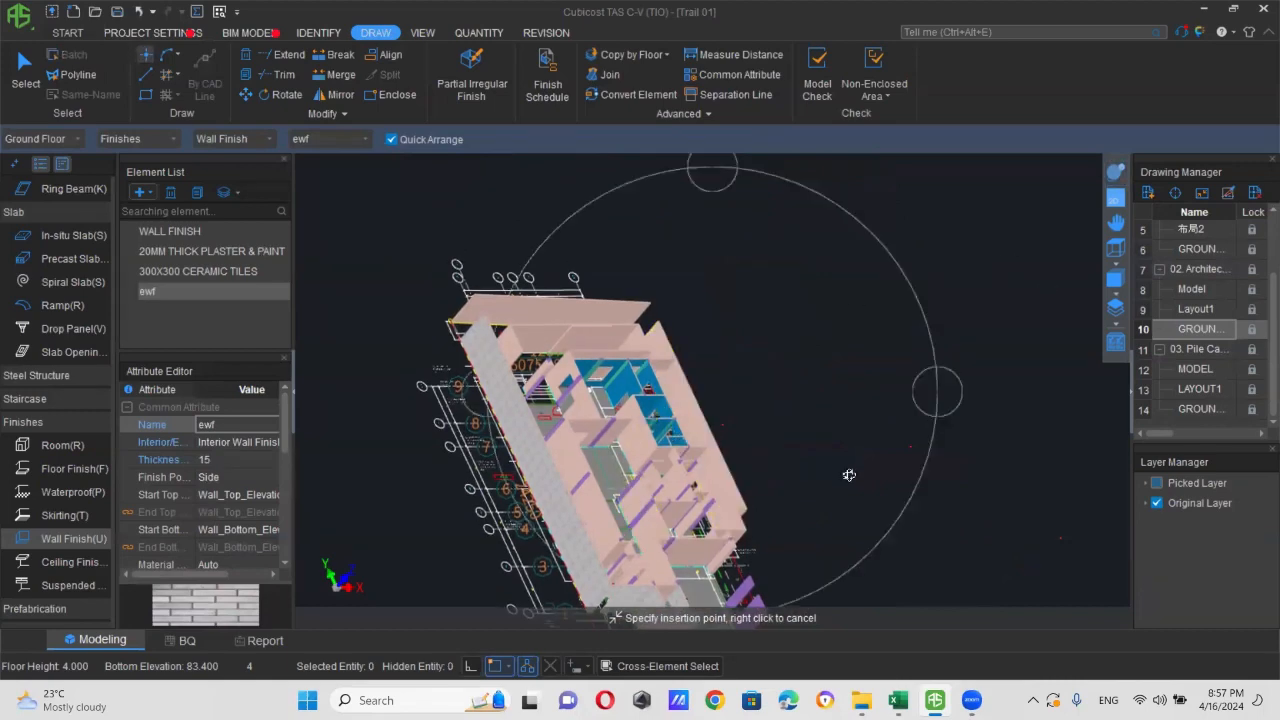
{"action": "left_click_drag", "start_coordinate": [785, 450], "coordinate": [848, 331]}
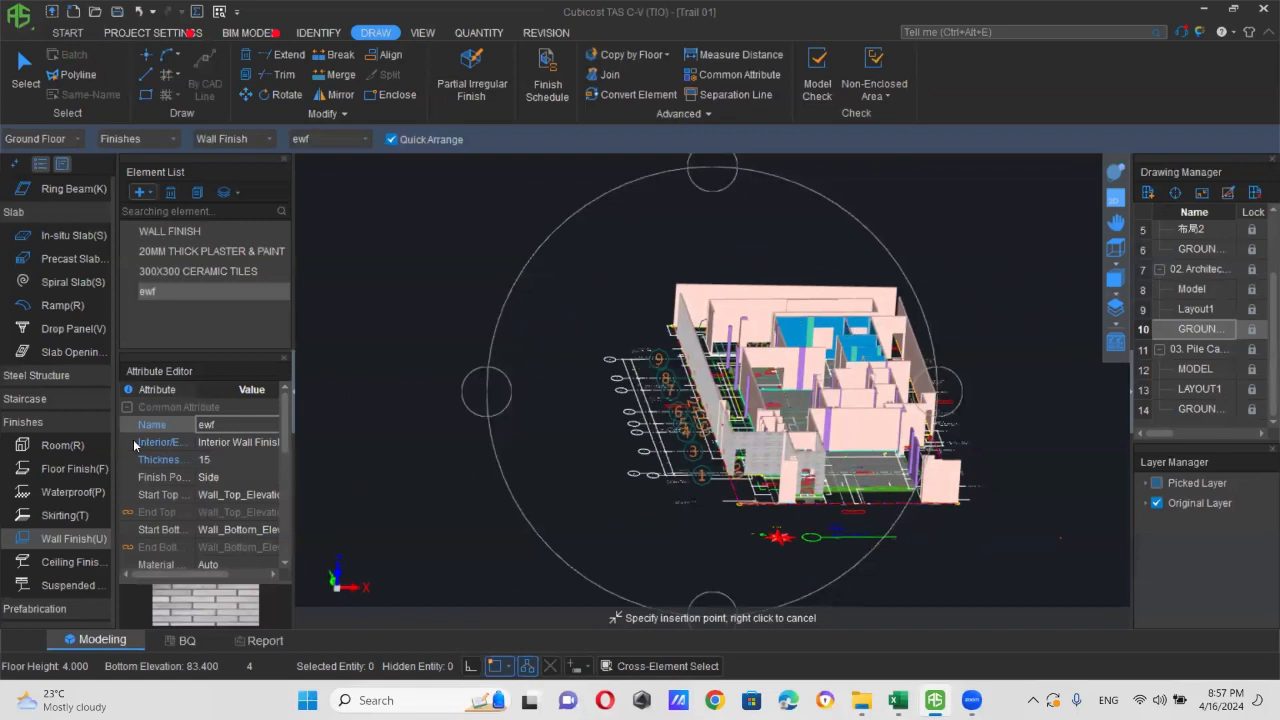
{"action": "left_click", "coordinate": [72, 562]}
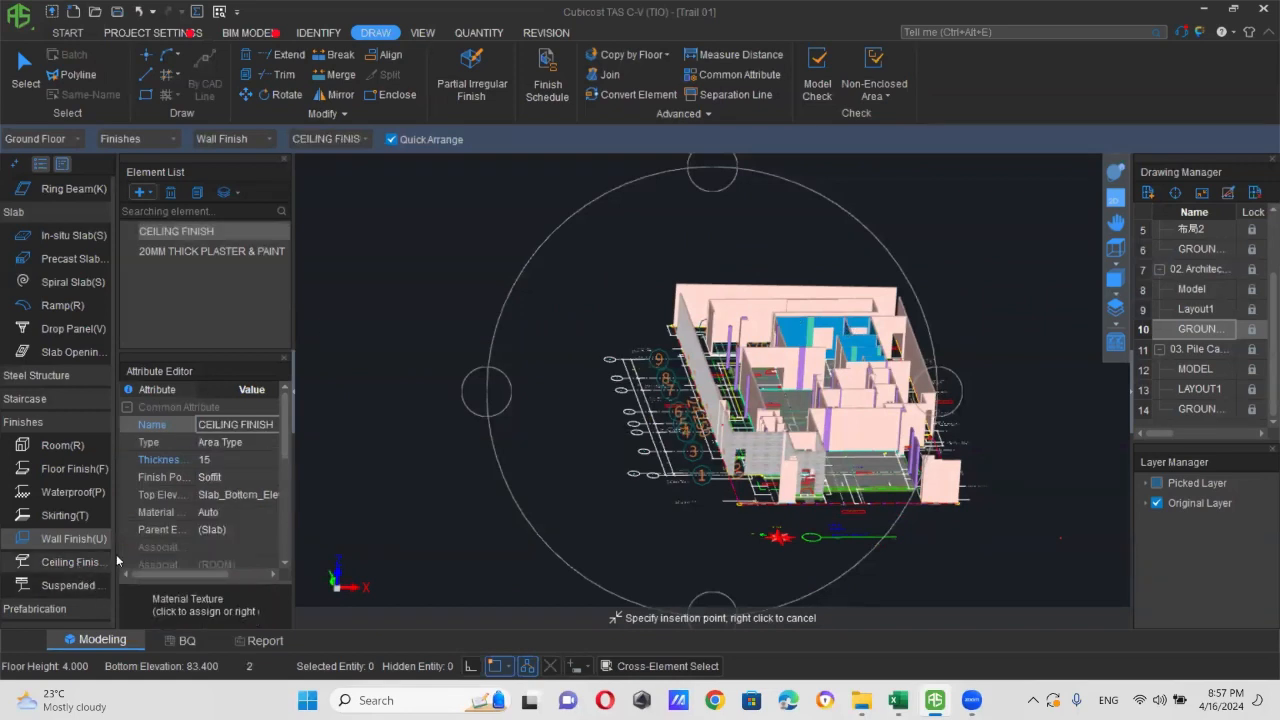
{"action": "scroll", "coordinate": [755, 390], "scroll_direction": "down", "scroll_amount": 2}
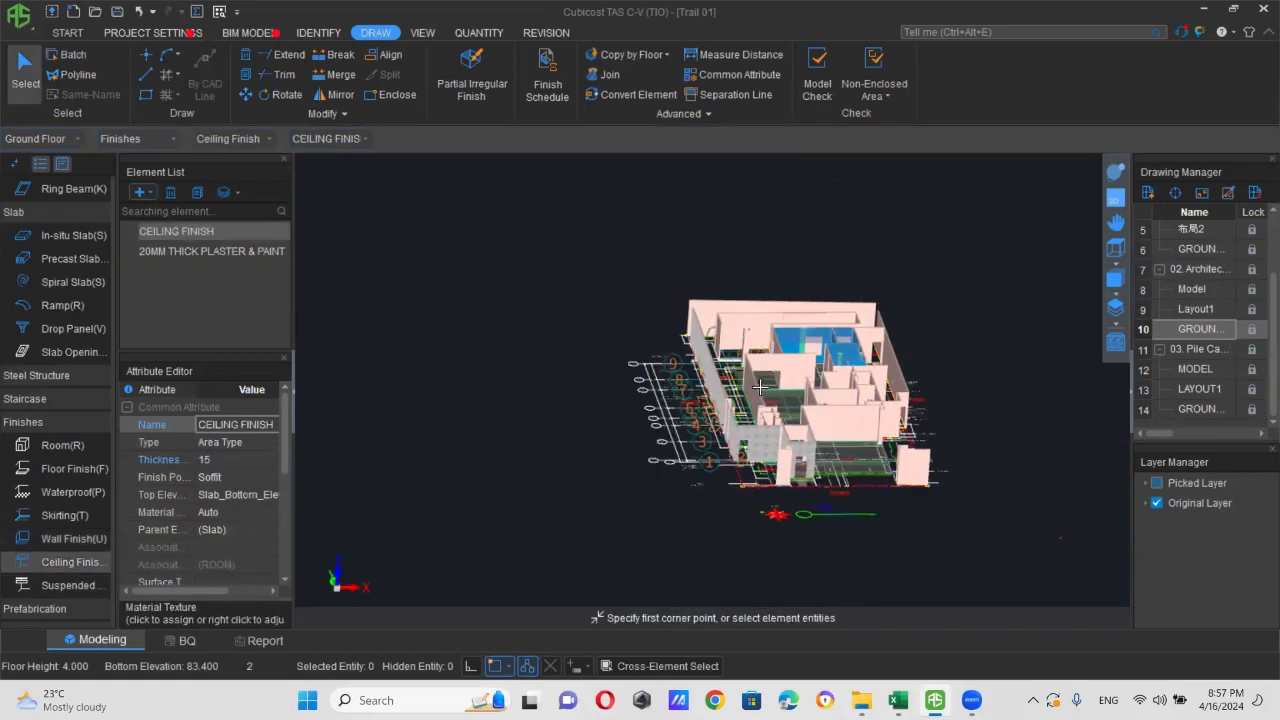
{"action": "left_click", "coordinate": [1112, 174]}
{"action": "left_click_drag", "start_coordinate": [808, 345], "coordinate": [793, 412]}
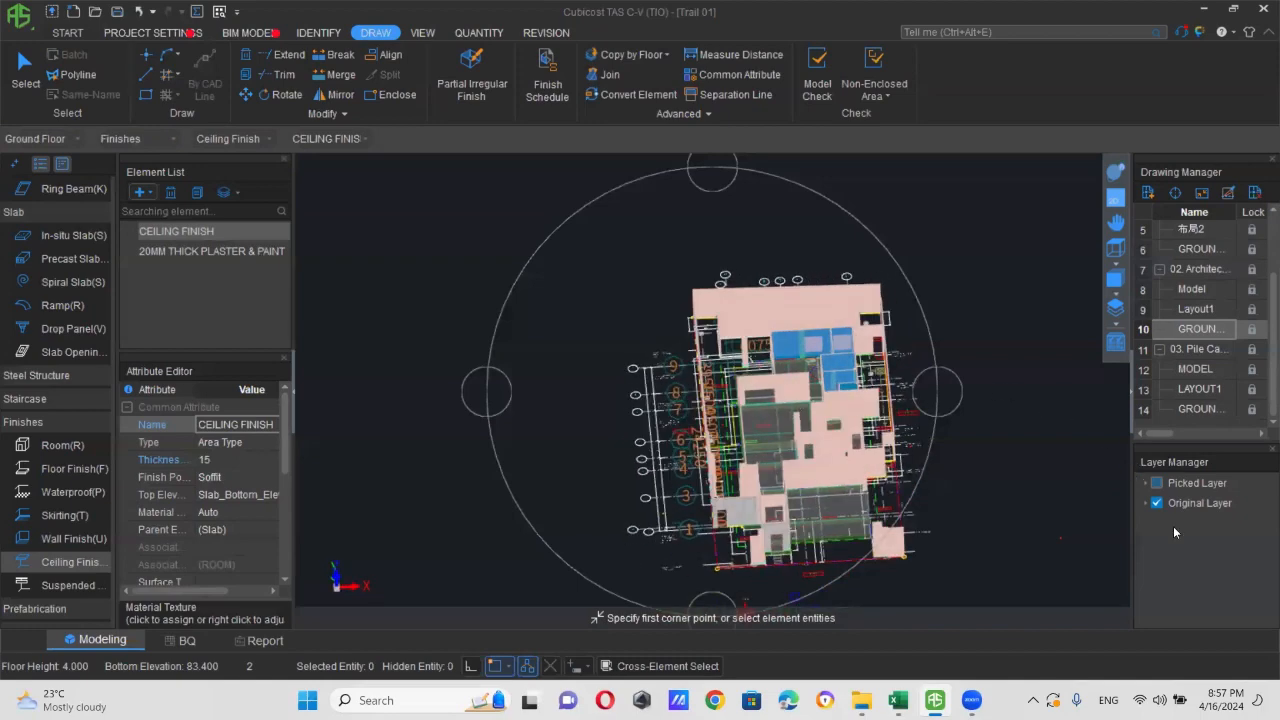
- Display the ground-floor pile cap drawing in plan view and switch the active floor to the foundation floor
{"action": "double_click", "coordinate": [1207, 408]}
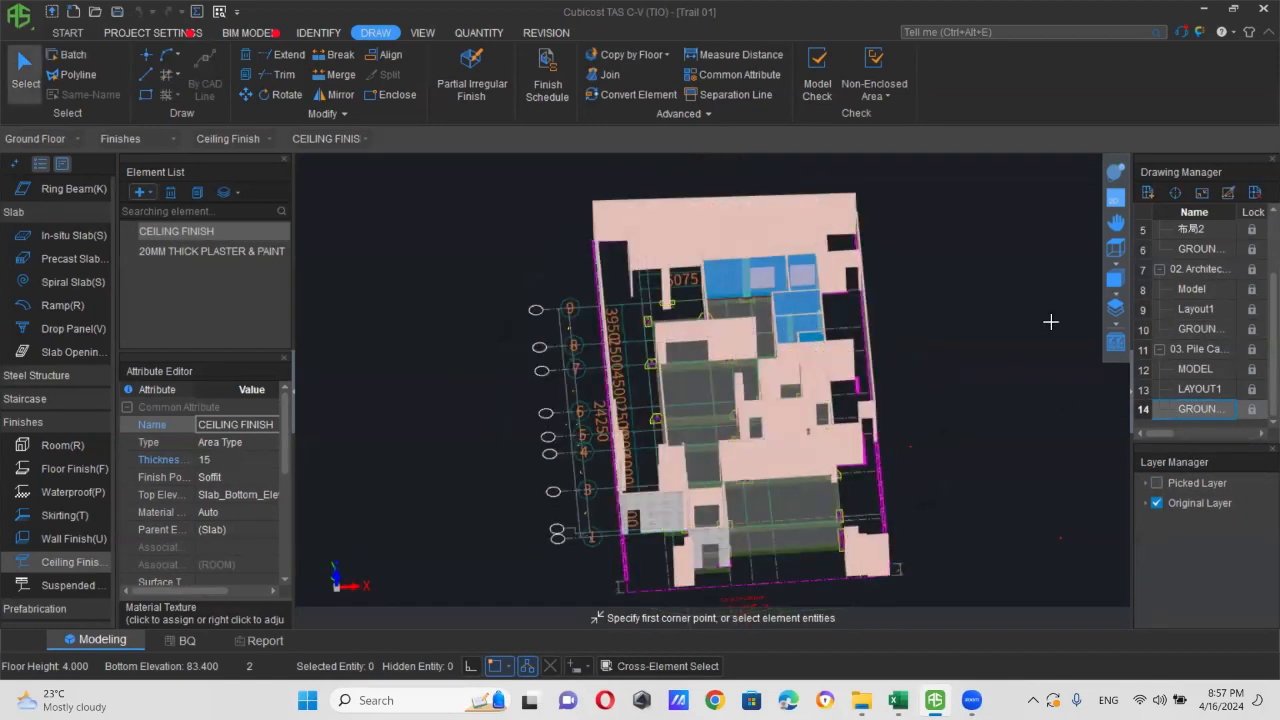
{"action": "left_click", "coordinate": [1116, 197]}
{"action": "scroll", "coordinate": [727, 305], "scroll_direction": "down", "scroll_amount": 2}
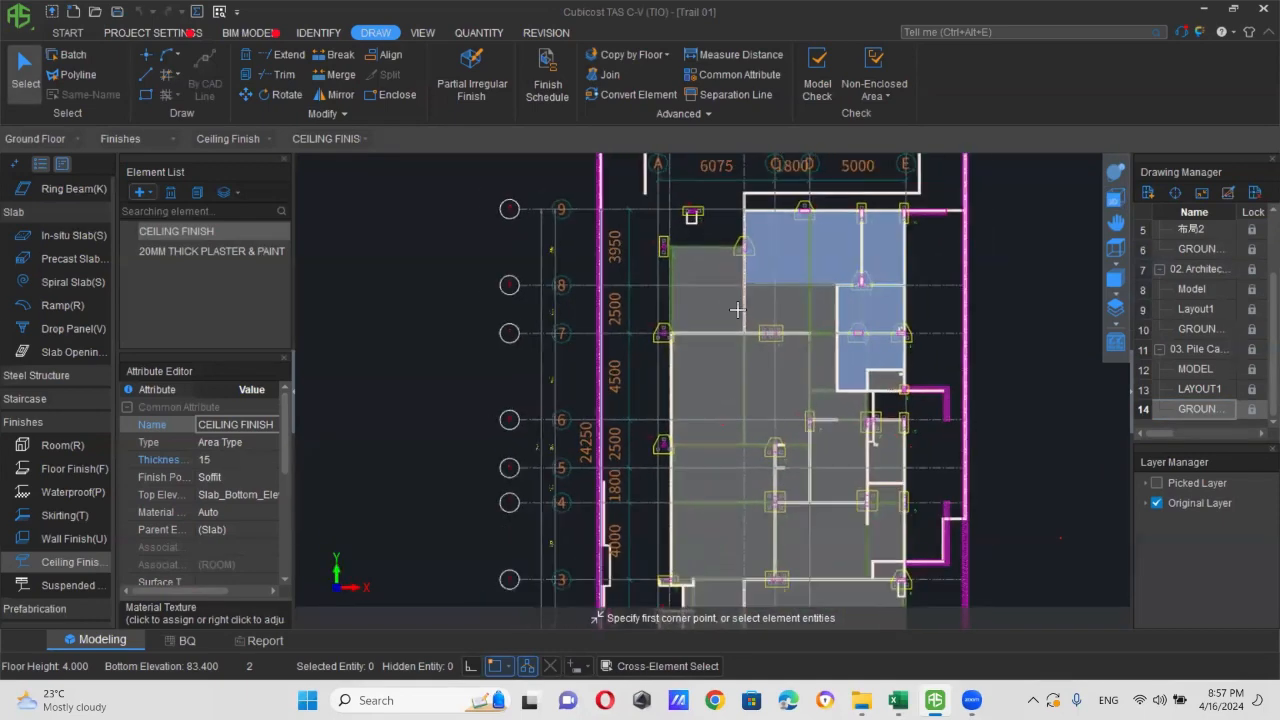
{"action": "left_click", "coordinate": [61, 143]}
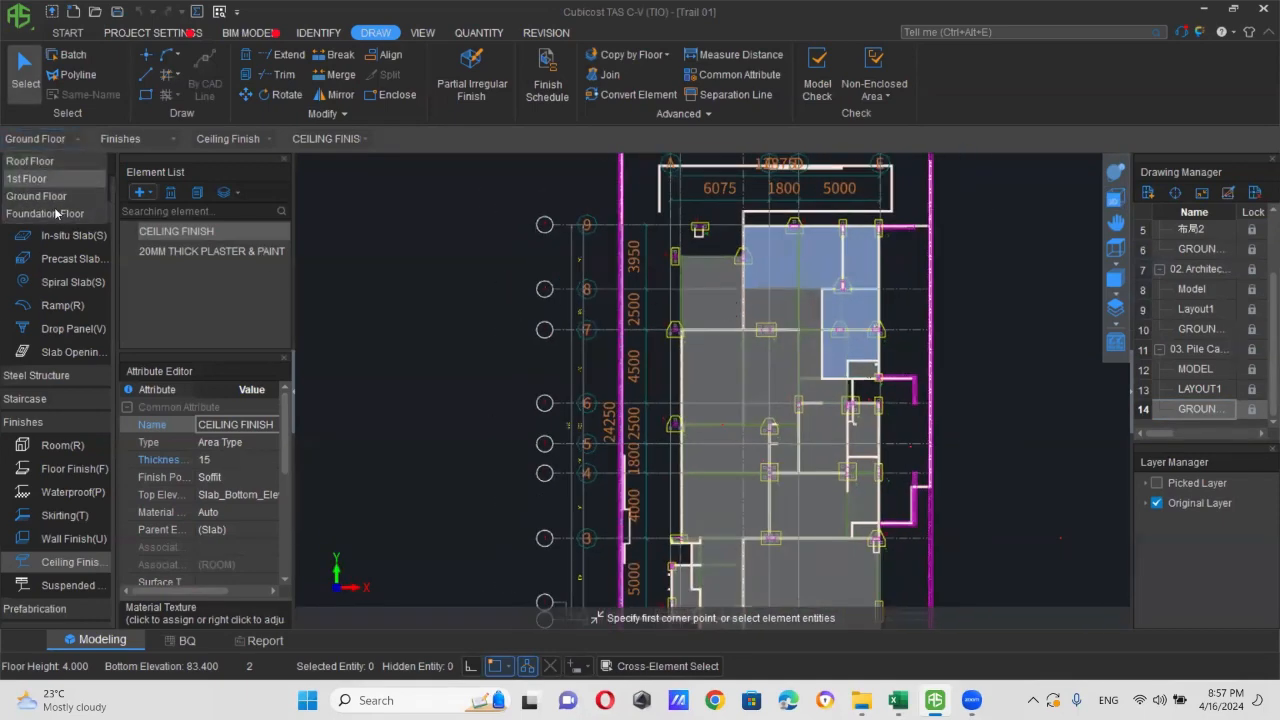
{"action": "left_click", "coordinate": [45, 213]}
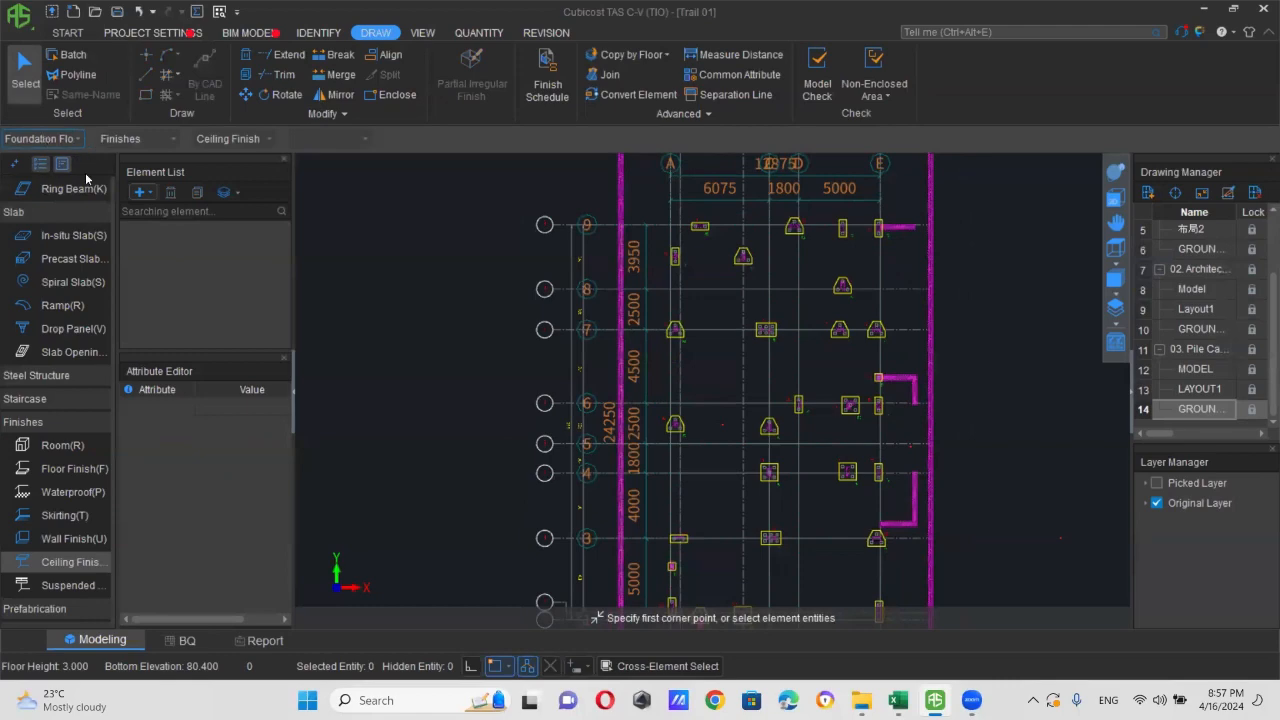
- Change the active element type from ceiling finish to Column
{"action": "scroll", "coordinate": [727, 234], "scroll_direction": "up", "scroll_amount": 4}
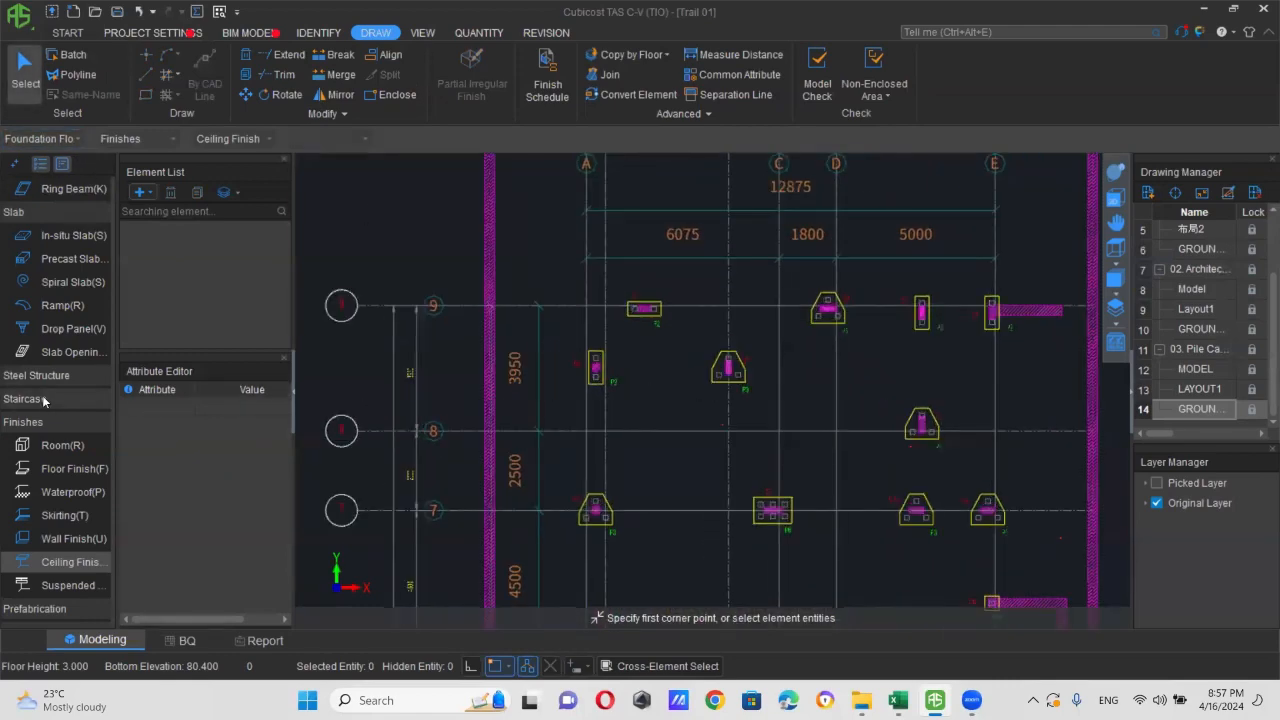
{"action": "scroll", "coordinate": [56, 420], "scroll_direction": "up", "scroll_amount": 7}
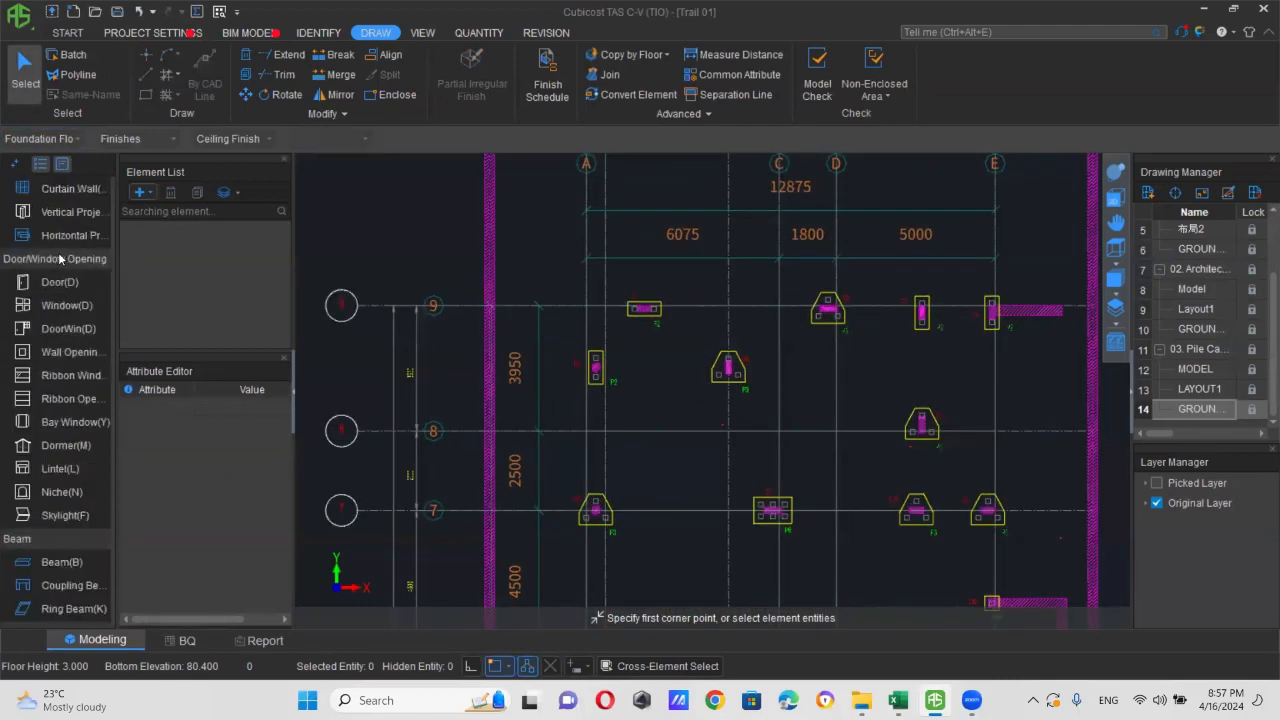
{"action": "scroll", "coordinate": [62, 280], "scroll_direction": "up", "scroll_amount": 3}
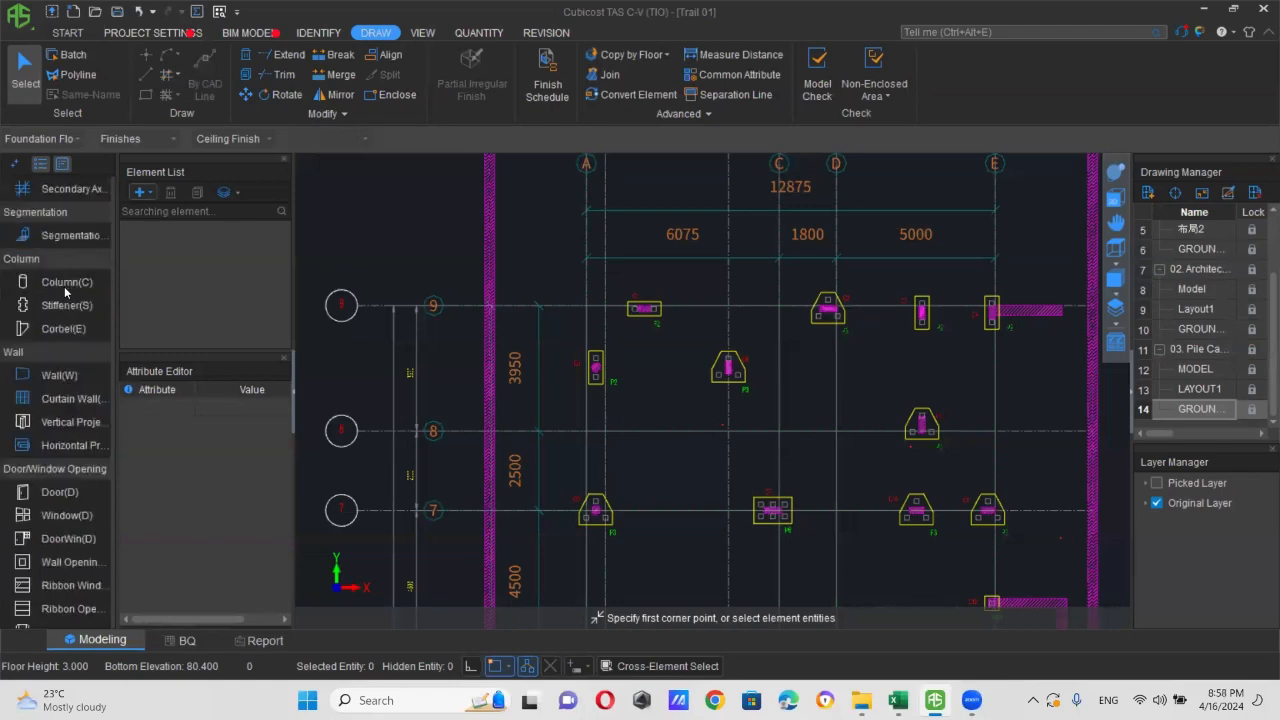
{"action": "scroll", "coordinate": [72, 300], "scroll_direction": "up", "scroll_amount": 1}
{"action": "left_click", "coordinate": [62, 328]}
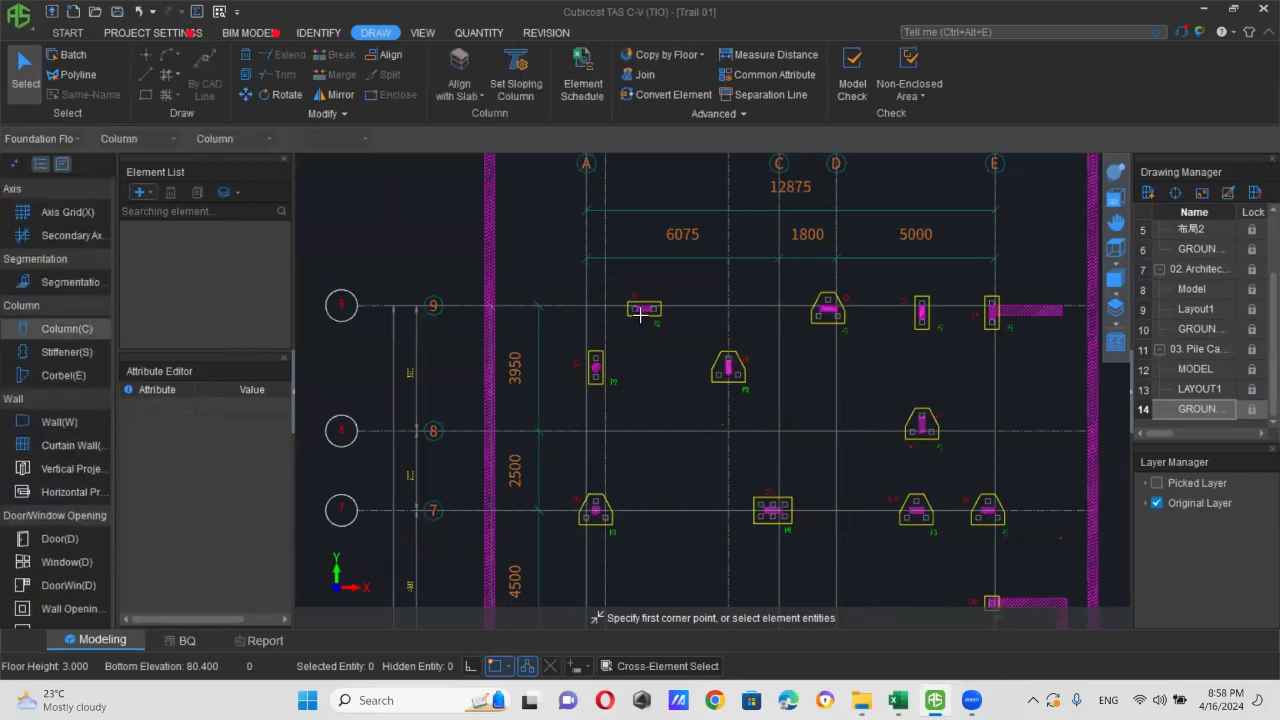
- Pick the hatched outline of the column marked C1 in the pile cap drawing as the column sideline, selecting by layer
{"action": "scroll", "coordinate": [648, 297], "scroll_direction": "up", "scroll_amount": 2}
{"action": "scroll", "coordinate": [648, 297], "scroll_direction": "up", "scroll_amount": 1}
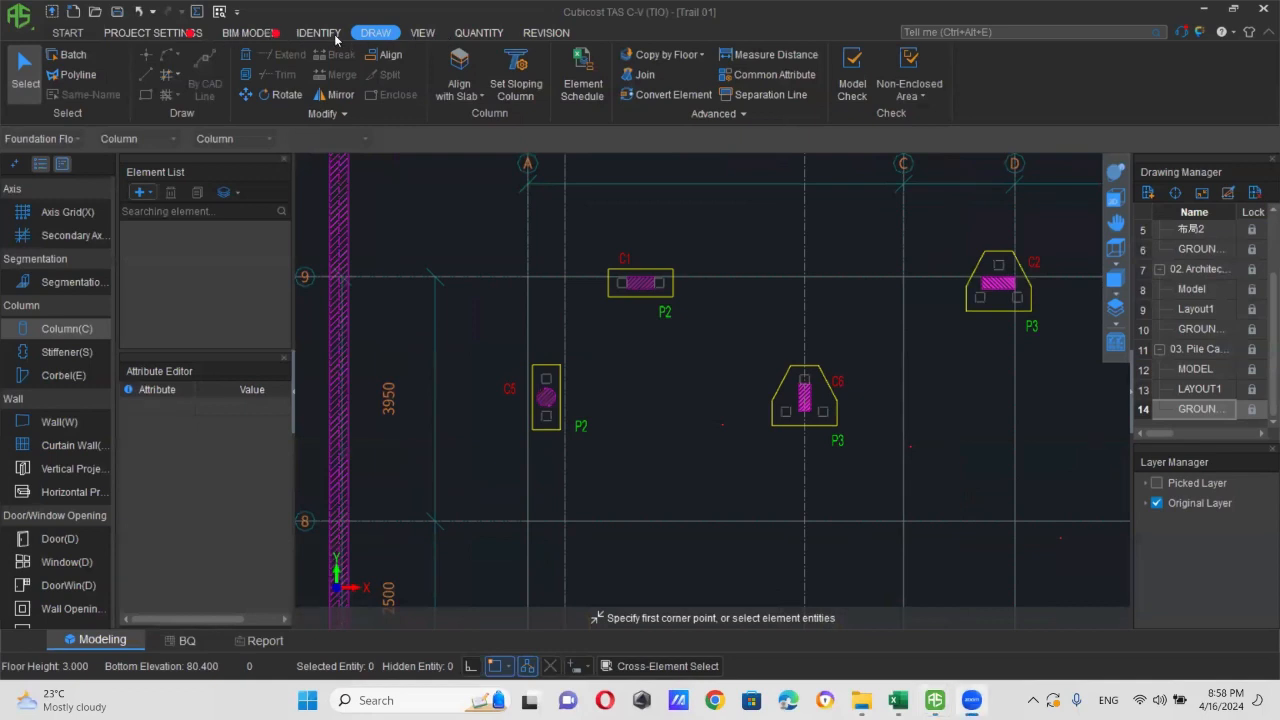
{"action": "left_click", "coordinate": [478, 33]}
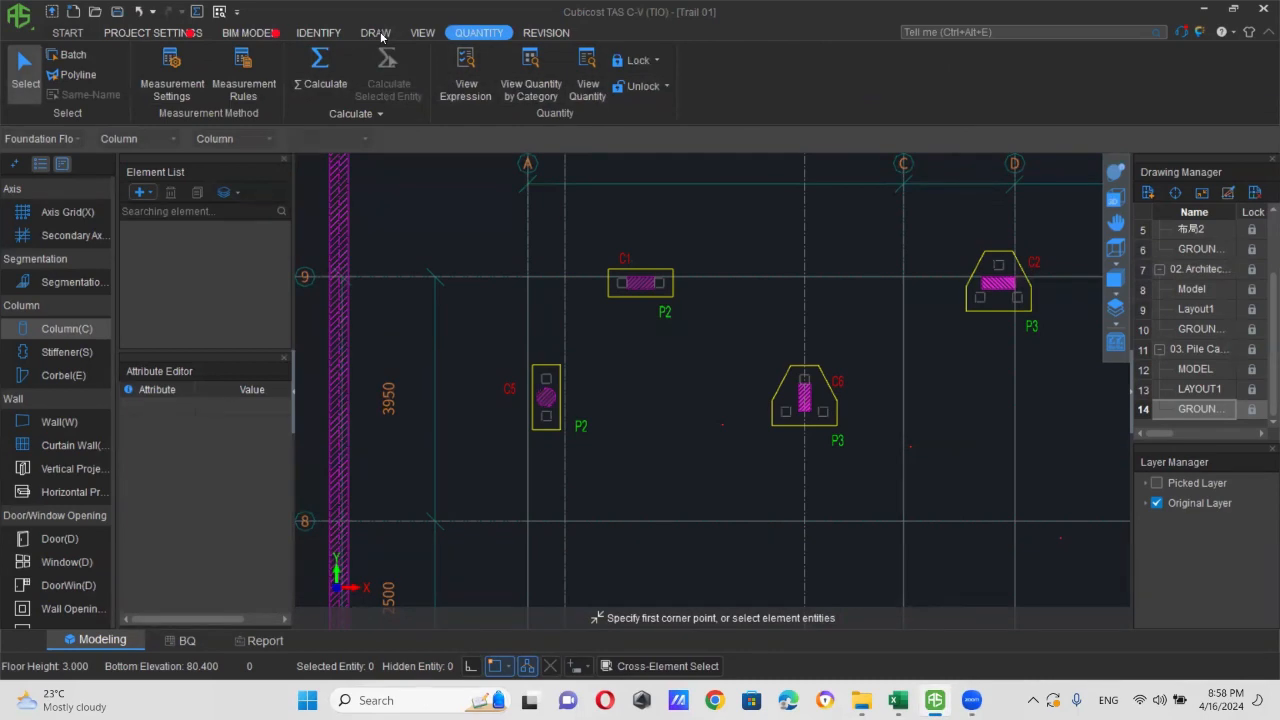
{"action": "left_click", "coordinate": [318, 33]}
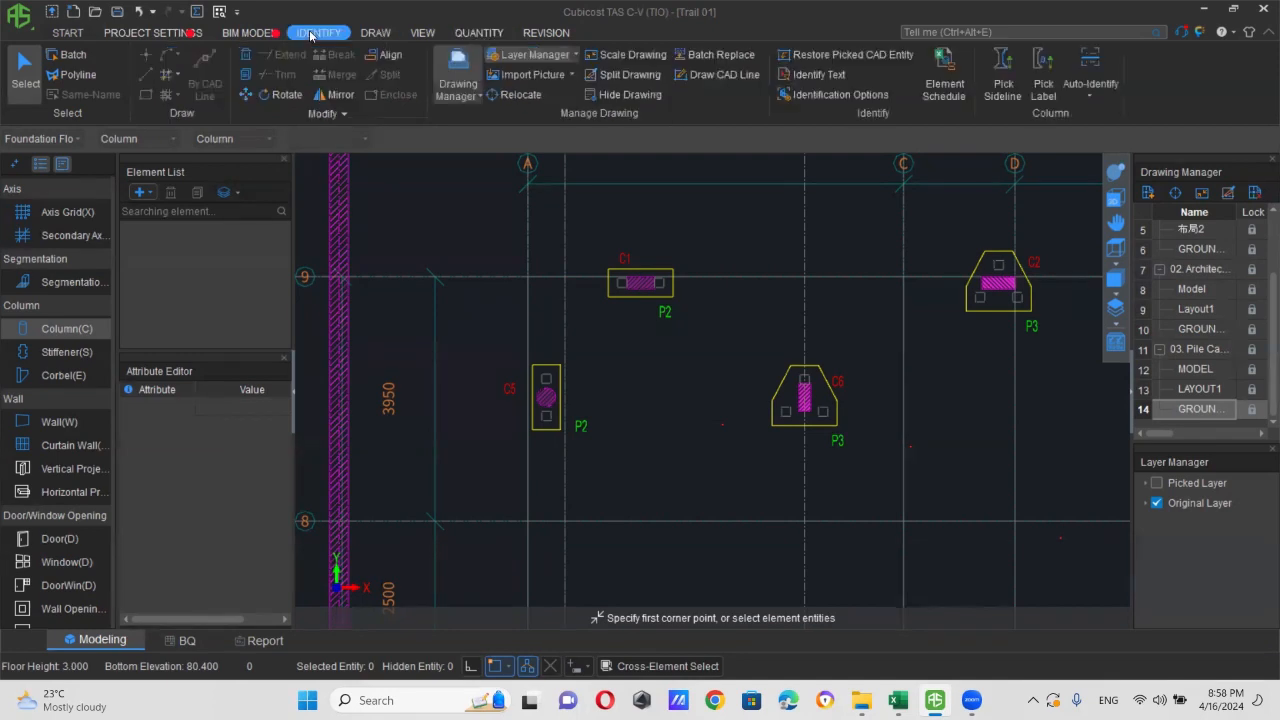
{"action": "left_click", "coordinate": [1003, 72]}
{"action": "scroll", "coordinate": [644, 269], "scroll_direction": "up", "scroll_amount": 3}
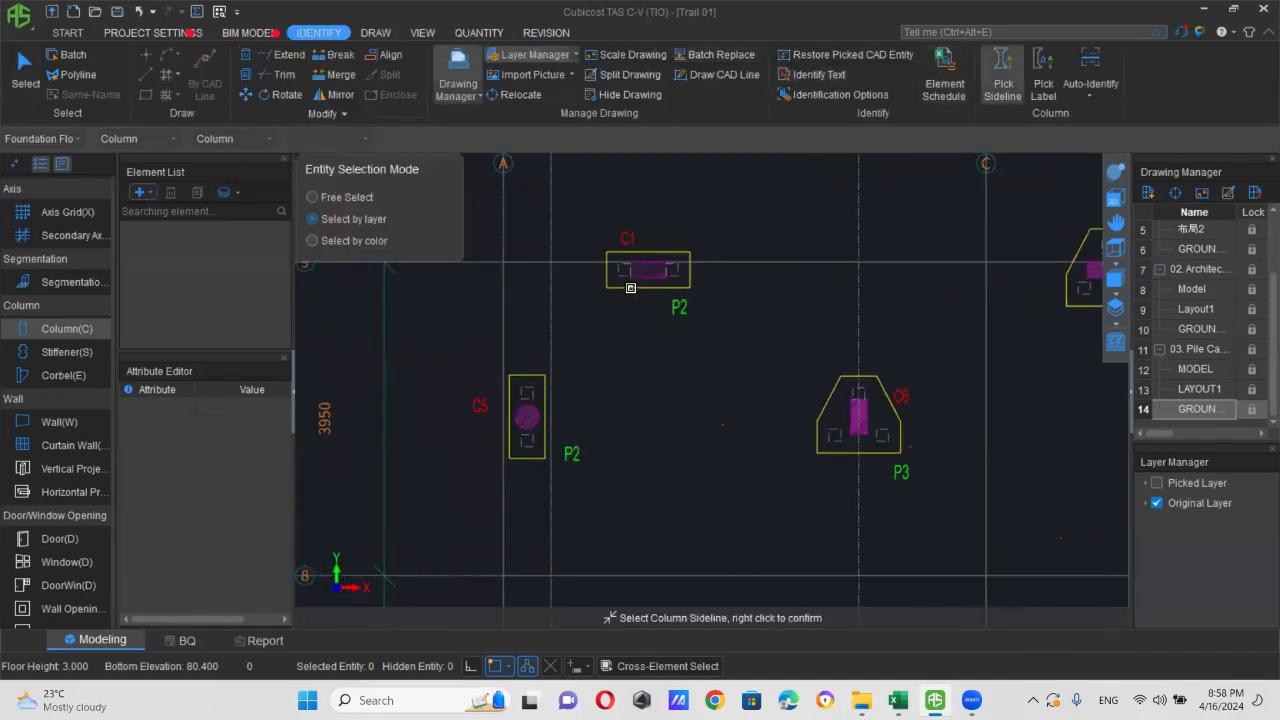
{"action": "scroll", "coordinate": [627, 316], "scroll_direction": "up", "scroll_amount": 2}
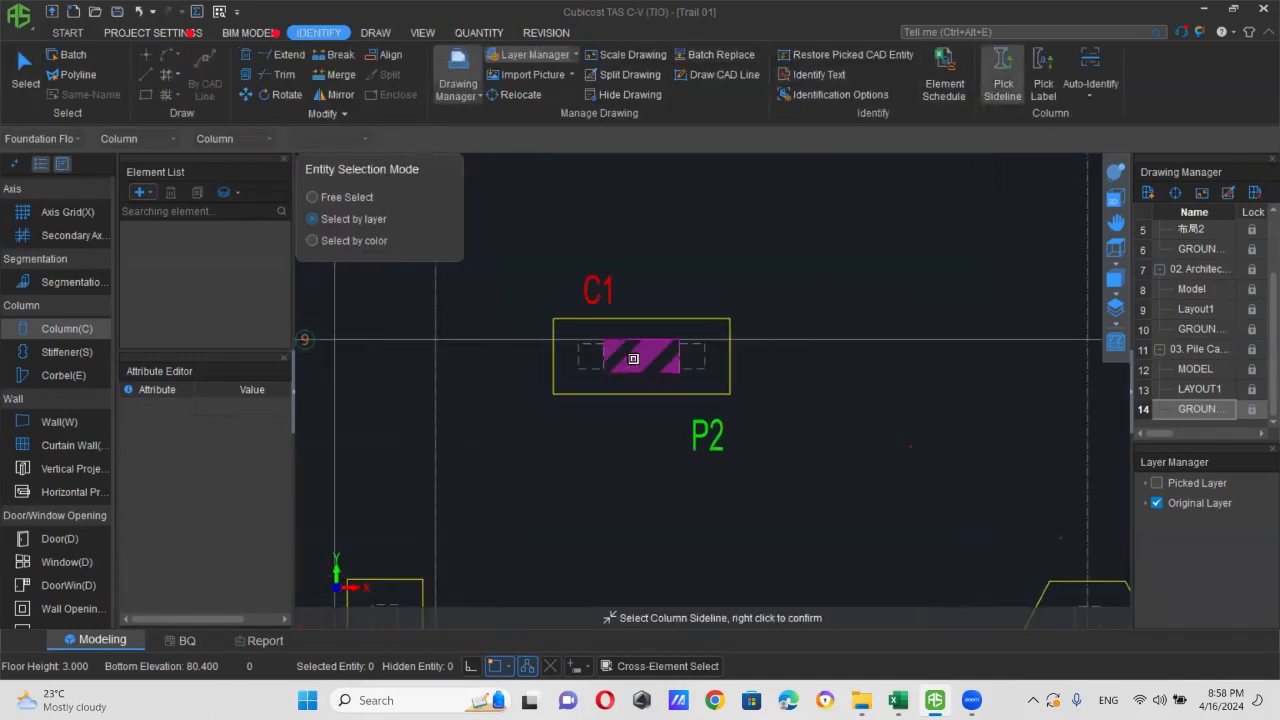
{"action": "left_click", "coordinate": [651, 356]}
{"action": "right_click", "coordinate": [784, 429]}
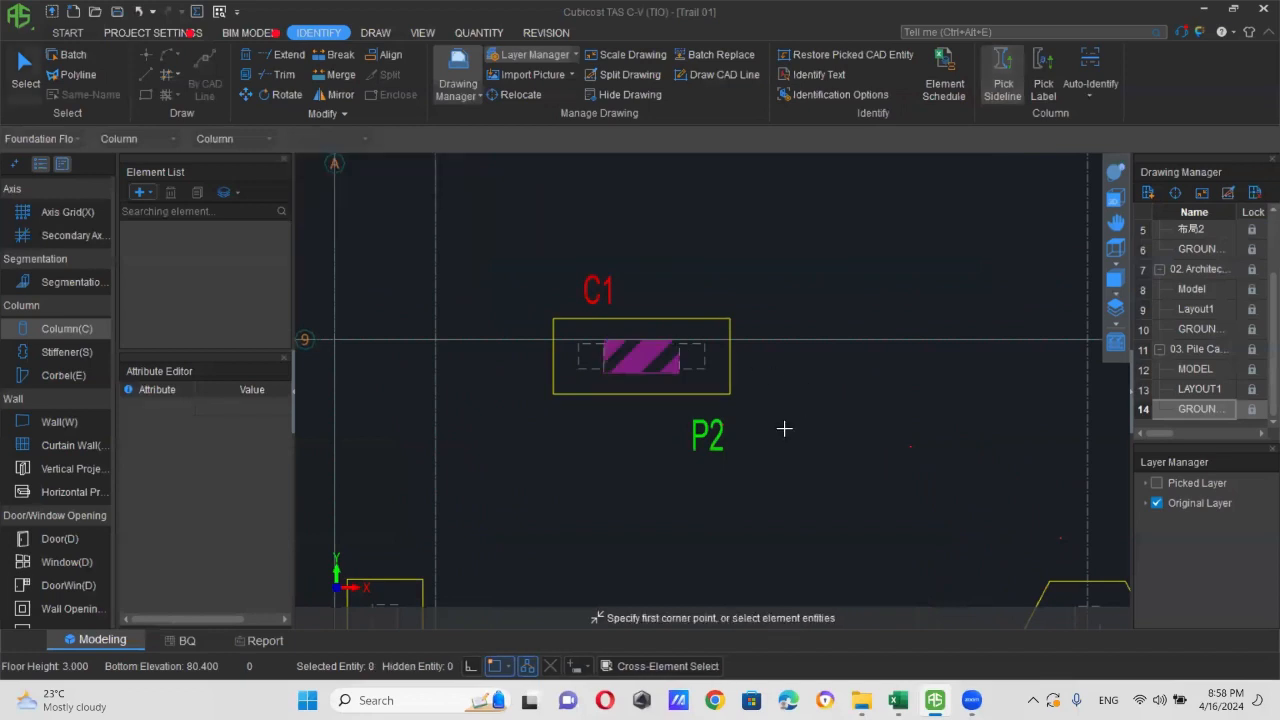
- Pick the C1 text as the column label and auto-identify all columns on the foundation floor
{"action": "left_click", "coordinate": [1043, 84]}
{"action": "left_click", "coordinate": [605, 287]}
{"action": "right_click", "coordinate": [626, 286]}
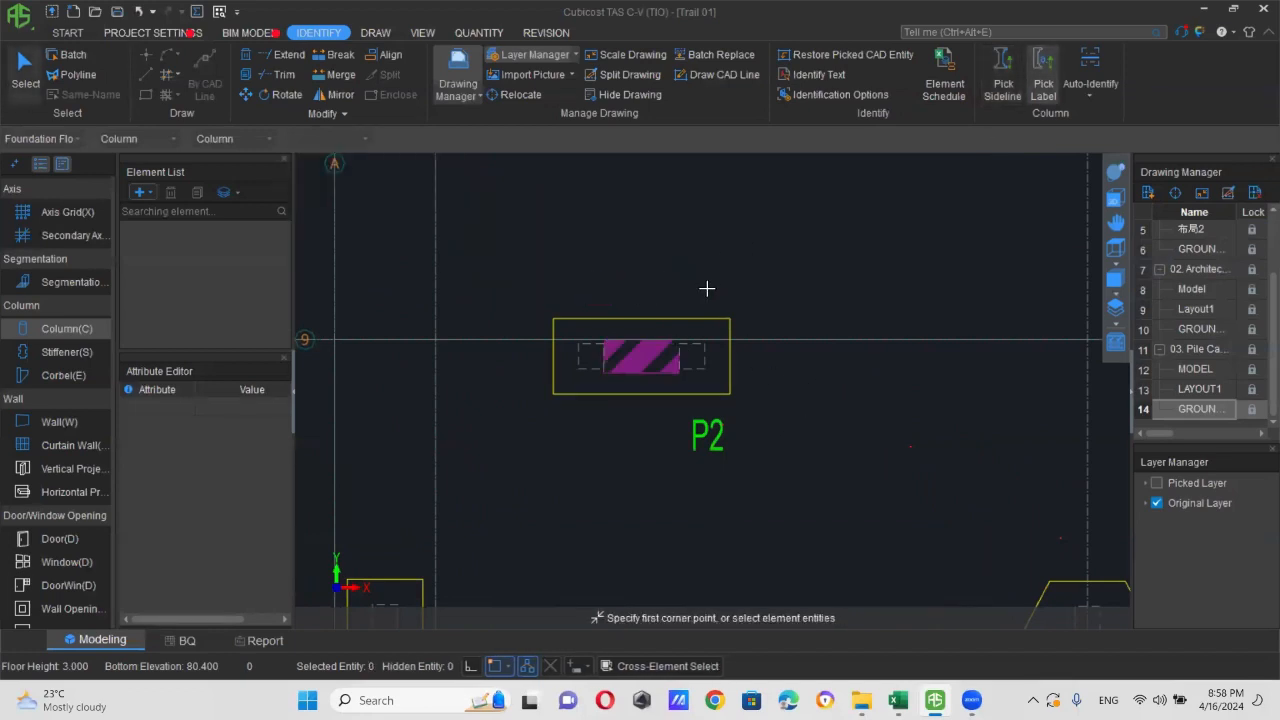
{"action": "left_click", "coordinate": [1085, 68]}
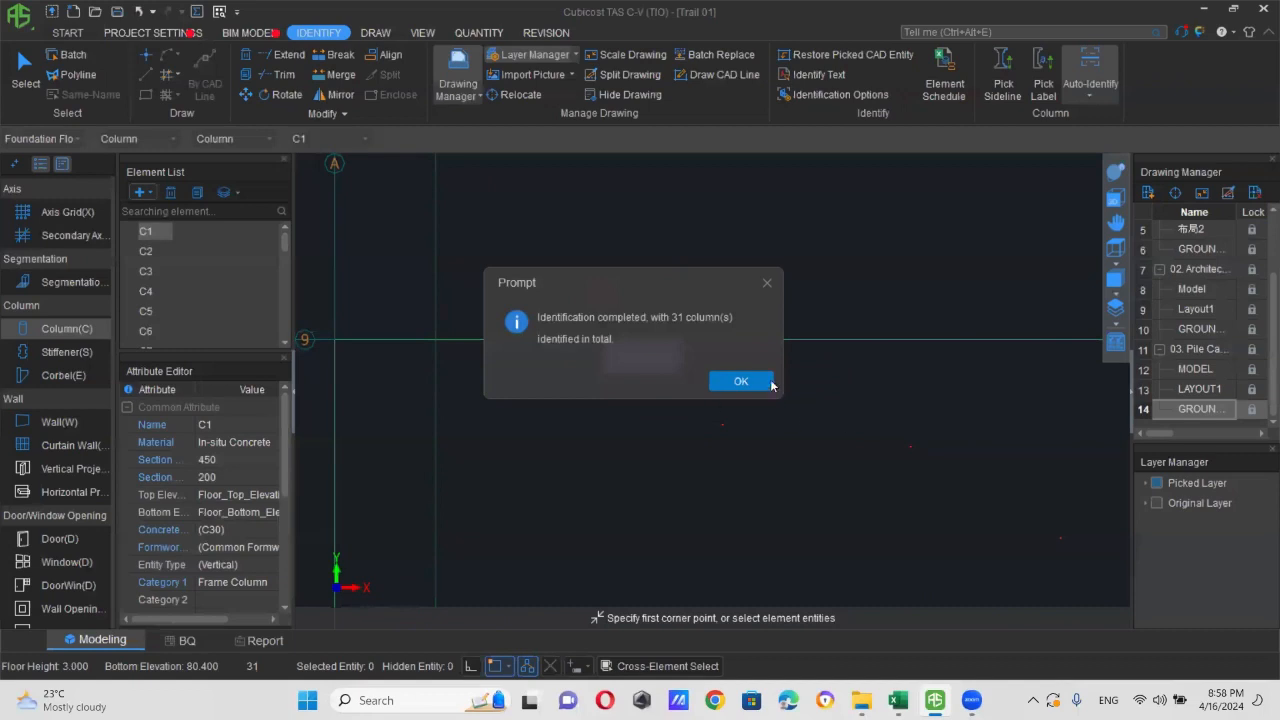
{"action": "left_click", "coordinate": [740, 381]}
{"action": "scroll", "coordinate": [757, 380], "scroll_direction": "down", "scroll_amount": 2}
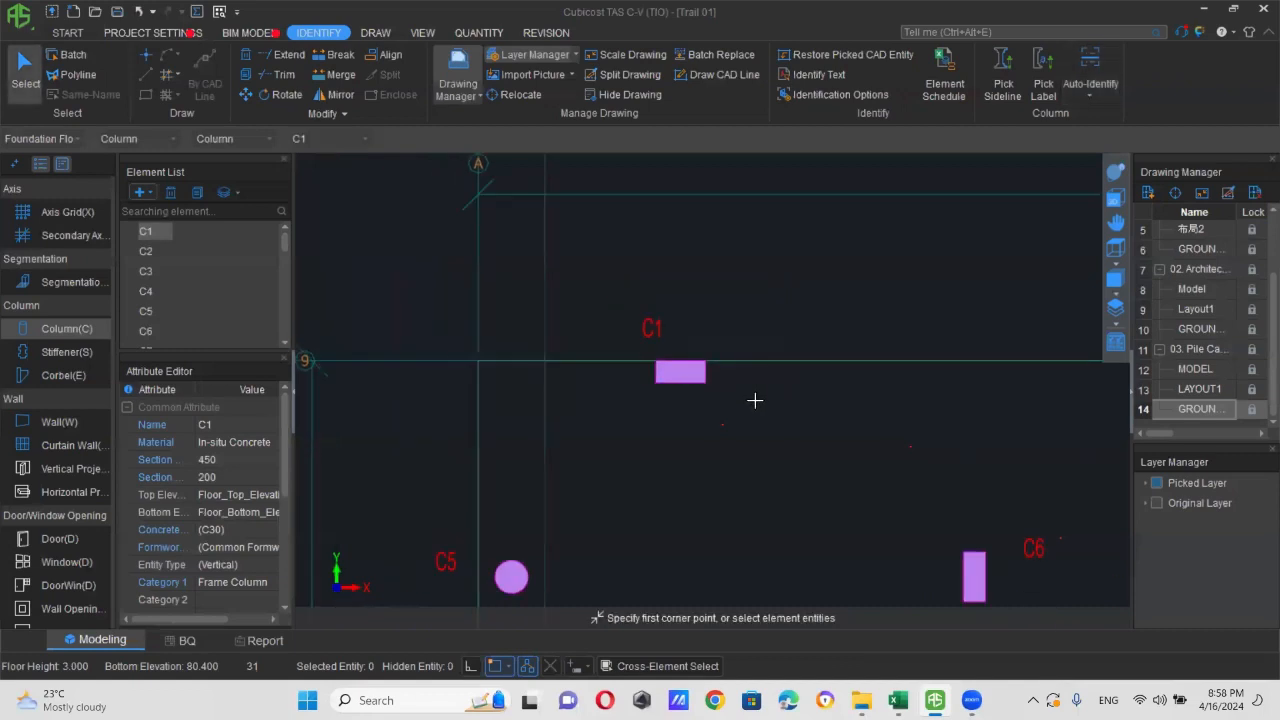
- Show the identified columns in 3D with both the original and picked drawing layers displayed
{"action": "left_click", "coordinate": [1116, 172]}
{"action": "left_click", "coordinate": [1157, 503]}
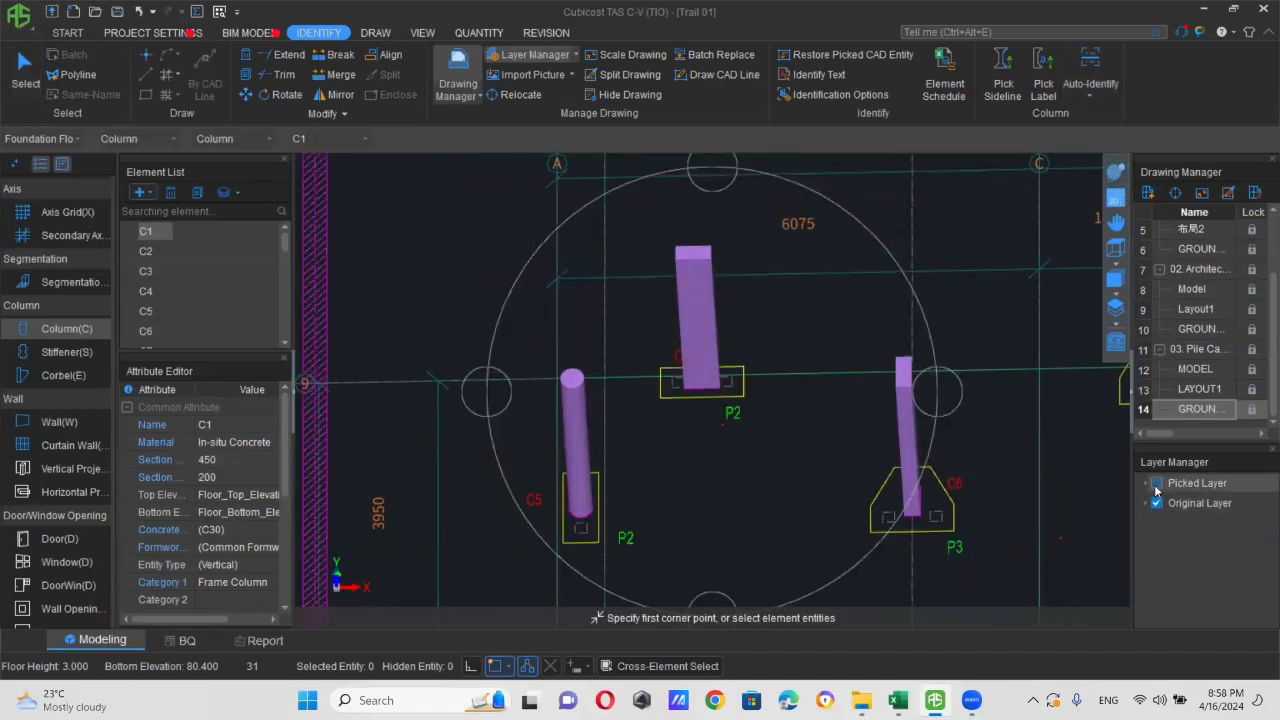
{"action": "left_click", "coordinate": [1157, 483]}
- Change the active element type to Pile Cap and pick the yellow cap outline around column C1 as the sideline in plan view
{"action": "scroll", "coordinate": [45, 470], "scroll_direction": "down", "scroll_amount": 5}
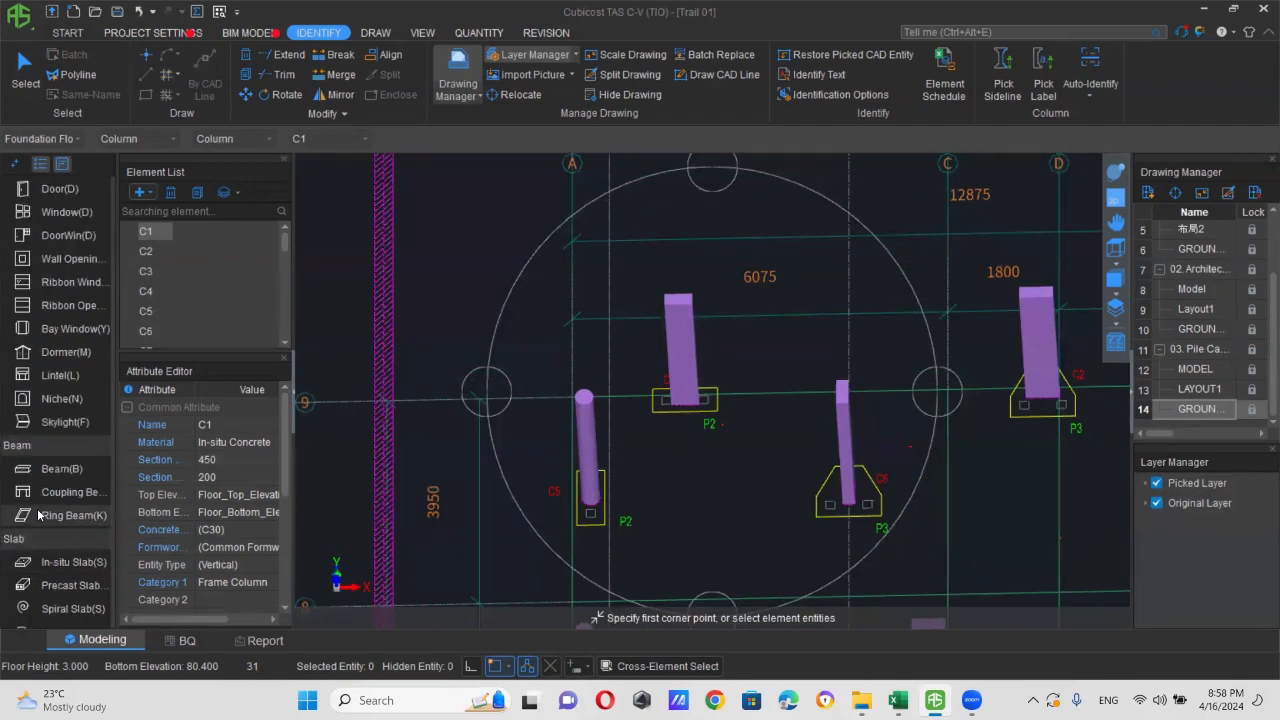
{"action": "scroll", "coordinate": [38, 514], "scroll_direction": "down", "scroll_amount": 3}
{"action": "scroll", "coordinate": [48, 510], "scroll_direction": "down", "scroll_amount": 3}
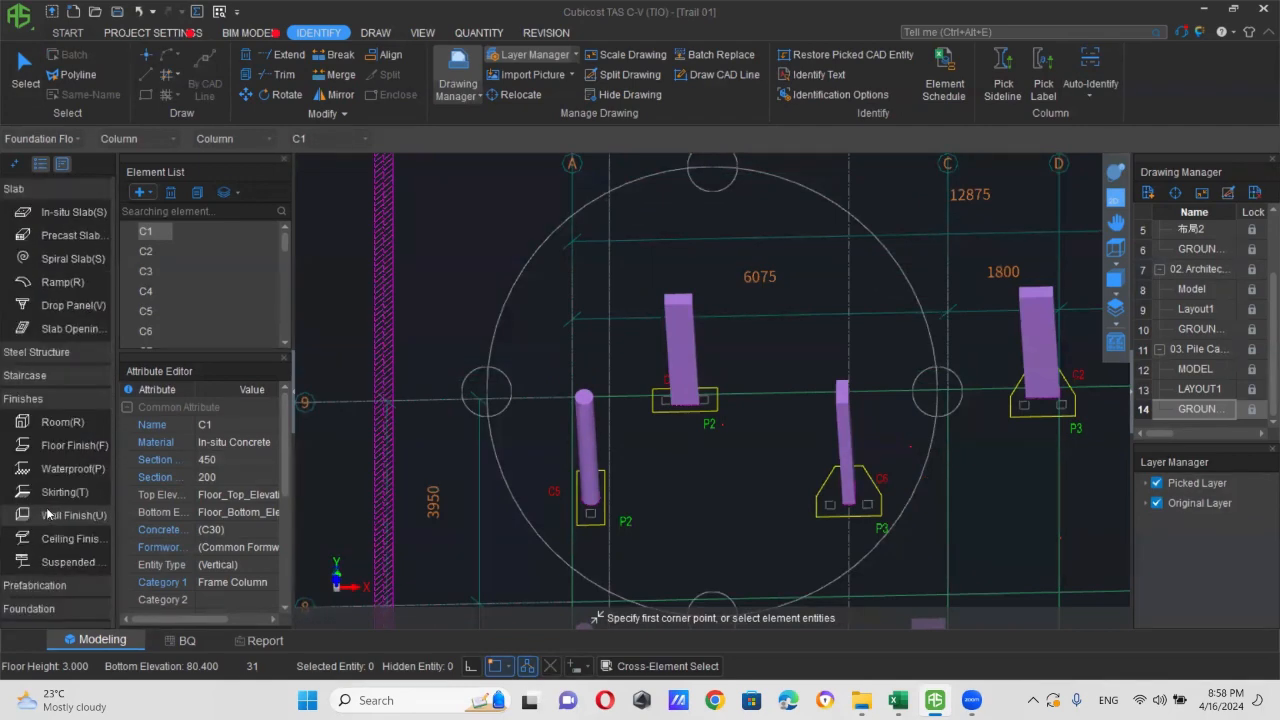
{"action": "left_click", "coordinate": [47, 513]}
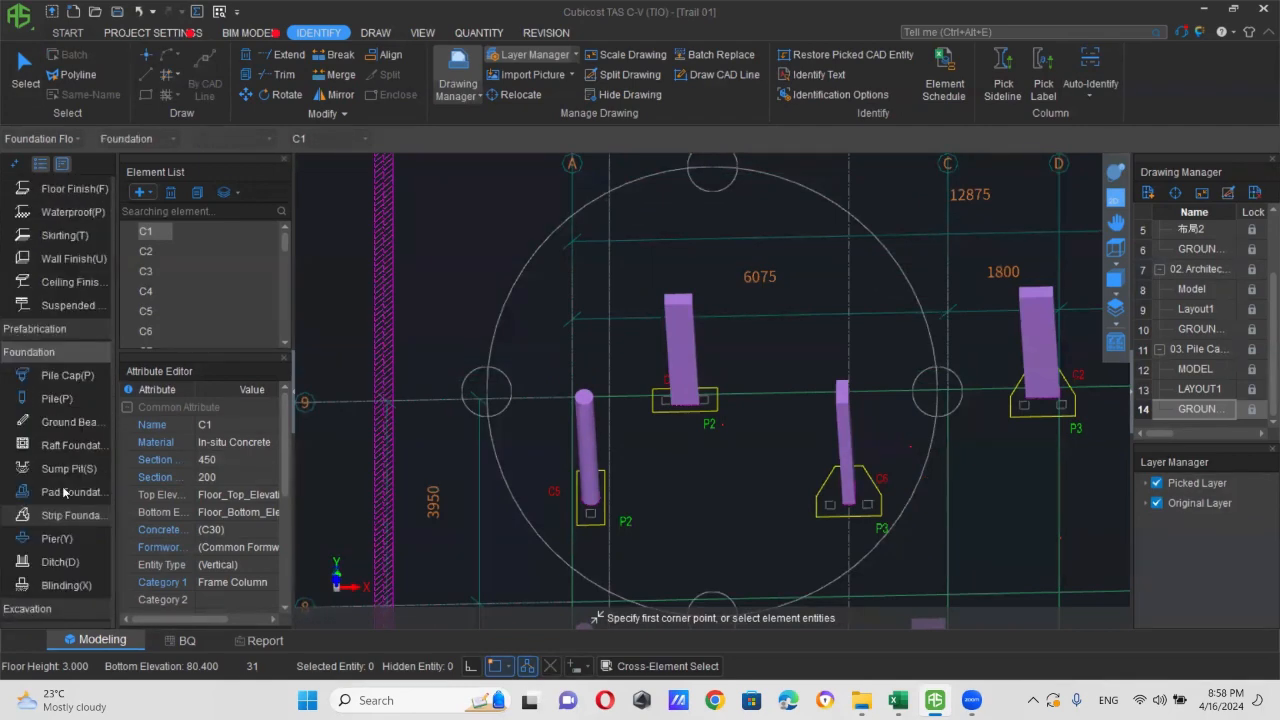
{"action": "left_click", "coordinate": [67, 375]}
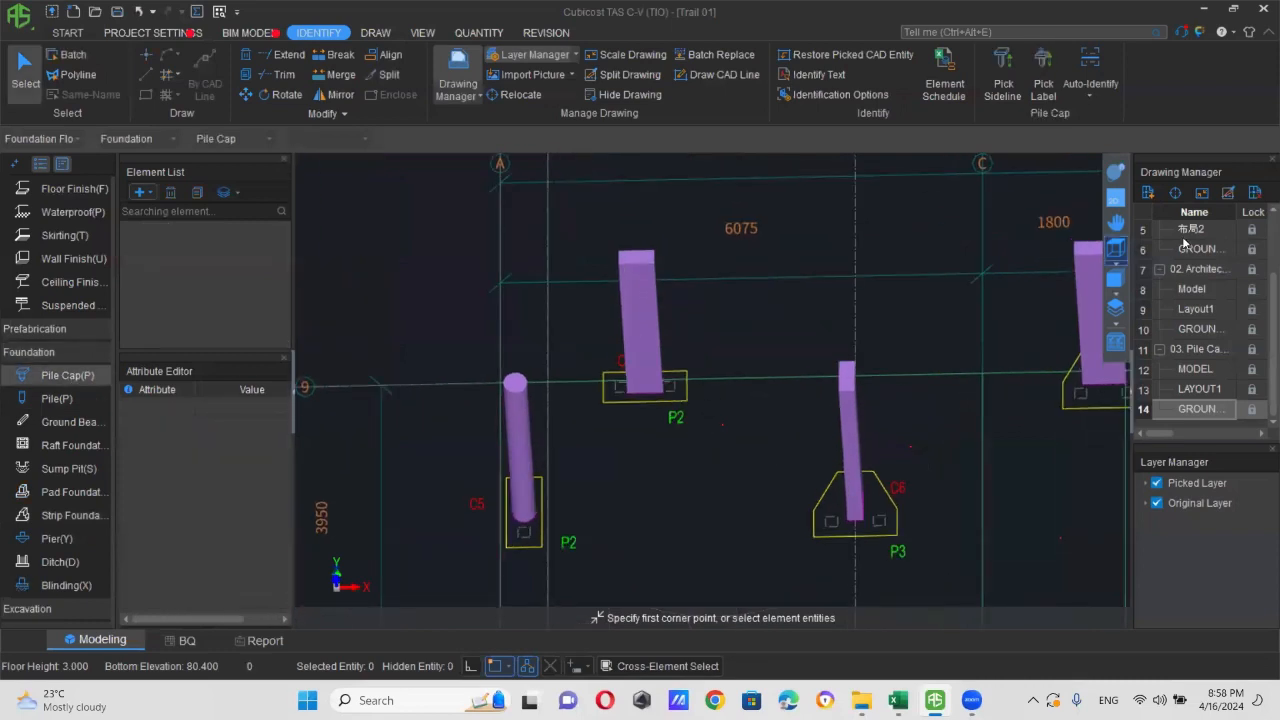
{"action": "left_click", "coordinate": [1115, 197]}
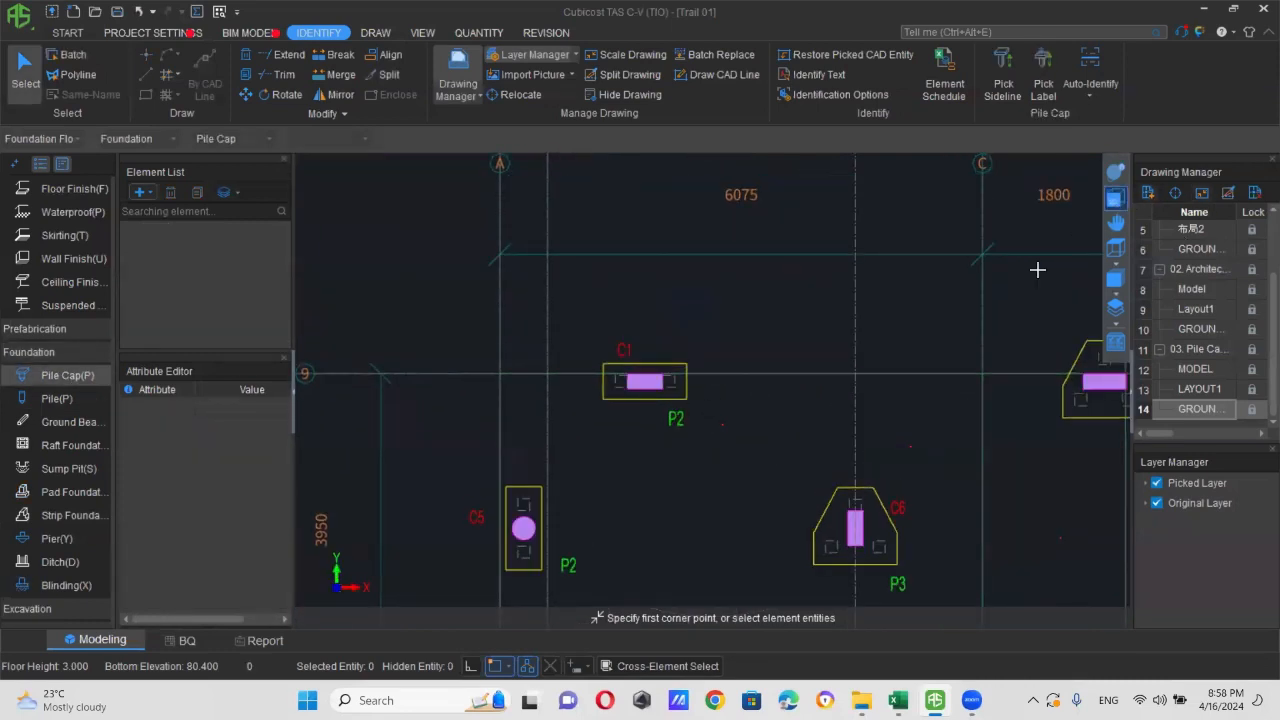
{"action": "left_click", "coordinate": [1005, 68]}
{"action": "left_click", "coordinate": [687, 398]}
{"action": "right_click", "coordinate": [702, 398]}
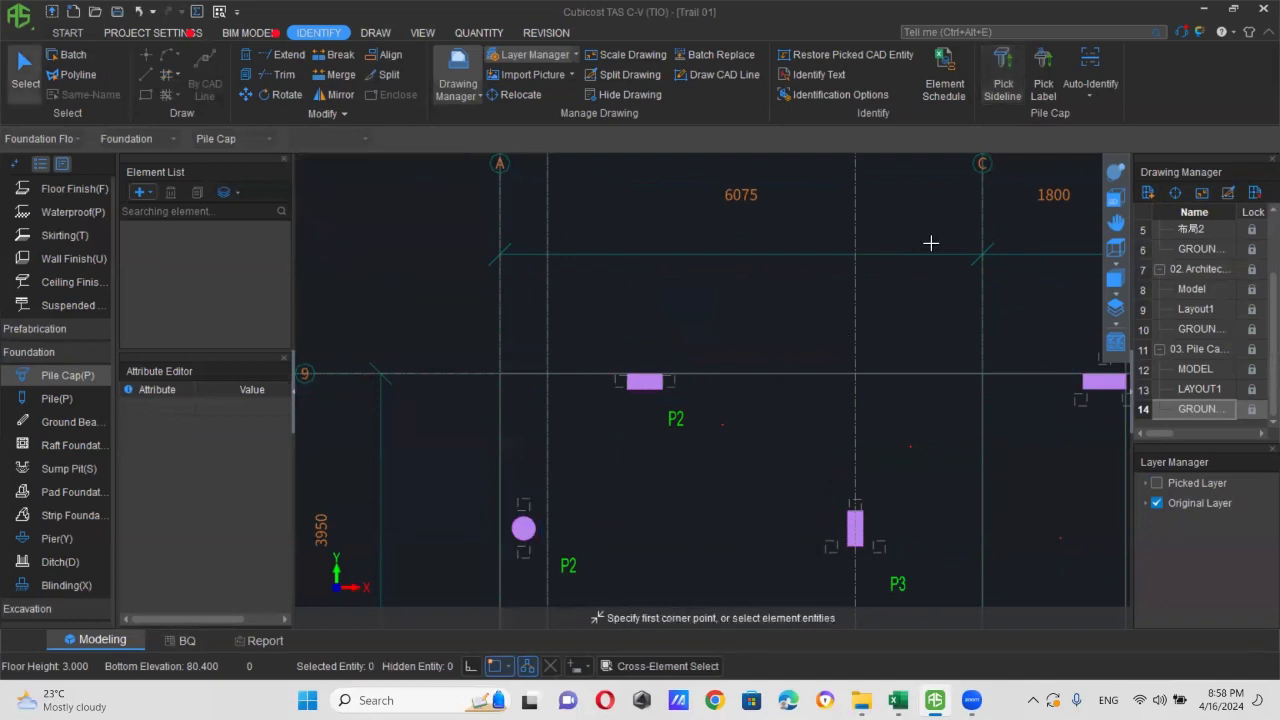
- Pick the P2 text as the pile cap label, auto-identify all pile caps, and check them in 3D
{"action": "left_click", "coordinate": [1043, 83]}
{"action": "left_click", "coordinate": [676, 418]}
{"action": "right_click", "coordinate": [680, 425]}
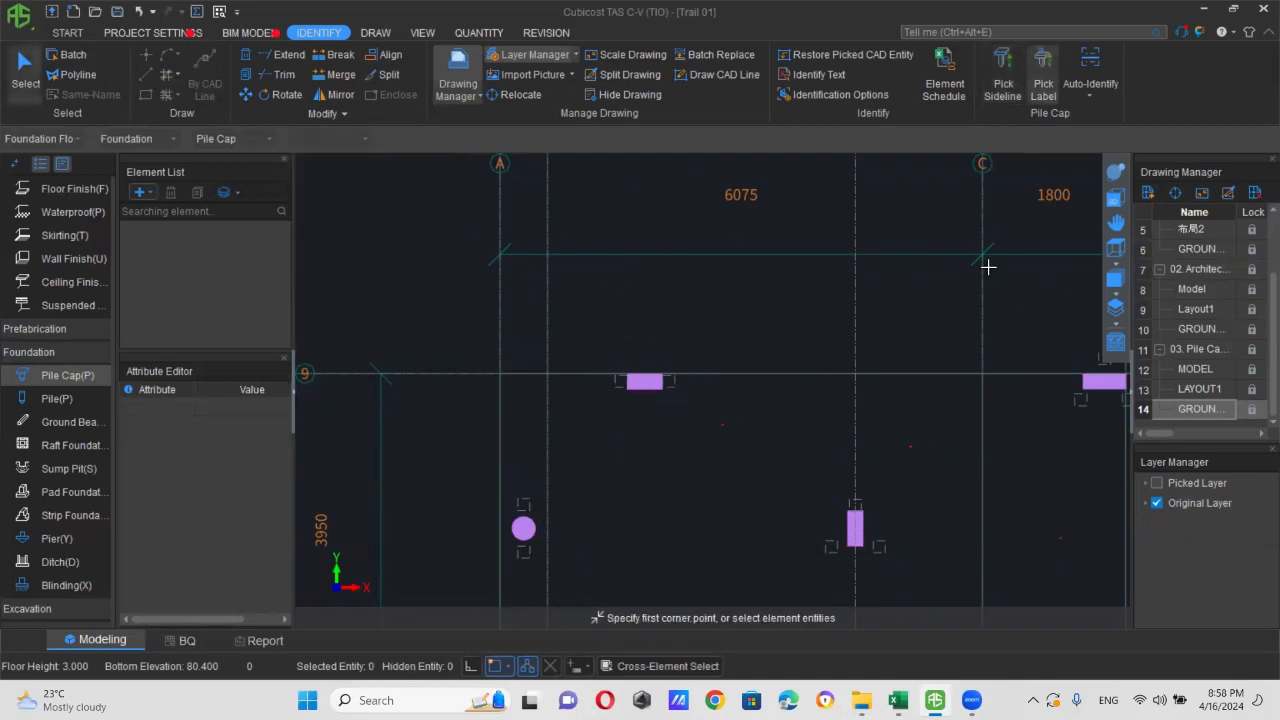
{"action": "left_click", "coordinate": [1089, 62]}
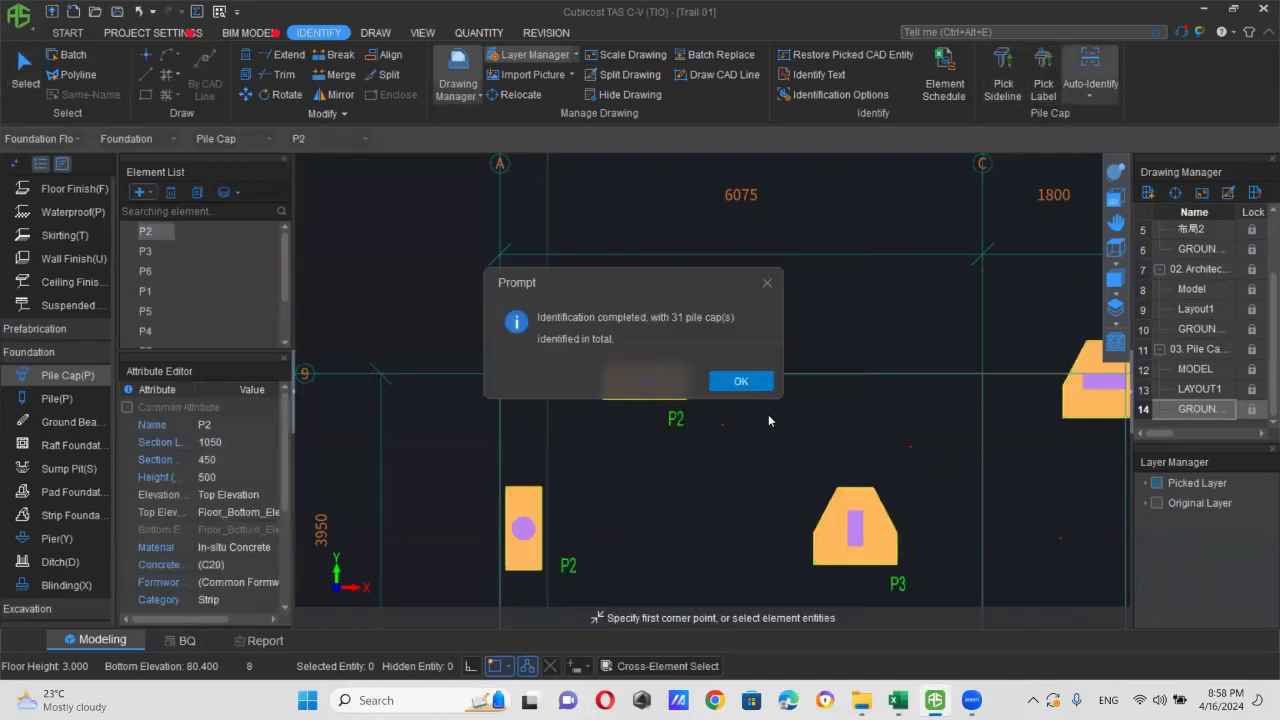
{"action": "left_click", "coordinate": [741, 381]}
{"action": "middle_click_drag", "start_coordinate": [870, 410], "coordinate": [834, 377], "text": "shift"}
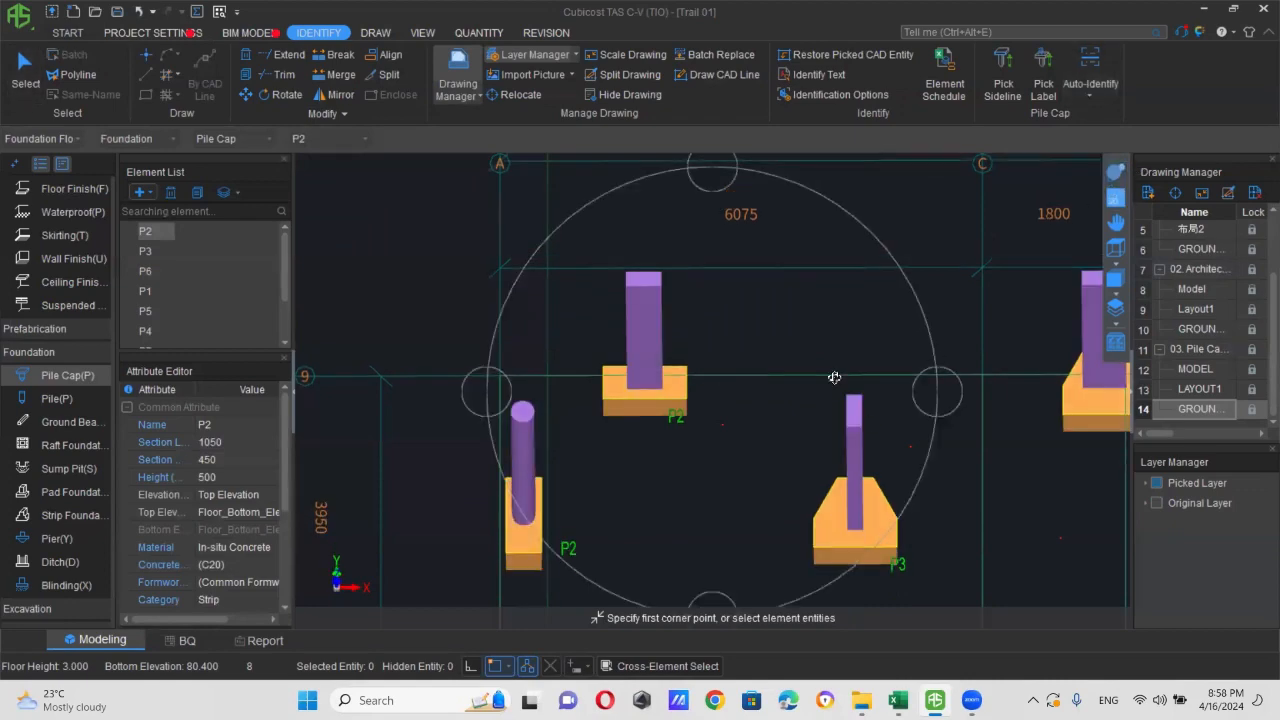
{"action": "scroll", "coordinate": [845, 390], "scroll_direction": "down", "scroll_amount": 2}
- Return to plan view with the whole foundation layout in sight and change the active element type to Blinding
{"action": "left_click", "coordinate": [1116, 199]}
{"action": "scroll", "coordinate": [886, 351], "scroll_direction": "down", "scroll_amount": 6}
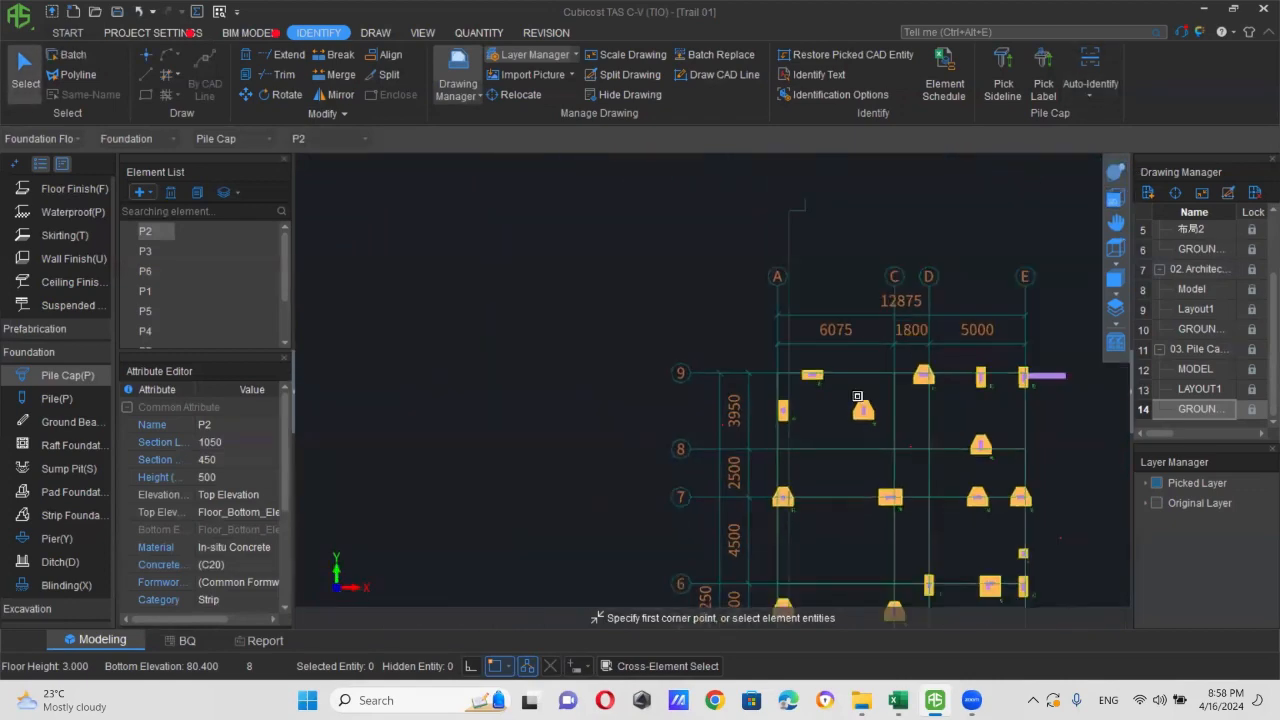
{"action": "scroll", "coordinate": [857, 397], "scroll_direction": "down", "scroll_amount": 5}
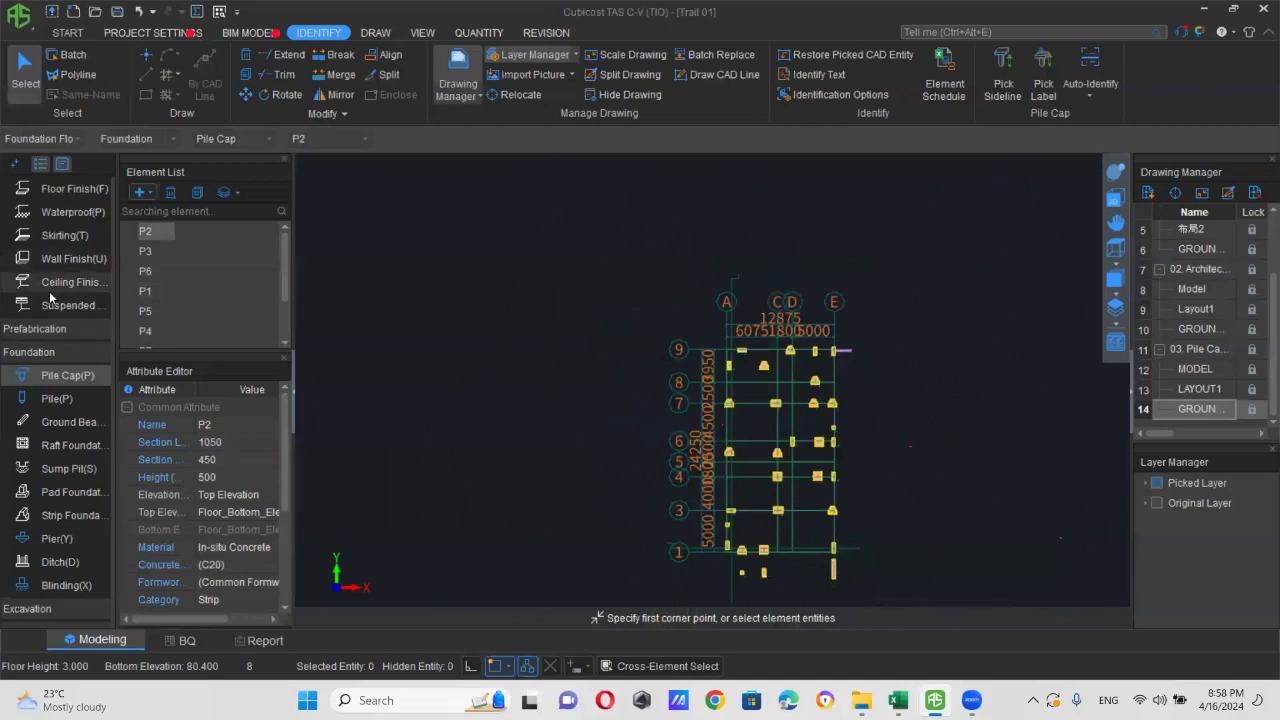
{"action": "scroll", "coordinate": [52, 297], "scroll_direction": "up", "scroll_amount": 8}
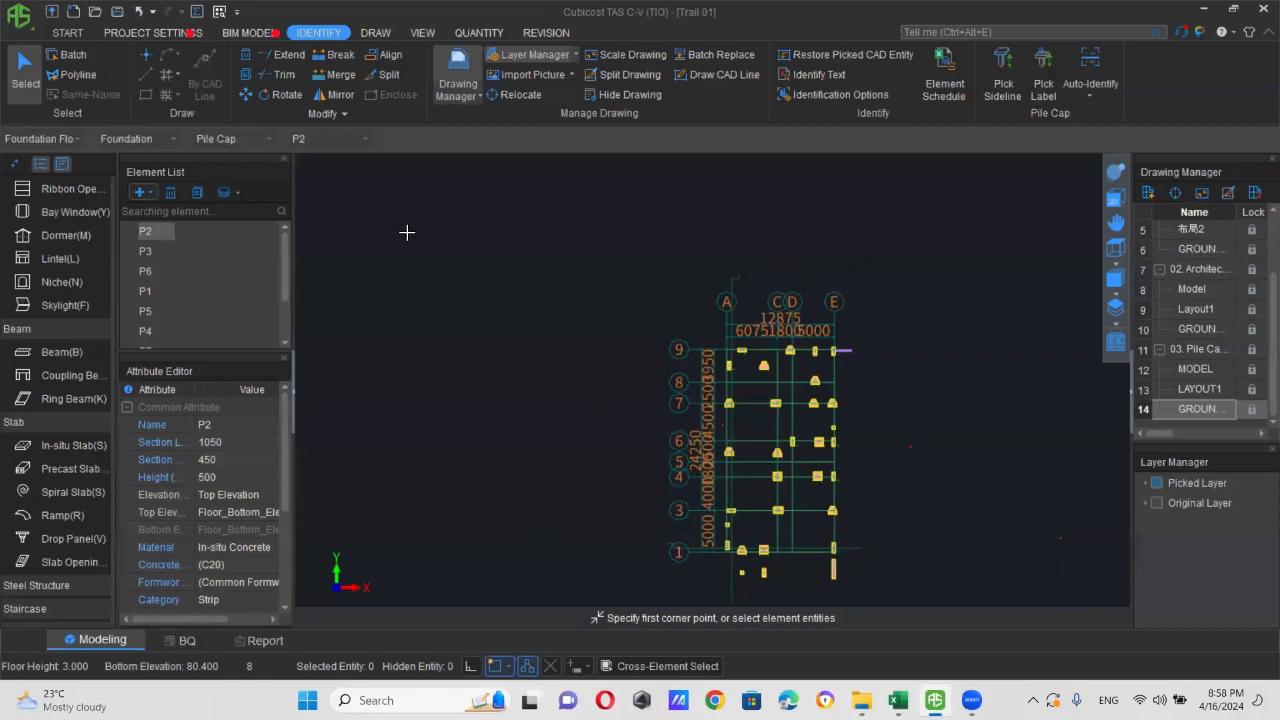
{"action": "scroll", "coordinate": [80, 477], "scroll_direction": "up", "scroll_amount": 2}
{"action": "scroll", "coordinate": [85, 470], "scroll_direction": "down", "scroll_amount": 6}
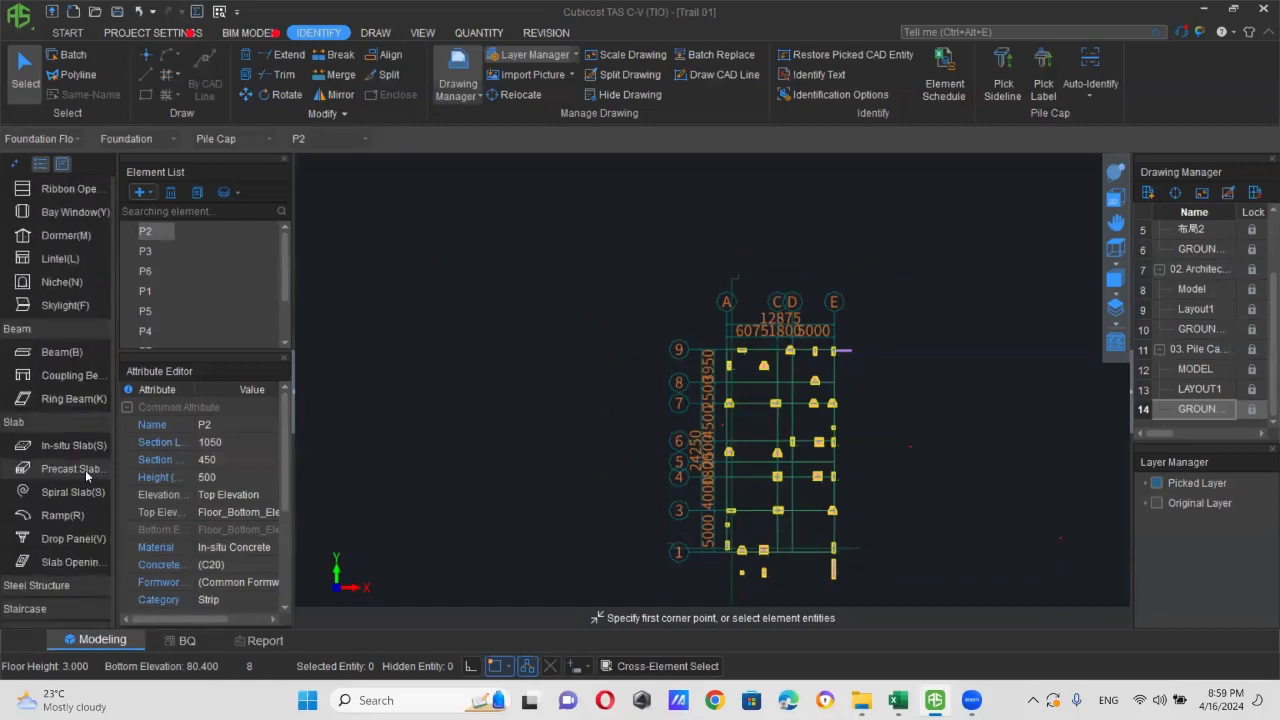
{"action": "scroll", "coordinate": [88, 466], "scroll_direction": "down", "scroll_amount": 3}
{"action": "left_click", "coordinate": [80, 588]}
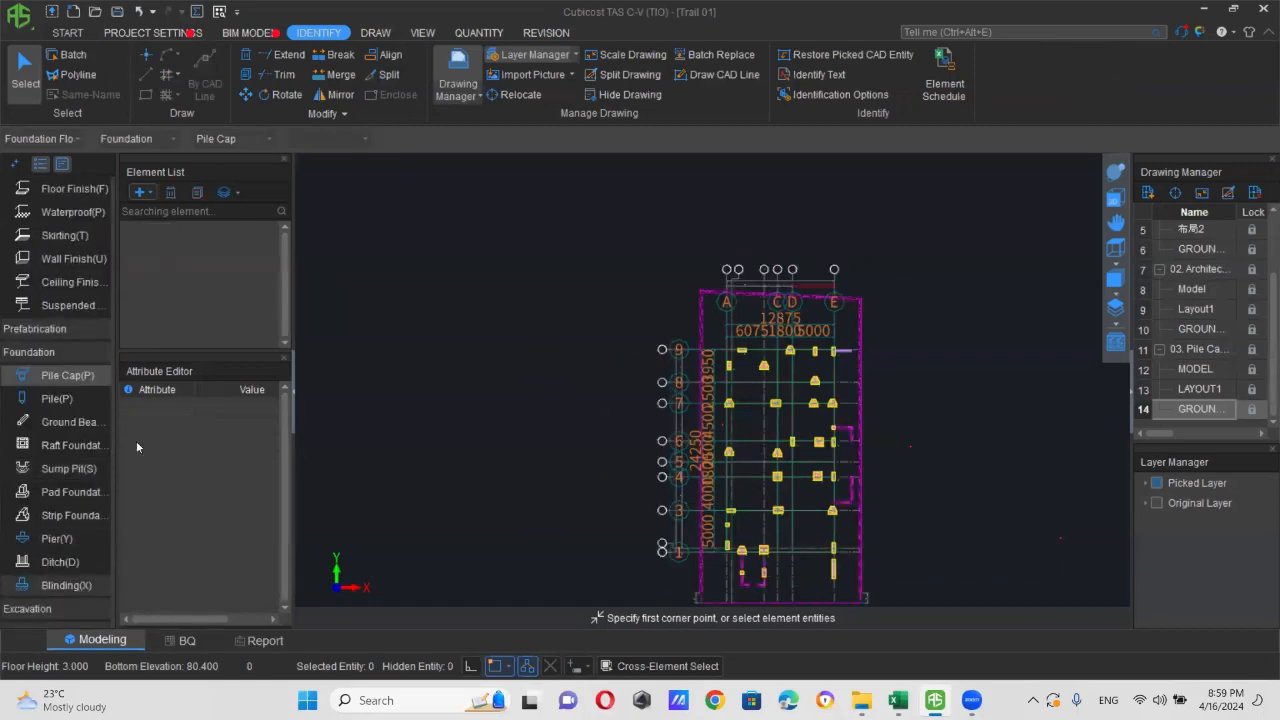
- Create an area blinding element with a thickness of 50 mm and name it Bl
{"action": "left_click", "coordinate": [139, 191]}
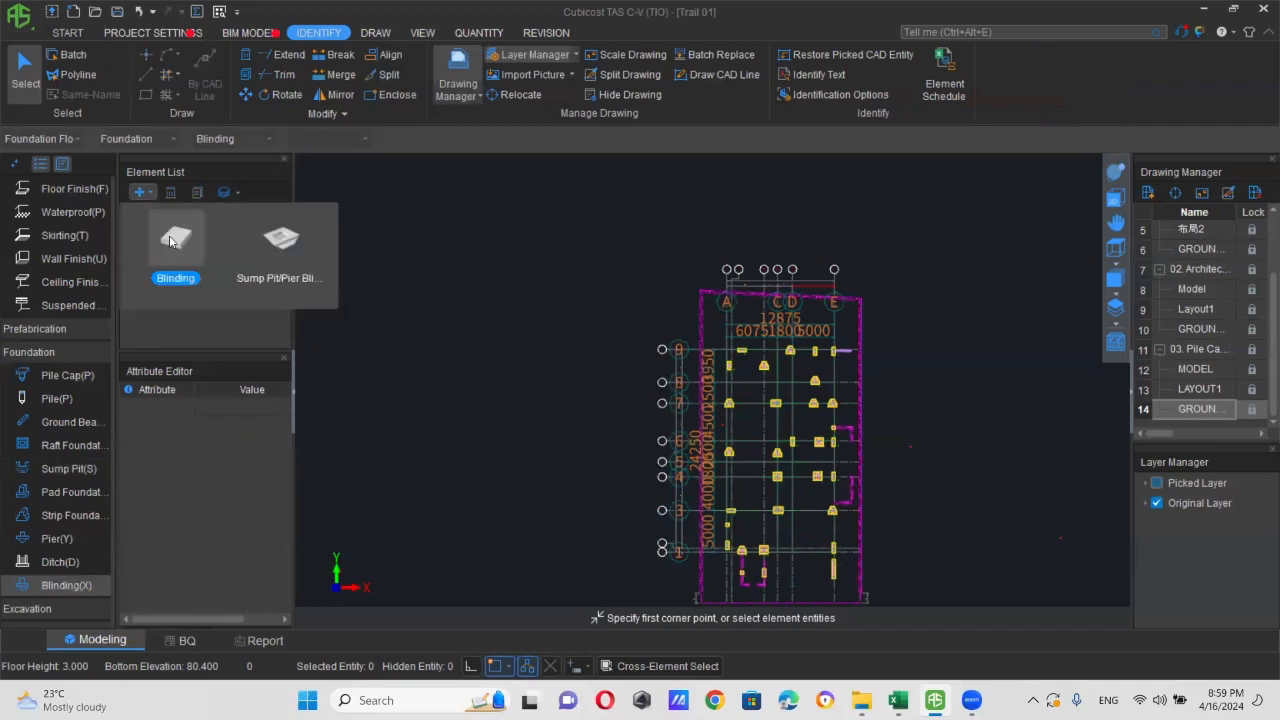
{"action": "left_click", "coordinate": [174, 250]}
{"action": "left_click", "coordinate": [226, 480]}
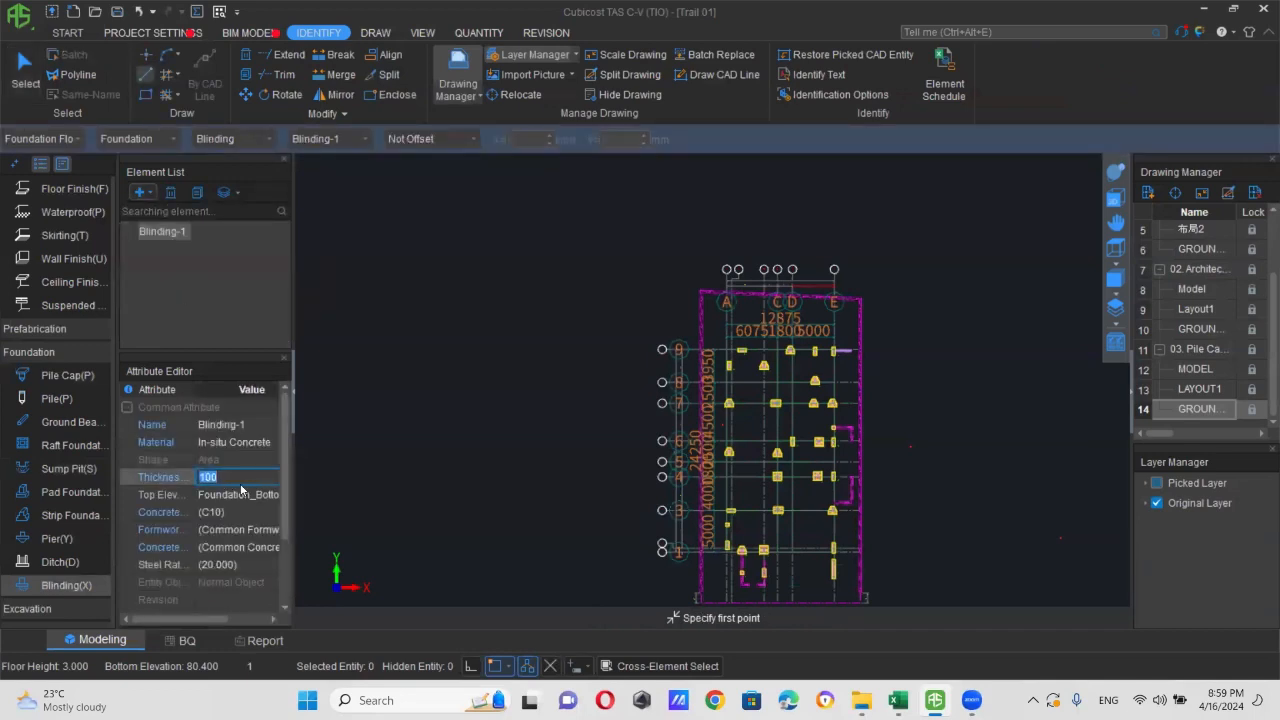
{"action": "scroll", "coordinate": [218, 557], "scroll_direction": "down", "scroll_amount": 2}
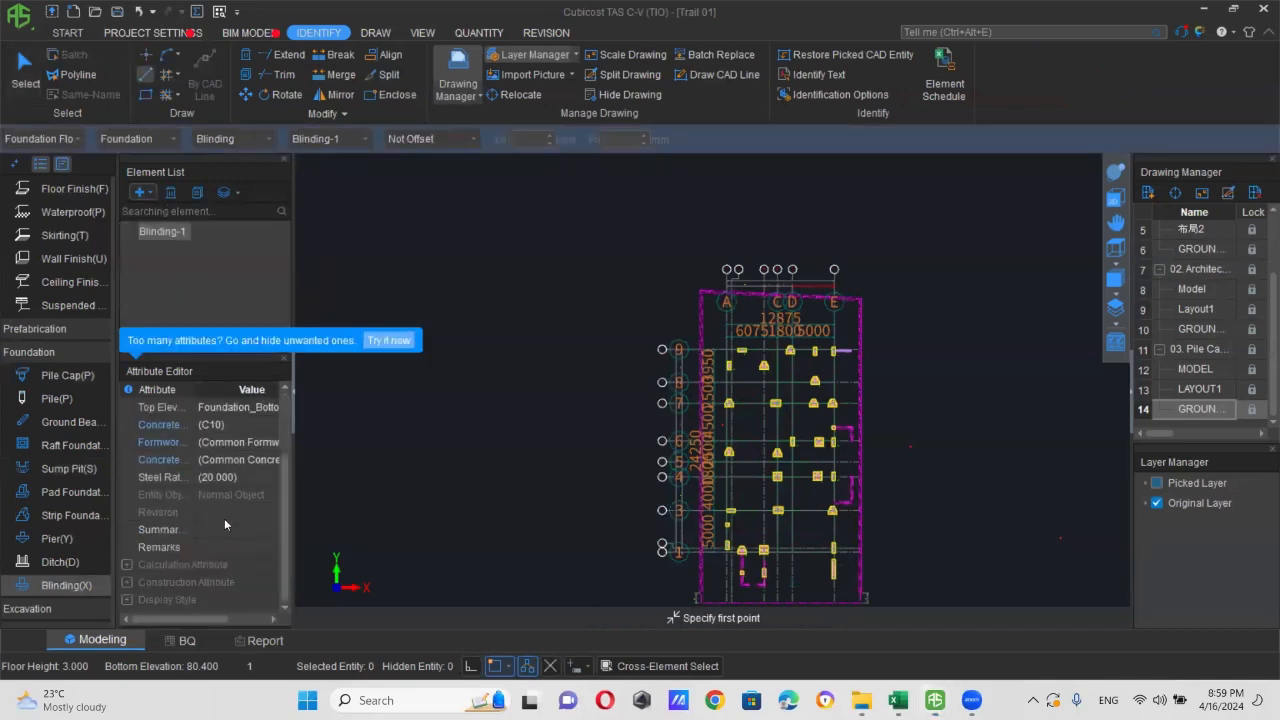
{"action": "scroll", "coordinate": [225, 520], "scroll_direction": "up", "scroll_amount": 2}
{"action": "left_click", "coordinate": [240, 426]}
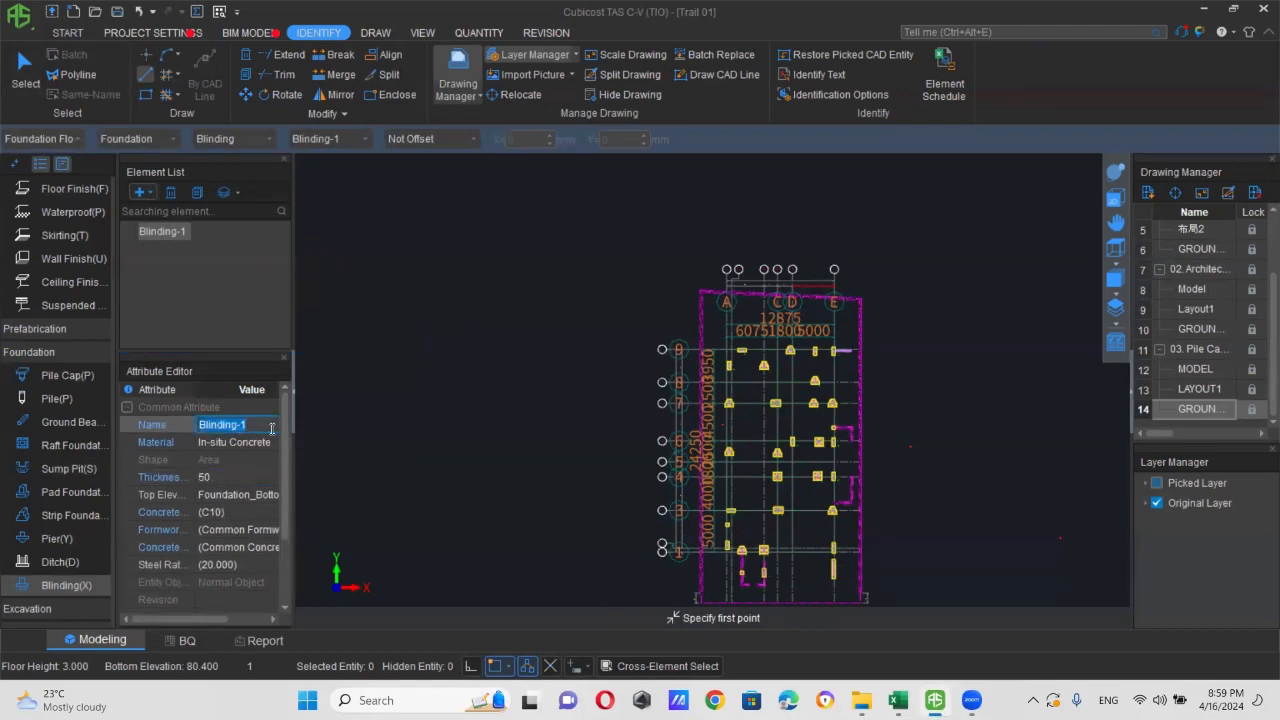
{"action": "type", "text": "Bl"}
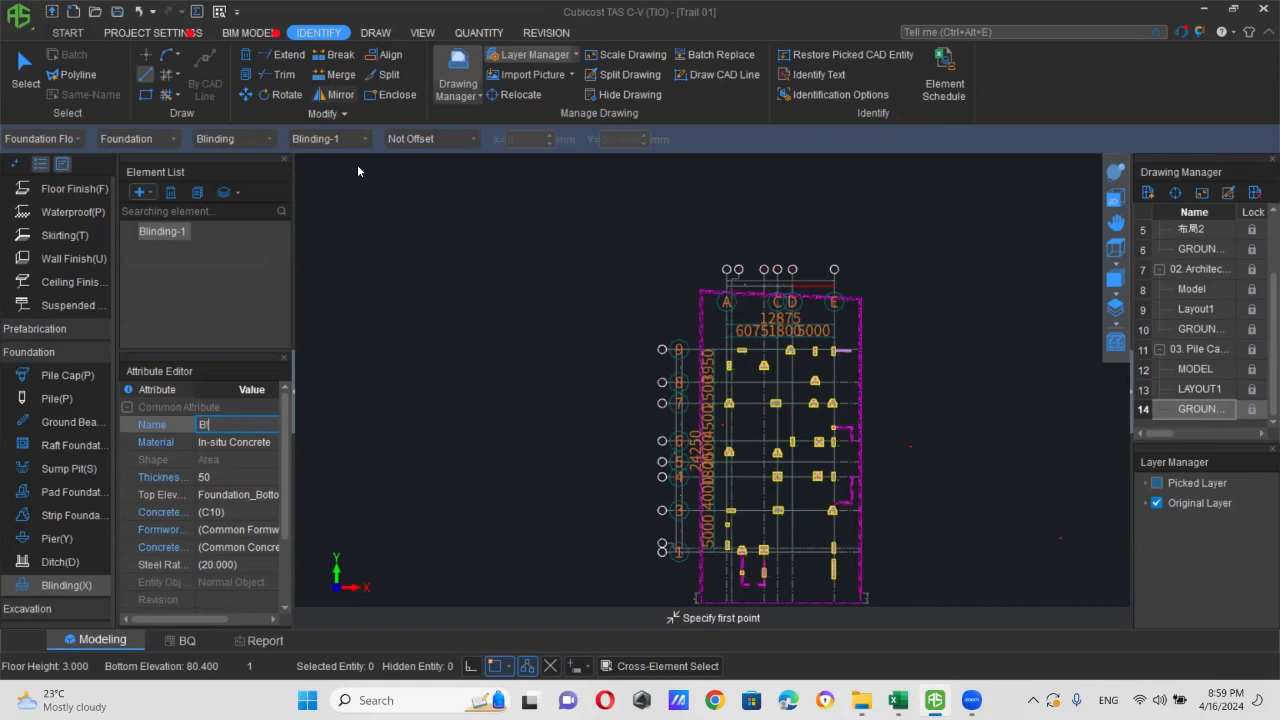
- Generate the Bl blinding under all pile caps with an extension beyond their edges and inspect it in 3D
{"action": "left_click", "coordinate": [169, 95]}
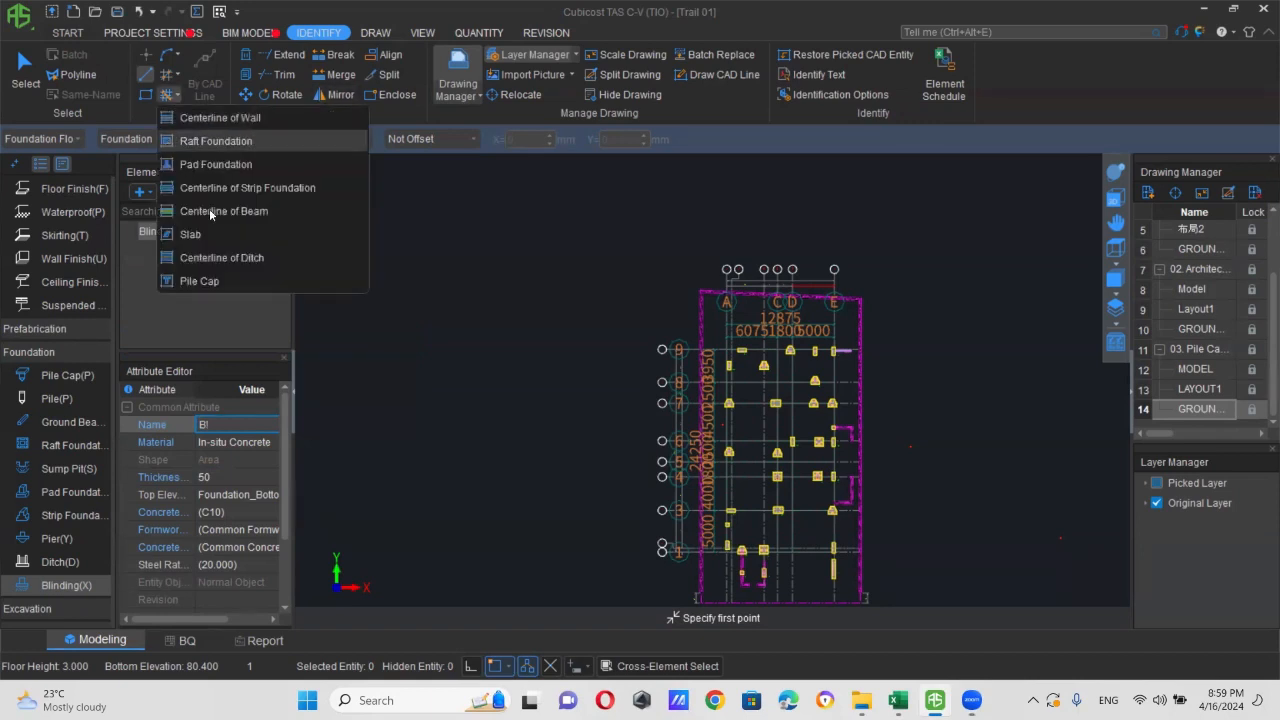
{"action": "left_click", "coordinate": [213, 284]}
{"action": "left_click_drag", "start_coordinate": [606, 262], "coordinate": [912, 593]}
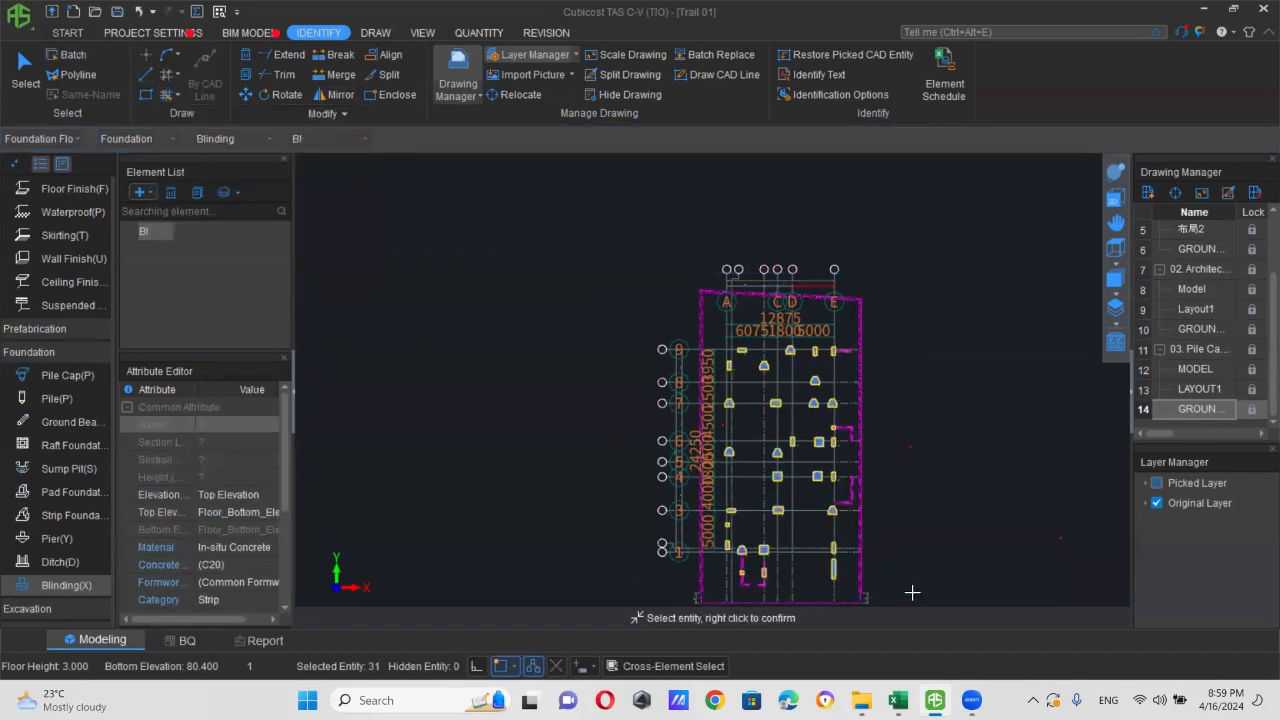
{"action": "right_click", "coordinate": [951, 426]}
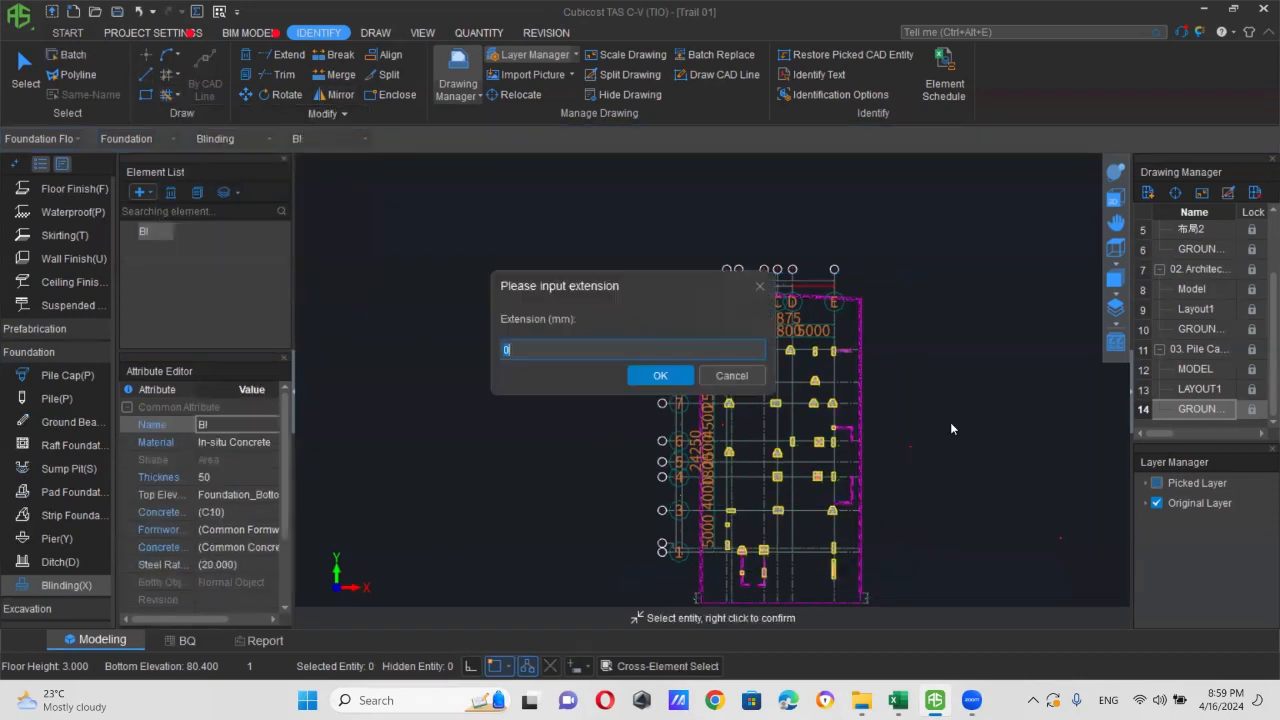
{"action": "left_click", "coordinate": [681, 378]}
{"action": "left_click", "coordinate": [1117, 172]}
{"action": "left_click_drag", "start_coordinate": [734, 546], "coordinate": [789, 370]}
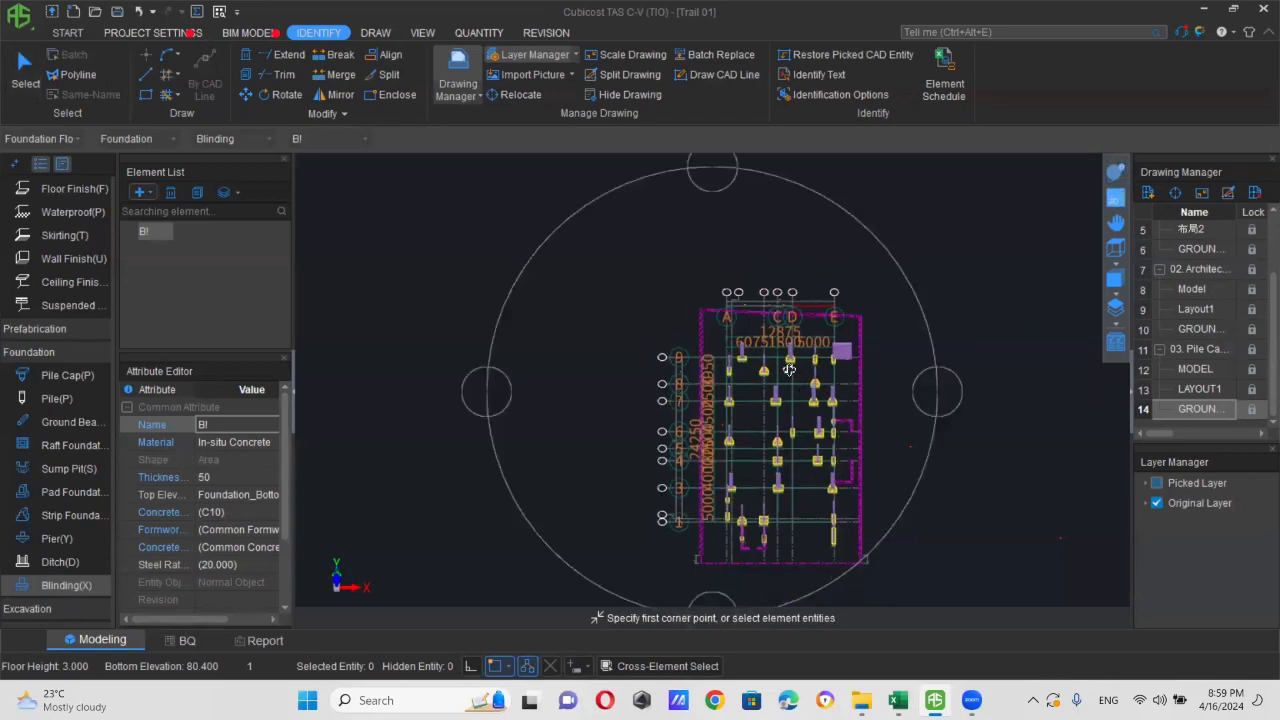
{"action": "scroll", "coordinate": [789, 370], "scroll_direction": "up", "scroll_amount": 10}
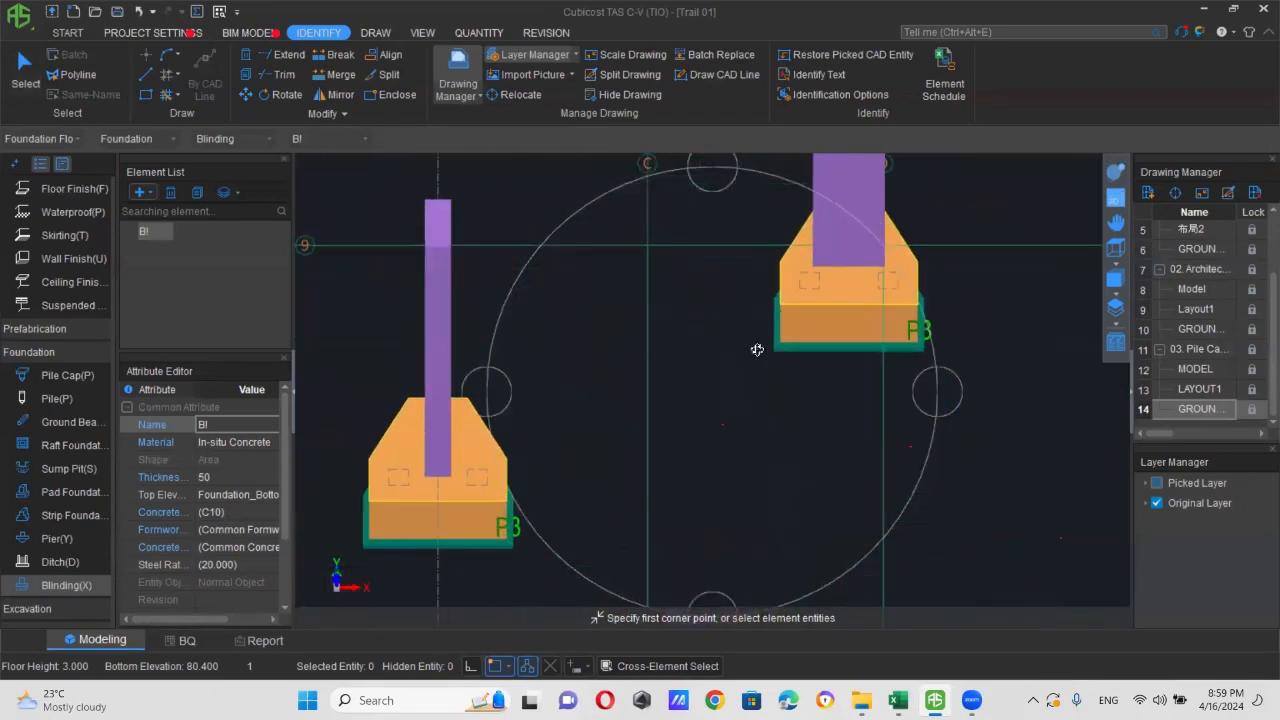
{"action": "scroll", "coordinate": [757, 349], "scroll_direction": "up", "scroll_amount": 3}
{"action": "left_click_drag", "start_coordinate": [757, 352], "coordinate": [753, 381]}
{"action": "scroll", "coordinate": [738, 372], "scroll_direction": "down", "scroll_amount": 5}
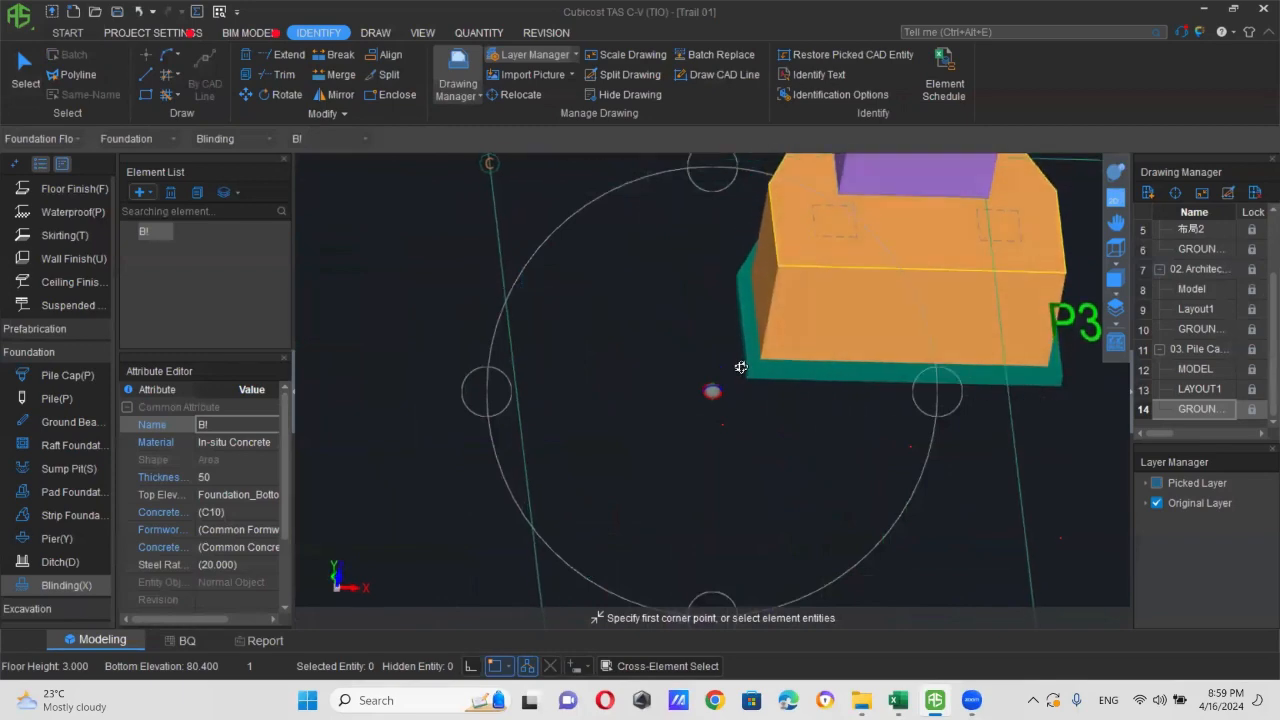
- Examine the blinding beneath the pile caps in plan view, both close up and across the whole foundation layout
{"action": "scroll", "coordinate": [686, 404], "scroll_direction": "down", "scroll_amount": 5}
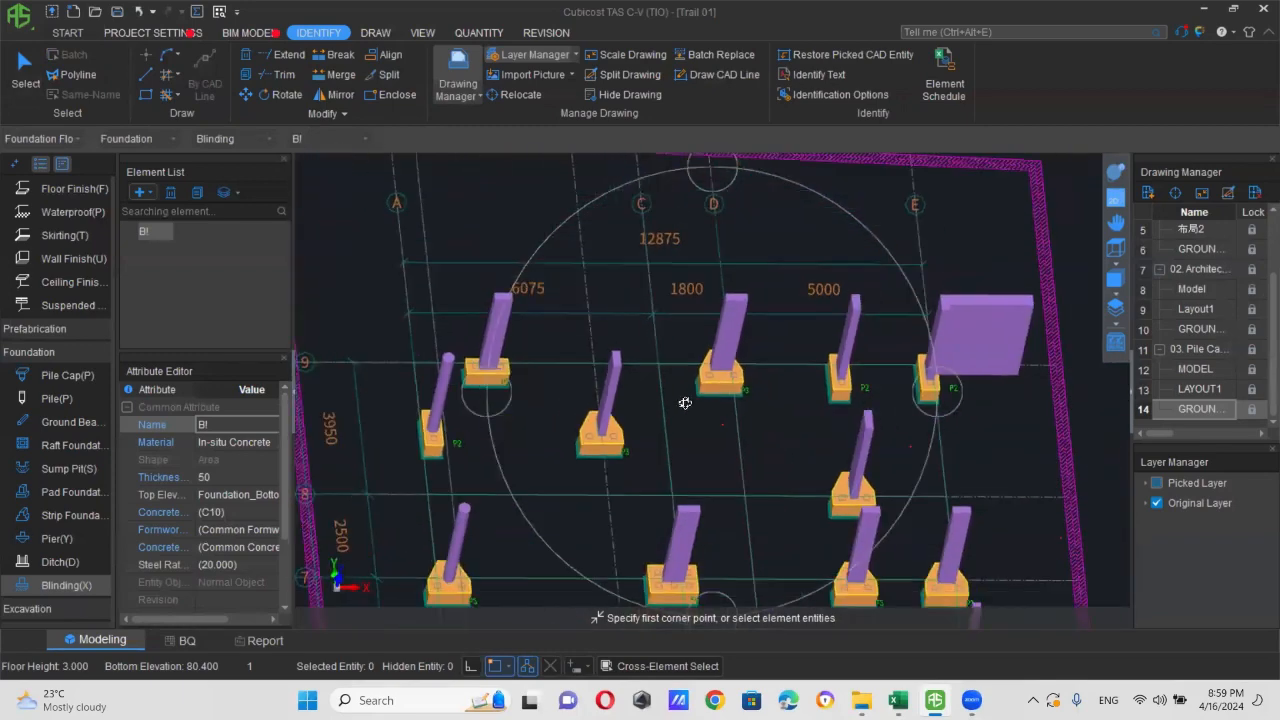
{"action": "left_click", "coordinate": [1113, 198]}
{"action": "scroll", "coordinate": [743, 326], "scroll_direction": "down", "scroll_amount": 6}
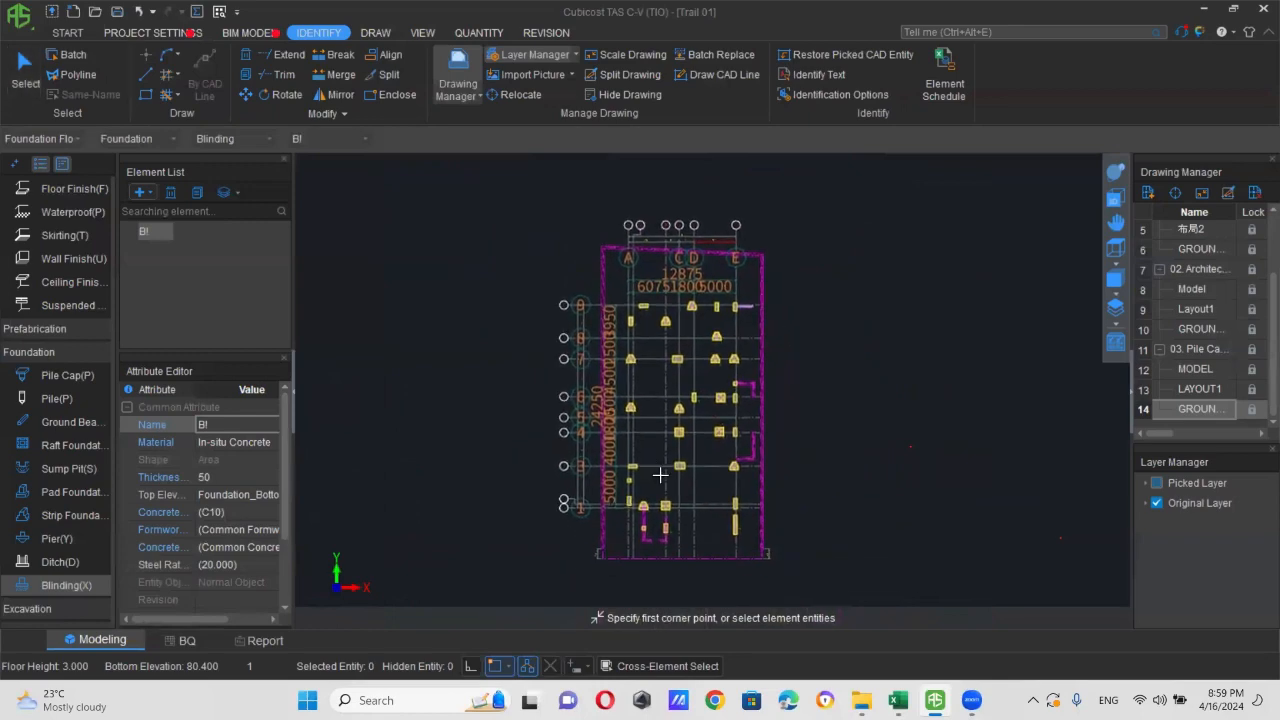
{"action": "scroll", "coordinate": [689, 420], "scroll_direction": "up", "scroll_amount": 3}
{"action": "scroll", "coordinate": [689, 302], "scroll_direction": "up", "scroll_amount": 6}
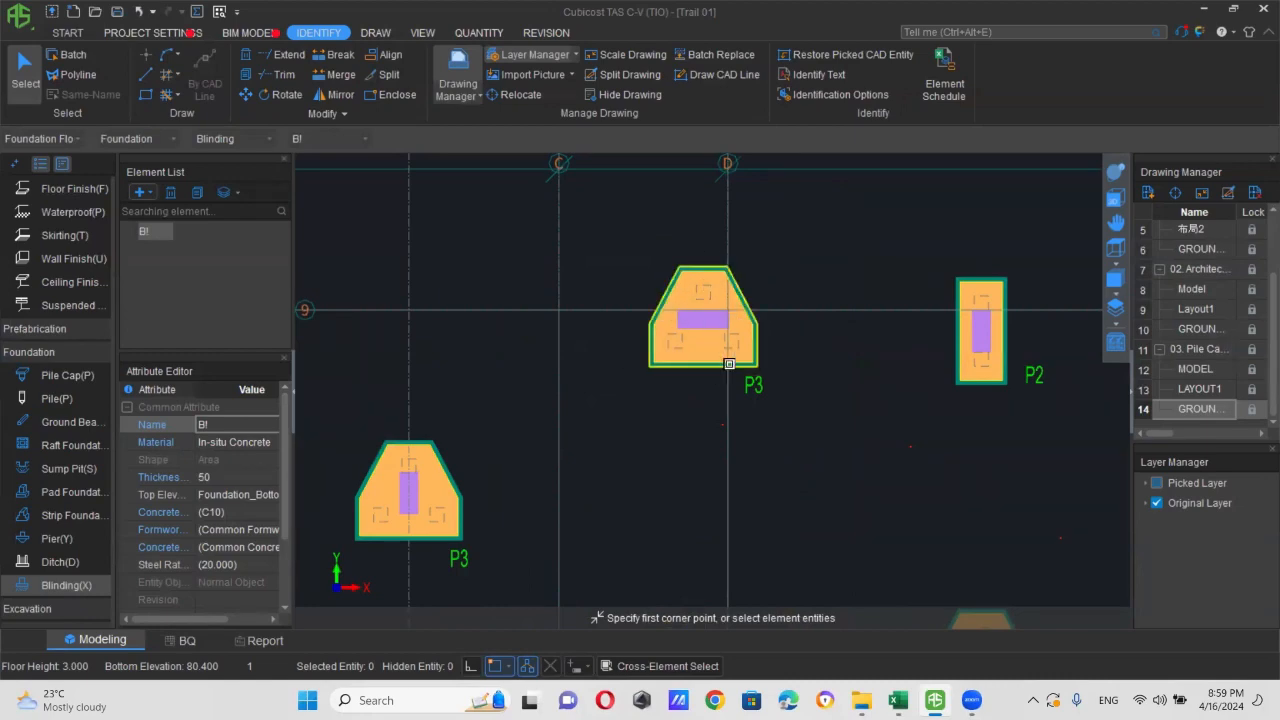
{"action": "scroll", "coordinate": [729, 364], "scroll_direction": "down", "scroll_amount": 2}
{"action": "scroll", "coordinate": [729, 364], "scroll_direction": "down", "scroll_amount": 3}
{"action": "scroll", "coordinate": [715, 380], "scroll_direction": "down", "scroll_amount": 2}
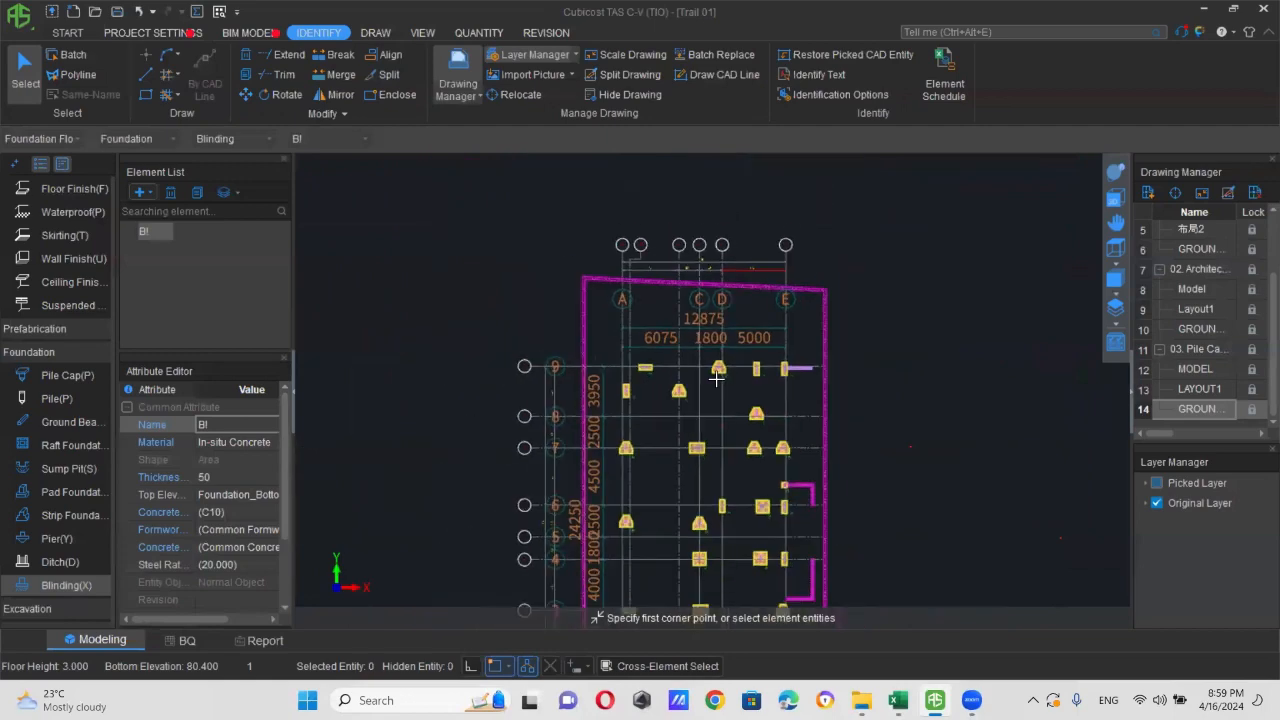
{"action": "scroll", "coordinate": [700, 402], "scroll_direction": "up", "scroll_amount": 6}
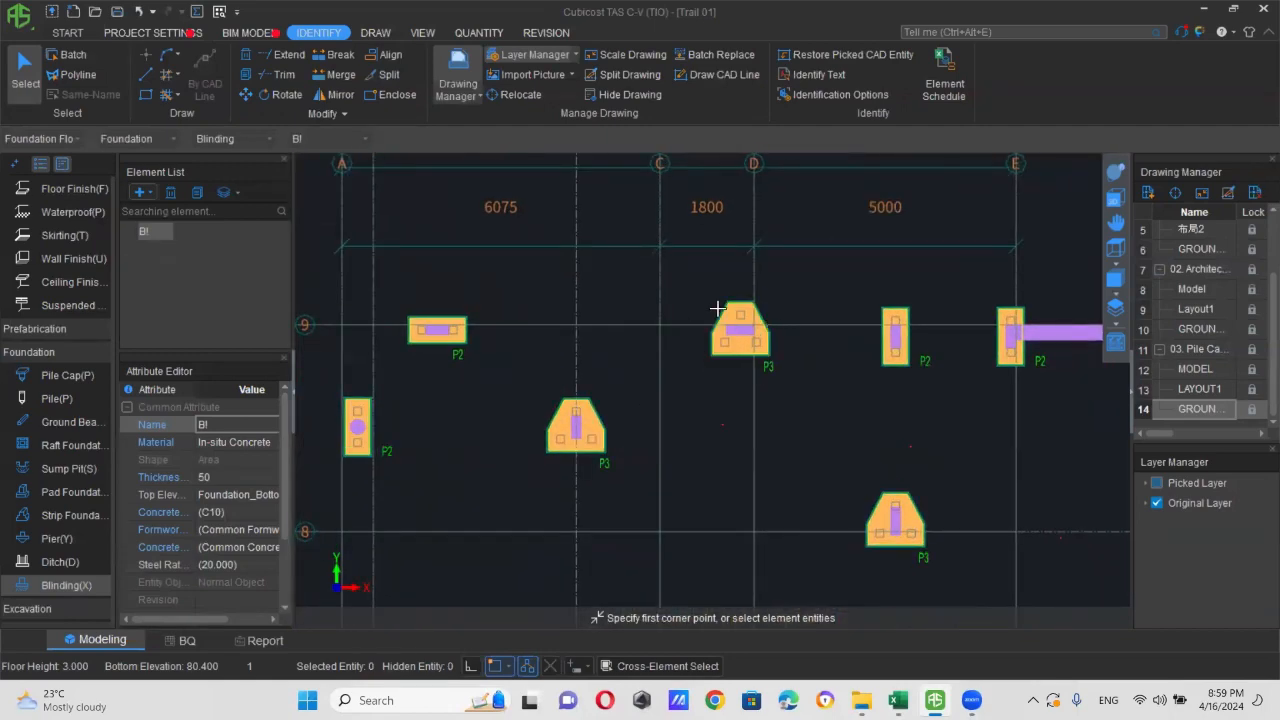
- Auto-generate pit excavation with 3.000 m unit depth, 300 mm working space, slope coefficient 0.00, slope position at blinding soffit, and auto mode
{"action": "left_click", "coordinate": [1116, 174]}
{"action": "left_click_drag", "start_coordinate": [887, 340], "coordinate": [884, 240]}
{"action": "scroll", "coordinate": [764, 364], "scroll_direction": "down", "scroll_amount": 5}
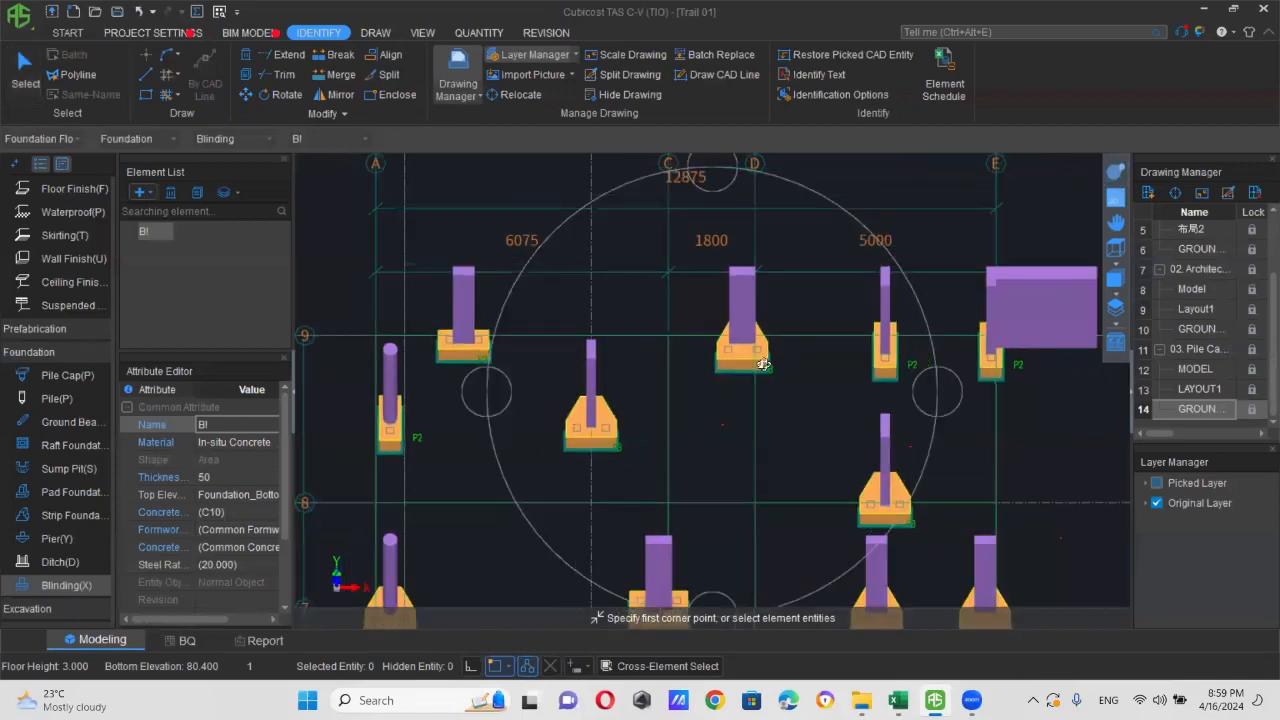
{"action": "scroll", "coordinate": [723, 329], "scroll_direction": "down", "scroll_amount": 2}
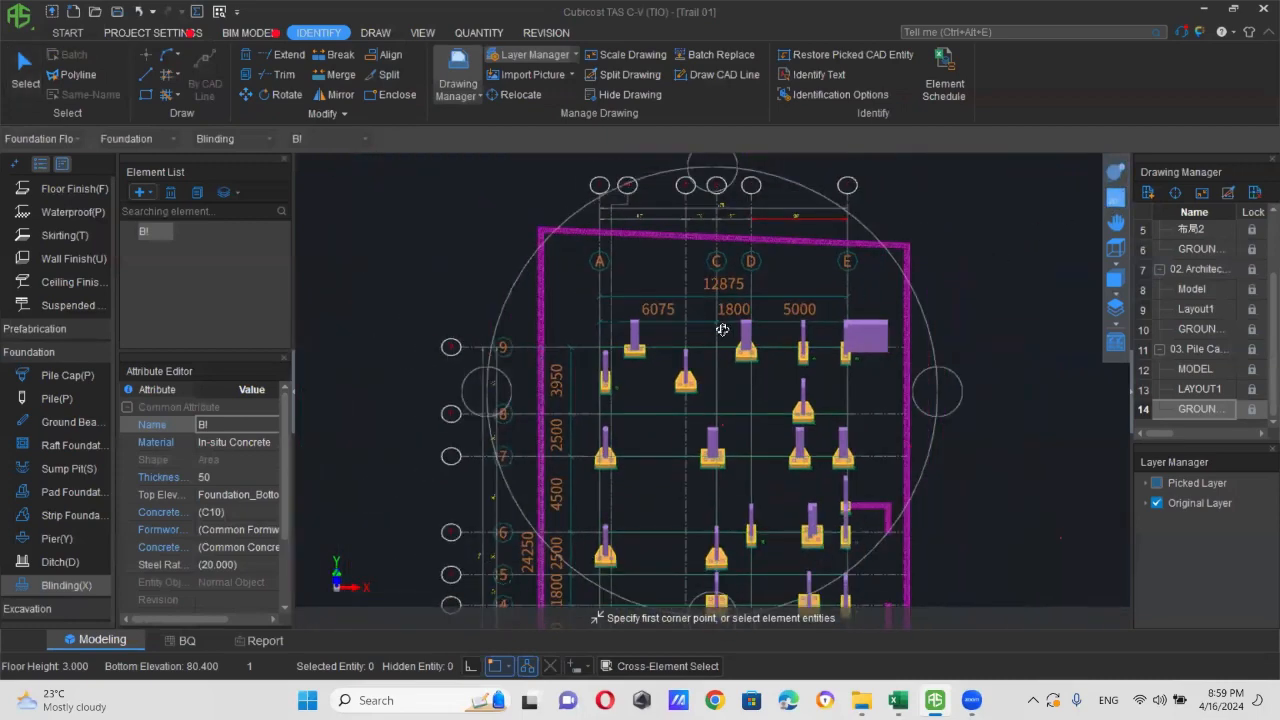
{"action": "left_click", "coordinate": [376, 33]}
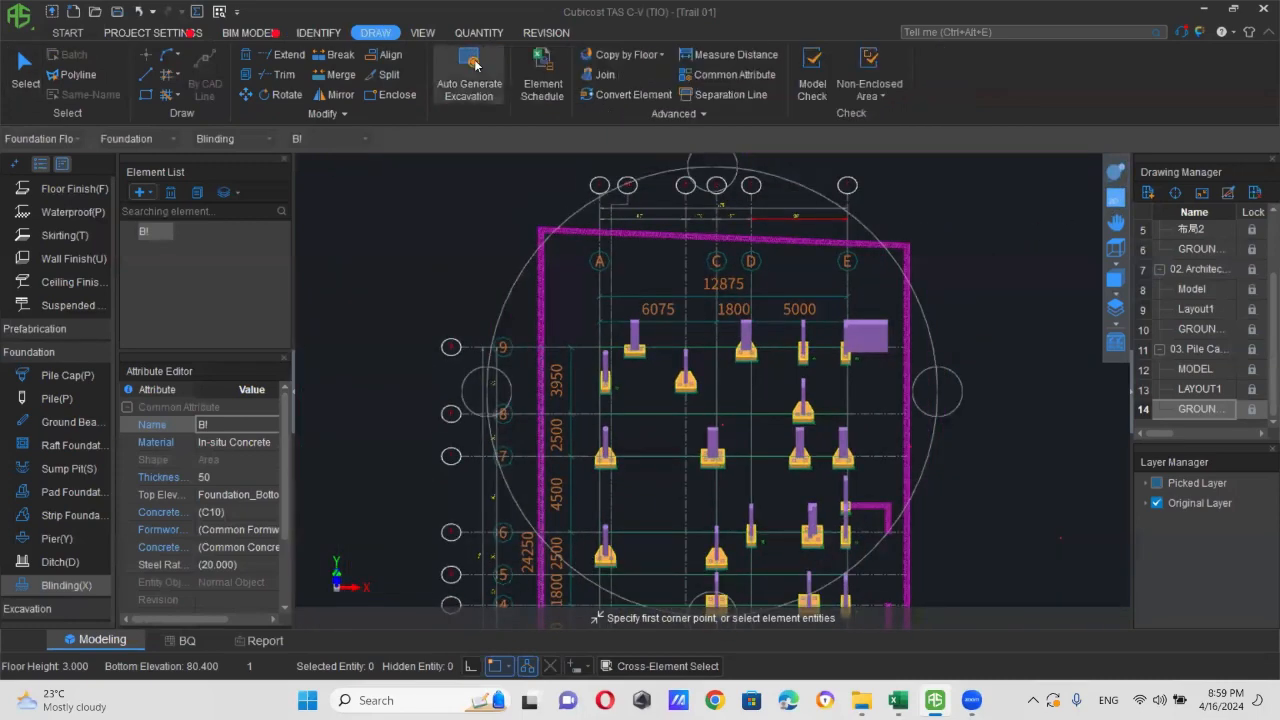
{"action": "left_click", "coordinate": [470, 70]}
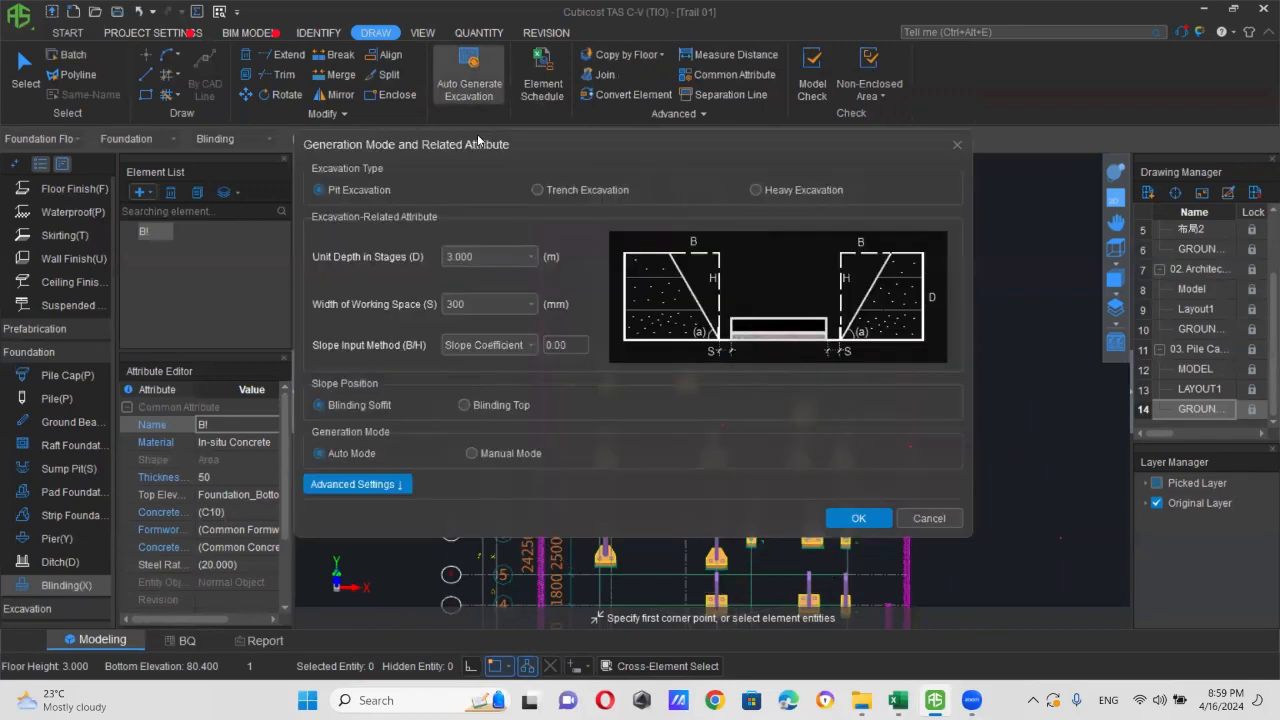
{"action": "left_click", "coordinate": [858, 518]}
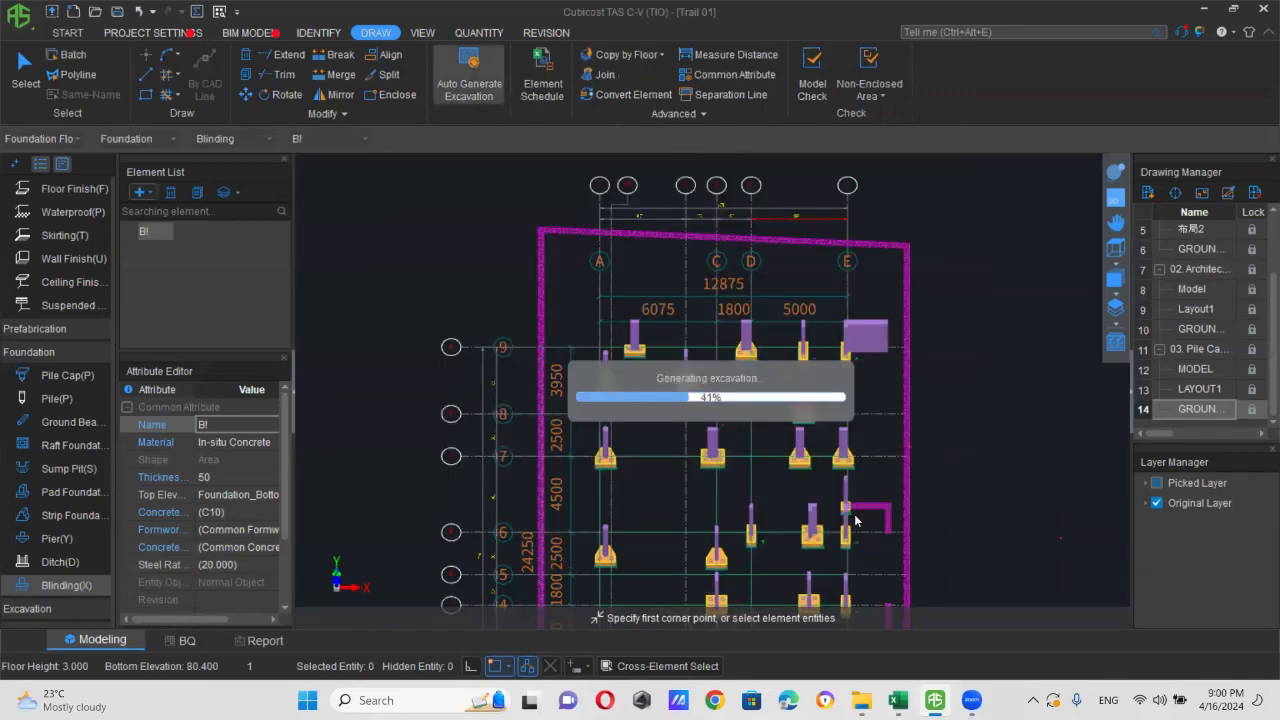
{"action": "left_click", "coordinate": [739, 378]}
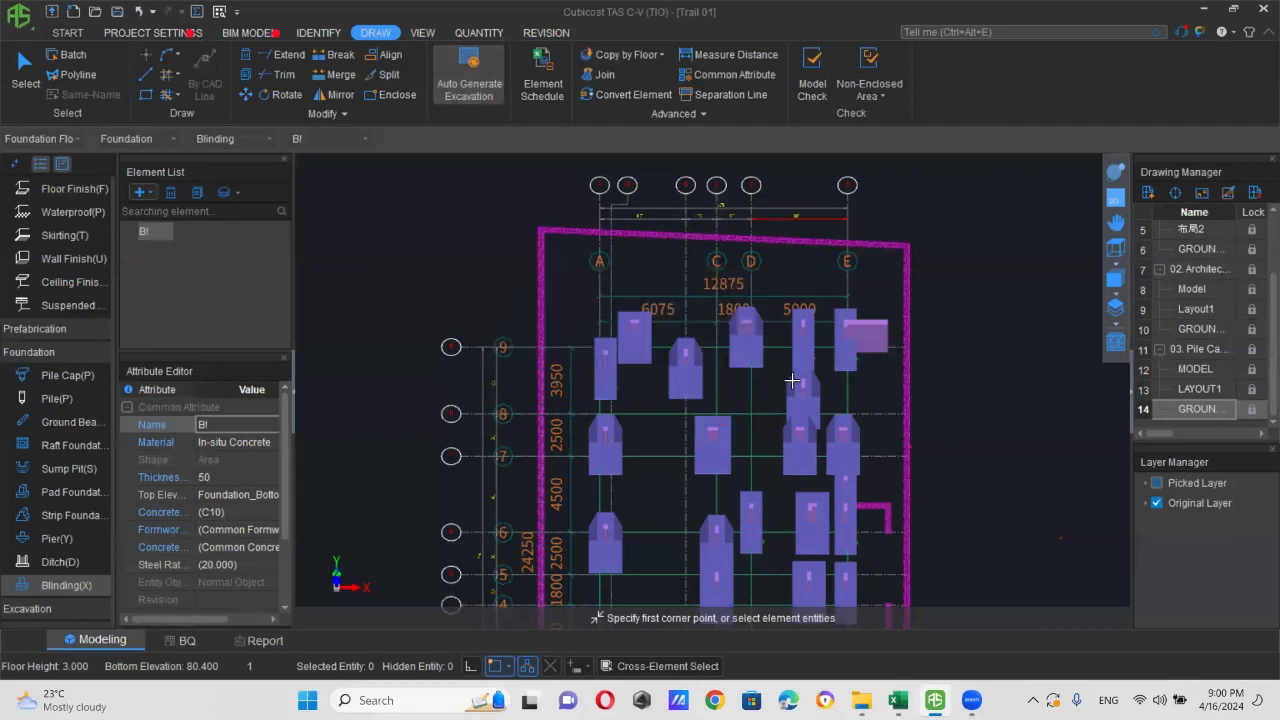
- Leave the excavation placement command and inspect the generated pit excavations around the pile caps in 3D
{"action": "left_click", "coordinate": [1116, 172]}
{"action": "left_click_drag", "start_coordinate": [843, 432], "coordinate": [816, 468]}
{"action": "scroll", "coordinate": [815, 470], "scroll_direction": "down", "scroll_amount": 1}
{"action": "right_click", "coordinate": [979, 290]}
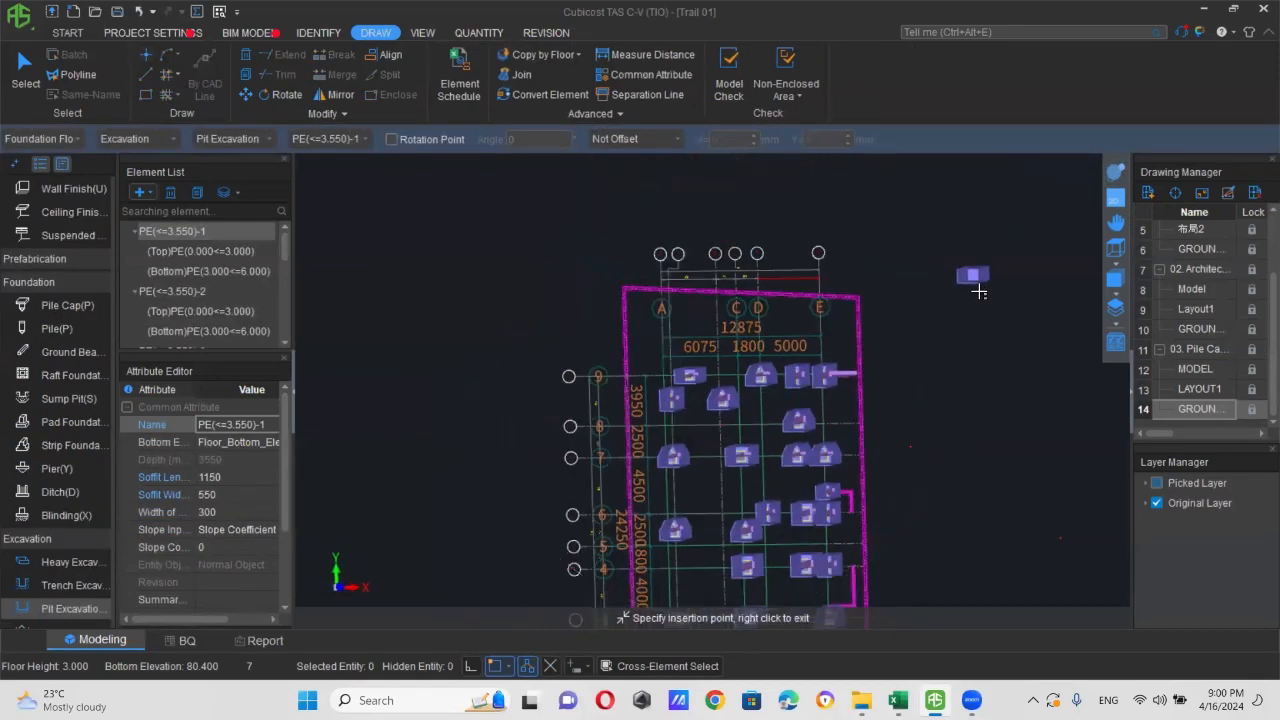
{"action": "right_click", "coordinate": [979, 293]}
{"action": "scroll", "coordinate": [756, 379], "scroll_direction": "down", "scroll_amount": 3}
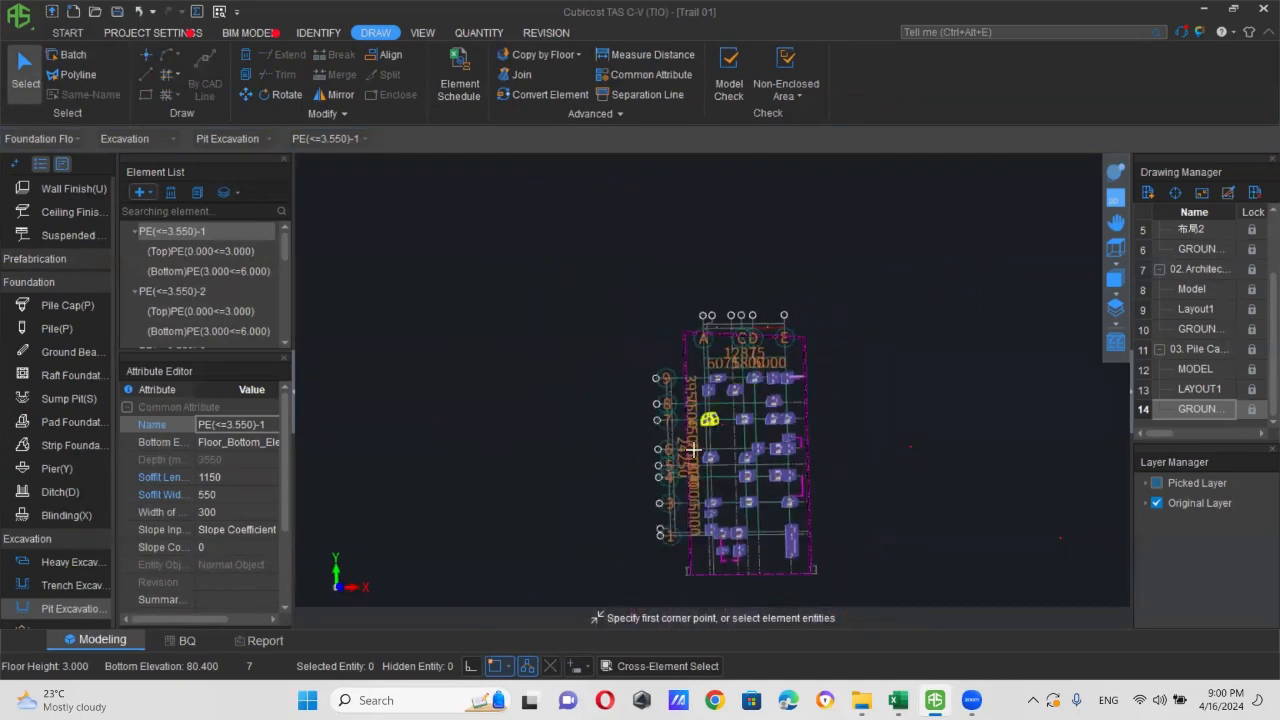
{"action": "scroll", "coordinate": [706, 469], "scroll_direction": "up", "scroll_amount": 1}
{"action": "middle_click_drag", "start_coordinate": [721, 517], "coordinate": [709, 405]}
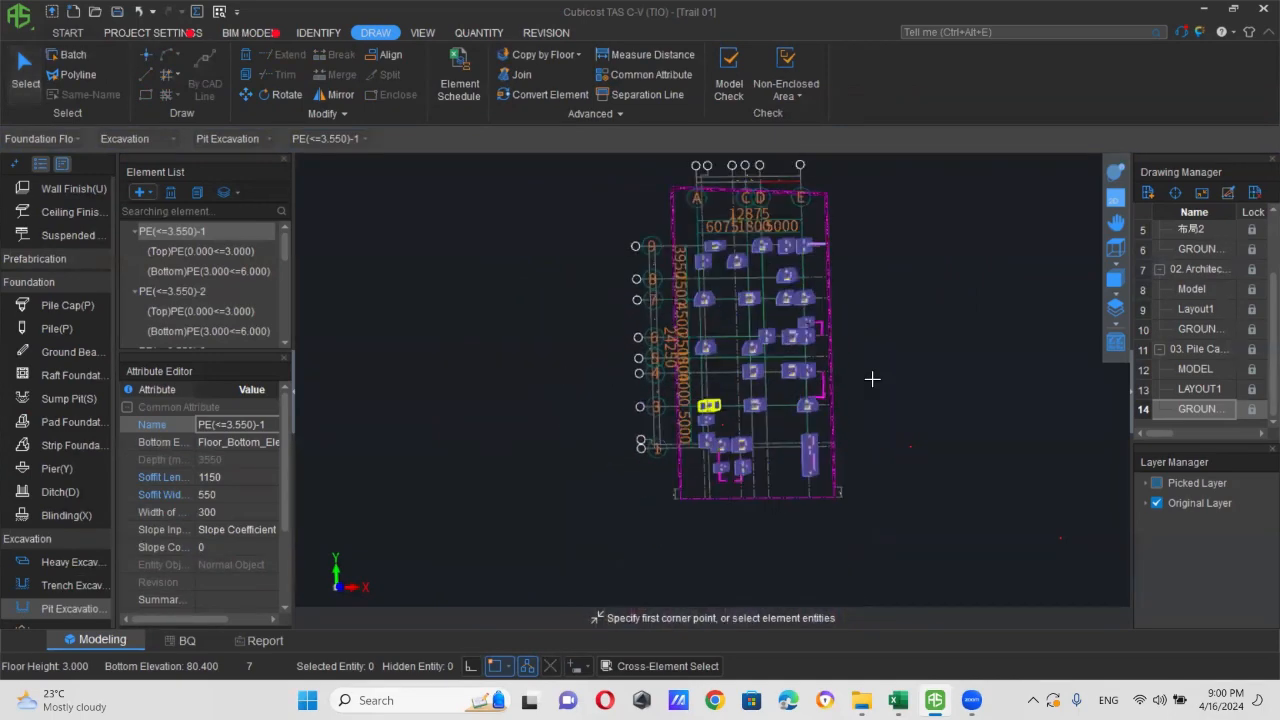
{"action": "left_click", "coordinate": [1116, 172]}
{"action": "left_click_drag", "start_coordinate": [756, 412], "coordinate": [765, 358]}
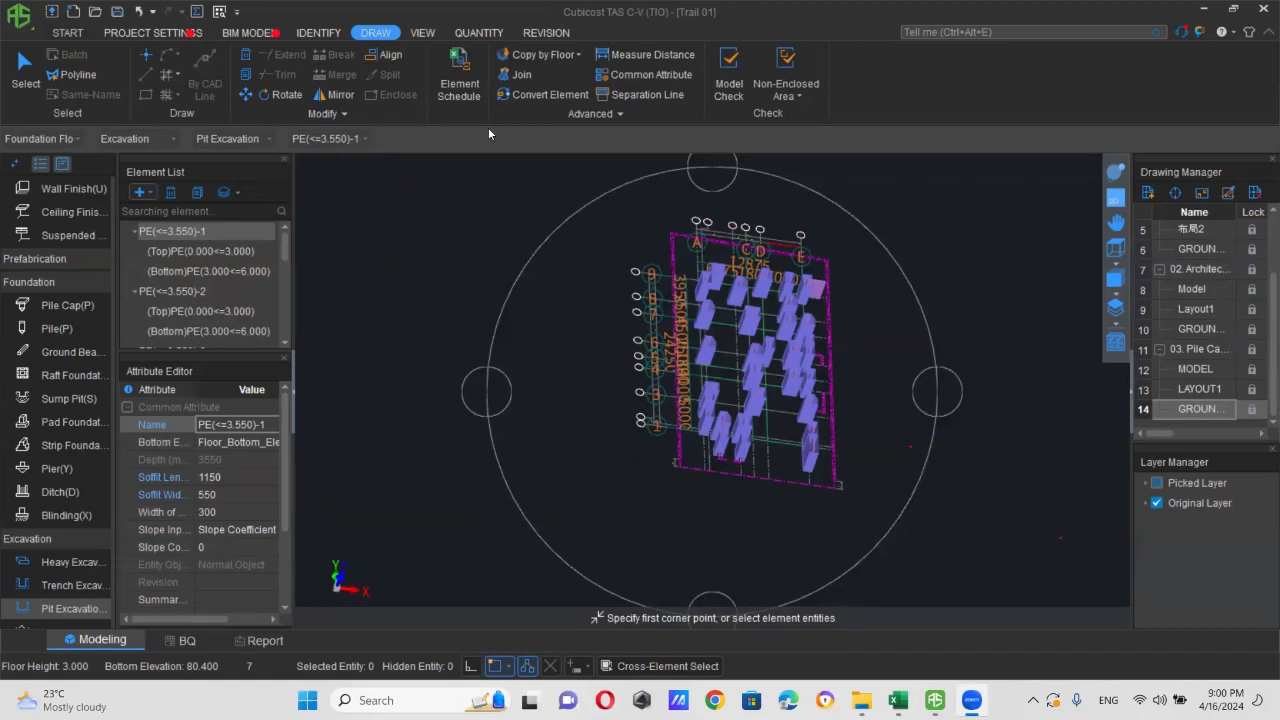
- Turn on the entity display of all elements for the pit excavation view
{"action": "left_click", "coordinate": [256, 33]}
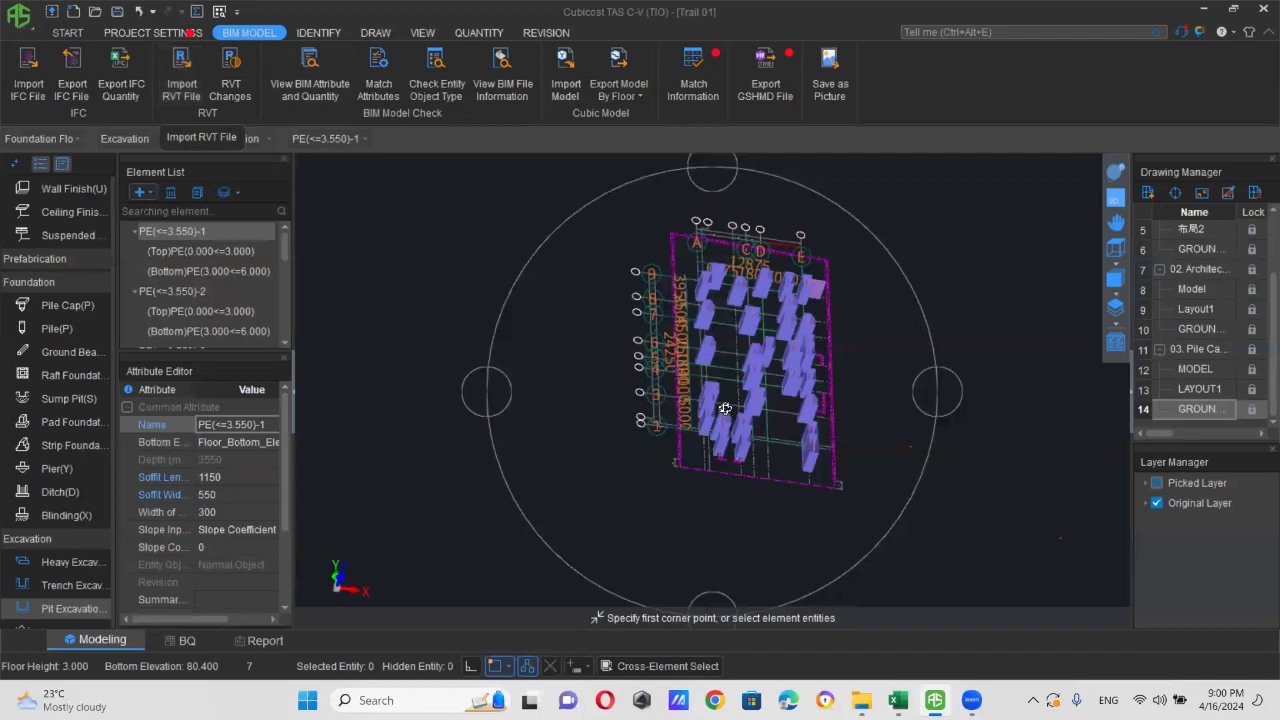
{"action": "scroll", "coordinate": [732, 263], "scroll_direction": "down", "scroll_amount": 2}
{"action": "left_click_drag", "start_coordinate": [733, 263], "coordinate": [668, 286]}
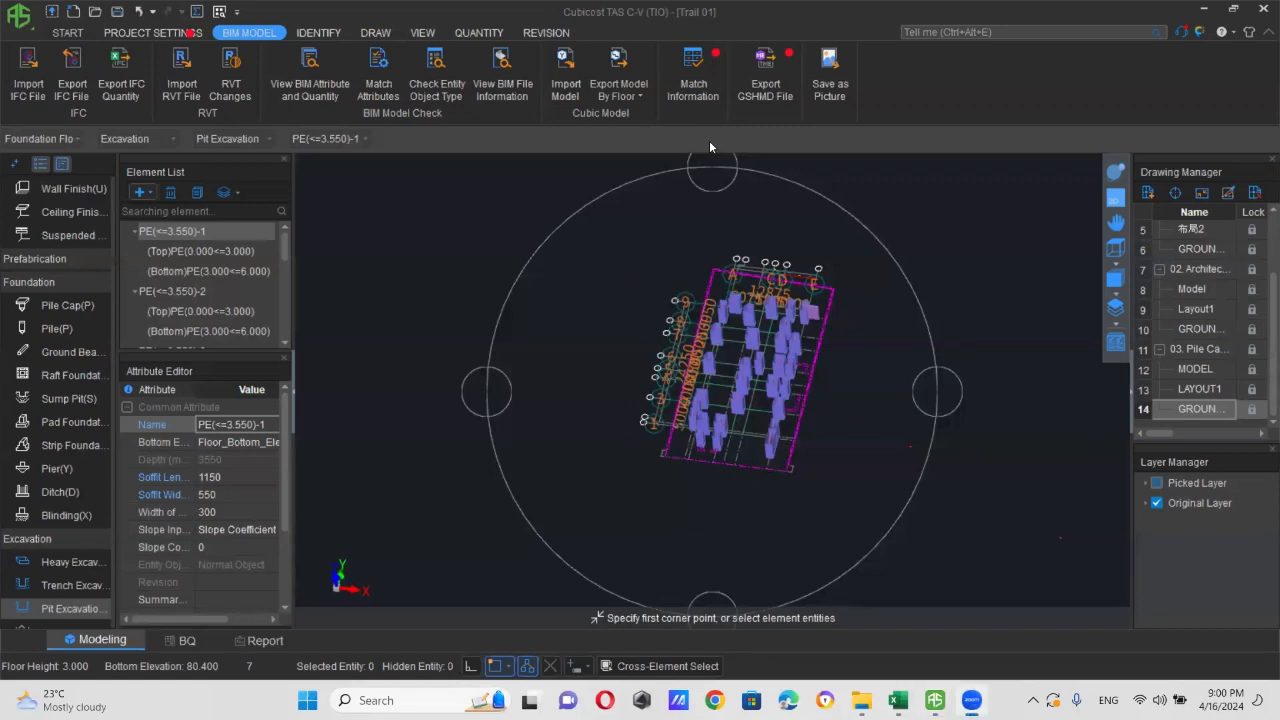
{"action": "scroll", "coordinate": [782, 394], "scroll_direction": "down", "scroll_amount": 1}
{"action": "left_click", "coordinate": [1110, 343]}
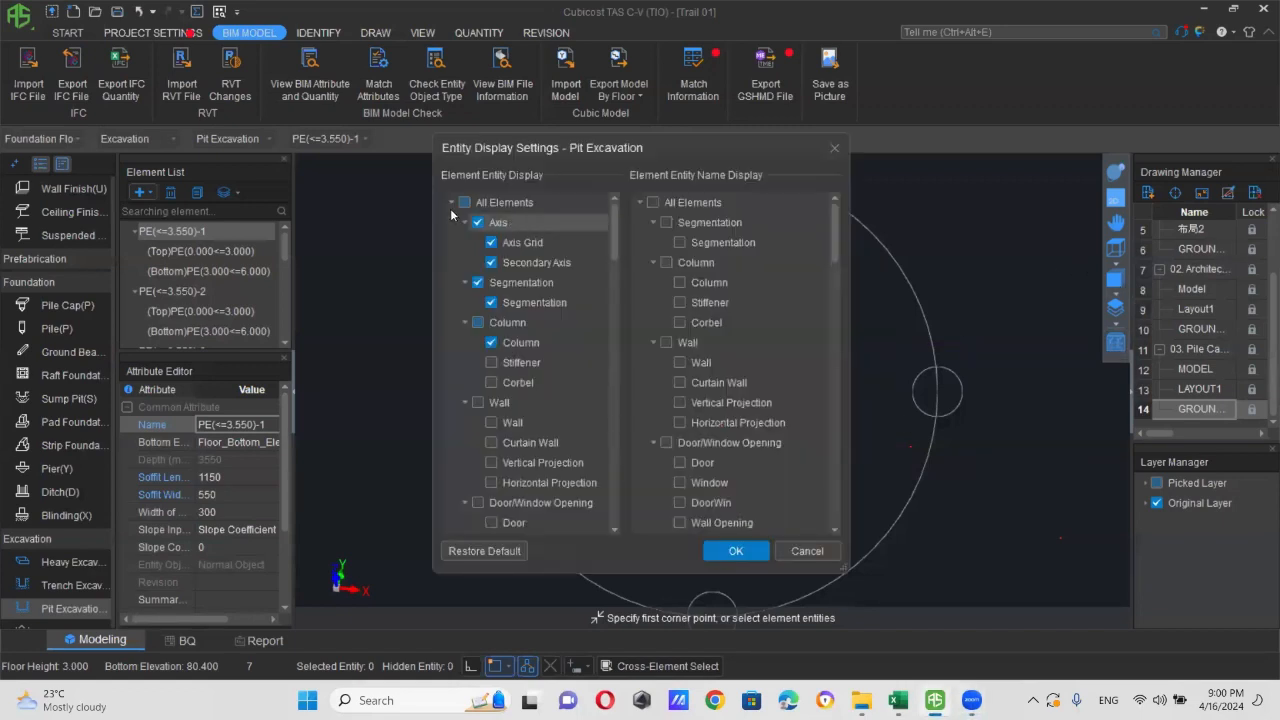
{"action": "left_click", "coordinate": [460, 204]}
{"action": "left_click", "coordinate": [736, 548]}
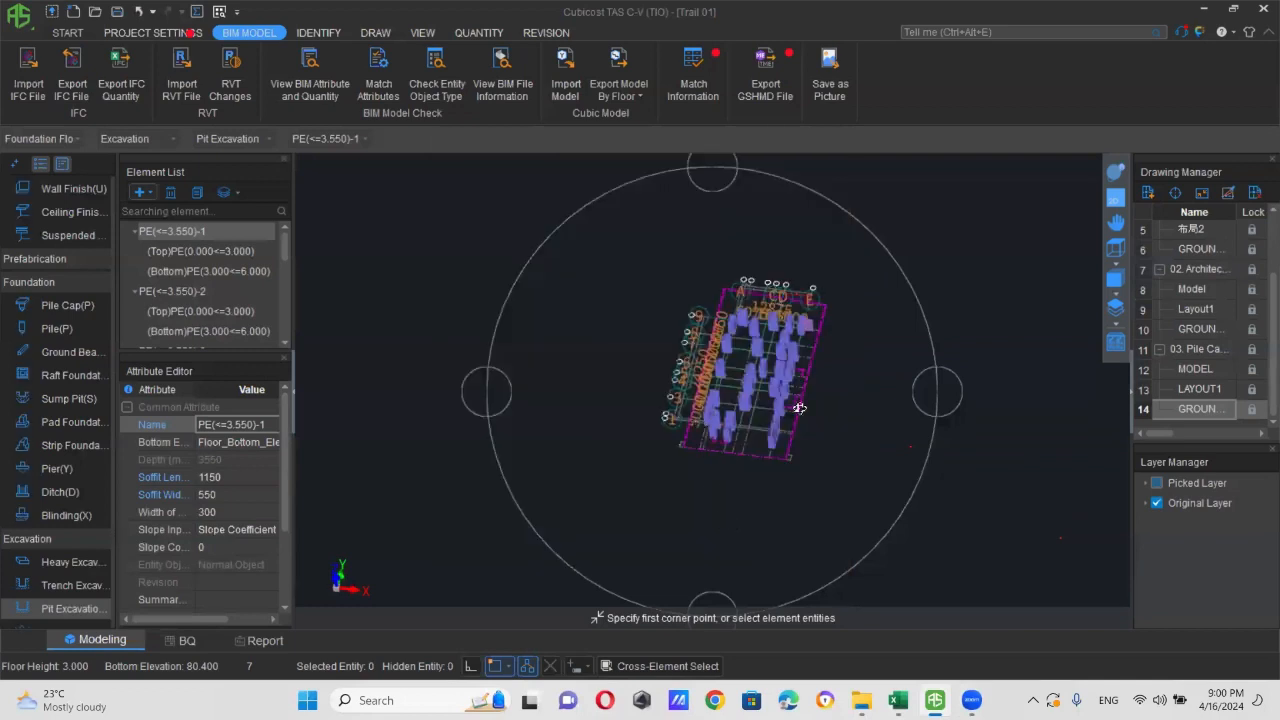
- Show all floors of the building together and examine the complete model from several angles in 3D
{"action": "left_click", "coordinate": [1116, 307]}
{"action": "left_click", "coordinate": [1158, 381]}
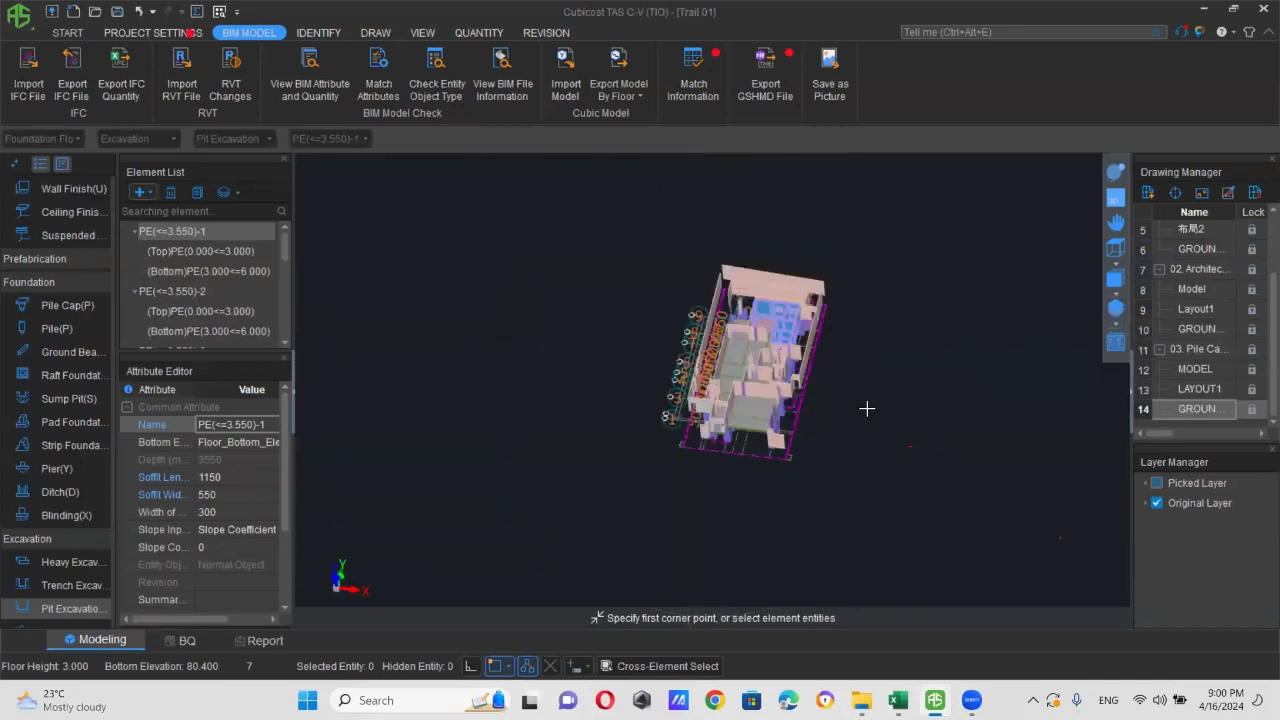
{"action": "middle_click_drag", "start_coordinate": [578, 375], "coordinate": [641, 483]}
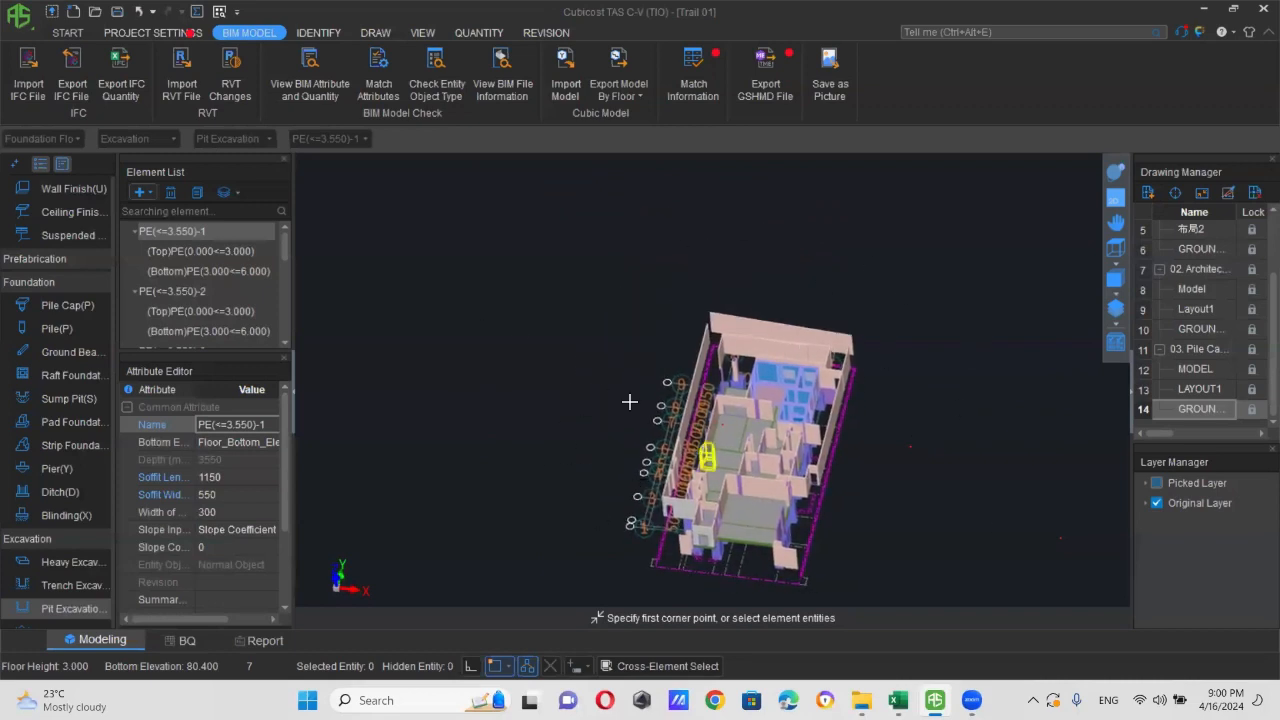
{"action": "scroll", "coordinate": [765, 335], "scroll_direction": "down", "scroll_amount": 3}
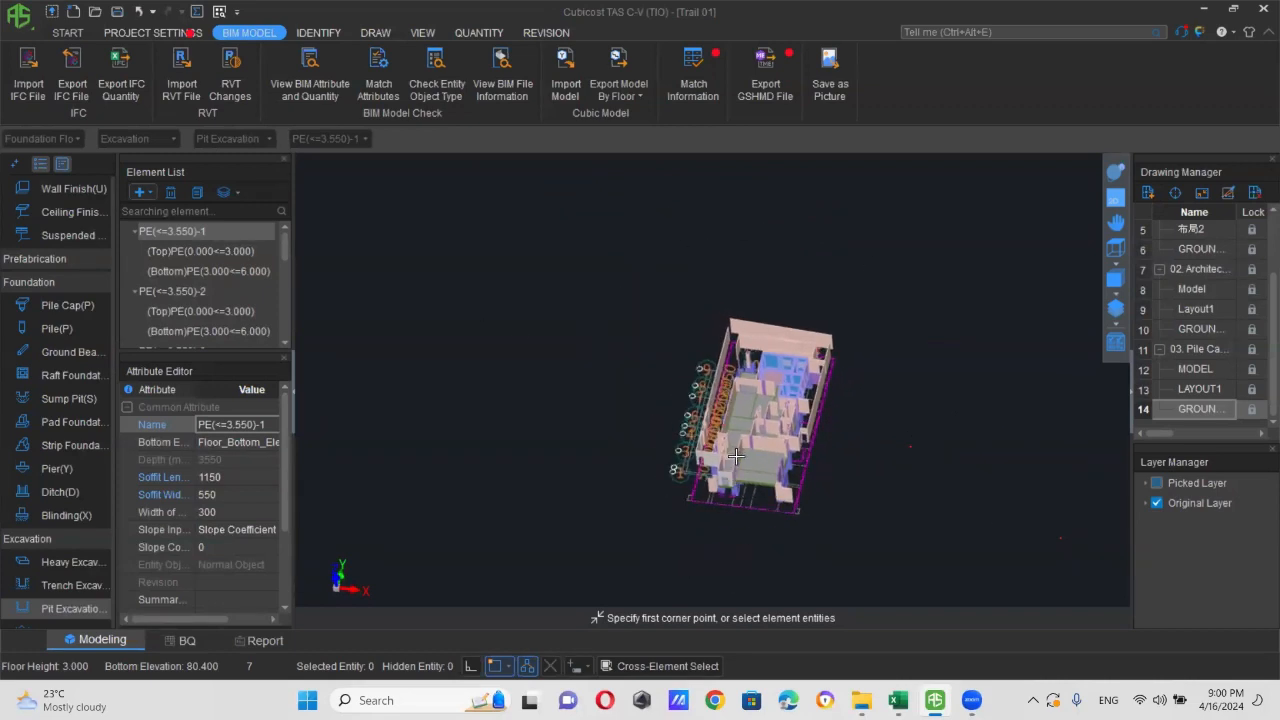
{"action": "scroll", "coordinate": [757, 445], "scroll_direction": "up", "scroll_amount": 2}
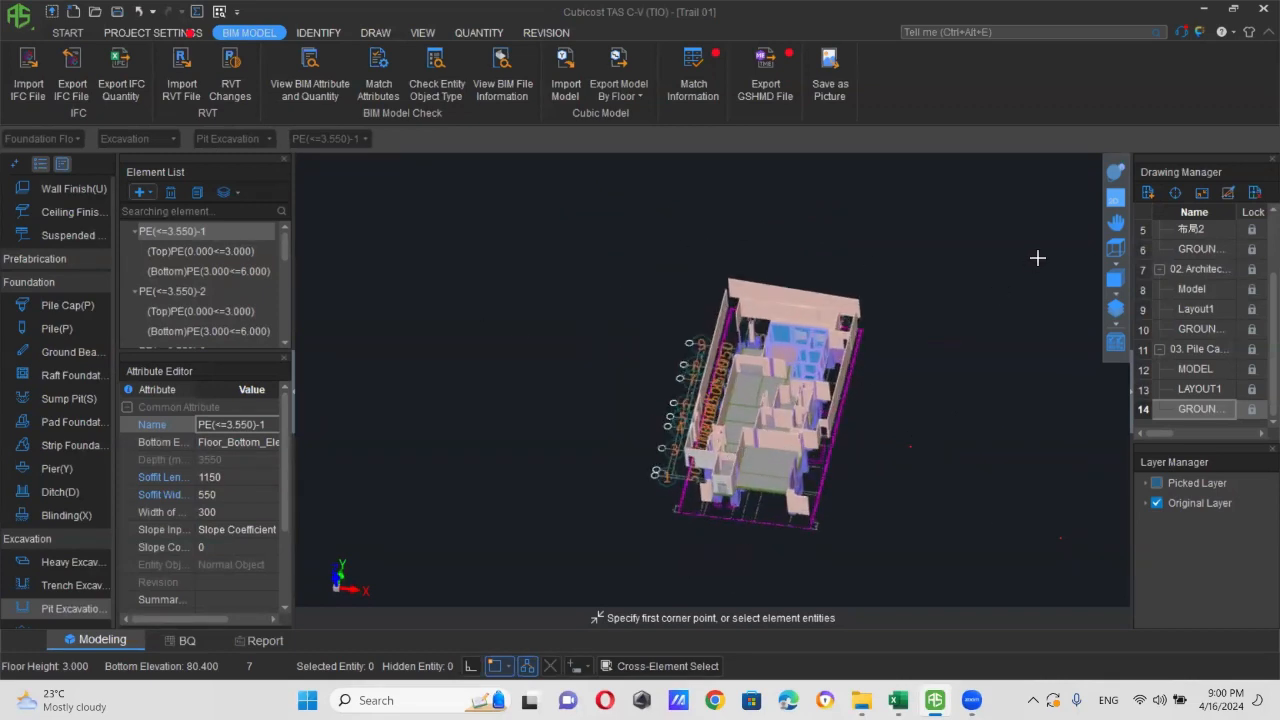
{"action": "left_click", "coordinate": [1116, 172]}
{"action": "left_click_drag", "start_coordinate": [900, 414], "coordinate": [786, 358]}
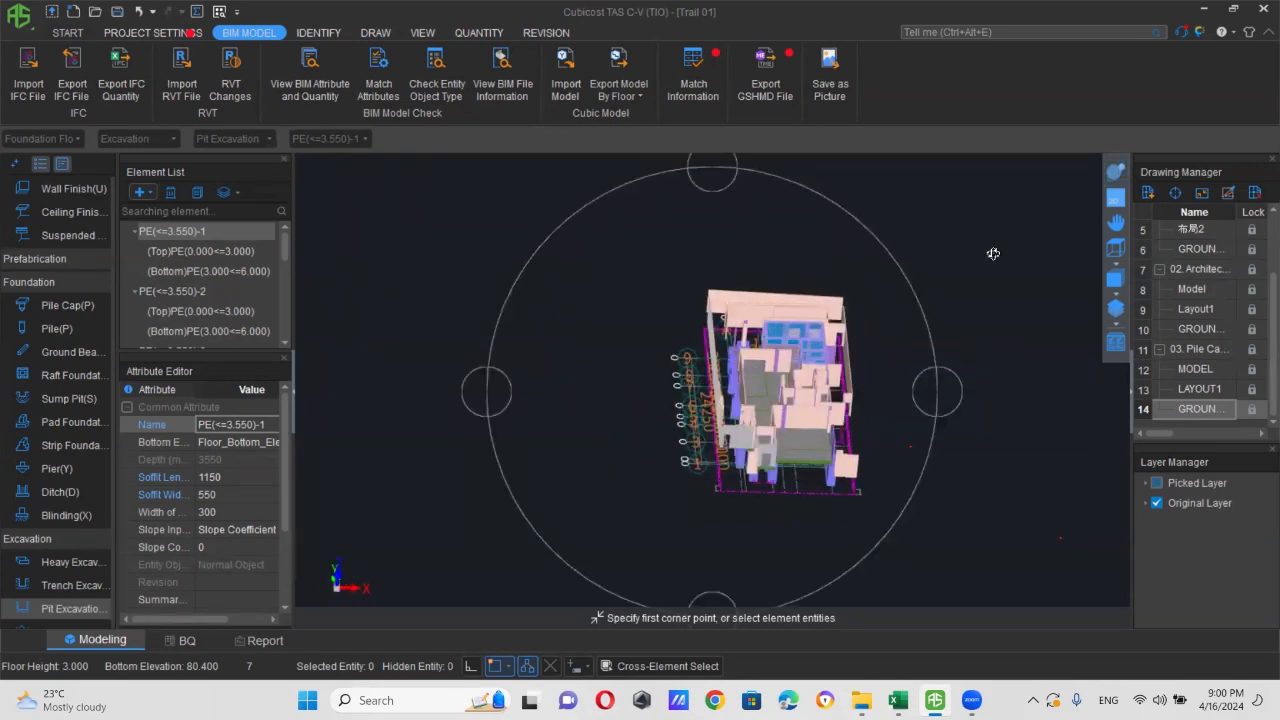
- Return to the foundation floor's plan view and review the excavation layout and the entity display settings
{"action": "left_click", "coordinate": [1112, 198]}
{"action": "key", "text": "ctrl+2"}
{"action": "scroll", "coordinate": [719, 393], "scroll_direction": "down", "scroll_amount": 1}
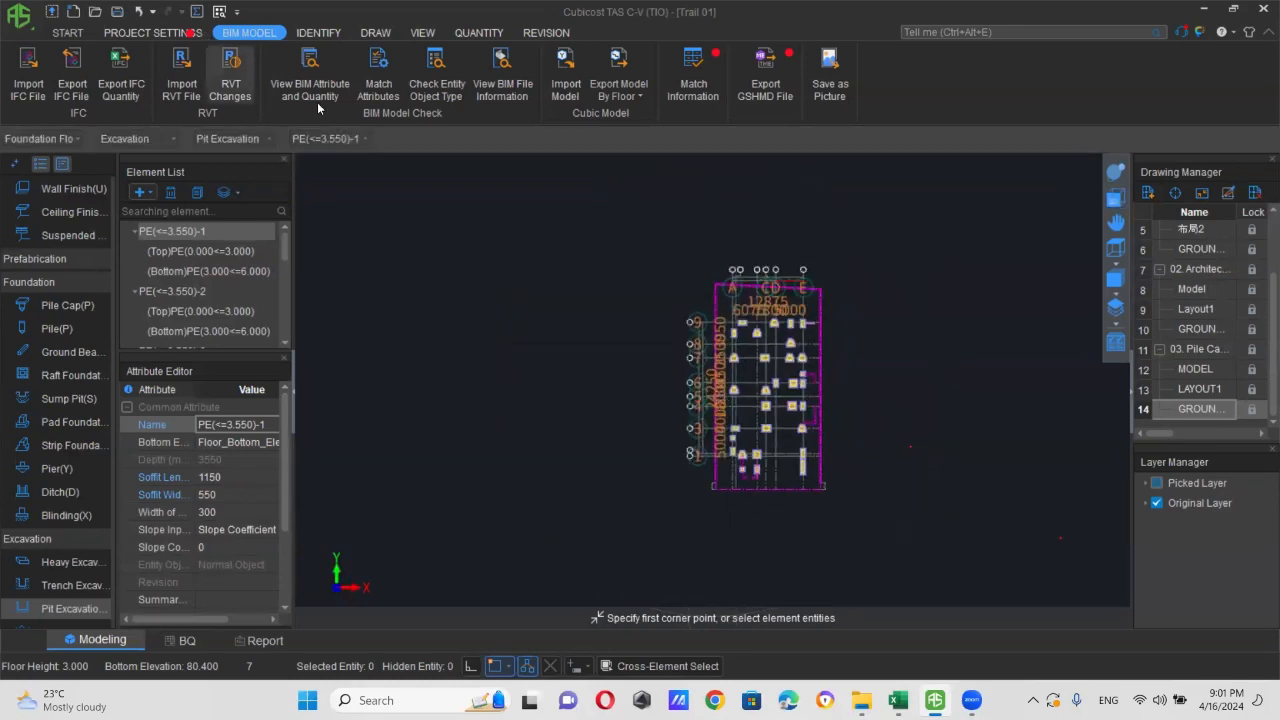
{"action": "scroll", "coordinate": [818, 357], "scroll_direction": "up", "scroll_amount": 3}
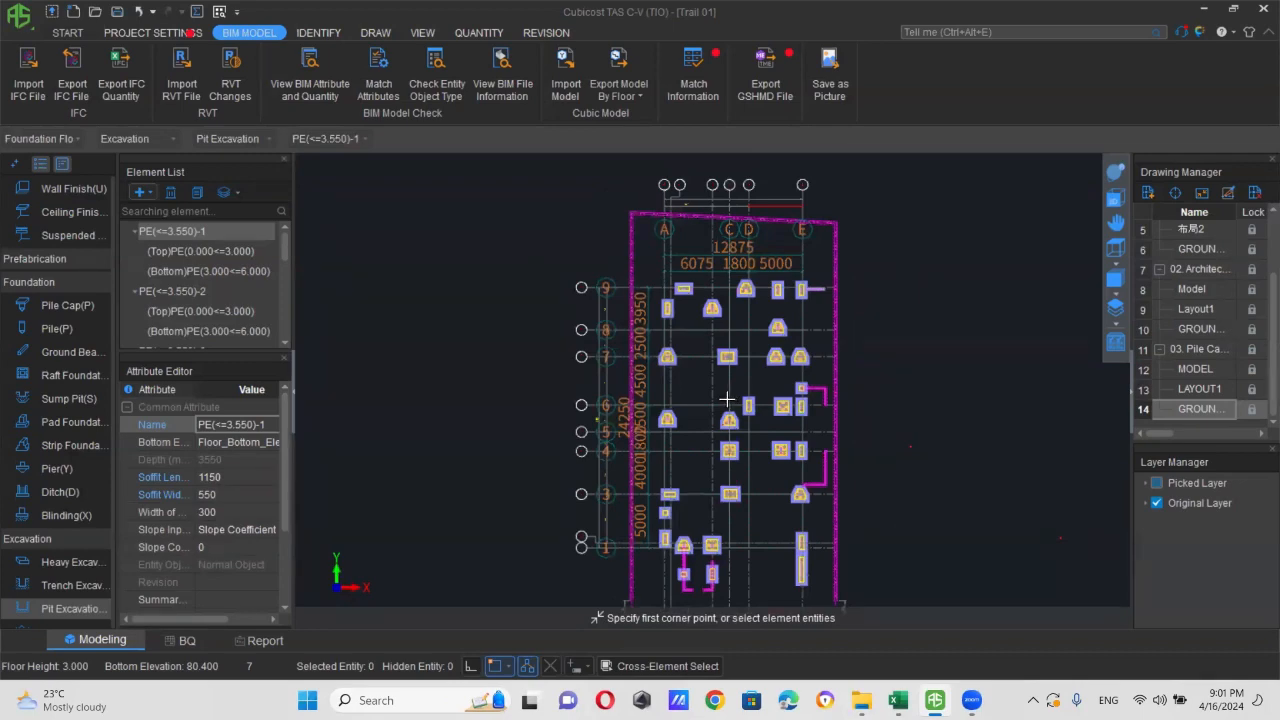
{"action": "scroll", "coordinate": [692, 268], "scroll_direction": "up", "scroll_amount": 2}
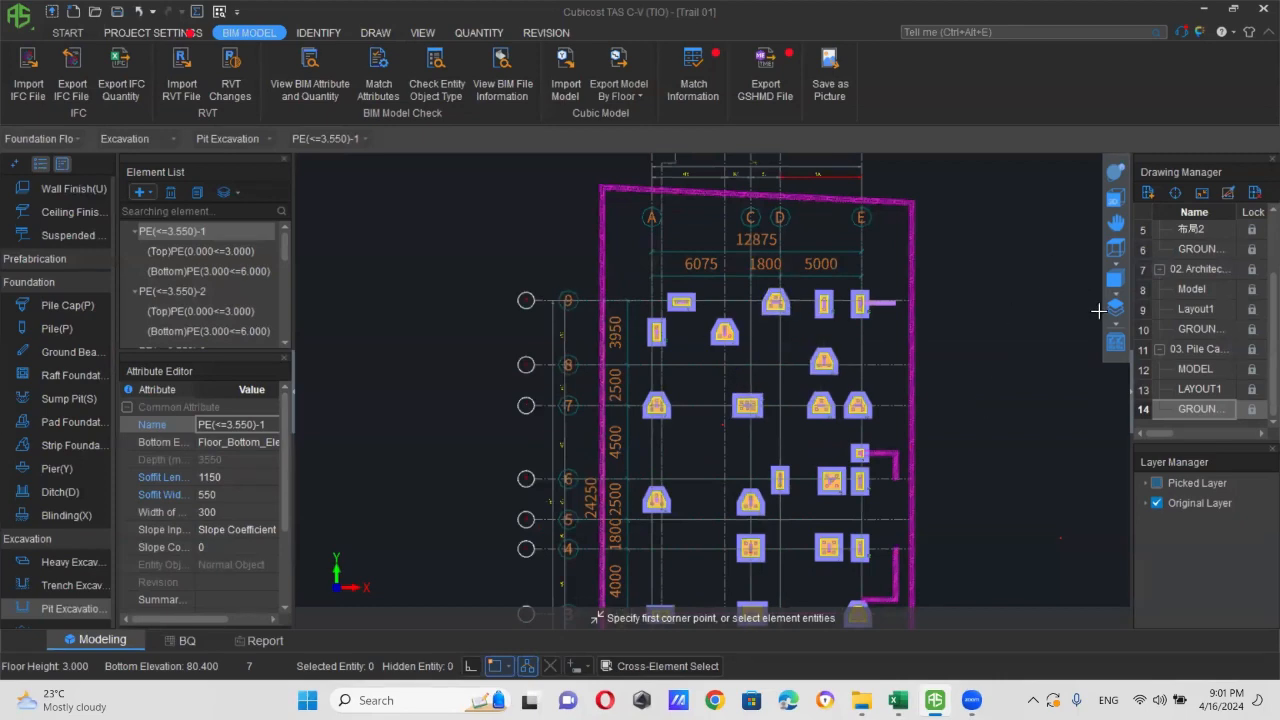
{"action": "left_click", "coordinate": [1117, 344]}
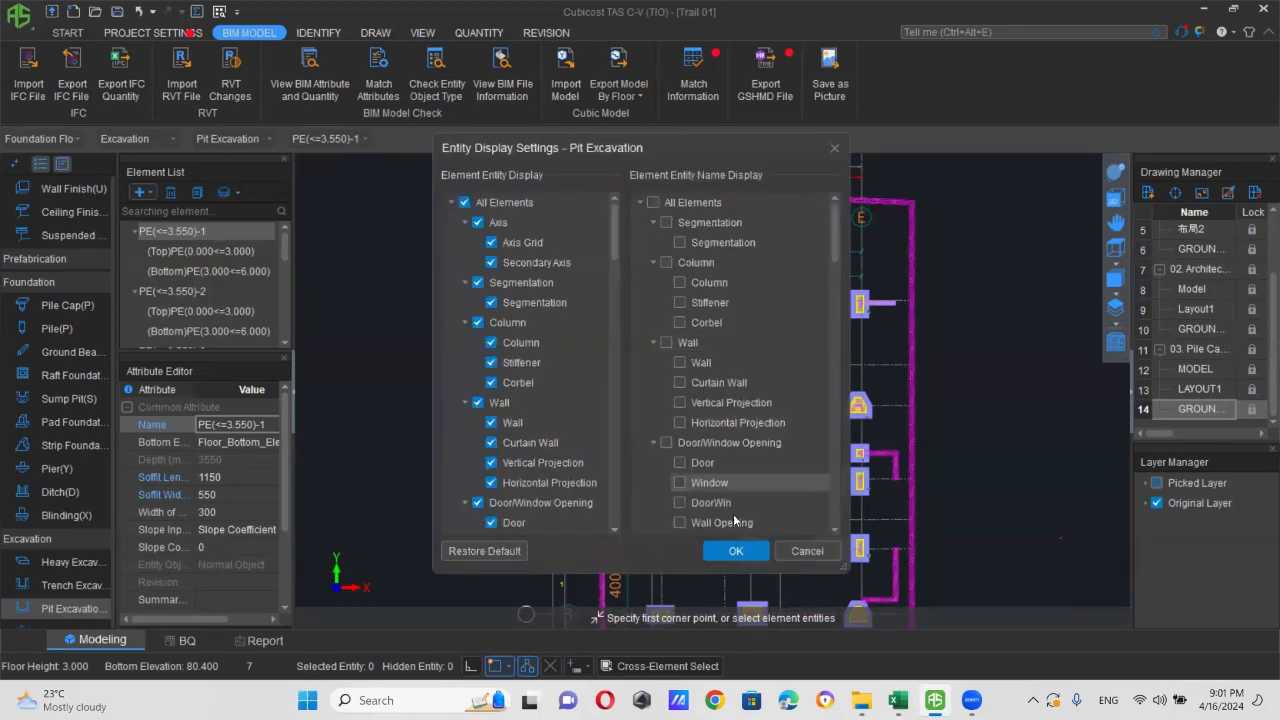
{"action": "left_click", "coordinate": [806, 548]}
{"action": "scroll", "coordinate": [704, 394], "scroll_direction": "down", "scroll_amount": 2}
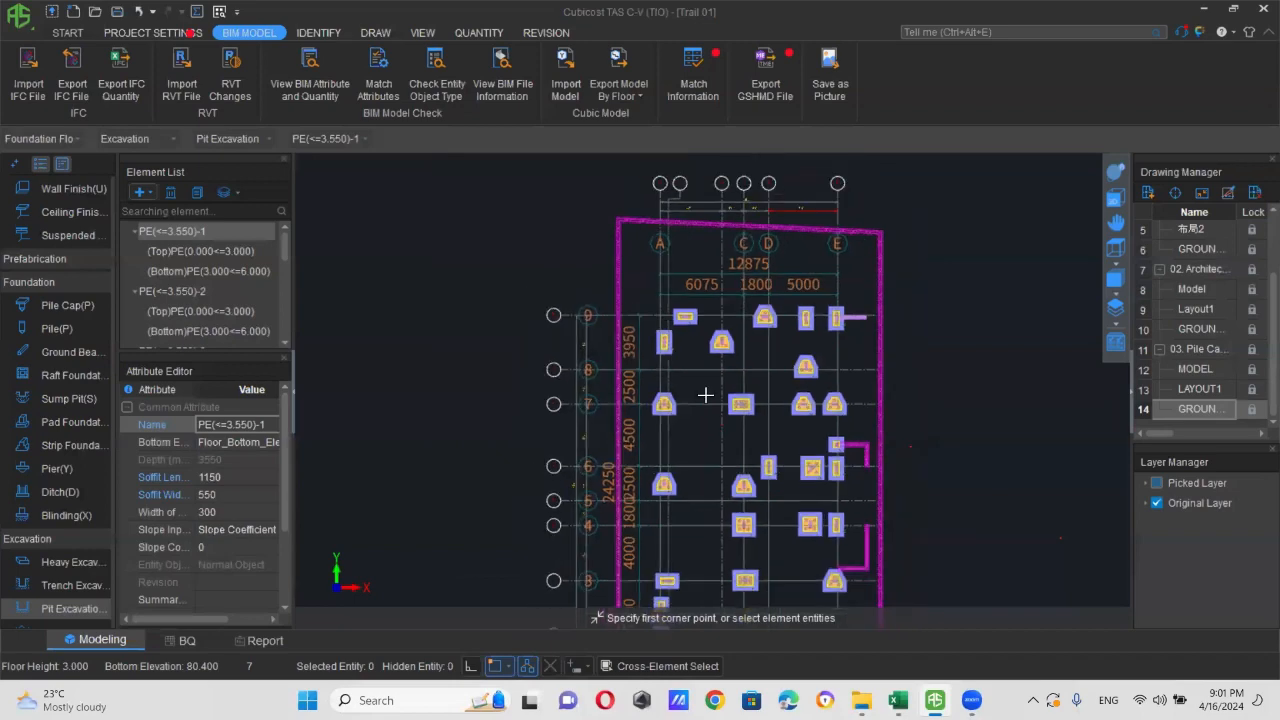
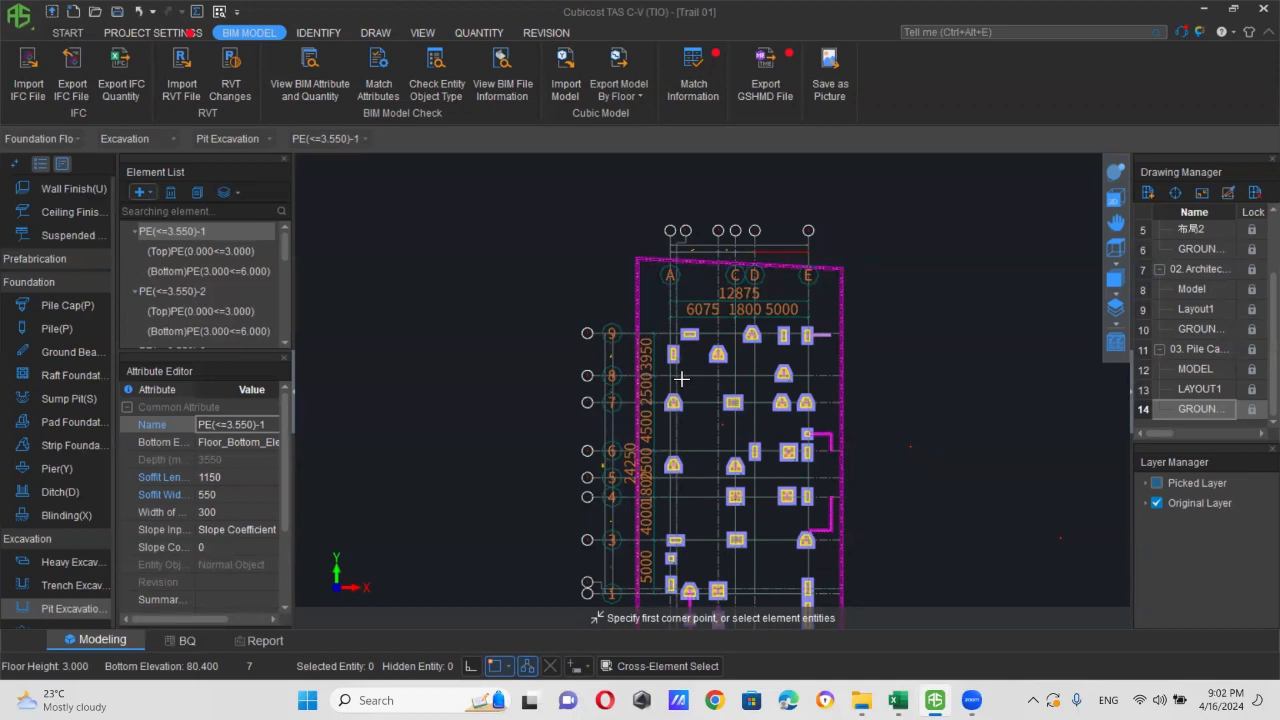
{"action": "scroll", "coordinate": [680, 390], "scroll_direction": "down", "scroll_amount": 3}
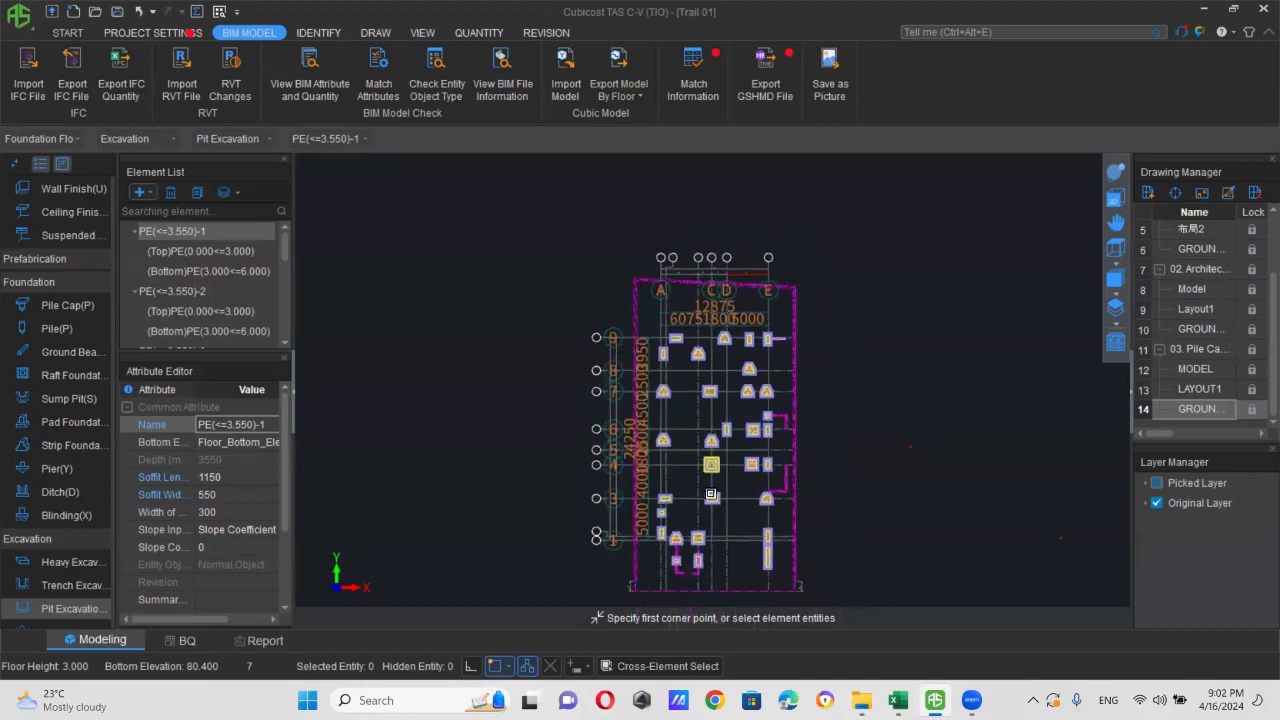
{"action": "middle_click_drag", "start_coordinate": [676, 430], "coordinate": [696, 436]}
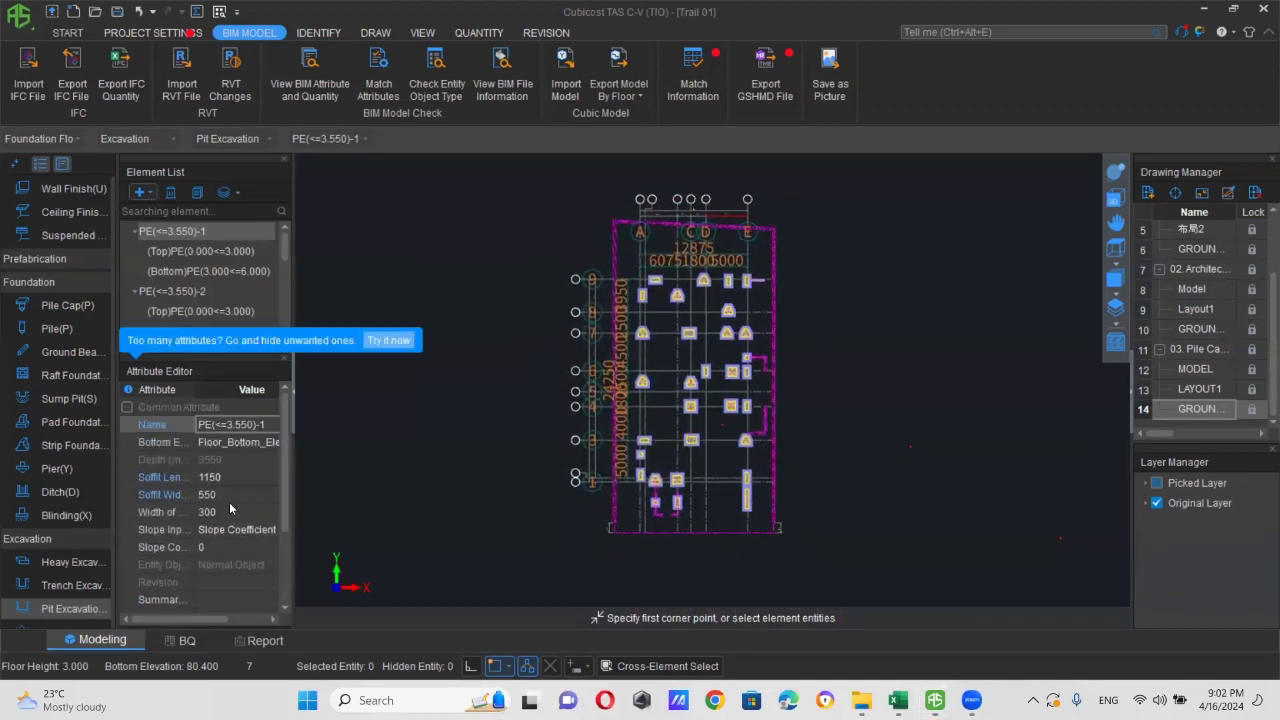
- Start a new project and close Trail 01 without saving it
{"action": "left_click", "coordinate": [76, 33]}
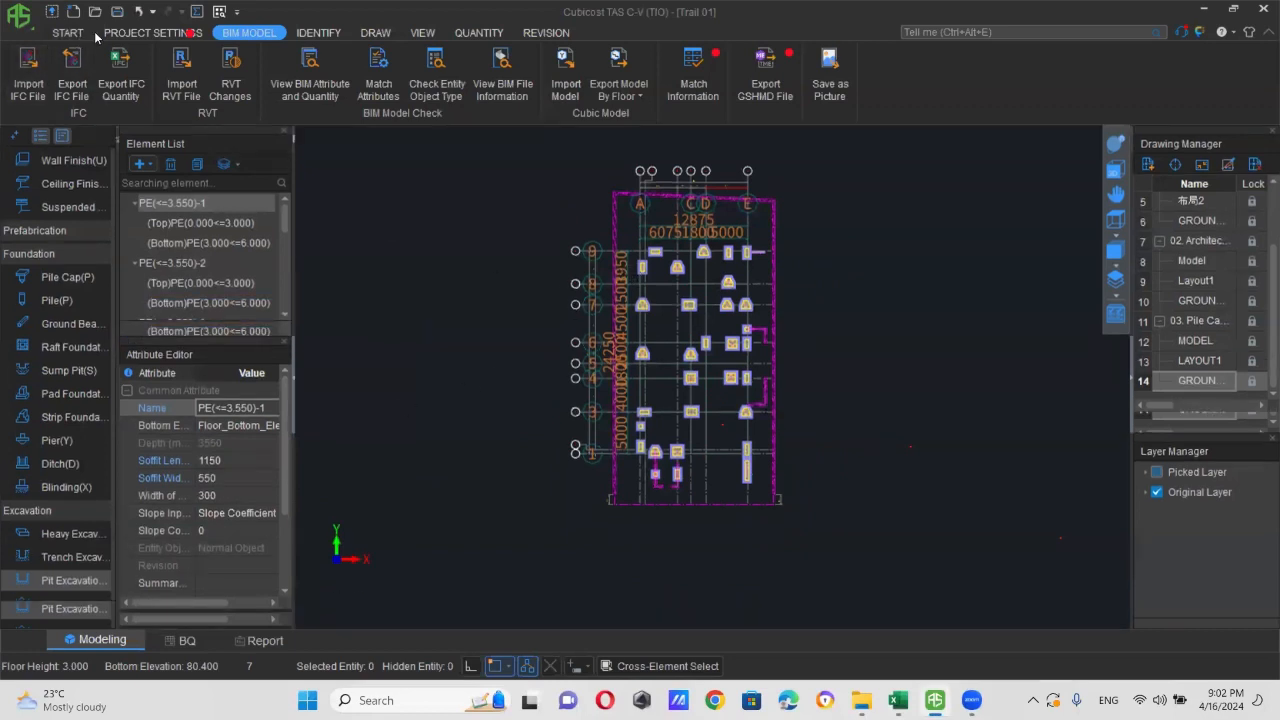
{"action": "left_click", "coordinate": [50, 82]}
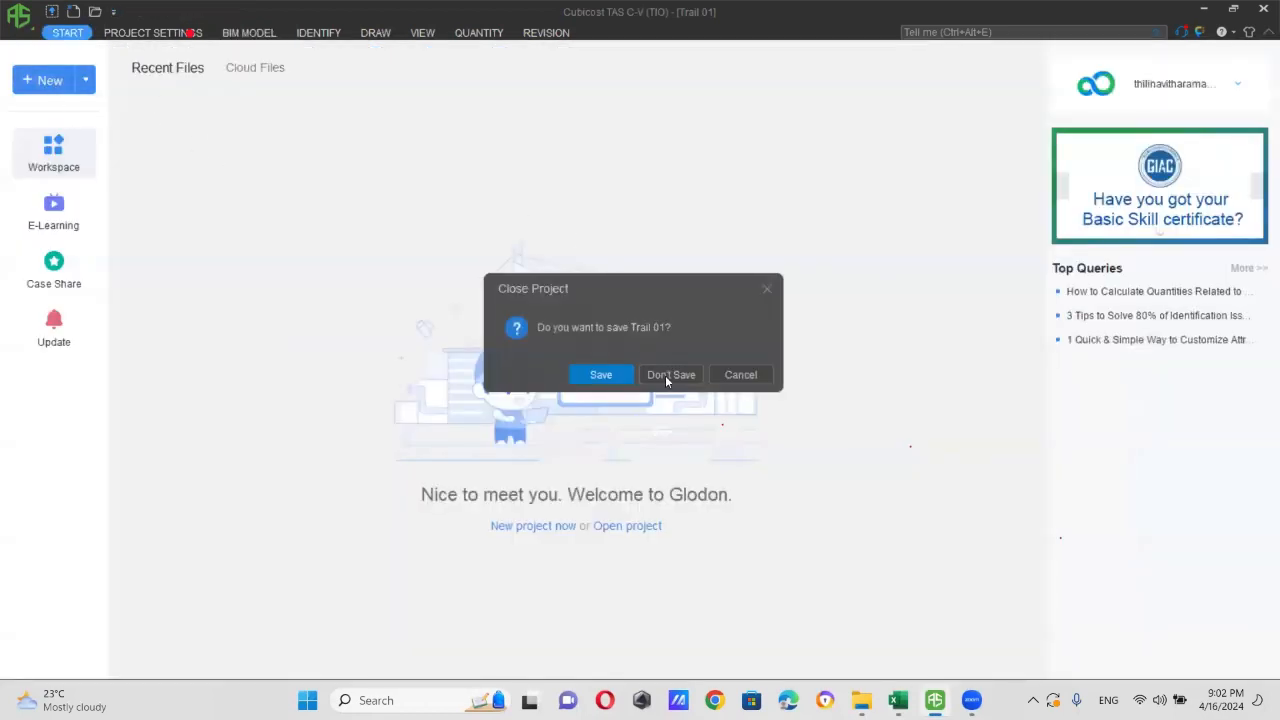
{"action": "left_click", "coordinate": [666, 375]}
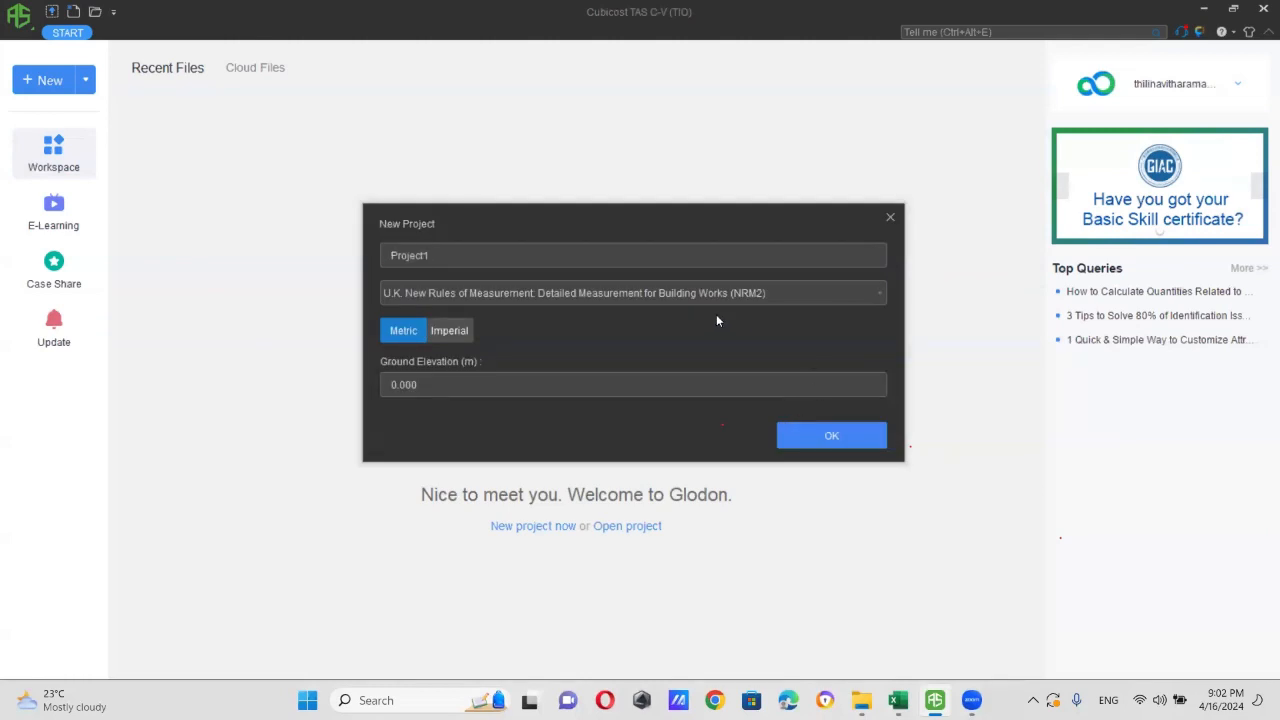
{"action": "left_click", "coordinate": [843, 436]}
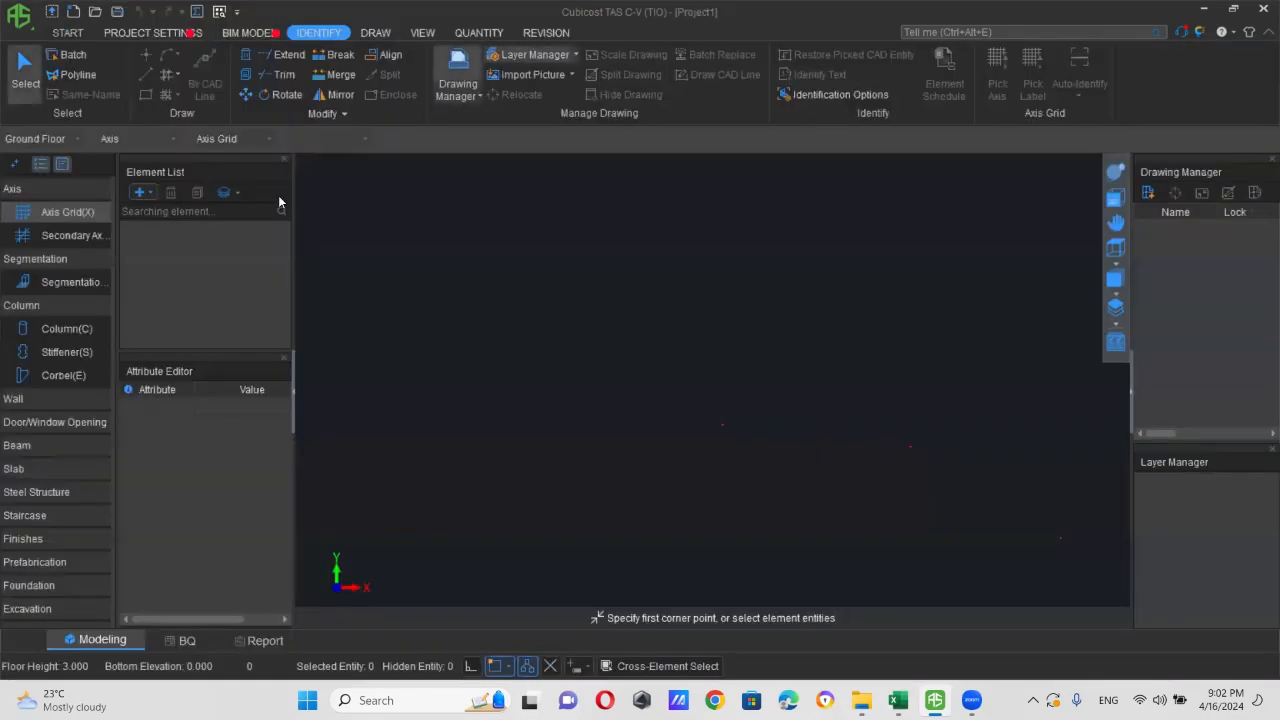
{"action": "left_click", "coordinate": [1152, 193]}
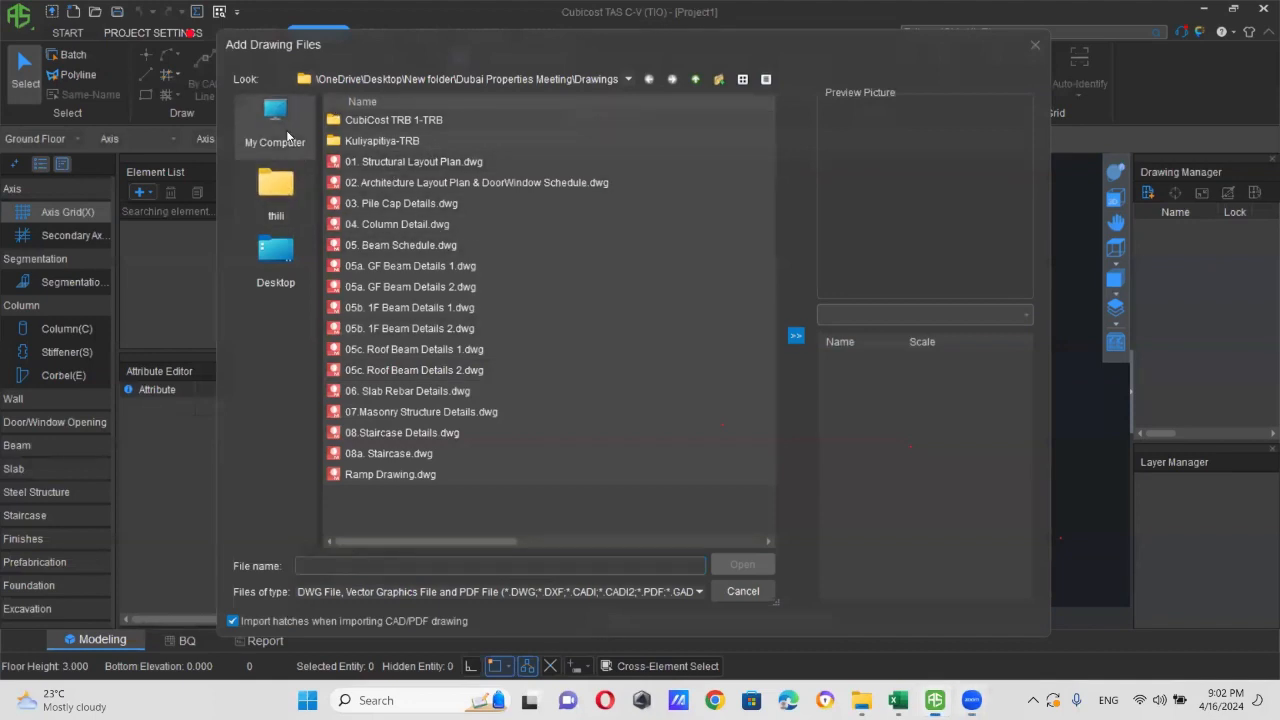
{"action": "left_click", "coordinate": [276, 262]}
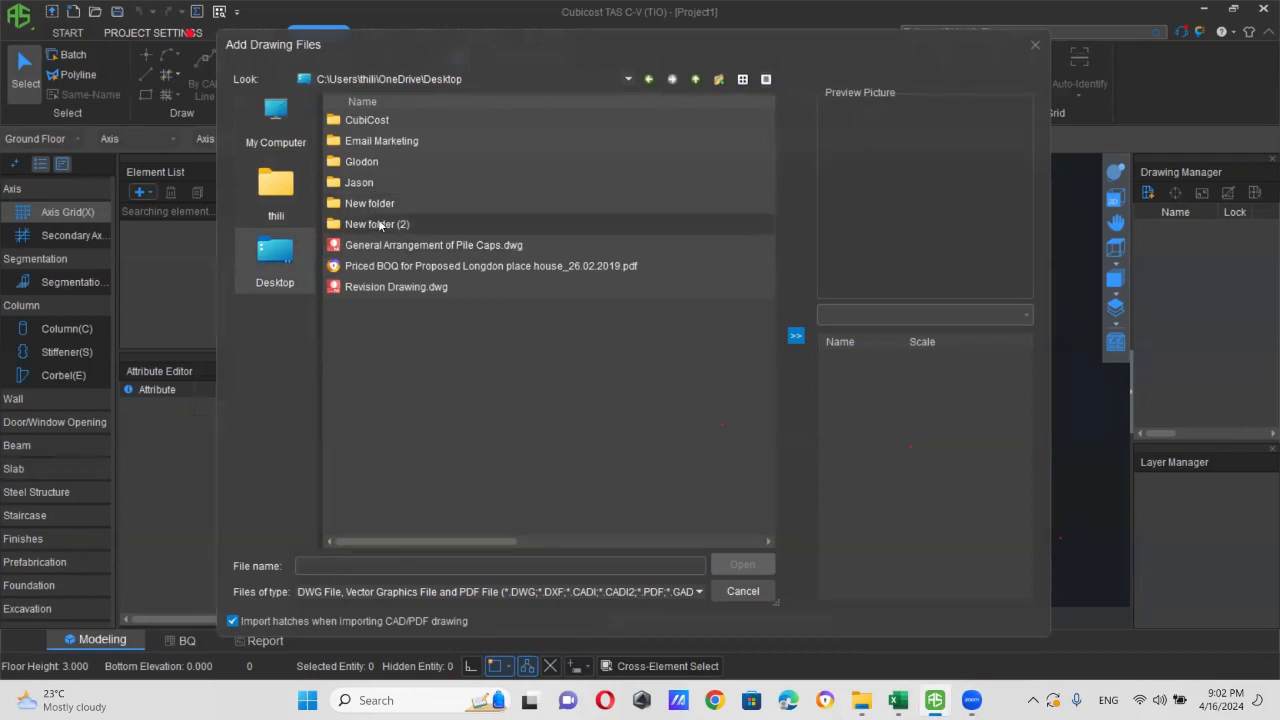
{"action": "left_click", "coordinate": [370, 123]}
{"action": "double_click", "coordinate": [370, 120]}
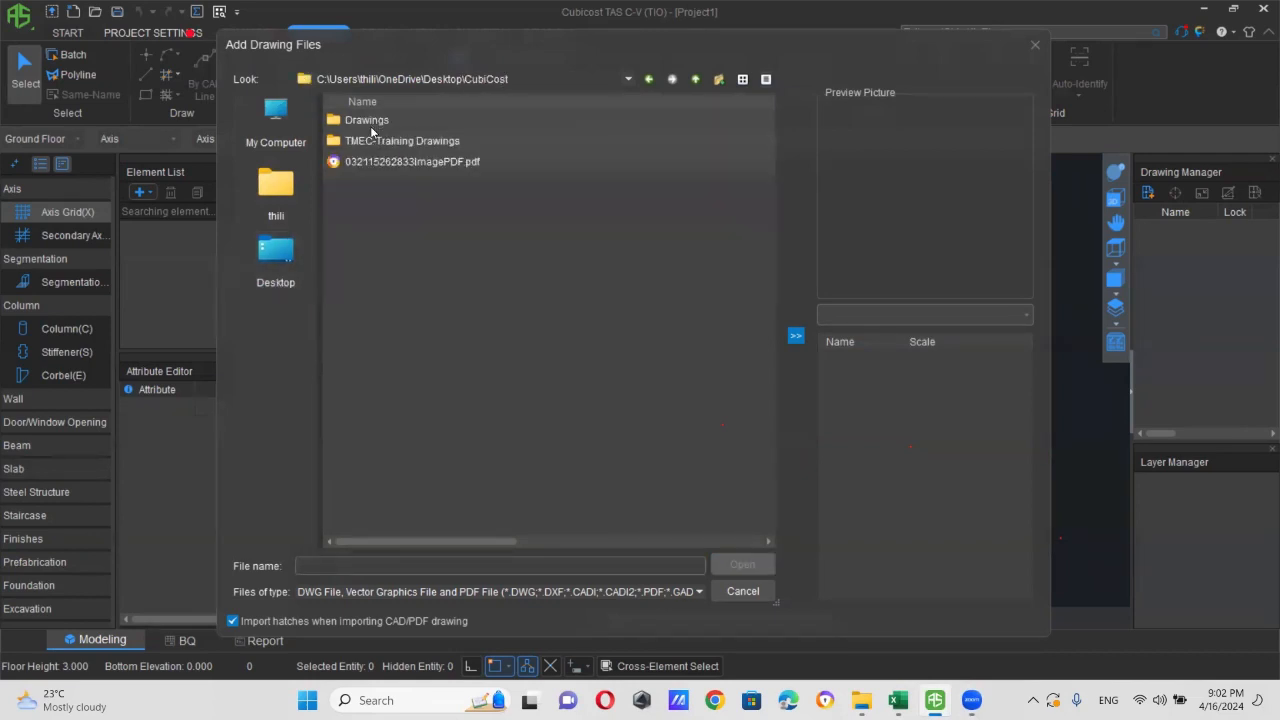
{"action": "left_click", "coordinate": [368, 160]}
{"action": "left_click", "coordinate": [758, 566]}
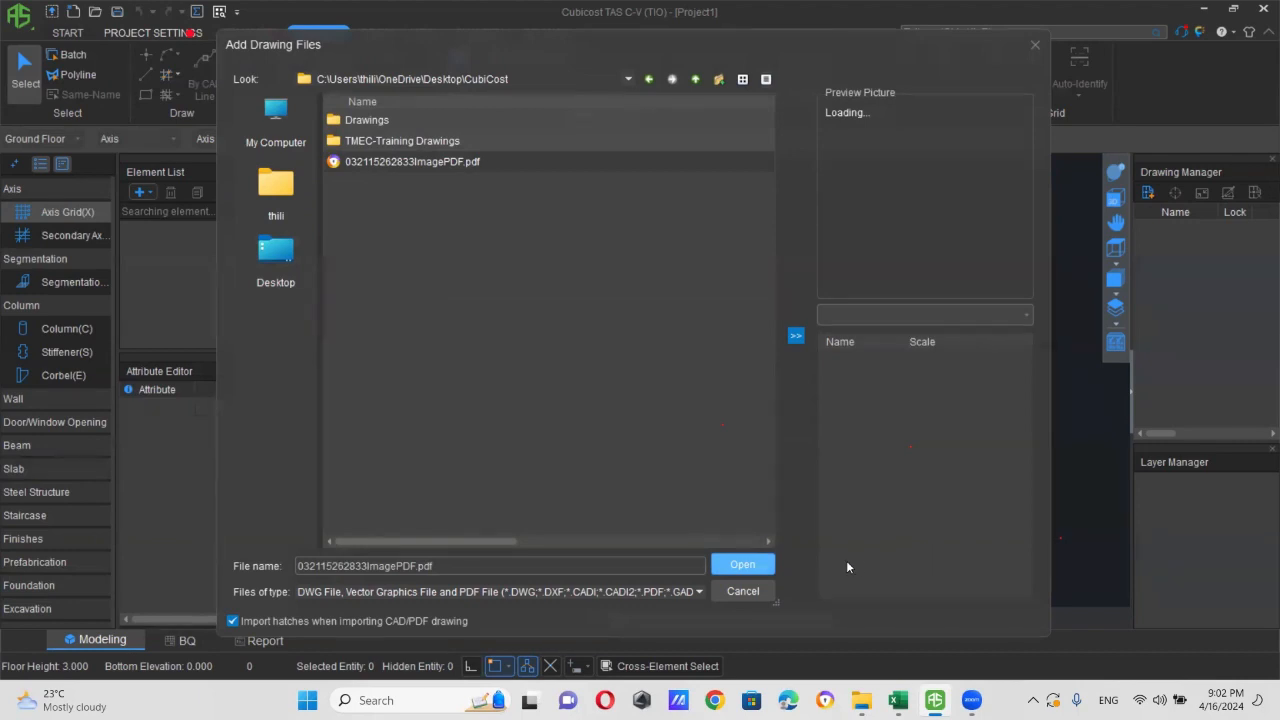
{"action": "left_click", "coordinate": [760, 569]}
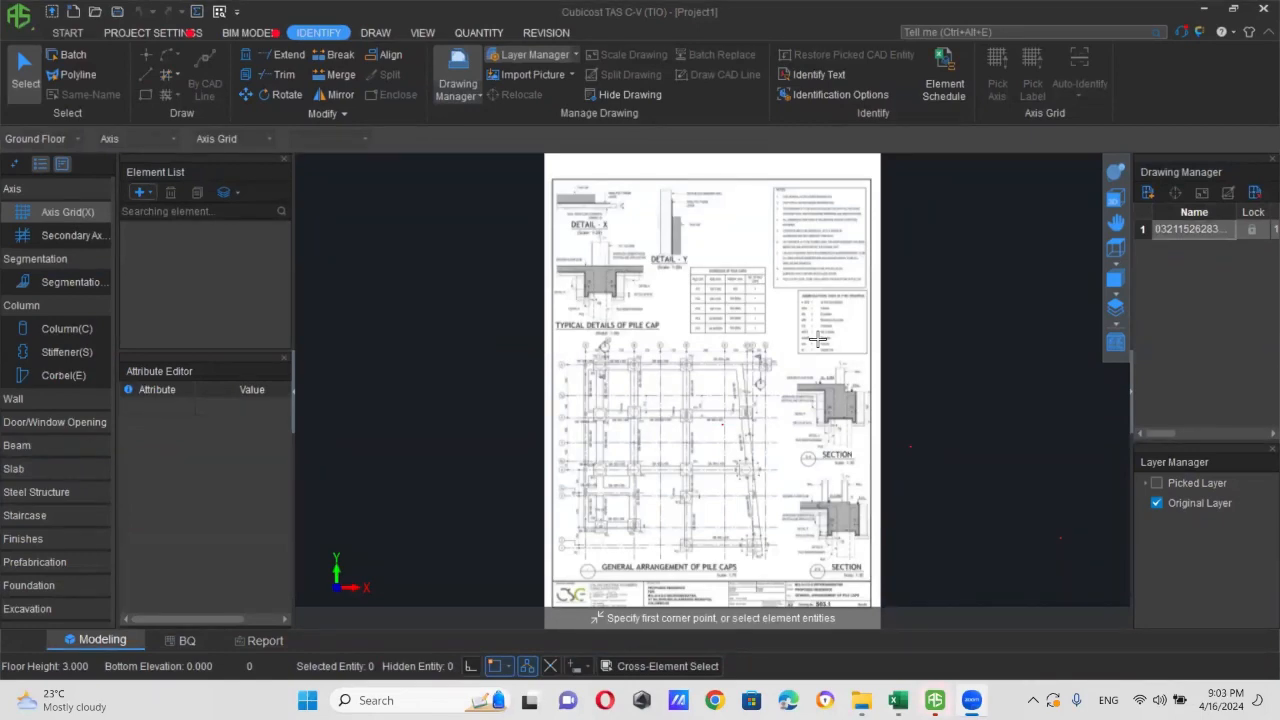
- Scale the imported drawing picture from a reference line between grid axes A and A1, with an actual distance of 1500
{"action": "scroll", "coordinate": [580, 378], "scroll_direction": "up", "scroll_amount": 8}
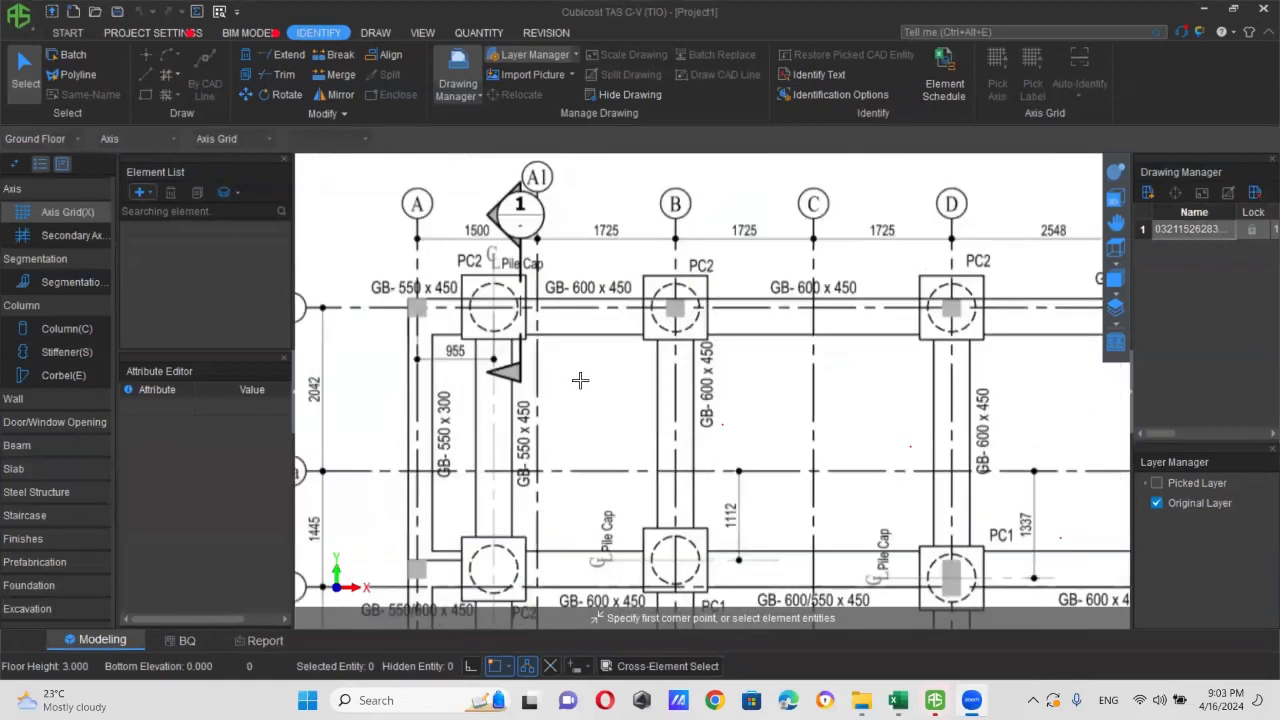
{"action": "scroll", "coordinate": [580, 380], "scroll_direction": "down", "scroll_amount": 8}
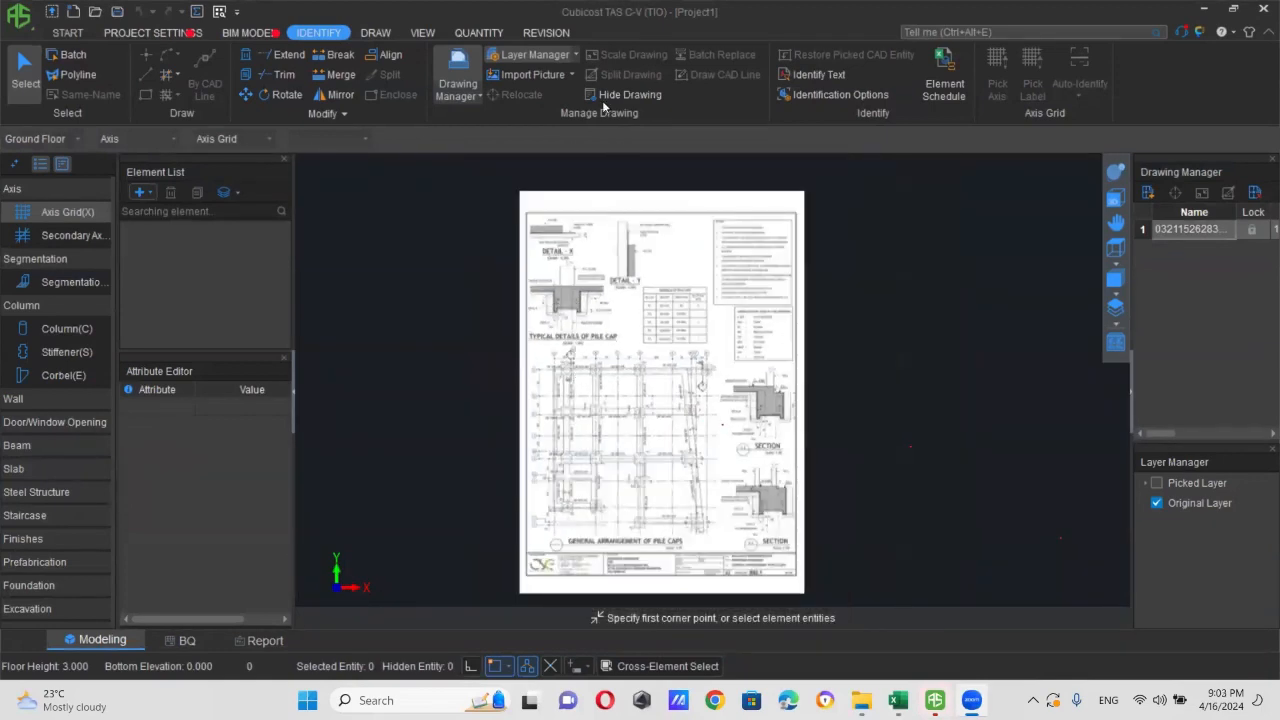
{"action": "left_click", "coordinate": [376, 33]}
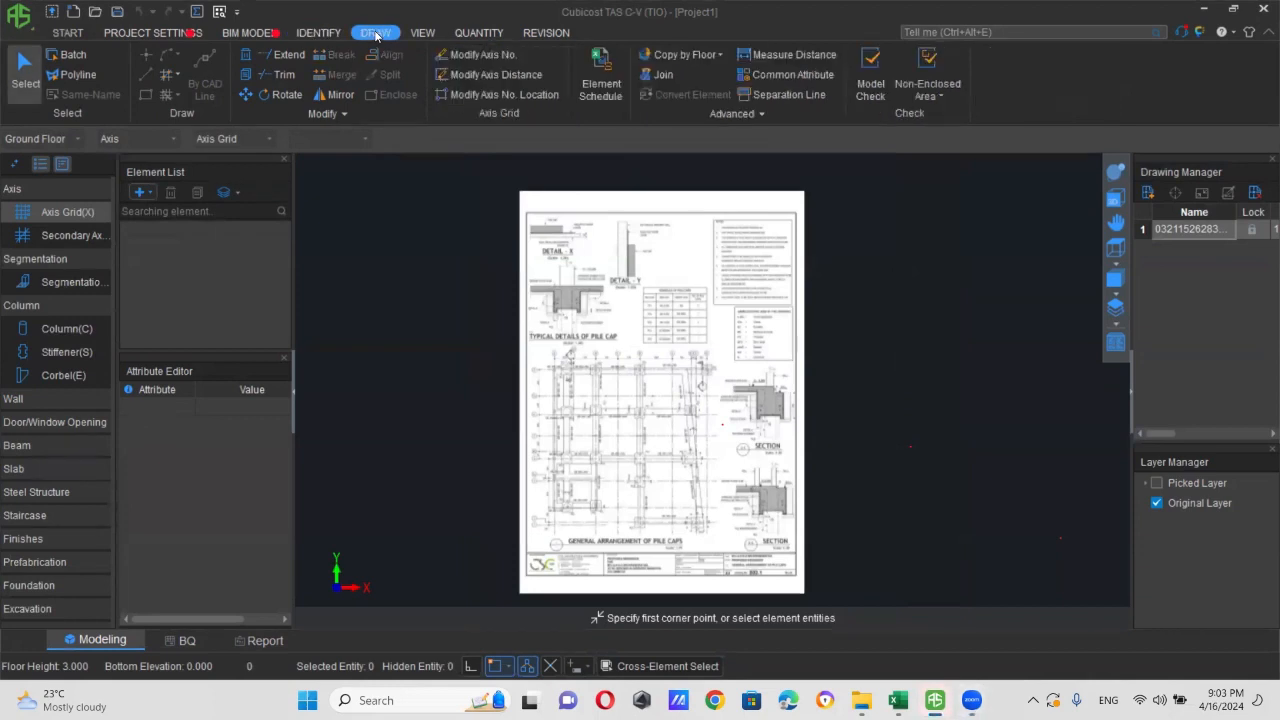
{"action": "left_click", "coordinate": [318, 33]}
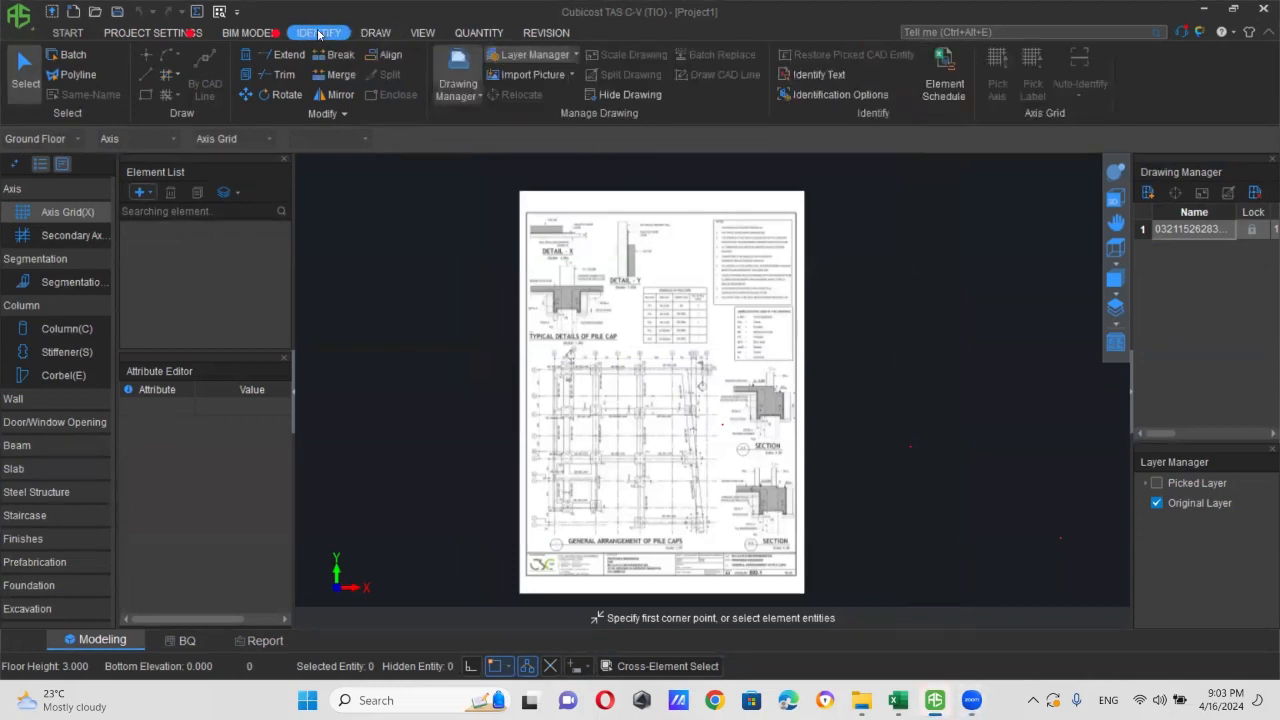
{"action": "left_click", "coordinate": [570, 74]}
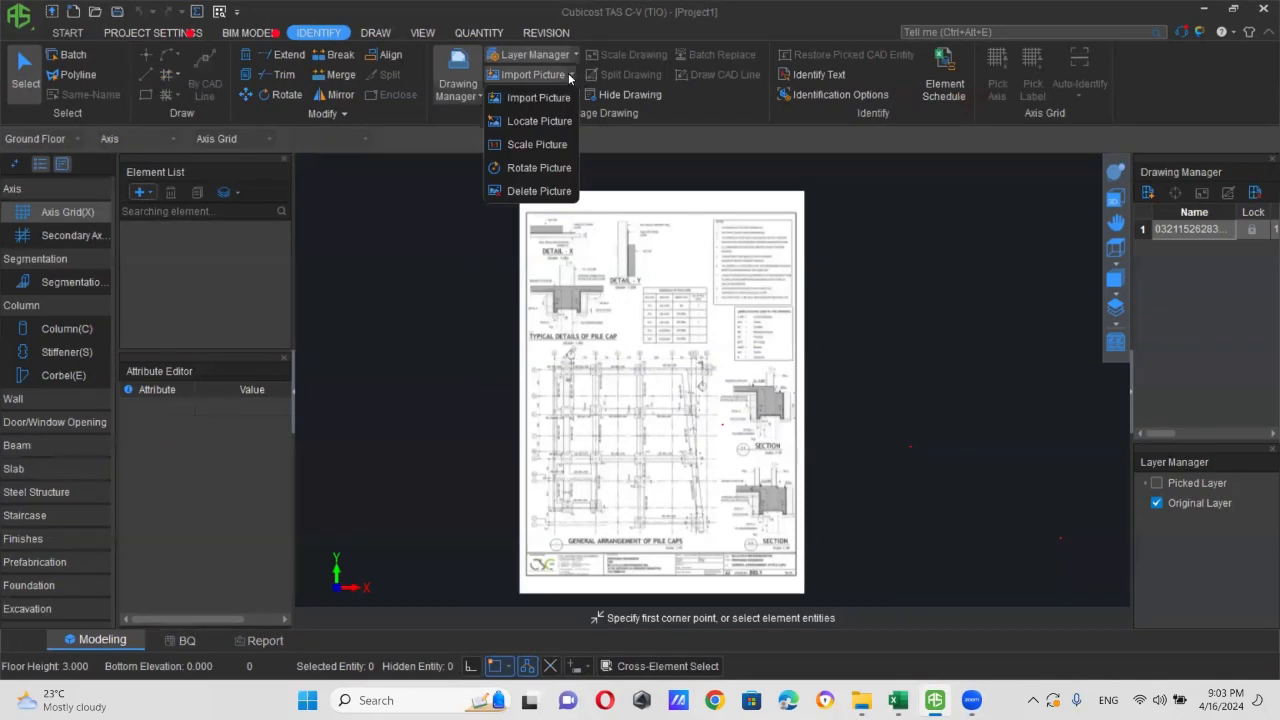
{"action": "left_click", "coordinate": [520, 146]}
{"action": "scroll", "coordinate": [560, 375], "scroll_direction": "up", "scroll_amount": 5}
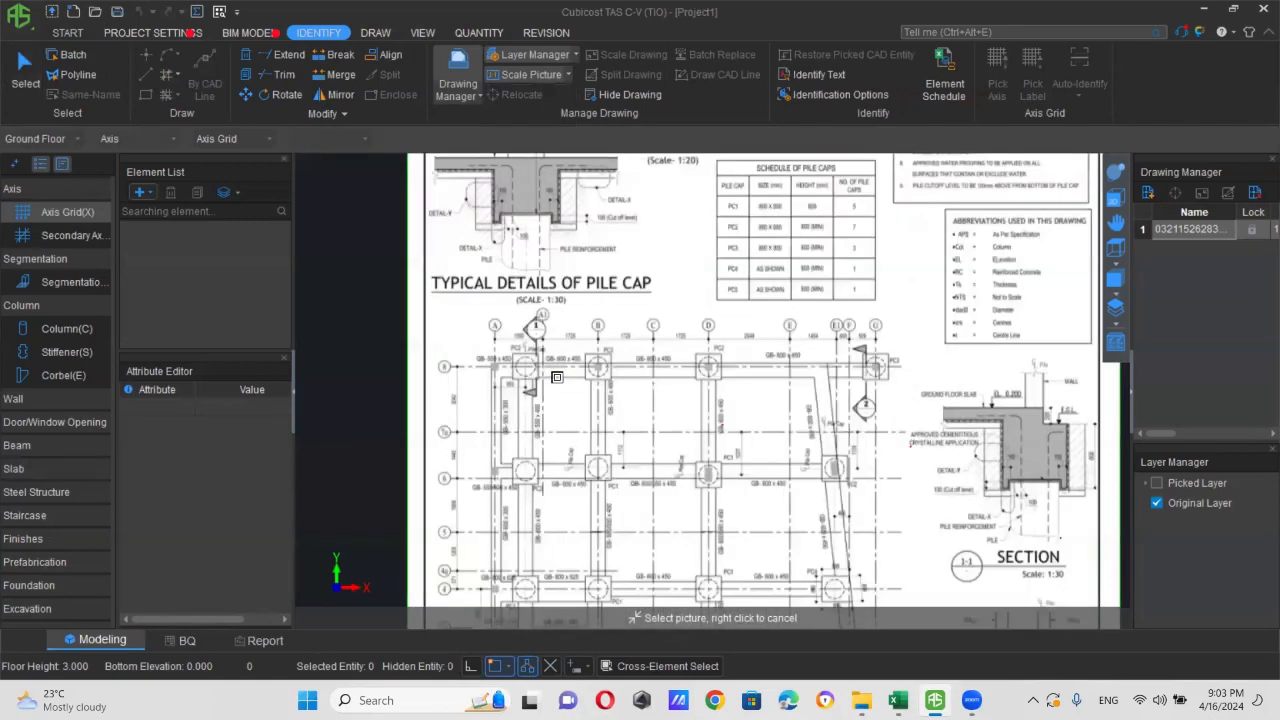
{"action": "left_click", "coordinate": [543, 346]}
{"action": "scroll", "coordinate": [472, 298], "scroll_direction": "up", "scroll_amount": 7}
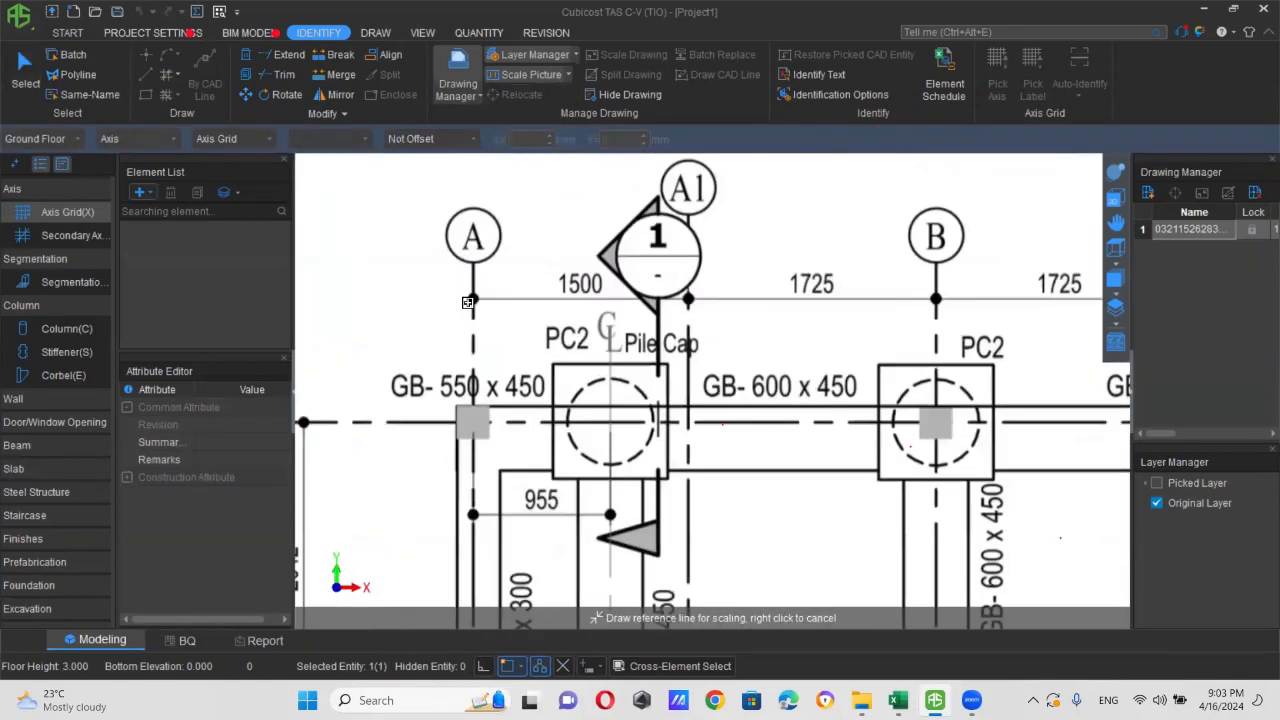
{"action": "left_click", "coordinate": [474, 296]}
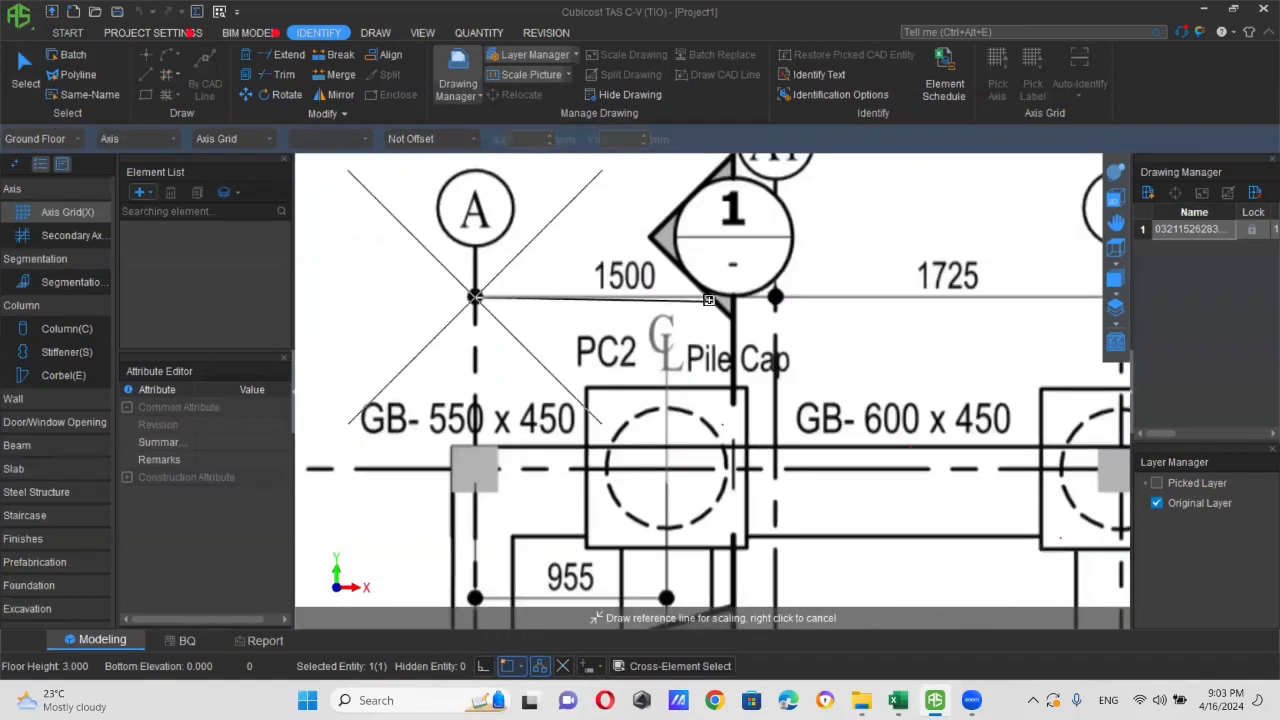
{"action": "left_click", "coordinate": [776, 296]}
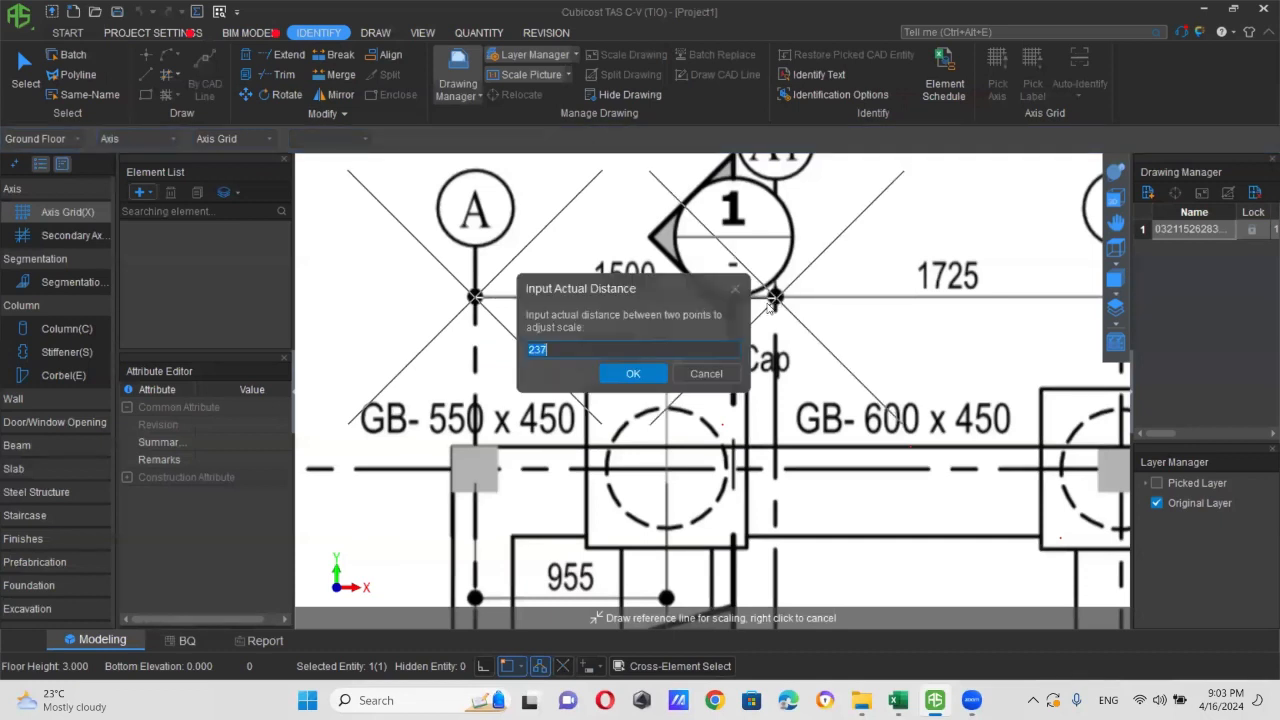
{"action": "type", "text": "1500"}
{"action": "left_click", "coordinate": [633, 374]}
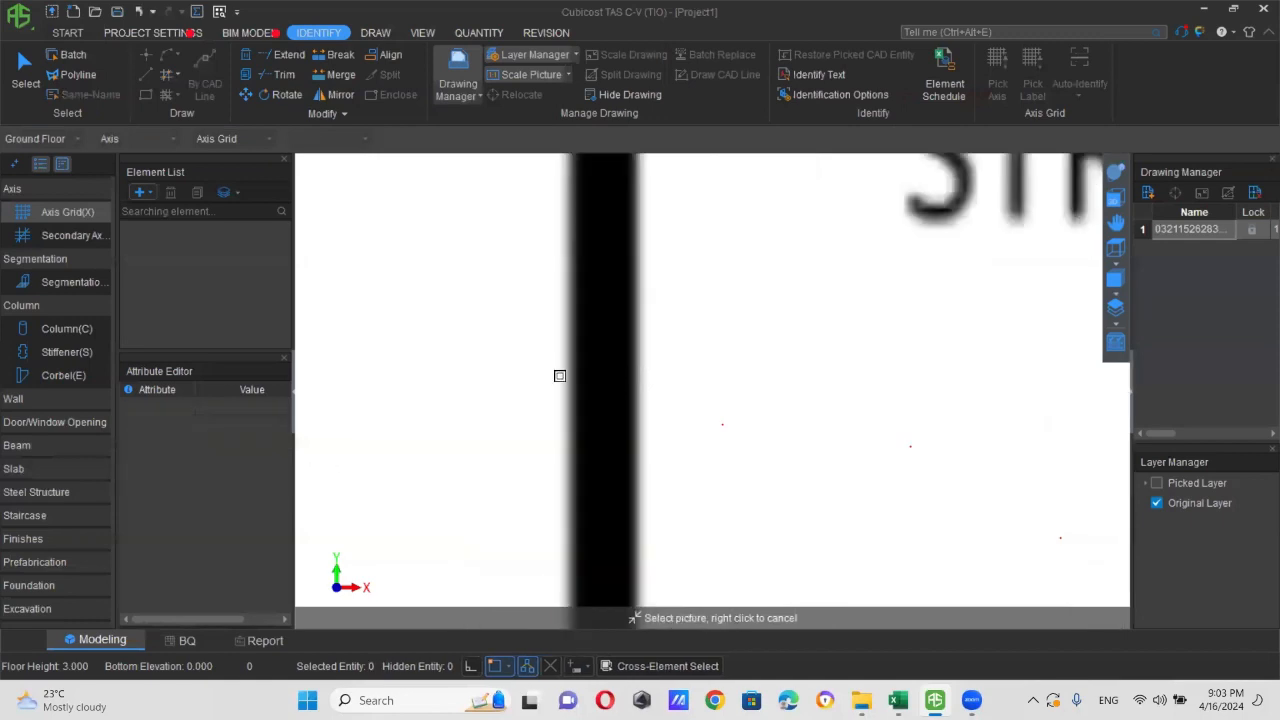
- Examine the rescaled drawing's pile cap arrangement and grid dimensions
{"action": "scroll", "coordinate": [567, 375], "scroll_direction": "down", "scroll_amount": 10}
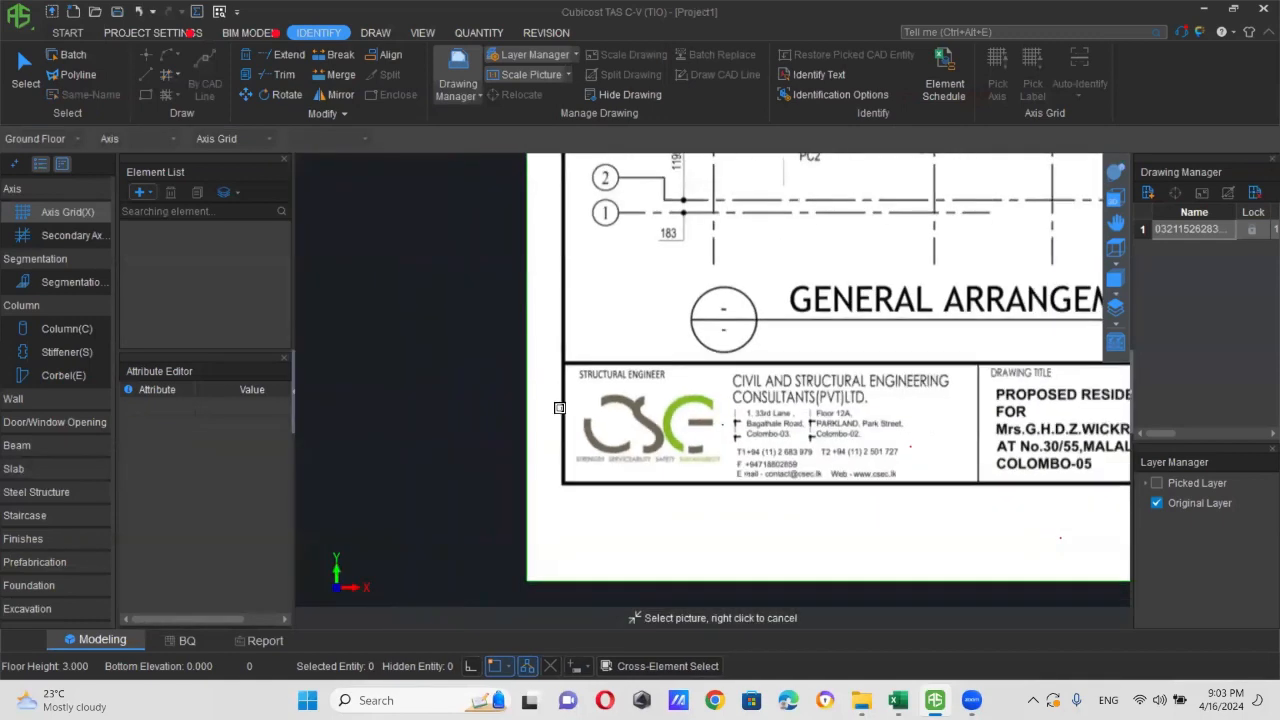
{"action": "scroll", "coordinate": [643, 382], "scroll_direction": "up", "scroll_amount": 8}
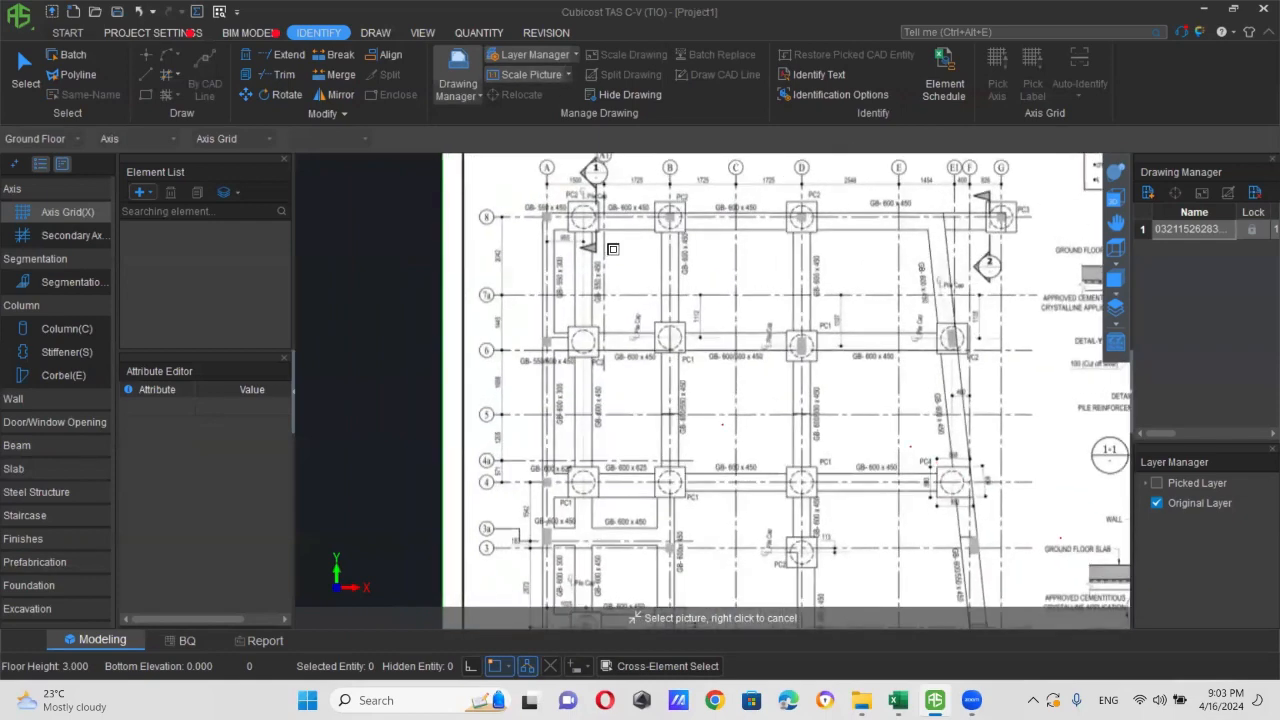
{"action": "scroll", "coordinate": [551, 354], "scroll_direction": "up", "scroll_amount": 3}
{"action": "scroll", "coordinate": [551, 354], "scroll_direction": "down", "scroll_amount": 2}
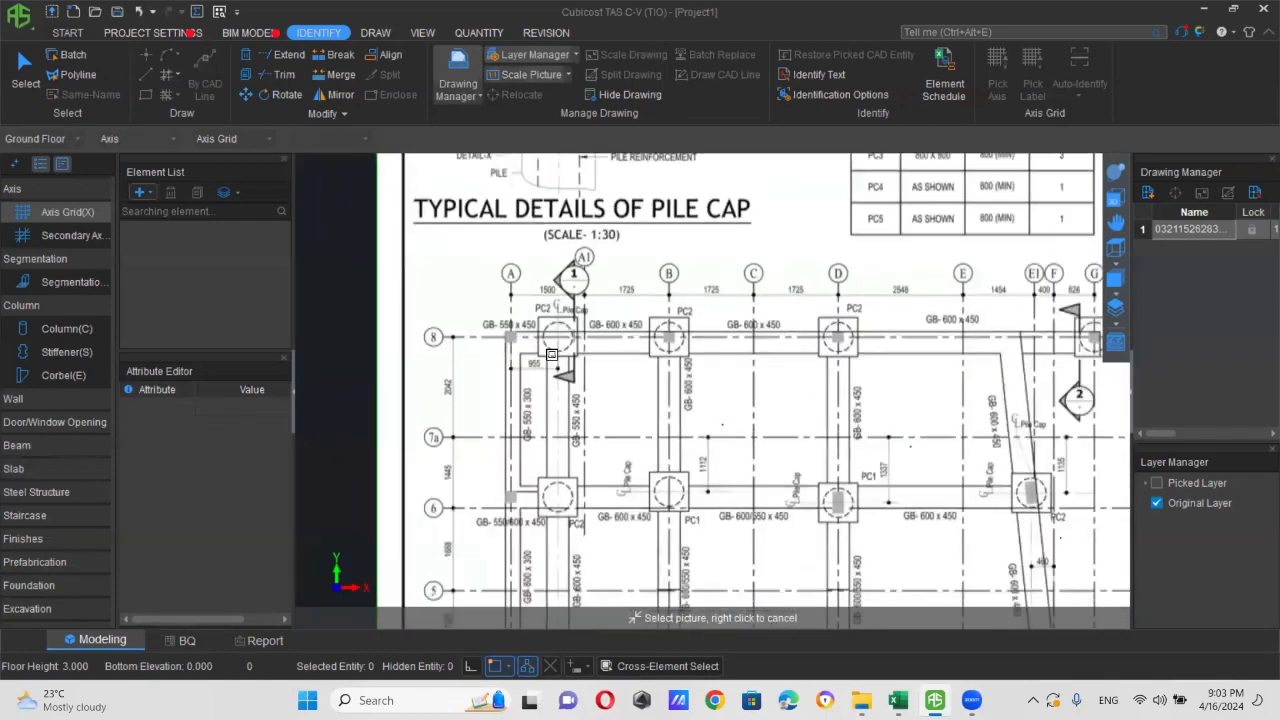
{"action": "scroll", "coordinate": [631, 334], "scroll_direction": "down", "scroll_amount": 2}
{"action": "scroll", "coordinate": [882, 349], "scroll_direction": "up", "scroll_amount": 2}
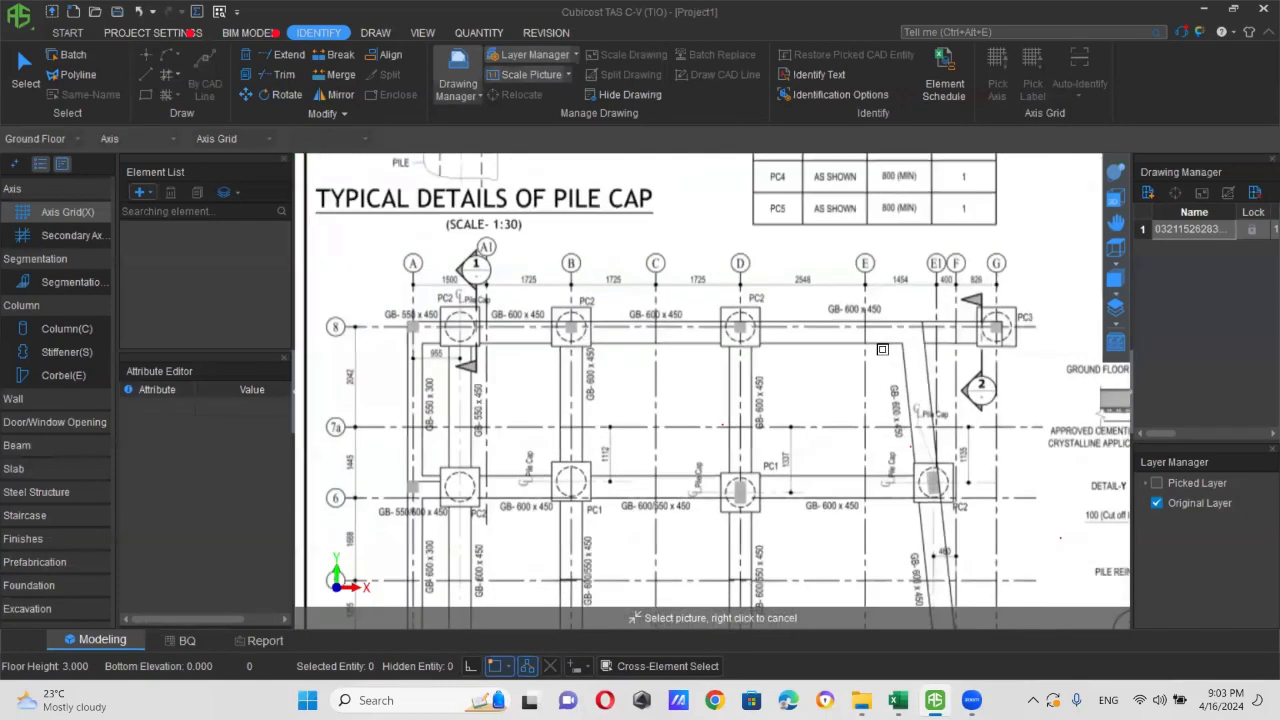
{"action": "scroll", "coordinate": [564, 390], "scroll_direction": "down", "scroll_amount": 2}
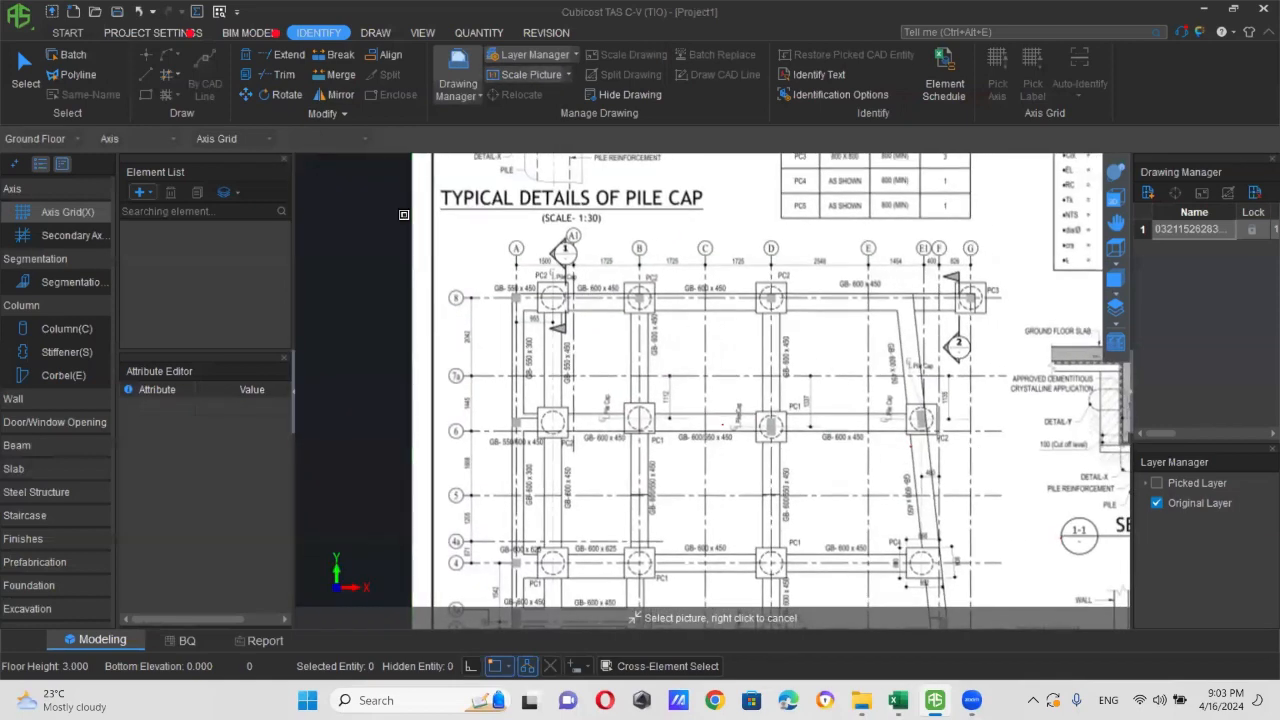
- Switch the working floor to Foundation Floor
{"action": "left_click", "coordinate": [76, 143]}
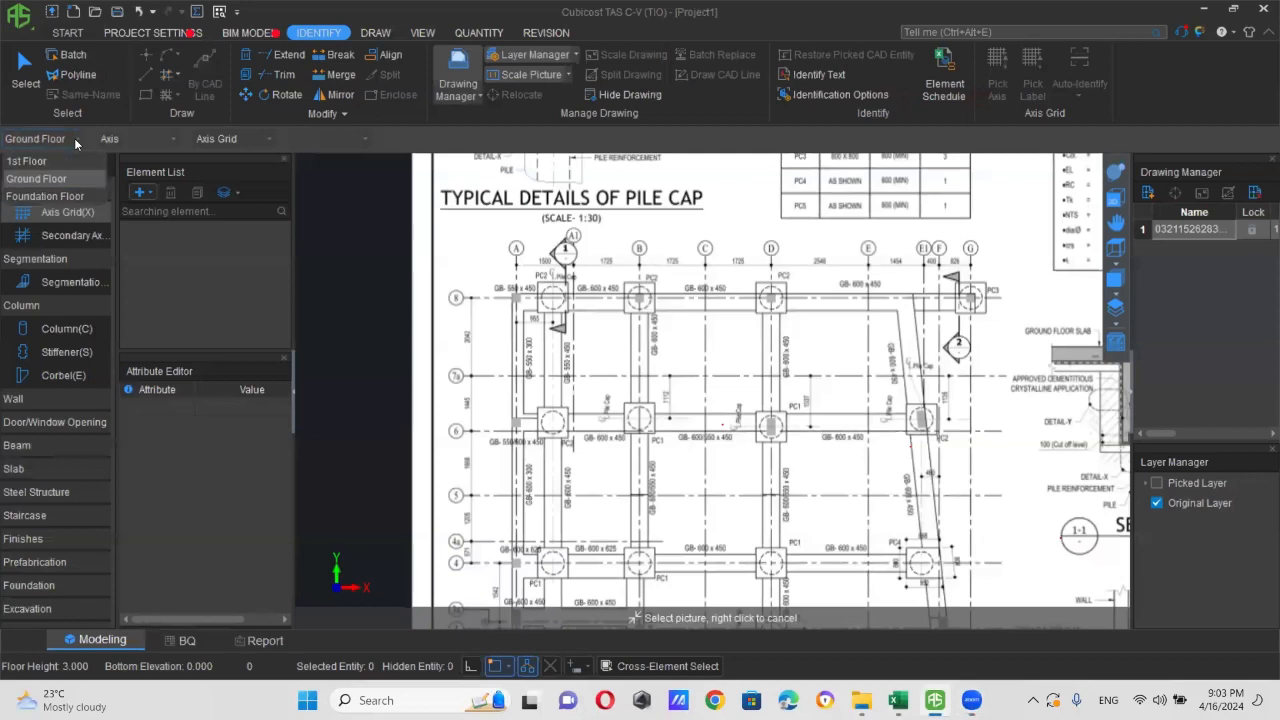
{"action": "left_click", "coordinate": [76, 143]}
{"action": "left_click", "coordinate": [76, 143]}
{"action": "left_click", "coordinate": [45, 196]}
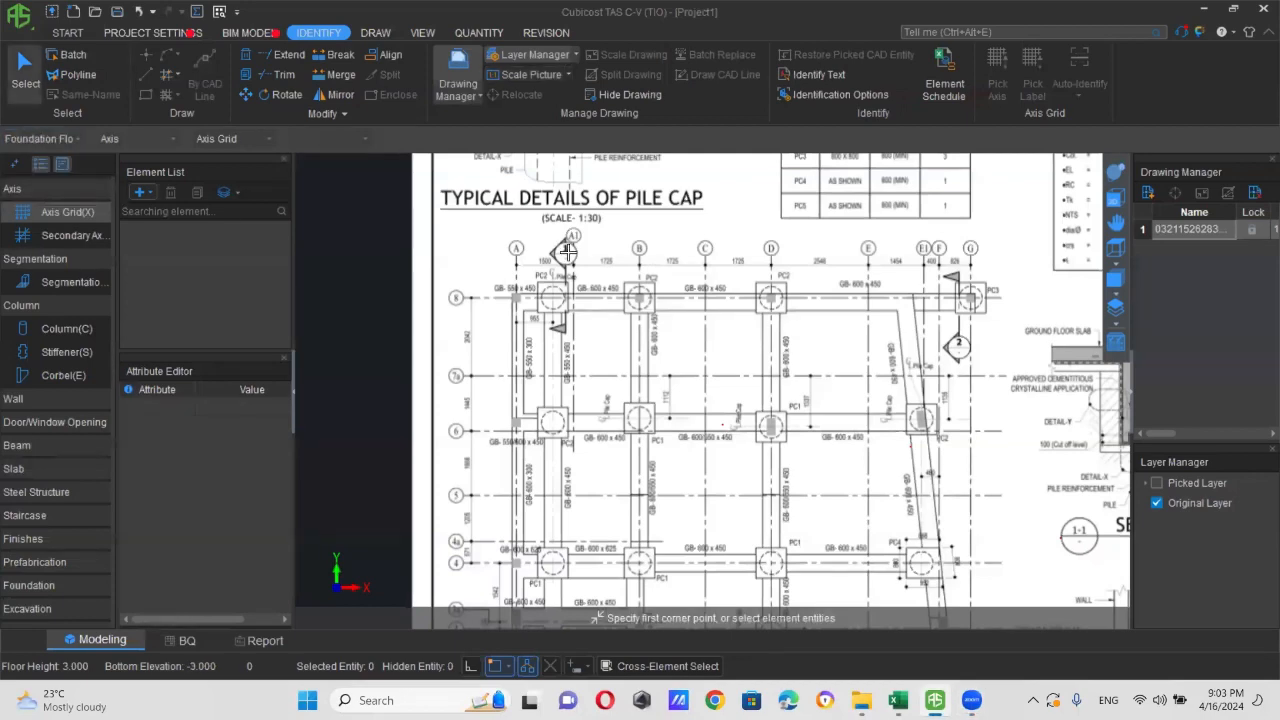
- Examine the pile cap layout and the Schedule of Pile Caps for the sizes and heights of PC1 to PC5
{"action": "scroll", "coordinate": [521, 313], "scroll_direction": "up", "scroll_amount": 2}
{"action": "scroll", "coordinate": [521, 313], "scroll_direction": "down", "scroll_amount": 1}
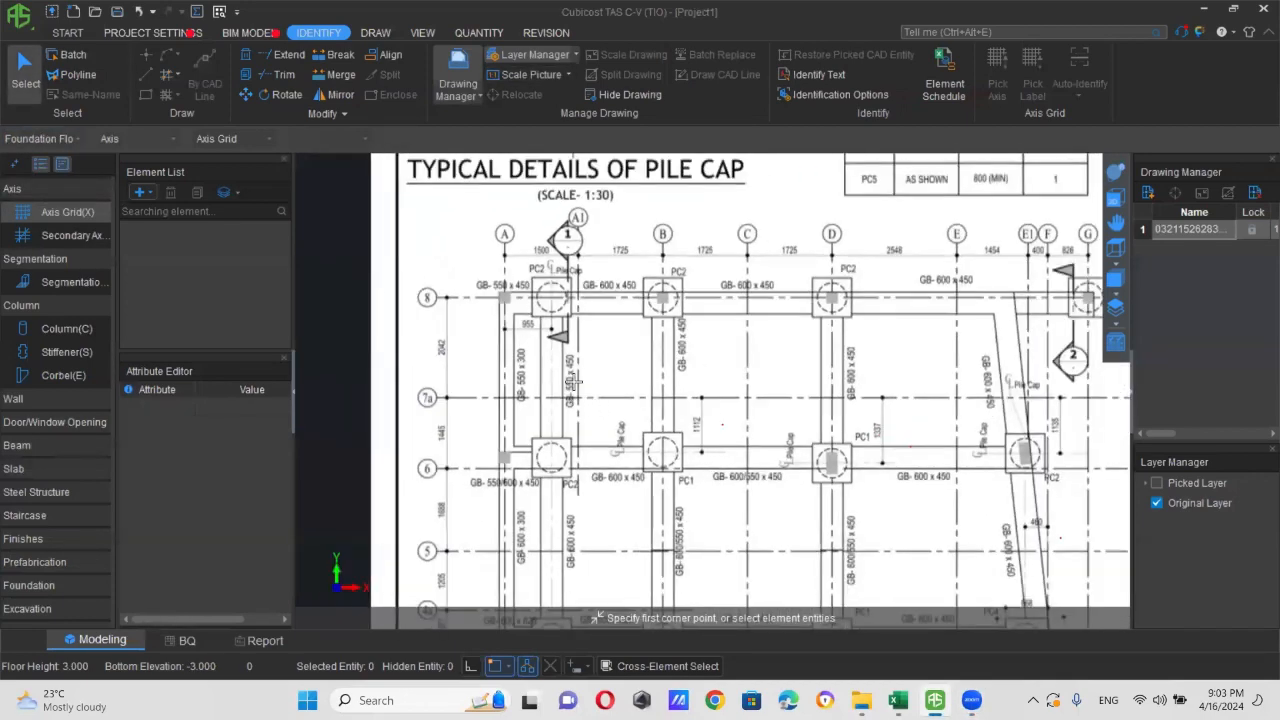
{"action": "scroll", "coordinate": [573, 381], "scroll_direction": "up", "scroll_amount": 1}
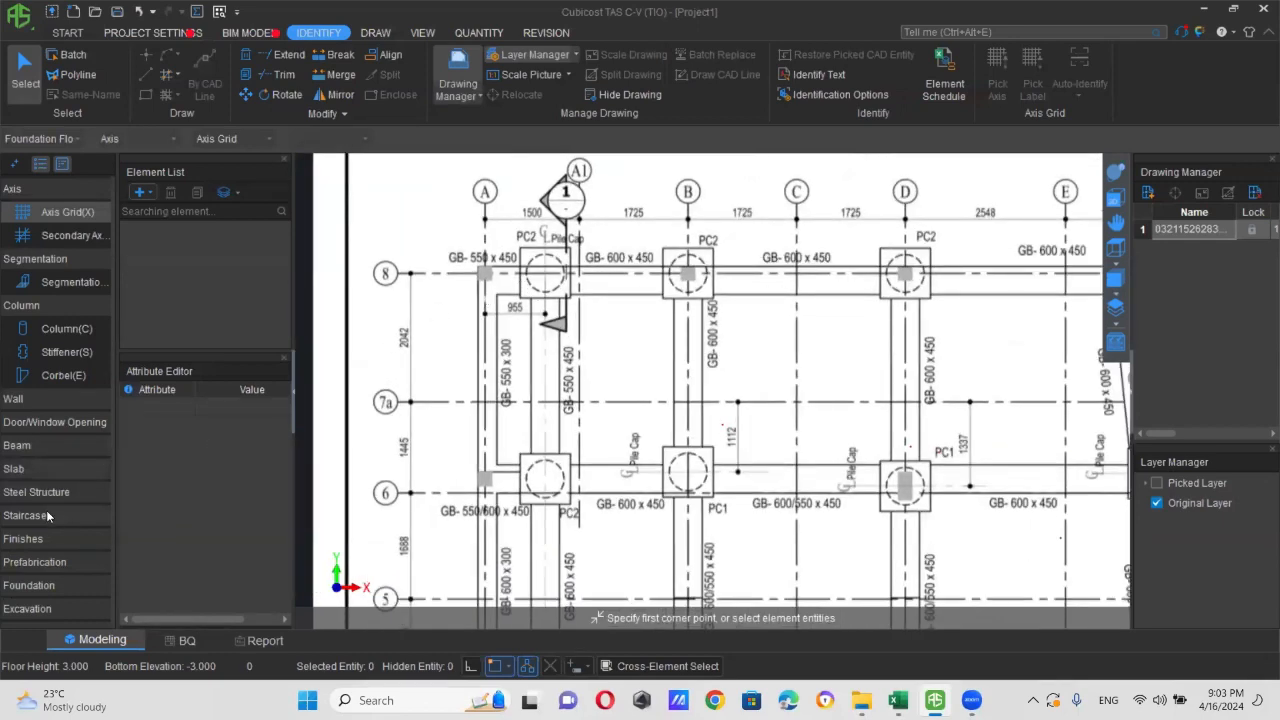
{"action": "scroll", "coordinate": [46, 513], "scroll_direction": "down", "scroll_amount": 1}
{"action": "scroll", "coordinate": [617, 387], "scroll_direction": "down", "scroll_amount": 3}
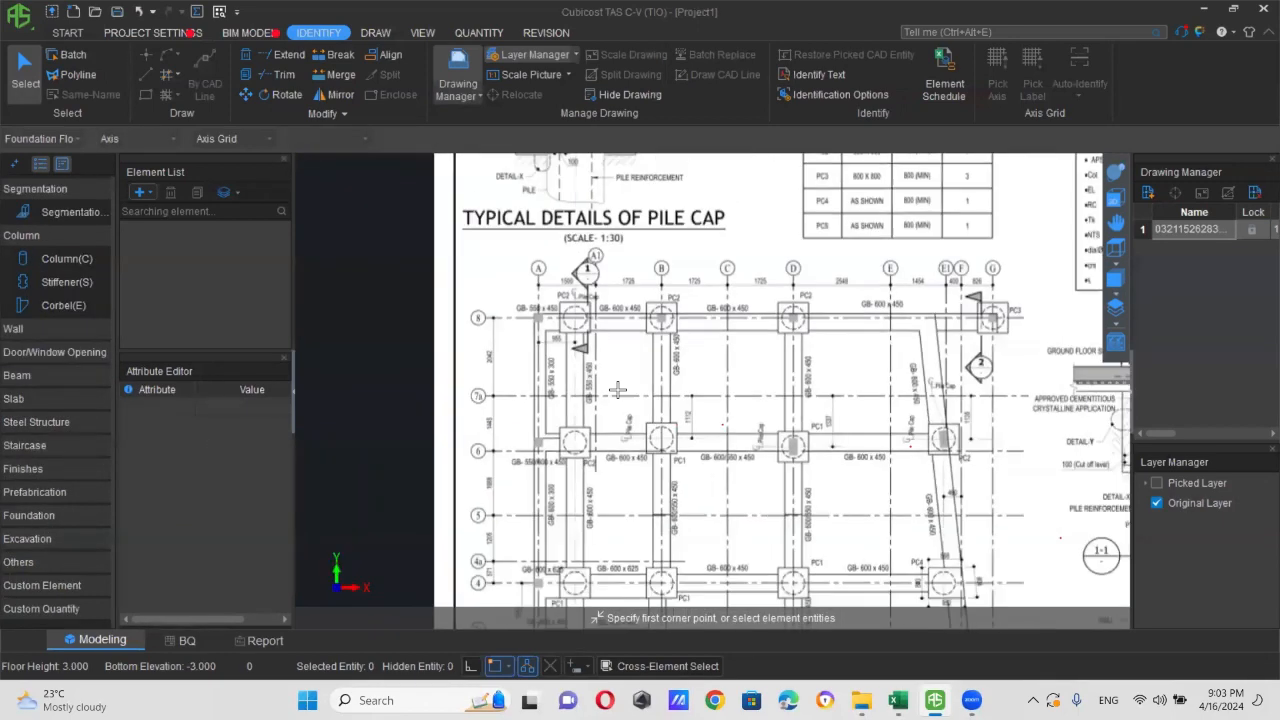
{"action": "middle_click_drag", "start_coordinate": [737, 252], "coordinate": [694, 386]}
{"action": "scroll", "coordinate": [712, 344], "scroll_direction": "up", "scroll_amount": 1}
{"action": "scroll", "coordinate": [712, 344], "scroll_direction": "up", "scroll_amount": 3}
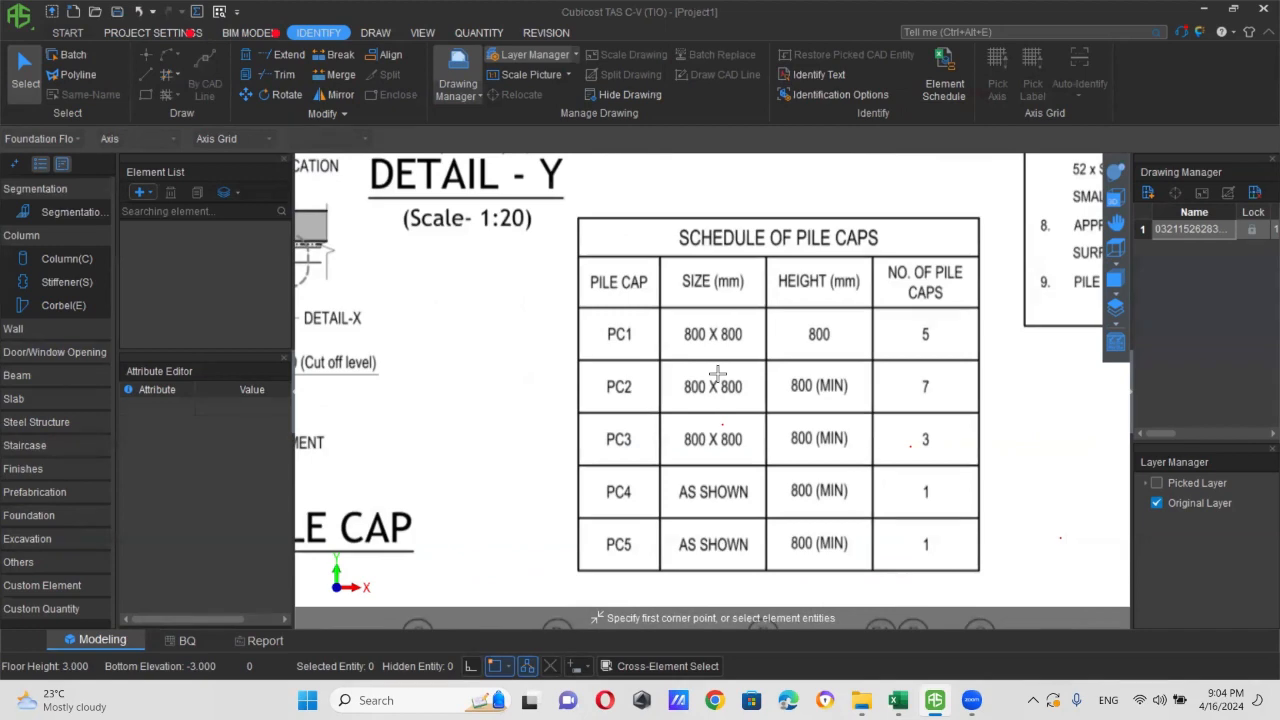
{"action": "scroll", "coordinate": [718, 373], "scroll_direction": "down", "scroll_amount": 1}
{"action": "scroll", "coordinate": [742, 426], "scroll_direction": "down", "scroll_amount": 1}
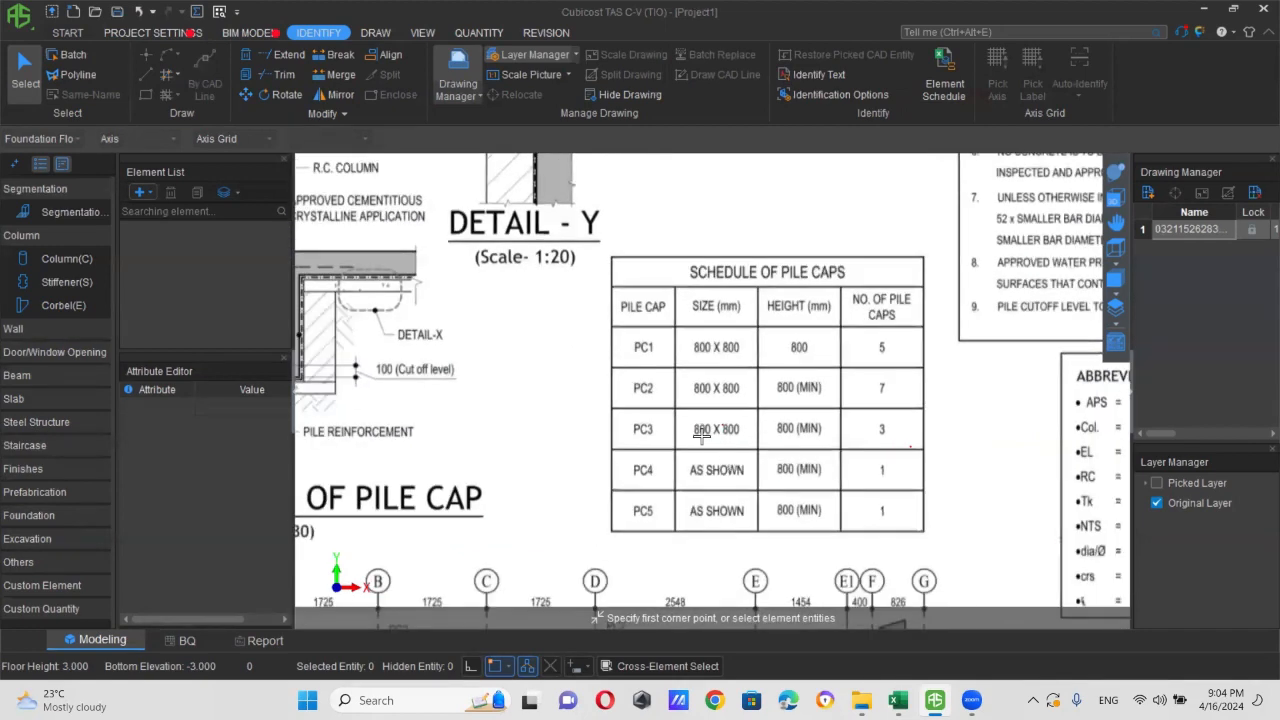
{"action": "scroll", "coordinate": [724, 466], "scroll_direction": "down", "scroll_amount": 1}
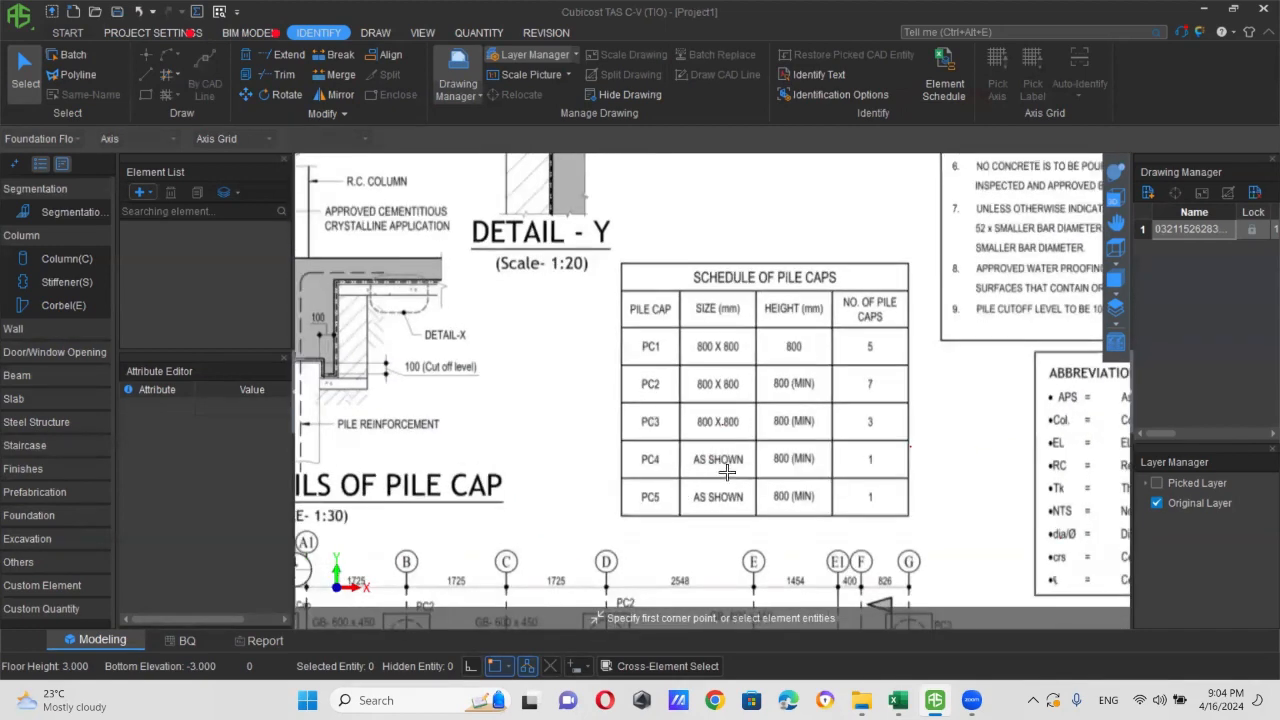
{"action": "scroll", "coordinate": [716, 490], "scroll_direction": "up", "scroll_amount": 1}
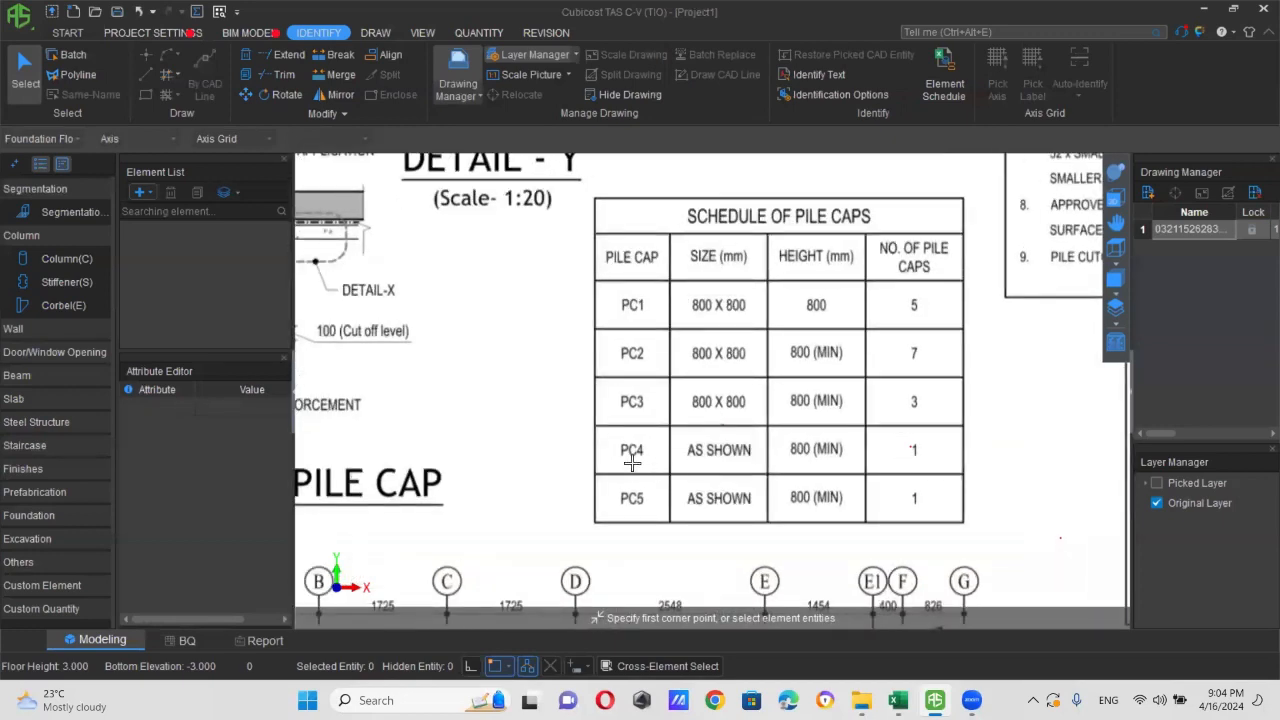
{"action": "scroll", "coordinate": [722, 458], "scroll_direction": "down", "scroll_amount": 5}
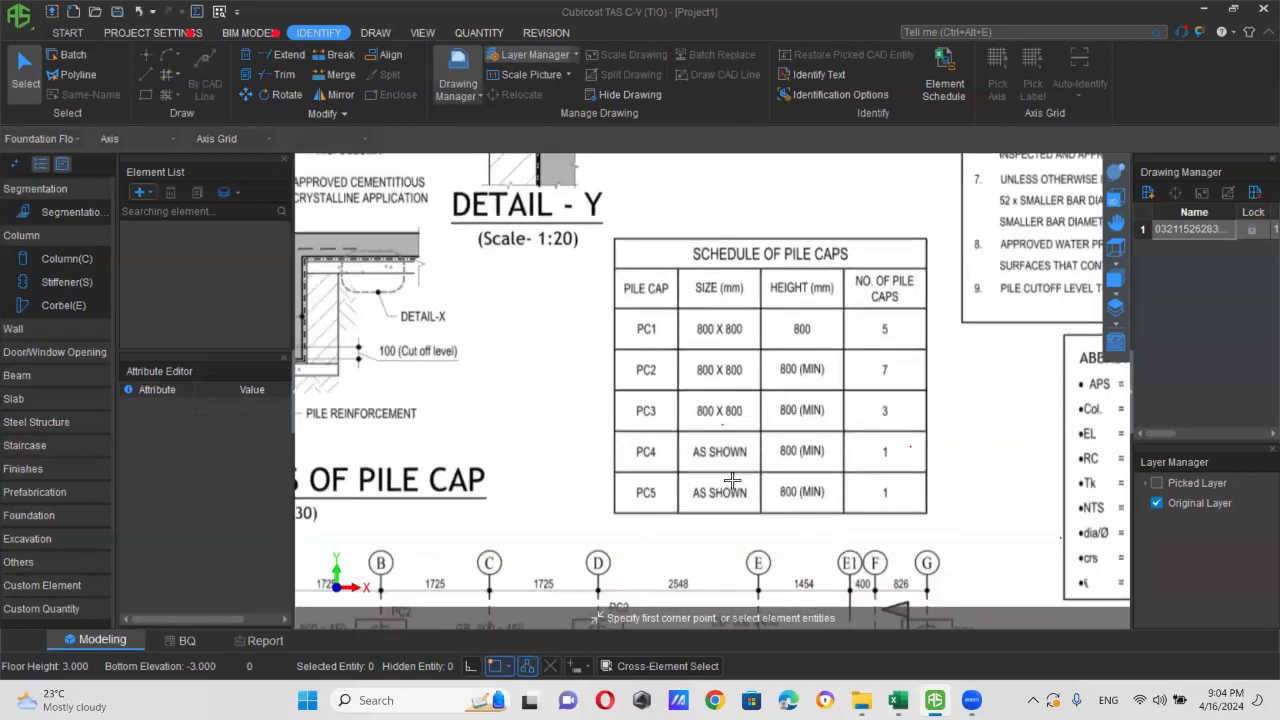
{"action": "scroll", "coordinate": [591, 525], "scroll_direction": "up", "scroll_amount": 1}
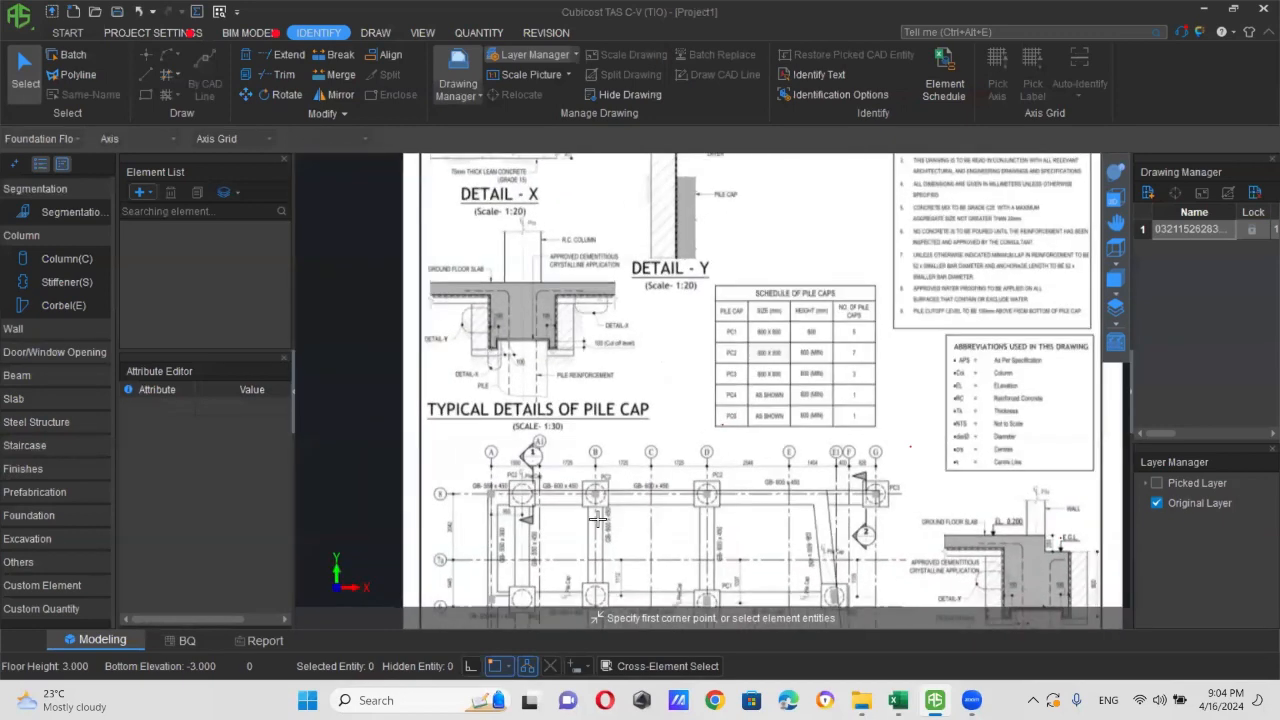
{"action": "scroll", "coordinate": [785, 421], "scroll_direction": "up", "scroll_amount": 1}
{"action": "mouse_move", "coordinate": [672, 508]}
{"action": "middle_mouse_down"}
{"action": "mouse_move", "coordinate": [690, 479]}
{"action": "mouse_move", "coordinate": [690, 398]}
{"action": "middle_mouse_up"}
{"action": "scroll", "coordinate": [485, 452], "scroll_direction": "up", "scroll_amount": 2}
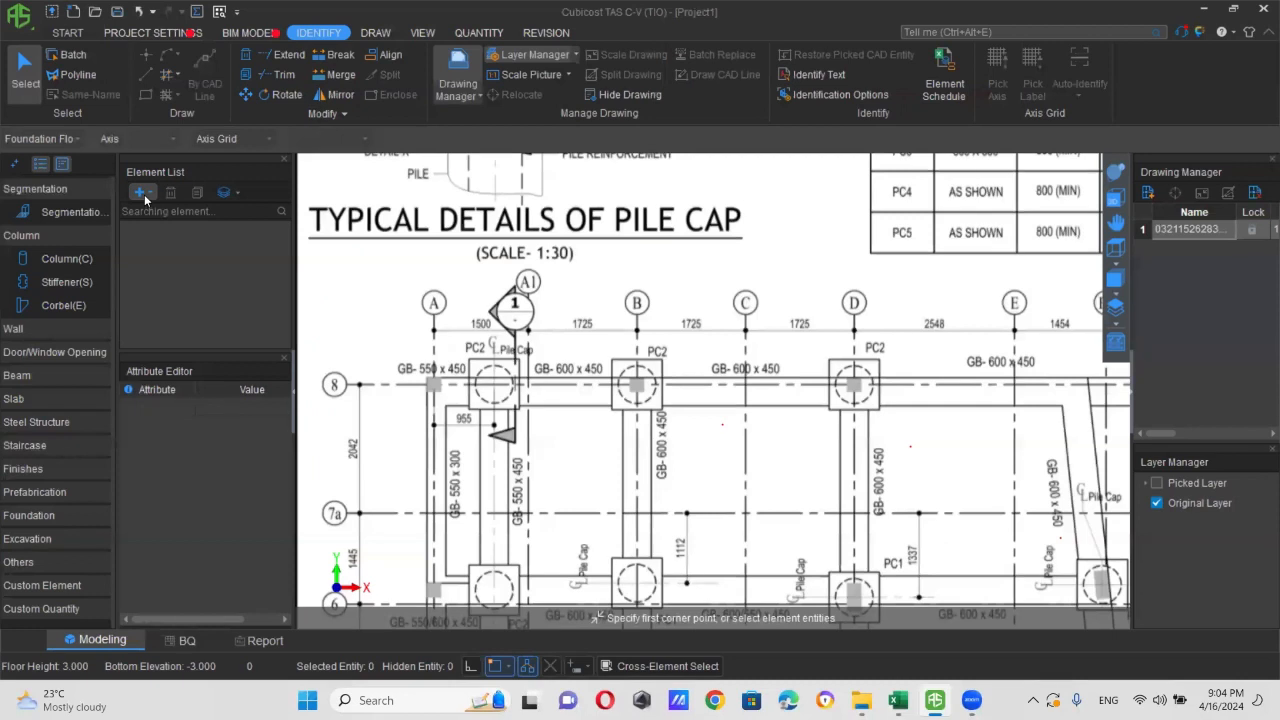
- Create a new rectangular pile cap element in the foundation category
{"action": "left_click", "coordinate": [42, 520]}
{"action": "left_click", "coordinate": [54, 378]}
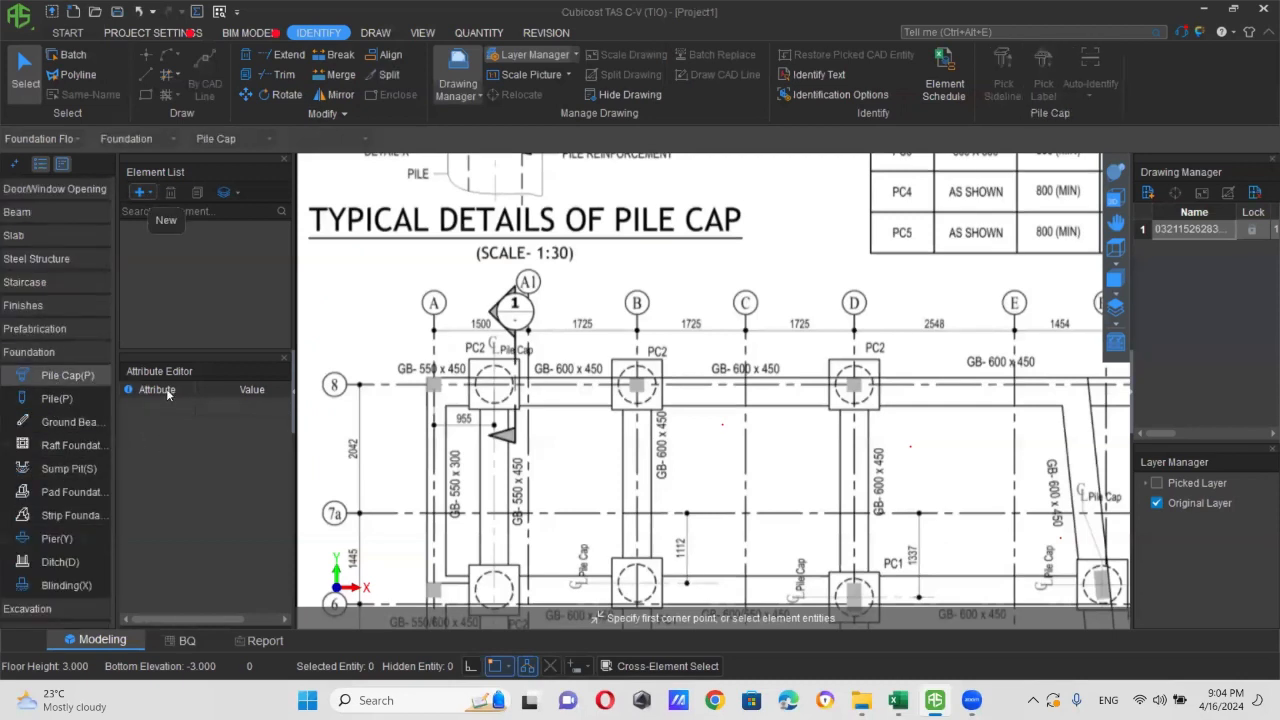
{"action": "left_click", "coordinate": [141, 192]}
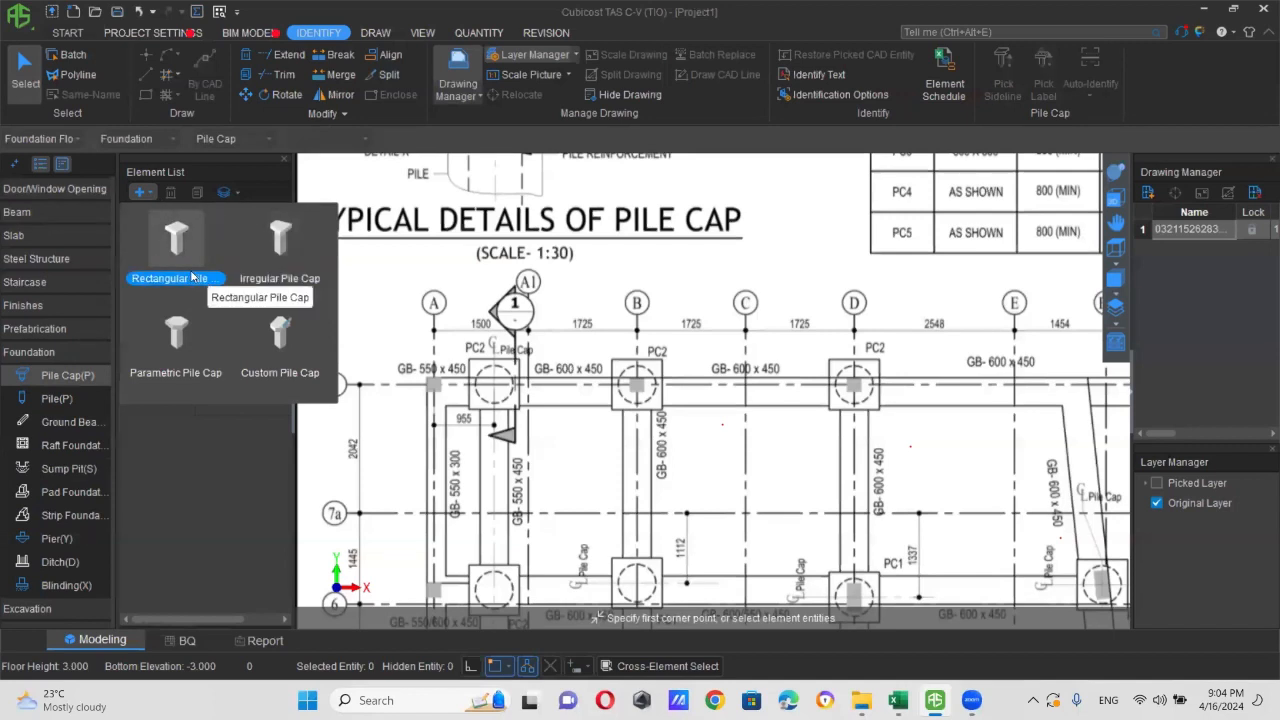
{"action": "left_click", "coordinate": [180, 255]}
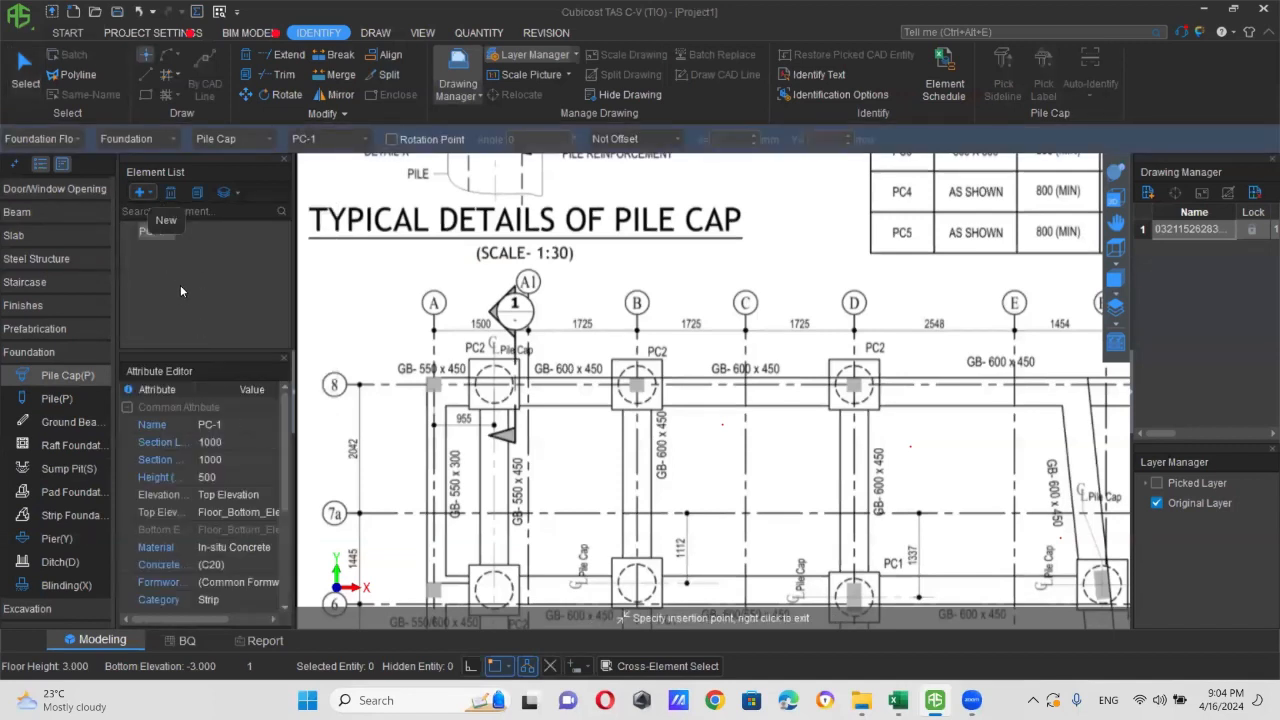
- Set the new pile cap's section length, section width and height to 800, and copy the element twice
{"action": "left_click", "coordinate": [229, 438]}
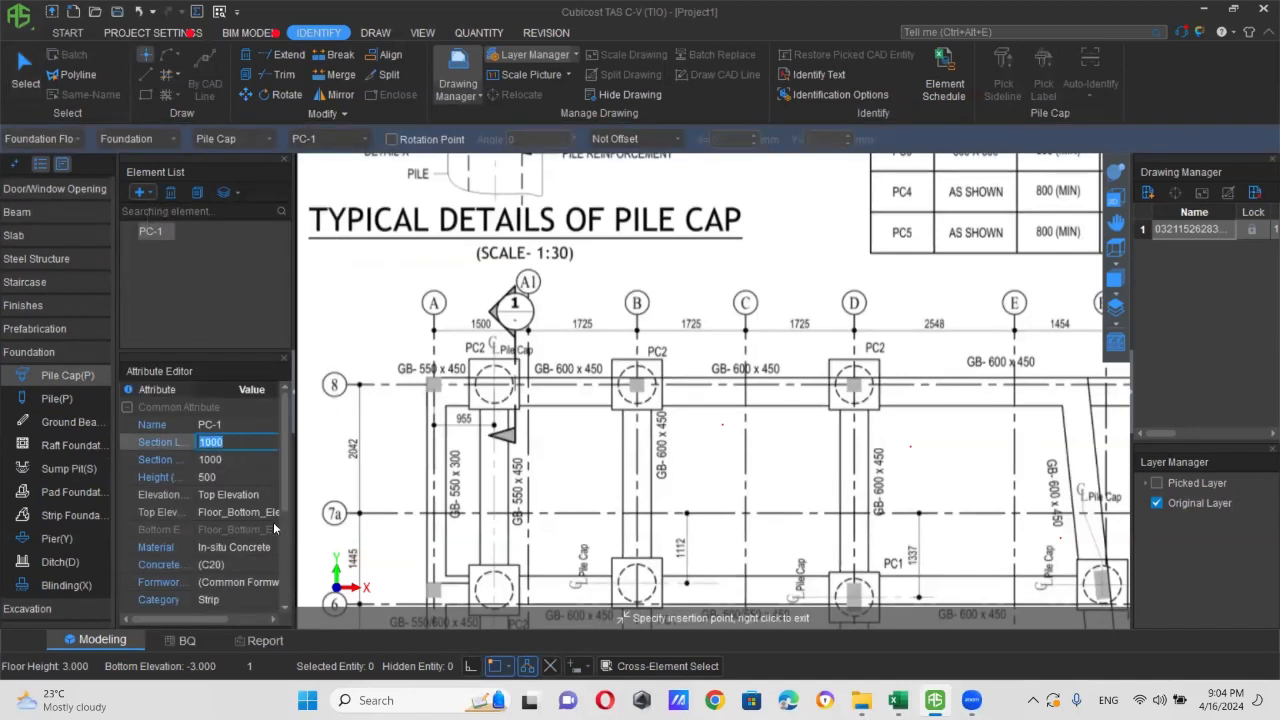
{"action": "type", "text": "800"}
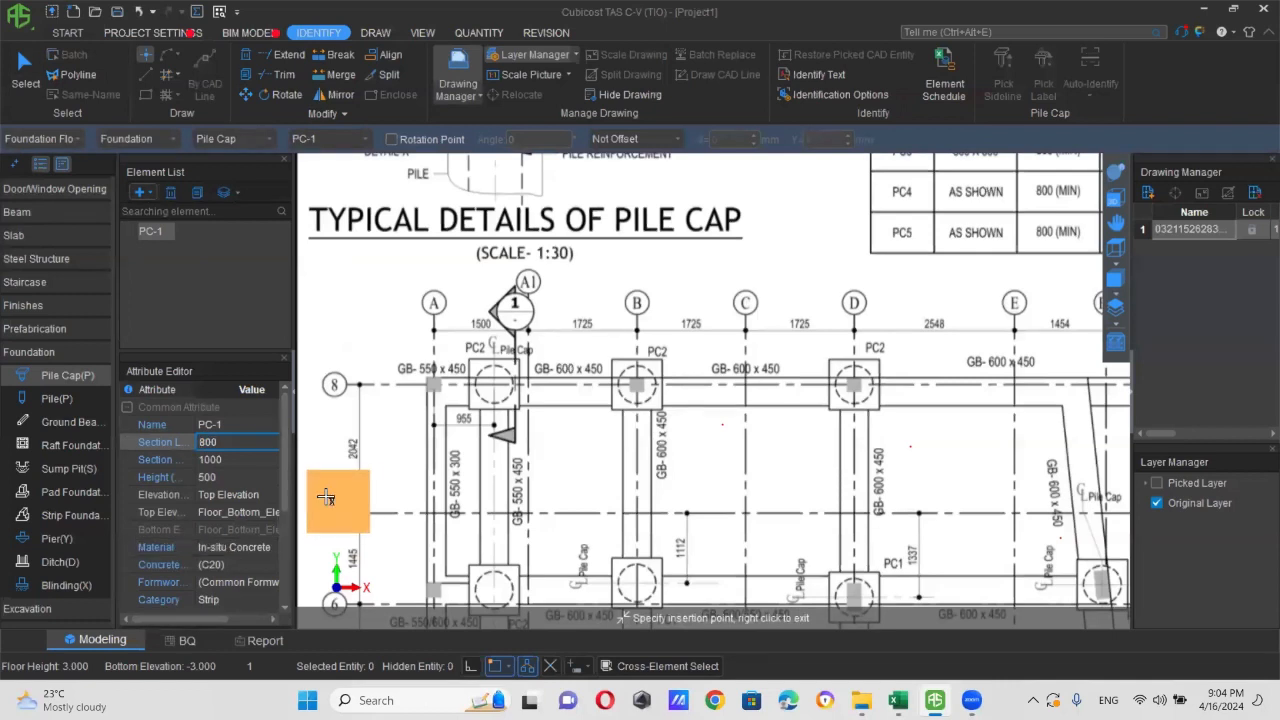
{"action": "key", "text": "Return"}
{"action": "type", "text": "800"}
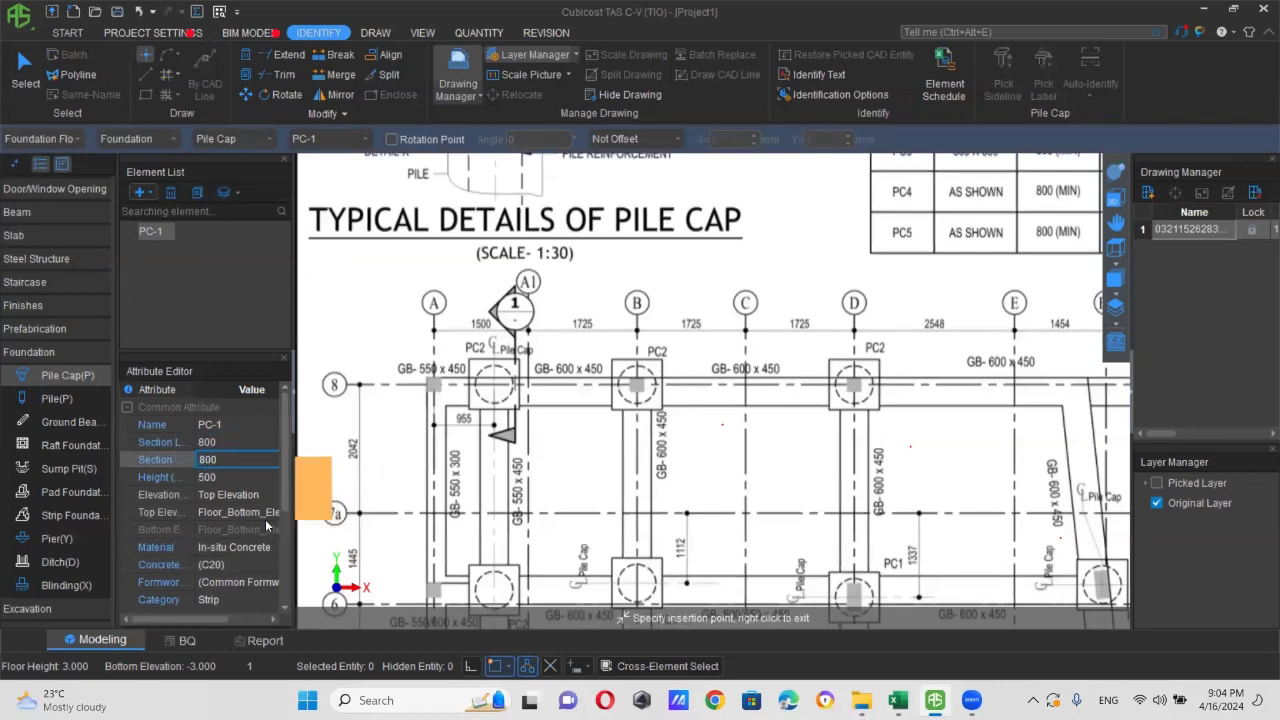
{"action": "left_click", "coordinate": [228, 478]}
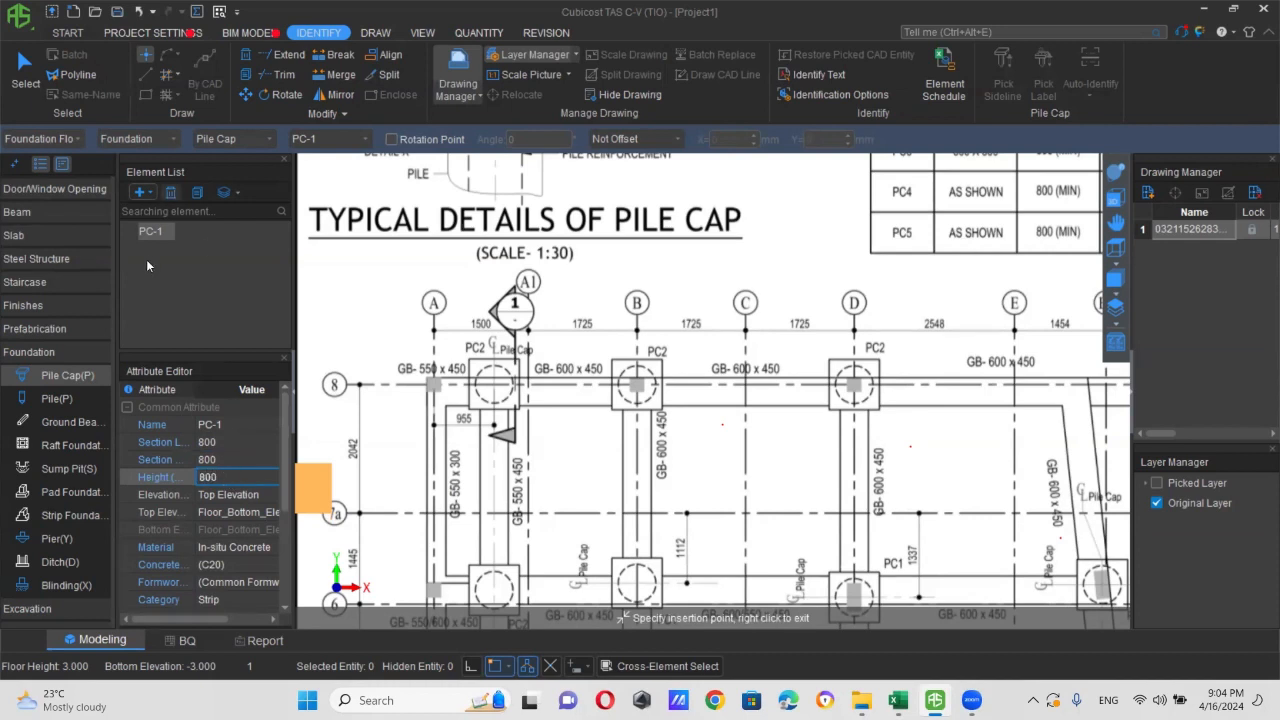
{"action": "key", "text": "Return"}
{"action": "left_click", "coordinate": [197, 192]}
{"action": "left_click", "coordinate": [197, 197]}
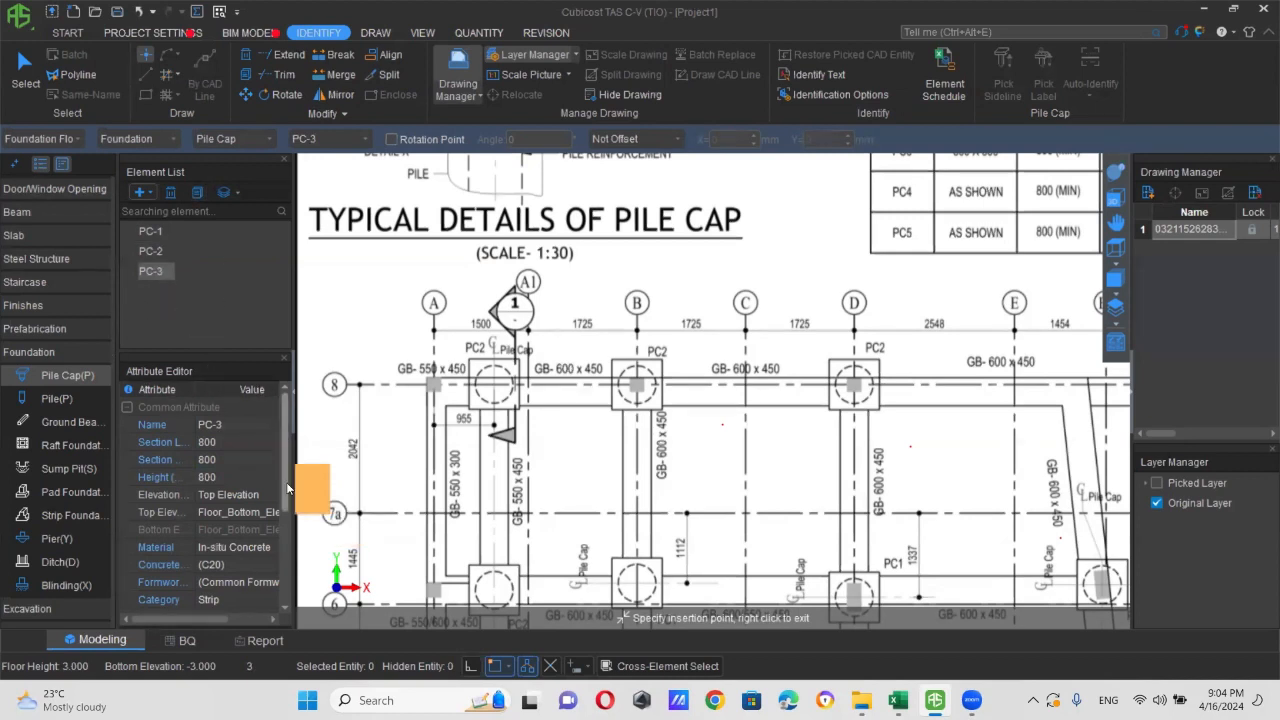
- Place the pile caps along axis 8: PC-2 between A and A1, at B and at D, and PC-3 at G
{"action": "scroll", "coordinate": [447, 416], "scroll_direction": "down", "scroll_amount": 5}
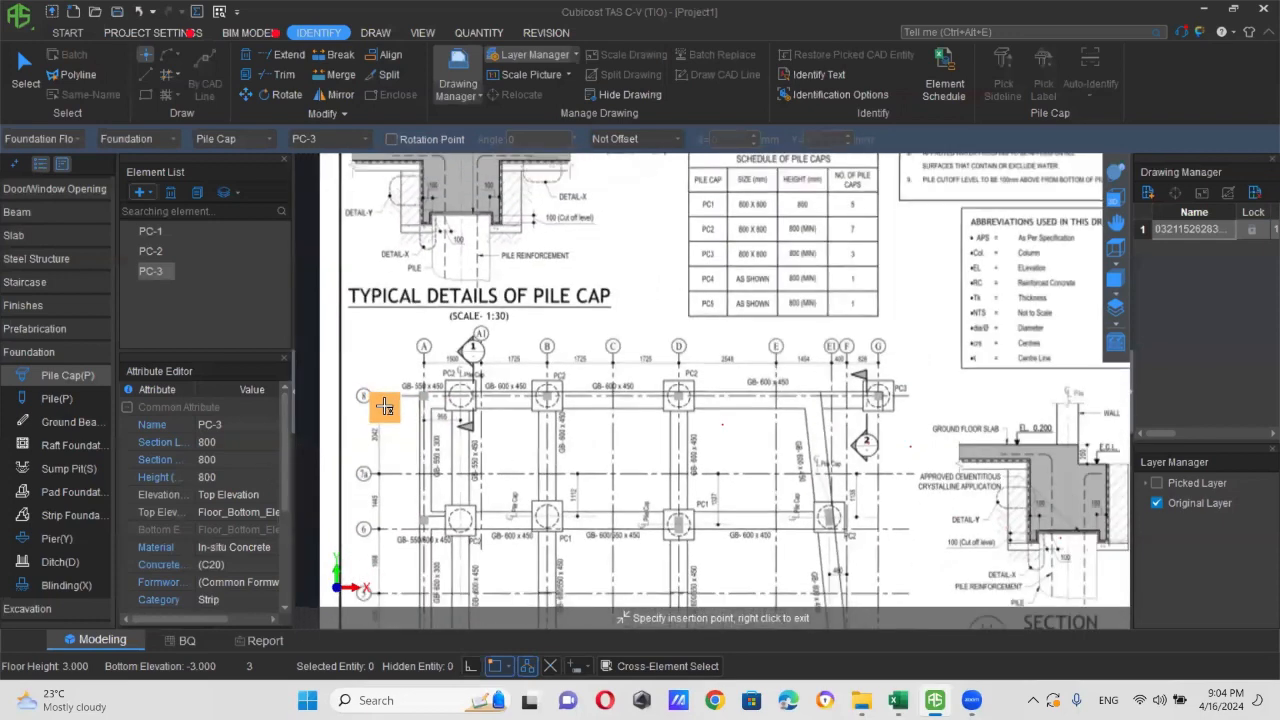
{"action": "middle_click_drag", "start_coordinate": [548, 377], "coordinate": [568, 310]}
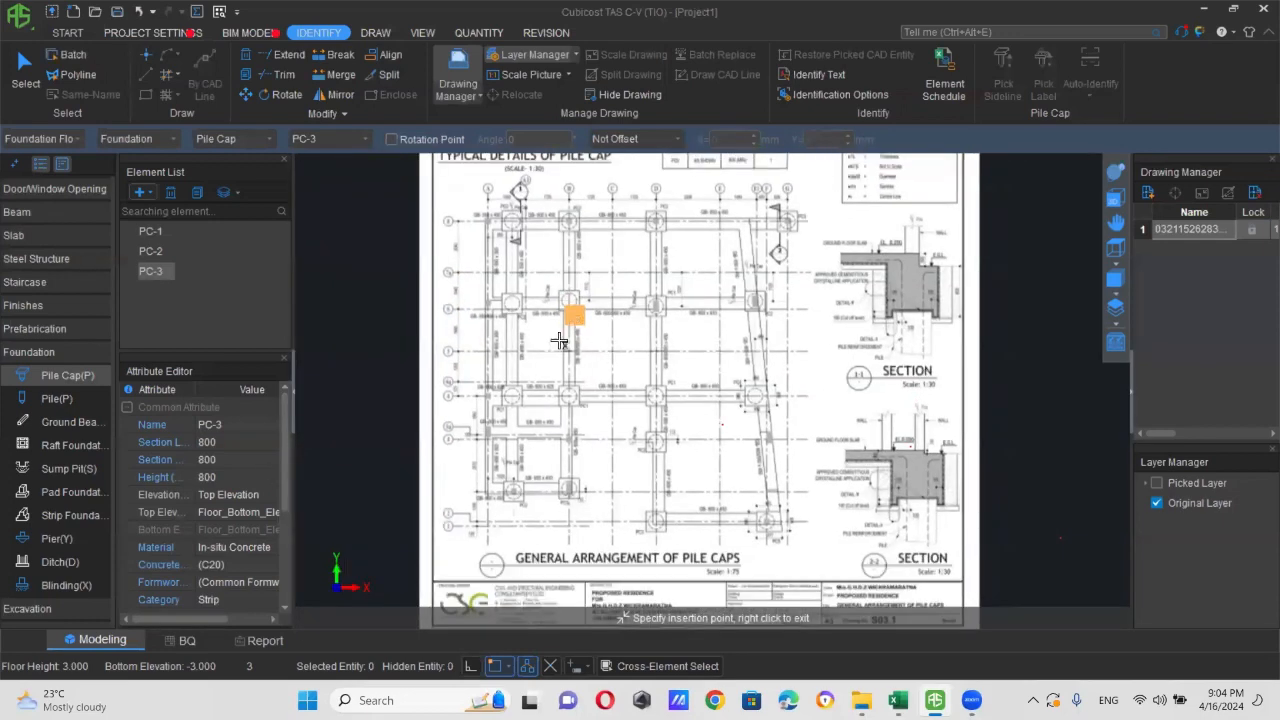
{"action": "scroll", "coordinate": [475, 278], "scroll_direction": "up", "scroll_amount": 4}
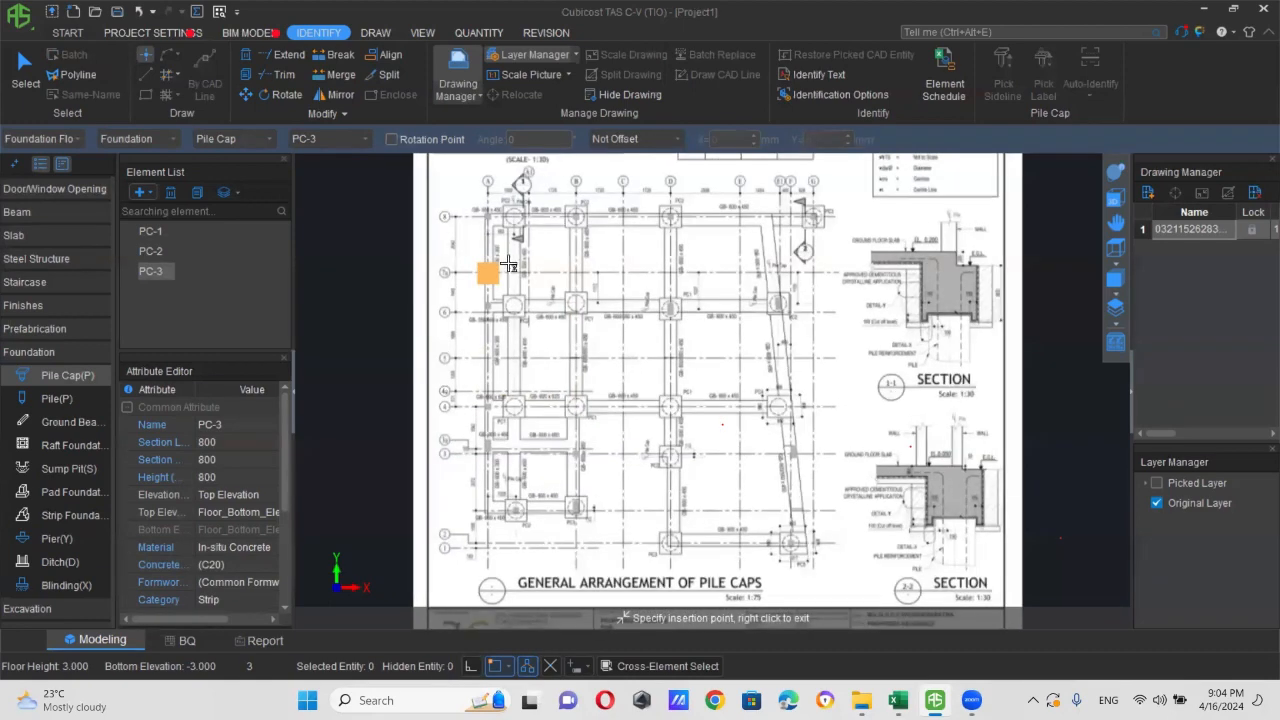
{"action": "scroll", "coordinate": [460, 336], "scroll_direction": "up", "scroll_amount": 4}
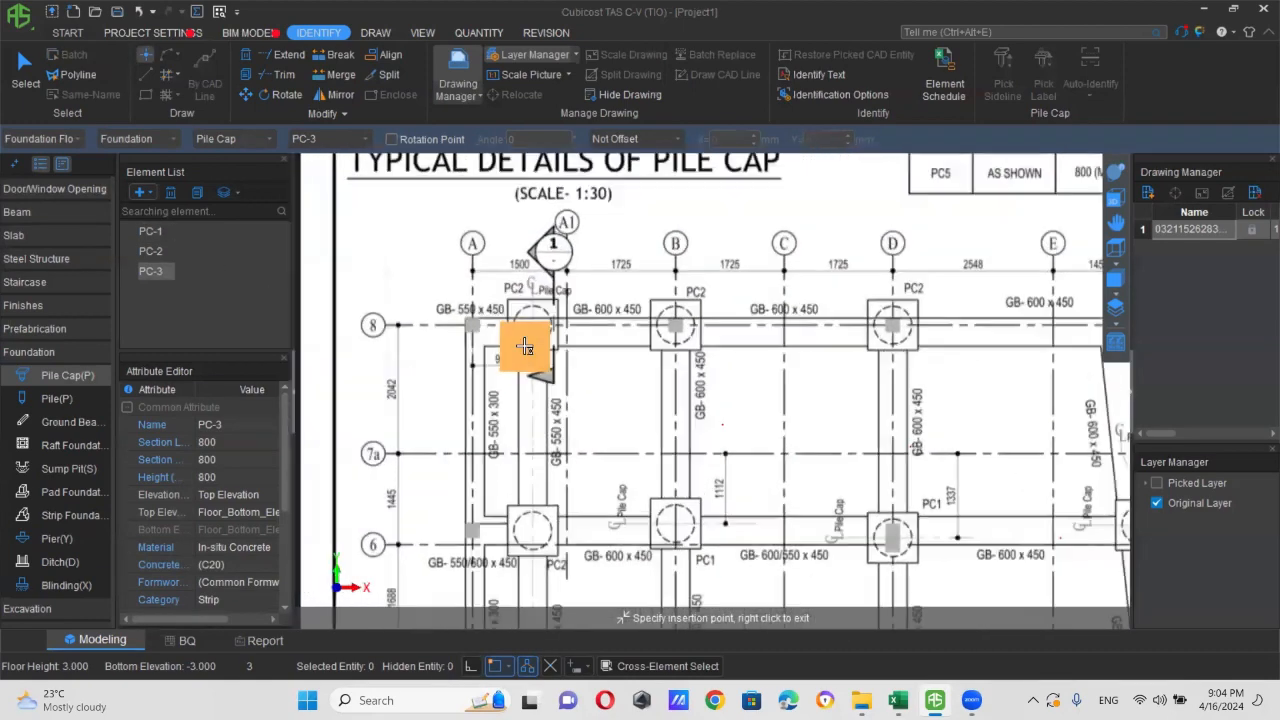
{"action": "left_click", "coordinate": [150, 251]}
{"action": "scroll", "coordinate": [449, 314], "scroll_direction": "up", "scroll_amount": 1}
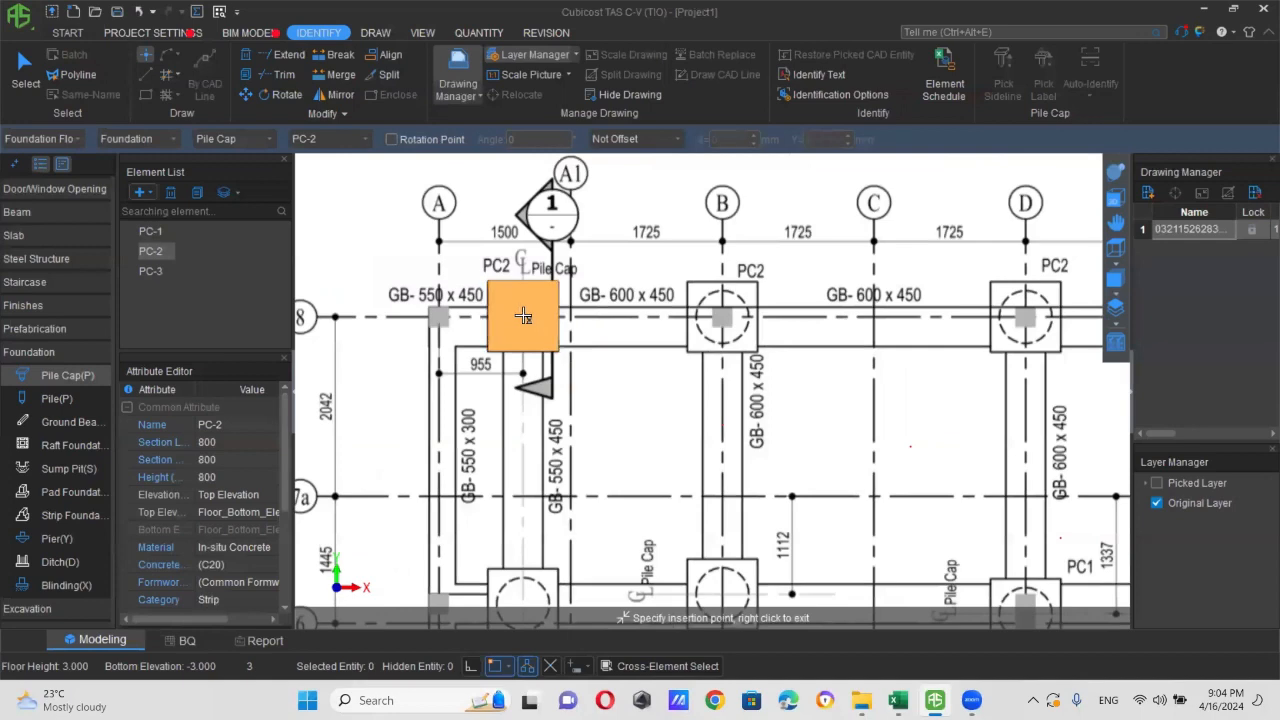
{"action": "left_click", "coordinate": [523, 316]}
{"action": "scroll", "coordinate": [523, 318], "scroll_direction": "down", "scroll_amount": 2}
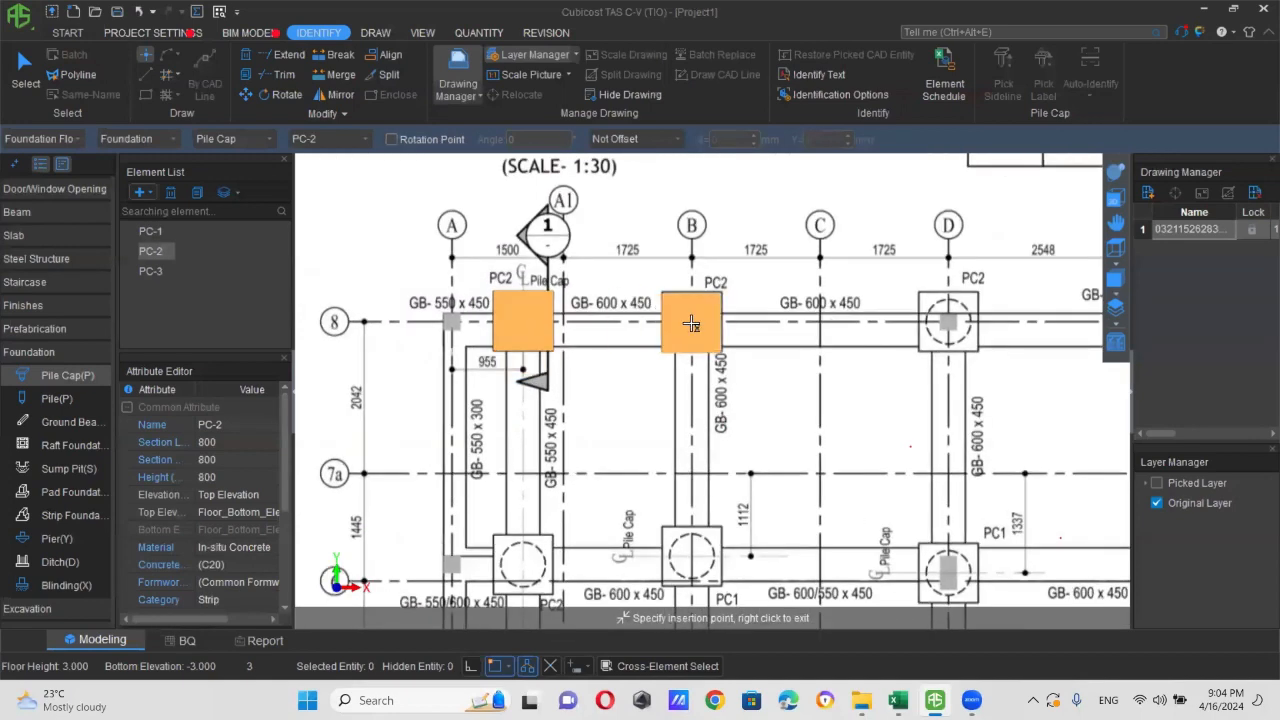
{"action": "left_click", "coordinate": [691, 323]}
{"action": "scroll", "coordinate": [540, 385], "scroll_direction": "down", "scroll_amount": 1}
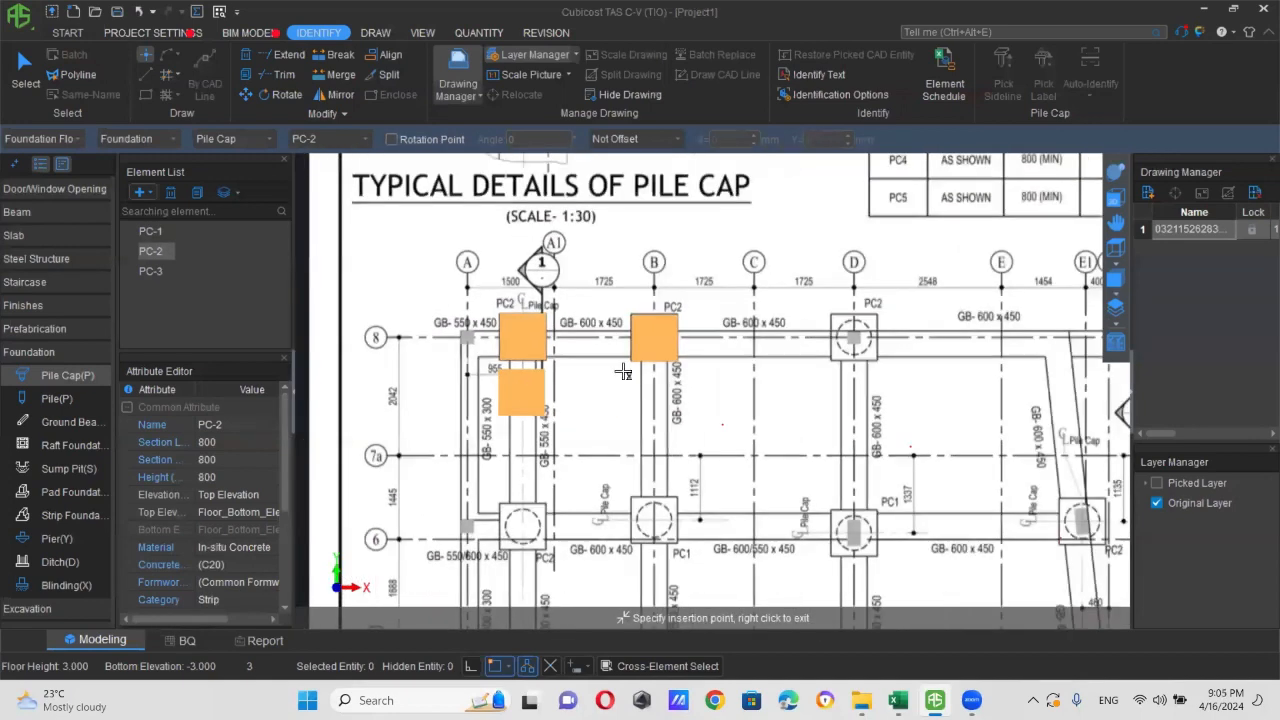
{"action": "left_click", "coordinate": [853, 337]}
{"action": "scroll", "coordinate": [853, 337], "scroll_direction": "down", "scroll_amount": 2}
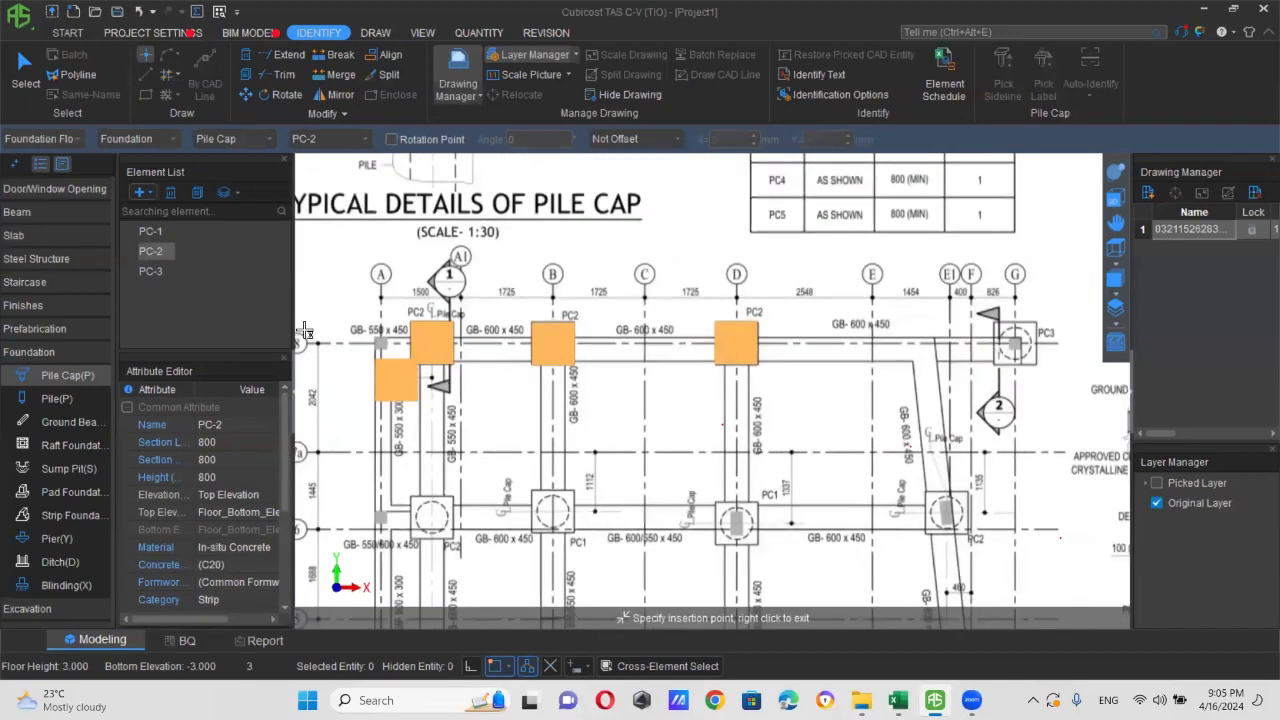
{"action": "left_click", "coordinate": [160, 273]}
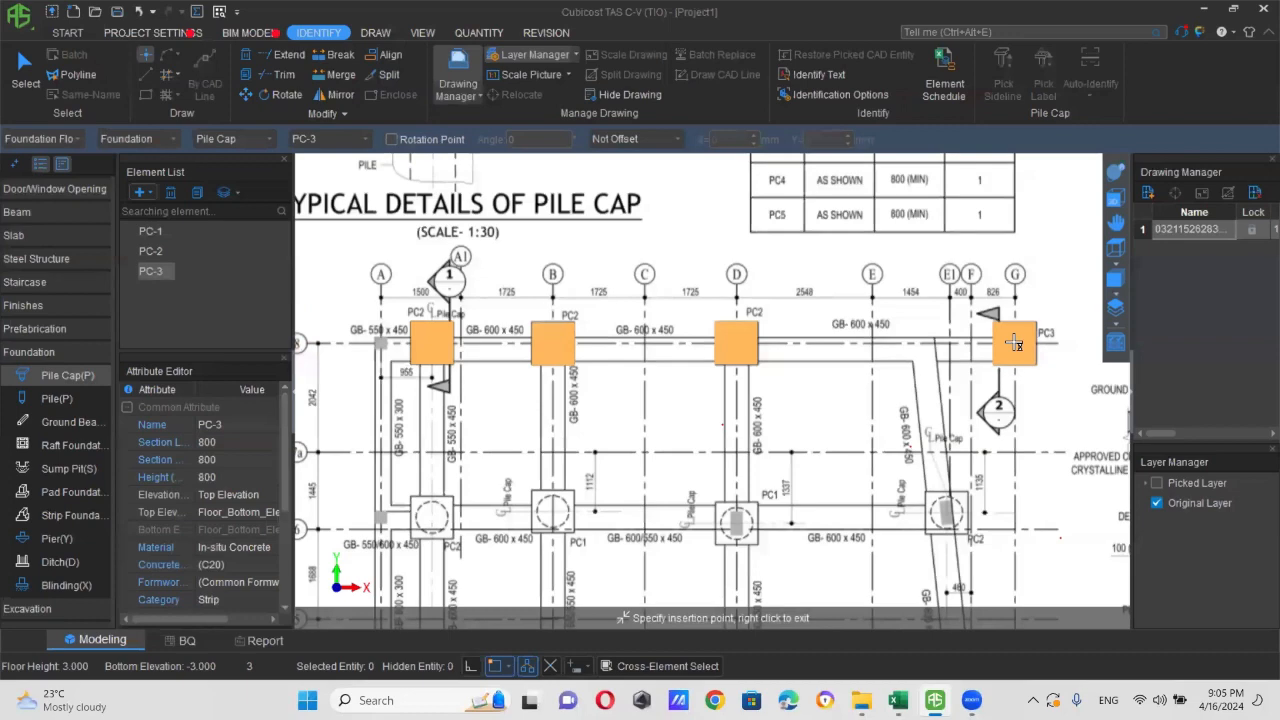
{"action": "scroll", "coordinate": [510, 500], "scroll_direction": "up", "scroll_amount": 3}
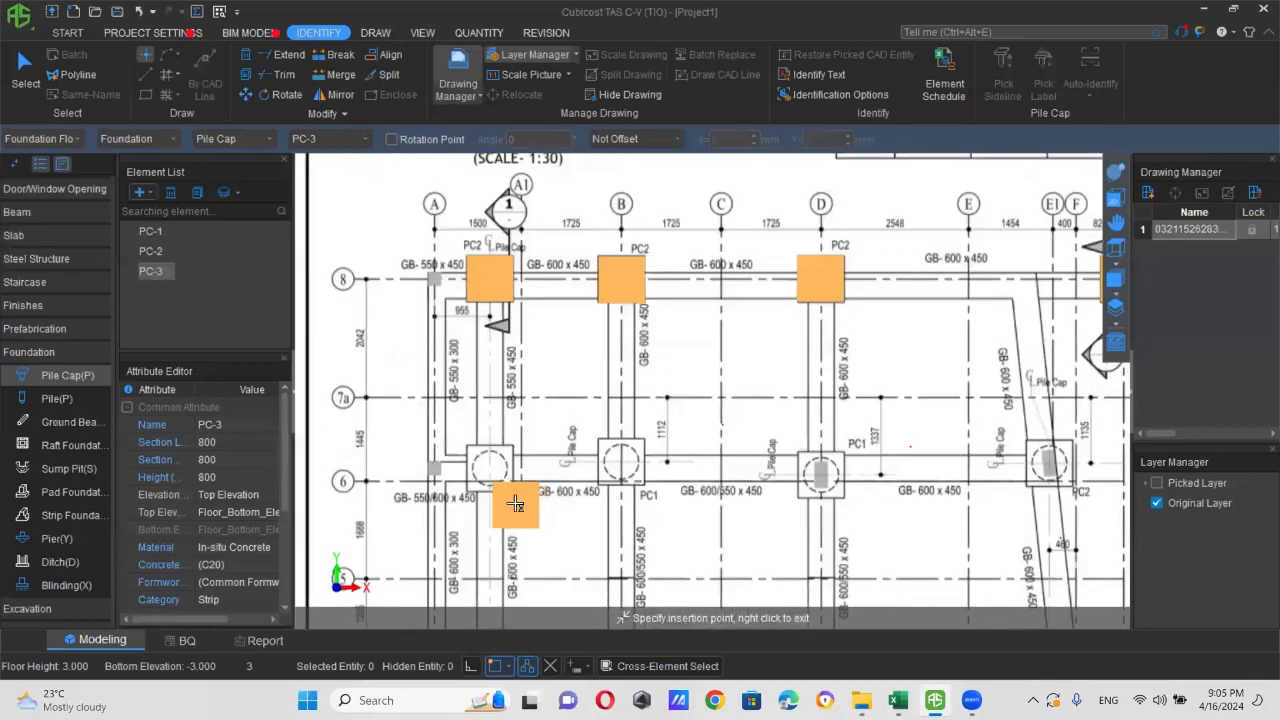
- Place the pile caps near axis 6: PC-2 between A and B, PC-1 at B and D, and PC-2 on the slanted beam
{"action": "middle_click_drag", "start_coordinate": [541, 527], "coordinate": [575, 427]}
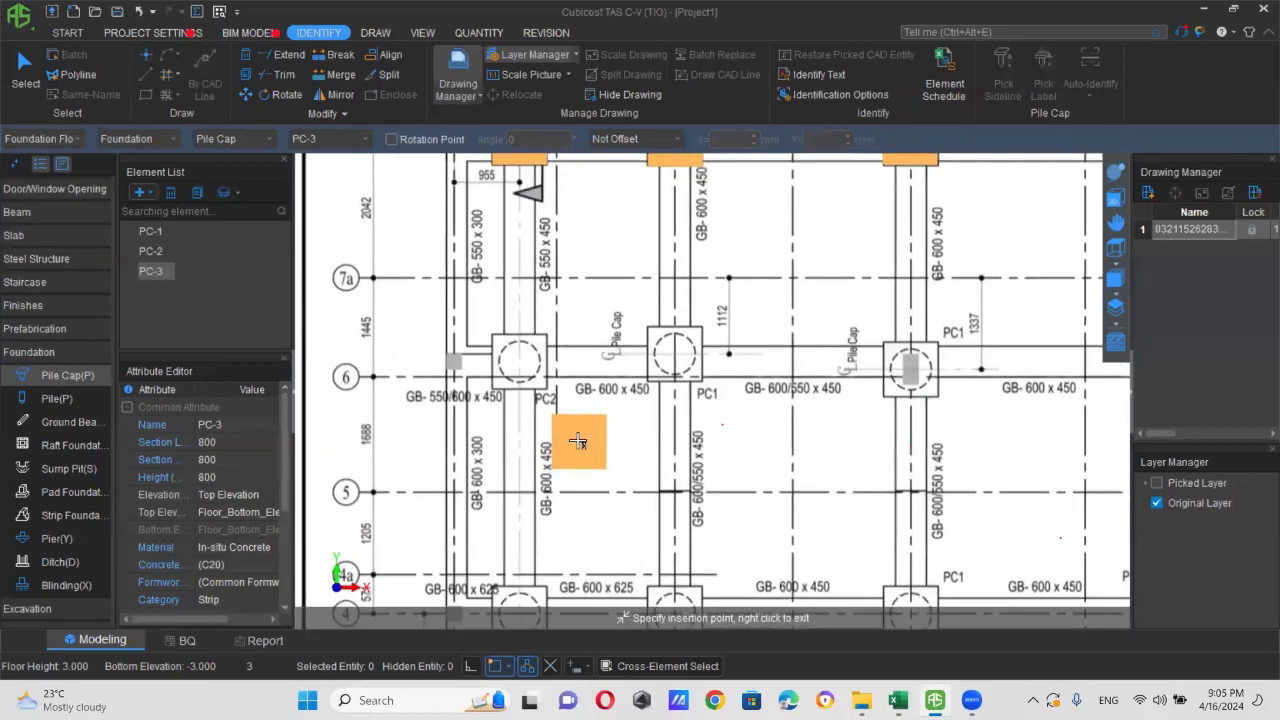
{"action": "left_click", "coordinate": [152, 251]}
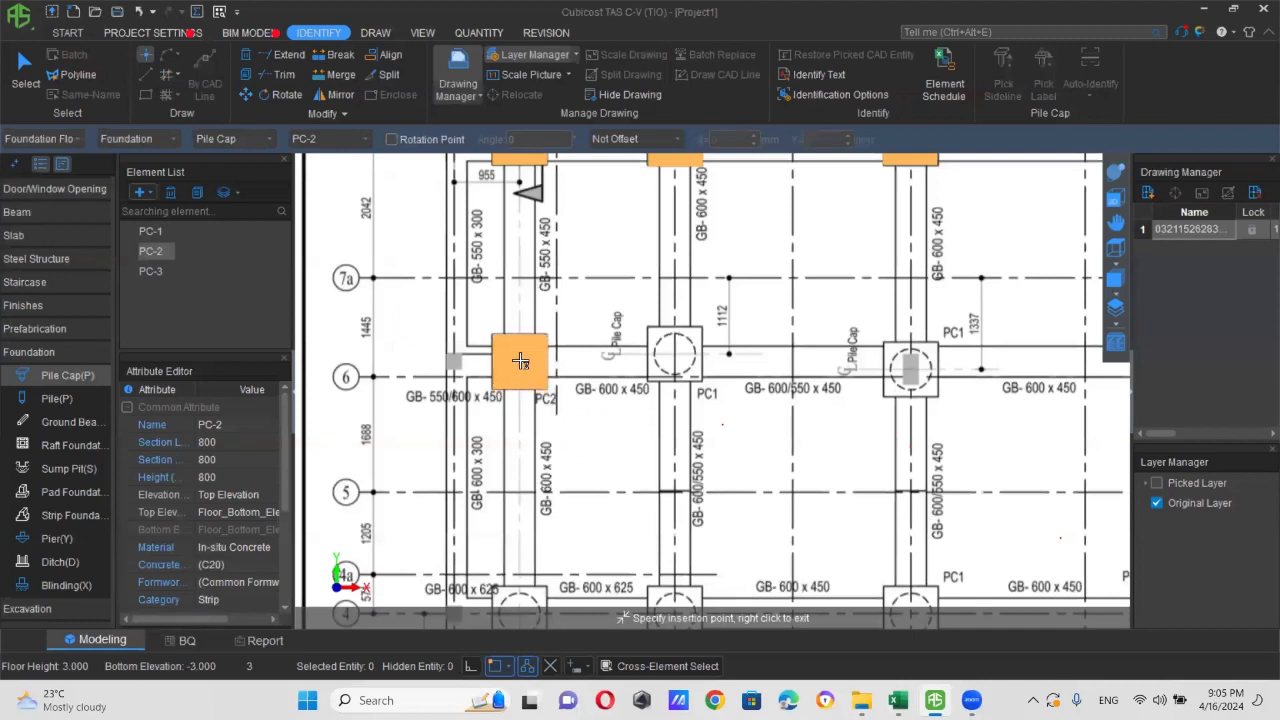
{"action": "left_click", "coordinate": [520, 361]}
{"action": "left_click", "coordinate": [150, 231]}
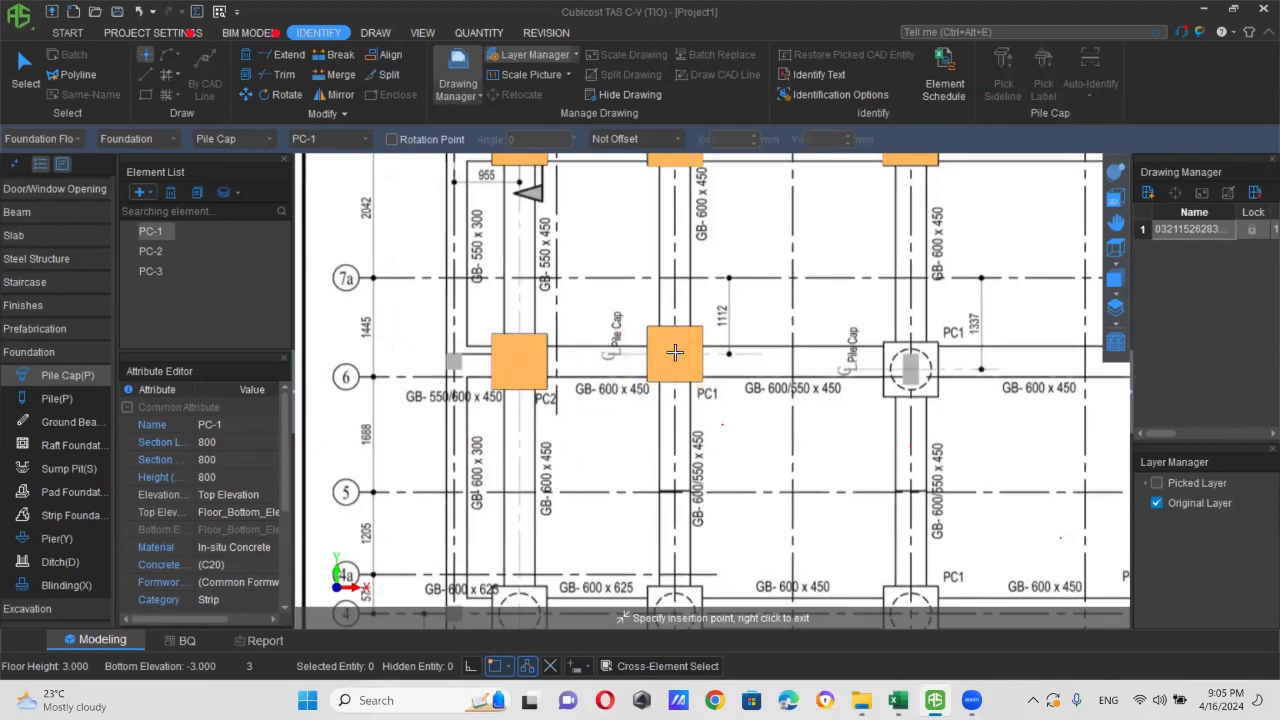
{"action": "left_click", "coordinate": [675, 353]}
{"action": "left_click", "coordinate": [910, 370]}
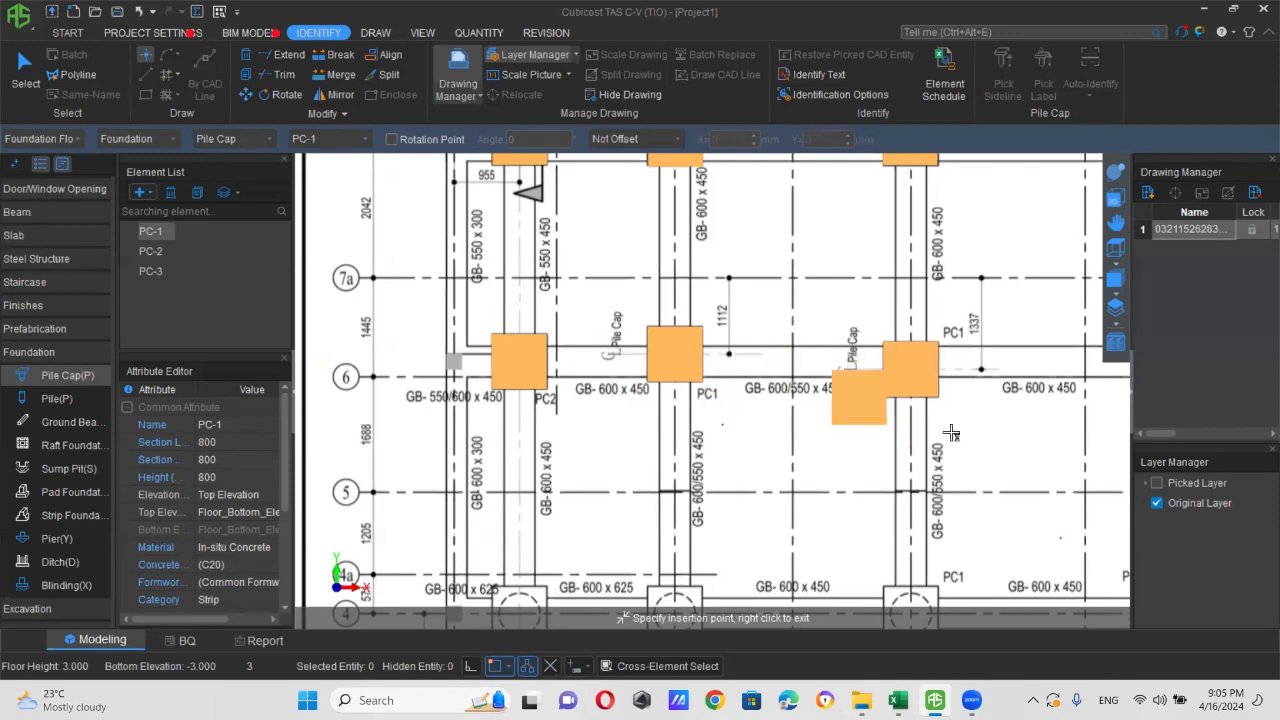
{"action": "middle_click_drag", "start_coordinate": [934, 446], "coordinate": [617, 437]}
{"action": "scroll", "coordinate": [742, 433], "scroll_direction": "down", "scroll_amount": 1}
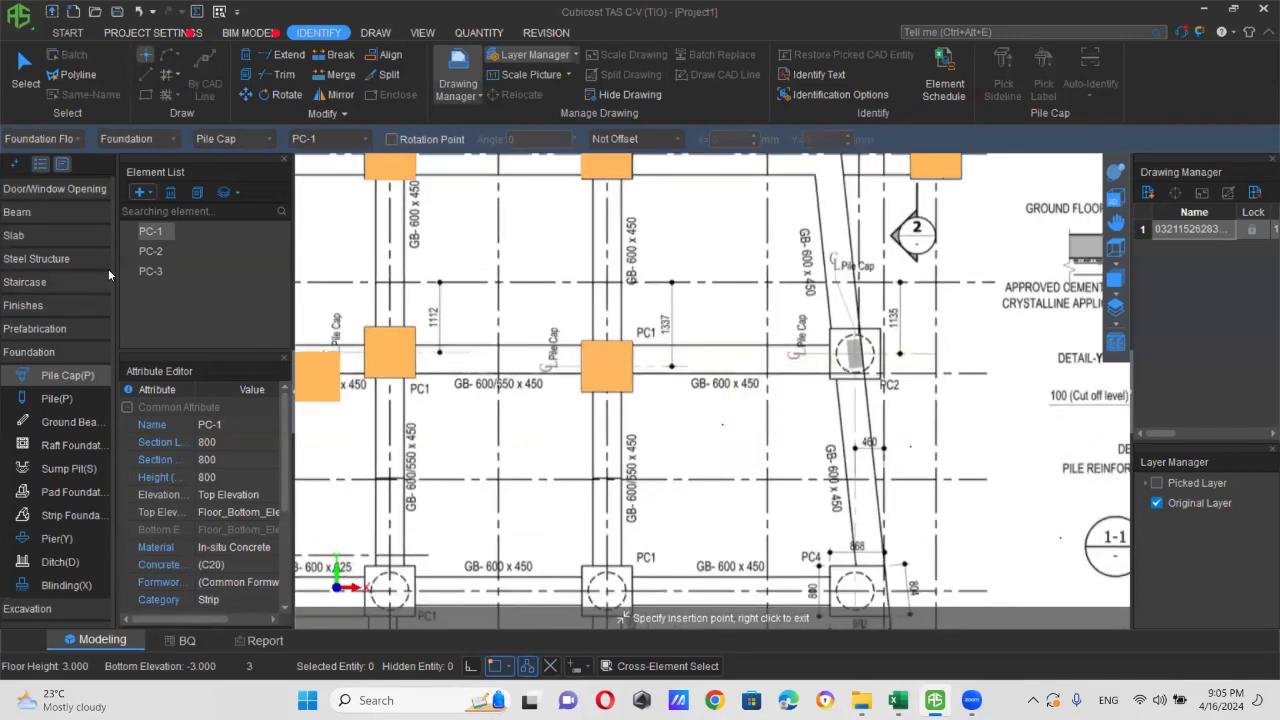
{"action": "left_click", "coordinate": [152, 252]}
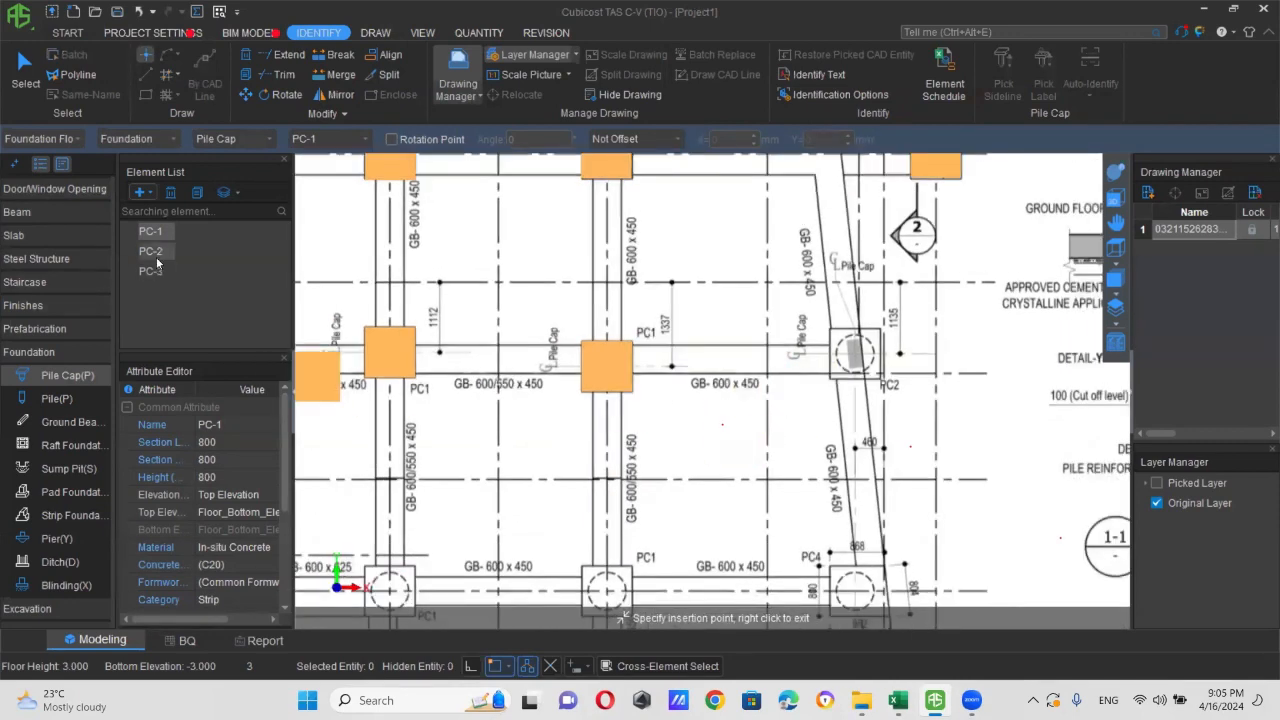
{"action": "left_click", "coordinate": [855, 353]}
- Place PC-1 pile caps along axis 4 at the marked positions between A and B, at B and at D
{"action": "scroll", "coordinate": [670, 450], "scroll_direction": "down", "scroll_amount": 2}
{"action": "middle_click_drag", "start_coordinate": [535, 556], "coordinate": [681, 420]}
{"action": "scroll", "coordinate": [541, 434], "scroll_direction": "up", "scroll_amount": 2}
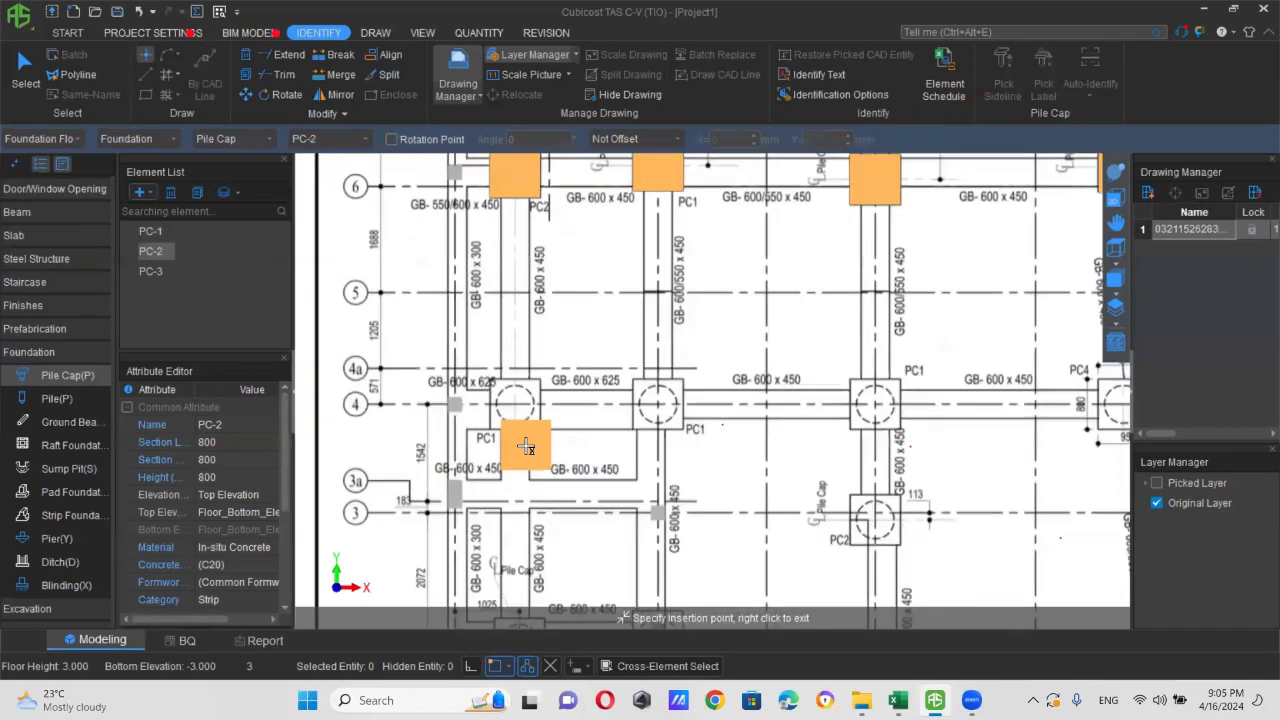
{"action": "scroll", "coordinate": [526, 447], "scroll_direction": "up", "scroll_amount": 1}
{"action": "left_click", "coordinate": [152, 231]}
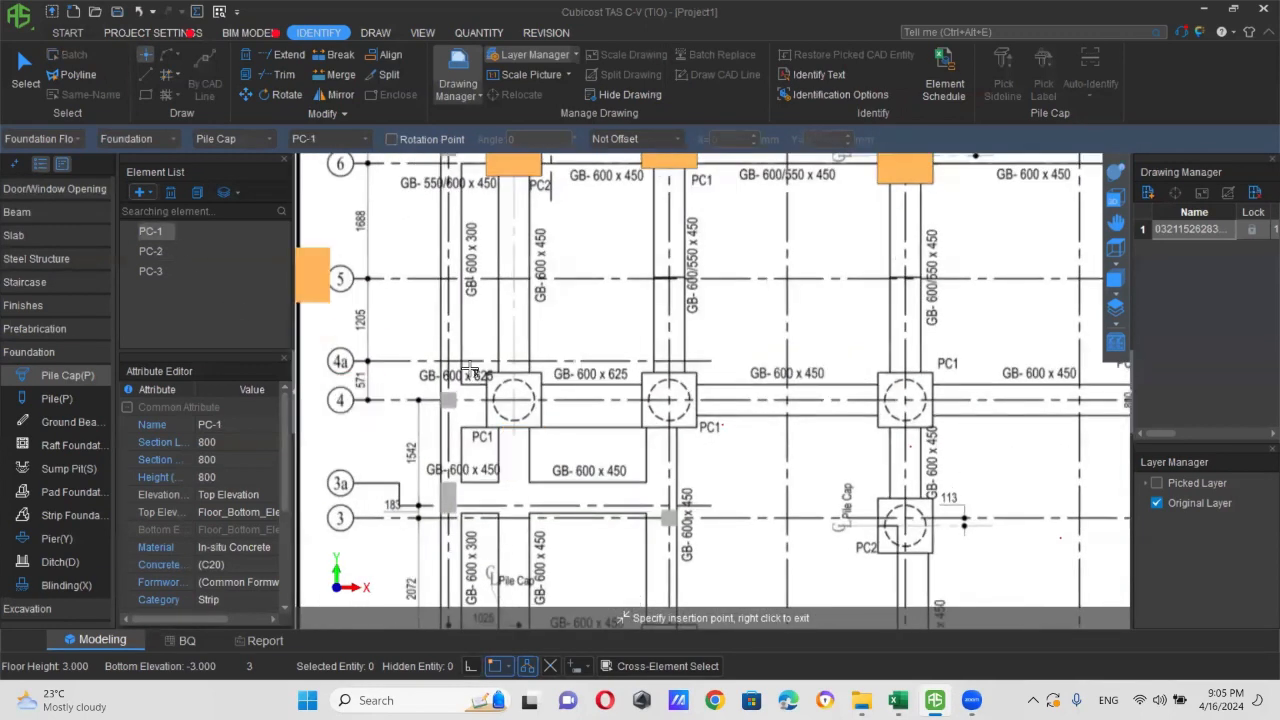
{"action": "left_click", "coordinate": [512, 400]}
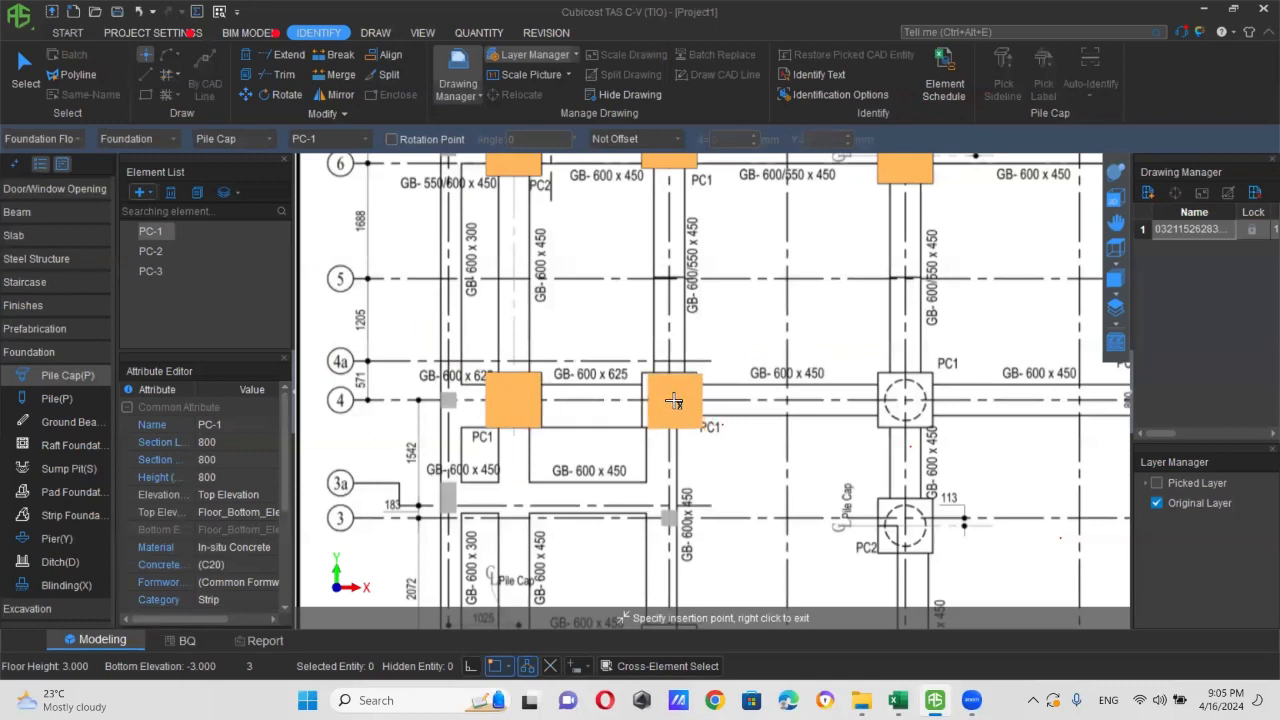
{"action": "left_click", "coordinate": [671, 400]}
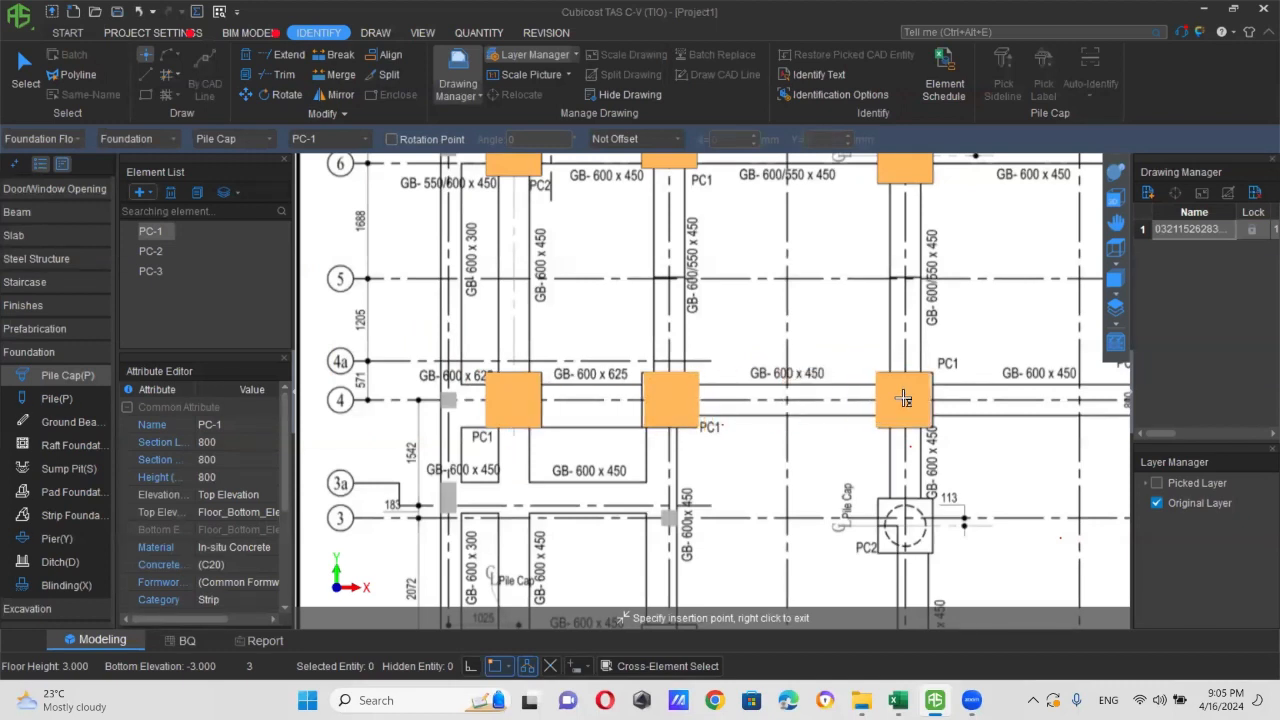
{"action": "left_click", "coordinate": [905, 400]}
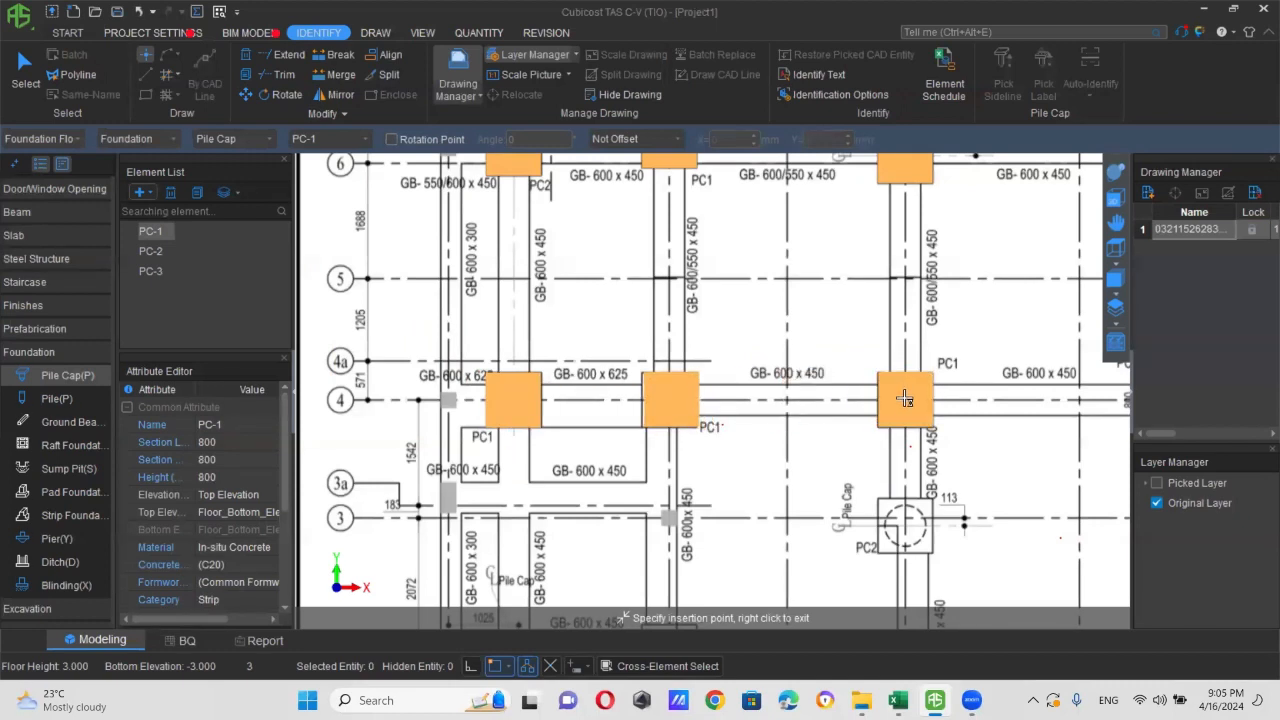
- Place the two pile caps just above axis 2: PC-2 between axes A and B, and PC-3 on axis B
{"action": "scroll", "coordinate": [573, 399], "scroll_direction": "down", "scroll_amount": 4}
{"action": "scroll", "coordinate": [1021, 399], "scroll_direction": "up", "scroll_amount": 5}
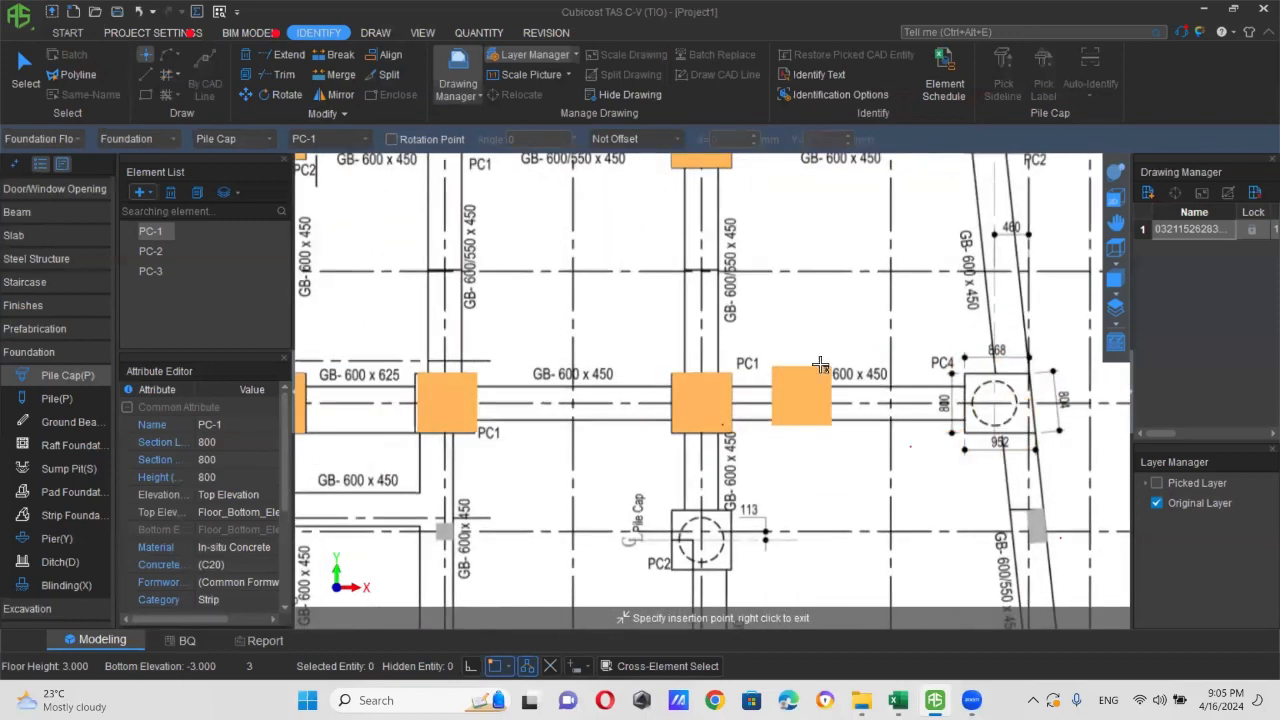
{"action": "scroll", "coordinate": [820, 365], "scroll_direction": "down", "scroll_amount": 3}
{"action": "scroll", "coordinate": [630, 410], "scroll_direction": "up", "scroll_amount": 3}
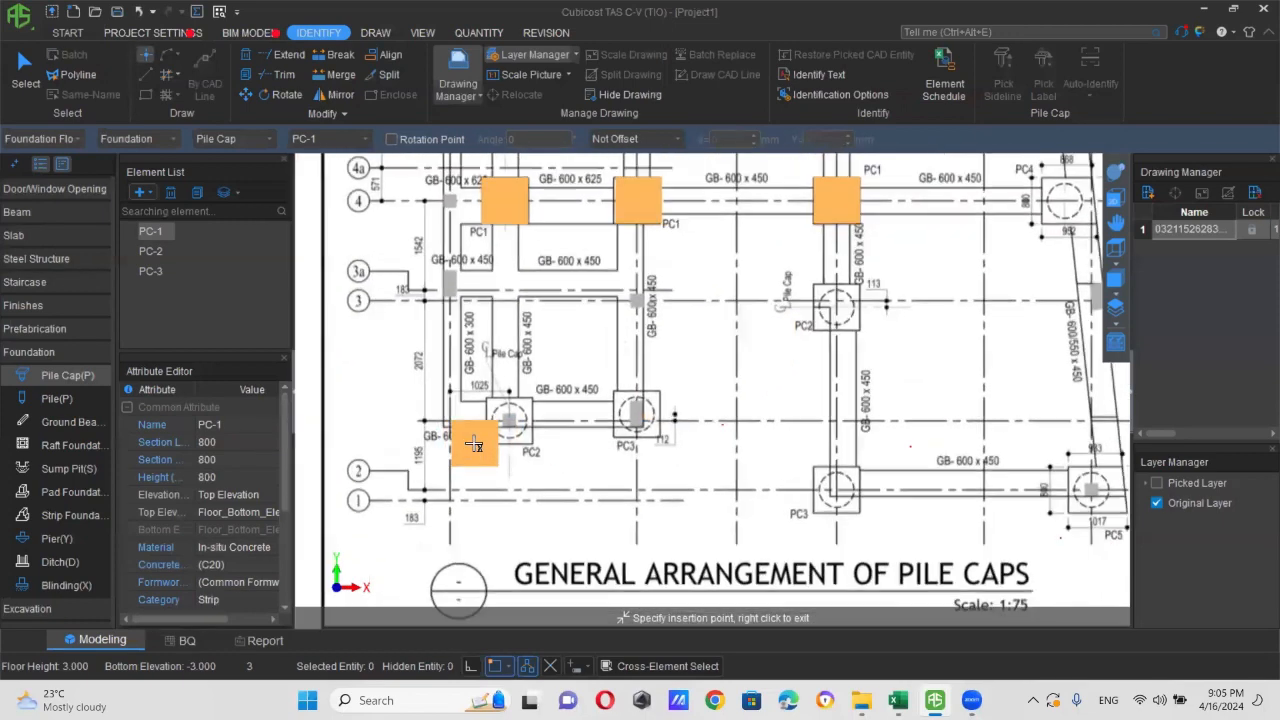
{"action": "scroll", "coordinate": [474, 444], "scroll_direction": "up", "scroll_amount": 1}
{"action": "left_click", "coordinate": [150, 251]}
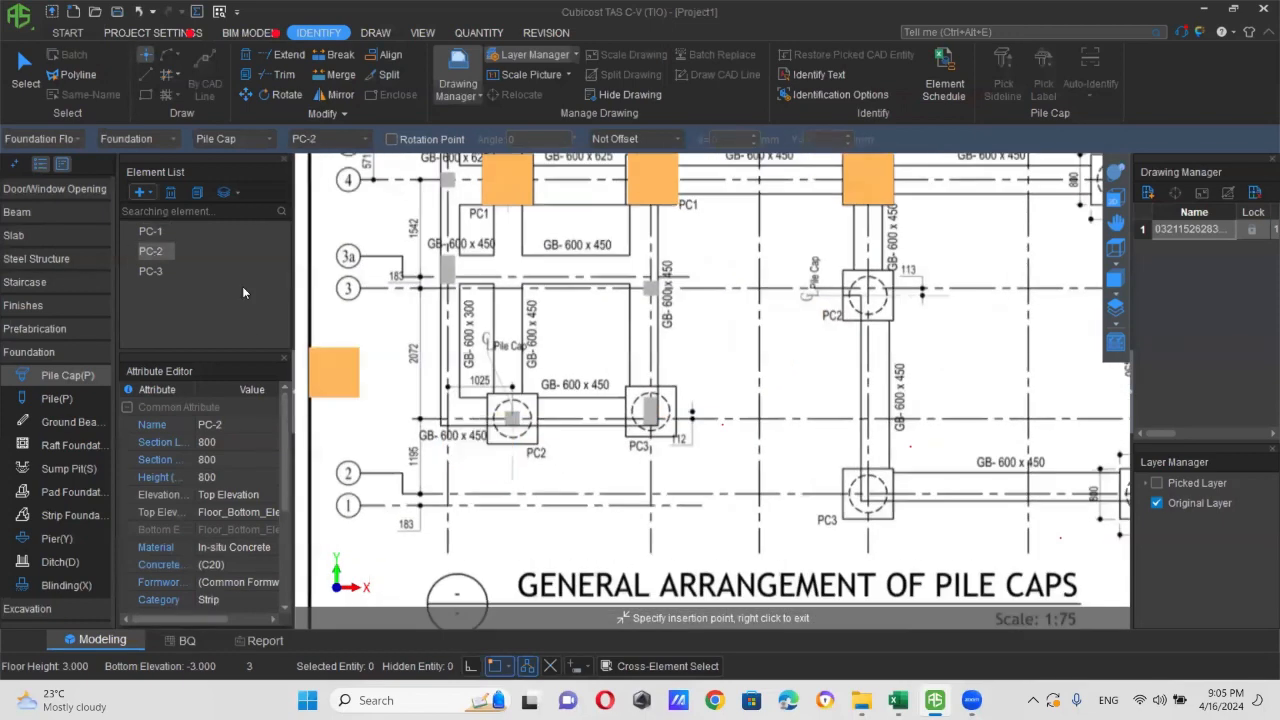
{"action": "left_click", "coordinate": [512, 418]}
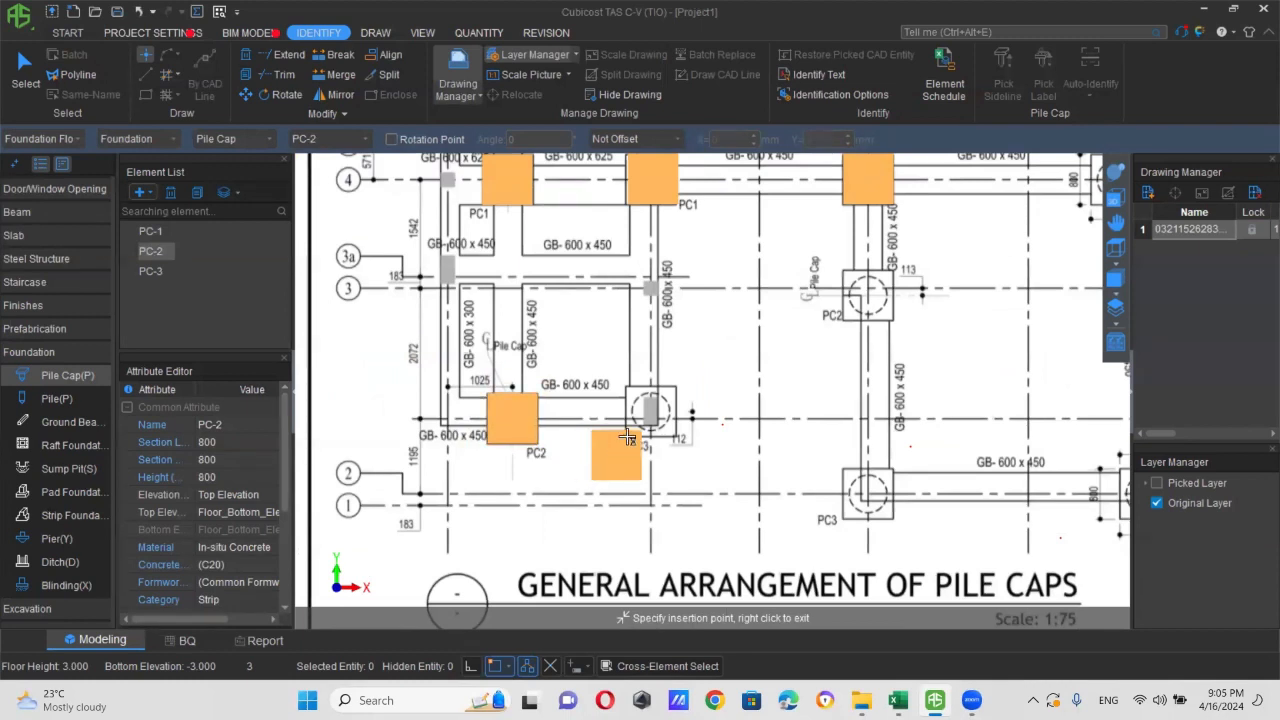
{"action": "left_click", "coordinate": [150, 271]}
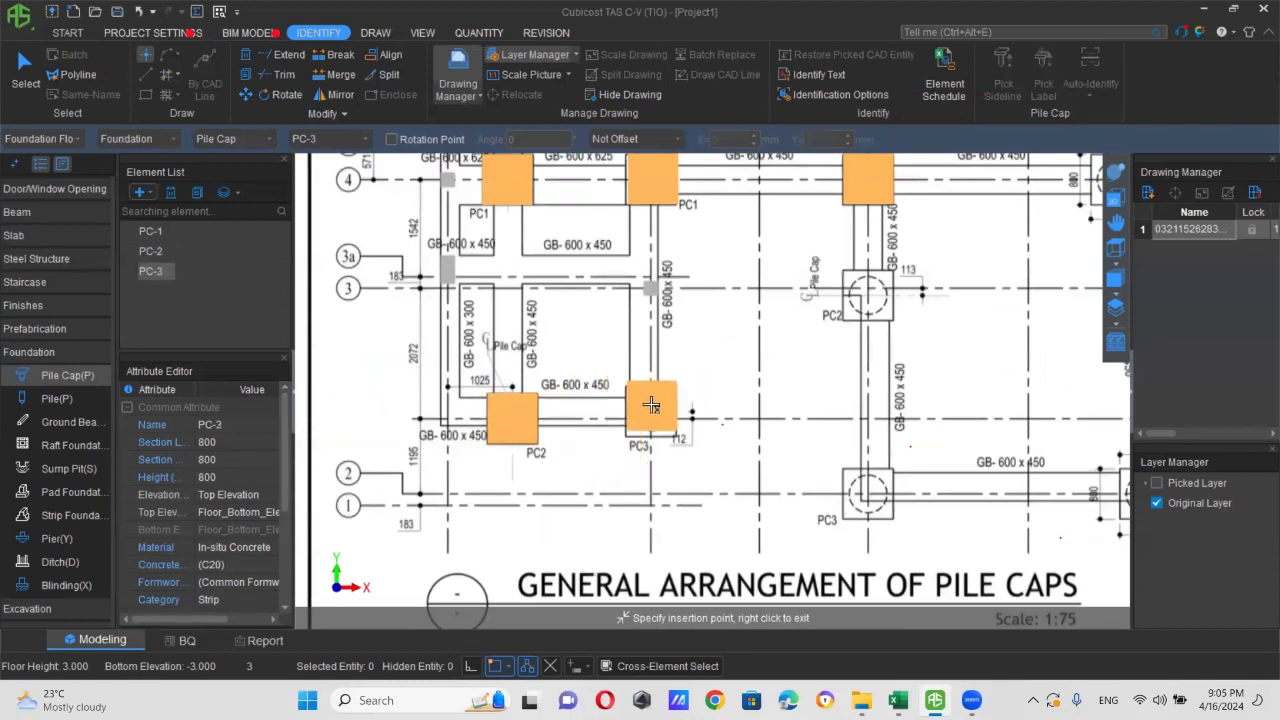
{"action": "left_click", "coordinate": [650, 408]}
- Place the two remaining square pile caps on axis D: PC-3 between axes 1 and 2, and PC-2 at axis 3
{"action": "scroll", "coordinate": [755, 345], "scroll_direction": "down", "scroll_amount": 2}
{"action": "scroll", "coordinate": [778, 357], "scroll_direction": "up", "scroll_amount": 2}
{"action": "scroll", "coordinate": [835, 493], "scroll_direction": "up", "scroll_amount": 1}
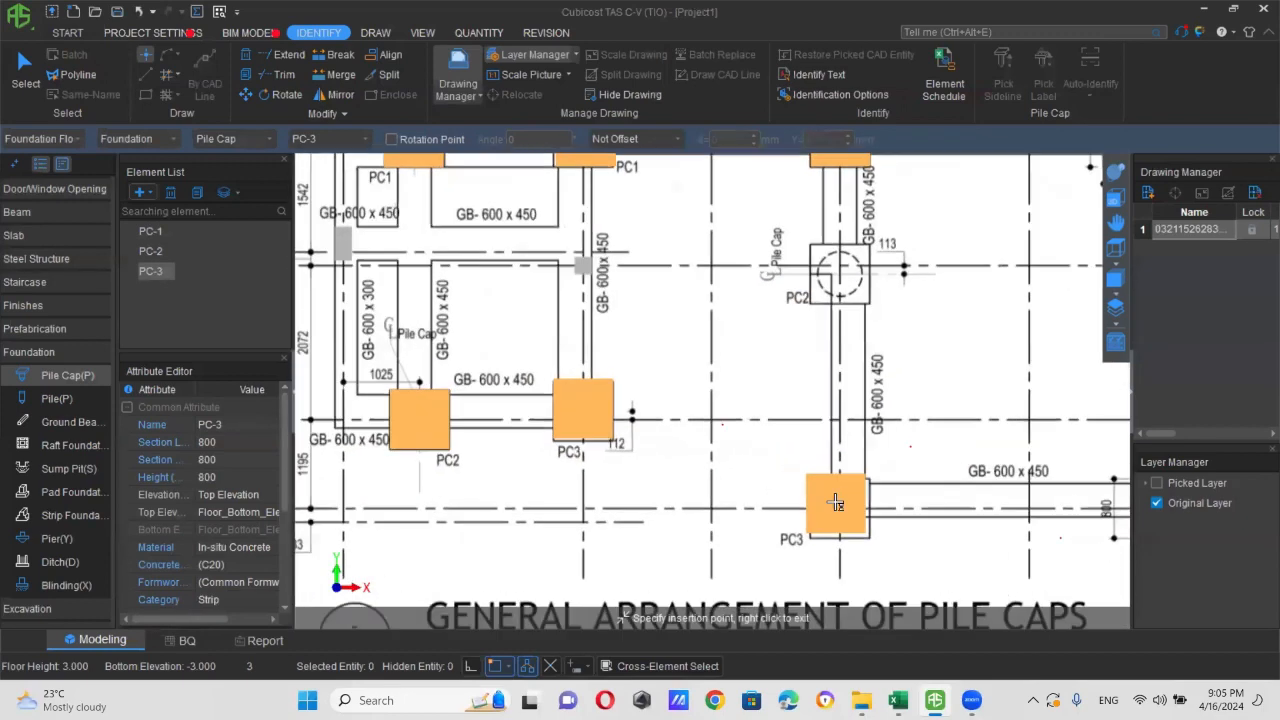
{"action": "left_click", "coordinate": [840, 508]}
{"action": "scroll", "coordinate": [697, 437], "scroll_direction": "down", "scroll_amount": 2}
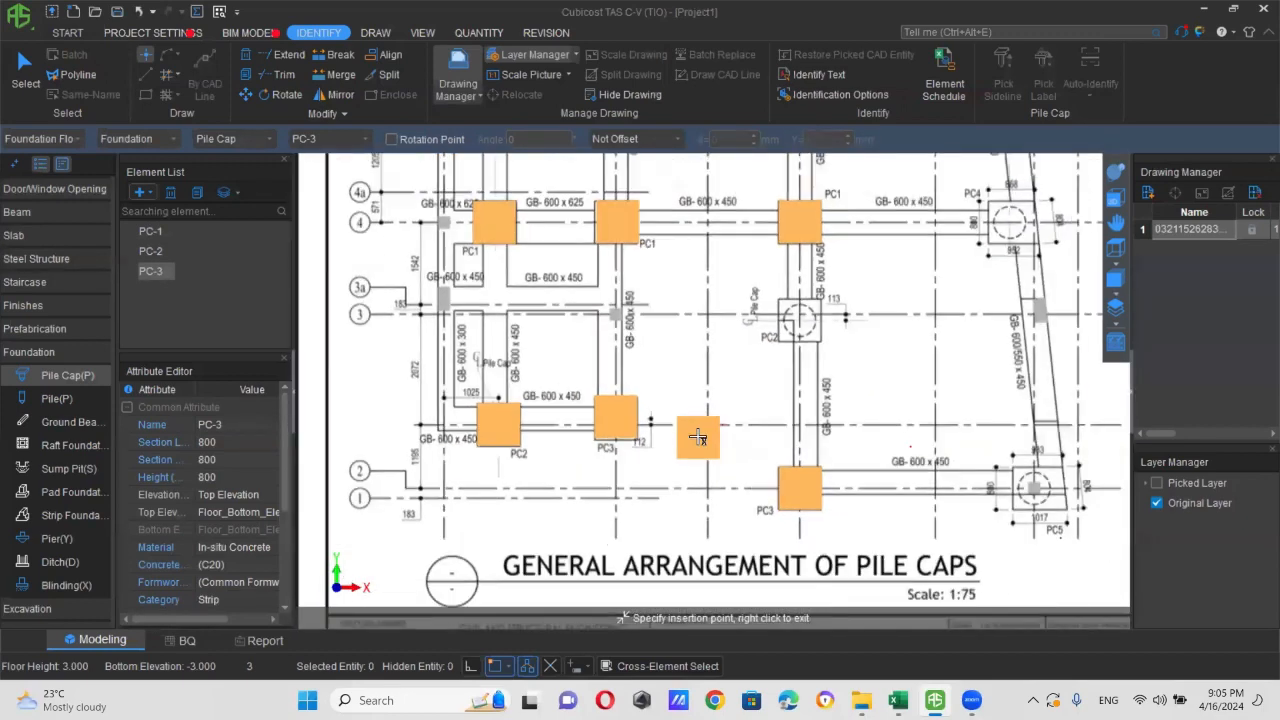
{"action": "left_click", "coordinate": [150, 251]}
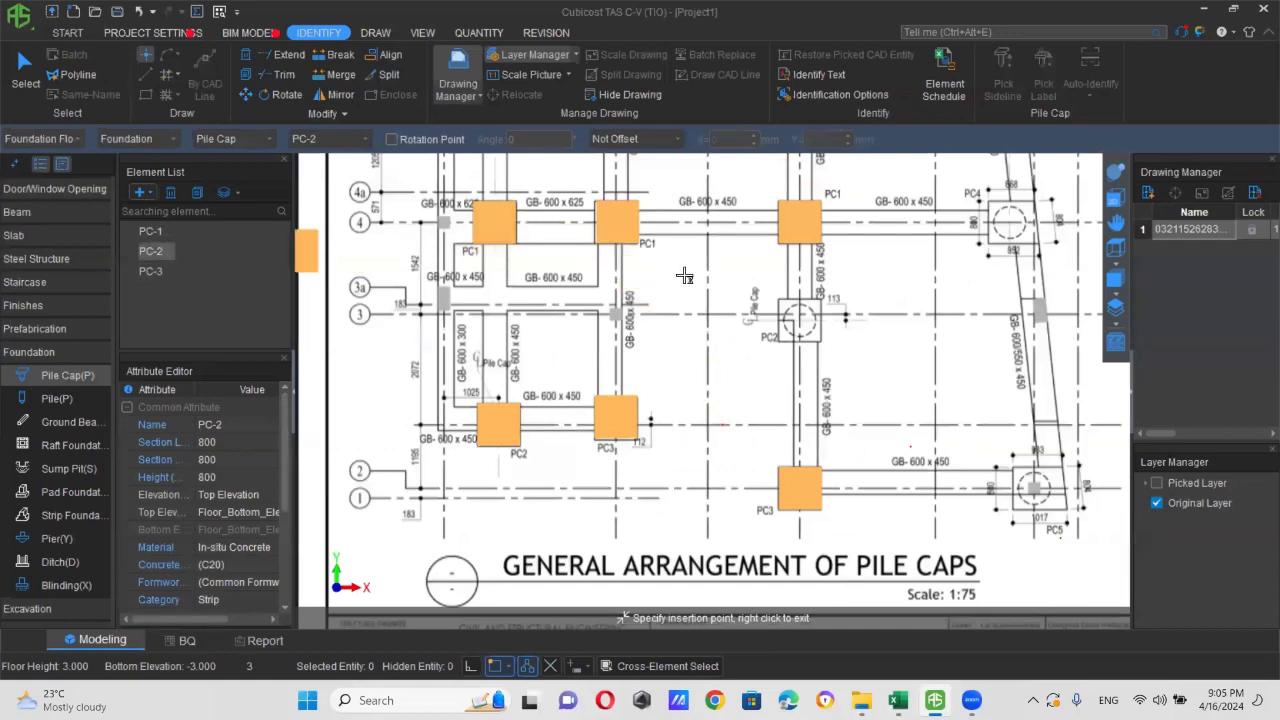
{"action": "left_click", "coordinate": [808, 320]}
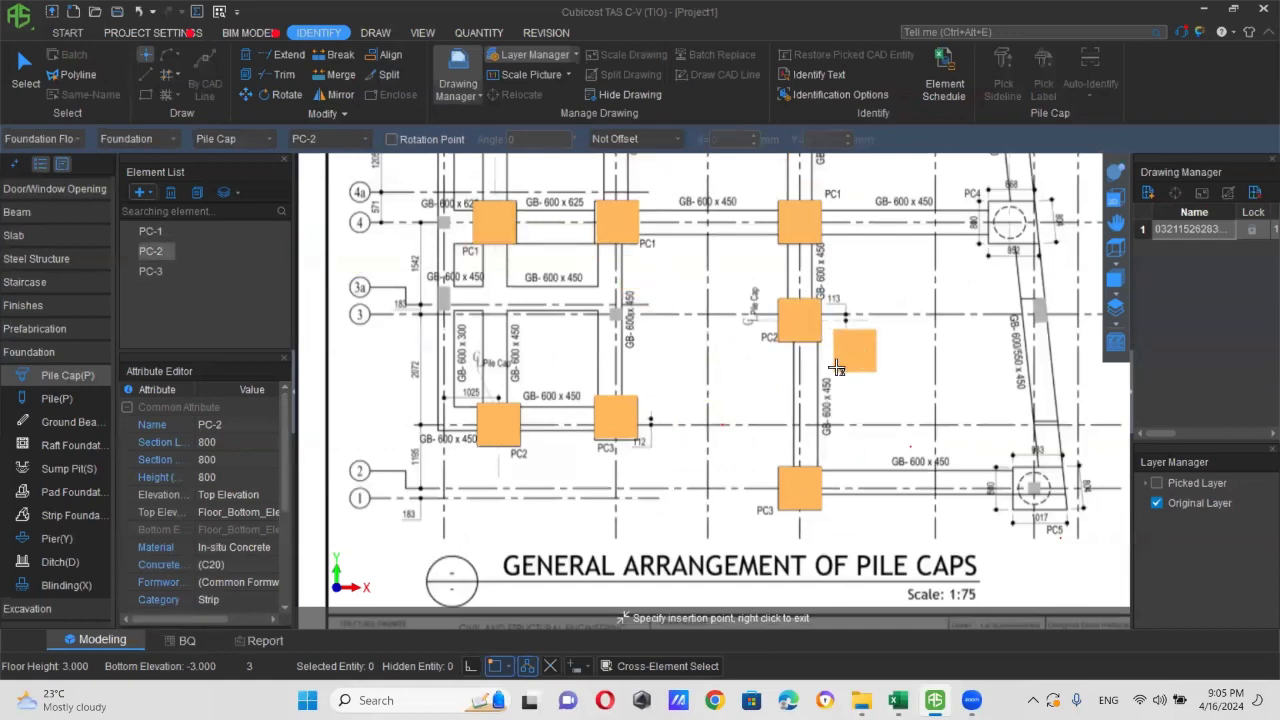
- Create a custom pile cap element for PC-4 and set its height to 800 mm
{"action": "scroll", "coordinate": [840, 371], "scroll_direction": "down", "scroll_amount": 2}
{"action": "scroll", "coordinate": [906, 328], "scroll_direction": "down", "scroll_amount": 2}
{"action": "middle_click_drag", "start_coordinate": [917, 346], "coordinate": [840, 390]}
{"action": "scroll", "coordinate": [852, 343], "scroll_direction": "up", "scroll_amount": 4}
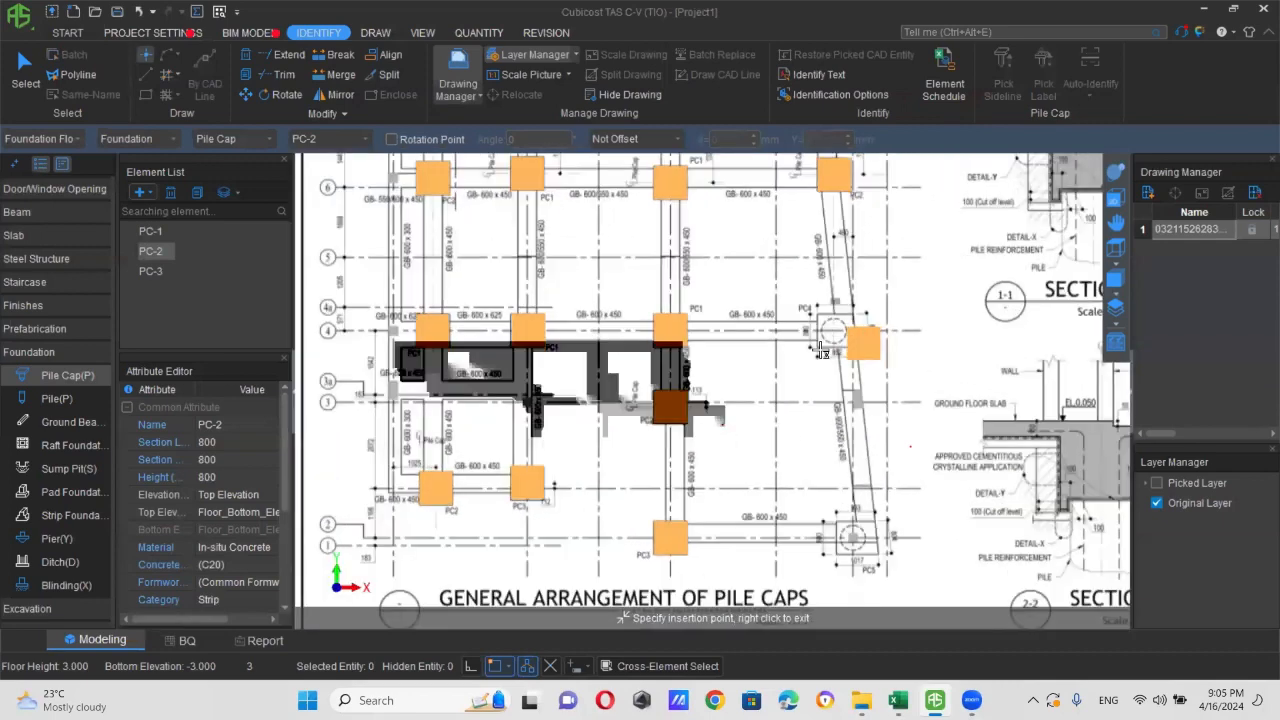
{"action": "scroll", "coordinate": [758, 488], "scroll_direction": "down", "scroll_amount": 1}
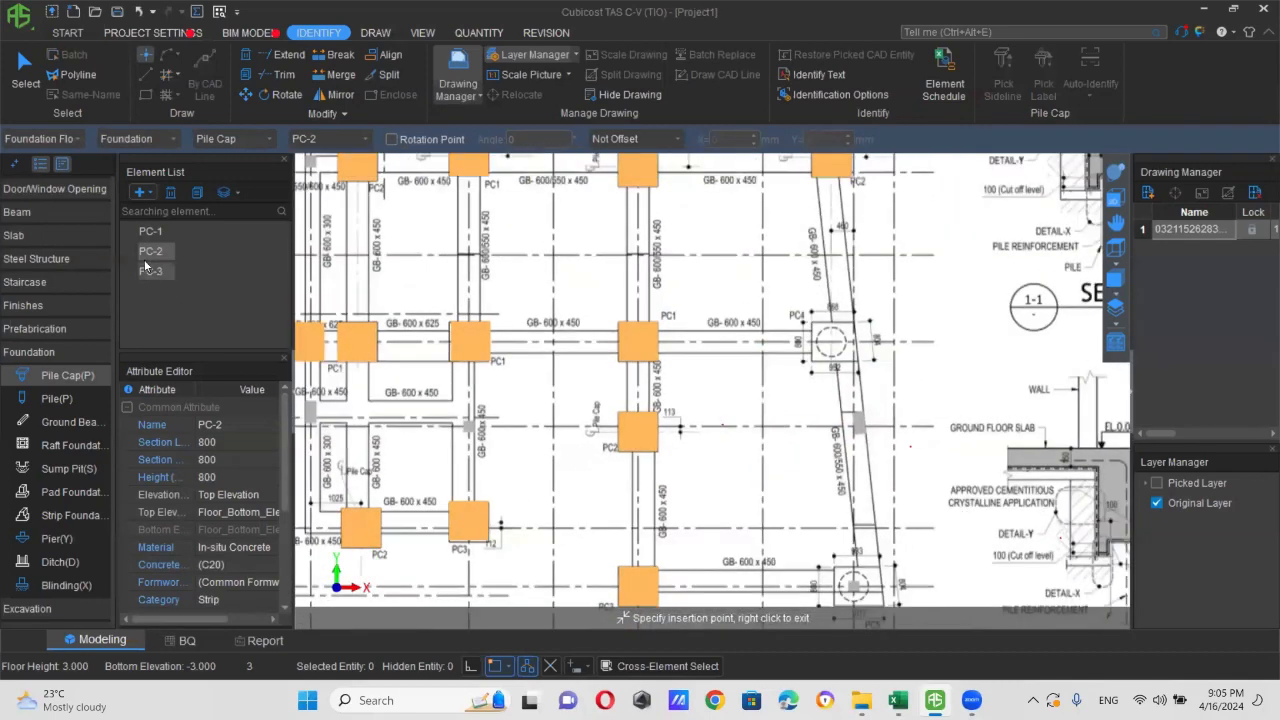
{"action": "left_click", "coordinate": [141, 191]}
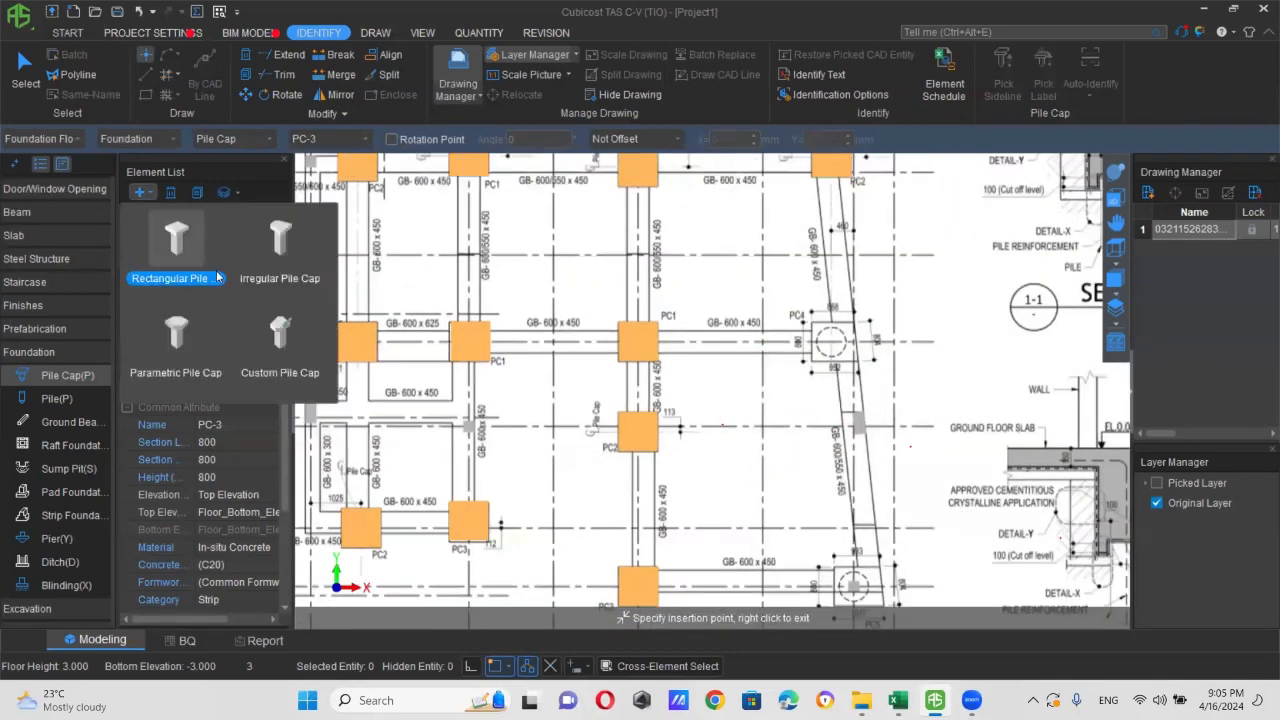
{"action": "left_click", "coordinate": [272, 334]}
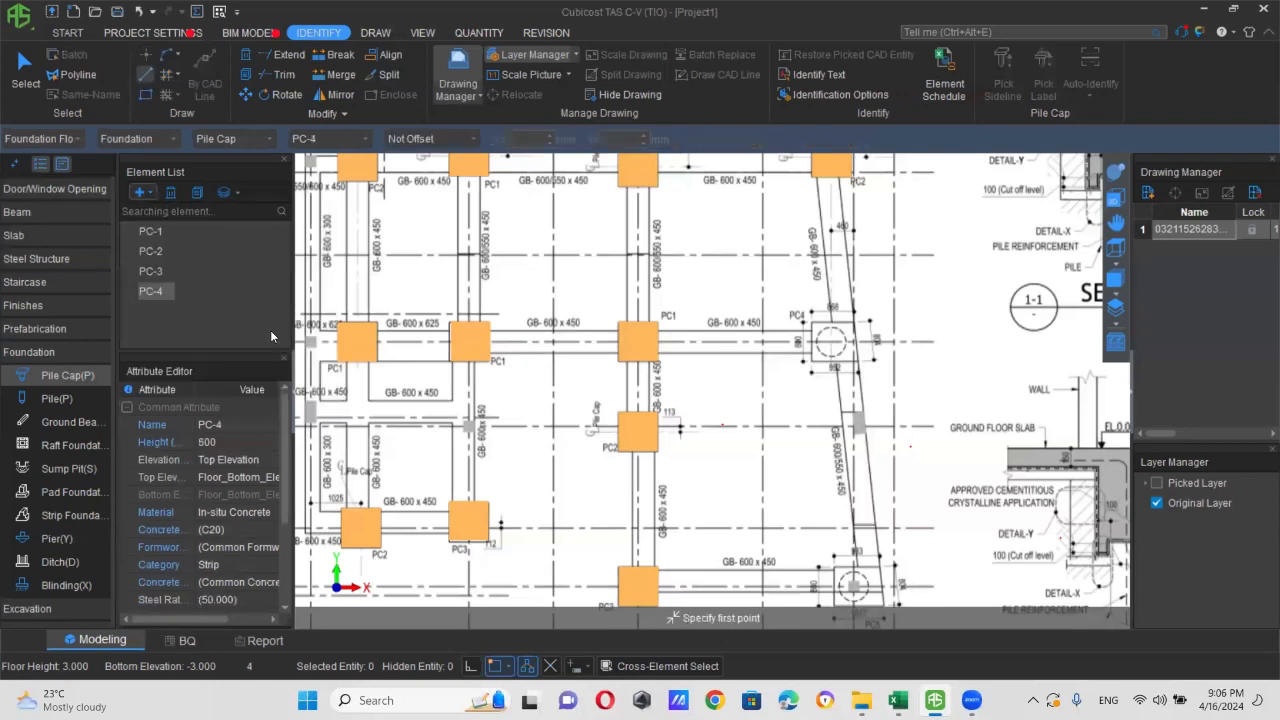
{"action": "left_click", "coordinate": [229, 443]}
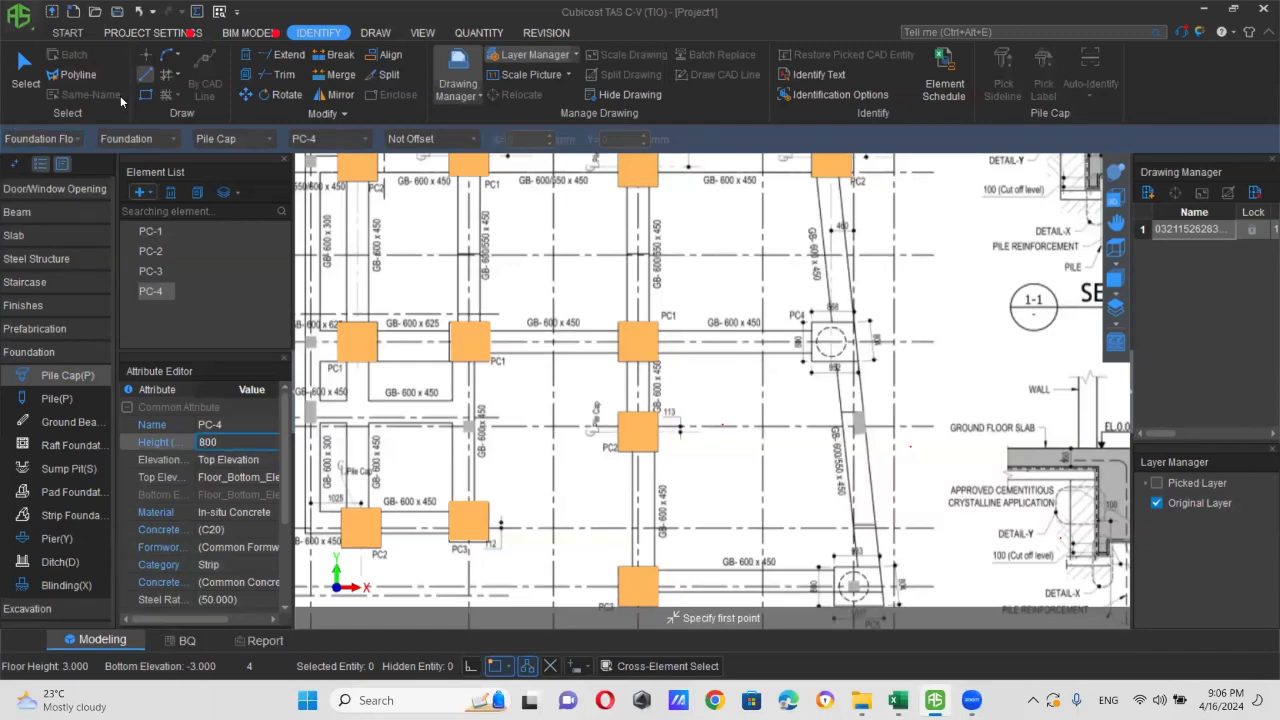
- Draw the PC-4 pile cap by tracing its four-sided outline where axis 4 meets the slanted beam
{"action": "scroll", "coordinate": [790, 380], "scroll_direction": "up", "scroll_amount": 5}
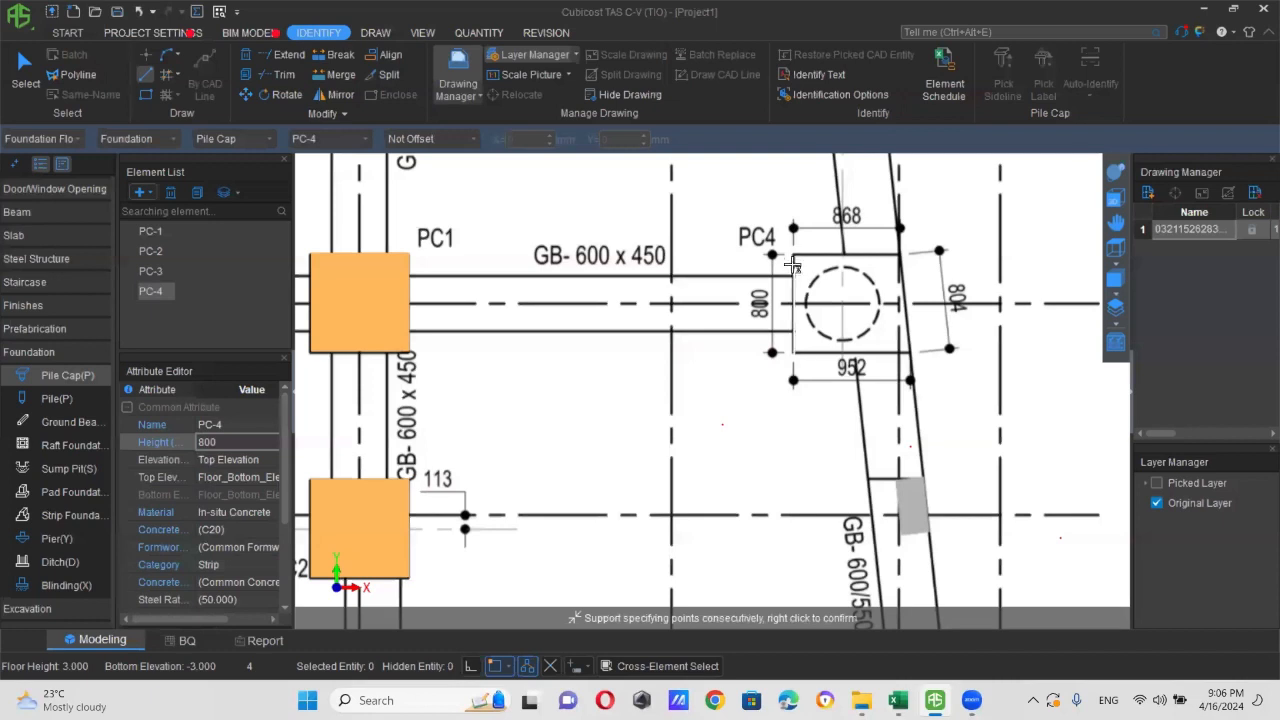
{"action": "left_click", "coordinate": [901, 254]}
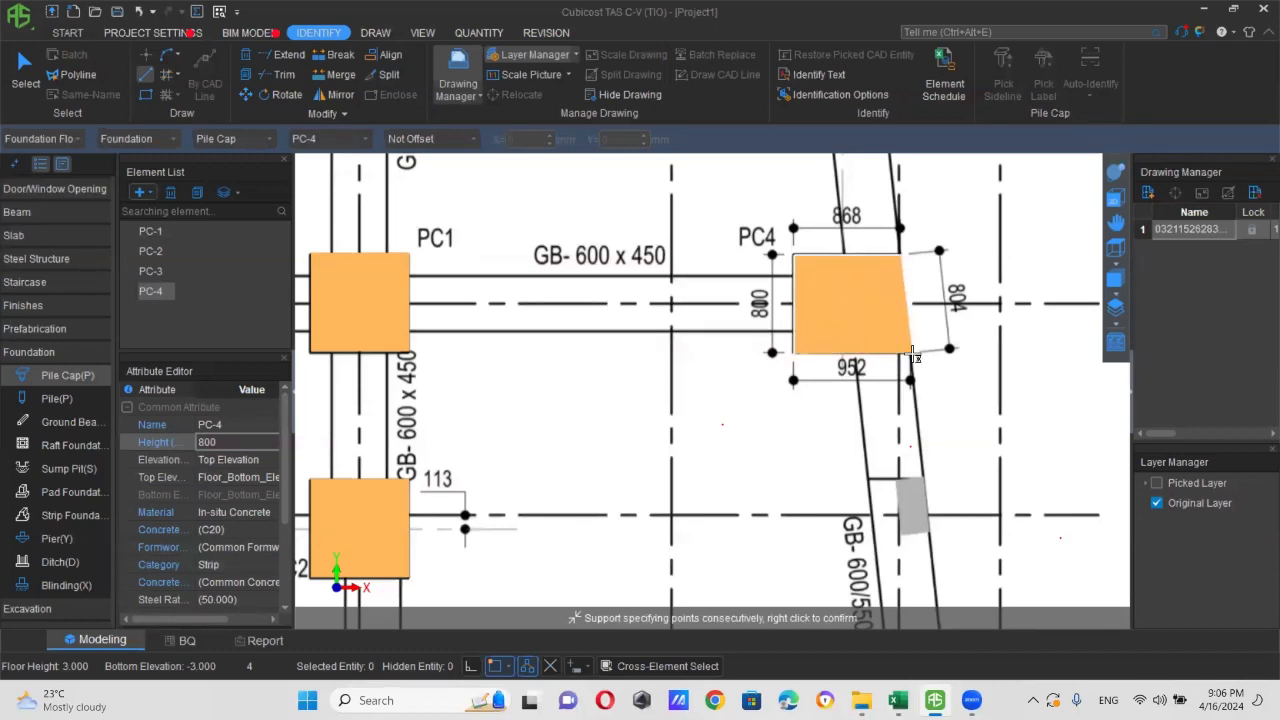
{"action": "left_click", "coordinate": [912, 354]}
{"action": "right_click", "coordinate": [912, 354]}
{"action": "scroll", "coordinate": [912, 354], "scroll_direction": "down", "scroll_amount": 5}
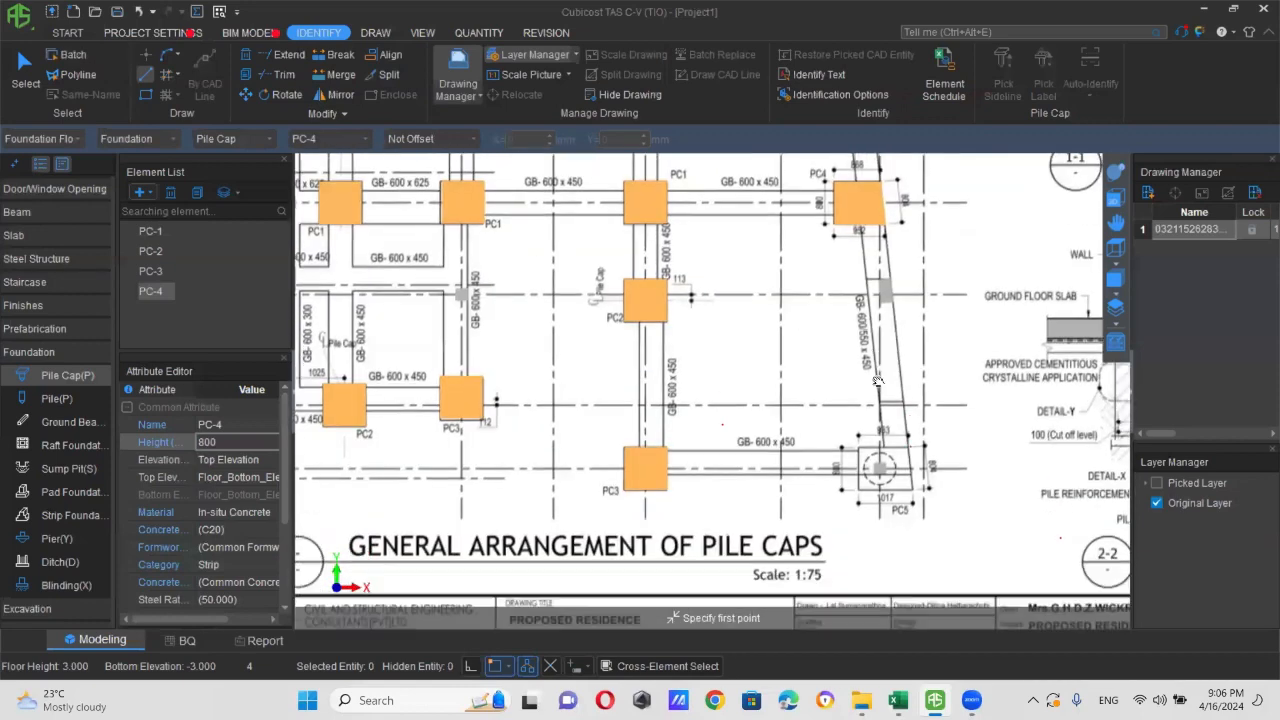
- Copy the PC-4 element for PC-5 and trace its four-sided outline at the lower end of the slanted beam
{"action": "scroll", "coordinate": [885, 500], "scroll_direction": "up", "scroll_amount": 1}
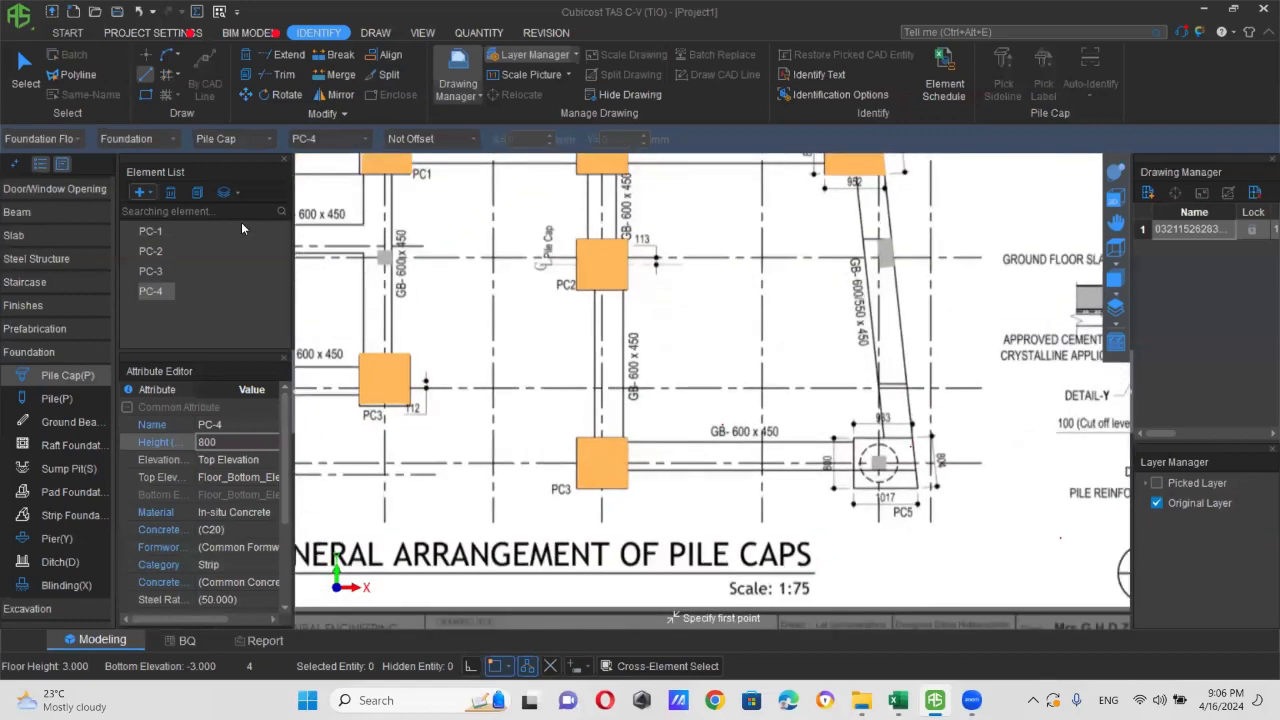
{"action": "left_click", "coordinate": [197, 192]}
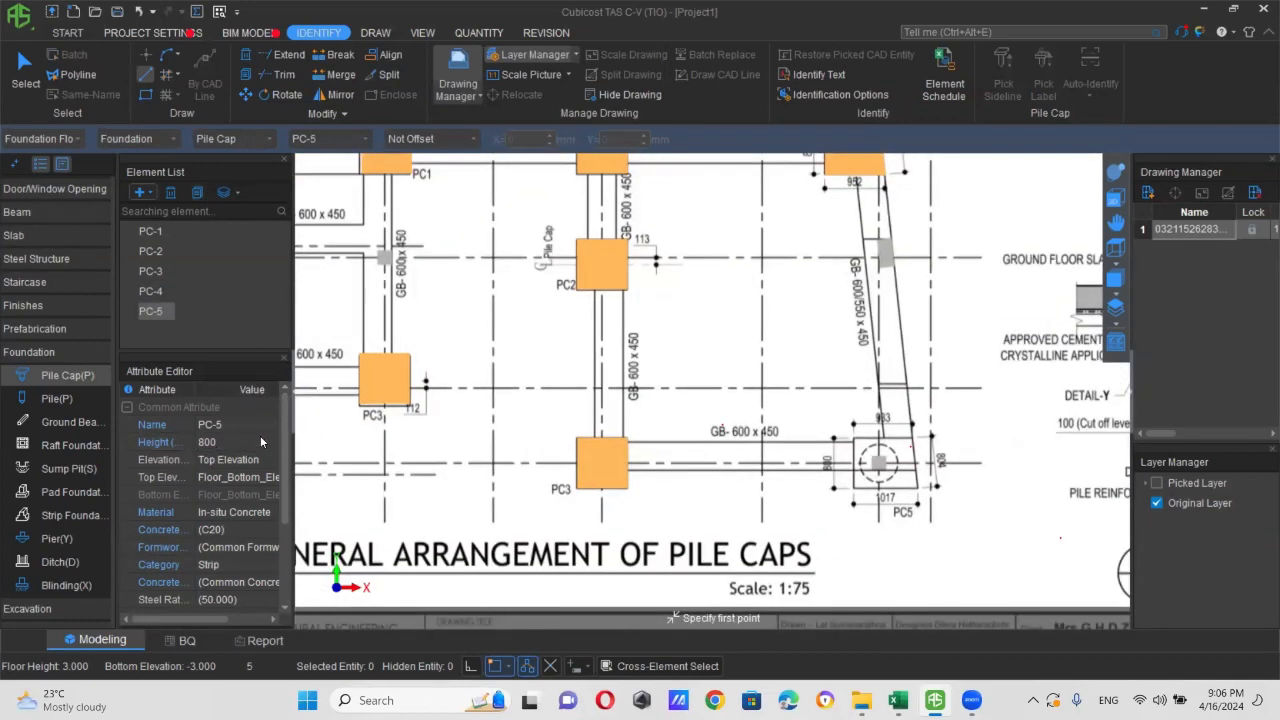
{"action": "scroll", "coordinate": [860, 485], "scroll_direction": "up", "scroll_amount": 3}
{"action": "left_click", "coordinate": [862, 484]}
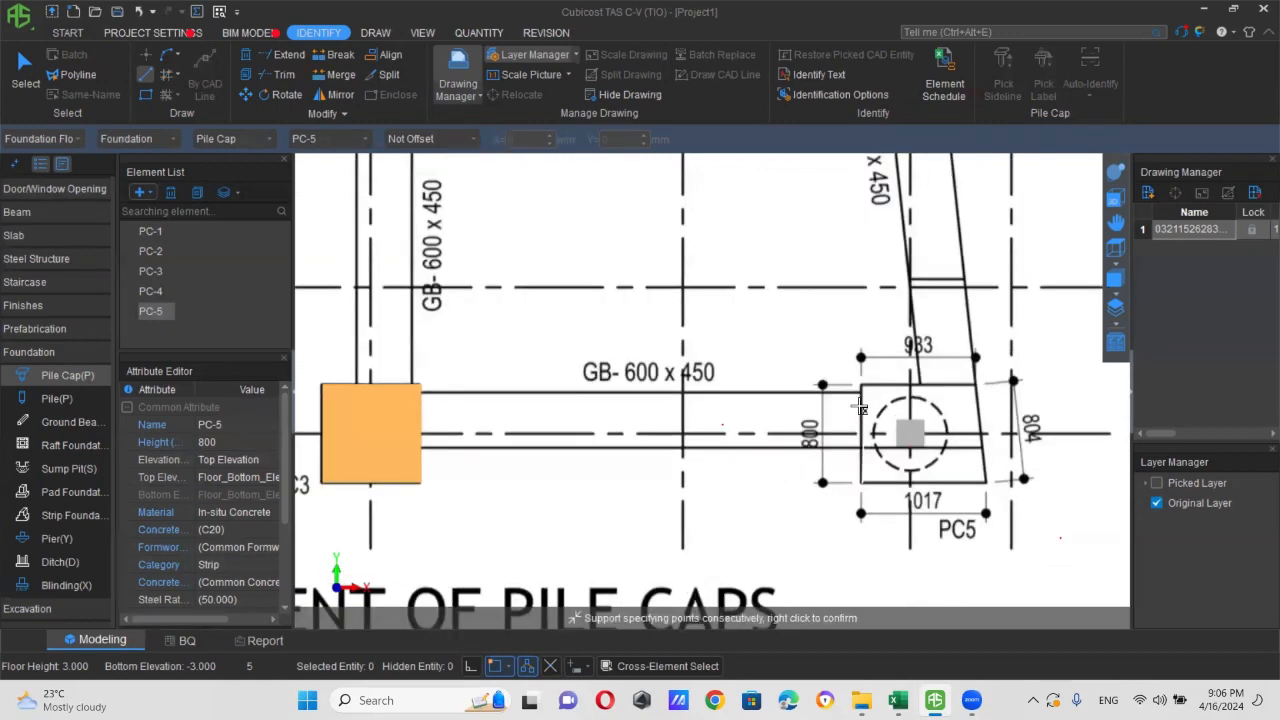
{"action": "left_click", "coordinate": [862, 385]}
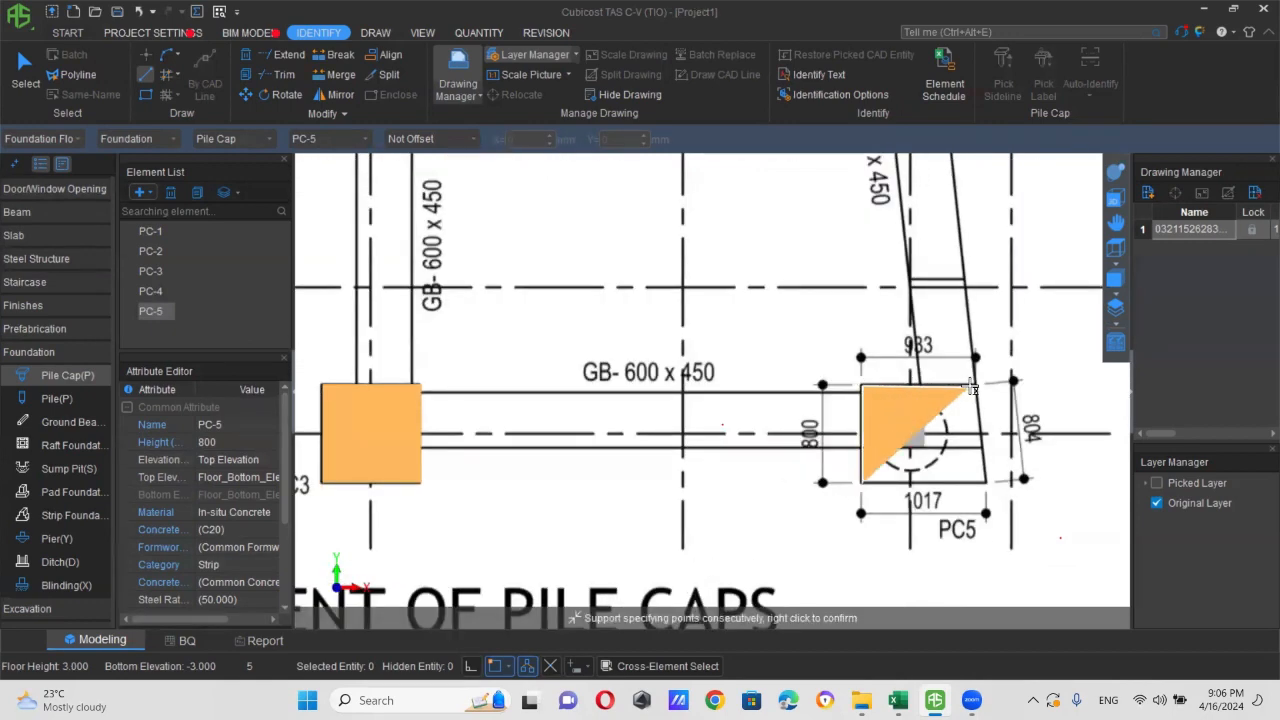
{"action": "left_click", "coordinate": [975, 386]}
{"action": "left_click", "coordinate": [987, 481]}
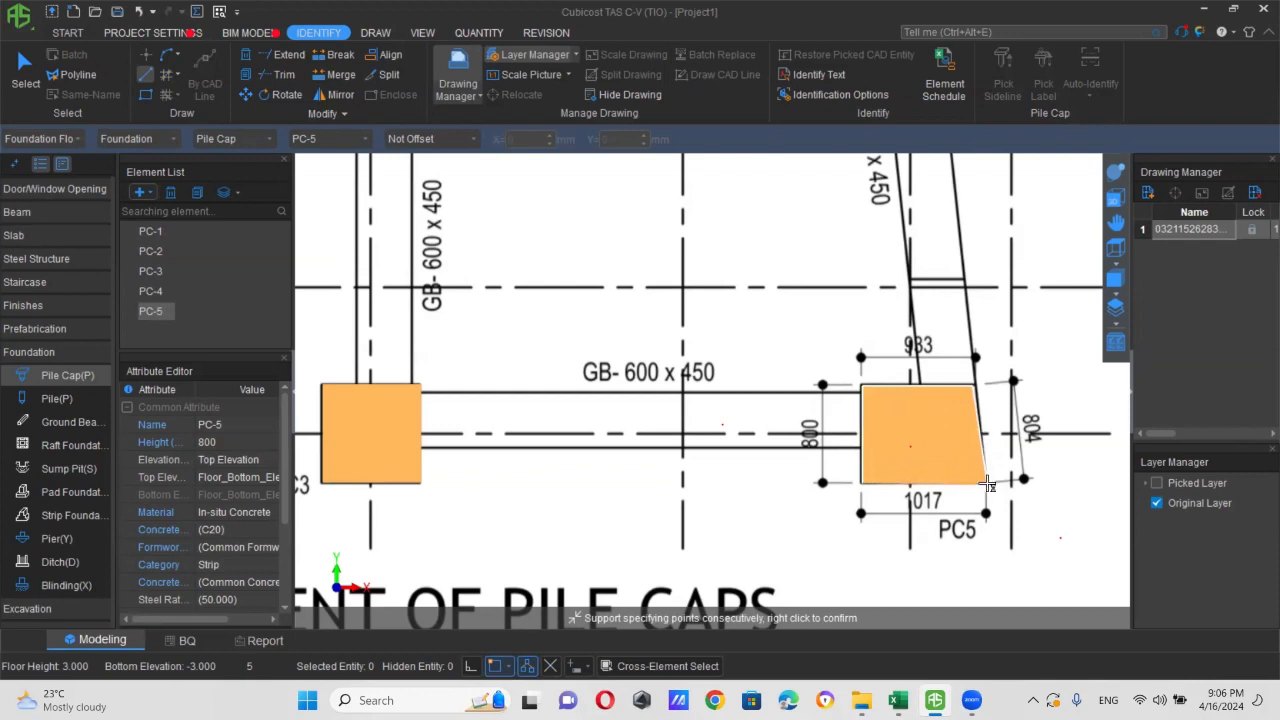
{"action": "right_click", "coordinate": [985, 483]}
- Create a blinding element named B1 with a thickness of 50 mm
{"action": "scroll", "coordinate": [799, 477], "scroll_direction": "down", "scroll_amount": 4}
{"action": "scroll", "coordinate": [799, 477], "scroll_direction": "down", "scroll_amount": 3}
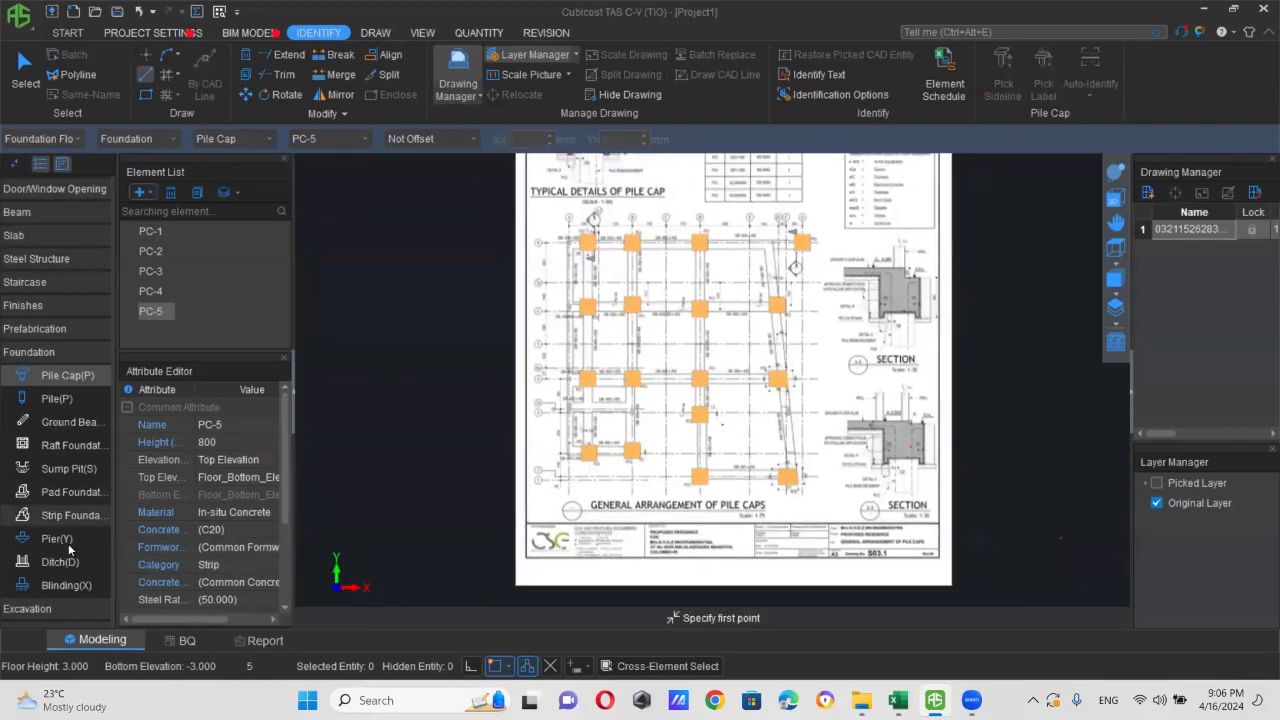
{"action": "left_click", "coordinate": [60, 585]}
{"action": "left_click", "coordinate": [146, 192]}
{"action": "left_click", "coordinate": [175, 262]}
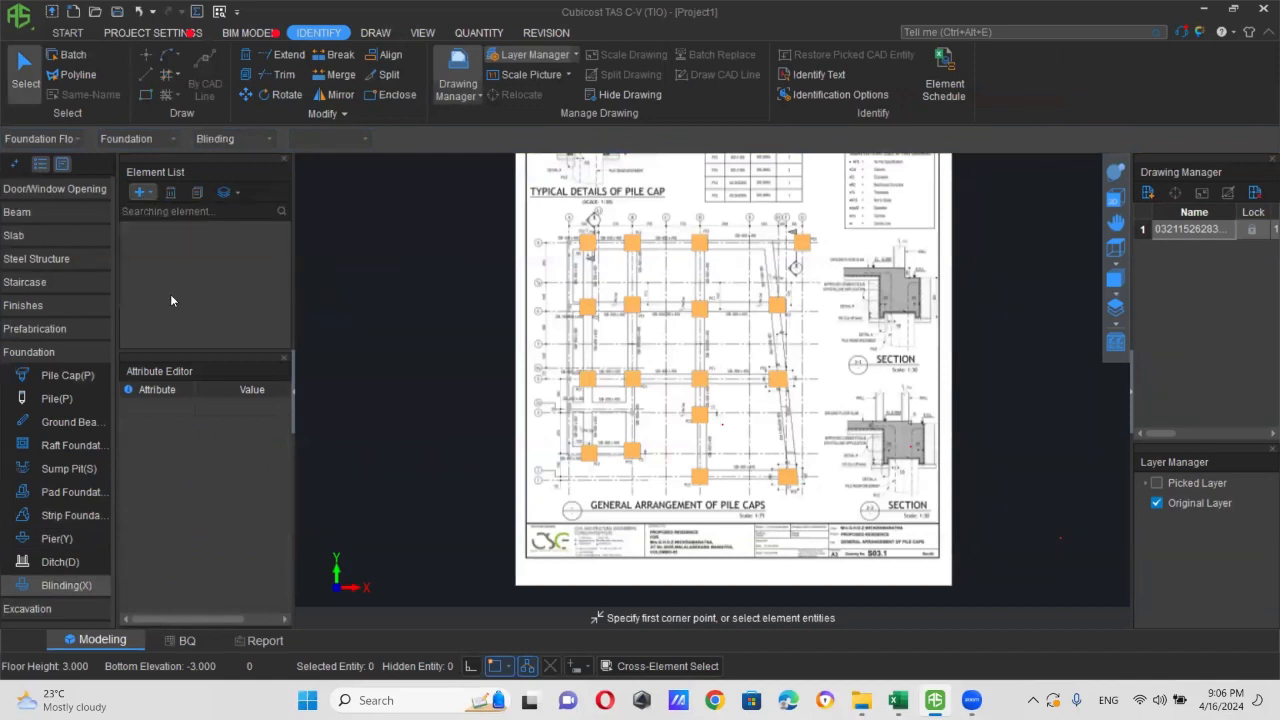
{"action": "left_click", "coordinate": [254, 424]}
{"action": "type", "text": "B1"}
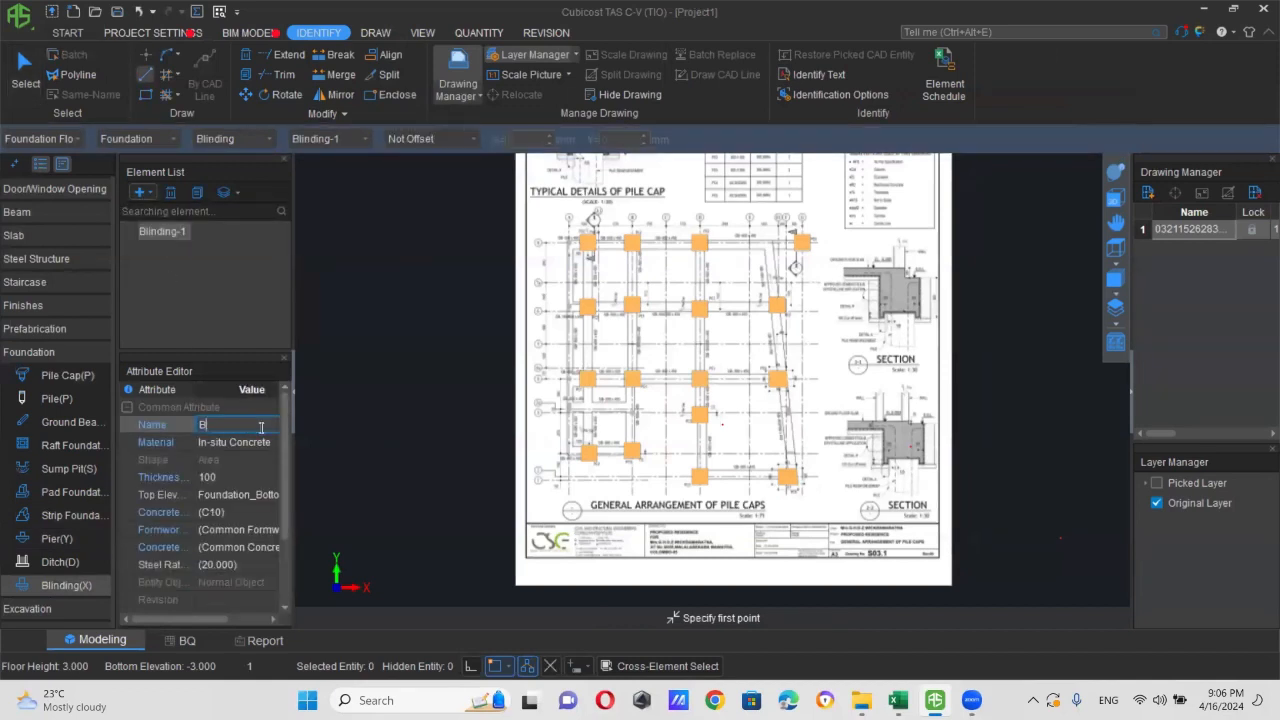
{"action": "left_click", "coordinate": [237, 476]}
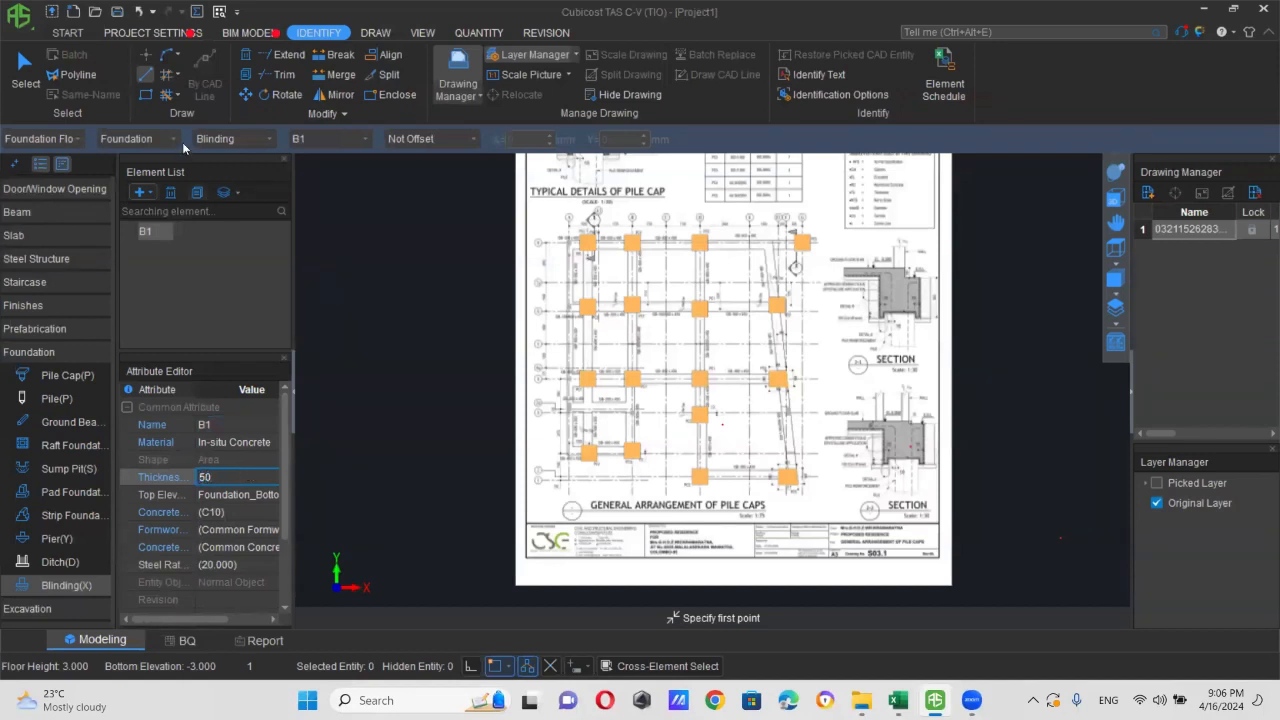
- Generate B1 blinding under all pile caps at once, using an extension of 50 mm
{"action": "left_click", "coordinate": [168, 95]}
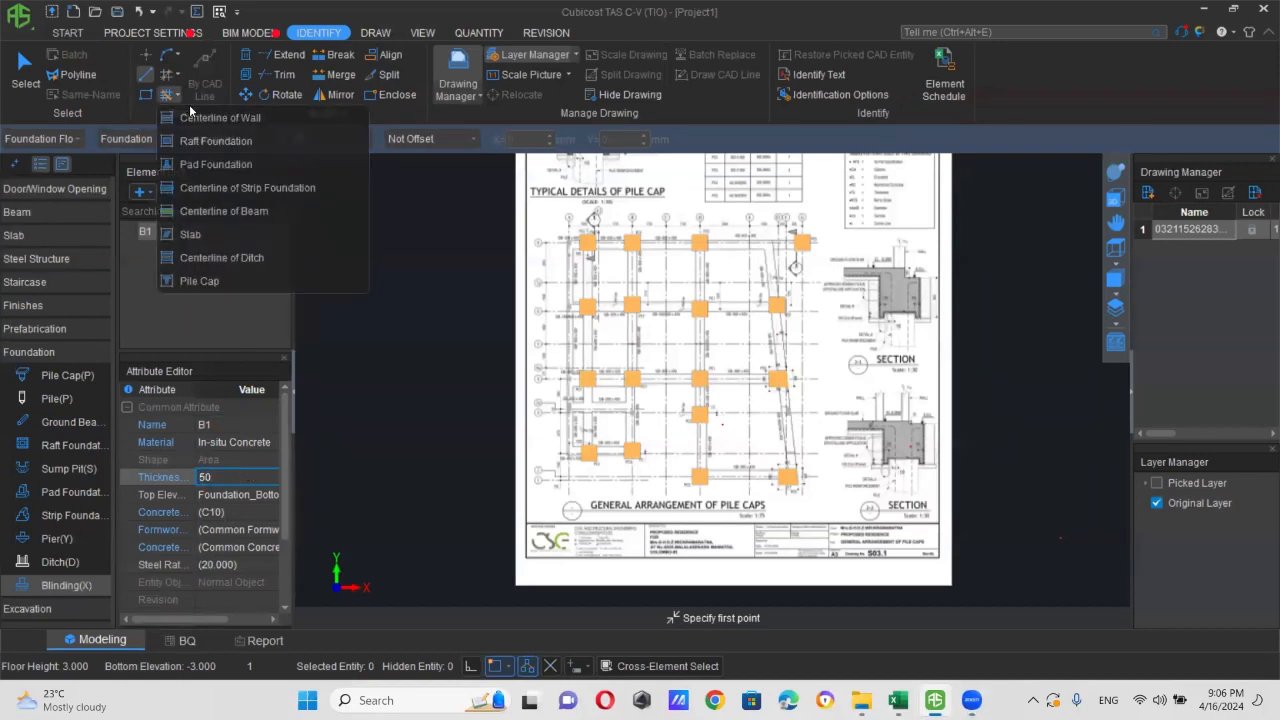
{"action": "left_click", "coordinate": [200, 281]}
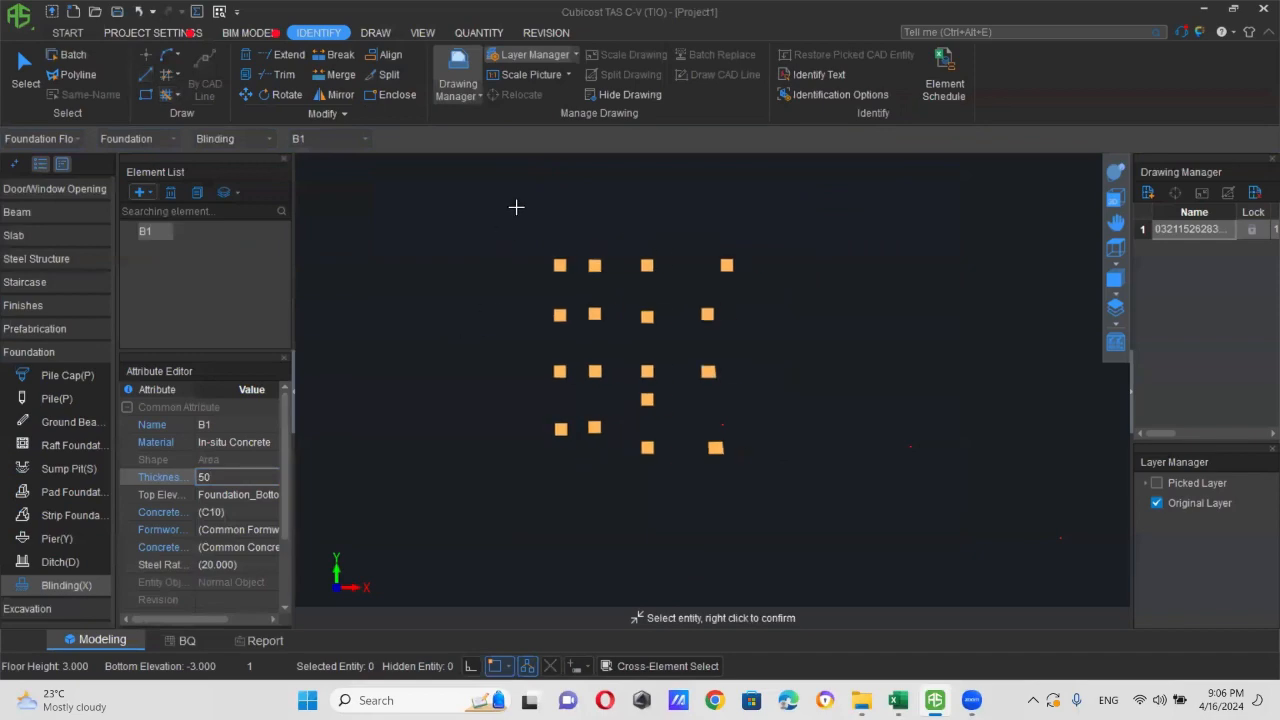
{"action": "left_click_drag", "start_coordinate": [516, 214], "coordinate": [775, 492]}
{"action": "right_click", "coordinate": [821, 435]}
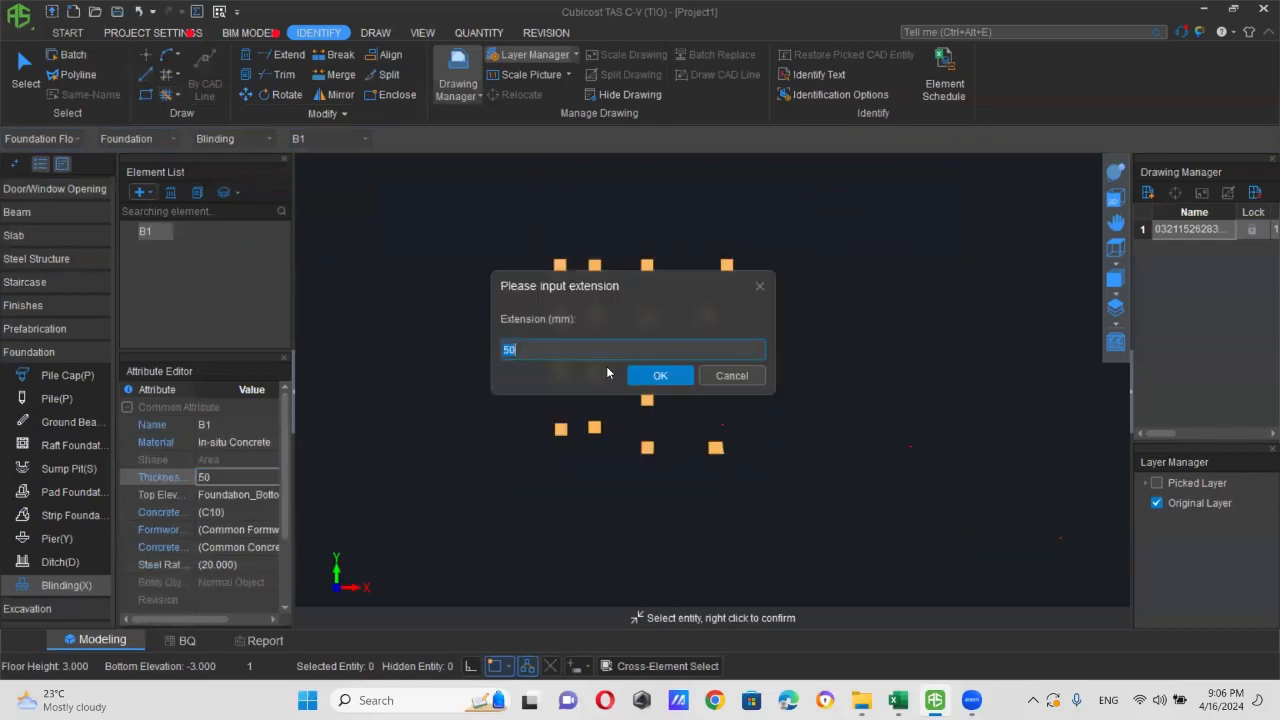
{"action": "left_click", "coordinate": [658, 374]}
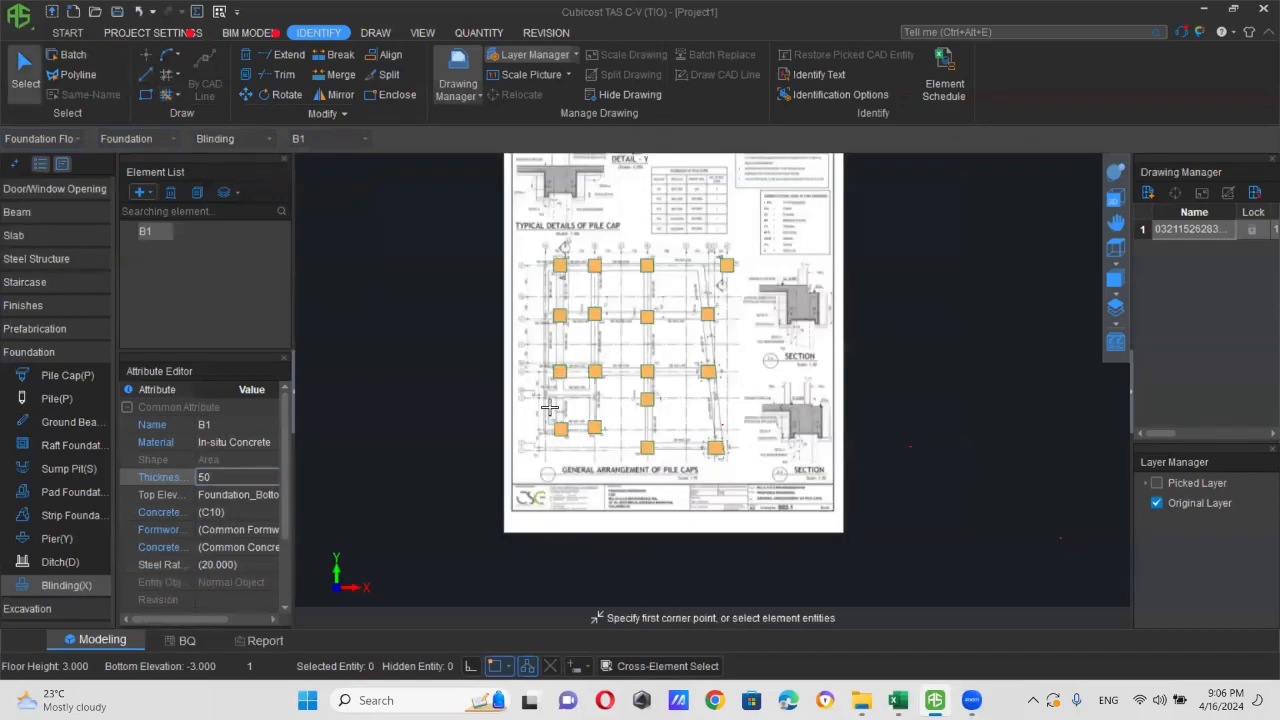
- Inspect the blinding around the pile caps and the ground beam layout across the plan
{"action": "scroll", "coordinate": [788, 307], "scroll_direction": "up", "scroll_amount": 6}
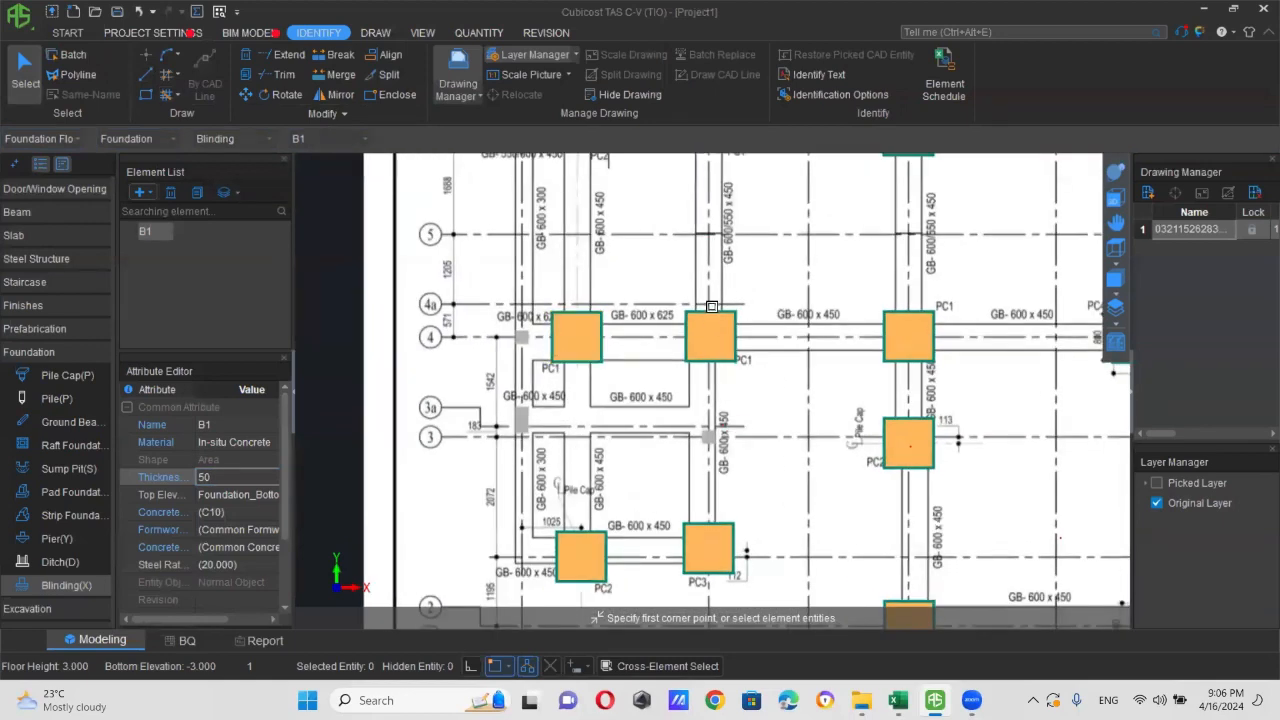
{"action": "scroll", "coordinate": [707, 306], "scroll_direction": "down", "scroll_amount": 3}
{"action": "scroll", "coordinate": [664, 340], "scroll_direction": "up", "scroll_amount": 1}
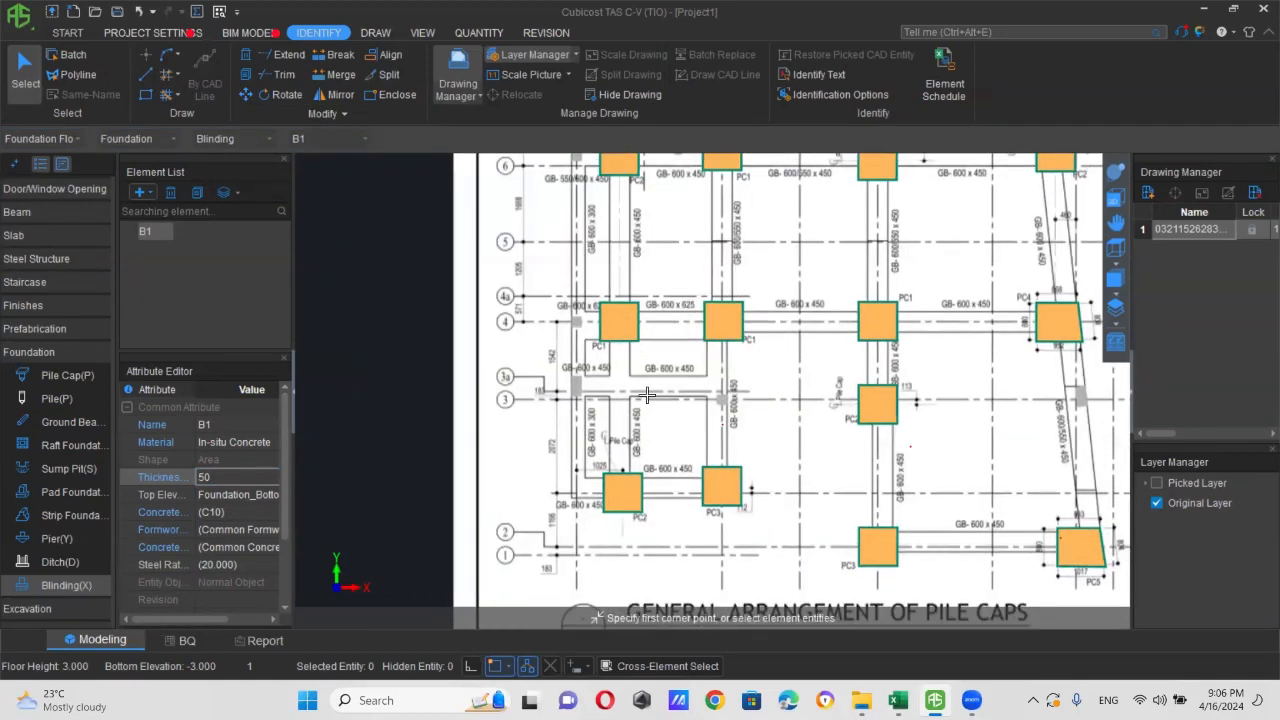
{"action": "scroll", "coordinate": [647, 396], "scroll_direction": "down", "scroll_amount": 1}
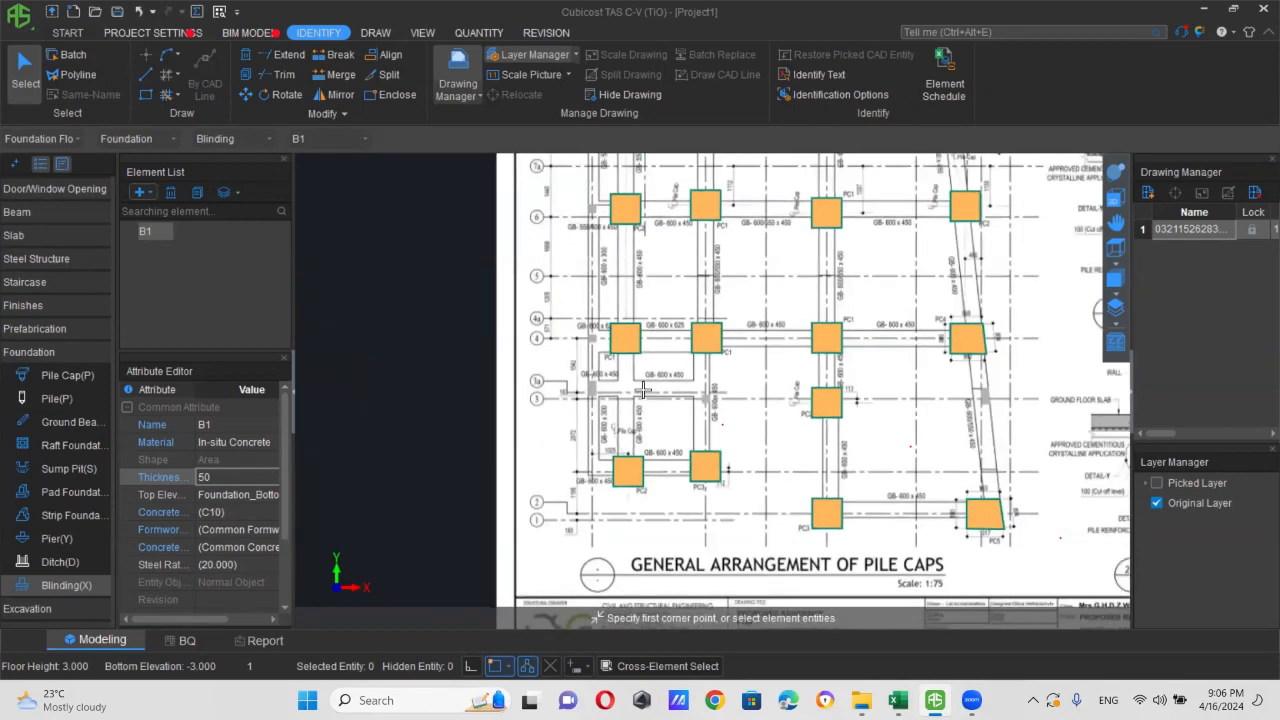
{"action": "scroll", "coordinate": [642, 388], "scroll_direction": "down", "scroll_amount": 2}
{"action": "scroll", "coordinate": [633, 382], "scroll_direction": "up", "scroll_amount": 1}
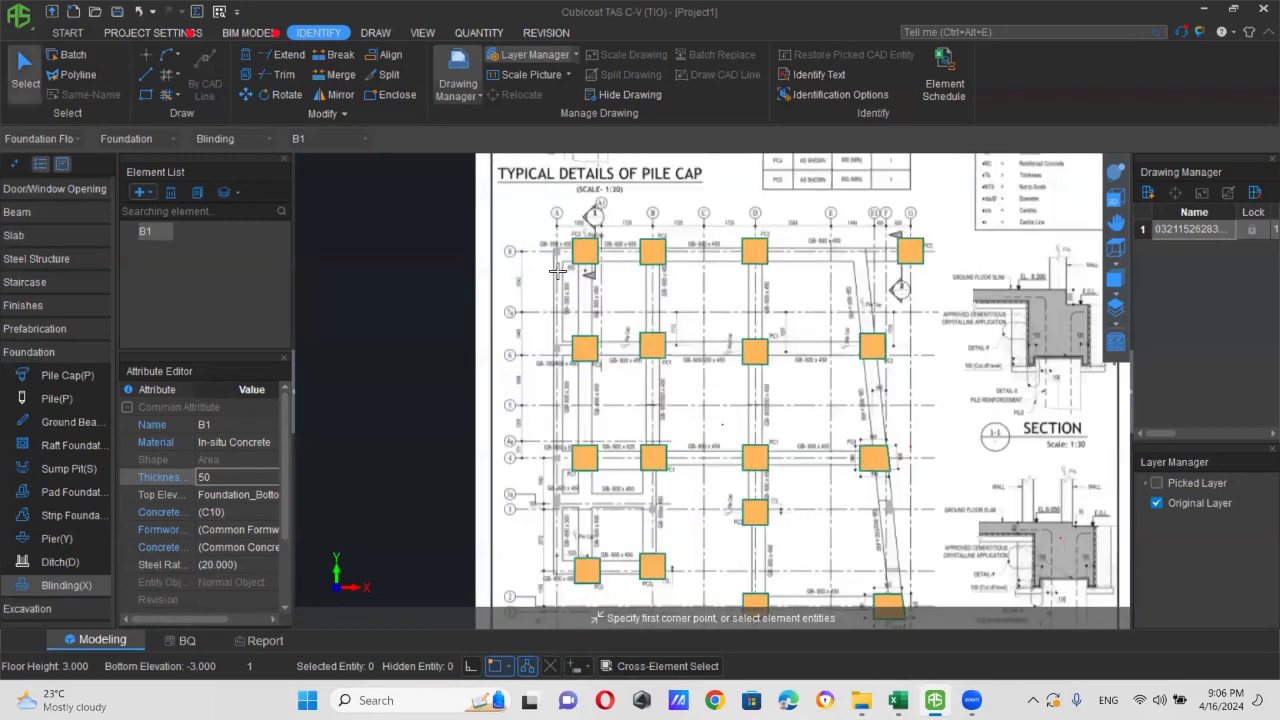
{"action": "scroll", "coordinate": [560, 272], "scroll_direction": "up", "scroll_amount": 1}
{"action": "scroll", "coordinate": [567, 274], "scroll_direction": "up", "scroll_amount": 1}
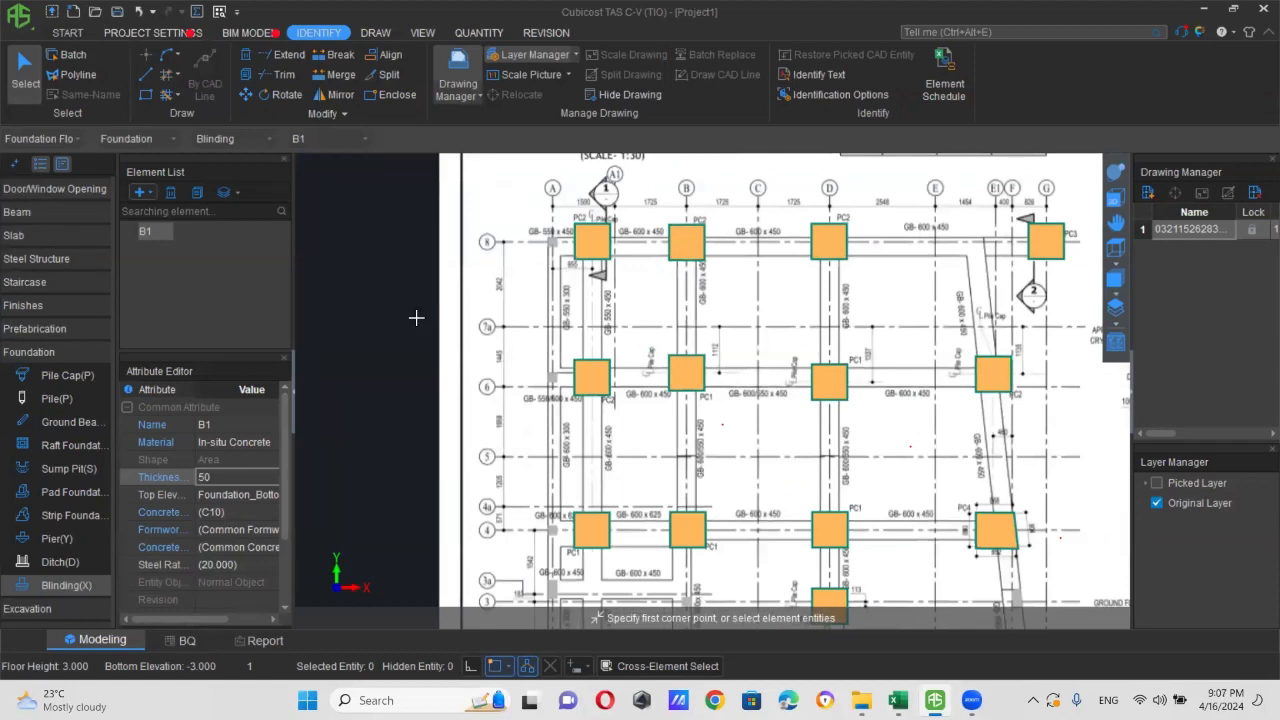
- Create a rectangular ground beam element and check the beam sizes marked along axis 8
{"action": "left_click", "coordinate": [48, 423]}
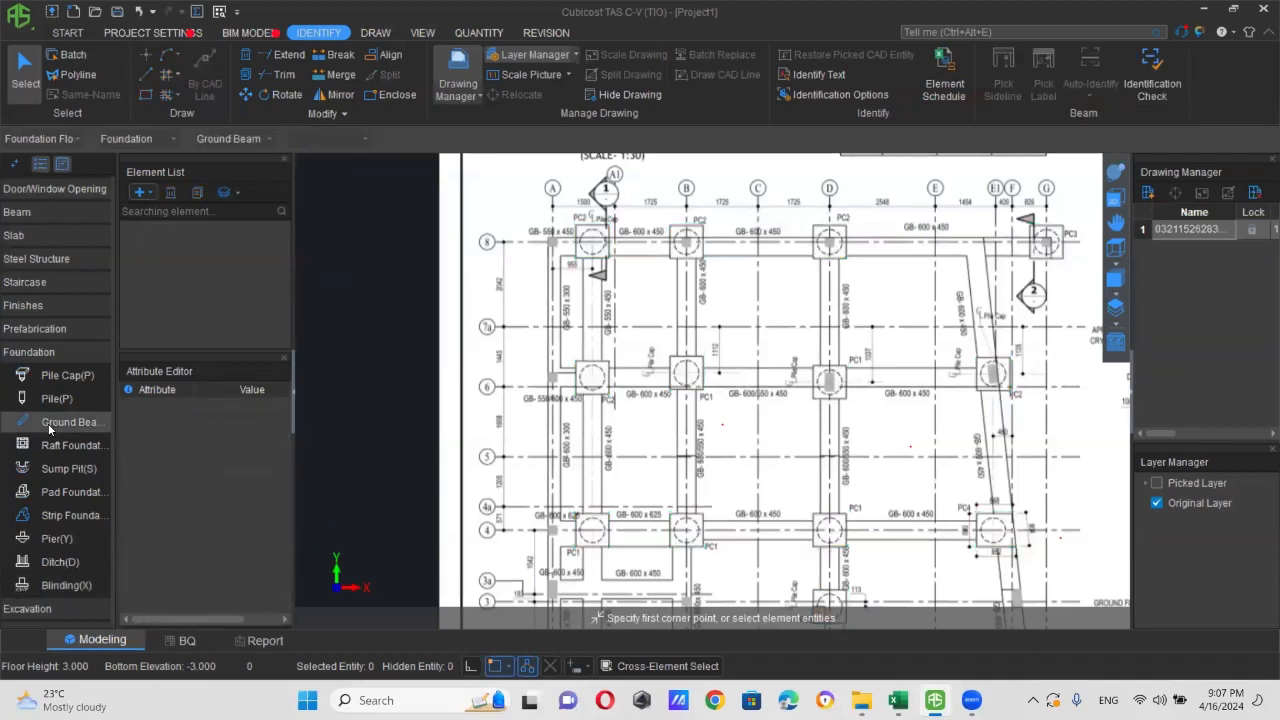
{"action": "left_click", "coordinate": [145, 192]}
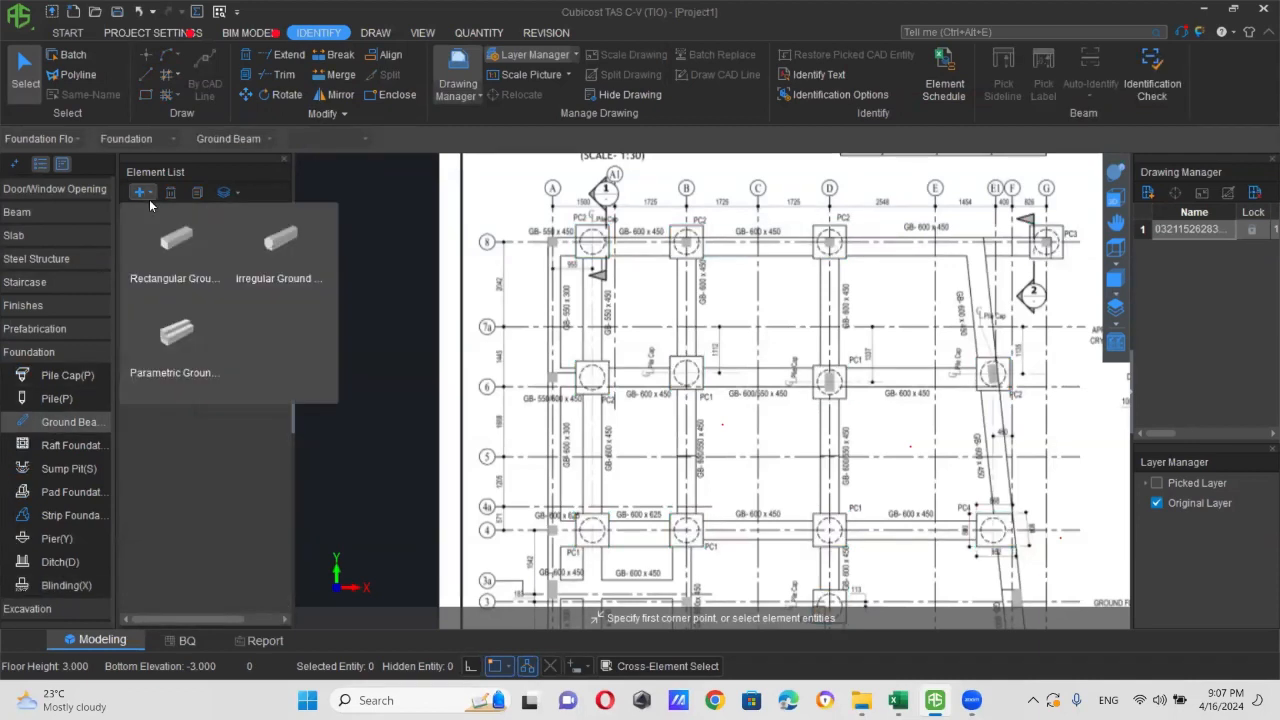
{"action": "left_click", "coordinate": [184, 238]}
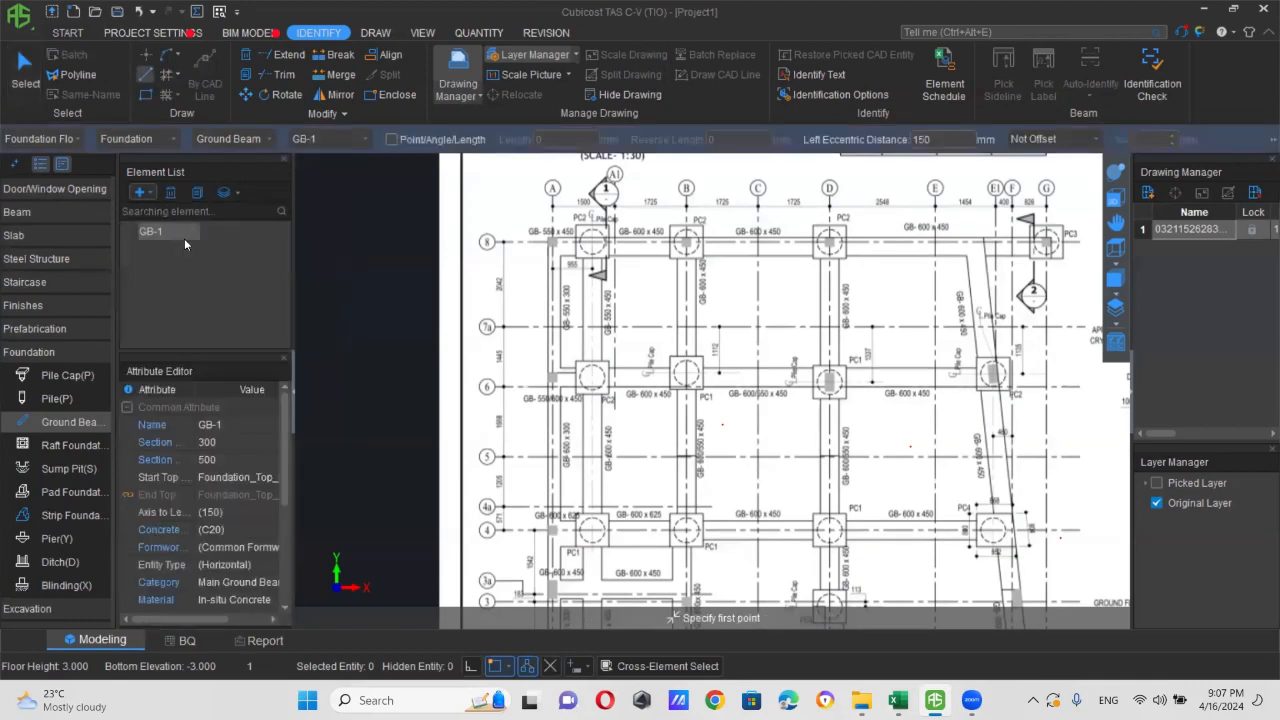
{"action": "scroll", "coordinate": [576, 262], "scroll_direction": "up", "scroll_amount": 4}
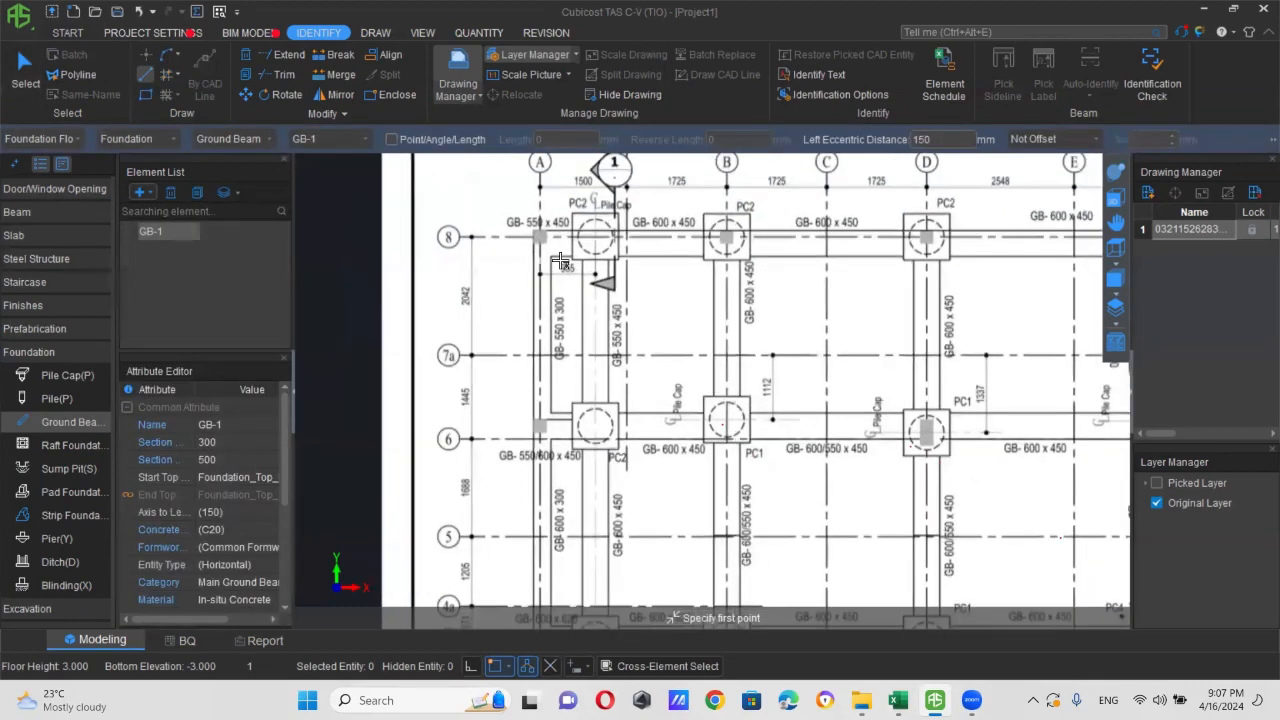
{"action": "scroll", "coordinate": [594, 298], "scroll_direction": "down", "scroll_amount": 1}
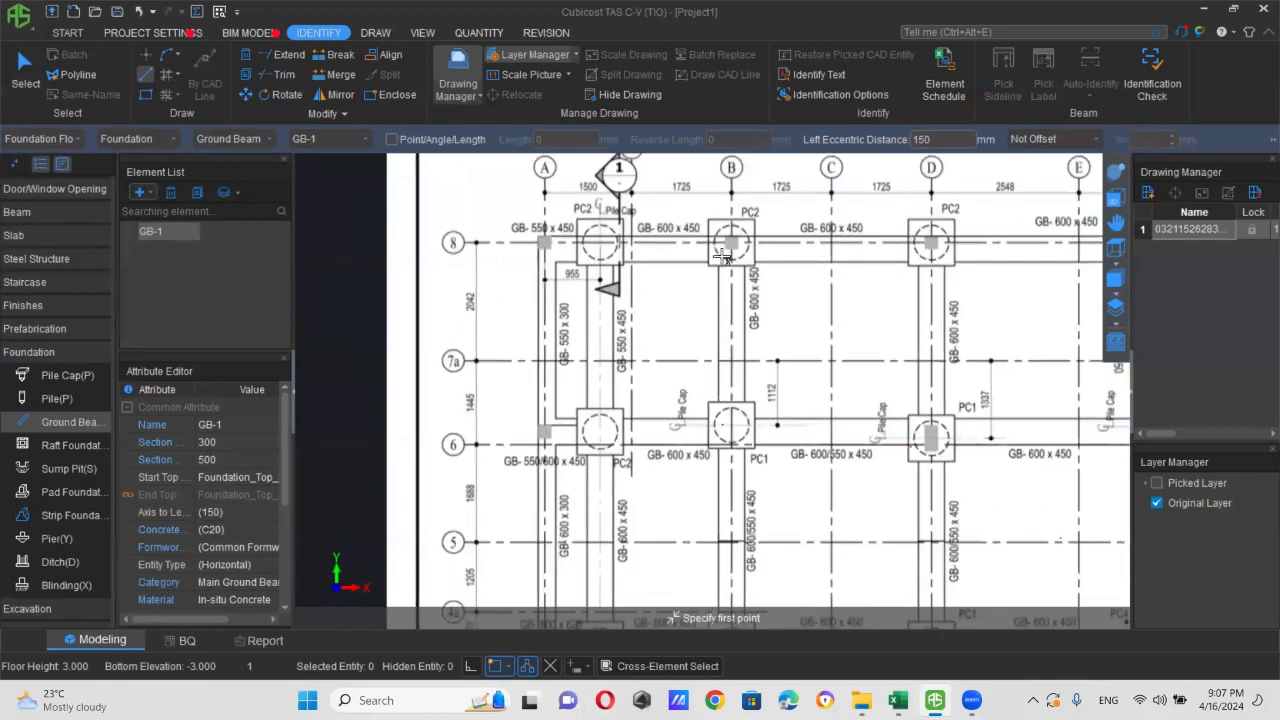
- Look over the ground beam sizes marked on the plan and view the irregular and parametric ground beam creation options
{"action": "scroll", "coordinate": [807, 248], "scroll_direction": "down", "scroll_amount": 2}
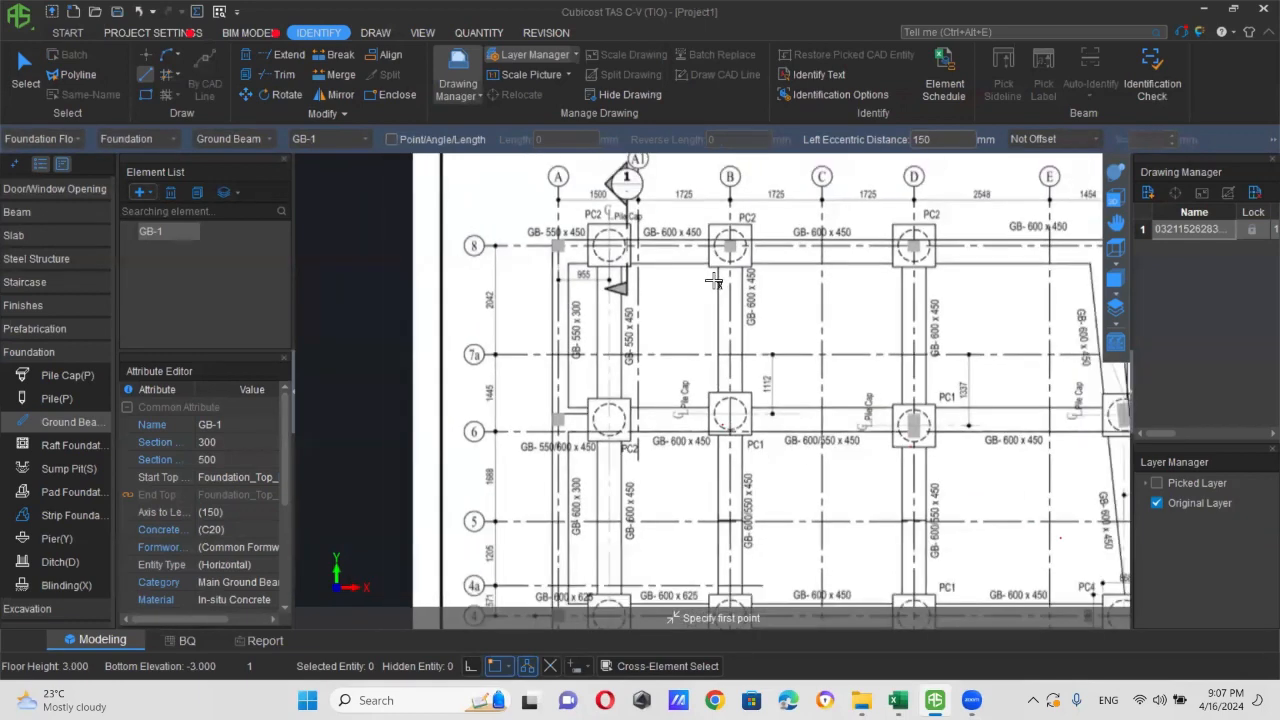
{"action": "scroll", "coordinate": [822, 440], "scroll_direction": "up", "scroll_amount": 2}
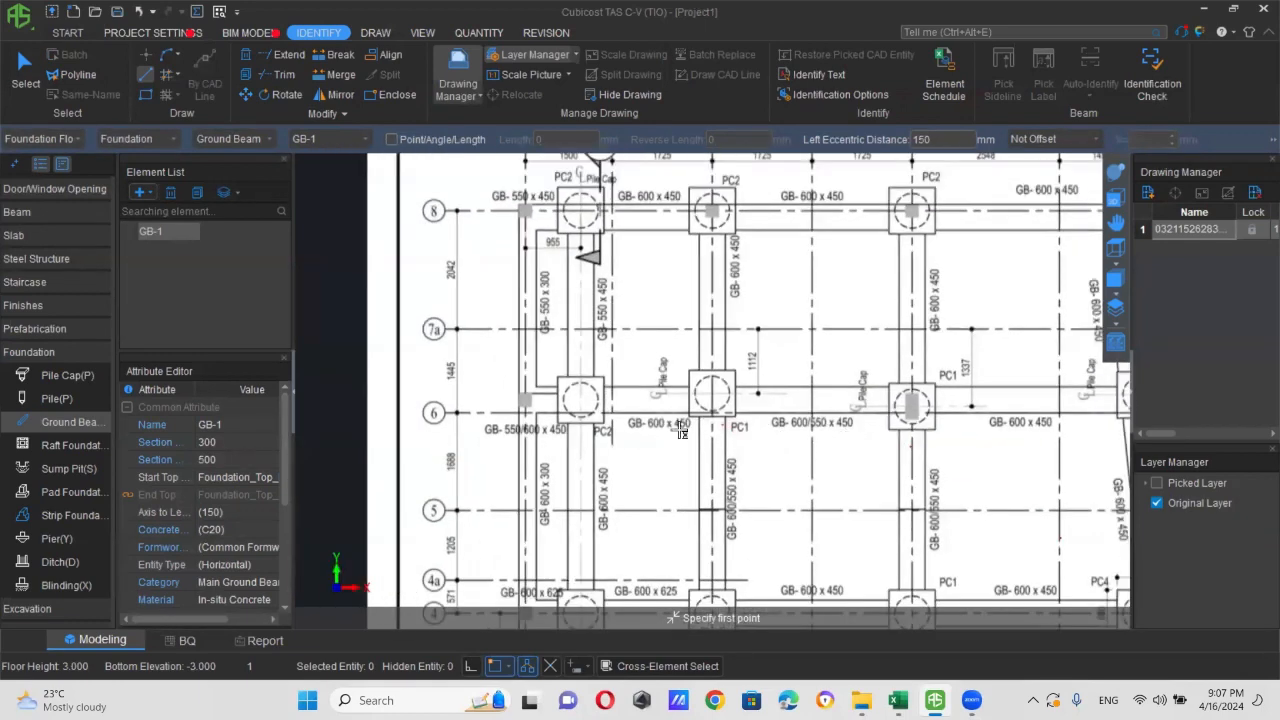
{"action": "scroll", "coordinate": [740, 471], "scroll_direction": "down", "scroll_amount": 2}
{"action": "scroll", "coordinate": [745, 530], "scroll_direction": "up", "scroll_amount": 1}
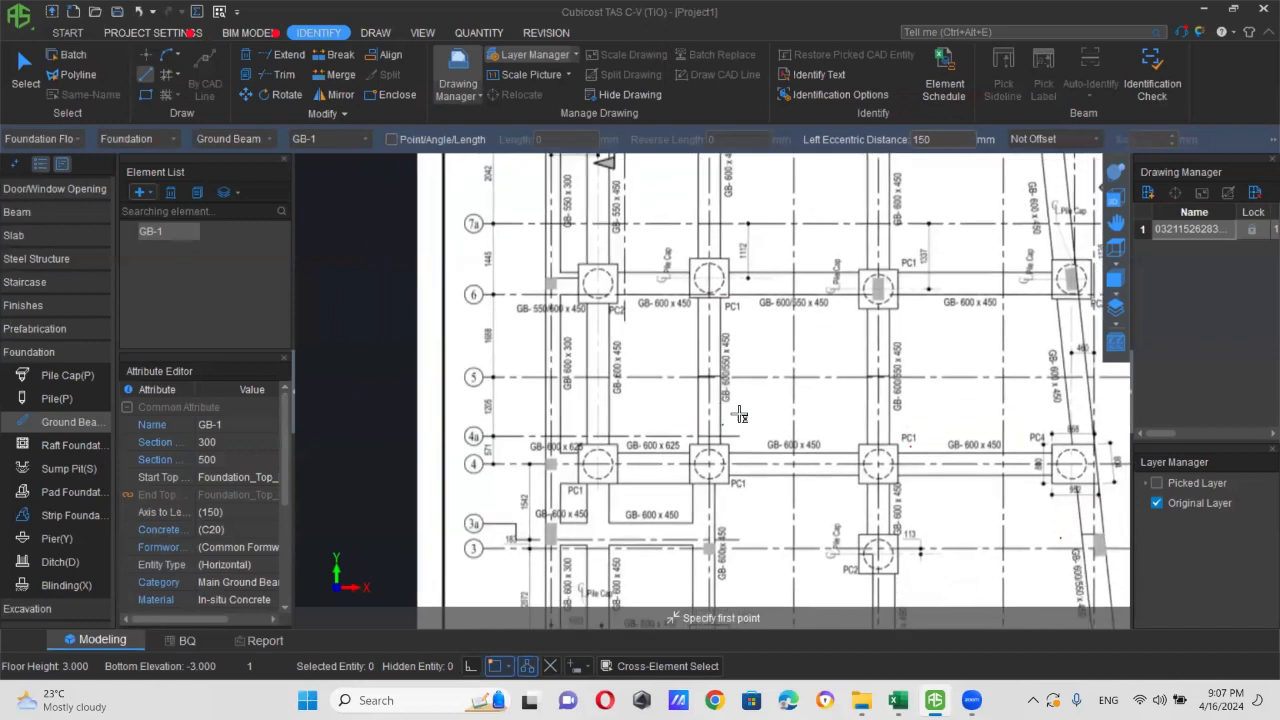
{"action": "left_click", "coordinate": [214, 461]}
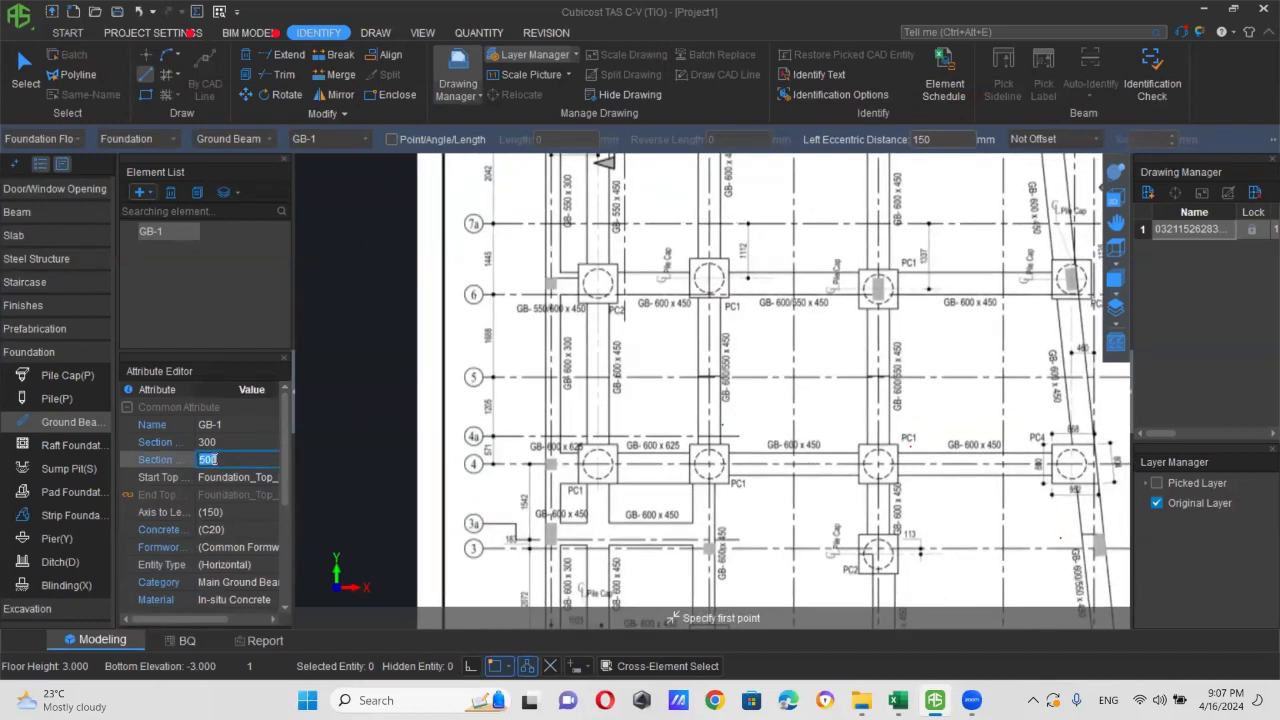
{"action": "left_click", "coordinate": [149, 194]}
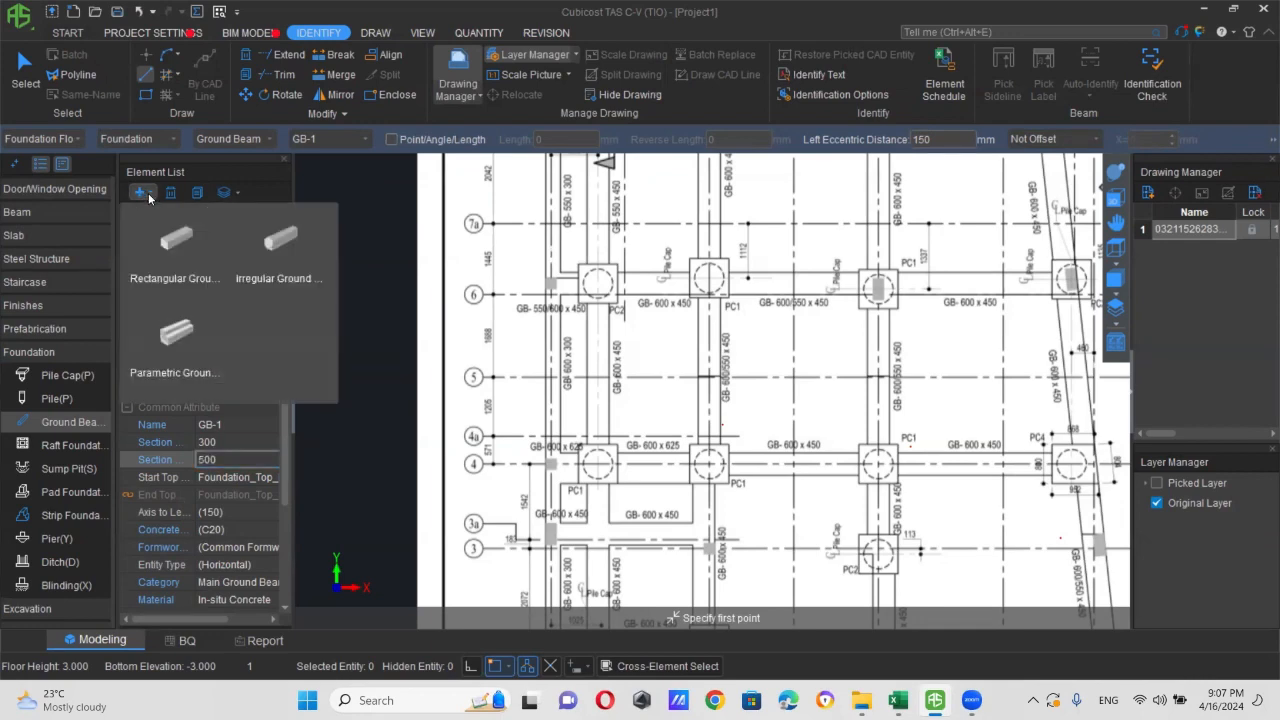
{"action": "left_click", "coordinate": [282, 236]}
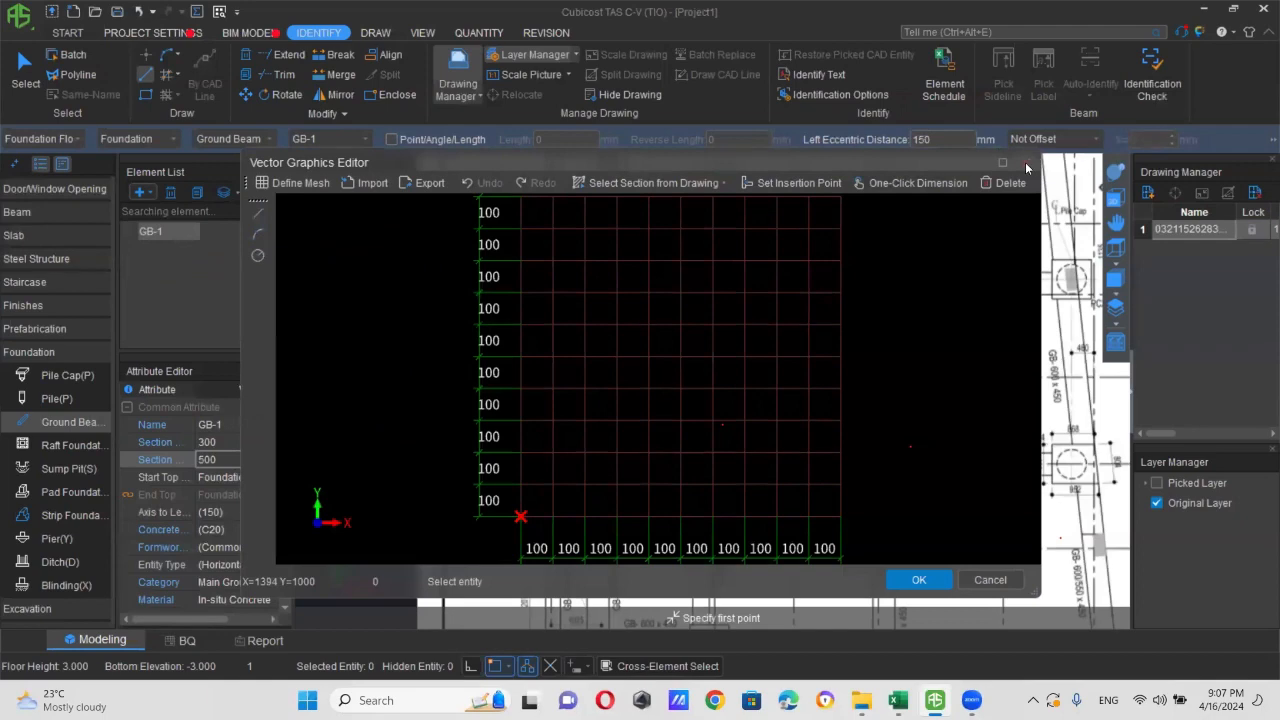
{"action": "left_click", "coordinate": [1026, 165]}
{"action": "left_click", "coordinate": [146, 196]}
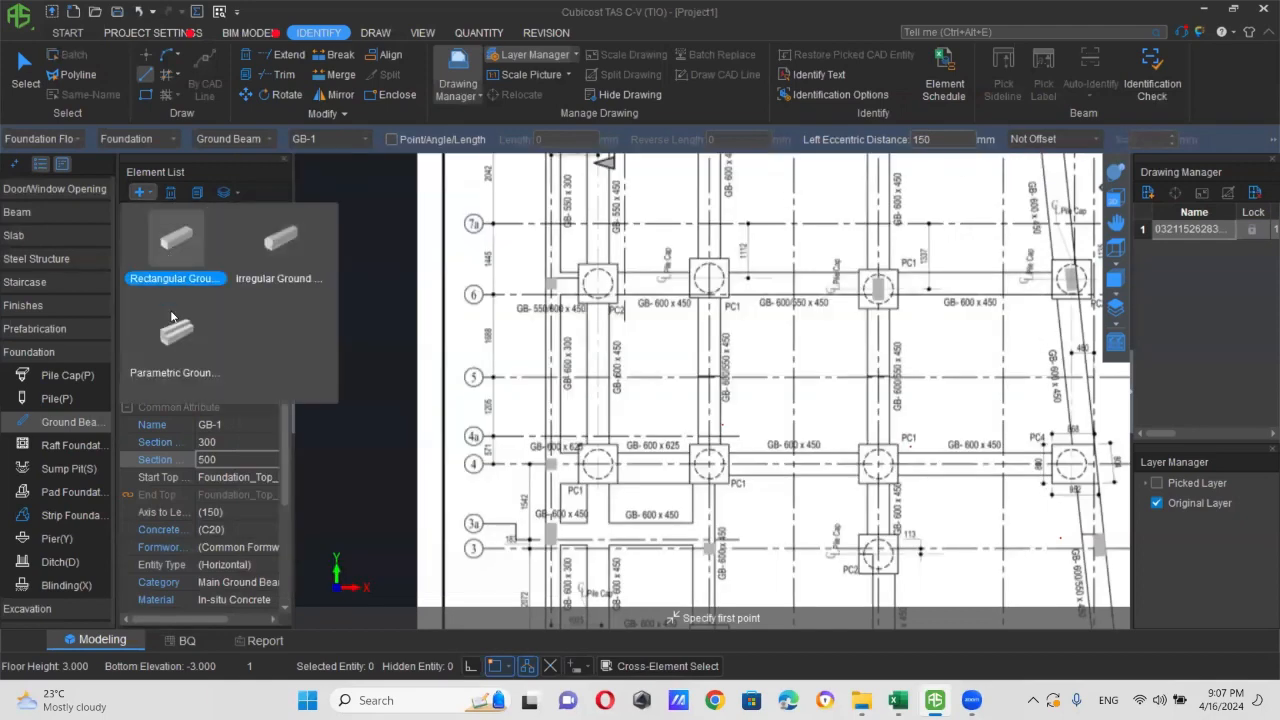
{"action": "left_click", "coordinate": [172, 330]}
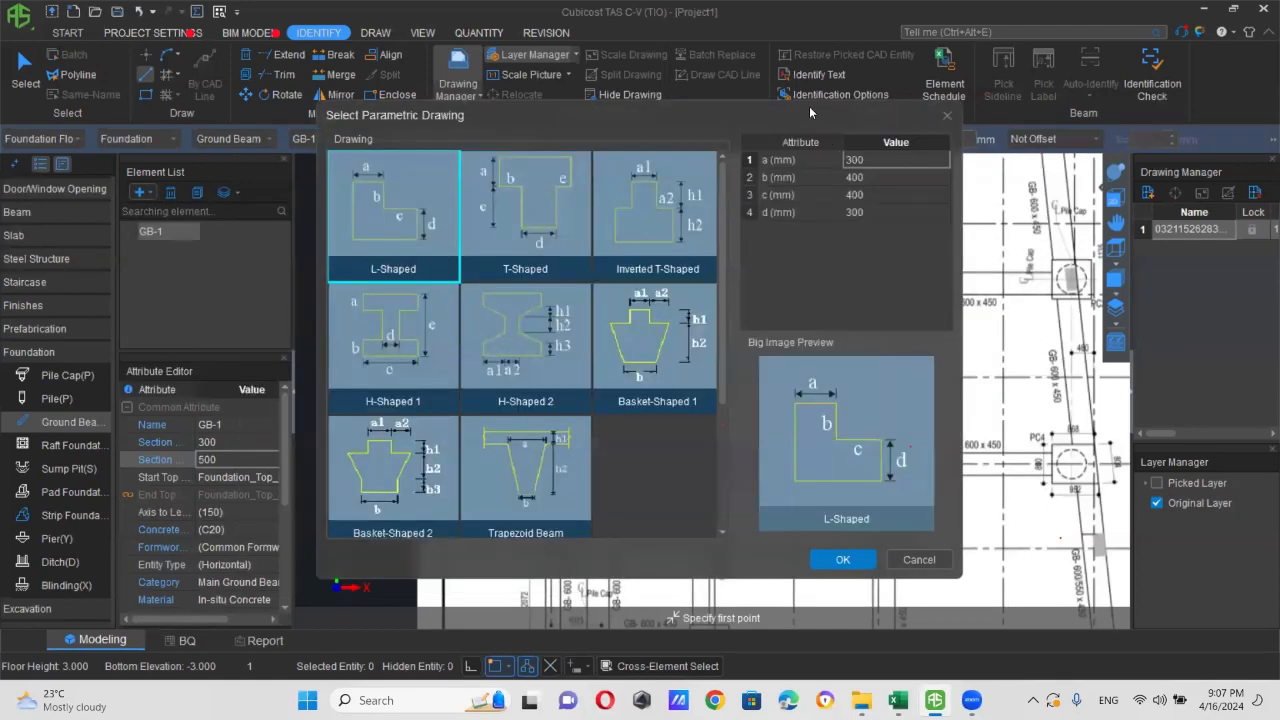
{"action": "key", "text": "Escape"}
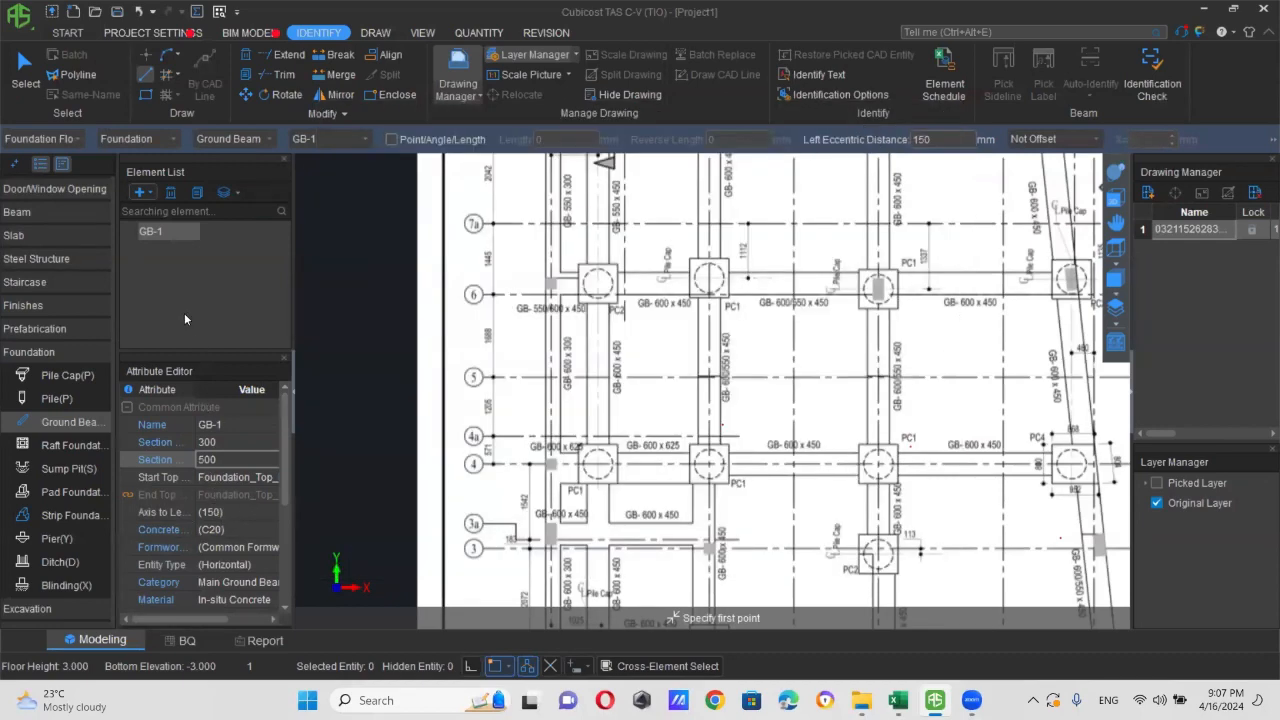
- Create a second rectangular ground beam element with a section width of 600 mm and a section height of 450 mm
{"action": "left_click", "coordinate": [143, 197]}
{"action": "left_click", "coordinate": [185, 245]}
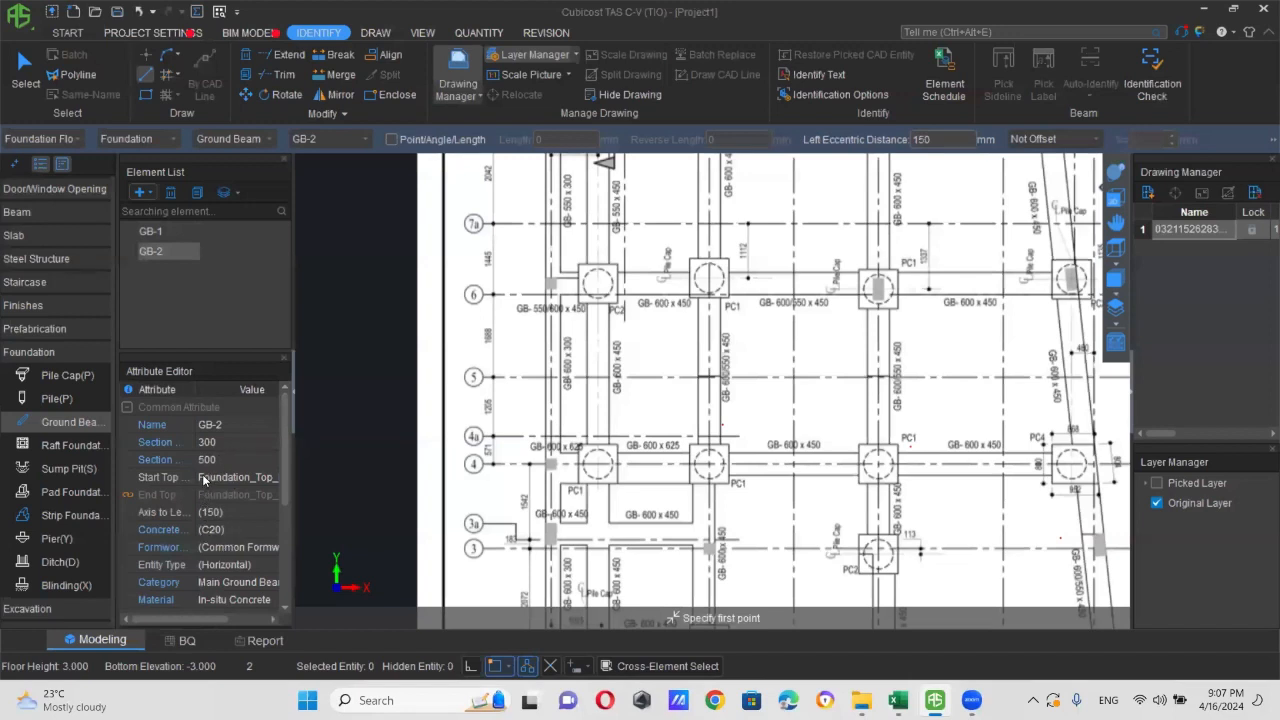
{"action": "left_click_drag", "start_coordinate": [198, 383], "coordinate": [255, 389]}
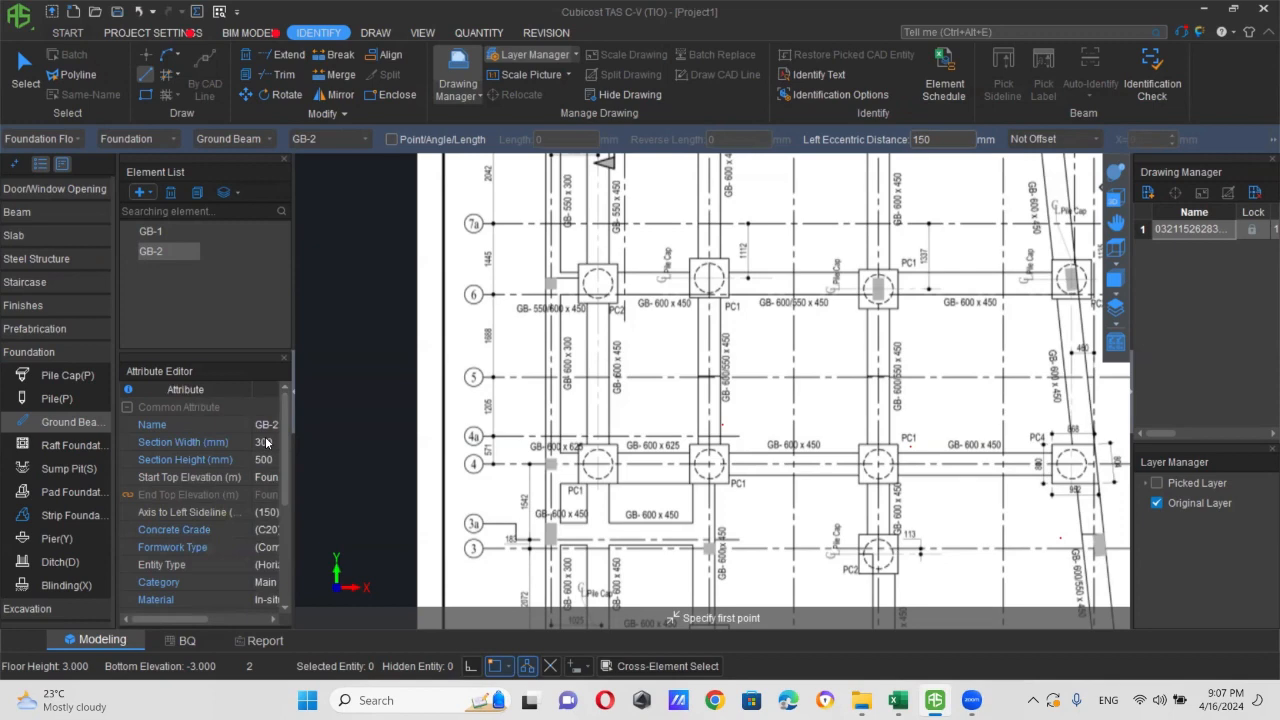
{"action": "scroll", "coordinate": [631, 498], "scroll_direction": "down", "scroll_amount": 3}
{"action": "middle_click_drag", "start_coordinate": [657, 258], "coordinate": [648, 347]}
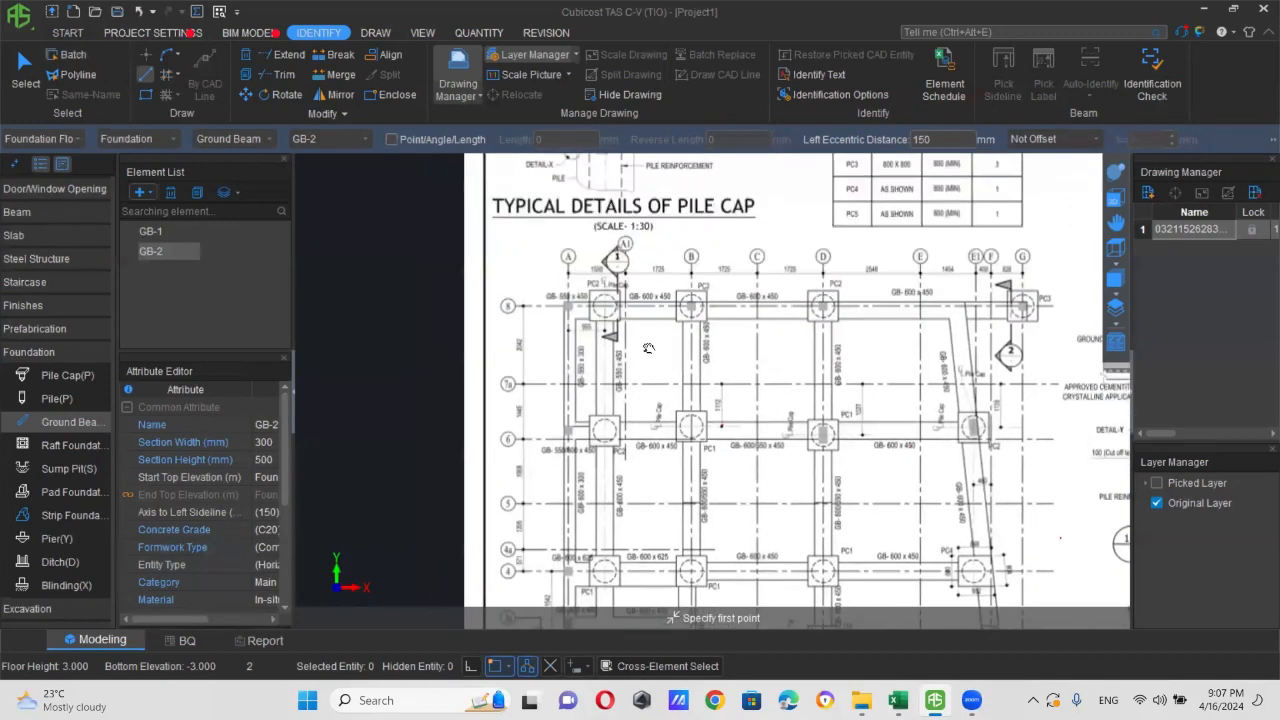
{"action": "scroll", "coordinate": [663, 316], "scroll_direction": "up", "scroll_amount": 5}
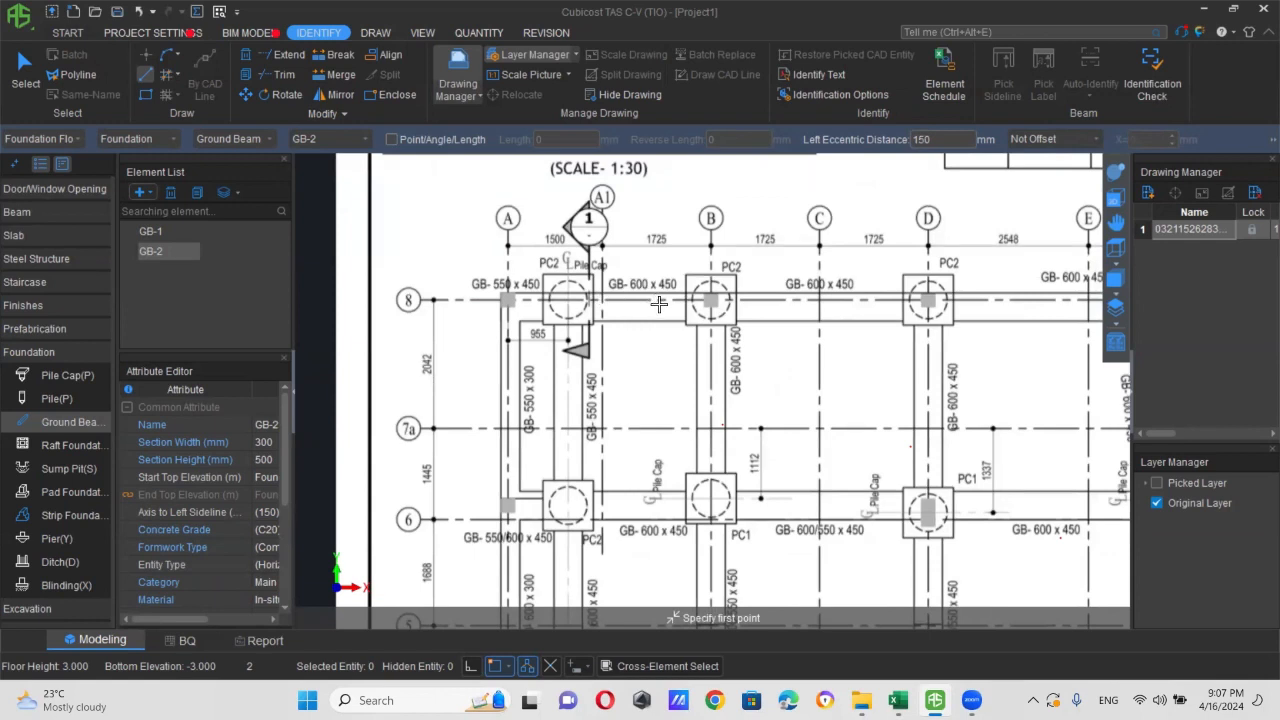
{"action": "left_click", "coordinate": [265, 443]}
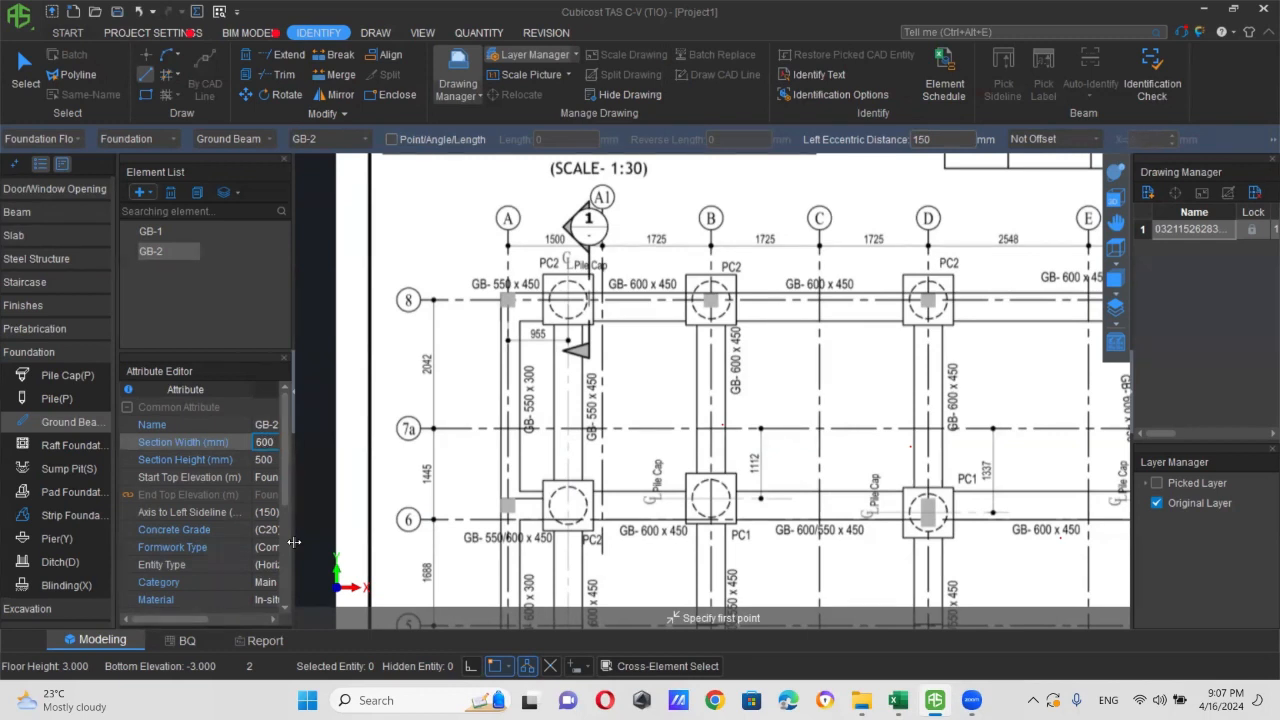
{"action": "key", "text": "Return"}
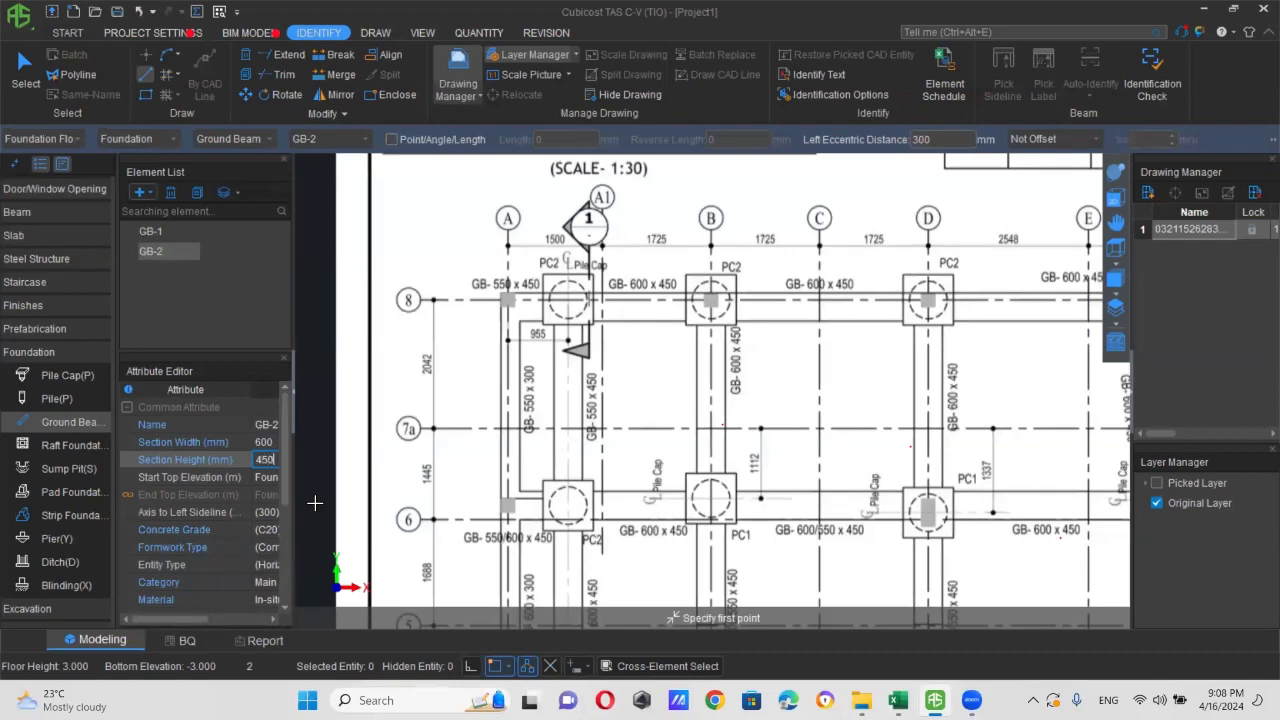
{"action": "scroll", "coordinate": [580, 275], "scroll_direction": "up", "scroll_amount": 1}
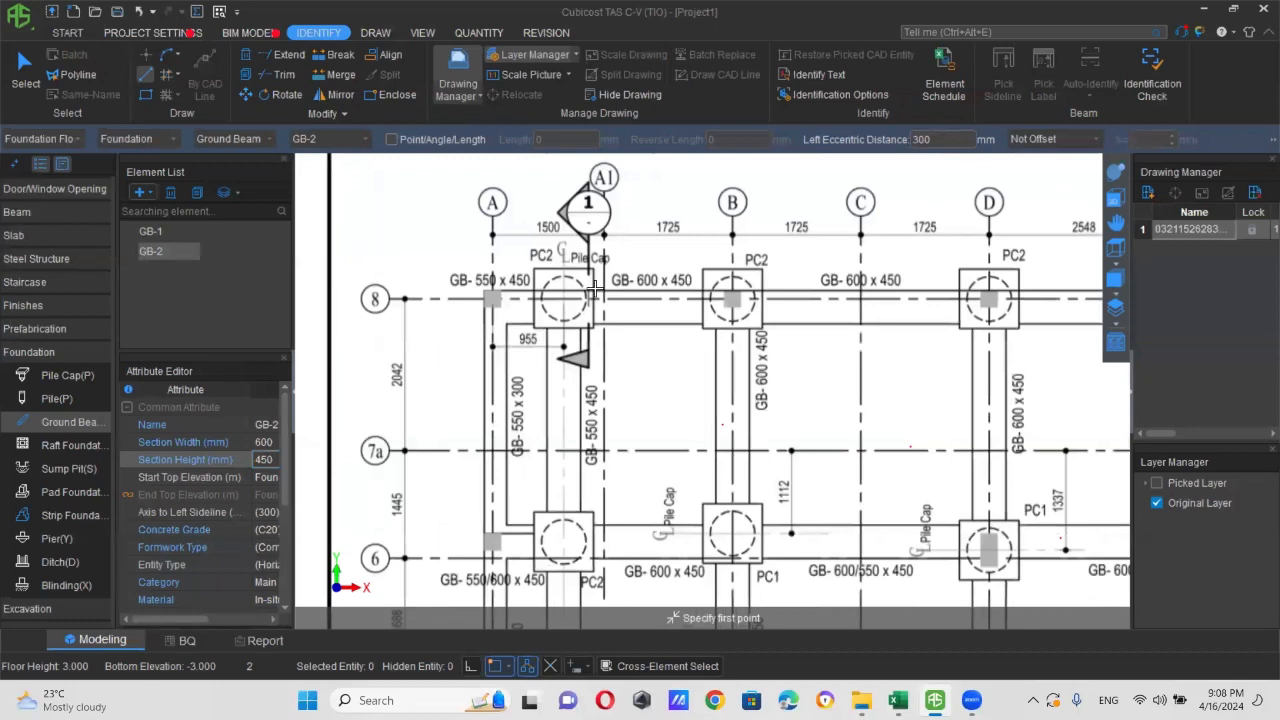
{"action": "left_click", "coordinate": [596, 289]}
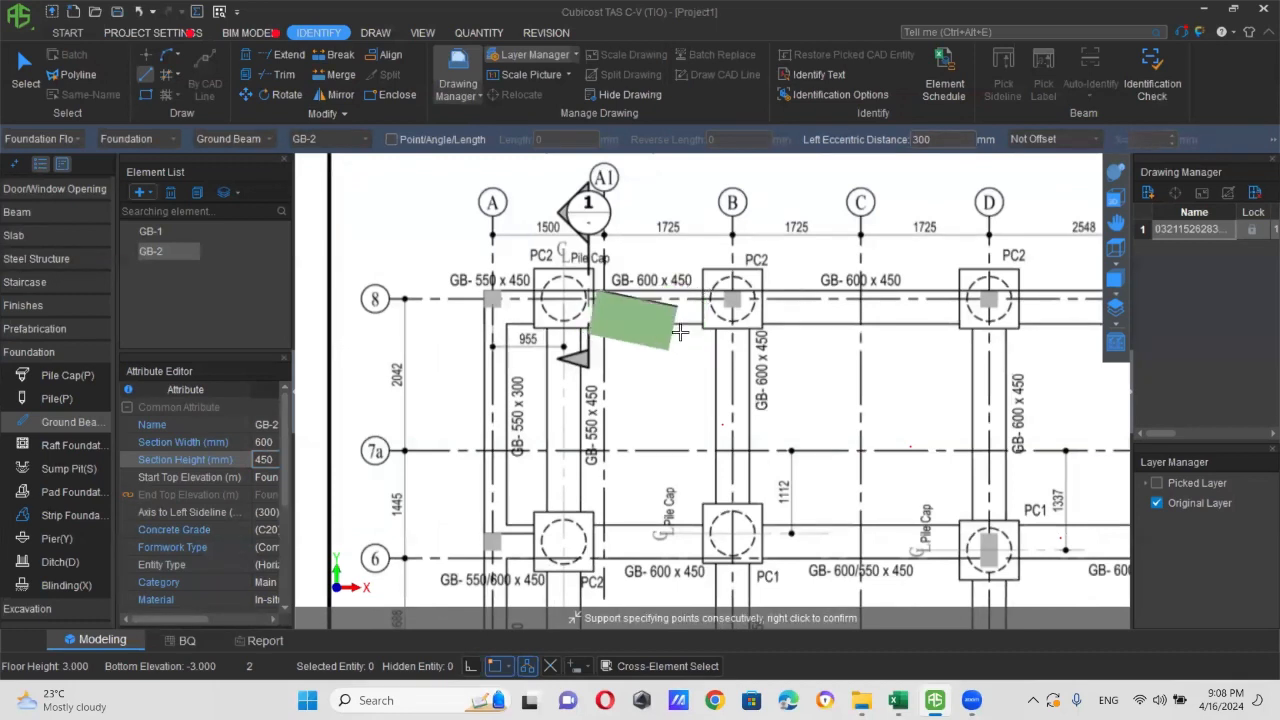
{"action": "right_click", "coordinate": [678, 333]}
- Set the GB-2 ground beam's section width to 450 mm and its section height to 600 mm
{"action": "left_click", "coordinate": [264, 478]}
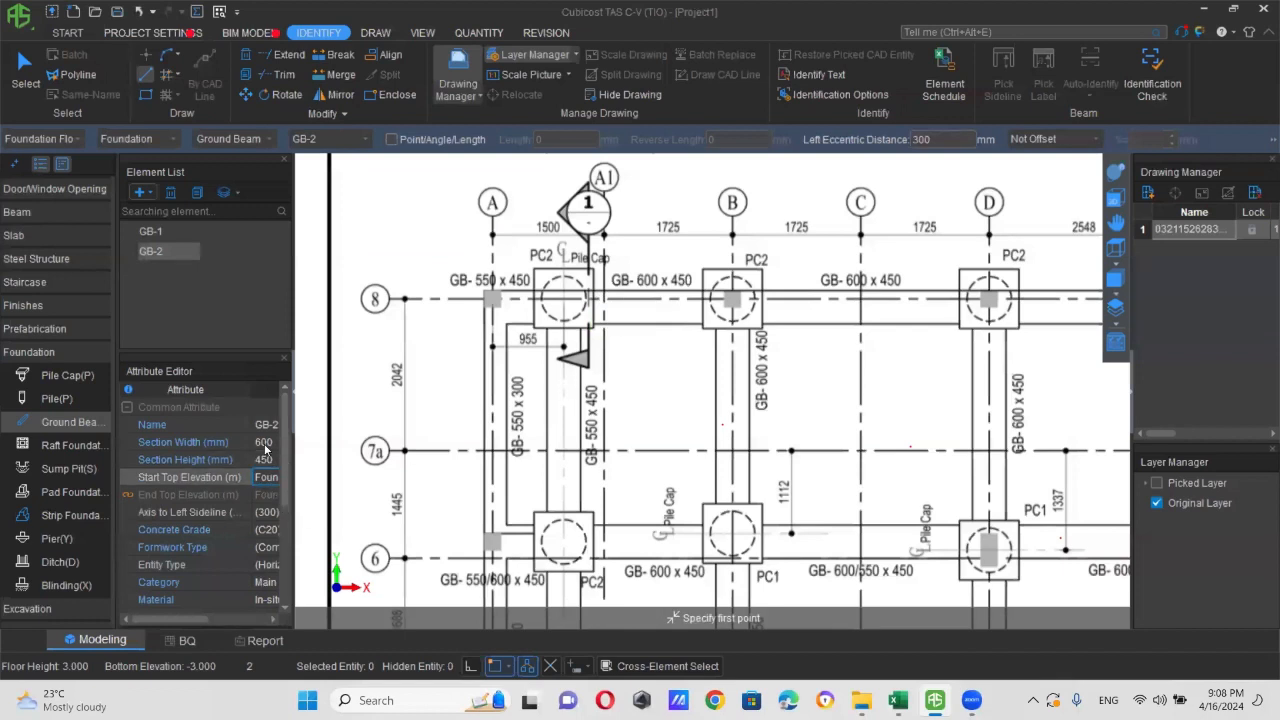
{"action": "left_click", "coordinate": [265, 443]}
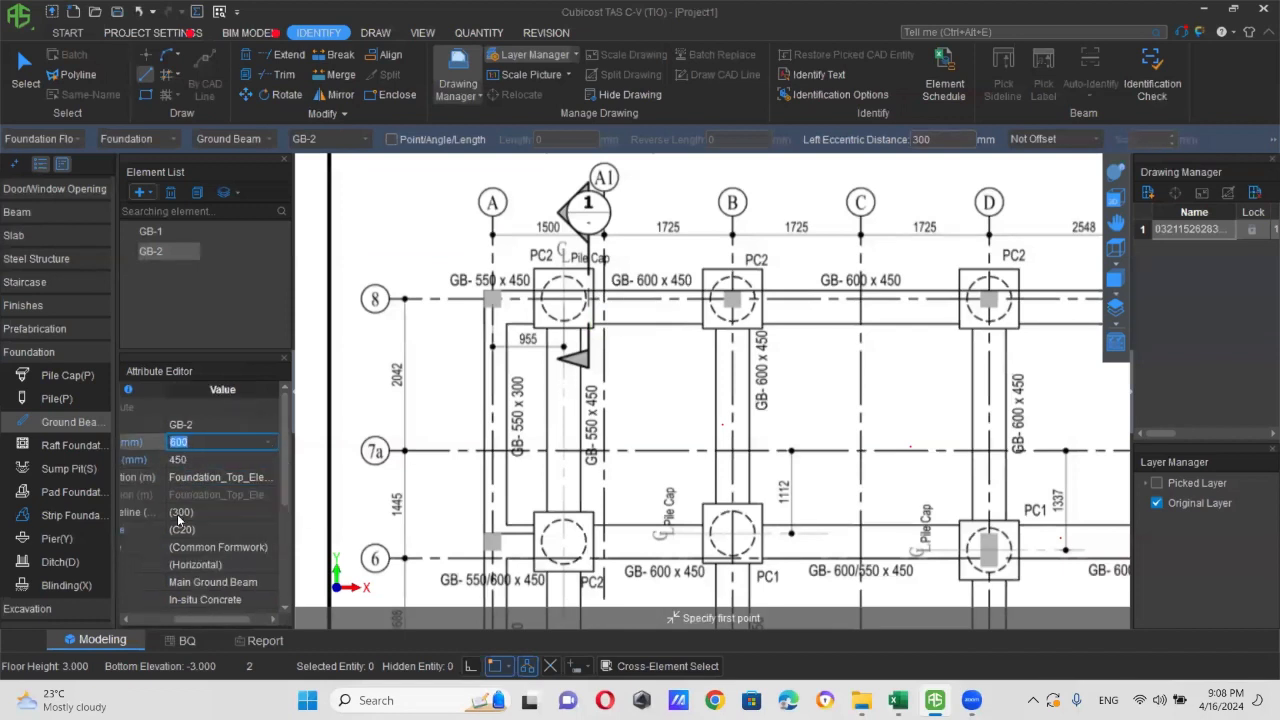
{"action": "type", "text": "450"}
{"action": "left_click", "coordinate": [200, 458]}
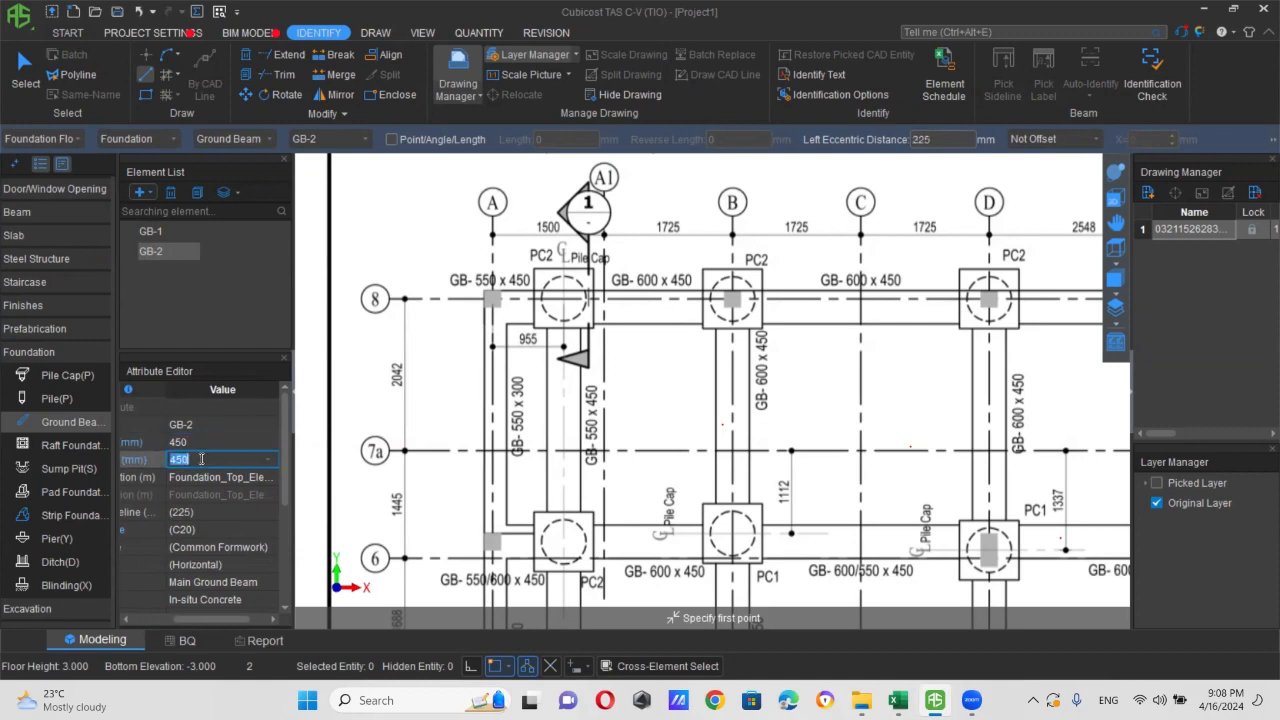
{"action": "type", "text": "600"}
{"action": "left_click", "coordinate": [256, 502]}
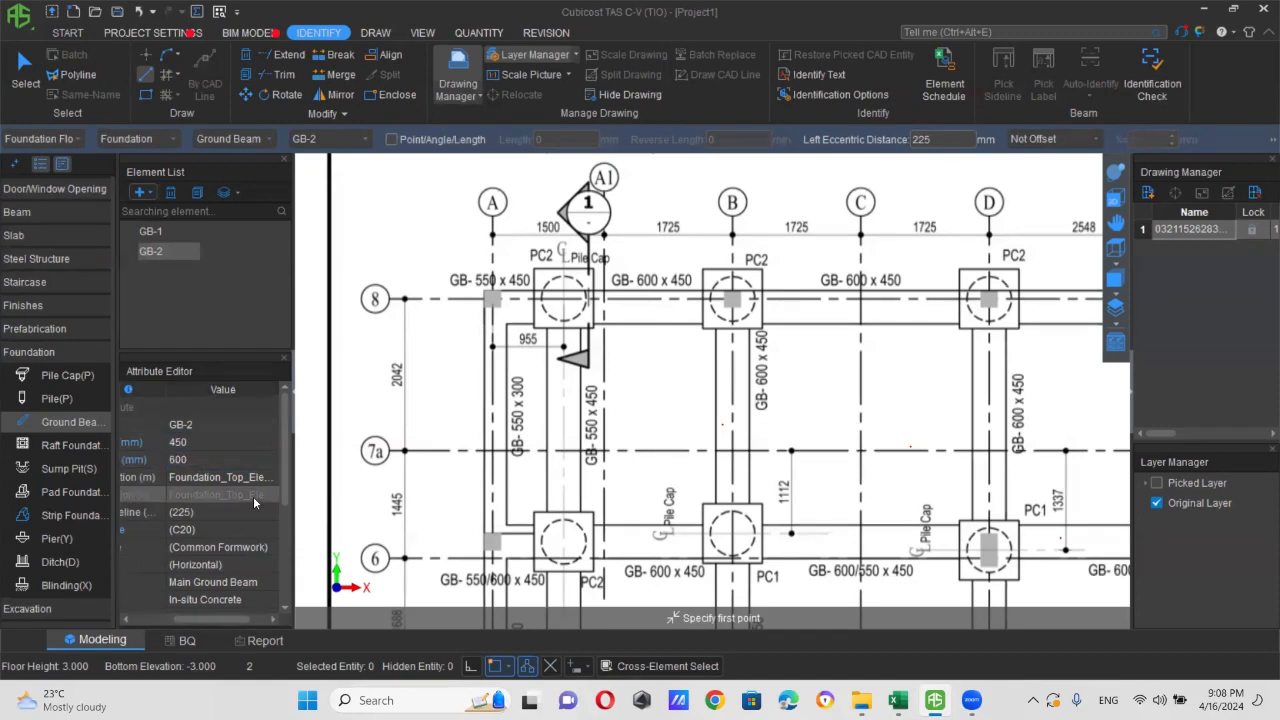
- Draw a GB-2 ground beam along axis 8 from the PC2 pile cap beside axis A1 to the pile cap at axis B
{"action": "scroll", "coordinate": [594, 298], "scroll_direction": "up", "scroll_amount": 2}
{"action": "scroll", "coordinate": [584, 290], "scroll_direction": "up", "scroll_amount": 2}
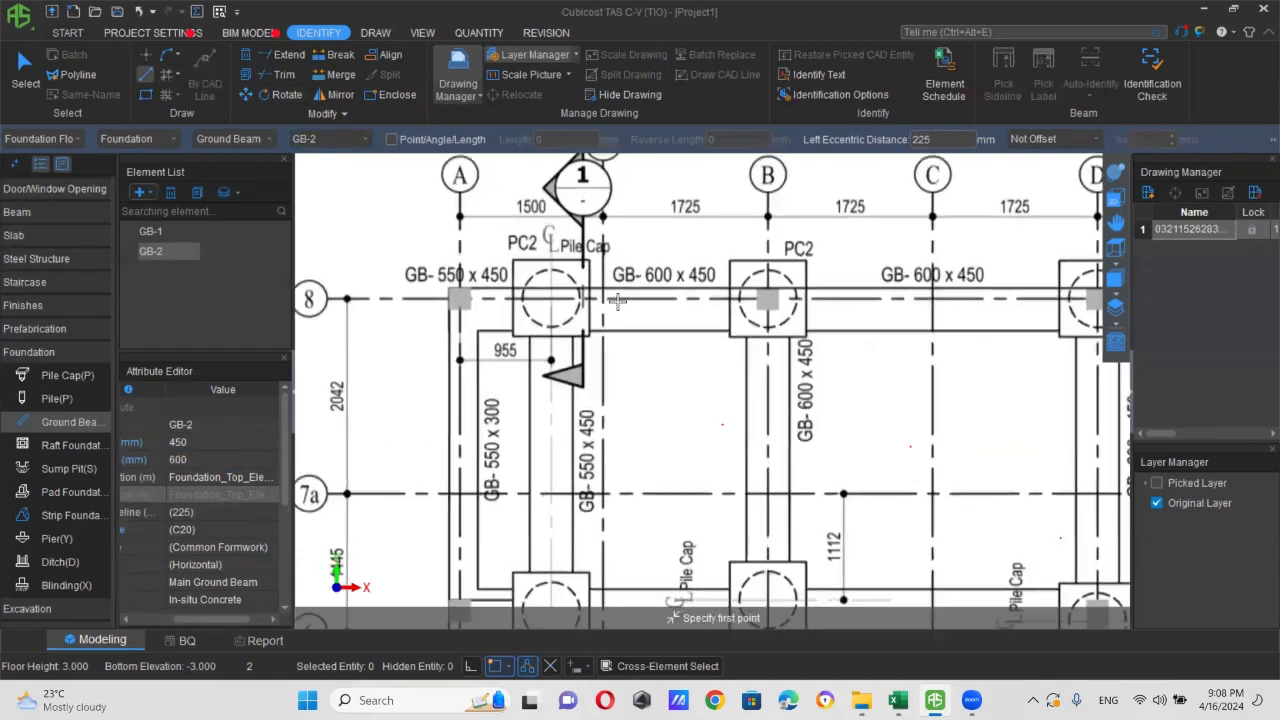
{"action": "left_click", "coordinate": [584, 290]}
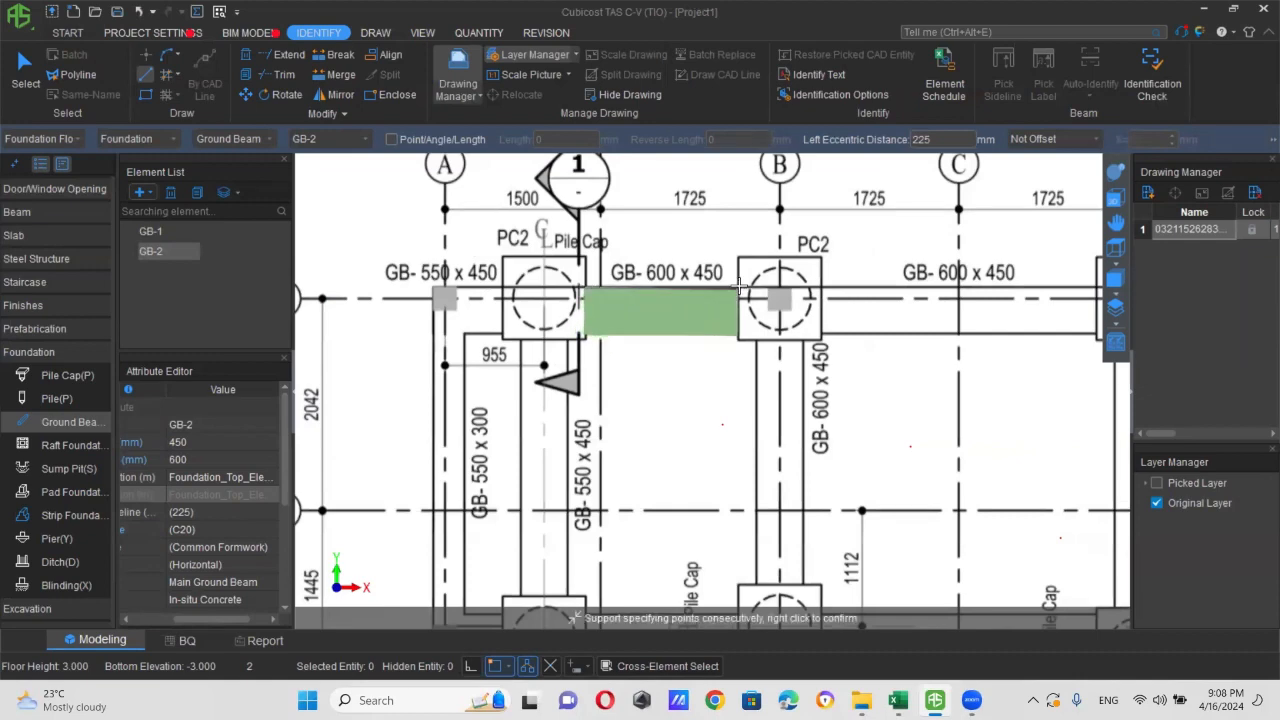
{"action": "left_click", "coordinate": [737, 289]}
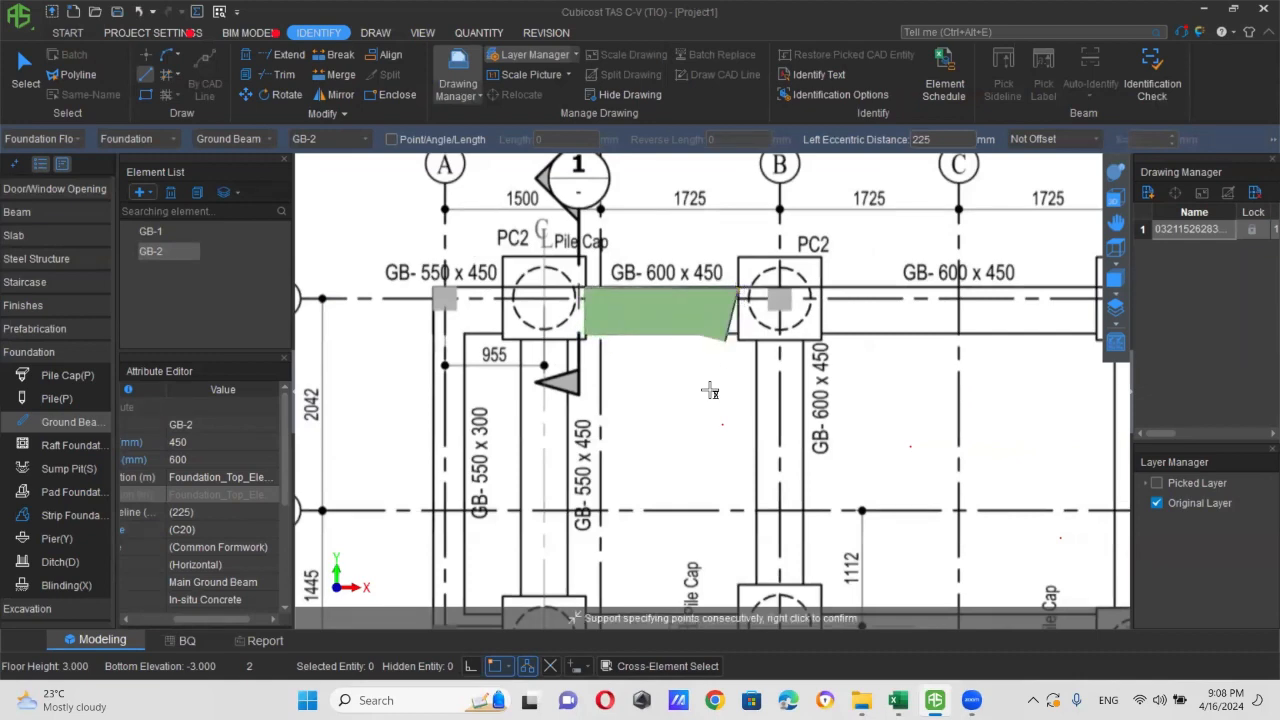
{"action": "right_click", "coordinate": [710, 390]}
- Draw a GB-2 ground beam along axis 8 between the pile caps at axes B and D
{"action": "scroll", "coordinate": [770, 368], "scroll_direction": "down", "scroll_amount": 3}
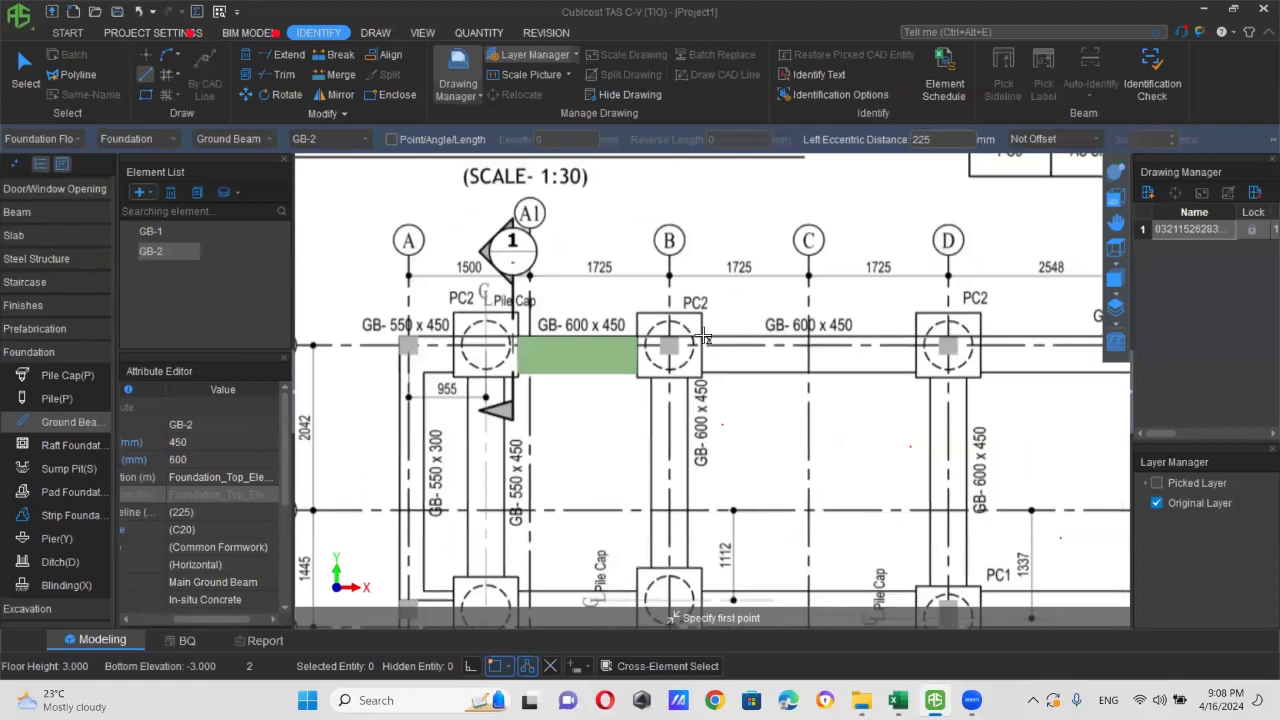
{"action": "left_click", "coordinate": [703, 338]}
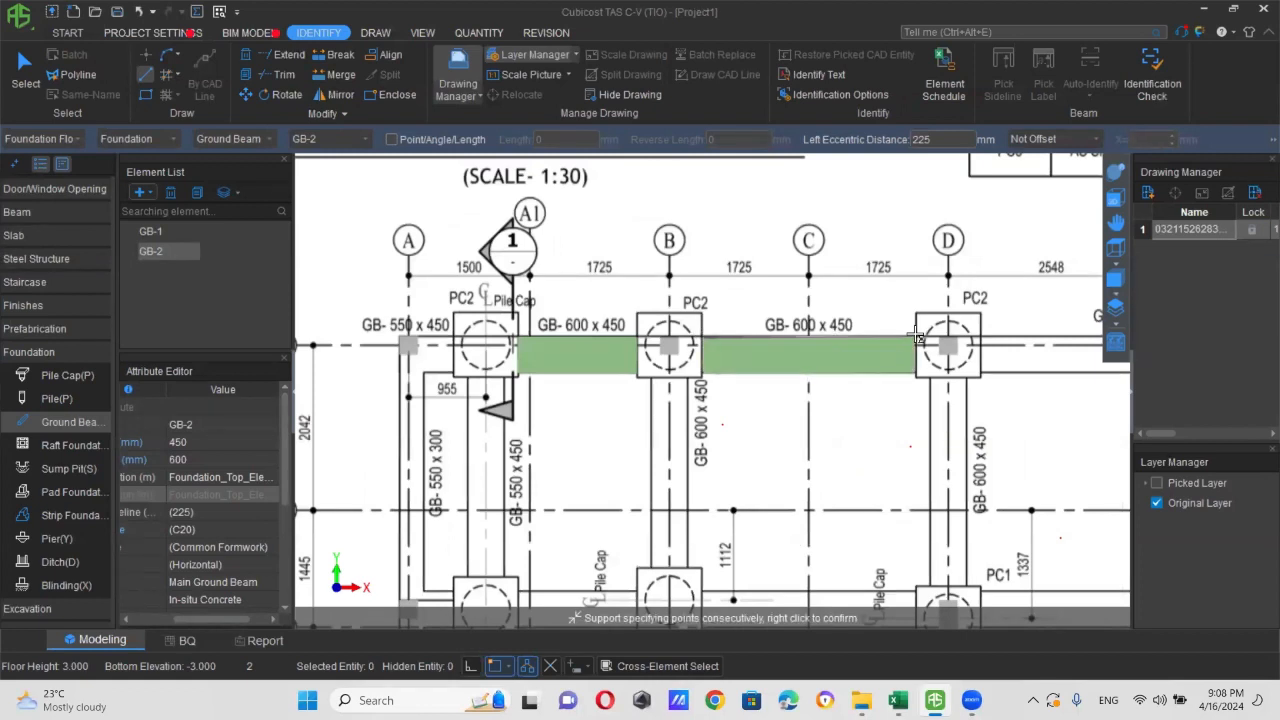
{"action": "left_click", "coordinate": [916, 337]}
{"action": "right_click", "coordinate": [916, 337]}
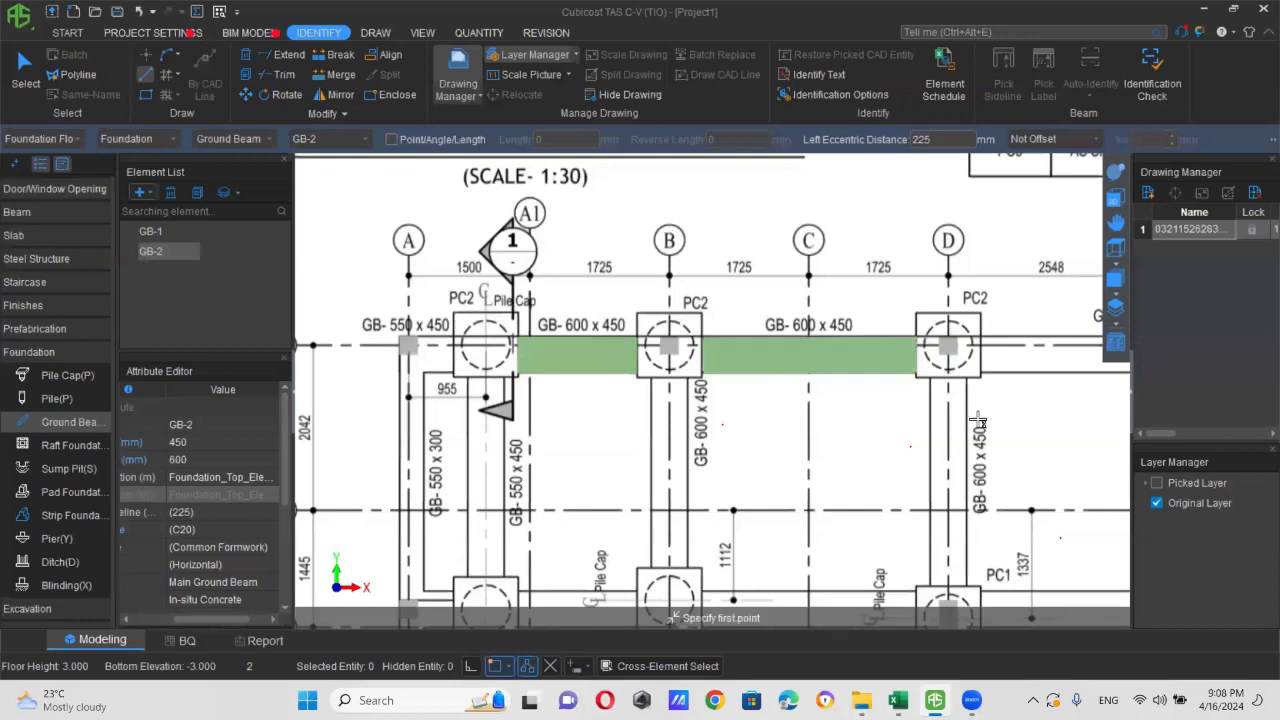
- Draw a GB-2 ground beam along axis 8 from the pile cap at axis D to the PC3 pile cap at axis G
{"action": "middle_click_drag", "start_coordinate": [977, 423], "coordinate": [716, 421]}
{"action": "scroll", "coordinate": [724, 401], "scroll_direction": "down", "scroll_amount": 1}
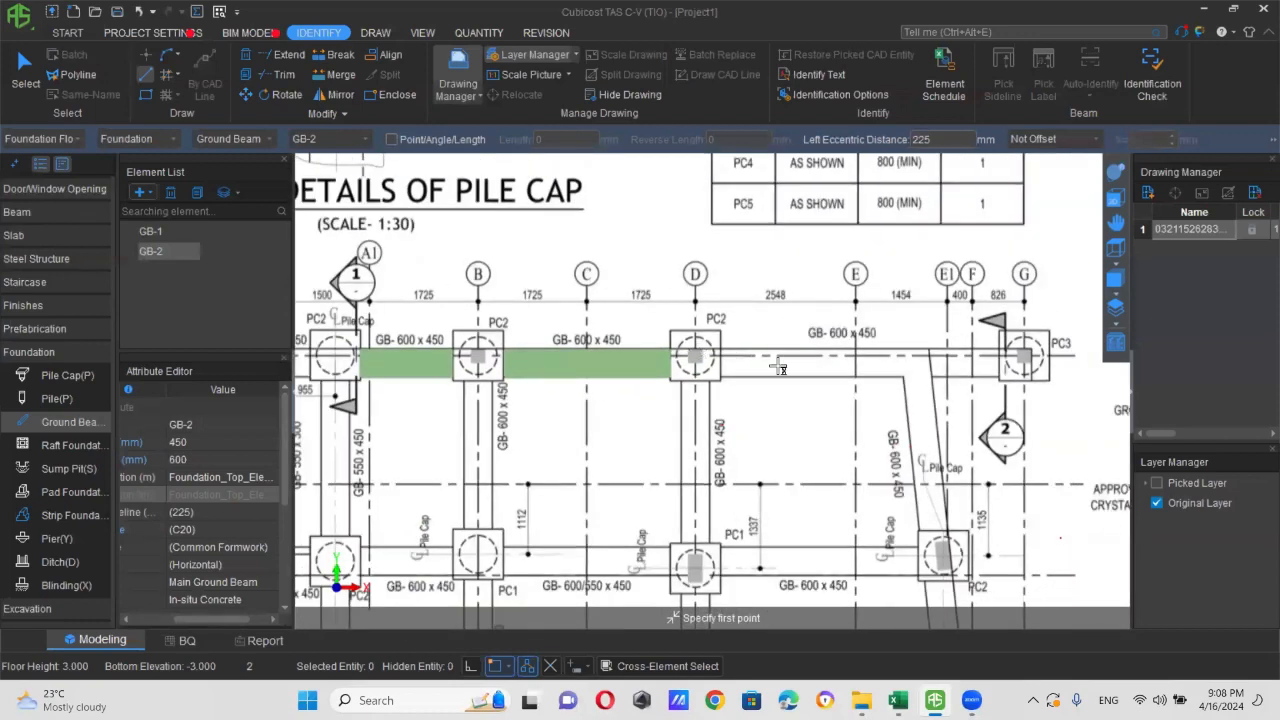
{"action": "scroll", "coordinate": [740, 366], "scroll_direction": "up", "scroll_amount": 3}
{"action": "left_click", "coordinate": [702, 338]}
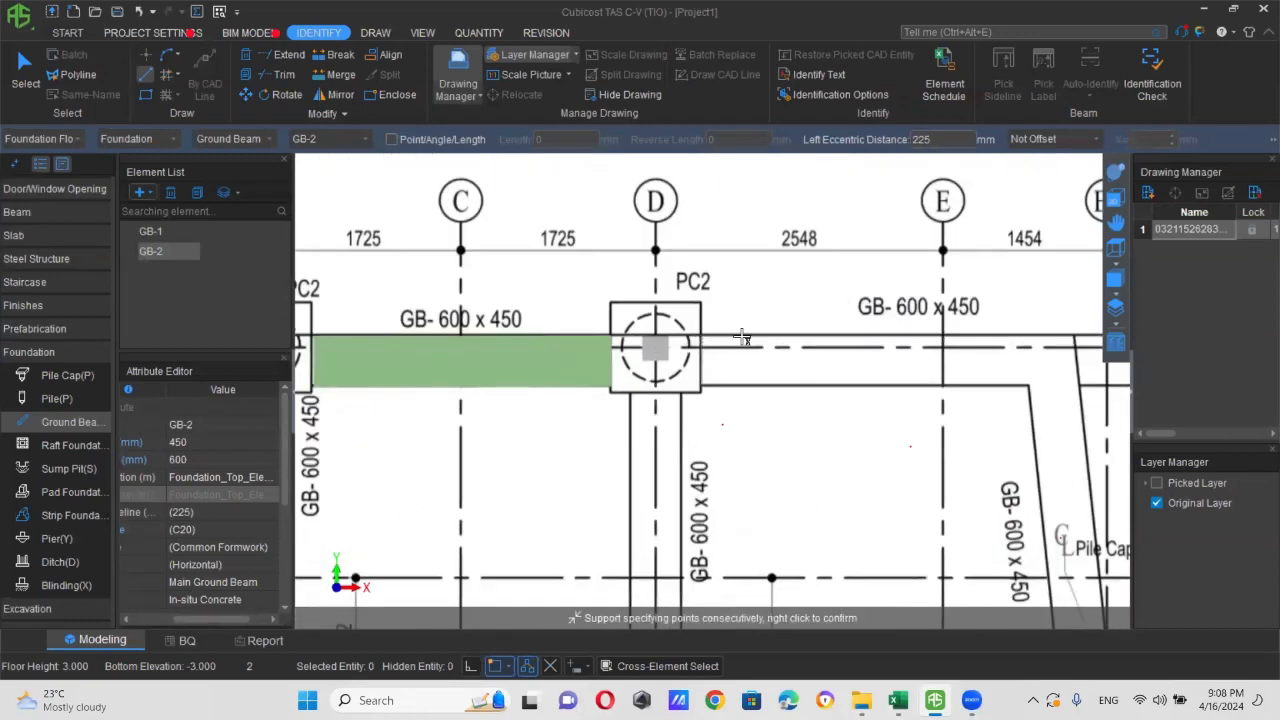
{"action": "middle_click_drag", "start_coordinate": [943, 340], "coordinate": [688, 338]}
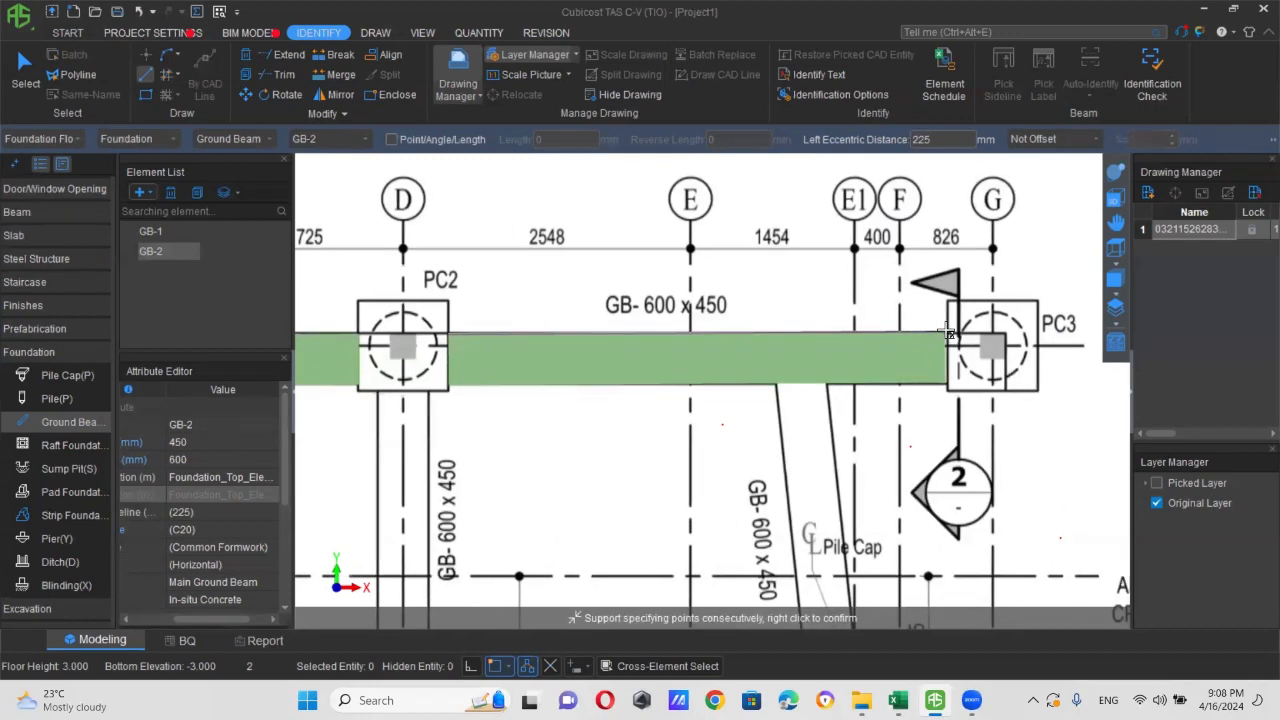
{"action": "right_click", "coordinate": [766, 328]}
- Draw the inclined GB-2 ground beam near axis E1 from the axis 8 beam down to the PC2 pile cap on axis 6
{"action": "scroll", "coordinate": [768, 324], "scroll_direction": "down", "scroll_amount": 2}
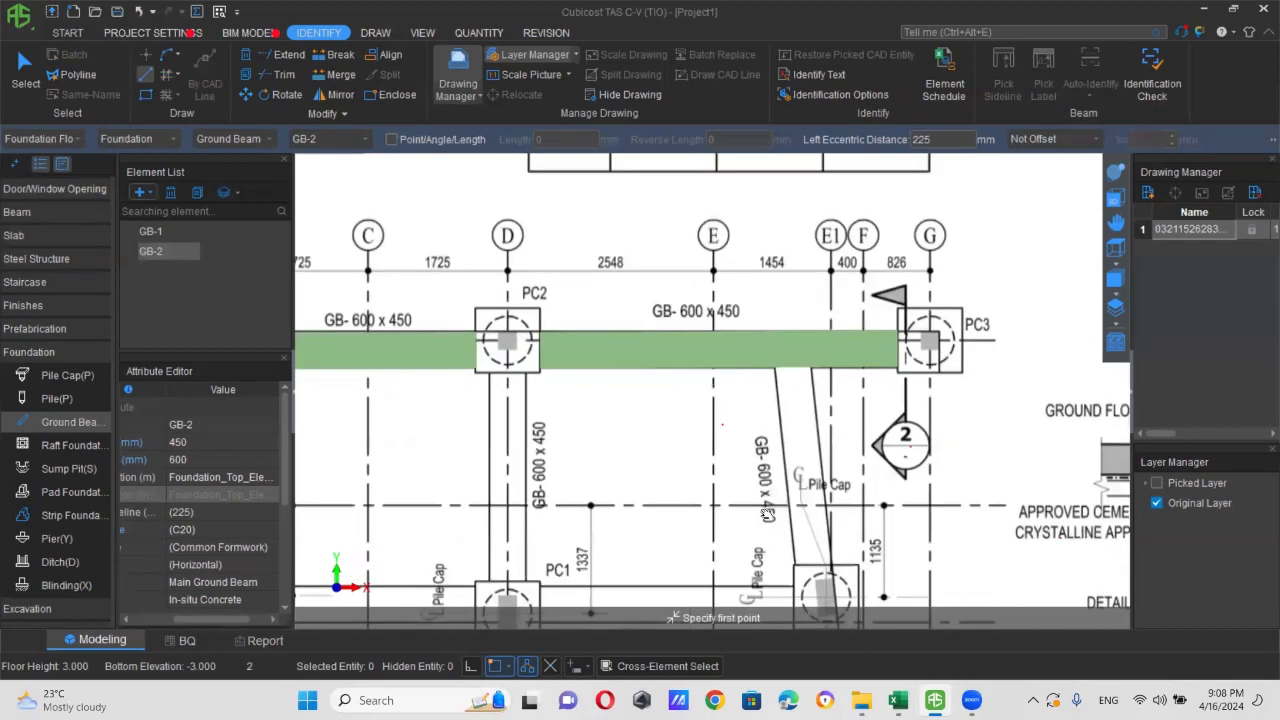
{"action": "middle_click_drag", "start_coordinate": [767, 514], "coordinate": [763, 396]}
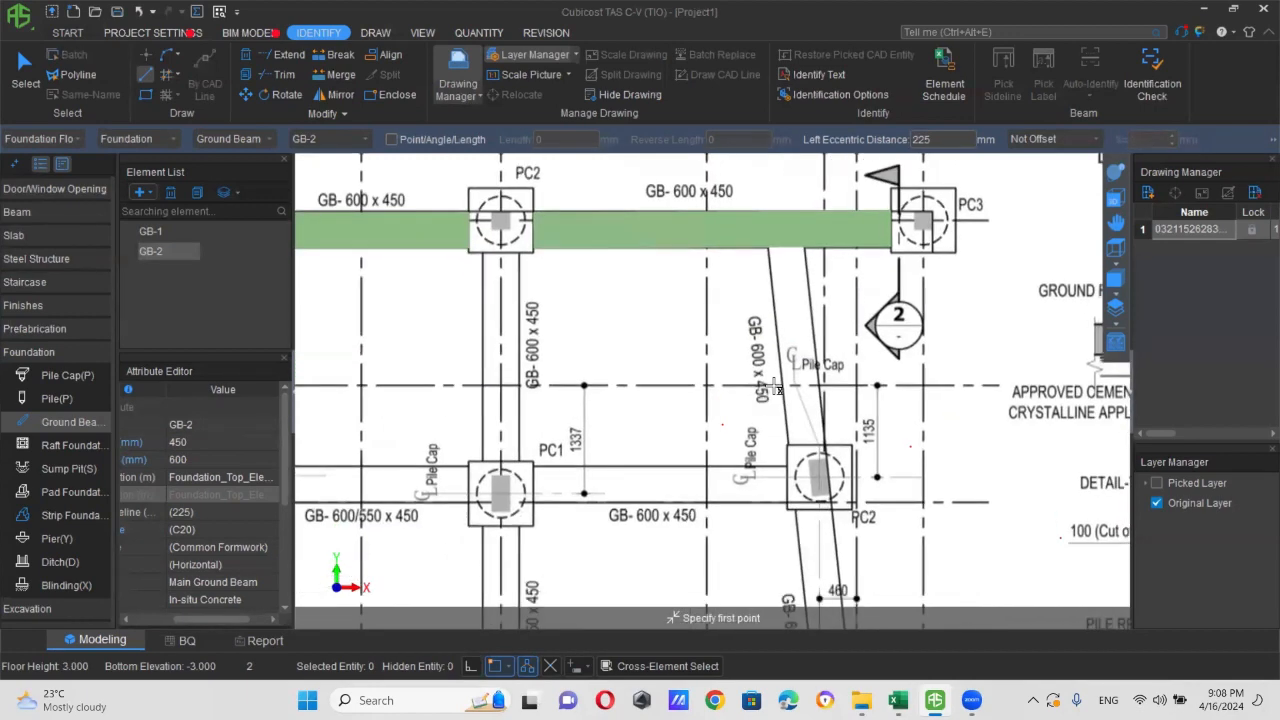
{"action": "left_click", "coordinate": [803, 247]}
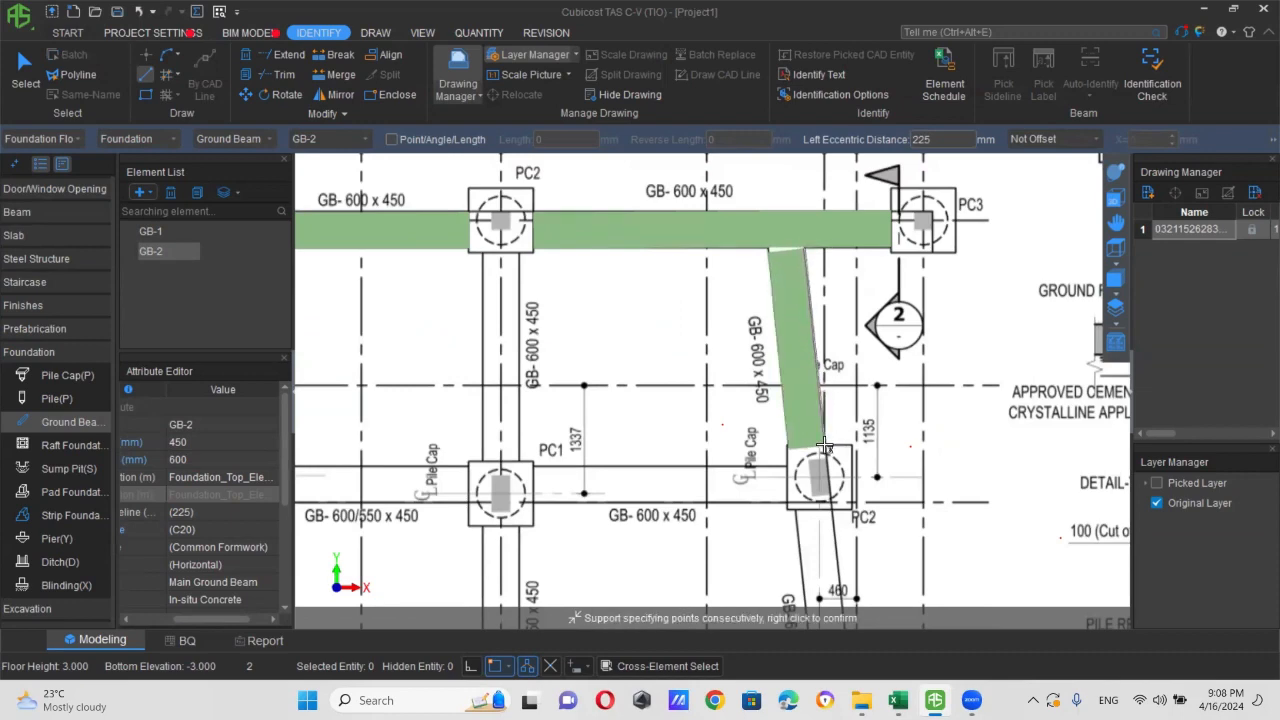
{"action": "left_click", "coordinate": [824, 444]}
{"action": "right_click", "coordinate": [815, 396]}
- Draw the inclined GB-2 ground beam from the PC2 pile cap on axis 6 down to the PC4 pile cap on axis 4
{"action": "mouse_move", "coordinate": [836, 502]}
{"action": "middle_mouse_down"}
{"action": "mouse_move", "coordinate": [815, 395]}
{"action": "mouse_move", "coordinate": [819, 436]}
{"action": "mouse_move", "coordinate": [811, 424]}
{"action": "middle_mouse_up"}
{"action": "left_click", "coordinate": [795, 323]}
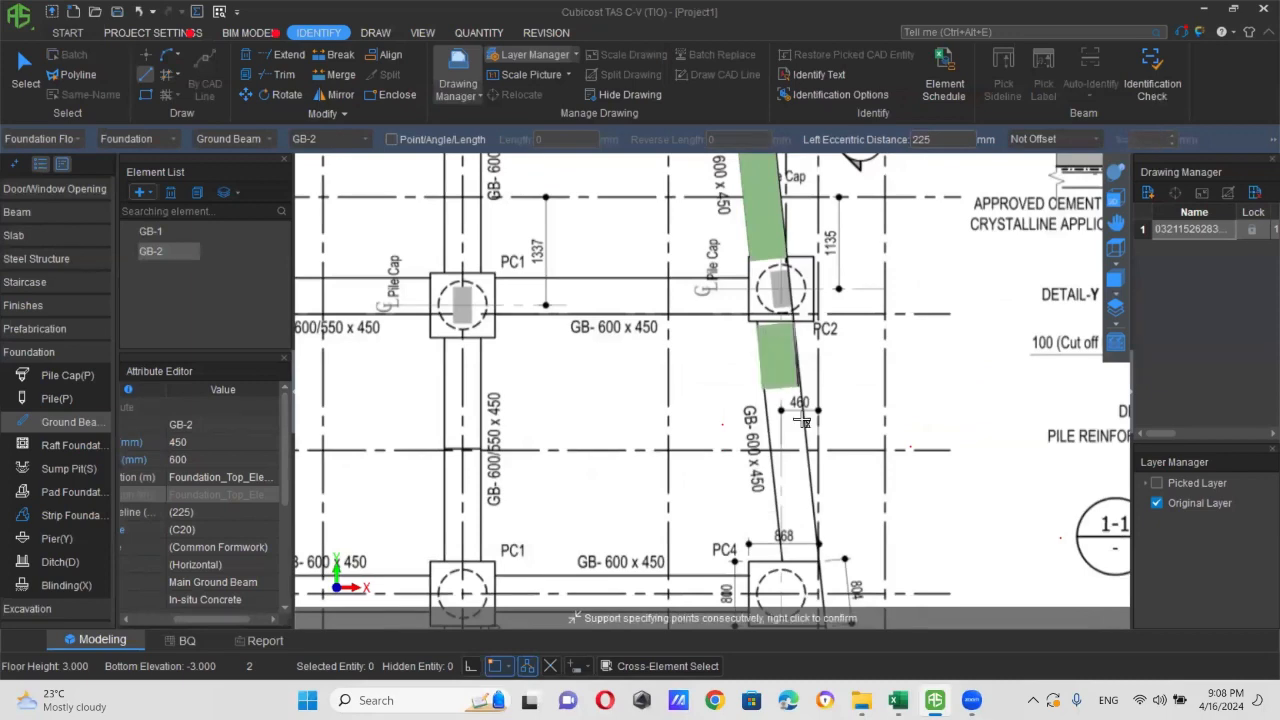
{"action": "middle_click_drag", "start_coordinate": [812, 512], "coordinate": [805, 409]}
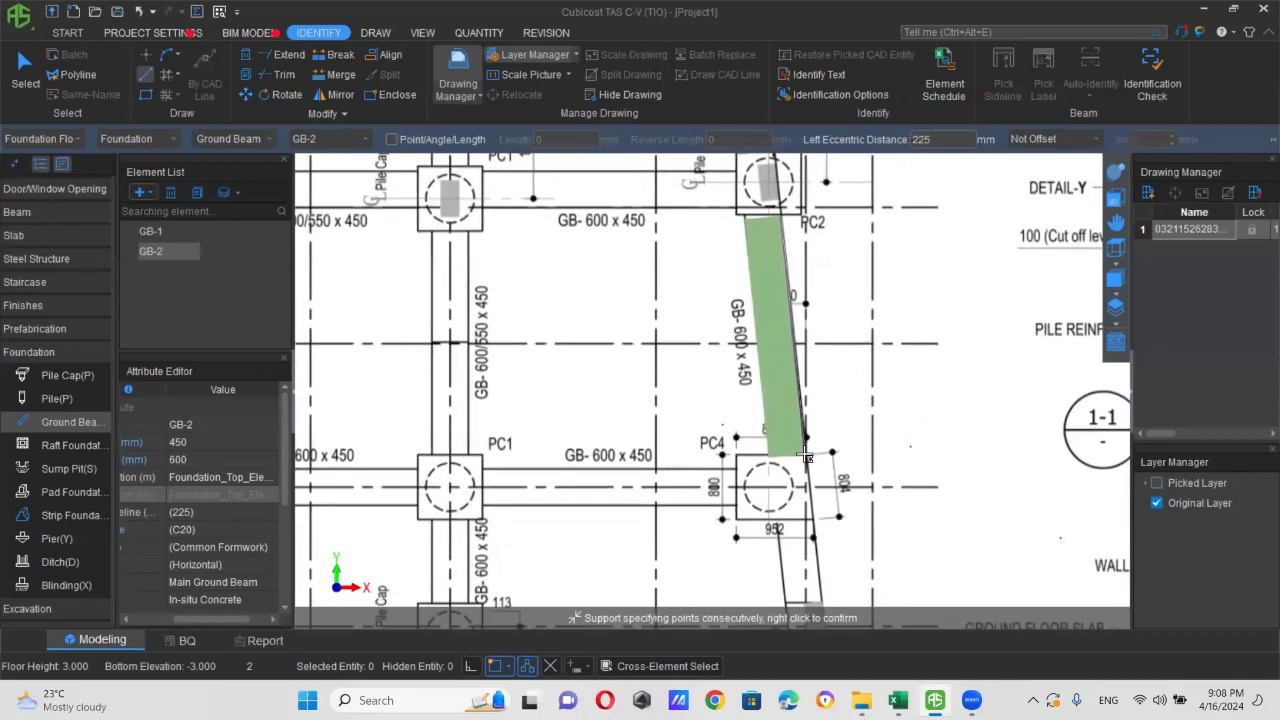
{"action": "left_click", "coordinate": [805, 452]}
{"action": "scroll", "coordinate": [823, 420], "scroll_direction": "down", "scroll_amount": 2}
{"action": "scroll", "coordinate": [920, 431], "scroll_direction": "down", "scroll_amount": 4}
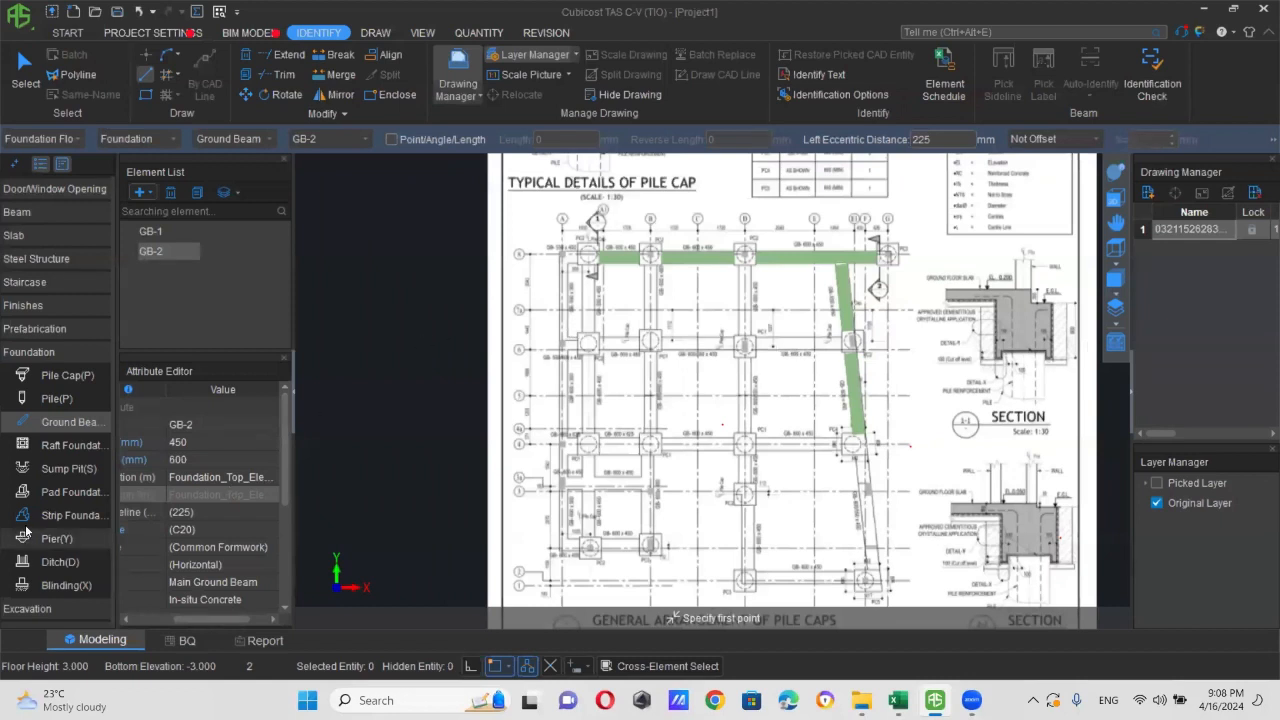
- Switch the active foundation element type from ground beams to pile caps
{"action": "scroll", "coordinate": [60, 546], "scroll_direction": "down", "scroll_amount": 1}
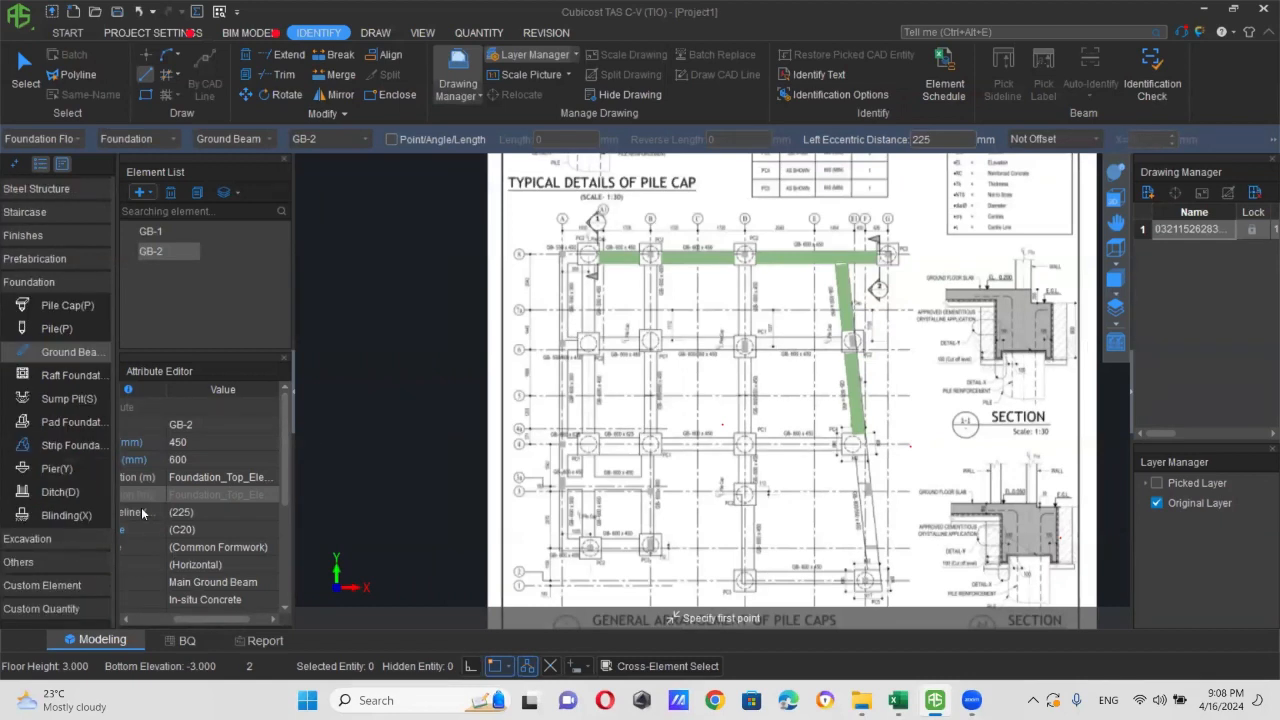
{"action": "scroll", "coordinate": [57, 407], "scroll_direction": "up", "scroll_amount": 3}
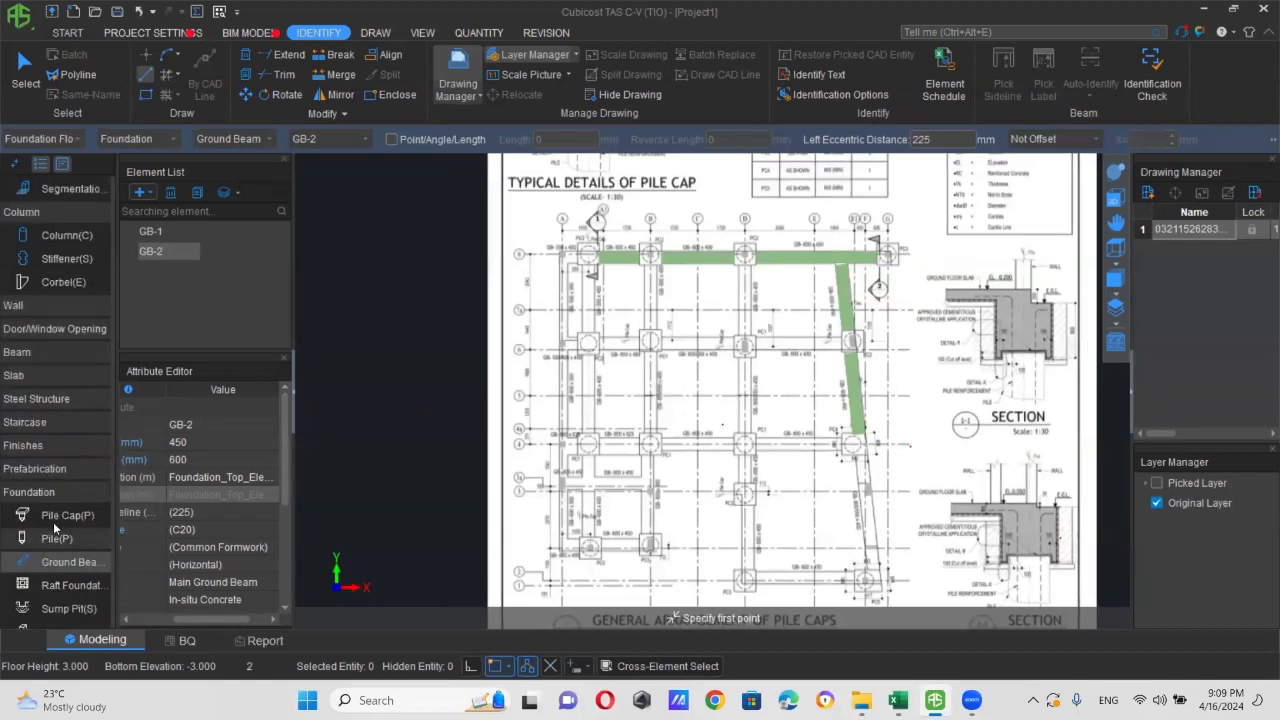
{"action": "scroll", "coordinate": [45, 328], "scroll_direction": "up", "scroll_amount": 1}
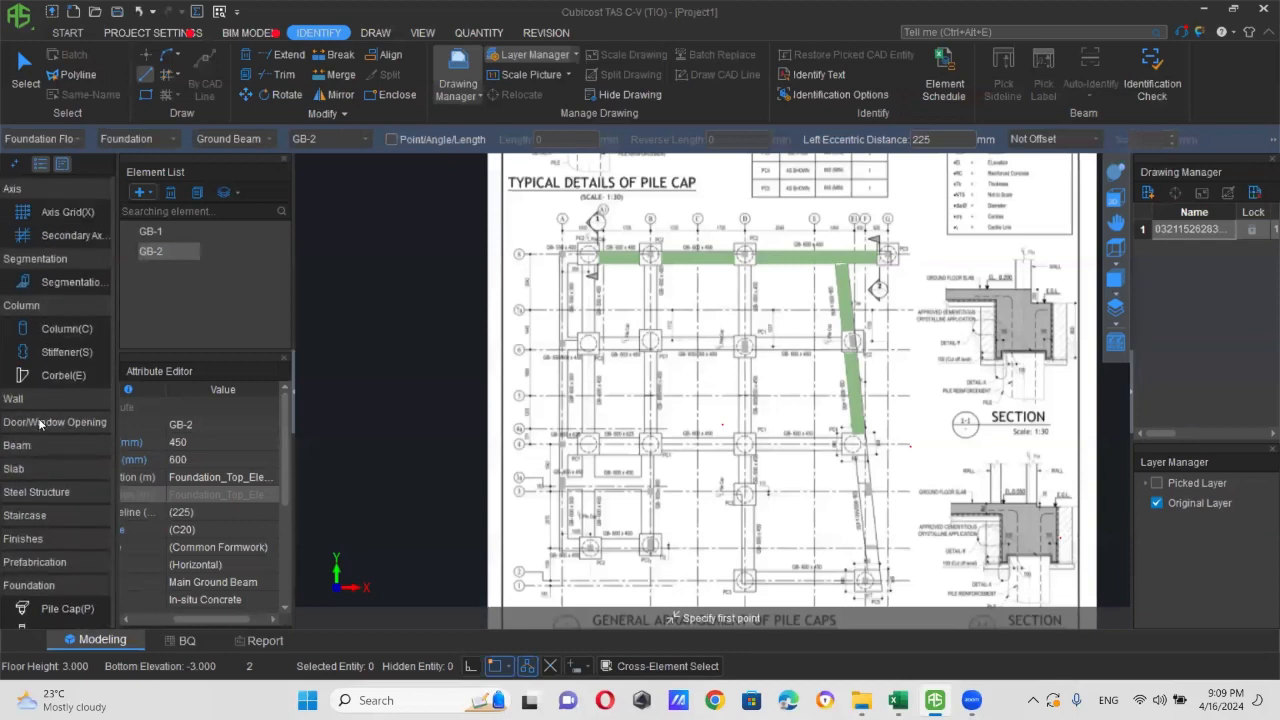
{"action": "scroll", "coordinate": [53, 559], "scroll_direction": "down", "scroll_amount": 4}
{"action": "scroll", "coordinate": [52, 558], "scroll_direction": "down", "scroll_amount": 1}
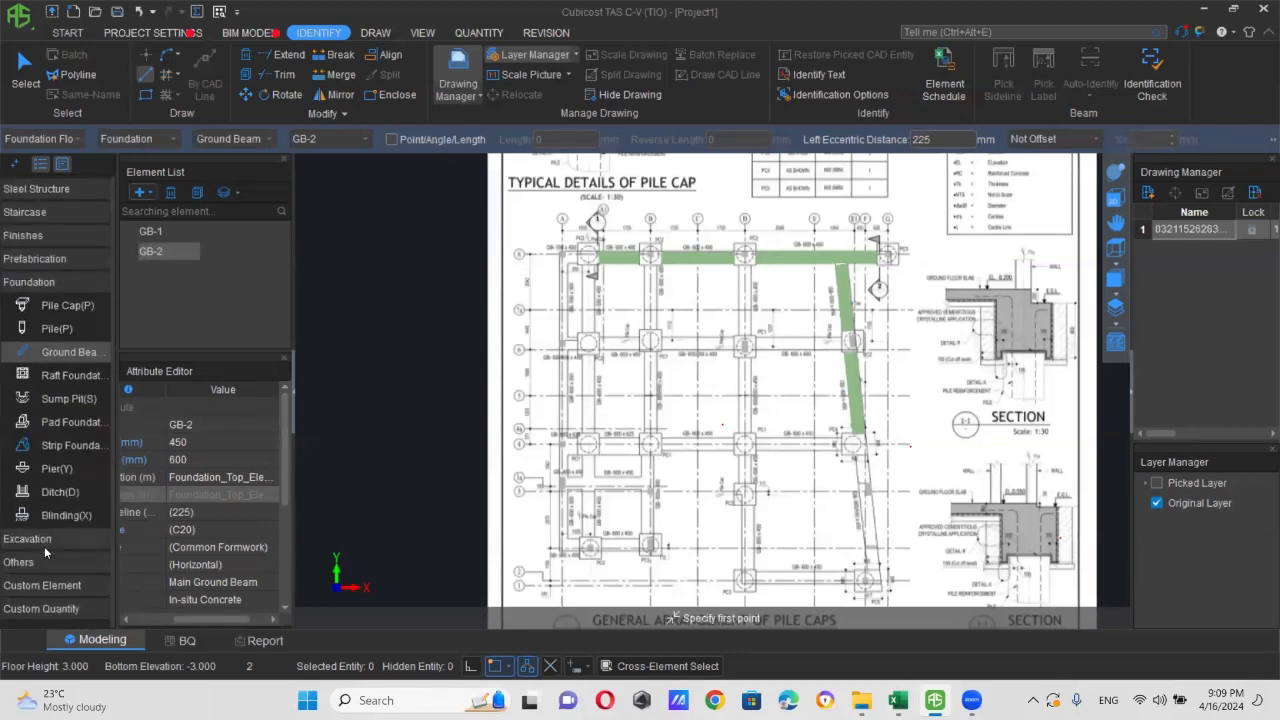
{"action": "left_click", "coordinate": [62, 305]}
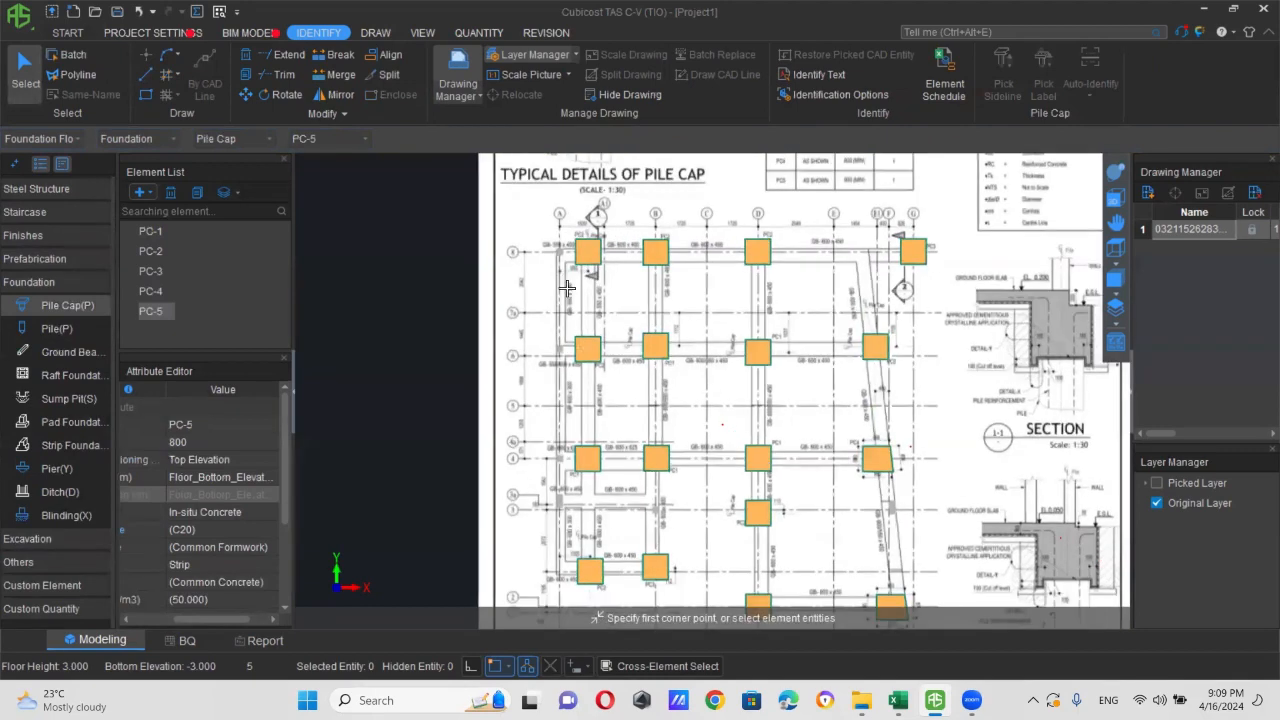
{"action": "scroll", "coordinate": [558, 290], "scroll_direction": "down", "scroll_amount": 1}
{"action": "scroll", "coordinate": [266, 548], "scroll_direction": "down", "scroll_amount": 3}
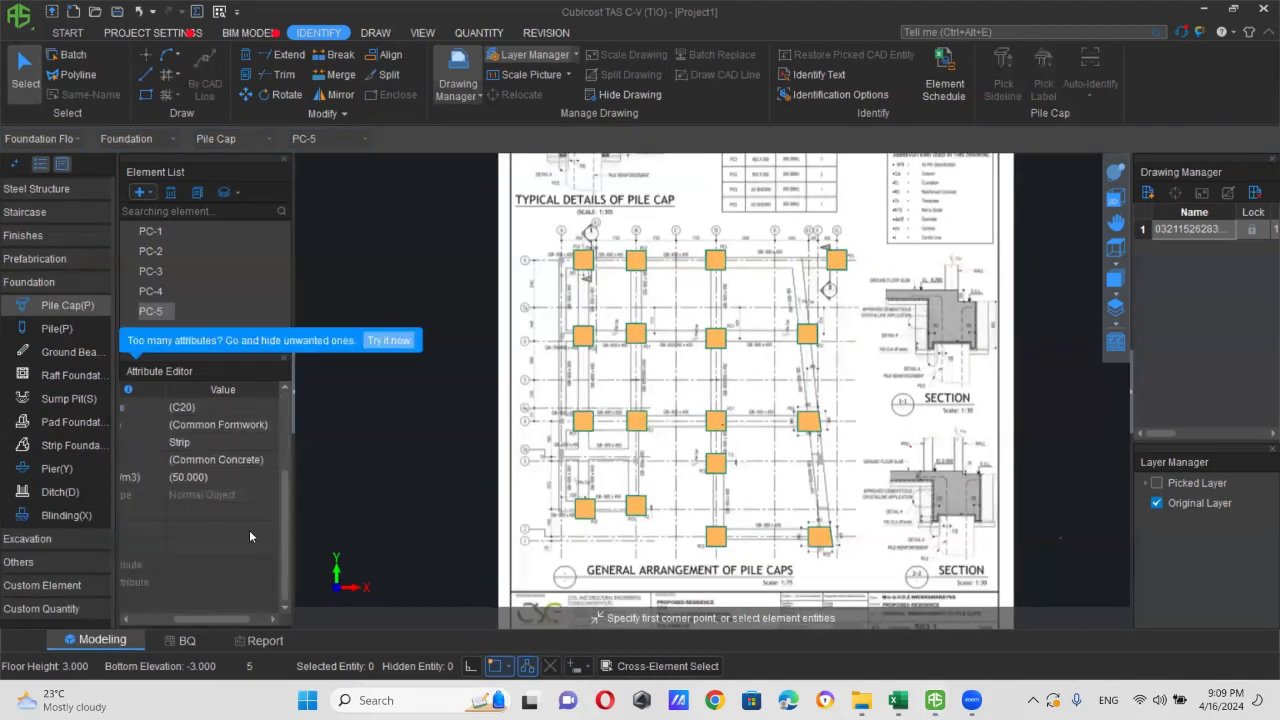
- Set the display colour of the PC-1 pile cap element to red in its display style attributes
{"action": "scroll", "coordinate": [249, 530], "scroll_direction": "up", "scroll_amount": 1}
{"action": "left_click_drag", "start_coordinate": [229, 620], "coordinate": [150, 620]}
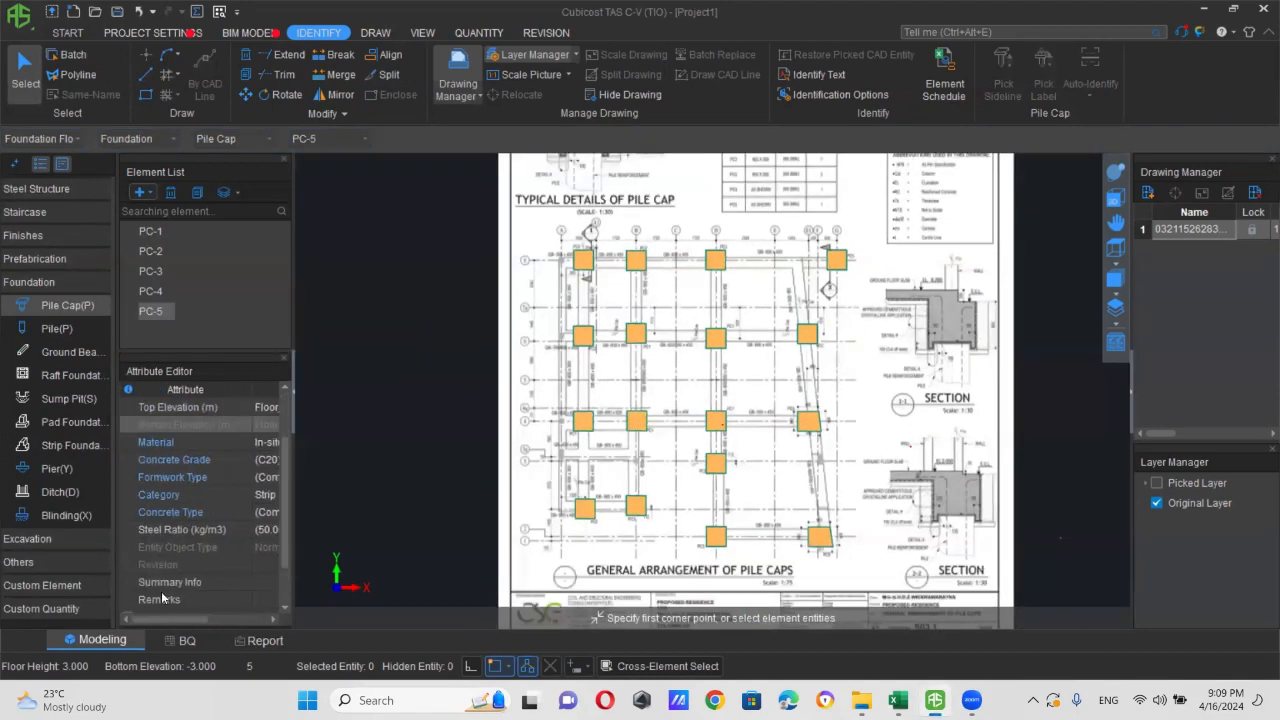
{"action": "scroll", "coordinate": [189, 566], "scroll_direction": "up", "scroll_amount": 2}
{"action": "left_click", "coordinate": [136, 231]}
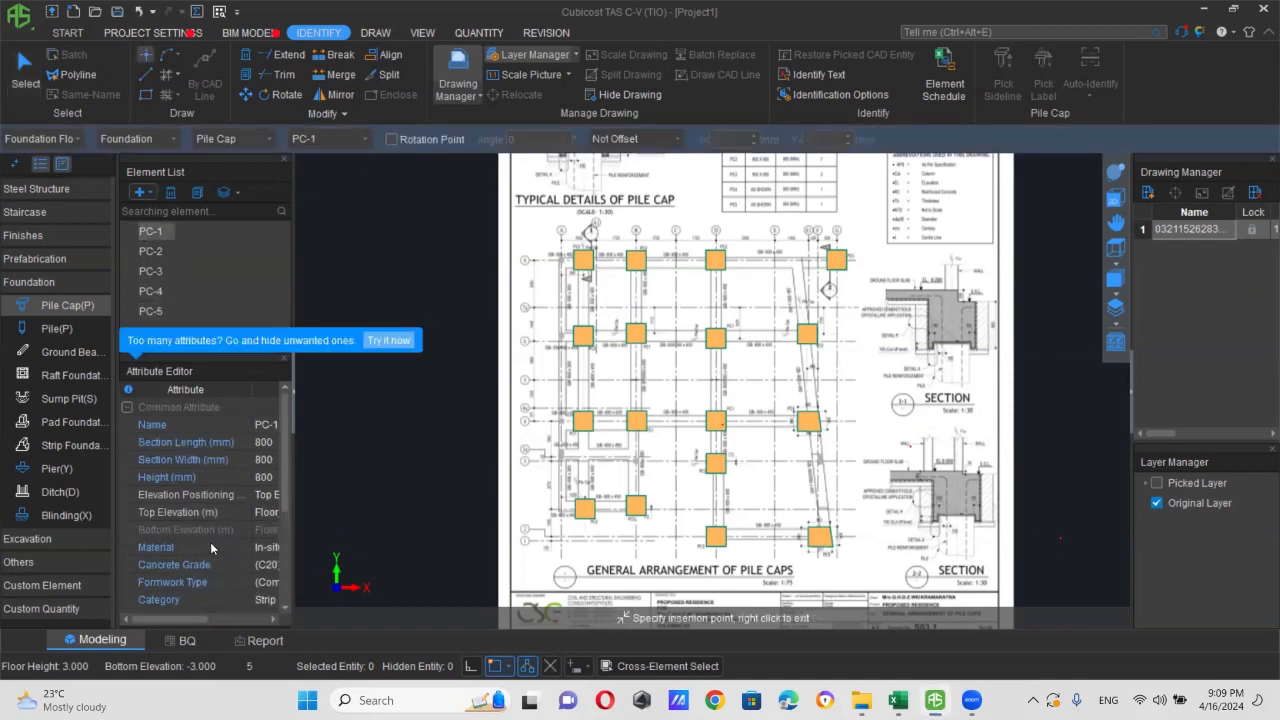
{"action": "scroll", "coordinate": [230, 560], "scroll_direction": "down", "scroll_amount": 2}
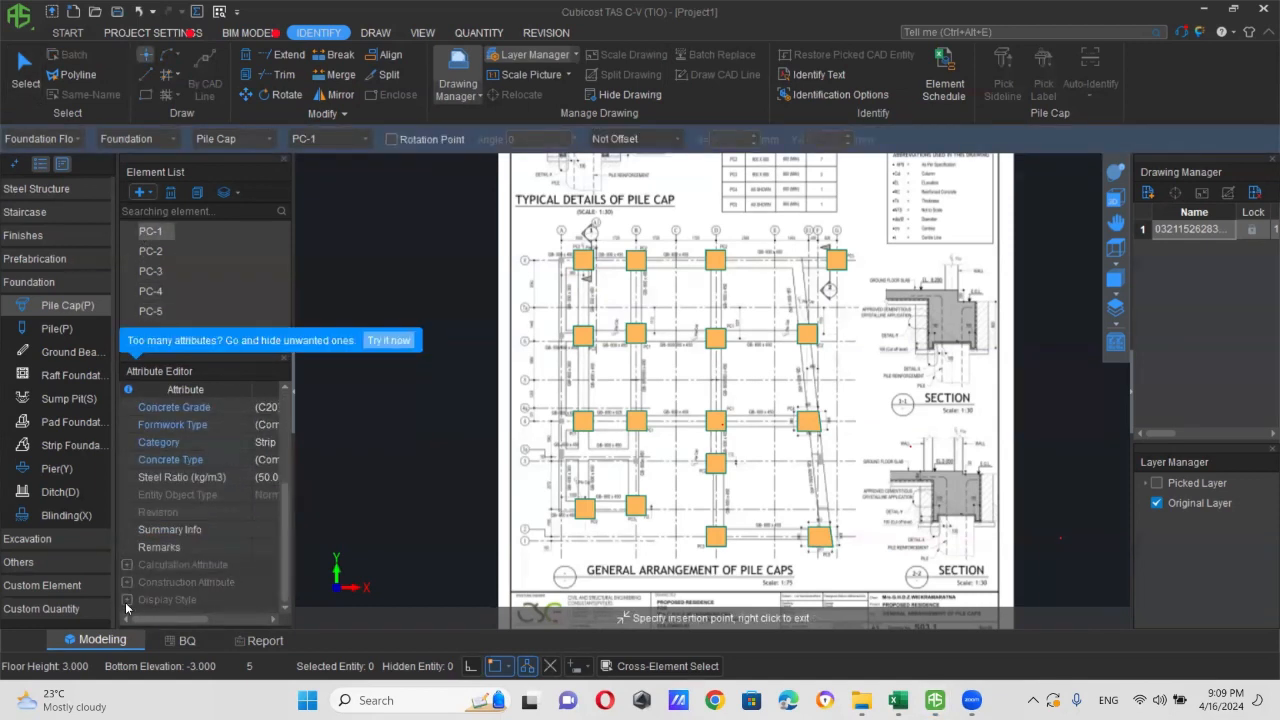
{"action": "left_click", "coordinate": [125, 601]}
{"action": "scroll", "coordinate": [247, 587], "scroll_direction": "down", "scroll_amount": 1}
{"action": "left_click", "coordinate": [270, 585]}
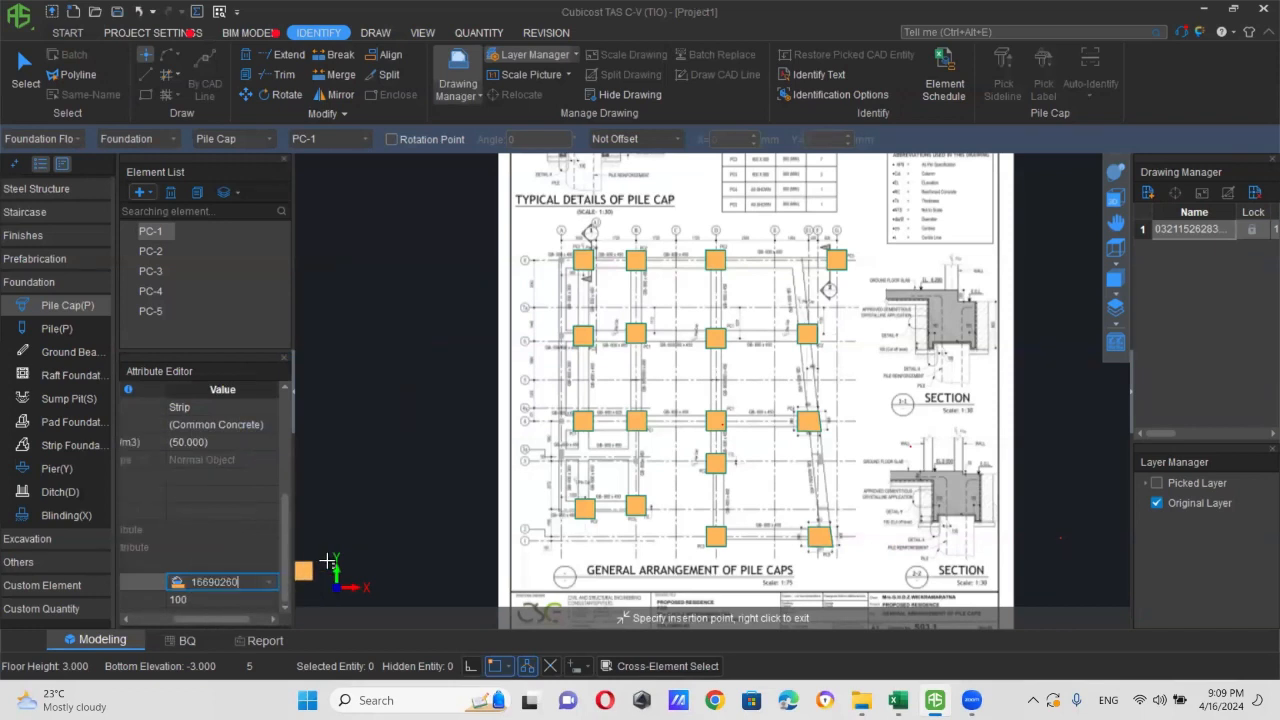
{"action": "left_click", "coordinate": [268, 582]}
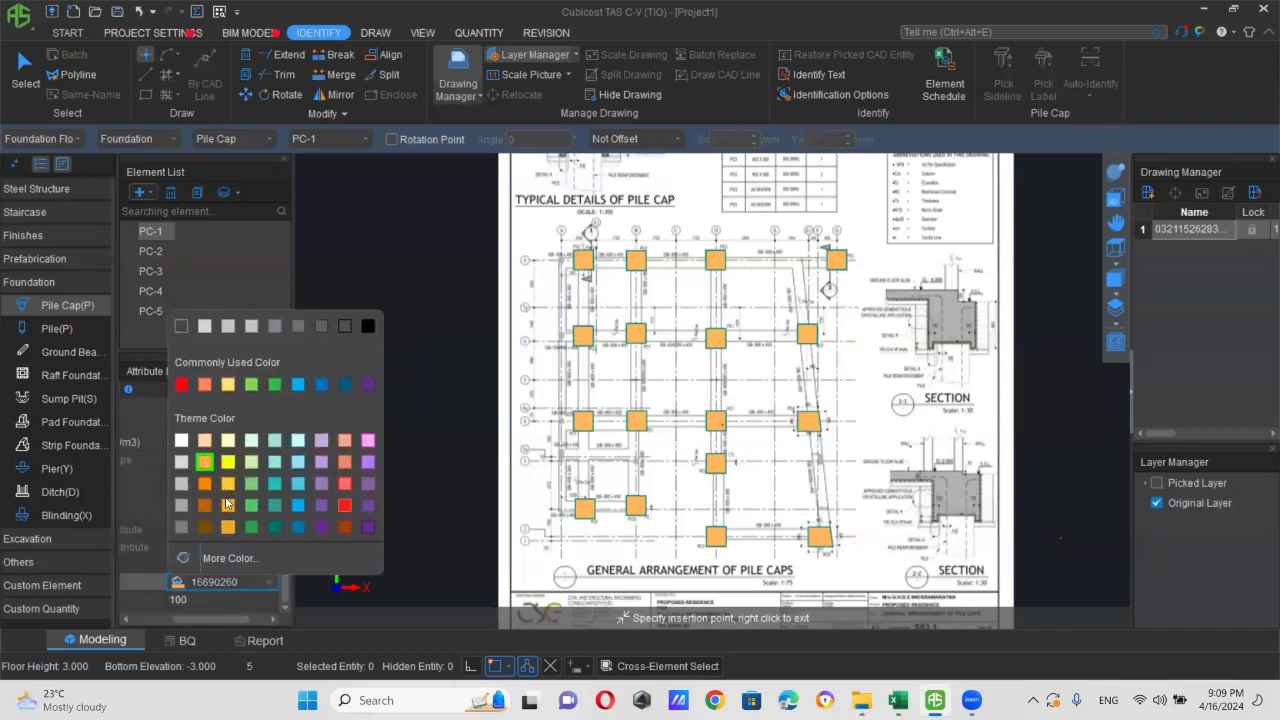
{"action": "left_click", "coordinate": [181, 385]}
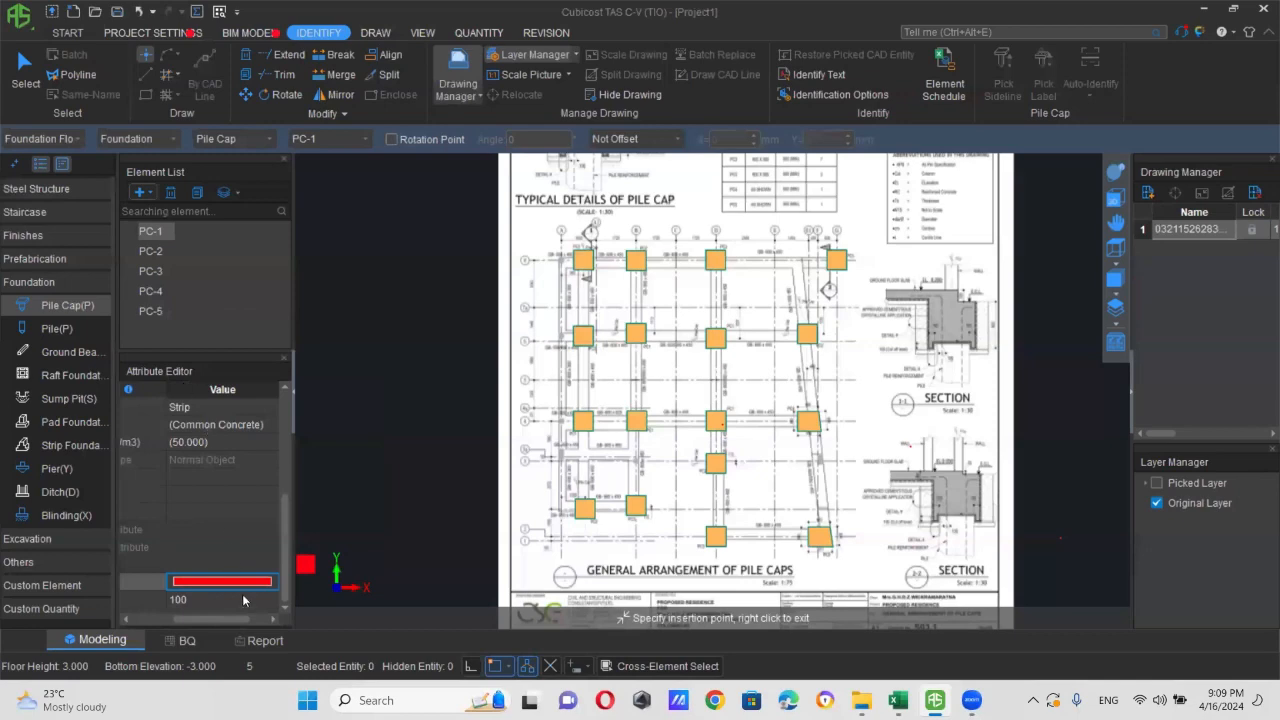
{"action": "scroll", "coordinate": [400, 518], "scroll_direction": "down", "scroll_amount": 2}
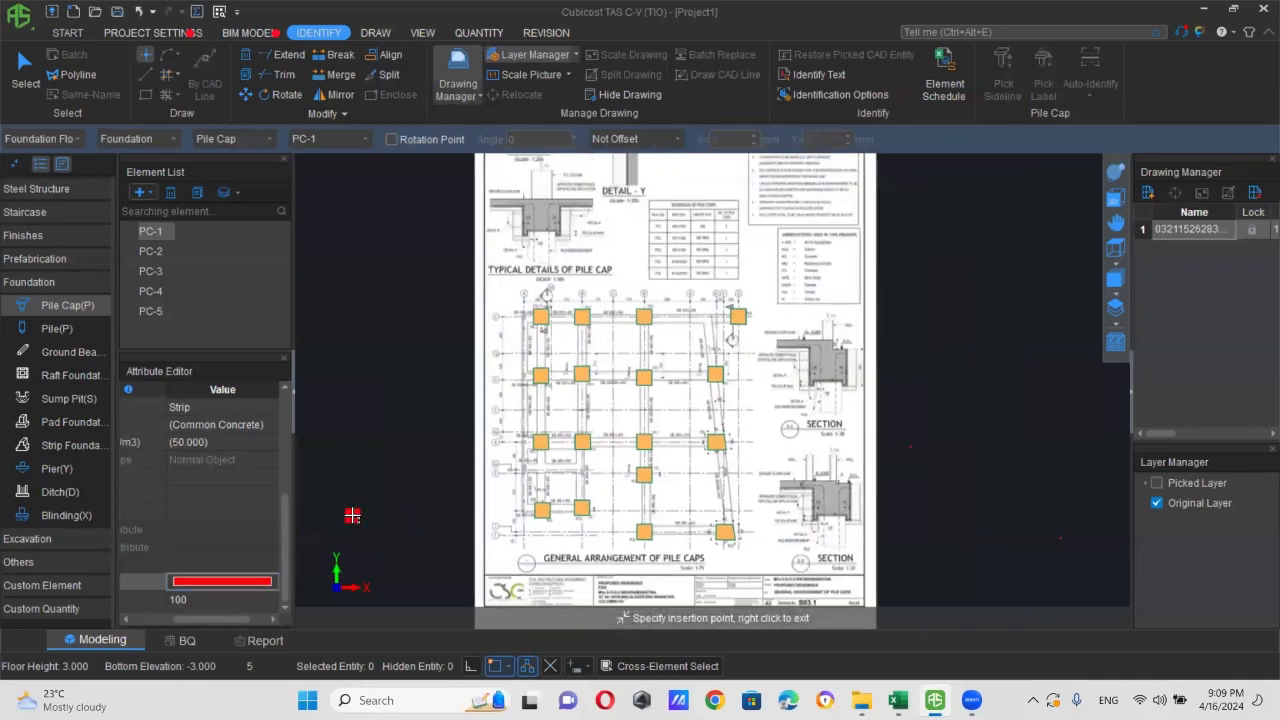
{"action": "right_click", "coordinate": [400, 412]}
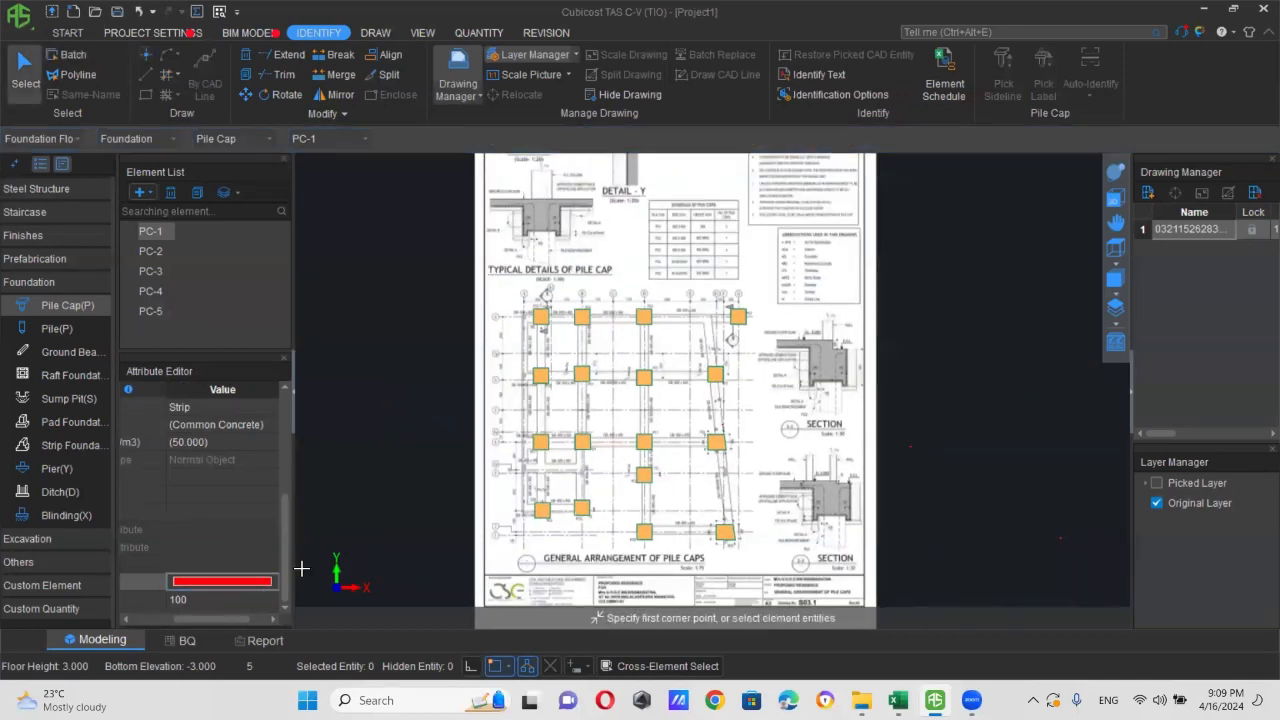
- Batch-select all placed PC-1 pile caps on the foundation floor and set their display colour to red
{"action": "left_click", "coordinate": [70, 55]}
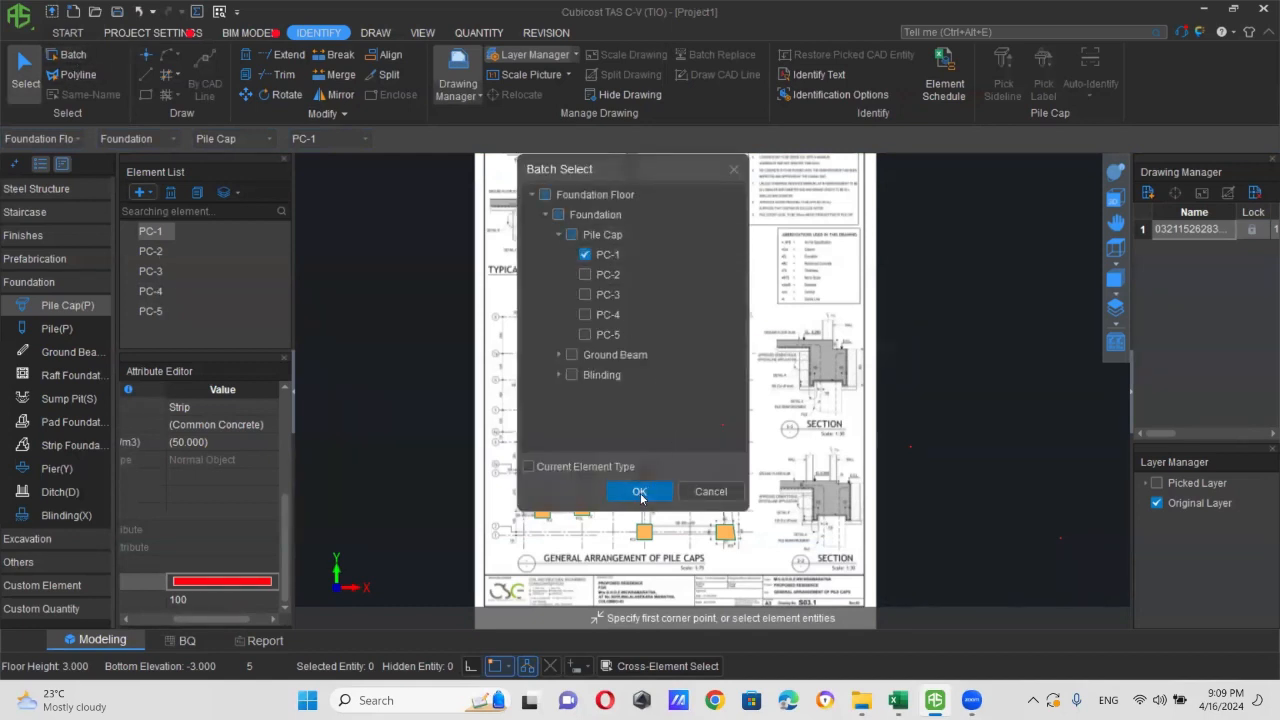
{"action": "left_click", "coordinate": [639, 491]}
{"action": "left_click", "coordinate": [275, 580]}
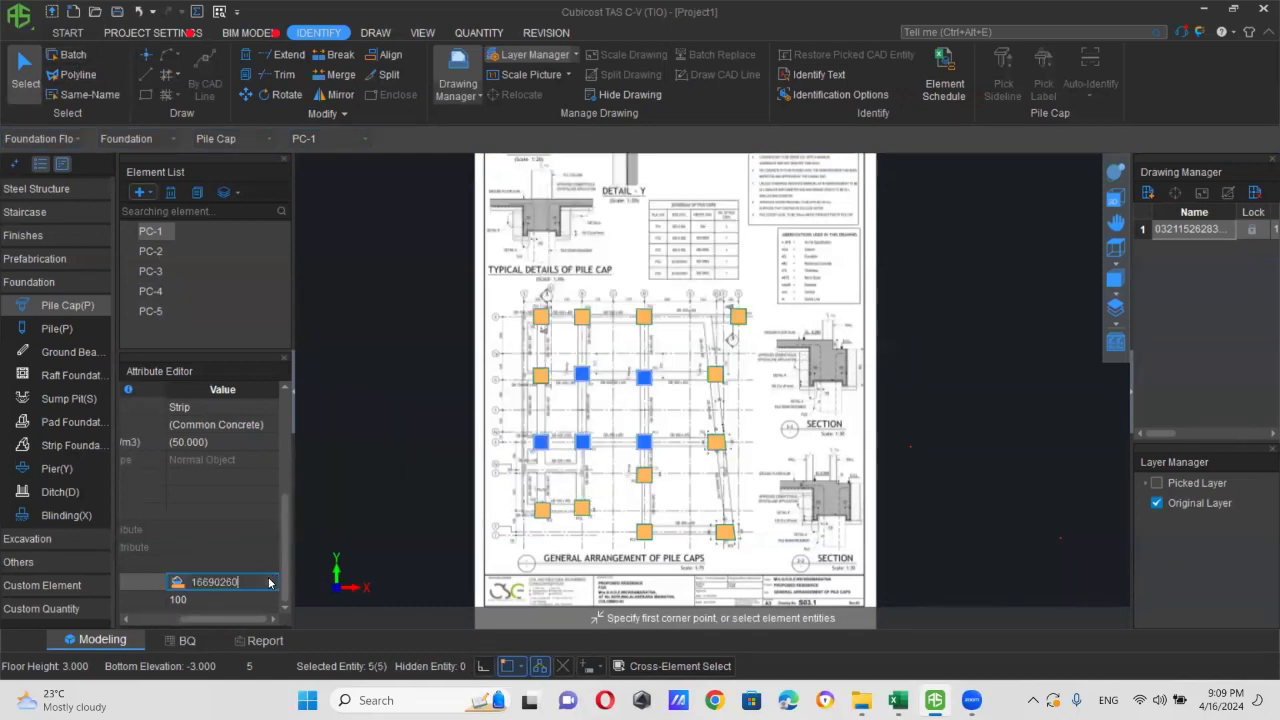
{"action": "left_click", "coordinate": [270, 580]}
{"action": "left_click", "coordinate": [181, 384]}
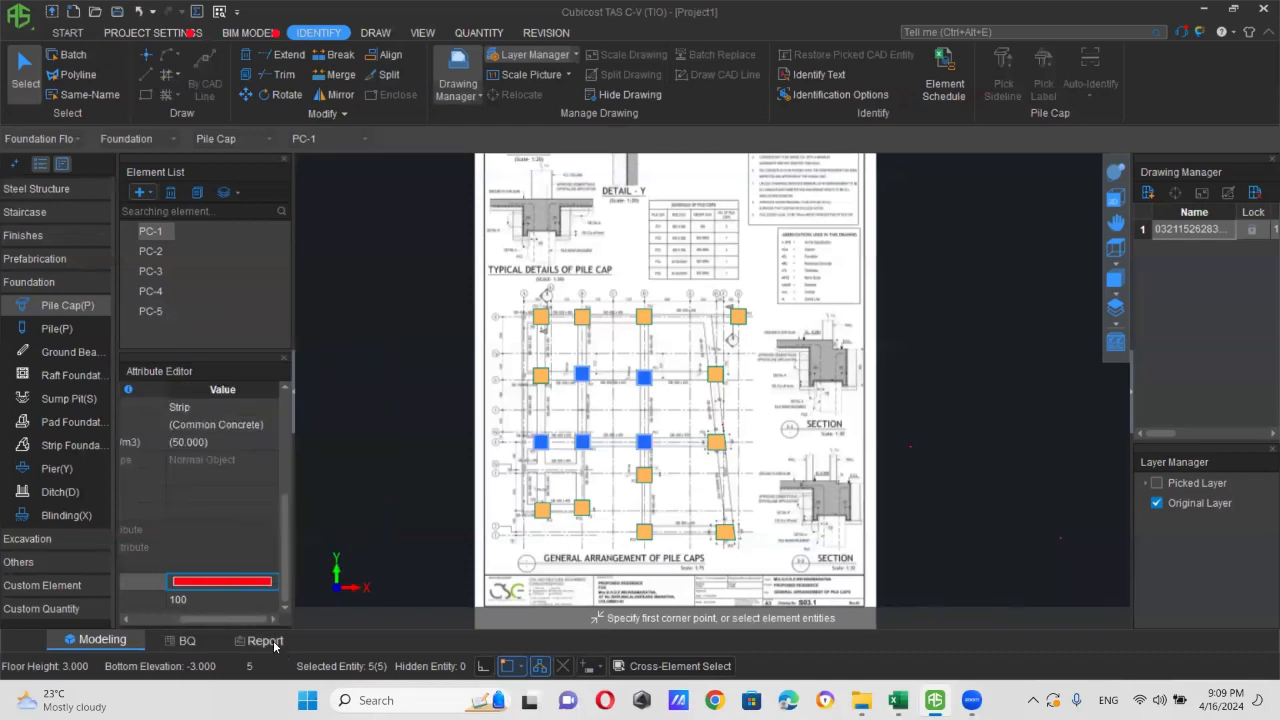
- Batch-select all placed PC-2 pile caps on the foundation floor and set their display colour to light turquoise
{"action": "left_click", "coordinate": [159, 256]}
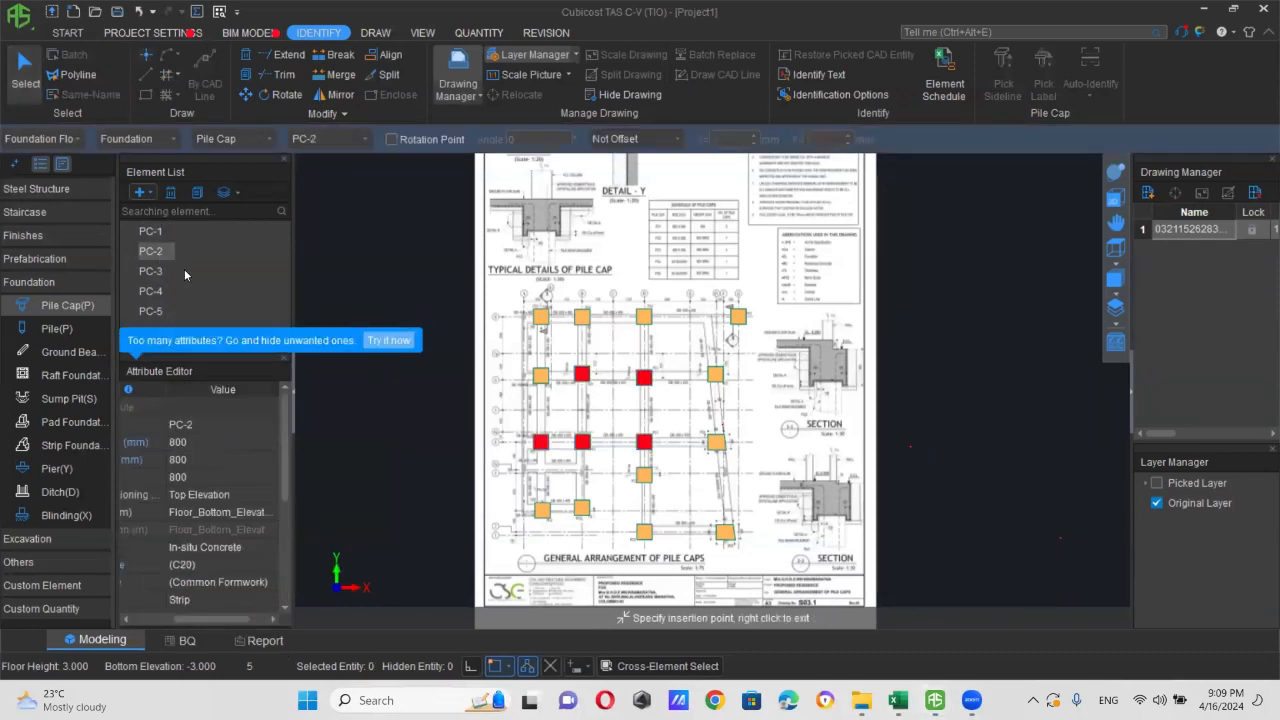
{"action": "scroll", "coordinate": [242, 575], "scroll_direction": "up", "scroll_amount": 2}
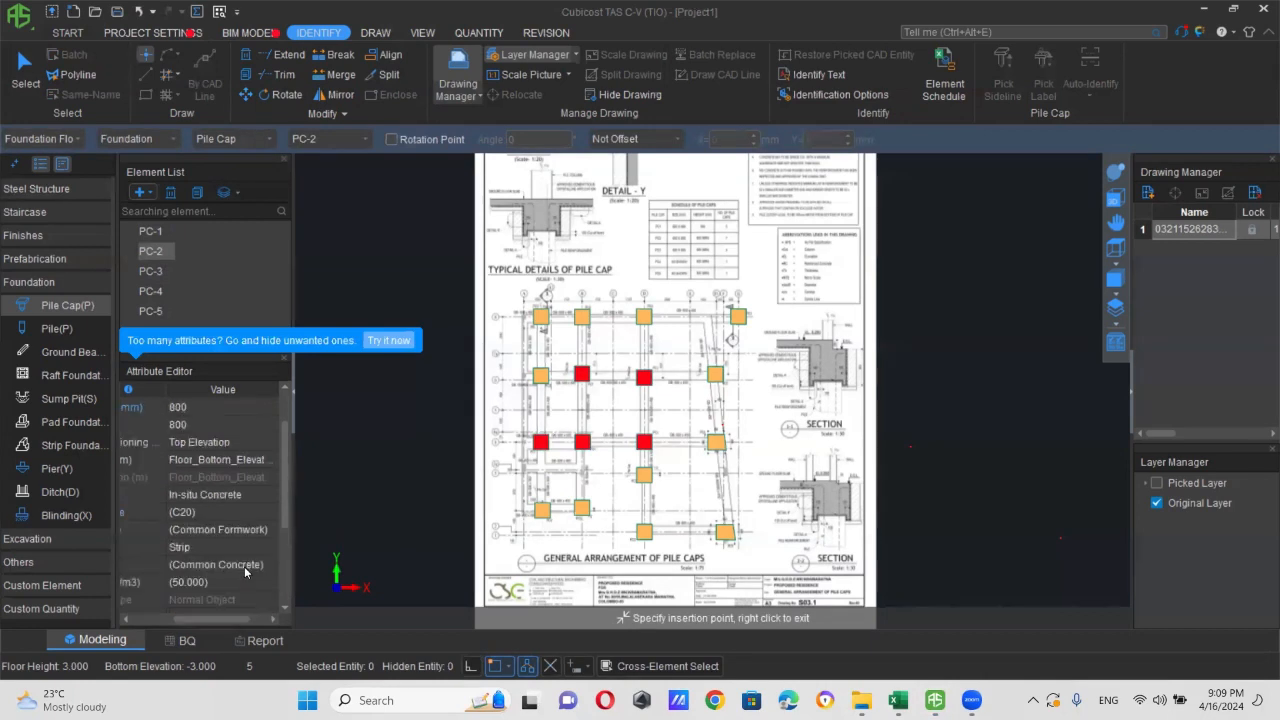
{"action": "scroll", "coordinate": [230, 468], "scroll_direction": "down", "scroll_amount": 3}
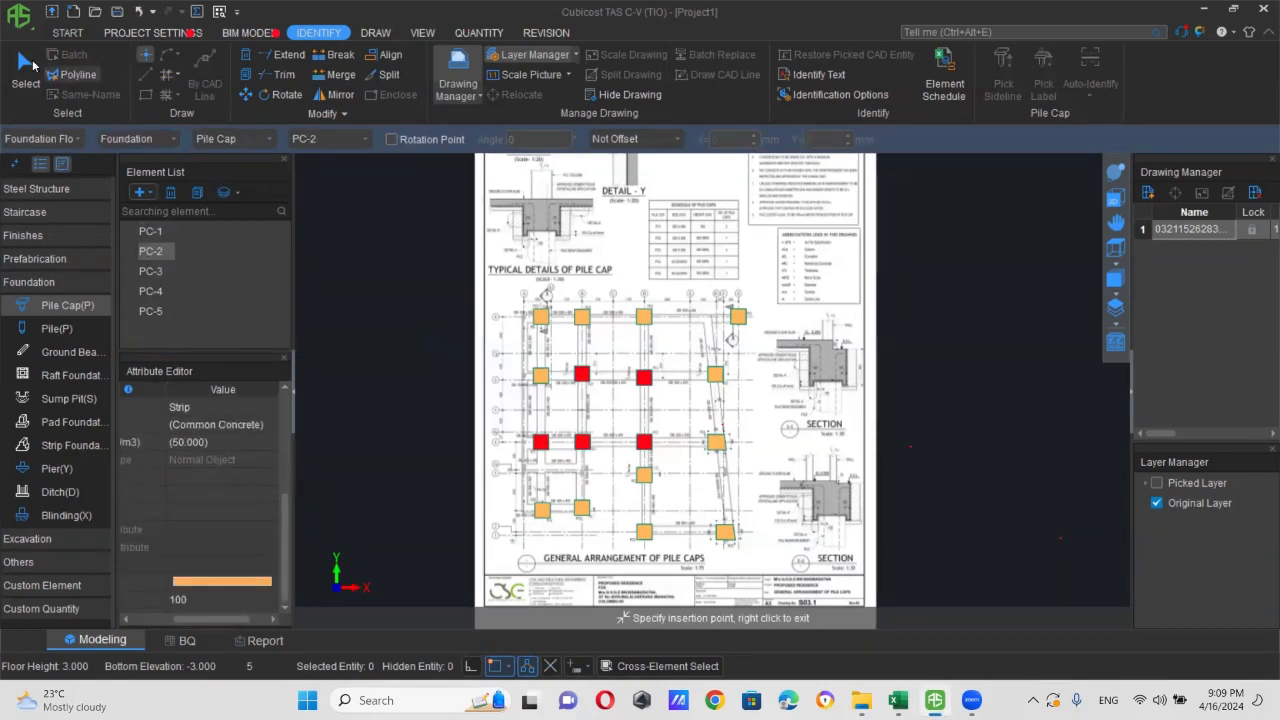
{"action": "left_click", "coordinate": [75, 74]}
{"action": "left_click", "coordinate": [66, 54]}
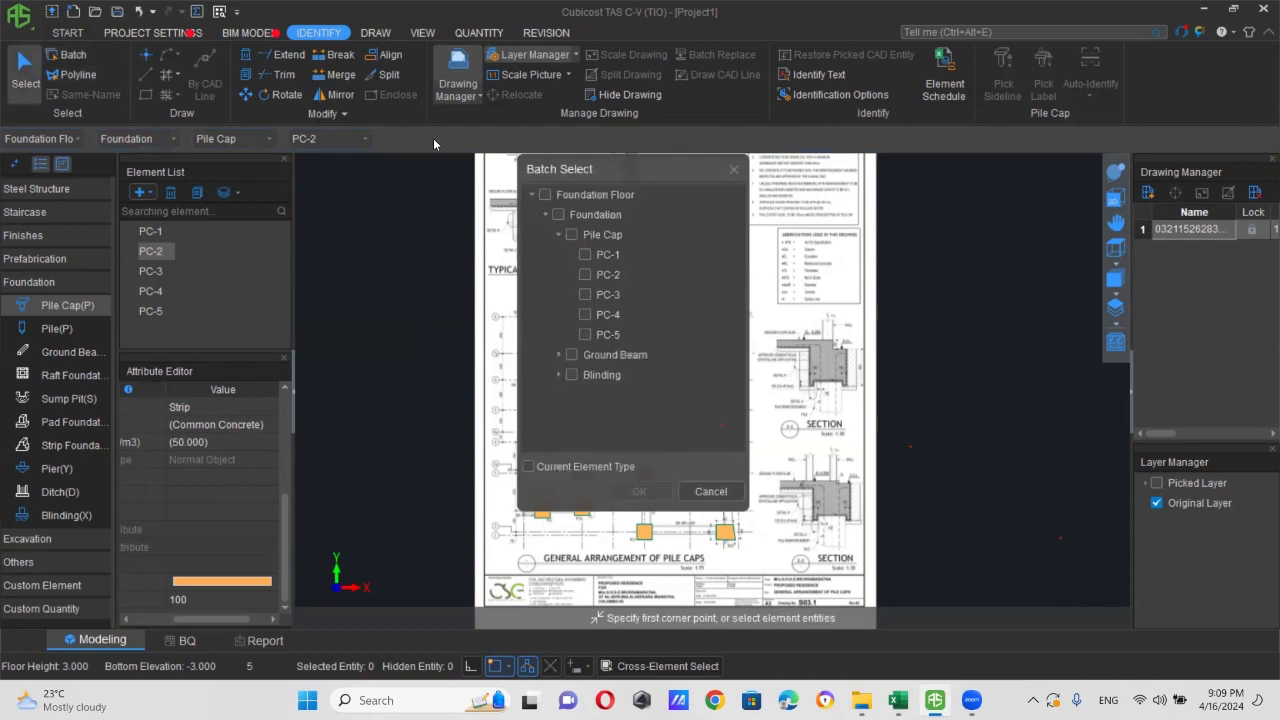
{"action": "left_click", "coordinate": [585, 275]}
{"action": "left_click", "coordinate": [639, 491]}
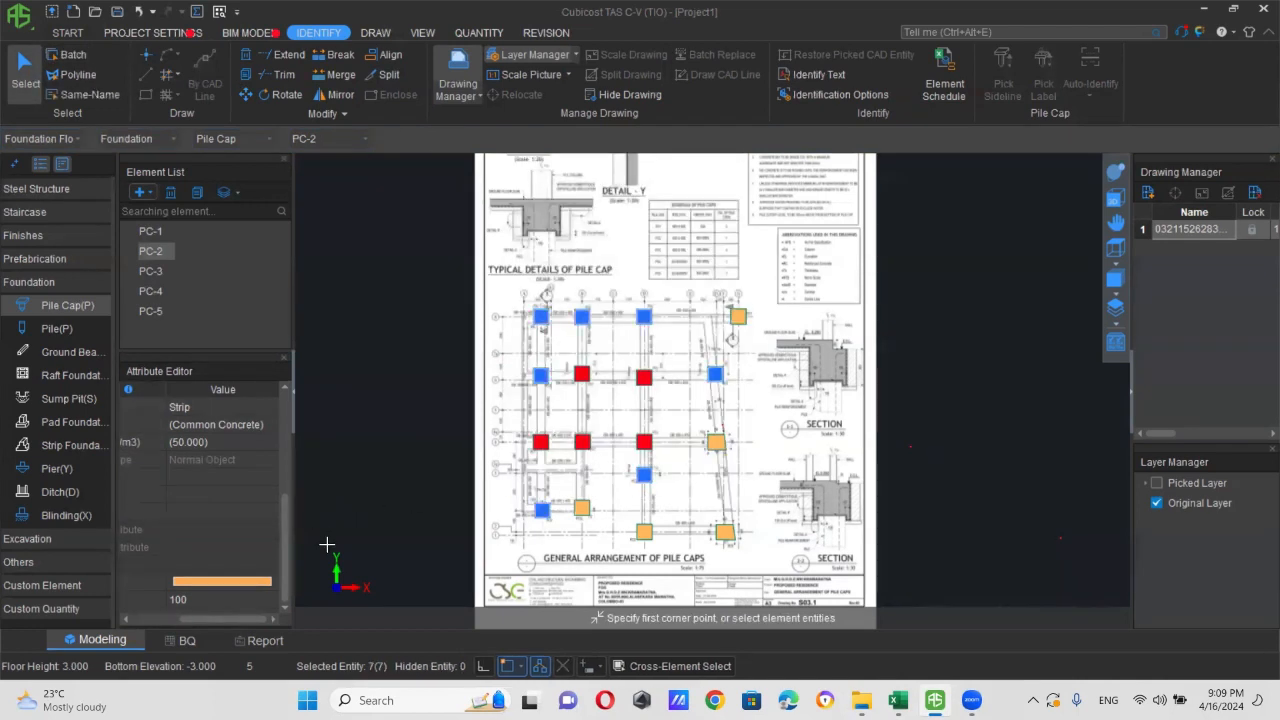
{"action": "left_click", "coordinate": [261, 581]}
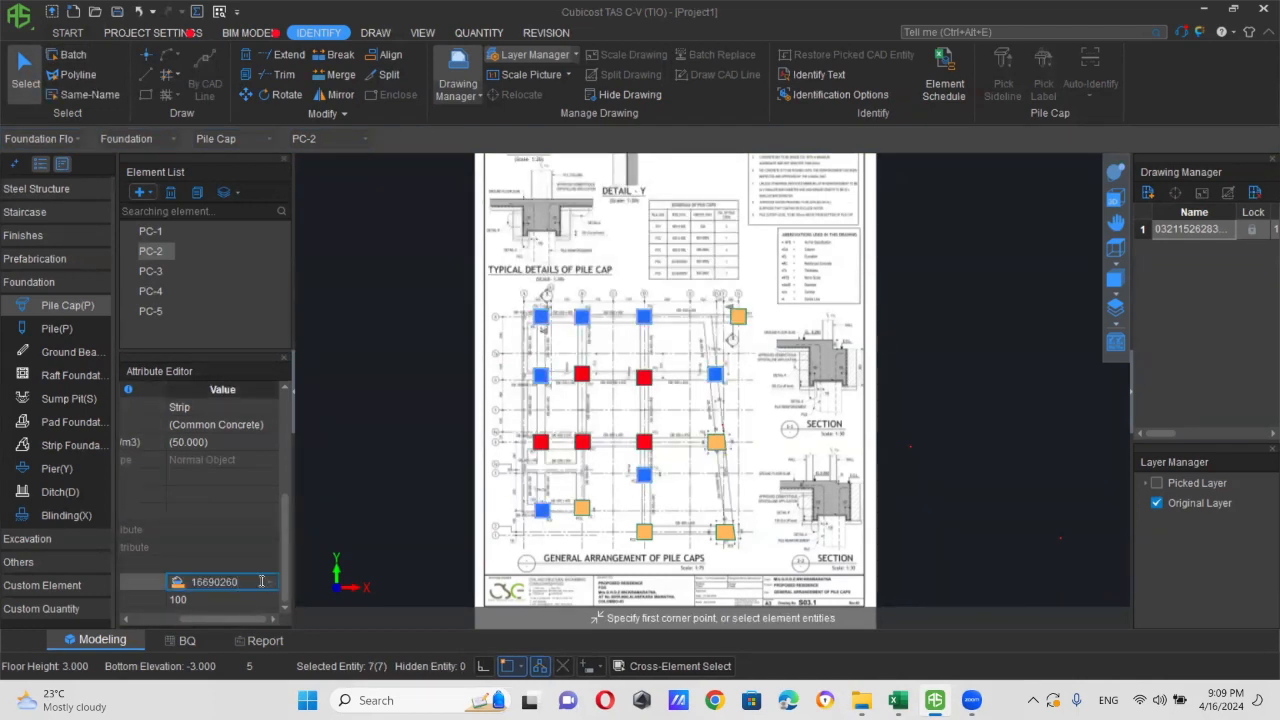
{"action": "left_click", "coordinate": [270, 584]}
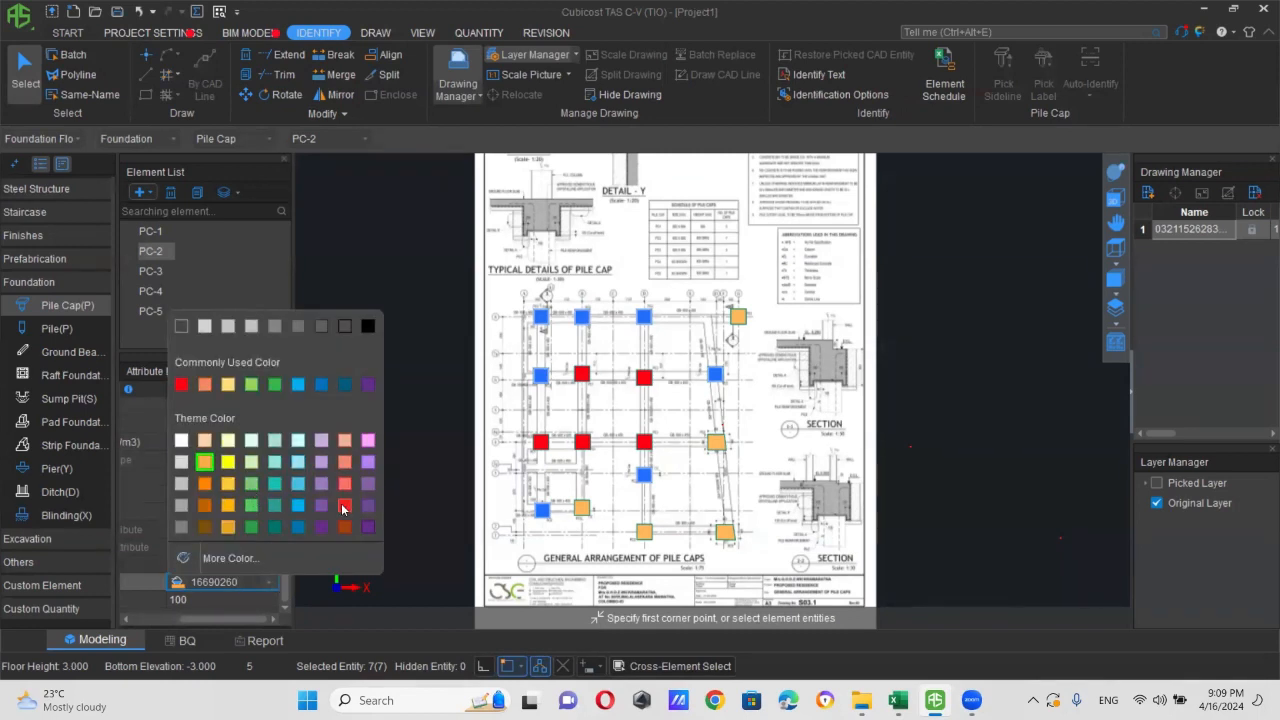
{"action": "left_click", "coordinate": [275, 463]}
- Set the display colour of the PC-3 pile cap element to dark teal blue
{"action": "left_click", "coordinate": [154, 271]}
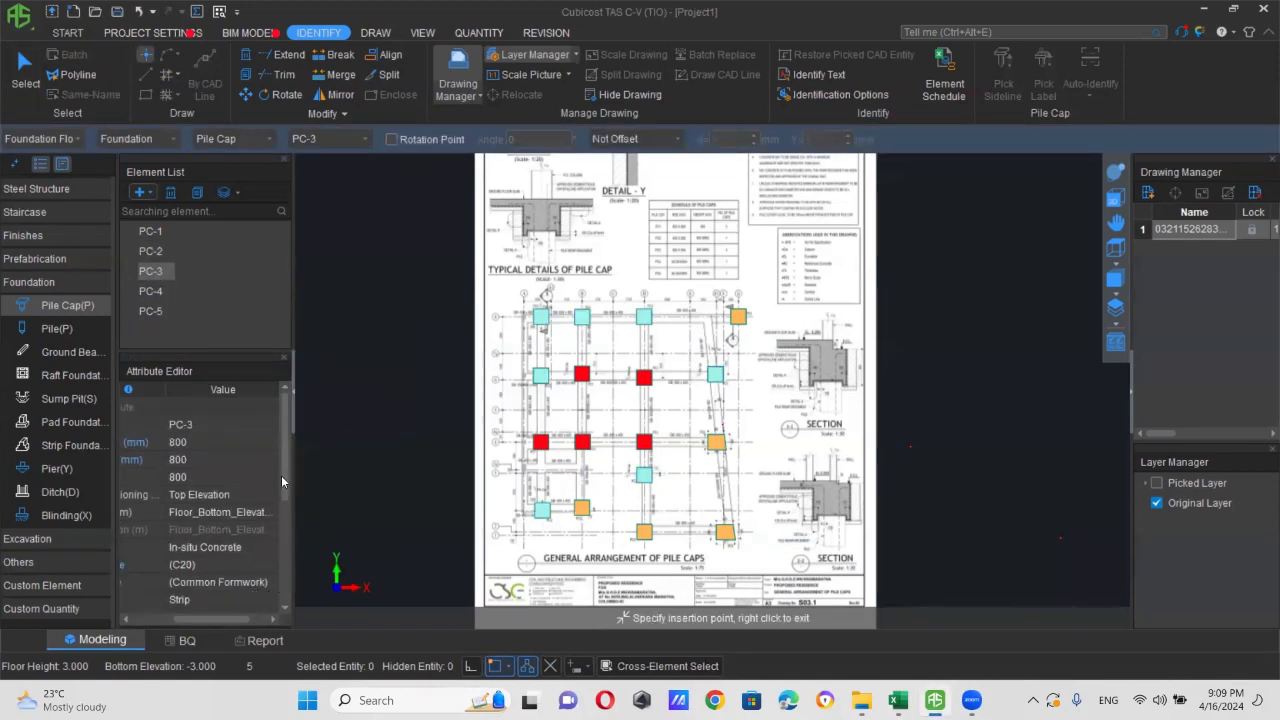
{"action": "scroll", "coordinate": [285, 478], "scroll_direction": "down", "scroll_amount": 3}
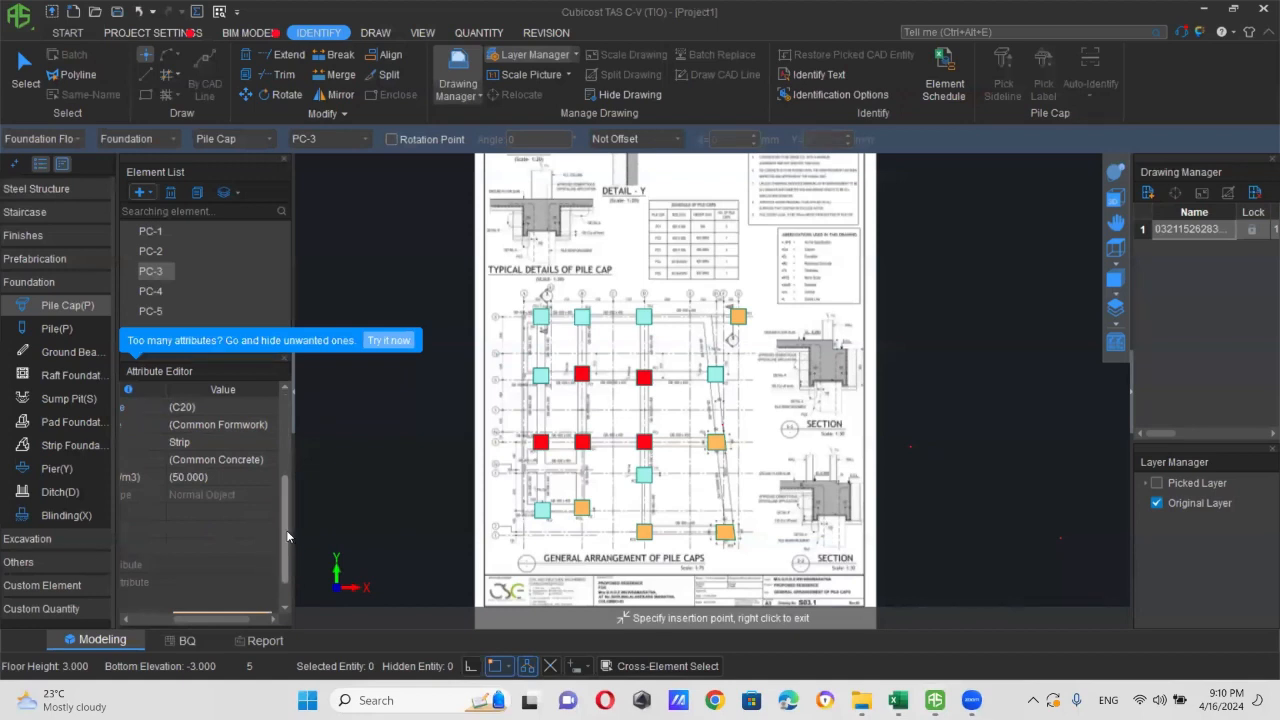
{"action": "scroll", "coordinate": [287, 537], "scroll_direction": "down", "scroll_amount": 1}
{"action": "left_click", "coordinate": [254, 580]}
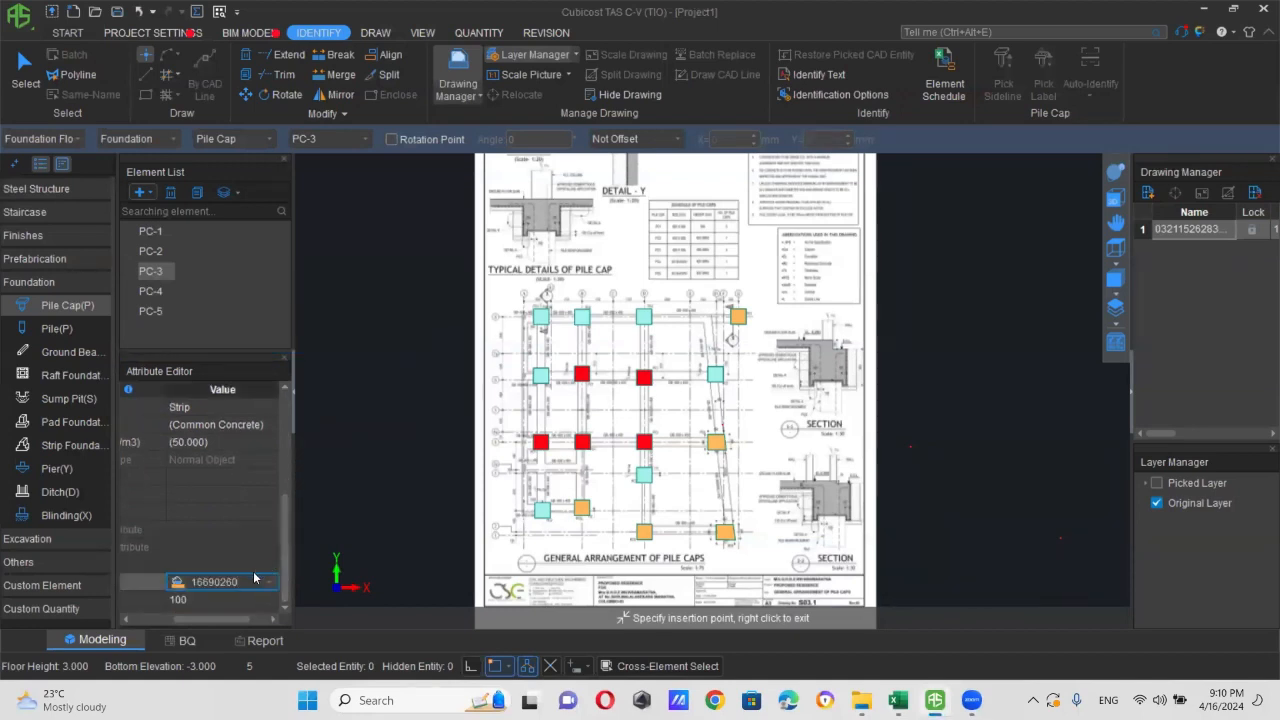
{"action": "left_click", "coordinate": [272, 582]}
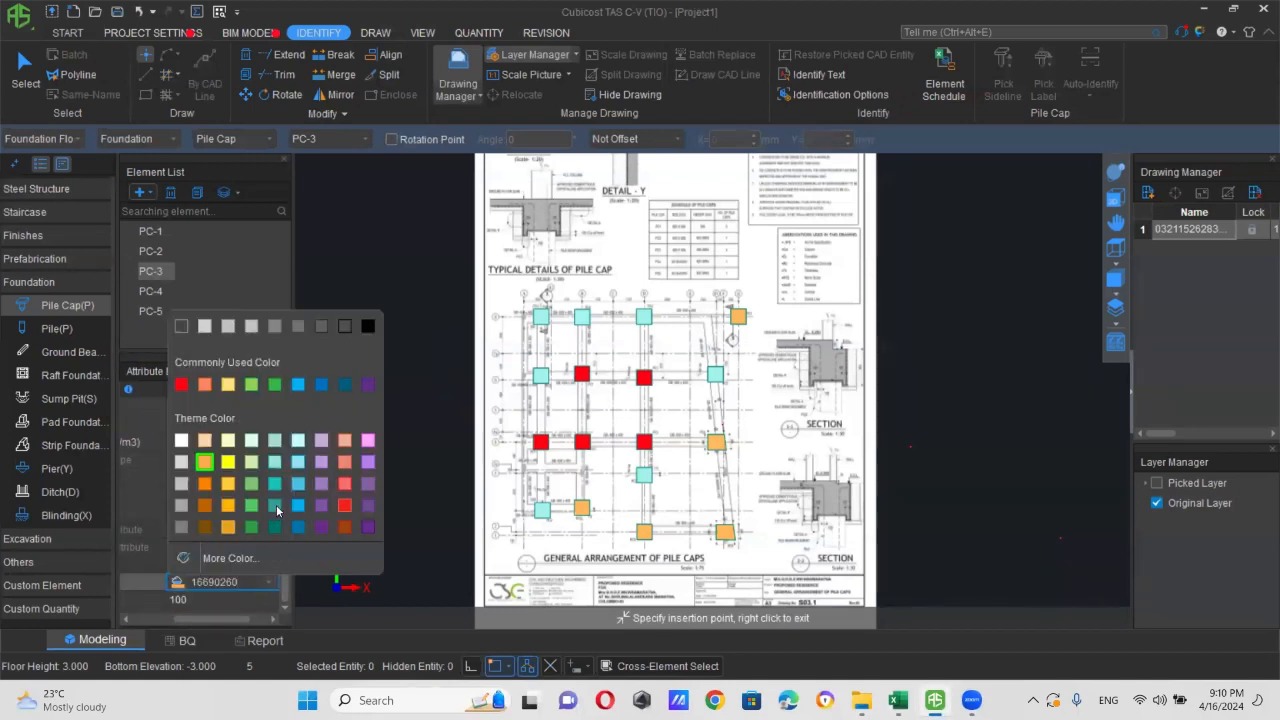
{"action": "left_click", "coordinate": [344, 386]}
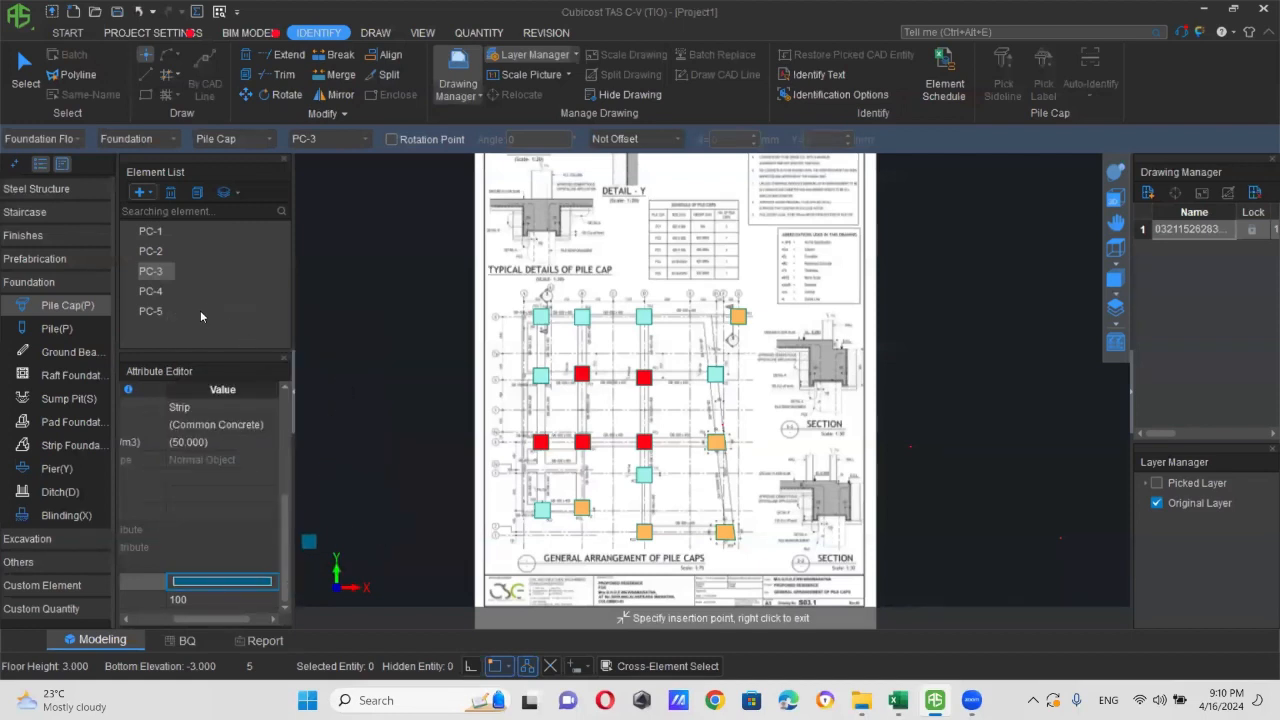
- Batch-select all placed PC-3 pile caps on the foundation floor and set their display colour to purple
{"action": "left_click", "coordinate": [151, 291]}
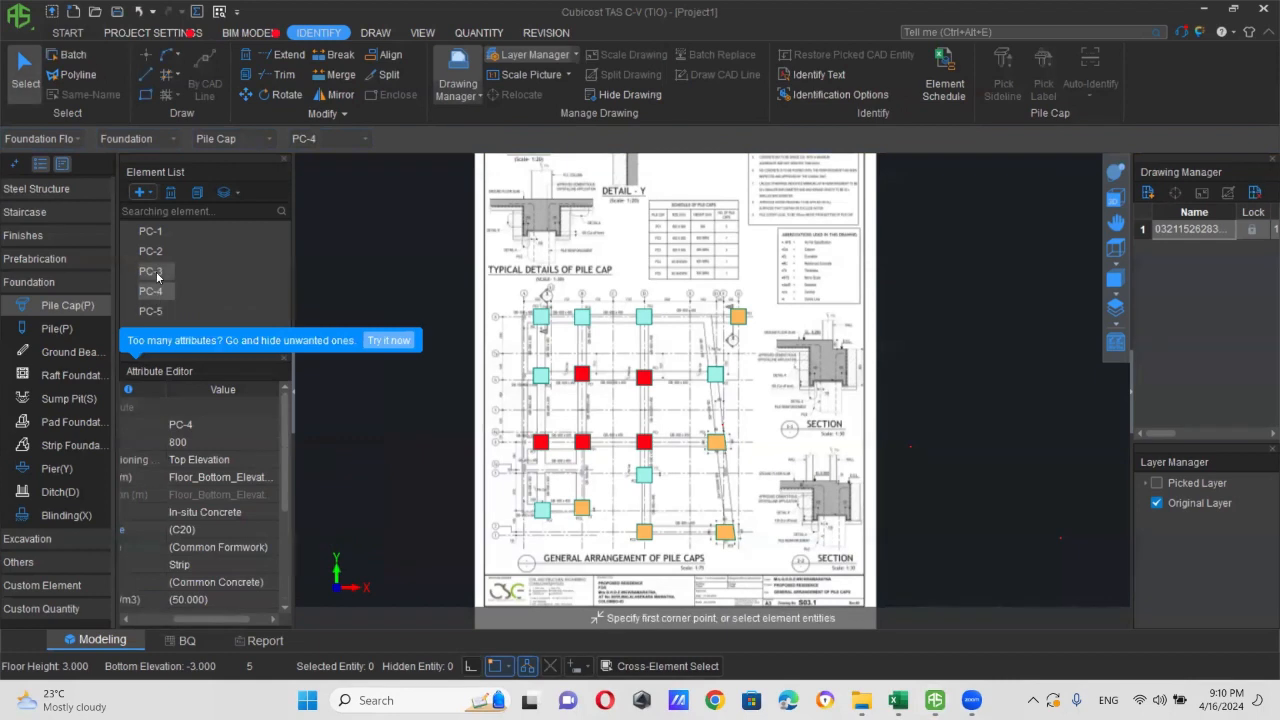
{"action": "left_click", "coordinate": [151, 271]}
{"action": "left_click", "coordinate": [68, 54]}
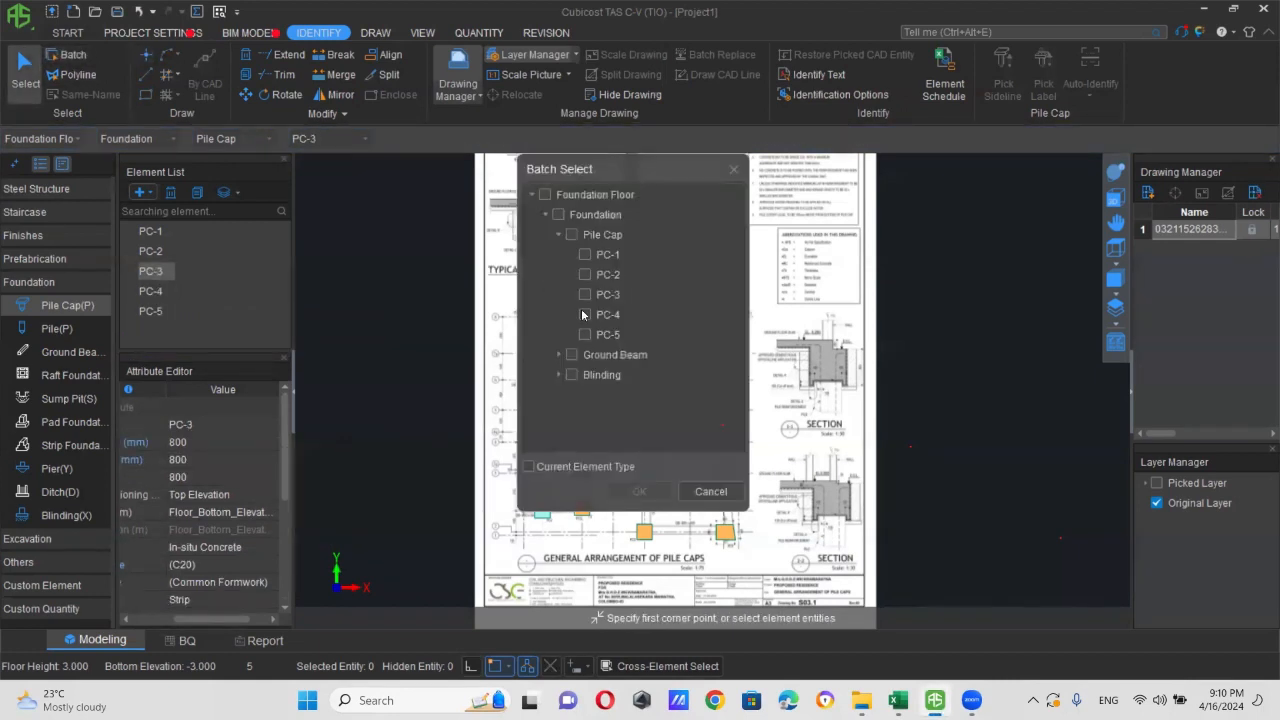
{"action": "left_click", "coordinate": [585, 294]}
{"action": "left_click", "coordinate": [639, 491]}
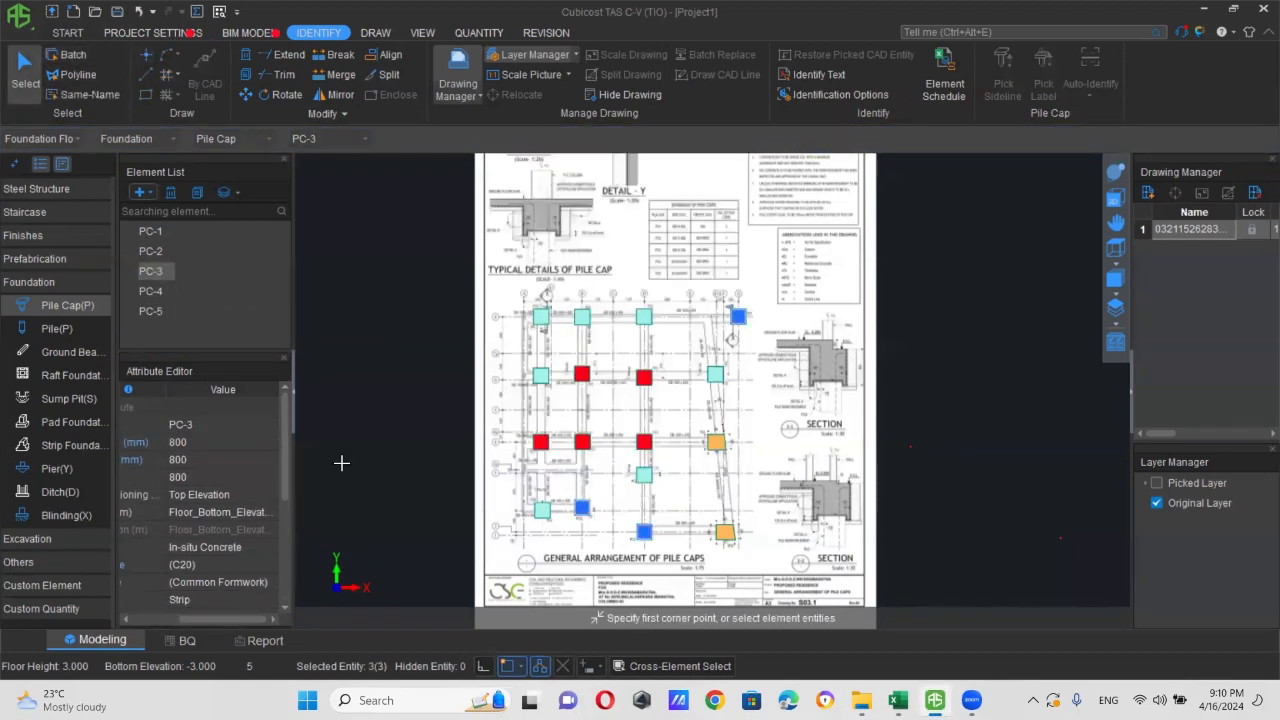
{"action": "scroll", "coordinate": [245, 586], "scroll_direction": "down", "scroll_amount": 5}
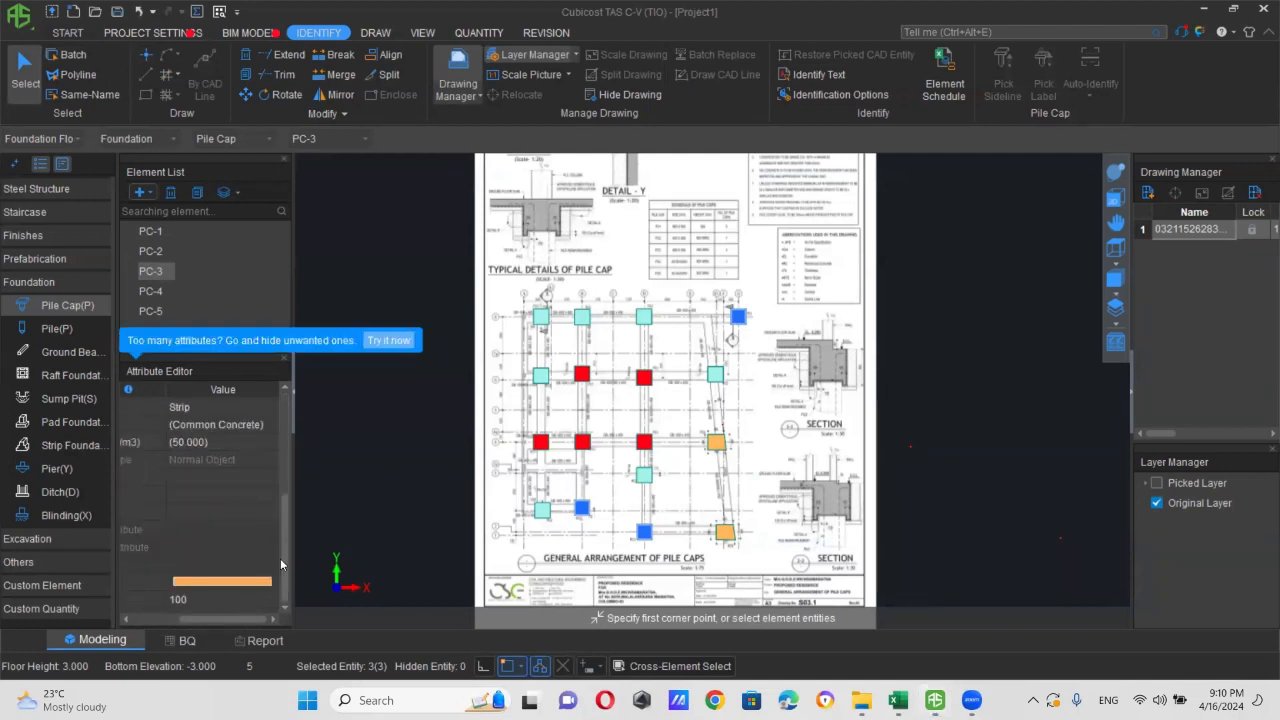
{"action": "left_click", "coordinate": [248, 582]}
{"action": "left_click", "coordinate": [268, 586]}
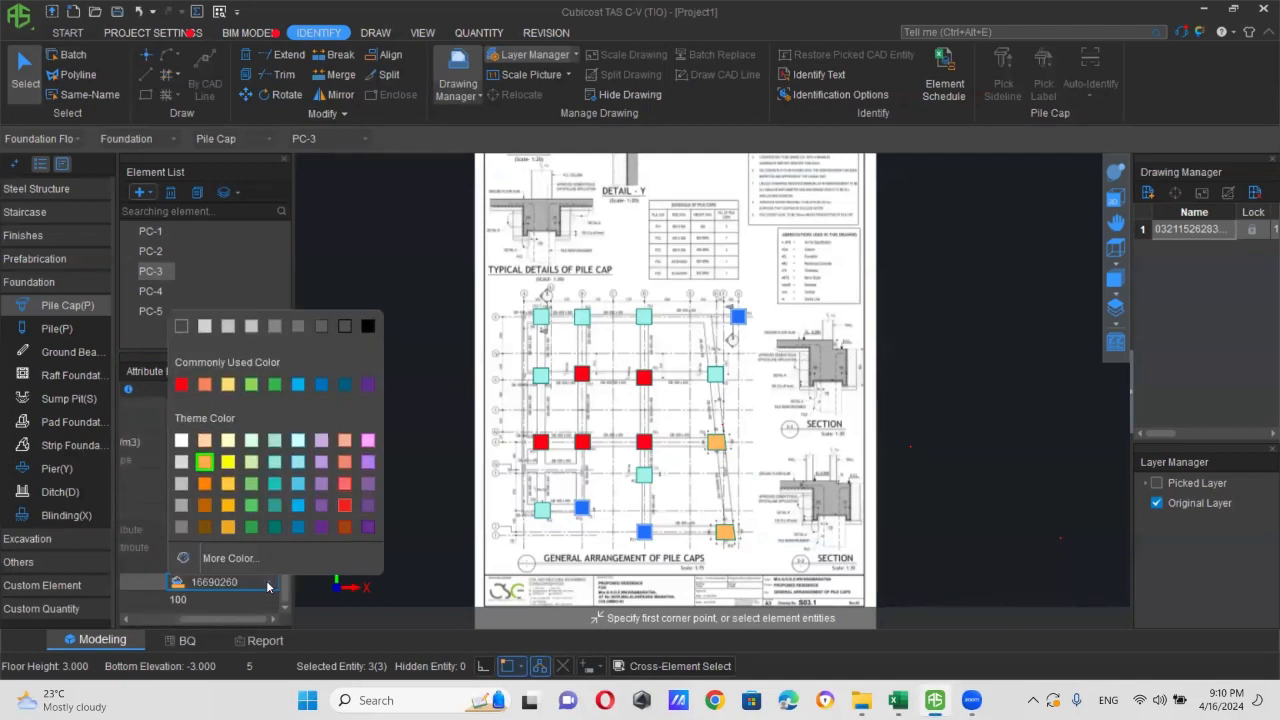
{"action": "left_click", "coordinate": [367, 385]}
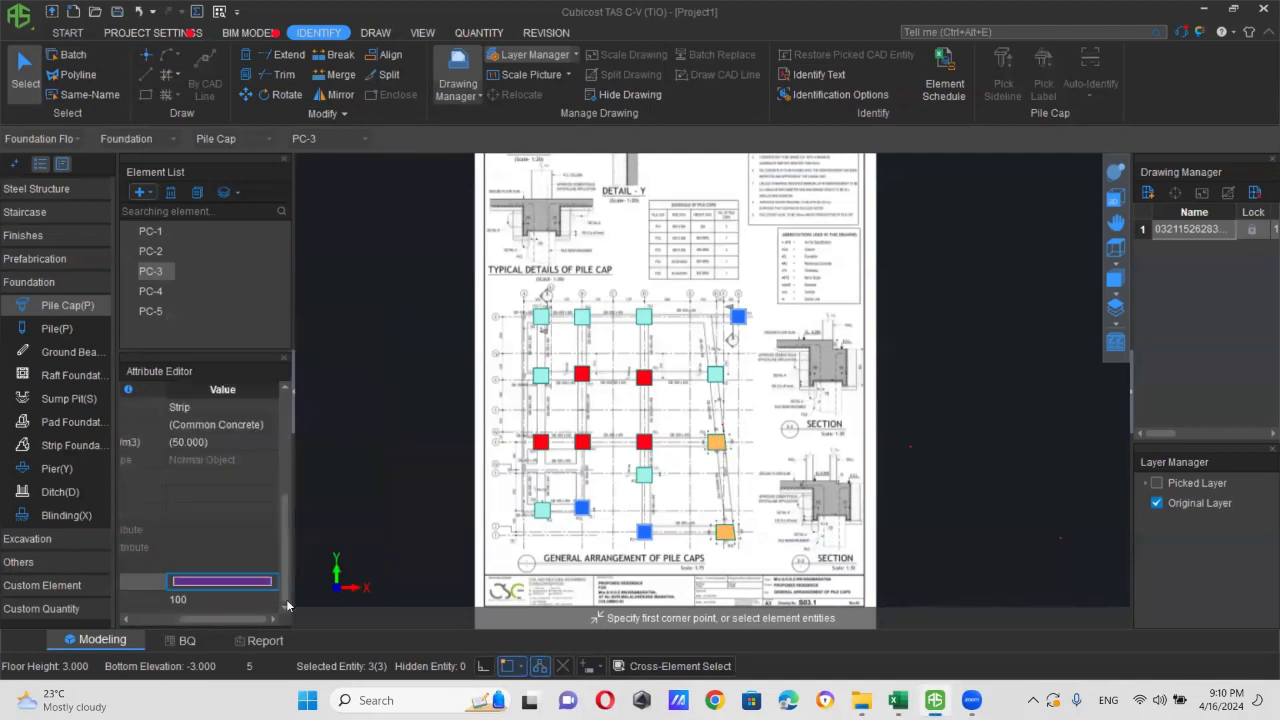
- Batch-select the placed PC-4 pile cap on the foundation floor, set its display colour to green and clear the selection
{"action": "left_click", "coordinate": [160, 294]}
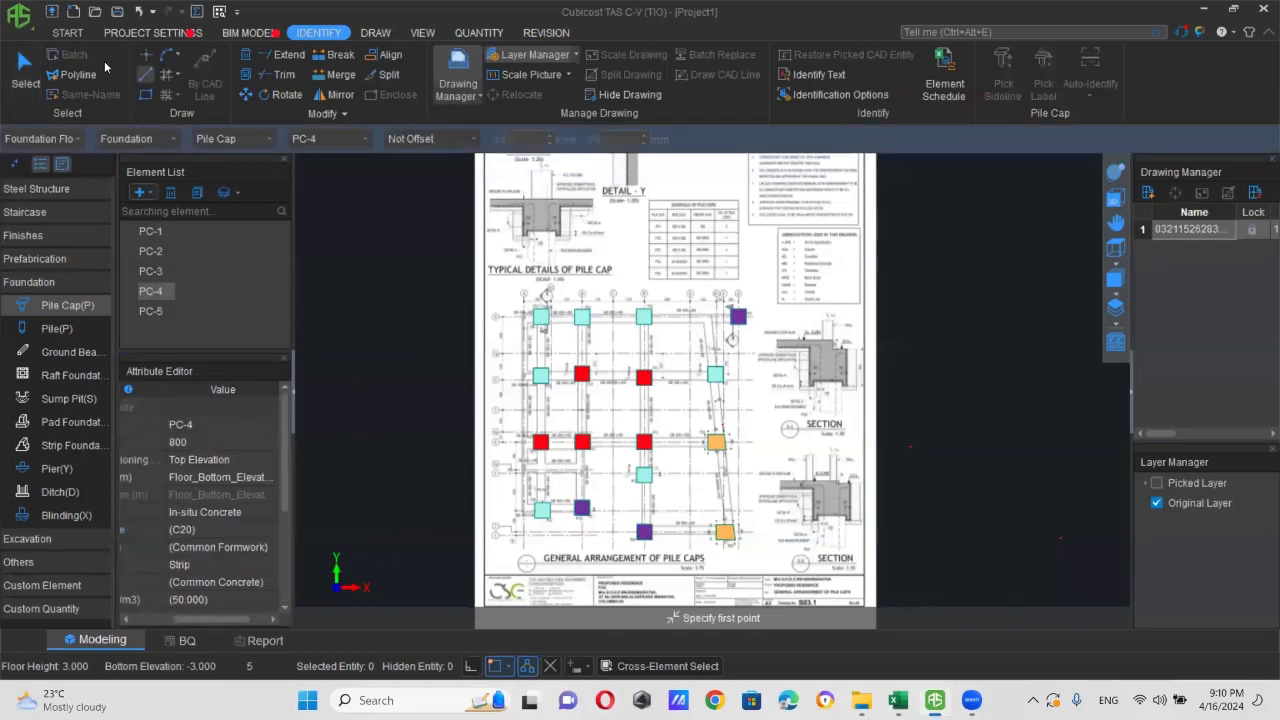
{"action": "left_click", "coordinate": [25, 75]}
{"action": "left_click", "coordinate": [66, 54]}
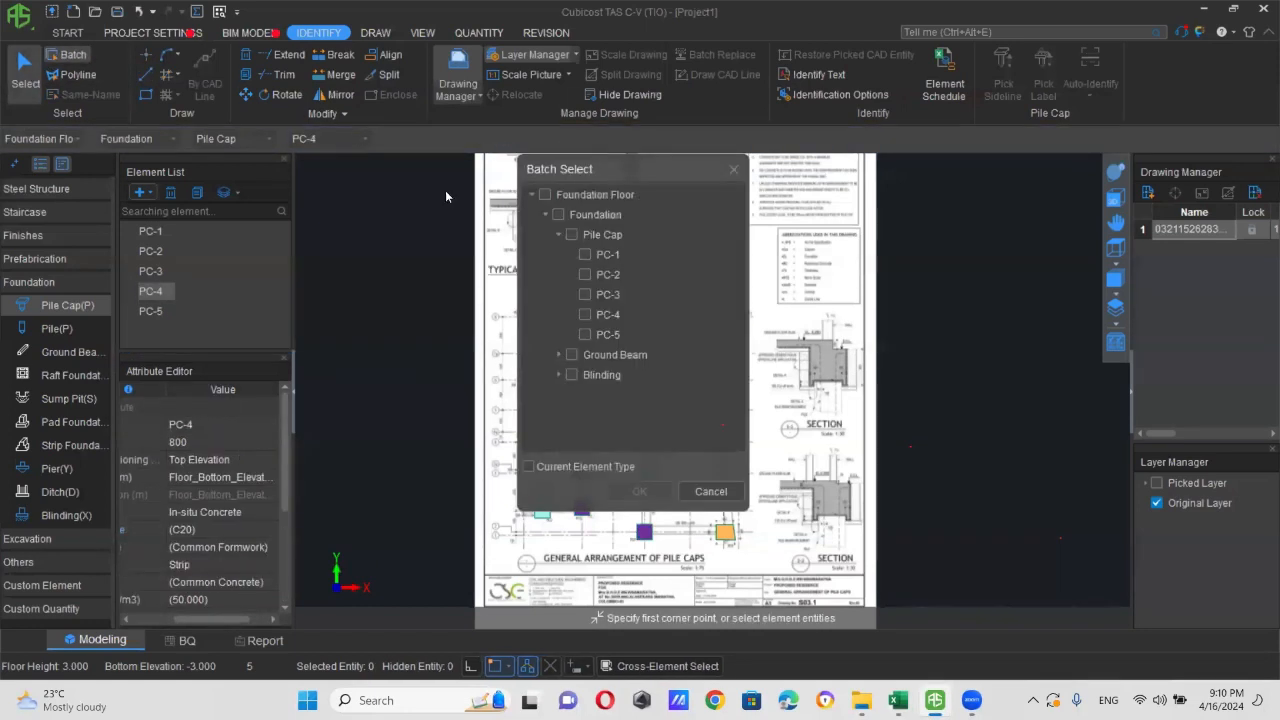
{"action": "left_click", "coordinate": [586, 315]}
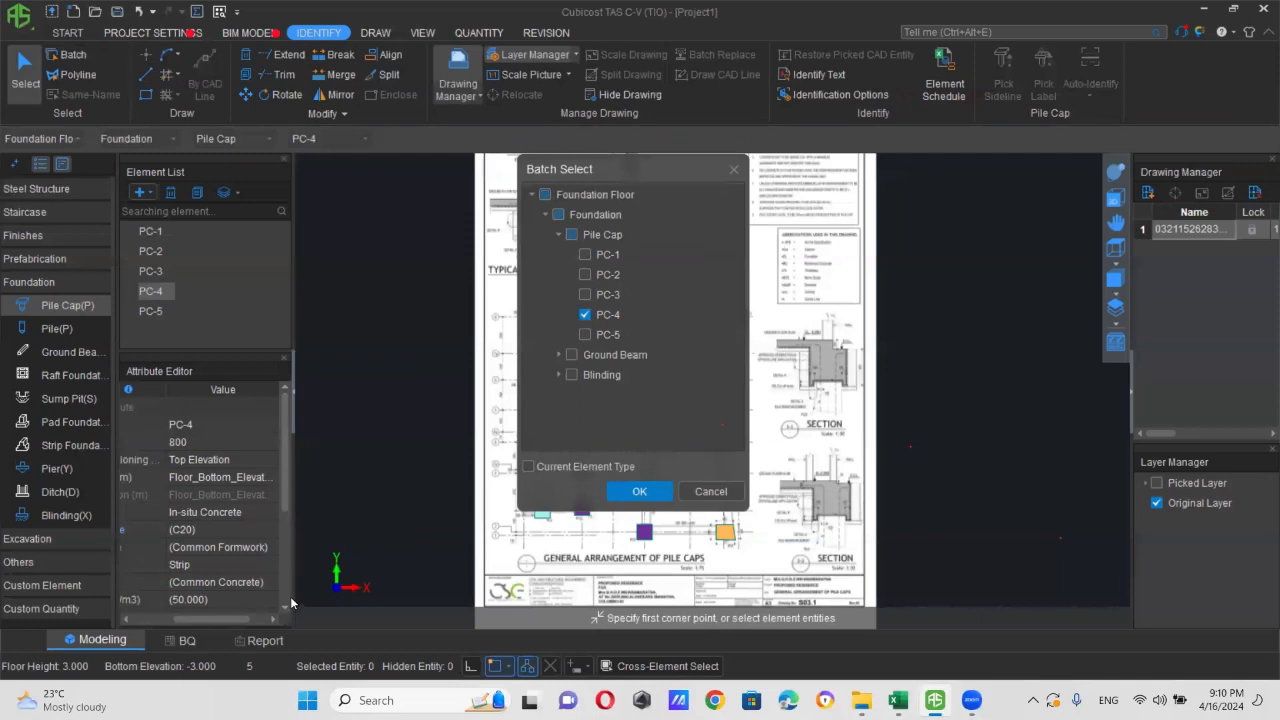
{"action": "left_click", "coordinate": [622, 490]}
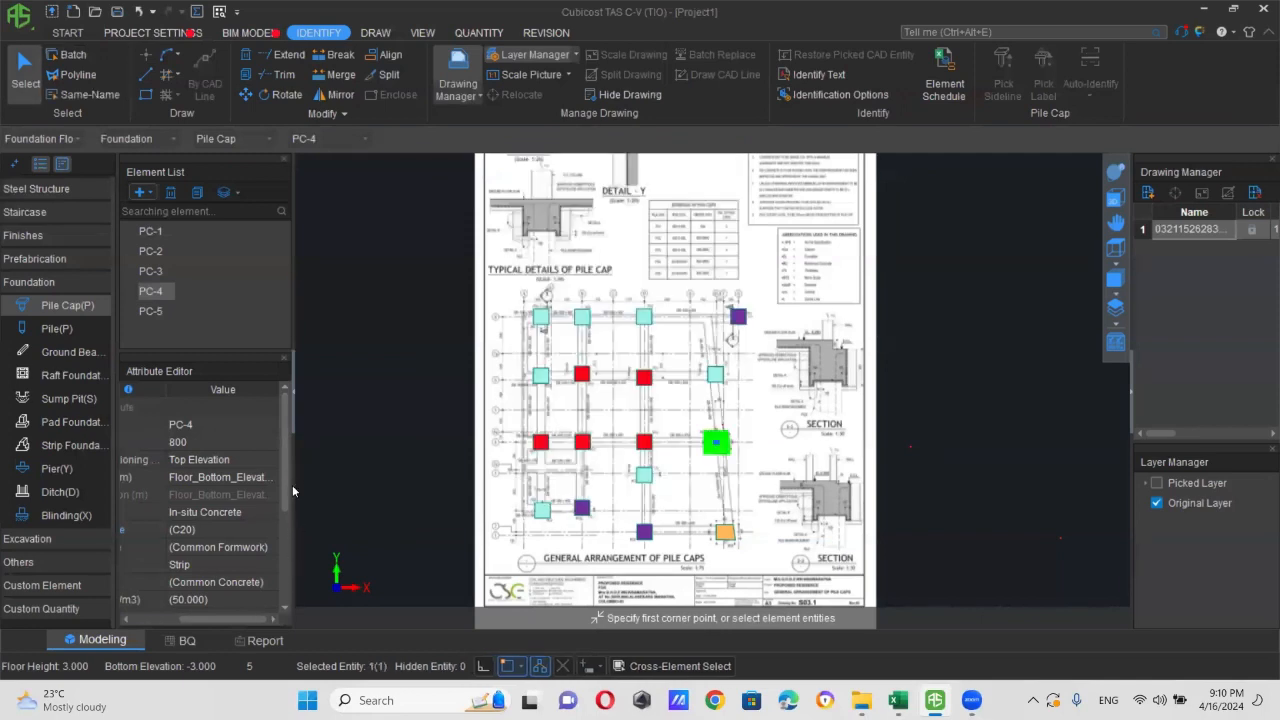
{"action": "scroll", "coordinate": [275, 565], "scroll_direction": "down", "scroll_amount": 5}
{"action": "left_click", "coordinate": [240, 582]}
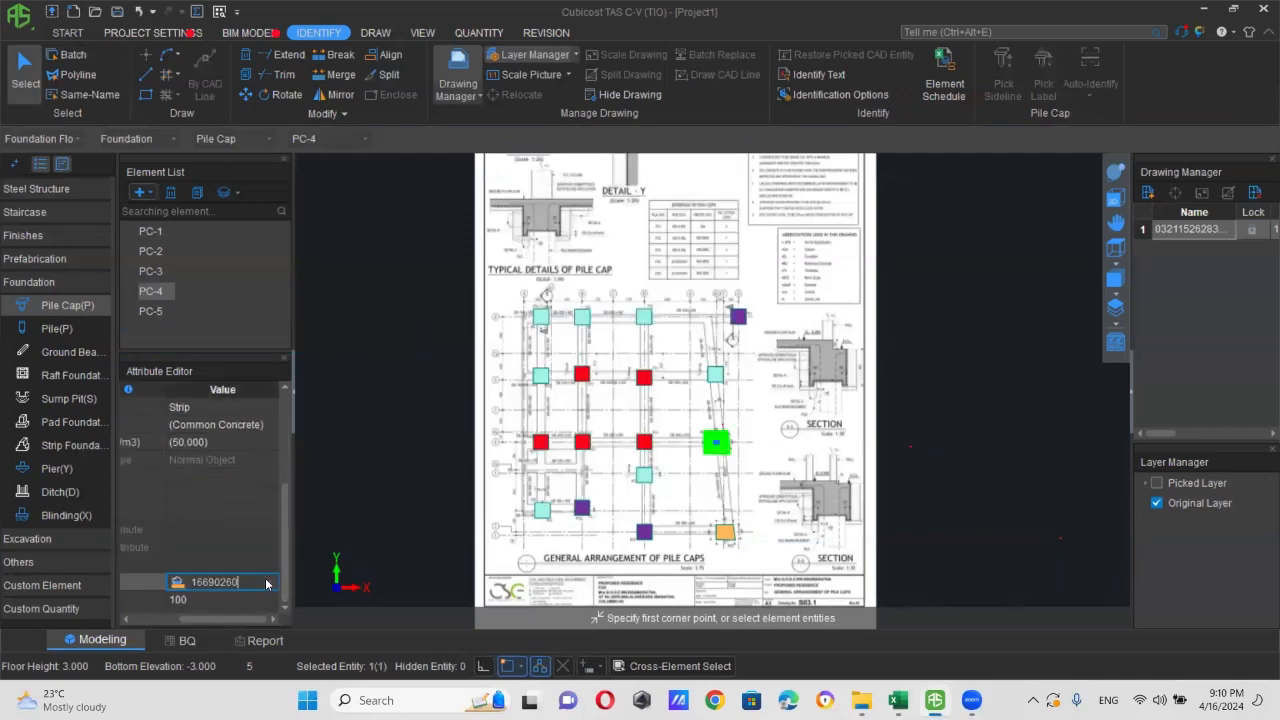
{"action": "left_click", "coordinate": [266, 582]}
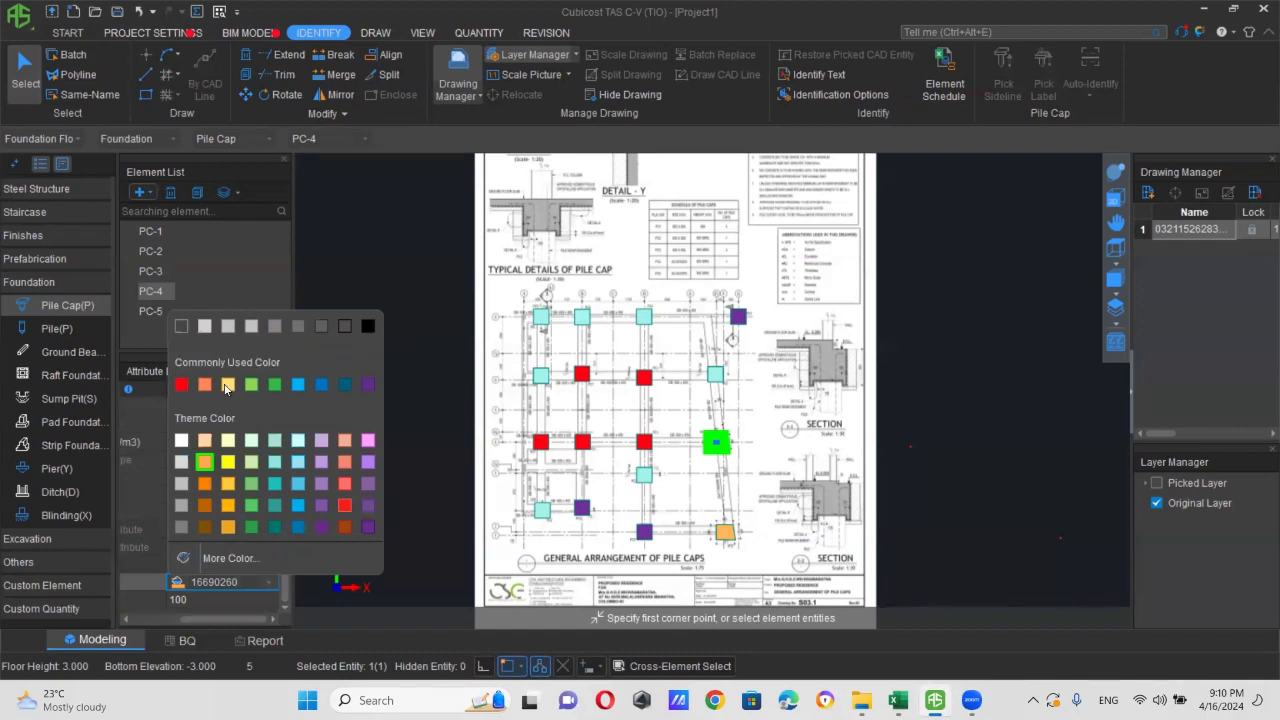
{"action": "left_click", "coordinate": [252, 505]}
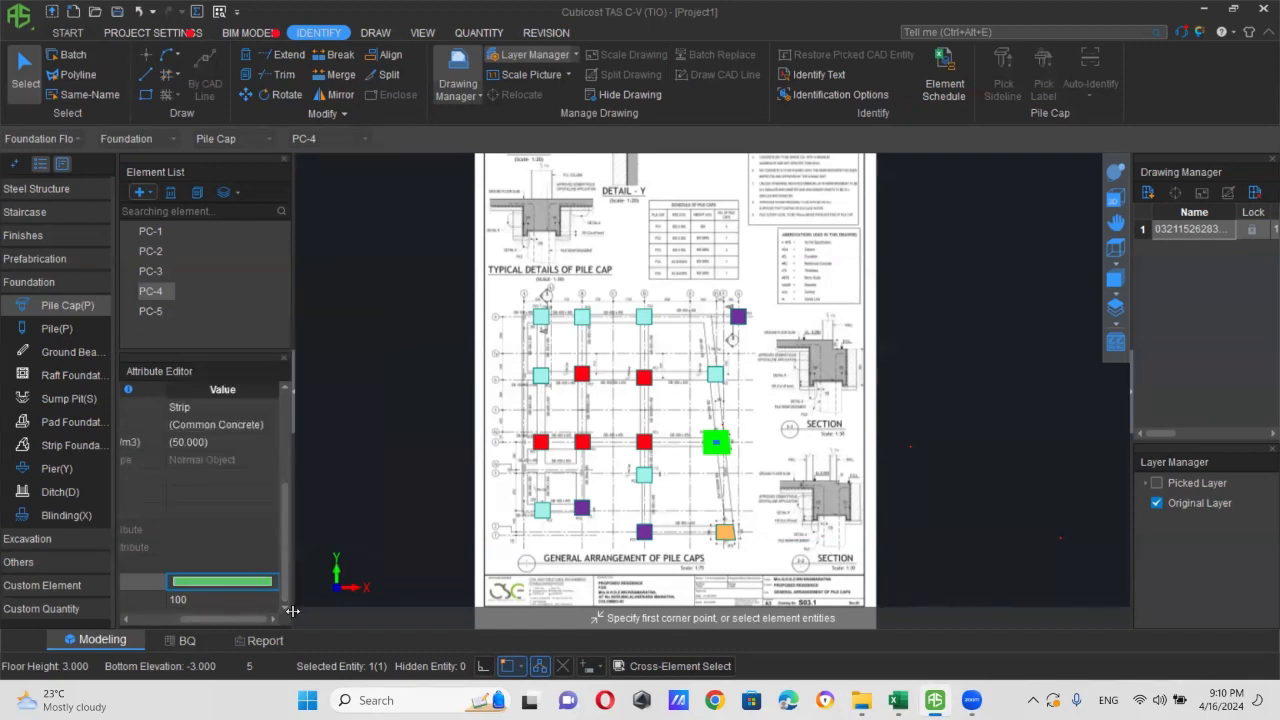
{"action": "left_click", "coordinate": [239, 600]}
{"action": "scroll", "coordinate": [697, 472], "scroll_direction": "down", "scroll_amount": 1}
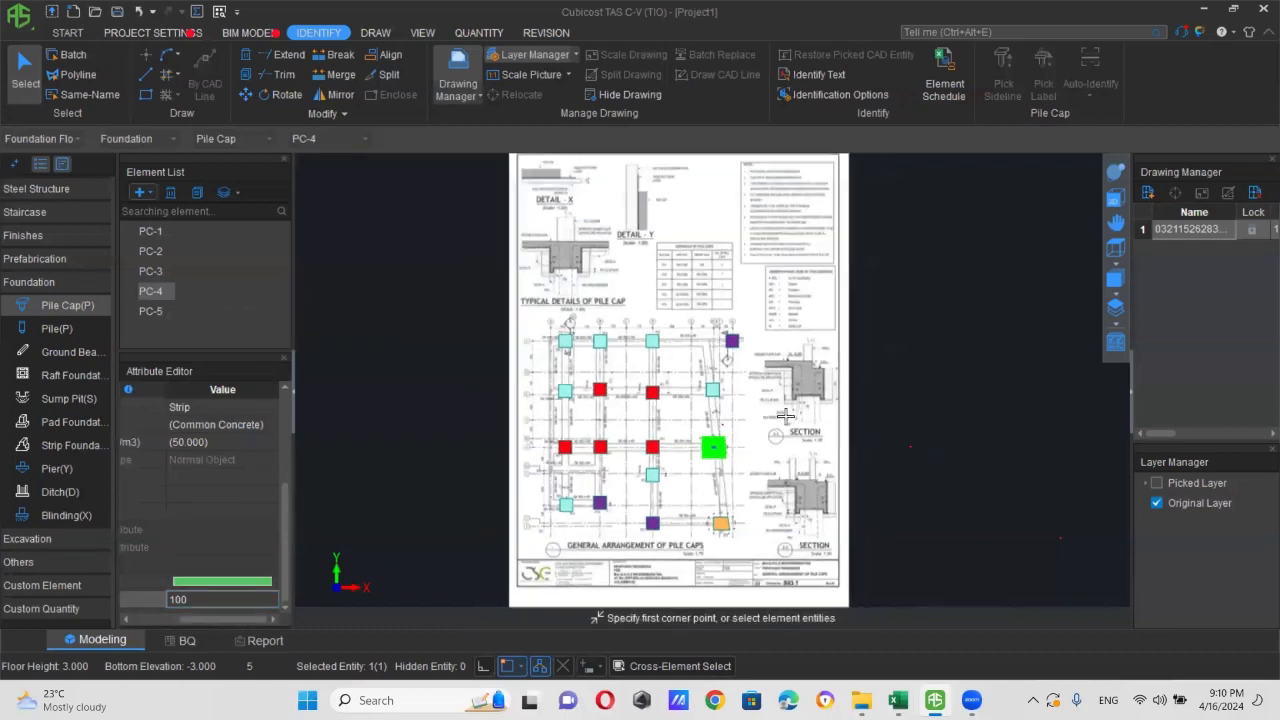
{"action": "key", "text": "Escape"}
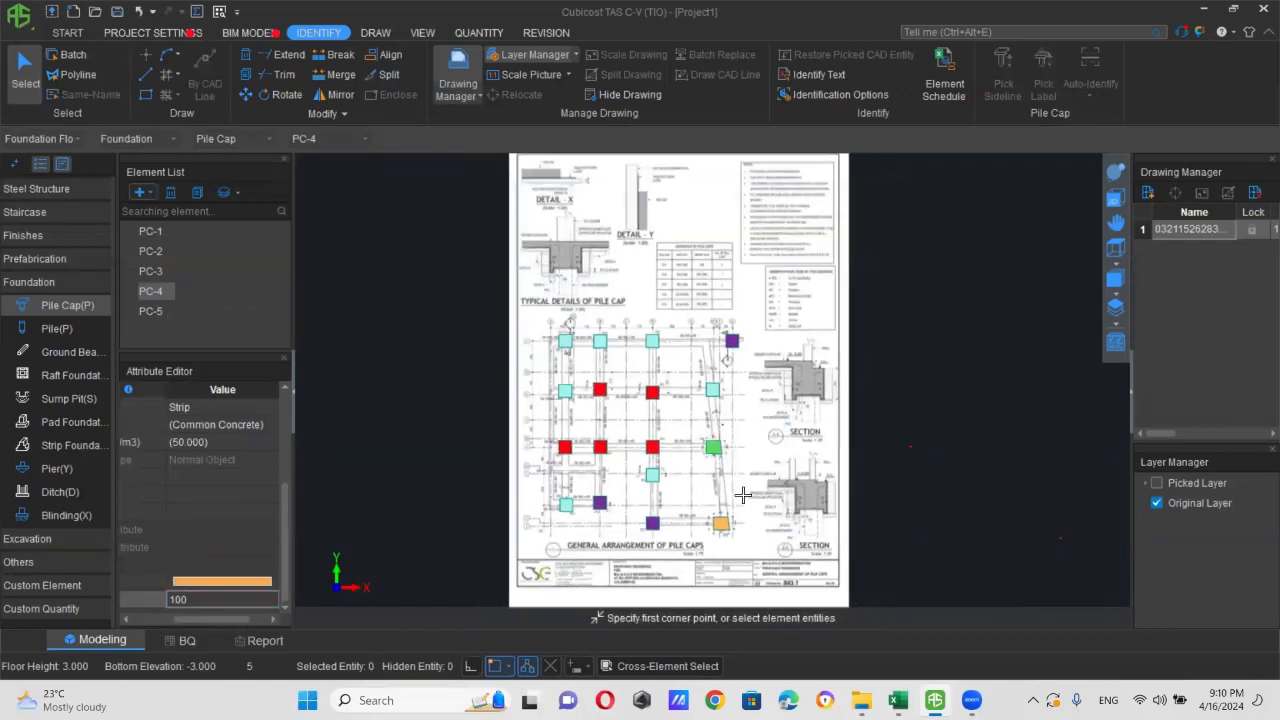
- Save the pile cap layout view as a low-quality JPG picture named Project1.jpg on the Desktop
{"action": "scroll", "coordinate": [570, 465], "scroll_direction": "up", "scroll_amount": 2}
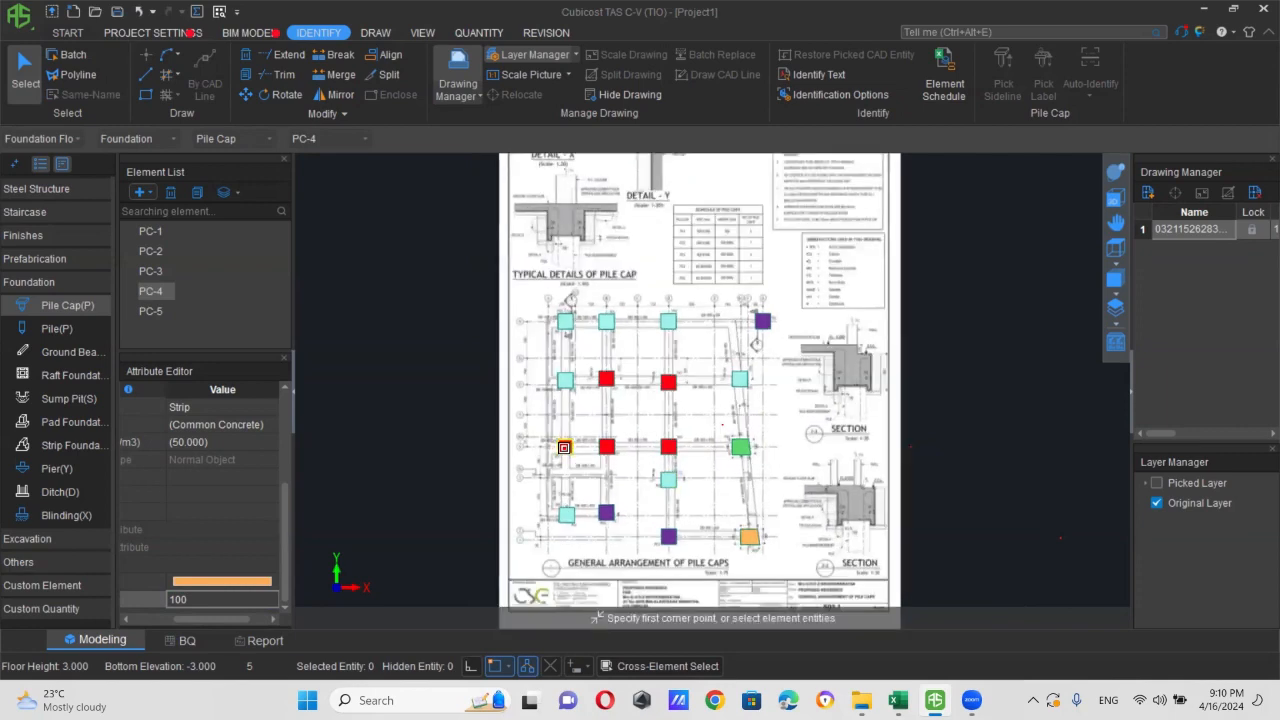
{"action": "middle_click_drag", "start_coordinate": [633, 383], "coordinate": [652, 315]}
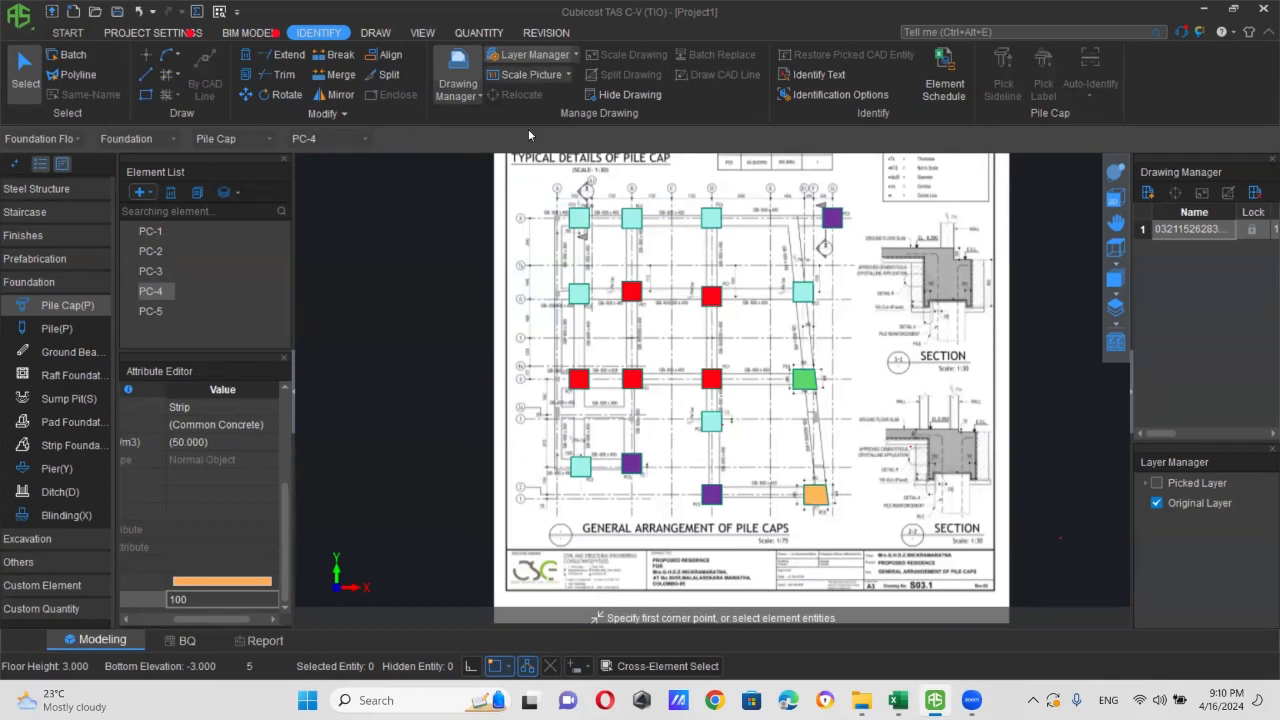
{"action": "left_click", "coordinate": [242, 35]}
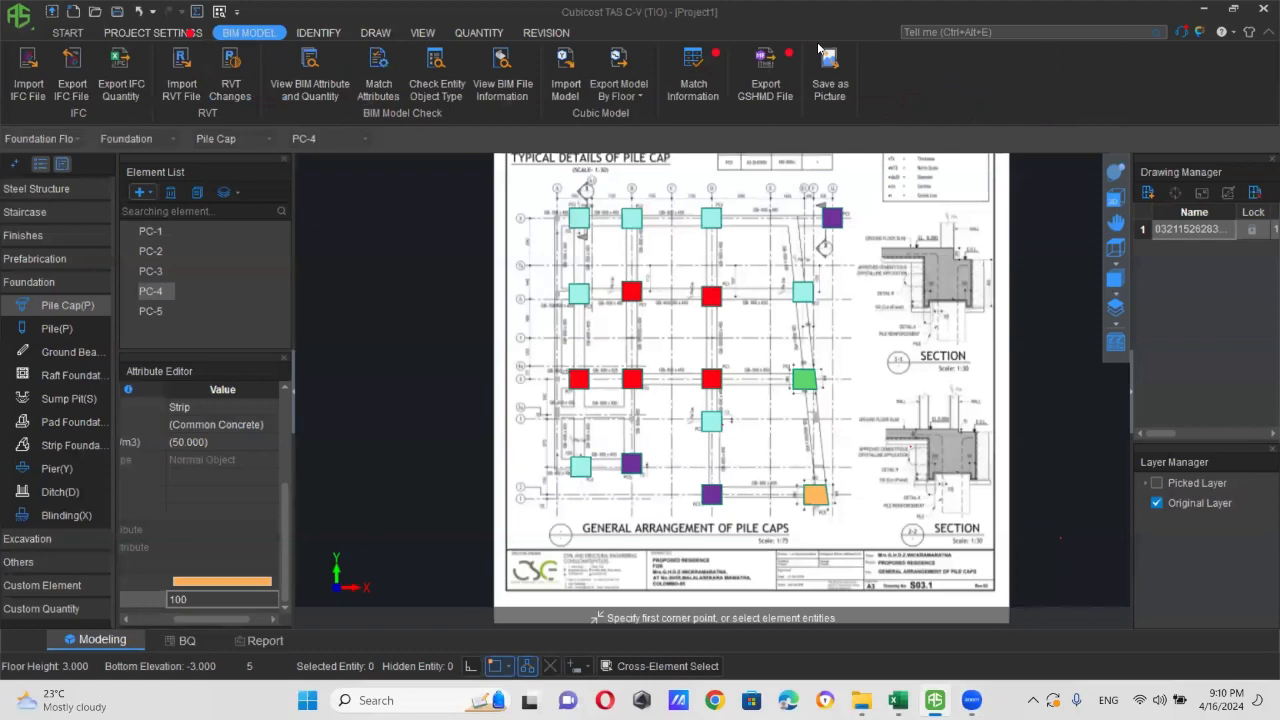
{"action": "left_click", "coordinate": [822, 58]}
{"action": "left_click", "coordinate": [920, 509]}
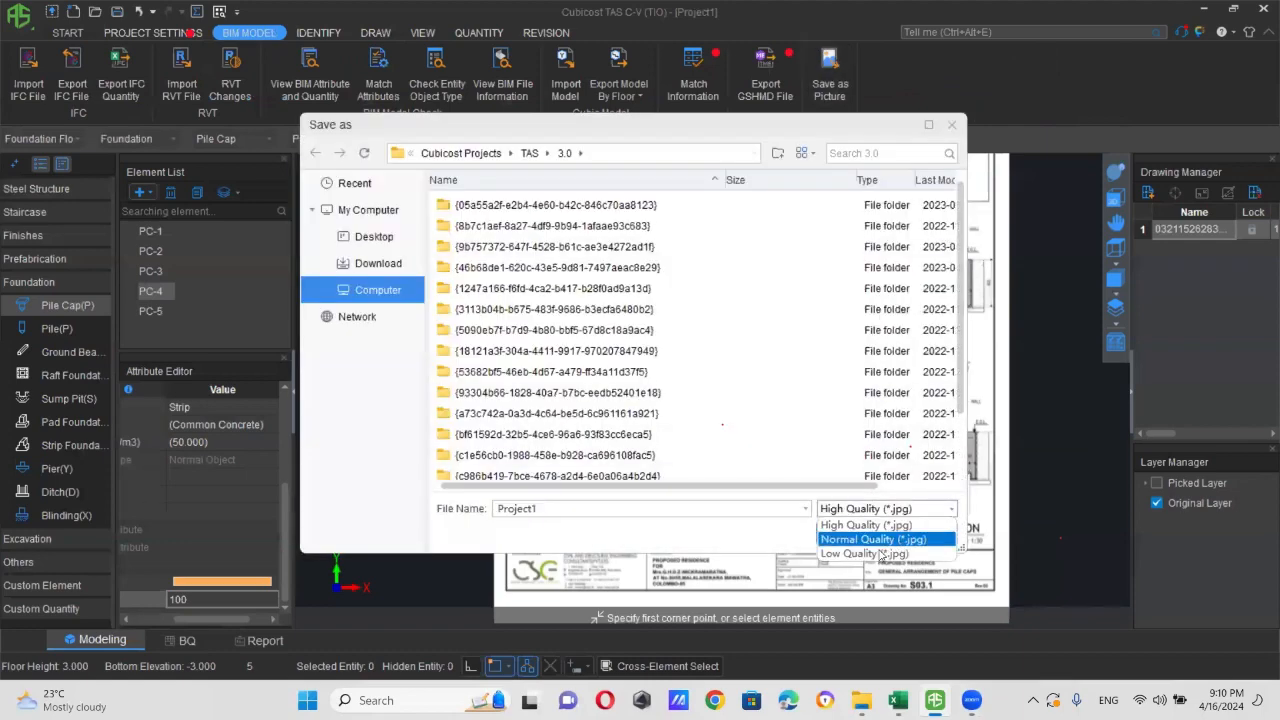
{"action": "left_click", "coordinate": [866, 553]}
{"action": "left_click", "coordinate": [374, 236]}
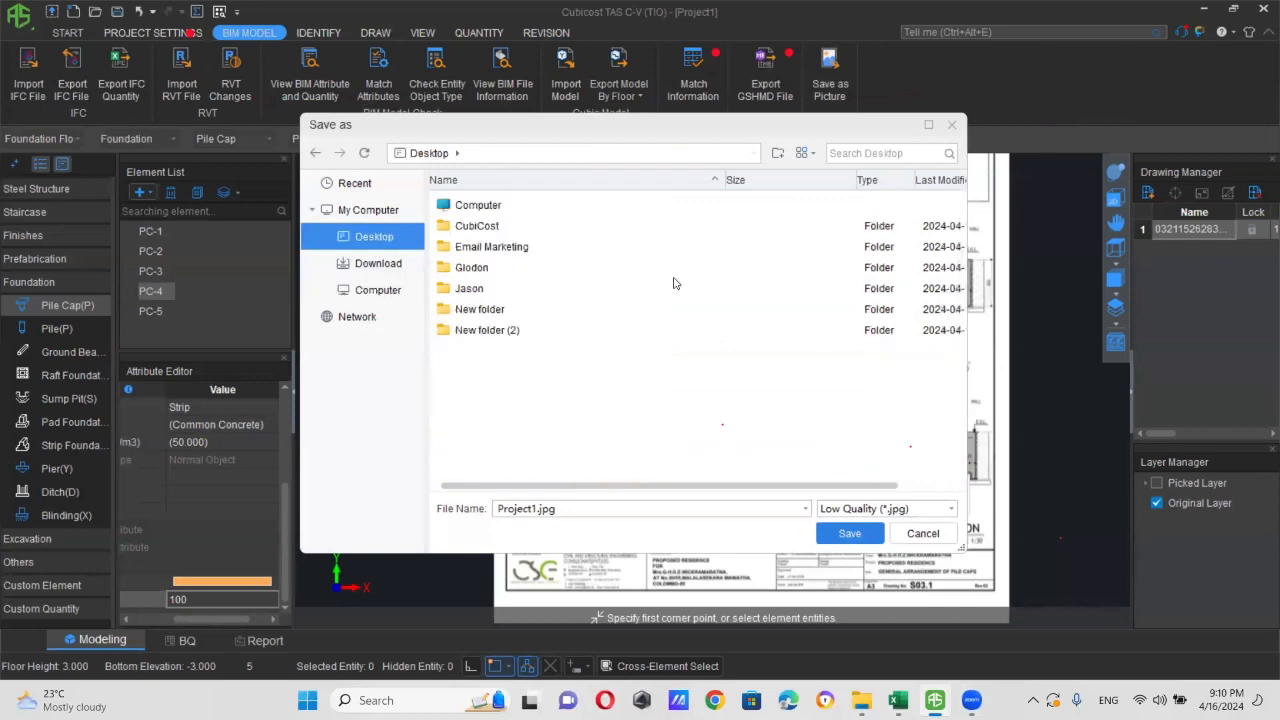
{"action": "left_click", "coordinate": [852, 537]}
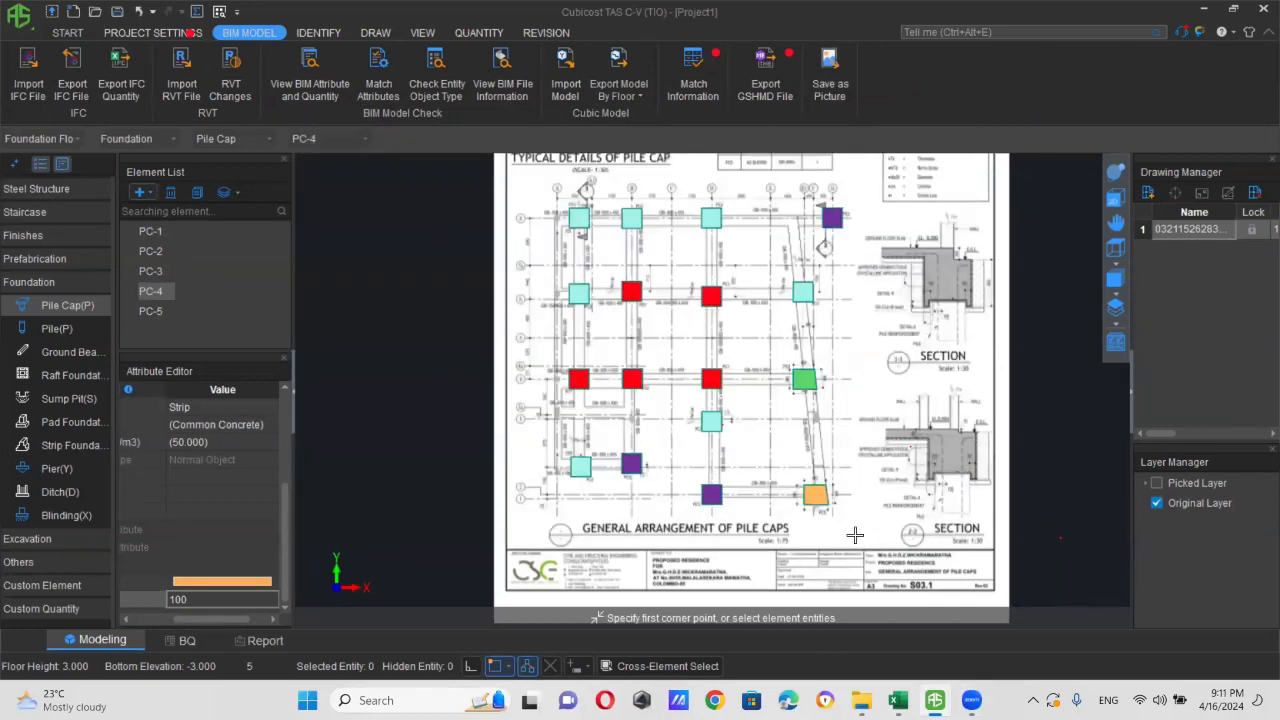
- Switch to File Explorer, open Project1.jpg from the Desktop to check the colour-coded pile cap layout, and close the picture
{"action": "left_click", "coordinate": [861, 700]}
{"action": "left_click", "coordinate": [93, 300]}
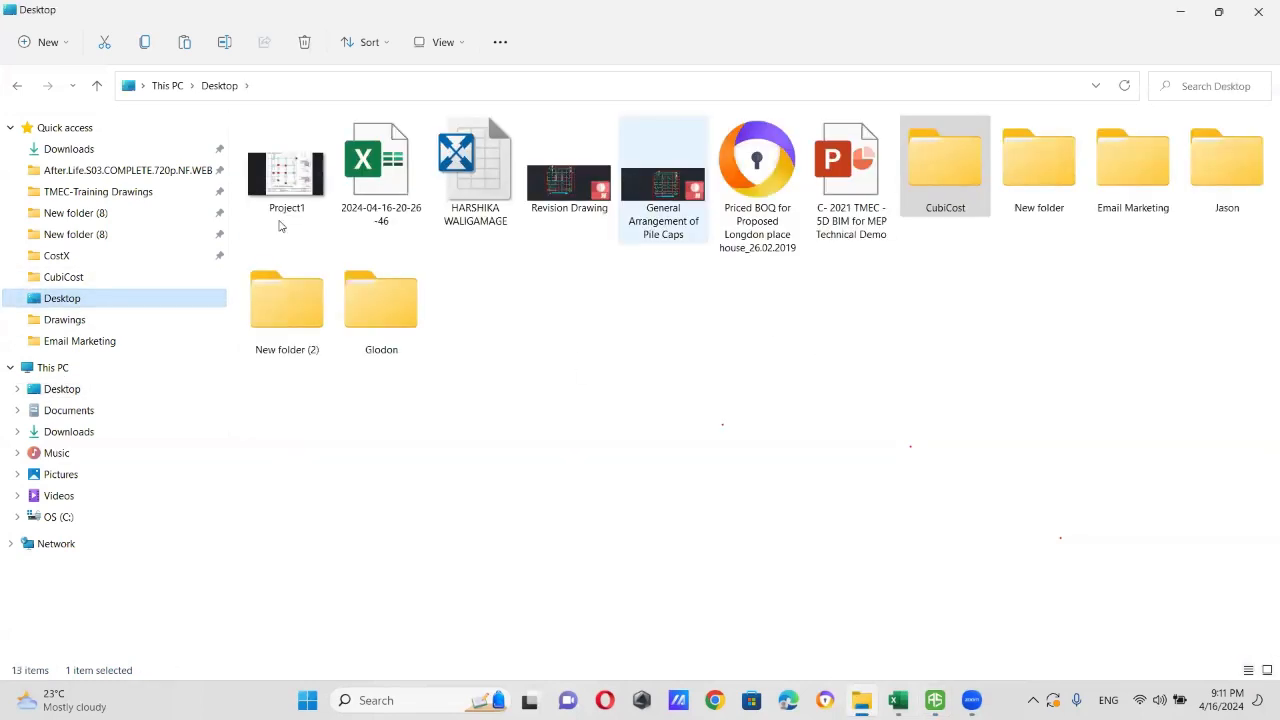
{"action": "double_click", "coordinate": [284, 205]}
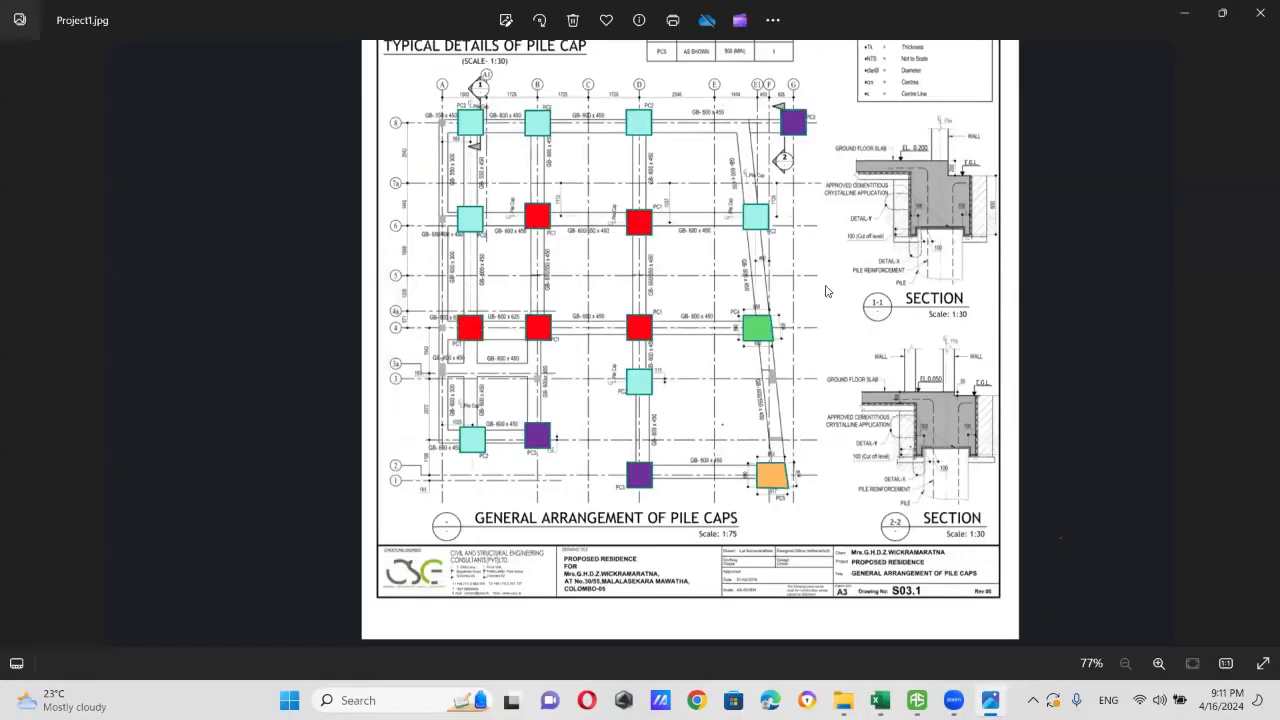
{"action": "left_click", "coordinate": [1260, 13]}
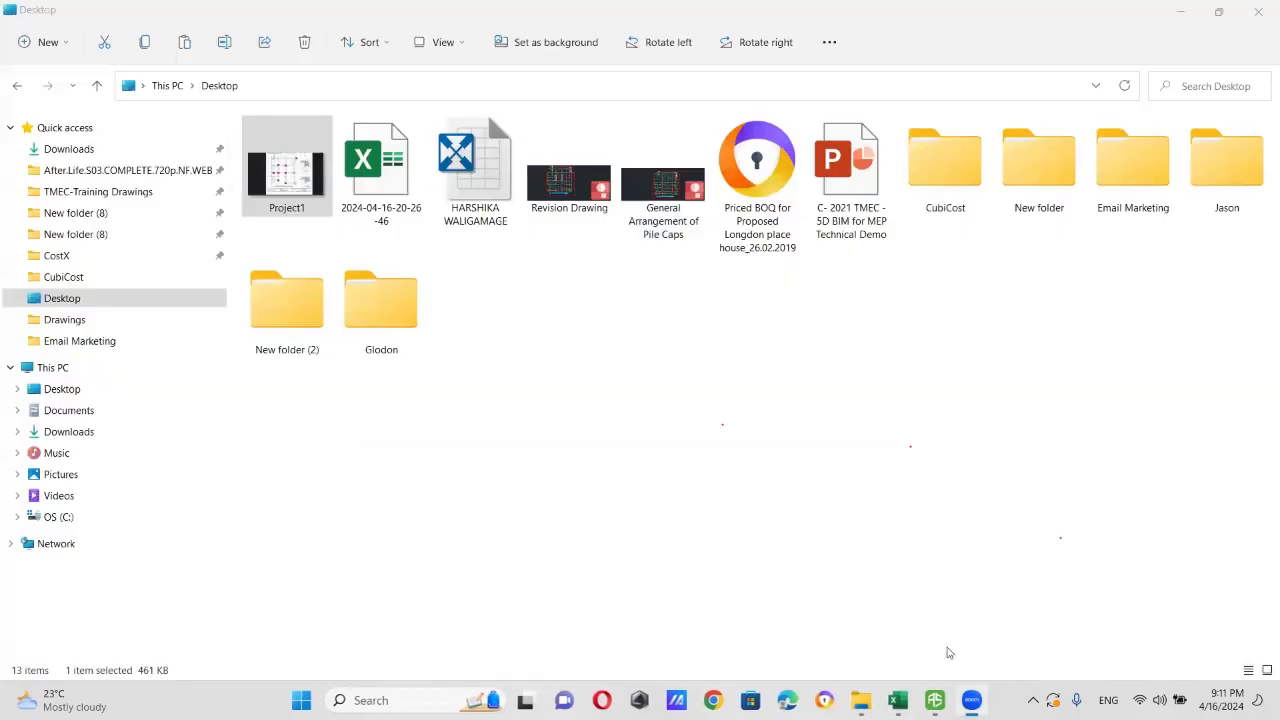
- Return to Cubicost TAS and launch the Segmentation new-feature tutorial, saving the current project as Project1.TAS on the Desktop
{"action": "left_click", "coordinate": [935, 700]}
{"action": "scroll", "coordinate": [720, 480], "scroll_direction": "down", "scroll_amount": 2}
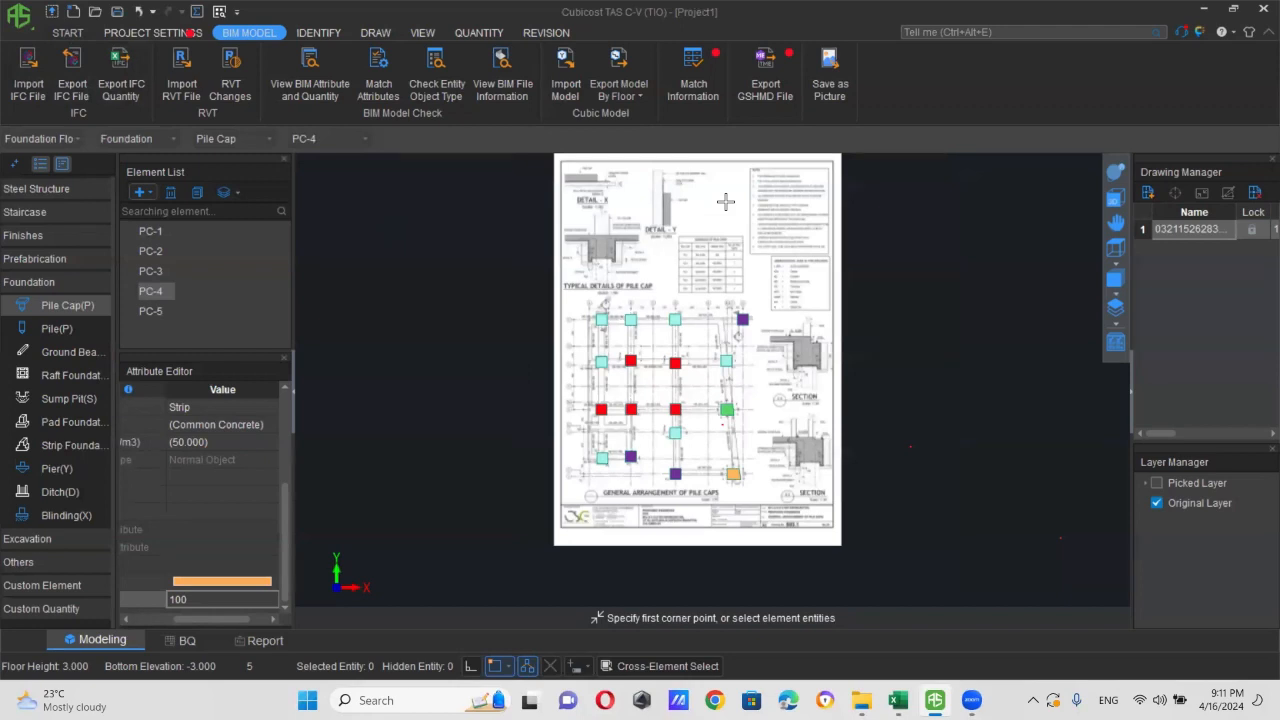
{"action": "scroll", "coordinate": [620, 385], "scroll_direction": "up", "scroll_amount": 2}
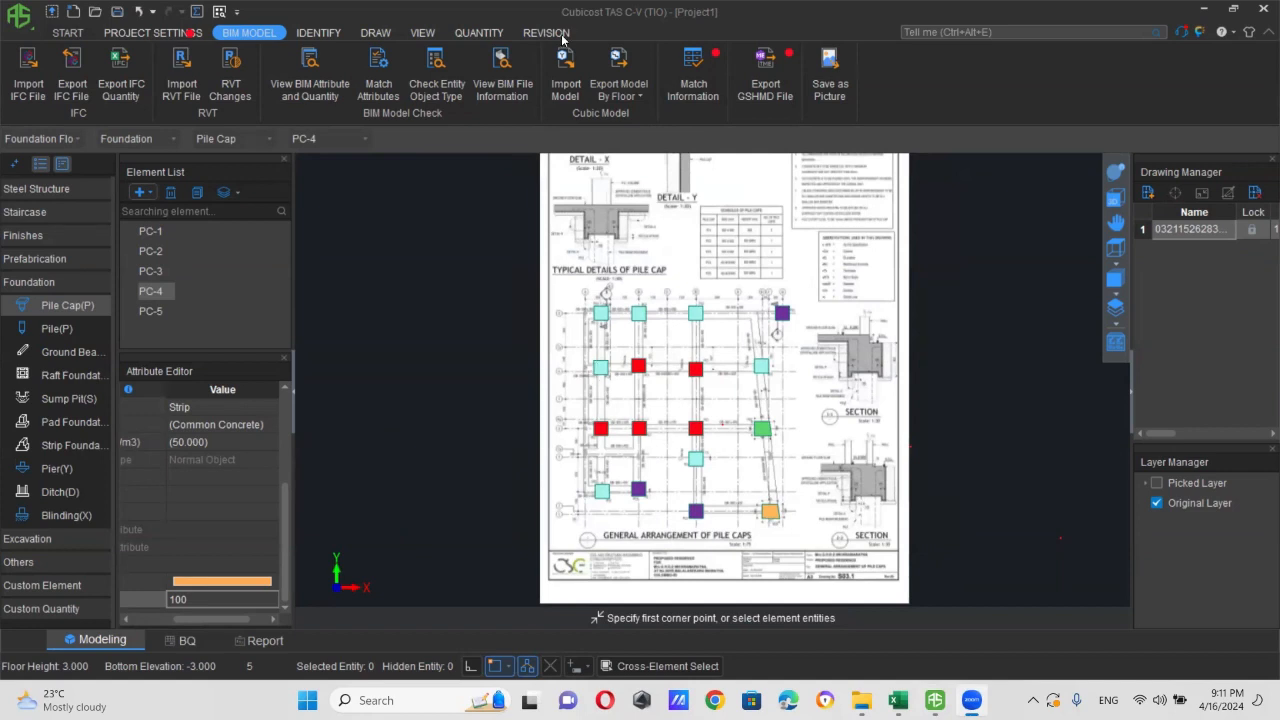
{"action": "left_click", "coordinate": [1221, 32]}
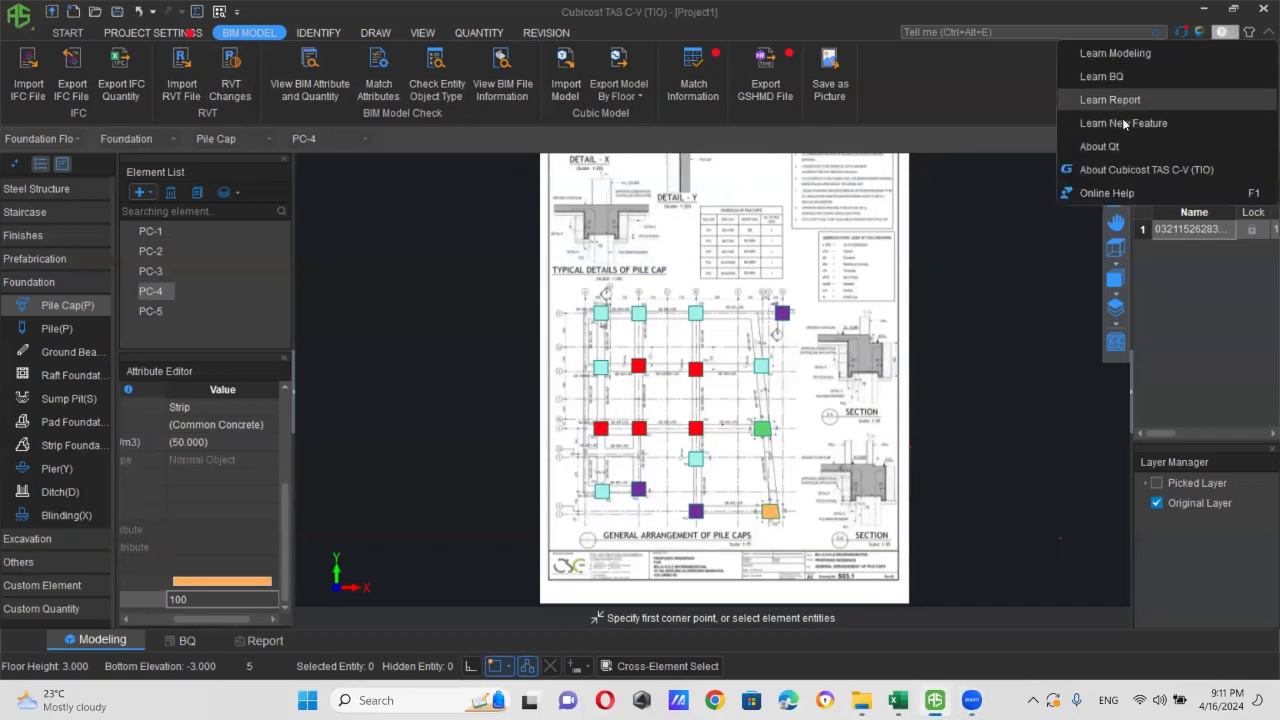
{"action": "left_click", "coordinate": [1123, 123]}
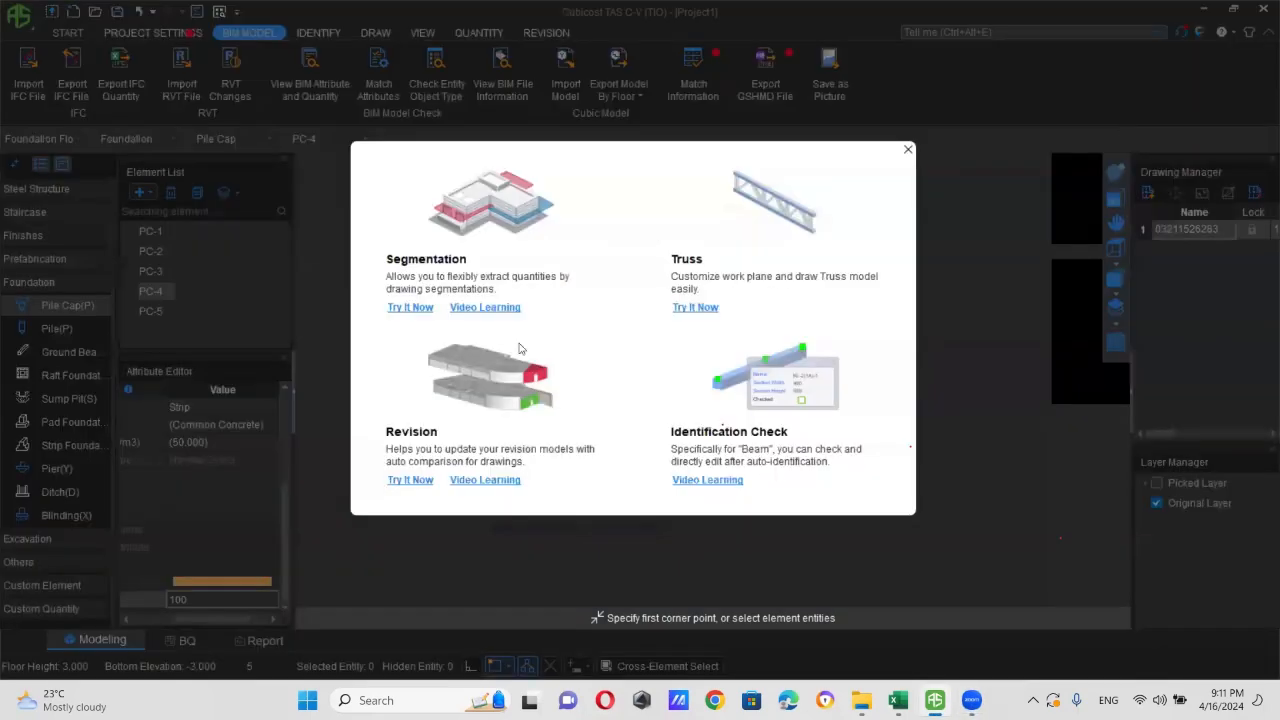
{"action": "left_click", "coordinate": [411, 307]}
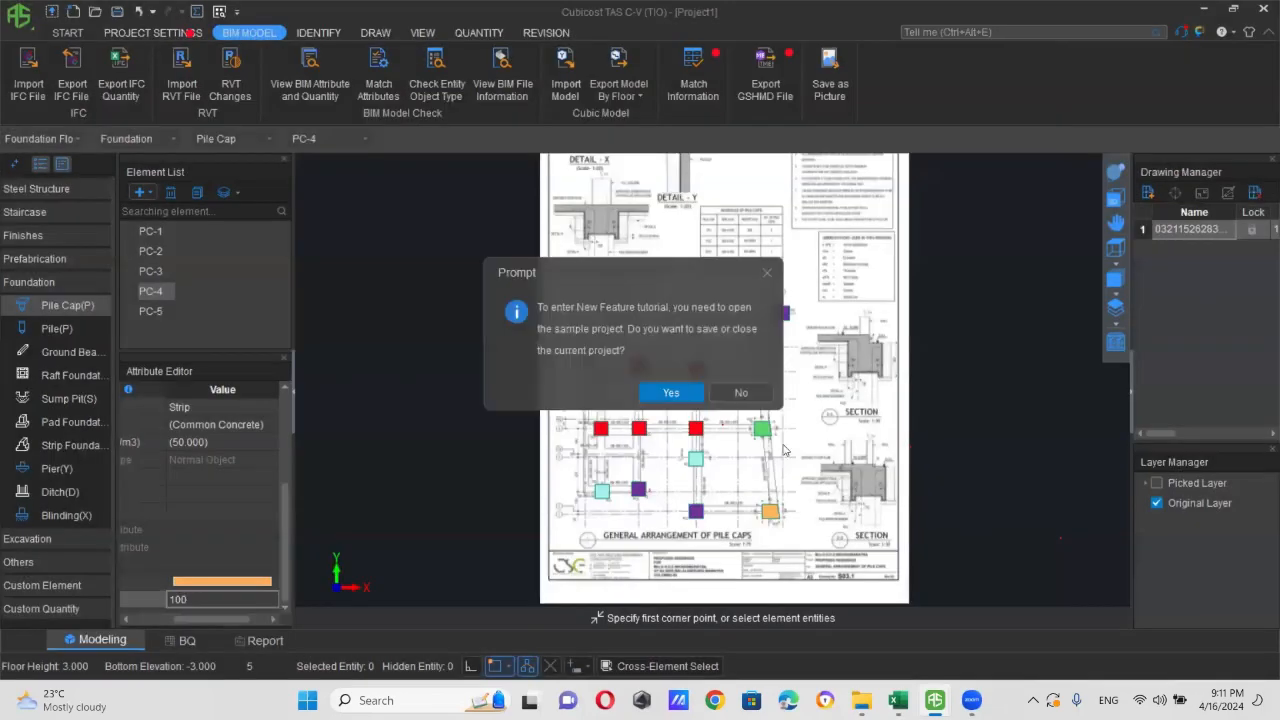
{"action": "left_click", "coordinate": [694, 399]}
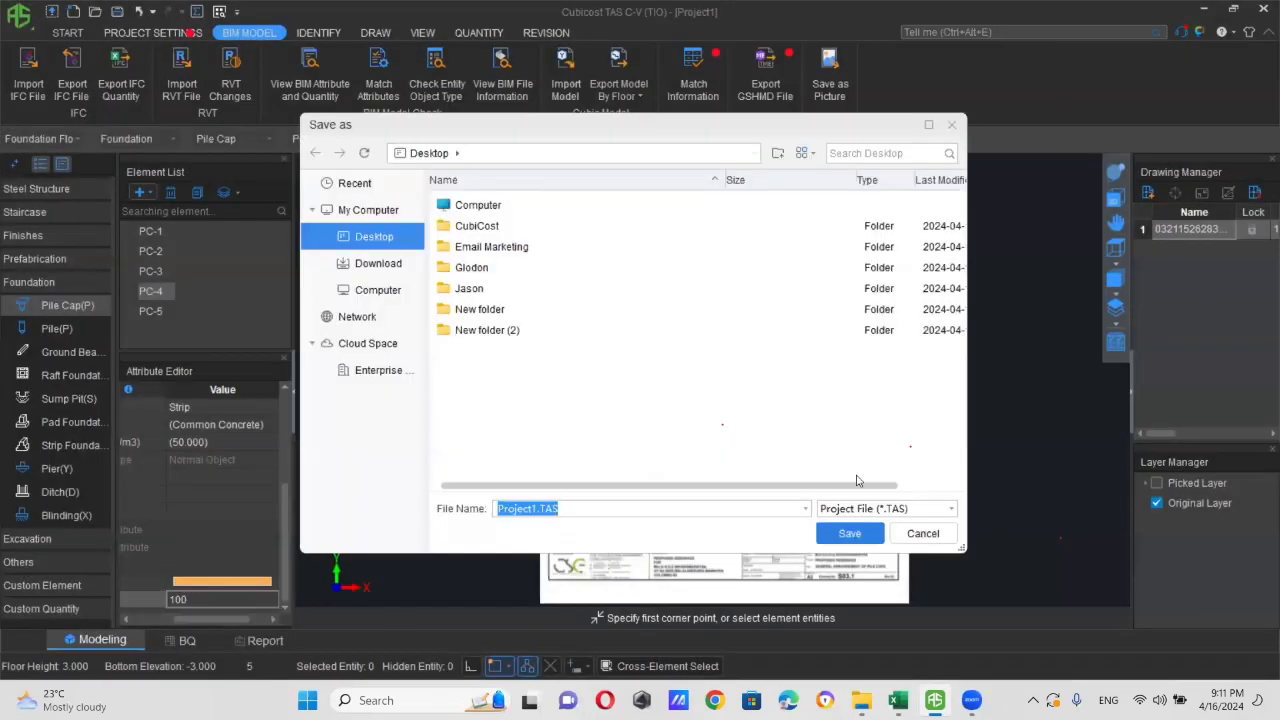
{"action": "left_click", "coordinate": [849, 531]}
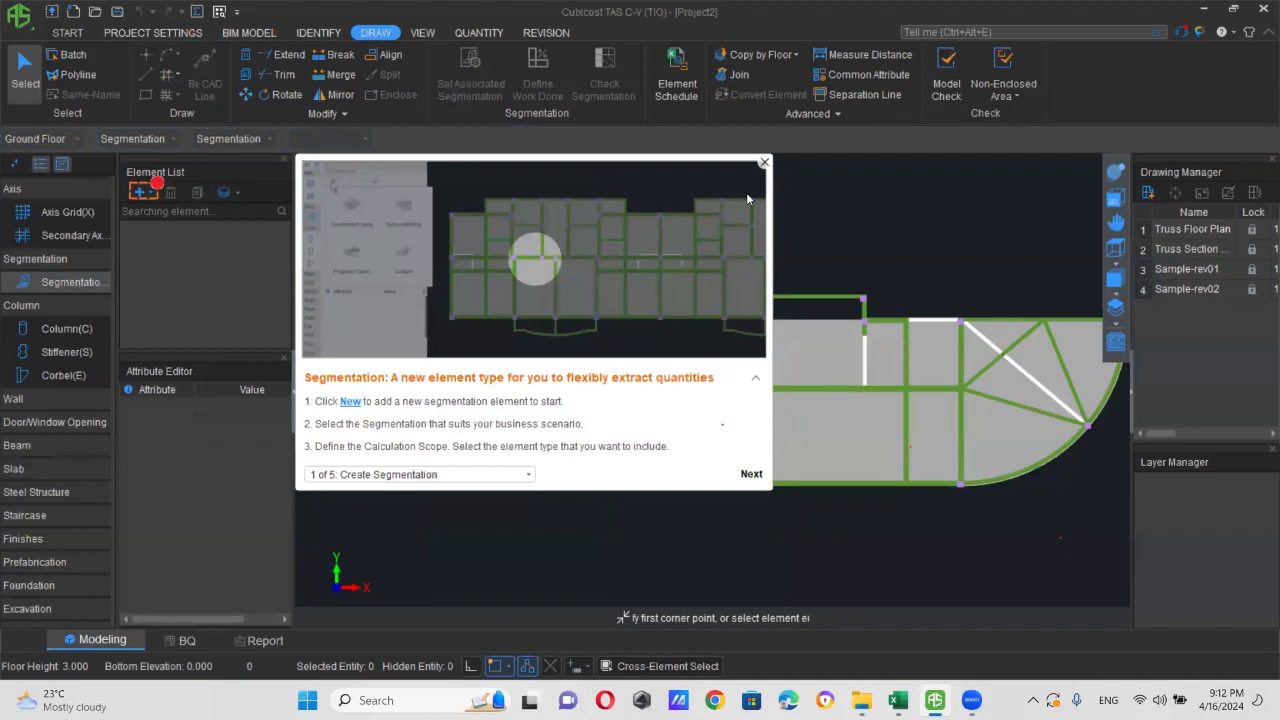
- Dismiss the Segmentation tutorial and the learning tip to work directly in the sample project
{"action": "left_click", "coordinate": [764, 162]}
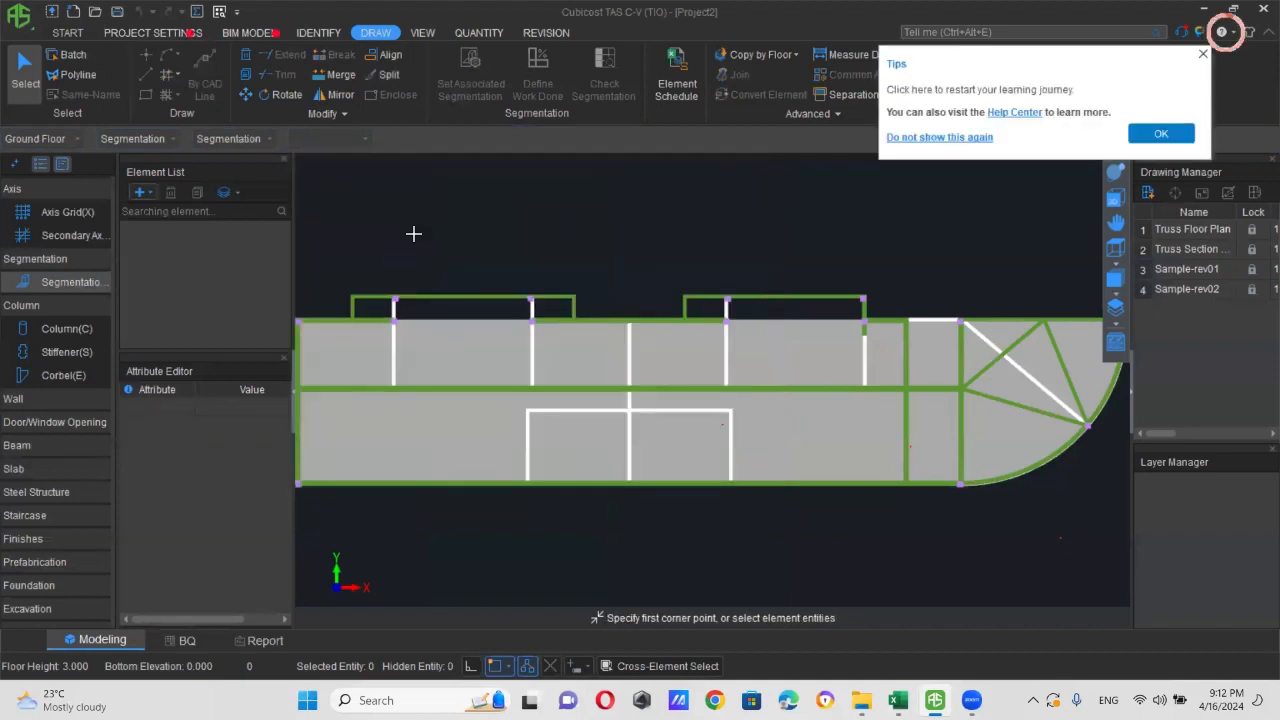
{"action": "scroll", "coordinate": [762, 366], "scroll_direction": "down", "scroll_amount": 2}
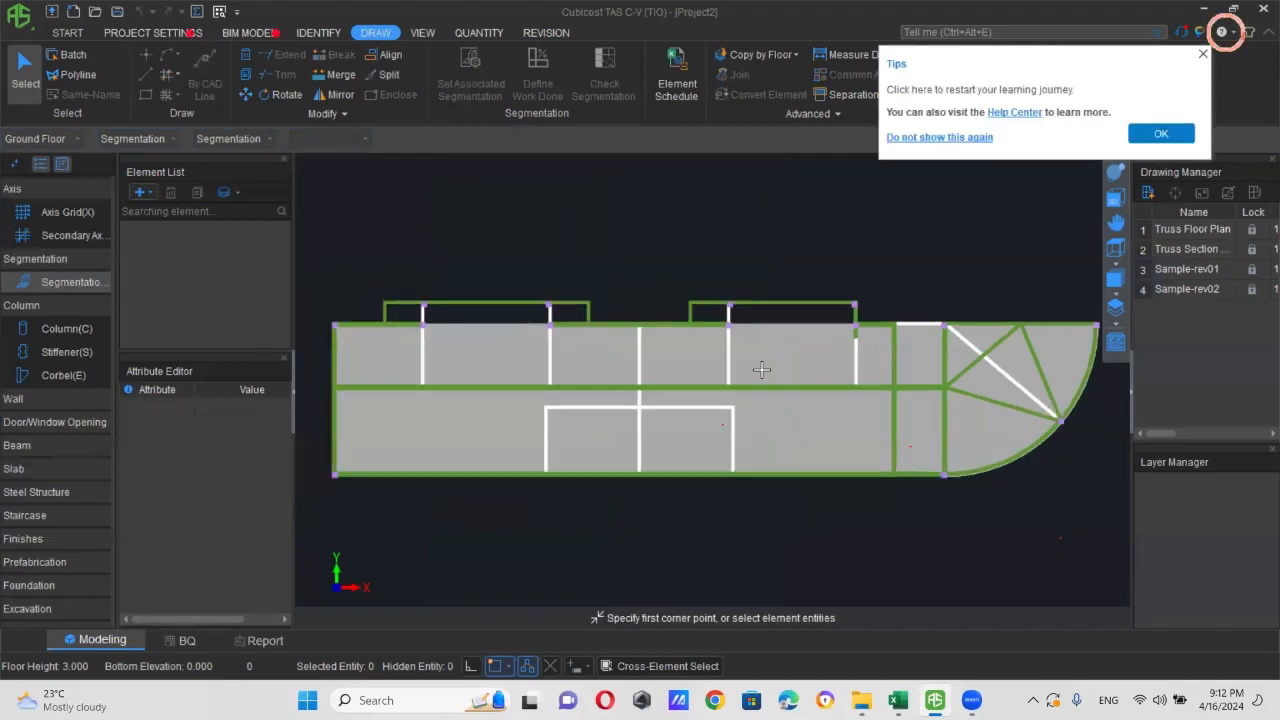
{"action": "left_click", "coordinate": [1160, 133]}
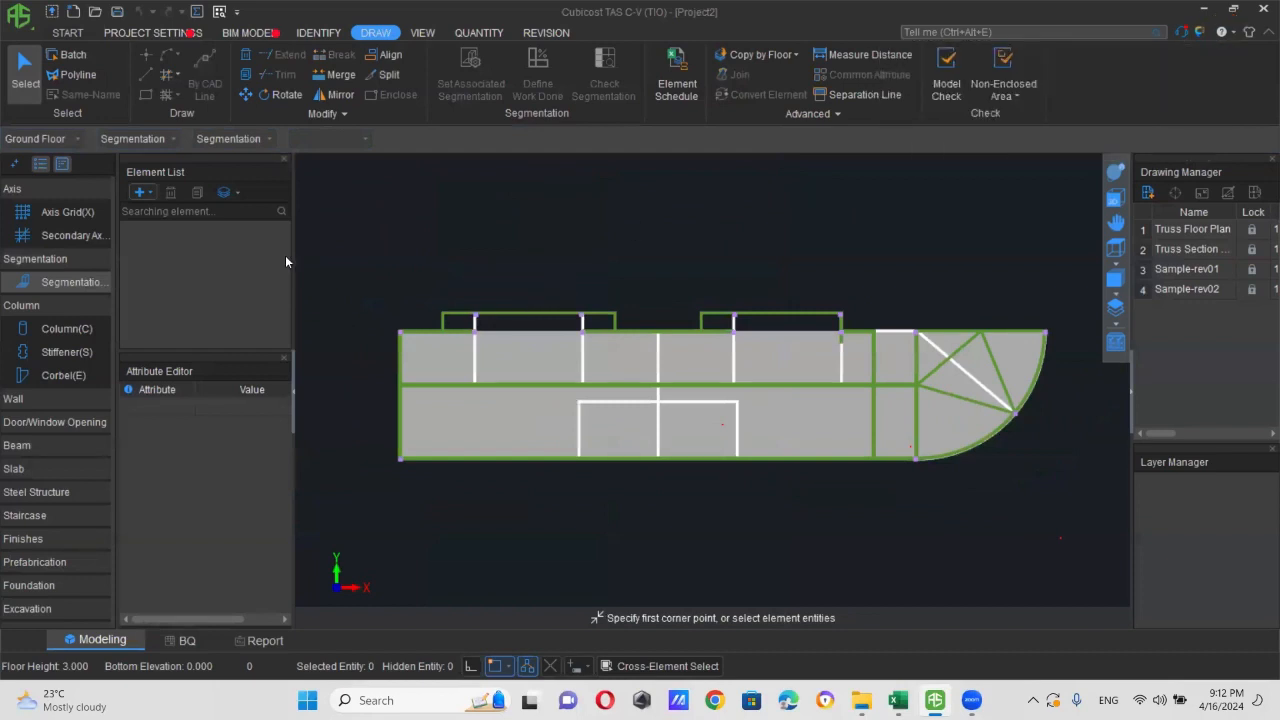
- Create a Construction Zone segmentation element with Column, Wall and Beam in its calculation scope
{"action": "left_click", "coordinate": [140, 192]}
{"action": "left_click", "coordinate": [172, 240]}
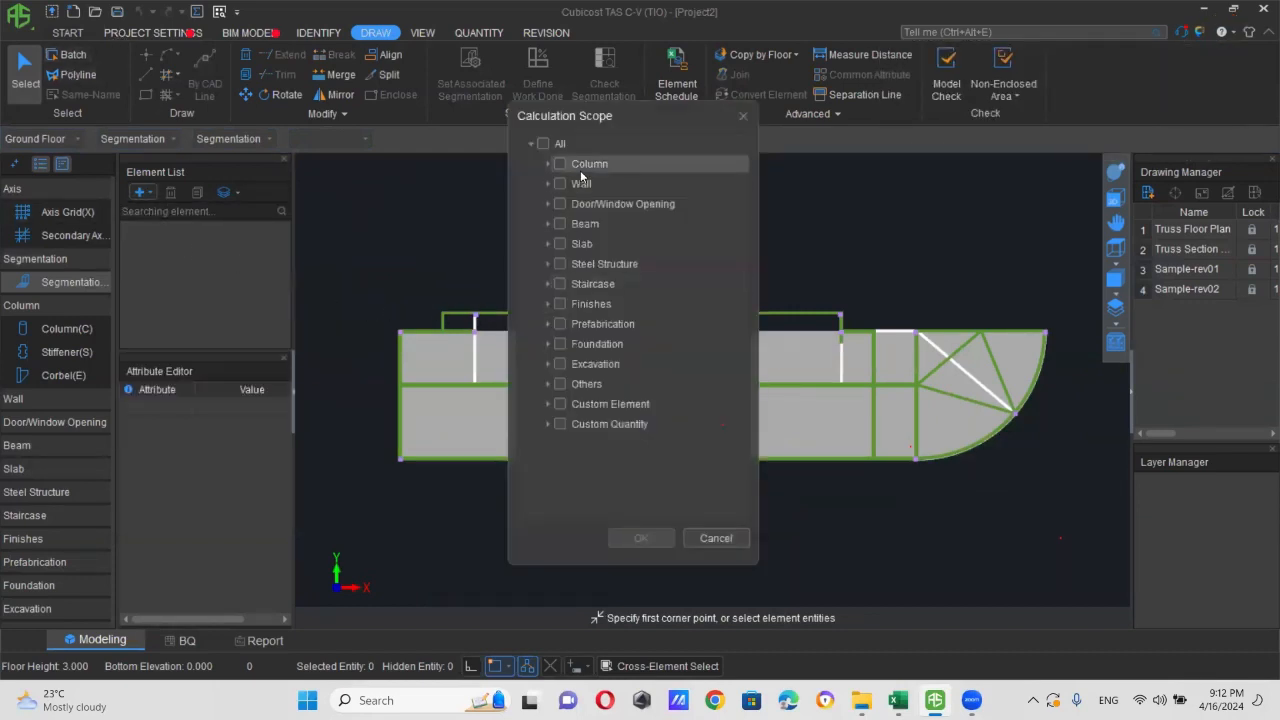
{"action": "left_click", "coordinate": [560, 164]}
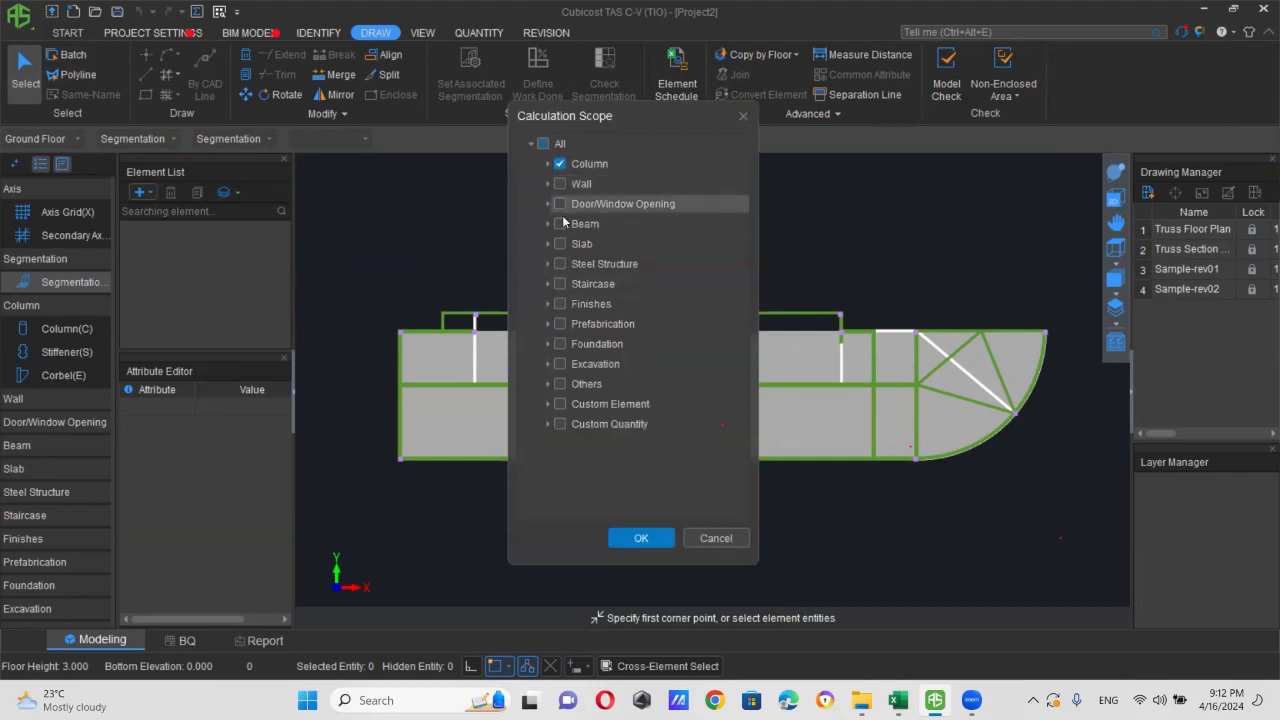
{"action": "left_click", "coordinate": [560, 224]}
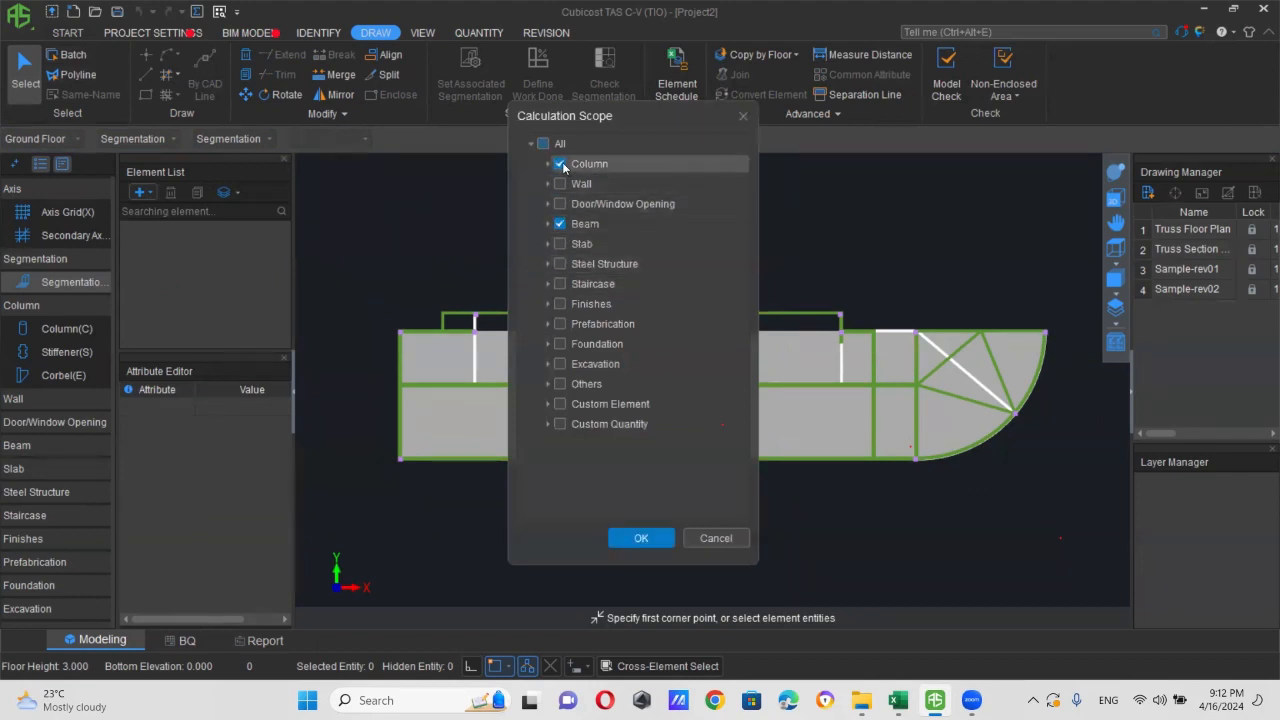
{"action": "left_click", "coordinate": [560, 184]}
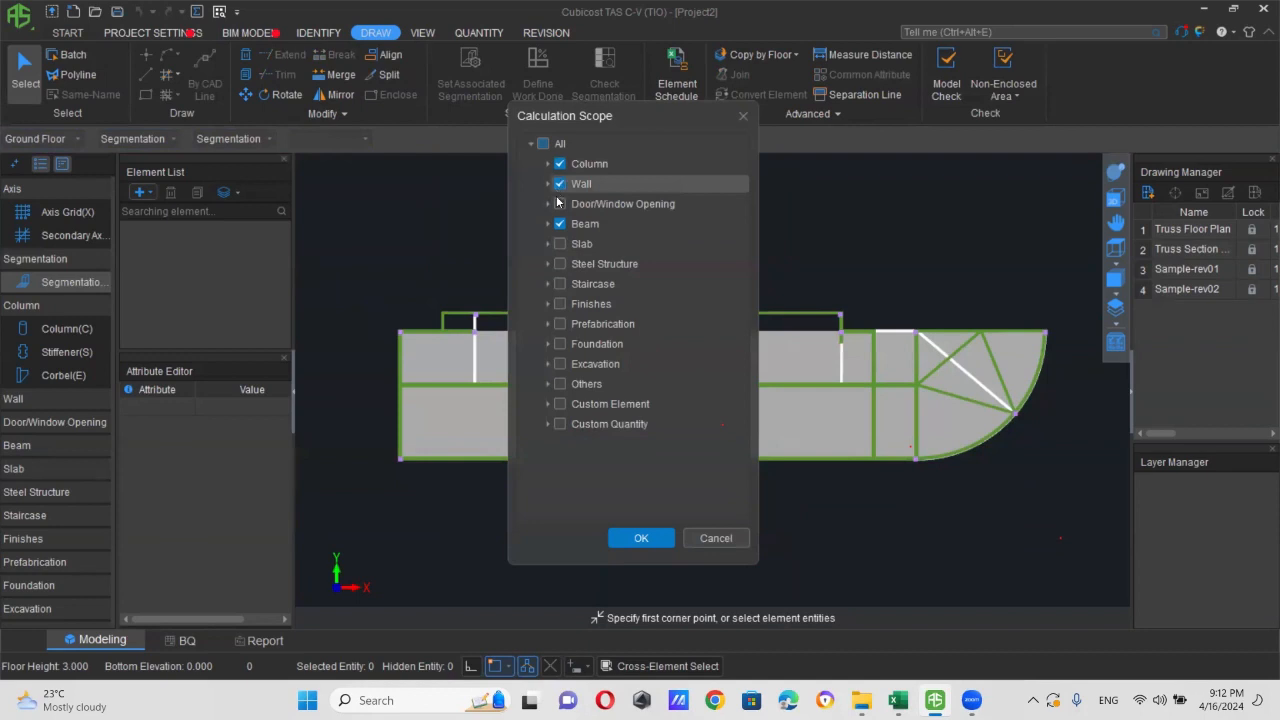
{"action": "left_click", "coordinate": [641, 538]}
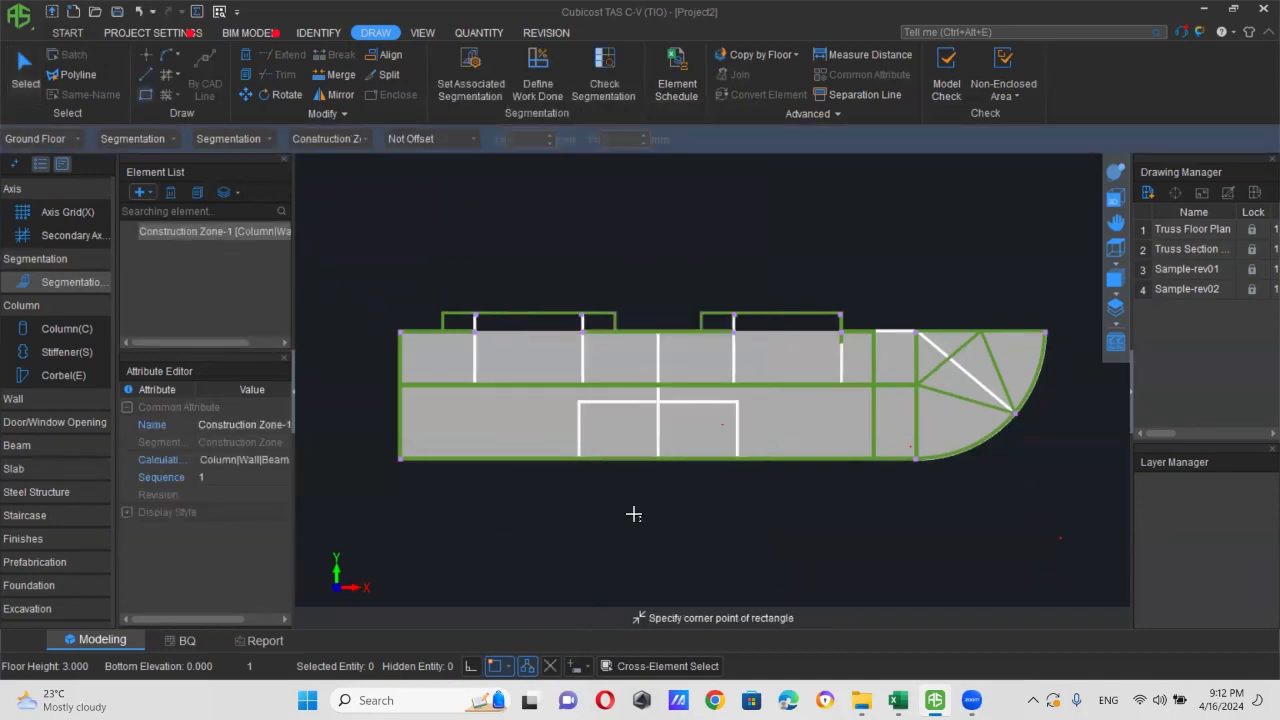
- Draw two adjoining Construction Zone rectangles over the straight west end of the ground floor plan, one above the other
{"action": "left_click", "coordinate": [400, 323]}
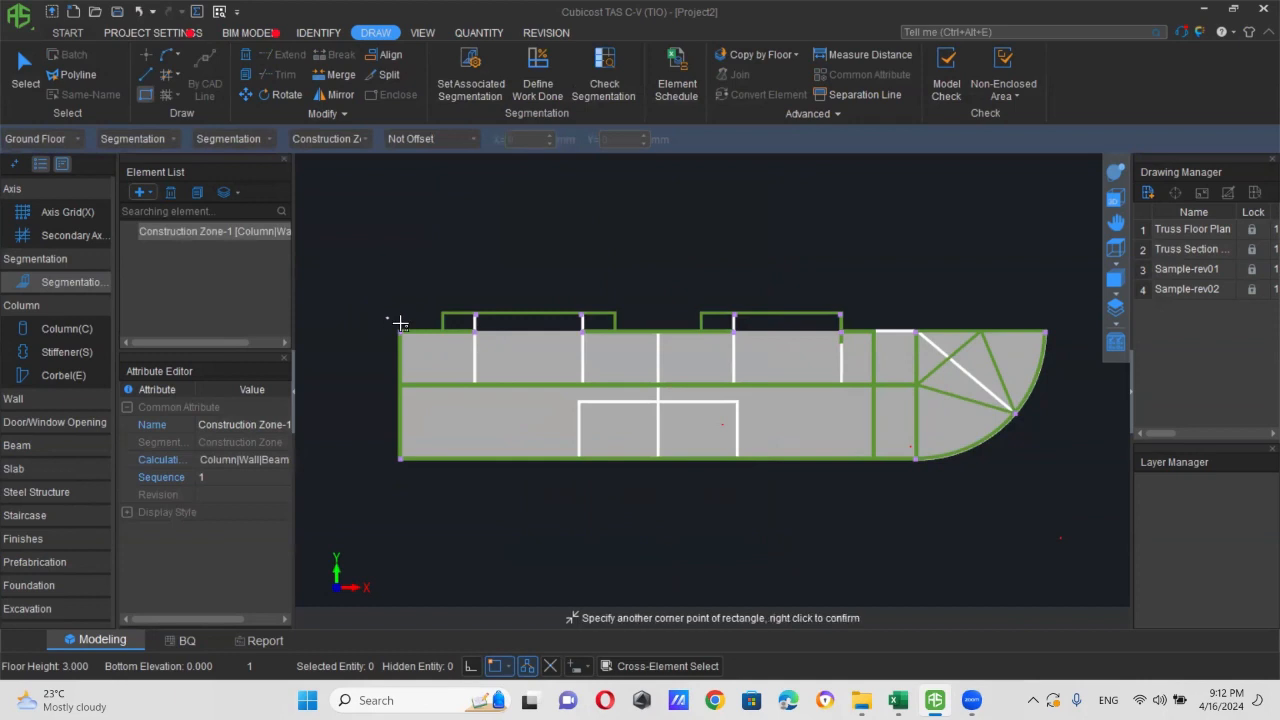
{"action": "left_click", "coordinate": [481, 388]}
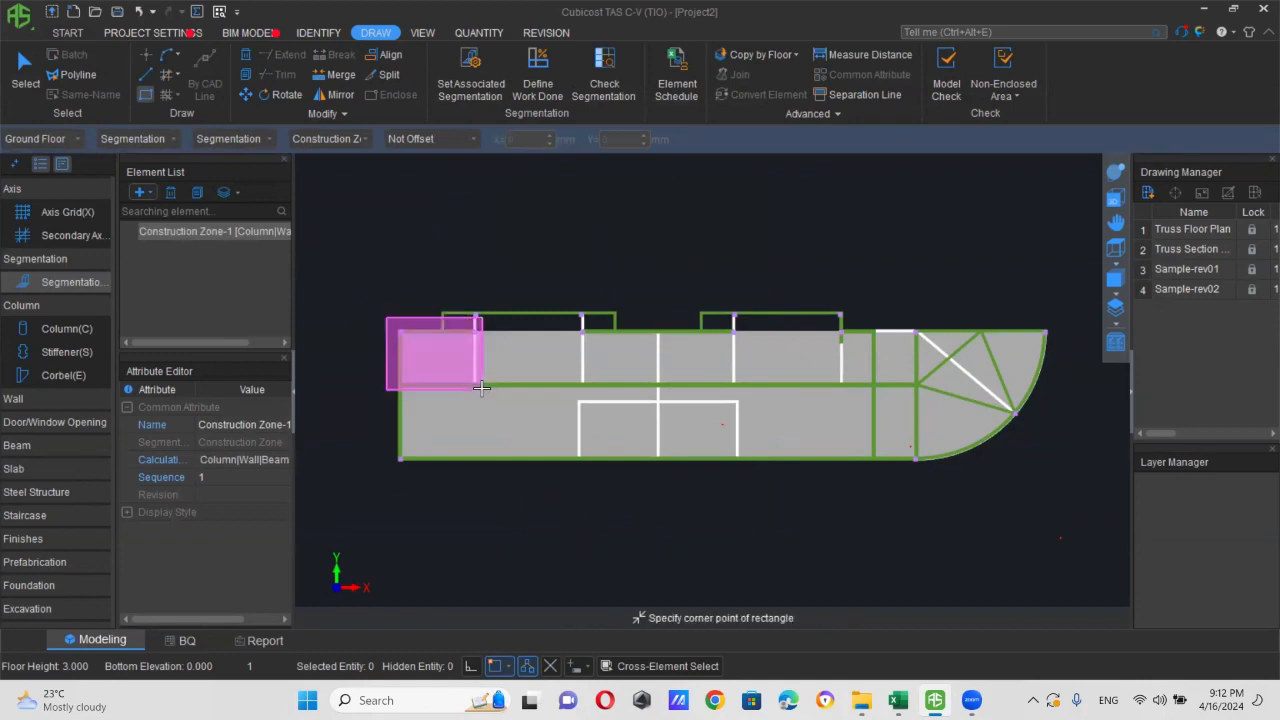
{"action": "left_click", "coordinate": [386, 390]}
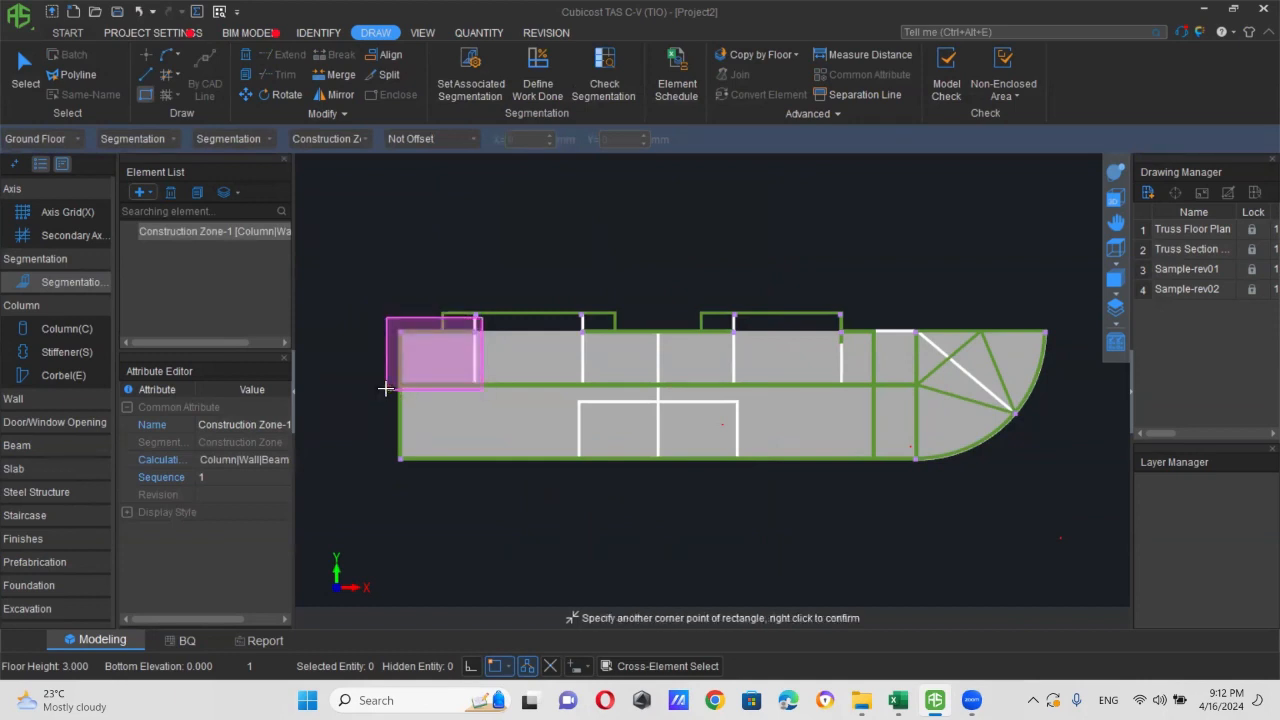
{"action": "left_click", "coordinate": [483, 466]}
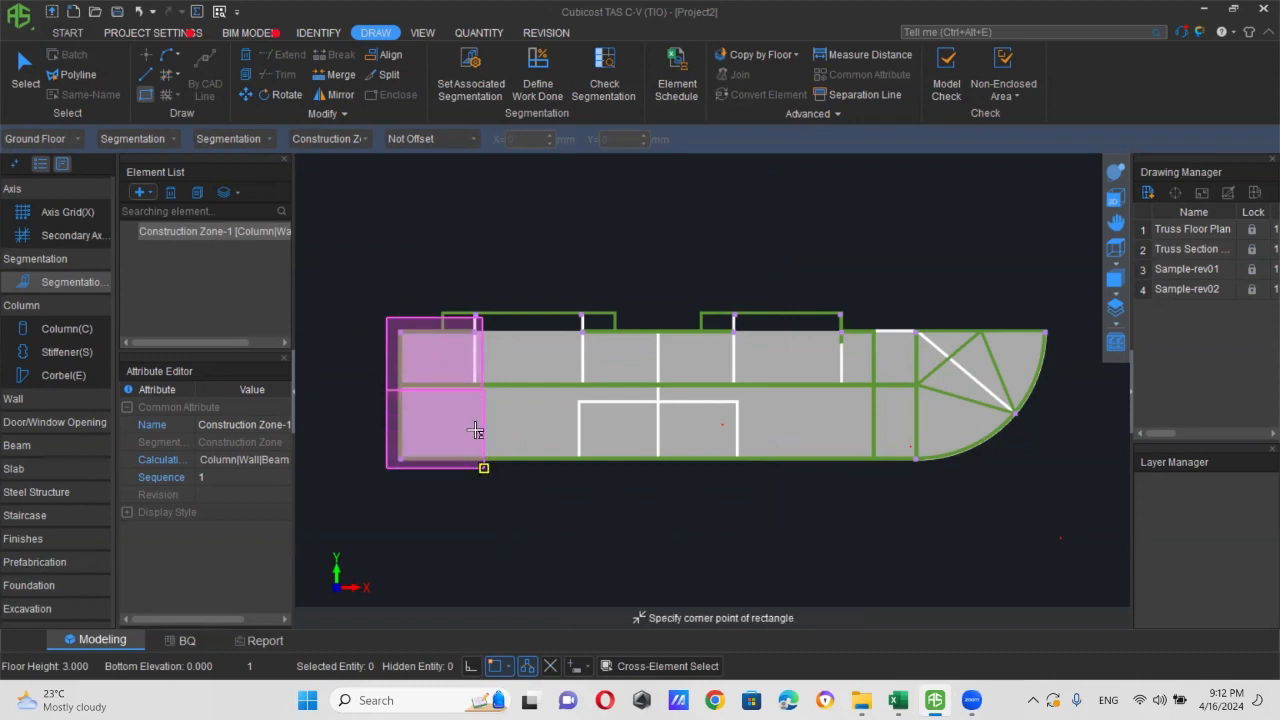
- Create a Progress Claim segmentation element covering Column, Wall and Beam, and draw its rectangle over the upper part of the plan's curved end
{"action": "left_click", "coordinate": [140, 192]}
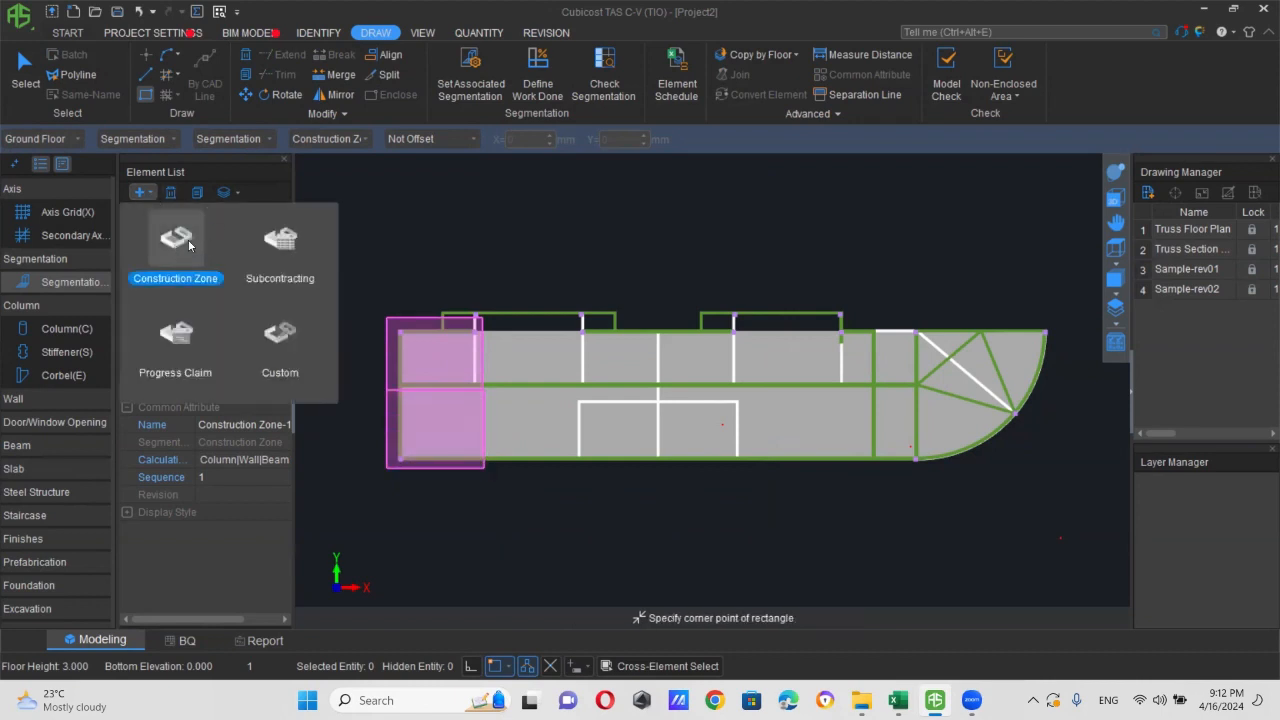
{"action": "left_click", "coordinate": [282, 246]}
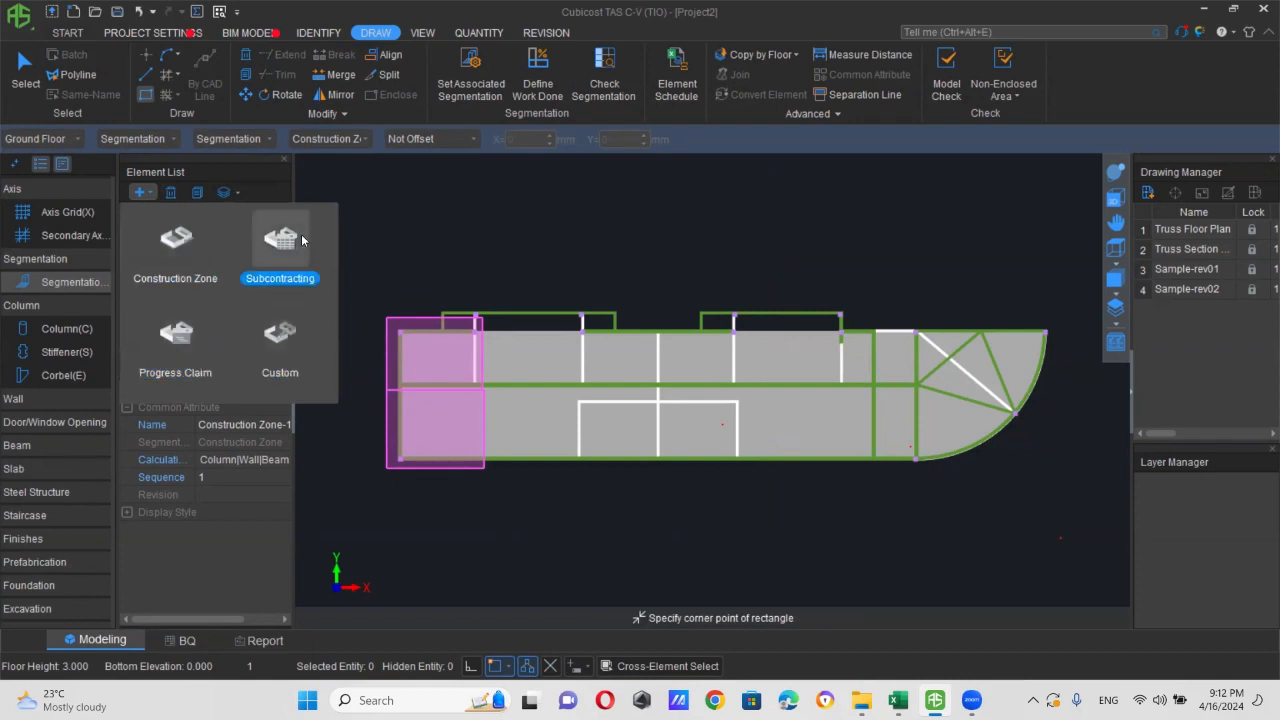
{"action": "left_click", "coordinate": [181, 347]}
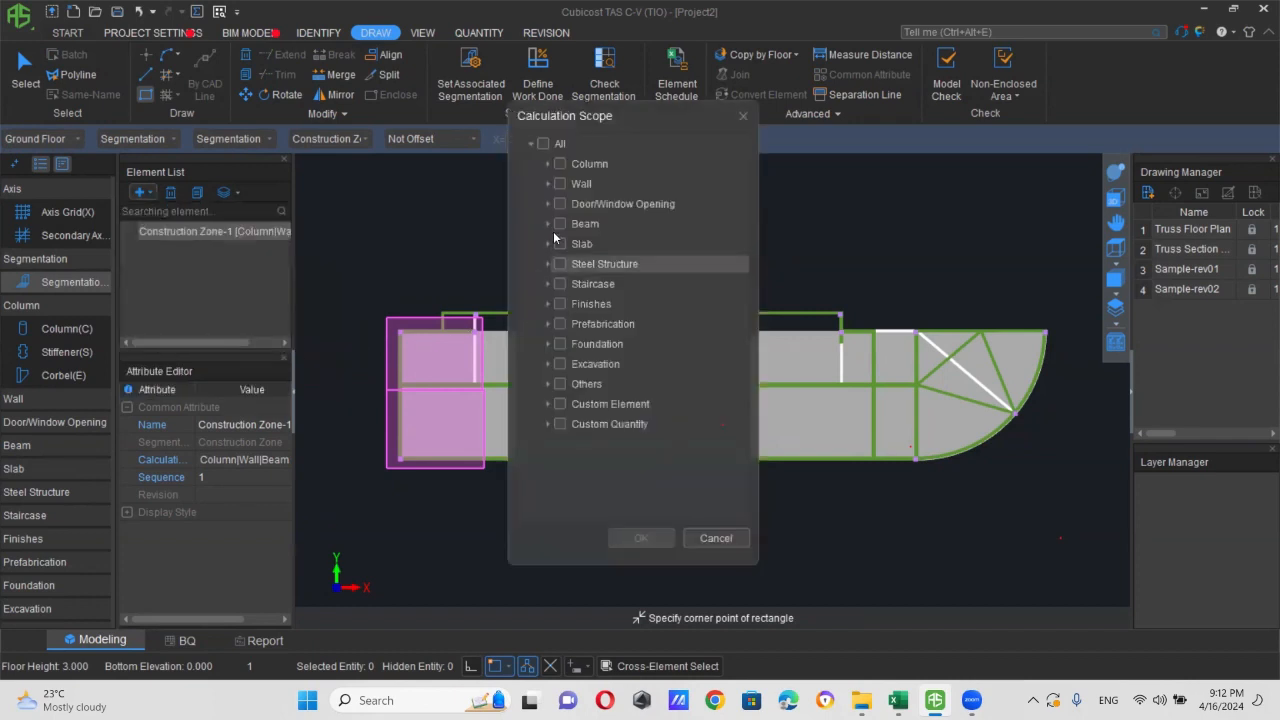
{"action": "left_click", "coordinate": [560, 164]}
{"action": "left_click", "coordinate": [560, 184]}
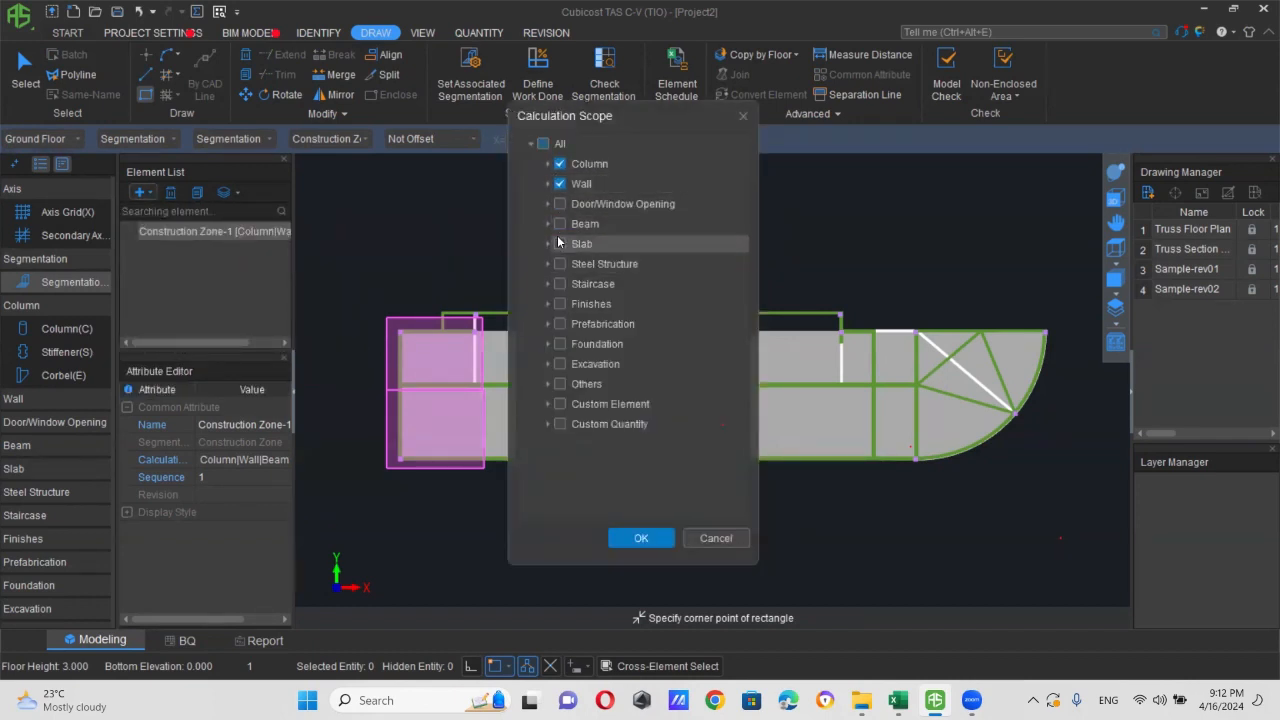
{"action": "left_click", "coordinate": [559, 230]}
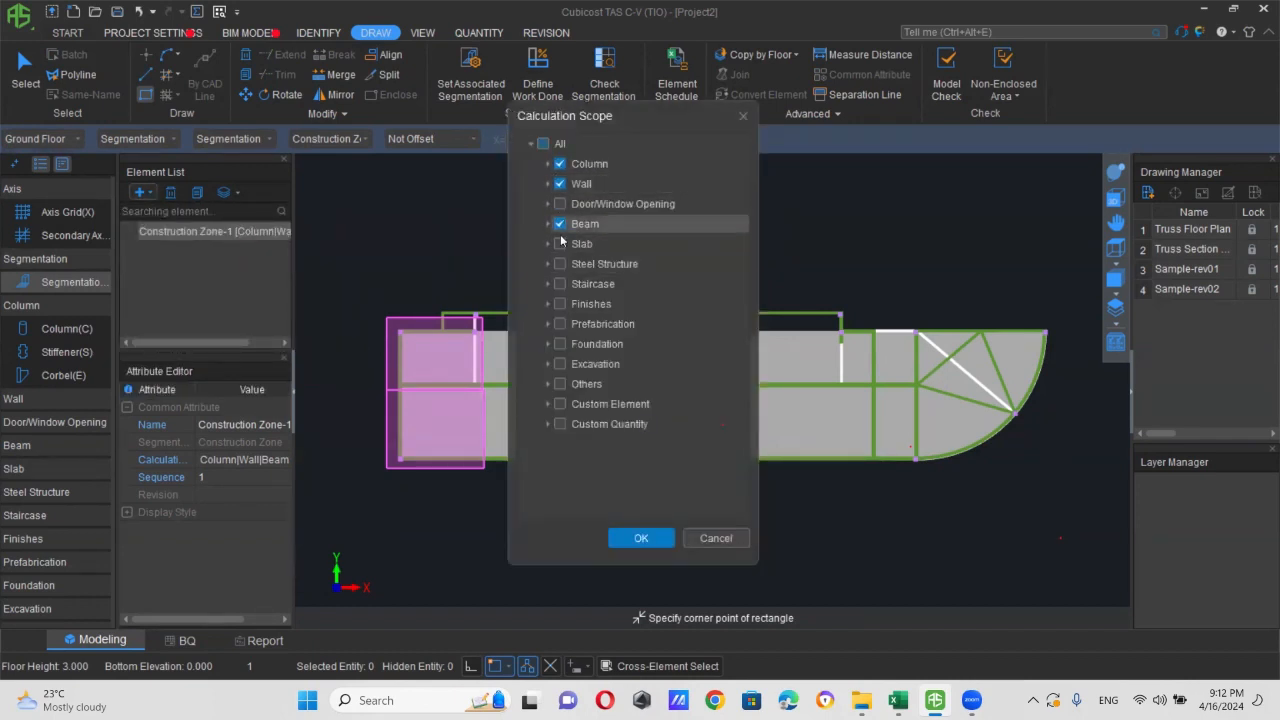
{"action": "left_click", "coordinate": [641, 538]}
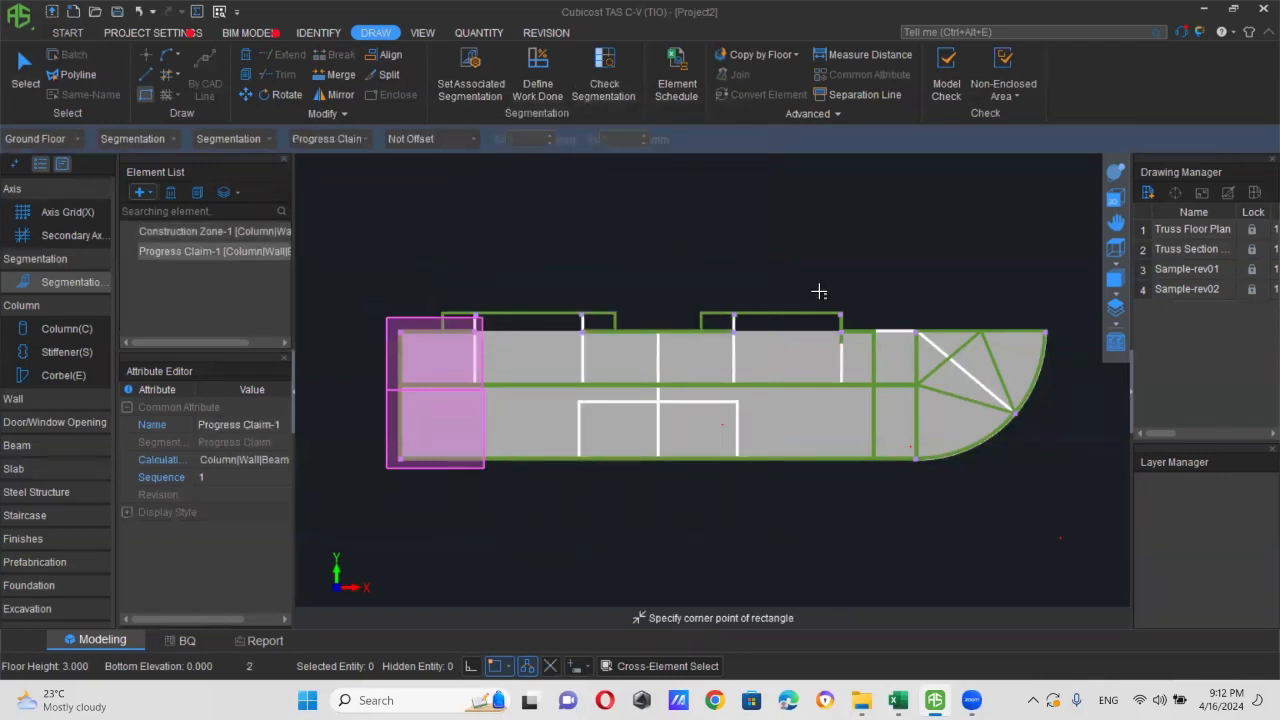
{"action": "left_click", "coordinate": [898, 314]}
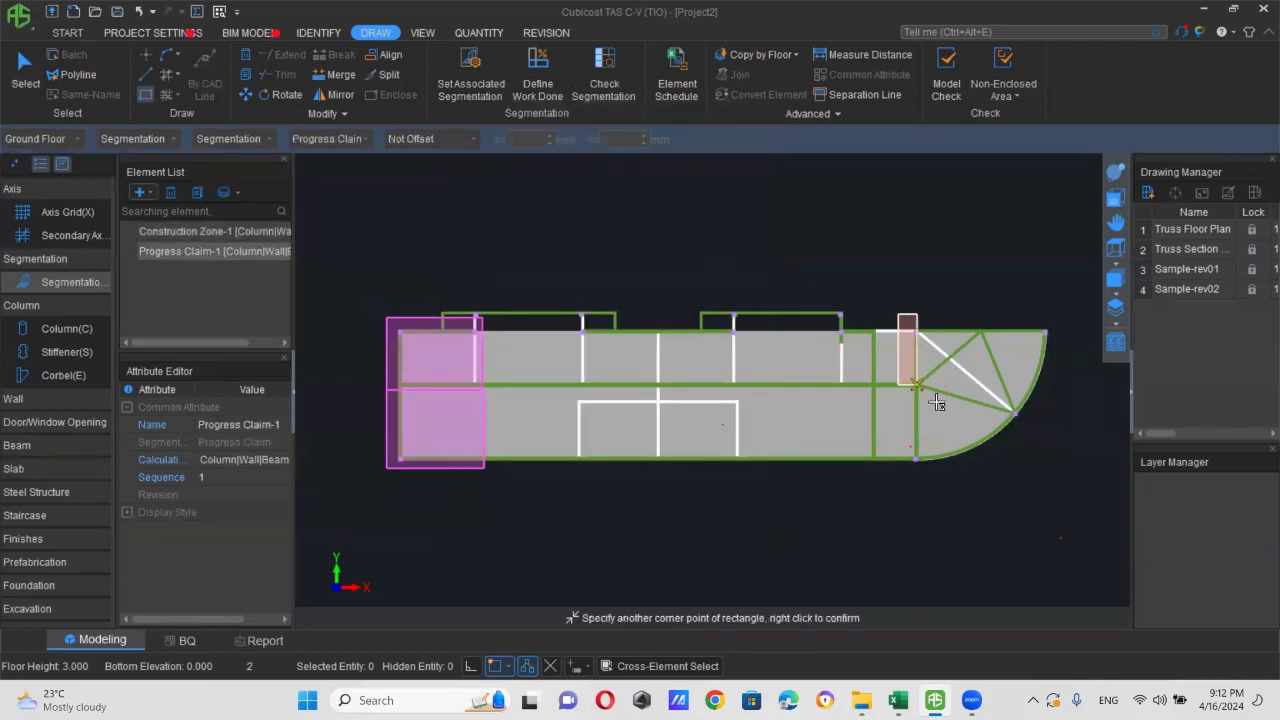
{"action": "left_click", "coordinate": [1044, 415]}
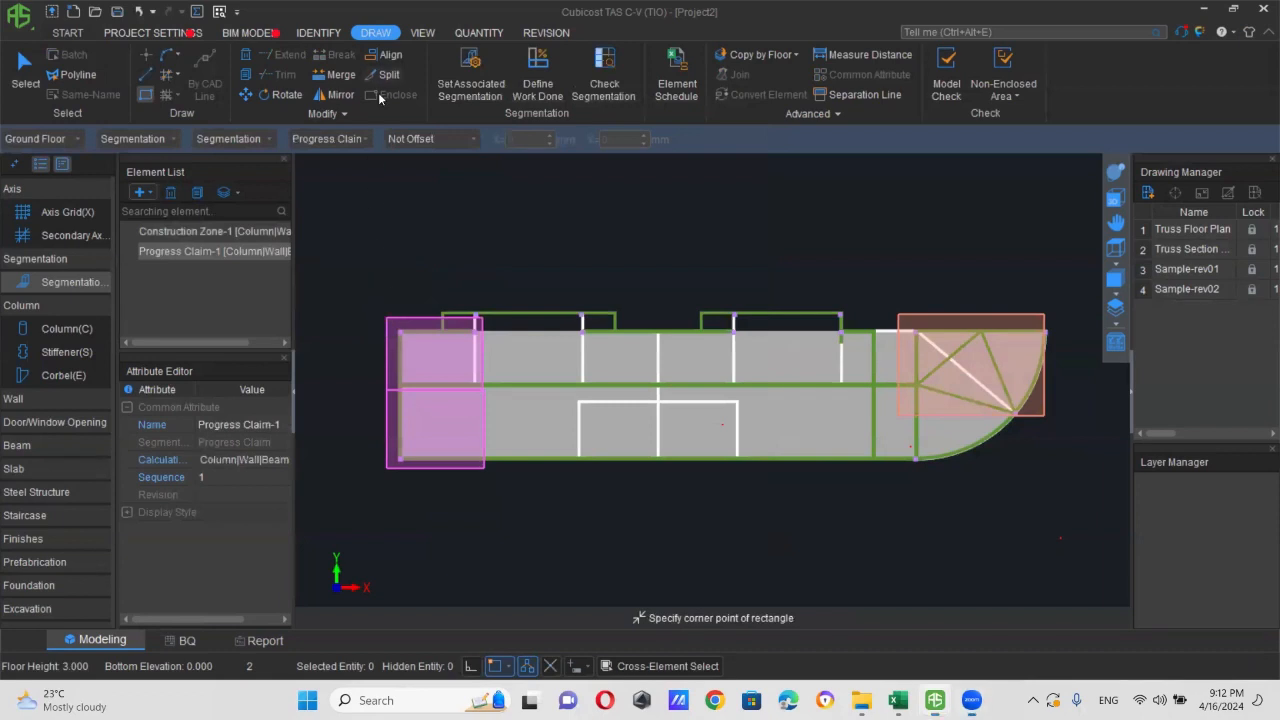
- Associate the short beam KL-20(1) just above the upper construction zone with Construction Zone-1, including formwork and concrete
{"action": "scroll", "coordinate": [462, 318], "scroll_direction": "up", "scroll_amount": 5}
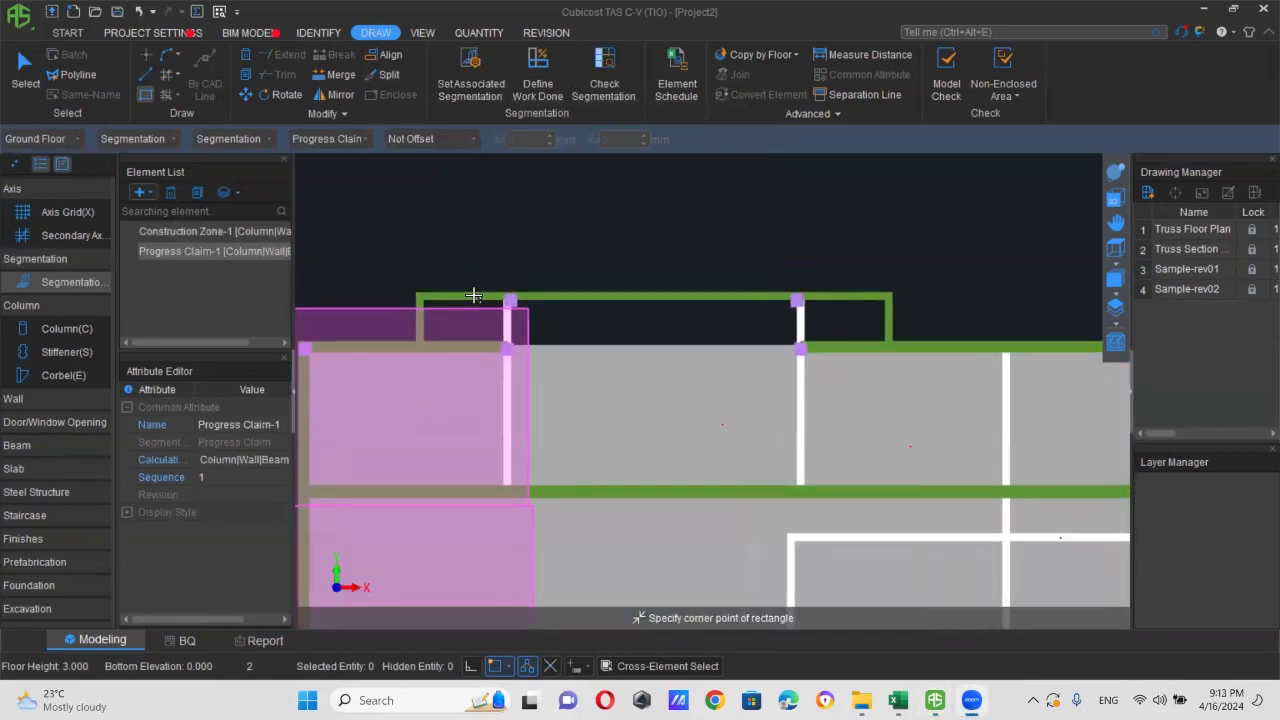
{"action": "scroll", "coordinate": [470, 298], "scroll_direction": "down", "scroll_amount": 2}
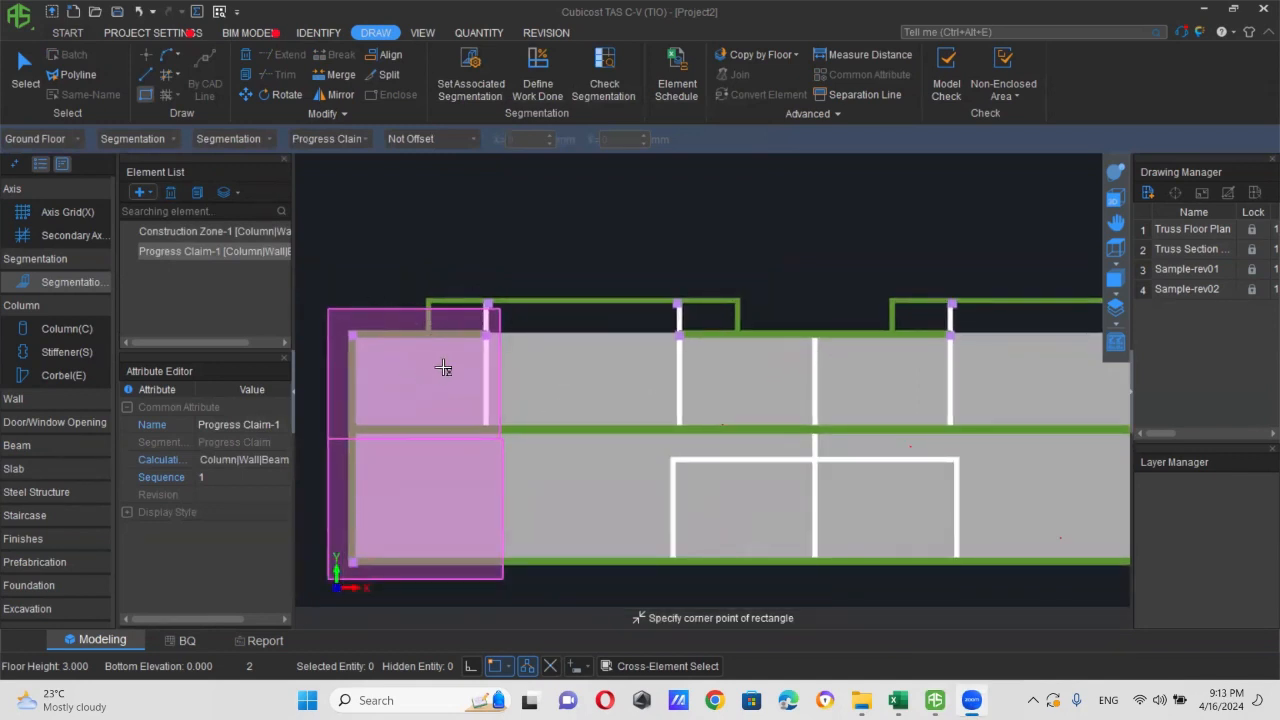
{"action": "scroll", "coordinate": [437, 318], "scroll_direction": "up", "scroll_amount": 1}
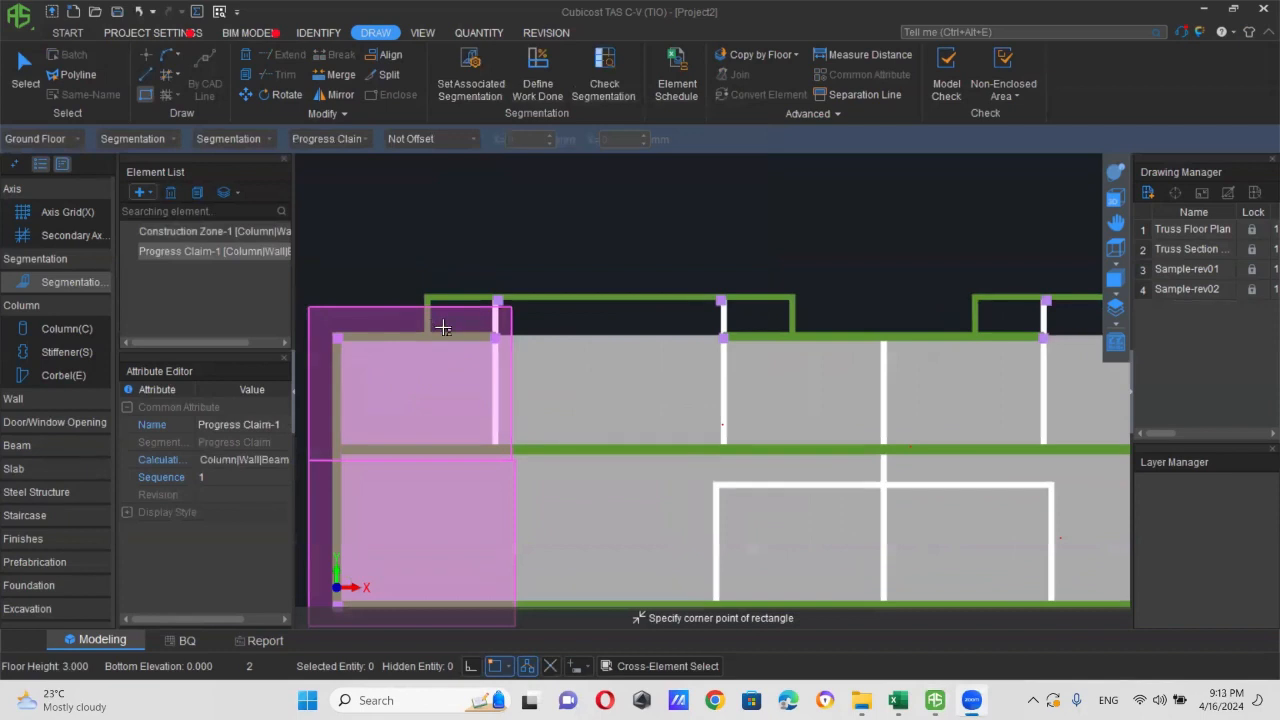
{"action": "left_click", "coordinate": [473, 67]}
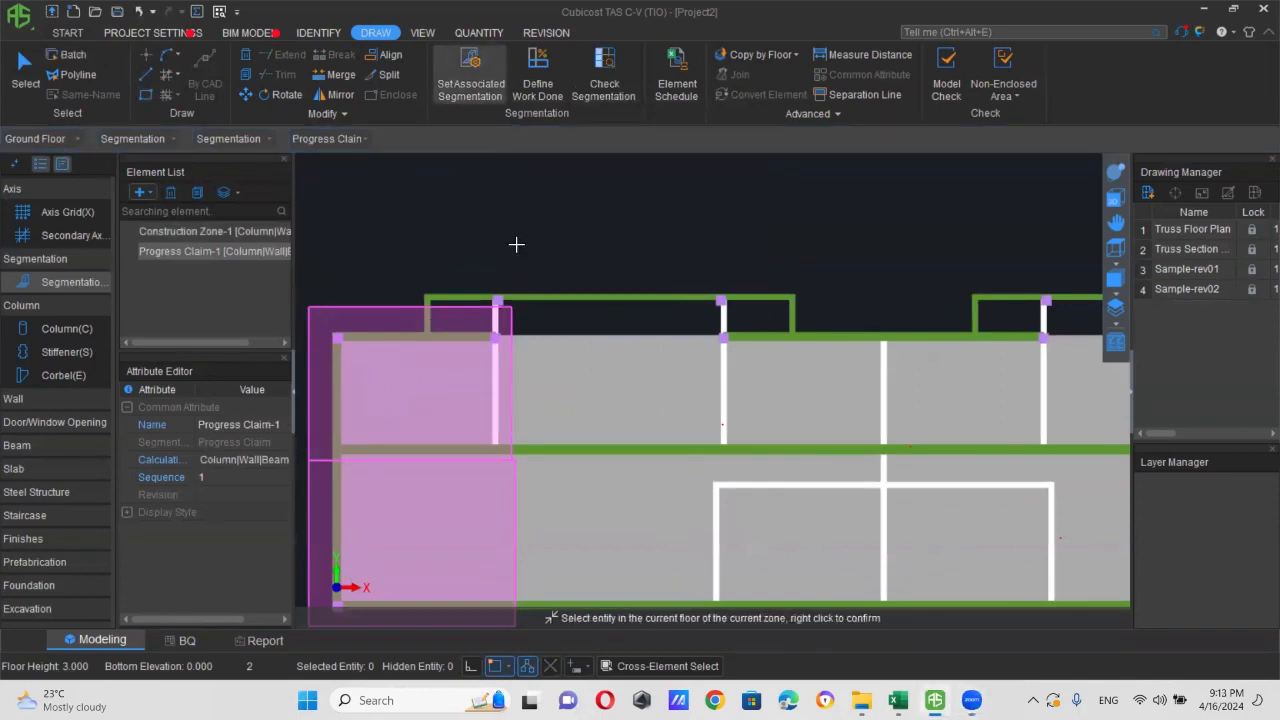
{"action": "left_click", "coordinate": [475, 297]}
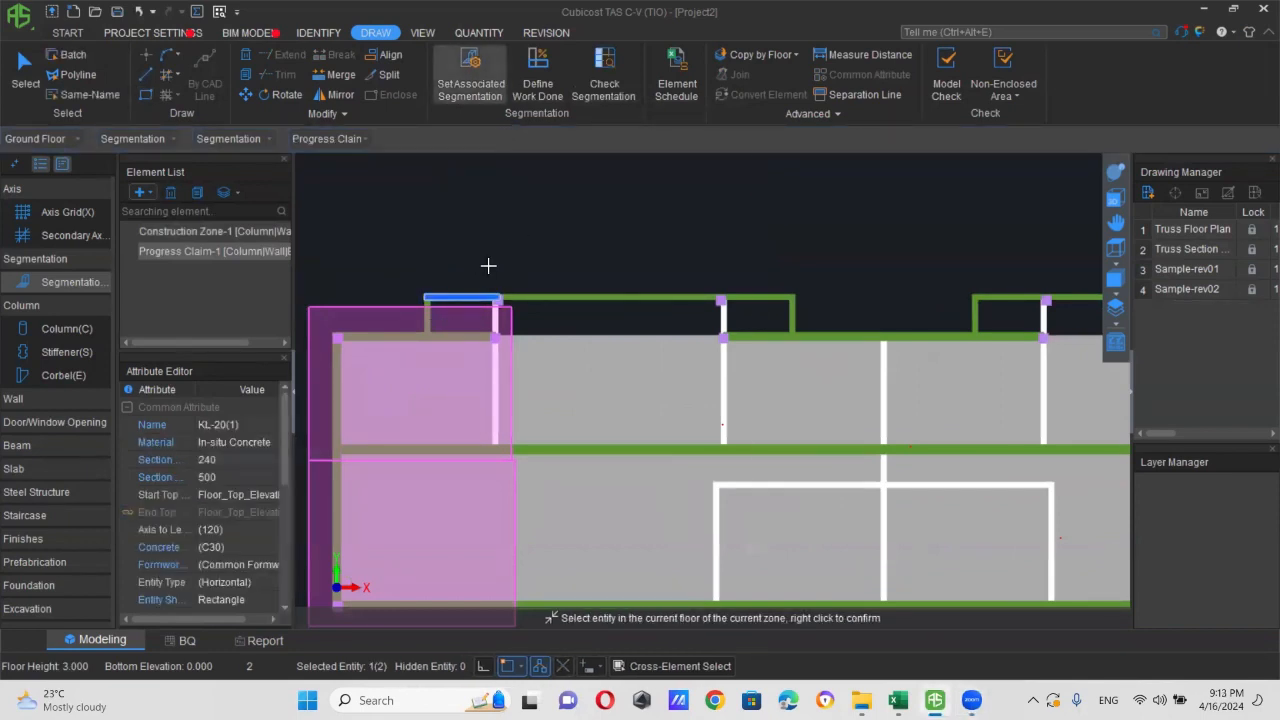
{"action": "right_click", "coordinate": [491, 266]}
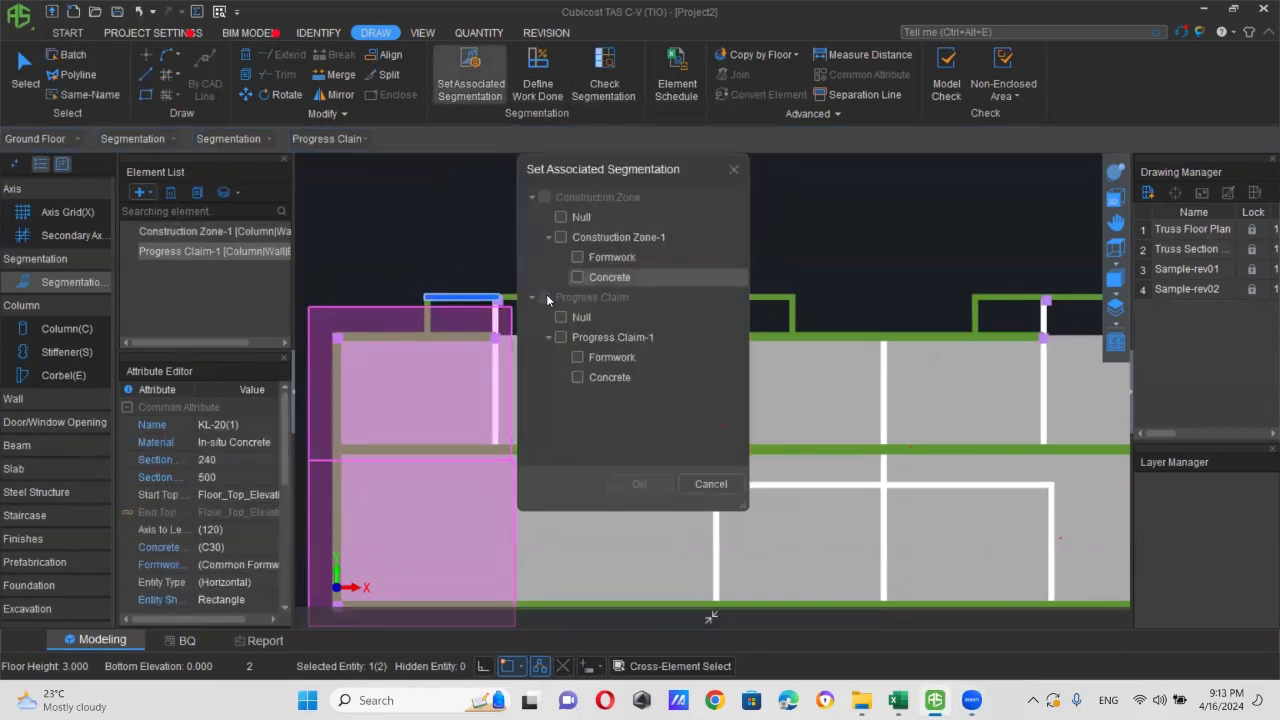
{"action": "left_click", "coordinate": [561, 237]}
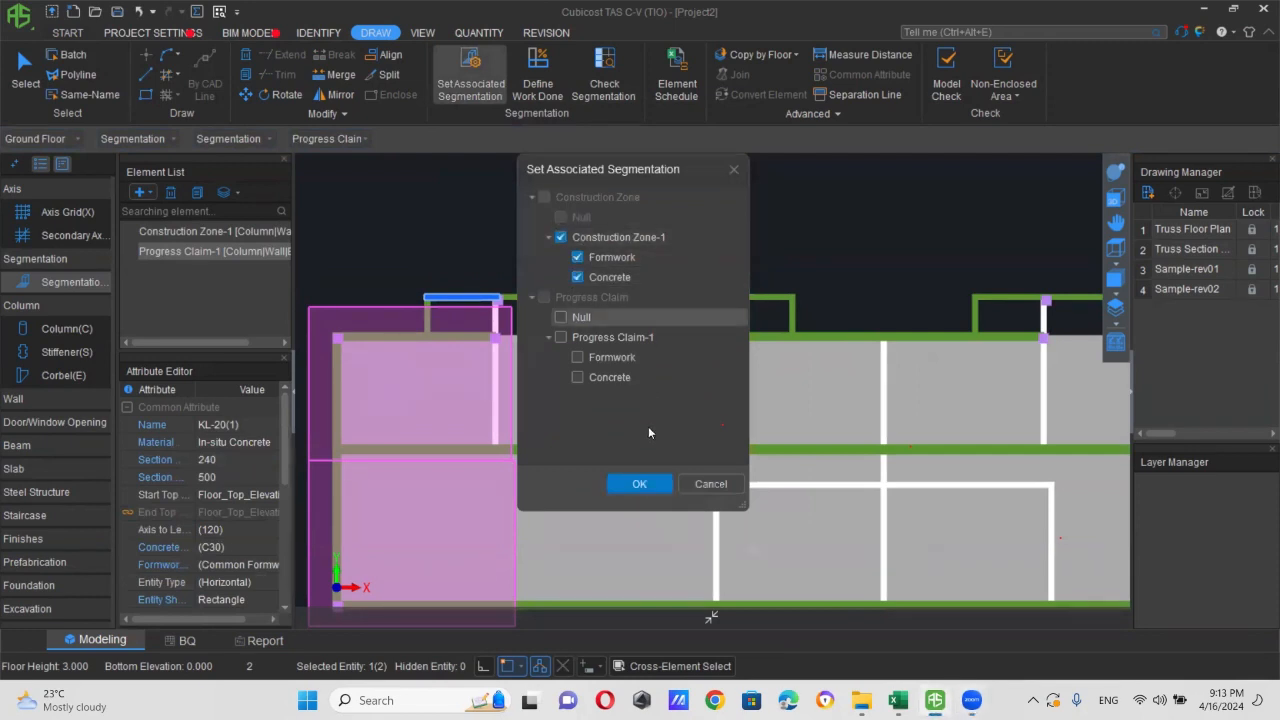
{"action": "left_click", "coordinate": [640, 484]}
- Set Construction Zone-1 as the associated segmentation of structural wall w1 along the plan's upper edge
{"action": "scroll", "coordinate": [481, 352], "scroll_direction": "up", "scroll_amount": 1}
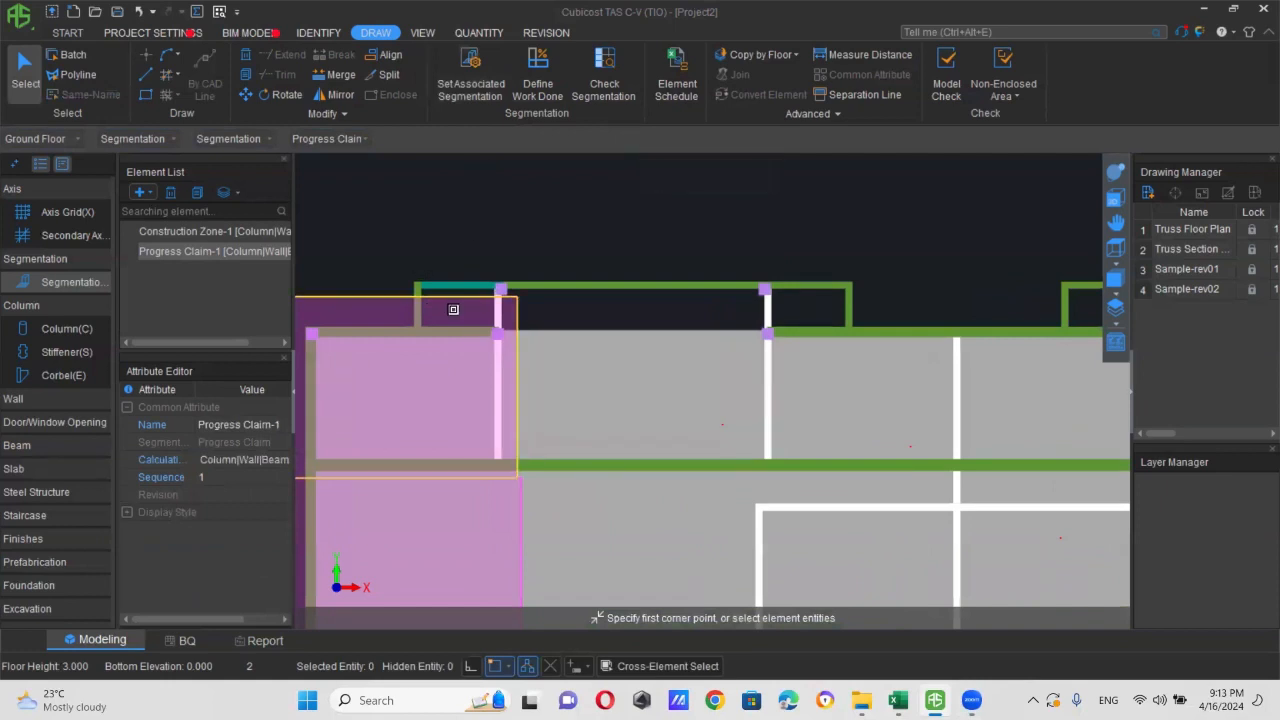
{"action": "middle_click_drag", "start_coordinate": [410, 338], "coordinate": [501, 352]}
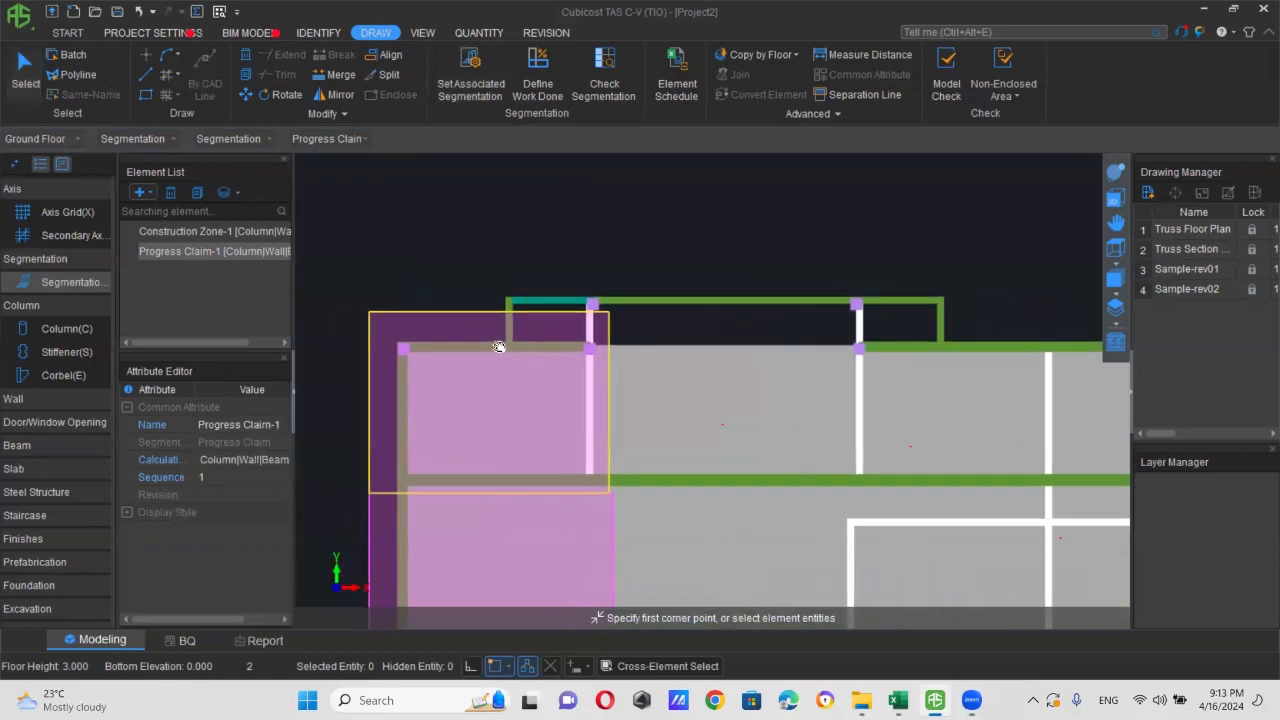
{"action": "scroll", "coordinate": [488, 359], "scroll_direction": "up", "scroll_amount": 1}
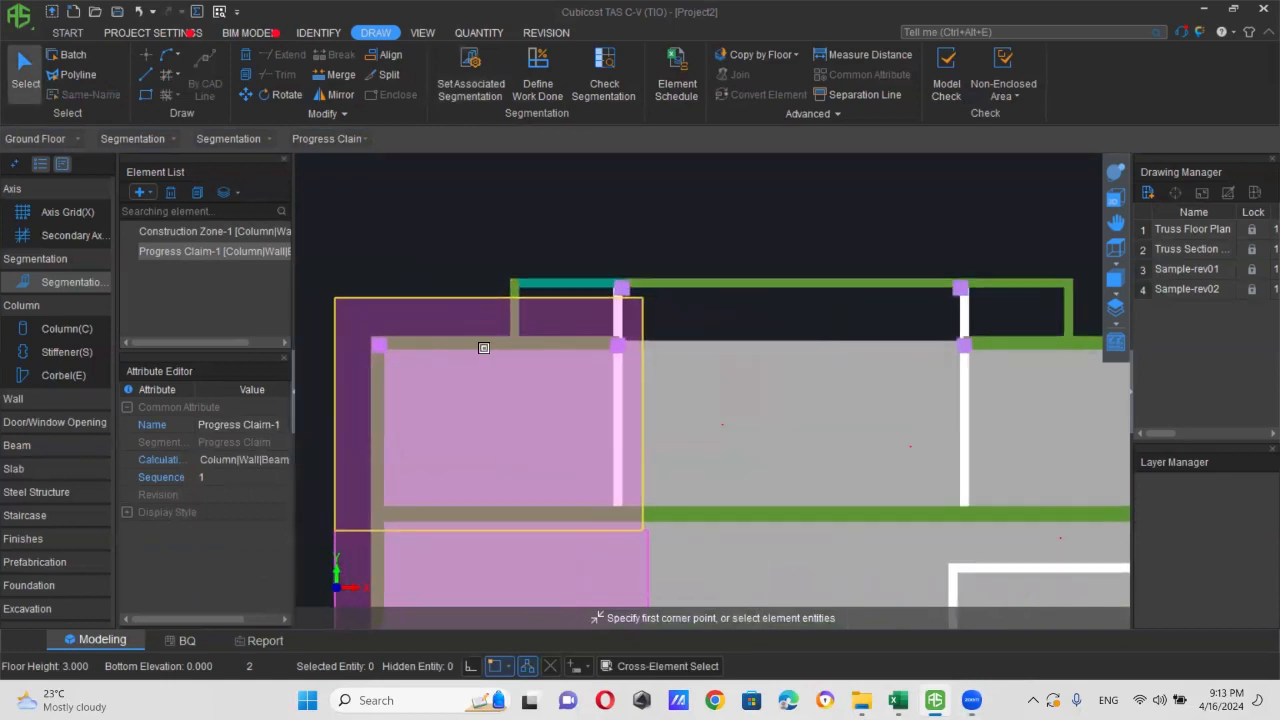
{"action": "left_click", "coordinate": [470, 82]}
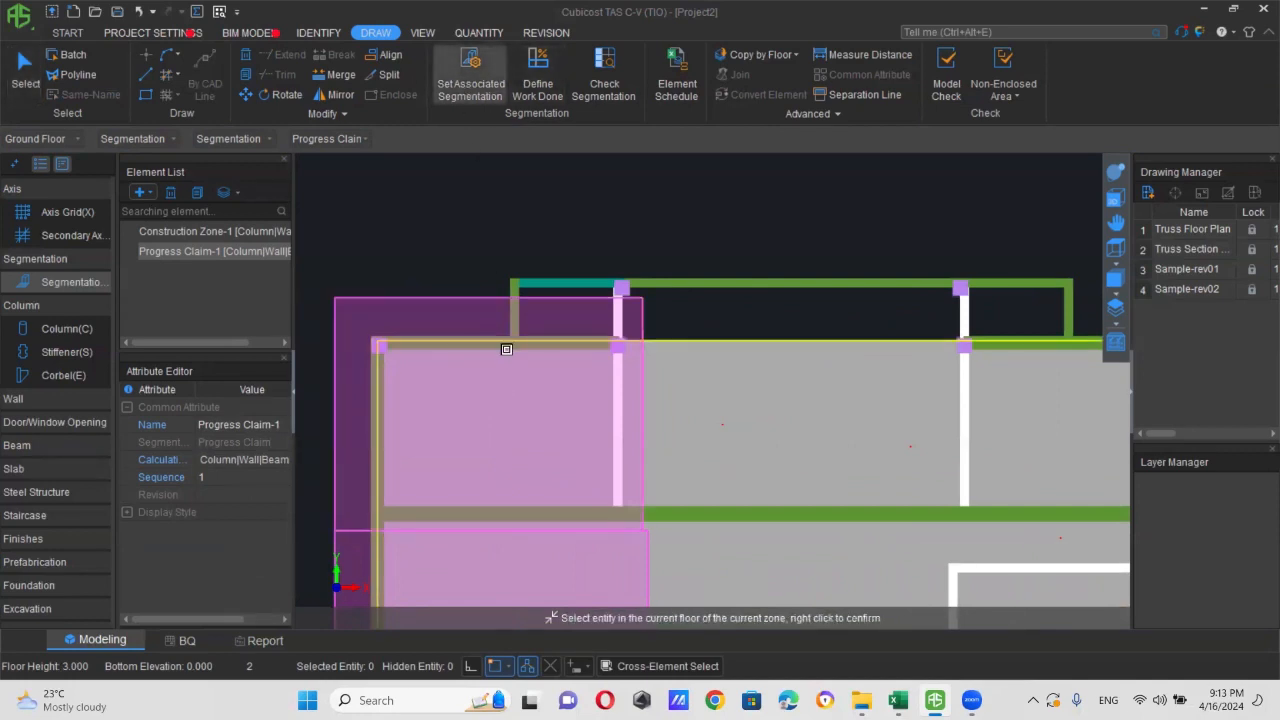
{"action": "left_click", "coordinate": [490, 346]}
{"action": "right_click", "coordinate": [636, 386]}
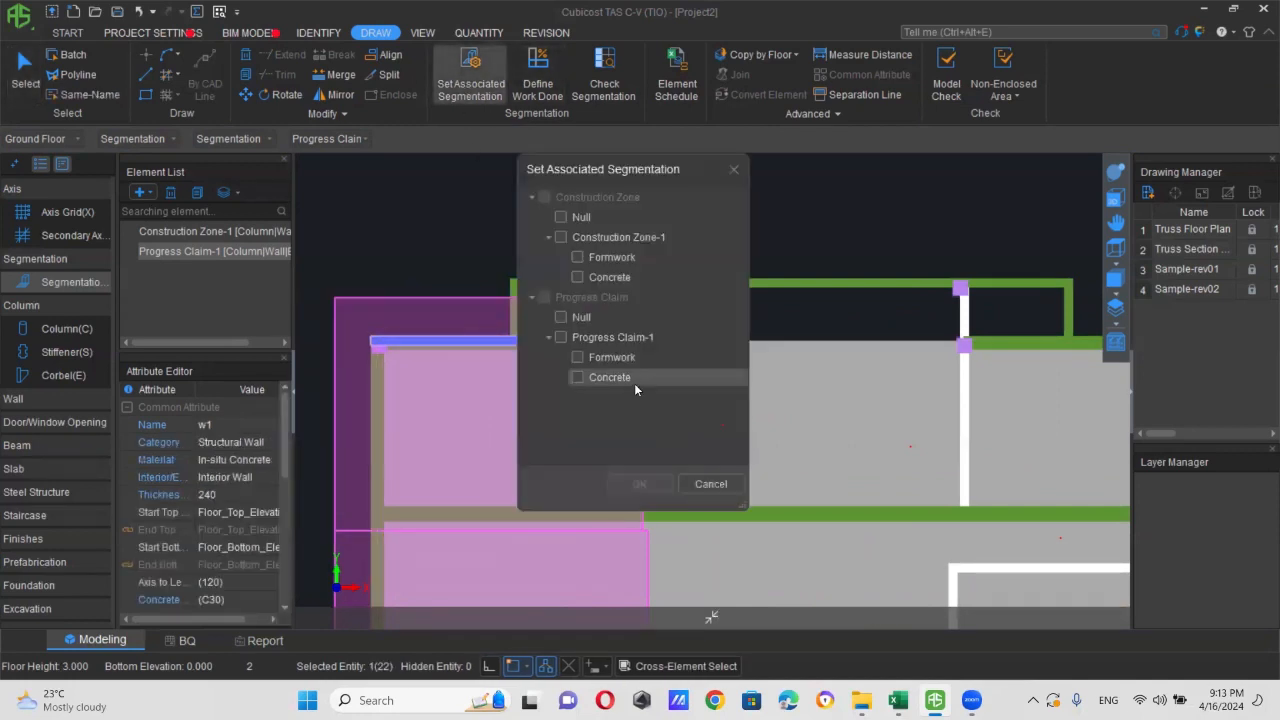
{"action": "left_click", "coordinate": [592, 240]}
{"action": "left_click", "coordinate": [636, 485]}
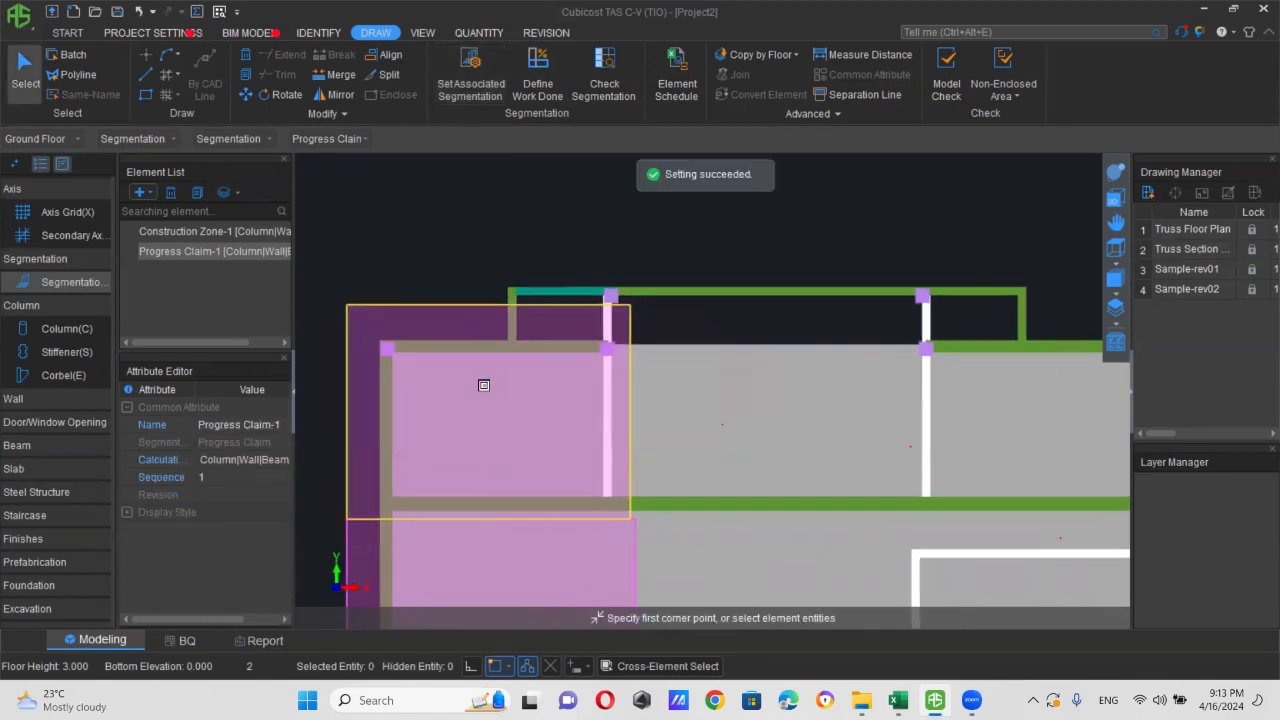
- Run the summary calculation of the project's quantities with the new segmentation in place
{"action": "scroll", "coordinate": [483, 381], "scroll_direction": "down", "scroll_amount": 2}
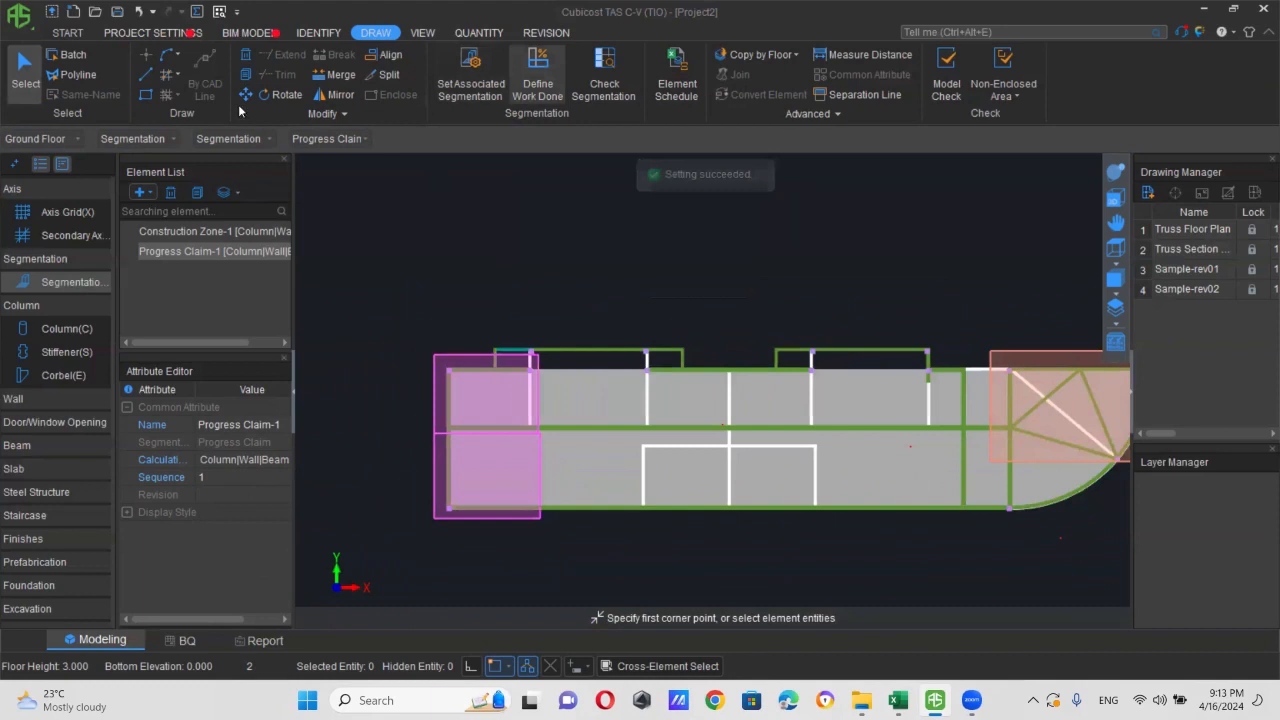
{"action": "left_click", "coordinate": [479, 32]}
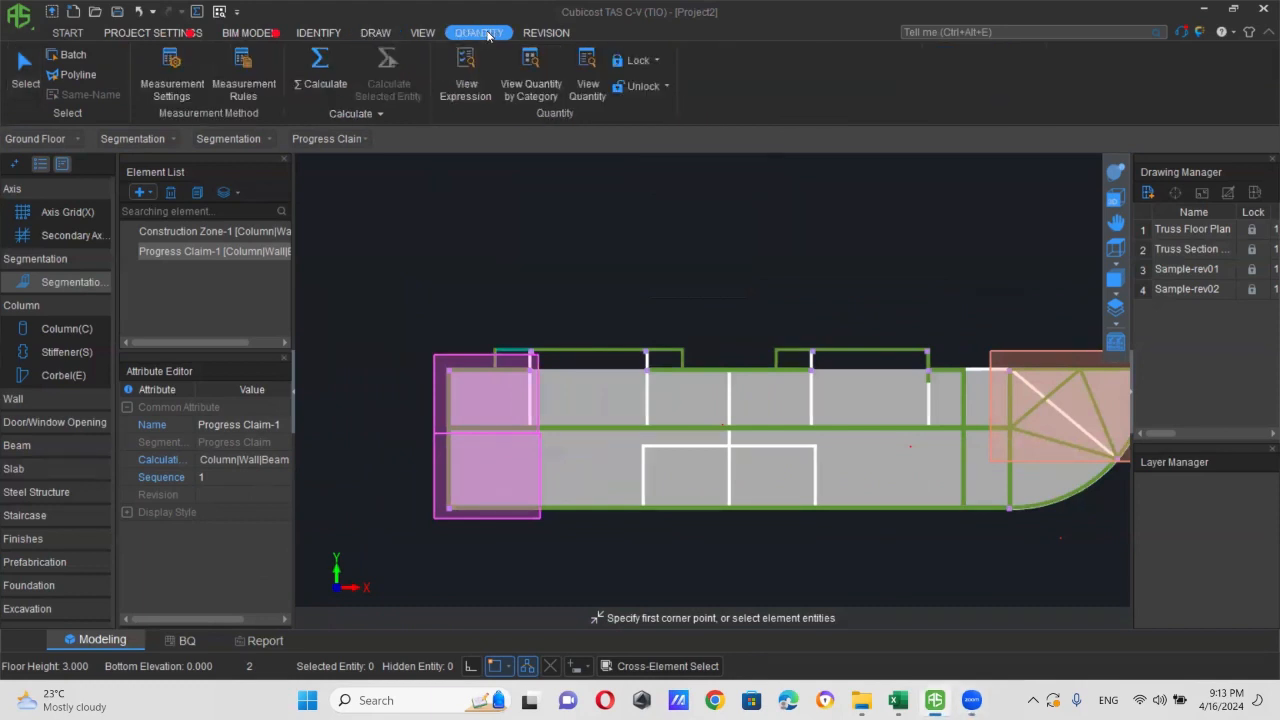
{"action": "left_click", "coordinate": [320, 72]}
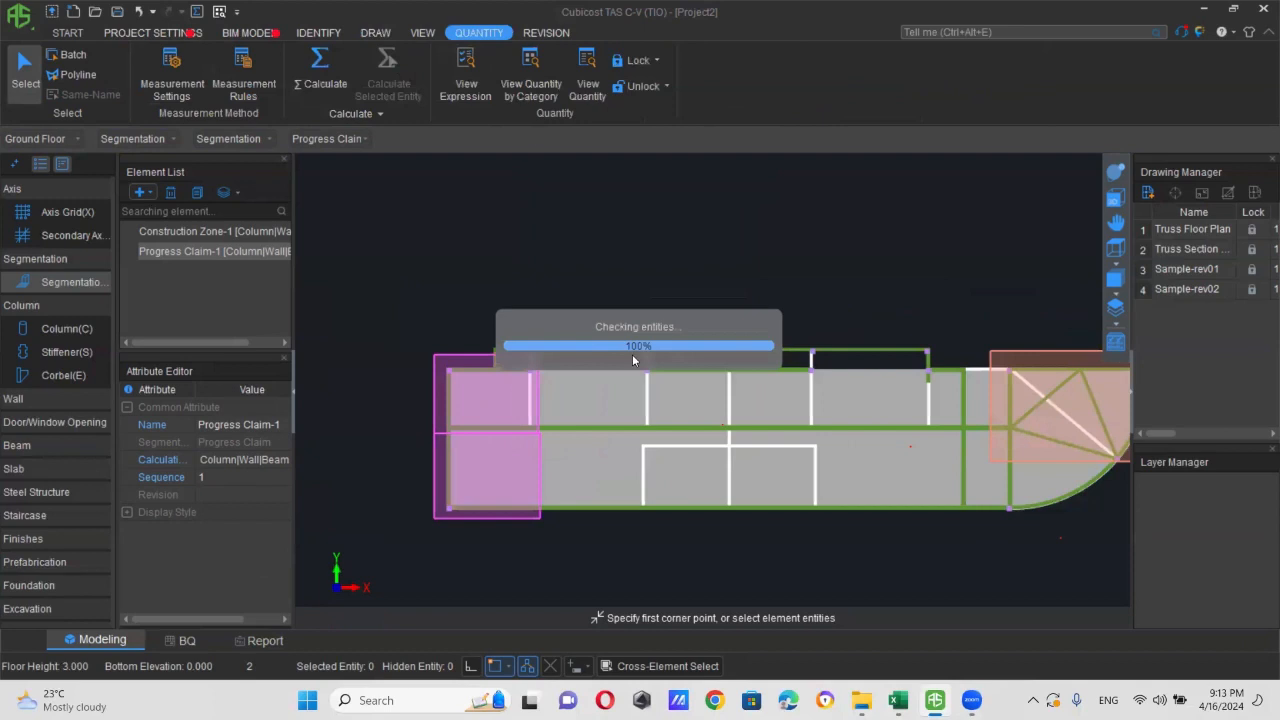
{"action": "left_click", "coordinate": [673, 462]}
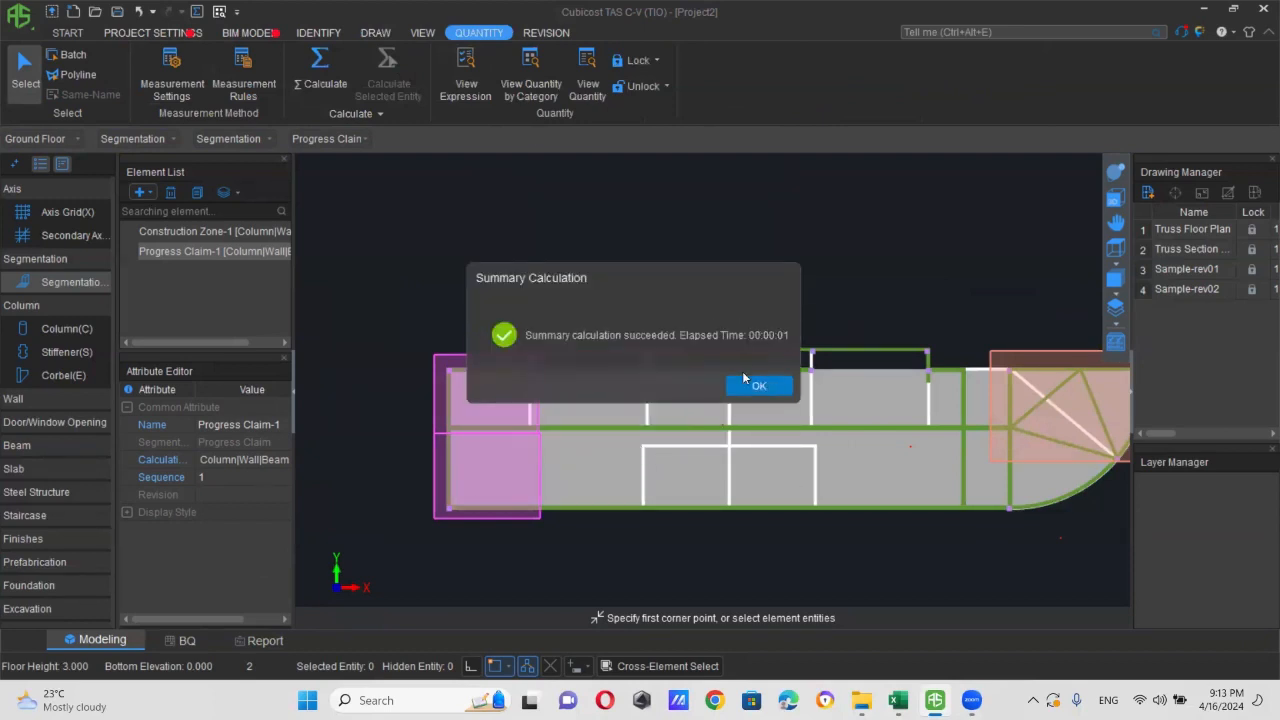
{"action": "left_click", "coordinate": [758, 386]}
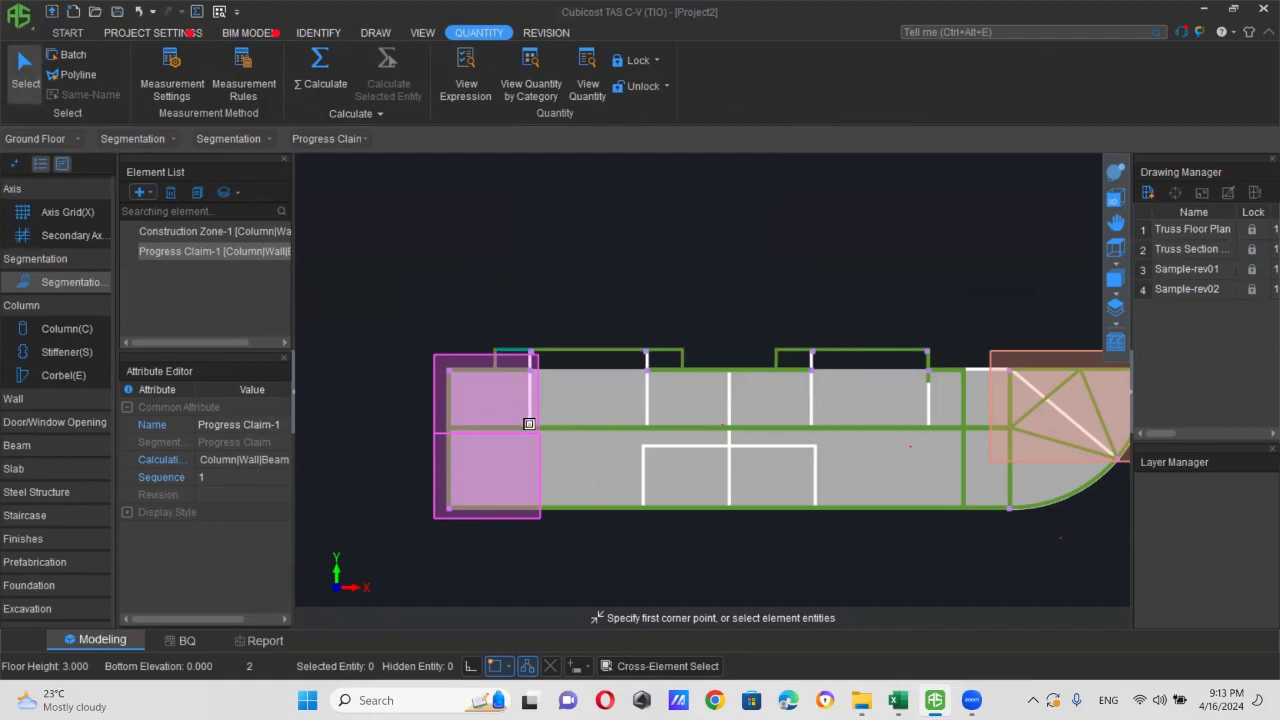
- View the quantities by category with Zone-1 and its Ground Floor included in the range
{"action": "left_click", "coordinate": [531, 87]}
{"action": "left_click", "coordinate": [387, 219]}
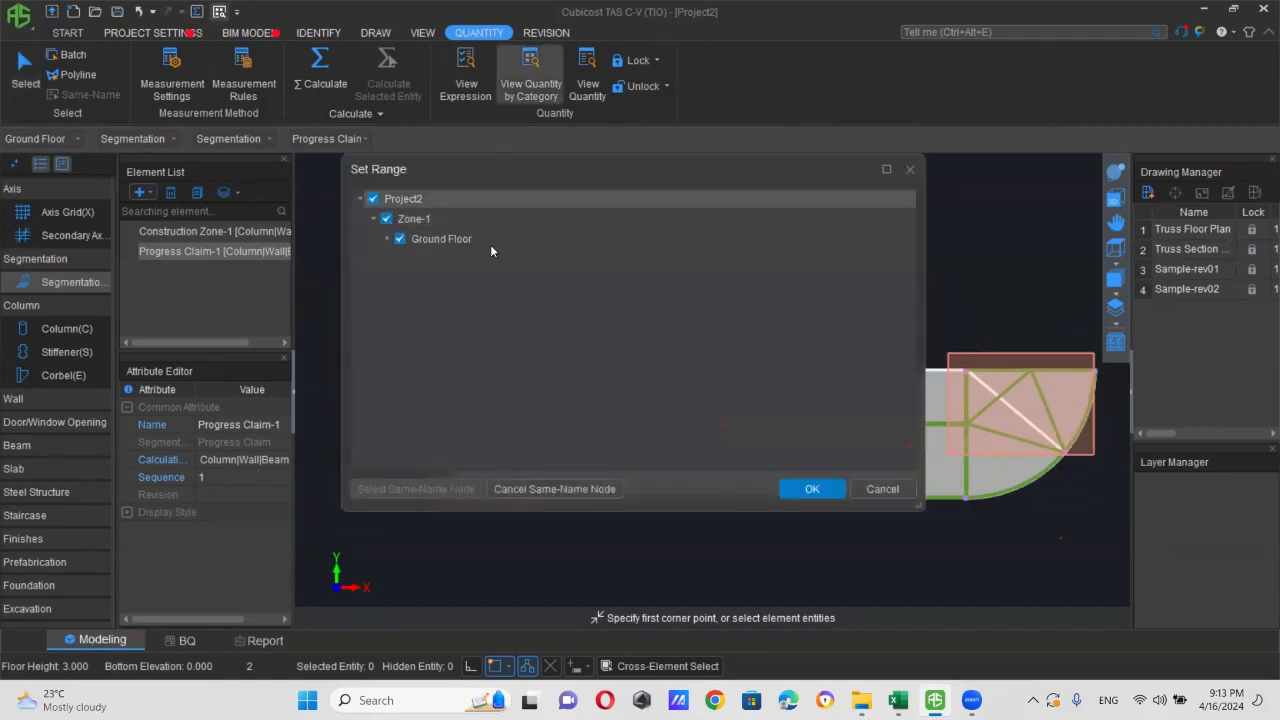
{"action": "left_click", "coordinate": [808, 489]}
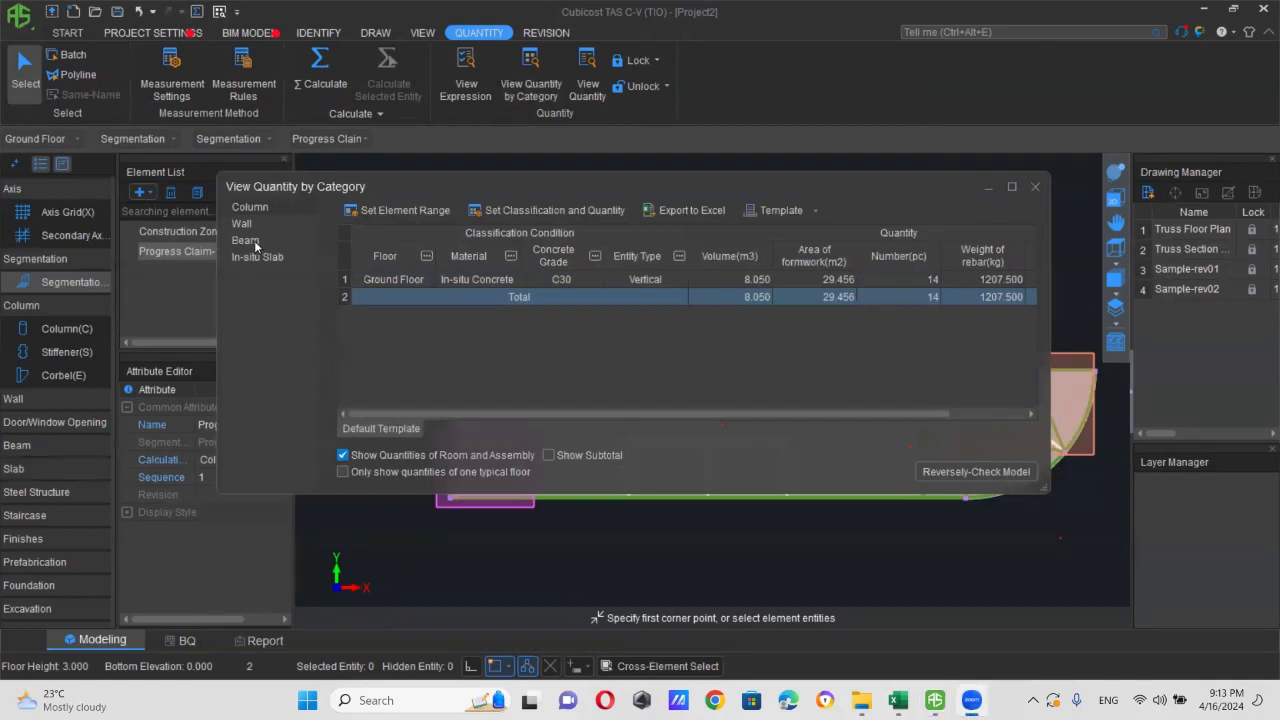
- Add Subcontracting, Progress Claim and Construction Zone to the classification conditions of the column quantities
{"action": "left_click", "coordinate": [549, 211]}
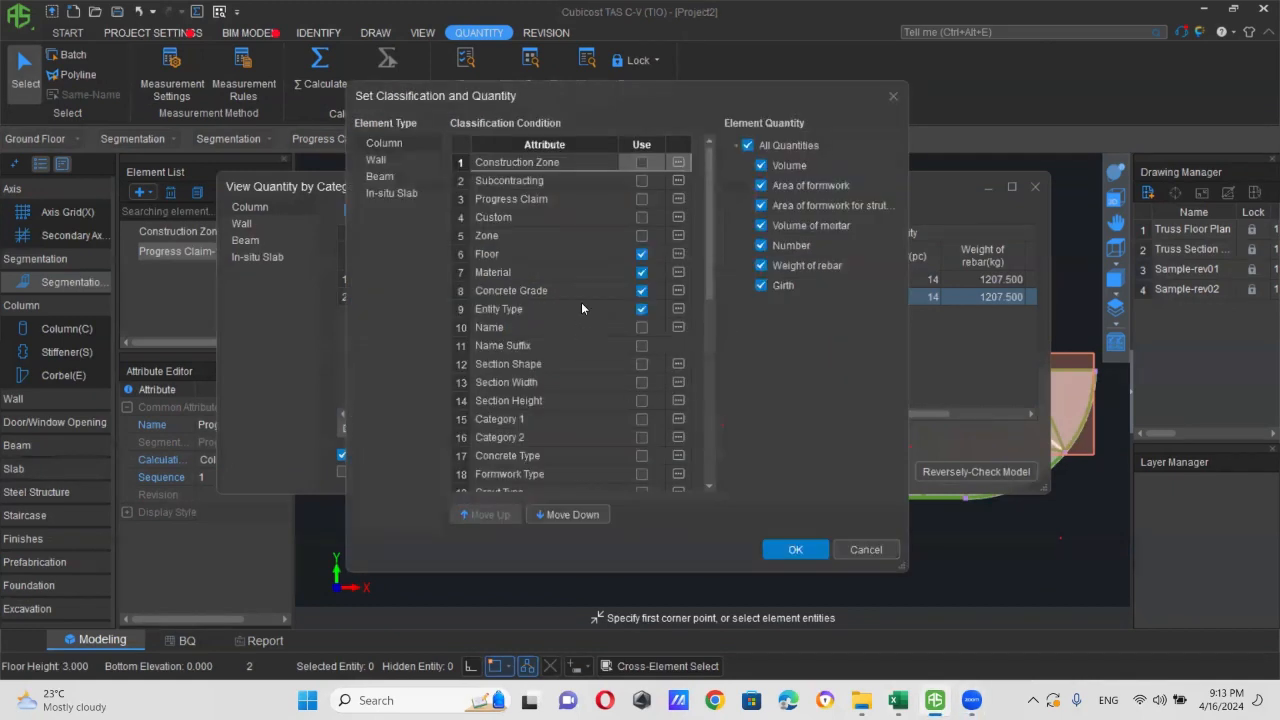
{"action": "left_click", "coordinate": [641, 180]}
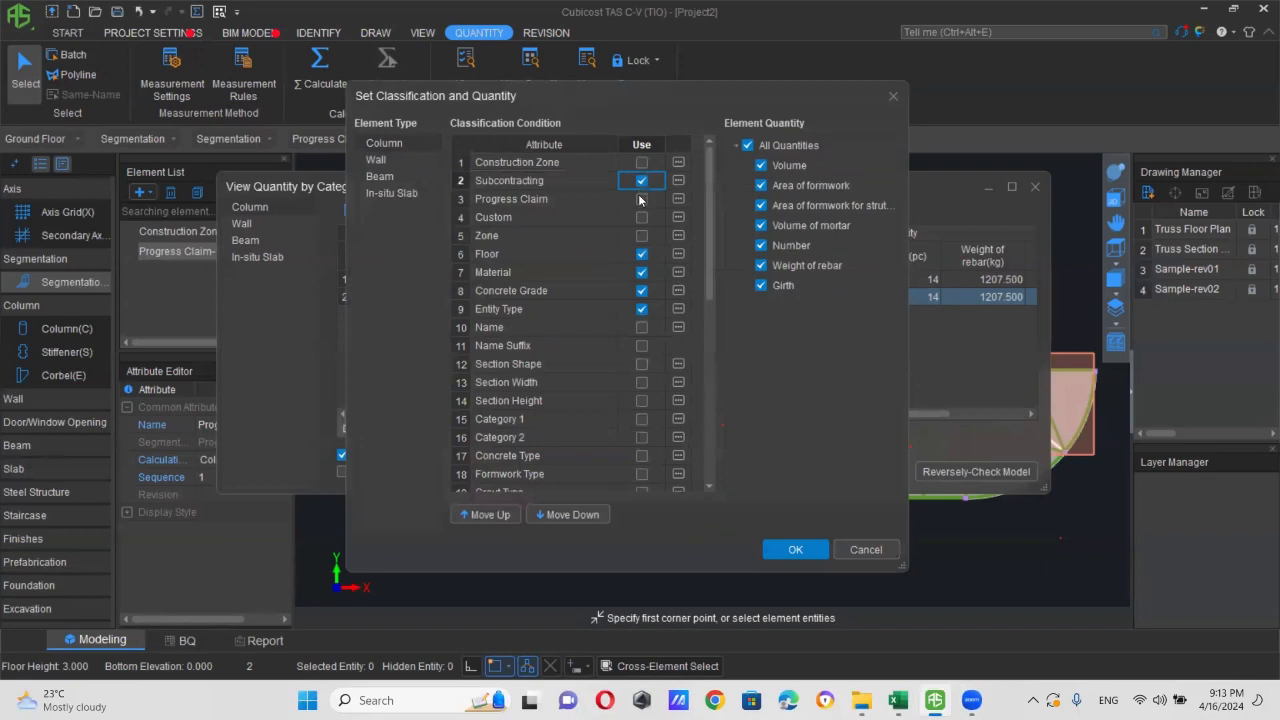
{"action": "left_click", "coordinate": [641, 198]}
{"action": "left_click", "coordinate": [795, 550]}
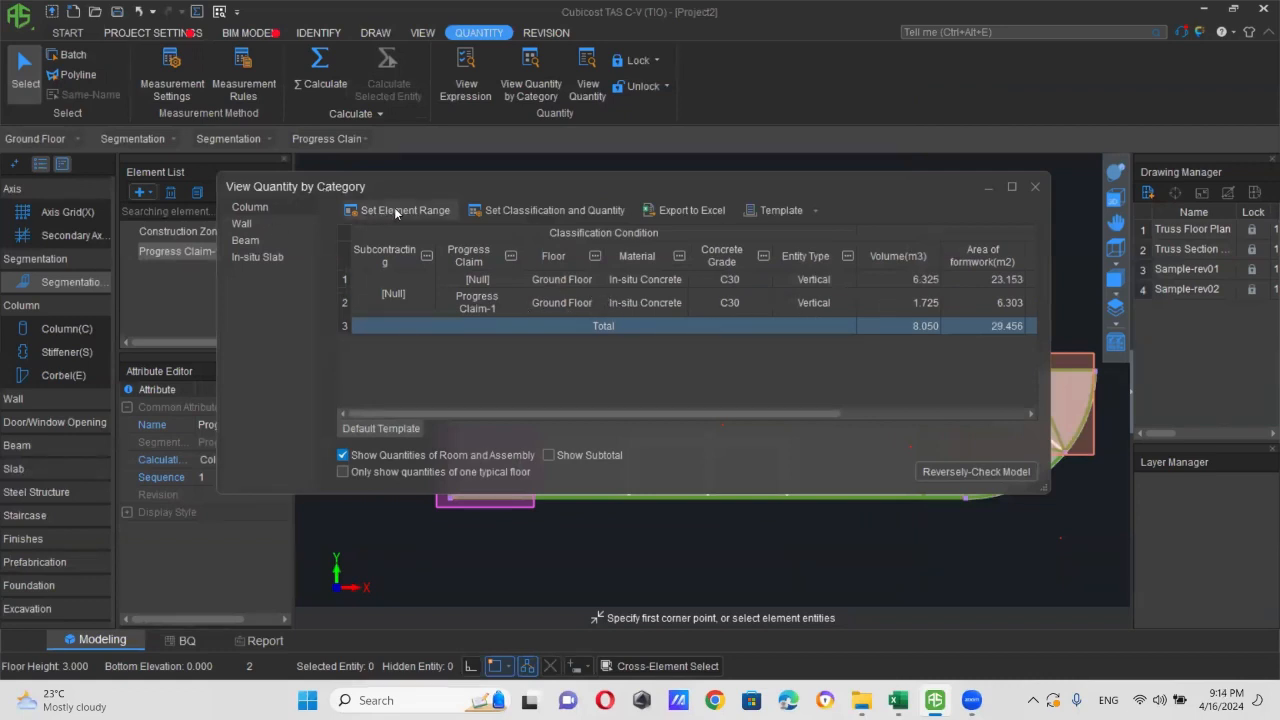
{"action": "left_click", "coordinate": [512, 211]}
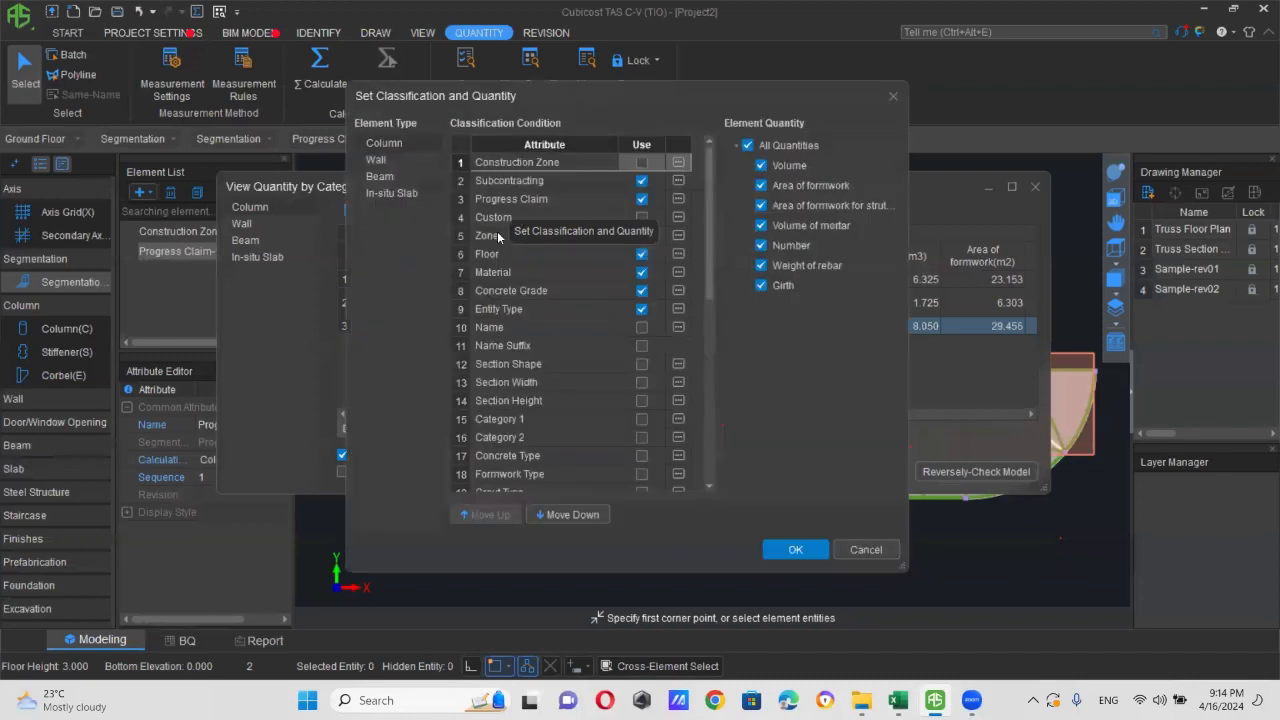
{"action": "left_click", "coordinate": [641, 163]}
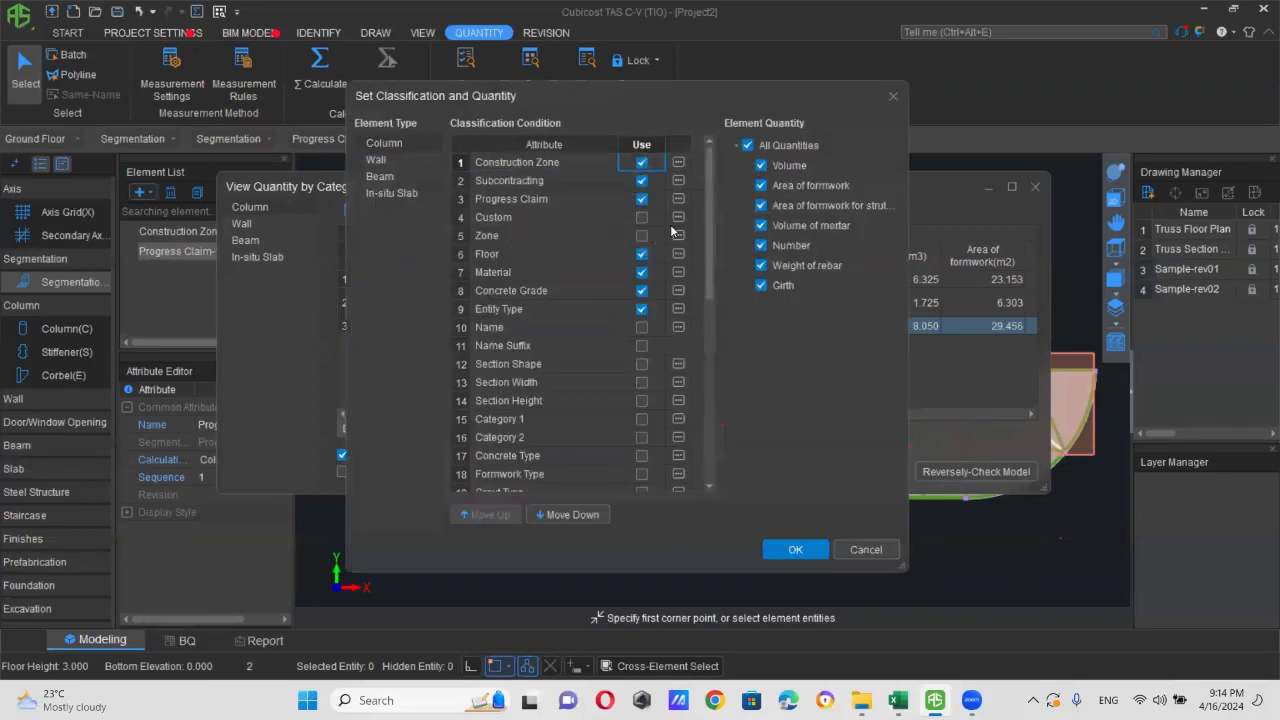
{"action": "left_click", "coordinate": [790, 549]}
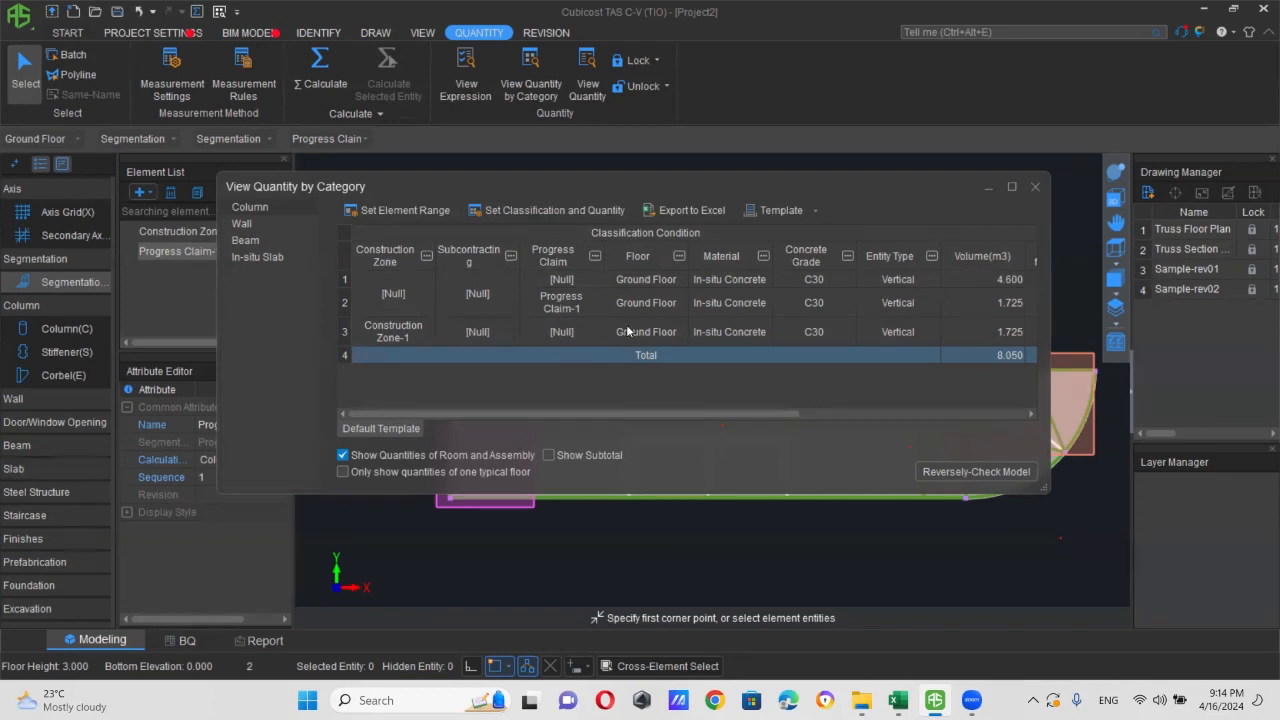
- Add Construction Zone and Progress Claim as classification conditions for the wall quantities
{"action": "left_click", "coordinate": [243, 224]}
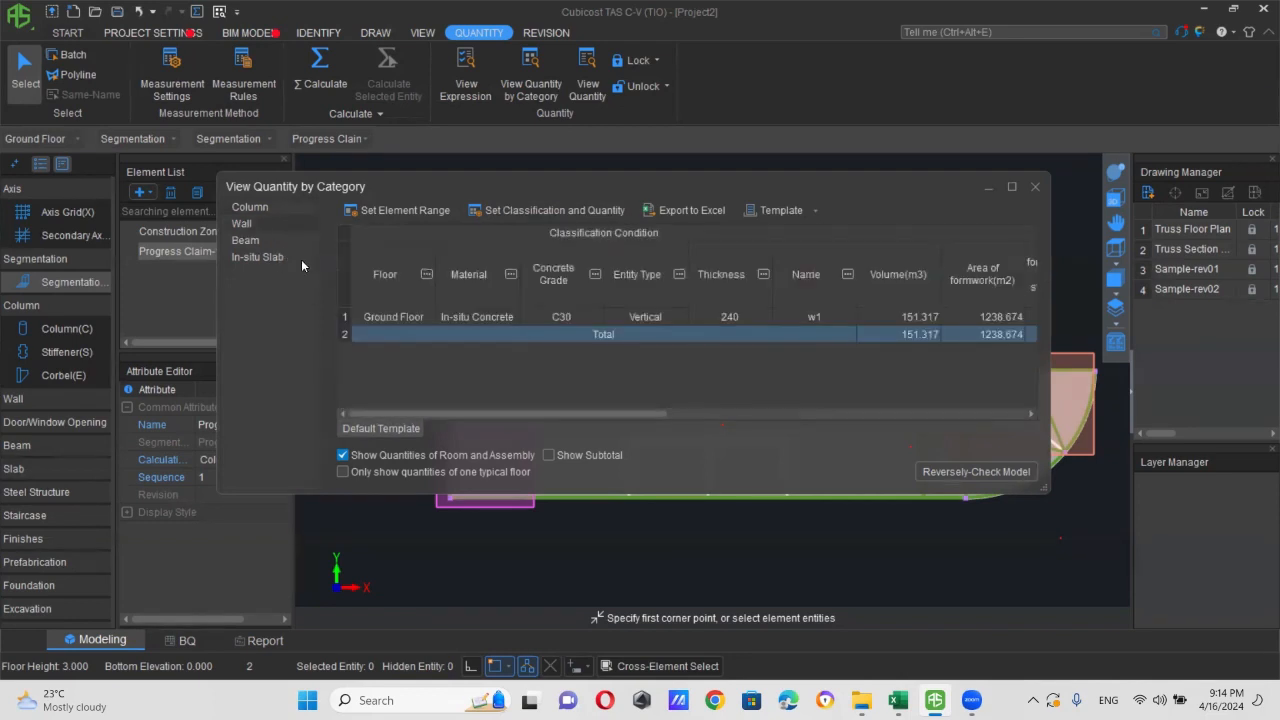
{"action": "left_click", "coordinate": [544, 210]}
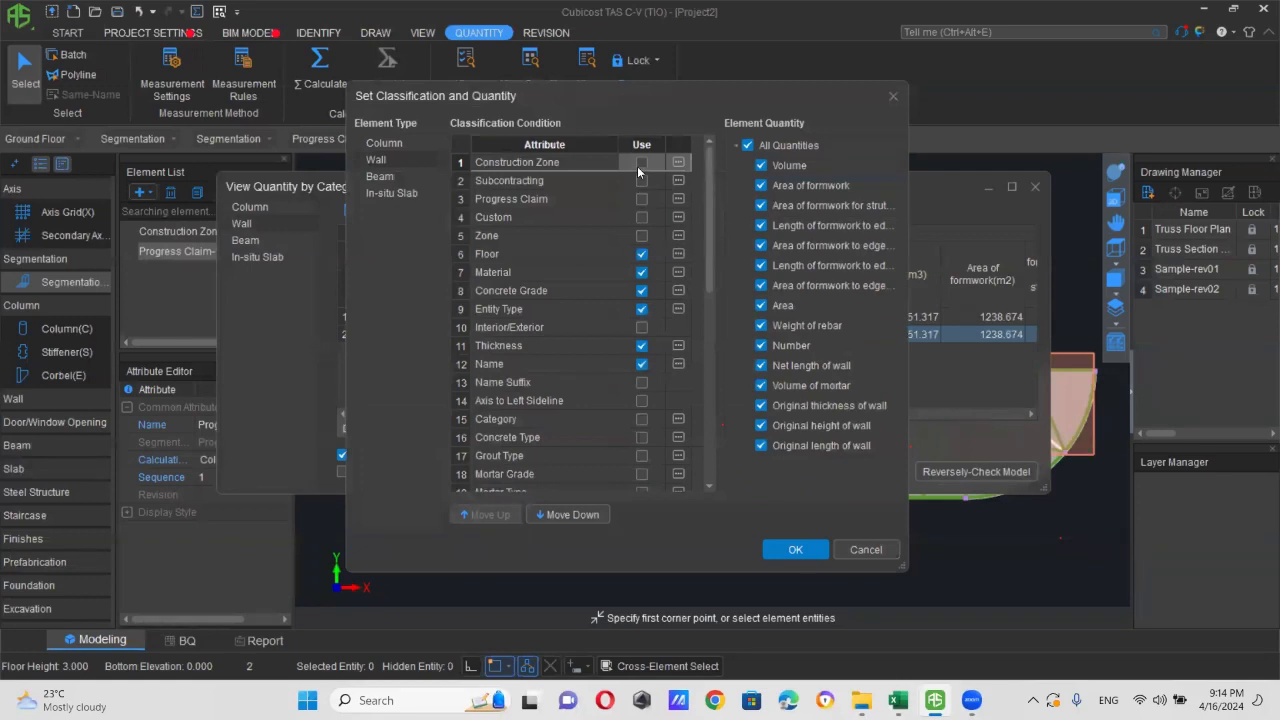
{"action": "left_click", "coordinate": [641, 163]}
{"action": "left_click", "coordinate": [641, 199]}
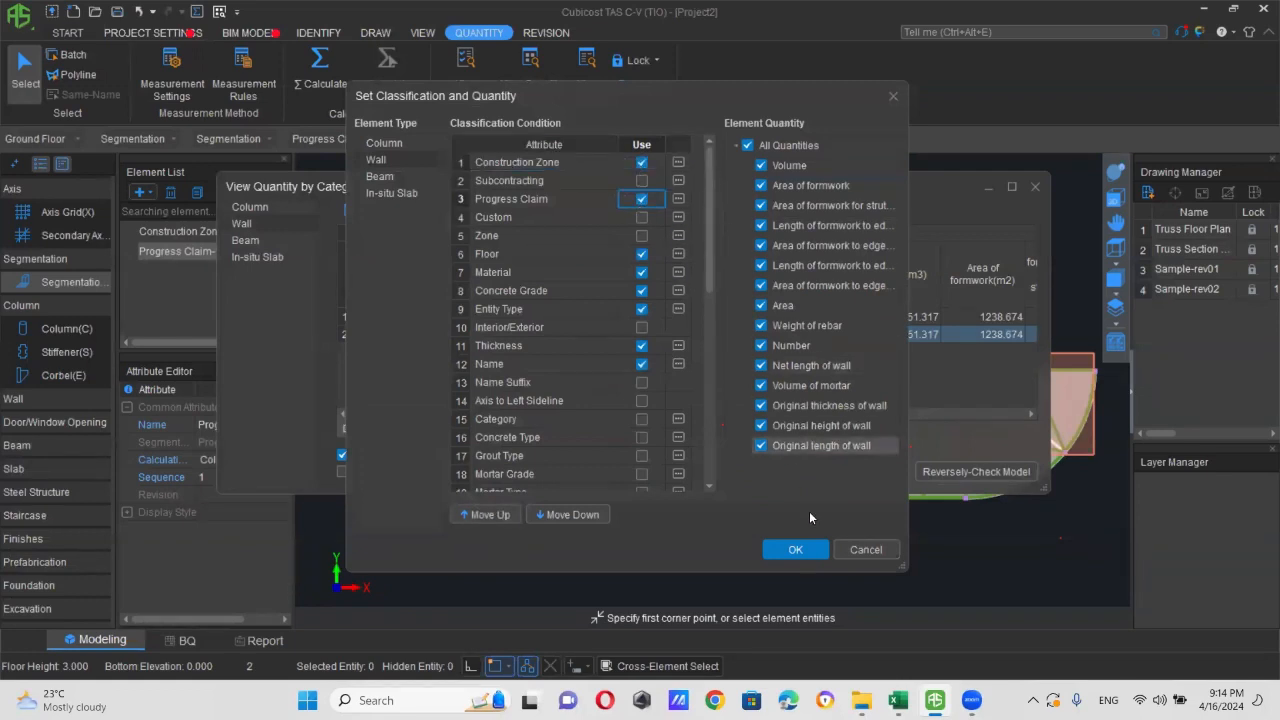
{"action": "left_click", "coordinate": [795, 550]}
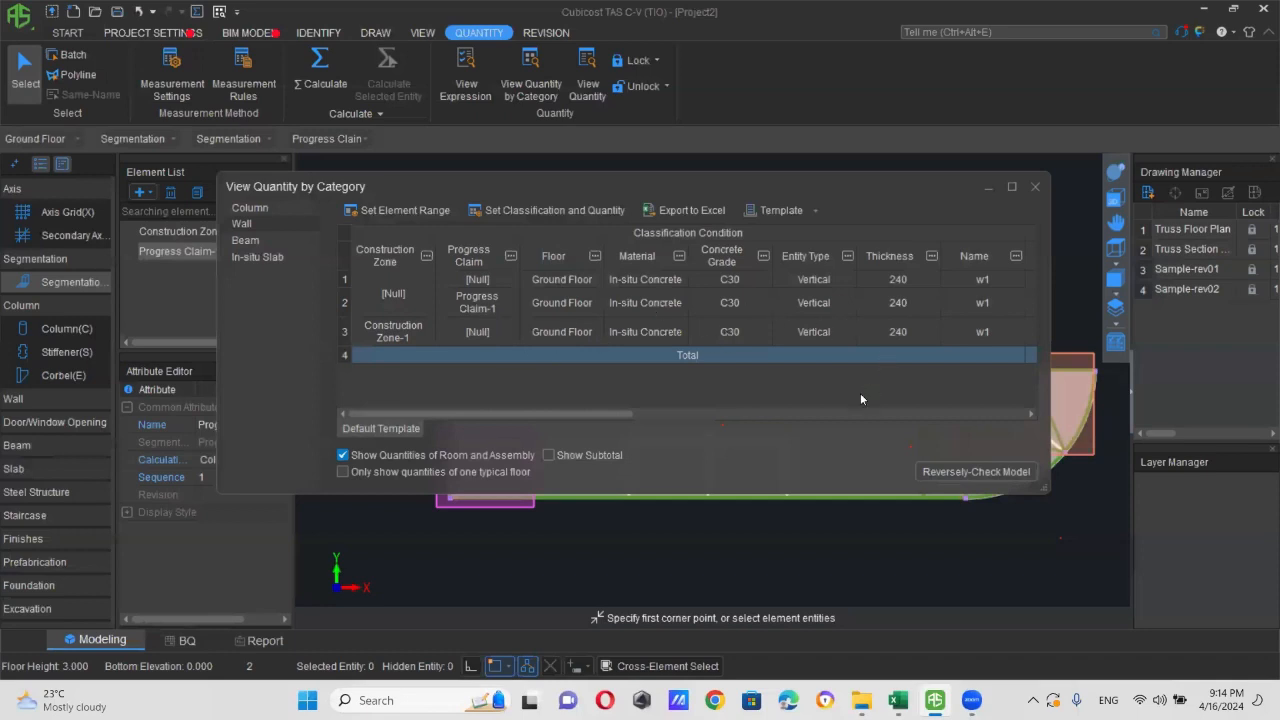
- Review the wall volumes and formwork areas by construction zone and progress claim, and close the category quantity view
{"action": "left_click_drag", "start_coordinate": [614, 416], "coordinate": [545, 427]}
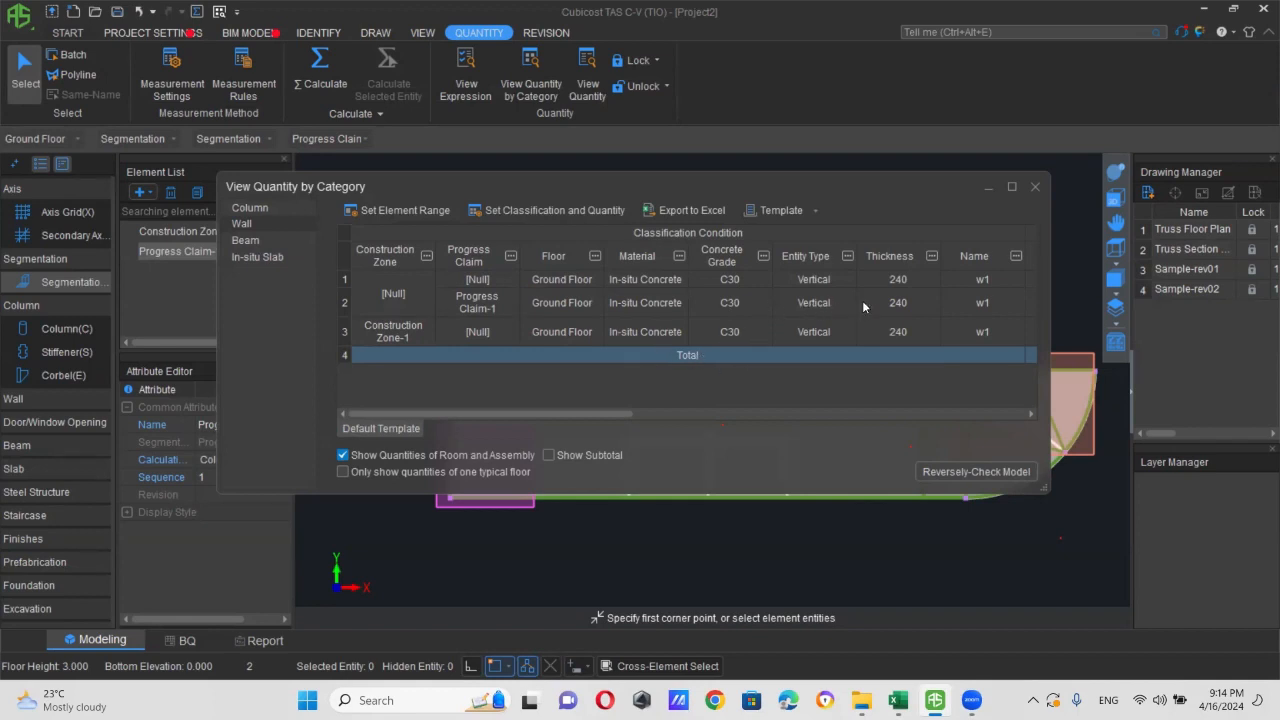
{"action": "left_click_drag", "start_coordinate": [538, 413], "coordinate": [701, 413]}
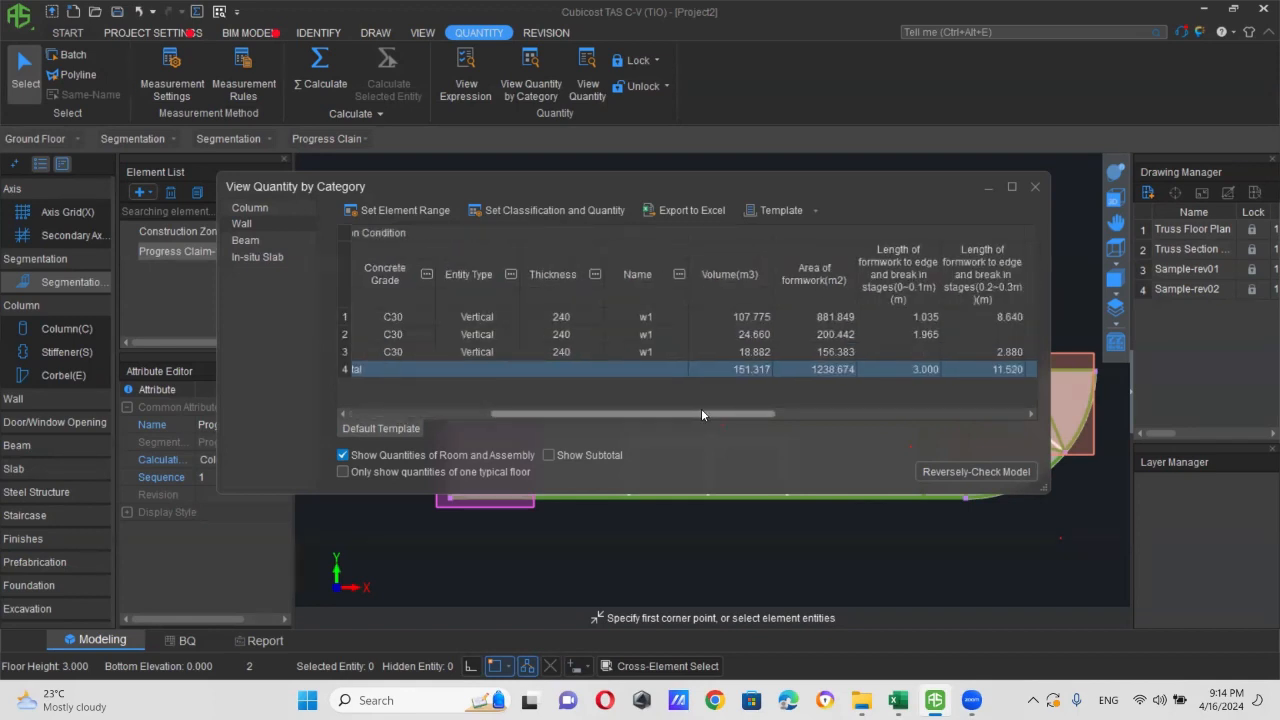
{"action": "left_click", "coordinate": [1035, 187]}
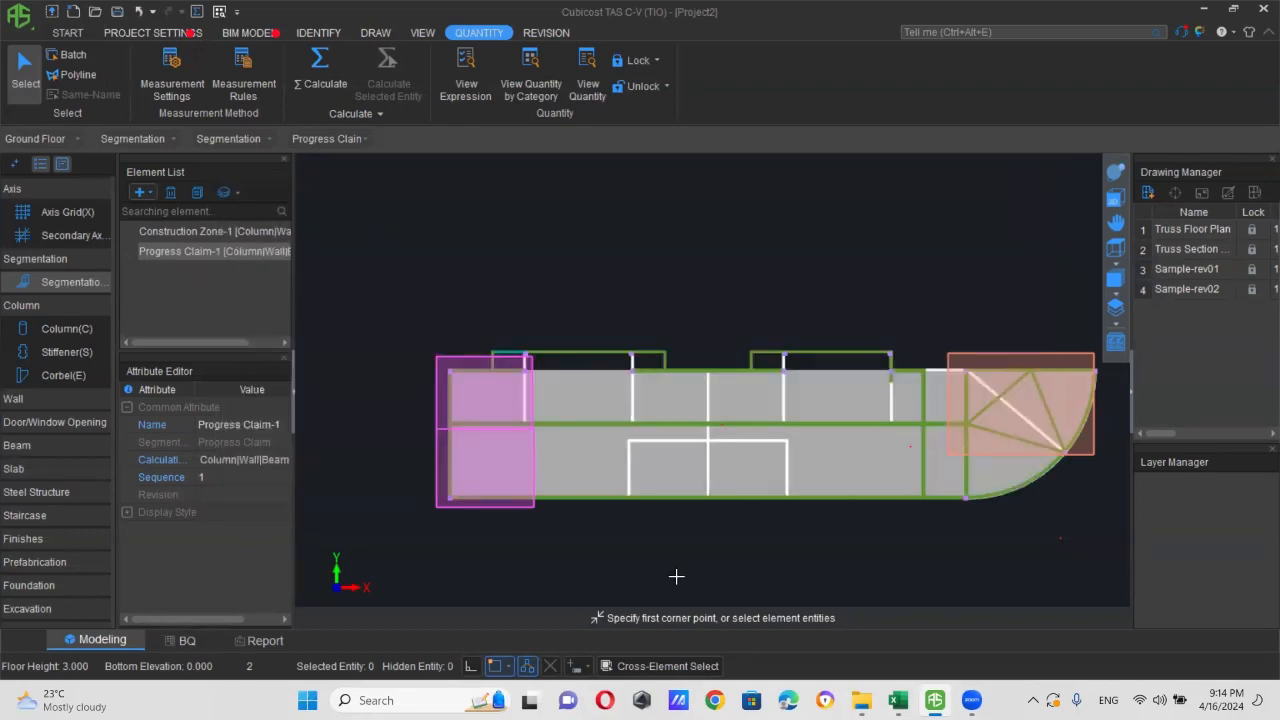
- Remove the construction zone and progress claim segmentation areas from both ends of the ground floor plan
{"action": "scroll", "coordinate": [627, 313], "scroll_direction": "down", "scroll_amount": 2}
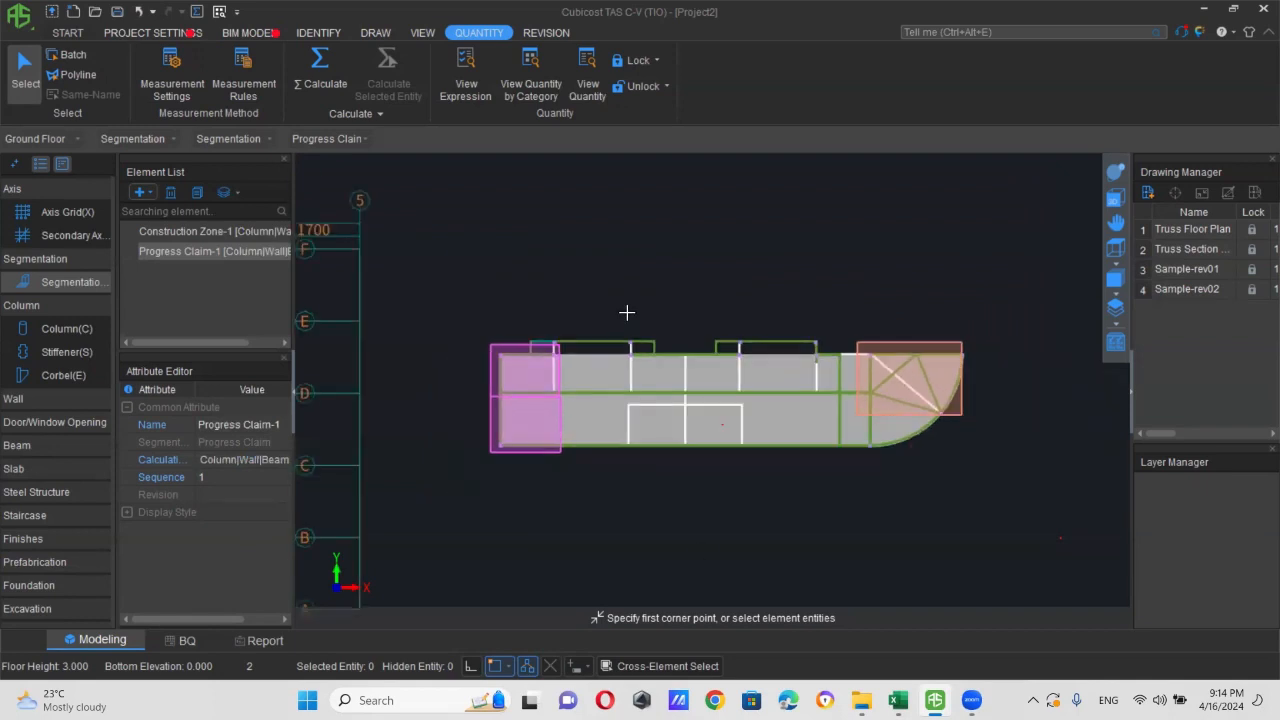
{"action": "left_click", "coordinate": [879, 417]}
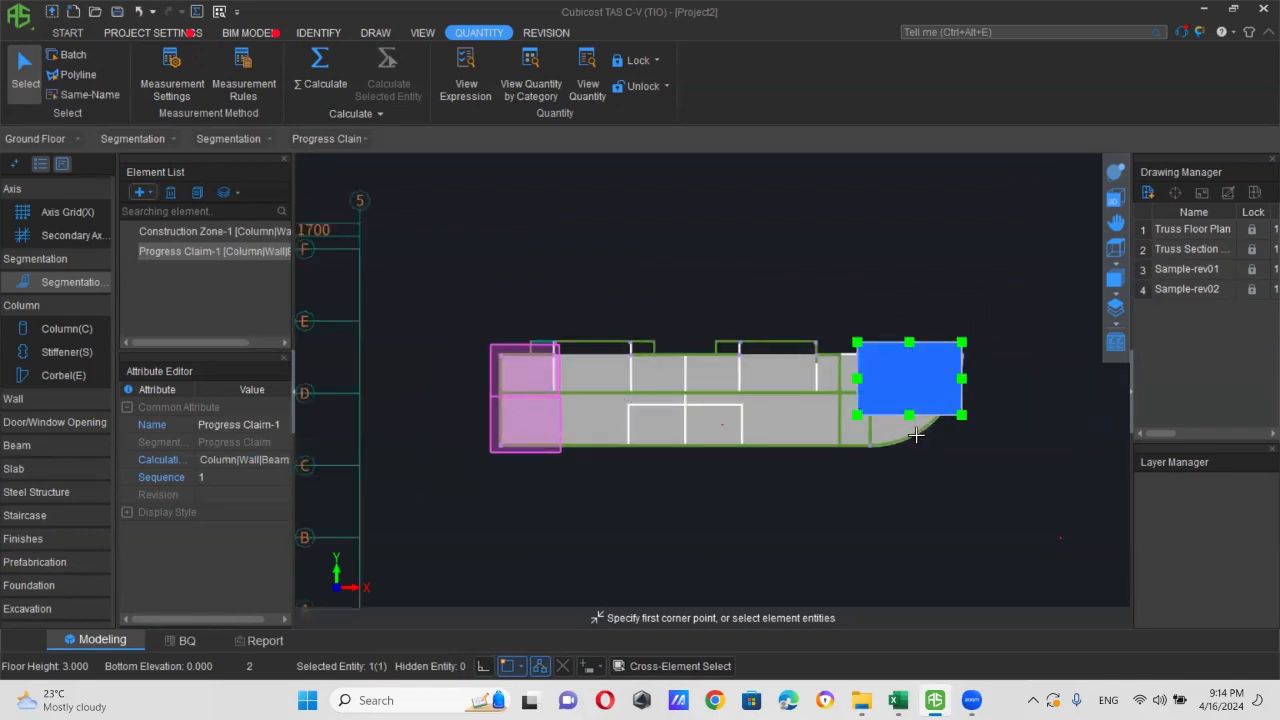
{"action": "key", "text": "Escape"}
{"action": "scroll", "coordinate": [665, 480], "scroll_direction": "down", "scroll_amount": 1}
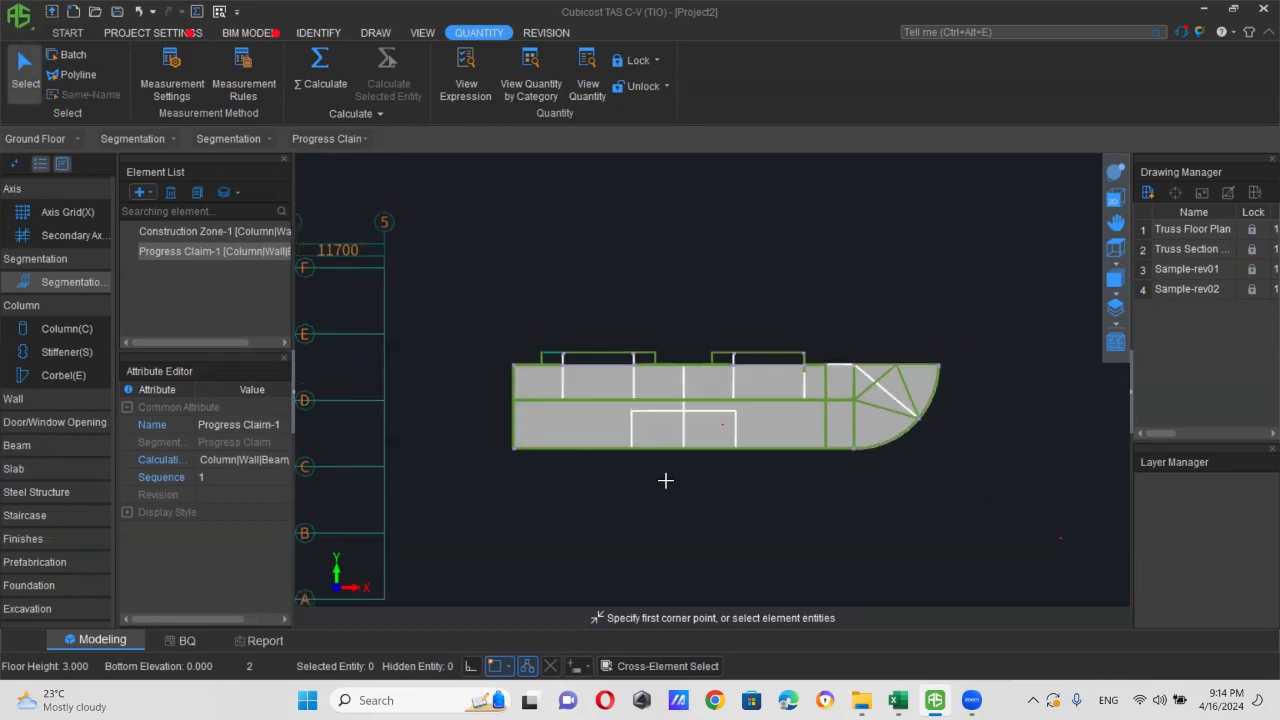
{"action": "scroll", "coordinate": [665, 480], "scroll_direction": "down", "scroll_amount": 1}
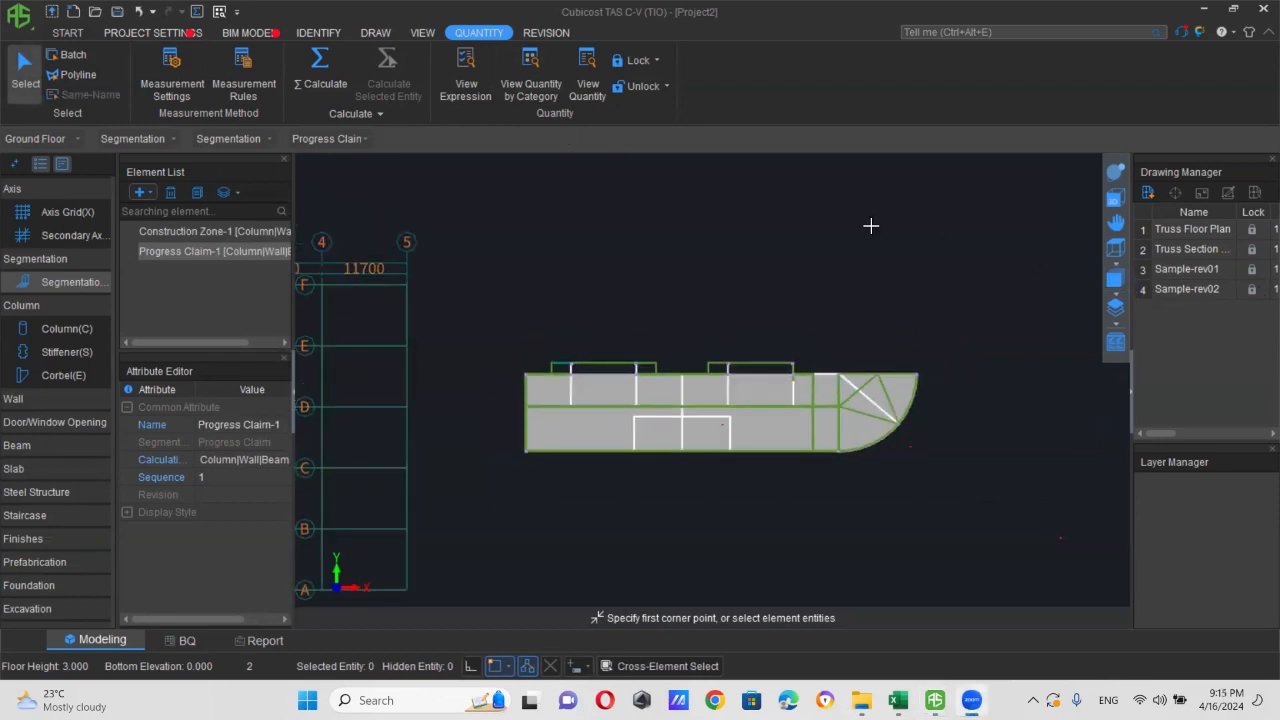
- Display the Sample-rev01 drawing and hide all model elements so only the drawing shows
{"action": "left_click", "coordinate": [546, 32]}
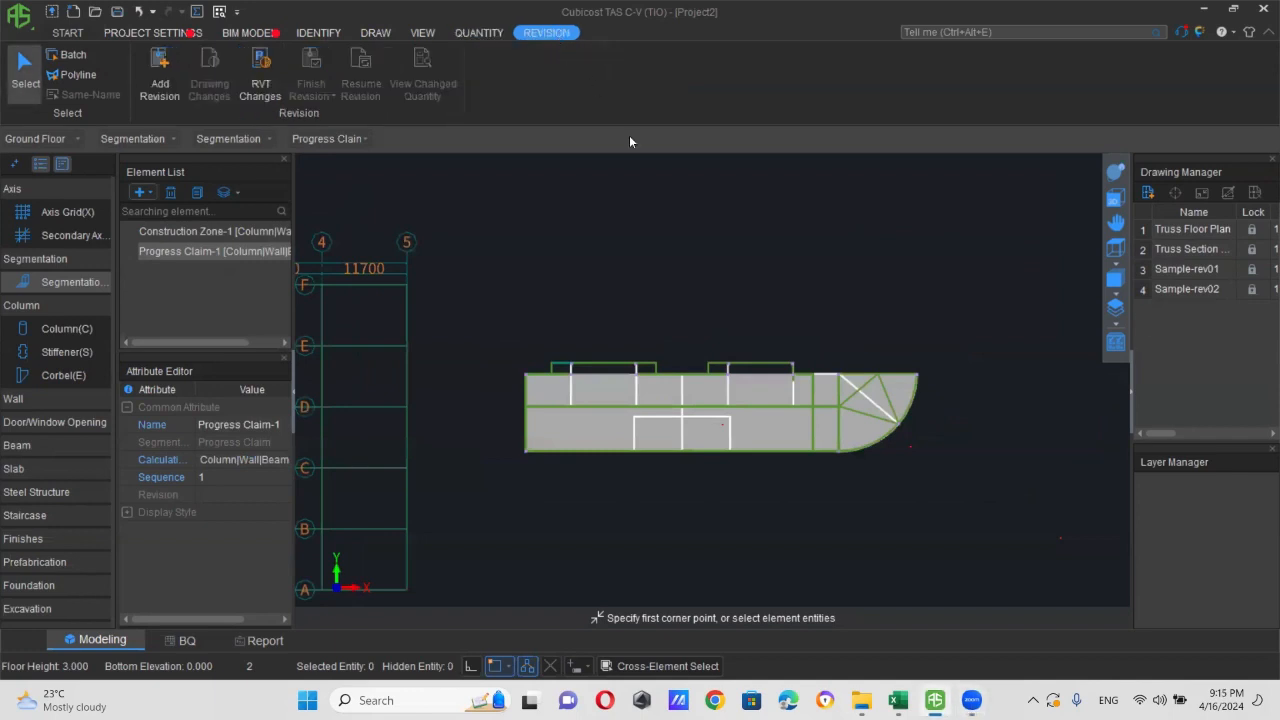
{"action": "double_click", "coordinate": [1187, 269]}
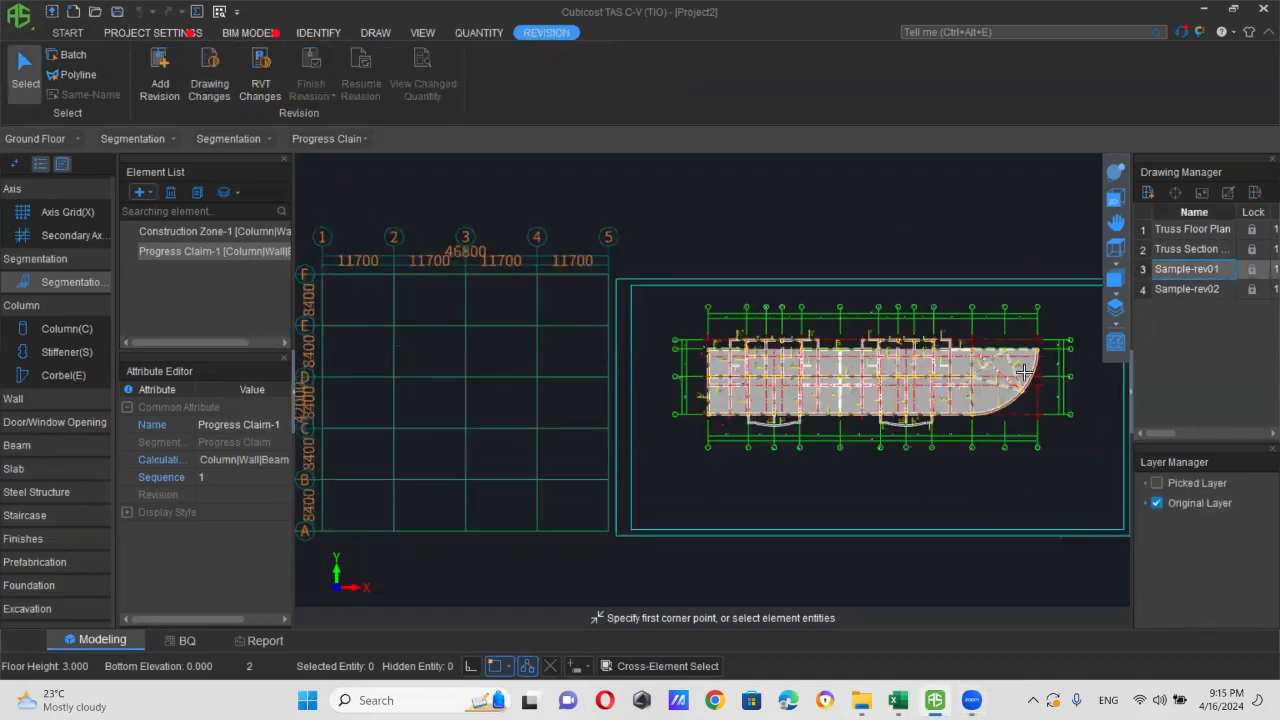
{"action": "left_click", "coordinate": [1115, 342]}
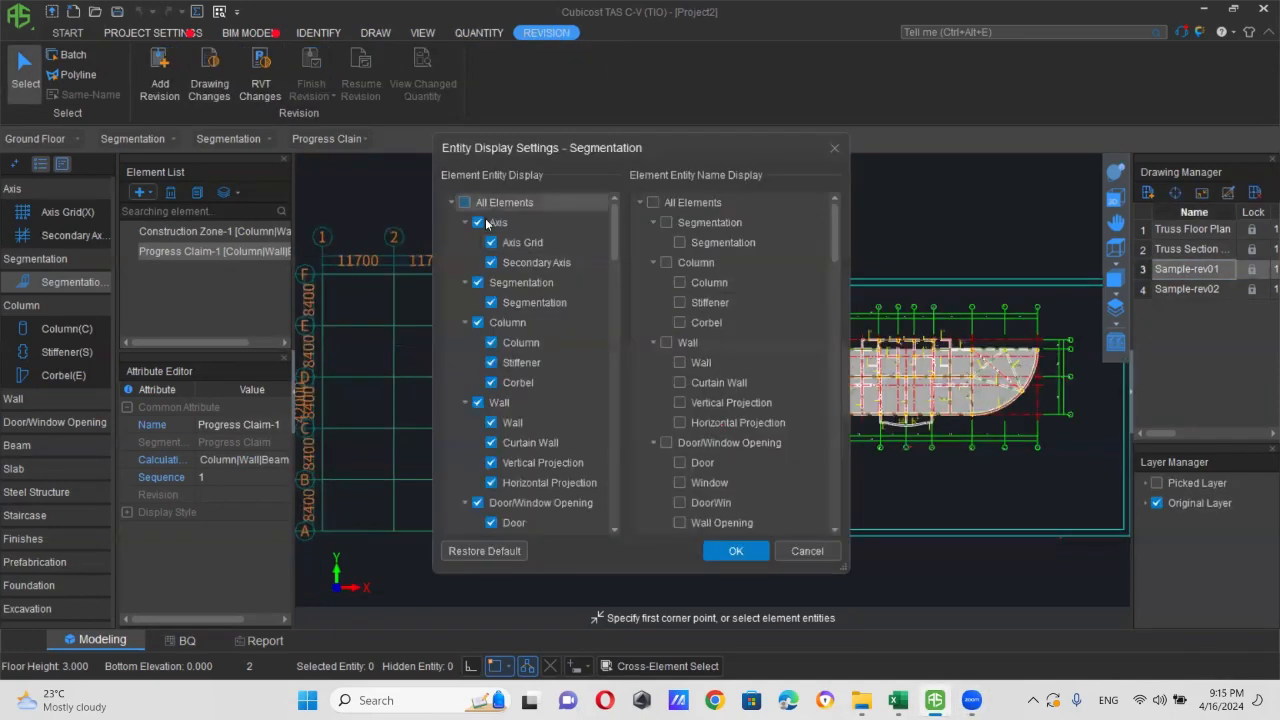
{"action": "left_click", "coordinate": [464, 202]}
{"action": "left_click", "coordinate": [734, 551]}
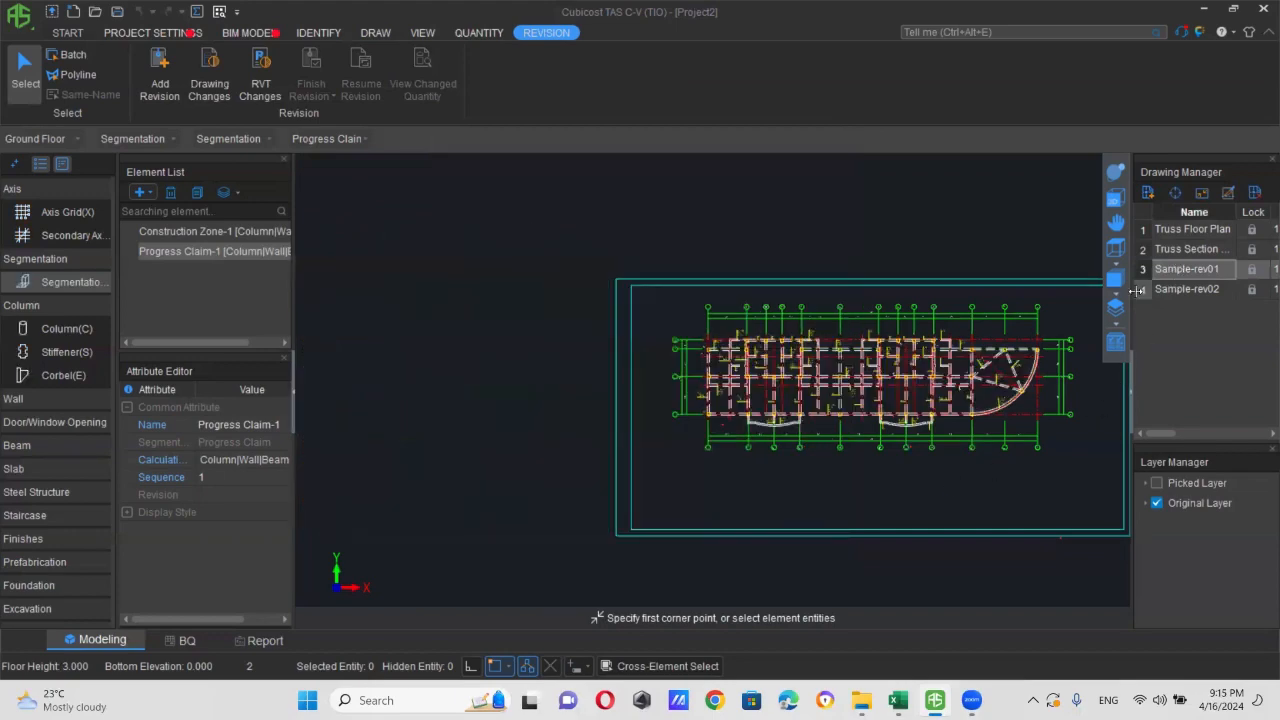
- Open the Sample-rev02 drawing and compare it with Sample-rev01 using a 10 mm tolerance
{"action": "double_click", "coordinate": [1181, 288]}
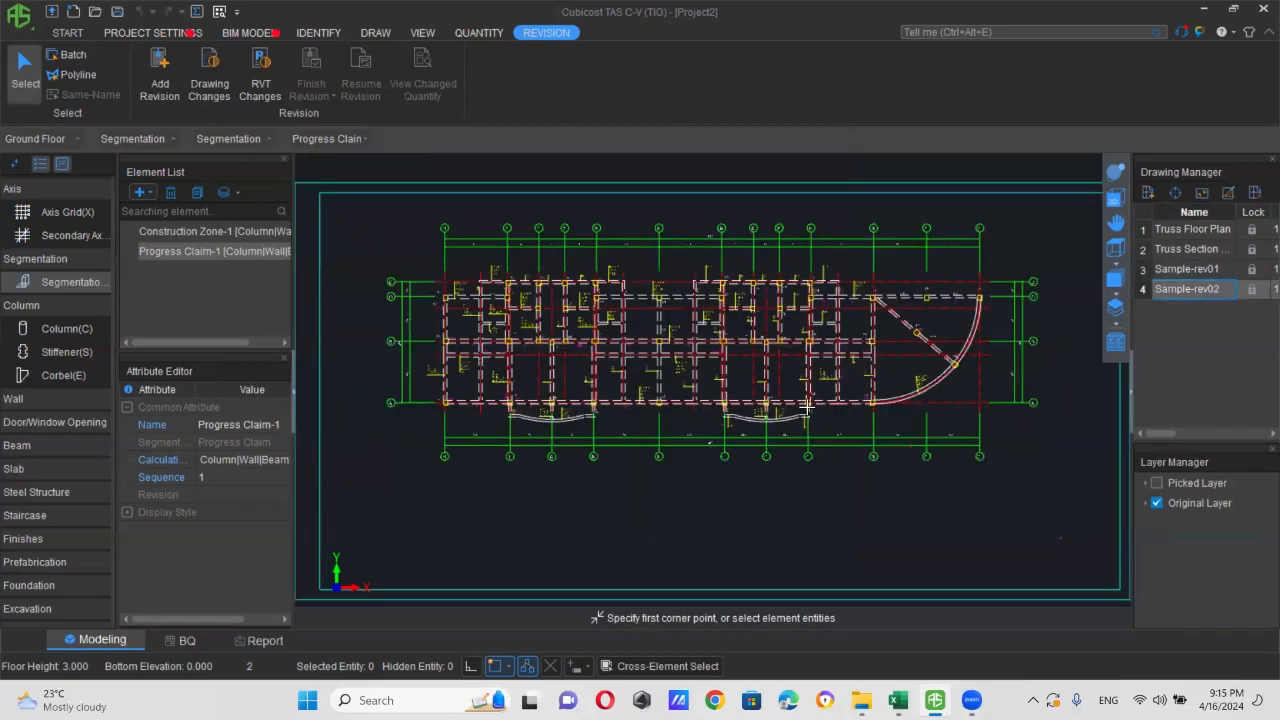
{"action": "left_click", "coordinate": [205, 88]}
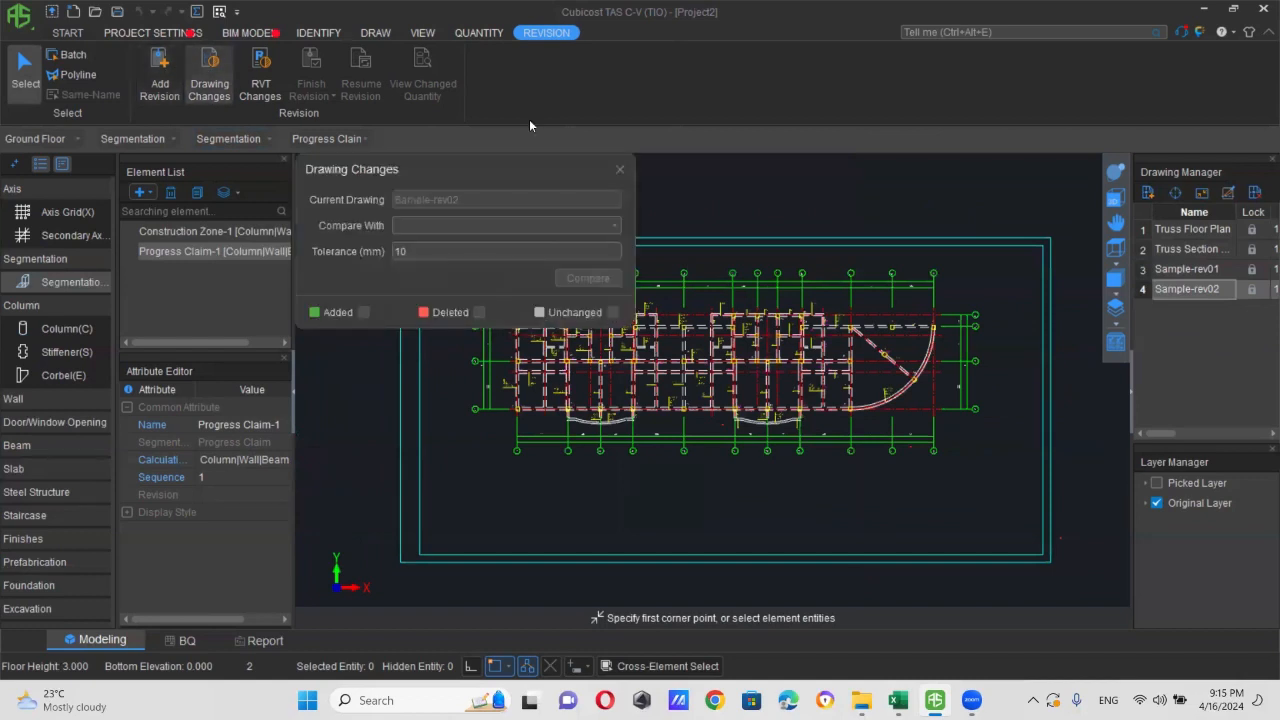
{"action": "left_click", "coordinate": [433, 228]}
{"action": "left_click", "coordinate": [545, 285]}
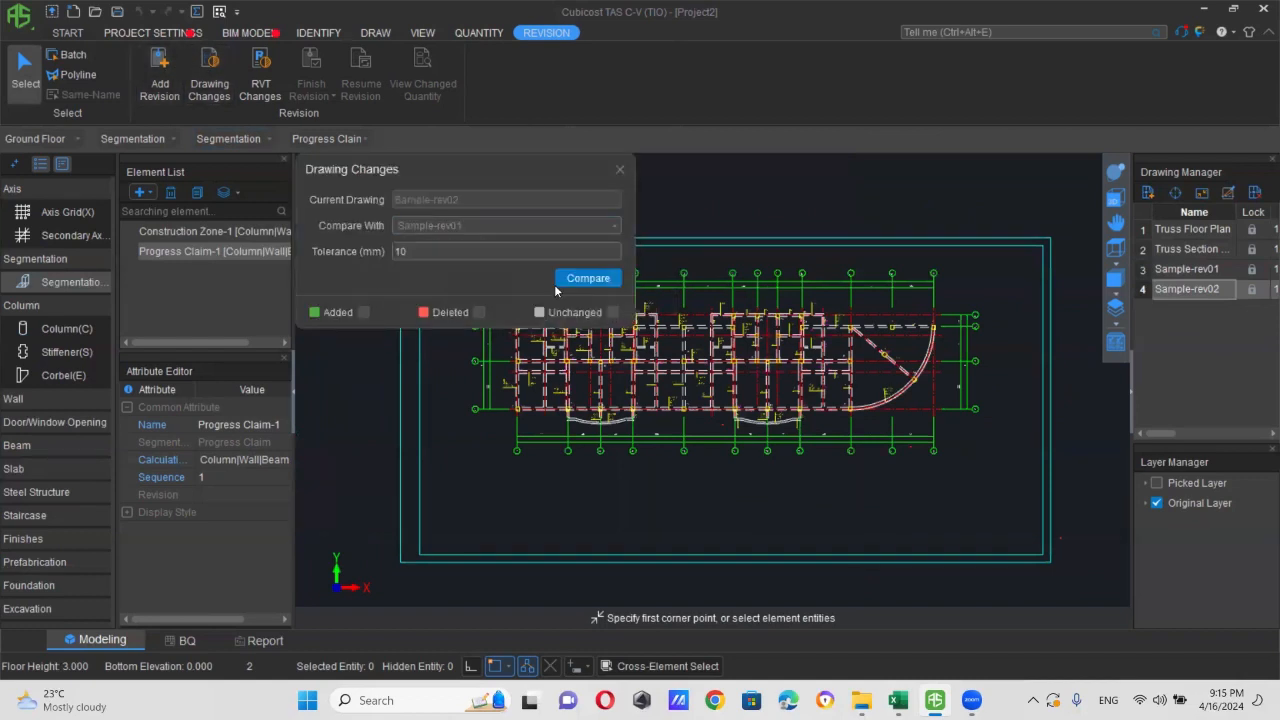
{"action": "left_click", "coordinate": [586, 279]}
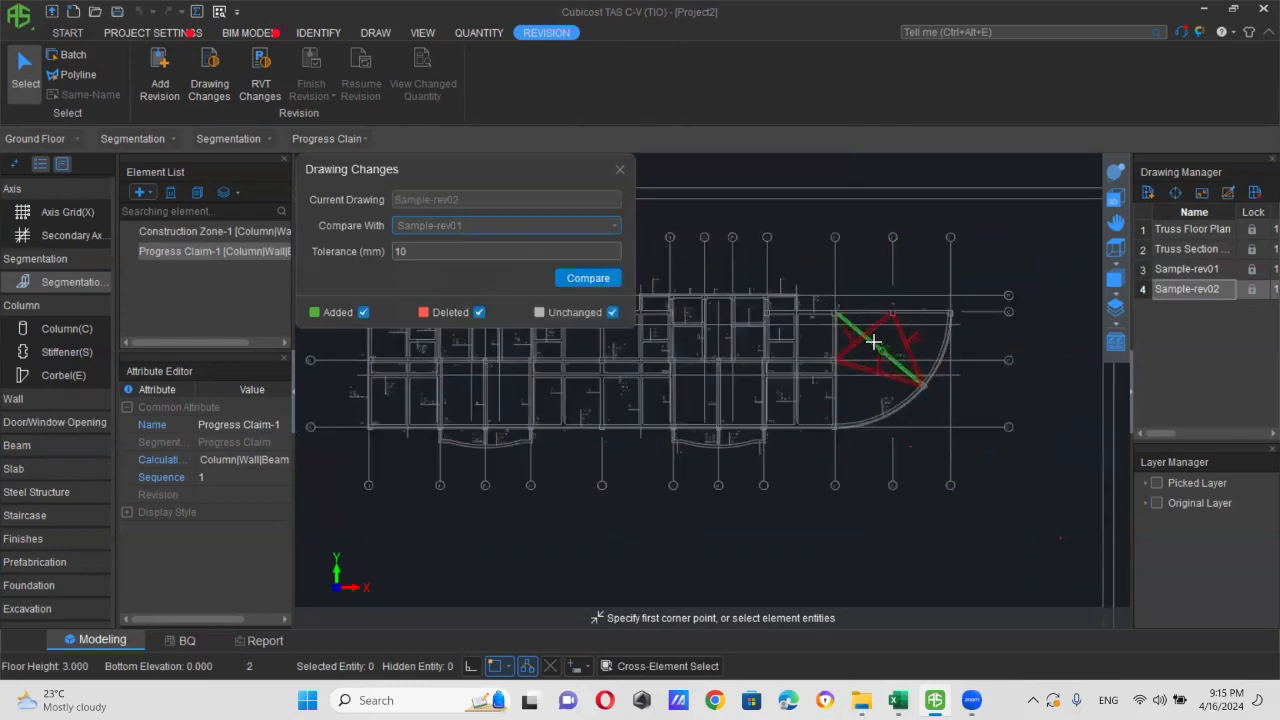
- Inspect the added and deleted items around the curved end of the plan, and close the drawing comparison
{"action": "scroll", "coordinate": [851, 333], "scroll_direction": "up", "scroll_amount": 4}
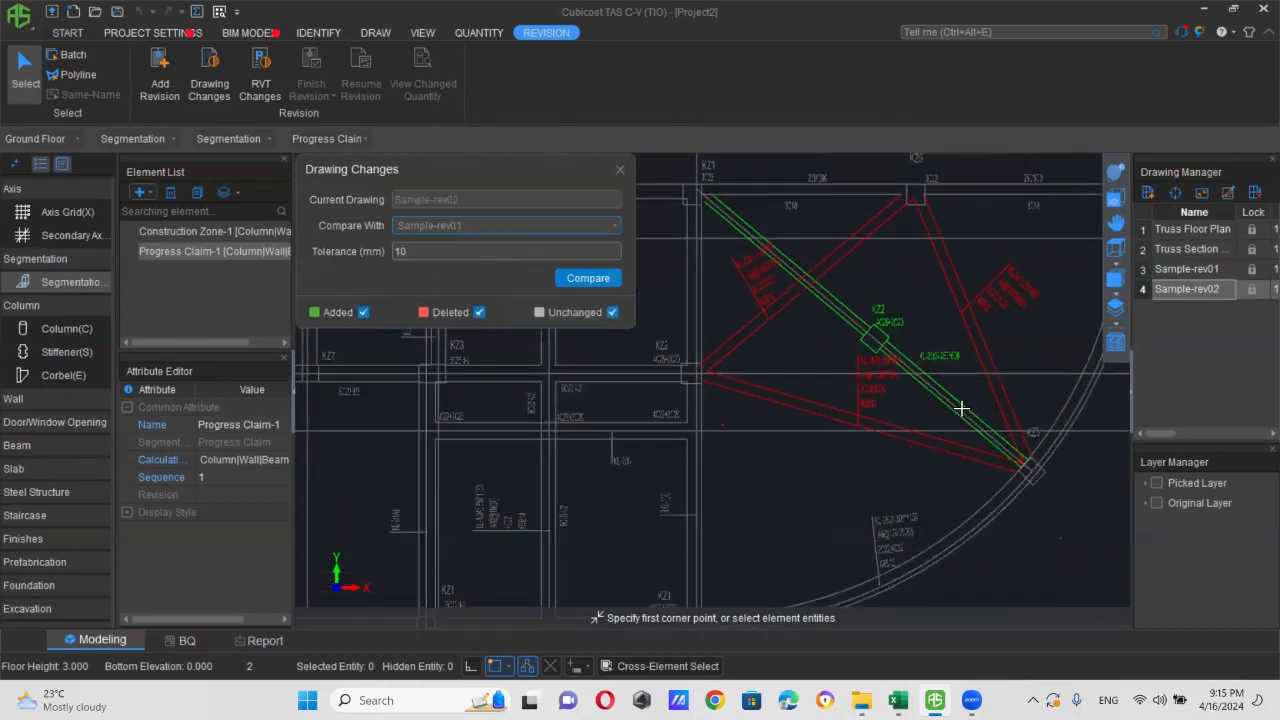
{"action": "scroll", "coordinate": [922, 375], "scroll_direction": "down", "scroll_amount": 3}
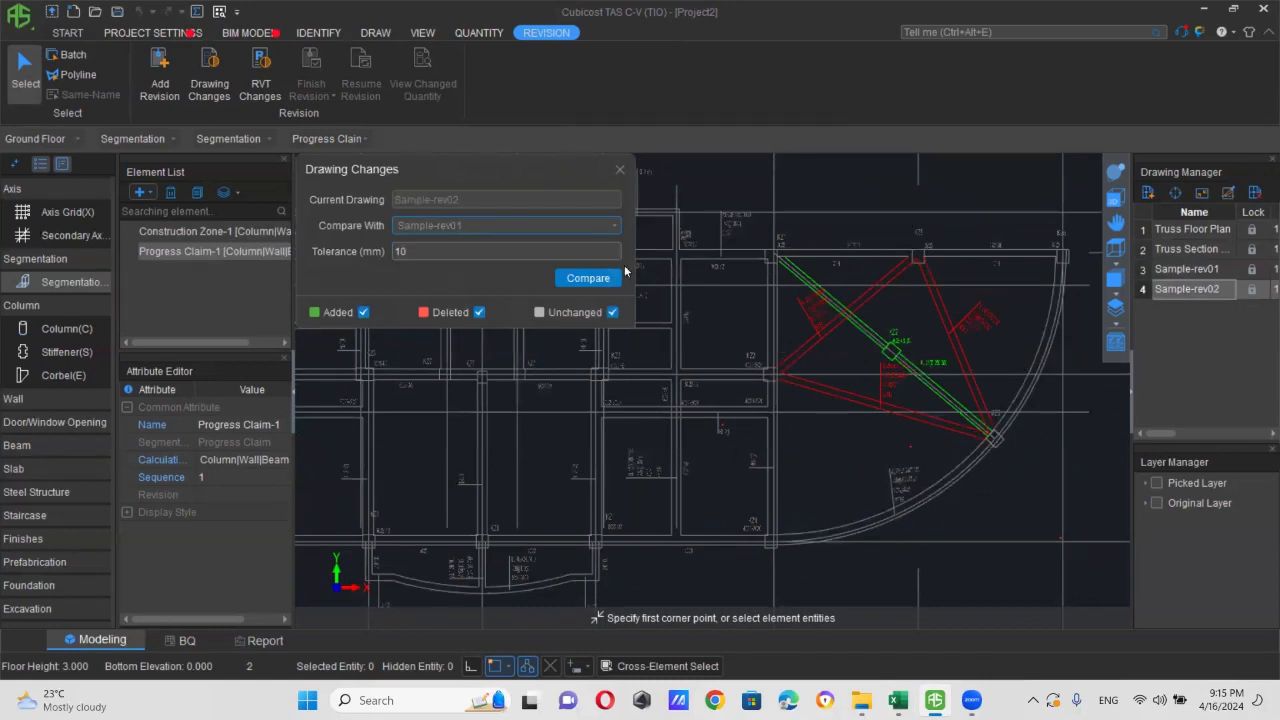
{"action": "left_click_drag", "start_coordinate": [558, 168], "coordinate": [576, 227]}
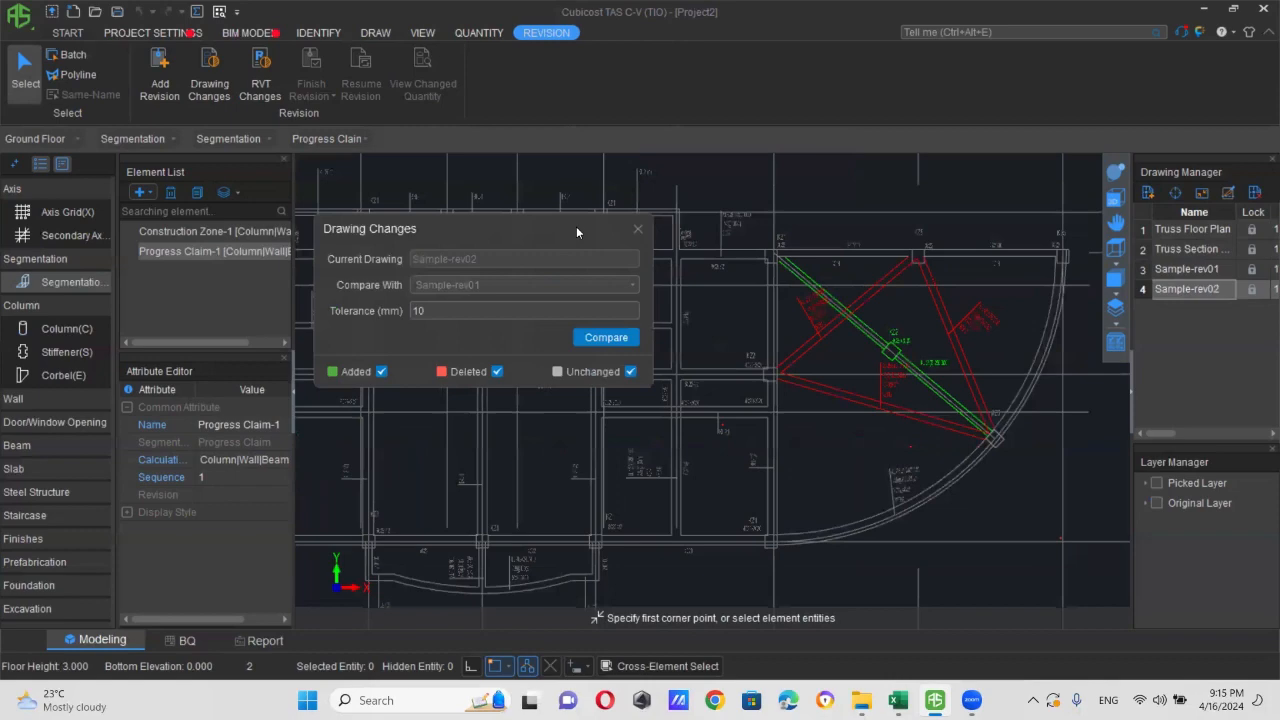
{"action": "left_click", "coordinate": [638, 229]}
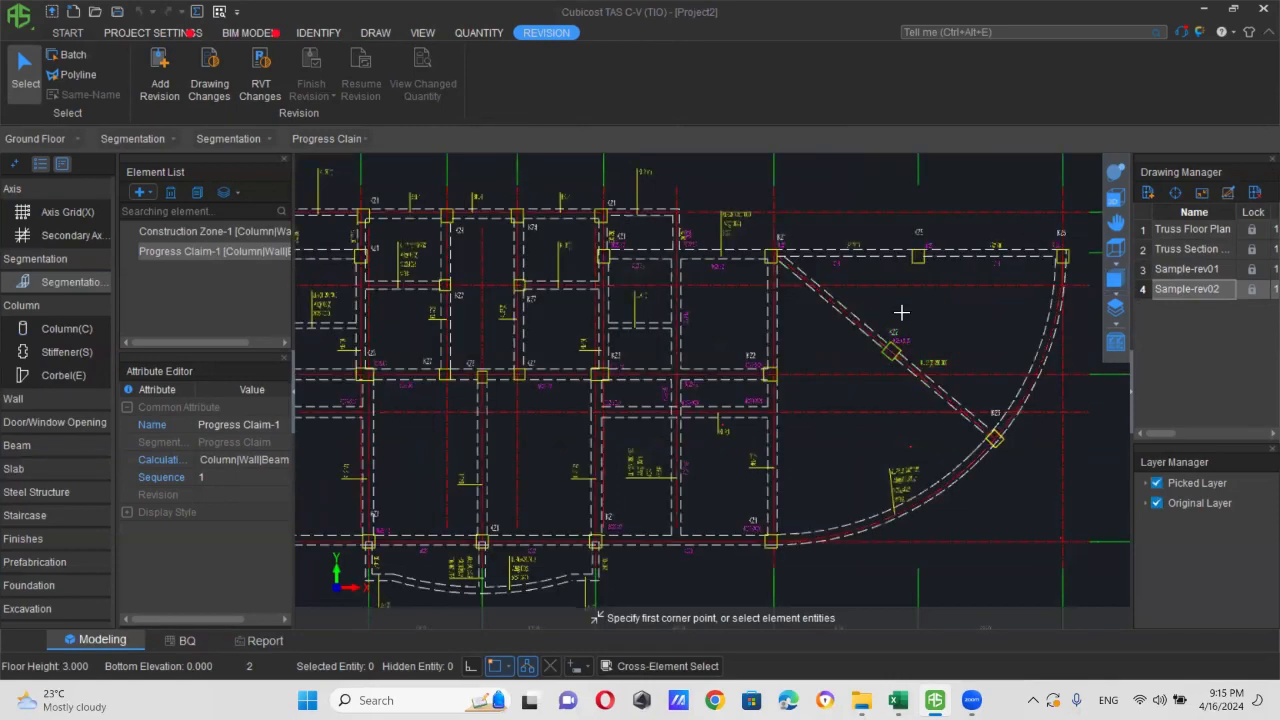
- Show all model elements again over the Sample-rev02 drawing, framing the curved end
{"action": "scroll", "coordinate": [901, 312], "scroll_direction": "down", "scroll_amount": 4}
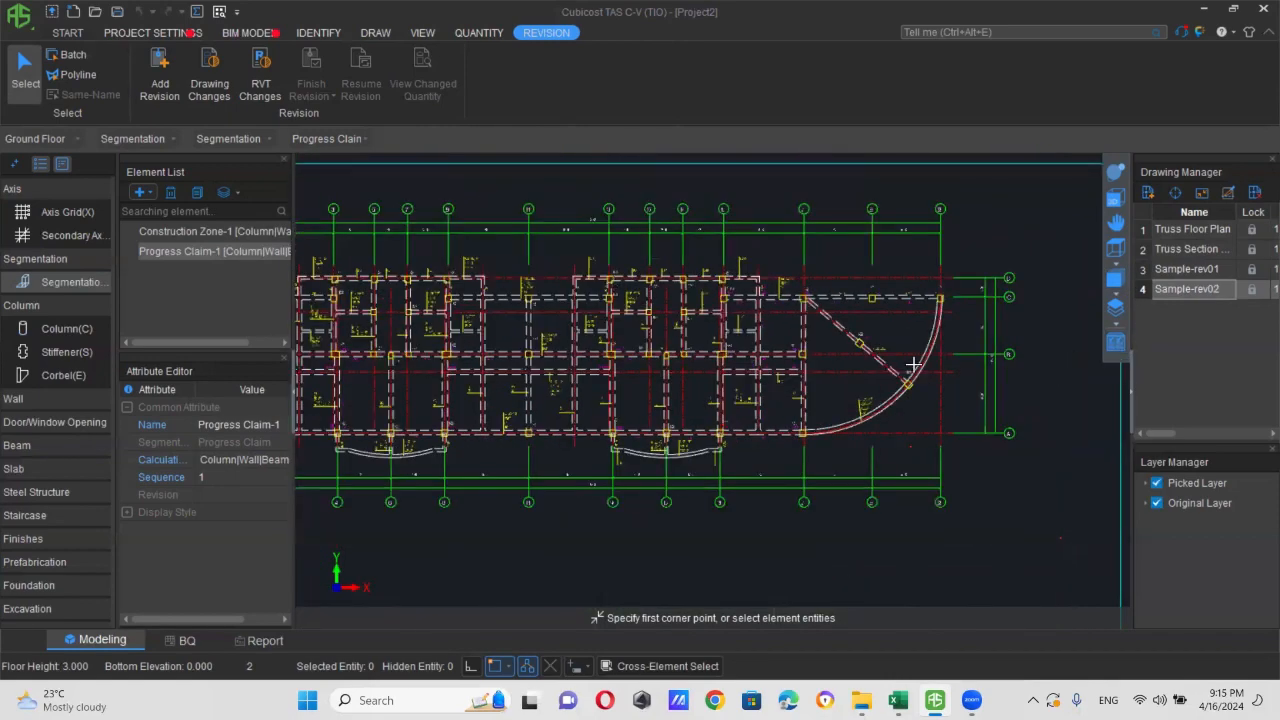
{"action": "scroll", "coordinate": [912, 366], "scroll_direction": "down", "scroll_amount": 1}
{"action": "left_click", "coordinate": [1115, 342]}
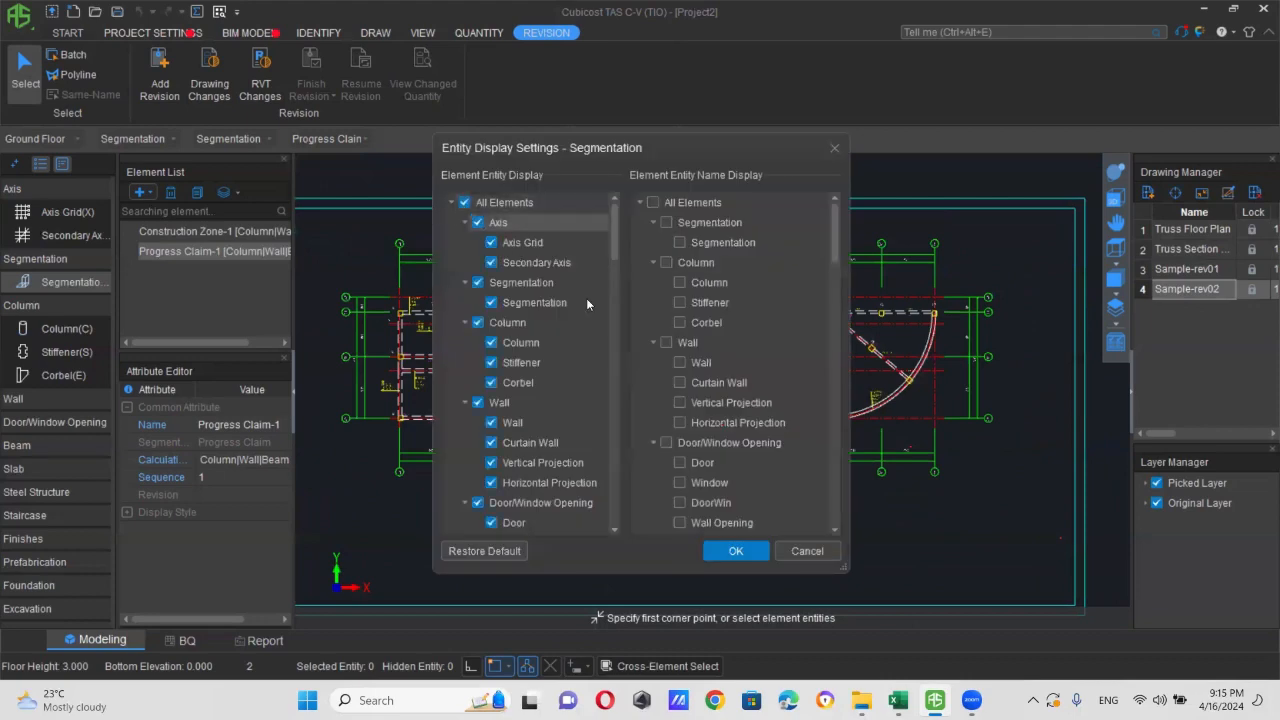
{"action": "left_click", "coordinate": [752, 551]}
{"action": "scroll", "coordinate": [850, 330], "scroll_direction": "up", "scroll_amount": 2}
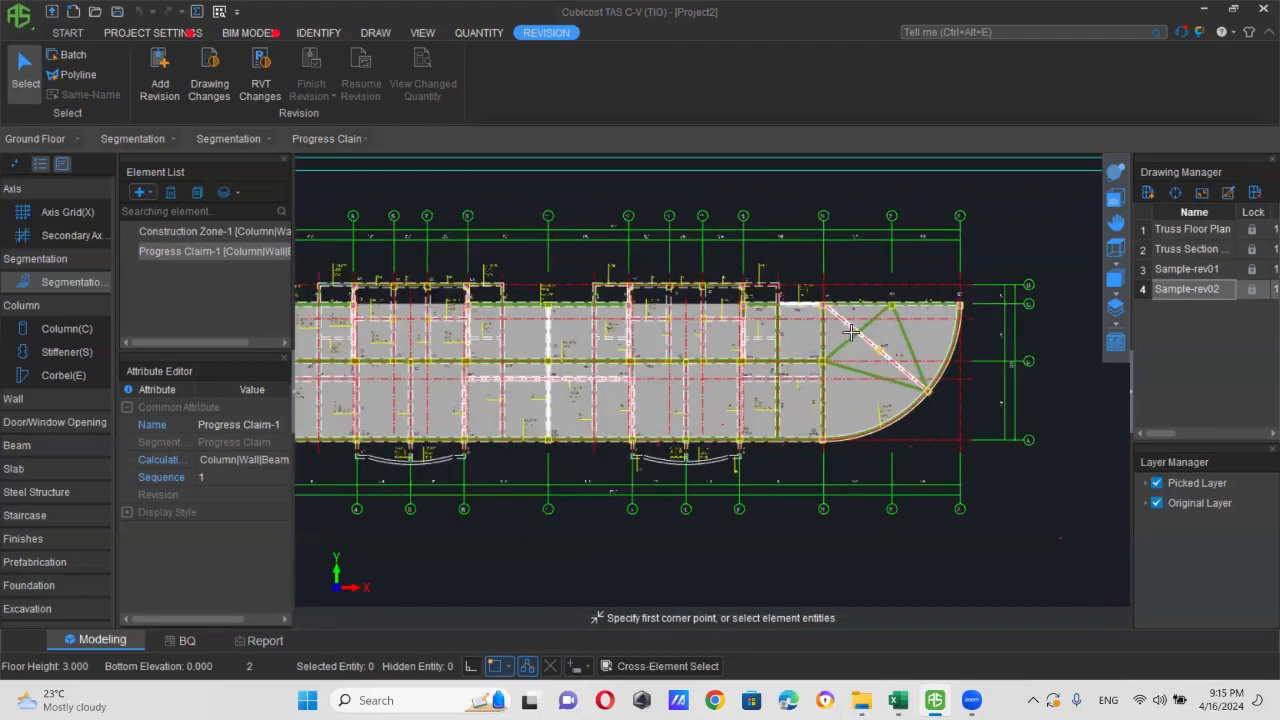
{"action": "scroll", "coordinate": [850, 330], "scroll_direction": "up", "scroll_amount": 2}
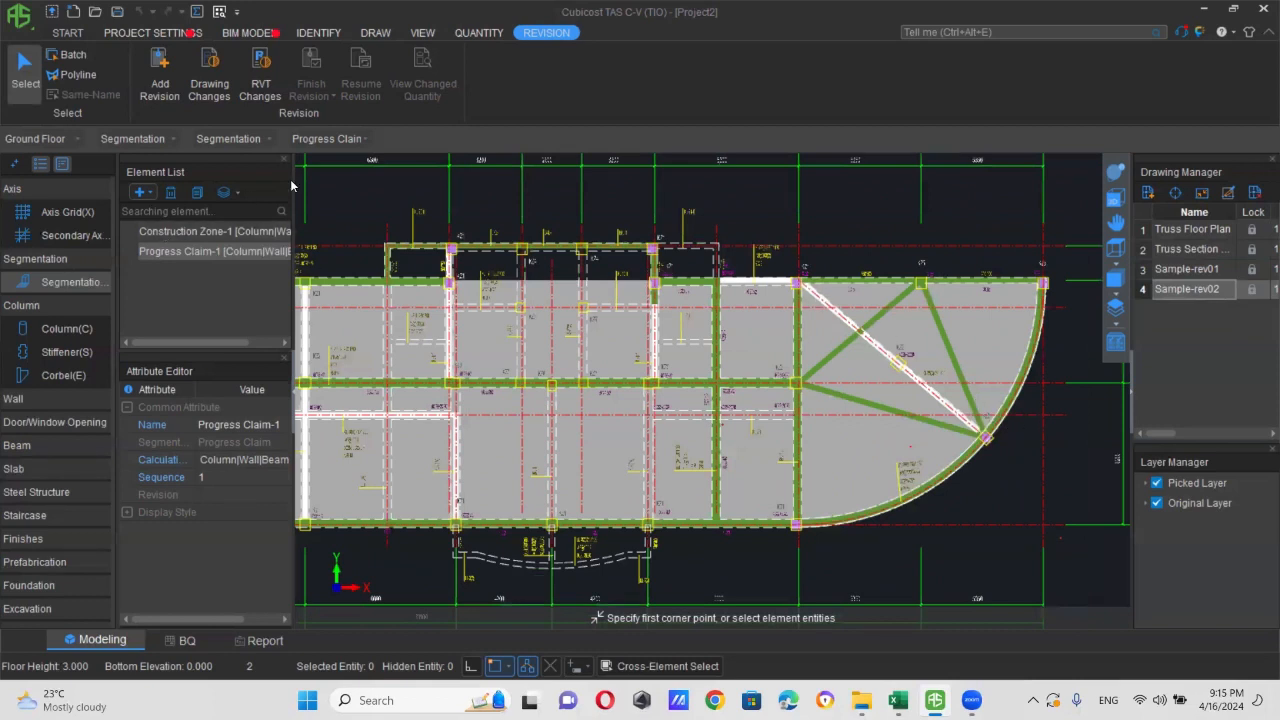
- Add Revision-01 as version Rev1, running the summary calculation first and saving the project as Project2.TAS on the desktop
{"action": "left_click", "coordinate": [159, 70]}
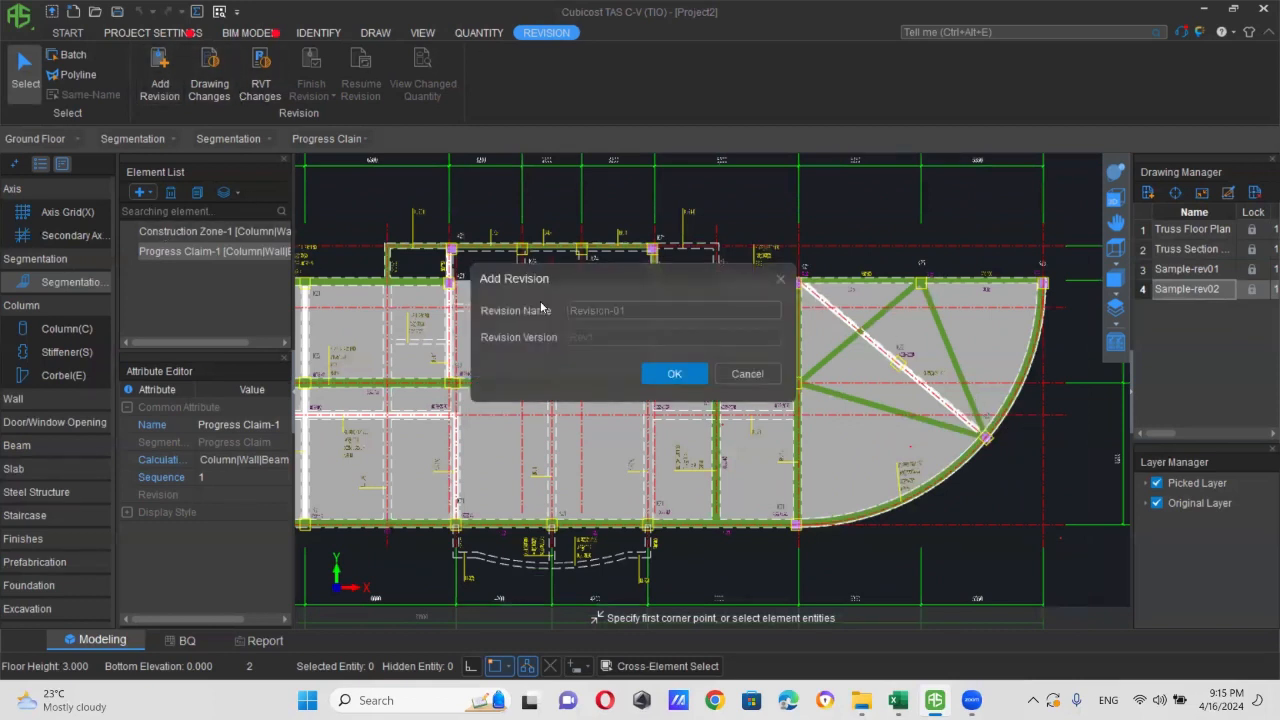
{"action": "left_click", "coordinate": [678, 376]}
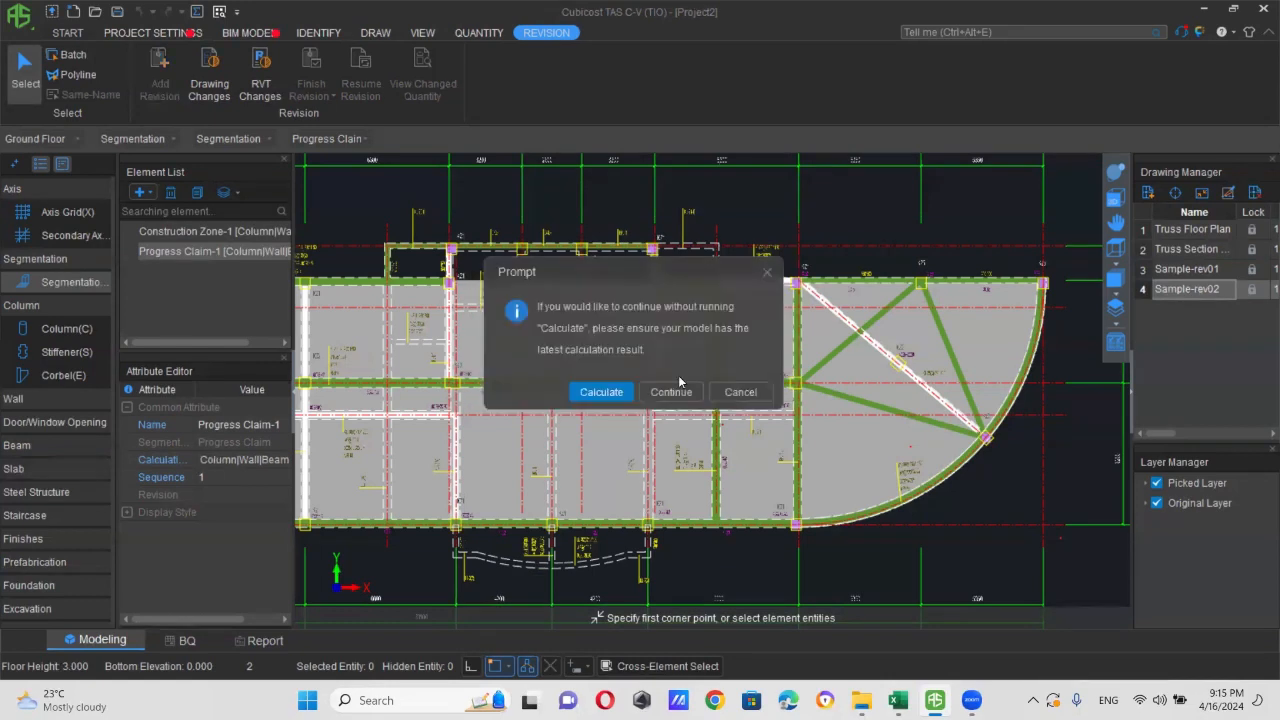
{"action": "left_click", "coordinate": [620, 396]}
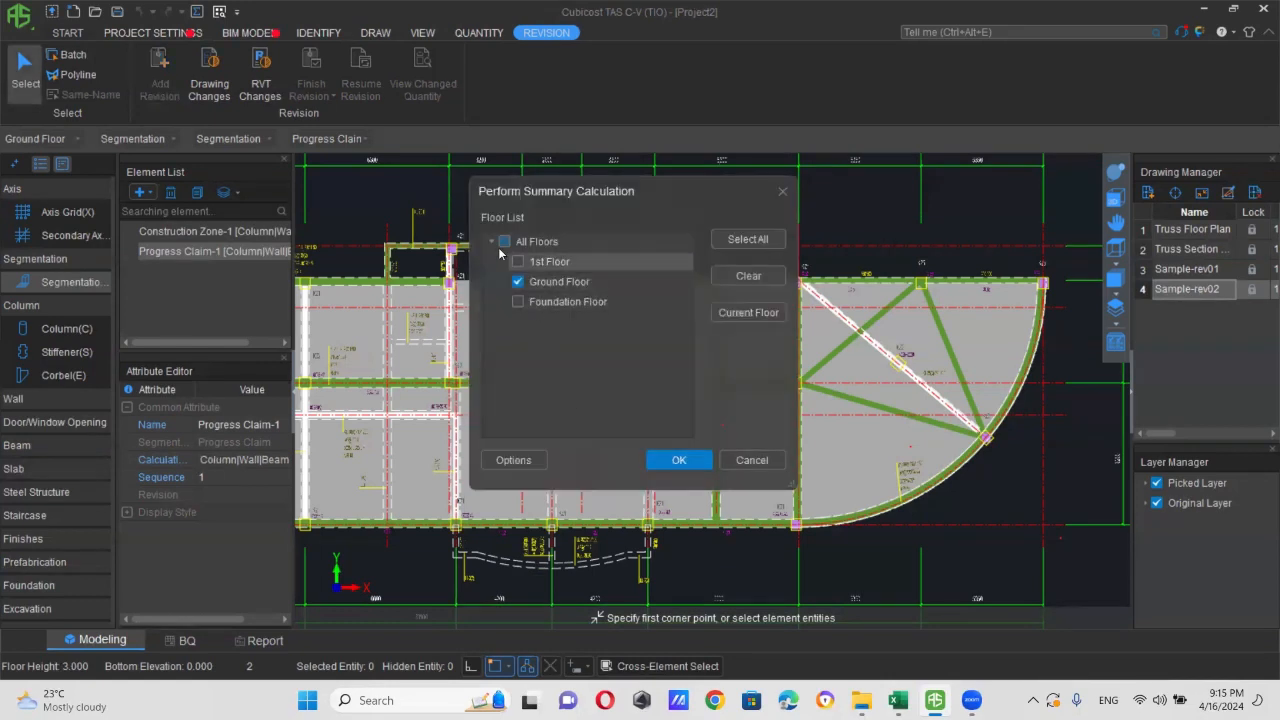
{"action": "left_click", "coordinate": [677, 458]}
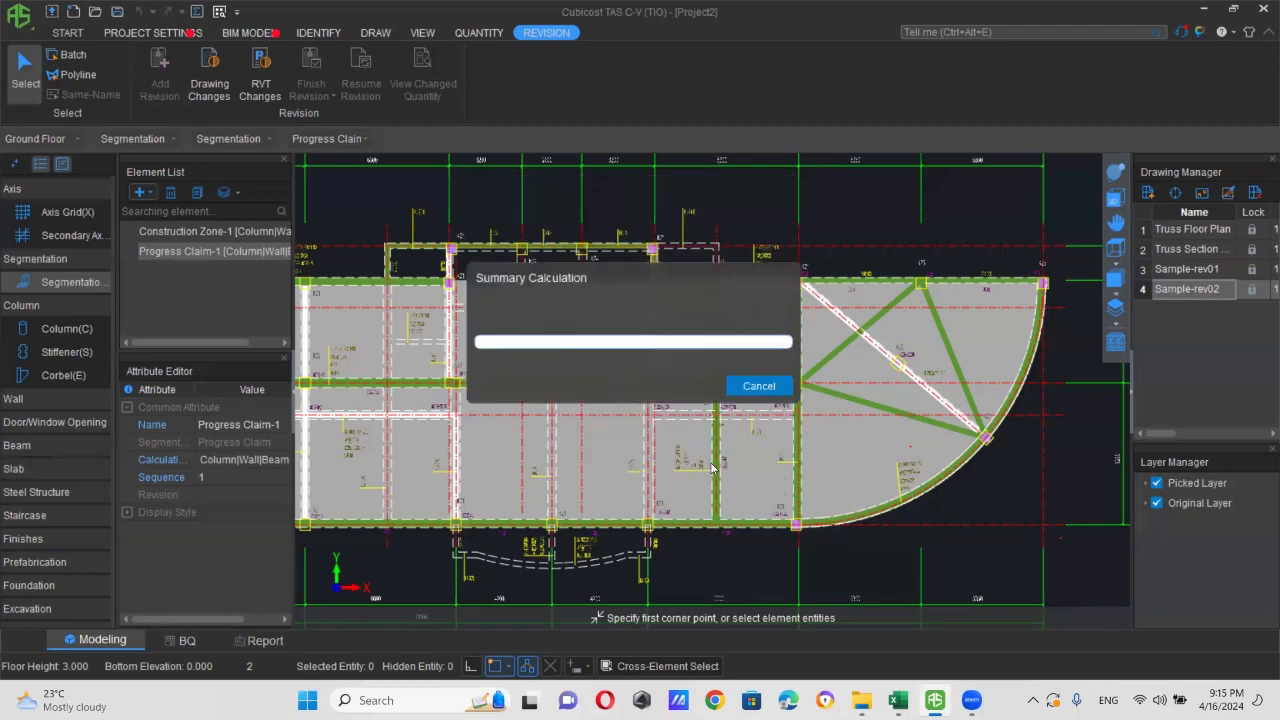
{"action": "left_click", "coordinate": [759, 385]}
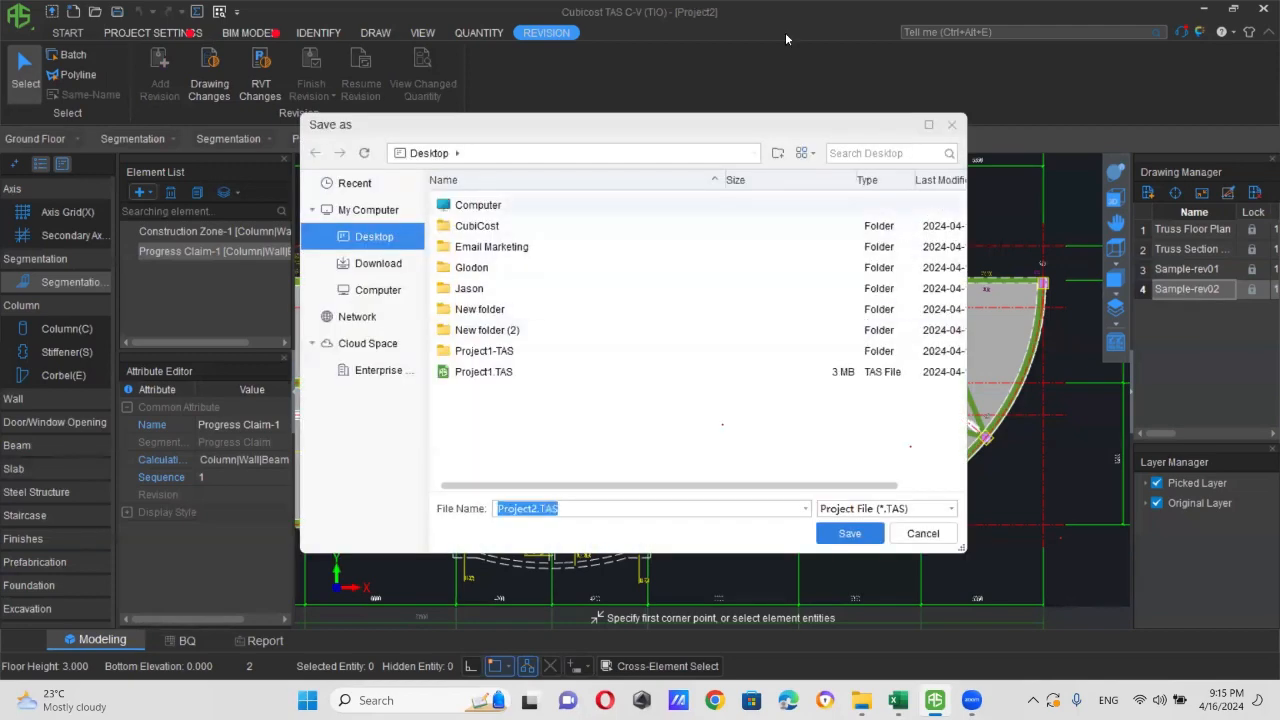
{"action": "key", "text": "Return"}
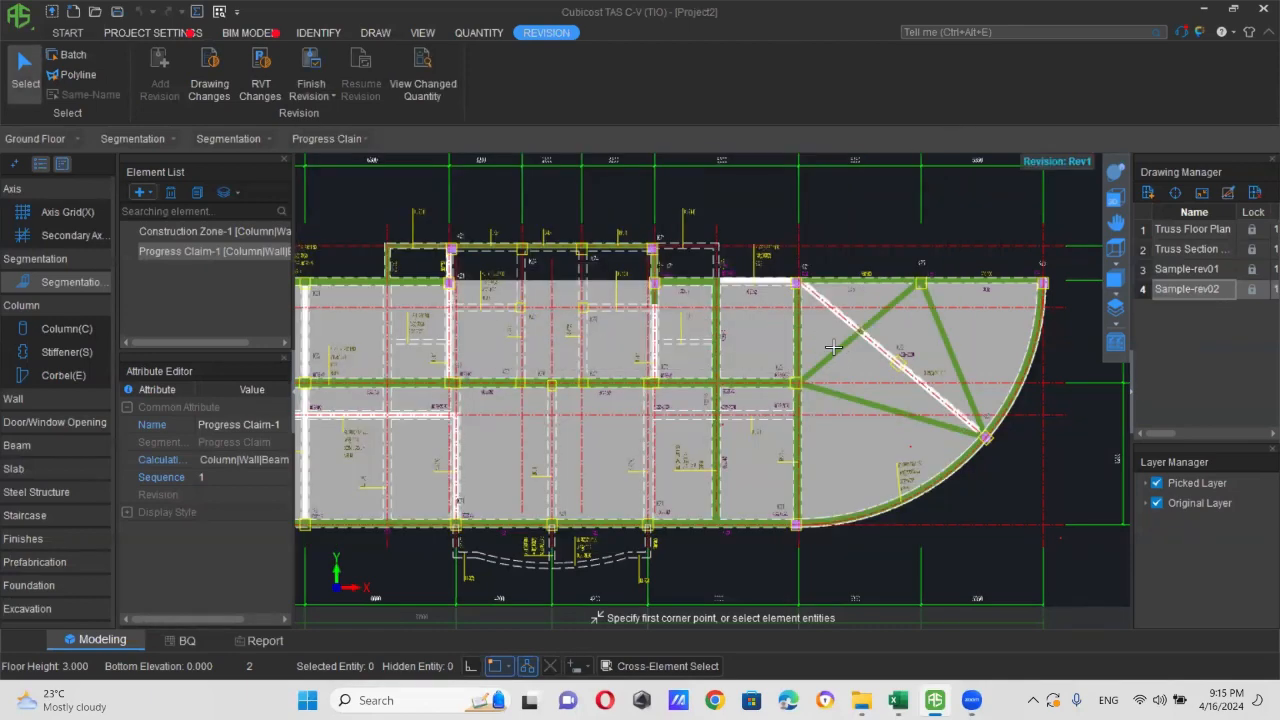
- Delete the three green diagonal beams inside the curved end of the plan that do not follow the Sample-rev02 drawing
{"action": "left_click", "coordinate": [29, 452]}
{"action": "left_click", "coordinate": [54, 470]}
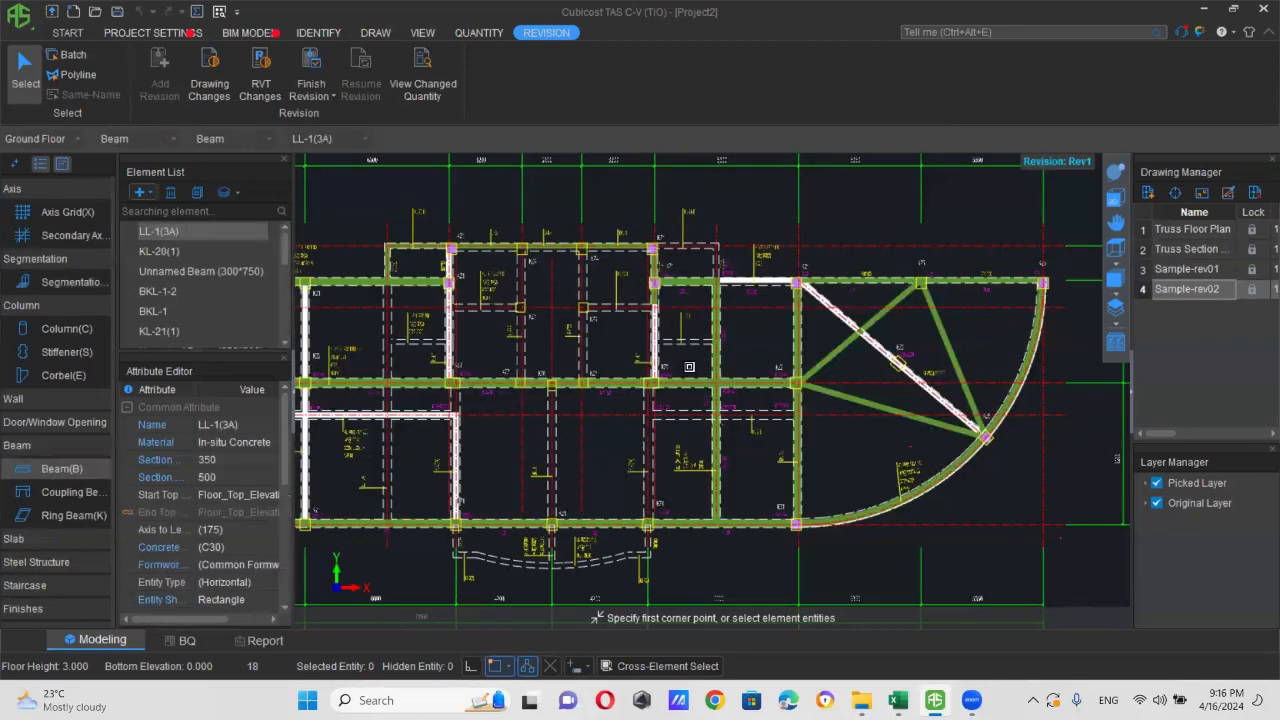
{"action": "left_click", "coordinate": [826, 360]}
{"action": "left_click", "coordinate": [860, 401]}
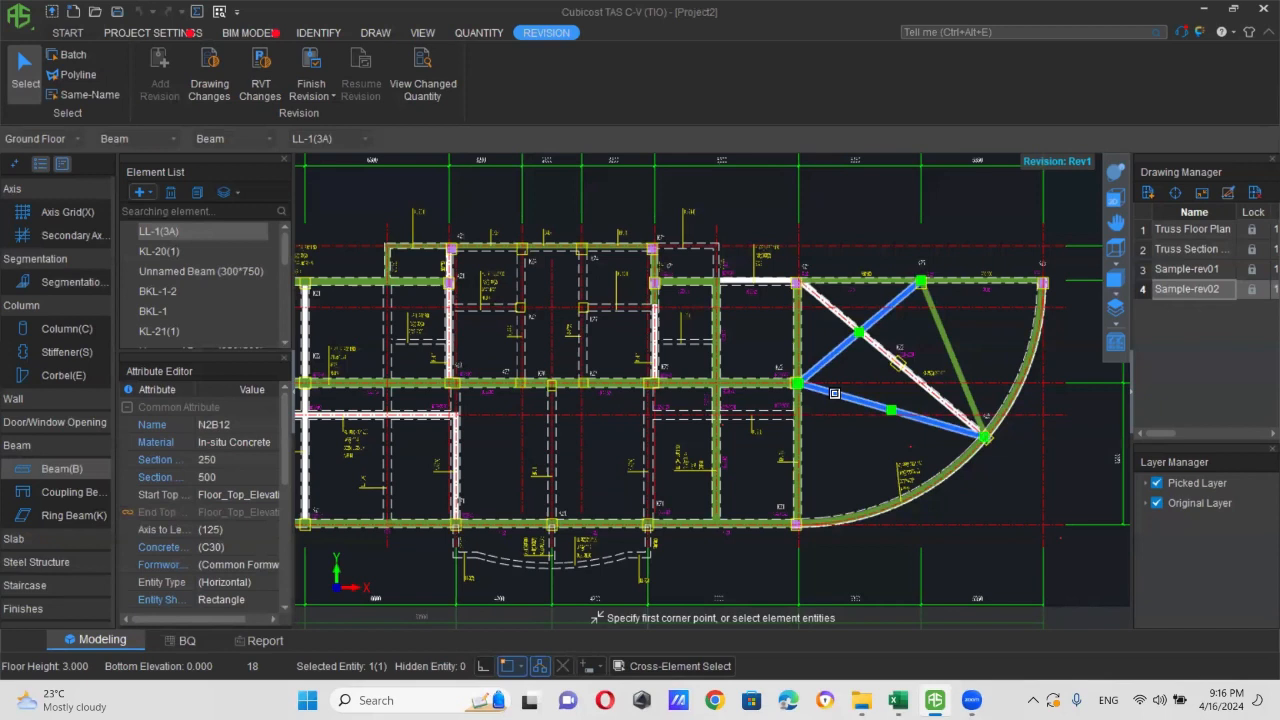
{"action": "left_click", "coordinate": [948, 355]}
{"action": "key", "text": "Delete"}
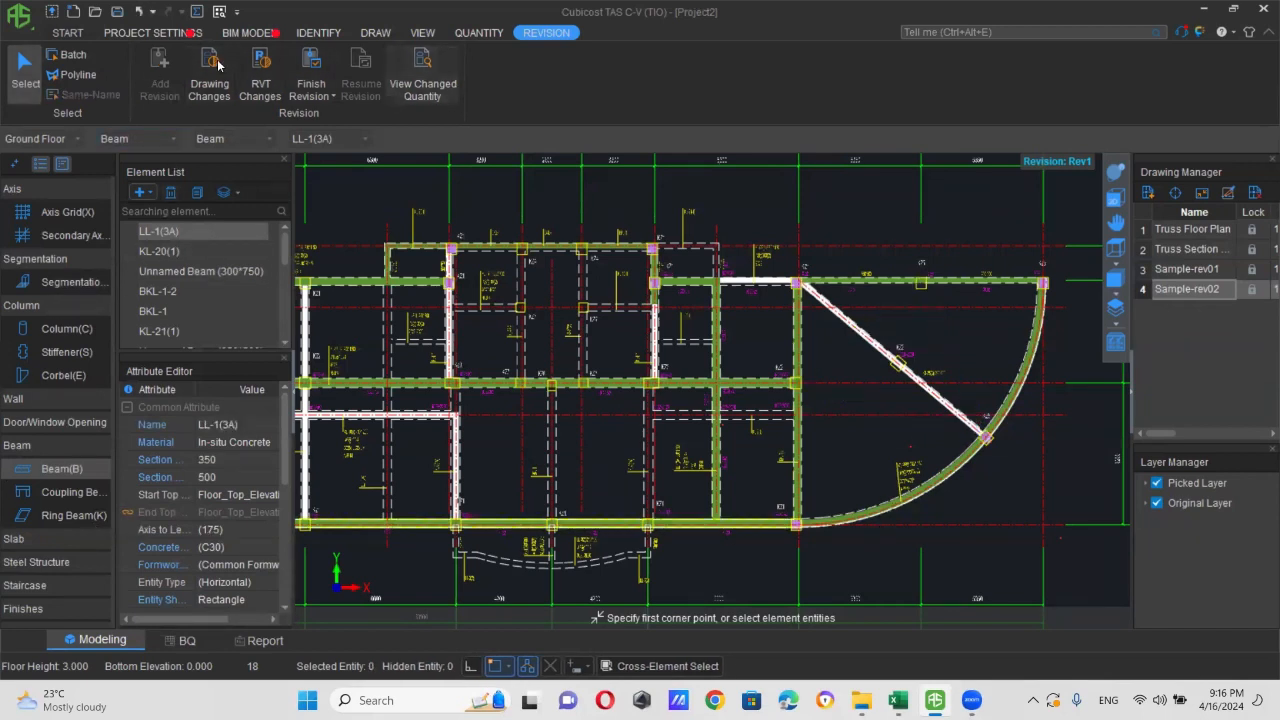
- Draw beam LL-1(3A) along the remaining diagonal in the curved end, from its upper corner column to the column on the arc
{"action": "left_click", "coordinate": [376, 32]}
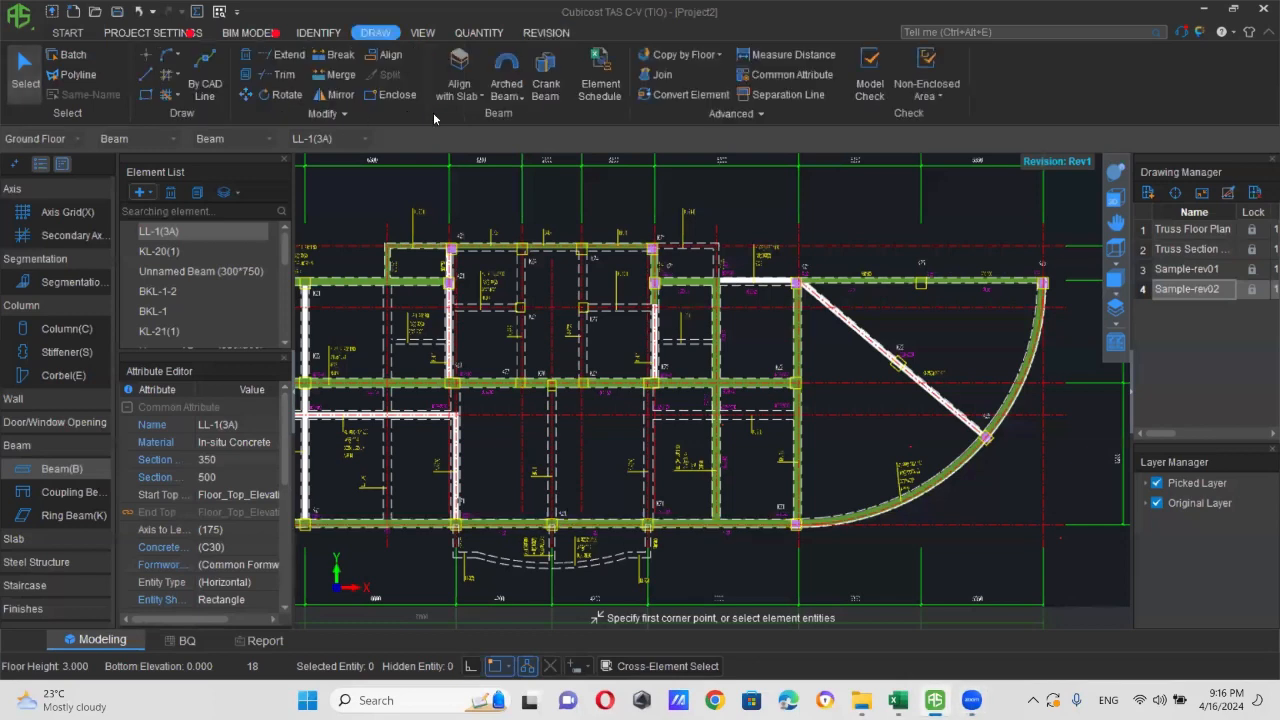
{"action": "left_click", "coordinate": [147, 75]}
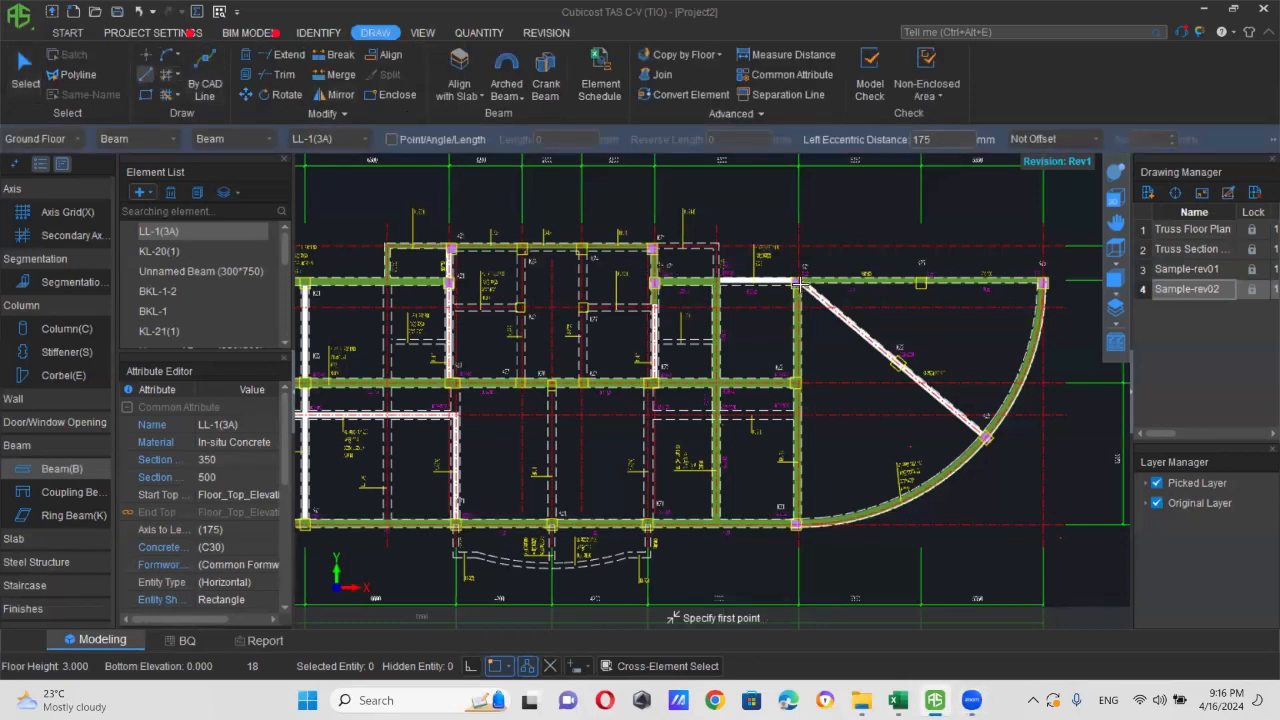
{"action": "left_click", "coordinate": [800, 287]}
{"action": "left_click", "coordinate": [979, 437]}
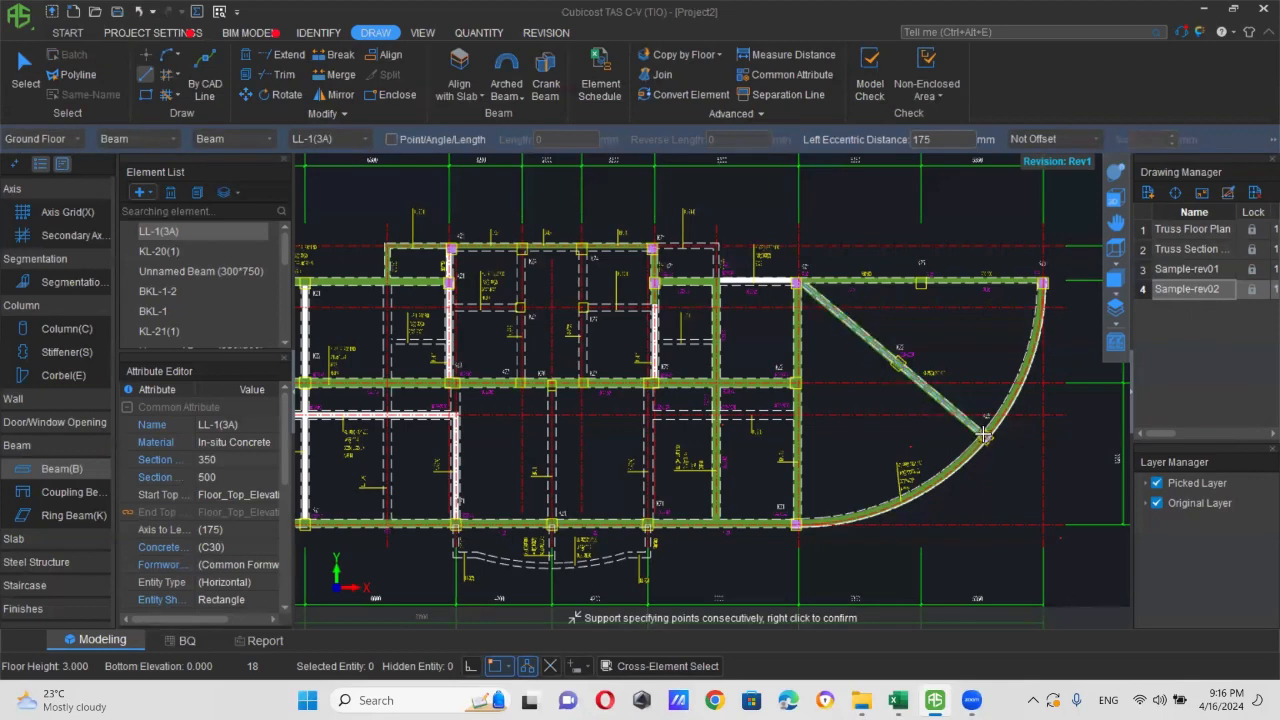
{"action": "right_click", "coordinate": [984, 436]}
{"action": "scroll", "coordinate": [802, 447], "scroll_direction": "down", "scroll_amount": 3}
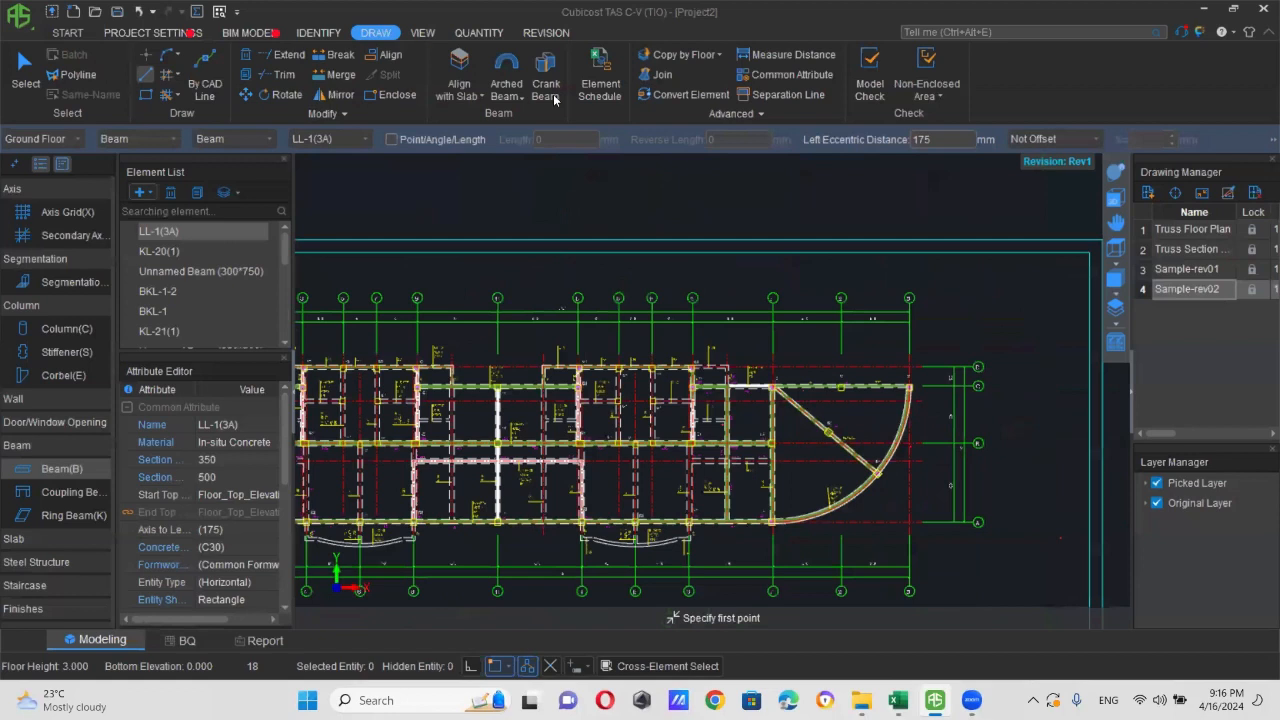
- Finish the revision with a summary calculation of all floors, dismissing the project save
{"action": "left_click", "coordinate": [546, 32]}
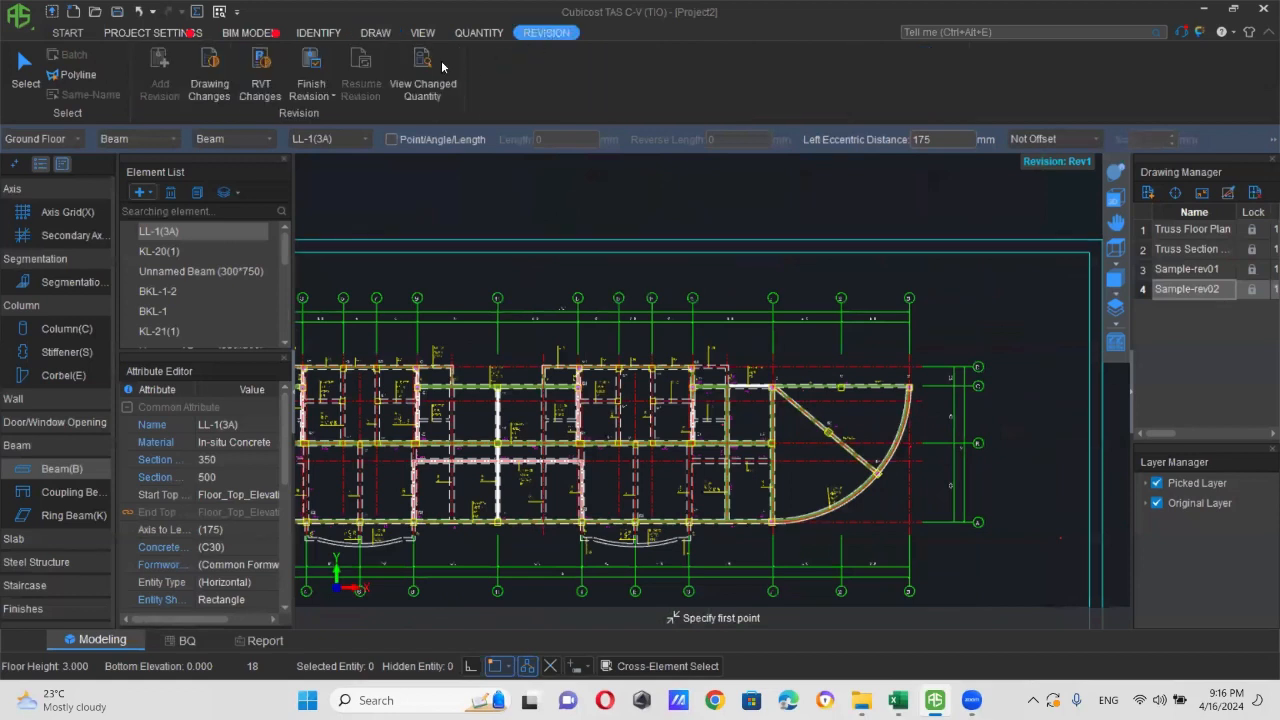
{"action": "left_click", "coordinate": [311, 75]}
{"action": "left_click", "coordinate": [672, 382]}
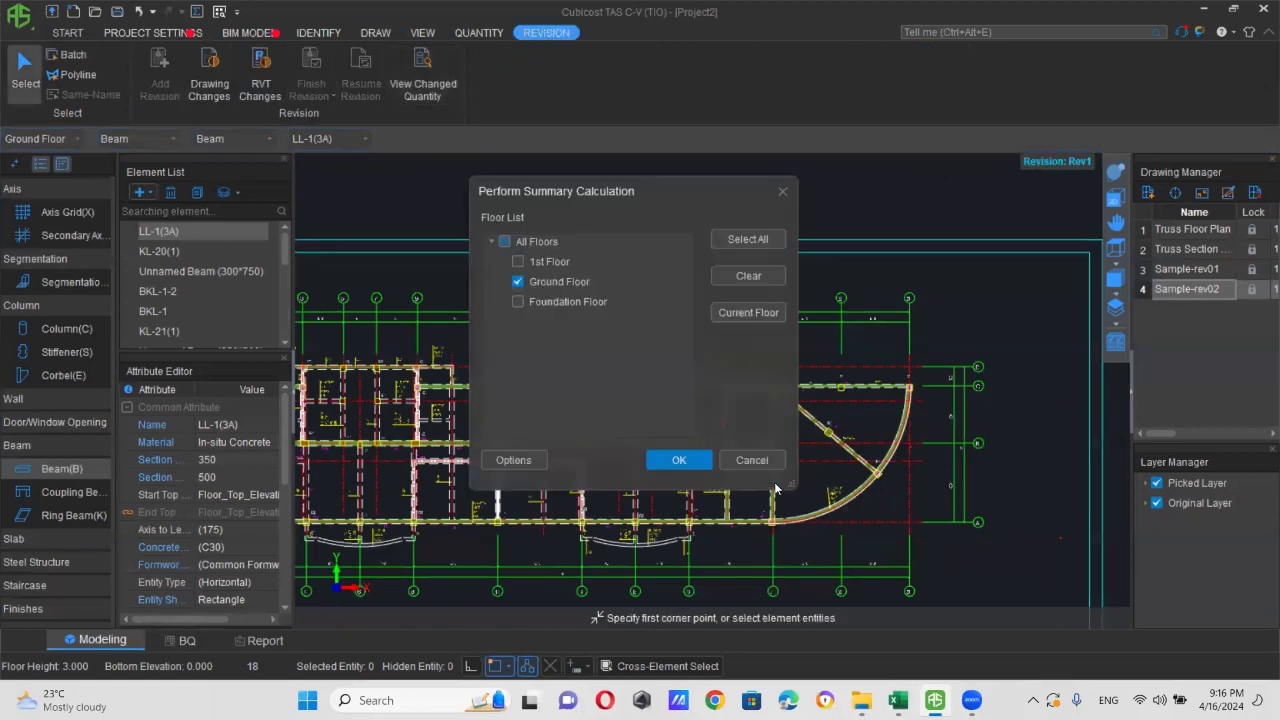
{"action": "left_click", "coordinate": [505, 241]}
{"action": "left_click", "coordinate": [679, 460]}
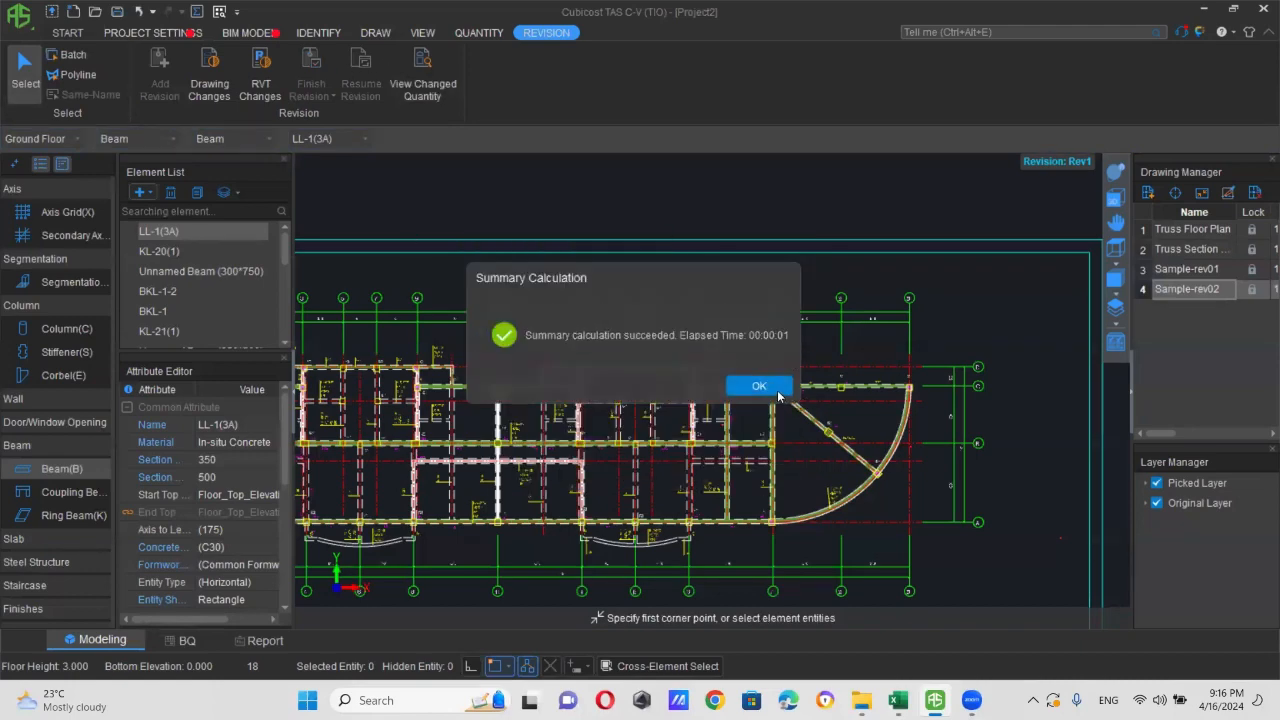
{"action": "left_click", "coordinate": [759, 386]}
{"action": "left_click", "coordinate": [406, 60]}
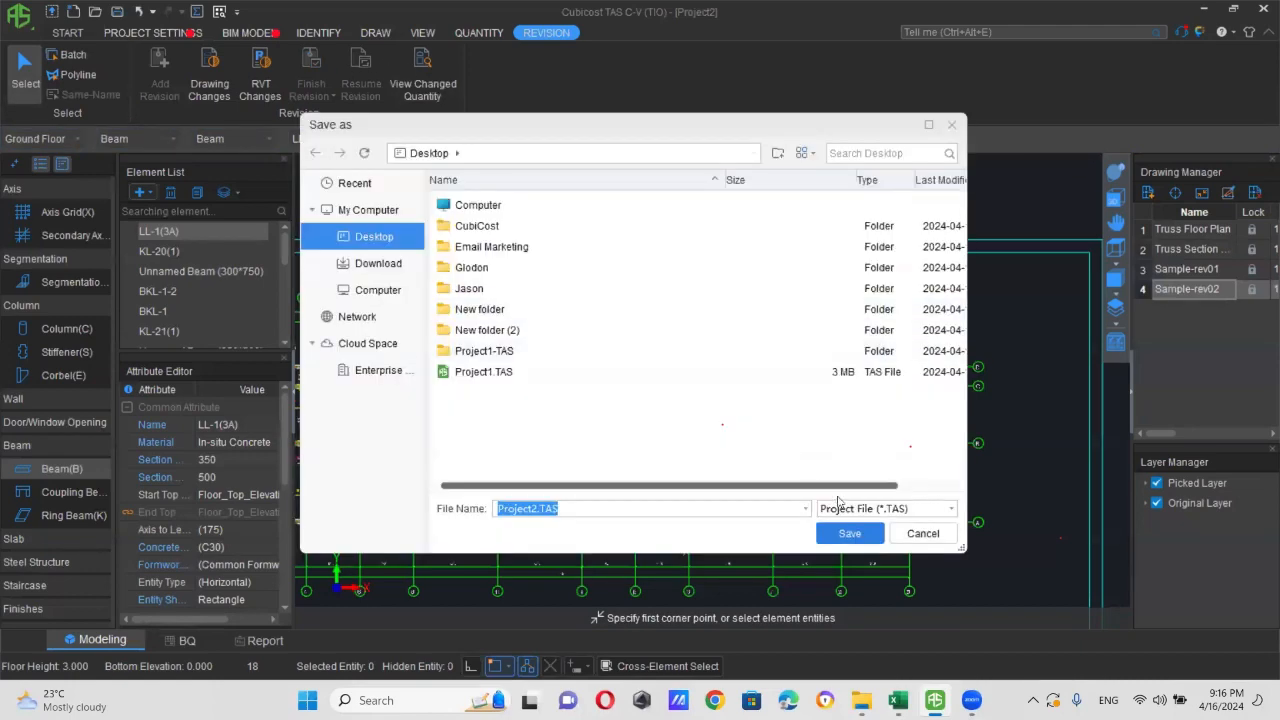
{"action": "left_click", "coordinate": [920, 534]}
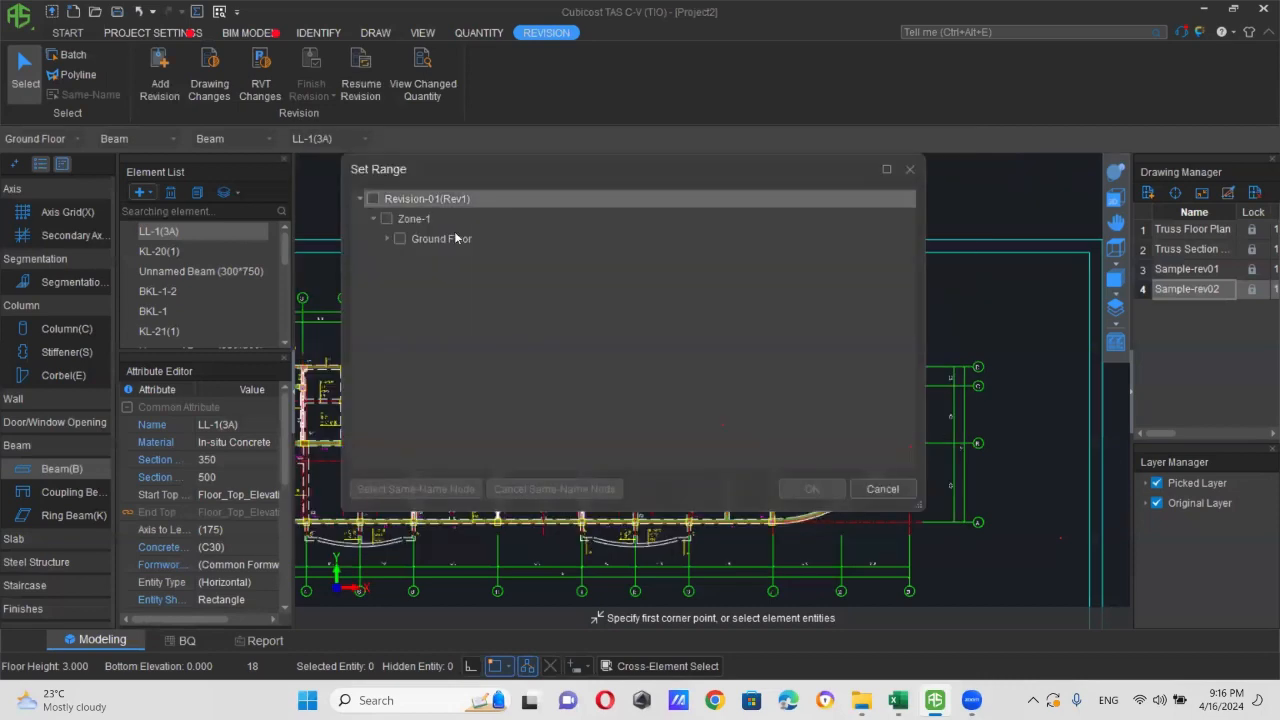
- Review the changed beam quantities for the whole range of Revision-01(Rev1), including net length, rebar weight and number, and close the report
{"action": "left_click", "coordinate": [360, 198]}
{"action": "left_click", "coordinate": [372, 198]}
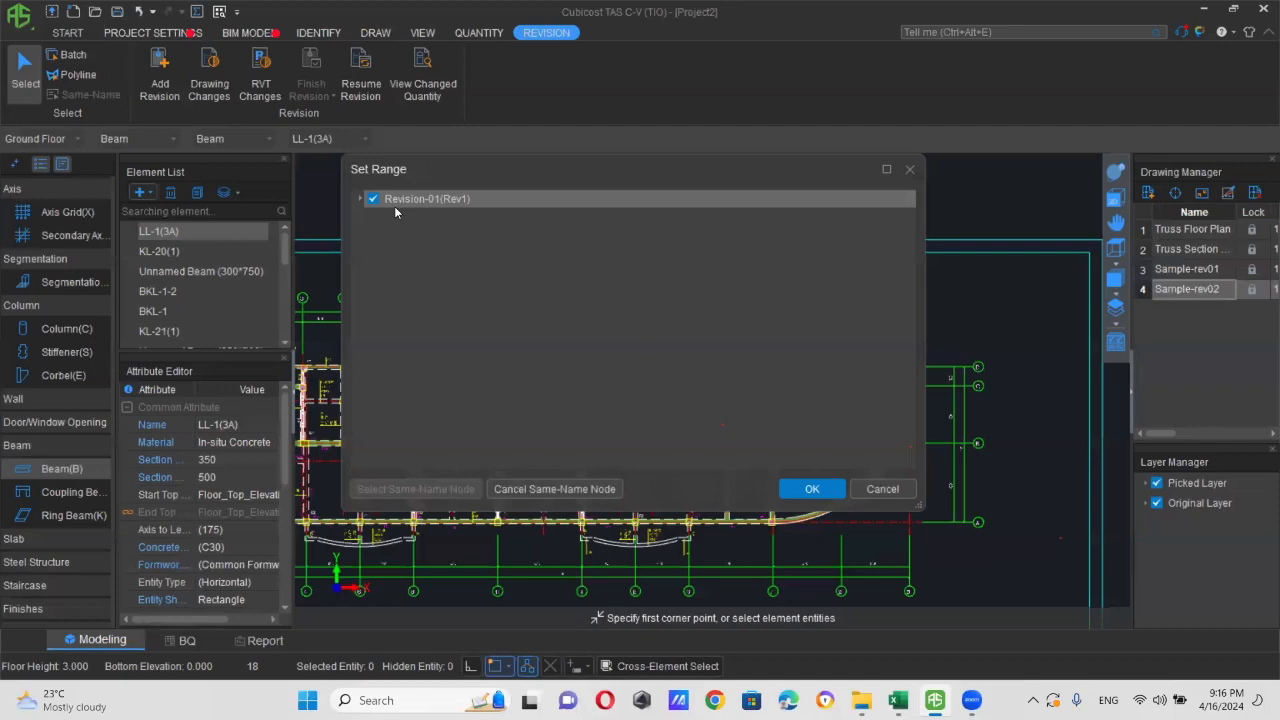
{"action": "left_click", "coordinate": [806, 488]}
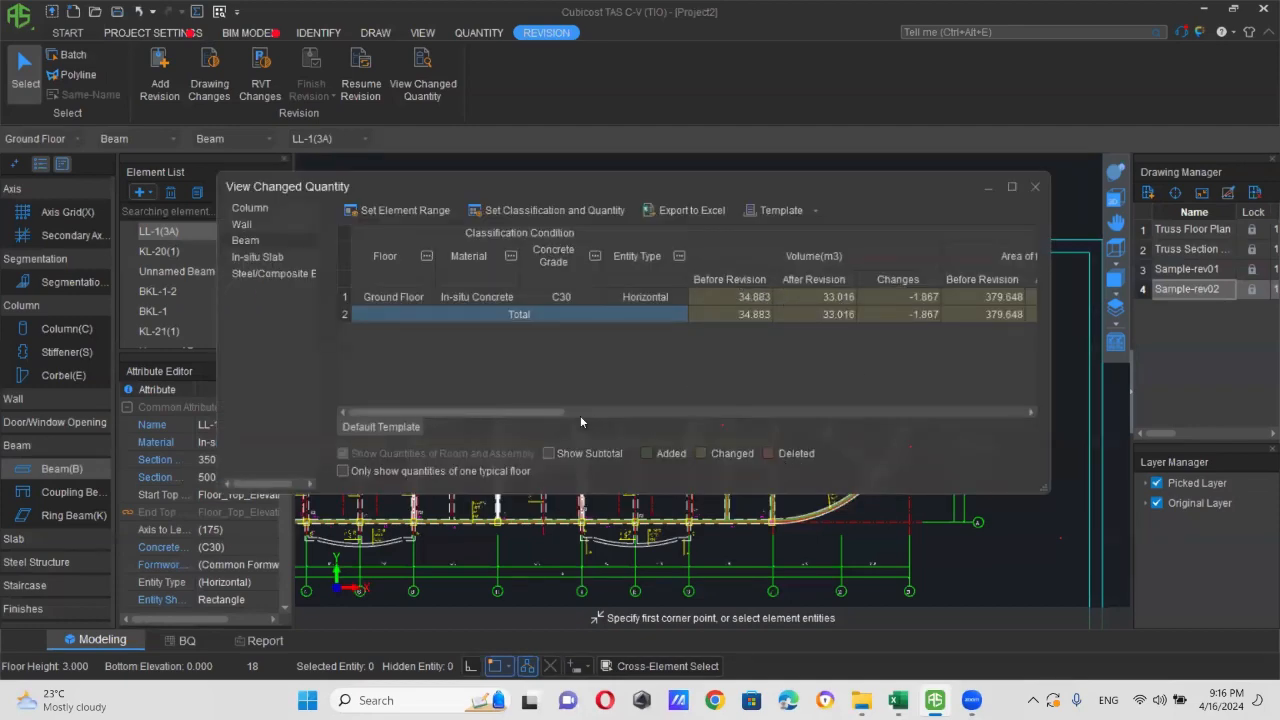
{"action": "left_click_drag", "start_coordinate": [553, 411], "coordinate": [960, 373]}
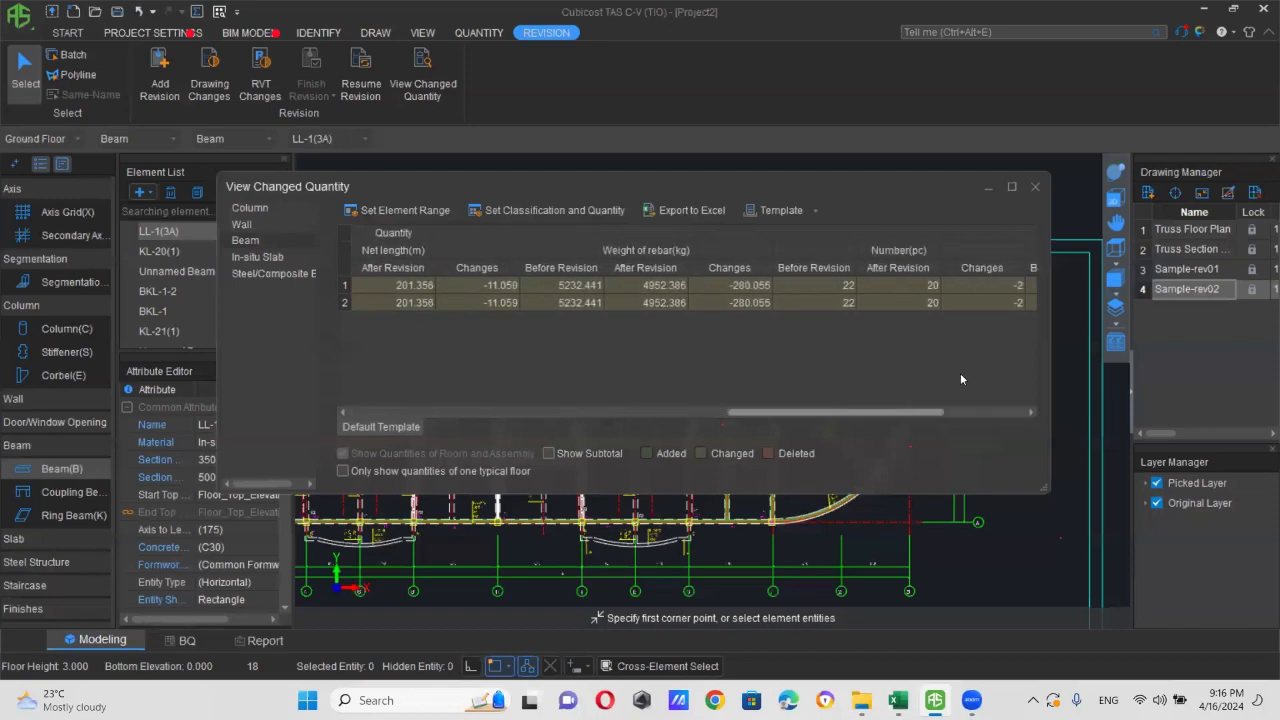
{"action": "left_click", "coordinate": [1035, 187]}
- Close Project2 without saving it
{"action": "scroll", "coordinate": [716, 413], "scroll_direction": "up", "scroll_amount": 2}
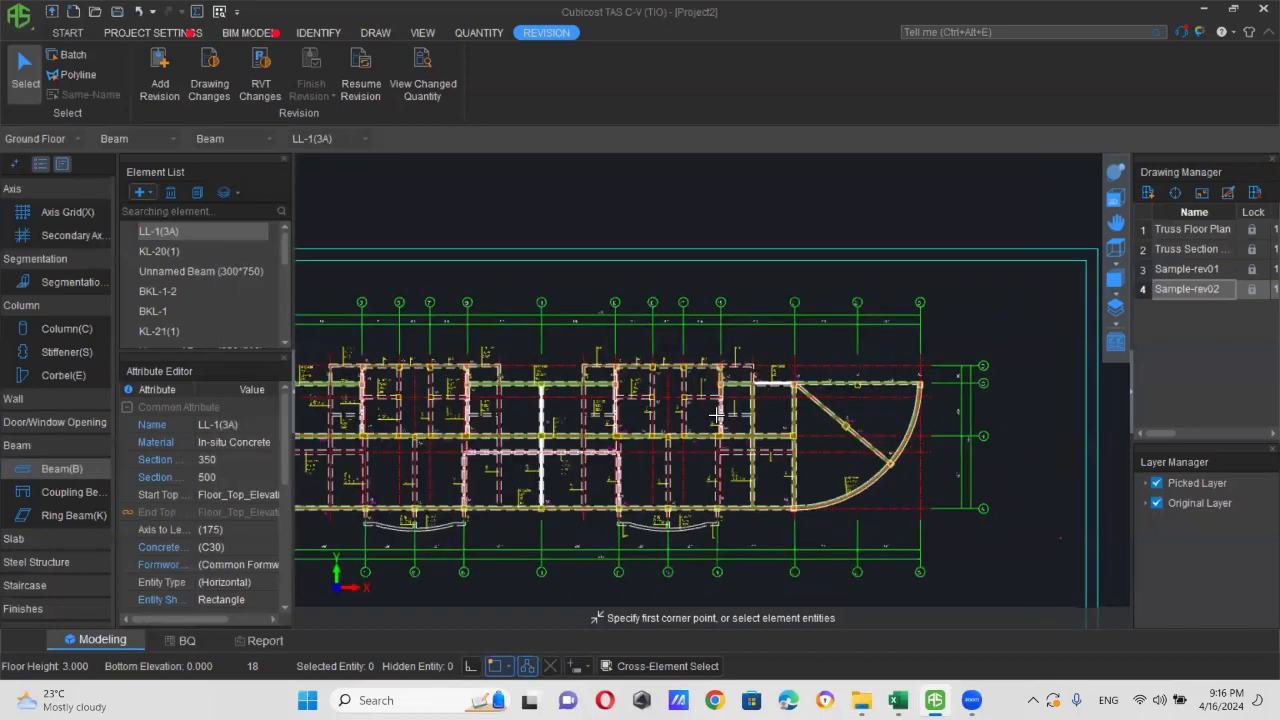
{"action": "scroll", "coordinate": [717, 414], "scroll_direction": "up", "scroll_amount": 4}
{"action": "scroll", "coordinate": [846, 388], "scroll_direction": "down", "scroll_amount": 4}
{"action": "scroll", "coordinate": [781, 433], "scroll_direction": "down", "scroll_amount": 1}
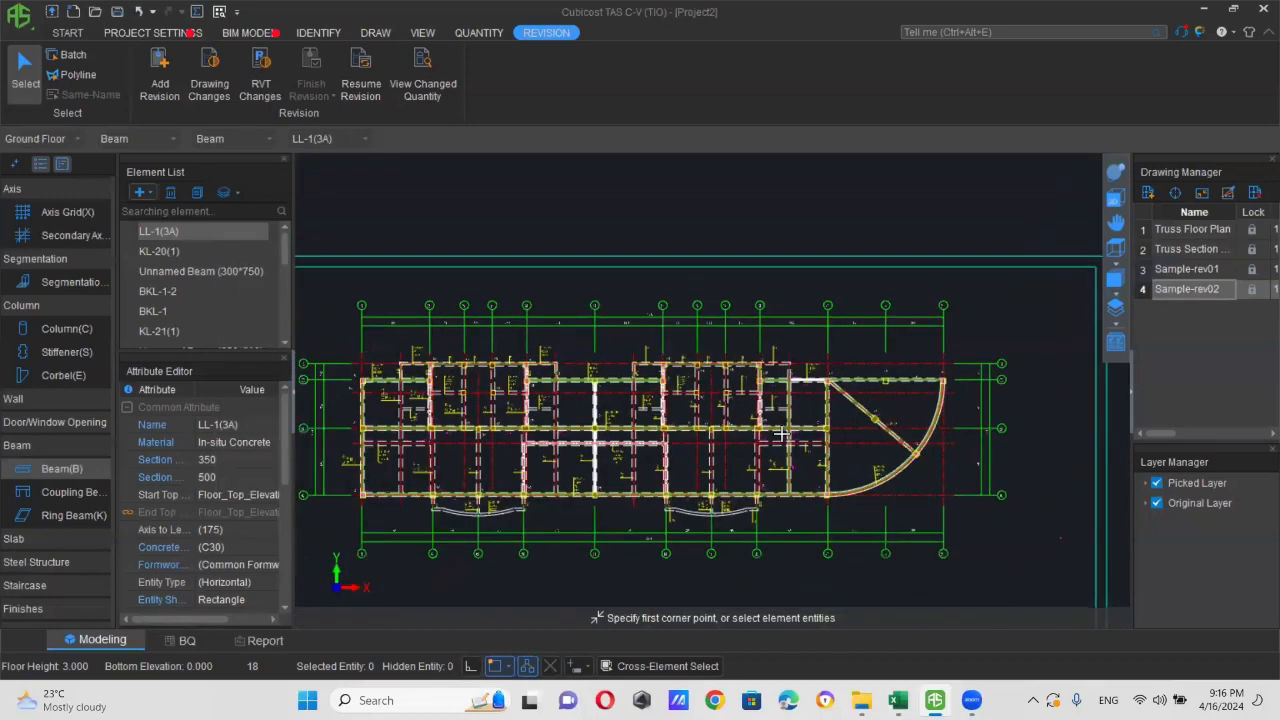
{"action": "scroll", "coordinate": [781, 433], "scroll_direction": "down", "scroll_amount": 1}
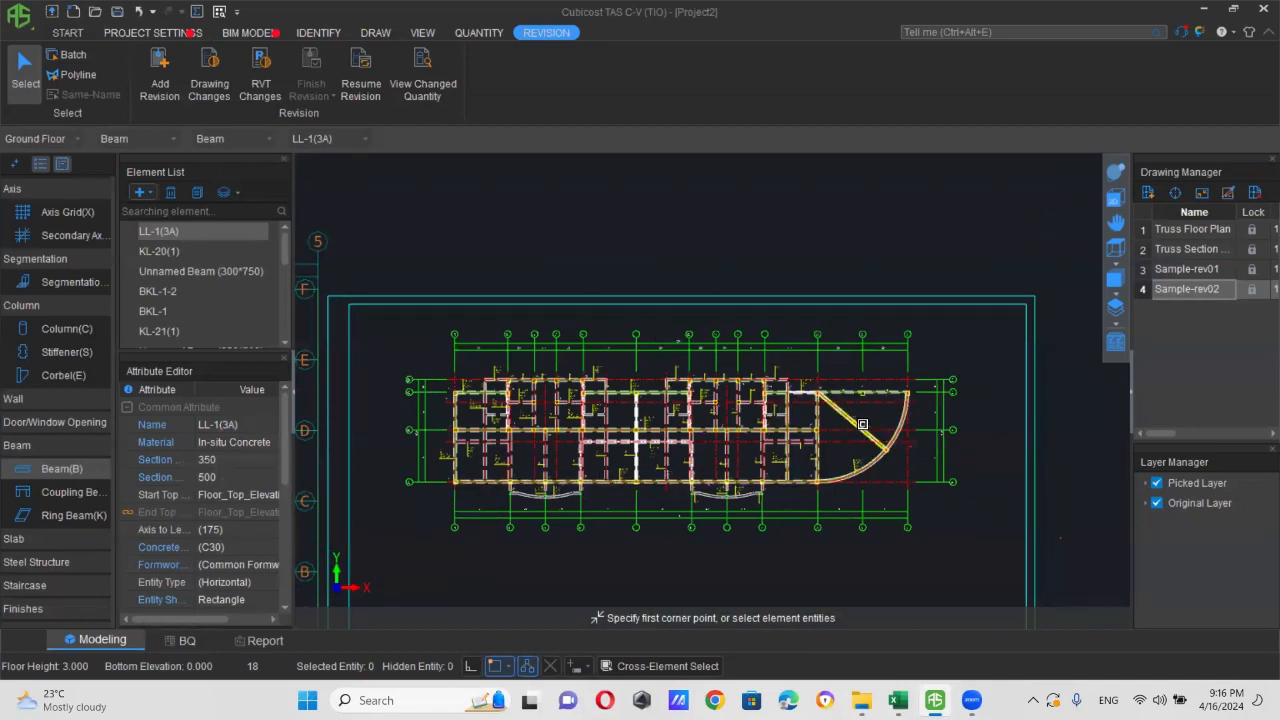
{"action": "left_click", "coordinate": [1263, 9]}
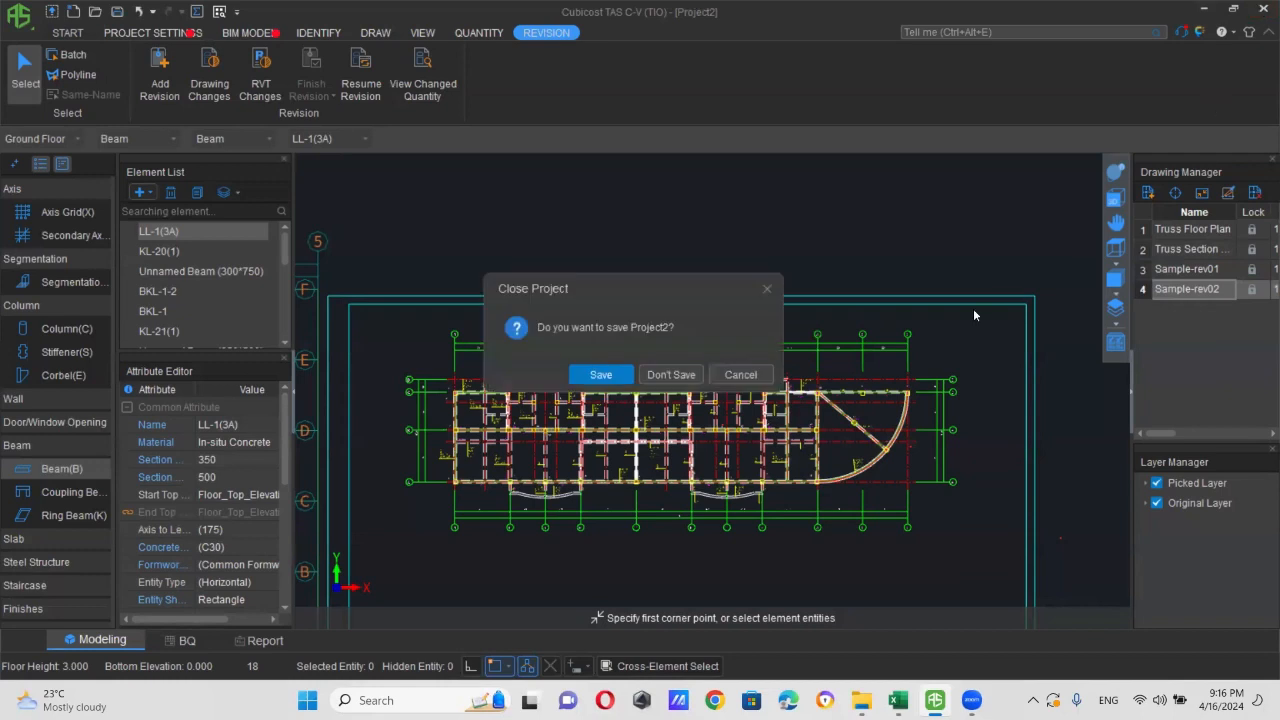
{"action": "left_click", "coordinate": [686, 375]}
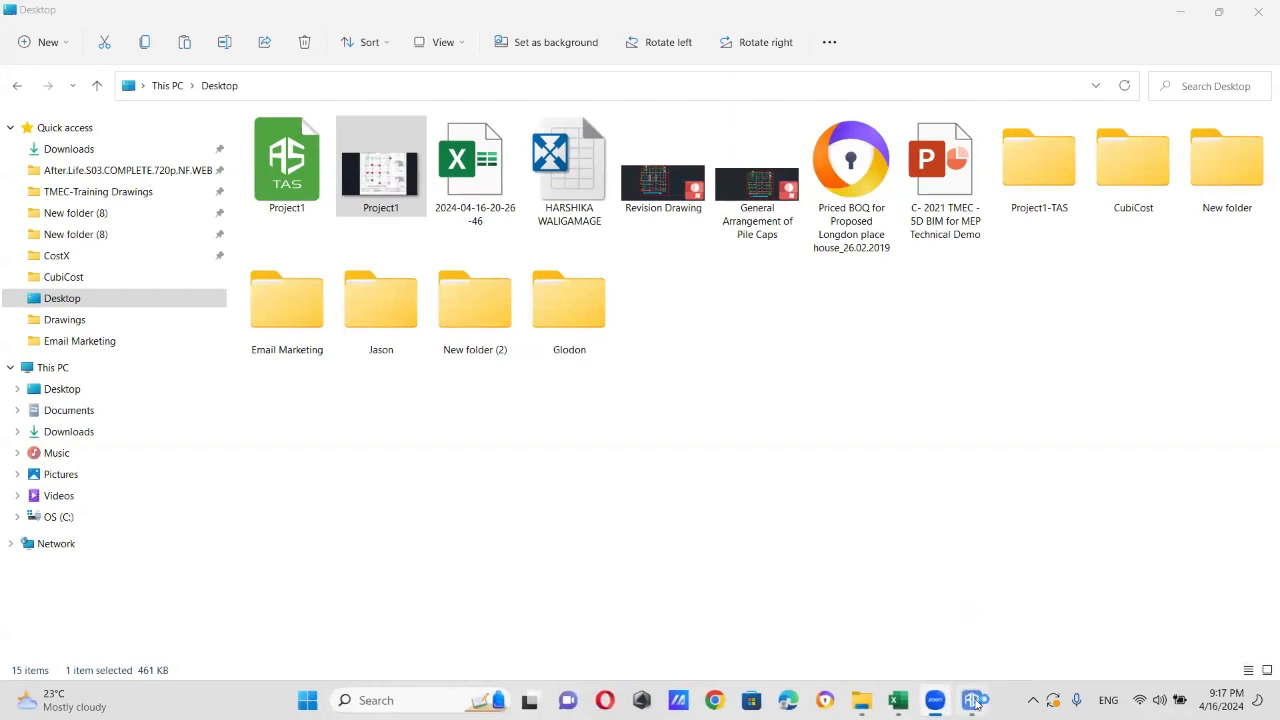
- Switch to Cubicost TRB and create the new project Project 1 with the British Standard calculation rule
{"action": "left_click", "coordinate": [976, 704]}
{"action": "left_click", "coordinate": [40, 93]}
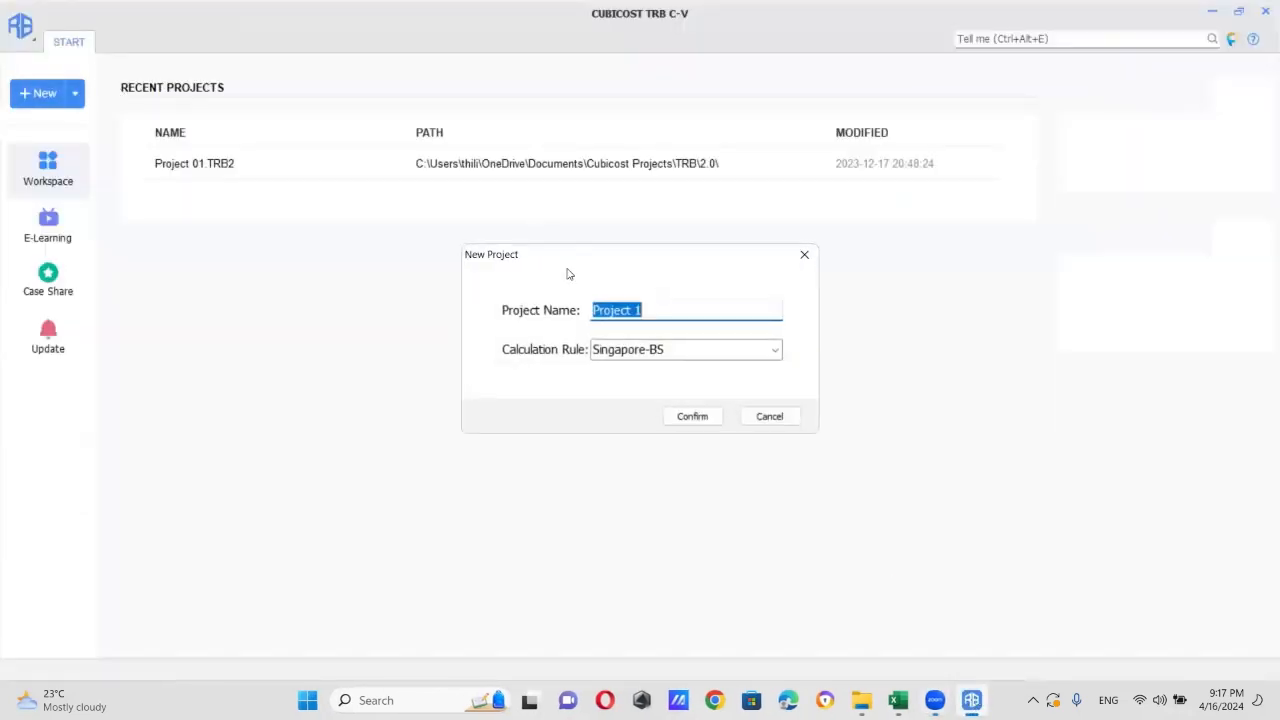
{"action": "left_click", "coordinate": [690, 422]}
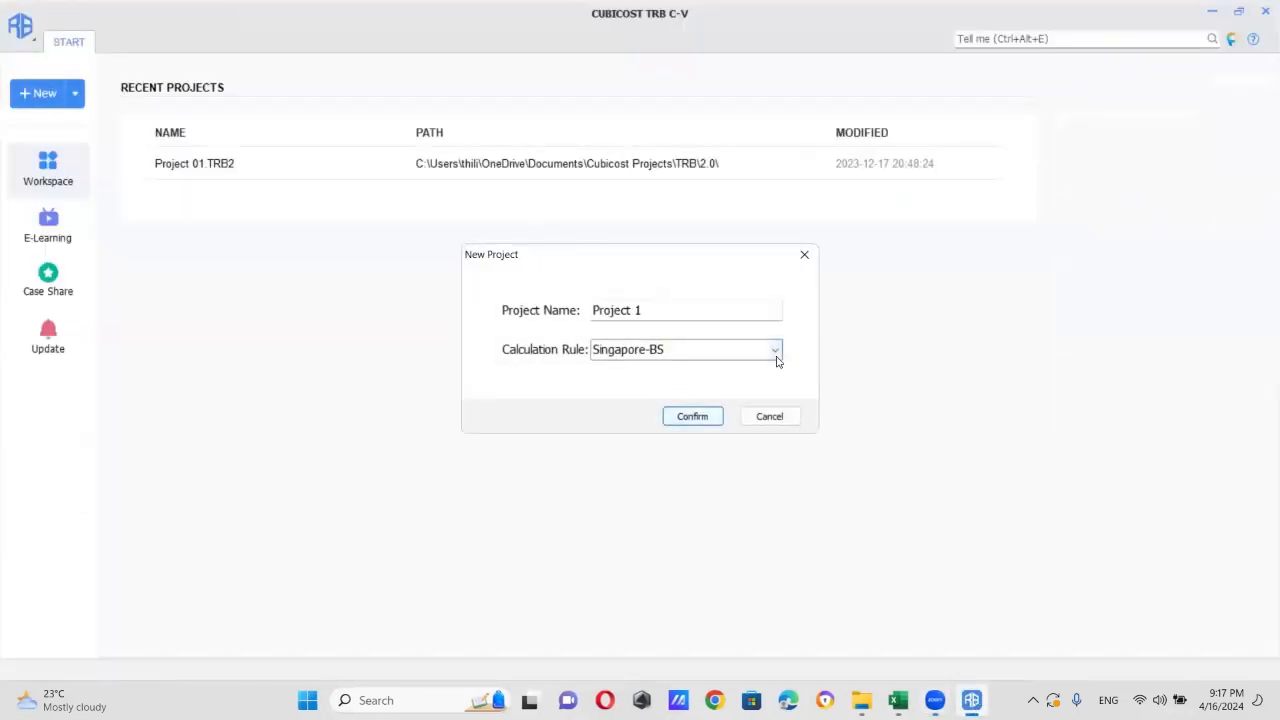
{"action": "left_click", "coordinate": [775, 350]}
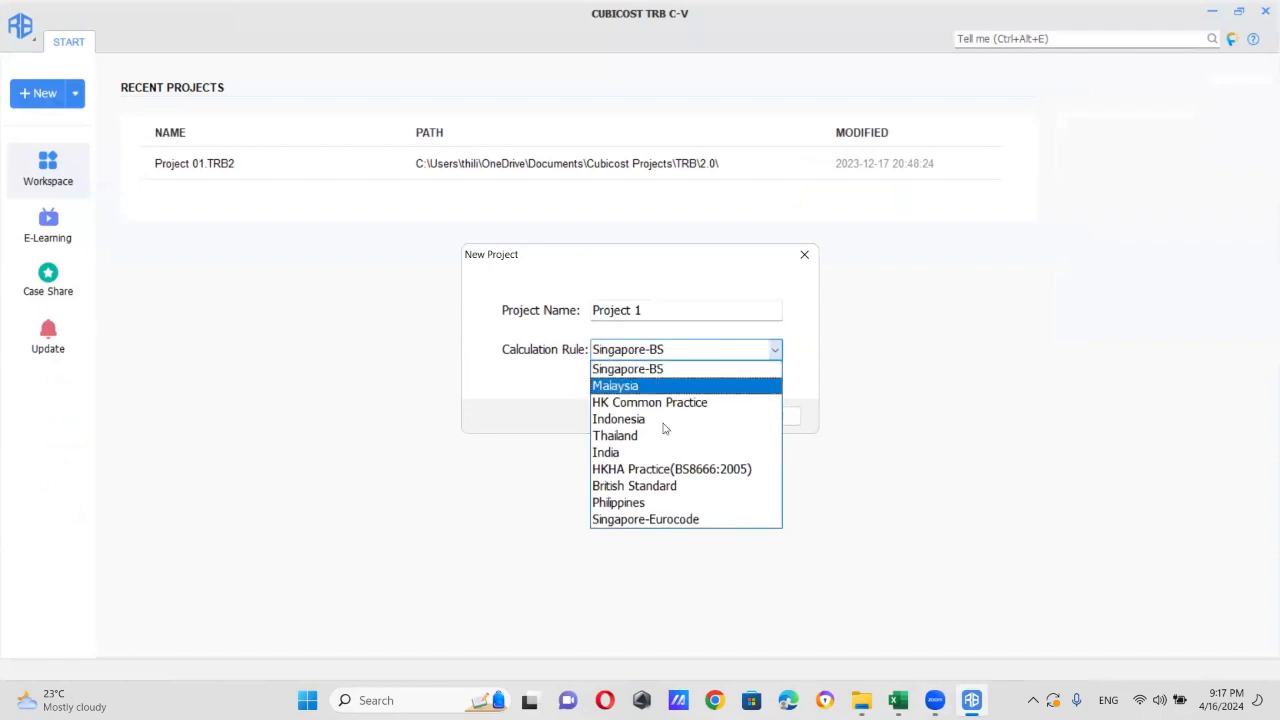
{"action": "left_click", "coordinate": [658, 486]}
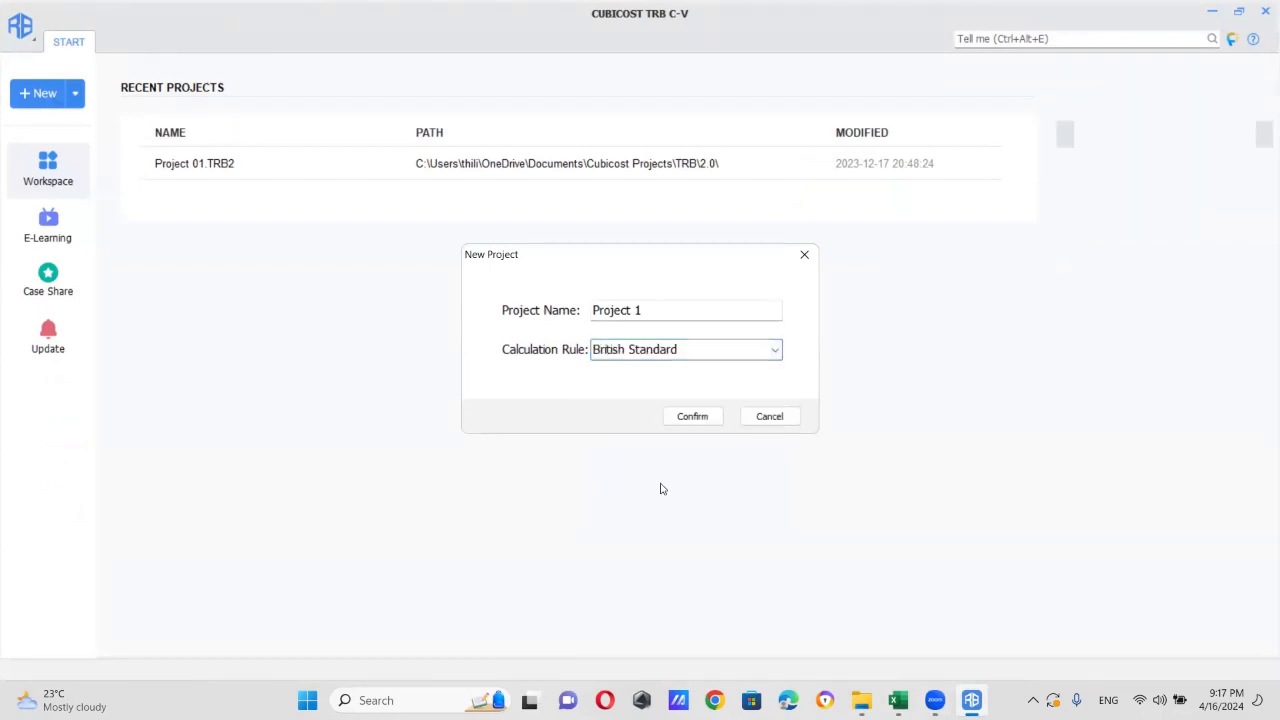
{"action": "left_click", "coordinate": [692, 418]}
{"action": "left_click", "coordinate": [699, 402]}
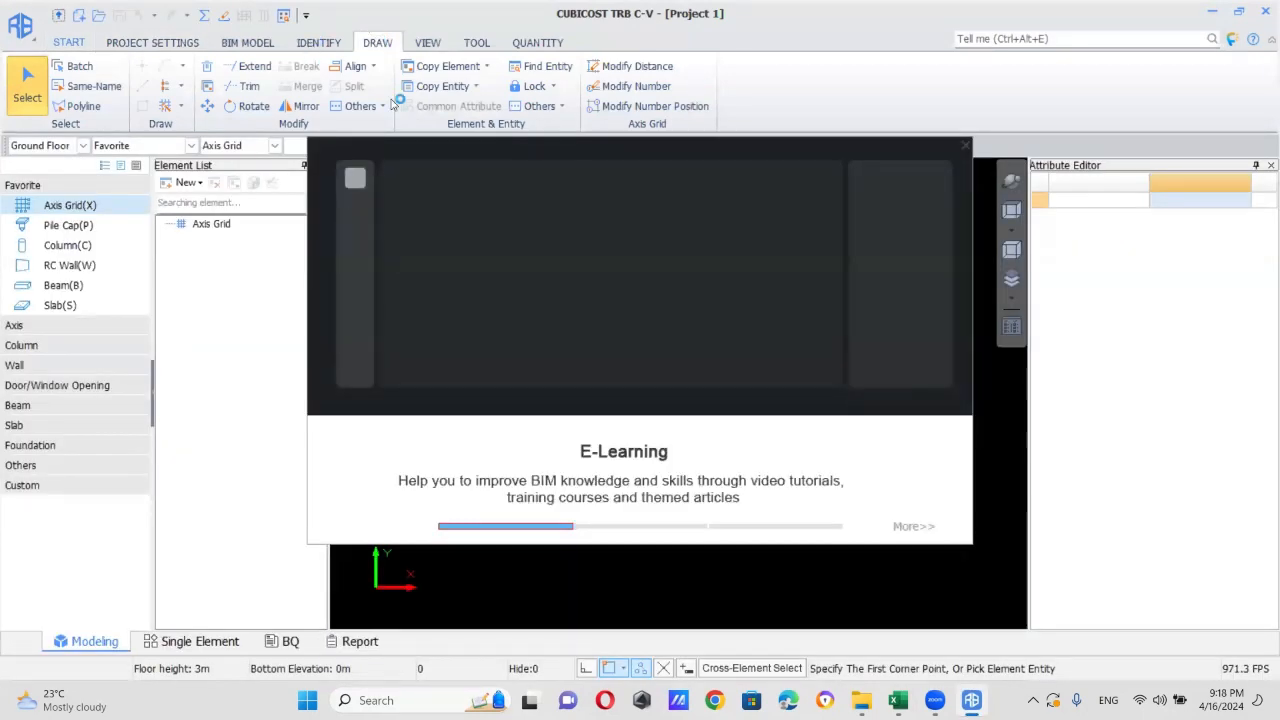
- Add the drawing 01. Structural Layout Plan from the Drawings folder inside CubiCost on the desktop
{"action": "left_click", "coordinate": [318, 42]}
{"action": "left_click", "coordinate": [450, 66]}
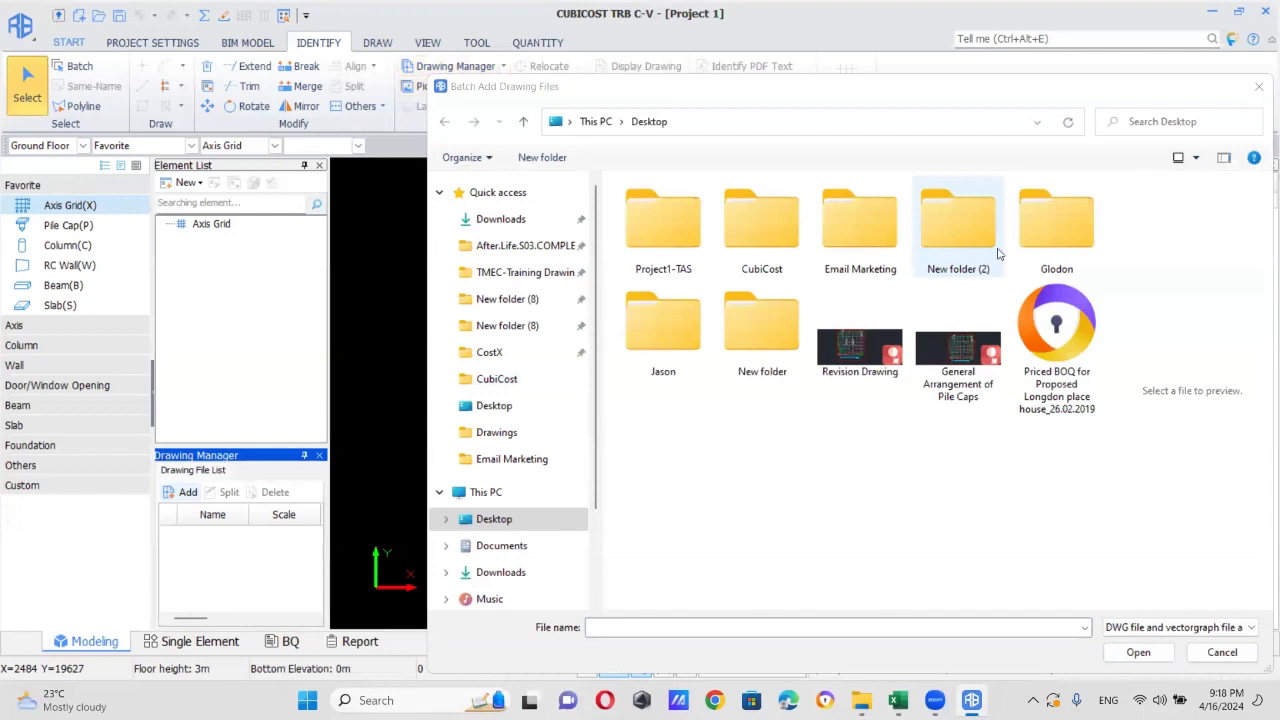
{"action": "double_click", "coordinate": [760, 242]}
{"action": "double_click", "coordinate": [668, 209]}
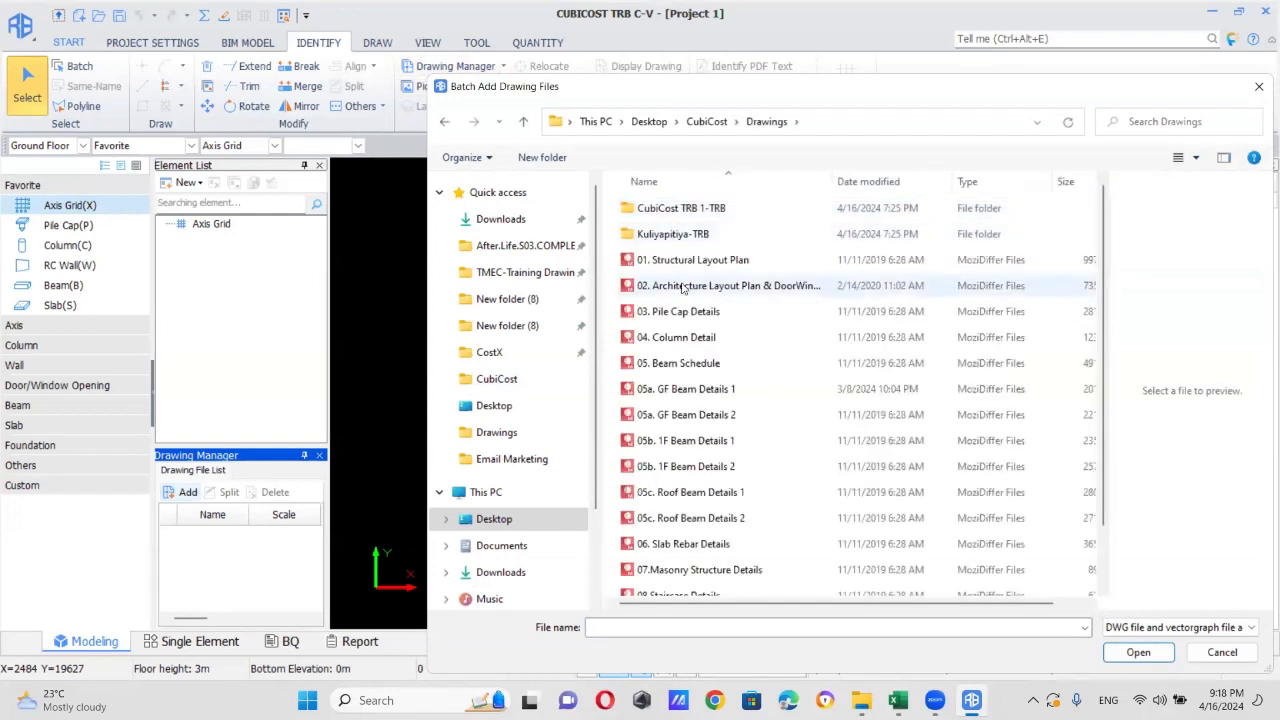
{"action": "left_click", "coordinate": [692, 260]}
{"action": "left_click", "coordinate": [1138, 652]}
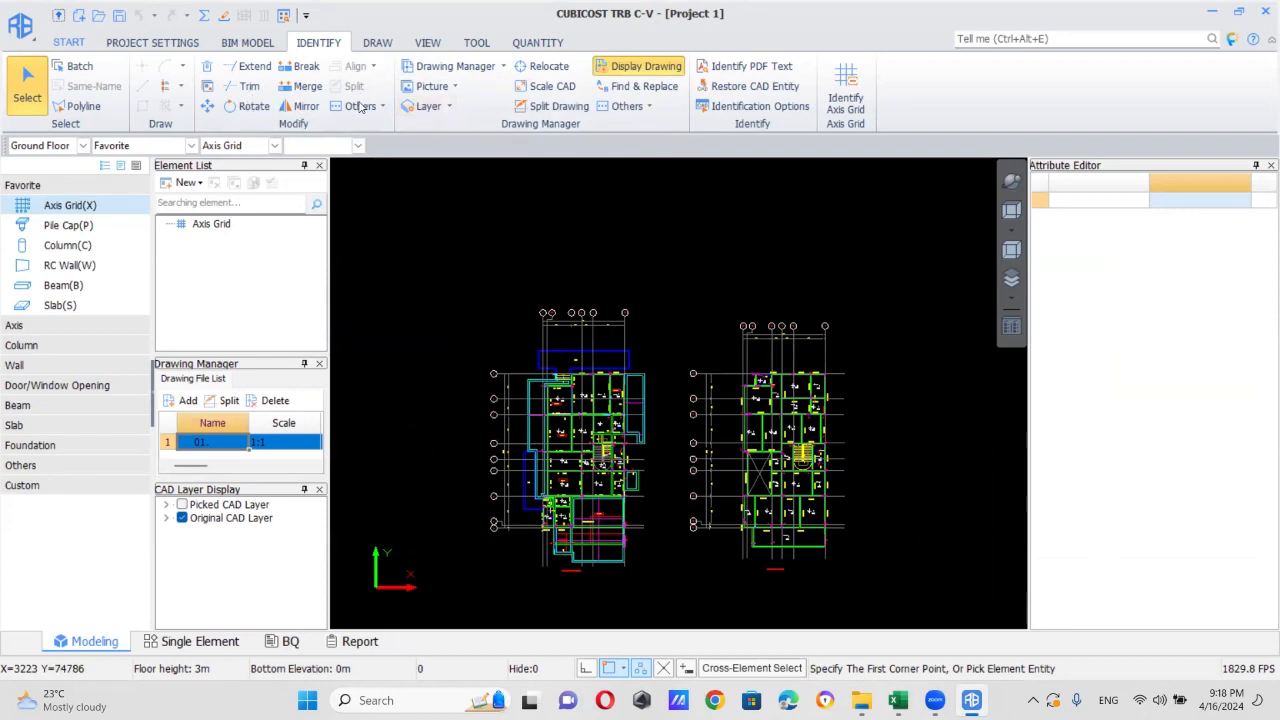
{"action": "left_click", "coordinate": [511, 349]}
{"action": "scroll", "coordinate": [492, 417], "scroll_direction": "down", "scroll_amount": 3}
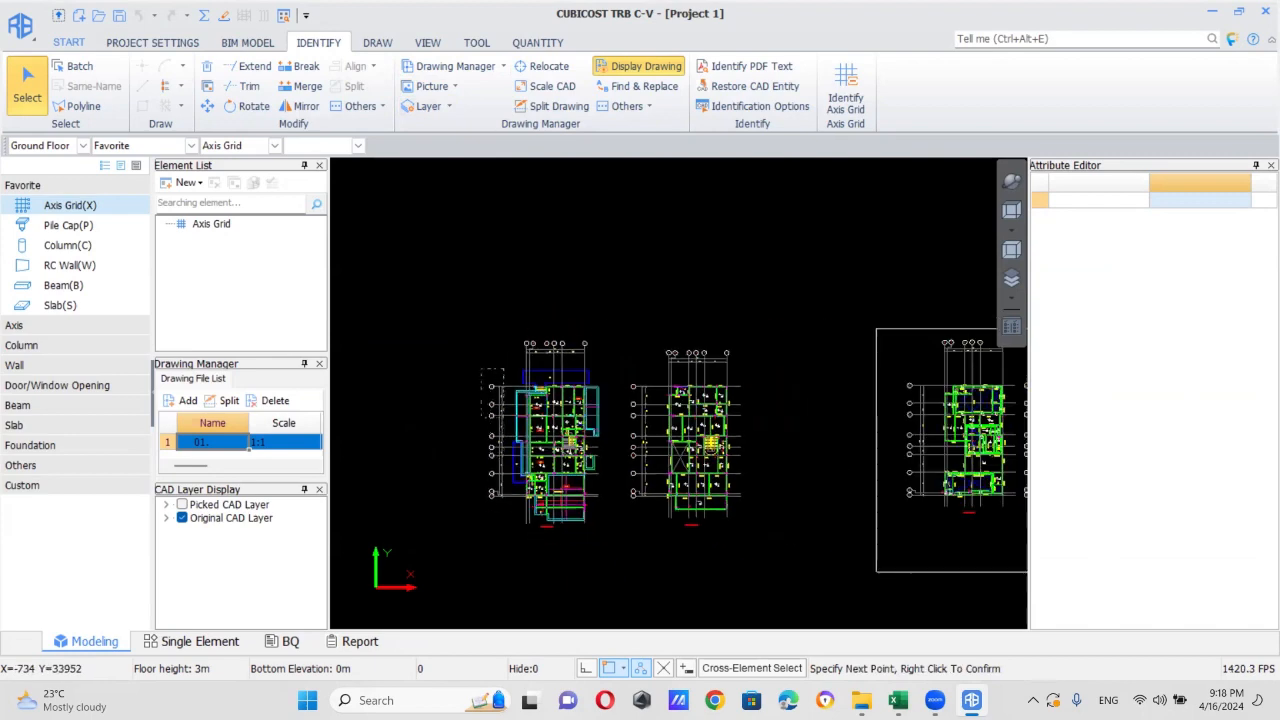
{"action": "left_click", "coordinate": [476, 457]}
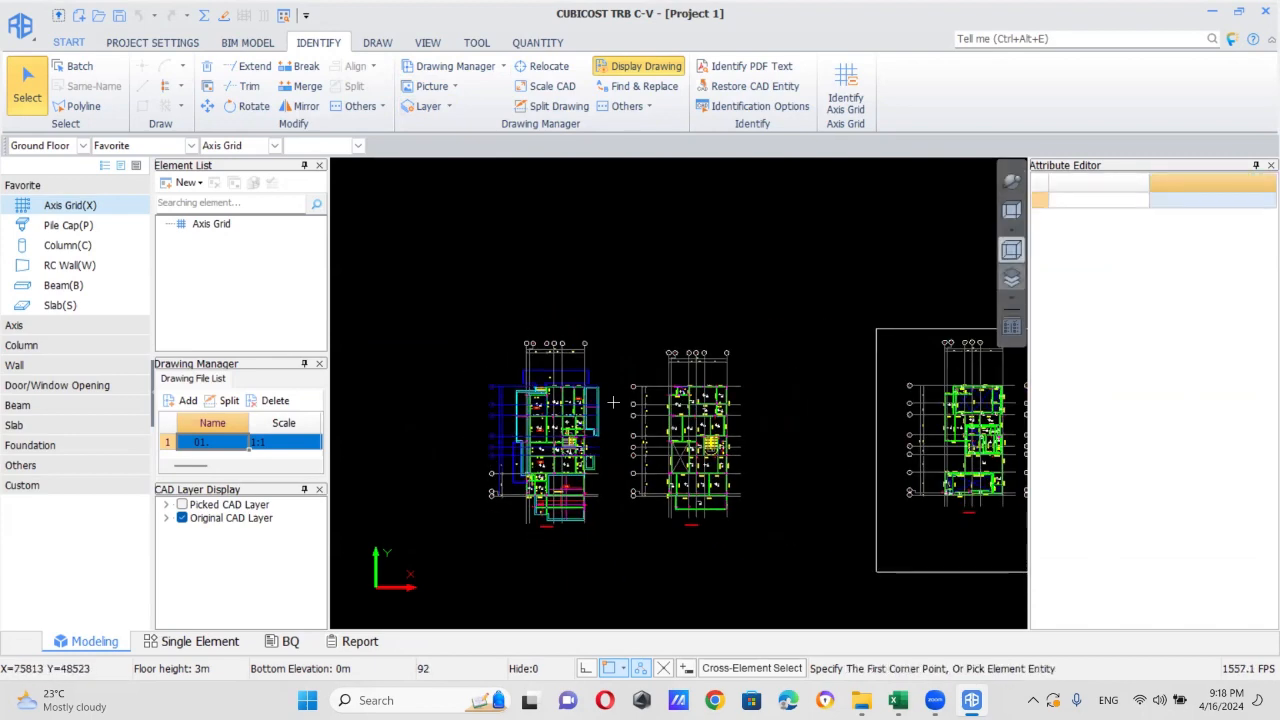
- Split the ground floor layout out of the structural drawing, taking the name GROUND FLOOR PLAN from its title text
{"action": "left_click", "coordinate": [229, 400]}
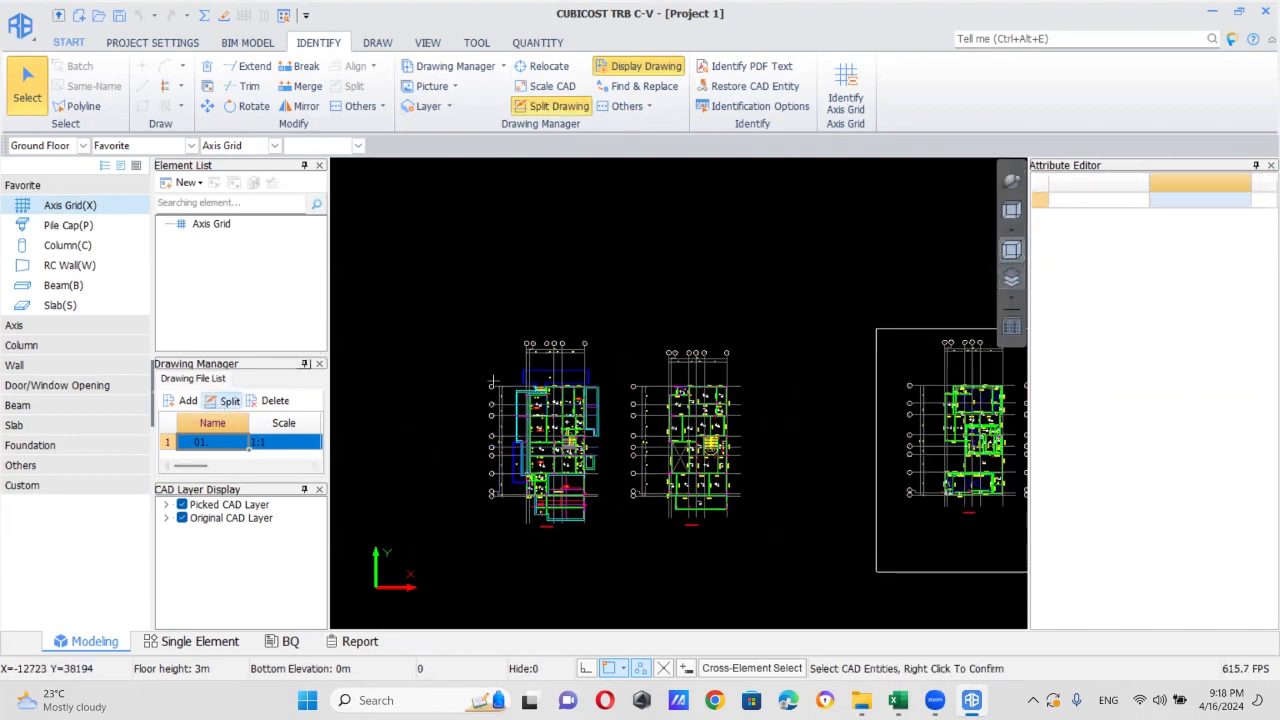
{"action": "left_click", "coordinate": [470, 316]}
{"action": "left_click", "coordinate": [614, 557]}
{"action": "right_click", "coordinate": [604, 563]}
{"action": "scroll", "coordinate": [525, 522], "scroll_direction": "up", "scroll_amount": 5}
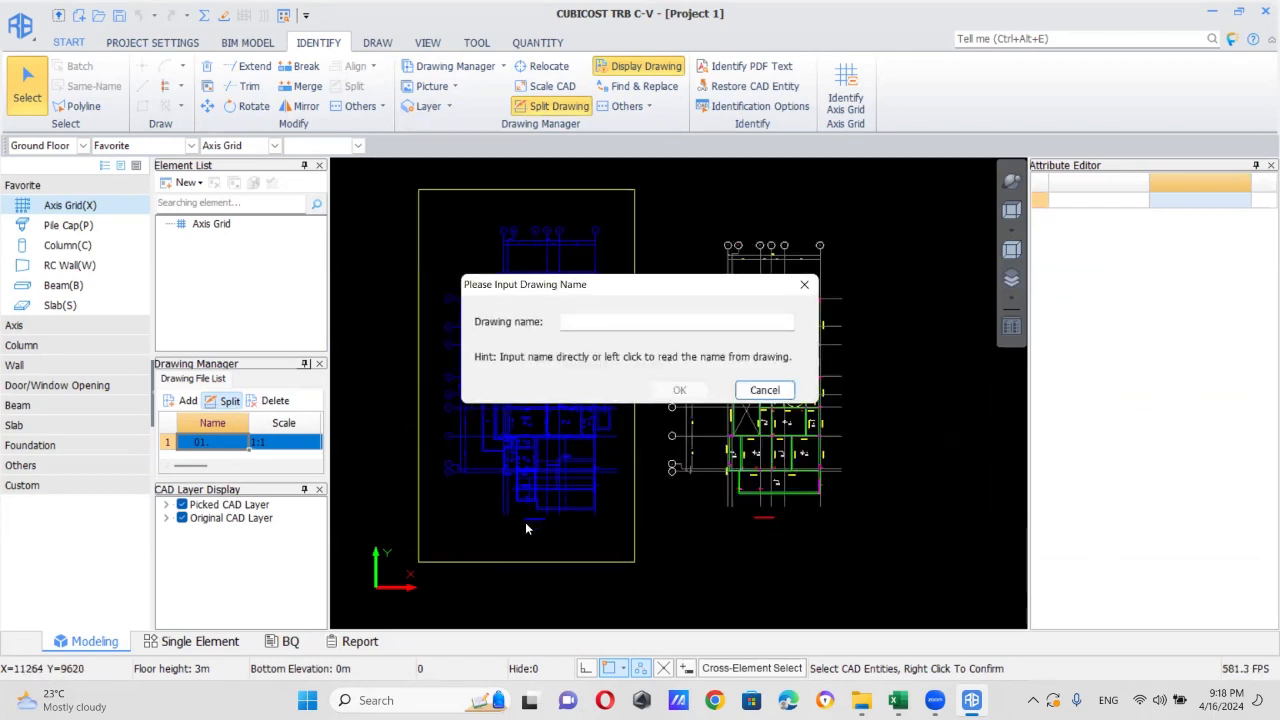
{"action": "left_click", "coordinate": [537, 510]}
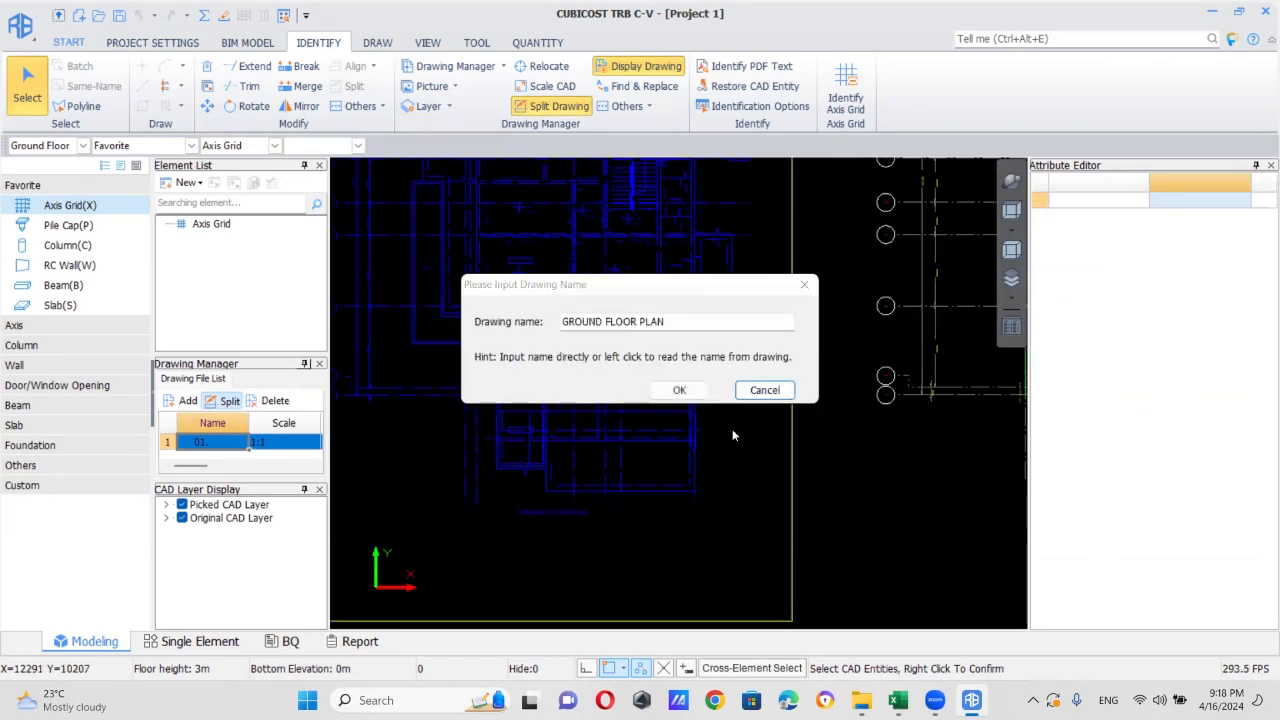
{"action": "left_click", "coordinate": [679, 390]}
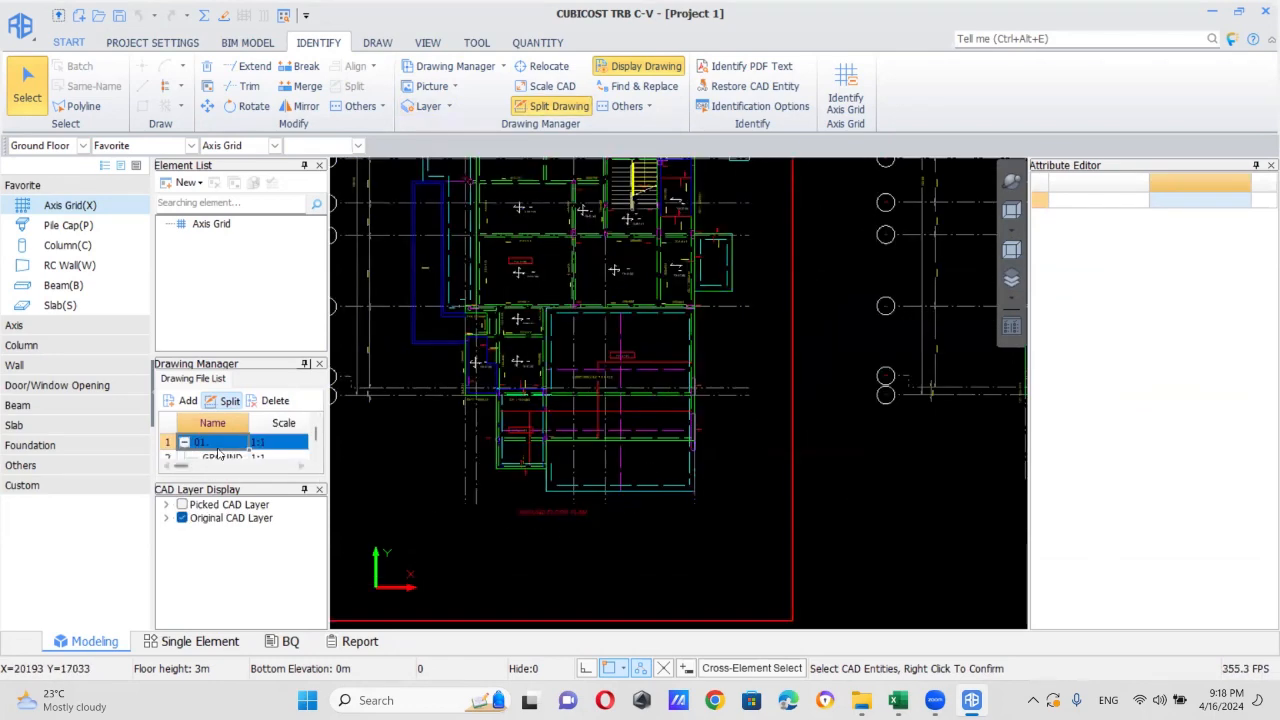
{"action": "left_click", "coordinate": [316, 452]}
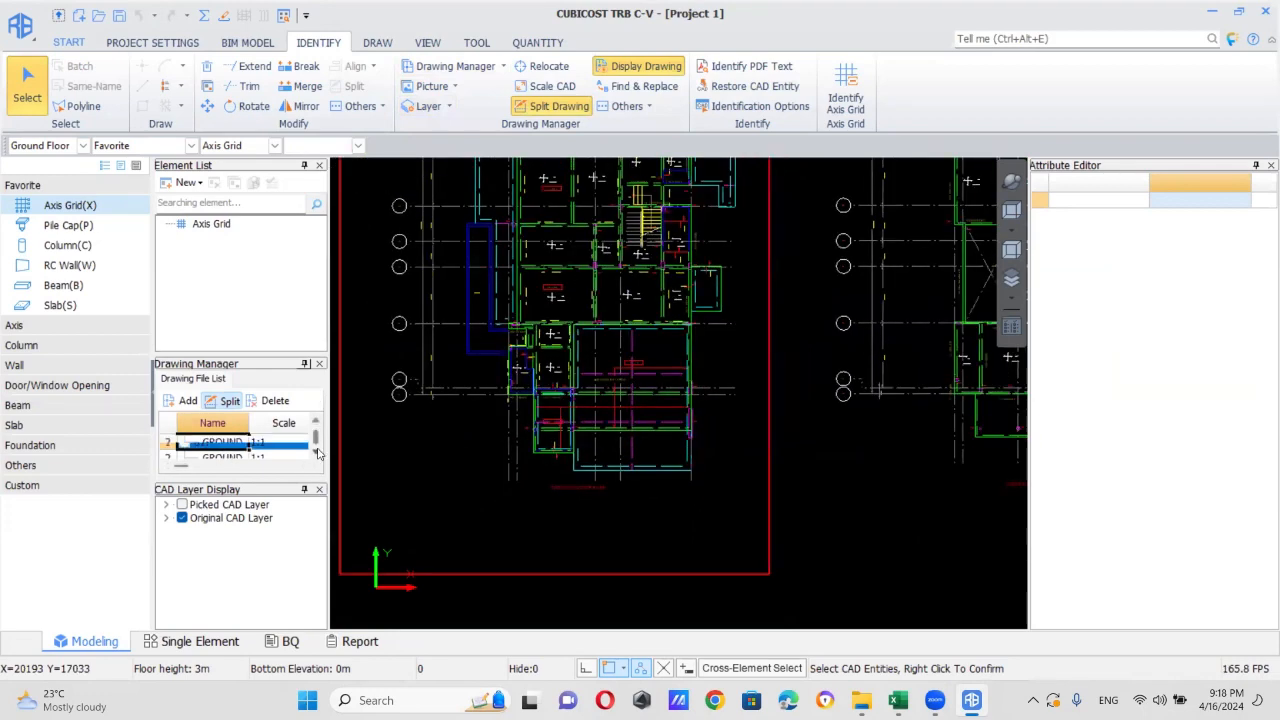
- Display the split GROUND FLOOR PLAN drawing and make Column the element type for identification
{"action": "left_click", "coordinate": [238, 448]}
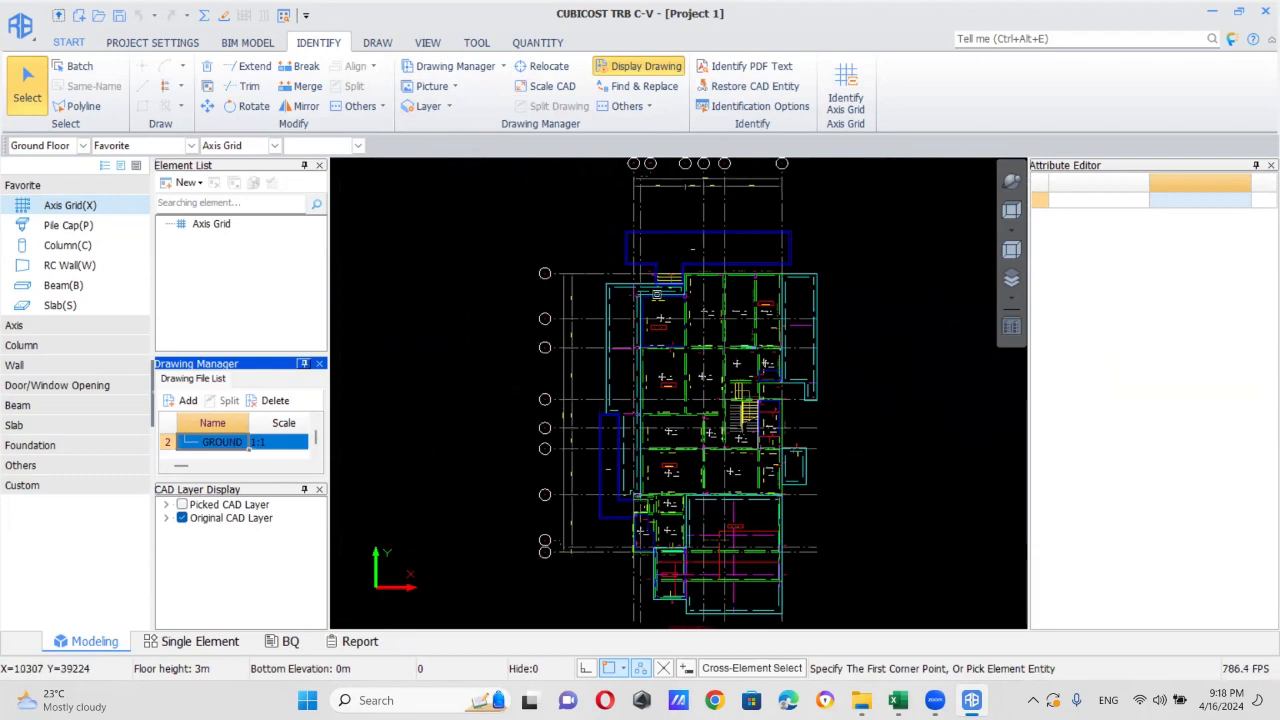
{"action": "scroll", "coordinate": [579, 278], "scroll_direction": "up", "scroll_amount": 6}
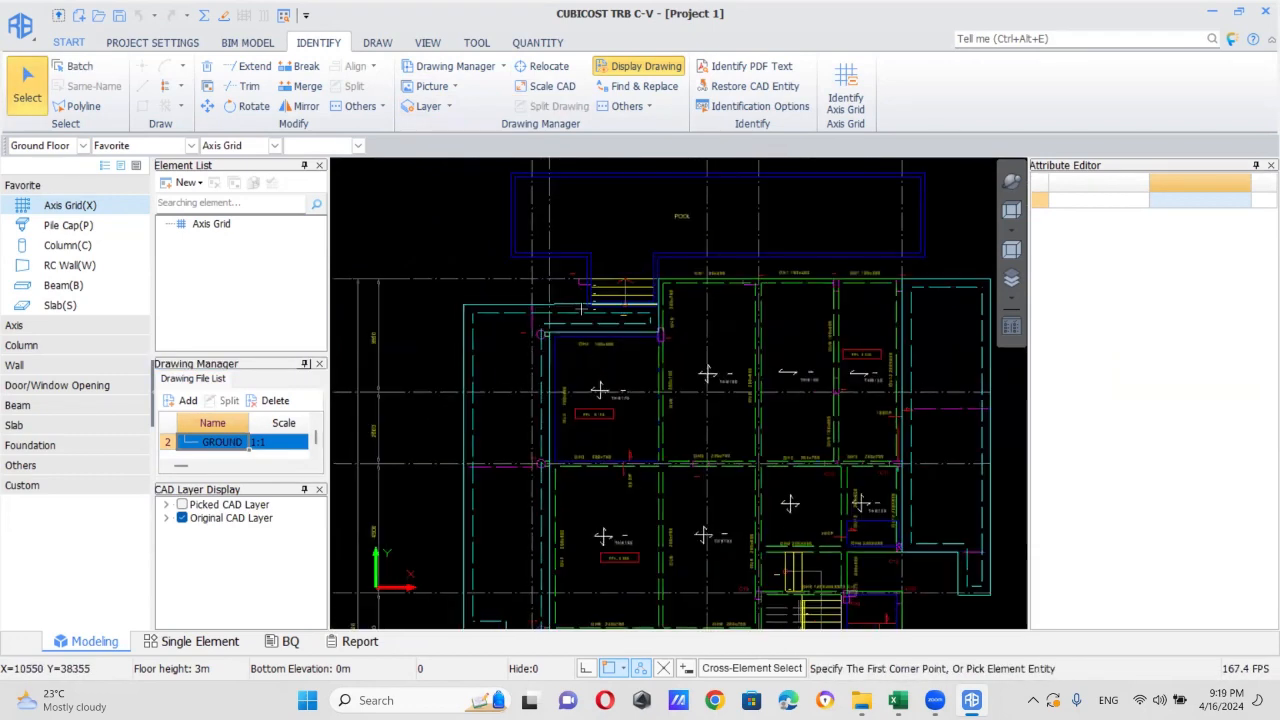
{"action": "scroll", "coordinate": [579, 278], "scroll_direction": "up", "scroll_amount": 2}
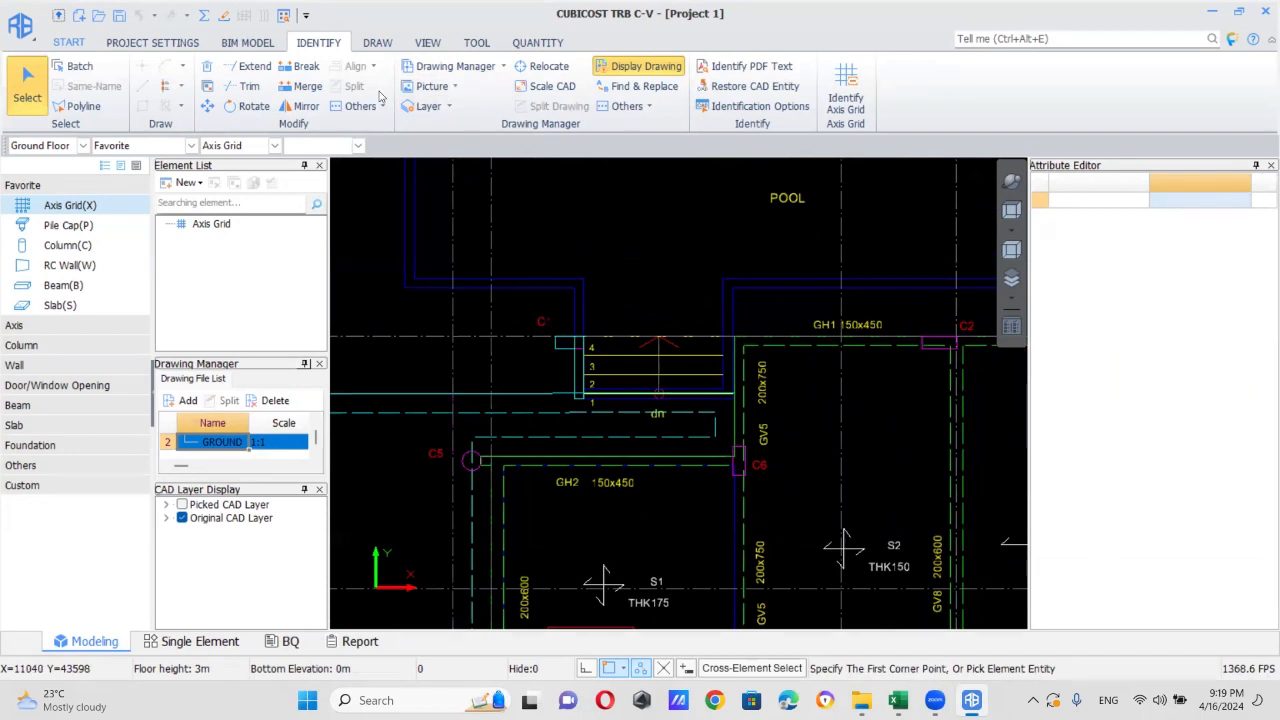
{"action": "left_click", "coordinate": [49, 349]}
{"action": "left_click", "coordinate": [70, 385]}
{"action": "left_click", "coordinate": [67, 365]}
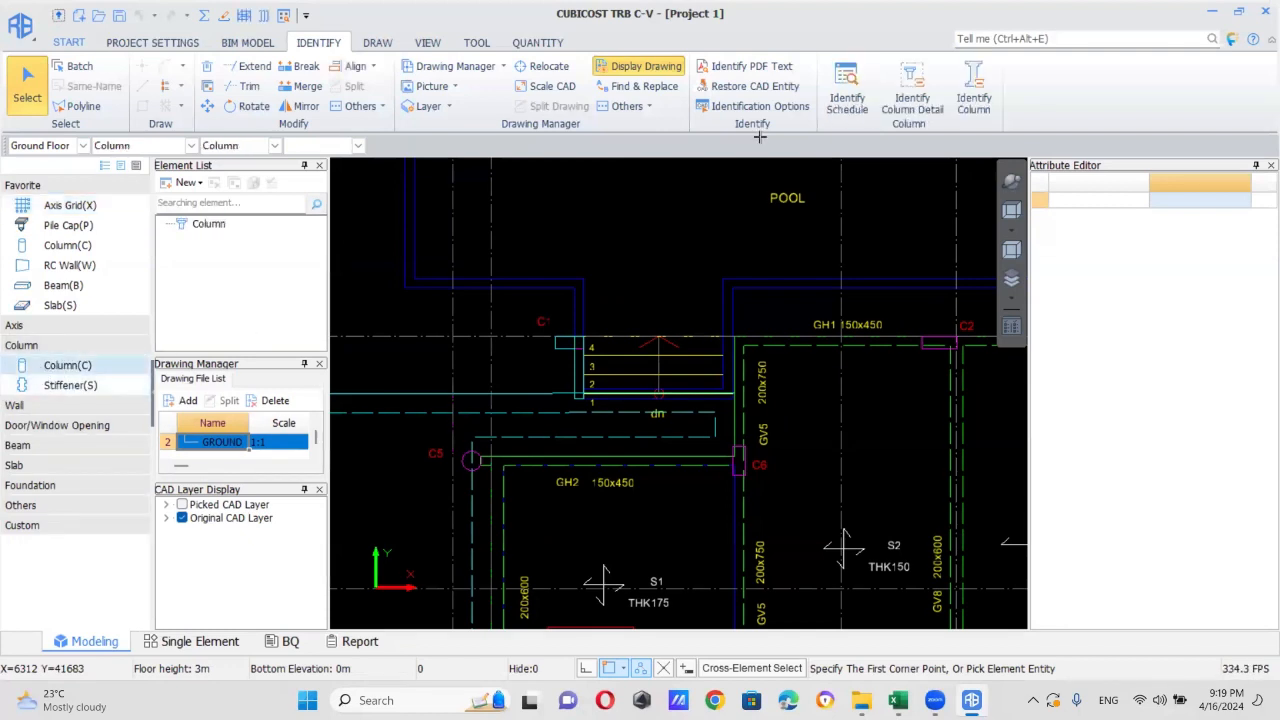
- Using Identify Column Detail, pick the column sidelines by layer at column C6 and the layer of its C6 label
{"action": "left_click", "coordinate": [904, 87]}
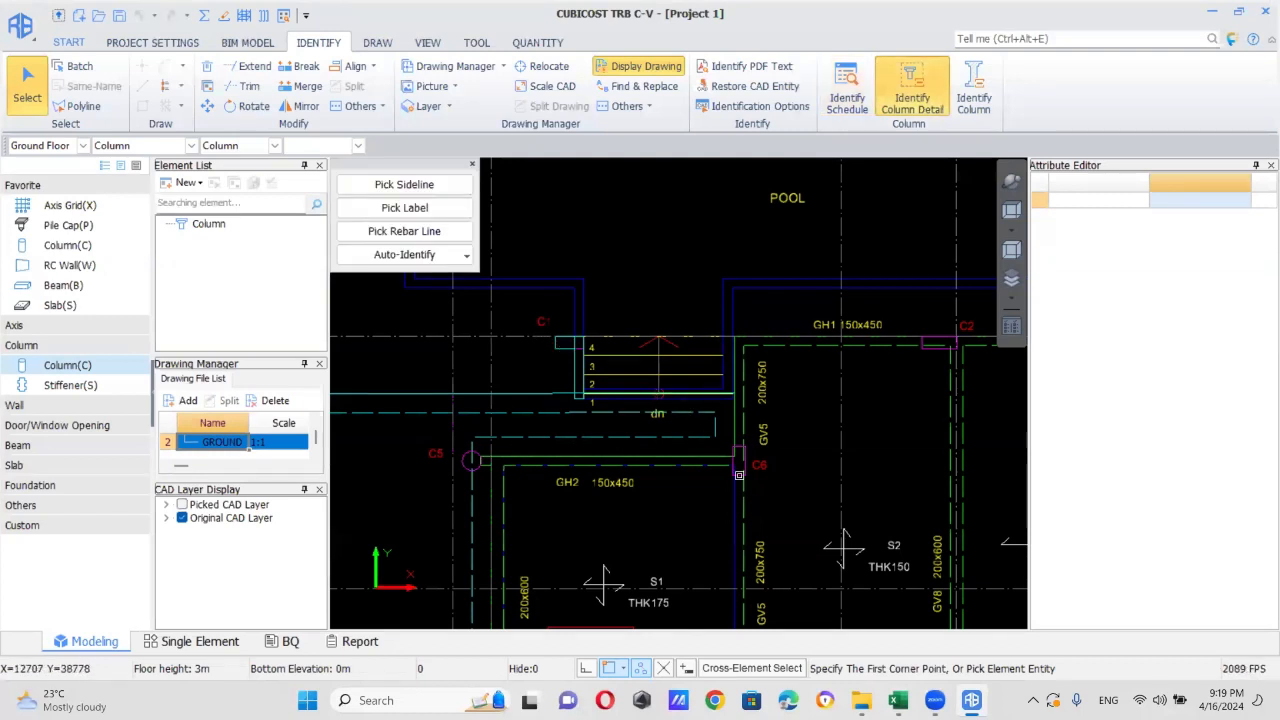
{"action": "mouse_move", "coordinate": [725, 461]}
{"action": "middle_mouse_down"}
{"action": "mouse_move", "coordinate": [651, 386]}
{"action": "mouse_move", "coordinate": [677, 408]}
{"action": "middle_mouse_up"}
{"action": "scroll", "coordinate": [677, 408], "scroll_direction": "up", "scroll_amount": 4}
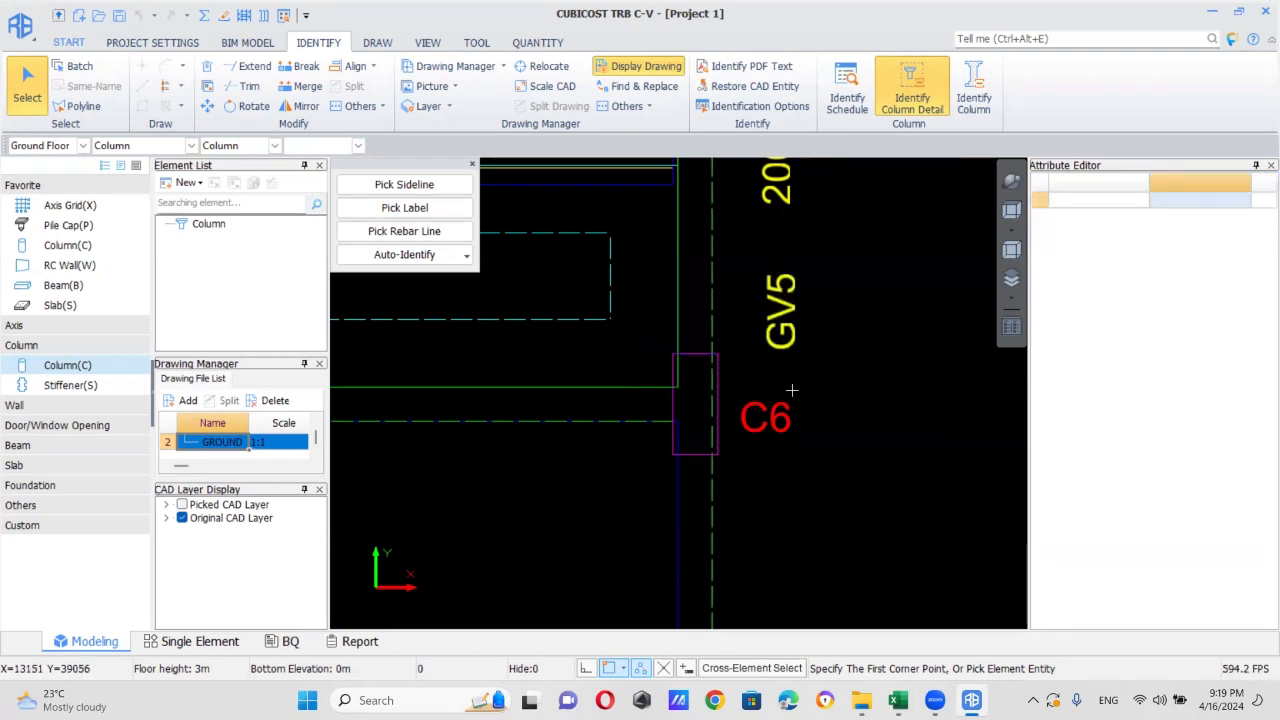
{"action": "left_click", "coordinate": [404, 184]}
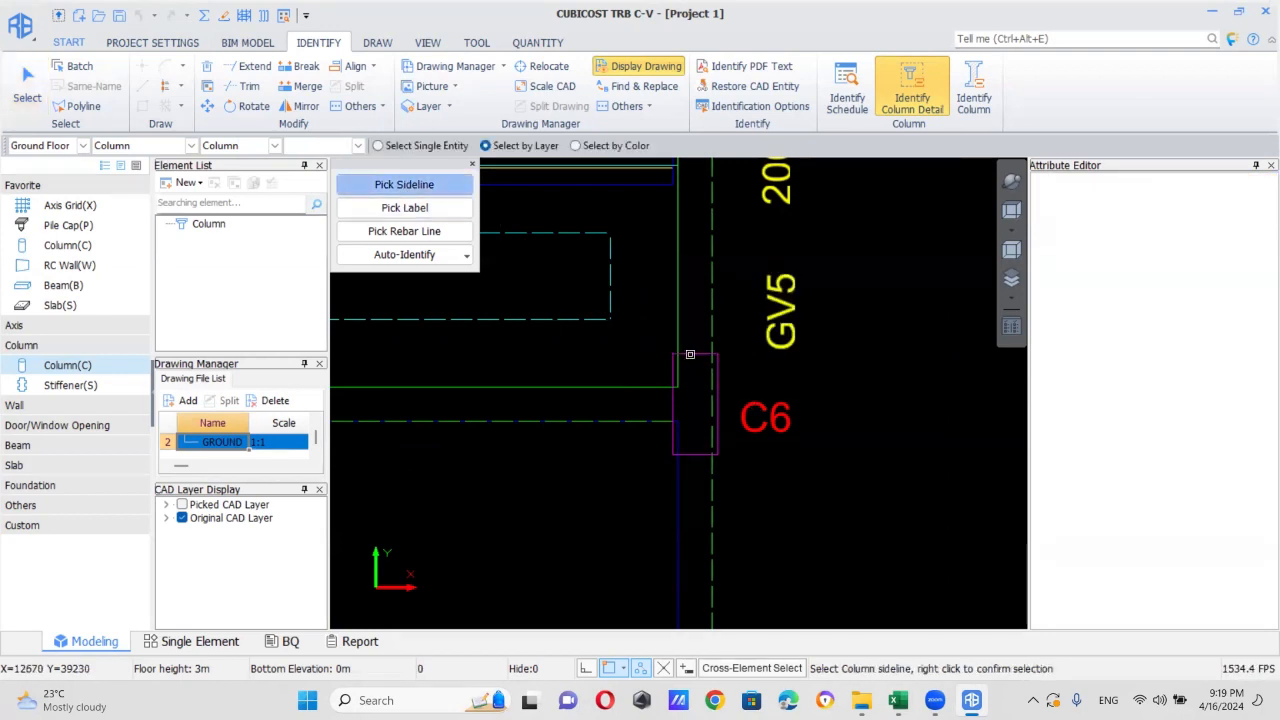
{"action": "left_click", "coordinate": [690, 354]}
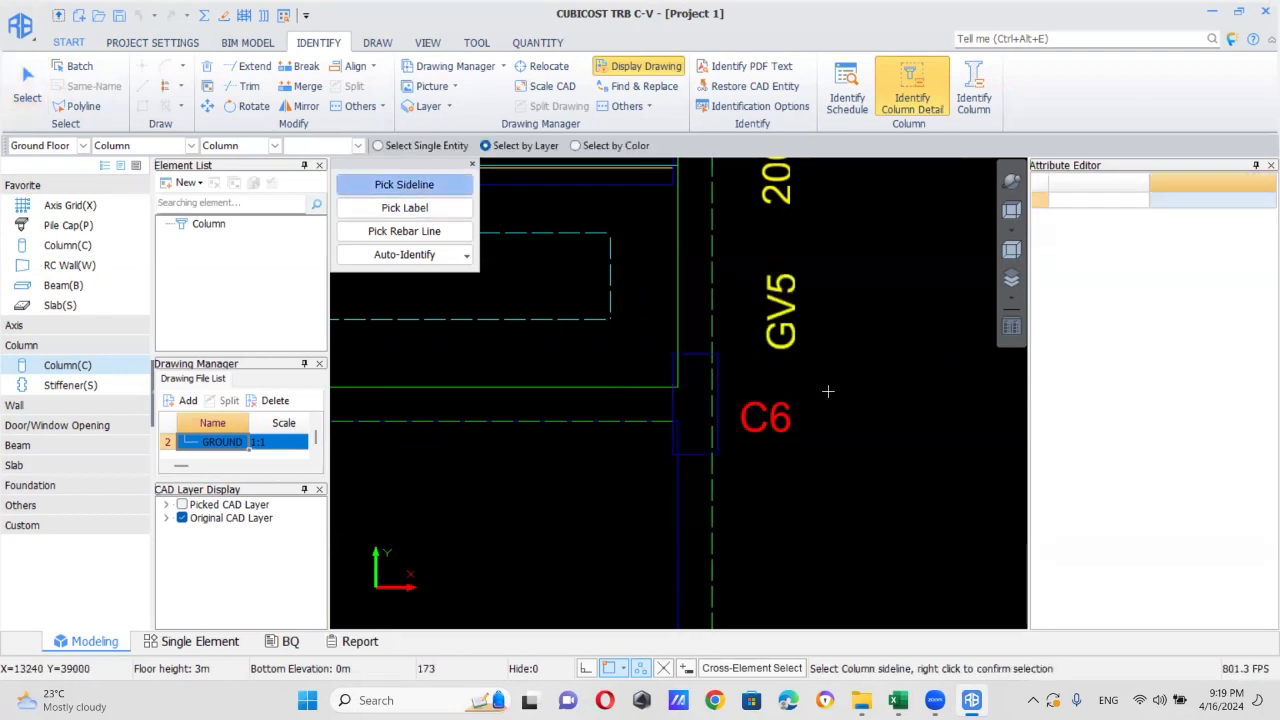
{"action": "left_click", "coordinate": [404, 207]}
{"action": "left_click", "coordinate": [766, 417]}
{"action": "right_click", "coordinate": [814, 410]}
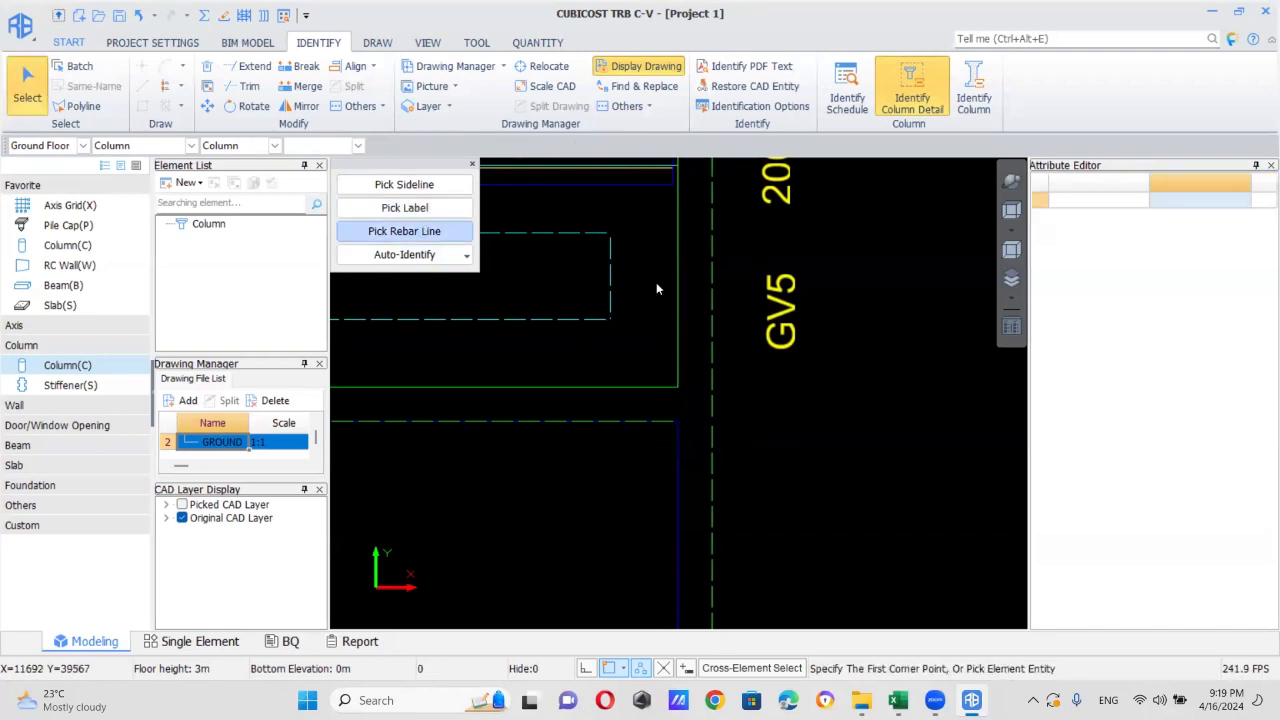
- Run Identify Column with Auto-Identify to generate the ground floor columns from the picked sidelines and labels
{"action": "left_click", "coordinate": [973, 92]}
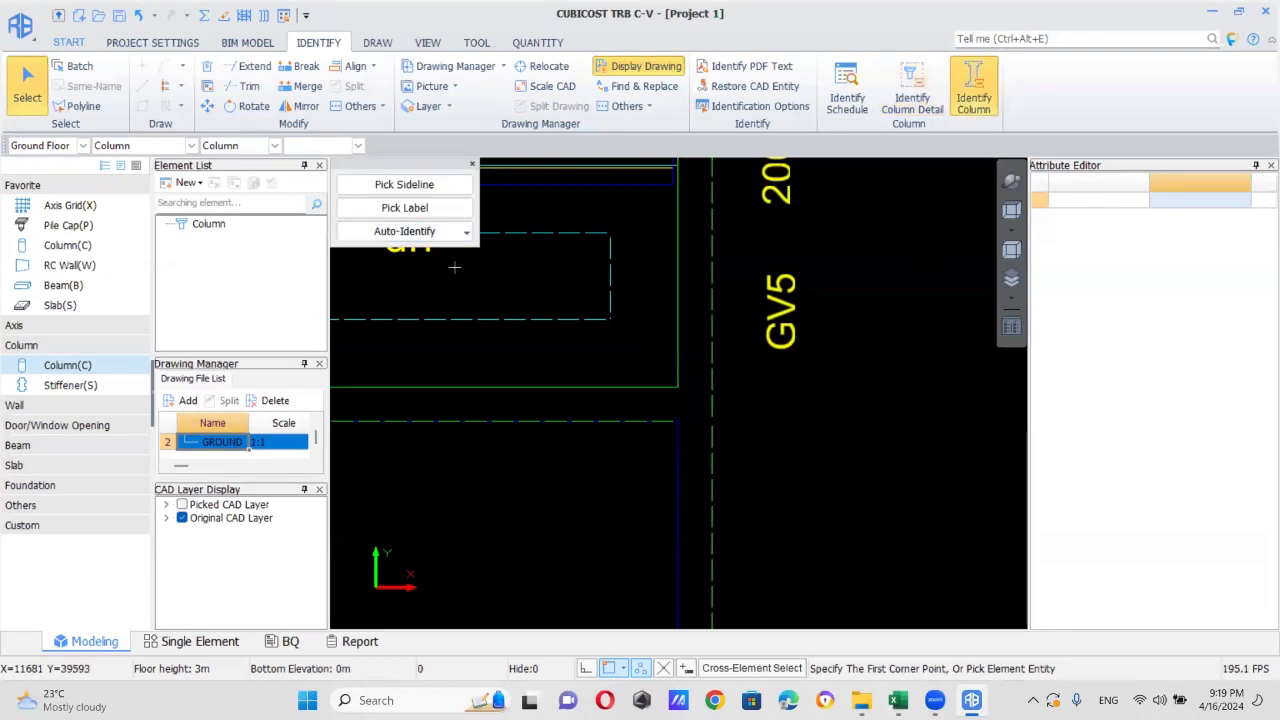
{"action": "left_click", "coordinate": [418, 234]}
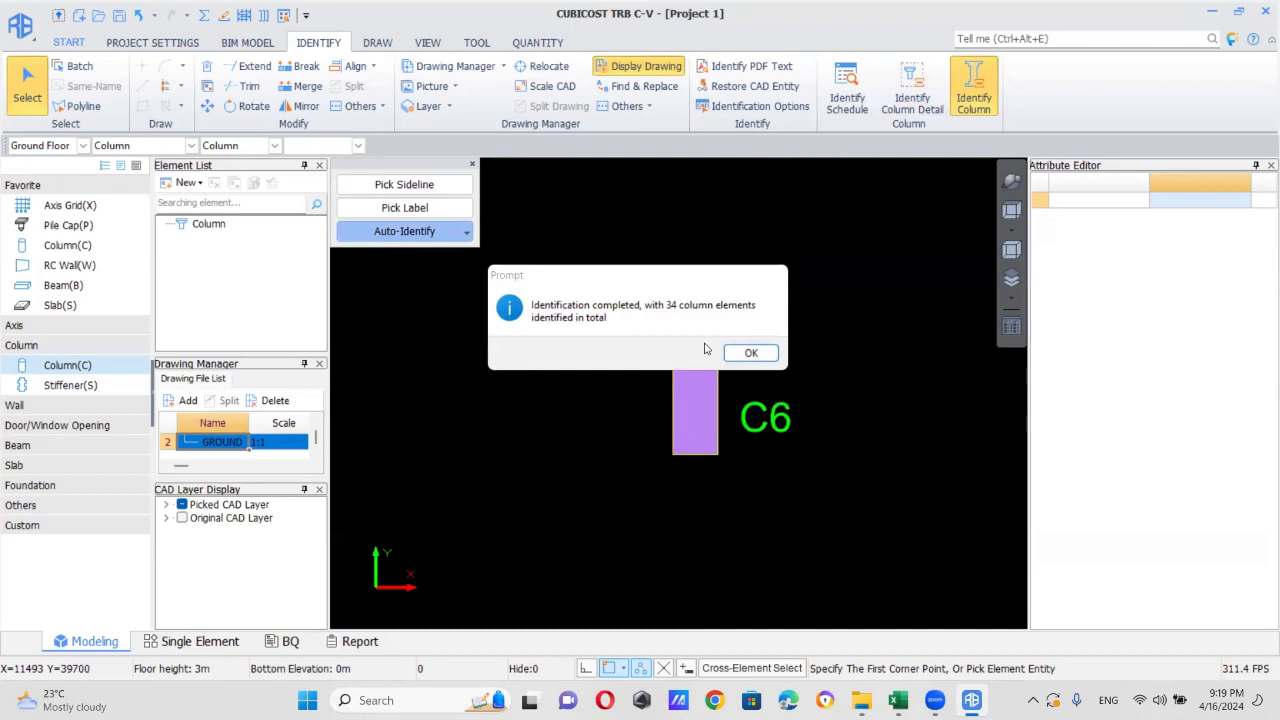
{"action": "left_click", "coordinate": [751, 353]}
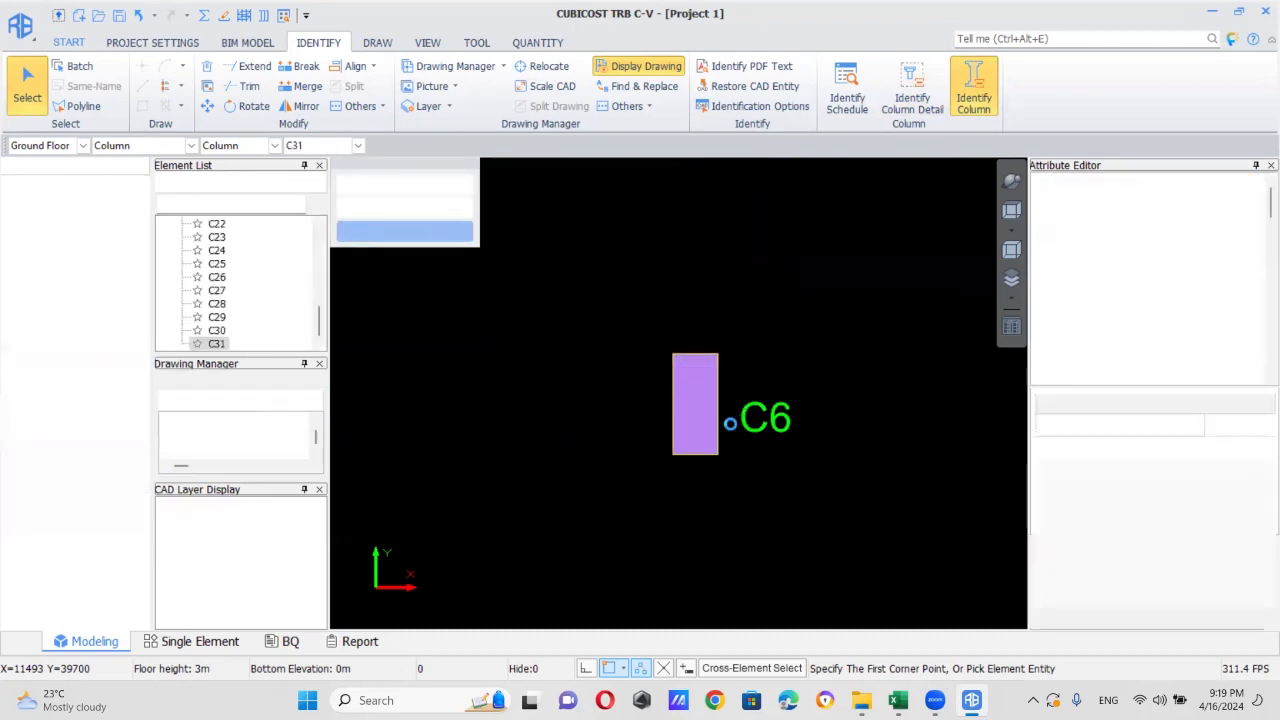
- Examine the attributes and section of the identified columns C26 and C1
{"action": "left_click", "coordinate": [227, 281]}
{"action": "scroll", "coordinate": [226, 322], "scroll_direction": "up", "scroll_amount": 4}
{"action": "scroll", "coordinate": [225, 322], "scroll_direction": "up", "scroll_amount": 5}
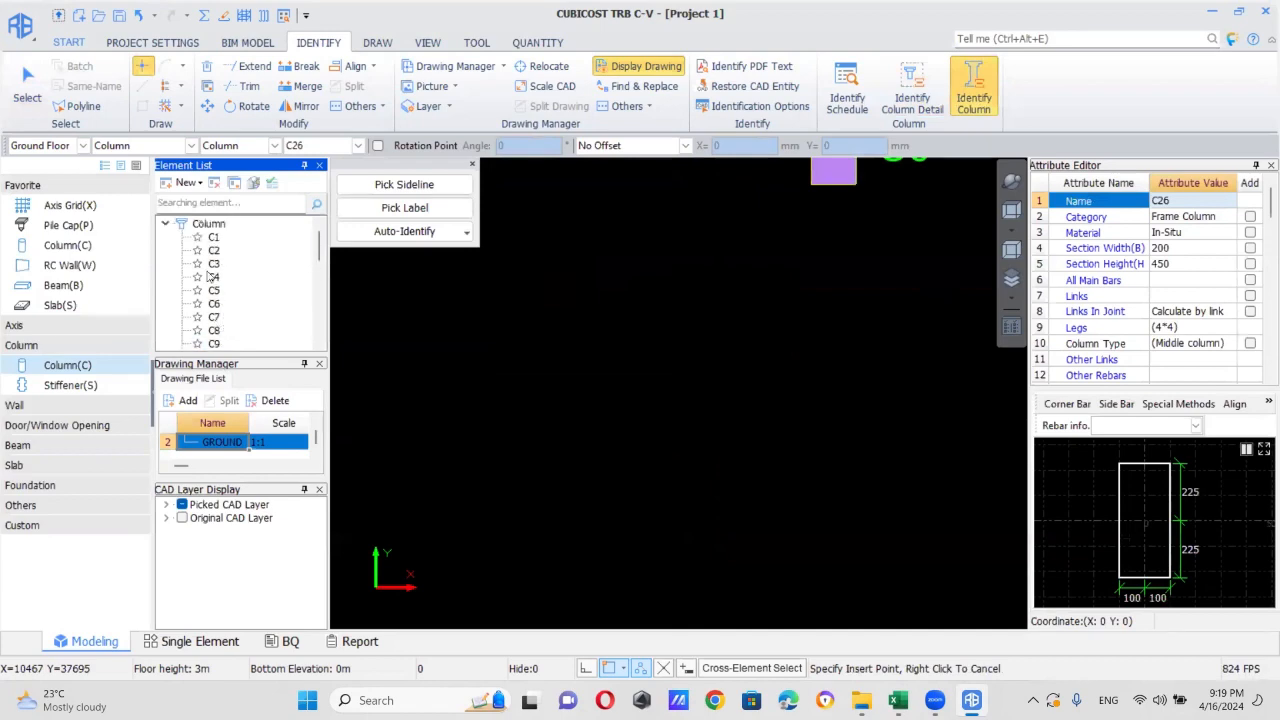
{"action": "double_click", "coordinate": [215, 237]}
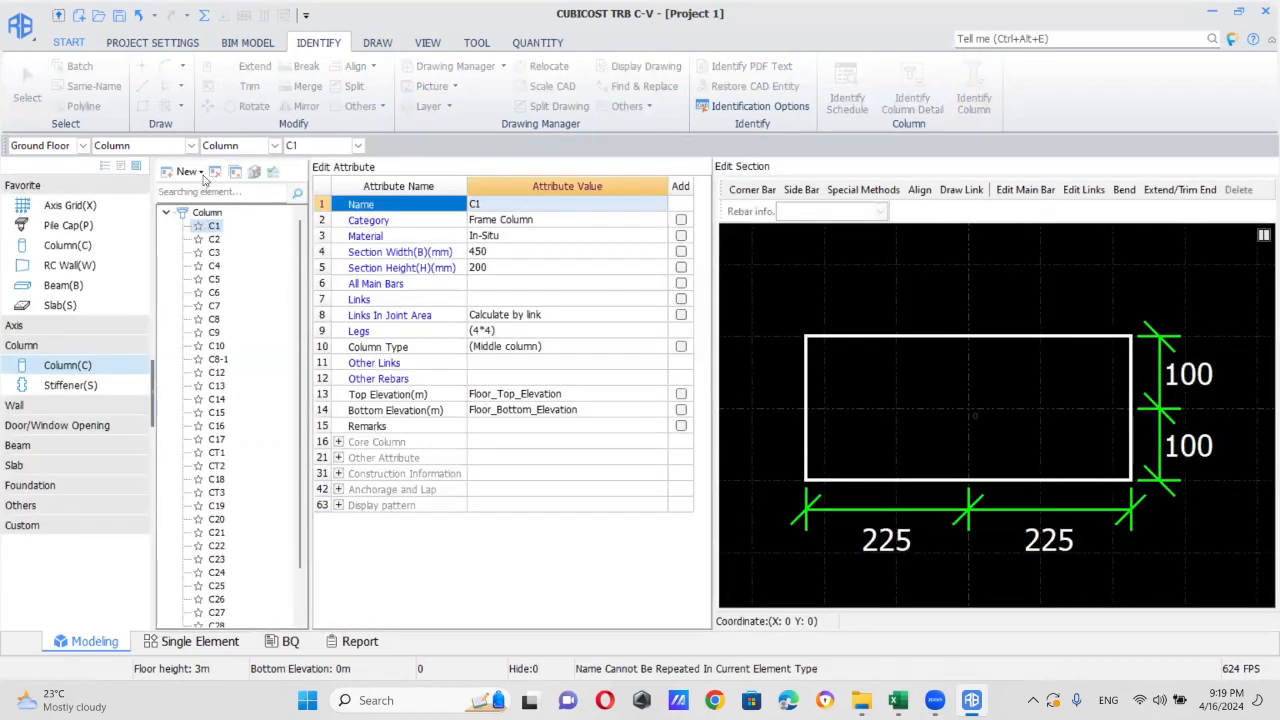
{"action": "double_click", "coordinate": [212, 228]}
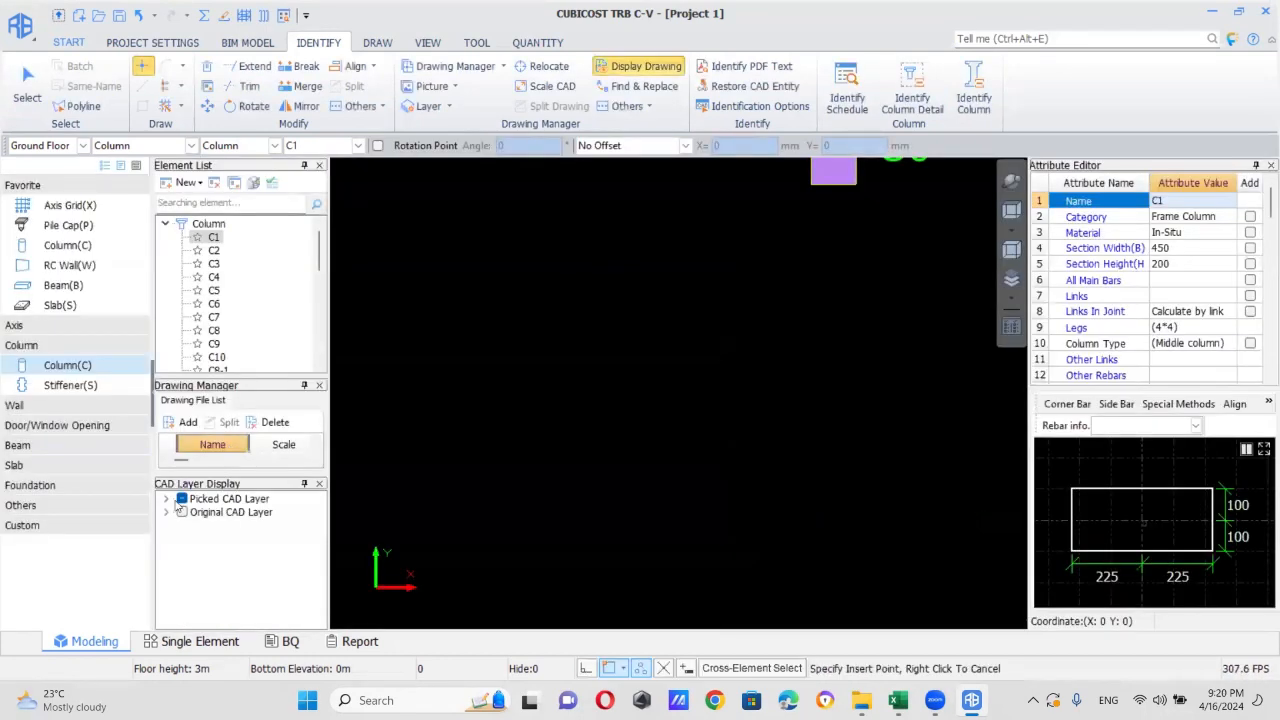
- Add the drawing 04. Column Detail from the Drawings folder, enlarge the drawing list and display the added drawing
{"action": "left_click", "coordinate": [180, 423]}
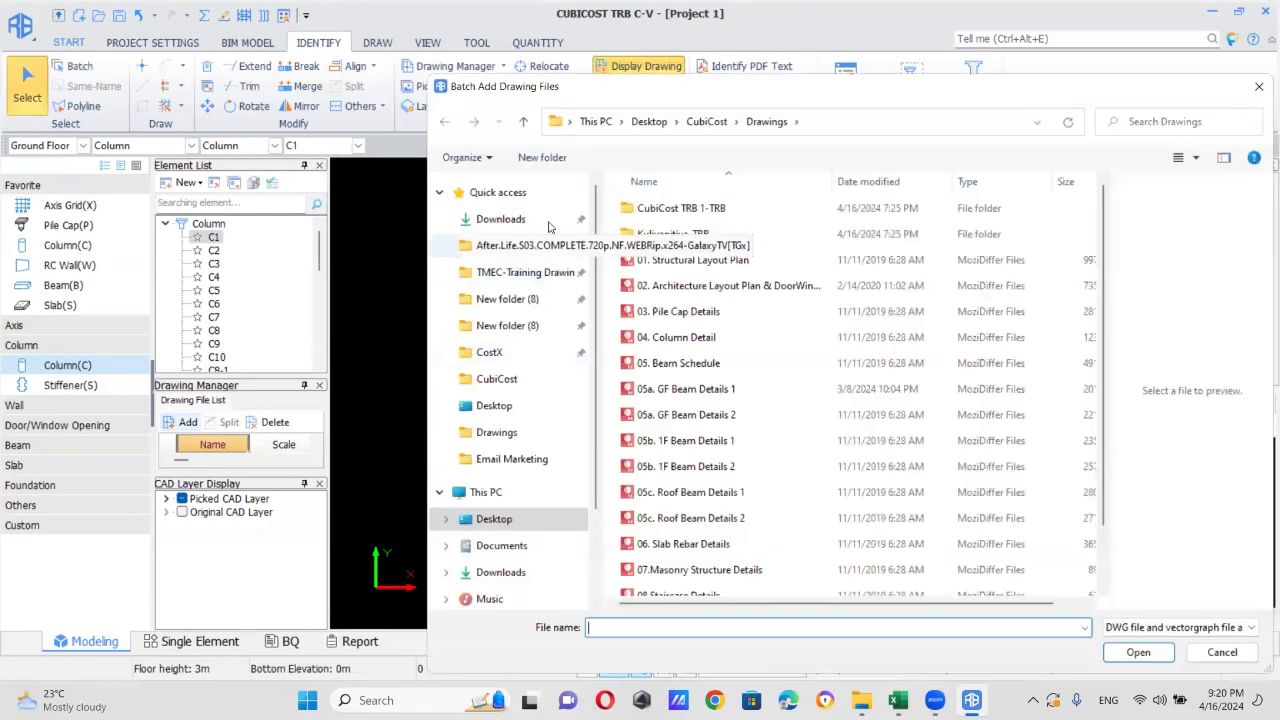
{"action": "left_click", "coordinate": [678, 337]}
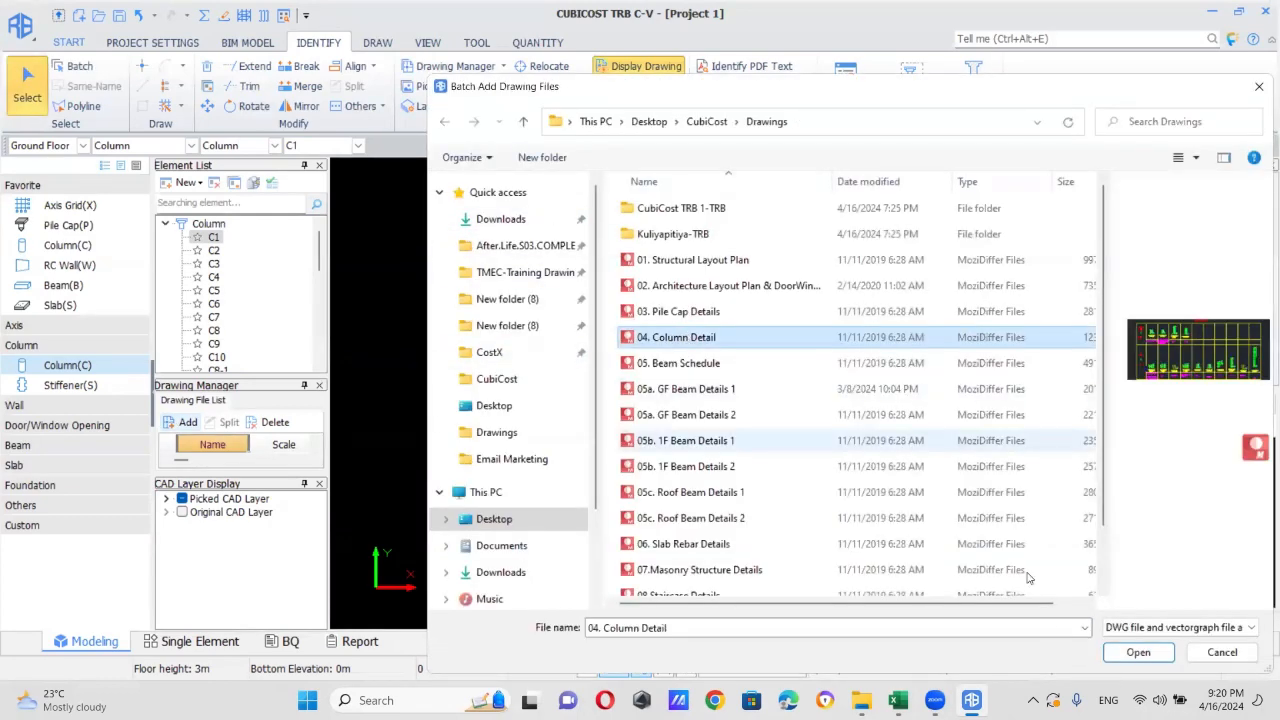
{"action": "left_click", "coordinate": [1138, 652]}
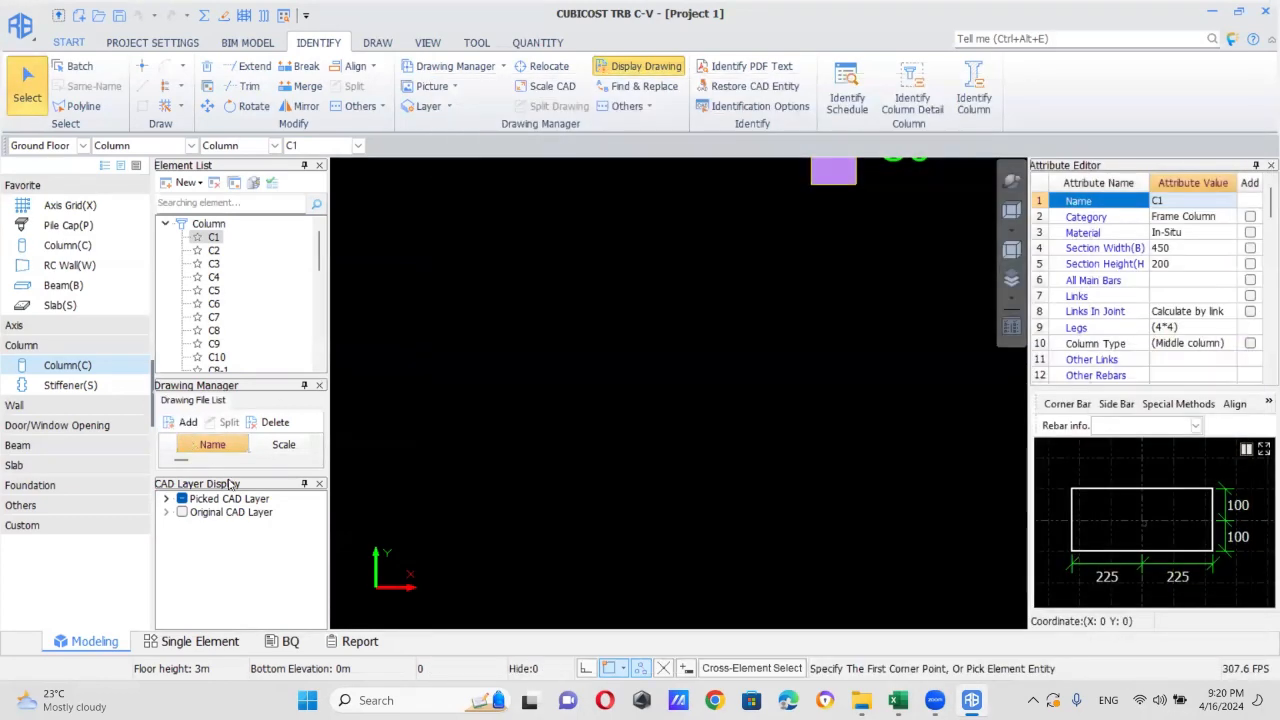
{"action": "left_click_drag", "start_coordinate": [237, 471], "coordinate": [236, 525]}
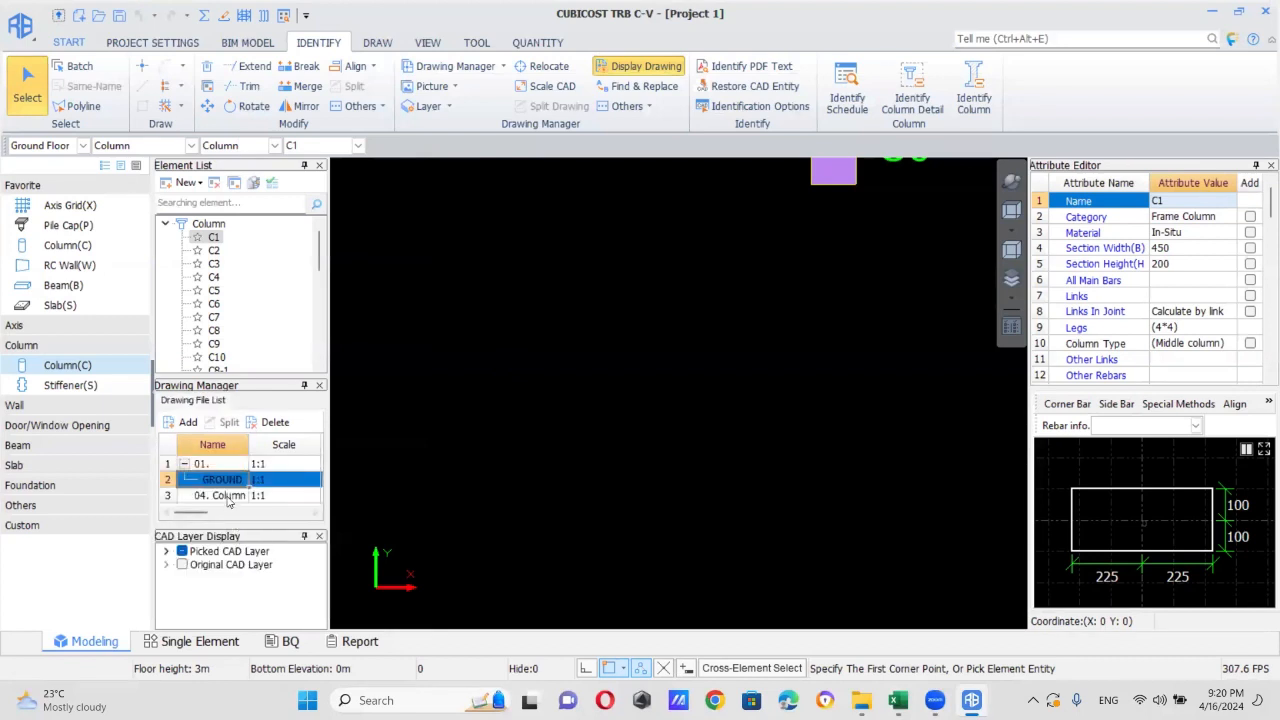
{"action": "left_click", "coordinate": [222, 495]}
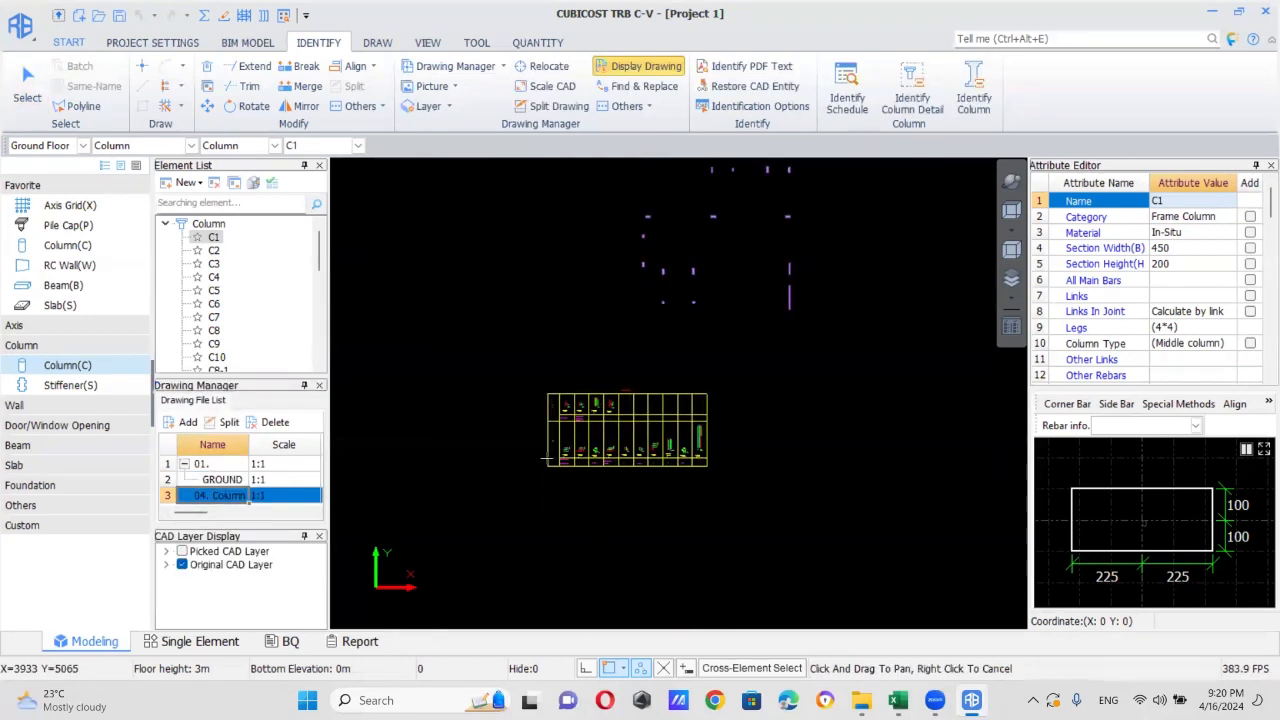
- Examine the stump-level detail for column C1 in the column detail drawing for its section size, main reinforcement and links
{"action": "scroll", "coordinate": [594, 404], "scroll_direction": "up", "scroll_amount": 10}
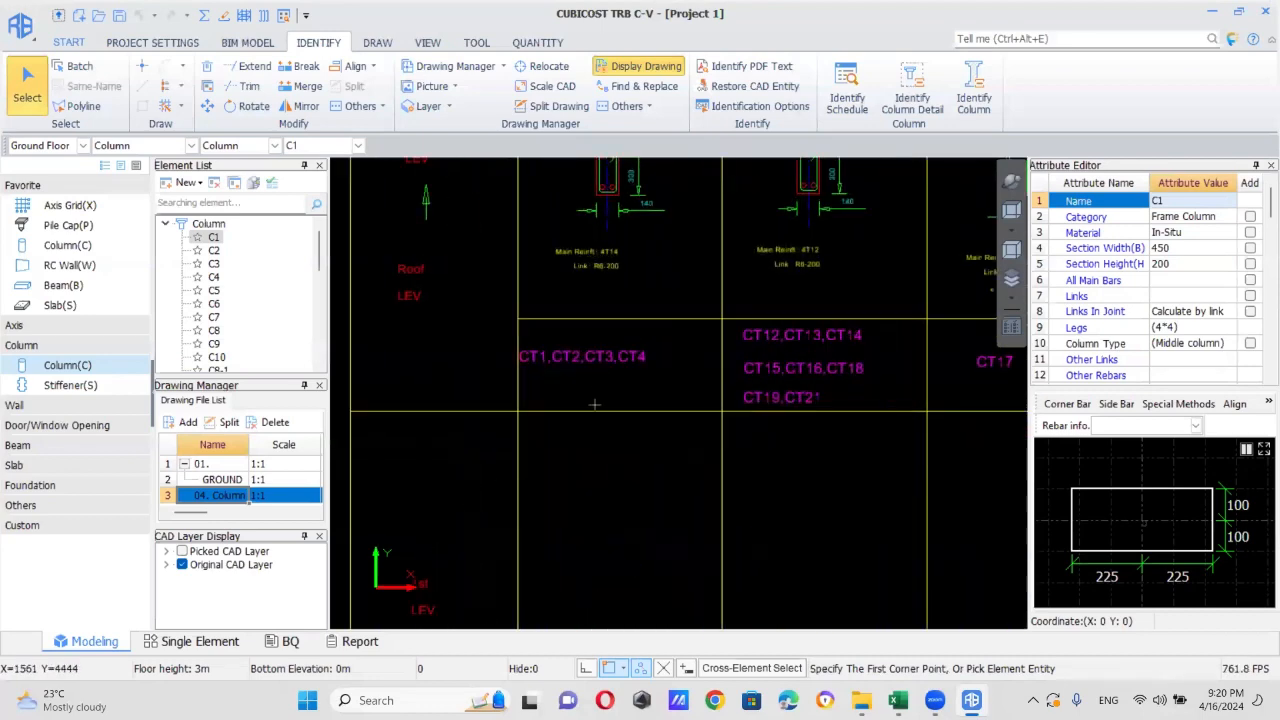
{"action": "mouse_move", "coordinate": [598, 446]}
{"action": "middle_mouse_down"}
{"action": "mouse_move", "coordinate": [600, 211]}
{"action": "mouse_move", "coordinate": [600, 257]}
{"action": "middle_mouse_up"}
{"action": "scroll", "coordinate": [575, 505], "scroll_direction": "up", "scroll_amount": 2}
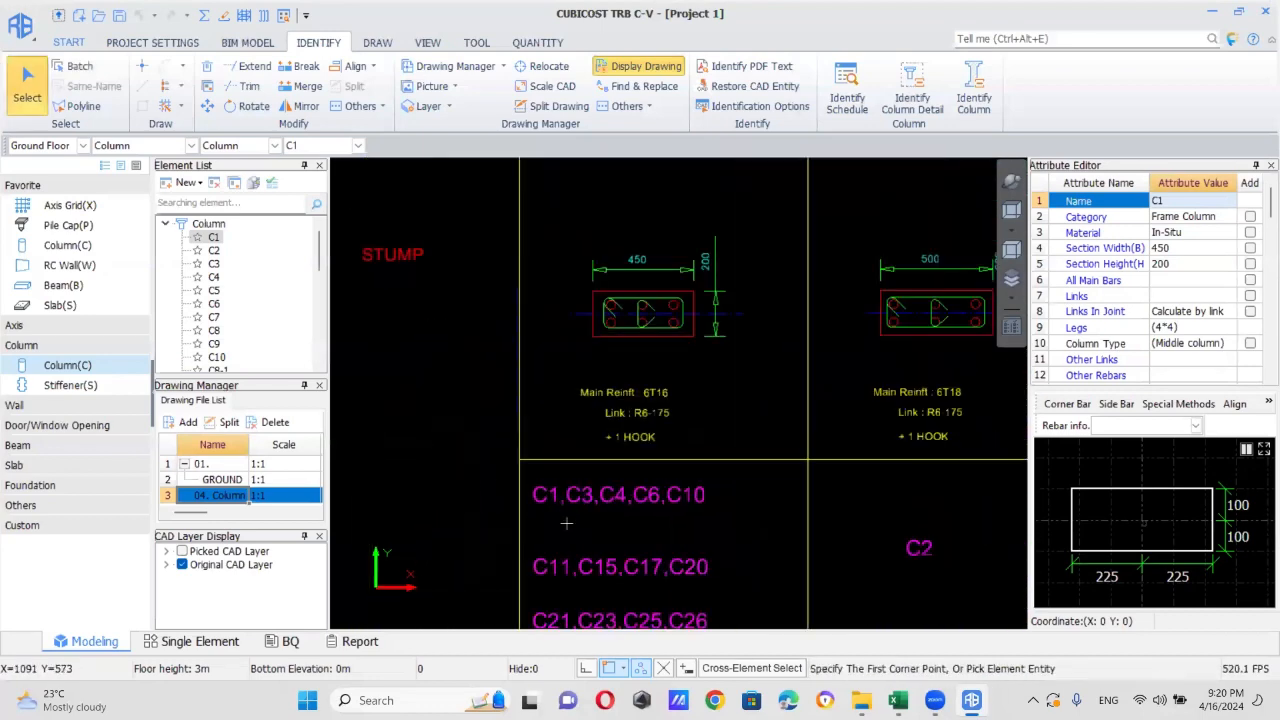
{"action": "middle_click_drag", "start_coordinate": [606, 563], "coordinate": [600, 516]}
{"action": "scroll", "coordinate": [609, 258], "scroll_direction": "up", "scroll_amount": 1}
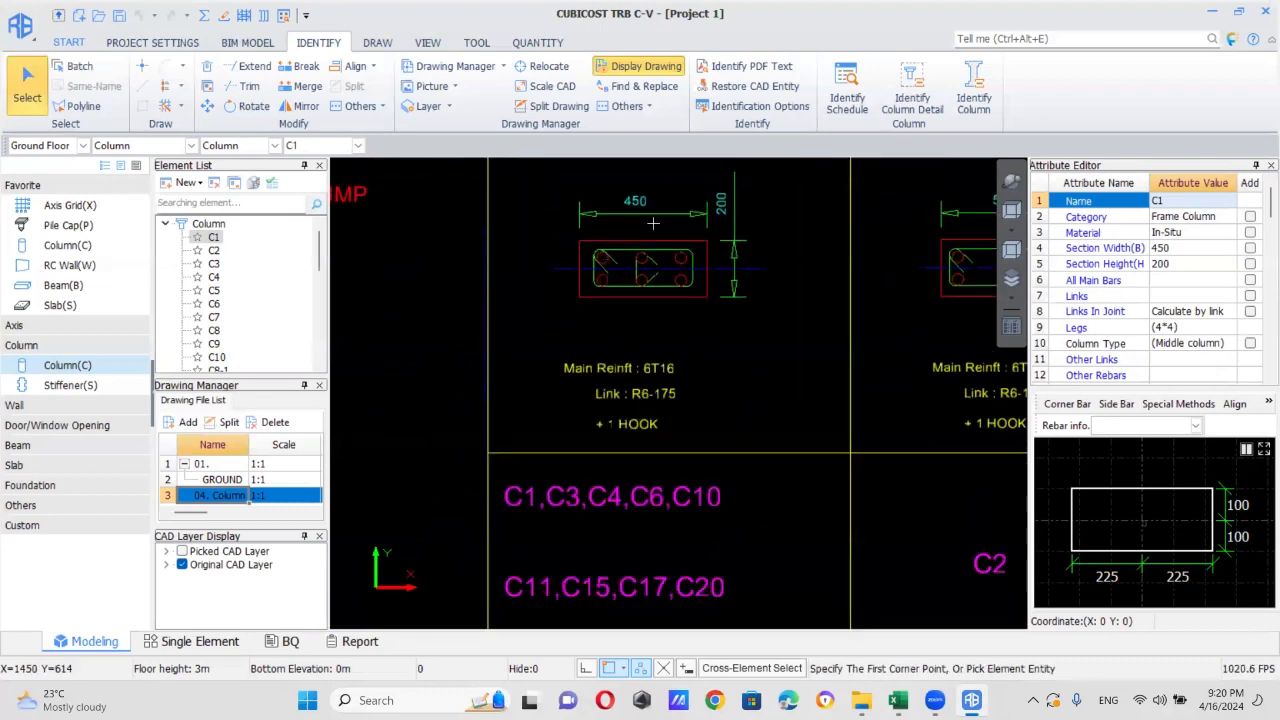
{"action": "scroll", "coordinate": [636, 388], "scroll_direction": "up", "scroll_amount": 1}
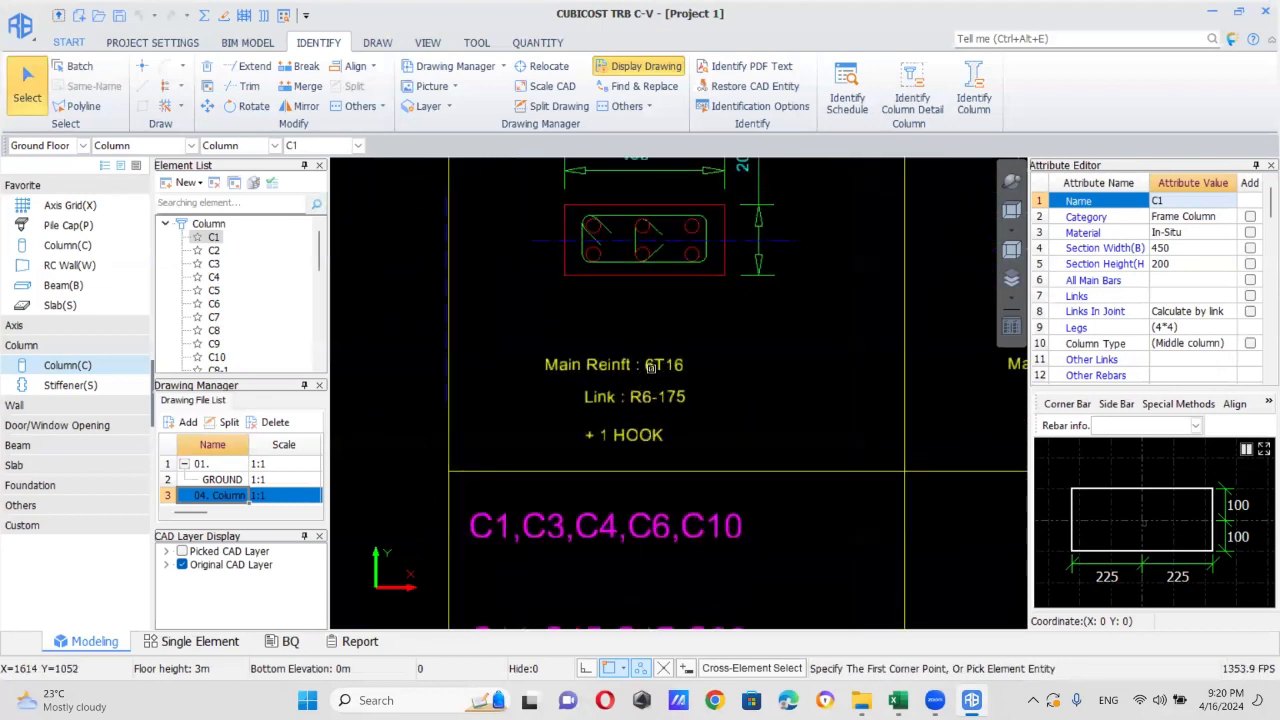
{"action": "scroll", "coordinate": [649, 367], "scroll_direction": "down", "scroll_amount": 1}
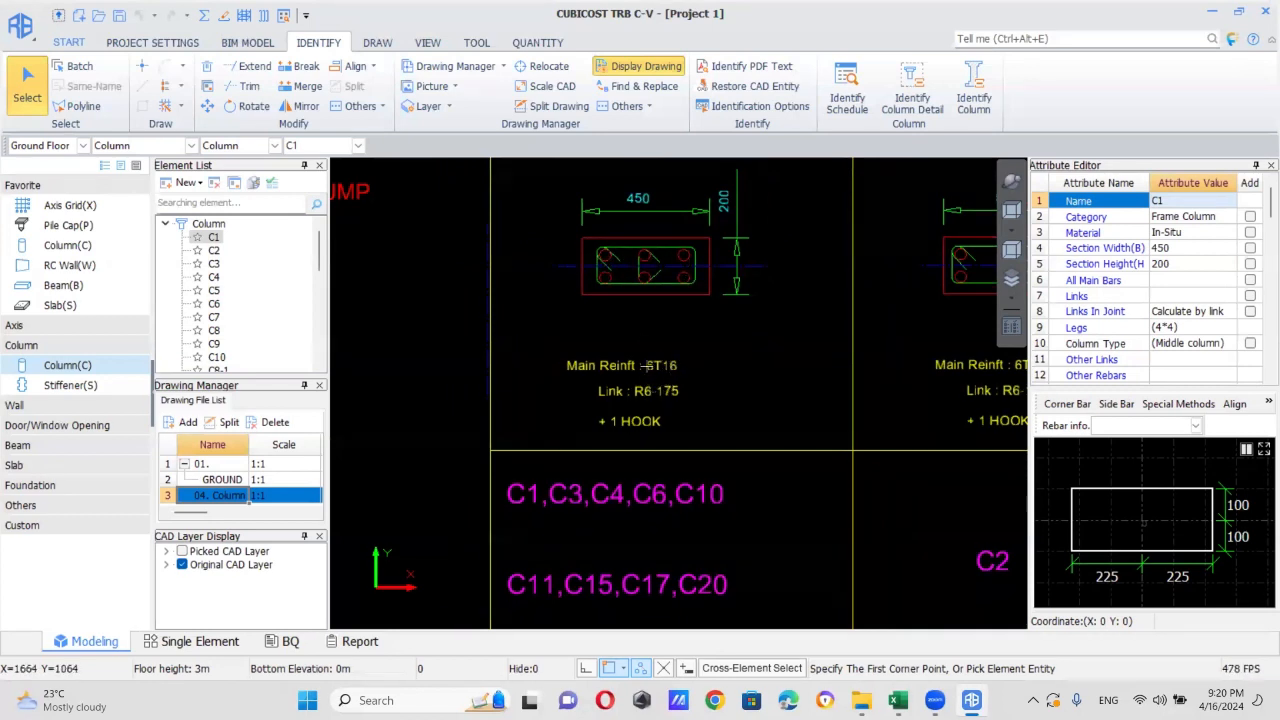
{"action": "scroll", "coordinate": [649, 251], "scroll_direction": "up", "scroll_amount": 3}
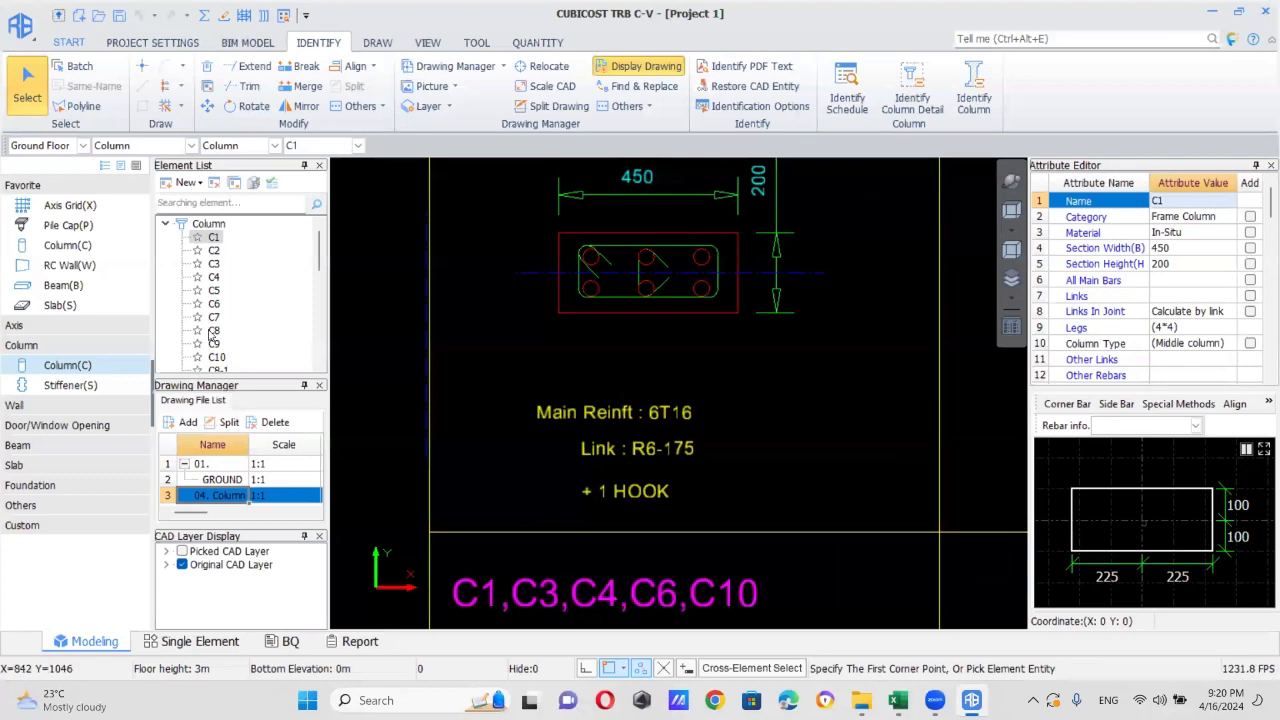
- Set column C1's main bars to 6T16, links to R6@175 and legs to 3*2
{"action": "double_click", "coordinate": [212, 240]}
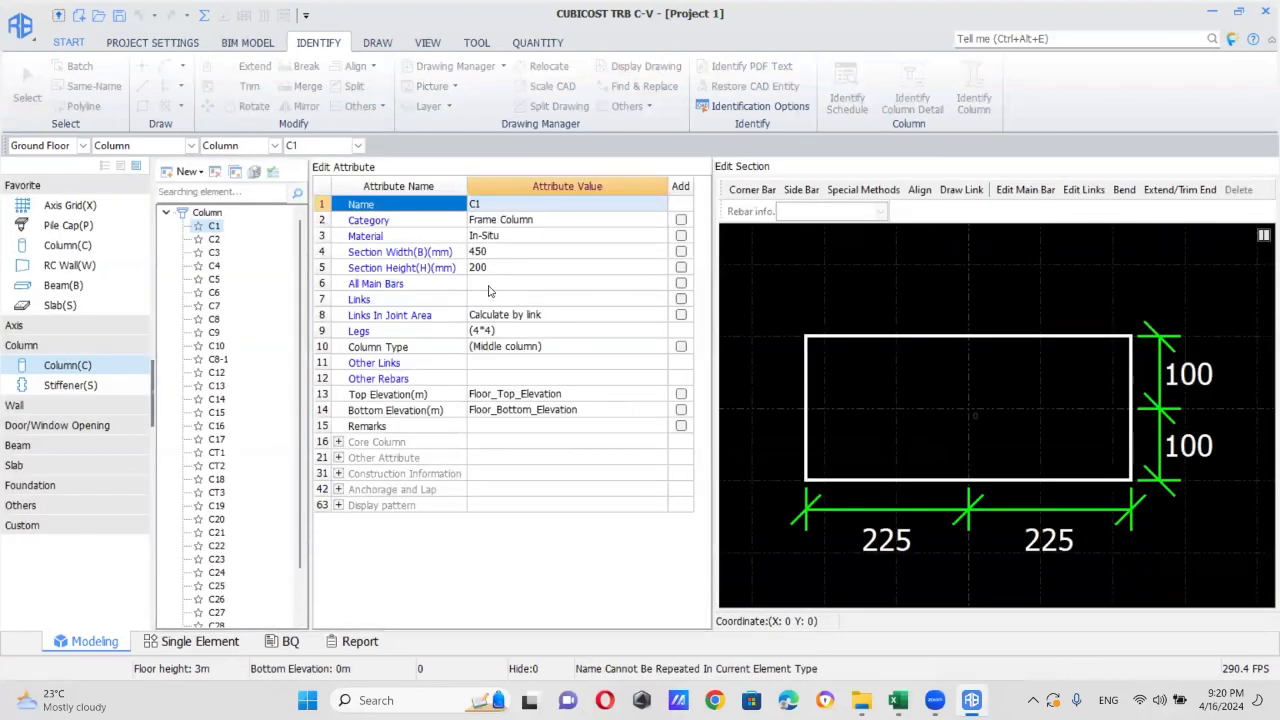
{"action": "left_click", "coordinate": [490, 287]}
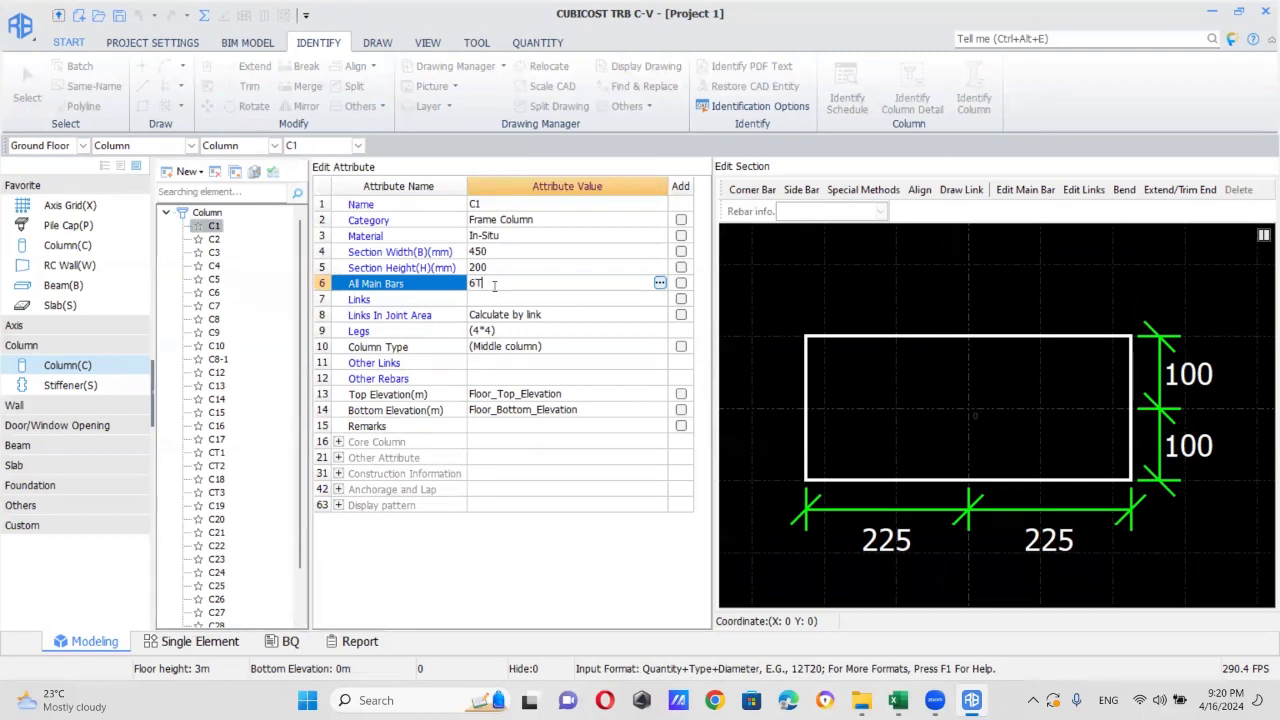
{"action": "left_click", "coordinate": [503, 299]}
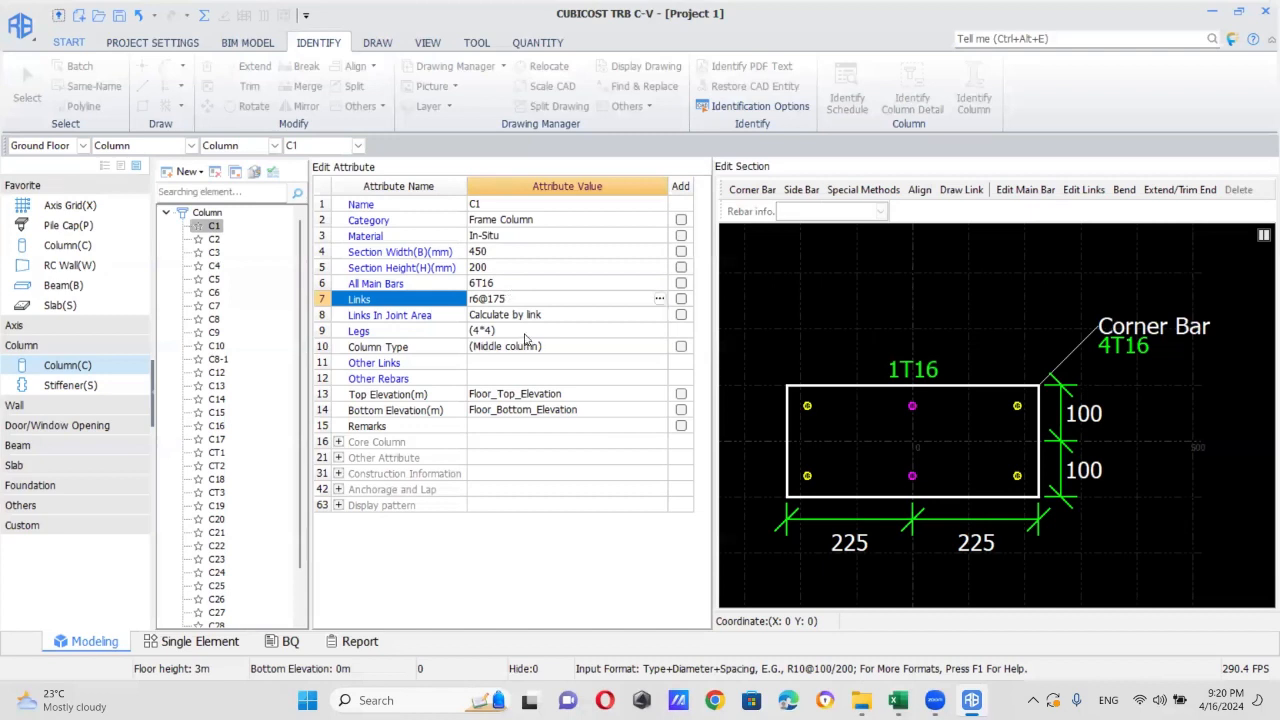
{"action": "left_click", "coordinate": [526, 334]}
{"action": "left_click", "coordinate": [482, 330]}
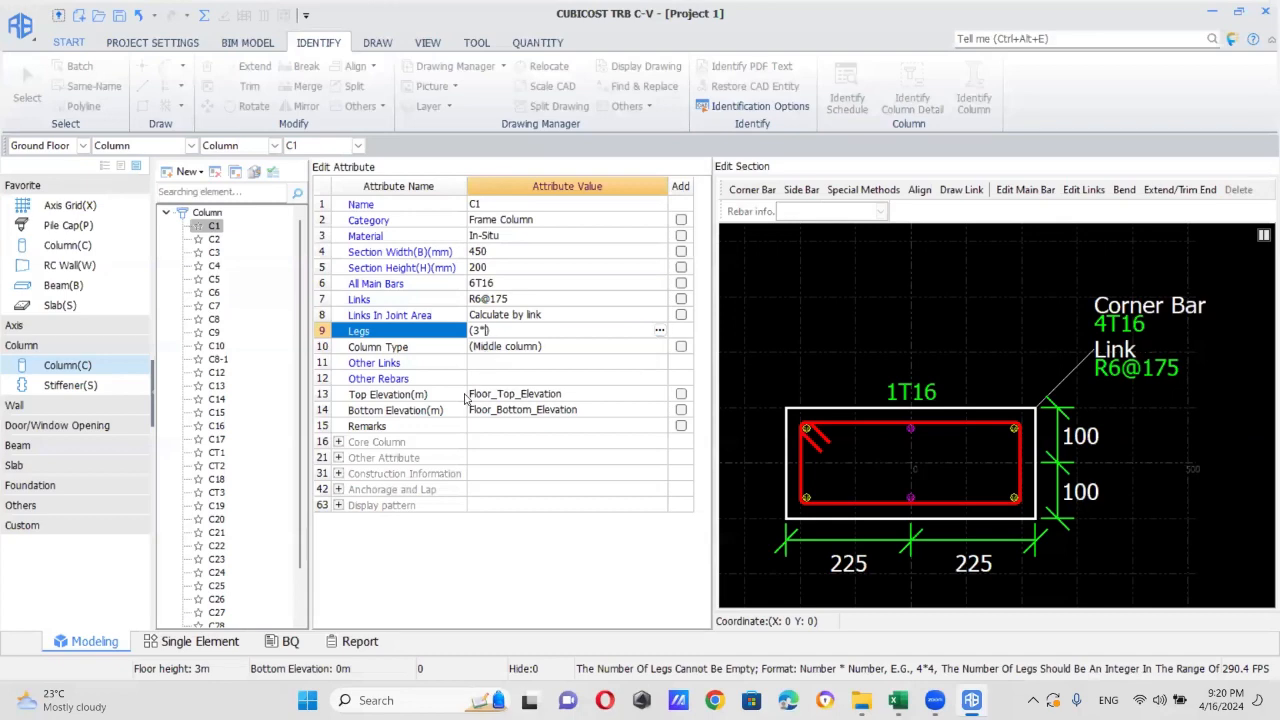
{"action": "key", "text": "Return"}
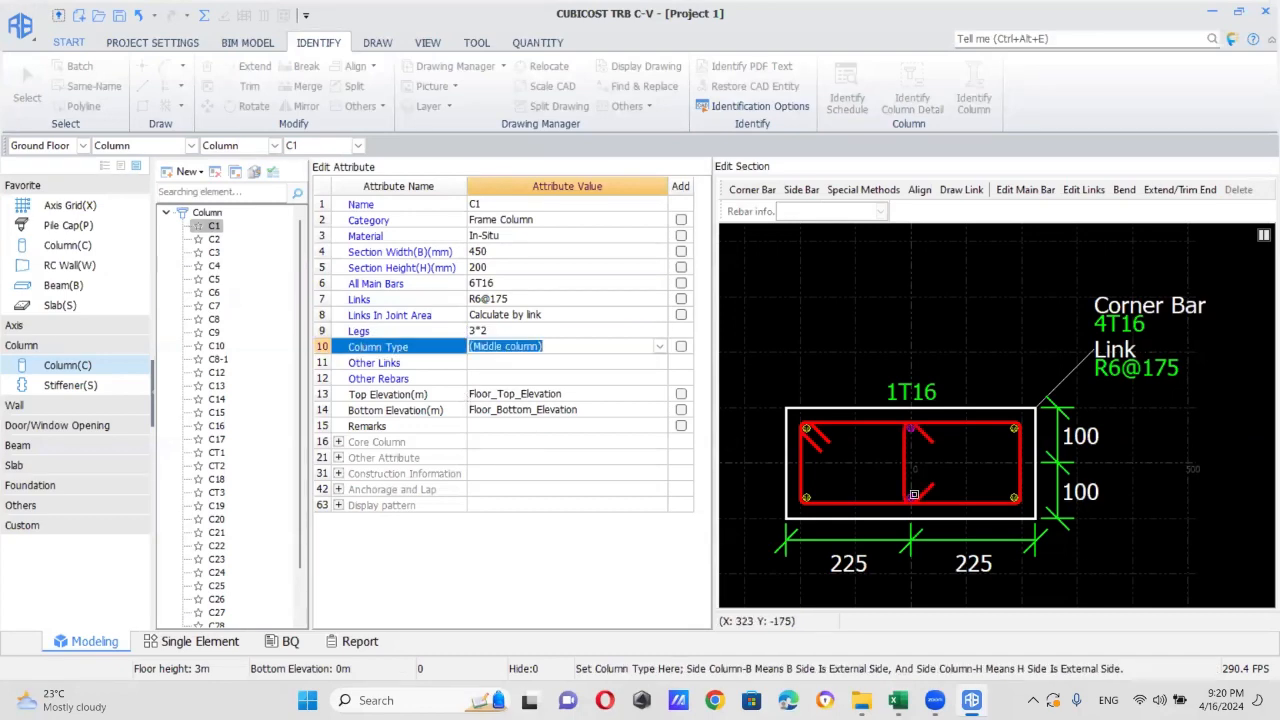
{"action": "double_click", "coordinate": [212, 228]}
{"action": "scroll", "coordinate": [611, 471], "scroll_direction": "down", "scroll_amount": 3}
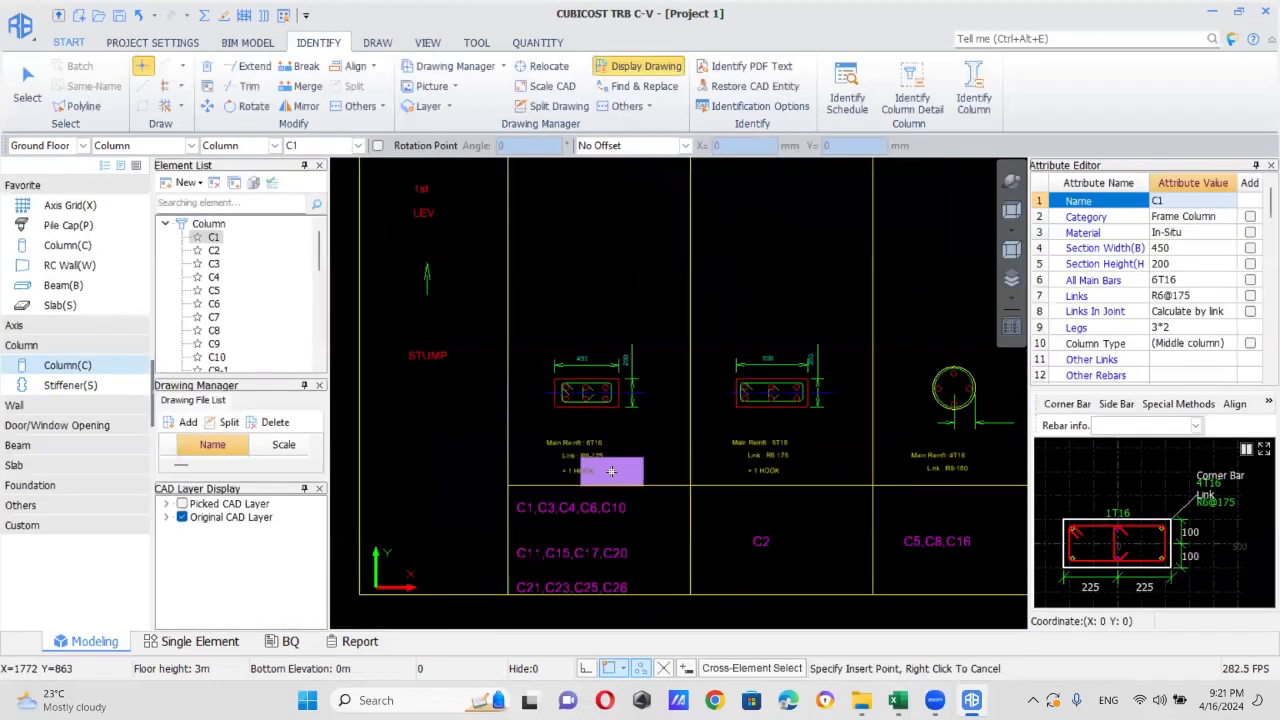
{"action": "scroll", "coordinate": [602, 471], "scroll_direction": "up", "scroll_amount": 2}
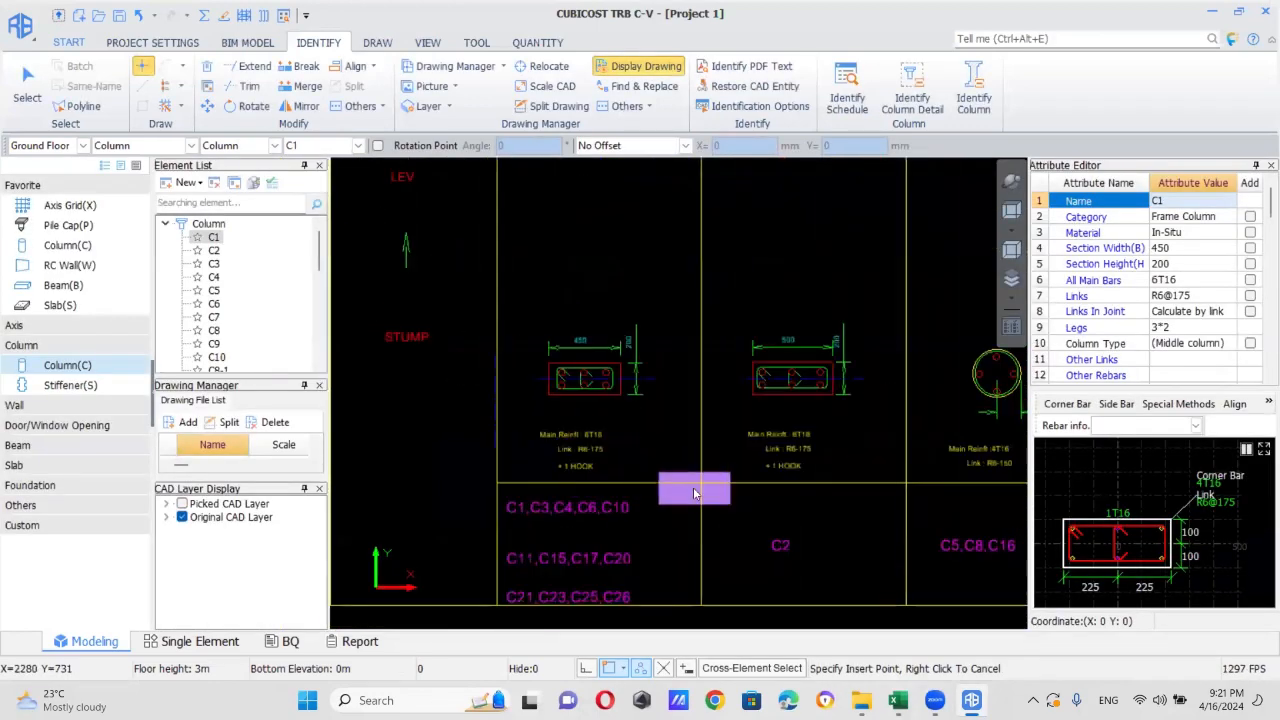
{"action": "right_click", "coordinate": [604, 488]}
{"action": "scroll", "coordinate": [607, 499], "scroll_direction": "down", "scroll_amount": 3}
{"action": "scroll", "coordinate": [212, 463], "scroll_direction": "up", "scroll_amount": 2}
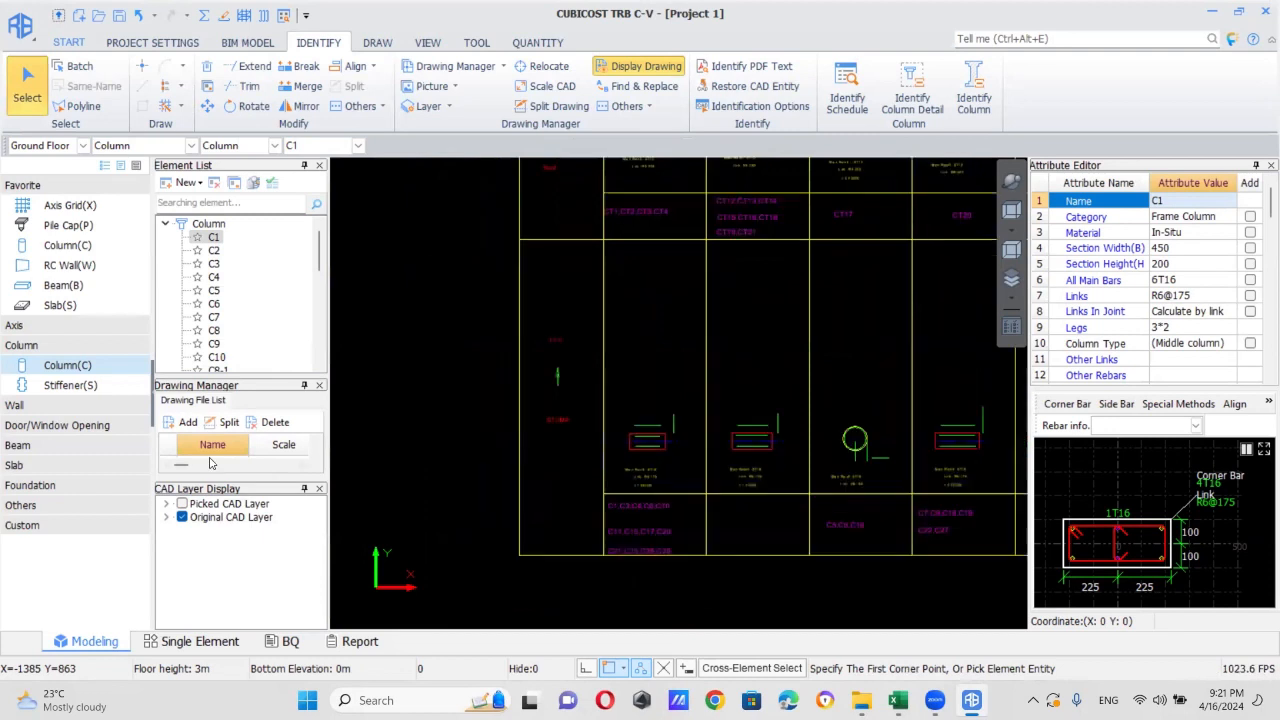
{"action": "scroll", "coordinate": [240, 478], "scroll_direction": "down", "scroll_amount": 1}
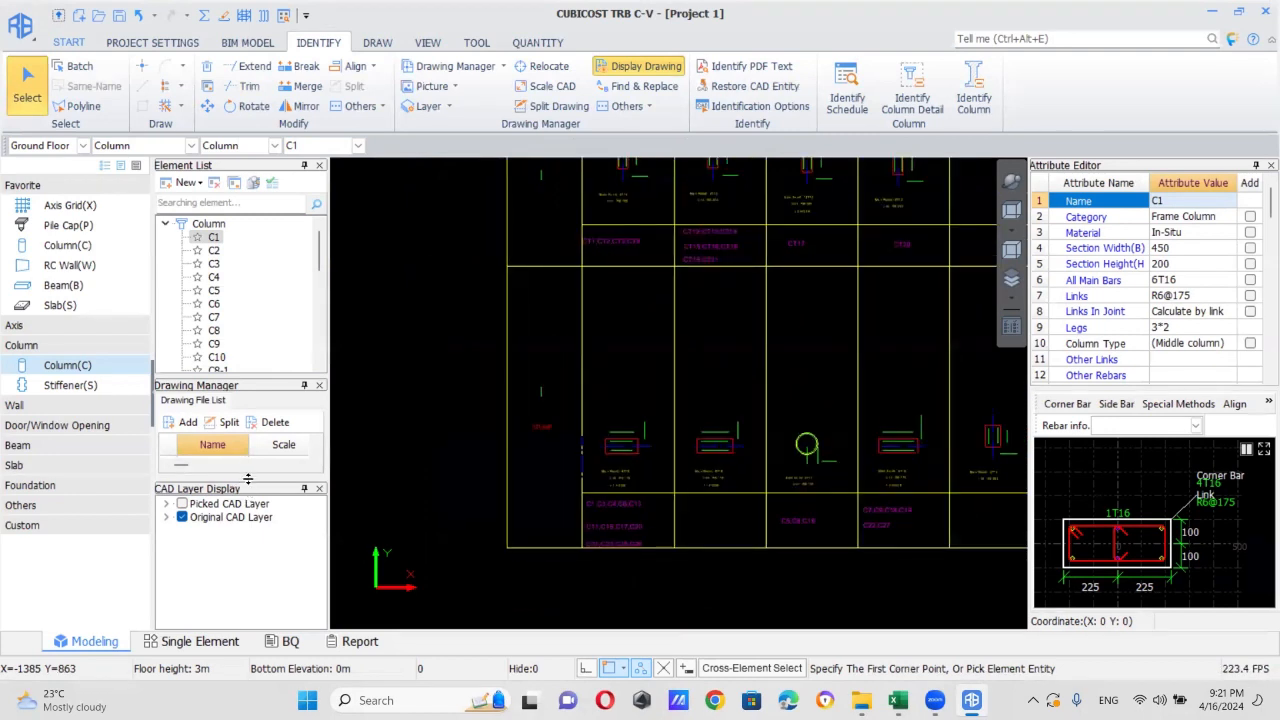
- Enlarge the drawing list, display the GROUND drawing and select the C1 column beside the four steps near the pool
{"action": "left_click_drag", "start_coordinate": [249, 479], "coordinate": [249, 535]}
{"action": "double_click", "coordinate": [226, 480]}
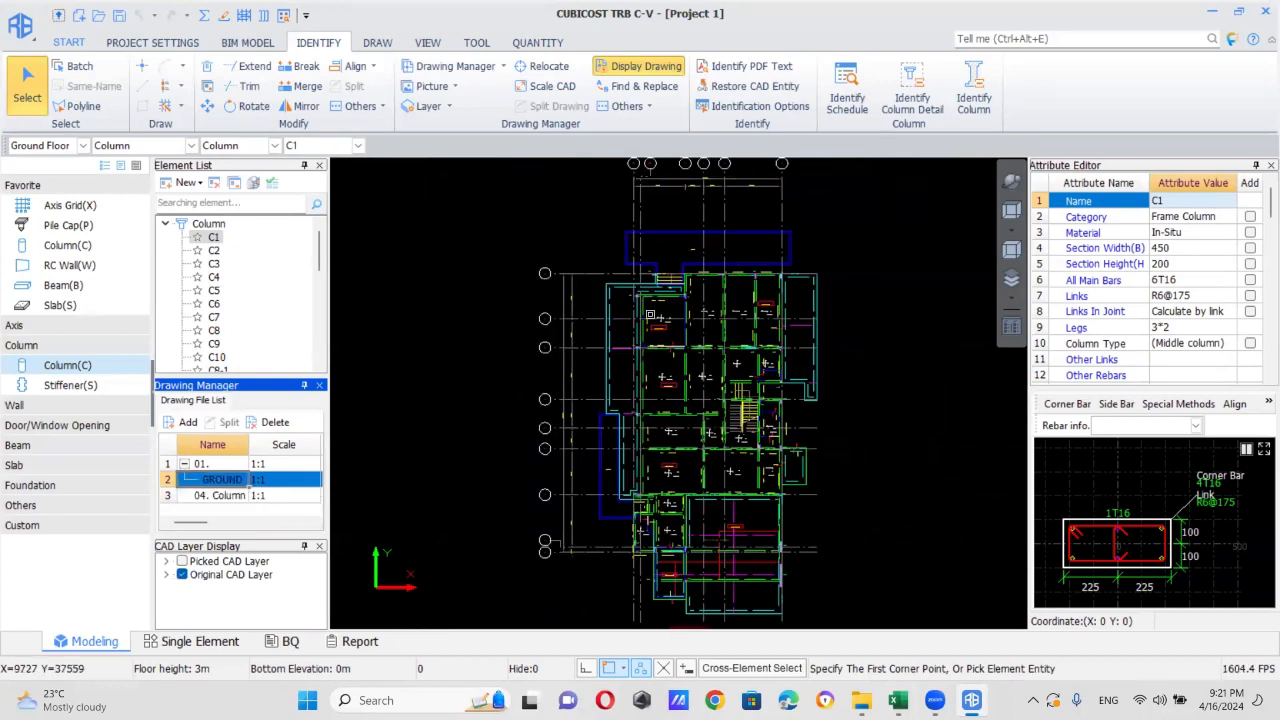
{"action": "middle_click_drag", "start_coordinate": [648, 315], "coordinate": [638, 418]}
{"action": "scroll", "coordinate": [622, 415], "scroll_direction": "up", "scroll_amount": 4}
{"action": "scroll", "coordinate": [616, 404], "scroll_direction": "up", "scroll_amount": 4}
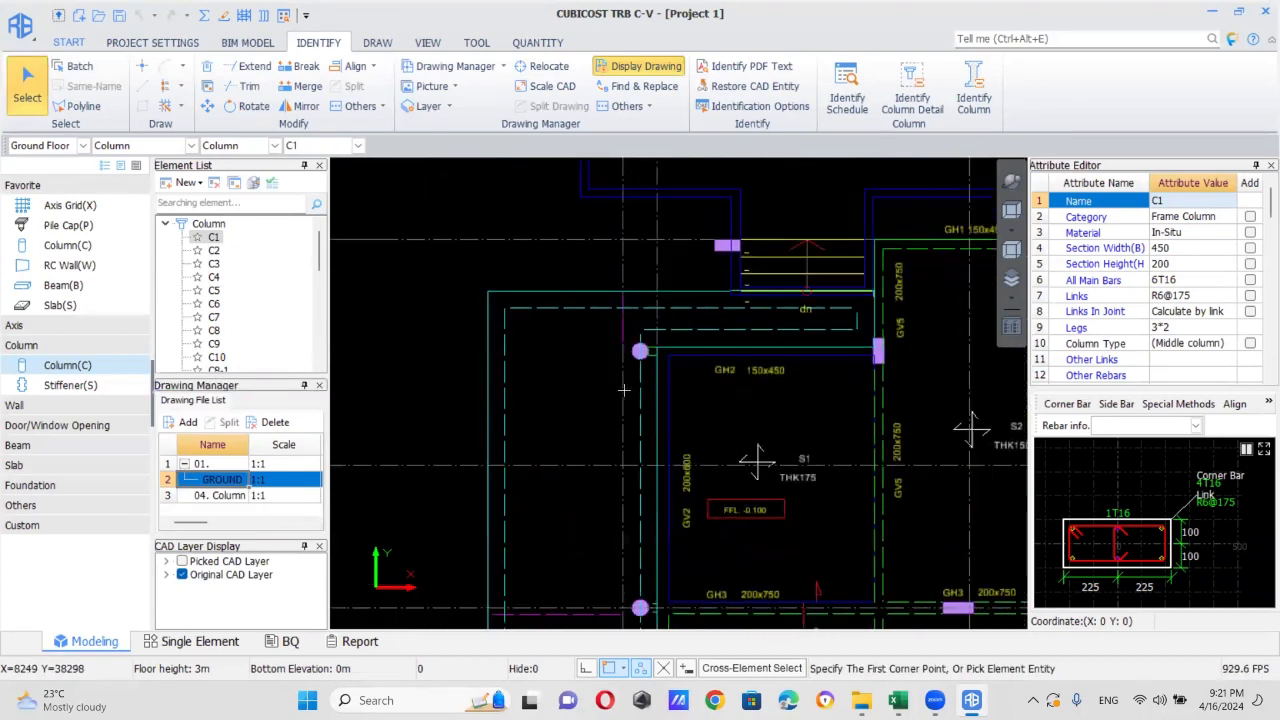
{"action": "middle_click_drag", "start_coordinate": [720, 320], "coordinate": [670, 442]}
{"action": "scroll", "coordinate": [686, 358], "scroll_direction": "up", "scroll_amount": 2}
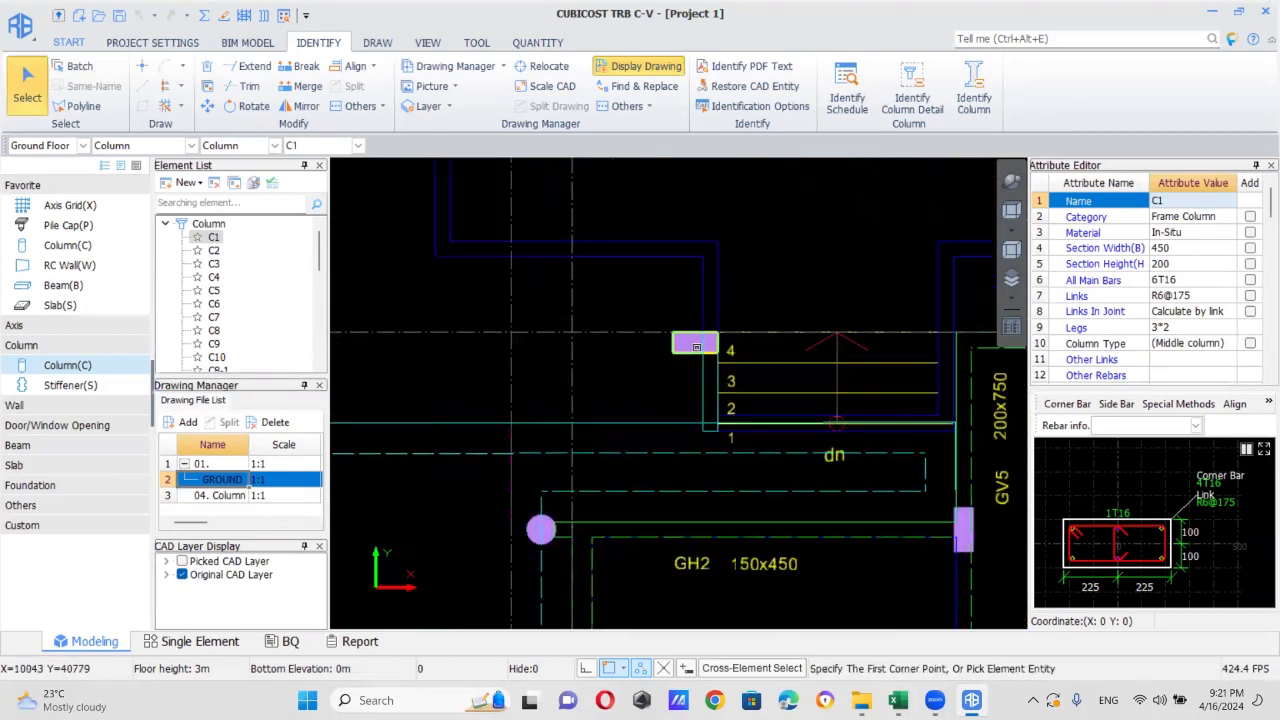
{"action": "left_click", "coordinate": [696, 346]}
{"action": "scroll", "coordinate": [816, 464], "scroll_direction": "down", "scroll_amount": 1}
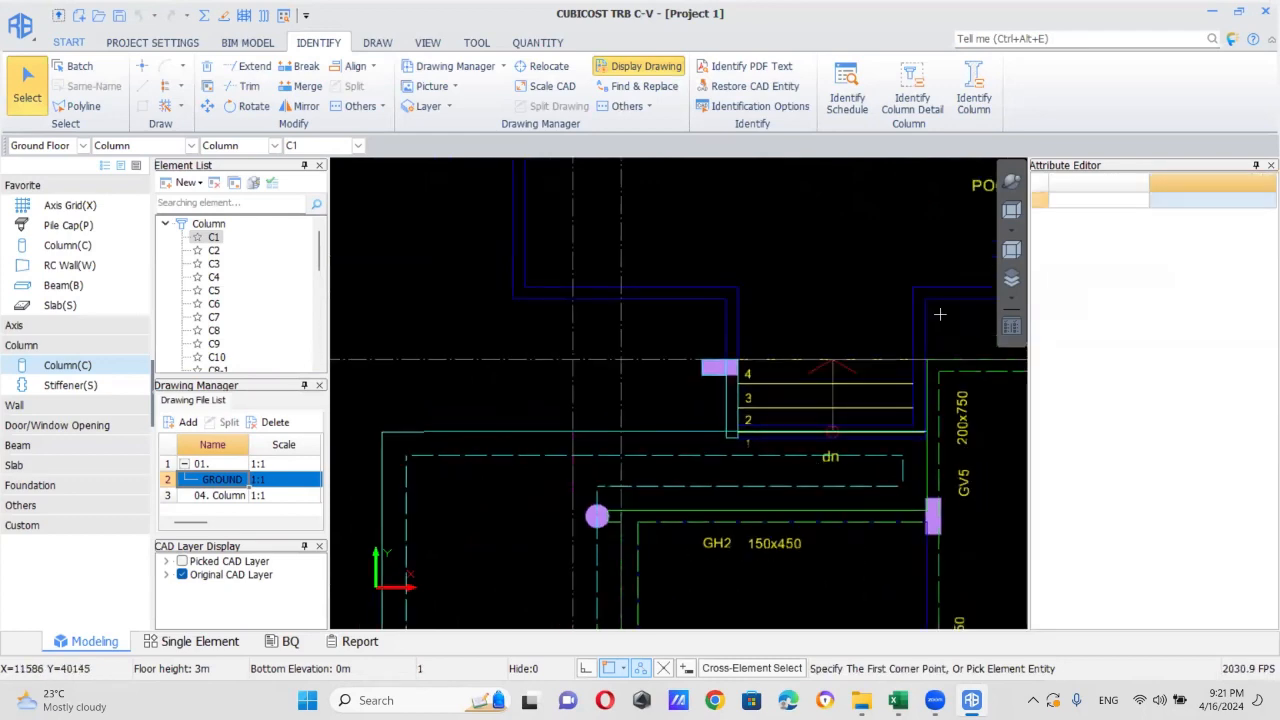
- Tilt the model into a 3D view, then select and calculate the C1 column beside the steps
{"action": "left_click", "coordinate": [1012, 182]}
{"action": "left_click_drag", "start_coordinate": [808, 560], "coordinate": [733, 307]}
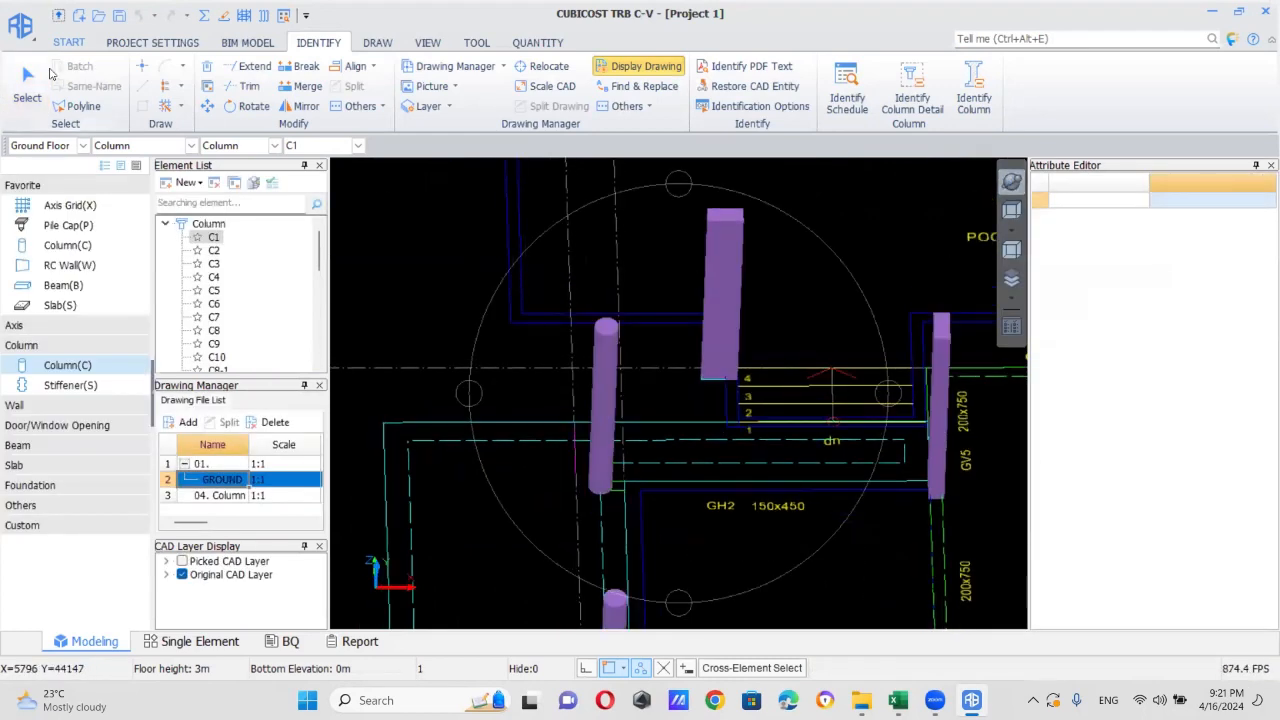
{"action": "left_click", "coordinate": [28, 84]}
{"action": "left_click", "coordinate": [722, 245]}
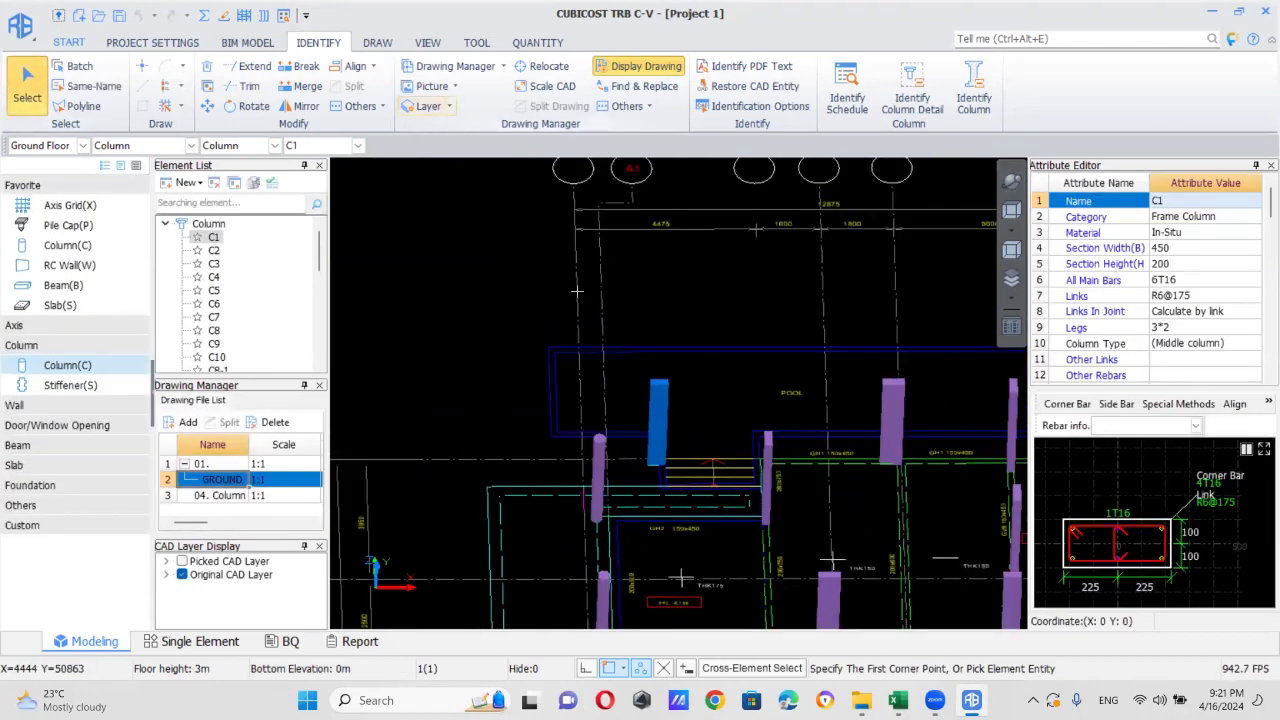
{"action": "right_click", "coordinate": [650, 207]}
{"action": "left_click", "coordinate": [713, 669]}
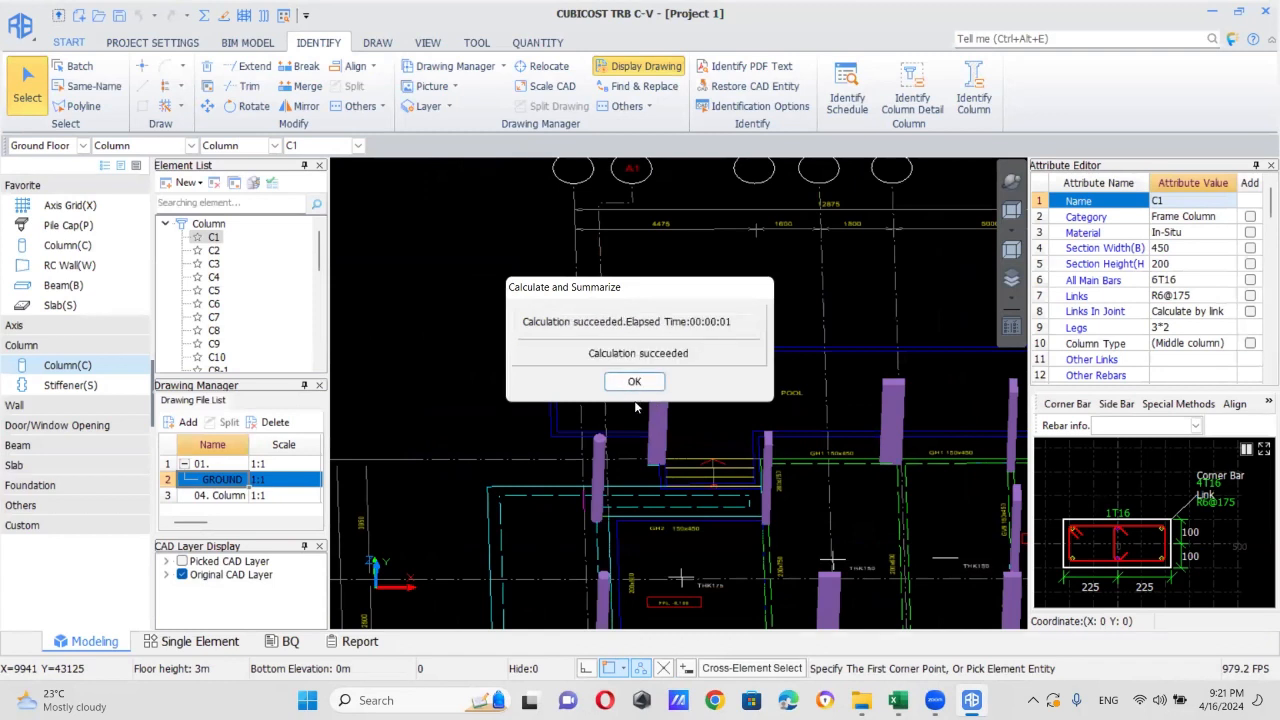
{"action": "left_click", "coordinate": [634, 382]}
- Display the 3D rebar of the C1 column beside the steps and examine its main bars and links
{"action": "left_click", "coordinate": [658, 420]}
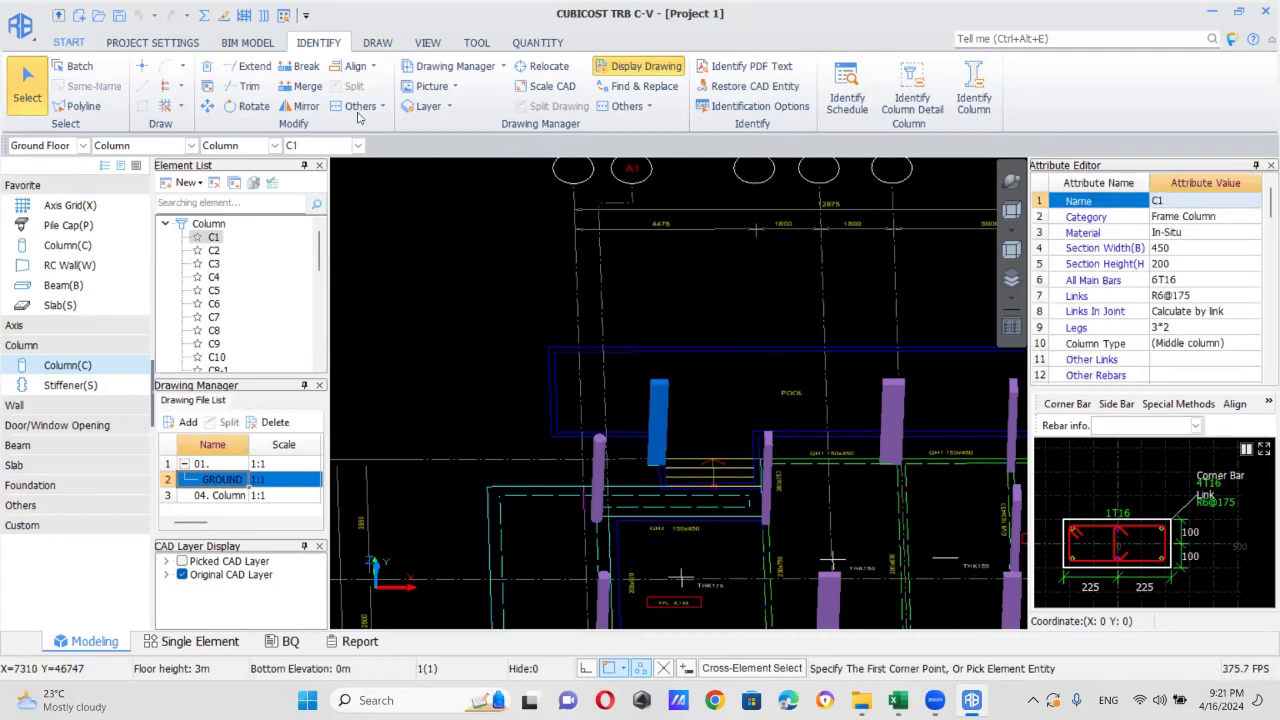
{"action": "left_click", "coordinate": [537, 42]}
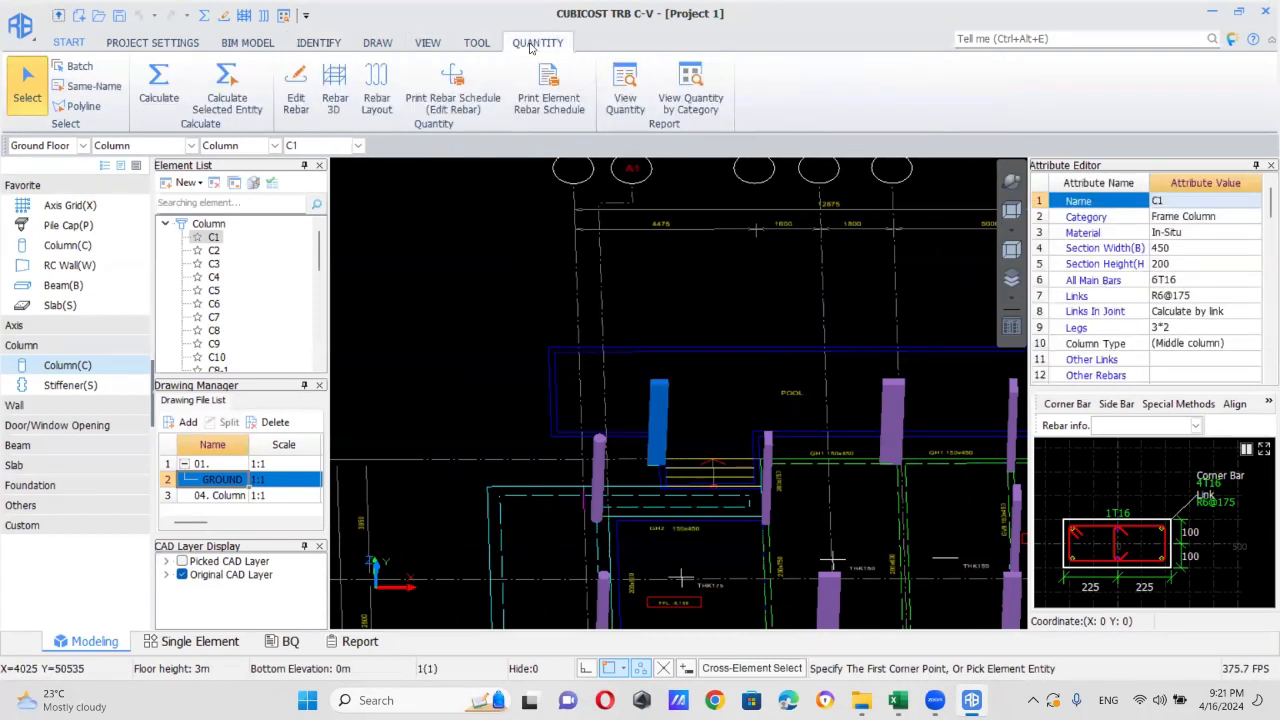
{"action": "left_click", "coordinate": [335, 90]}
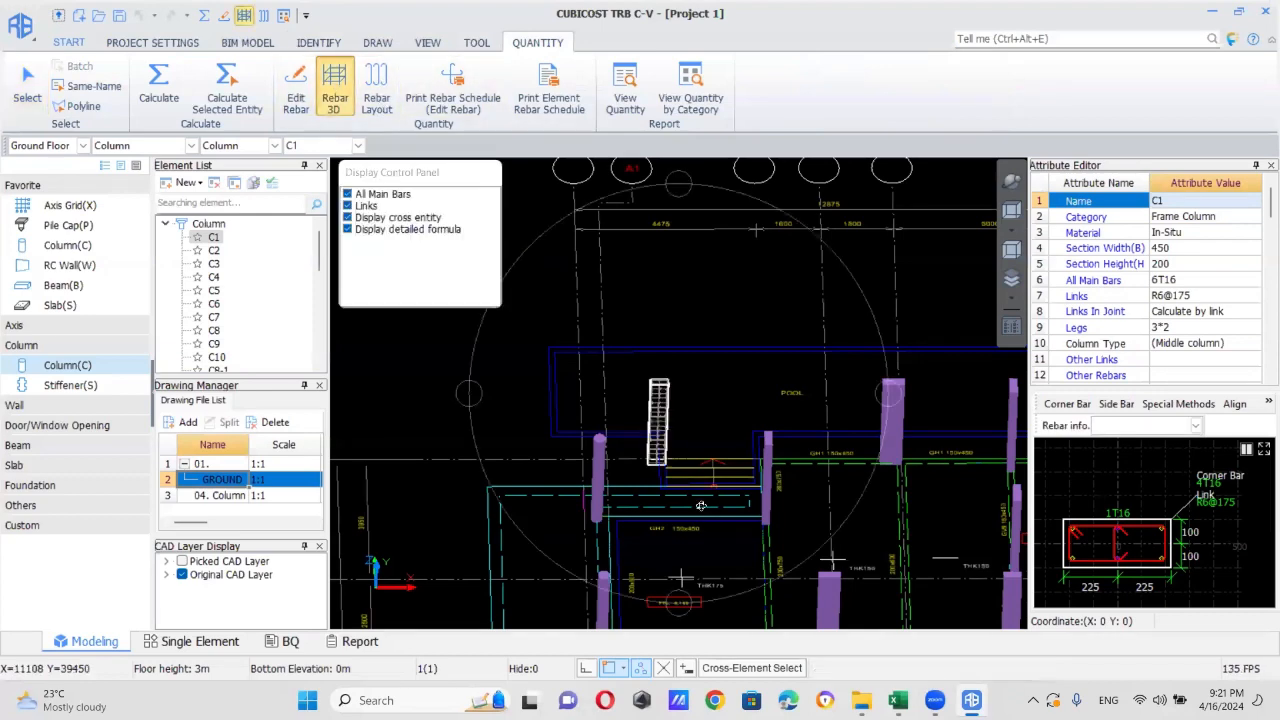
{"action": "scroll", "coordinate": [648, 441], "scroll_direction": "up", "scroll_amount": 3}
{"action": "left_click_drag", "start_coordinate": [650, 440], "coordinate": [745, 410]}
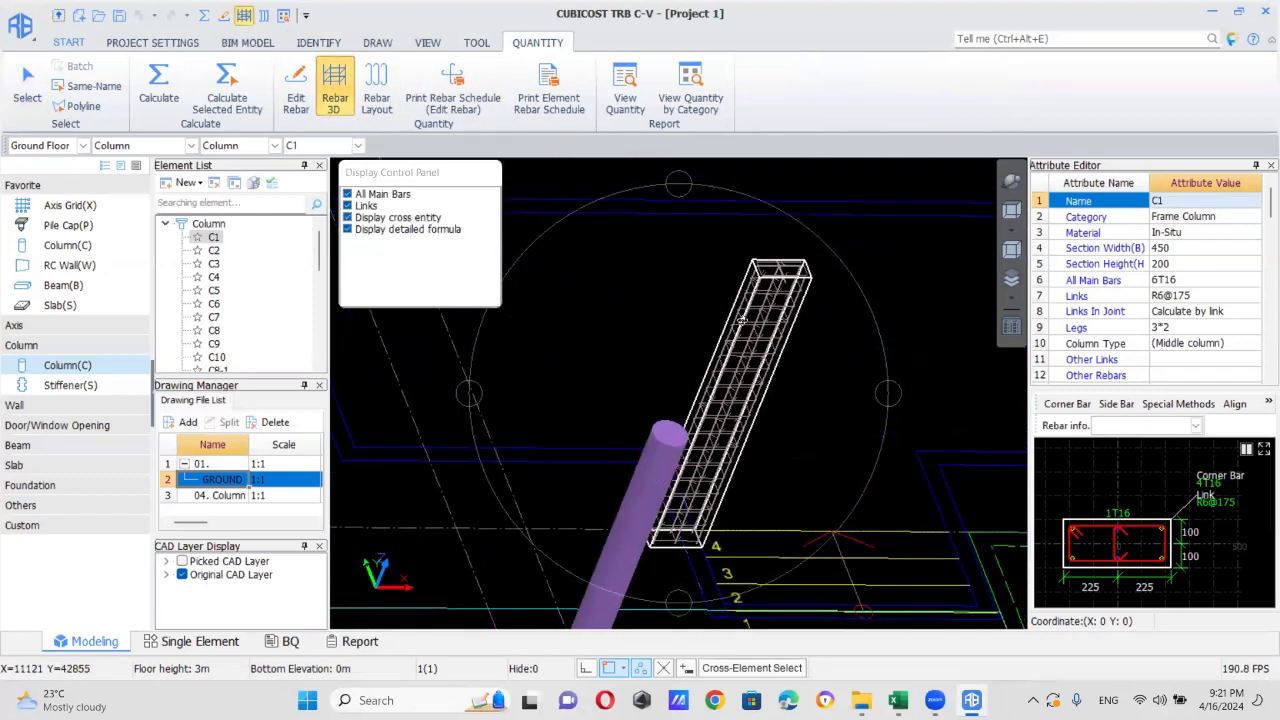
{"action": "scroll", "coordinate": [783, 287], "scroll_direction": "up", "scroll_amount": 3}
{"action": "scroll", "coordinate": [783, 287], "scroll_direction": "up", "scroll_amount": 1}
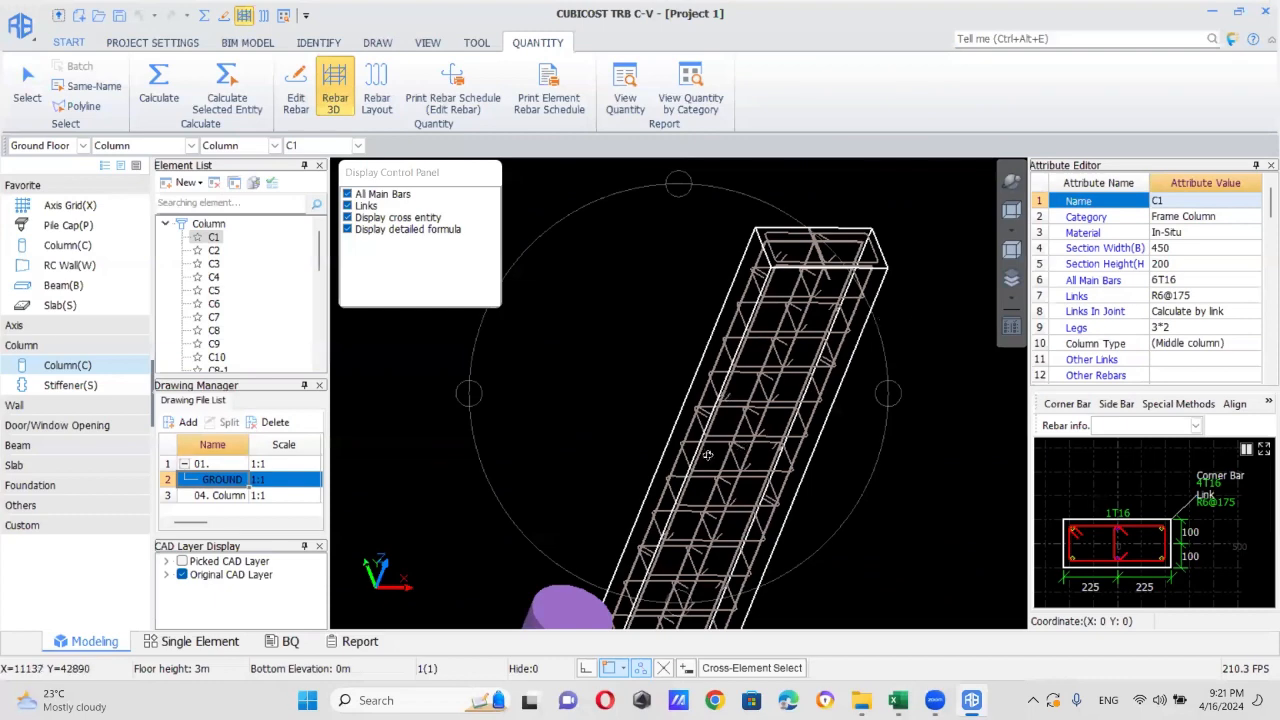
{"action": "scroll", "coordinate": [704, 453], "scroll_direction": "down", "scroll_amount": 3}
{"action": "scroll", "coordinate": [704, 453], "scroll_direction": "down", "scroll_amount": 2}
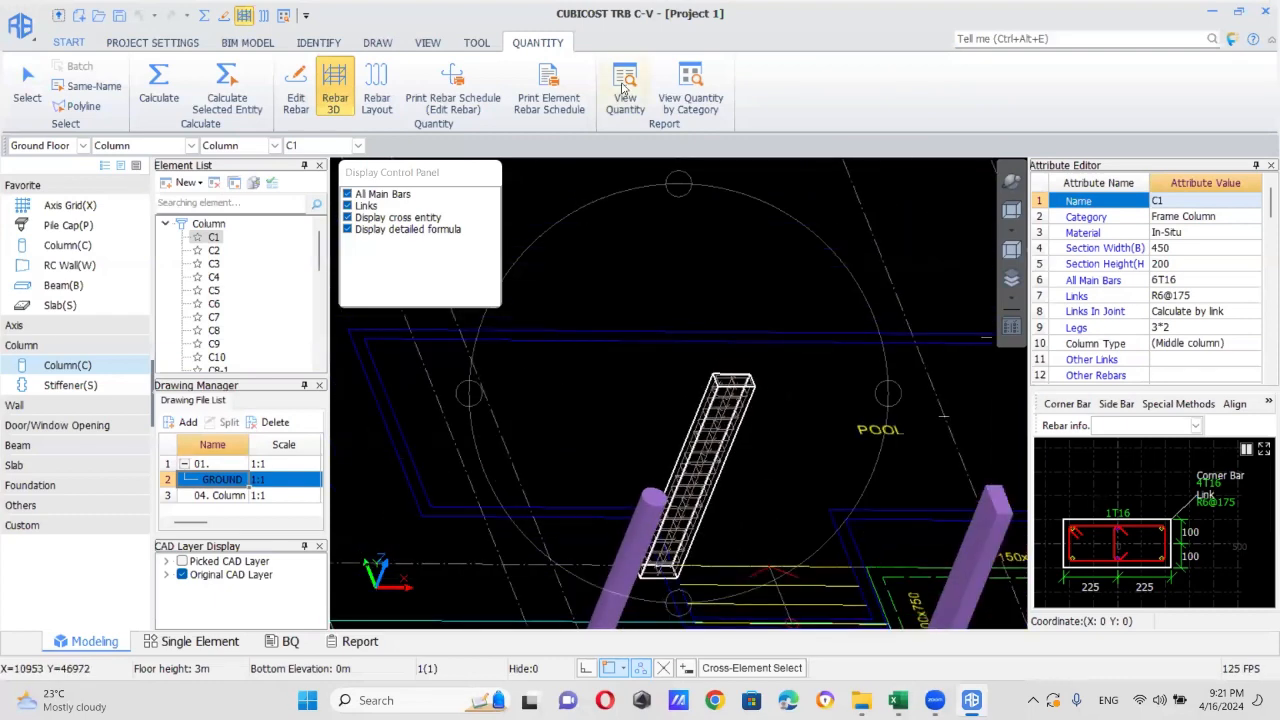
- Generate the element rebar schedule for column C1, check its bar shapes, lengths and weights, and close it
{"action": "left_click", "coordinate": [550, 92]}
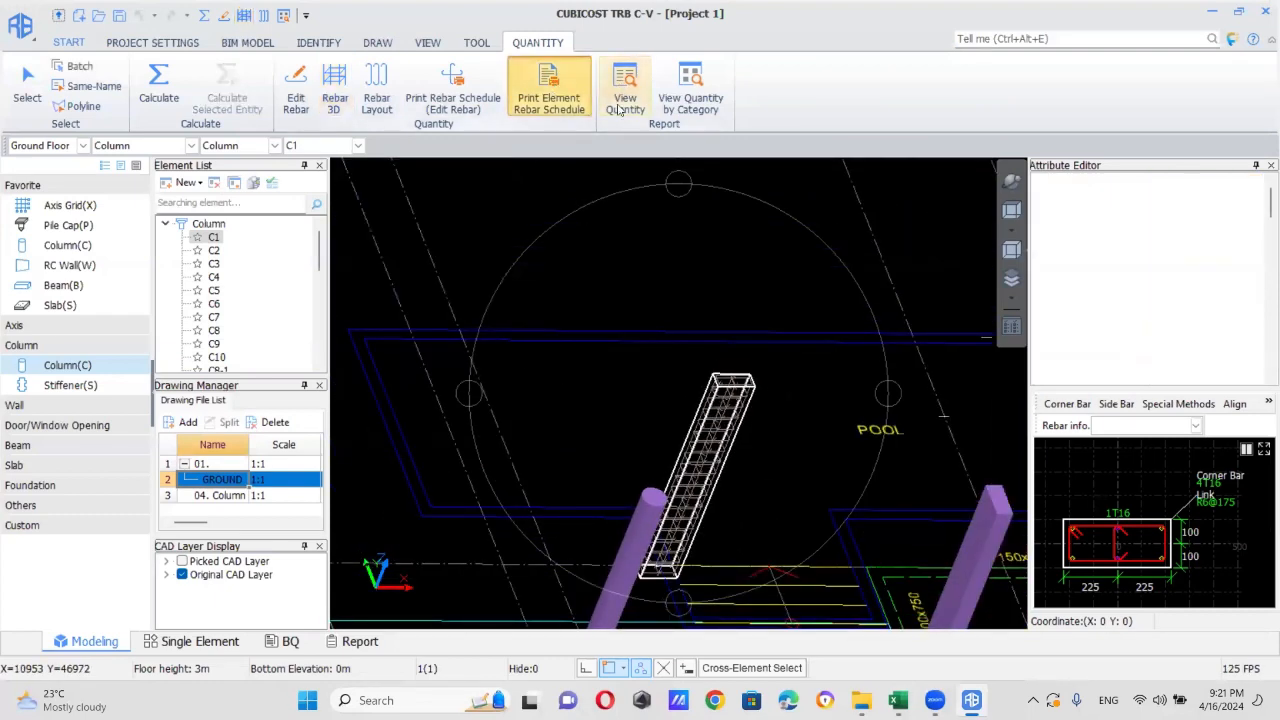
{"action": "left_click", "coordinate": [726, 400]}
{"action": "right_click", "coordinate": [635, 406]}
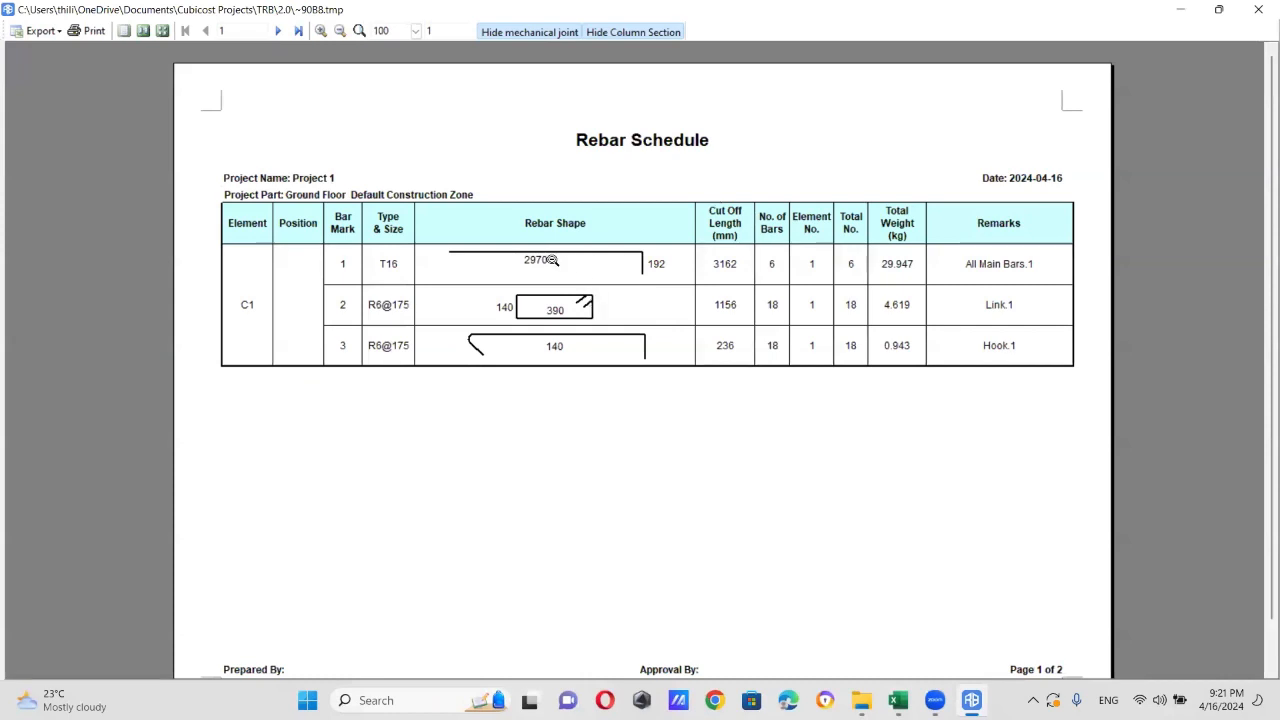
{"action": "left_click", "coordinate": [1256, 11]}
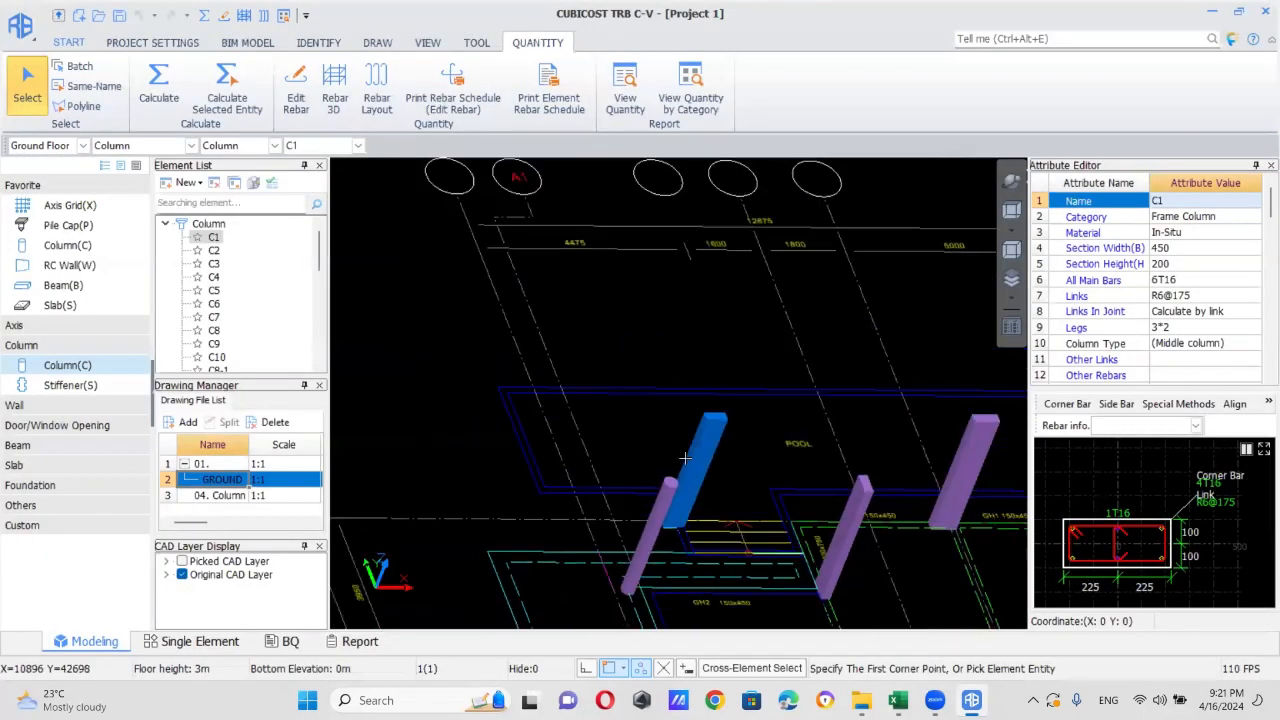
- Display the 04. Column Detail drawing in top view at the stump details for C1 and its matching columns
{"action": "left_click", "coordinate": [238, 496]}
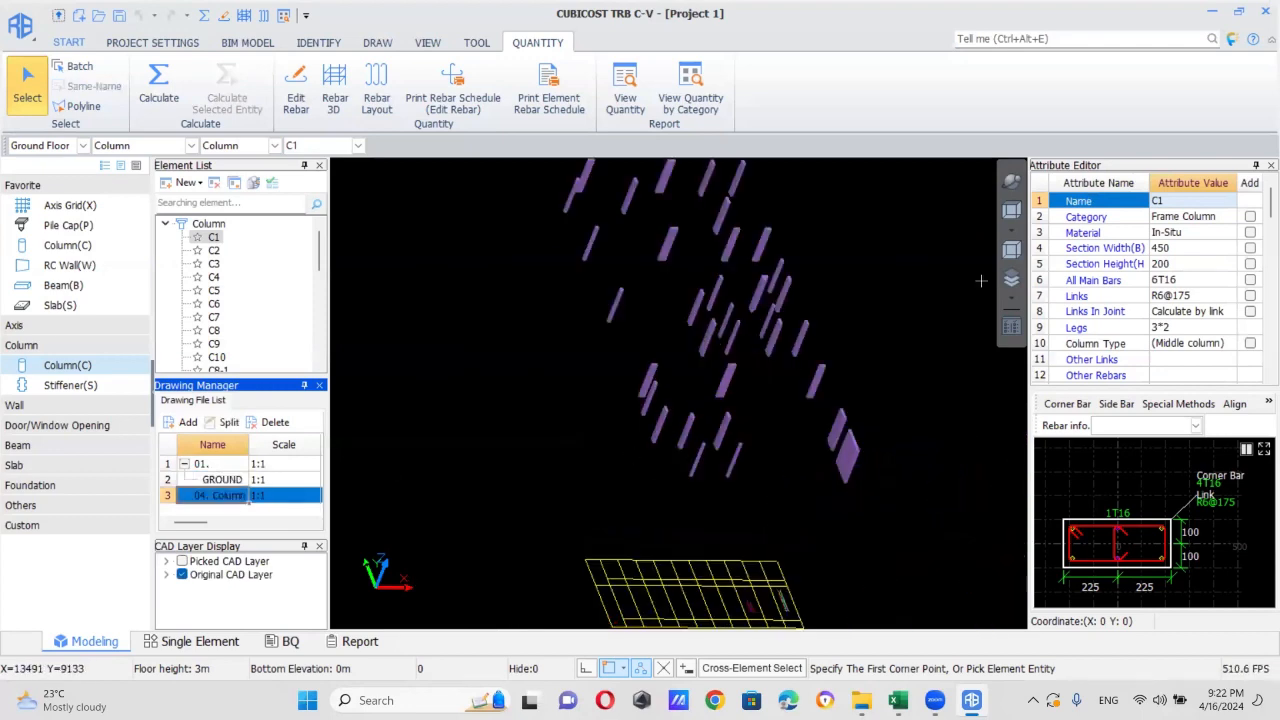
{"action": "left_click", "coordinate": [1011, 208]}
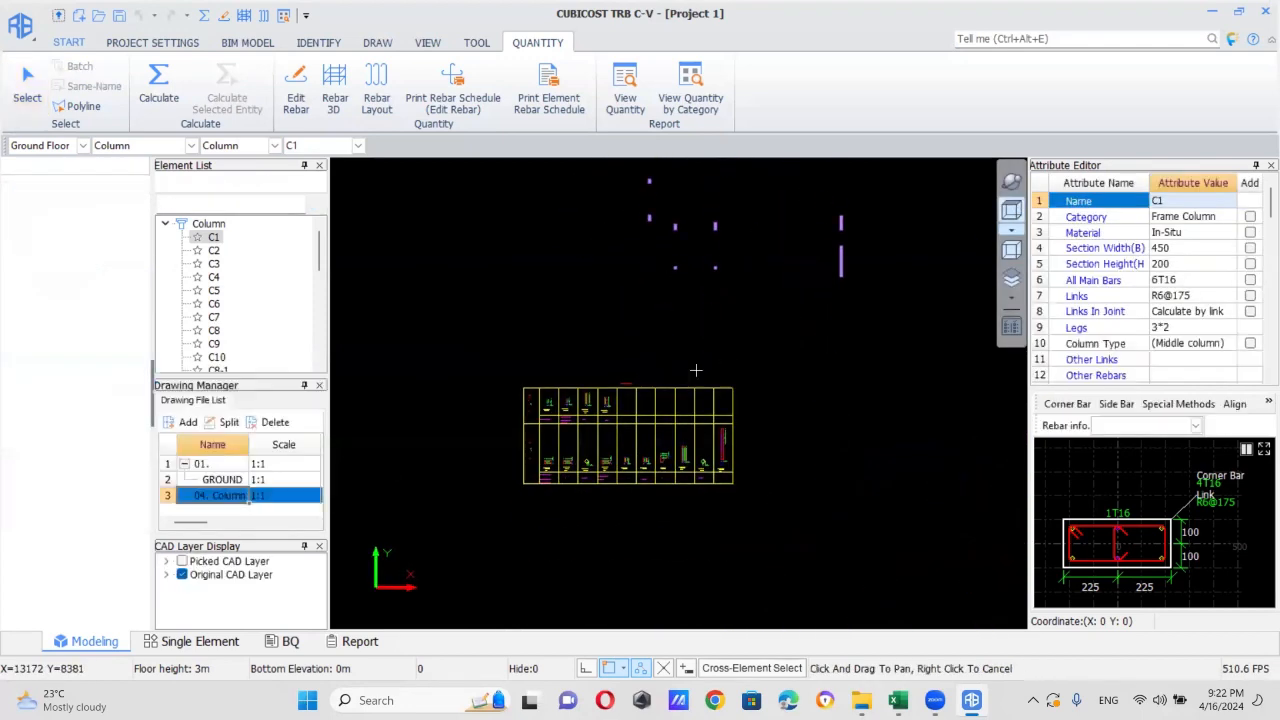
{"action": "scroll", "coordinate": [520, 507], "scroll_direction": "up", "scroll_amount": 5}
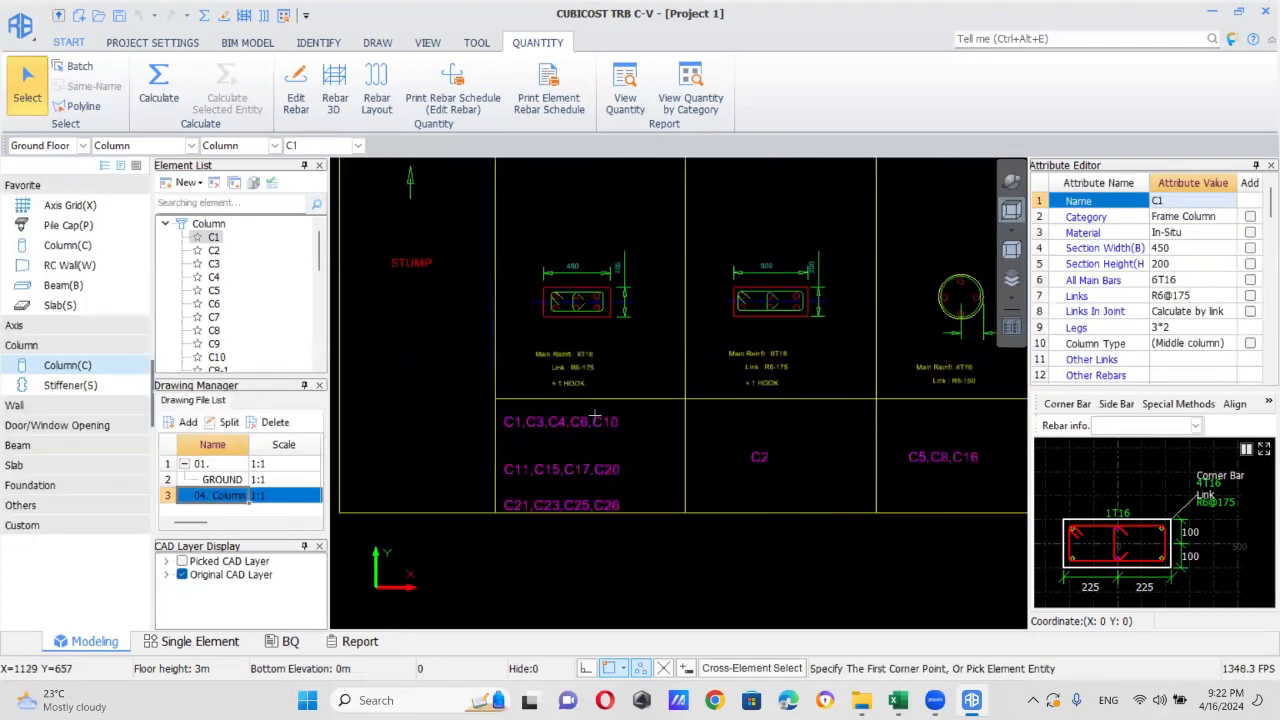
- Try to synchronize column C1's attributes to columns C3, C4, C6, C10, C8-1, C15, C17, C20, C21, C23, C25 and C26
{"action": "left_click", "coordinate": [280, 186]}
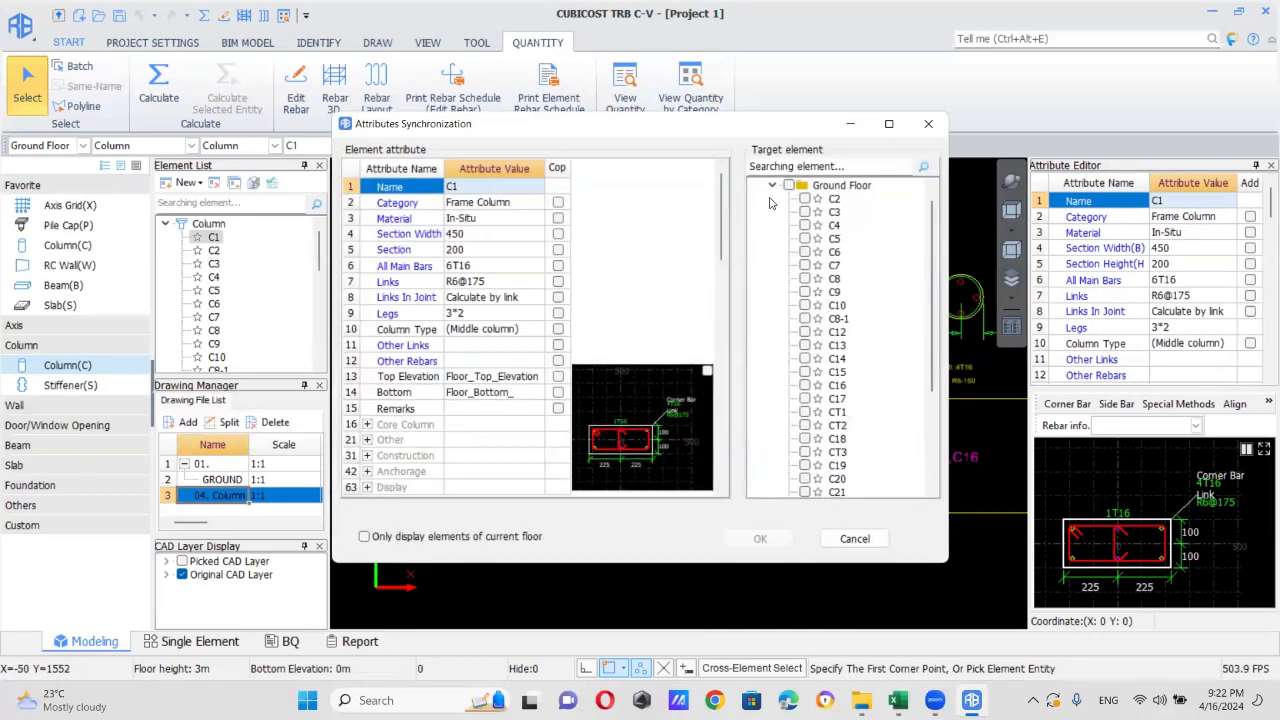
{"action": "left_click_drag", "start_coordinate": [855, 123], "coordinate": [1245, 139]}
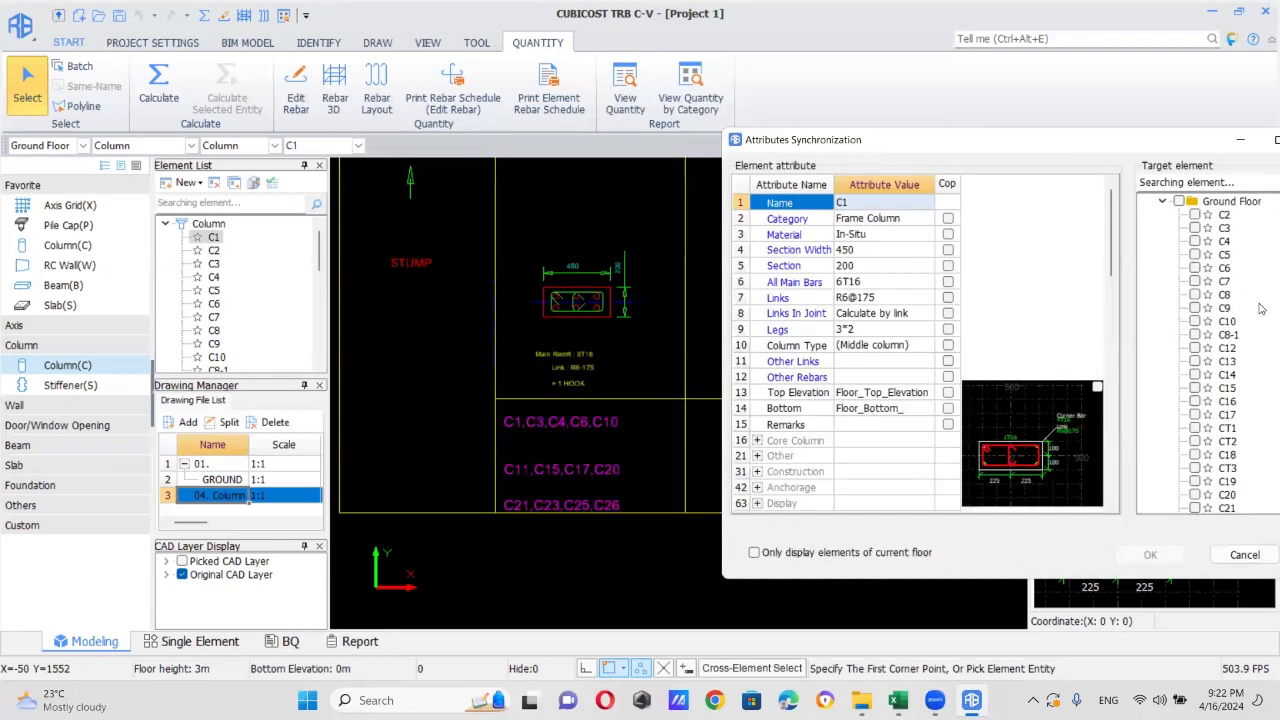
{"action": "left_click", "coordinate": [1195, 228]}
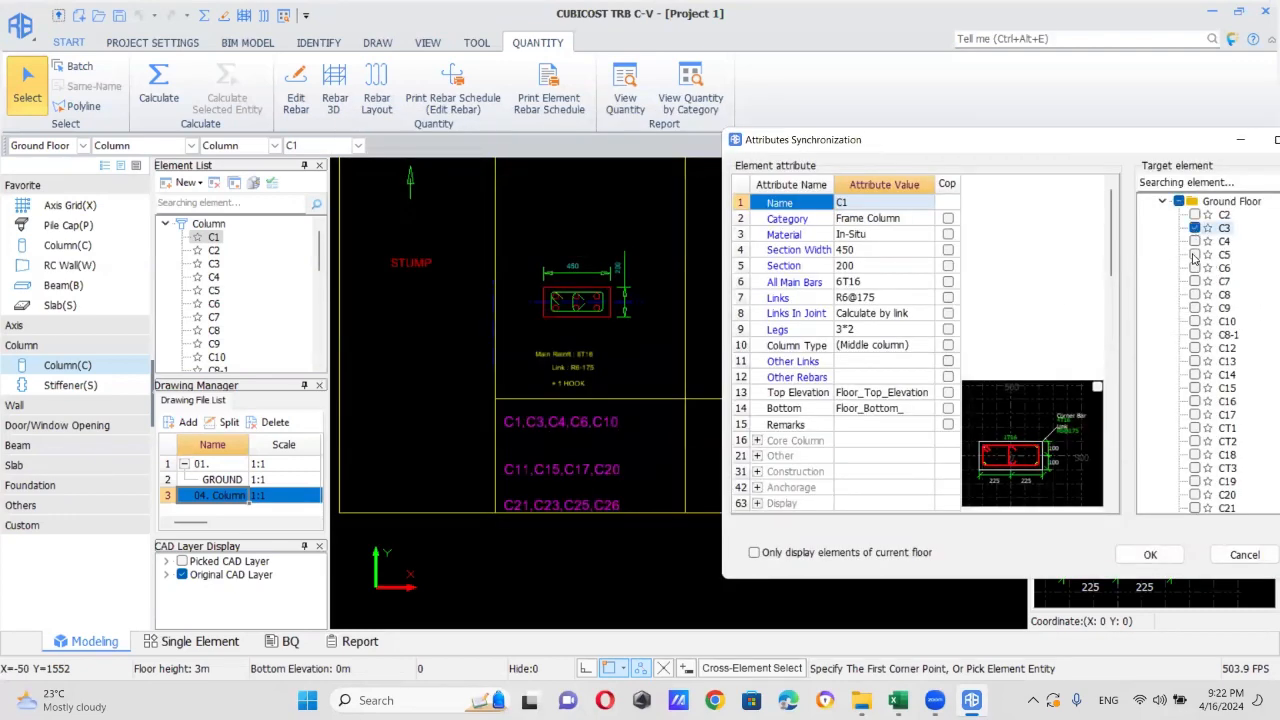
{"action": "left_click", "coordinate": [1195, 242]}
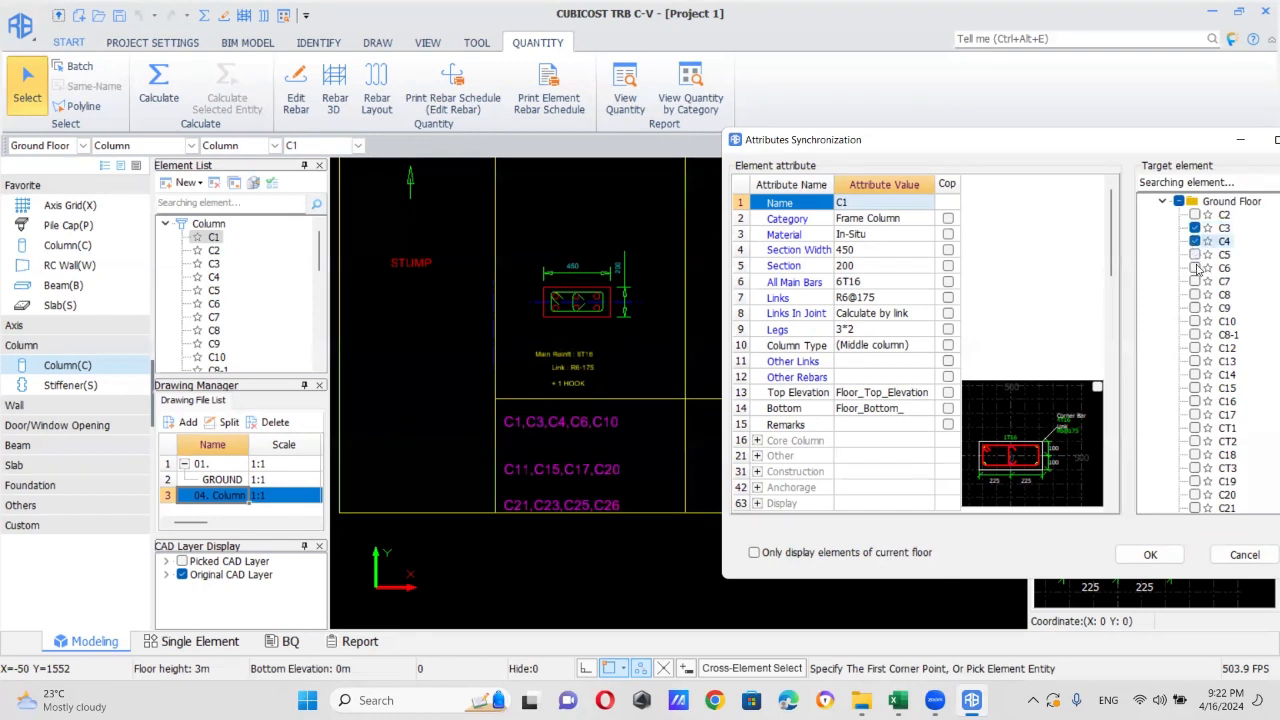
{"action": "left_click", "coordinate": [1195, 268]}
{"action": "left_click", "coordinate": [1195, 322]}
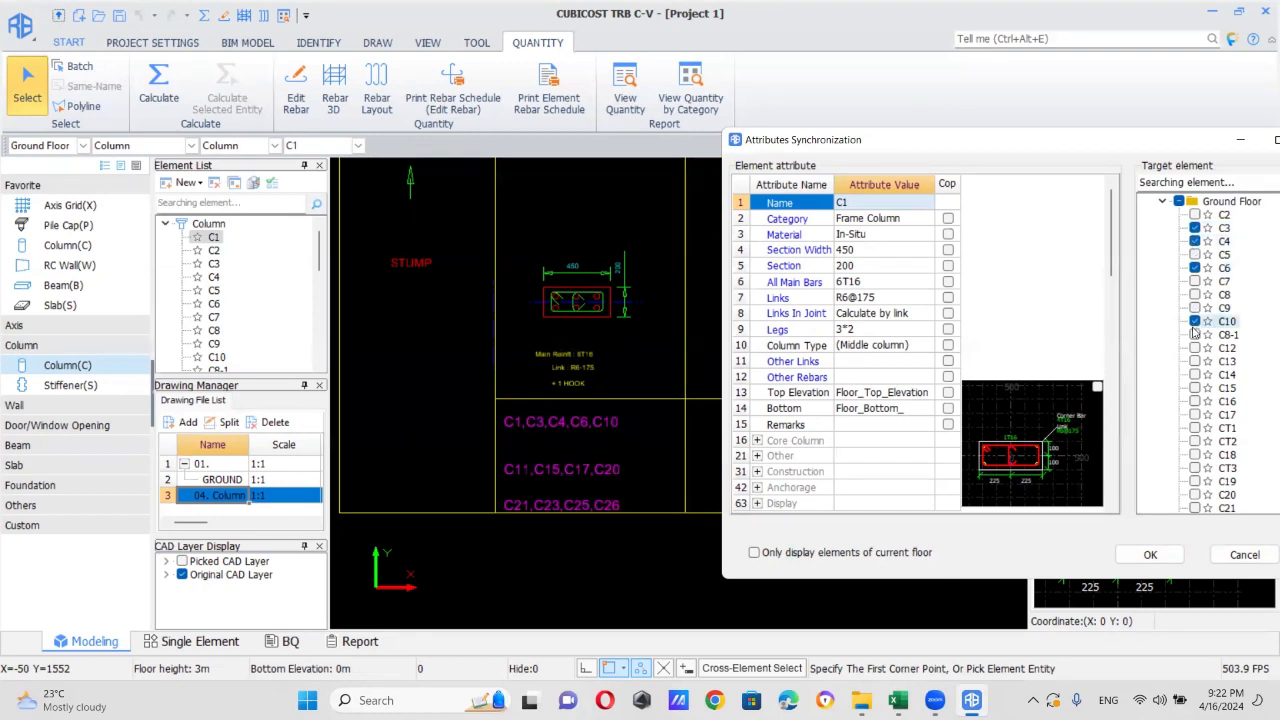
{"action": "left_click", "coordinate": [1195, 335]}
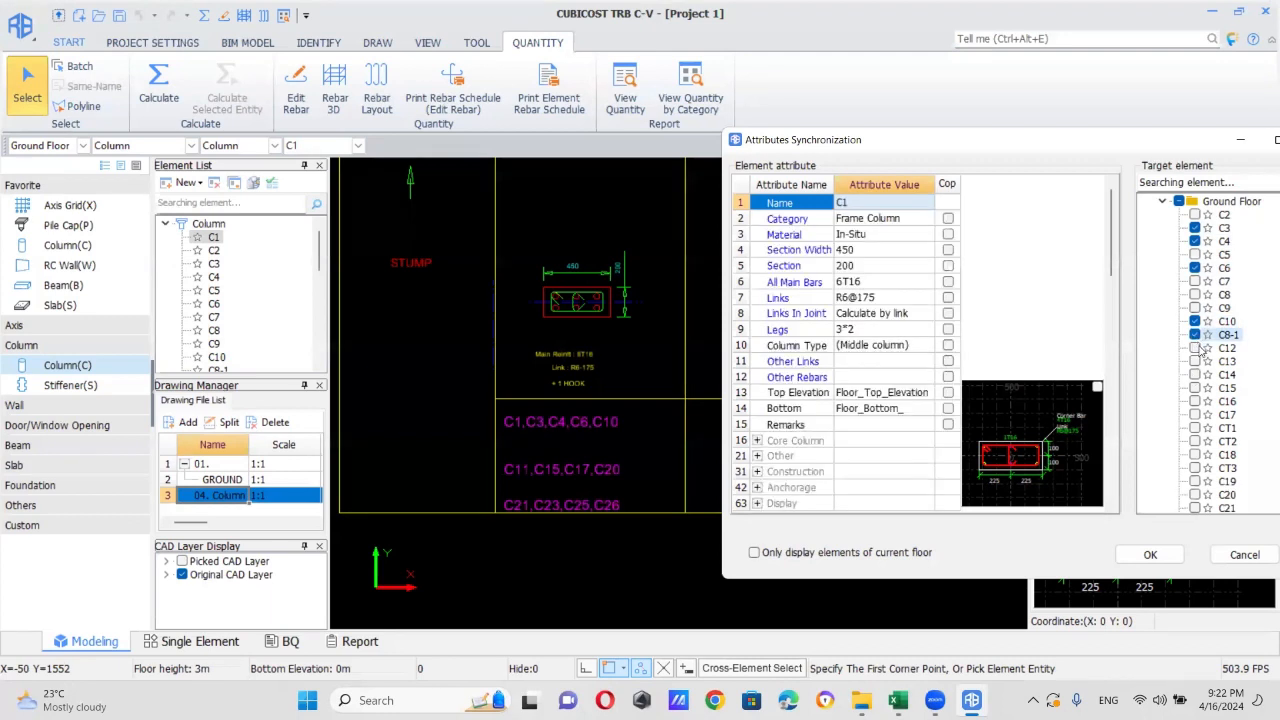
{"action": "left_click", "coordinate": [1195, 388]}
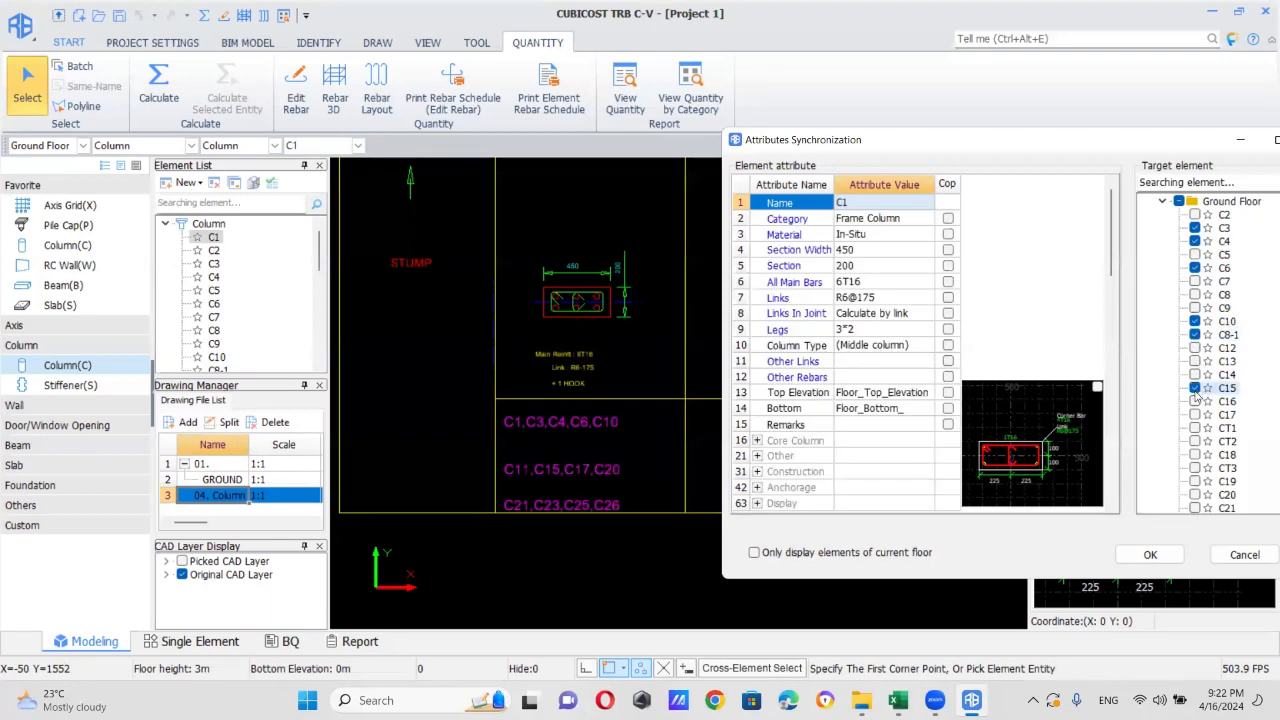
{"action": "left_click", "coordinate": [1195, 415]}
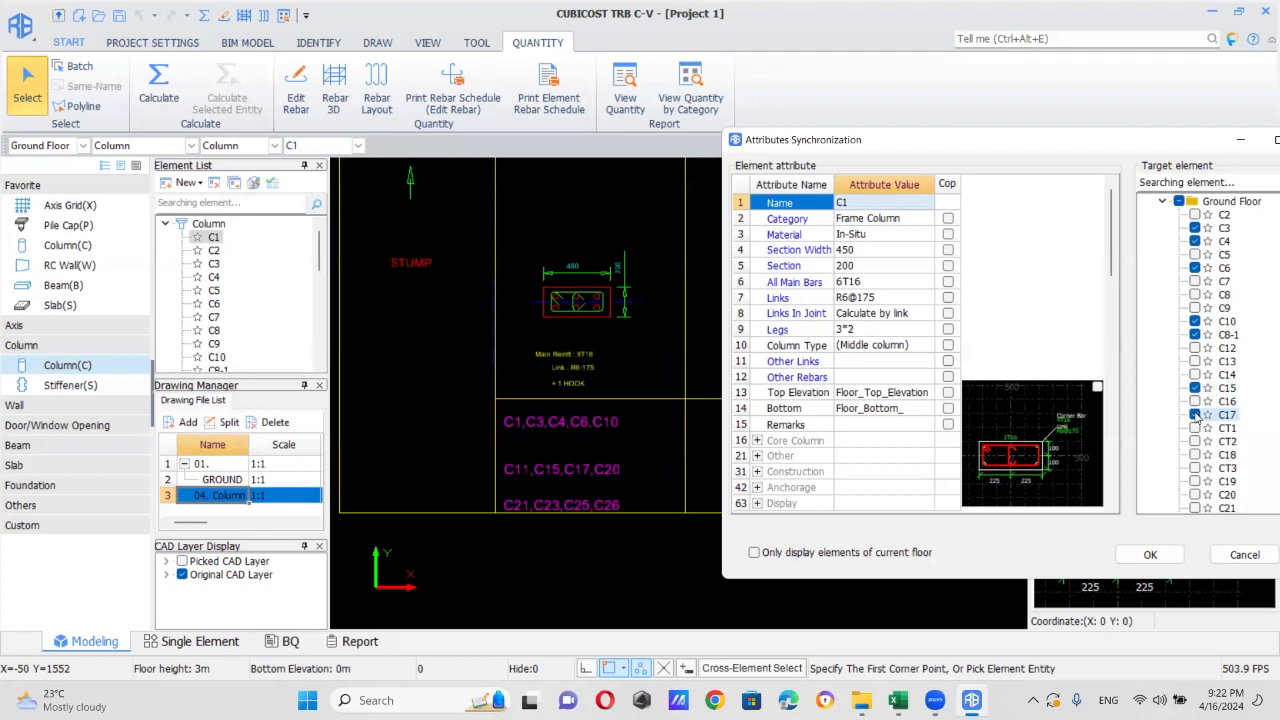
{"action": "left_click", "coordinate": [1194, 494]}
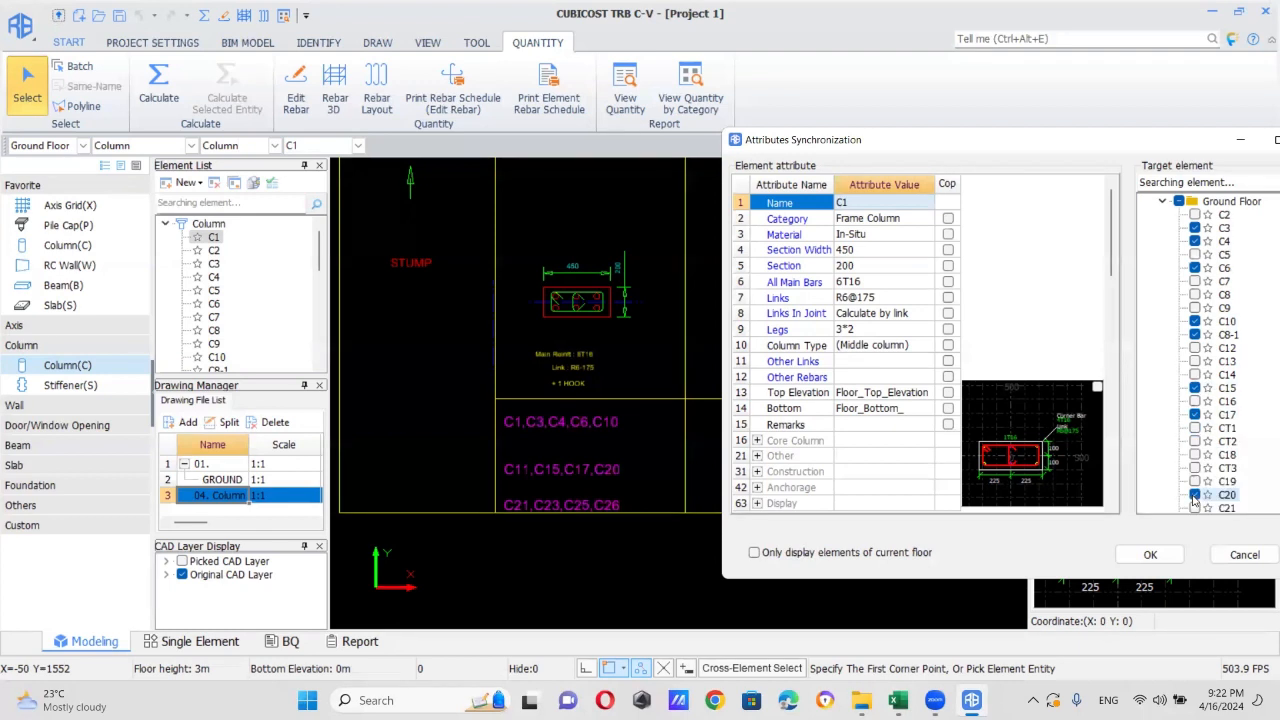
{"action": "scroll", "coordinate": [1197, 475], "scroll_direction": "down", "scroll_amount": 2}
{"action": "left_click", "coordinate": [1195, 428]}
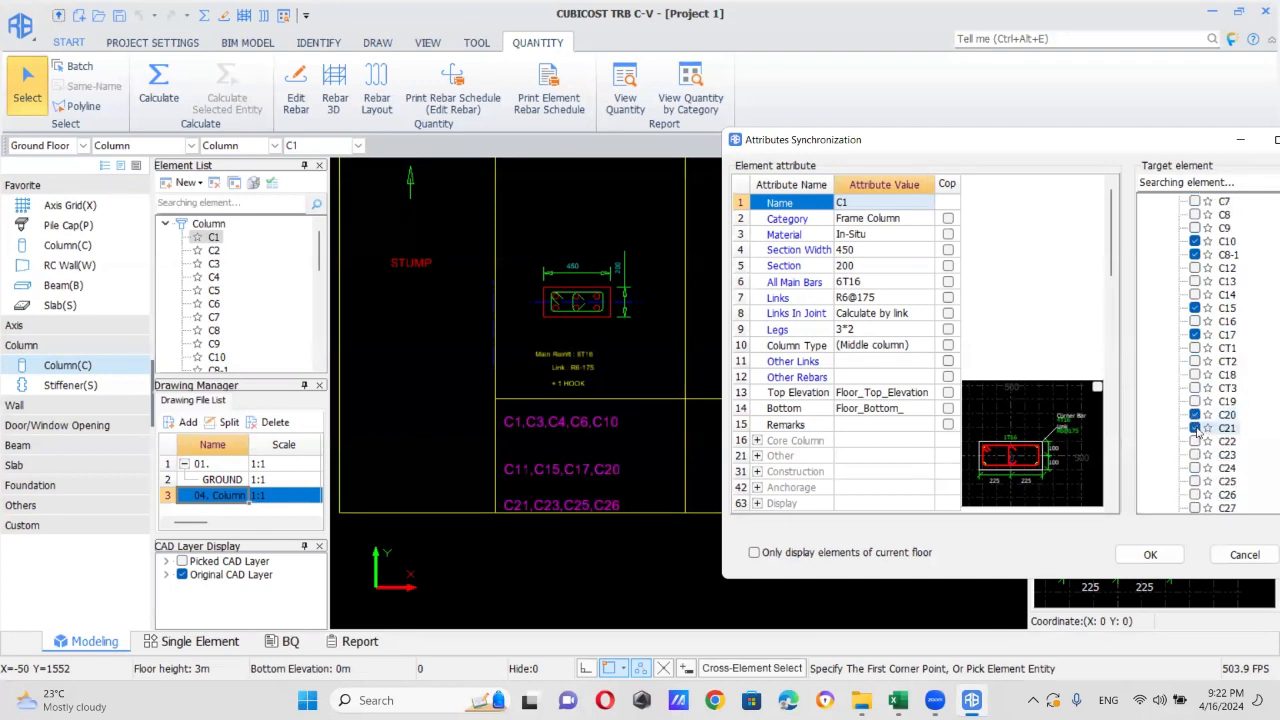
{"action": "left_click", "coordinate": [1194, 455]}
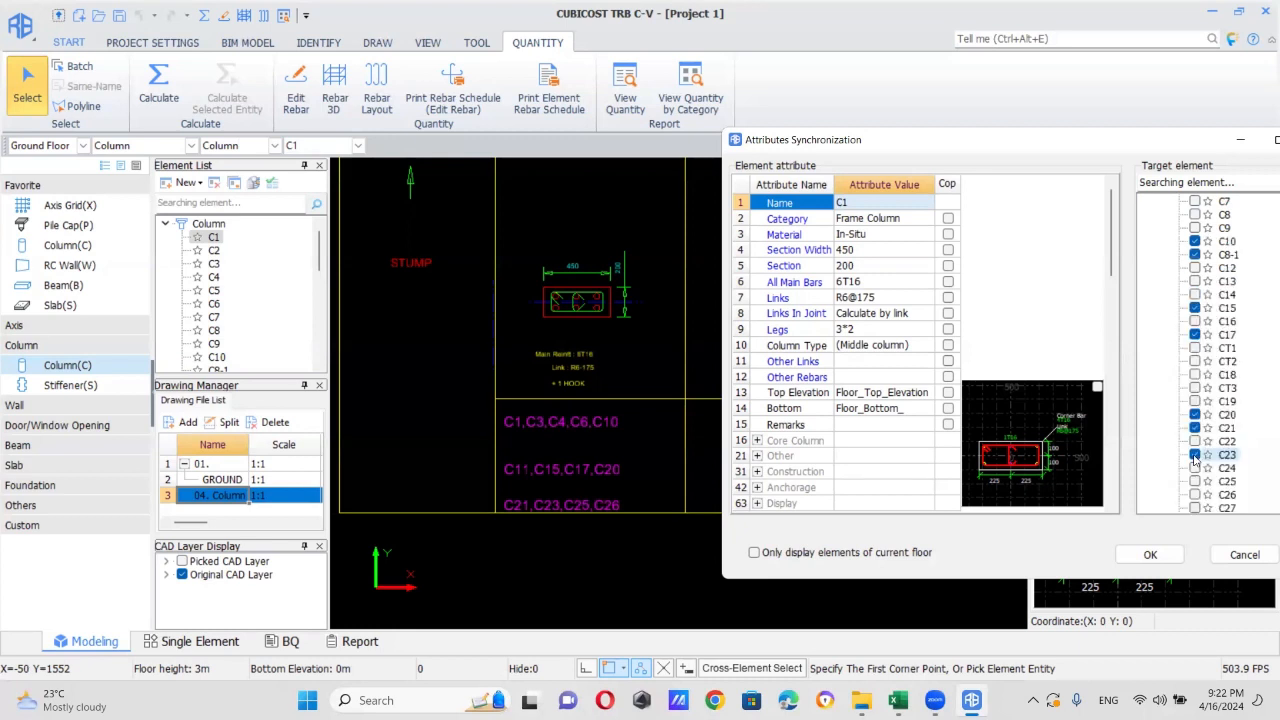
{"action": "left_click", "coordinate": [1195, 481]}
{"action": "left_click", "coordinate": [1195, 494]}
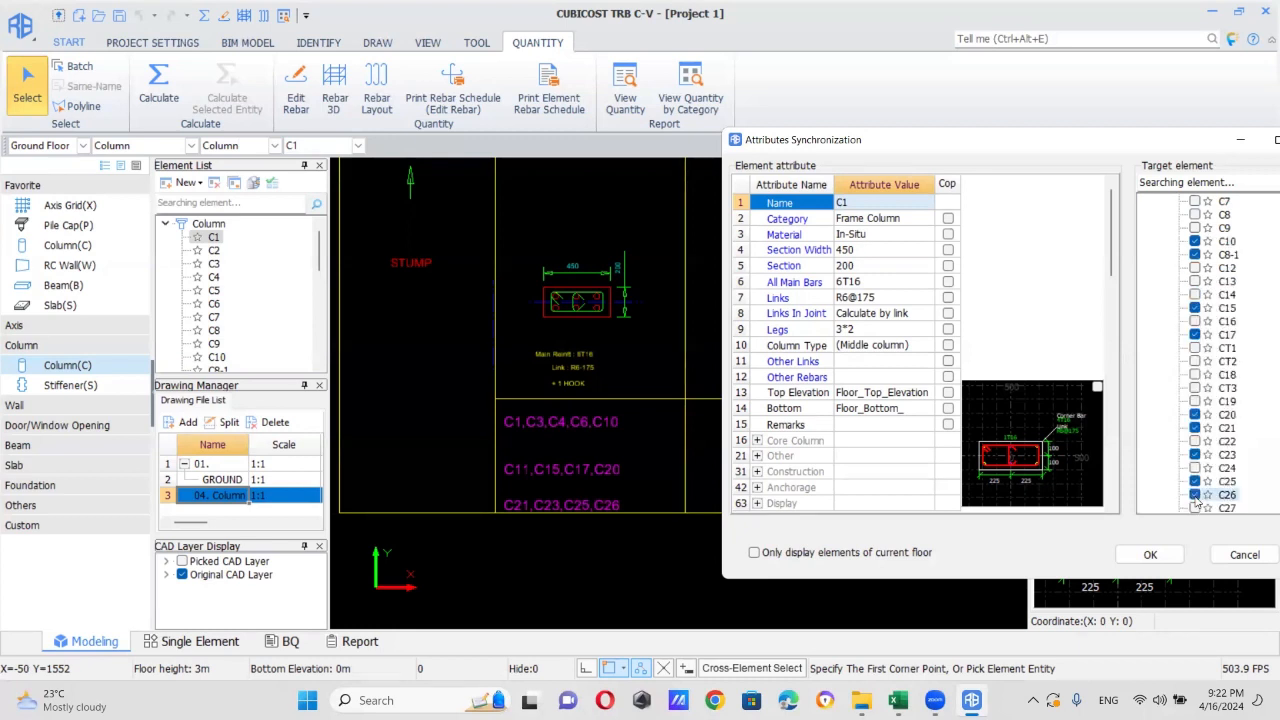
{"action": "left_click", "coordinate": [1150, 555]}
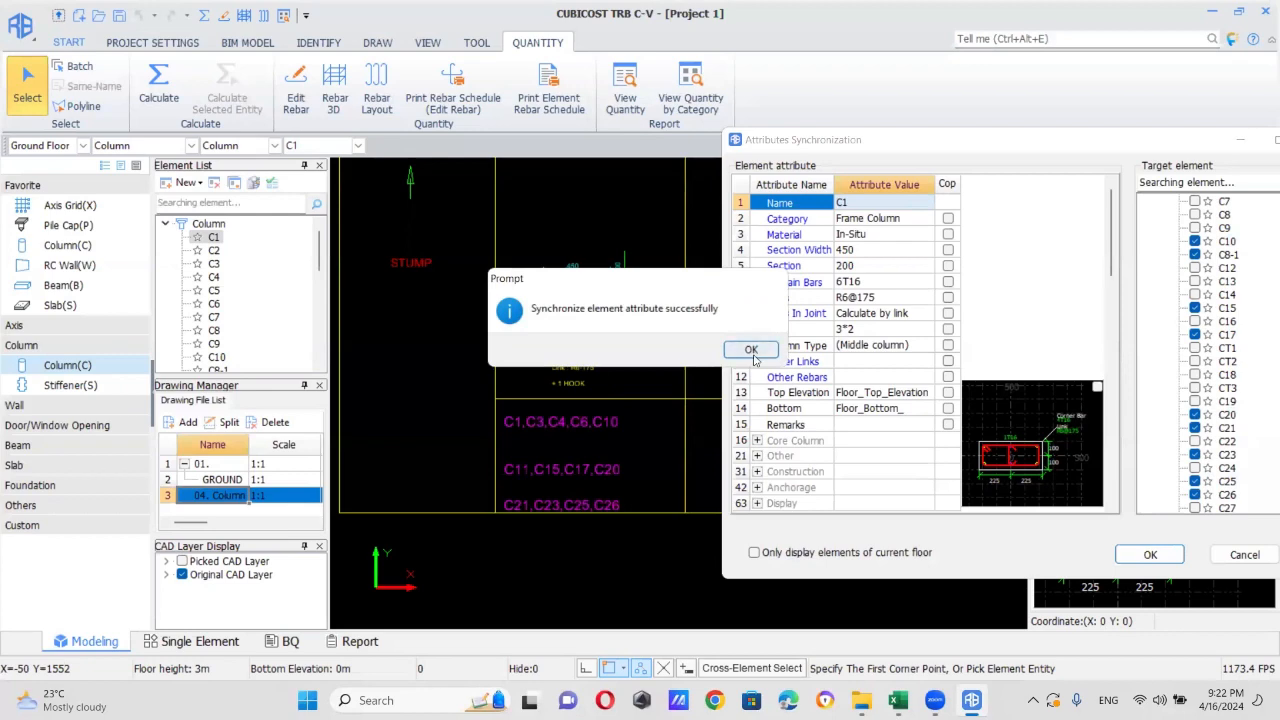
{"action": "left_click", "coordinate": [750, 349]}
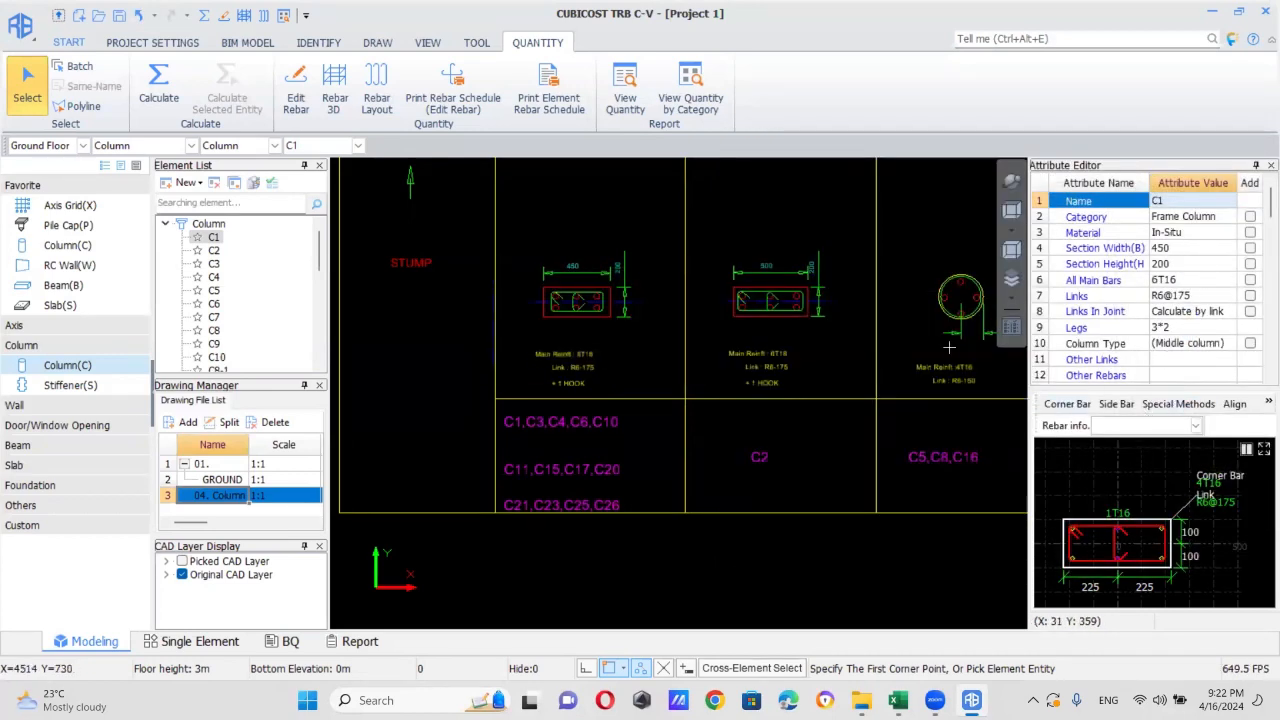
- Choose C1's category, material, section width and height, main bars, links, links in joint and legs as the attributes for synchronization
{"action": "left_click", "coordinate": [273, 182]}
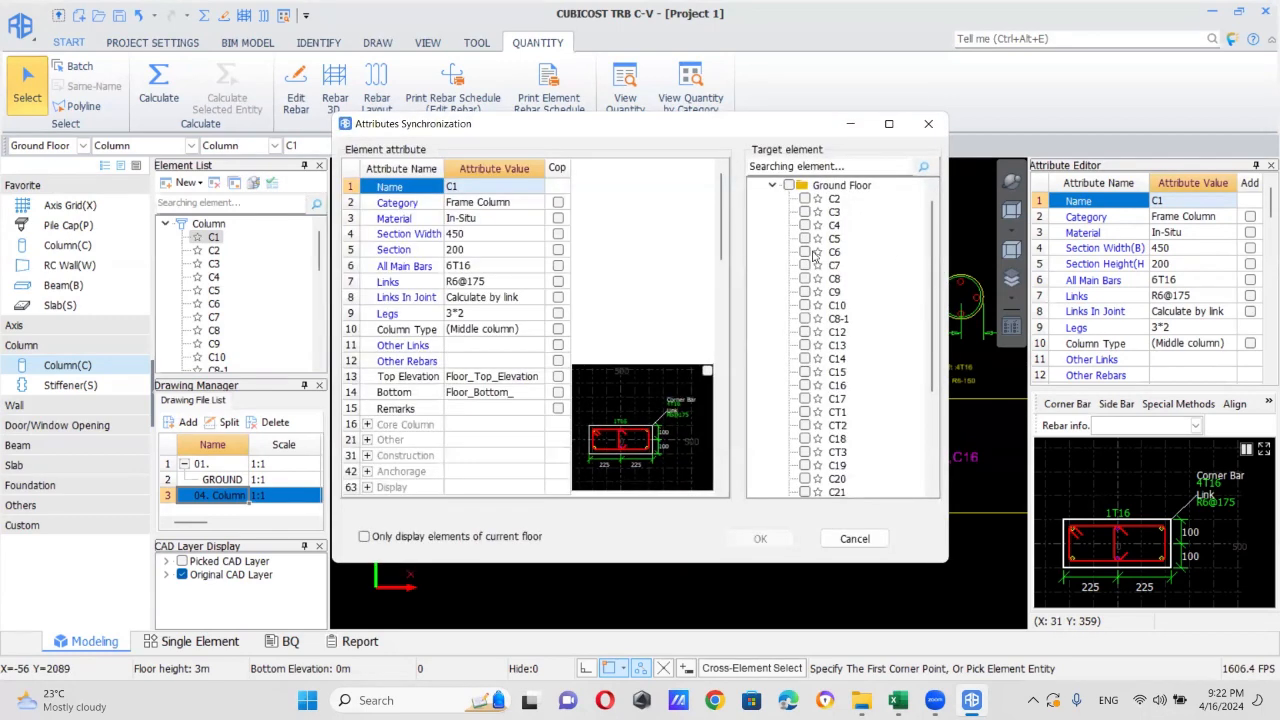
{"action": "left_click", "coordinate": [557, 203]}
{"action": "left_click", "coordinate": [558, 233]}
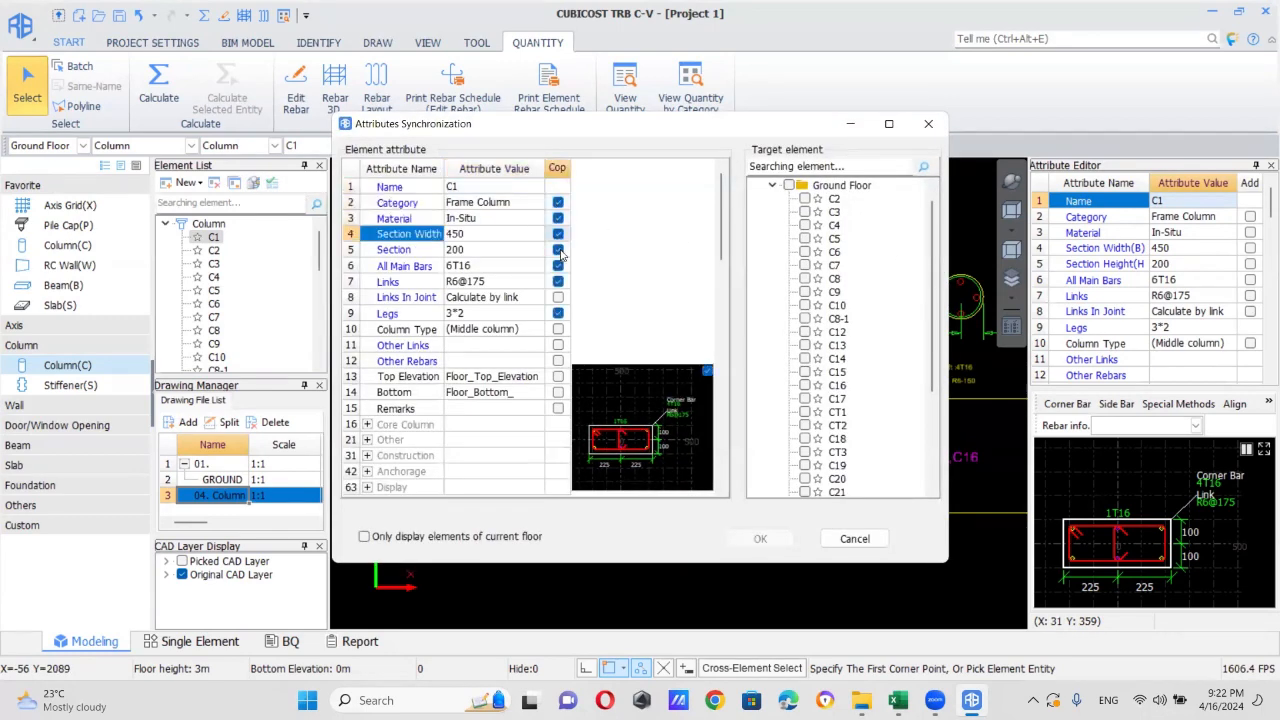
{"action": "left_click", "coordinate": [558, 297]}
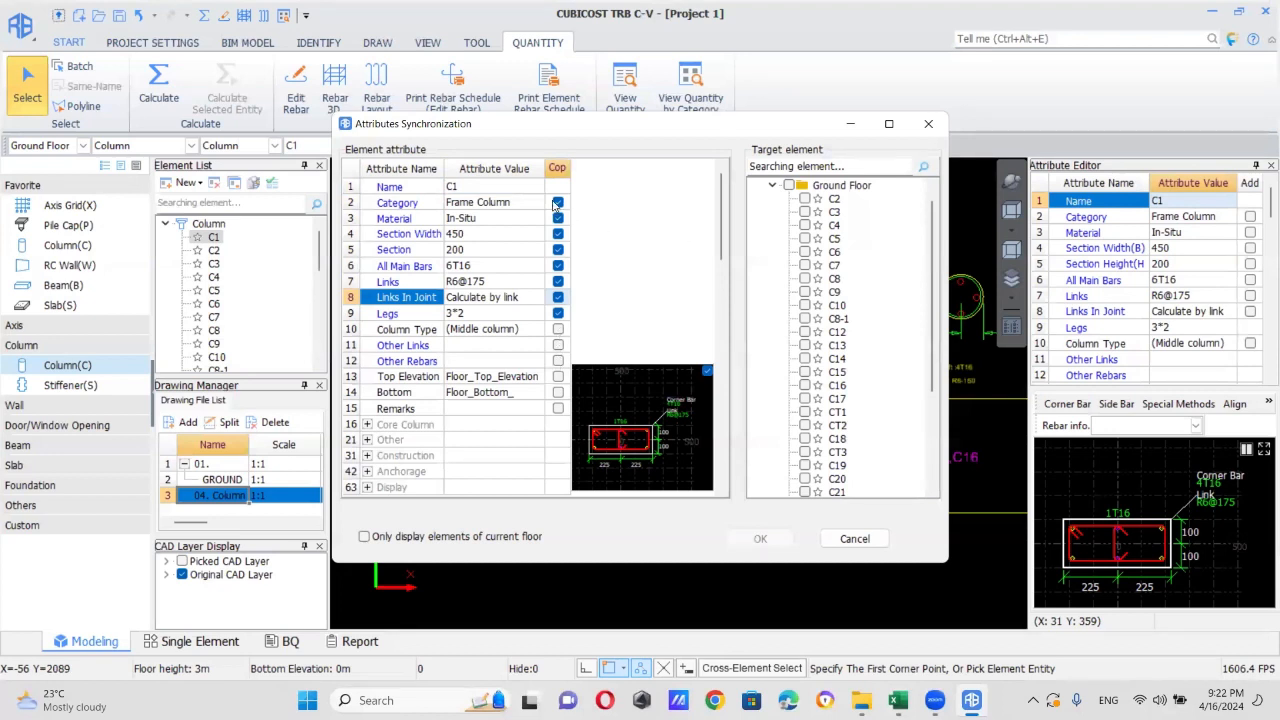
- Synchronize the chosen C1 attributes to the ground floor columns C3, C4, C6, C10, C15, C17 and C20
{"action": "left_click", "coordinate": [805, 212]}
{"action": "left_click_drag", "start_coordinate": [789, 125], "coordinate": [1144, 108]}
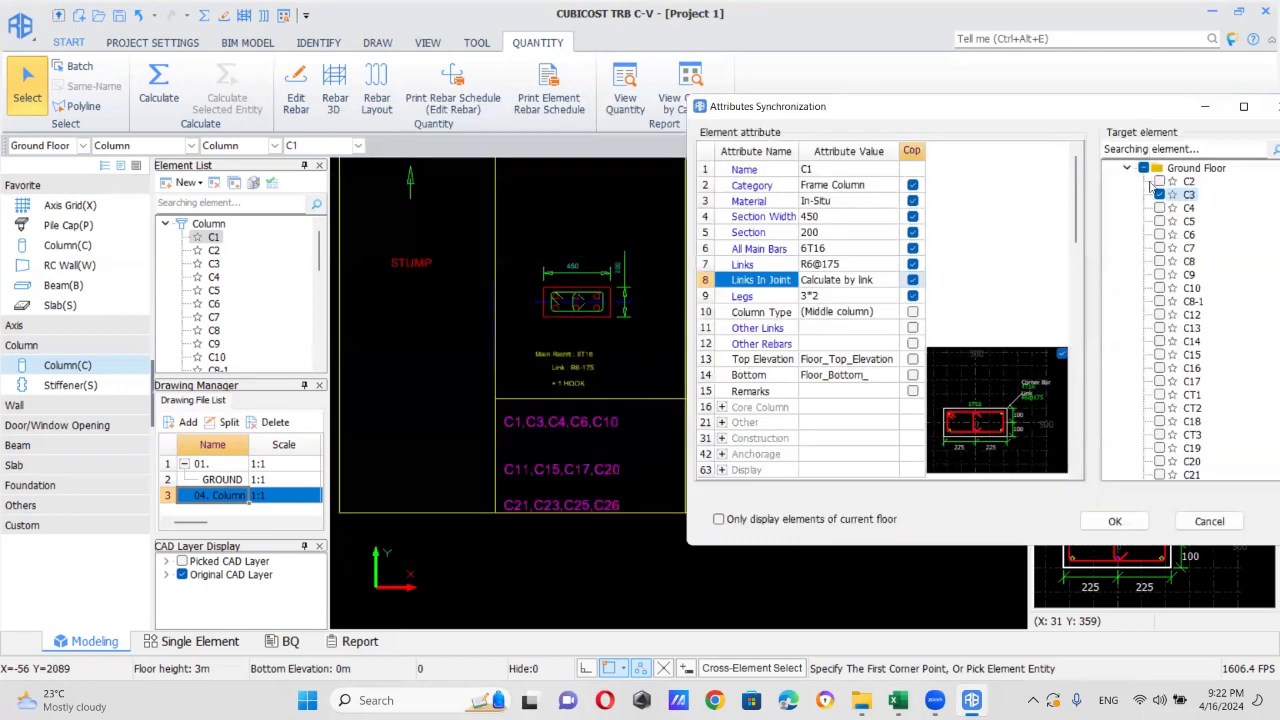
{"action": "left_click", "coordinate": [1159, 208]}
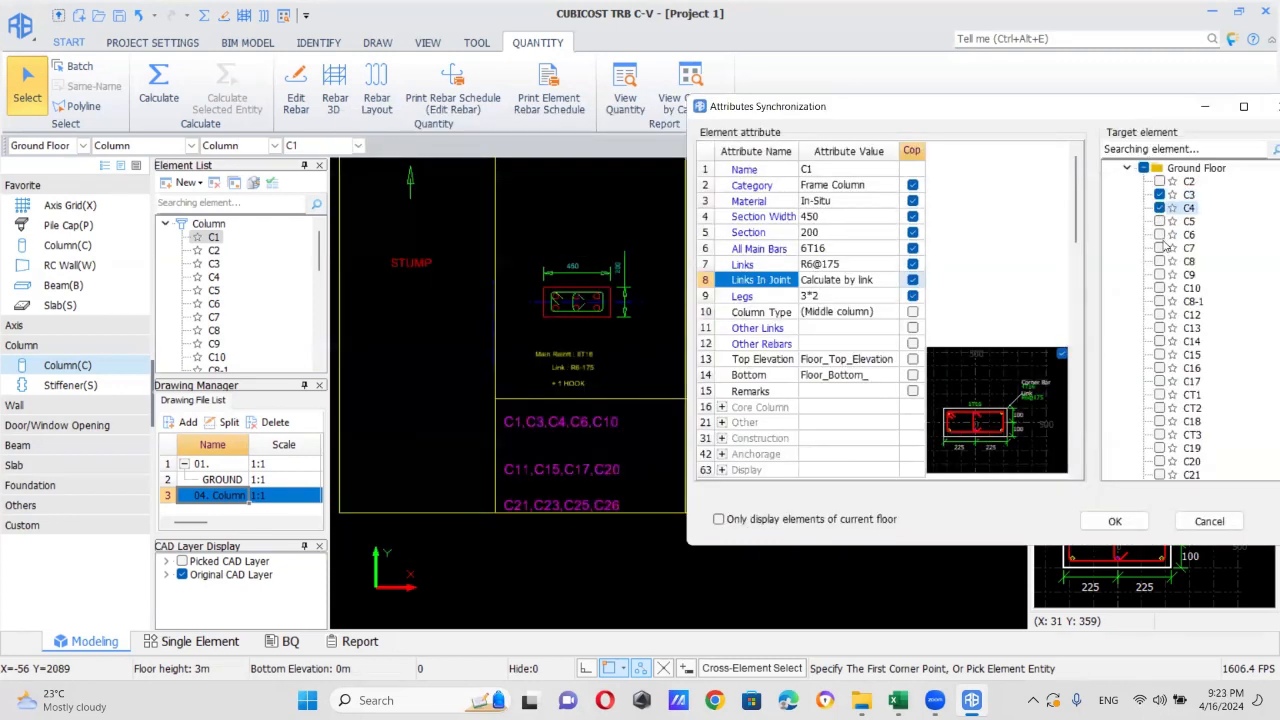
{"action": "left_click", "coordinate": [1159, 234]}
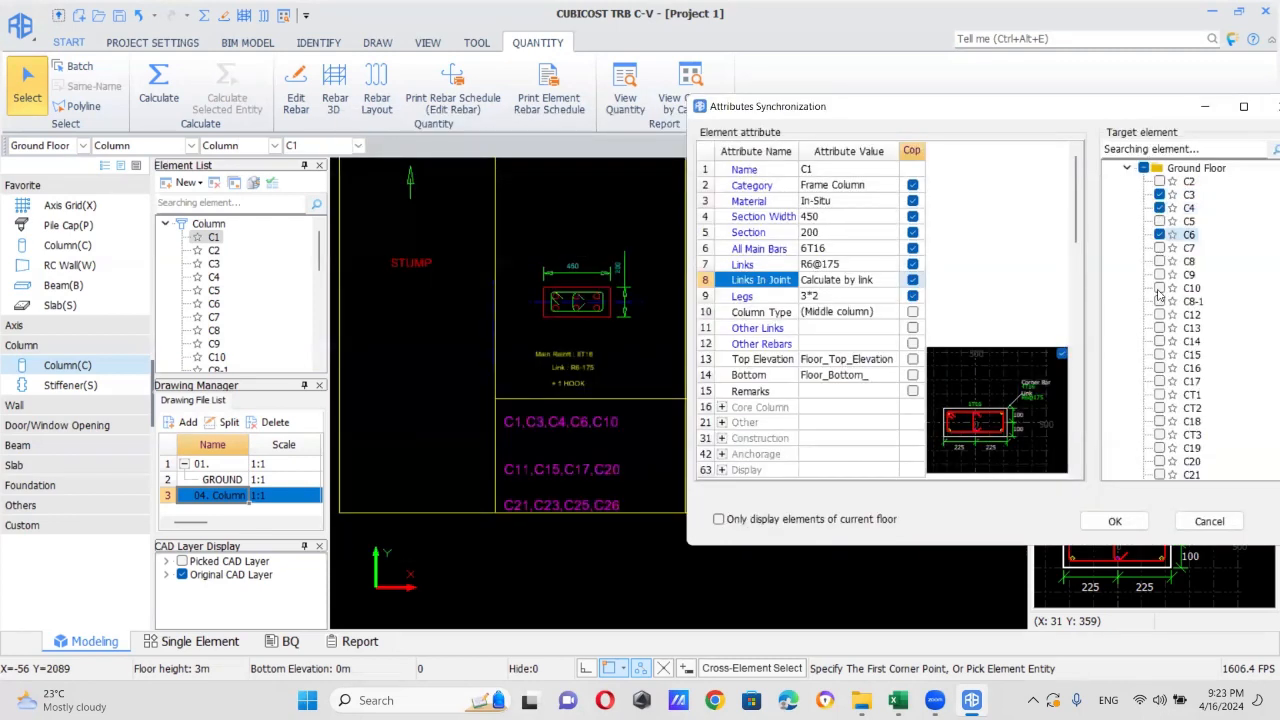
{"action": "left_click", "coordinate": [1159, 288]}
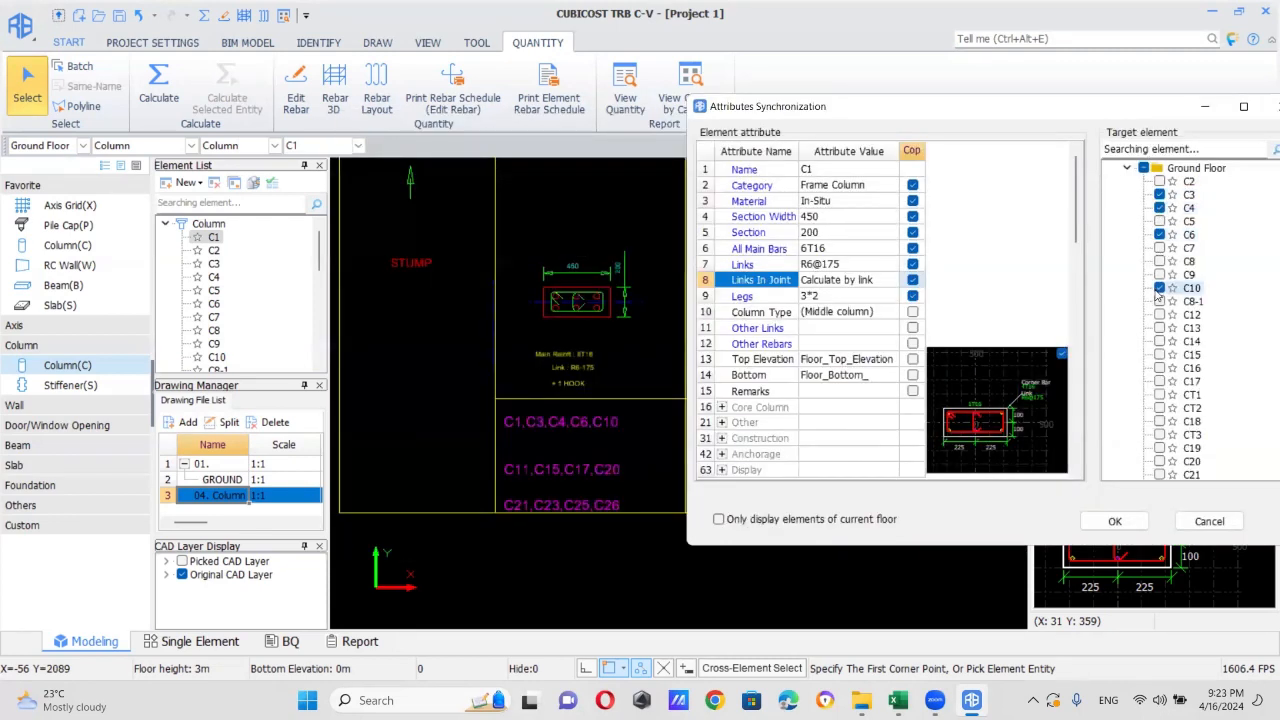
{"action": "left_click", "coordinate": [1159, 354]}
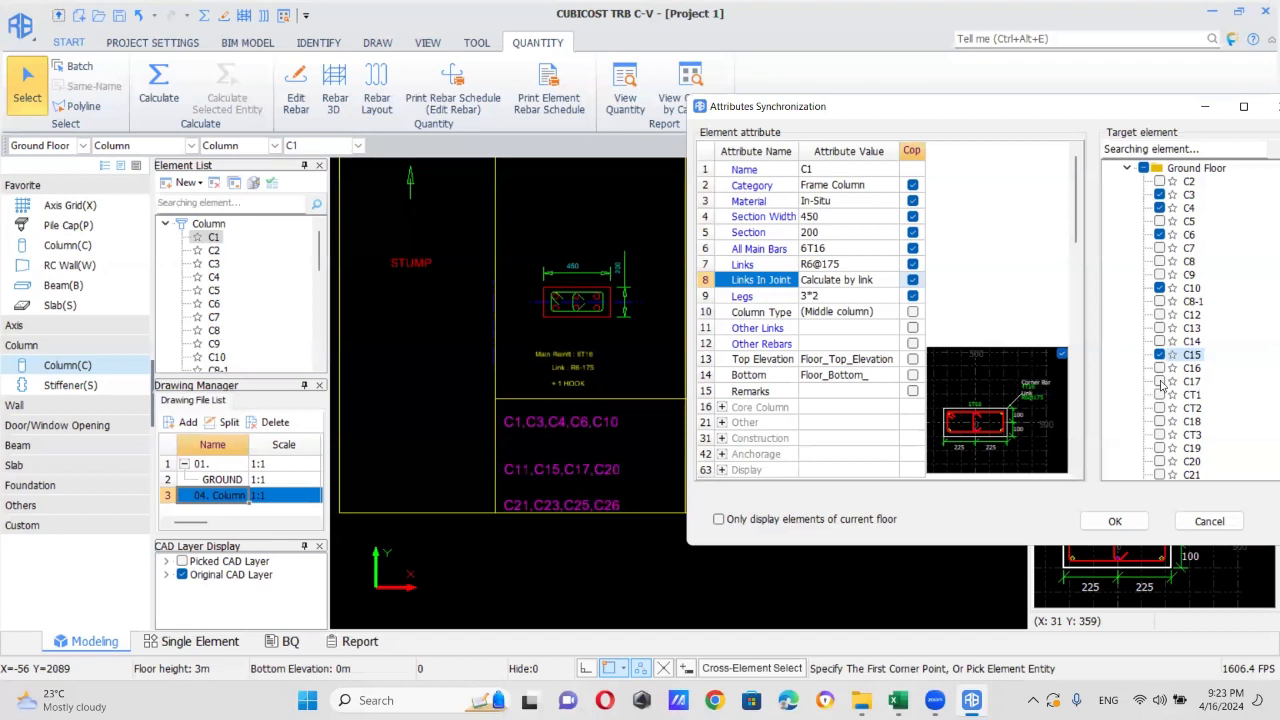
{"action": "left_click", "coordinate": [1159, 381]}
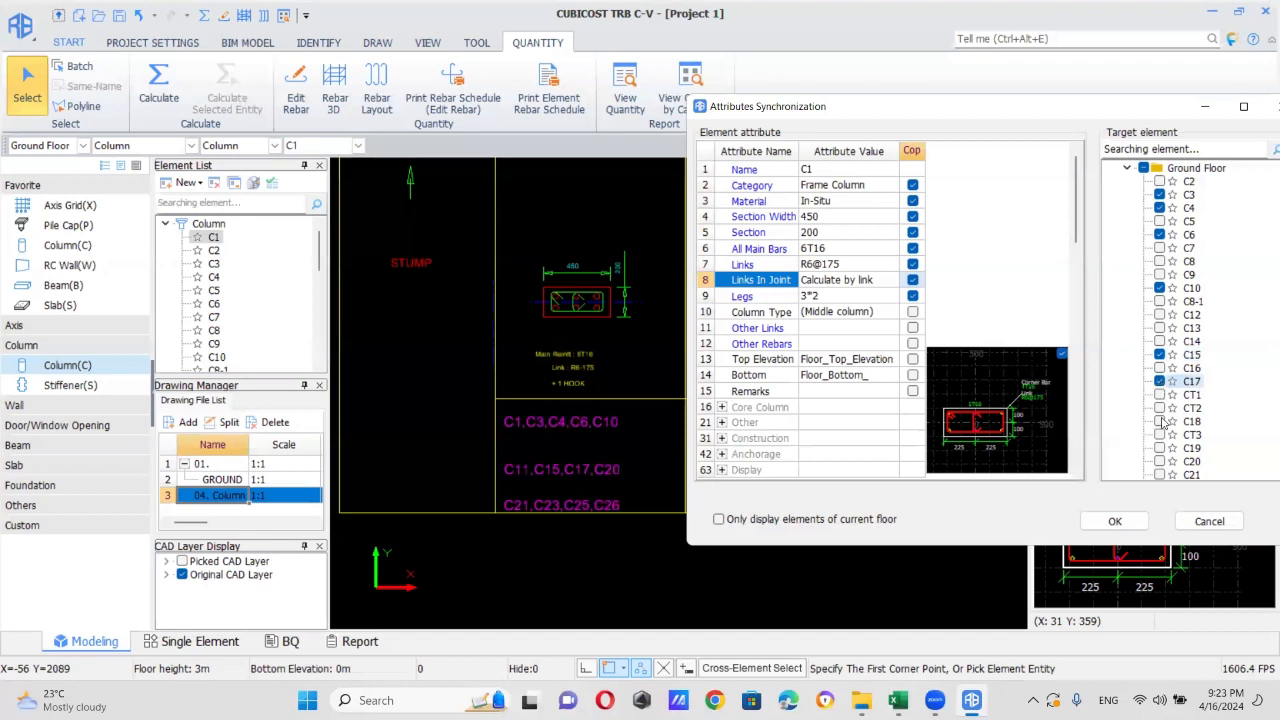
{"action": "left_click", "coordinate": [1159, 461]}
{"action": "scroll", "coordinate": [1163, 440], "scroll_direction": "down", "scroll_amount": 2}
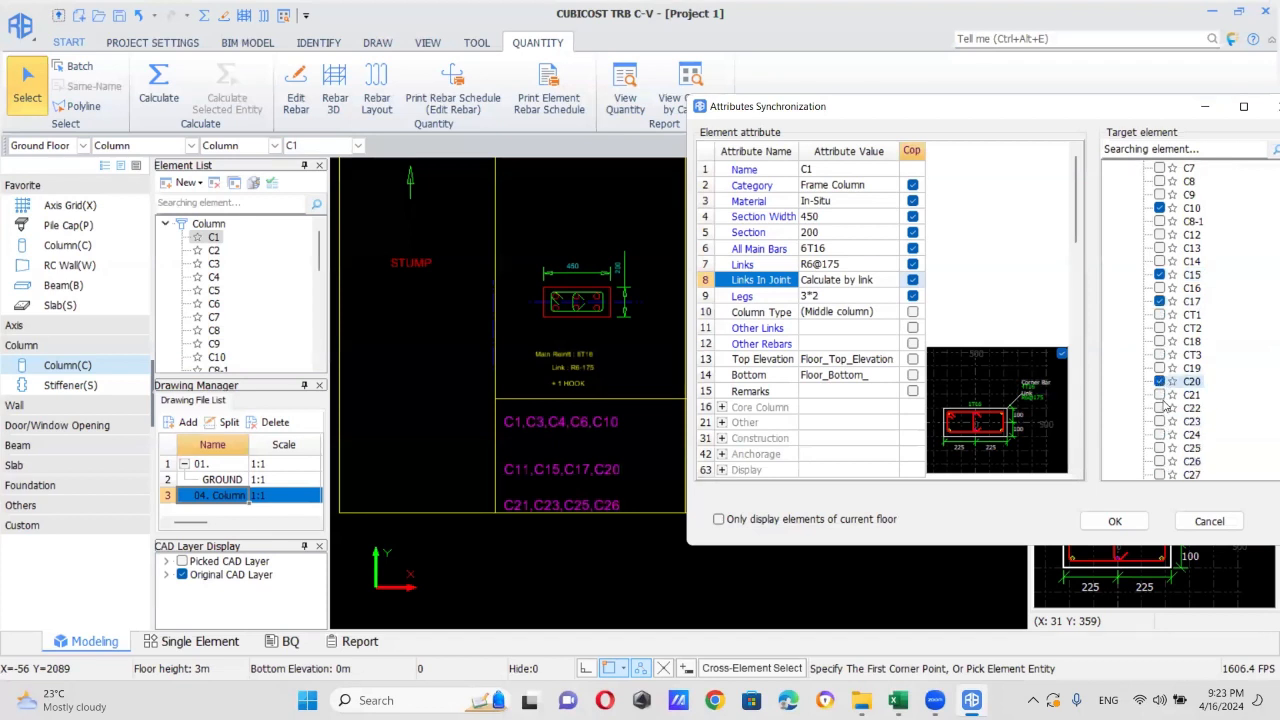
{"action": "scroll", "coordinate": [1166, 403], "scroll_direction": "up", "scroll_amount": 3}
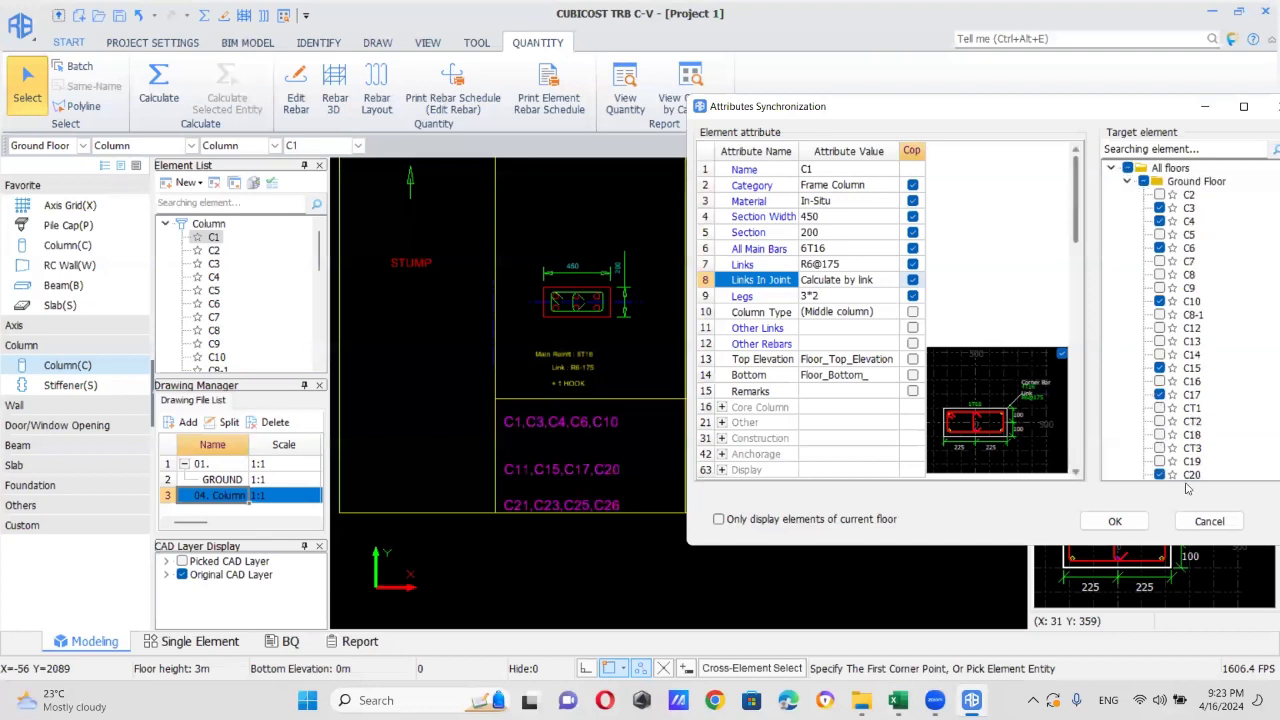
{"action": "left_click", "coordinate": [1115, 522]}
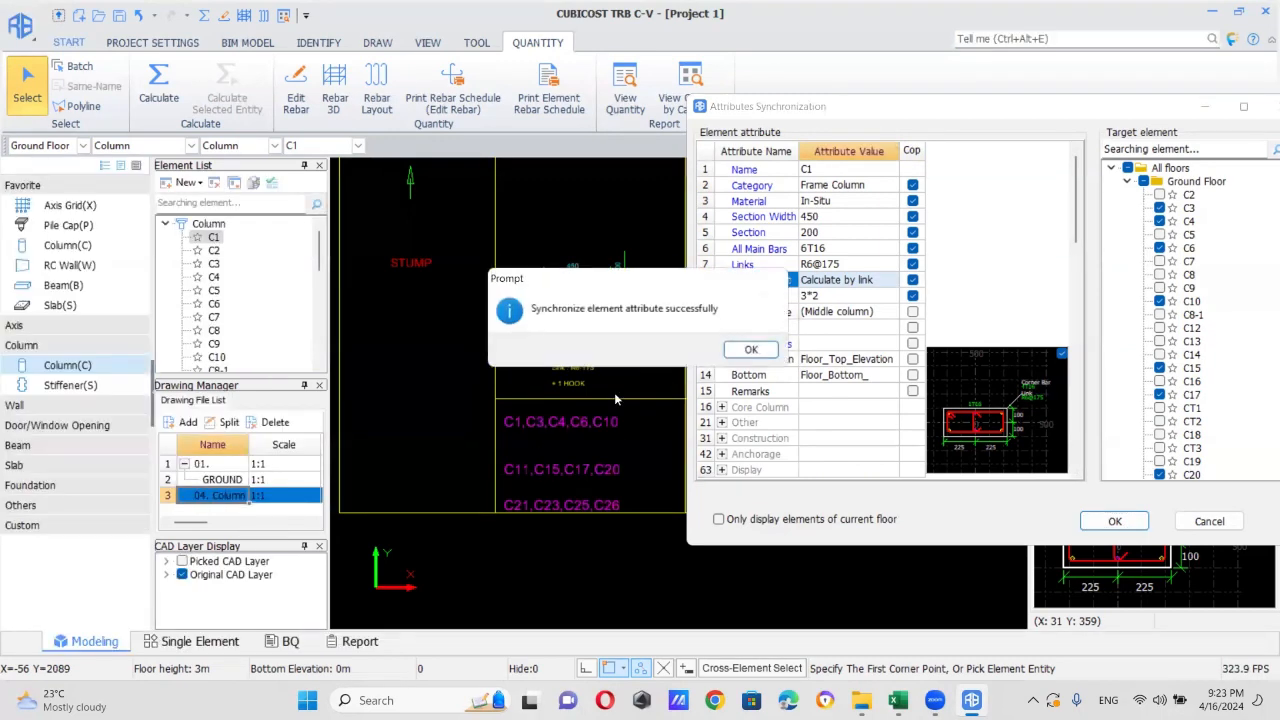
{"action": "left_click", "coordinate": [752, 349]}
- Switch from the column detail drawing back to the GROUND floor plan drawing
{"action": "scroll", "coordinate": [782, 314], "scroll_direction": "down", "scroll_amount": 3}
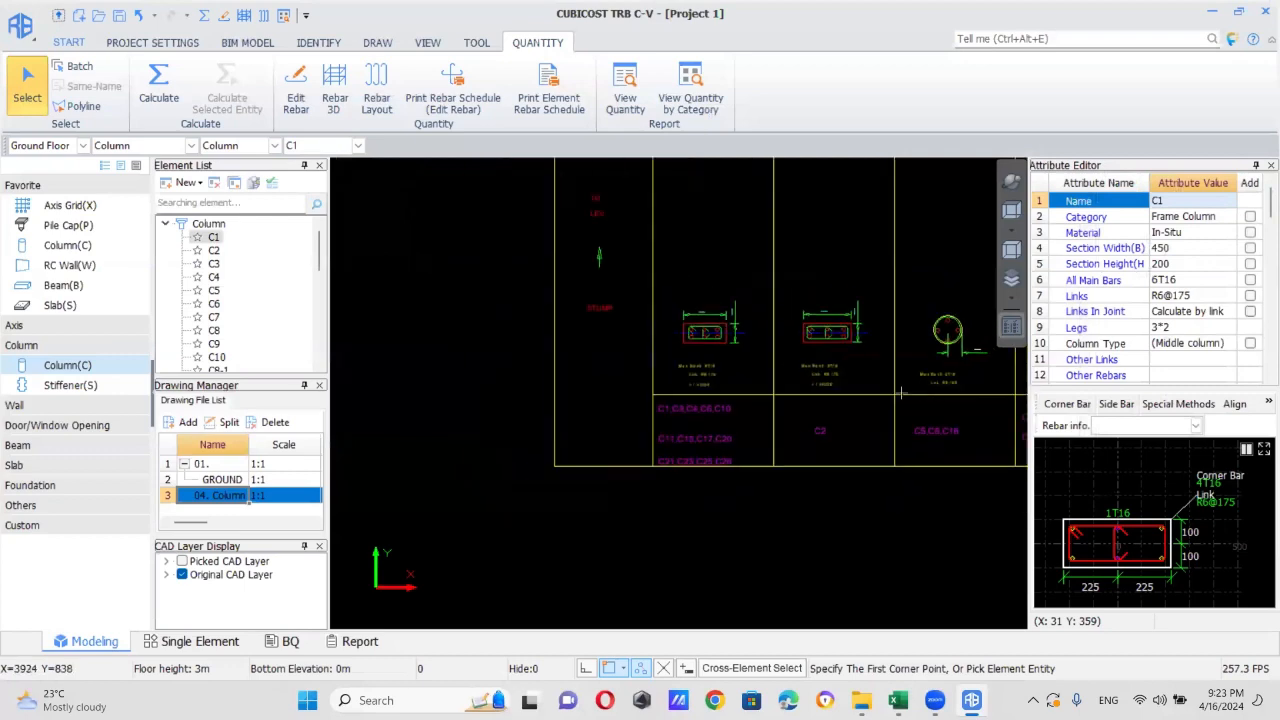
{"action": "scroll", "coordinate": [785, 496], "scroll_direction": "down", "scroll_amount": 5}
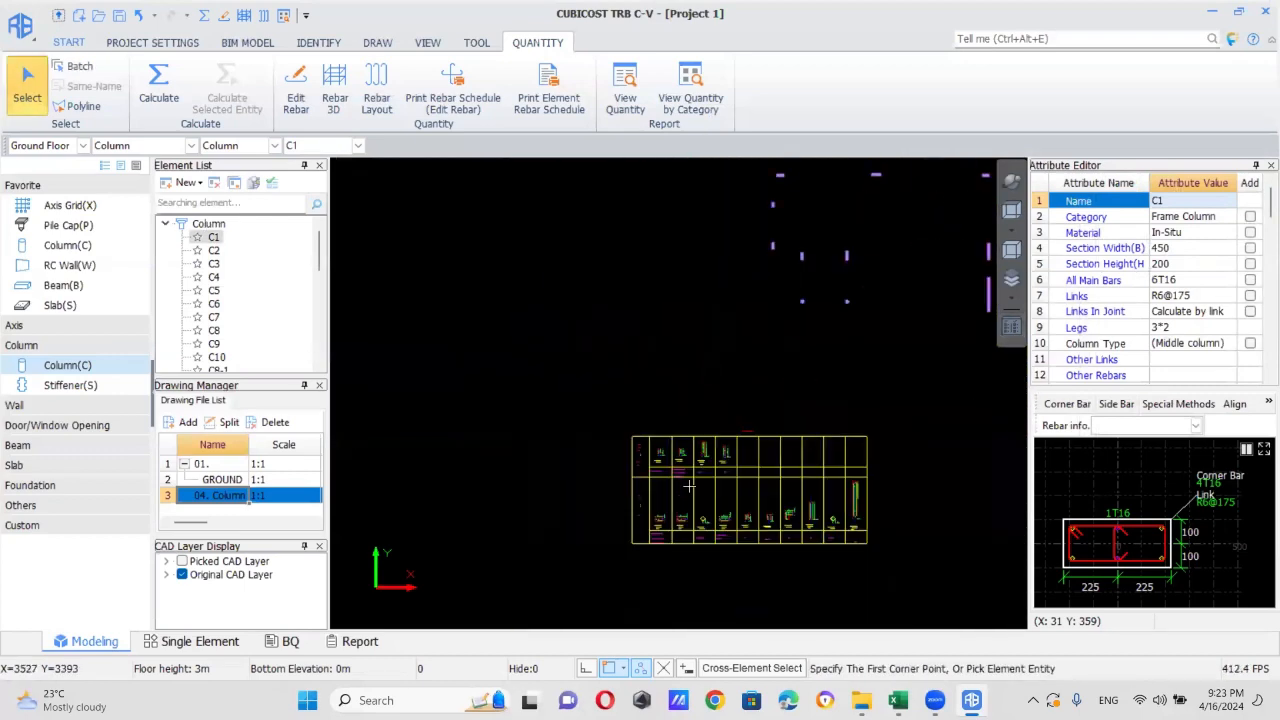
{"action": "middle_click_drag", "start_coordinate": [785, 496], "coordinate": [670, 551]}
{"action": "double_click", "coordinate": [217, 480]}
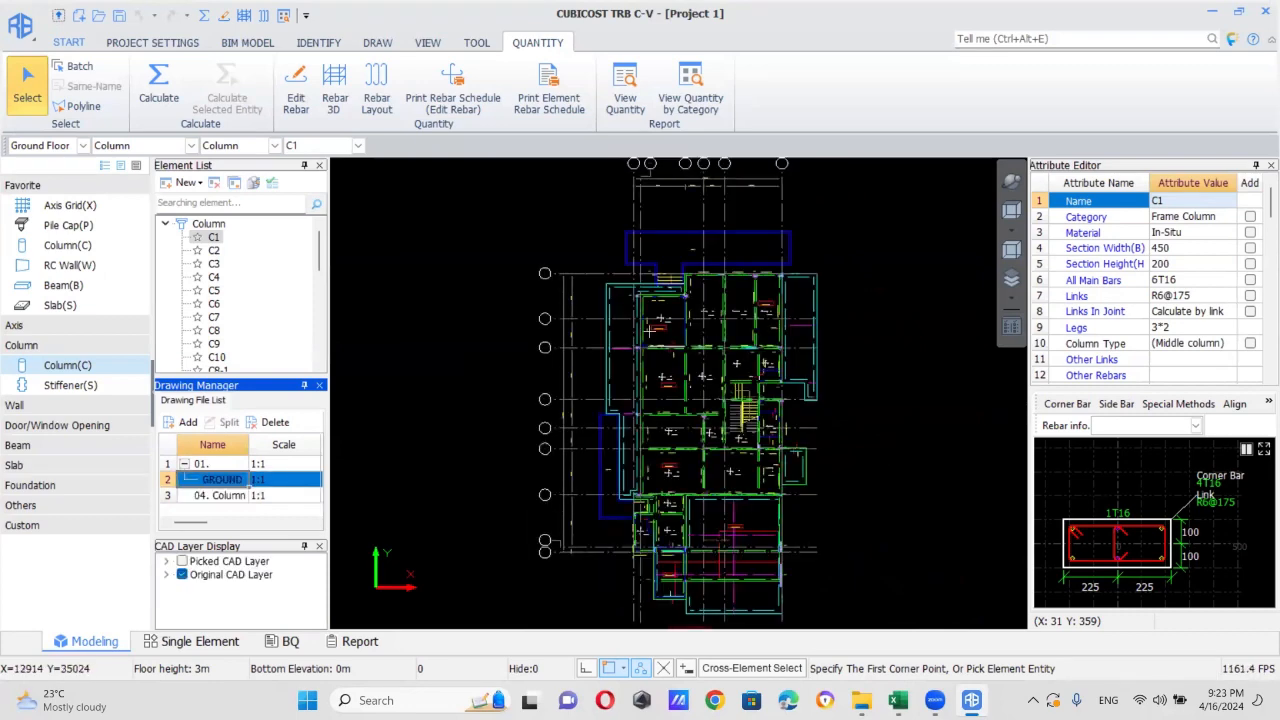
- Select all columns on the ground floor plan and calculate their rebar
{"action": "scroll", "coordinate": [628, 347], "scroll_direction": "down", "scroll_amount": 3}
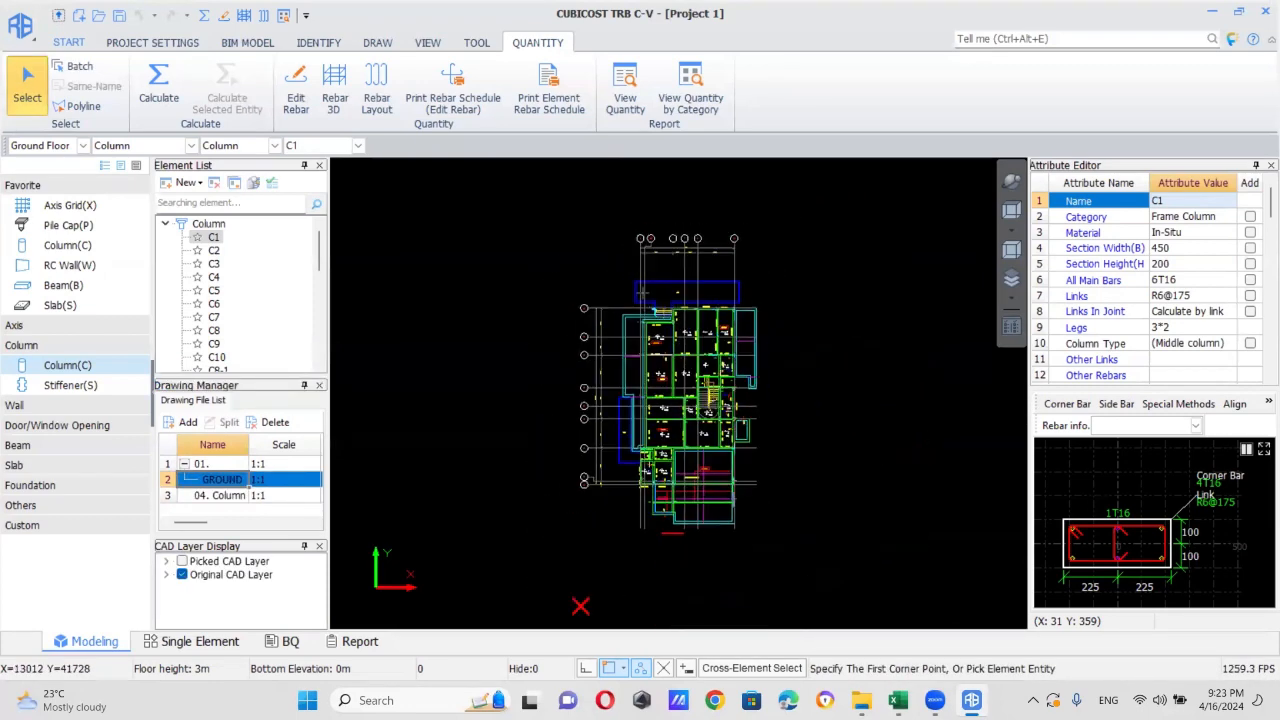
{"action": "left_click", "coordinate": [568, 266]}
{"action": "left_click", "coordinate": [841, 517]}
{"action": "scroll", "coordinate": [660, 318], "scroll_direction": "up", "scroll_amount": 3}
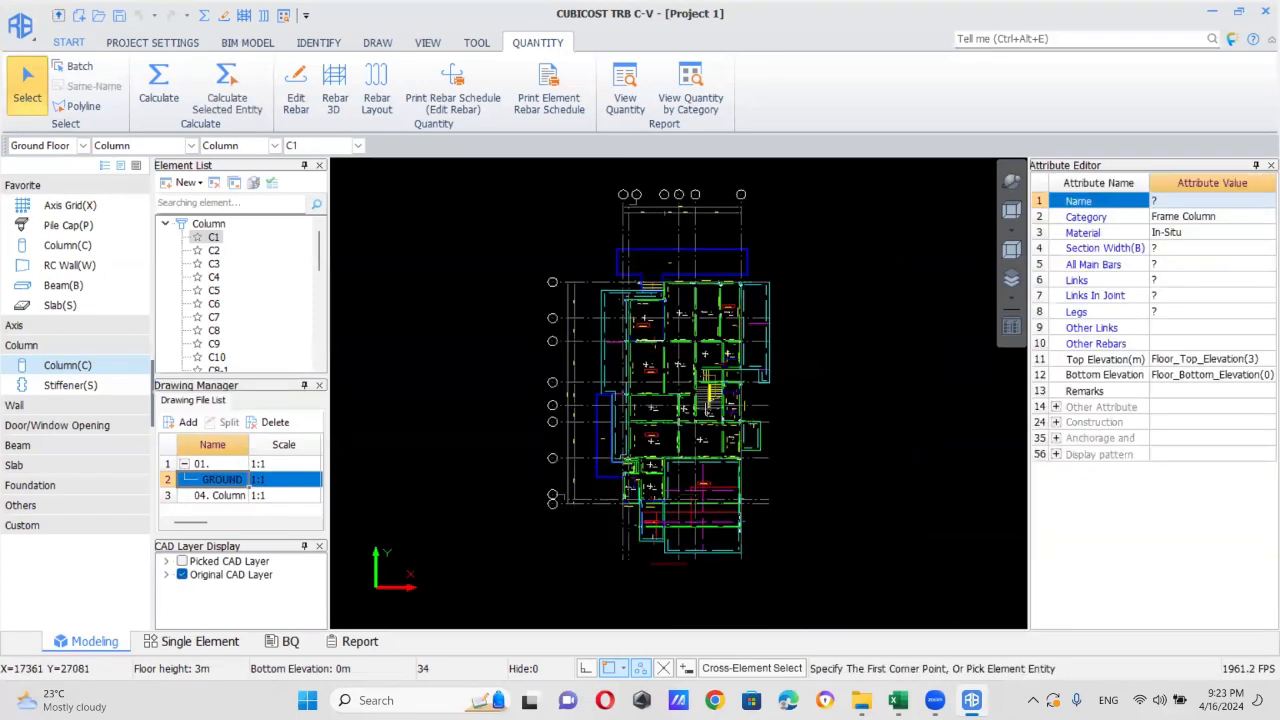
{"action": "scroll", "coordinate": [606, 280], "scroll_direction": "up", "scroll_amount": 4}
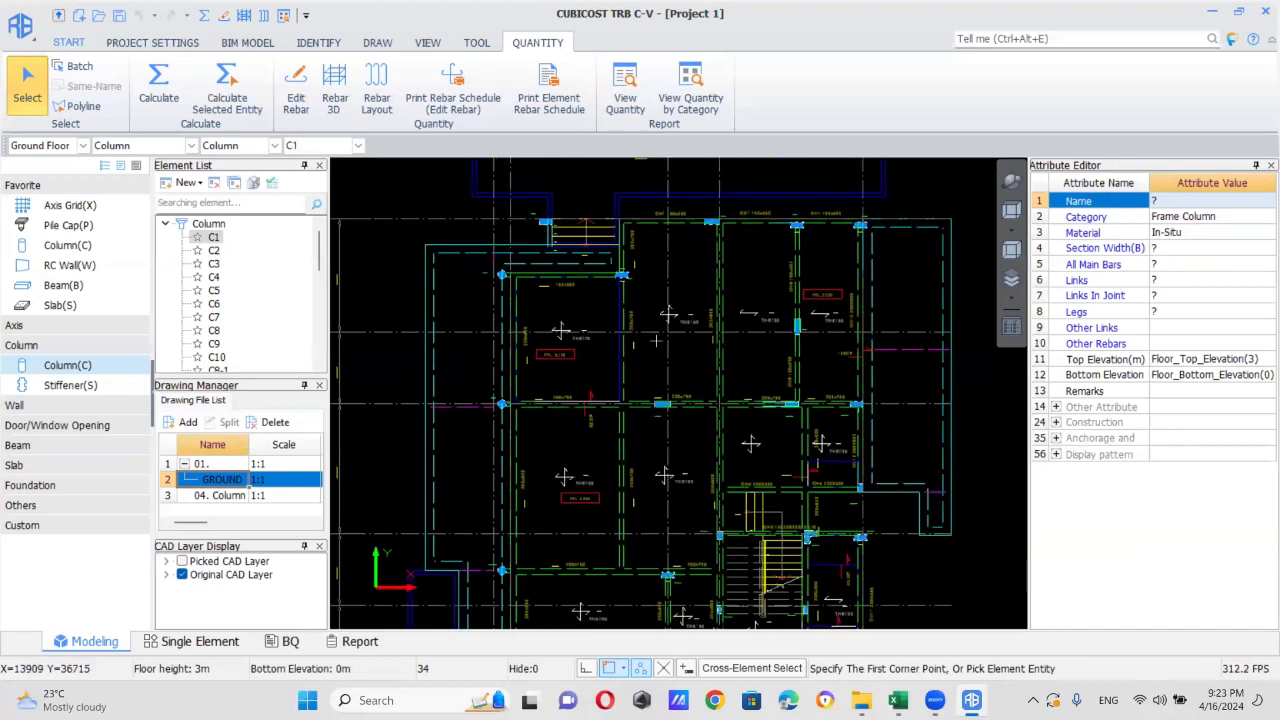
{"action": "right_click", "coordinate": [697, 266]}
{"action": "left_click", "coordinate": [771, 628]}
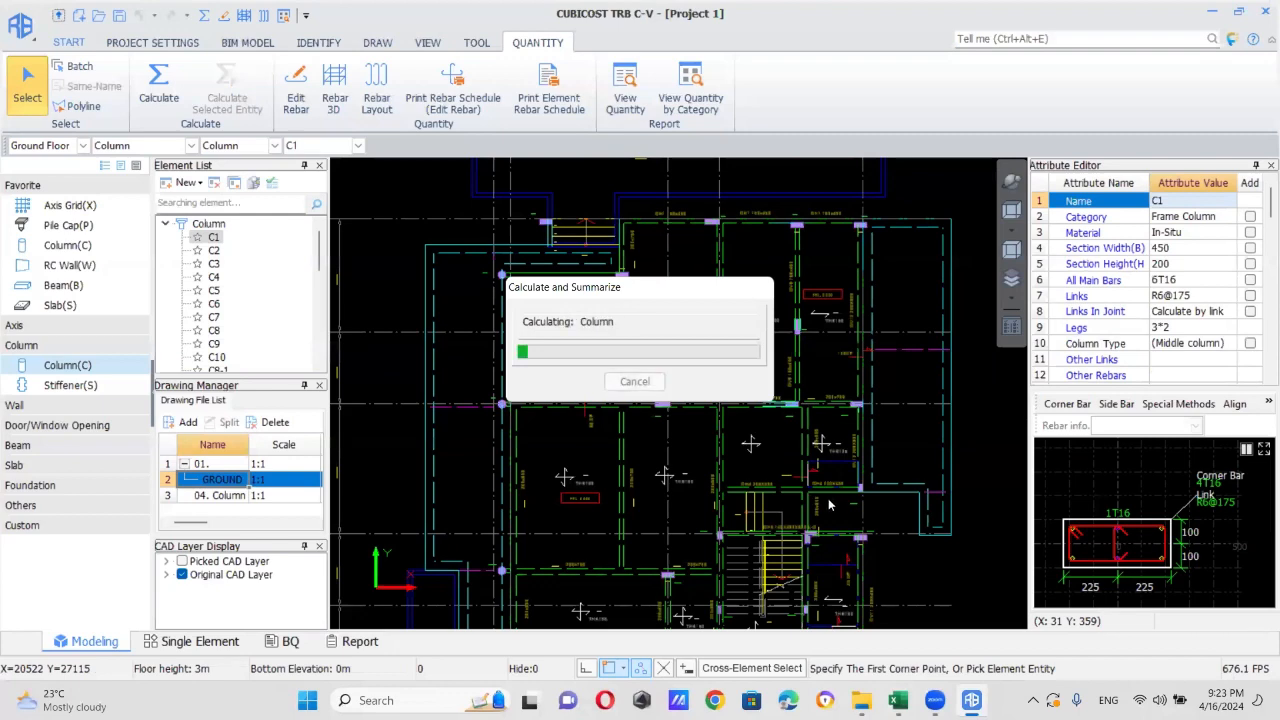
{"action": "left_click", "coordinate": [635, 382]}
- Display the 3D rebar of all ground floor columns and examine which columns carry main bars and links
{"action": "scroll", "coordinate": [611, 226], "scroll_direction": "down", "scroll_amount": 5}
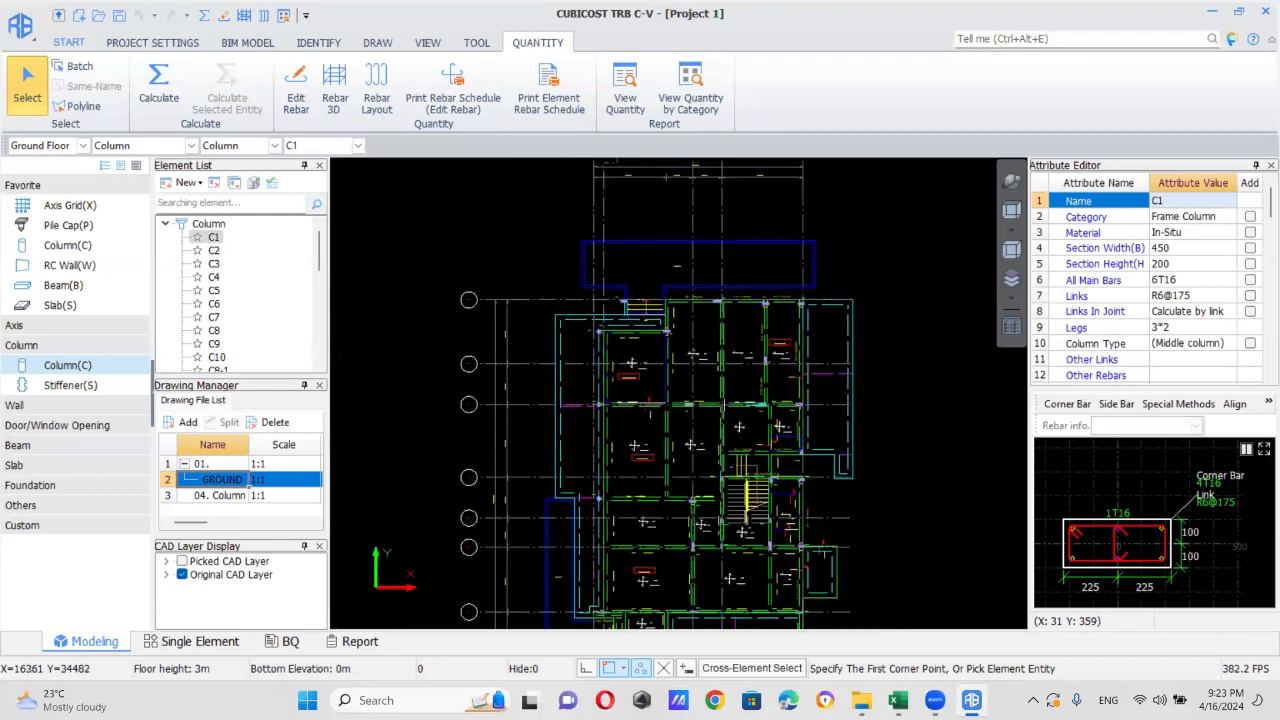
{"action": "left_click", "coordinate": [560, 202]}
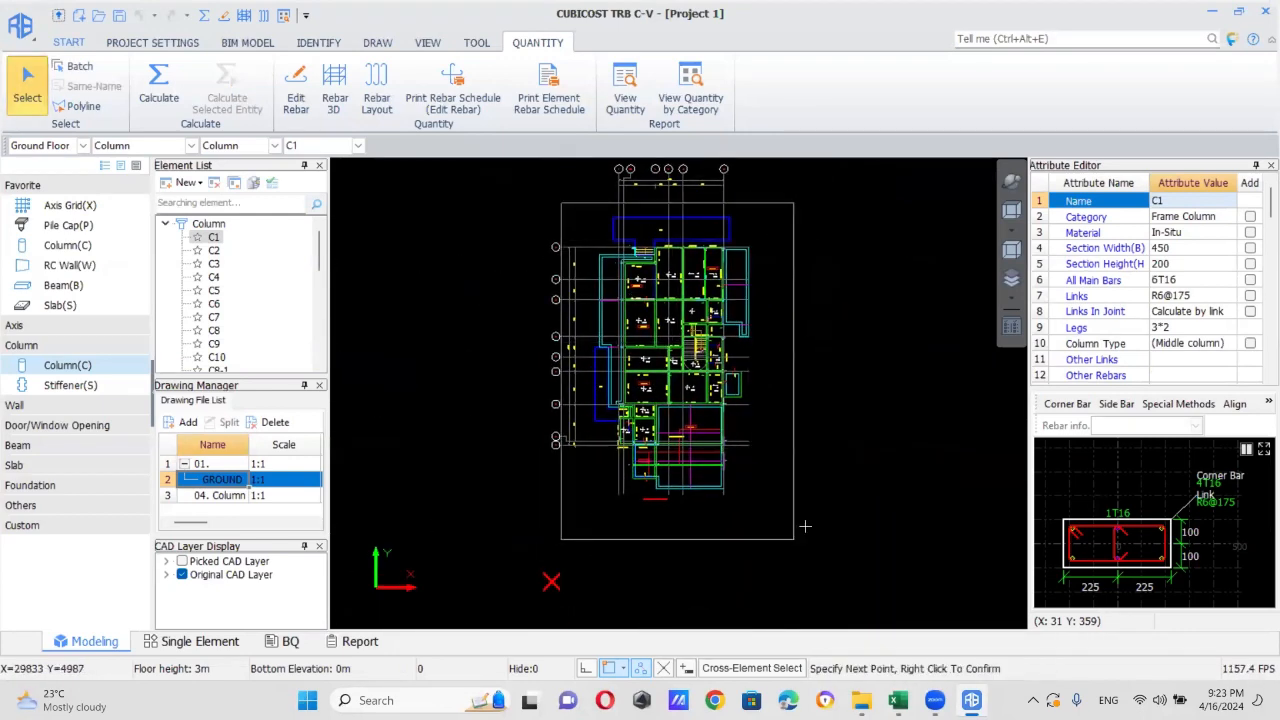
{"action": "left_click", "coordinate": [796, 542]}
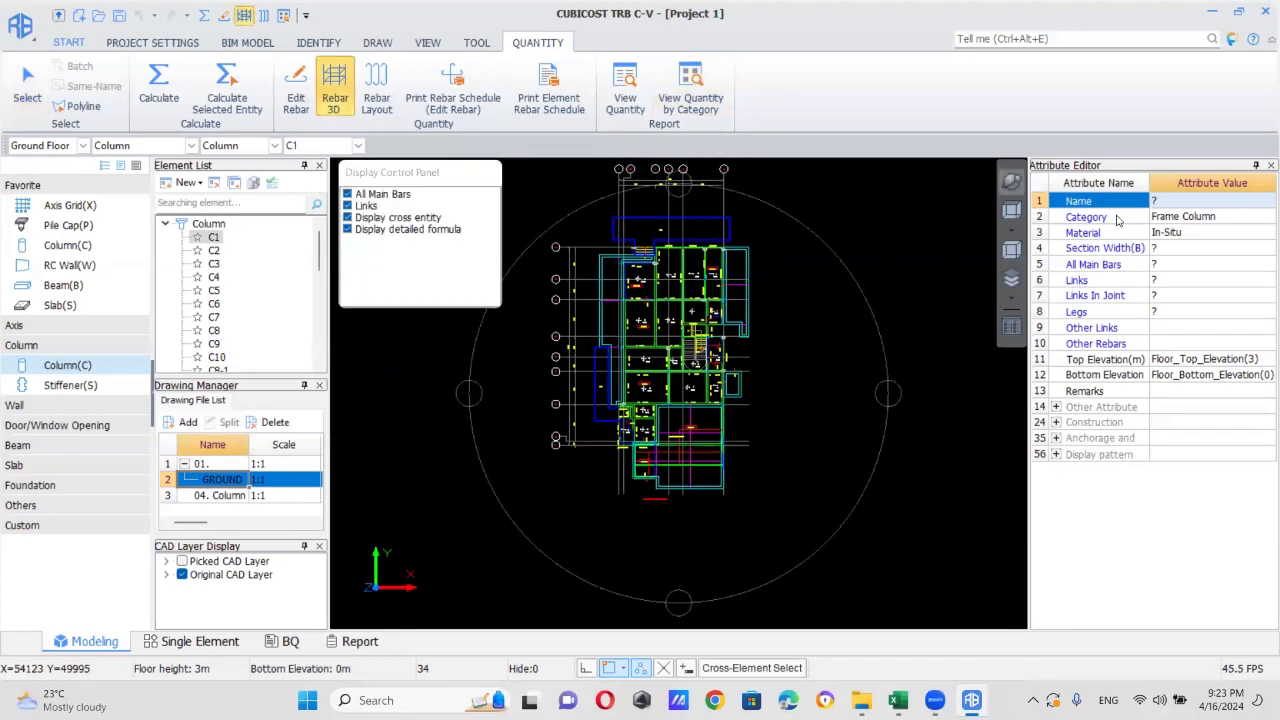
{"action": "left_click_drag", "start_coordinate": [780, 478], "coordinate": [762, 366]}
{"action": "scroll", "coordinate": [618, 350], "scroll_direction": "up", "scroll_amount": 4}
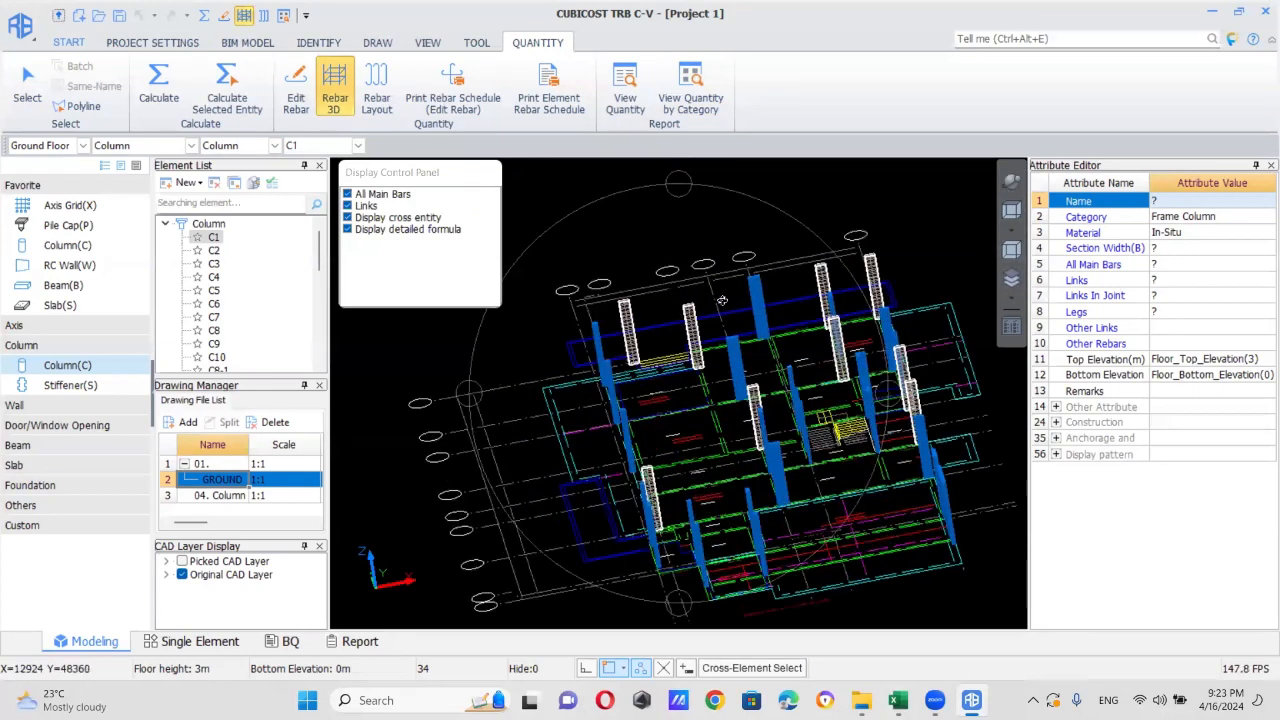
{"action": "scroll", "coordinate": [605, 362], "scroll_direction": "up", "scroll_amount": 3}
{"action": "scroll", "coordinate": [598, 367], "scroll_direction": "up", "scroll_amount": 2}
{"action": "scroll", "coordinate": [598, 367], "scroll_direction": "down", "scroll_amount": 4}
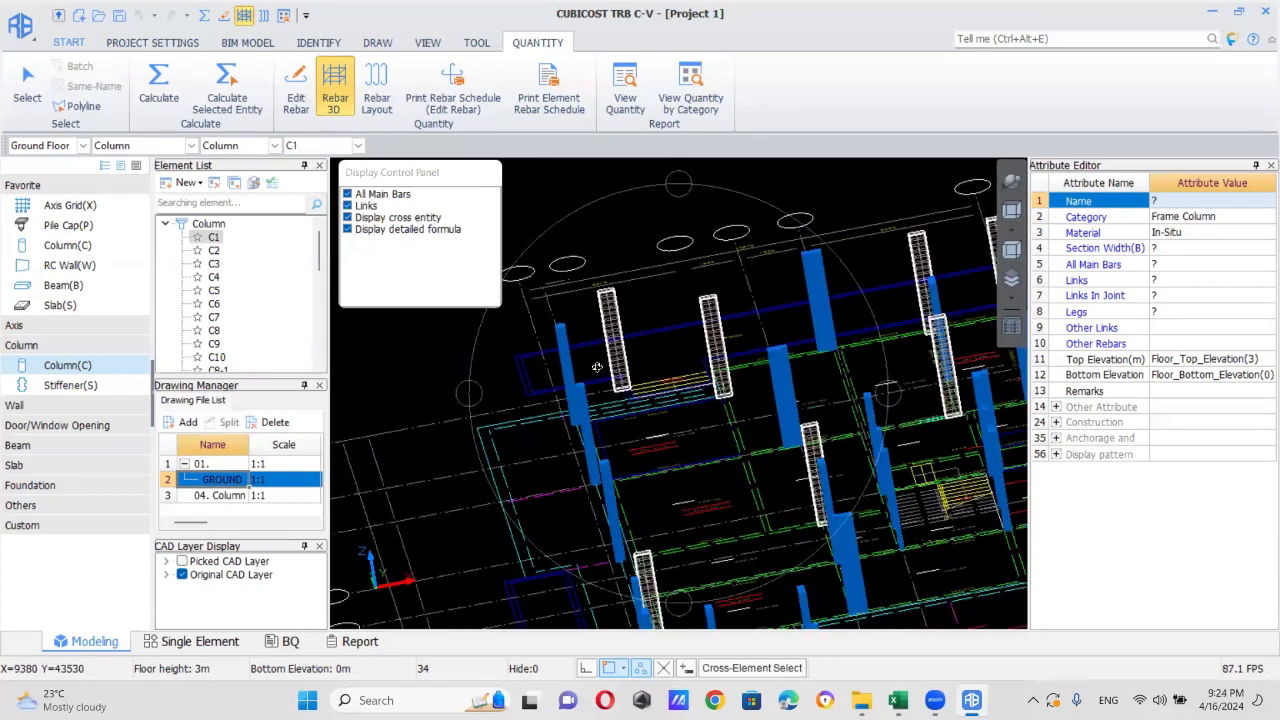
{"action": "scroll", "coordinate": [869, 312], "scroll_direction": "up", "scroll_amount": 2}
{"action": "left_click_drag", "start_coordinate": [768, 314], "coordinate": [753, 340]}
{"action": "scroll", "coordinate": [753, 340], "scroll_direction": "down", "scroll_amount": 2}
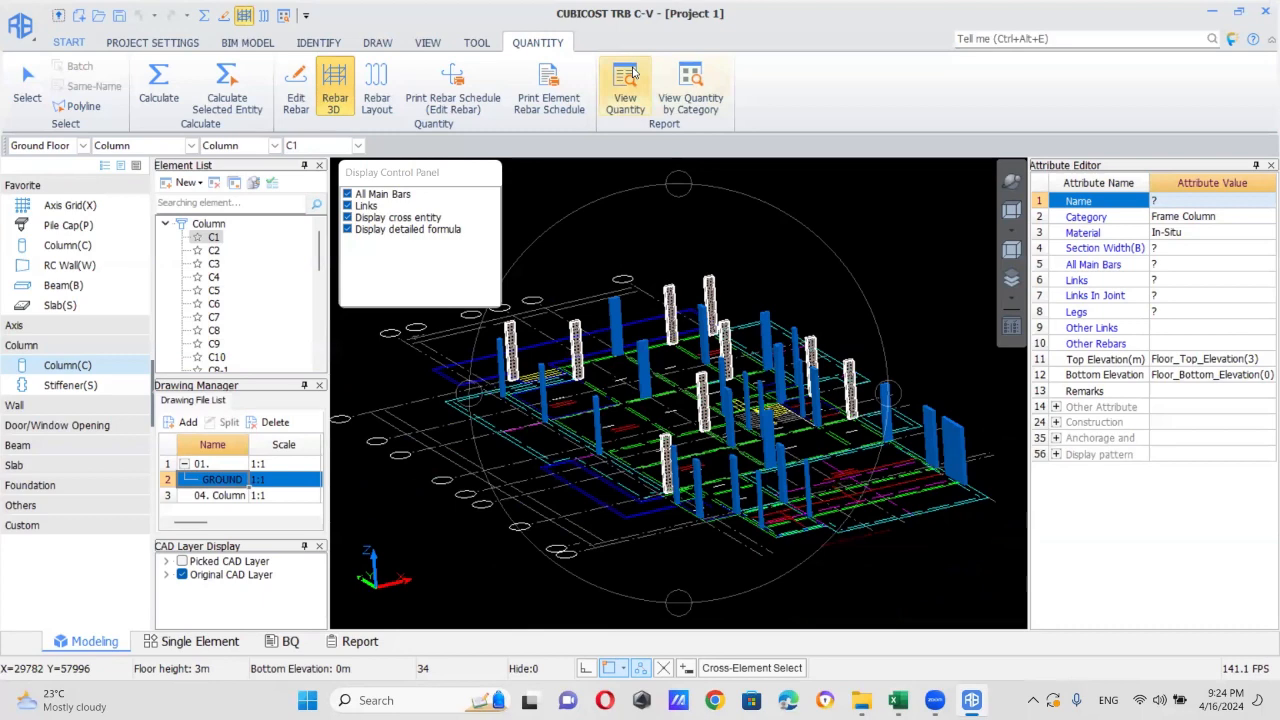
- Close the Cubicost TRB project and launch Cubicost TME C
{"action": "left_click", "coordinate": [1262, 14]}
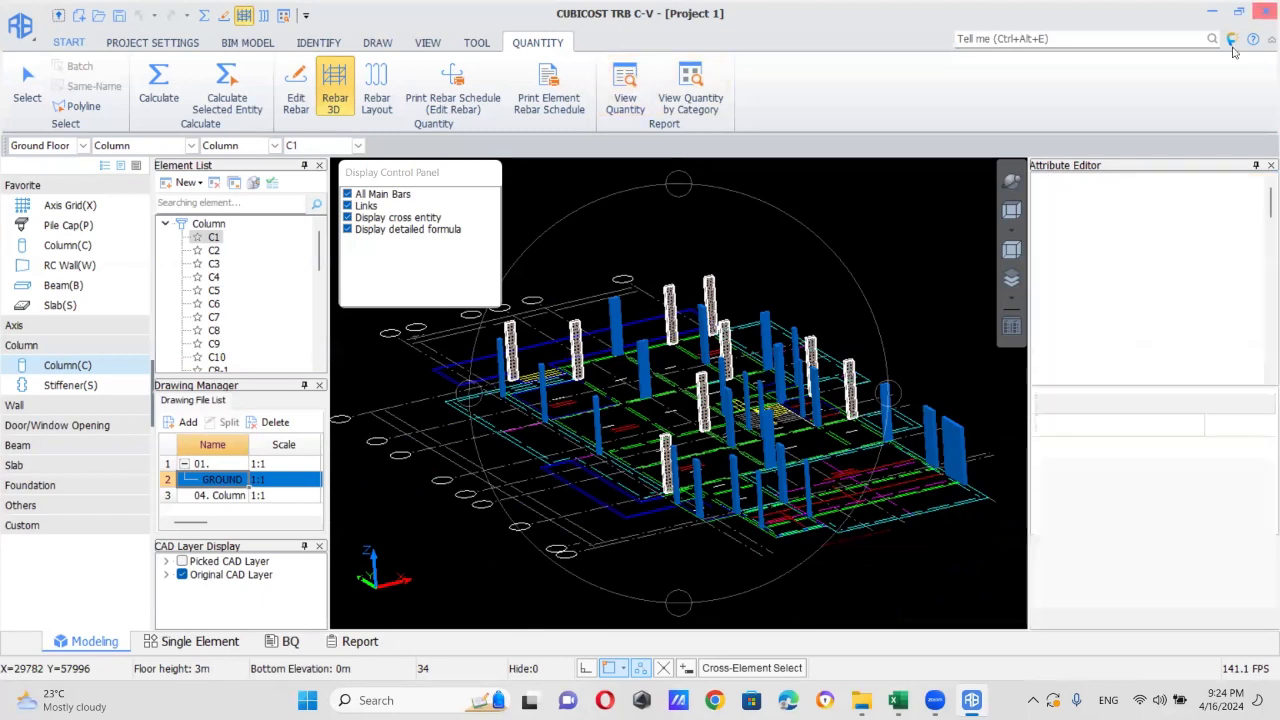
{"action": "left_click", "coordinate": [684, 350]}
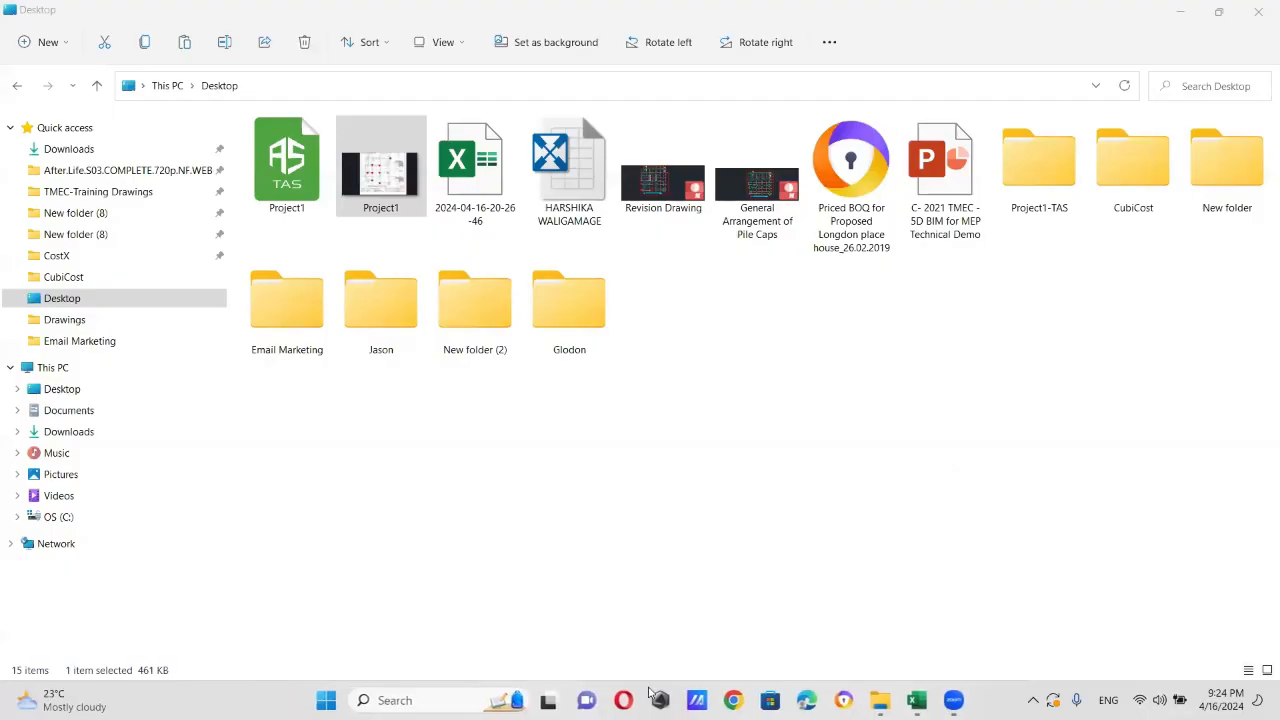
{"action": "key", "text": "super"}
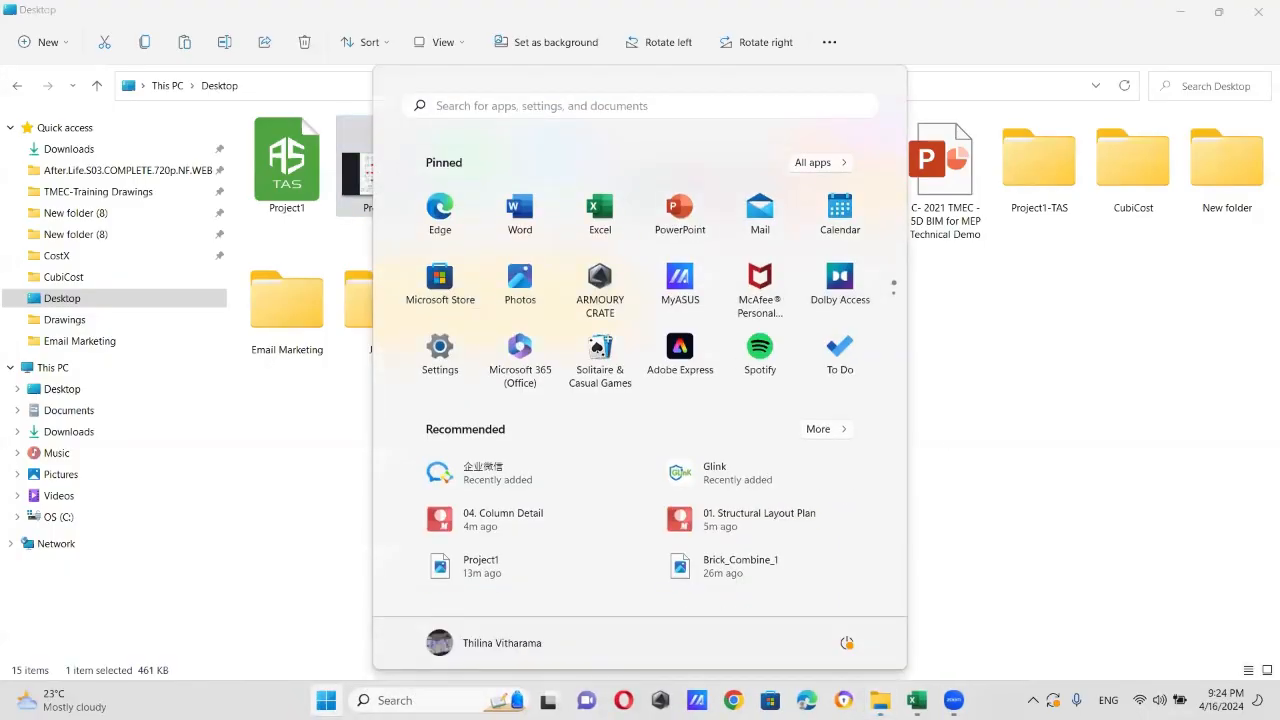
{"action": "type", "text": "g"}
{"action": "key", "text": "BackSpace"}
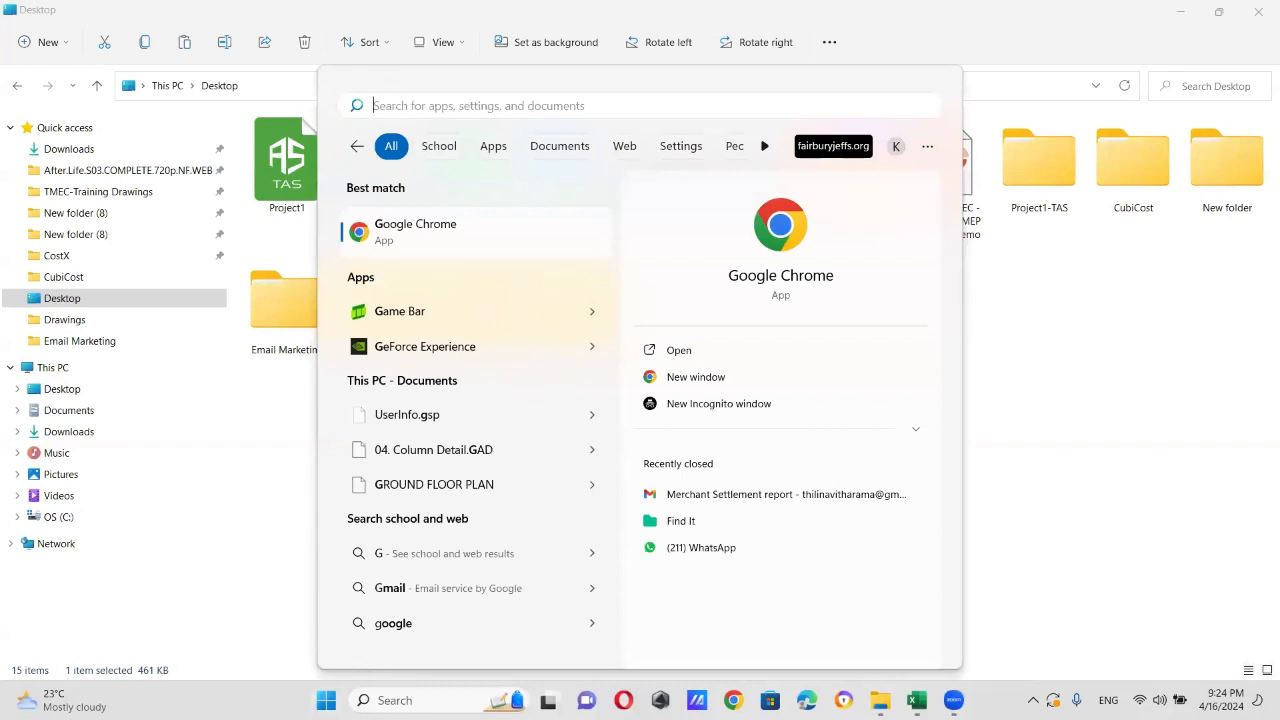
{"action": "type", "text": "TME"}
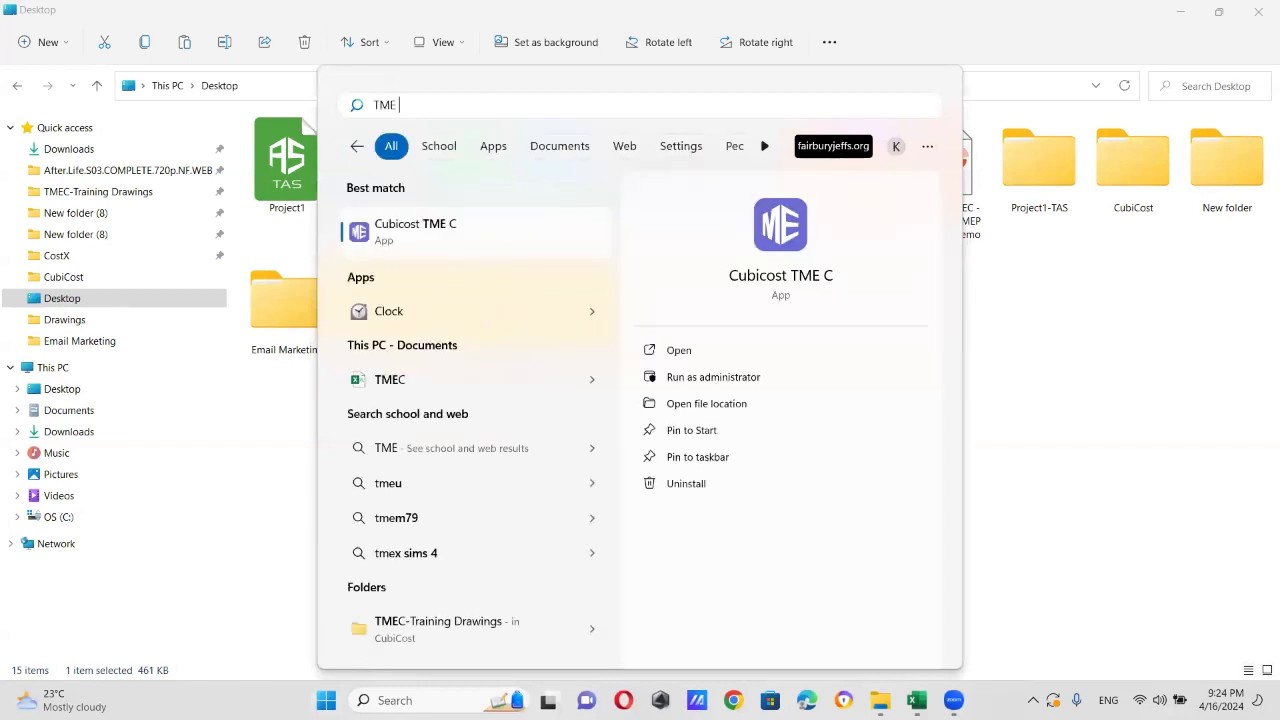
{"action": "key", "text": "Return"}
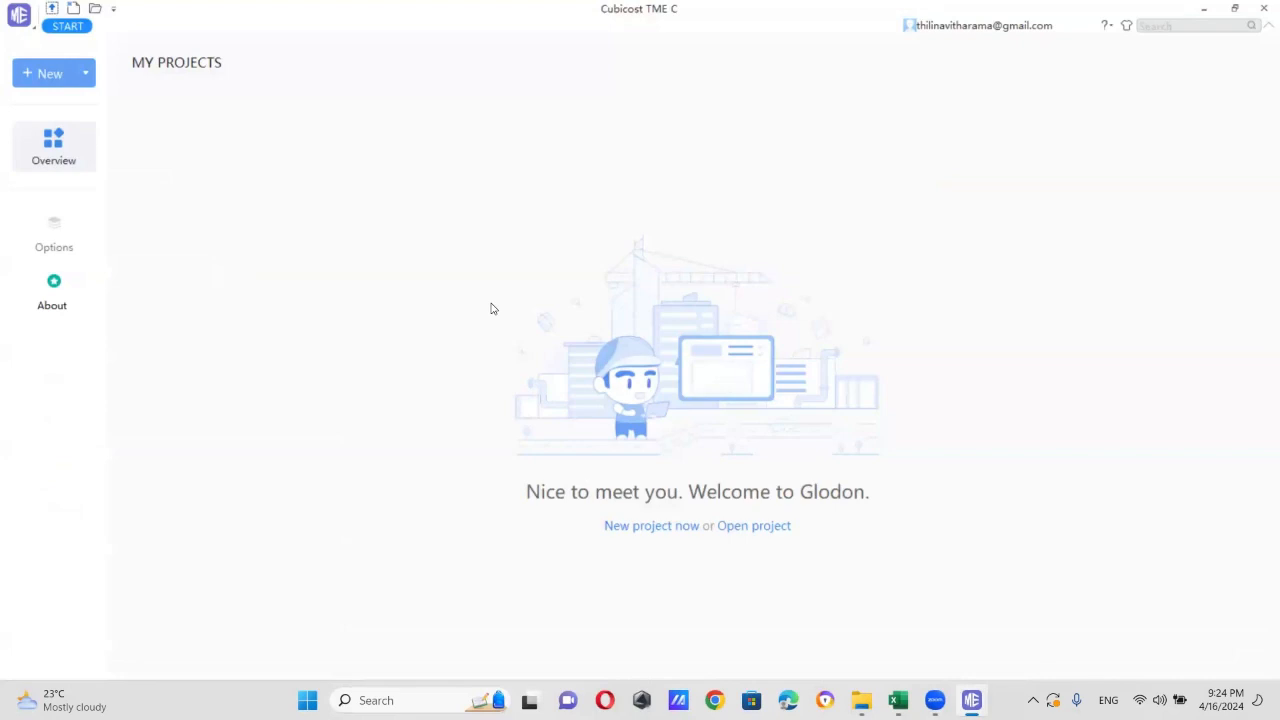
- Create a new TME project and add the drawing ACMV Example.dwg from the [3] ACMV Drawing folder
{"action": "left_click", "coordinate": [686, 453]}
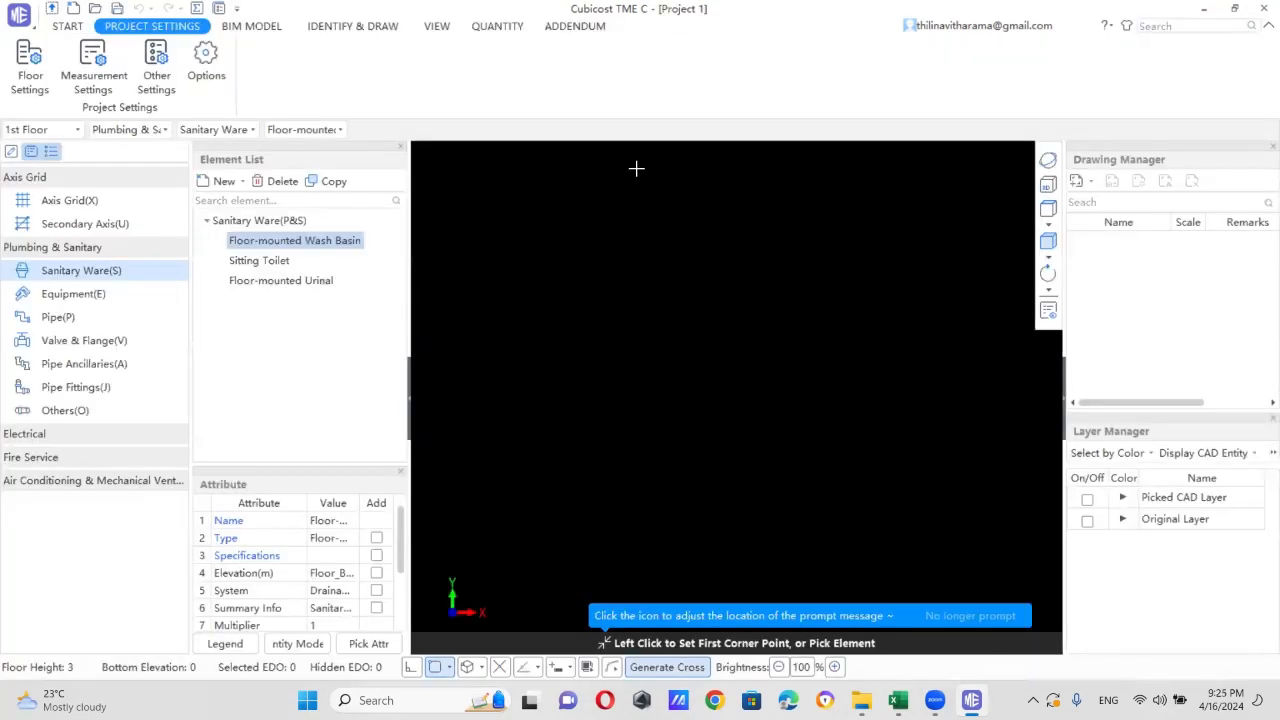
{"action": "left_click", "coordinate": [1076, 181]}
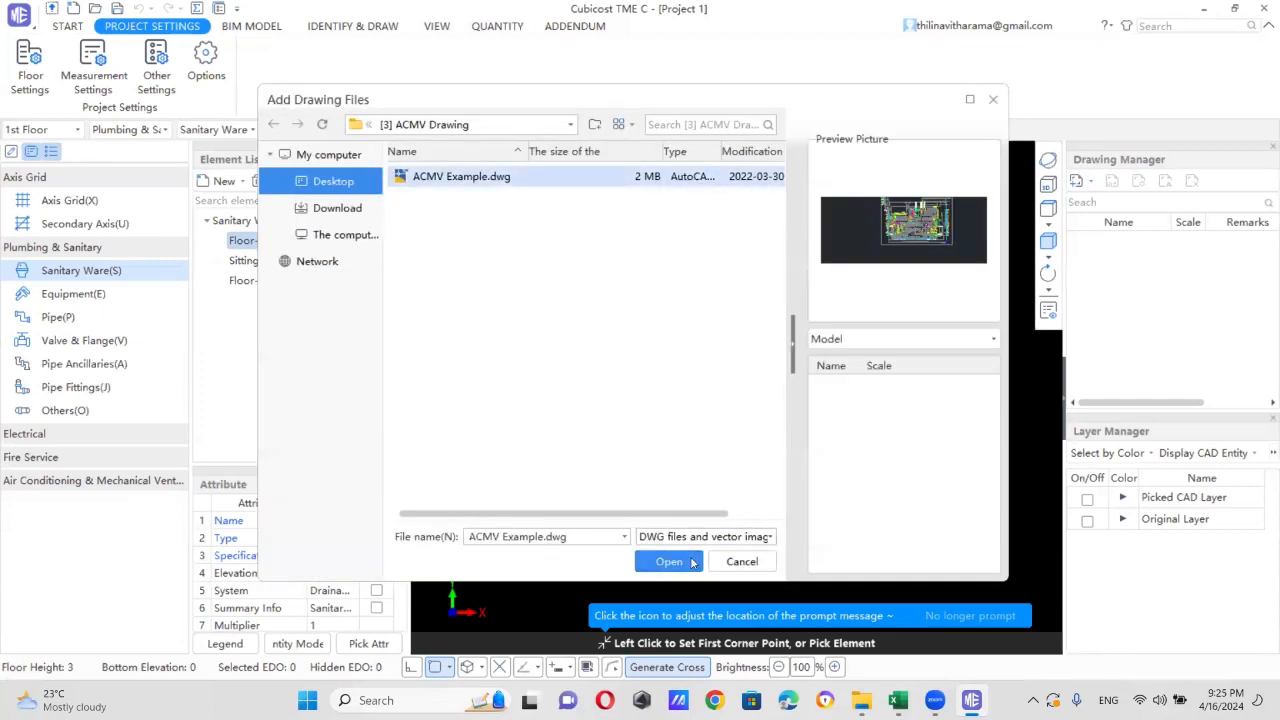
{"action": "left_click", "coordinate": [668, 562]}
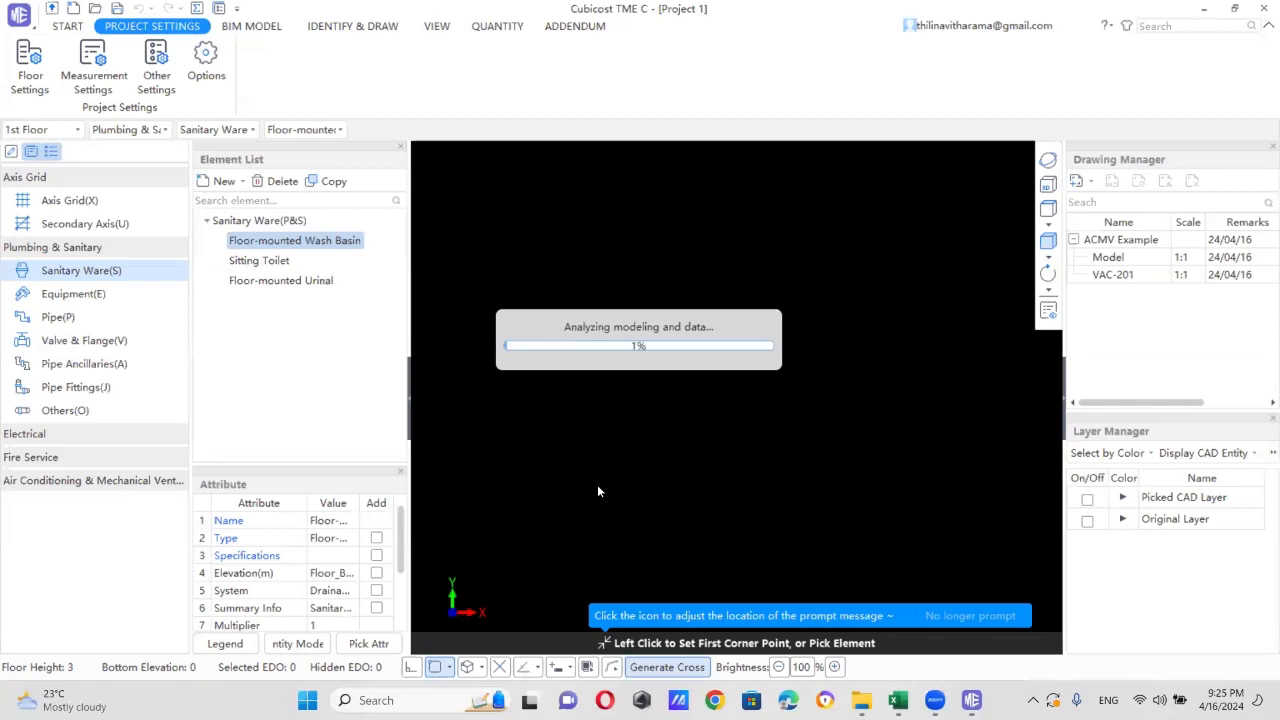
- Create a rectangular air duct element under Air Conditioning & Mechanical Ventilation
{"action": "left_click", "coordinate": [12, 480]}
{"action": "left_click", "coordinate": [57, 392]}
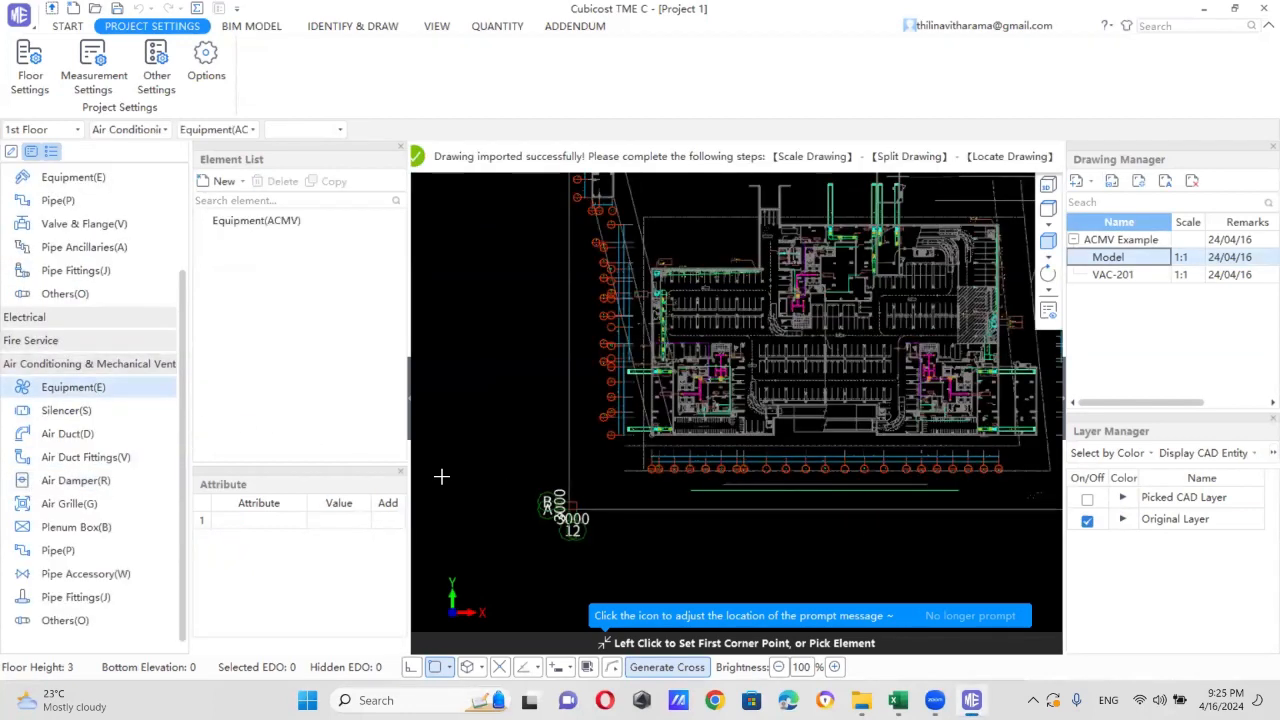
{"action": "scroll", "coordinate": [752, 401], "scroll_direction": "up", "scroll_amount": 2}
{"action": "scroll", "coordinate": [752, 401], "scroll_direction": "up", "scroll_amount": 5}
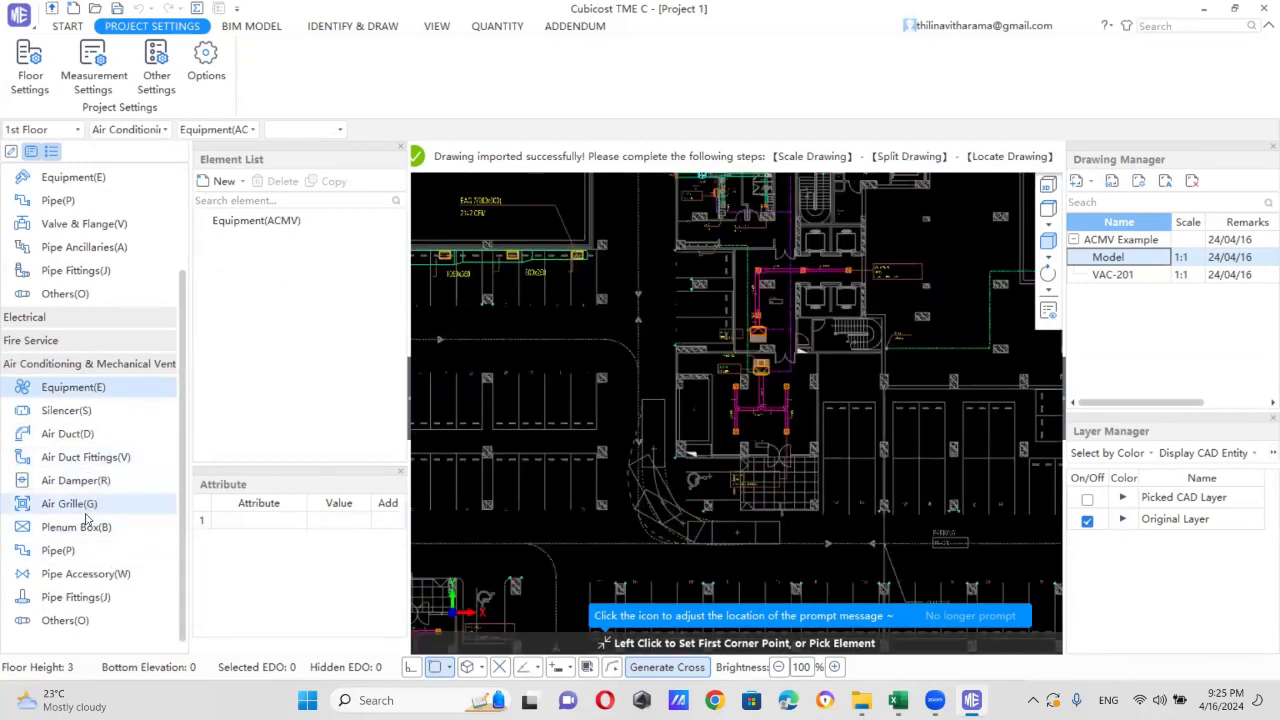
{"action": "left_click", "coordinate": [70, 435]}
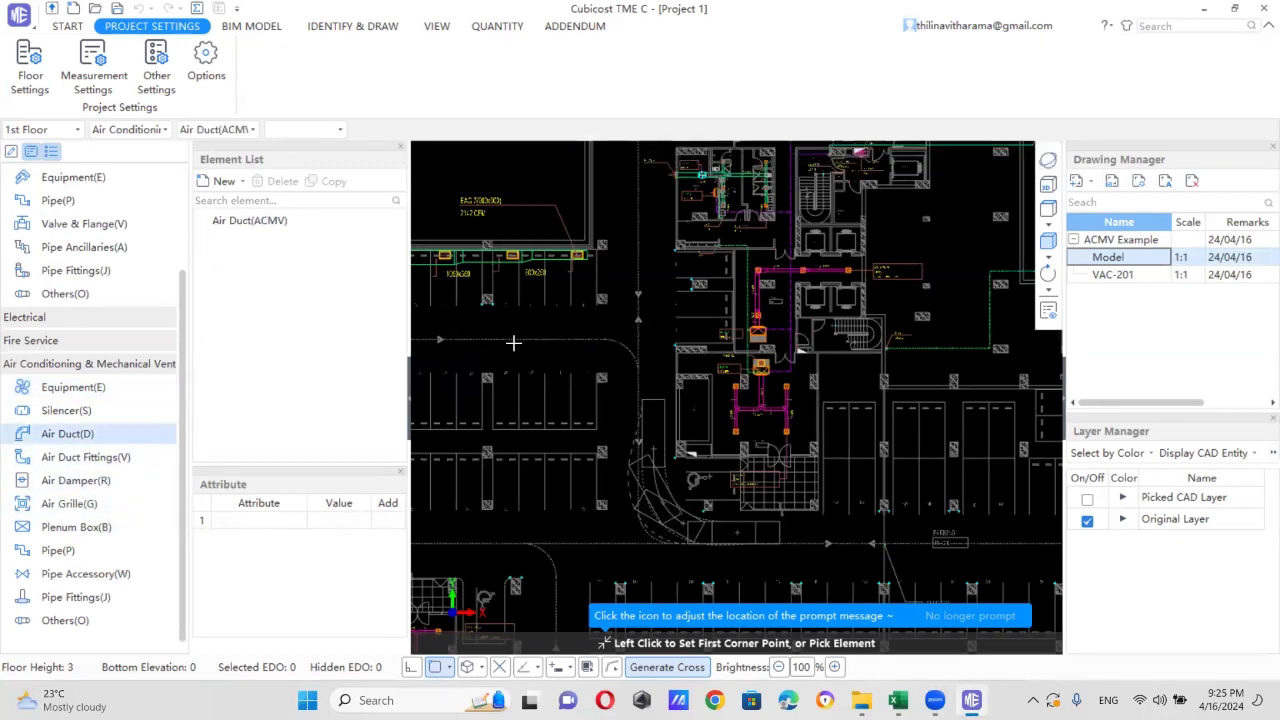
{"action": "left_click", "coordinate": [224, 181]}
{"action": "left_click", "coordinate": [252, 202]}
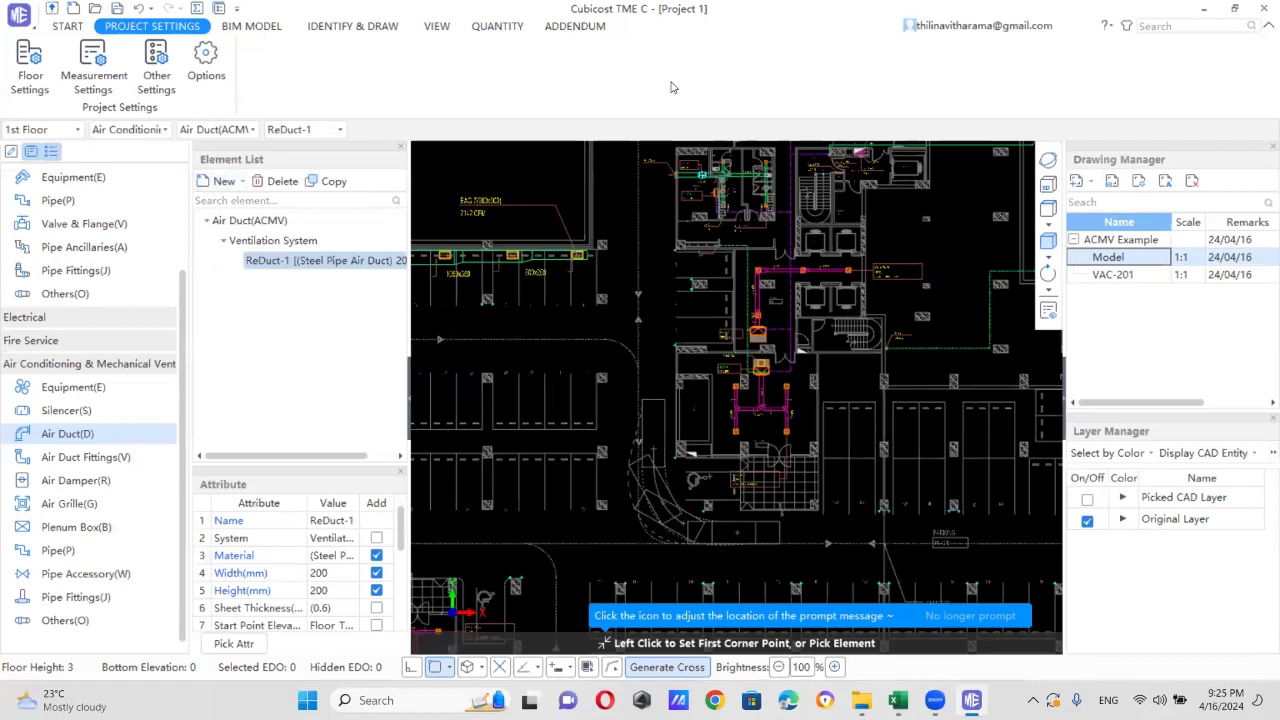
- Set the new rectangular duct's height to 150 mm to match the 200x150 label on the drawing
{"action": "left_click", "coordinate": [352, 26]}
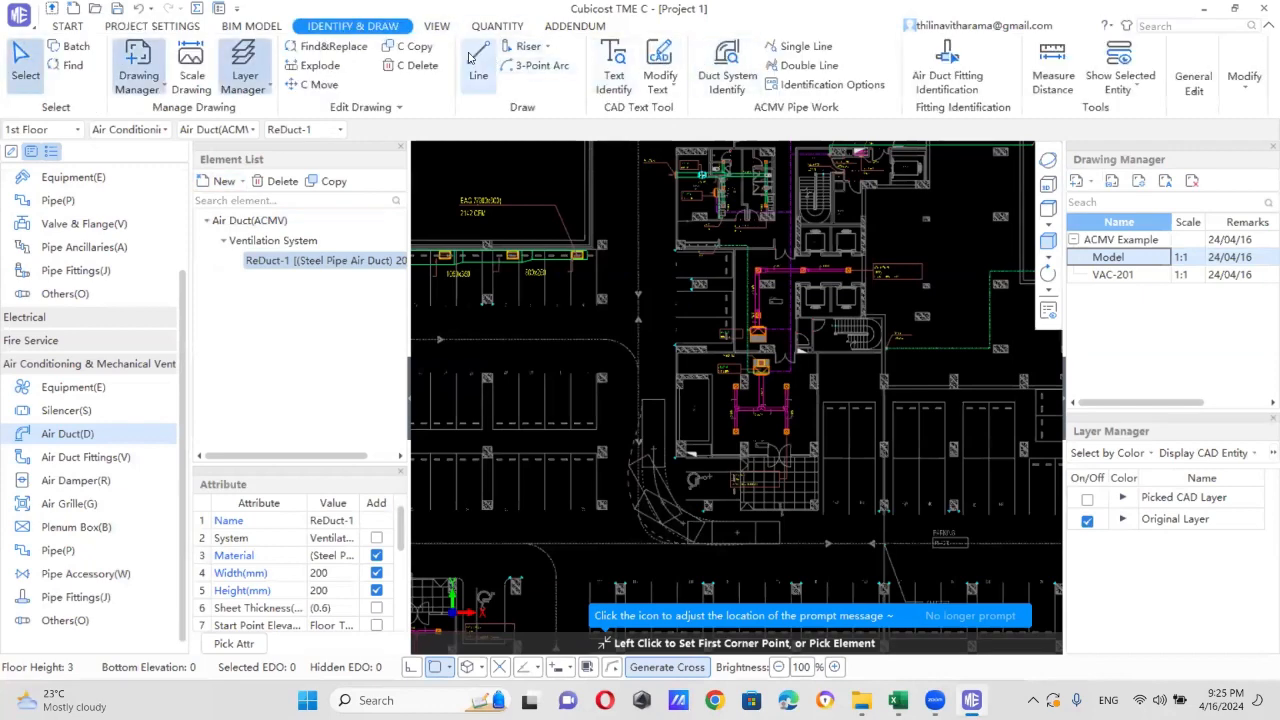
{"action": "scroll", "coordinate": [825, 260], "scroll_direction": "up", "scroll_amount": 5}
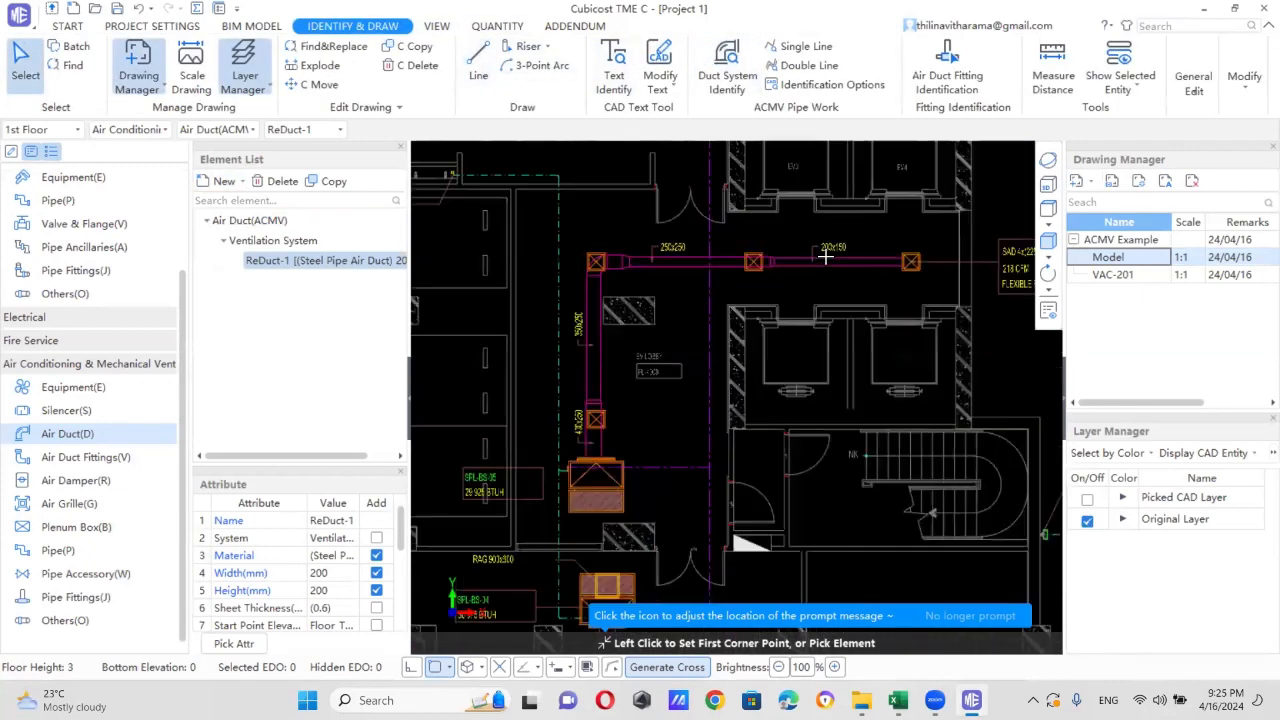
{"action": "scroll", "coordinate": [825, 257], "scroll_direction": "up", "scroll_amount": 2}
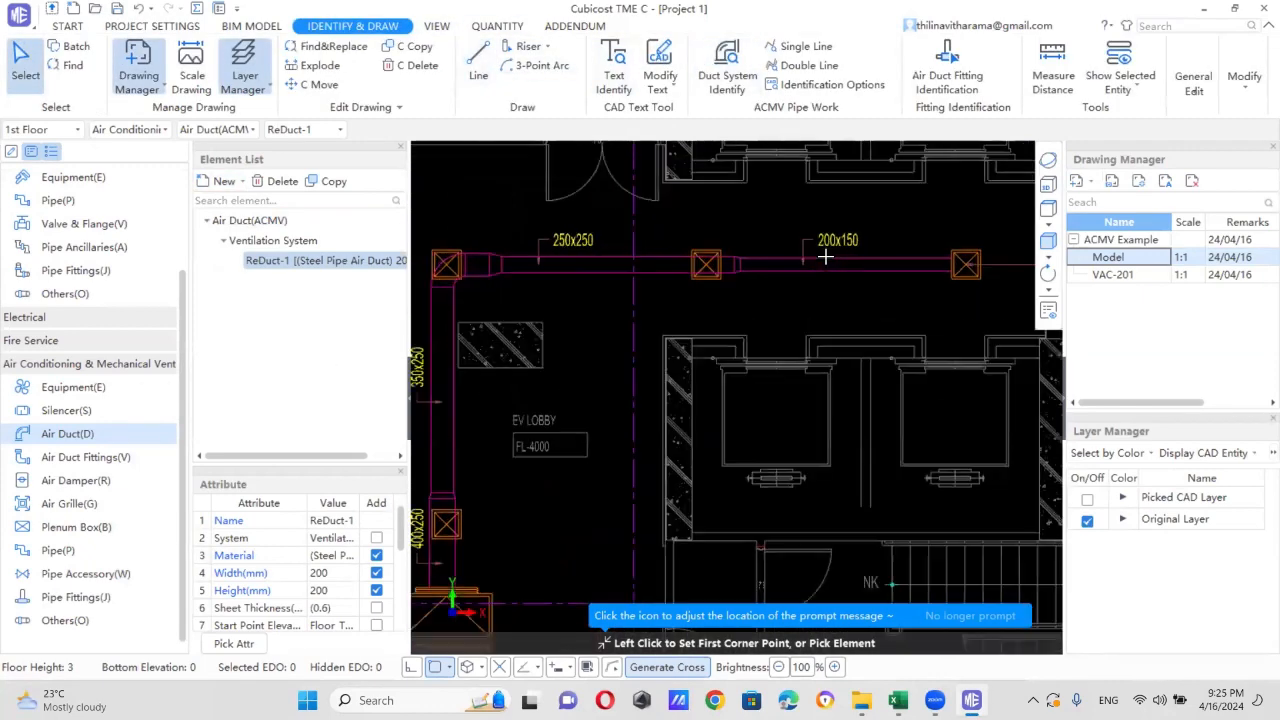
{"action": "left_click", "coordinate": [320, 590]}
{"action": "type", "text": "1"}
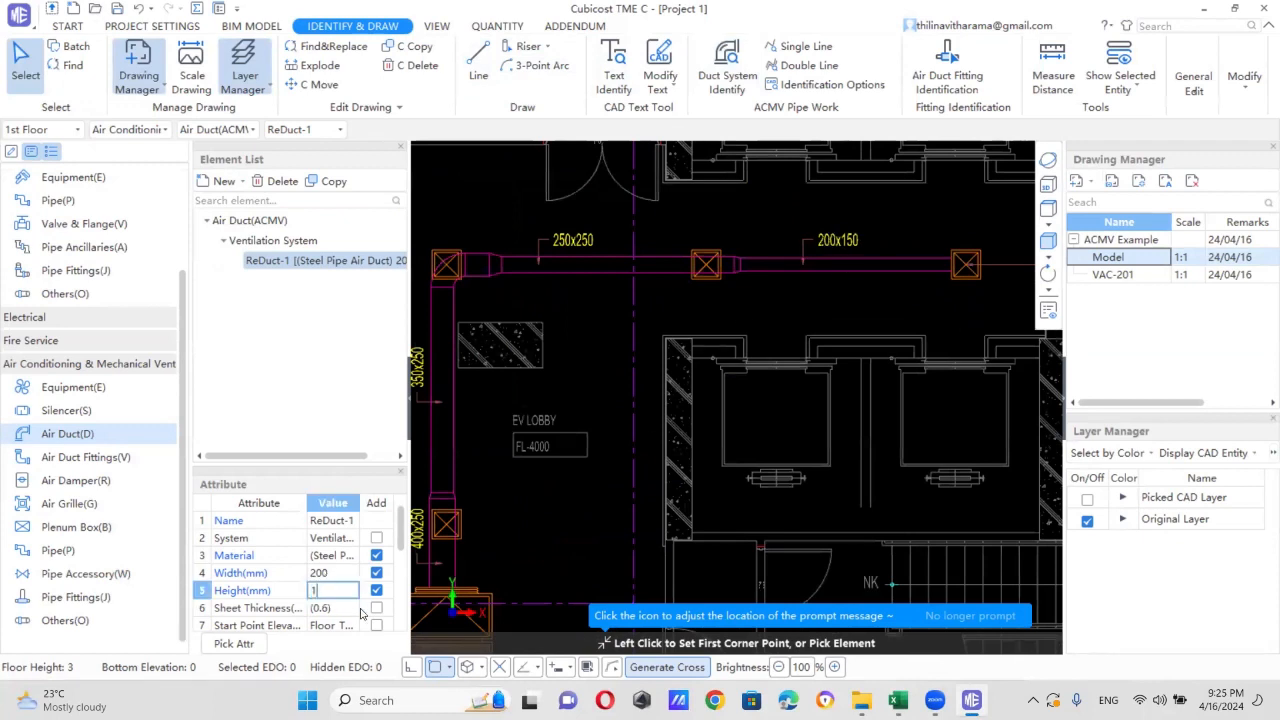
{"action": "type", "text": "50"}
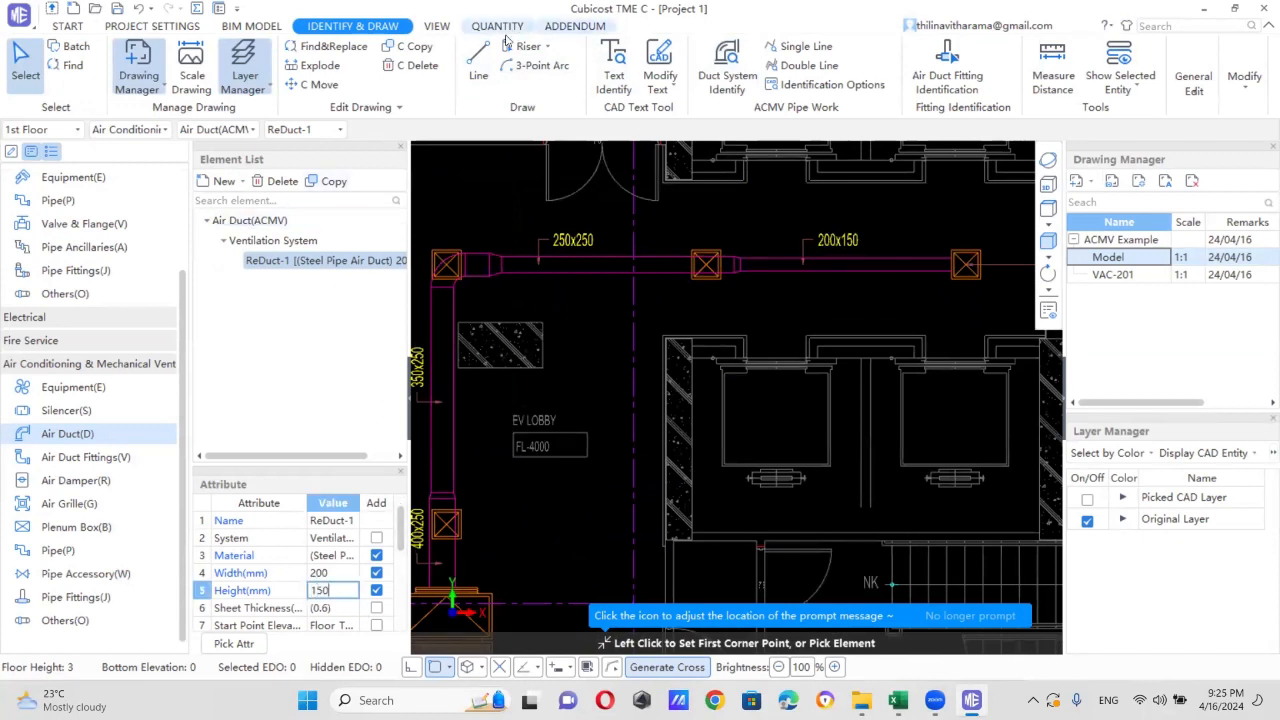
- Draw the duct as a line at Floor_Top_Elevation along the run labelled 200x150, between the two diffusers by the lifts
{"action": "left_click", "coordinate": [477, 63]}
{"action": "scroll", "coordinate": [951, 264], "scroll_direction": "up", "scroll_amount": 2}
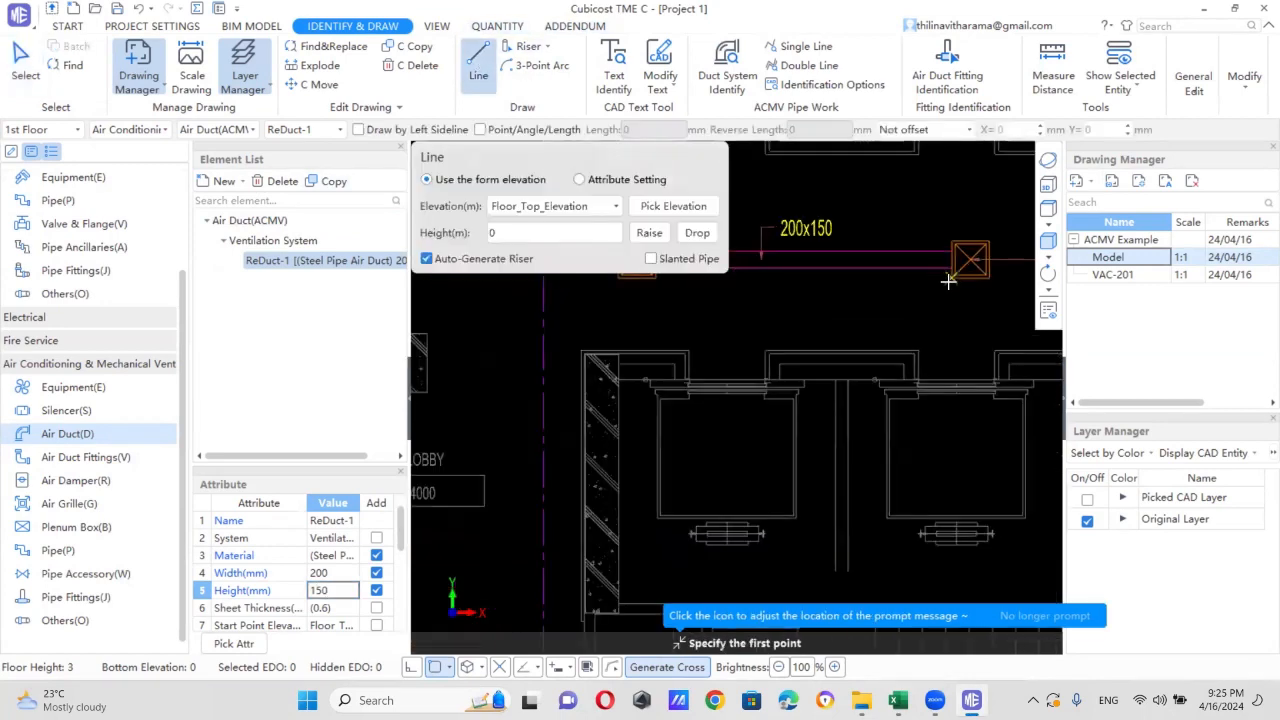
{"action": "left_click", "coordinate": [998, 328]}
{"action": "left_click", "coordinate": [702, 328]}
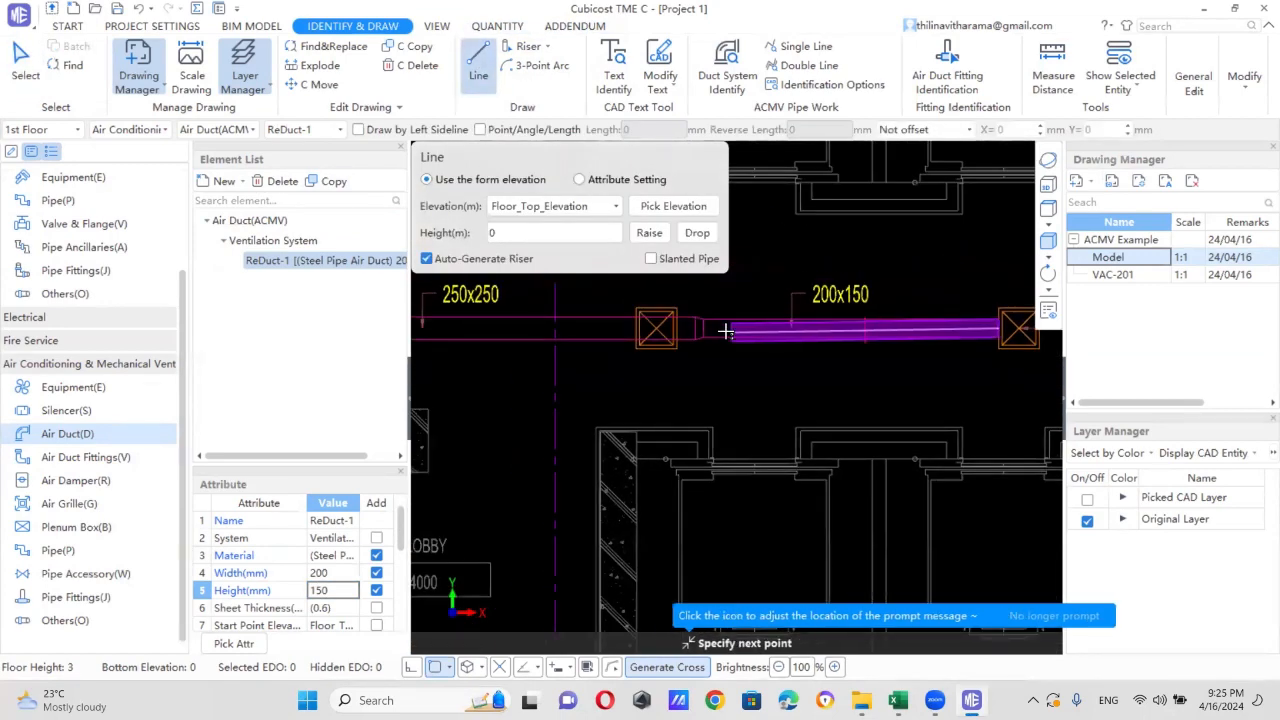
{"action": "right_click", "coordinate": [866, 410]}
{"action": "scroll", "coordinate": [866, 410], "scroll_direction": "down", "scroll_amount": 1}
{"action": "scroll", "coordinate": [866, 410], "scroll_direction": "down", "scroll_amount": 2}
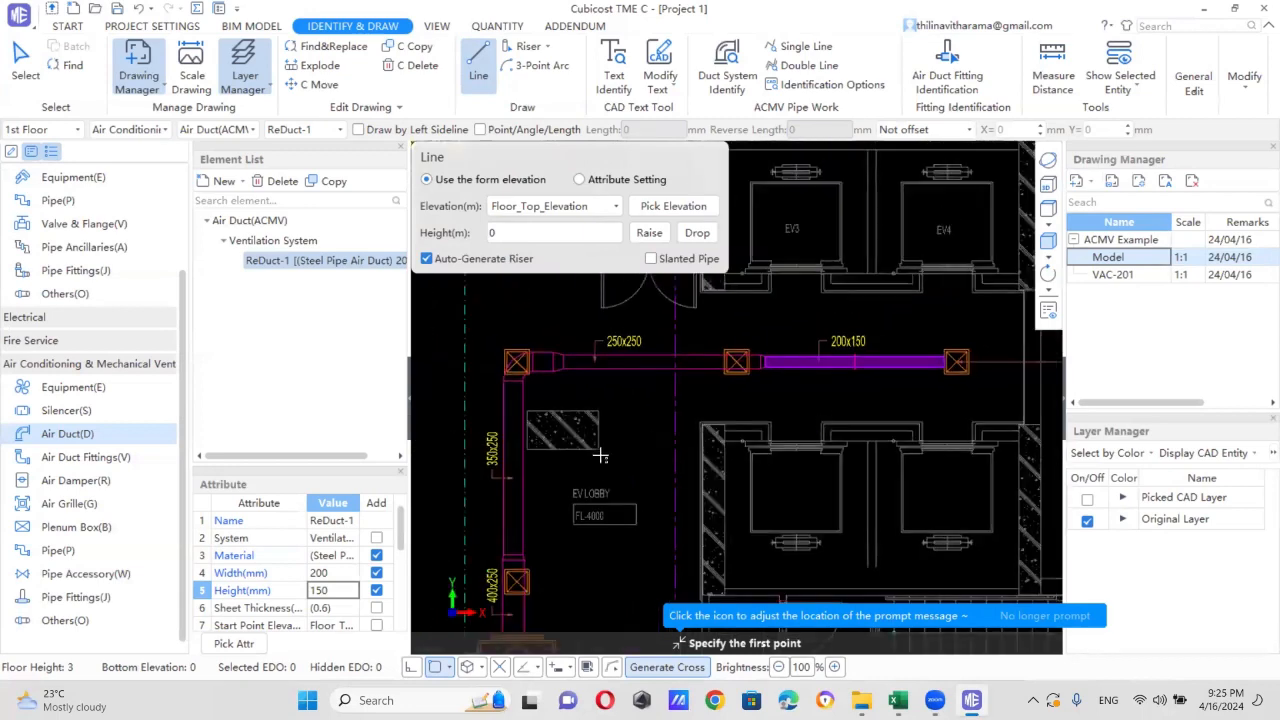
- Add a second rectangular air duct element to the ventilation system
{"action": "middle_click_drag", "start_coordinate": [602, 455], "coordinate": [687, 449]}
{"action": "scroll", "coordinate": [725, 353], "scroll_direction": "up", "scroll_amount": 1}
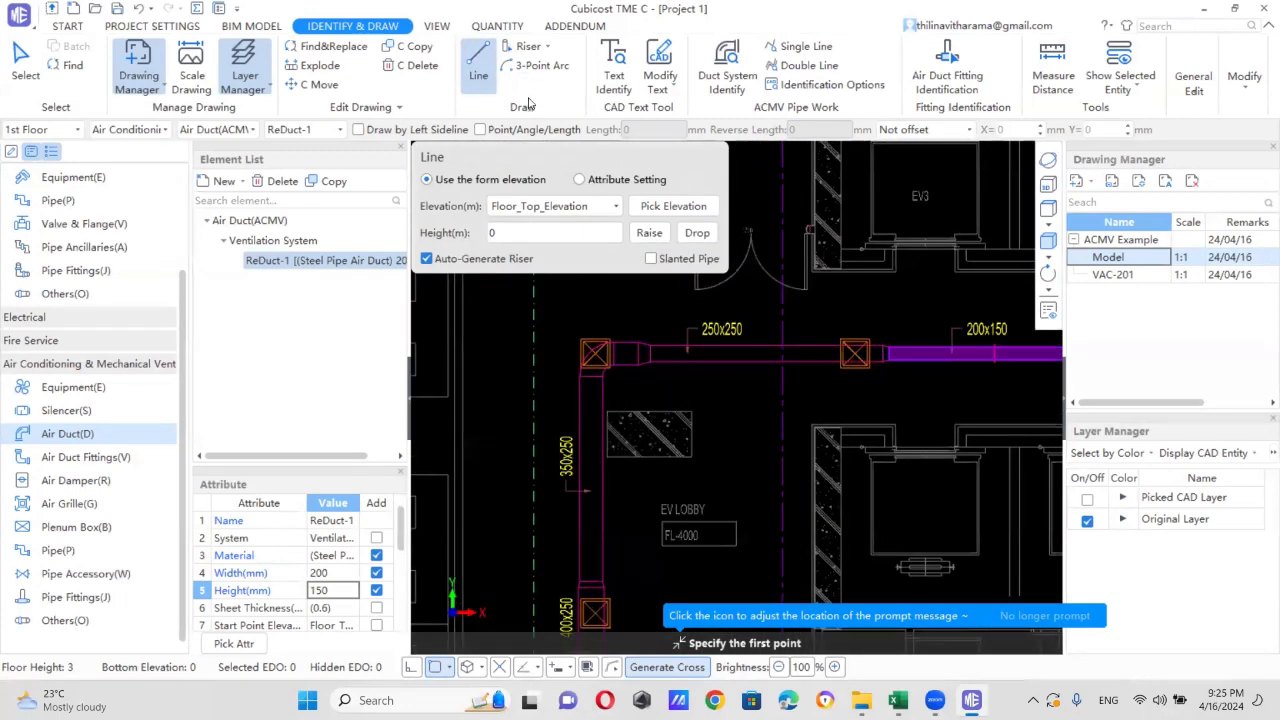
{"action": "left_click", "coordinate": [226, 181]}
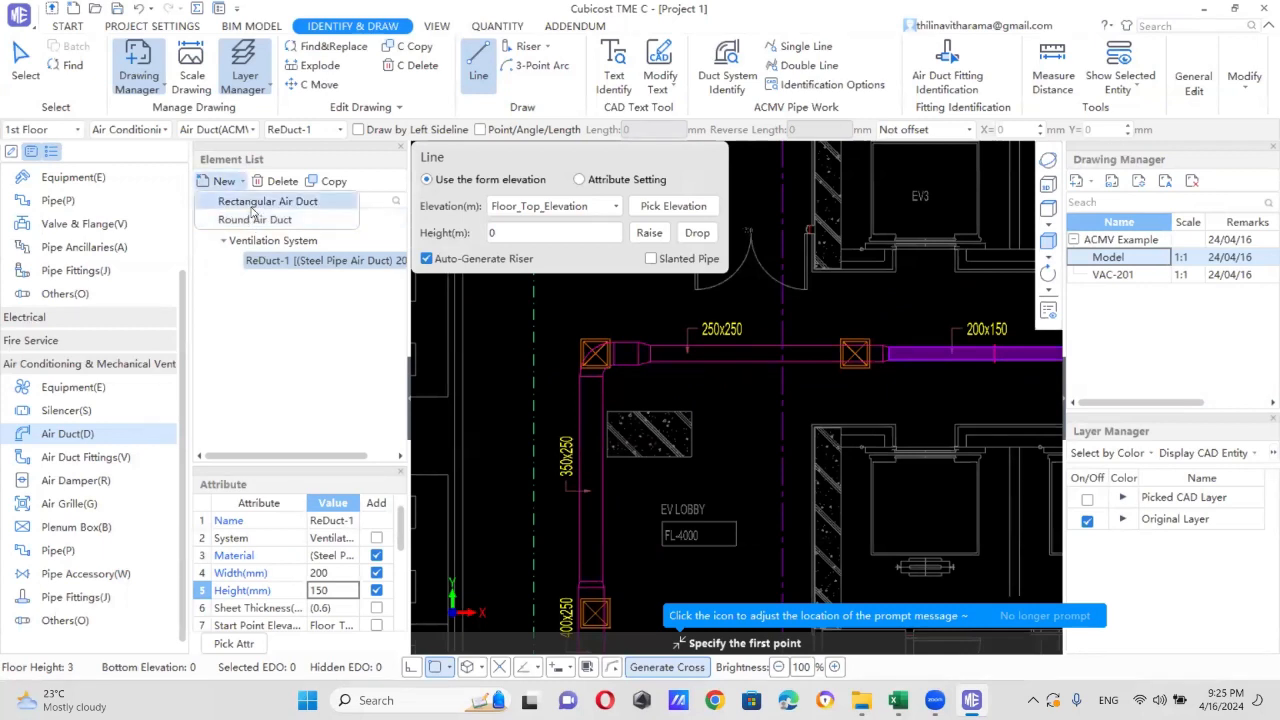
{"action": "left_click", "coordinate": [253, 203]}
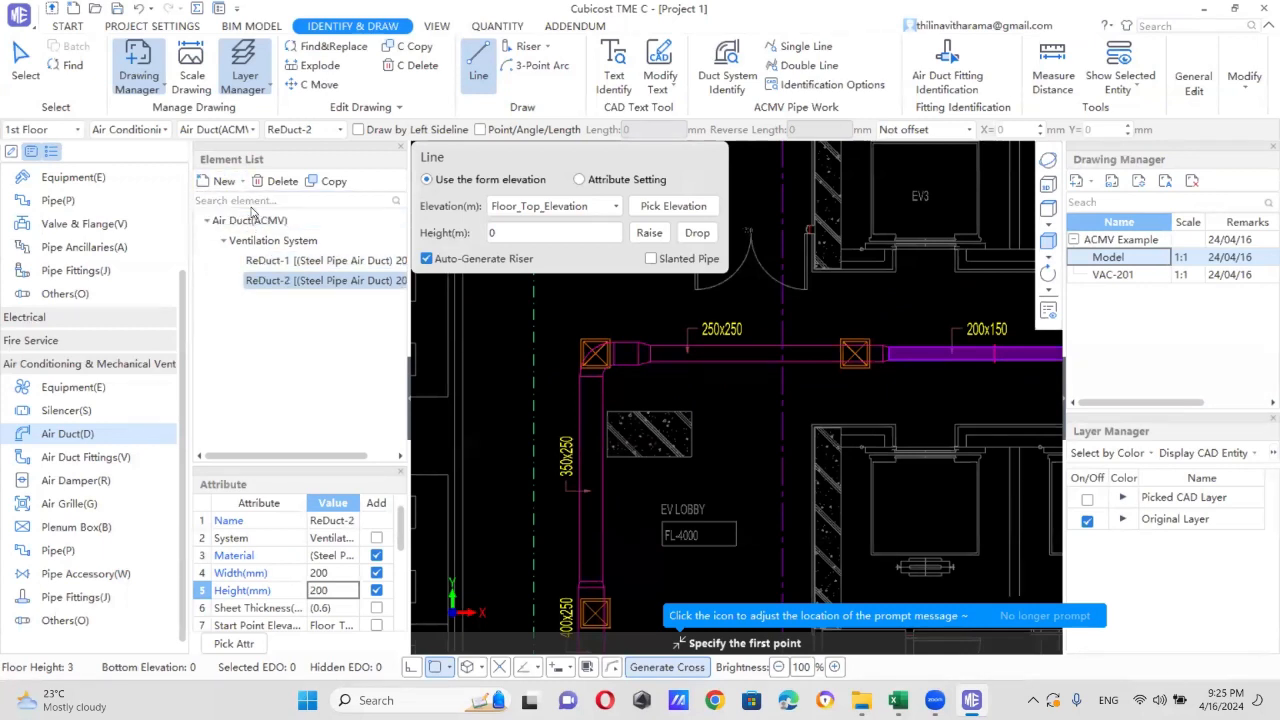
- Identify the EV lobby duct labelled 250x250 from its two sidelines and size label with Double Line identification
{"action": "left_click", "coordinate": [809, 65]}
{"action": "scroll", "coordinate": [770, 348], "scroll_direction": "up", "scroll_amount": 2}
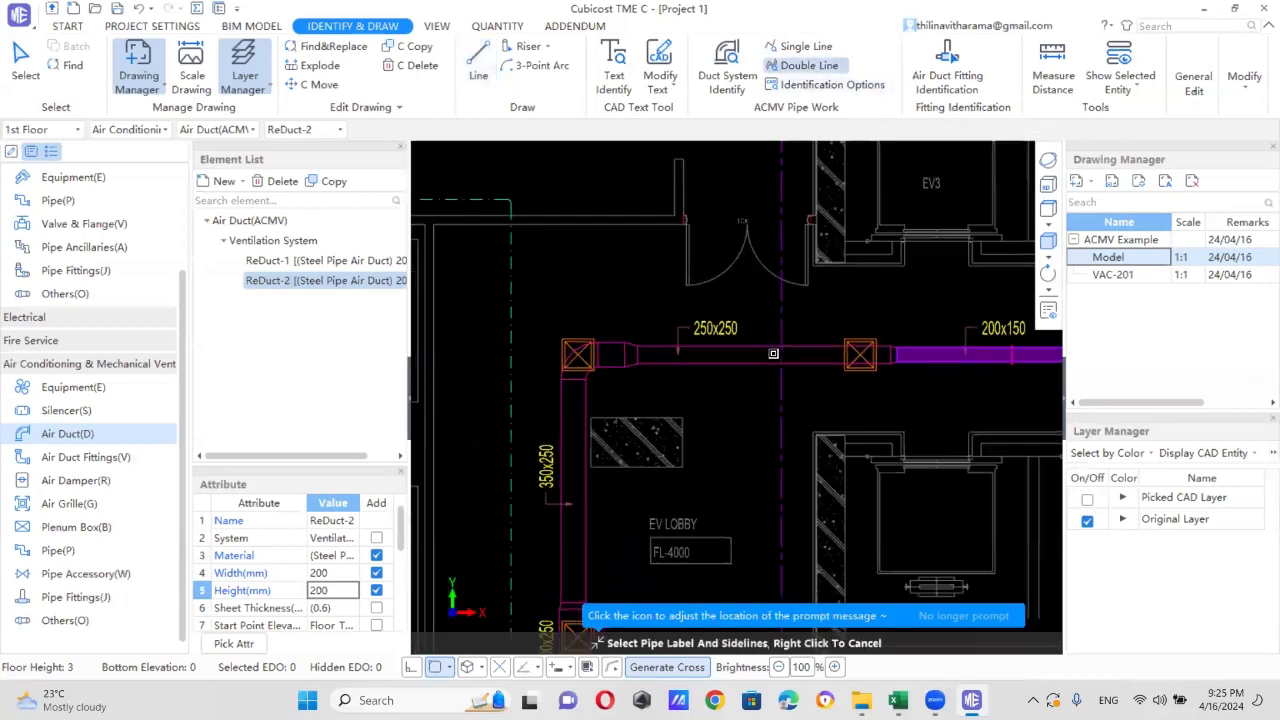
{"action": "scroll", "coordinate": [749, 341], "scroll_direction": "up", "scroll_amount": 1}
{"action": "left_click", "coordinate": [746, 344]}
{"action": "left_click", "coordinate": [714, 326]}
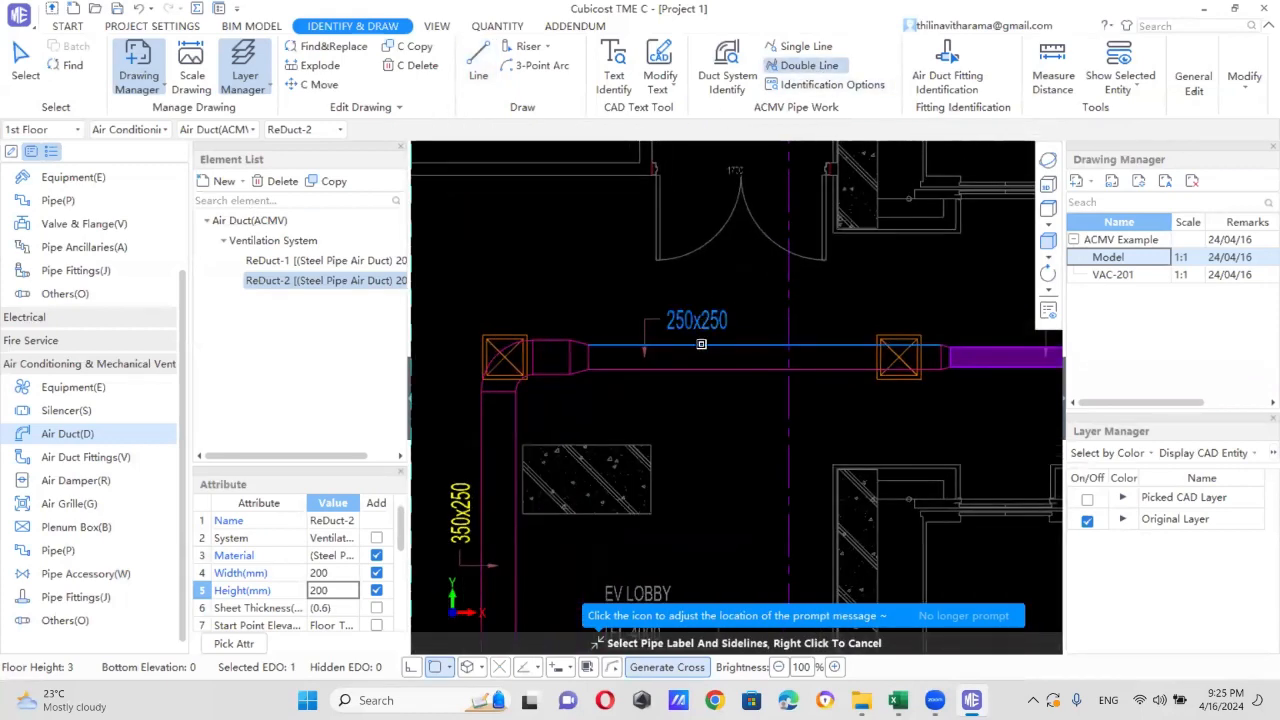
{"action": "left_click", "coordinate": [703, 371]}
{"action": "scroll", "coordinate": [723, 393], "scroll_direction": "down", "scroll_amount": 2}
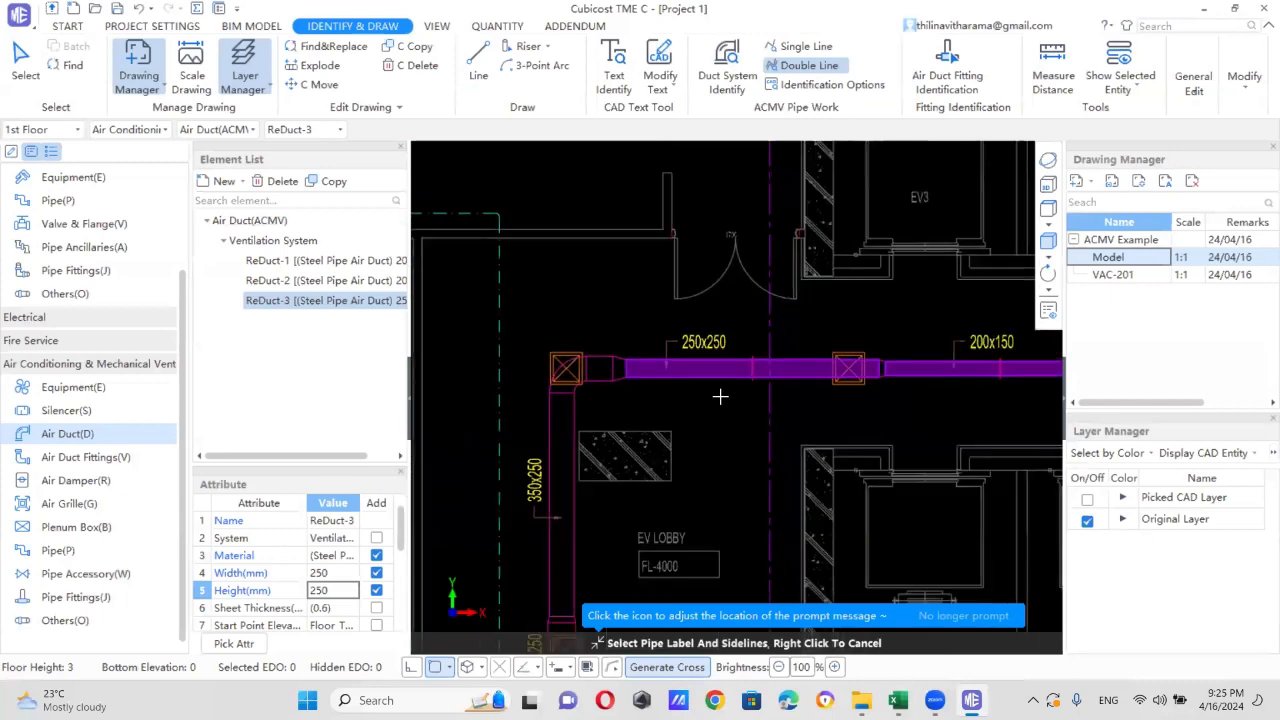
- Identify the whole branched duct system below unit SPL-BS-04 from the 400x250 main duct and its label, keeping the default attributes
{"action": "scroll", "coordinate": [723, 383], "scroll_direction": "down", "scroll_amount": 1}
{"action": "middle_click_drag", "start_coordinate": [722, 454], "coordinate": [718, 393]}
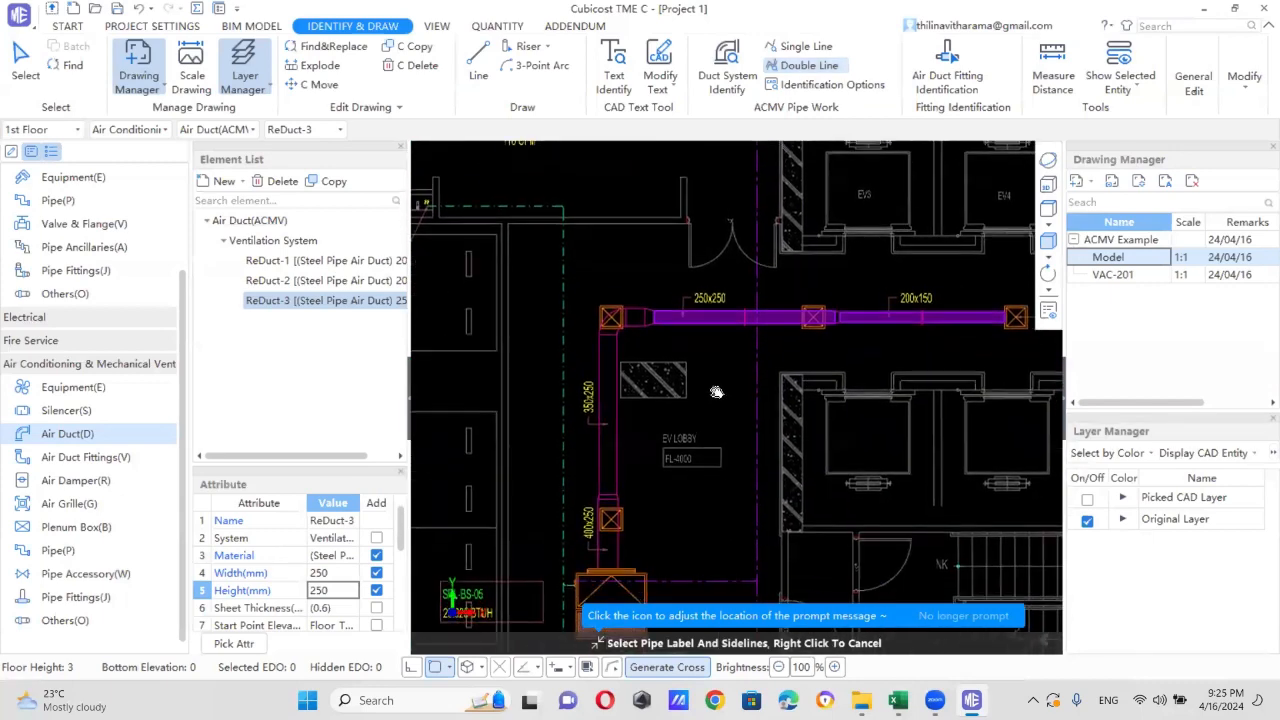
{"action": "scroll", "coordinate": [721, 372], "scroll_direction": "down", "scroll_amount": 3}
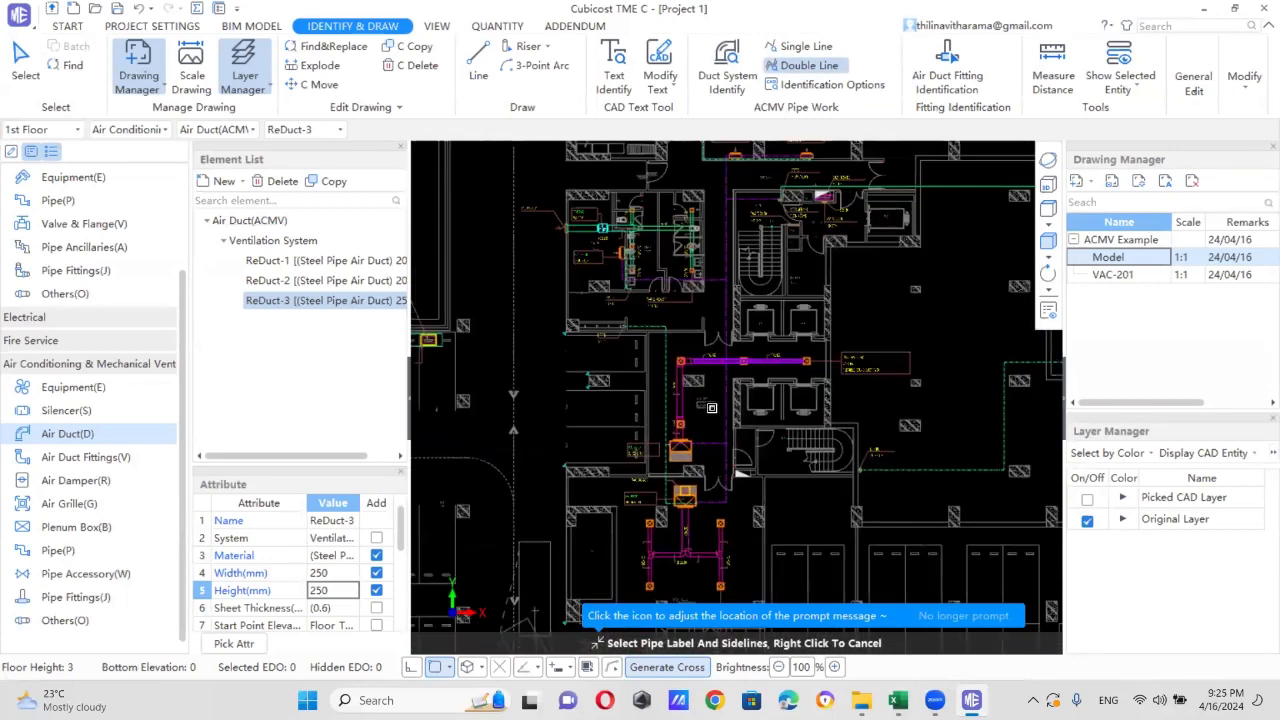
{"action": "scroll", "coordinate": [684, 519], "scroll_direction": "up", "scroll_amount": 5}
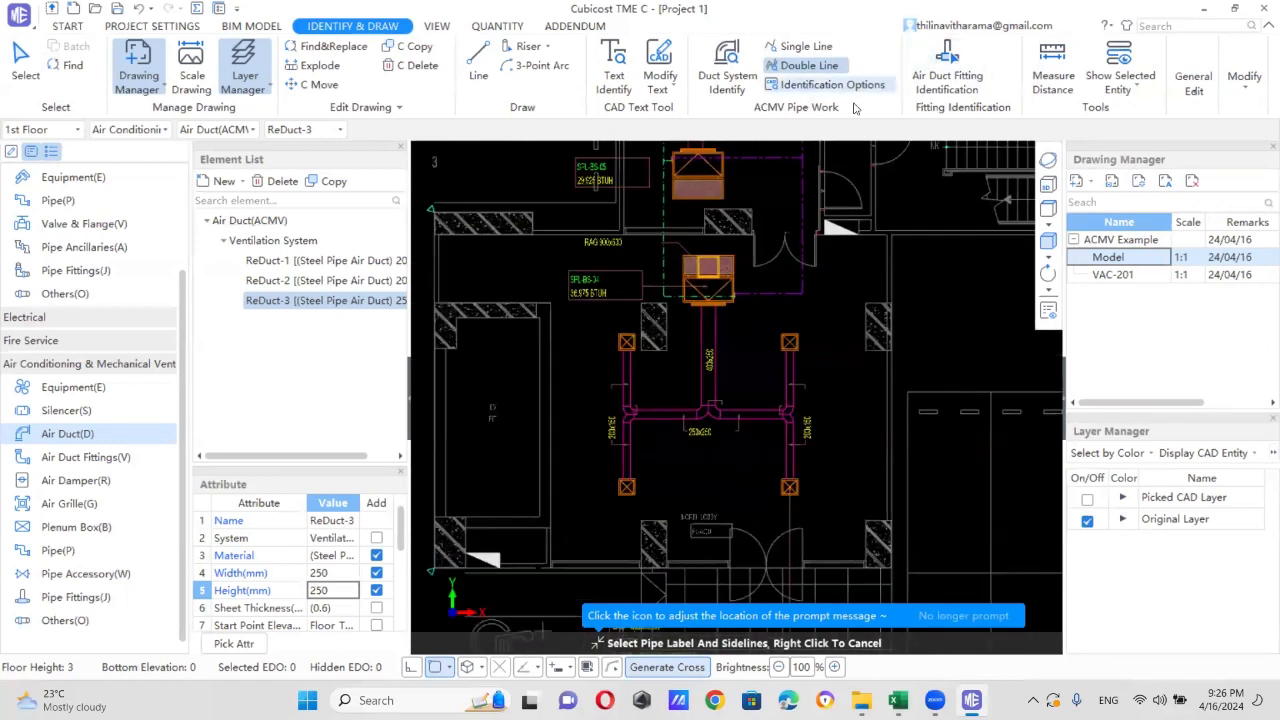
{"action": "left_click", "coordinate": [718, 76]}
{"action": "scroll", "coordinate": [656, 431], "scroll_direction": "up", "scroll_amount": 4}
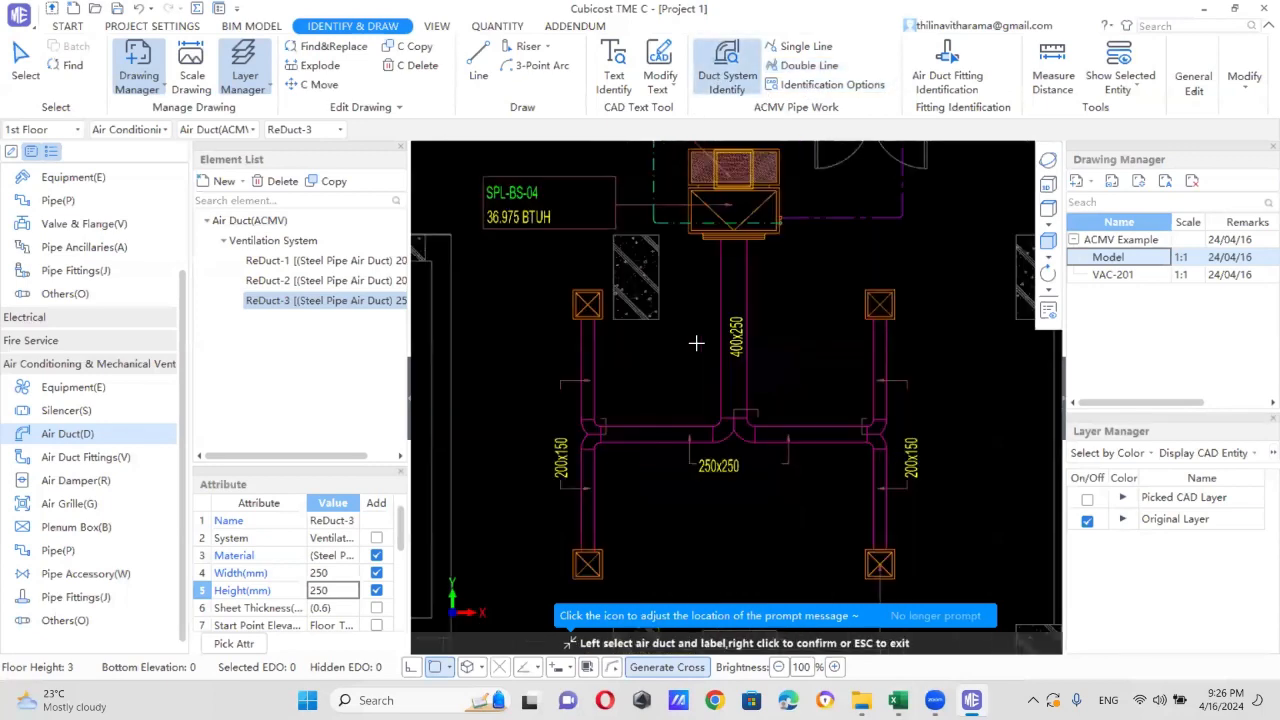
{"action": "left_click", "coordinate": [741, 297]}
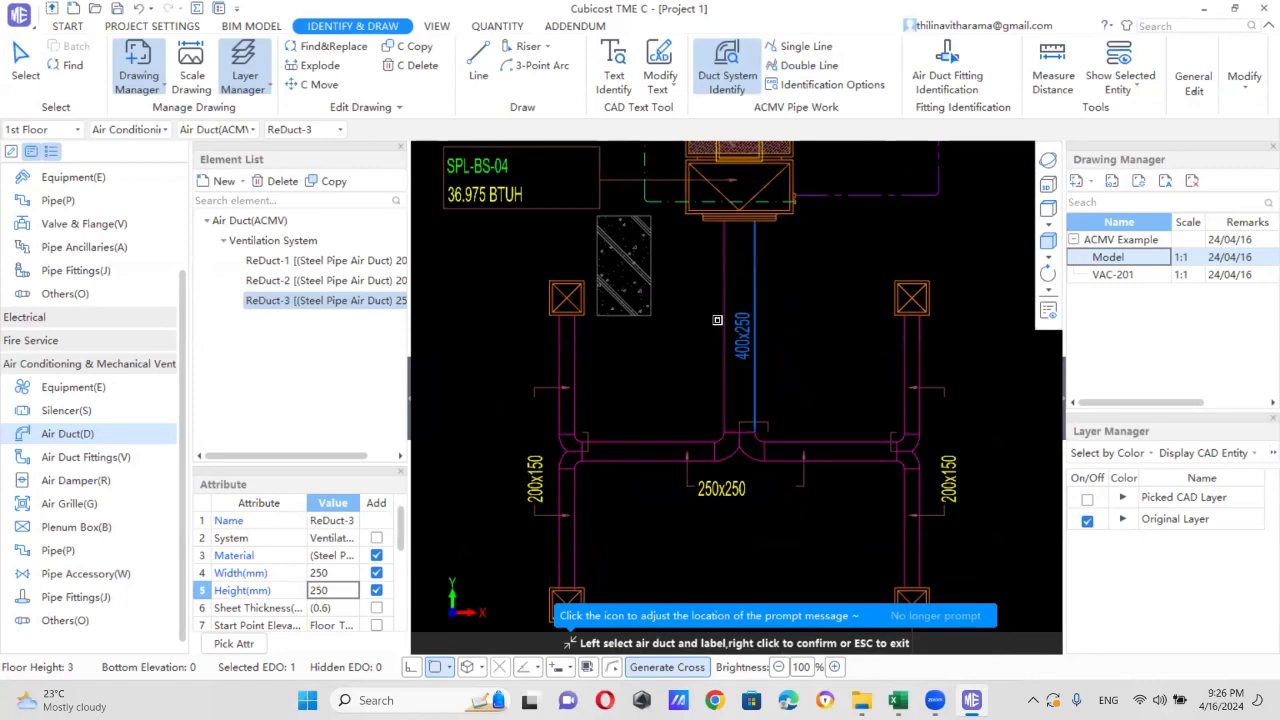
{"action": "left_click", "coordinate": [717, 319]}
{"action": "right_click", "coordinate": [695, 337]}
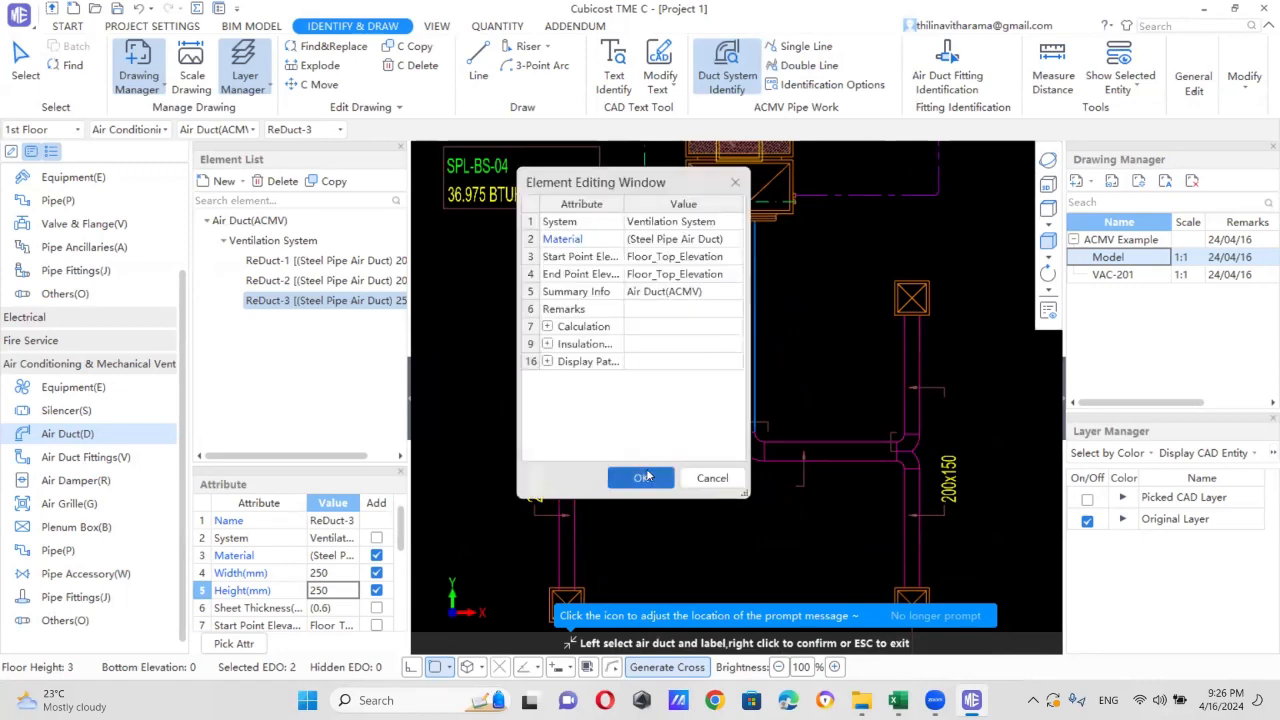
{"action": "left_click", "coordinate": [640, 477]}
{"action": "scroll", "coordinate": [653, 397], "scroll_direction": "down", "scroll_amount": 3}
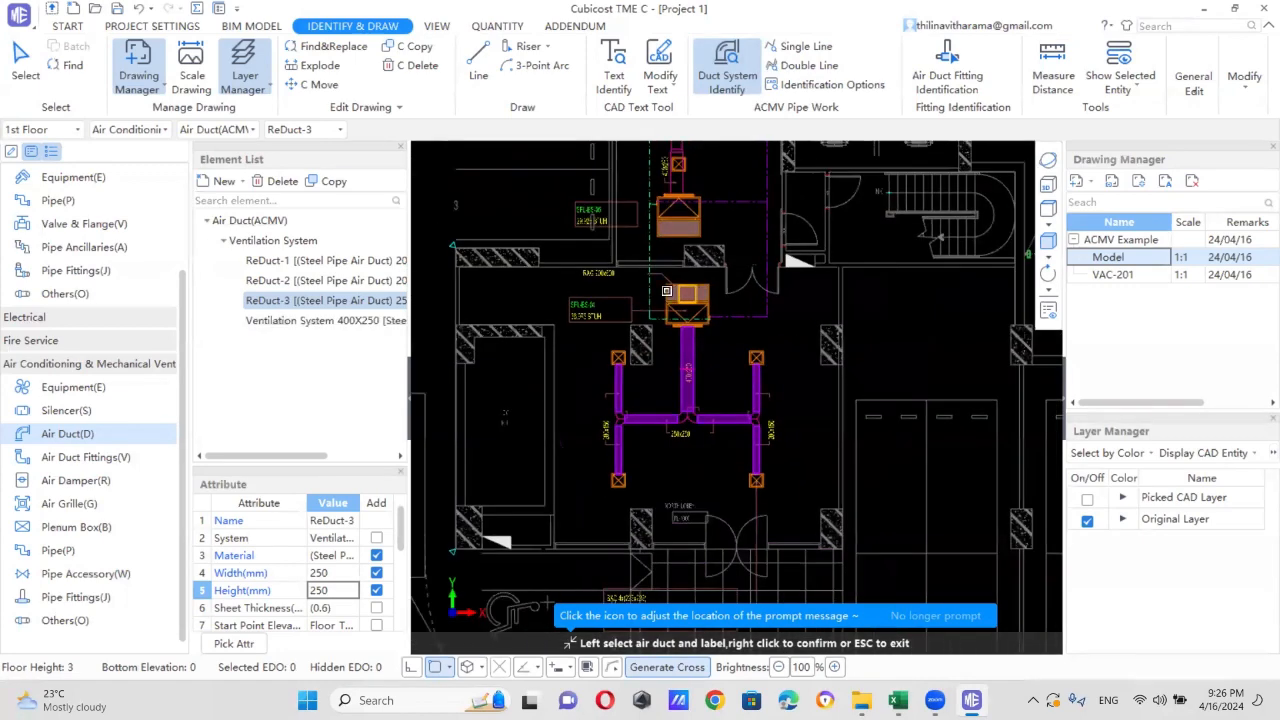
- Generate air duct fittings for all modelled ducts in the lift lobby area with Air Duct Fitting Identification
{"action": "scroll", "coordinate": [745, 313], "scroll_direction": "down", "scroll_amount": 4}
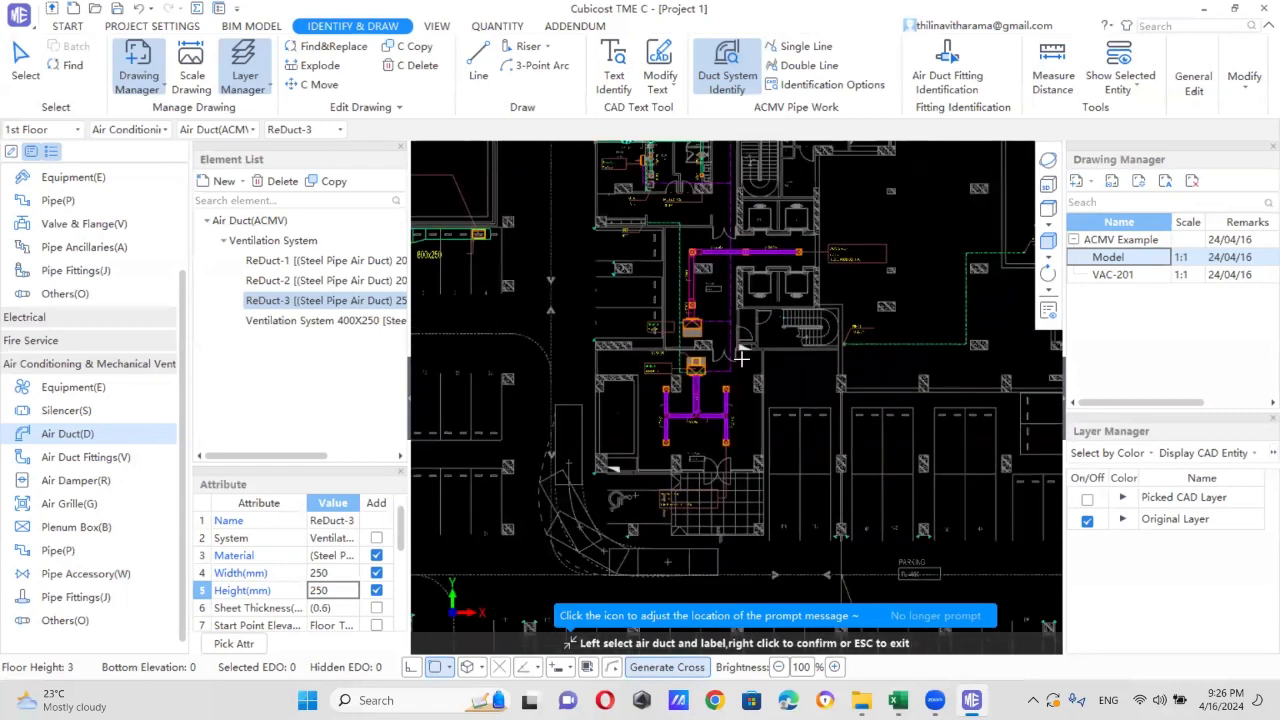
{"action": "left_click", "coordinate": [947, 62]}
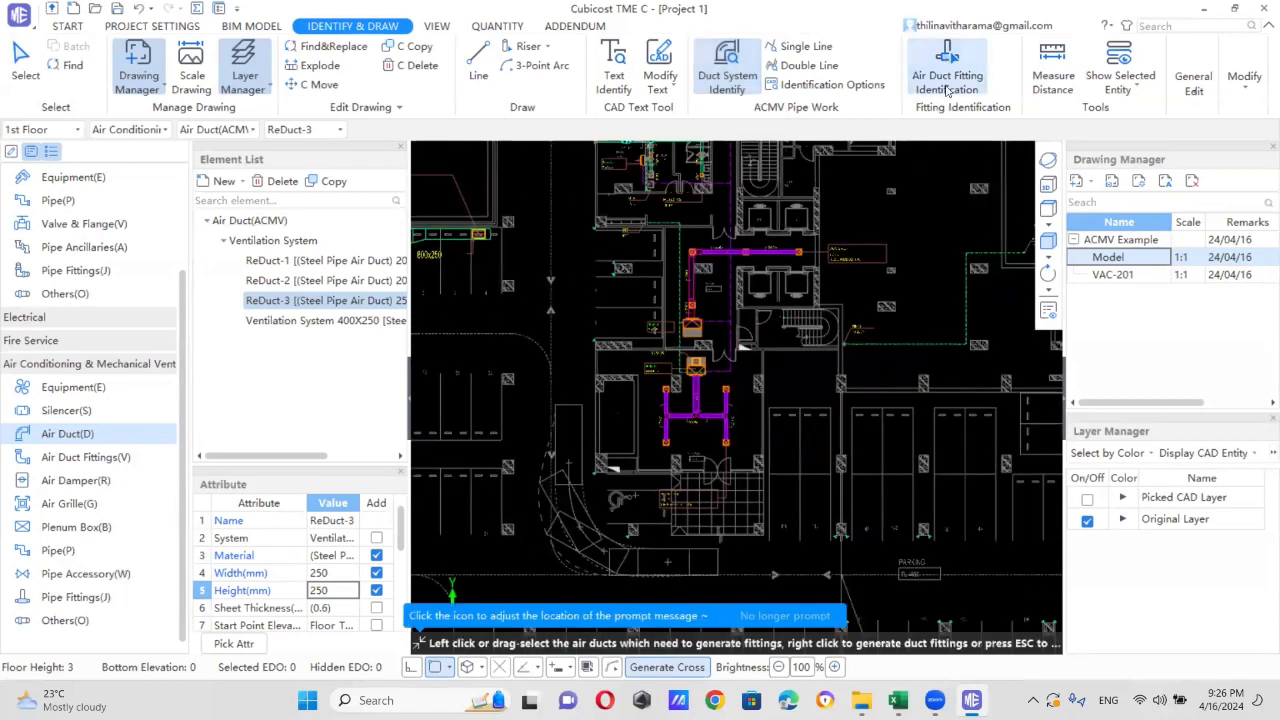
{"action": "scroll", "coordinate": [770, 350], "scroll_direction": "down", "scroll_amount": 1}
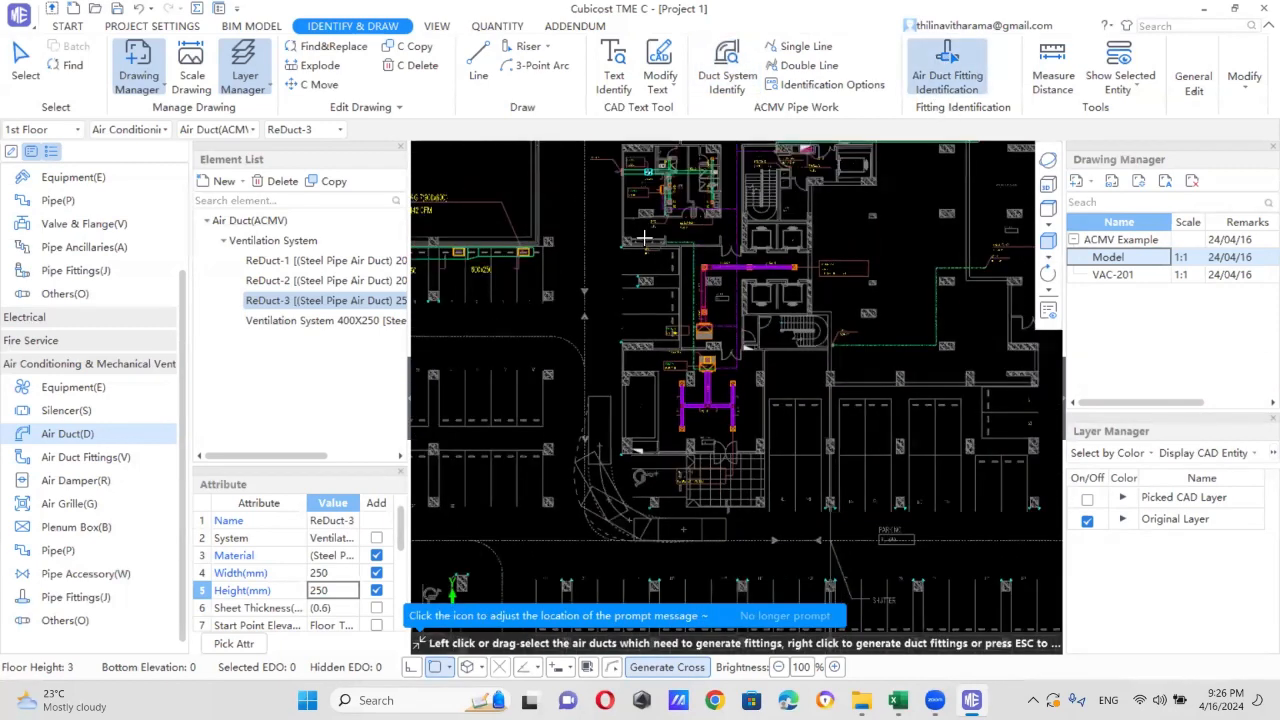
{"action": "mouse_move", "coordinate": [645, 239]}
{"action": "left_mouse_down"}
{"action": "mouse_move", "coordinate": [831, 395]}
{"action": "mouse_move", "coordinate": [833, 483]}
{"action": "left_mouse_up"}
{"action": "right_click", "coordinate": [790, 395]}
{"action": "scroll", "coordinate": [700, 400], "scroll_direction": "up", "scroll_amount": 5}
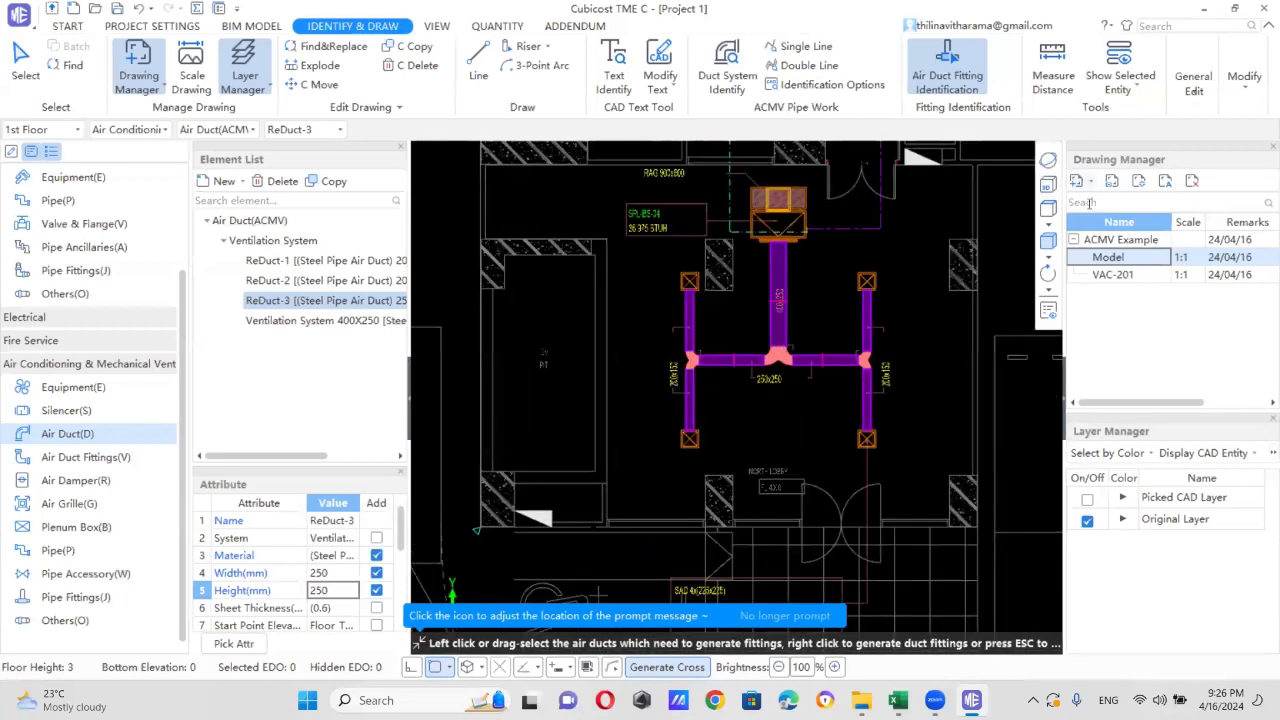
- Examine the modelled ducts and fittings in 3D, then return to the plan view
{"action": "left_click", "coordinate": [1048, 163]}
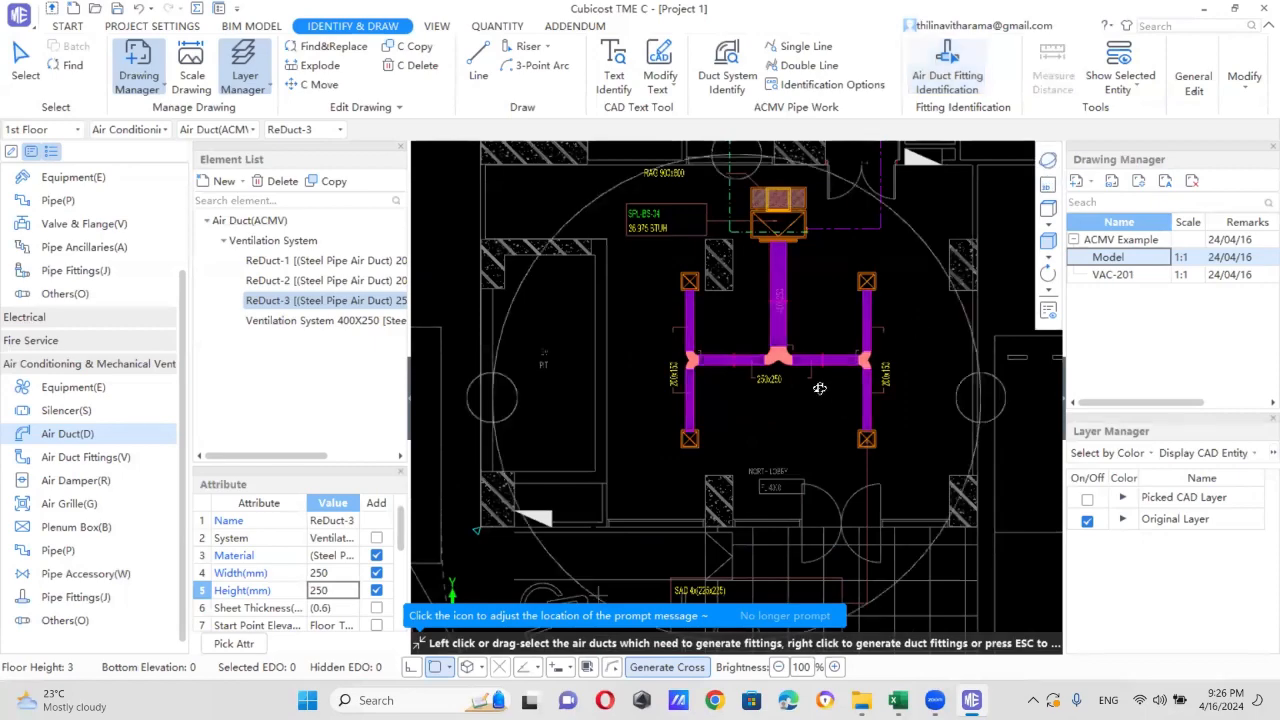
{"action": "mouse_move", "coordinate": [820, 388]}
{"action": "left_mouse_down"}
{"action": "mouse_move", "coordinate": [834, 271]}
{"action": "mouse_move", "coordinate": [862, 215]}
{"action": "left_mouse_up"}
{"action": "middle_click_drag", "start_coordinate": [820, 318], "coordinate": [720, 555]}
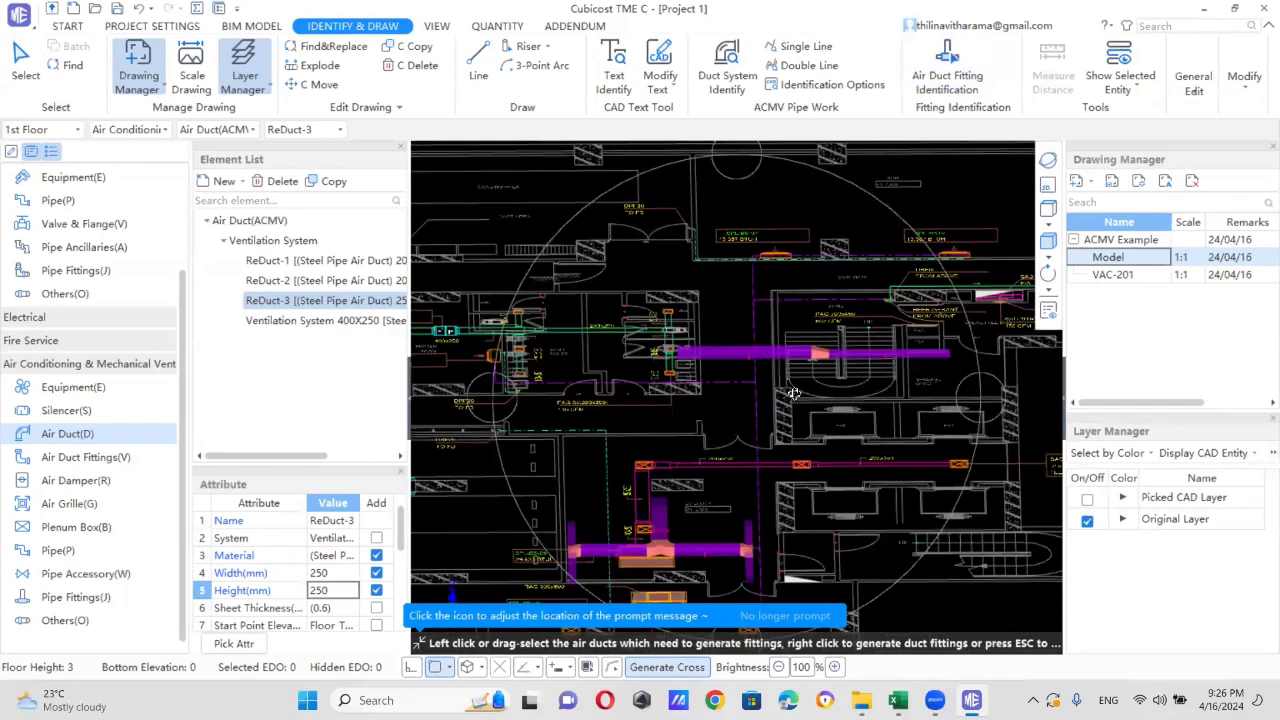
{"action": "scroll", "coordinate": [849, 372], "scroll_direction": "up", "scroll_amount": 6}
{"action": "scroll", "coordinate": [849, 372], "scroll_direction": "down", "scroll_amount": 8}
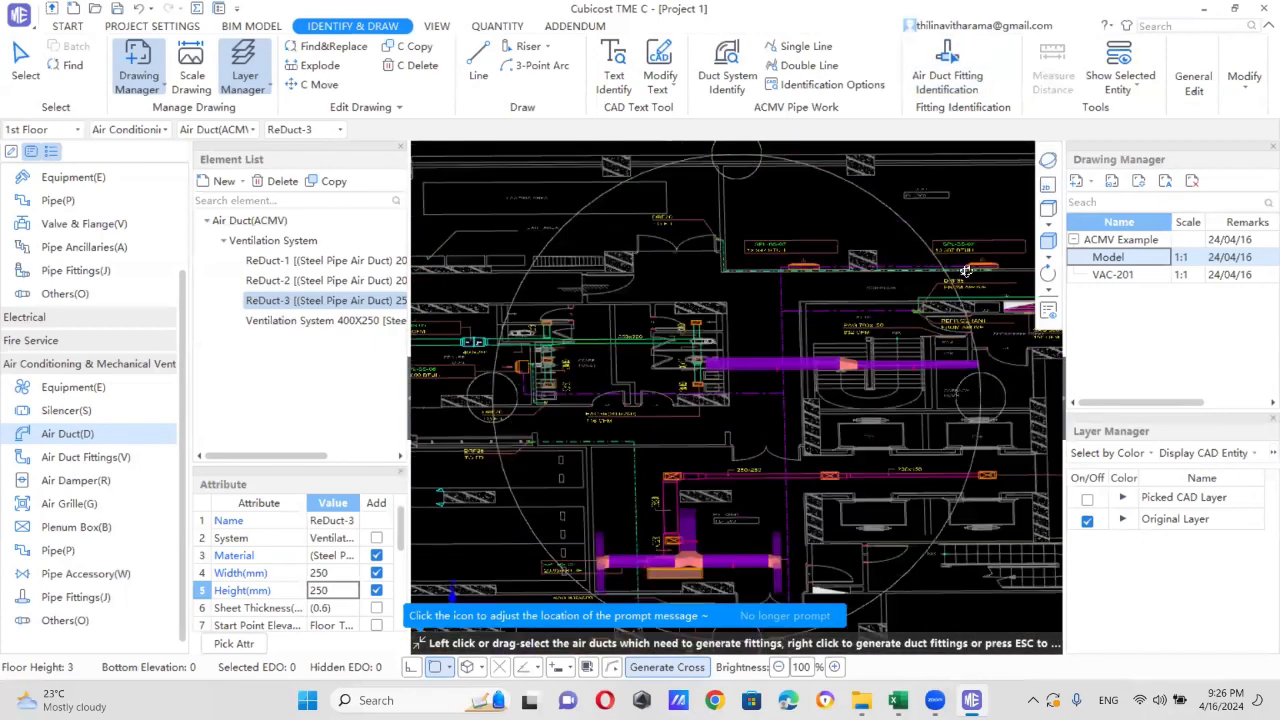
{"action": "left_click", "coordinate": [1048, 185]}
- Create a new air grille element under Air Grille(ACMV), keeping the default attributes
{"action": "scroll", "coordinate": [814, 382], "scroll_direction": "down", "scroll_amount": 5}
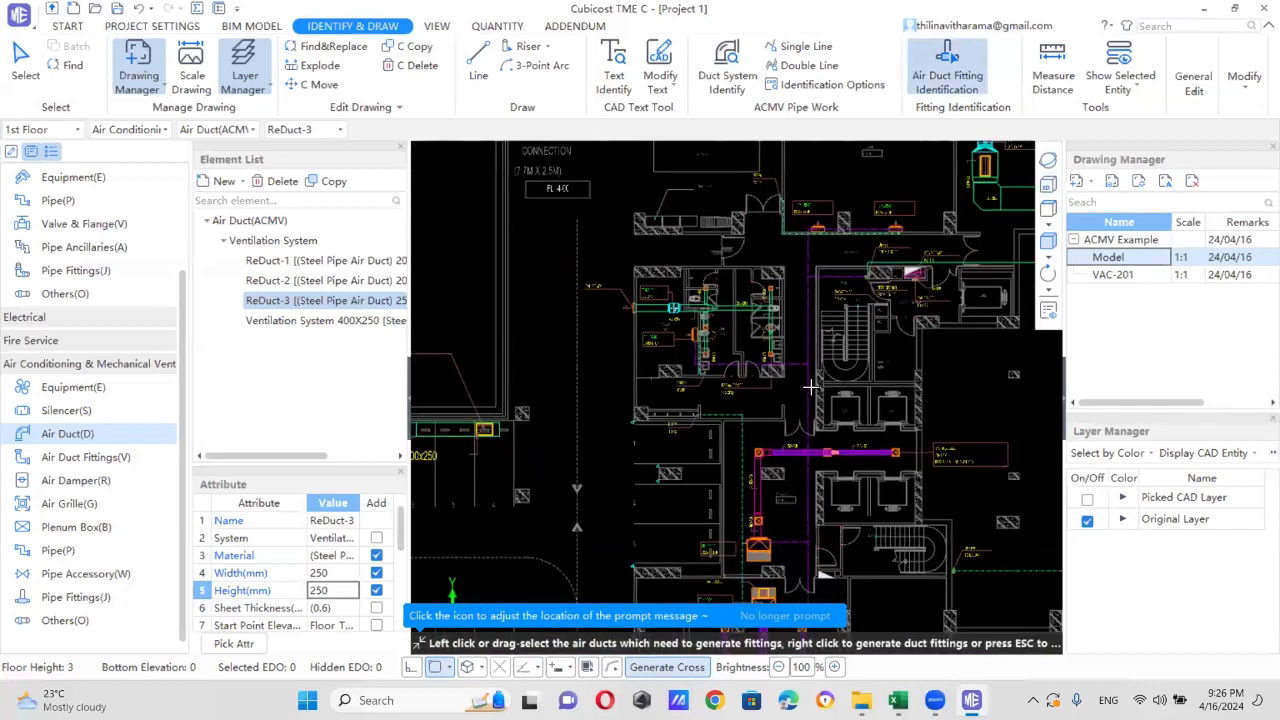
{"action": "middle_click_drag", "start_coordinate": [809, 539], "coordinate": [818, 371]}
{"action": "scroll", "coordinate": [798, 437], "scroll_direction": "up", "scroll_amount": 4}
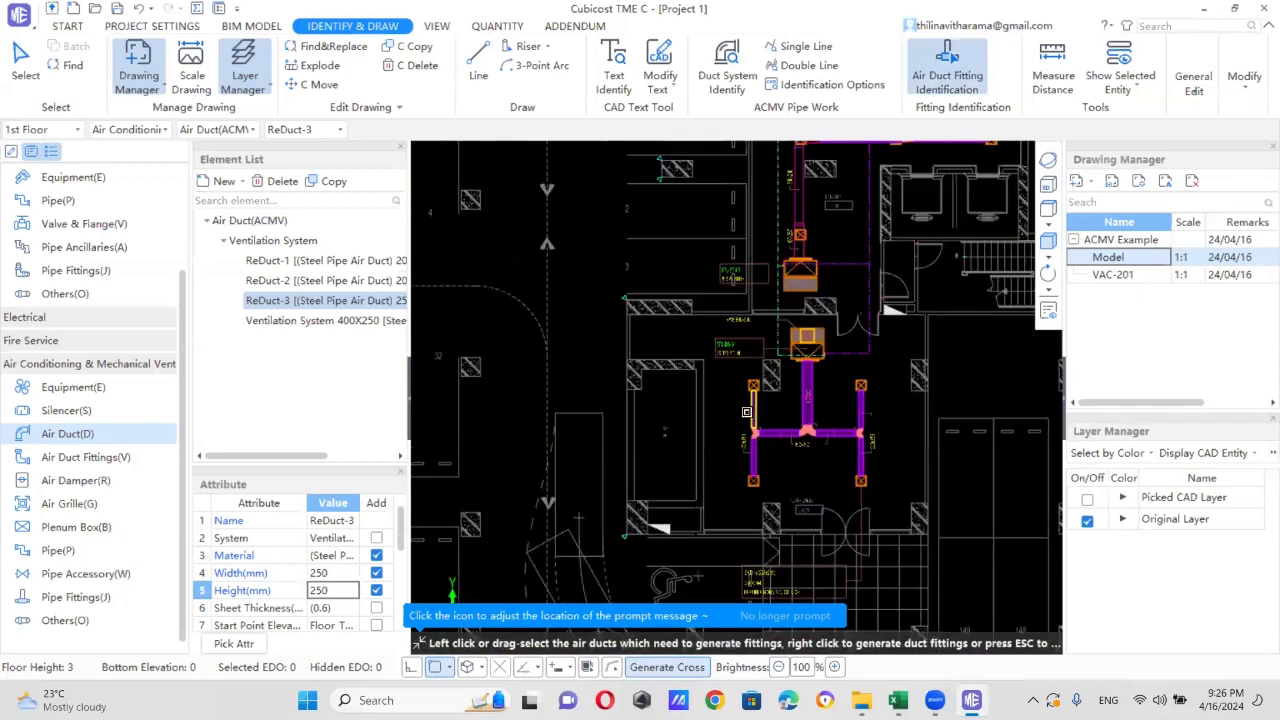
{"action": "left_click", "coordinate": [60, 505]}
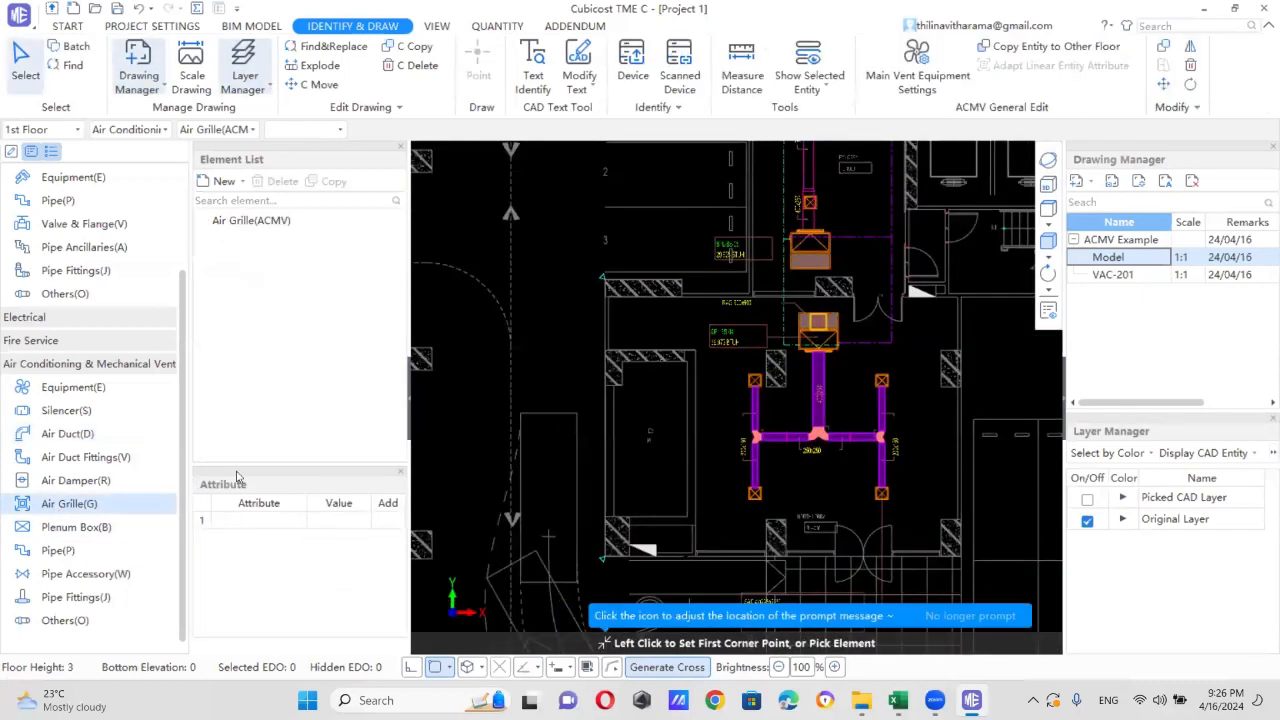
{"action": "left_click", "coordinate": [238, 182]}
{"action": "left_click", "coordinate": [240, 202]}
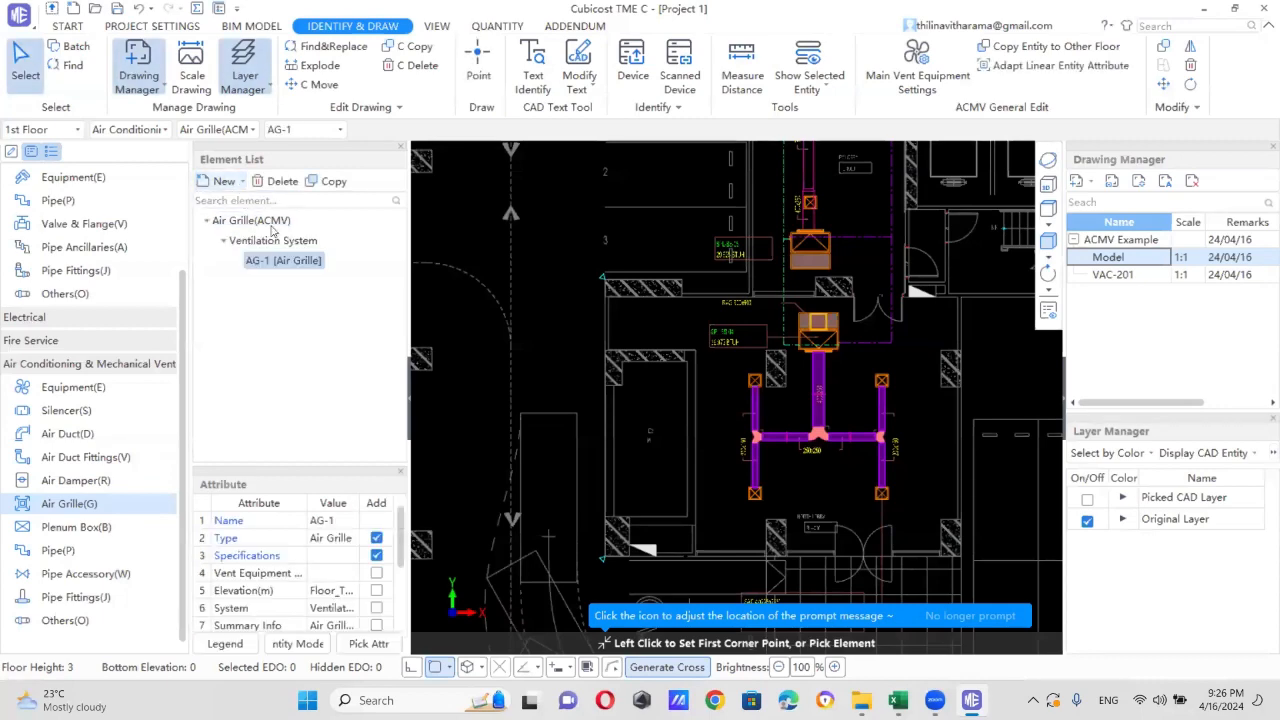
- Identify all matching air grilles in the drawing with Device identification, using the crossed-square symbol at the branch duct end near SPL-BS-04
{"action": "scroll", "coordinate": [753, 371], "scroll_direction": "up", "scroll_amount": 7}
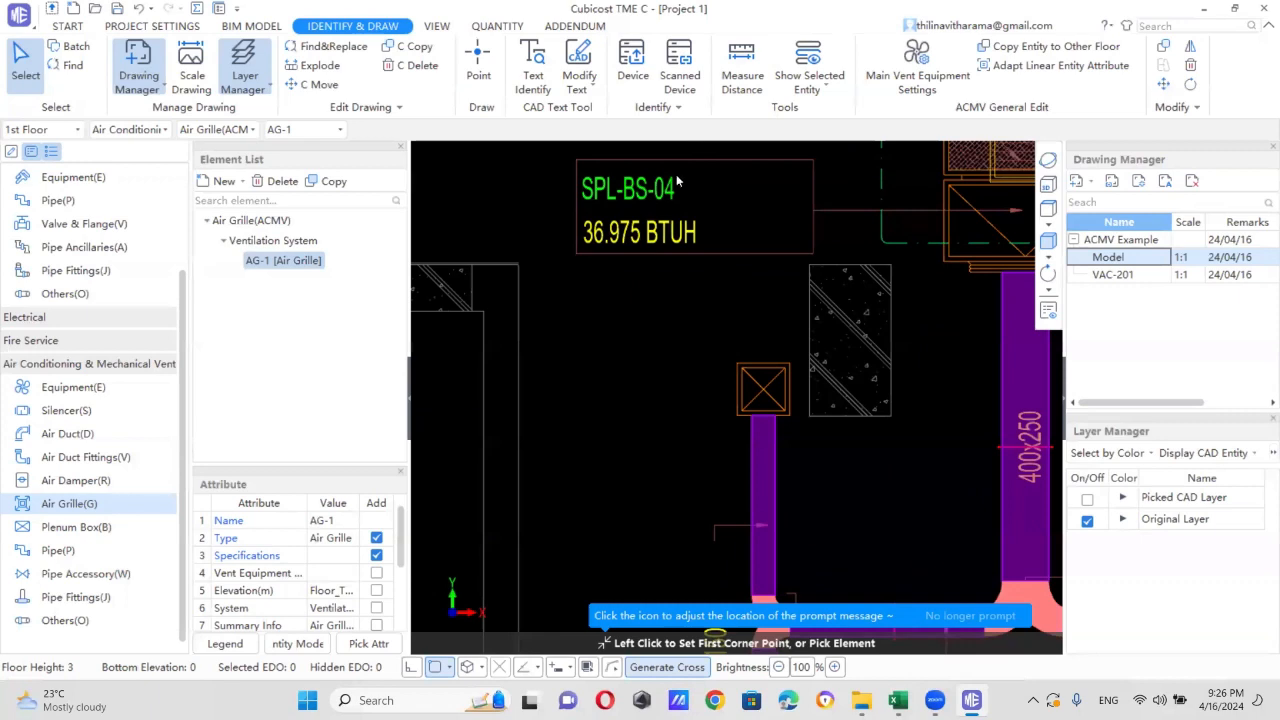
{"action": "left_click", "coordinate": [632, 68]}
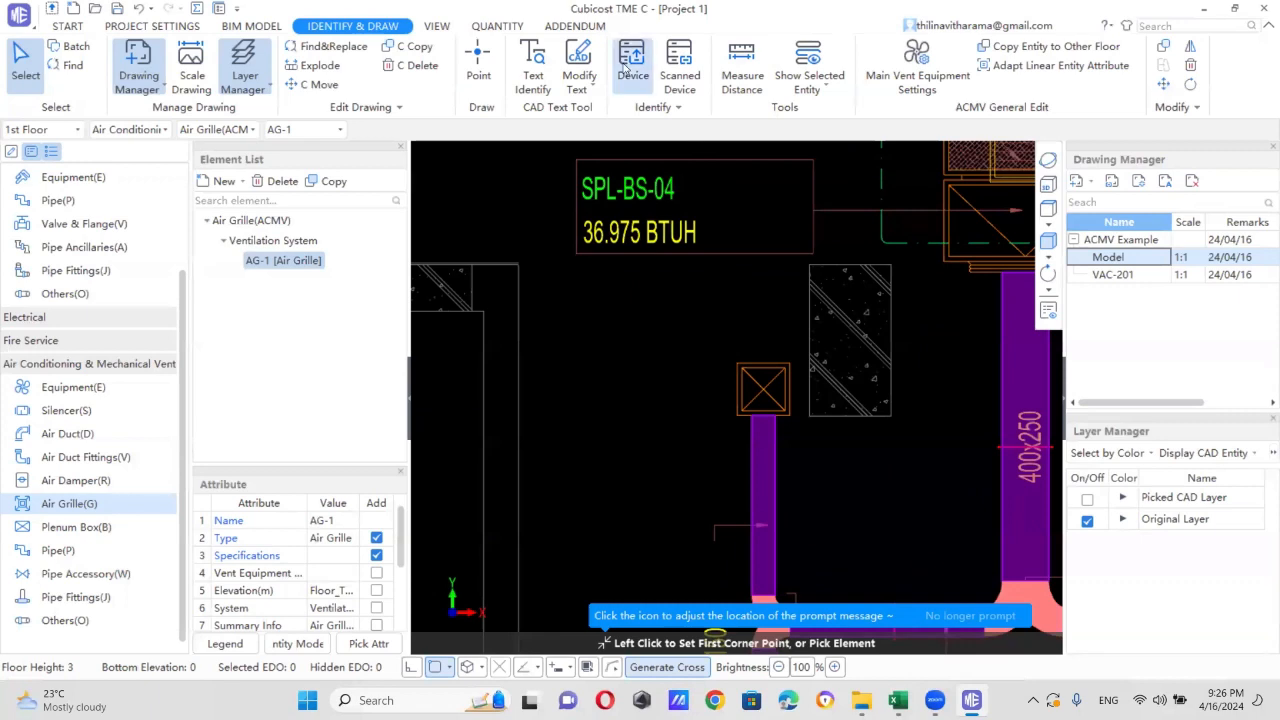
{"action": "left_click", "coordinate": [751, 379]}
{"action": "right_click", "coordinate": [706, 389]}
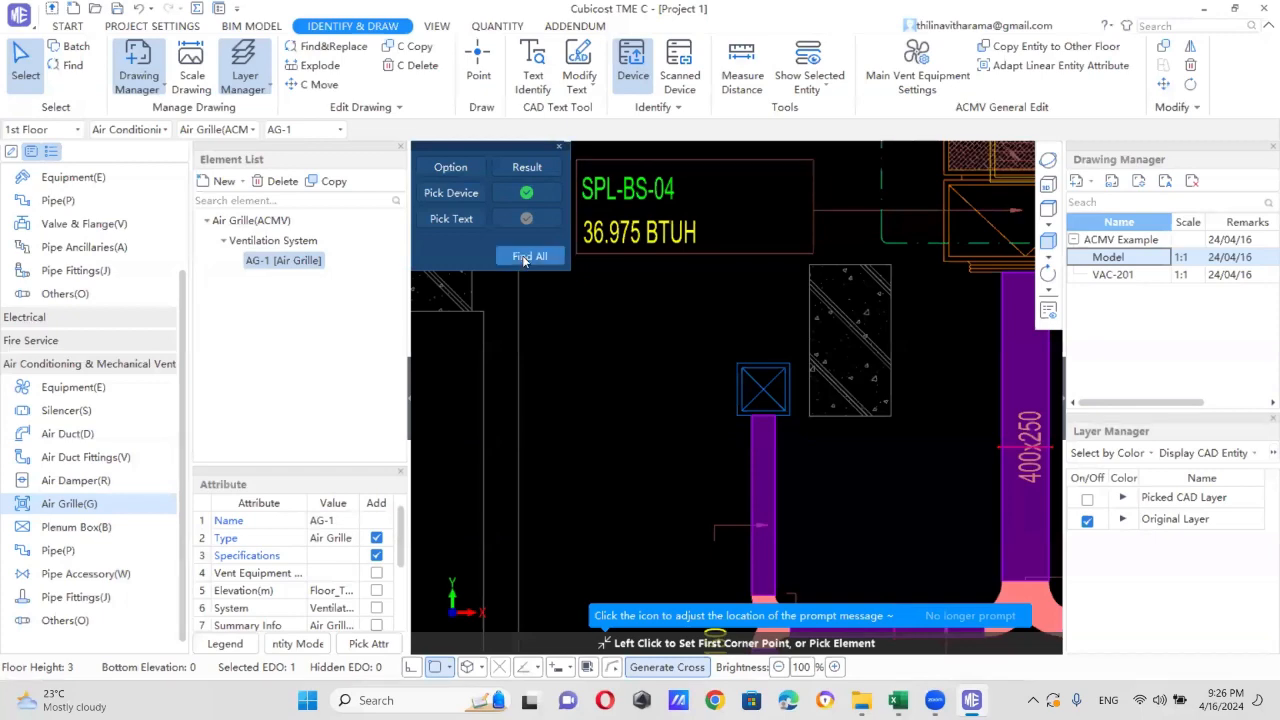
{"action": "left_click", "coordinate": [530, 256]}
{"action": "left_click", "coordinate": [531, 315]}
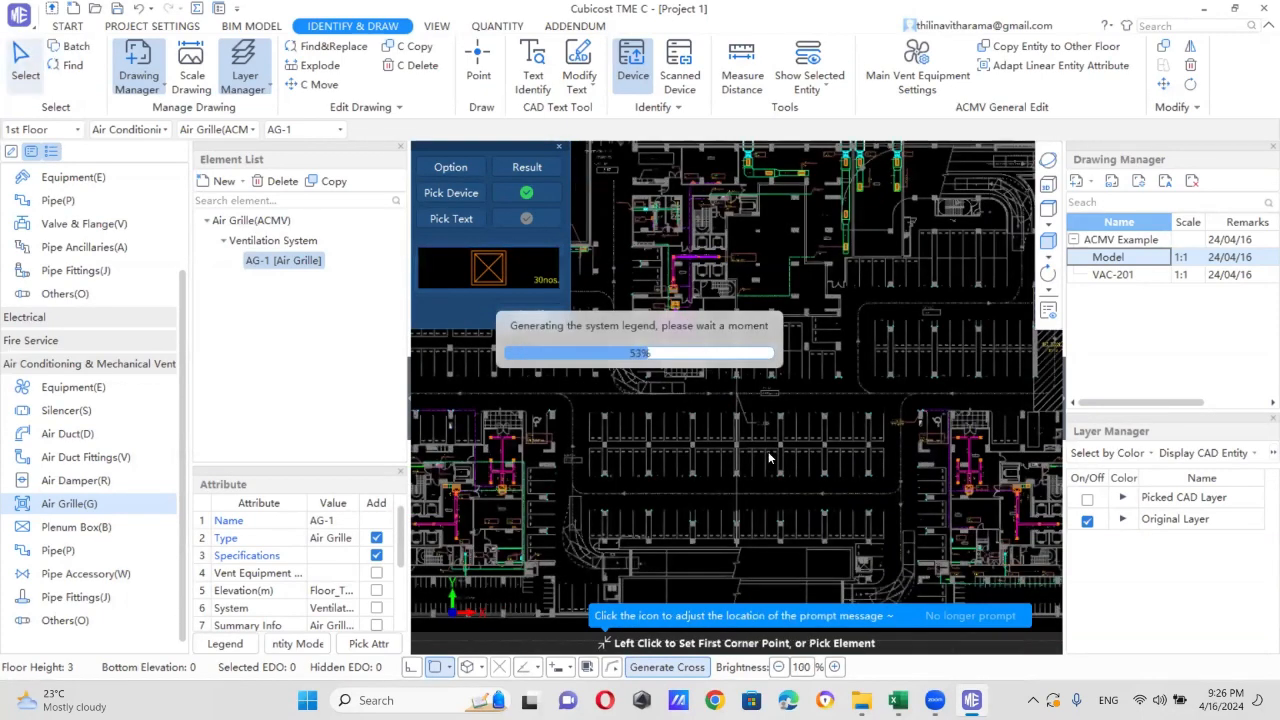
{"action": "left_click", "coordinate": [764, 402]}
- Switch to the 3D view around the SPL-BS-04 ducts and turn on Entity 3D solid display
{"action": "scroll", "coordinate": [738, 461], "scroll_direction": "down", "scroll_amount": 3}
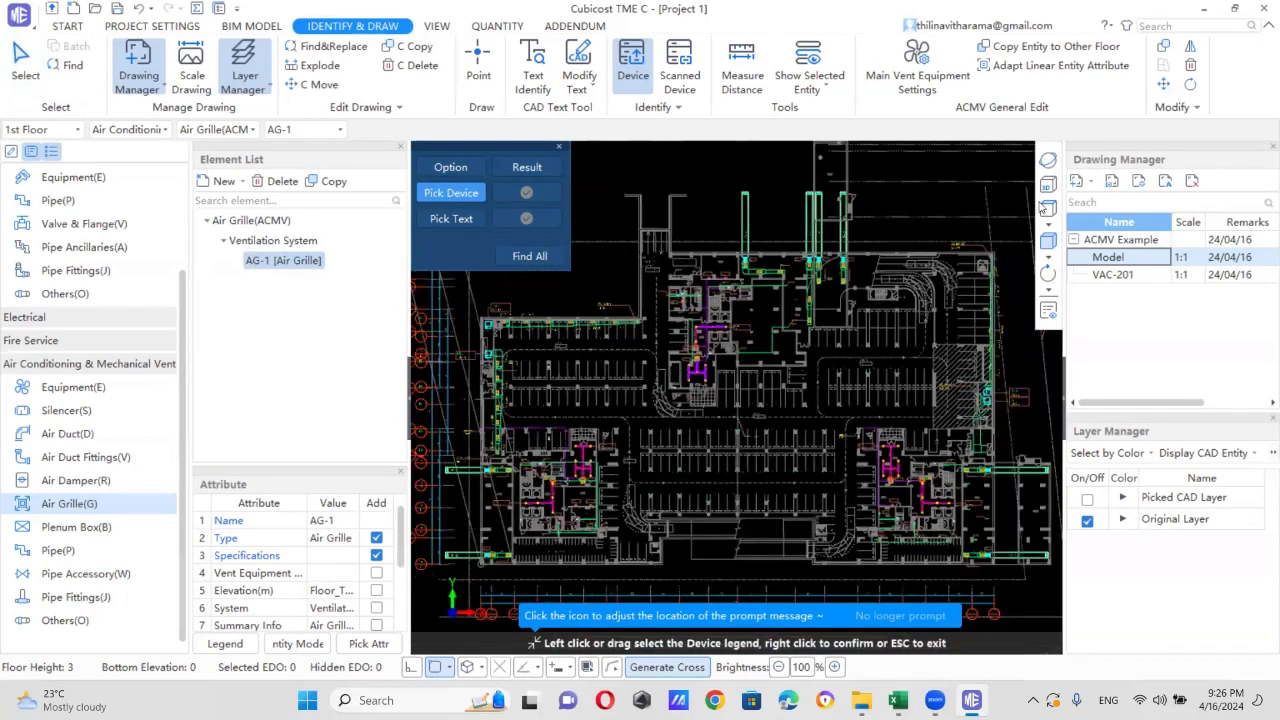
{"action": "left_click", "coordinate": [1048, 161]}
{"action": "left_click_drag", "start_coordinate": [694, 392], "coordinate": [693, 399]}
{"action": "scroll", "coordinate": [693, 399], "scroll_direction": "up", "scroll_amount": 5}
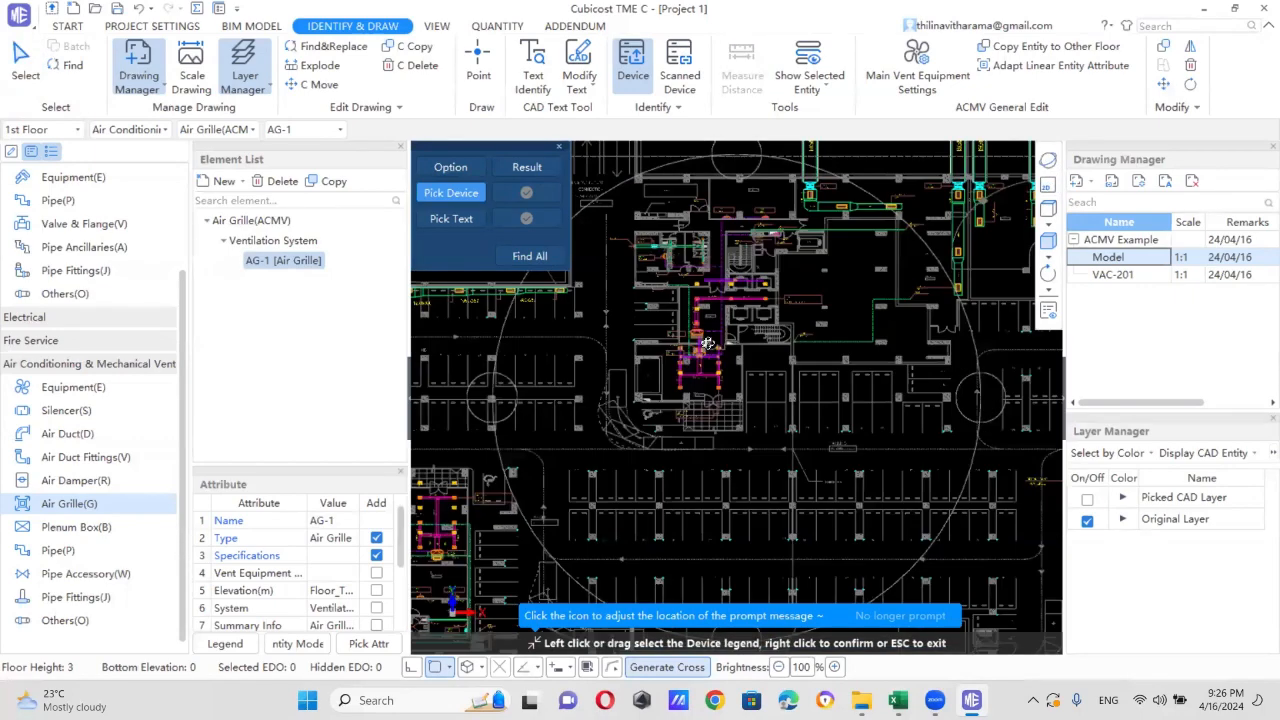
{"action": "scroll", "coordinate": [659, 352], "scroll_direction": "up", "scroll_amount": 5}
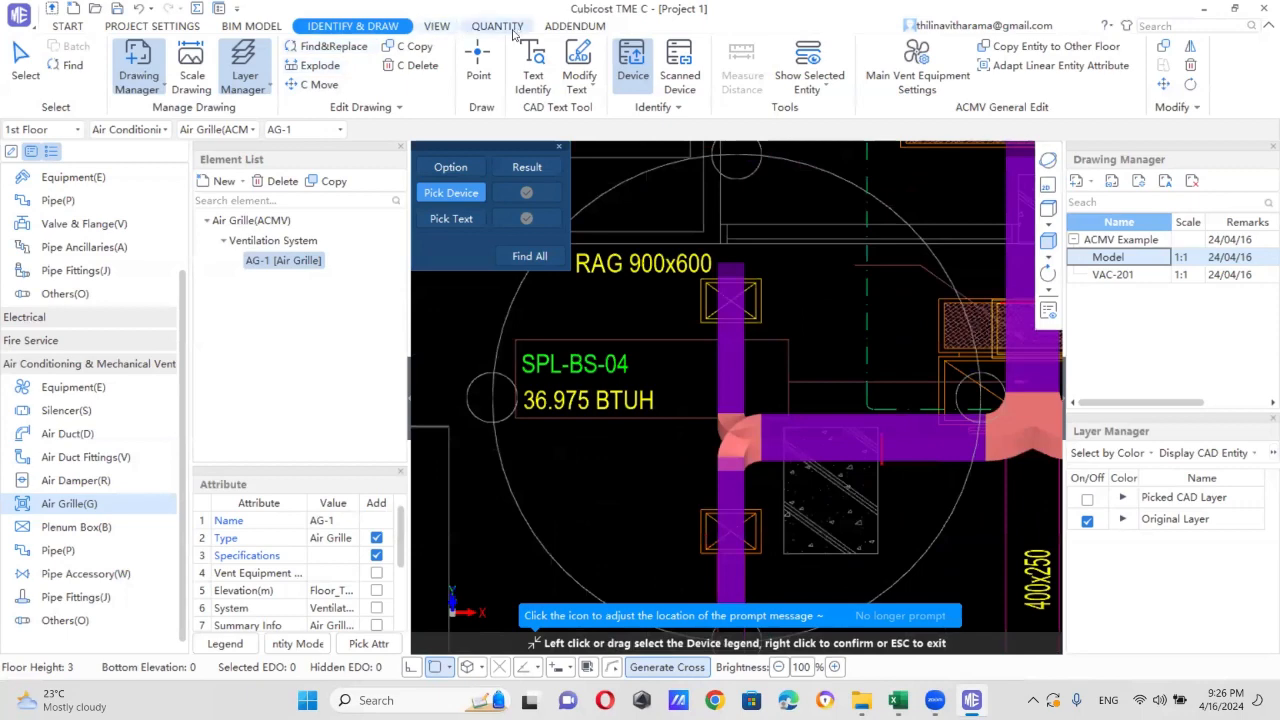
{"action": "left_click", "coordinate": [232, 27]}
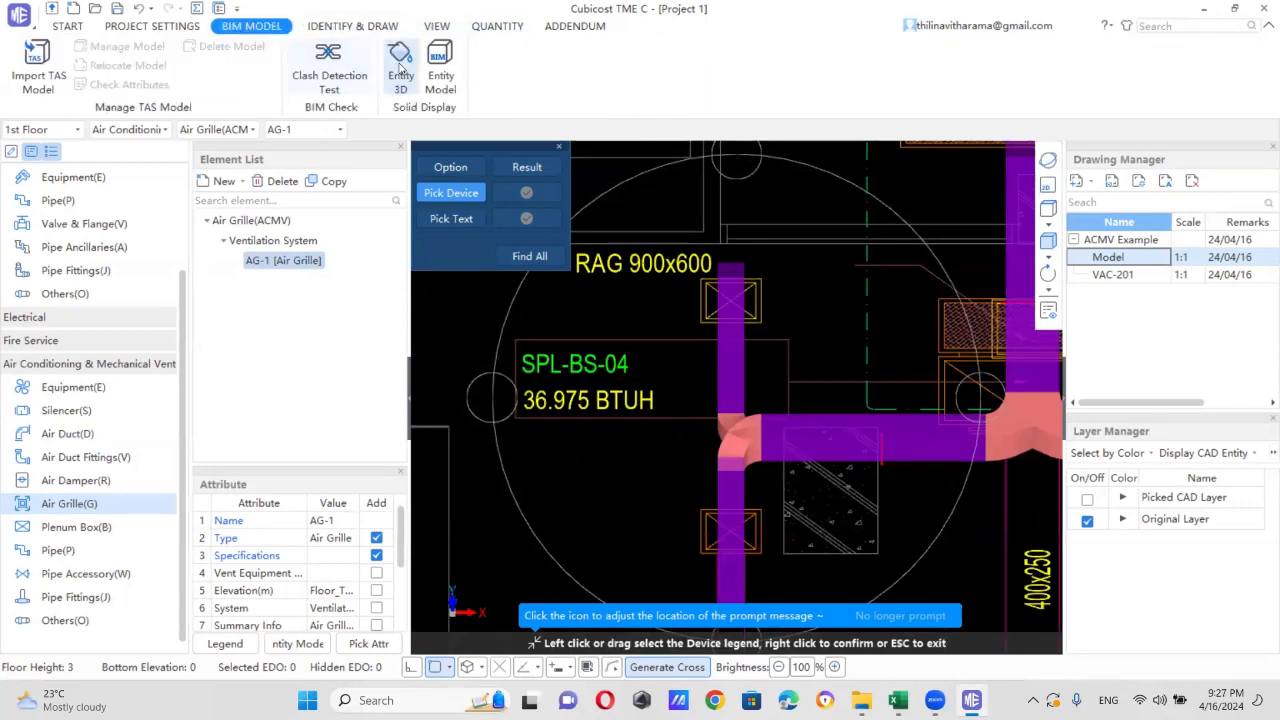
{"action": "left_click", "coordinate": [400, 65]}
- Examine the air grilles and ducts in 3D, then return to the plan view and the identification tools
{"action": "left_click", "coordinate": [1047, 189]}
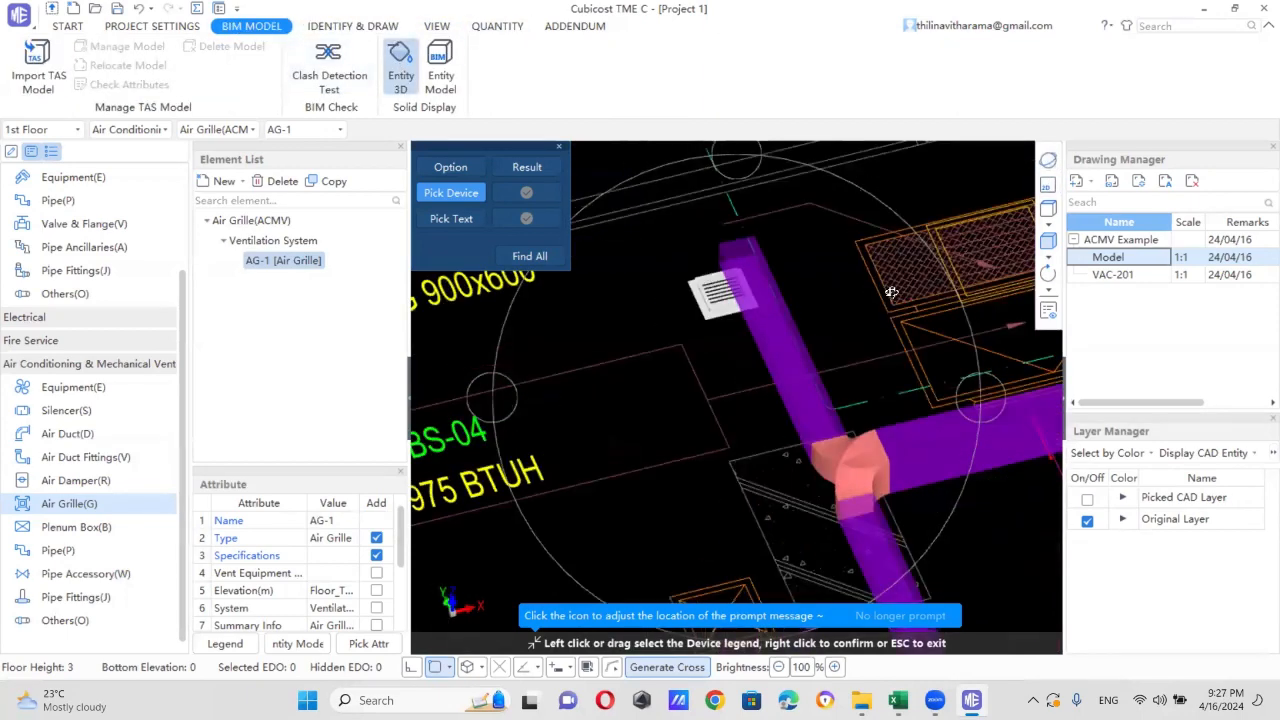
{"action": "scroll", "coordinate": [690, 310], "scroll_direction": "down", "scroll_amount": 5}
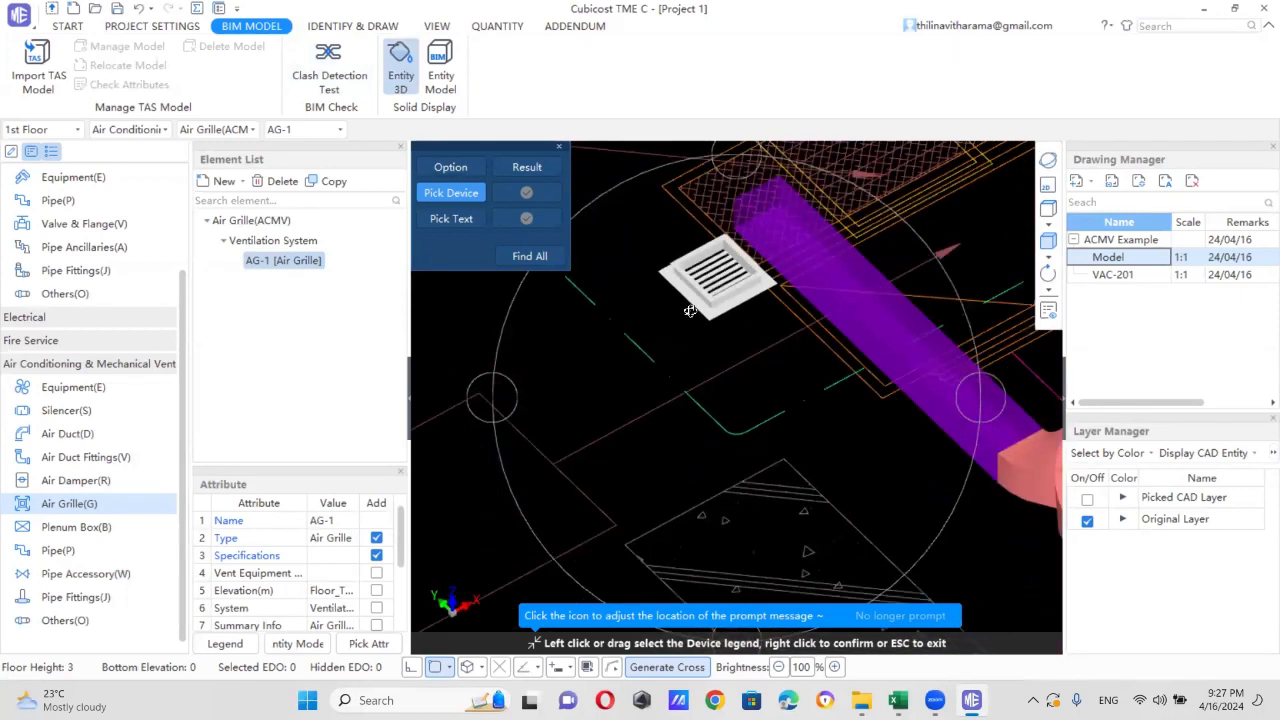
{"action": "scroll", "coordinate": [691, 311], "scroll_direction": "down", "scroll_amount": 3}
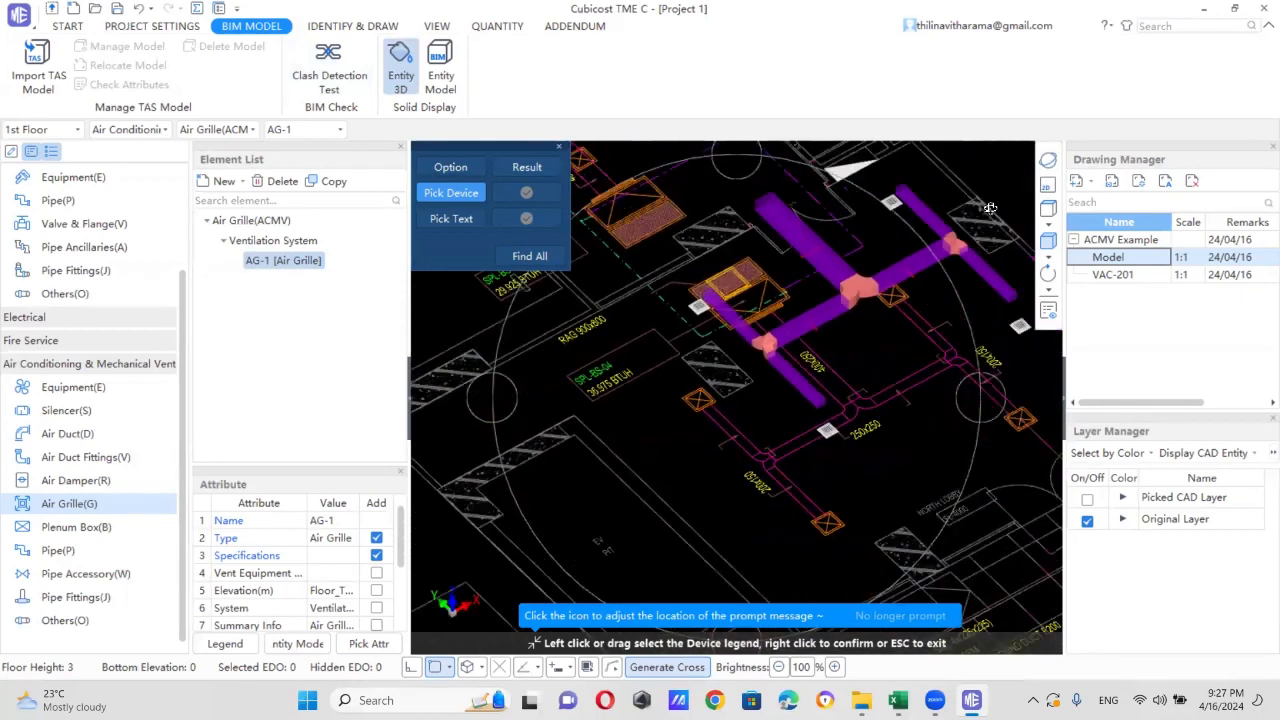
{"action": "left_click", "coordinate": [1048, 185]}
{"action": "scroll", "coordinate": [752, 368], "scroll_direction": "down", "scroll_amount": 1}
{"action": "scroll", "coordinate": [752, 368], "scroll_direction": "down", "scroll_amount": 1}
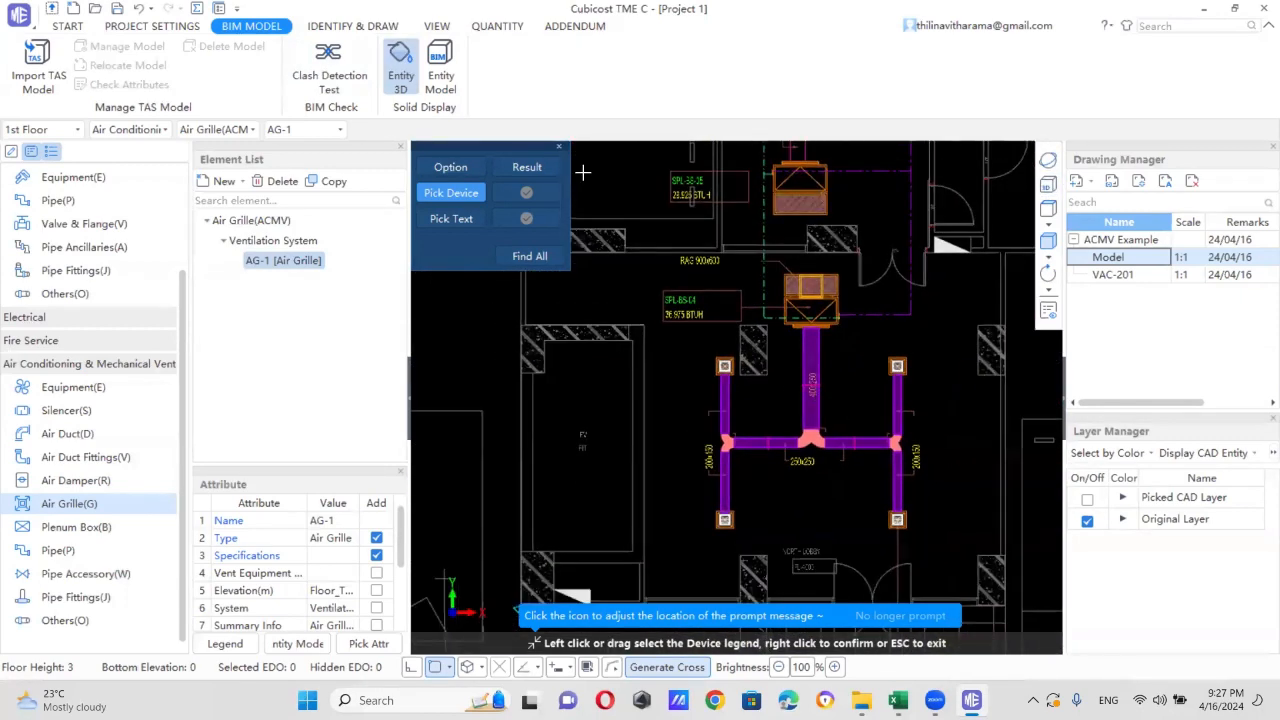
{"action": "left_click", "coordinate": [372, 31]}
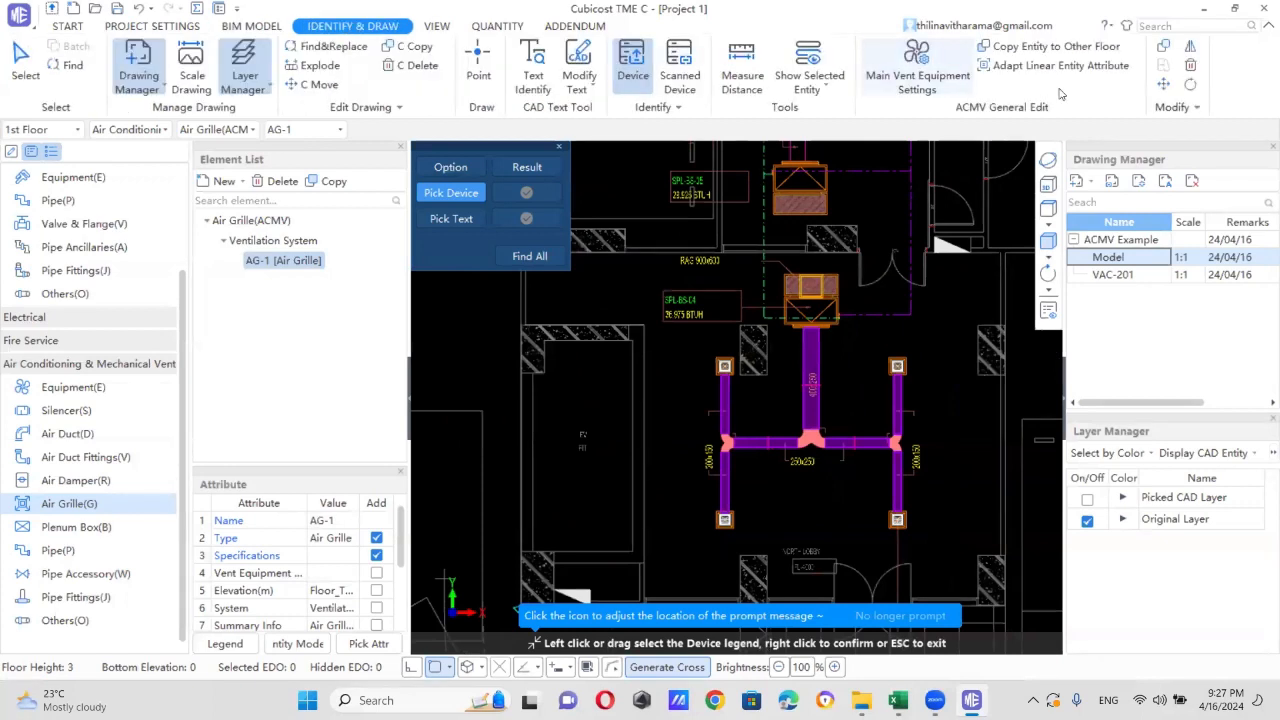
- Examine units SPL-BS-04 and SPL-BS-05 and the RAG 900x600 label above the modelled ducts in plan
{"action": "scroll", "coordinate": [789, 326], "scroll_direction": "up", "scroll_amount": 1}
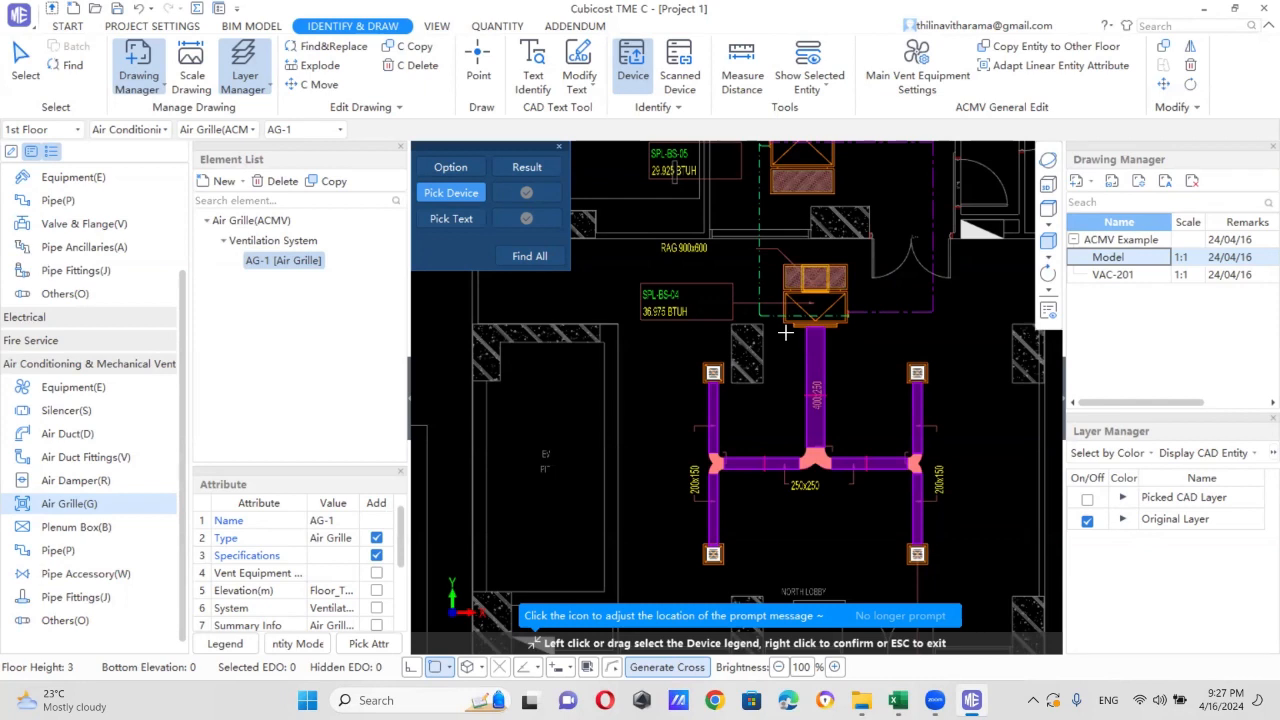
{"action": "left_click", "coordinate": [828, 89]}
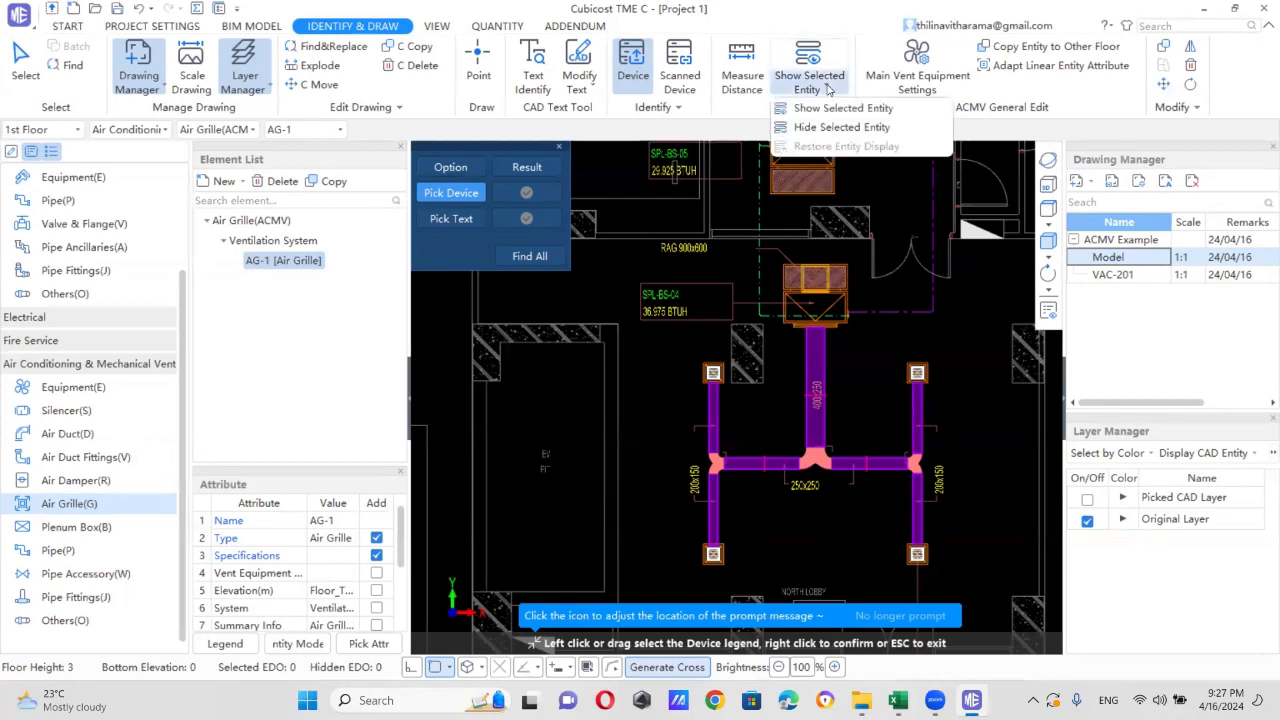
{"action": "left_click", "coordinate": [828, 89]}
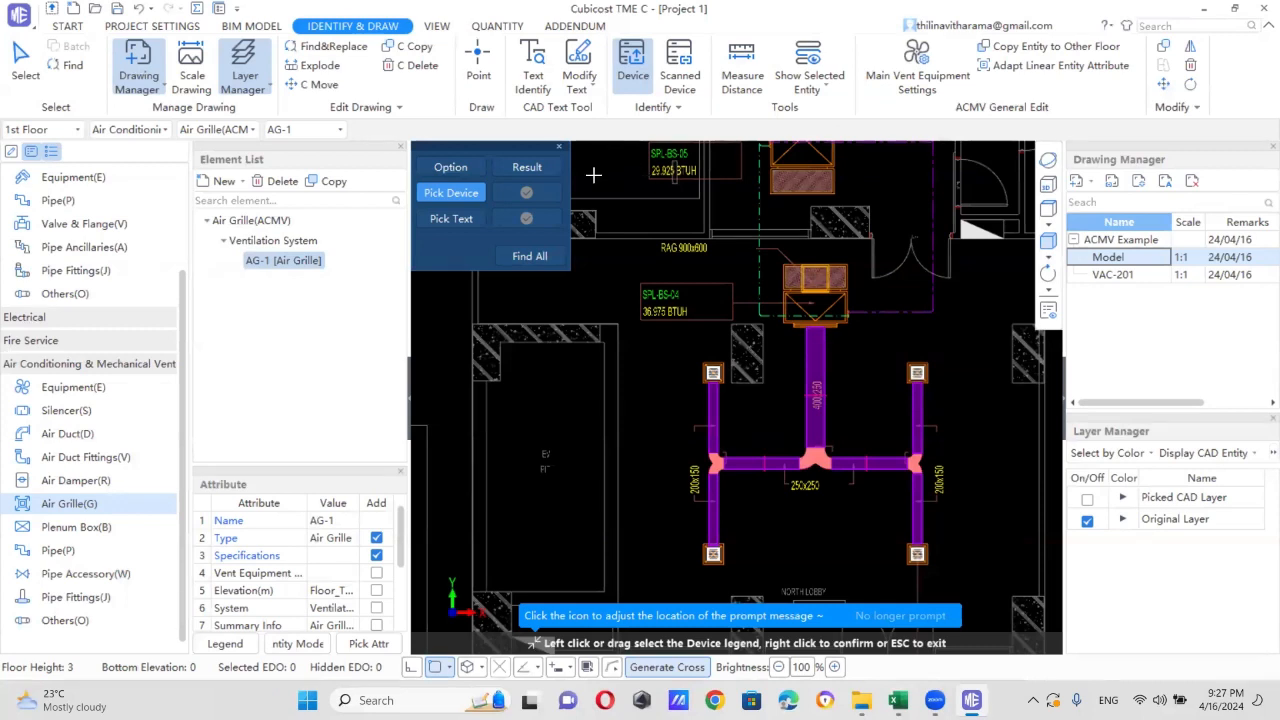
{"action": "scroll", "coordinate": [725, 400], "scroll_direction": "up", "scroll_amount": 1}
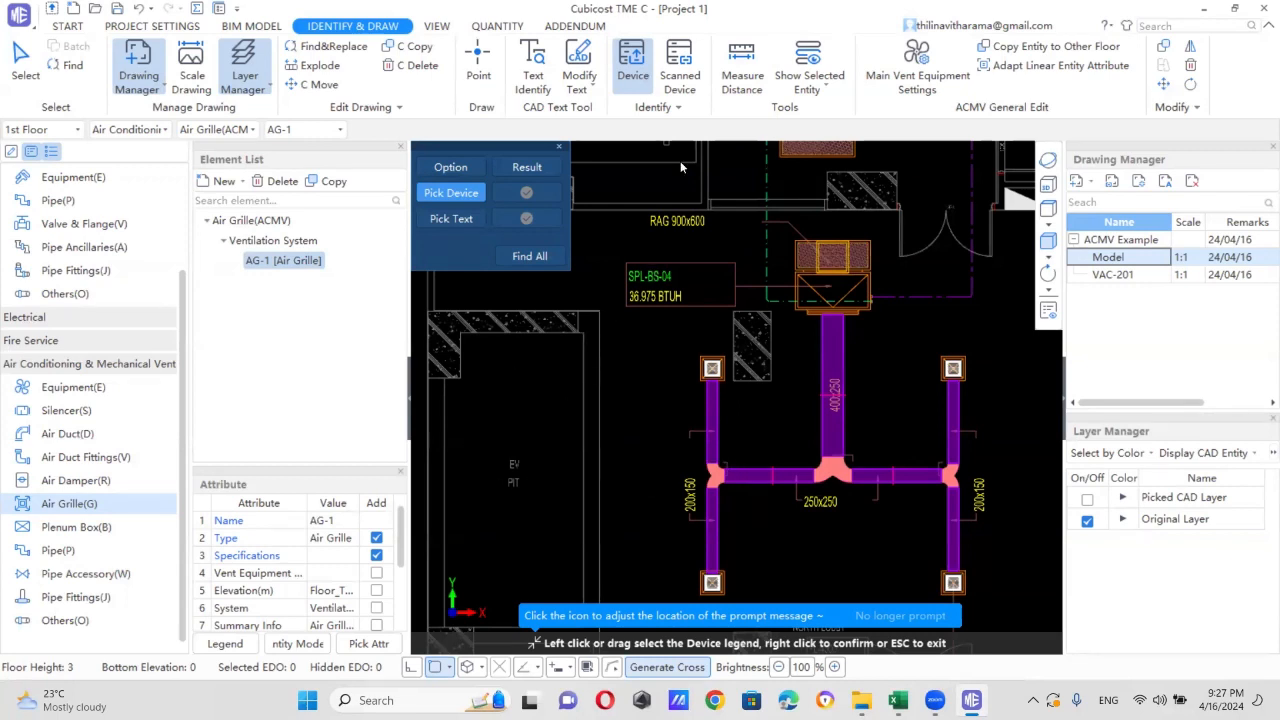
{"action": "scroll", "coordinate": [801, 509], "scroll_direction": "down", "scroll_amount": 3}
{"action": "scroll", "coordinate": [844, 374], "scroll_direction": "up", "scroll_amount": 2}
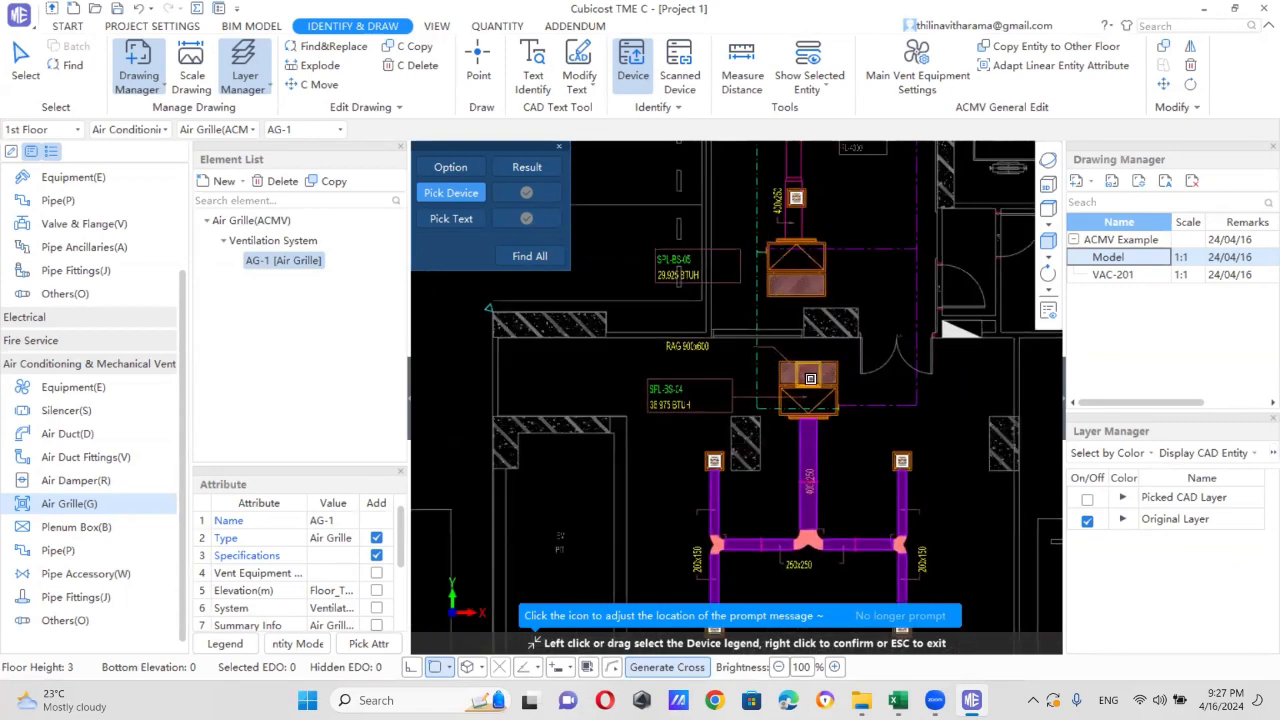
{"action": "scroll", "coordinate": [810, 378], "scroll_direction": "down", "scroll_amount": 2}
{"action": "scroll", "coordinate": [785, 340], "scroll_direction": "up", "scroll_amount": 3}
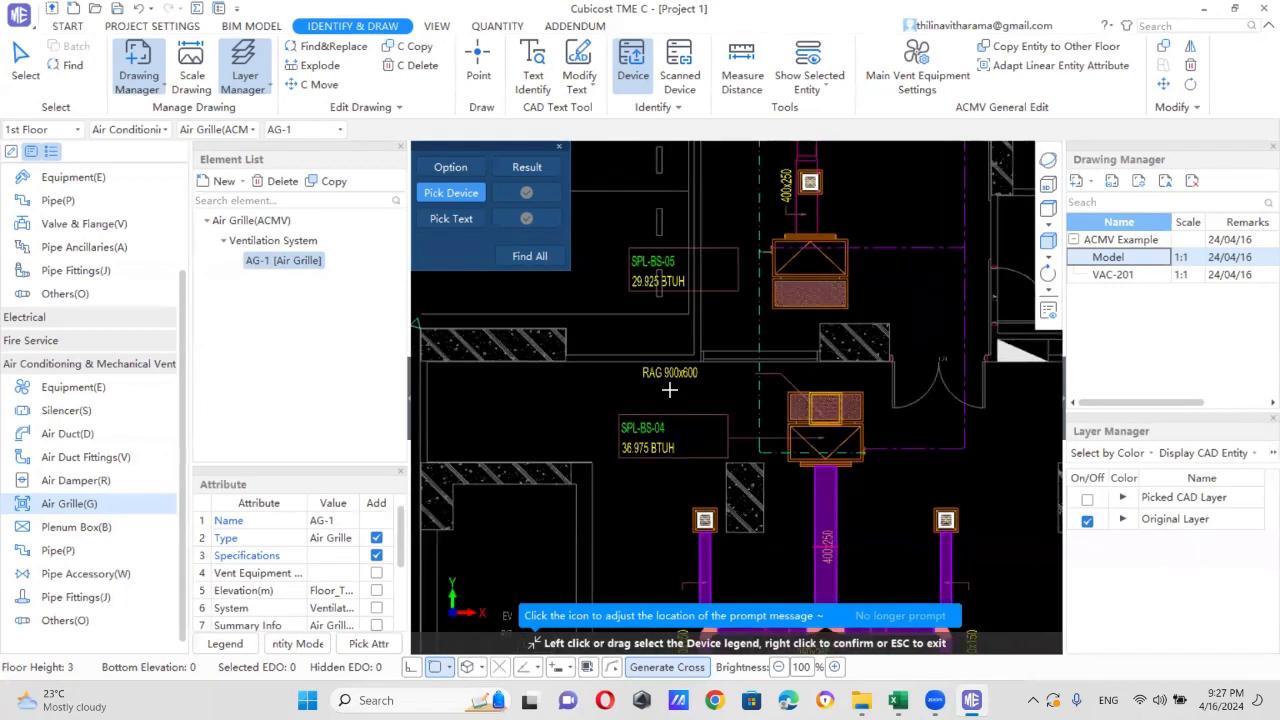
{"action": "scroll", "coordinate": [845, 452], "scroll_direction": "up", "scroll_amount": 1}
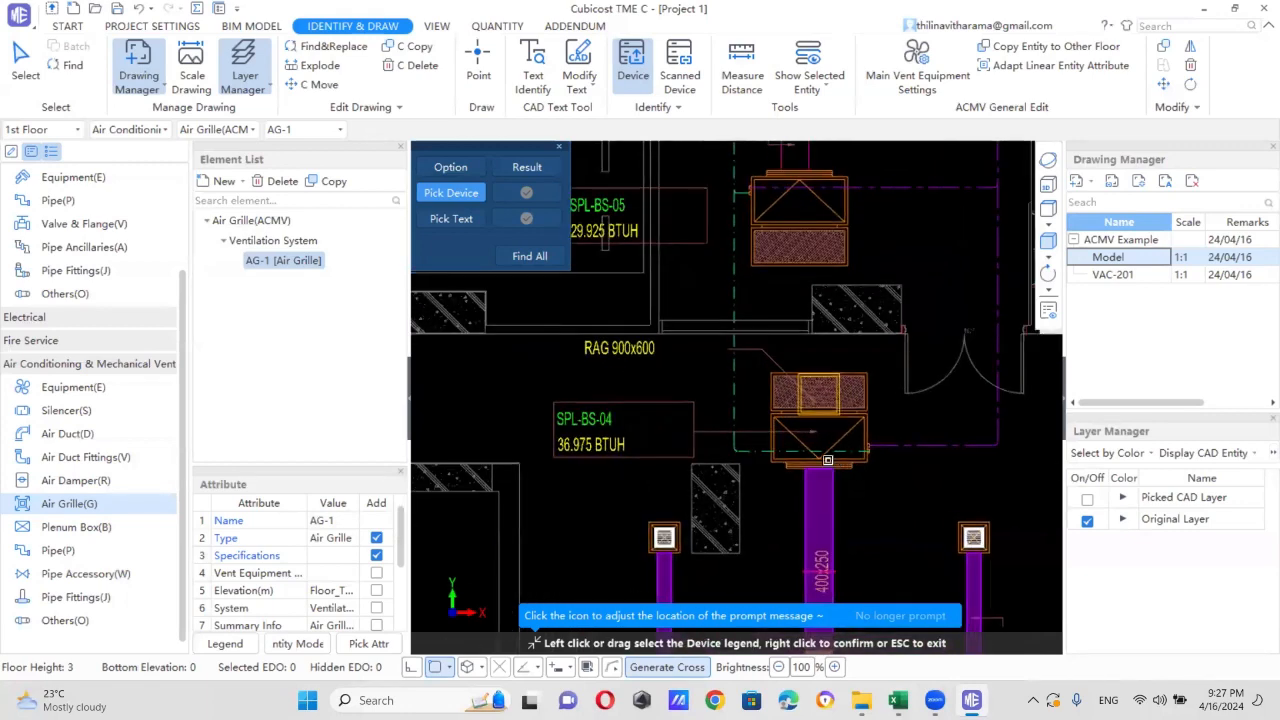
- Select the orange unit outlines by colour and display only those CAD entities
{"action": "left_click", "coordinate": [1105, 455]}
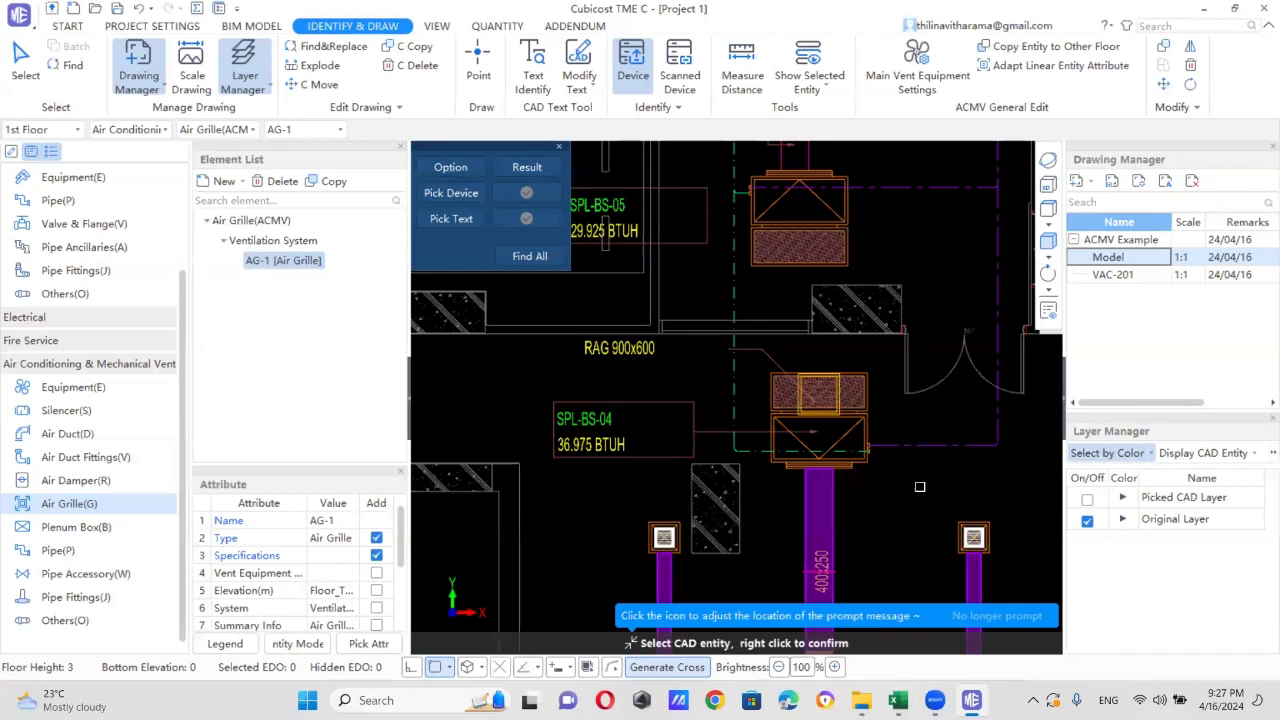
{"action": "scroll", "coordinate": [862, 425], "scroll_direction": "up", "scroll_amount": 1}
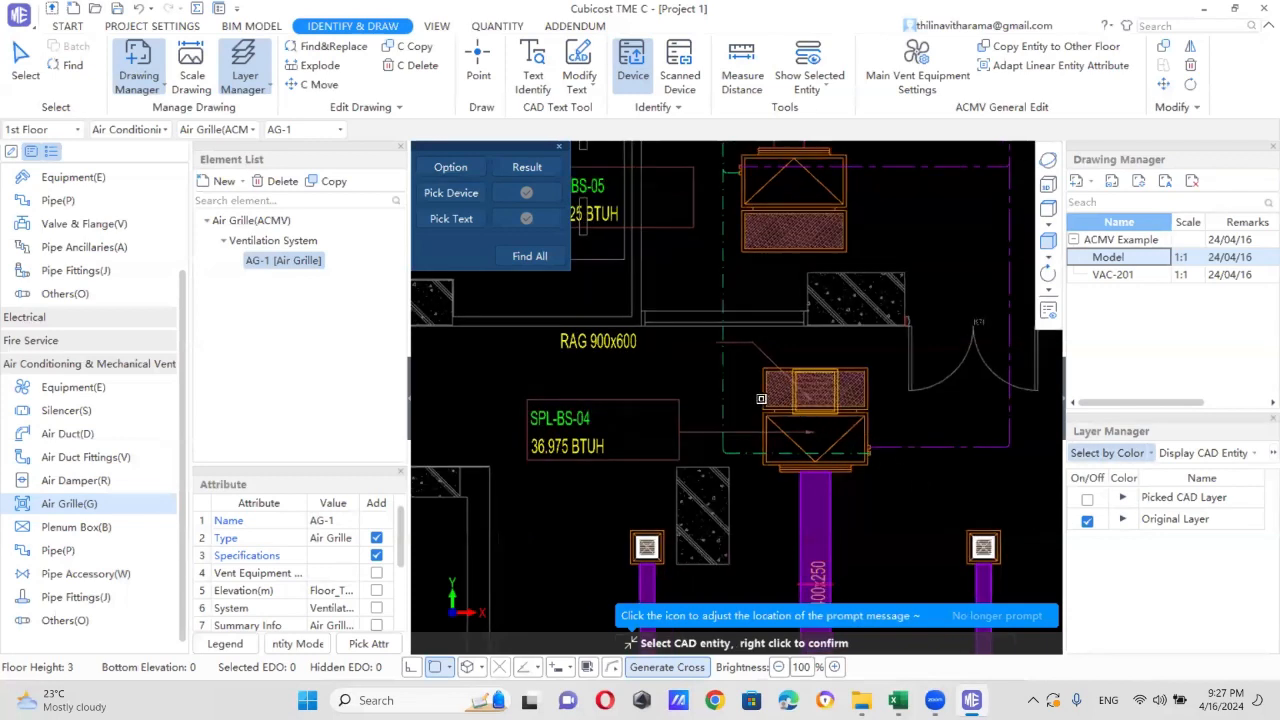
{"action": "left_click", "coordinate": [761, 399]}
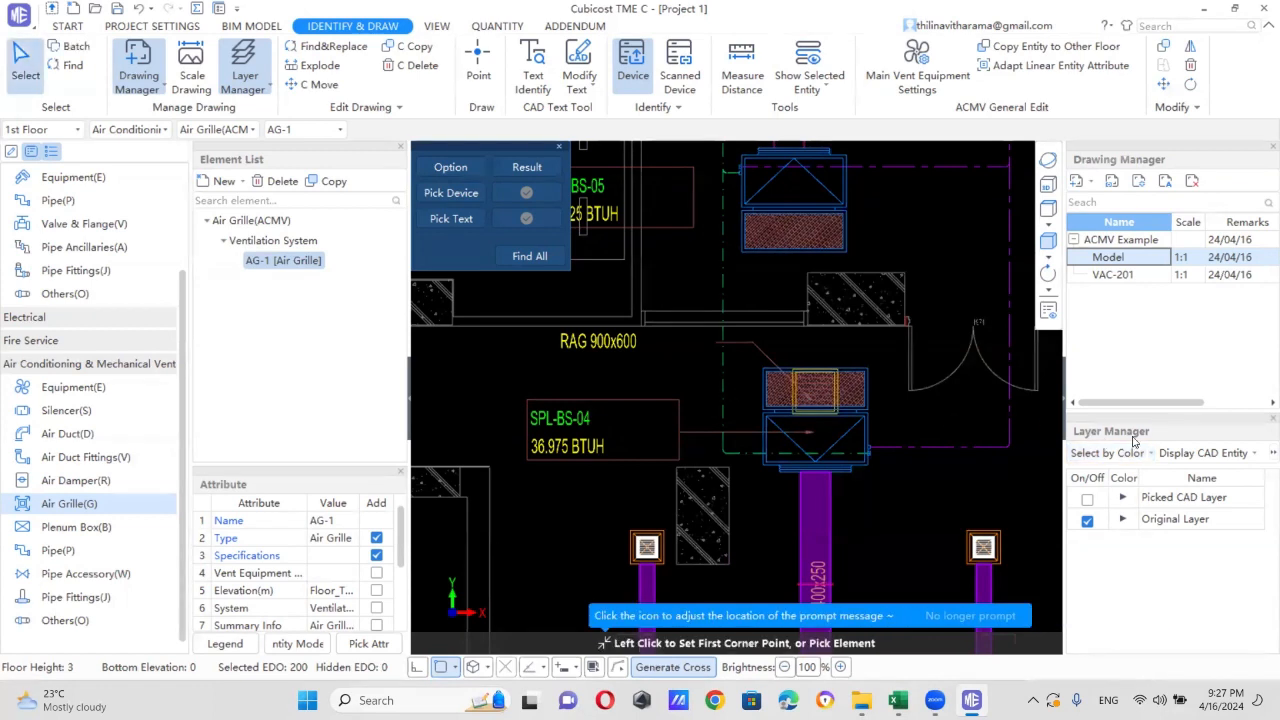
{"action": "left_click", "coordinate": [1203, 453]}
{"action": "scroll", "coordinate": [752, 412], "scroll_direction": "down", "scroll_amount": 2}
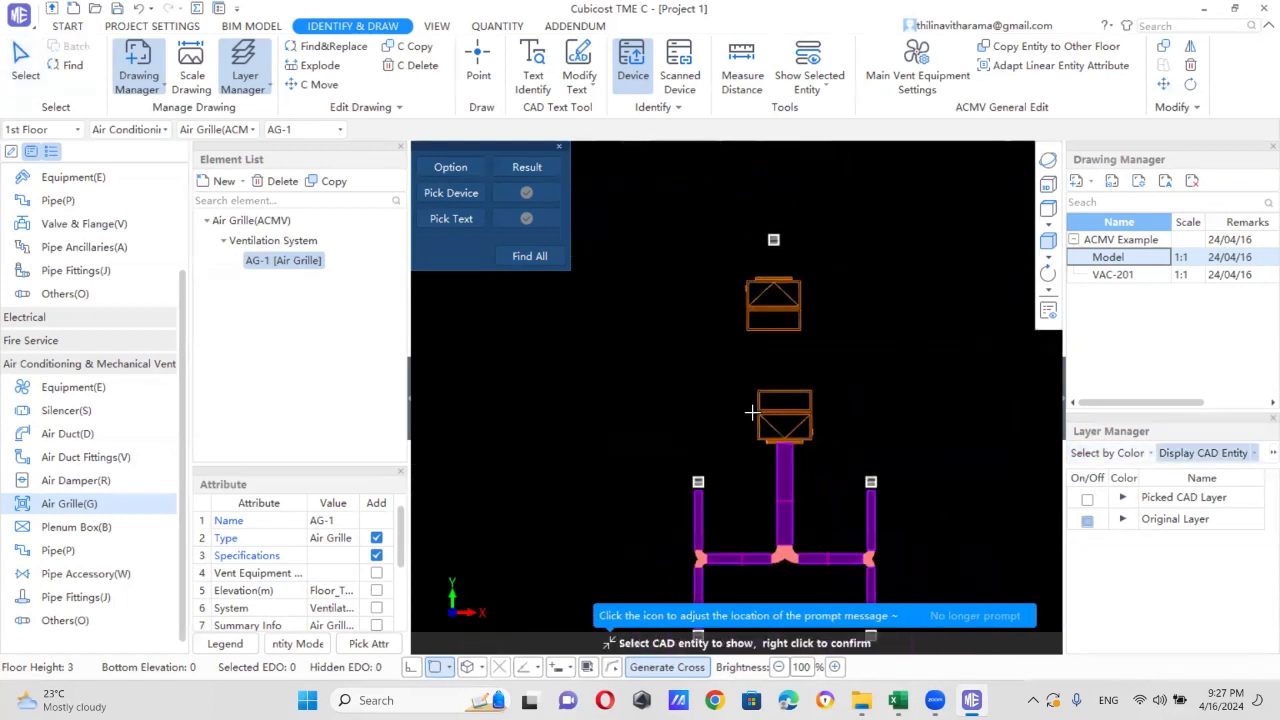
{"action": "scroll", "coordinate": [782, 445], "scroll_direction": "down", "scroll_amount": 5}
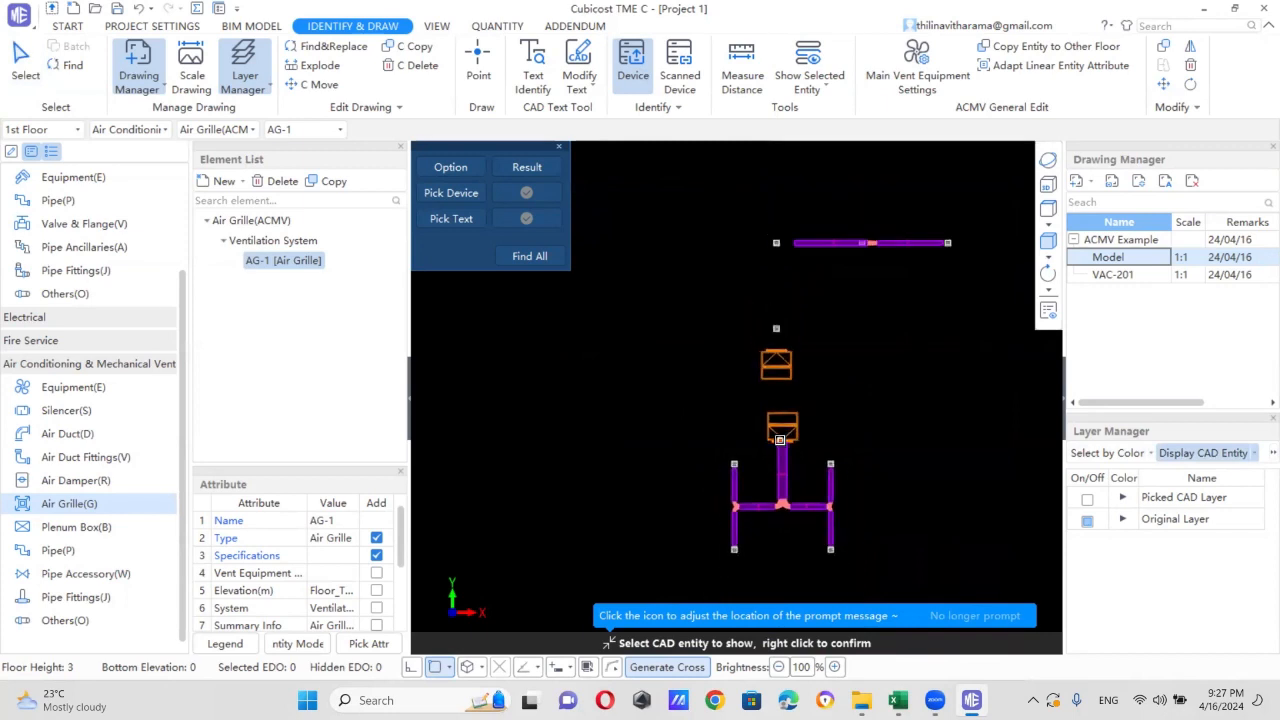
- Create a new ACMV equipment element, keeping the default Fan Coil type and attributes
{"action": "left_click", "coordinate": [97, 390]}
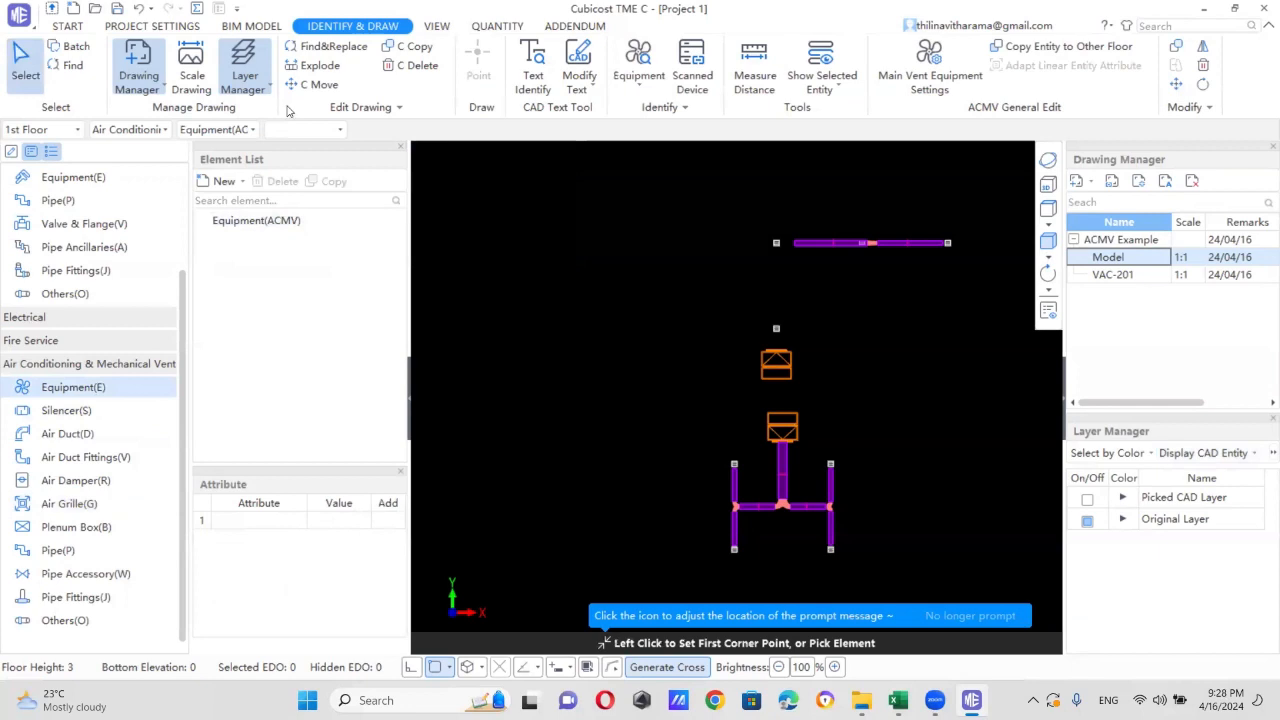
{"action": "left_click", "coordinate": [232, 181]}
{"action": "left_click", "coordinate": [251, 206]}
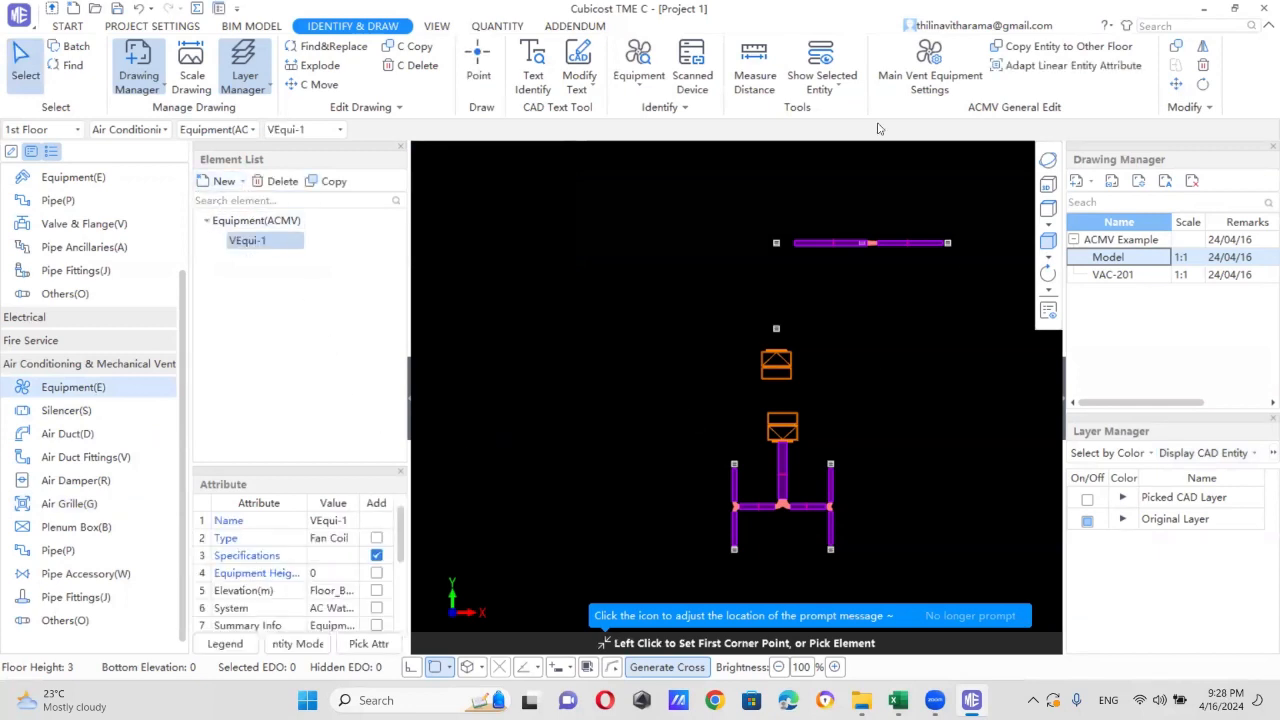
- Start Equipment identification and pick the upper unit outline as the device
{"action": "left_click", "coordinate": [638, 60]}
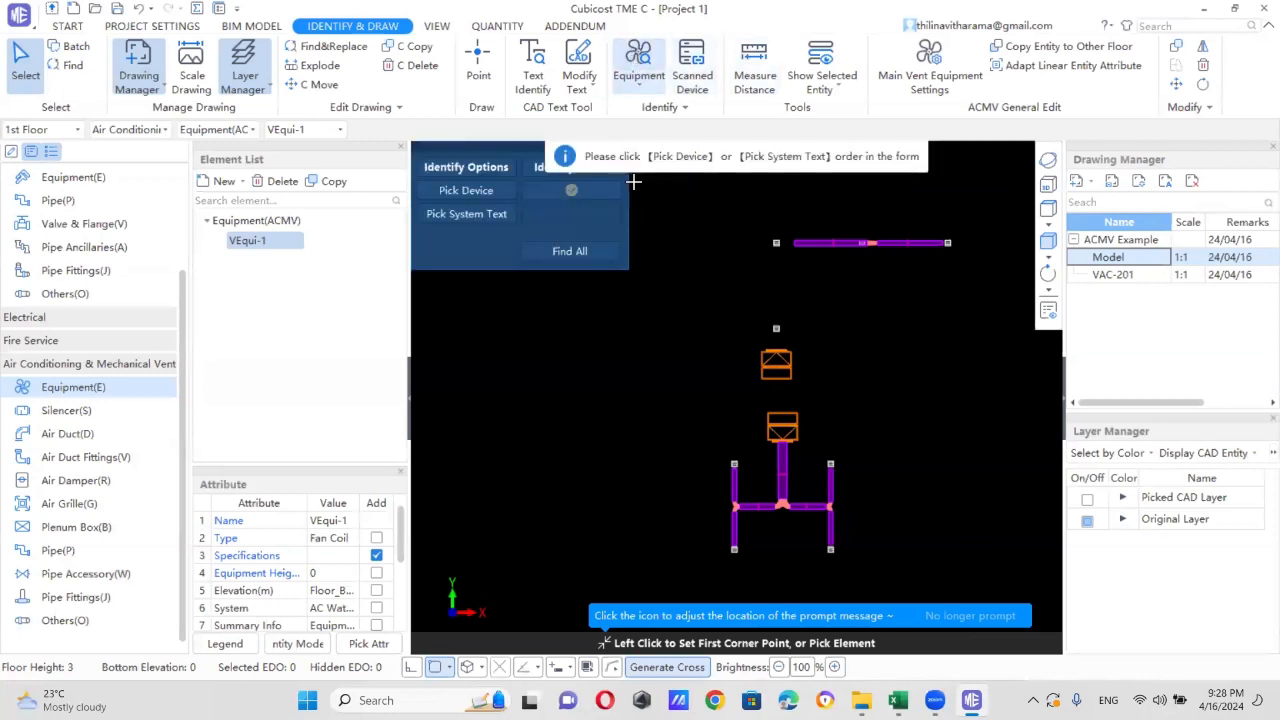
{"action": "left_click", "coordinate": [486, 203]}
{"action": "left_click", "coordinate": [776, 364]}
{"action": "right_click", "coordinate": [876, 364]}
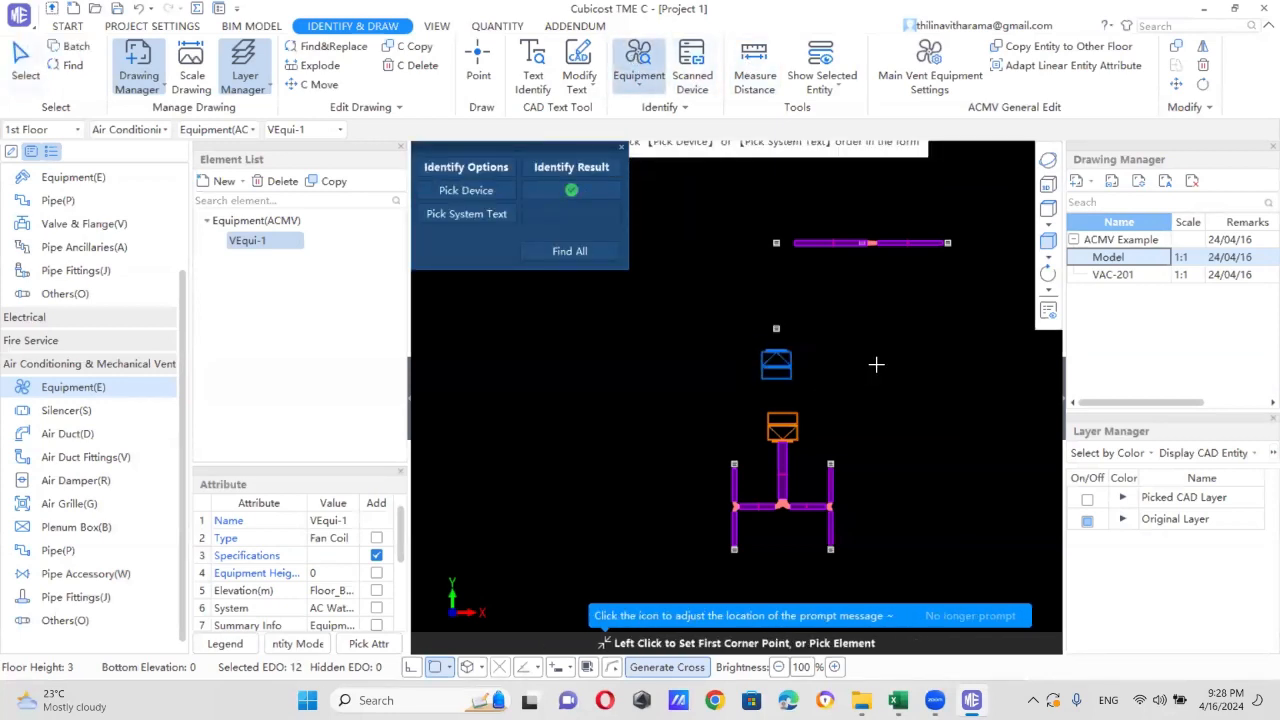
- Restore the hidden CAD layers and pick the SPL-BS-05 label as the system text for equipment identification
{"action": "left_click", "coordinate": [488, 216]}
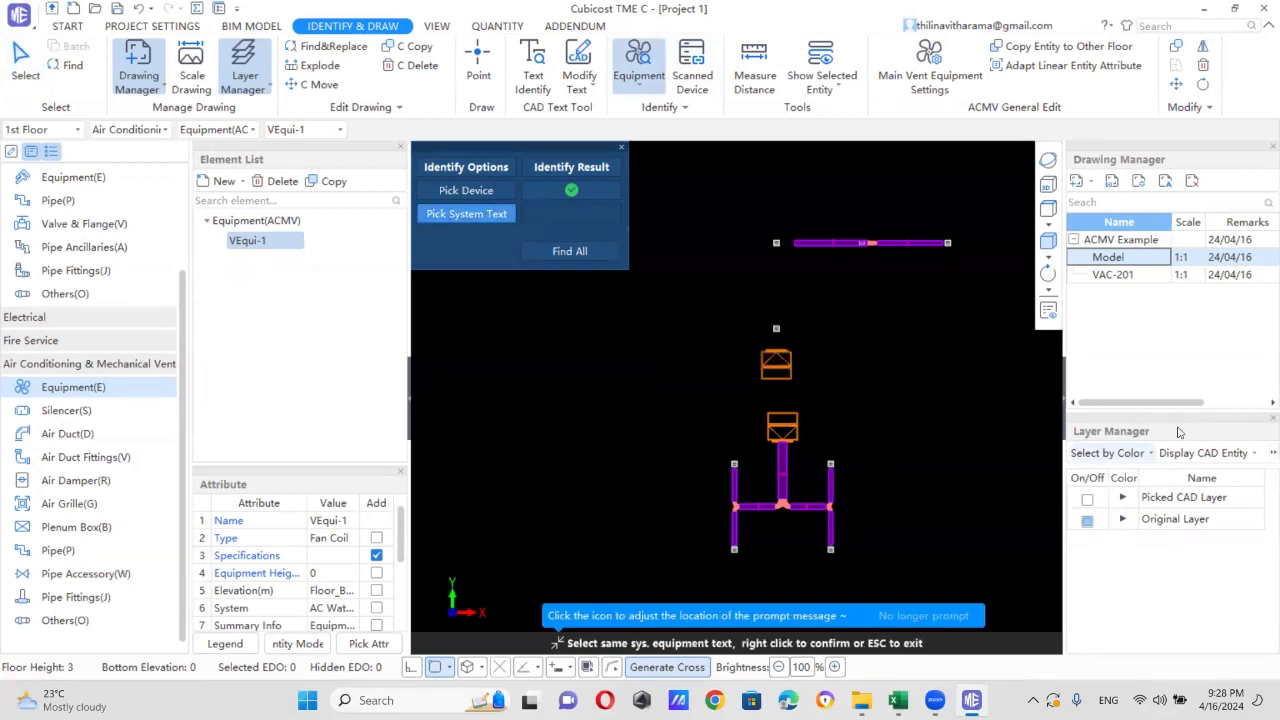
{"action": "left_click", "coordinate": [1256, 453]}
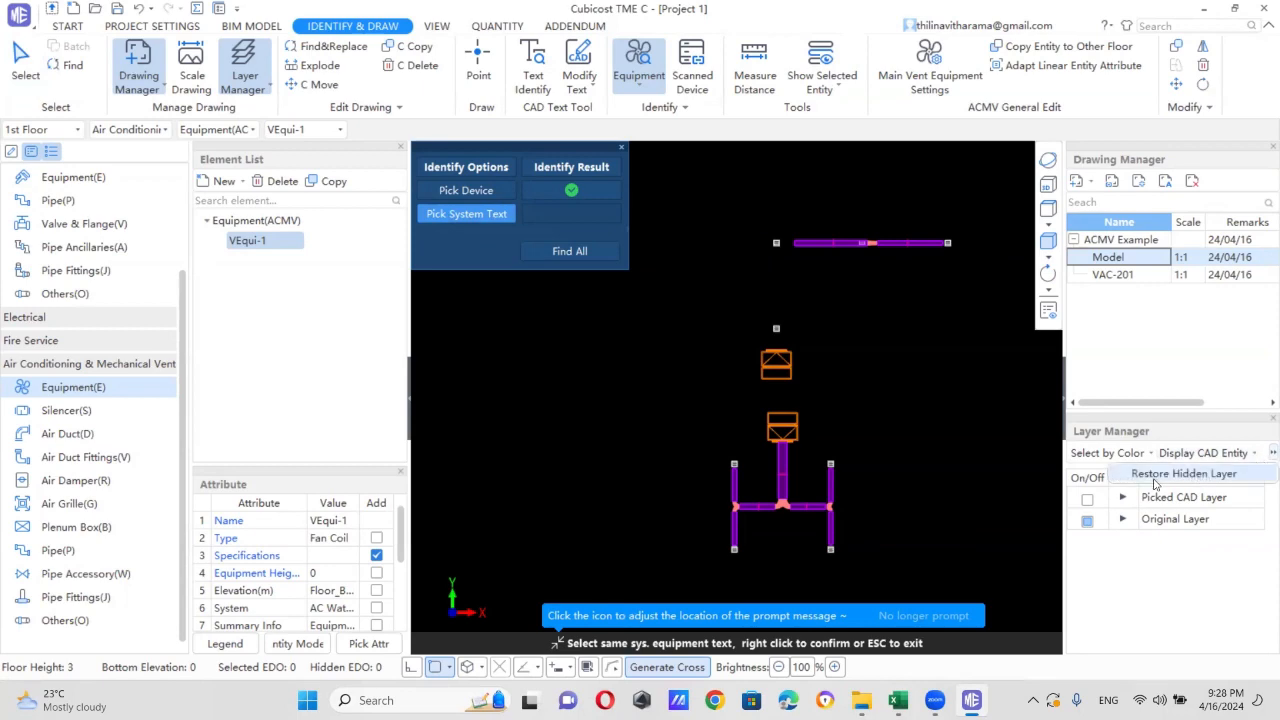
{"action": "left_click", "coordinate": [1148, 472]}
{"action": "scroll", "coordinate": [732, 367], "scroll_direction": "up", "scroll_amount": 5}
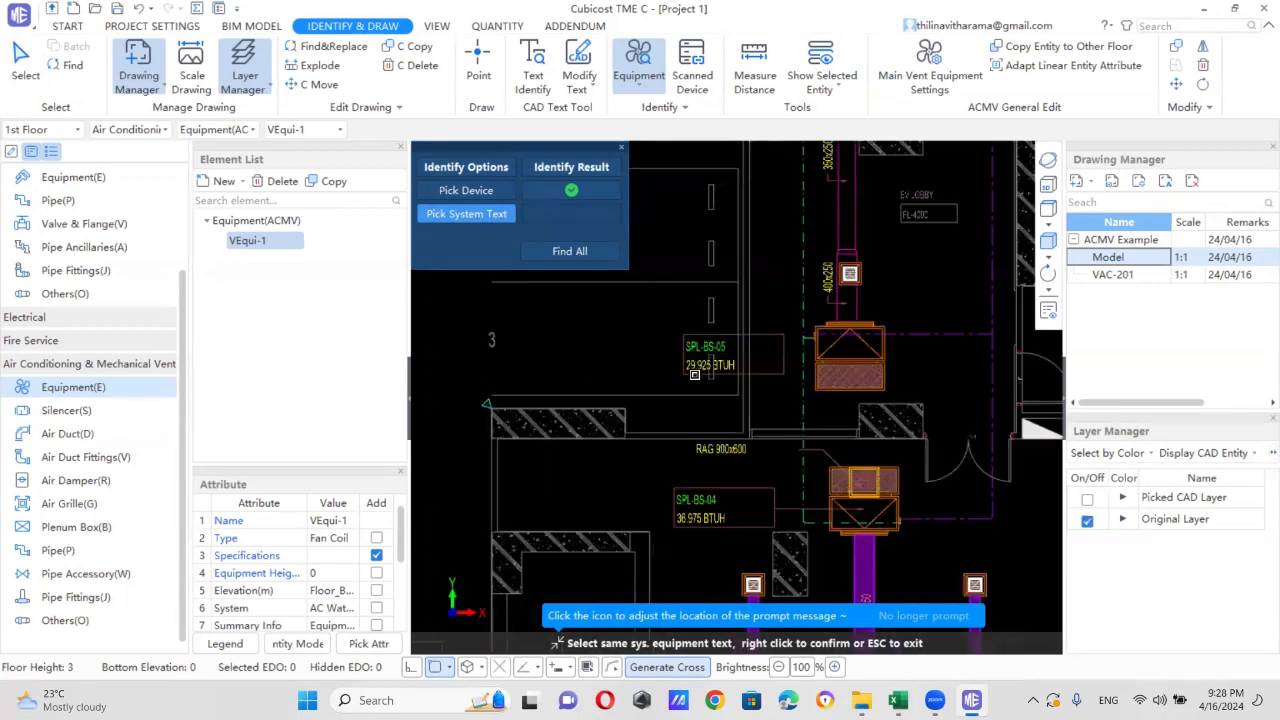
{"action": "left_click", "coordinate": [684, 348]}
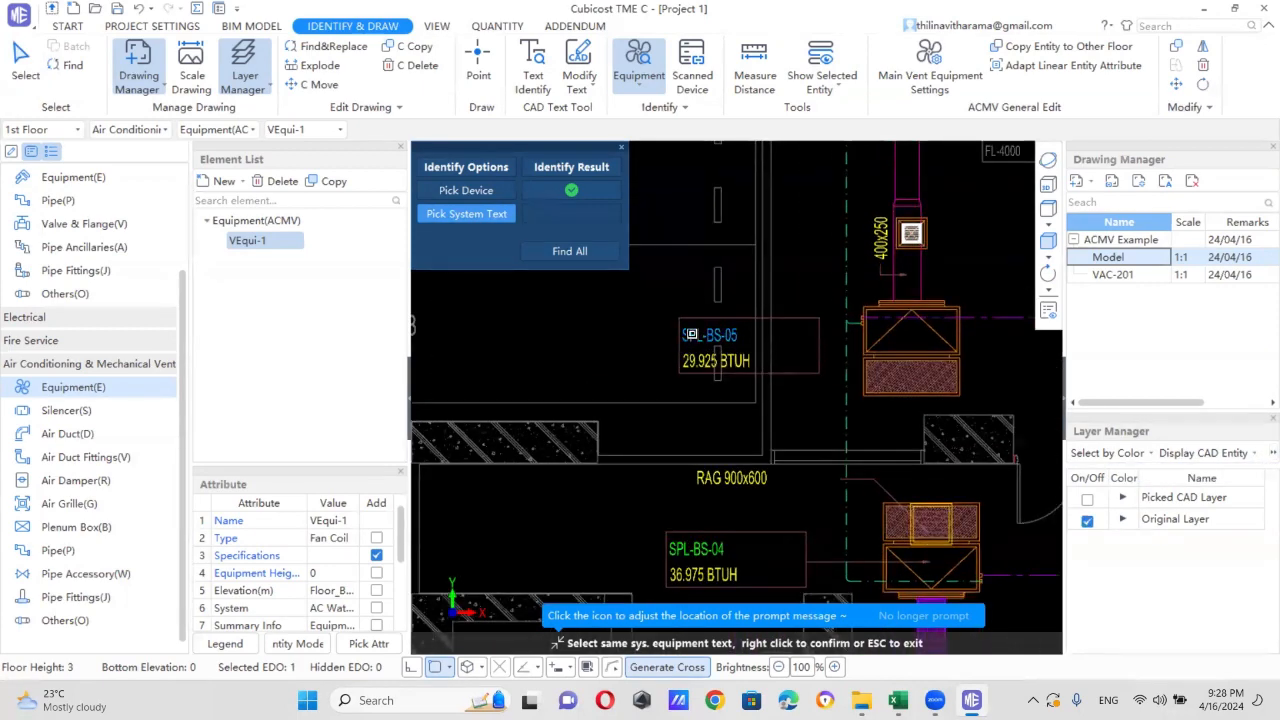
{"action": "right_click", "coordinate": [581, 332]}
- Find and identify all equipment units on the drawing that match the picked device and system text
{"action": "scroll", "coordinate": [655, 386], "scroll_direction": "down", "scroll_amount": 2}
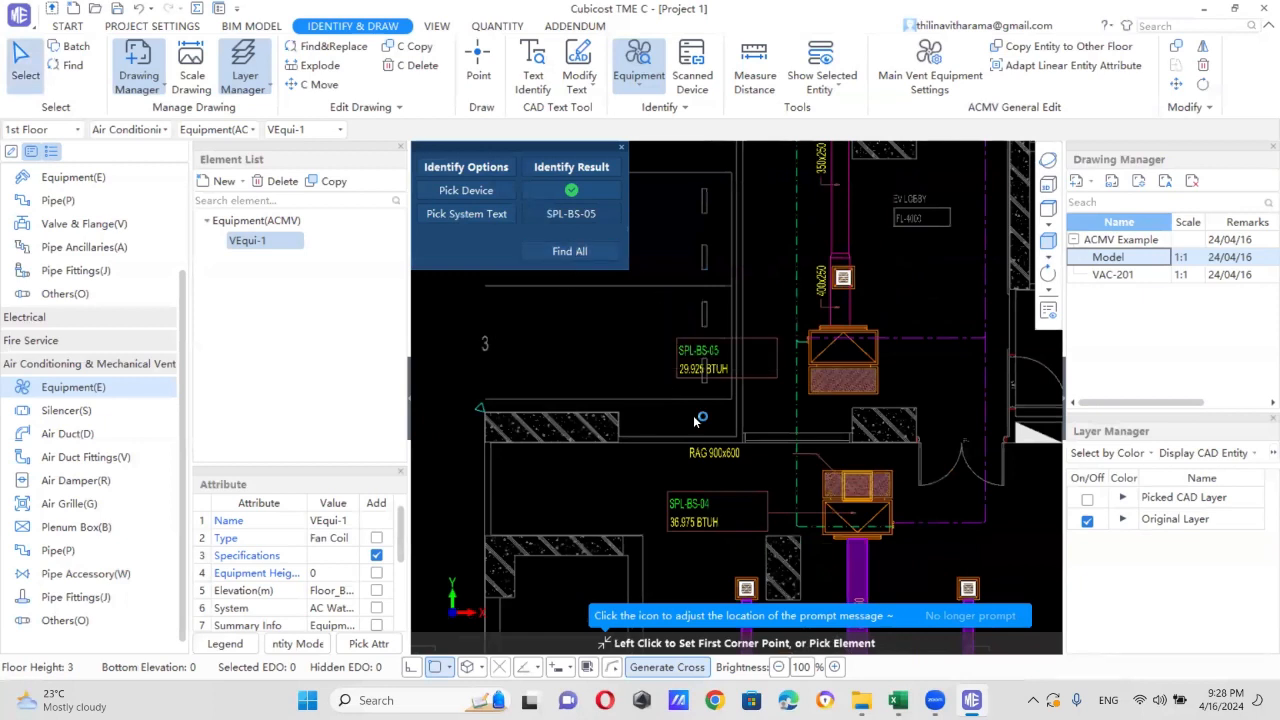
{"action": "left_click", "coordinate": [581, 359]}
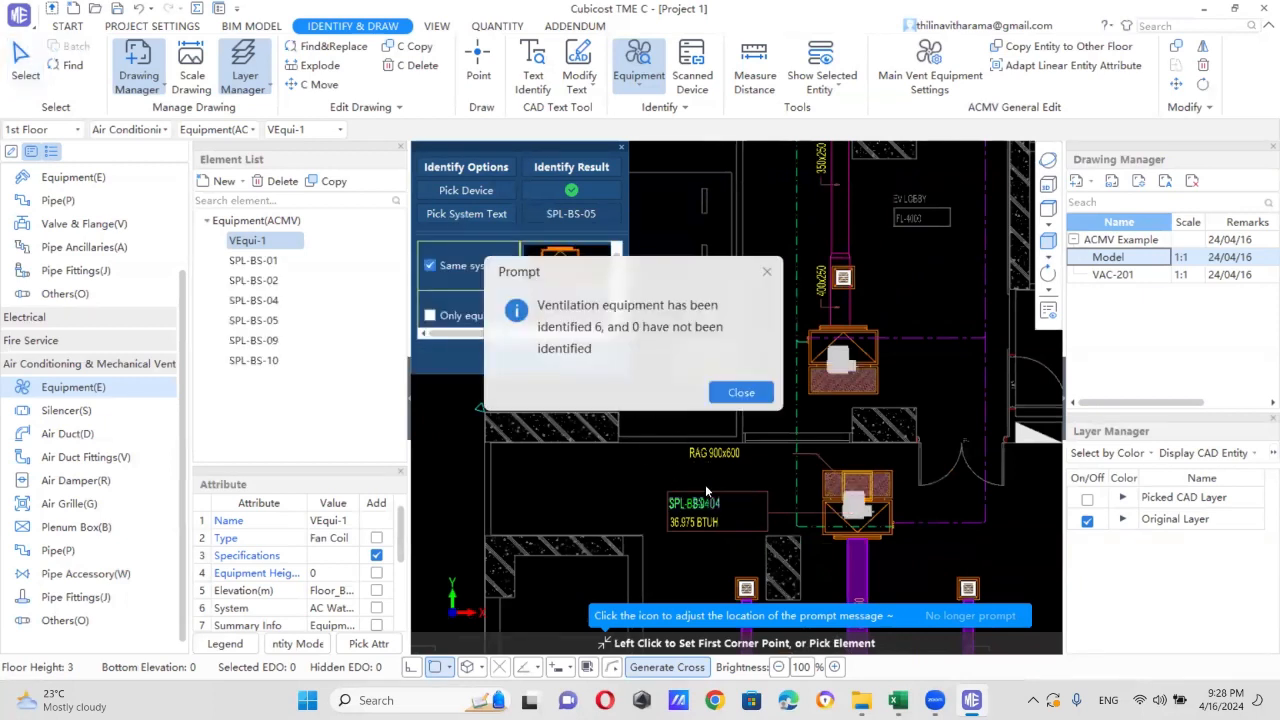
{"action": "left_click", "coordinate": [767, 274]}
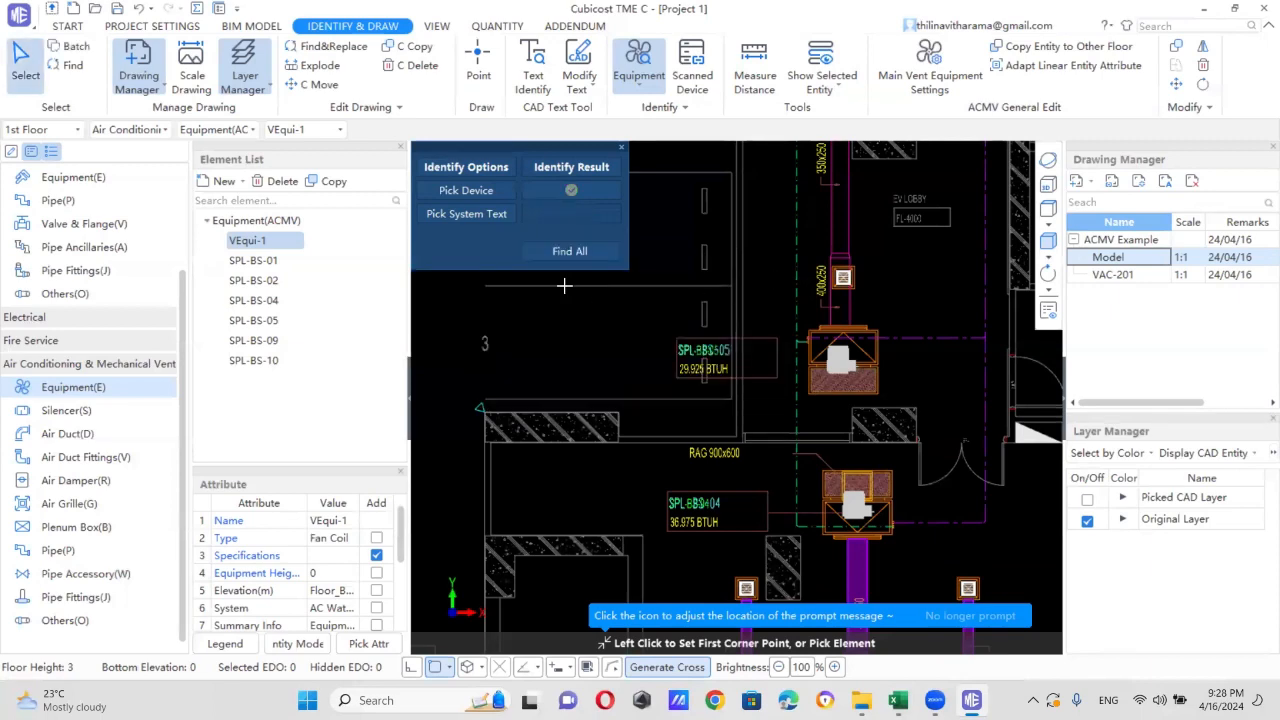
- Turn off the Entity 3D solid display so equipment and grilles appear as plan symbols
{"action": "scroll", "coordinate": [806, 454], "scroll_direction": "down", "scroll_amount": 3}
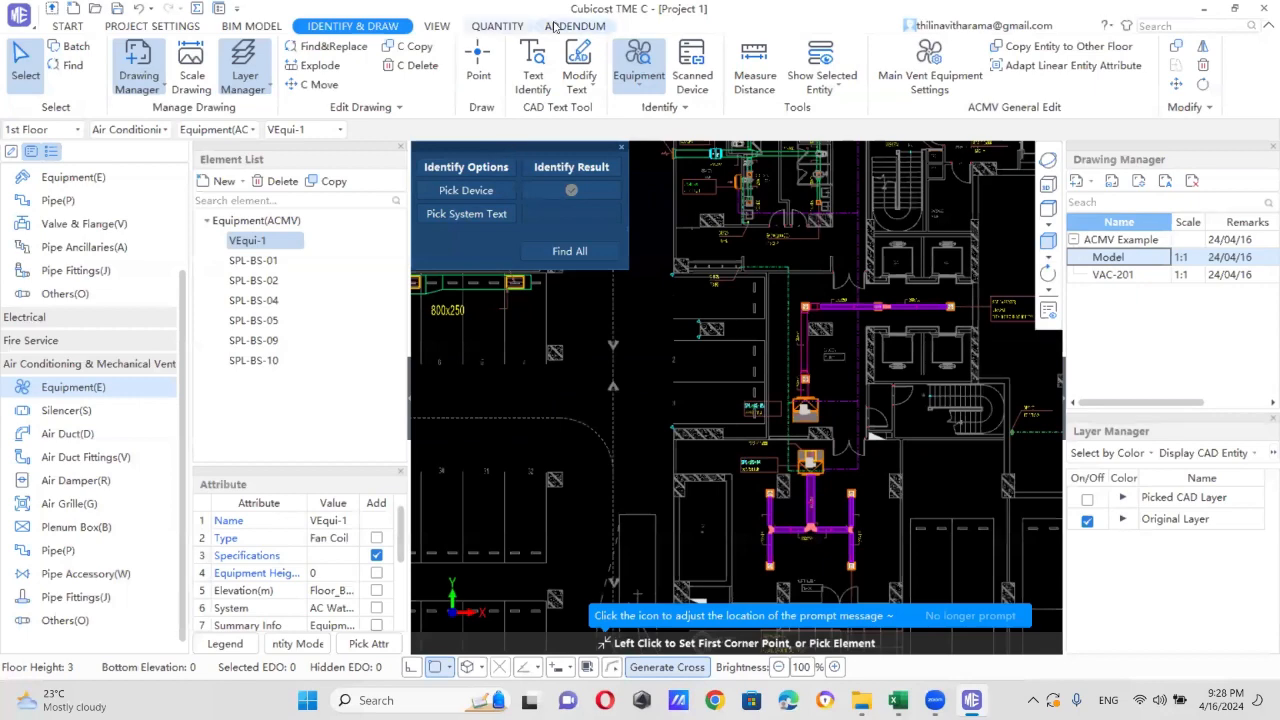
{"action": "left_click", "coordinate": [252, 26]}
{"action": "left_click", "coordinate": [400, 65]}
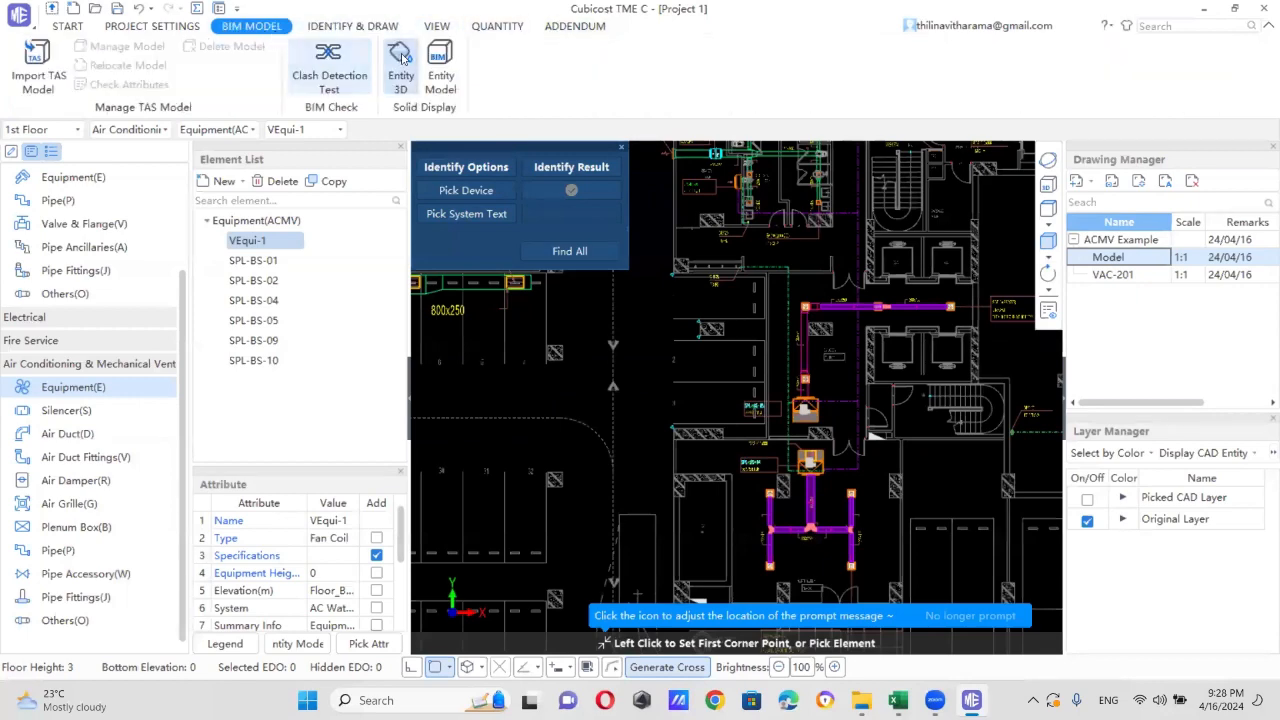
{"action": "scroll", "coordinate": [836, 505], "scroll_direction": "down", "scroll_amount": 3}
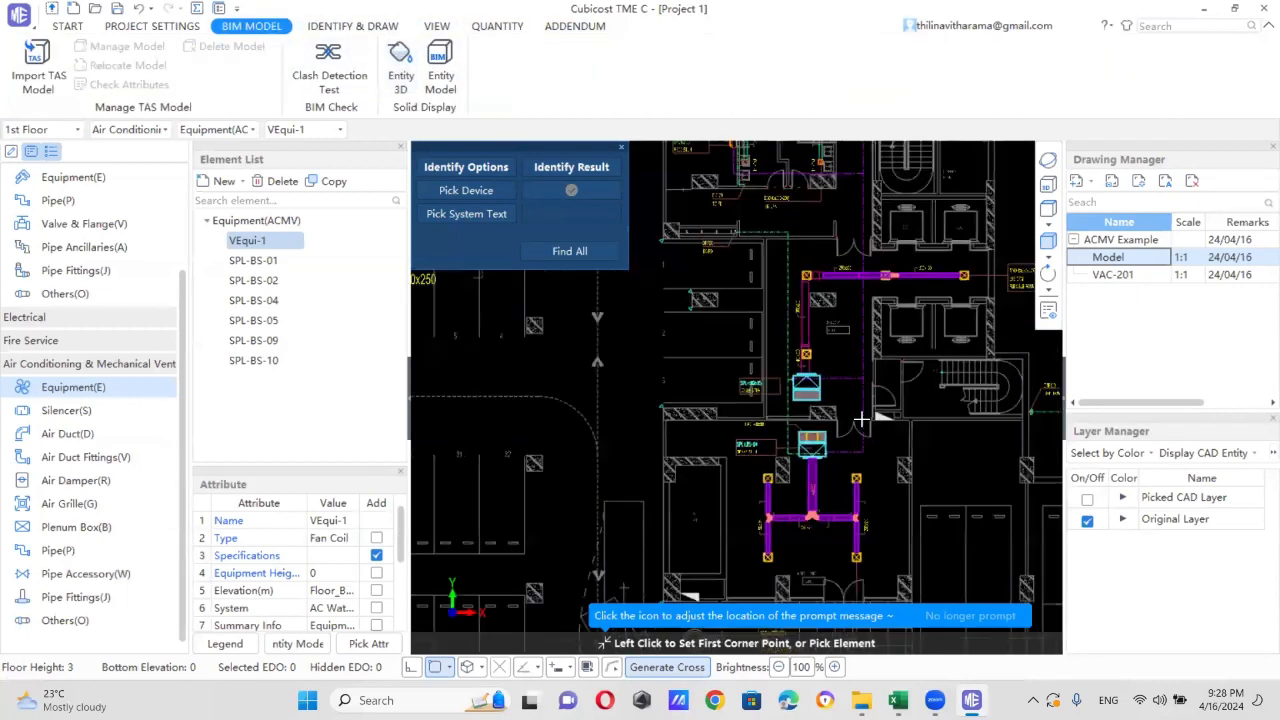
- Lower the CAD drawing brightness to 0% and examine the modelled ducts, grilles and equipment on their own
{"action": "left_click", "coordinate": [778, 667]}
{"action": "left_click", "coordinate": [778, 667]}
{"action": "left_click", "coordinate": [778, 667]}
{"action": "left_click", "coordinate": [778, 667]}
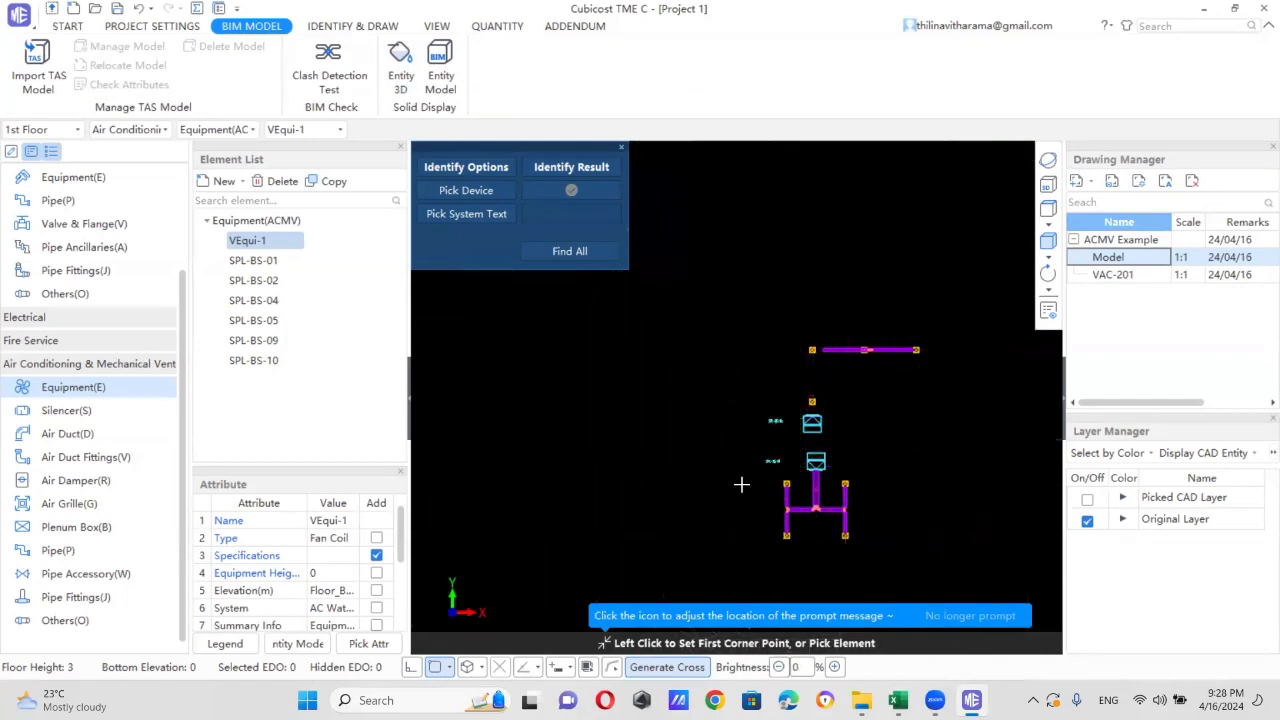
{"action": "scroll", "coordinate": [710, 480], "scroll_direction": "down", "scroll_amount": 2}
{"action": "scroll", "coordinate": [712, 461], "scroll_direction": "down", "scroll_amount": 6}
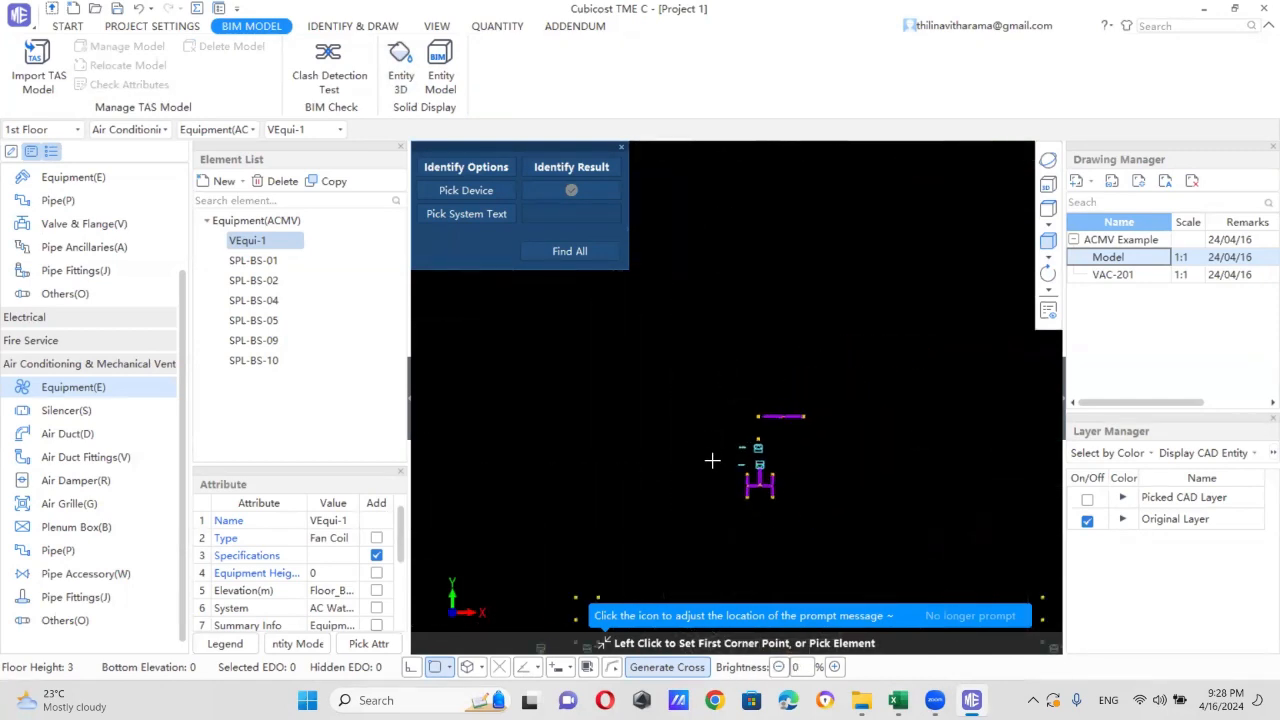
{"action": "middle_click_drag", "start_coordinate": [720, 535], "coordinate": [731, 437]}
{"action": "scroll", "coordinate": [735, 365], "scroll_direction": "up", "scroll_amount": 2}
{"action": "scroll", "coordinate": [738, 358], "scroll_direction": "up", "scroll_amount": 6}
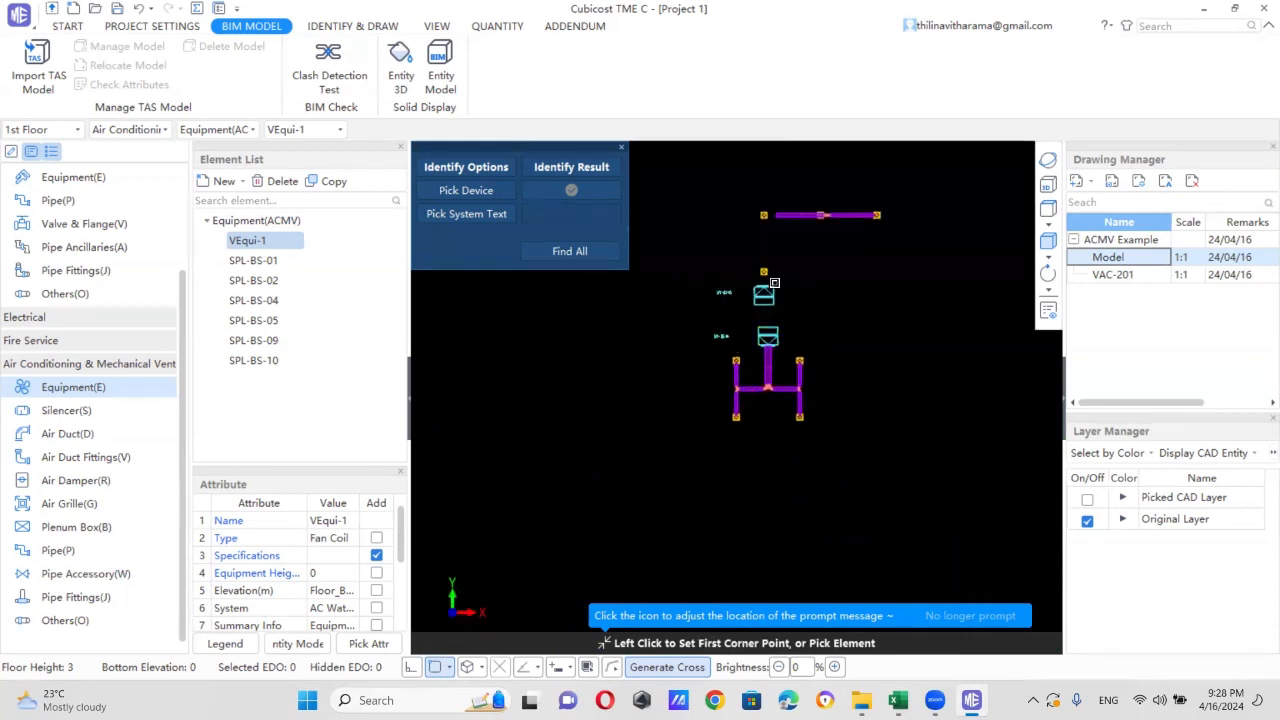
- Raise the CAD drawing brightness back to 100%
{"action": "left_click", "coordinate": [835, 667]}
{"action": "left_click", "coordinate": [835, 667]}
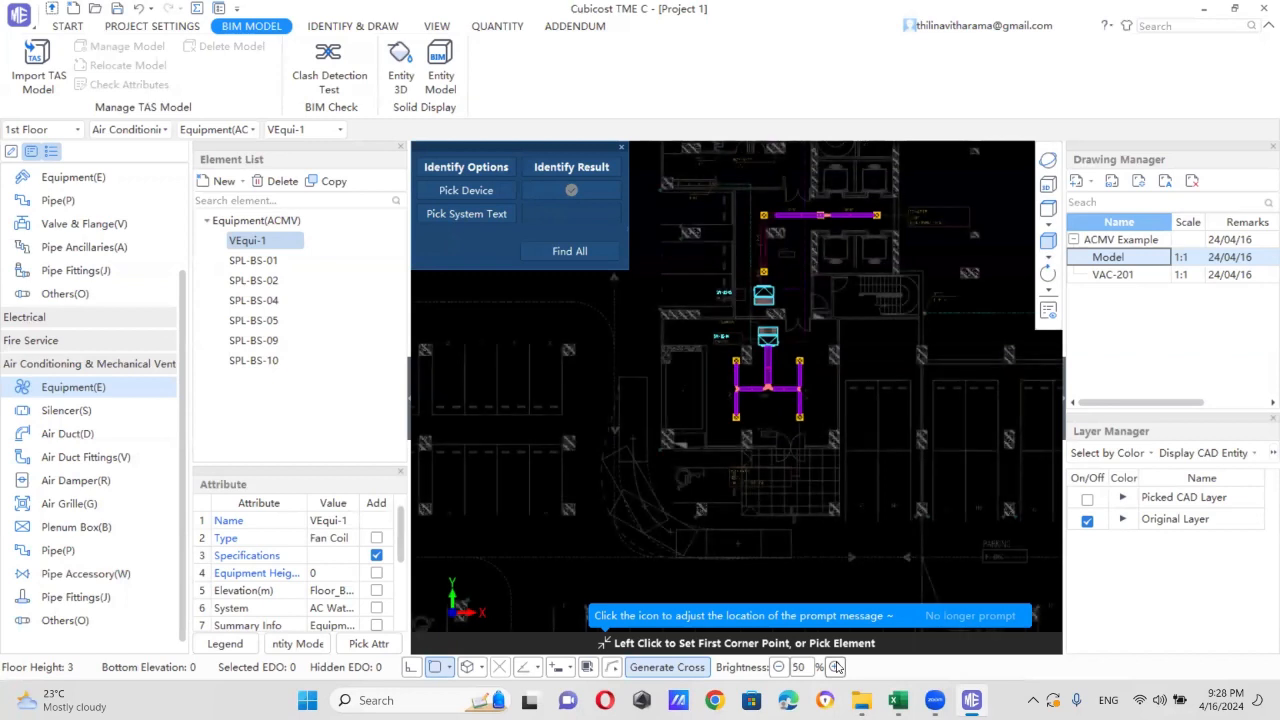
{"action": "left_click", "coordinate": [835, 667]}
{"action": "left_click", "coordinate": [835, 667]}
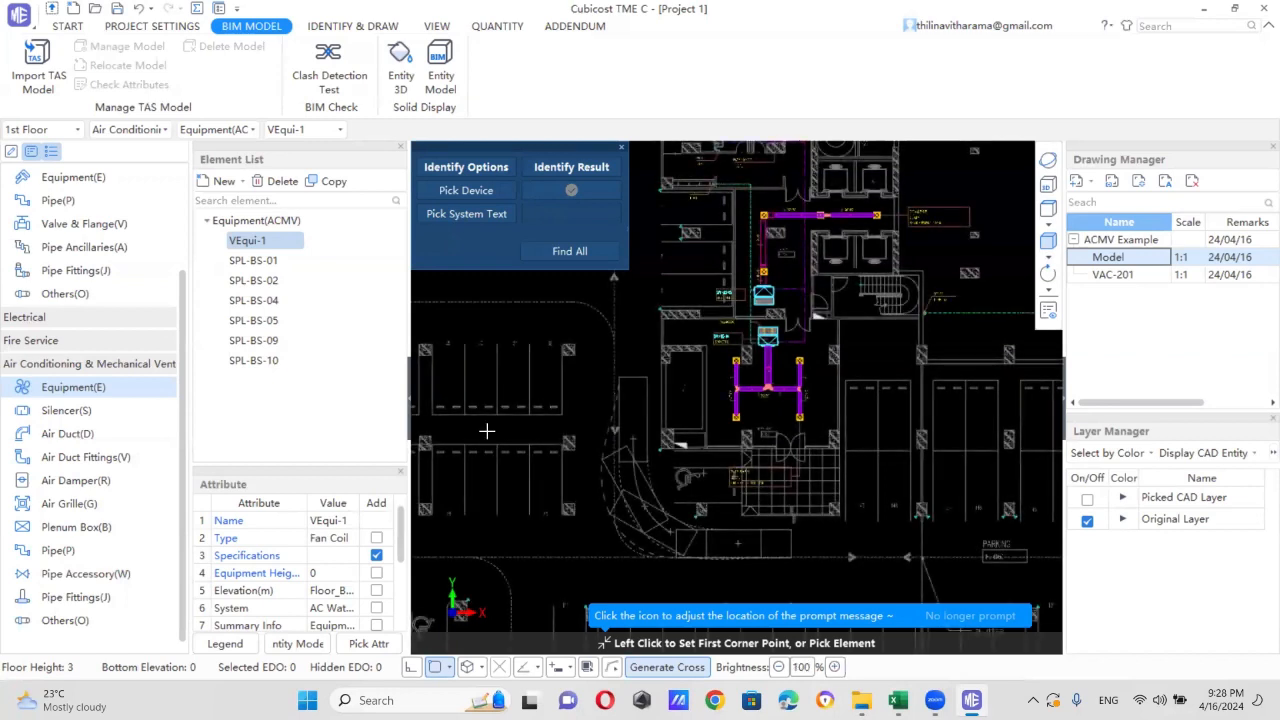
- Switch to the Air Duct elements and locate the Pipe to Device command among the general editing tools
{"action": "left_click", "coordinate": [67, 433]}
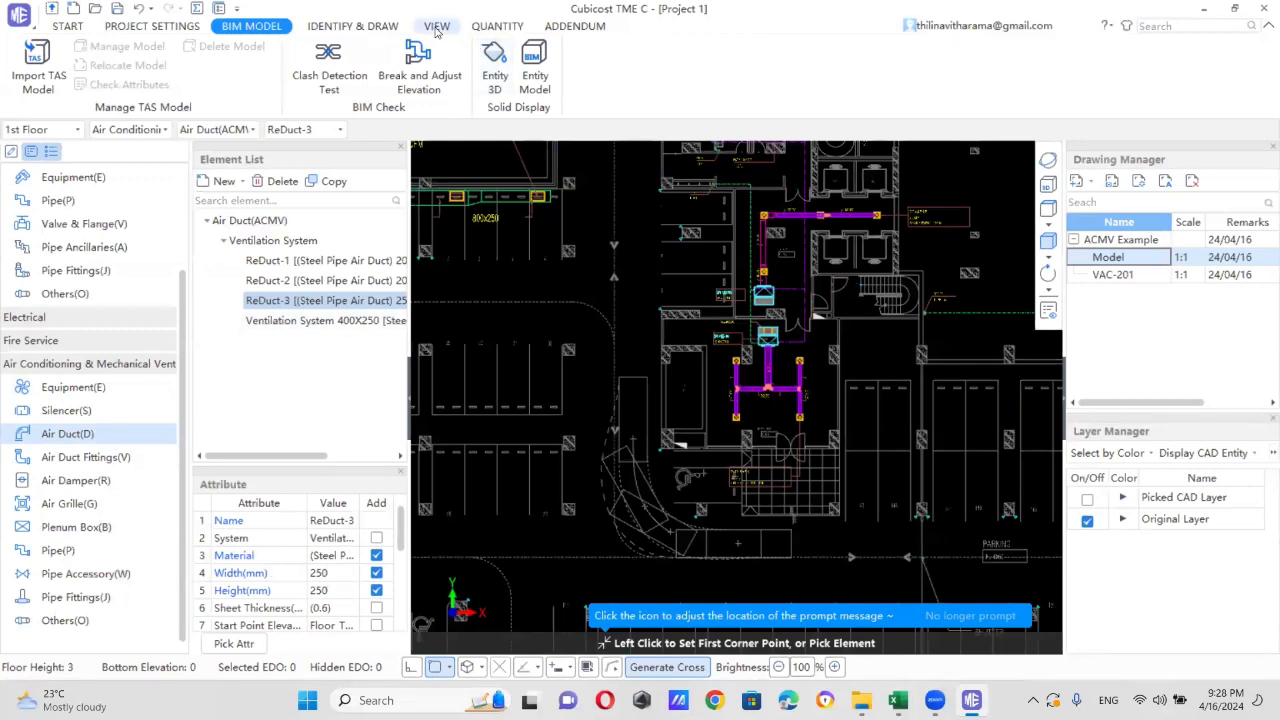
{"action": "left_click", "coordinate": [492, 28]}
{"action": "left_click", "coordinate": [440, 27]}
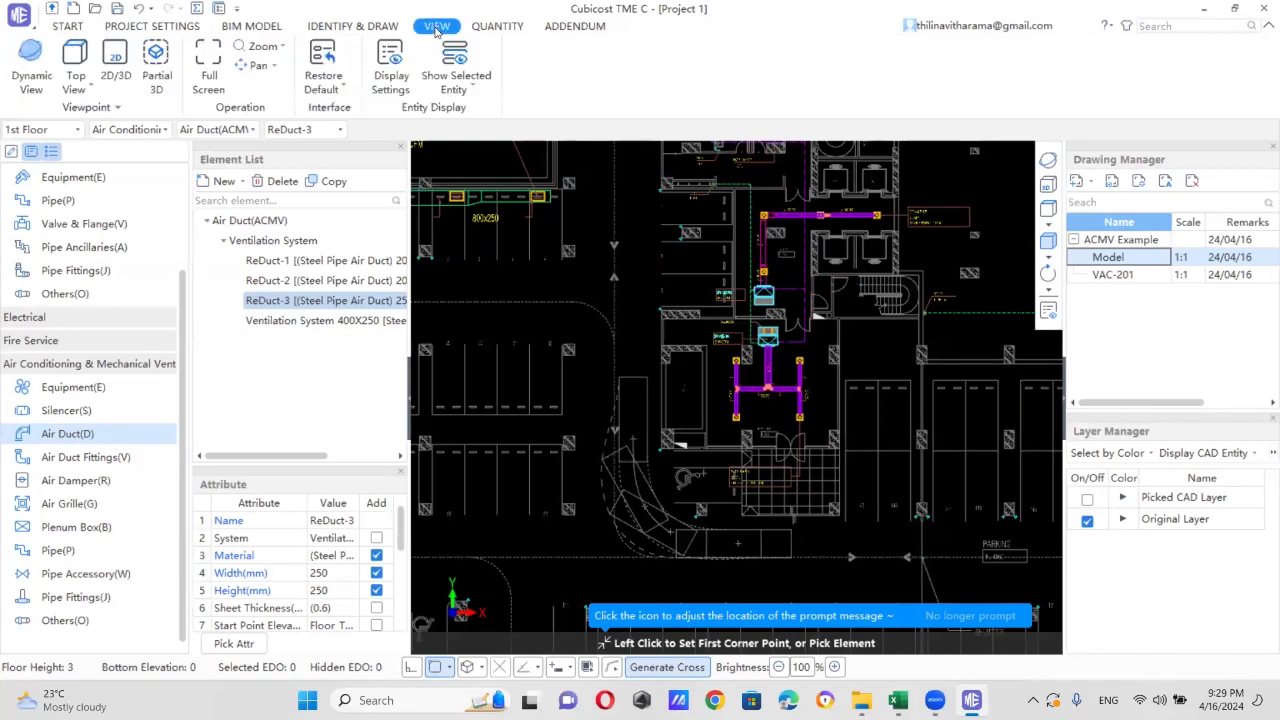
{"action": "left_click", "coordinate": [352, 26]}
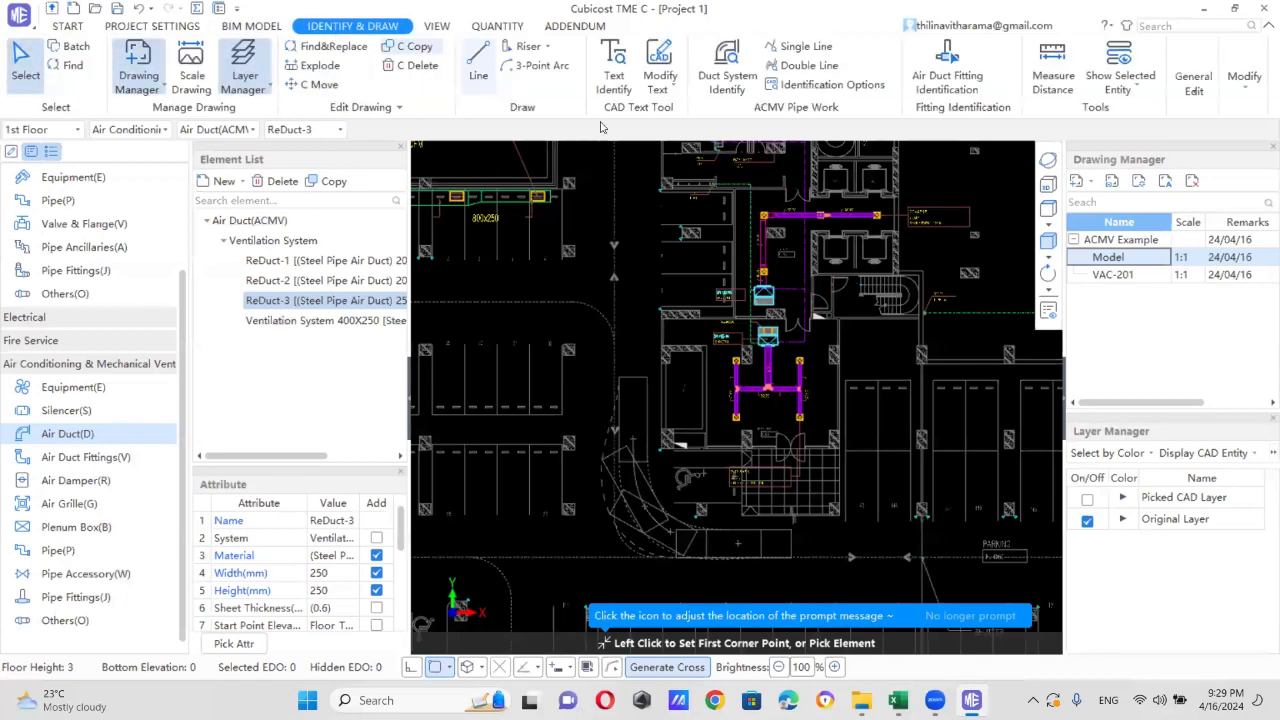
{"action": "left_click", "coordinate": [1215, 97]}
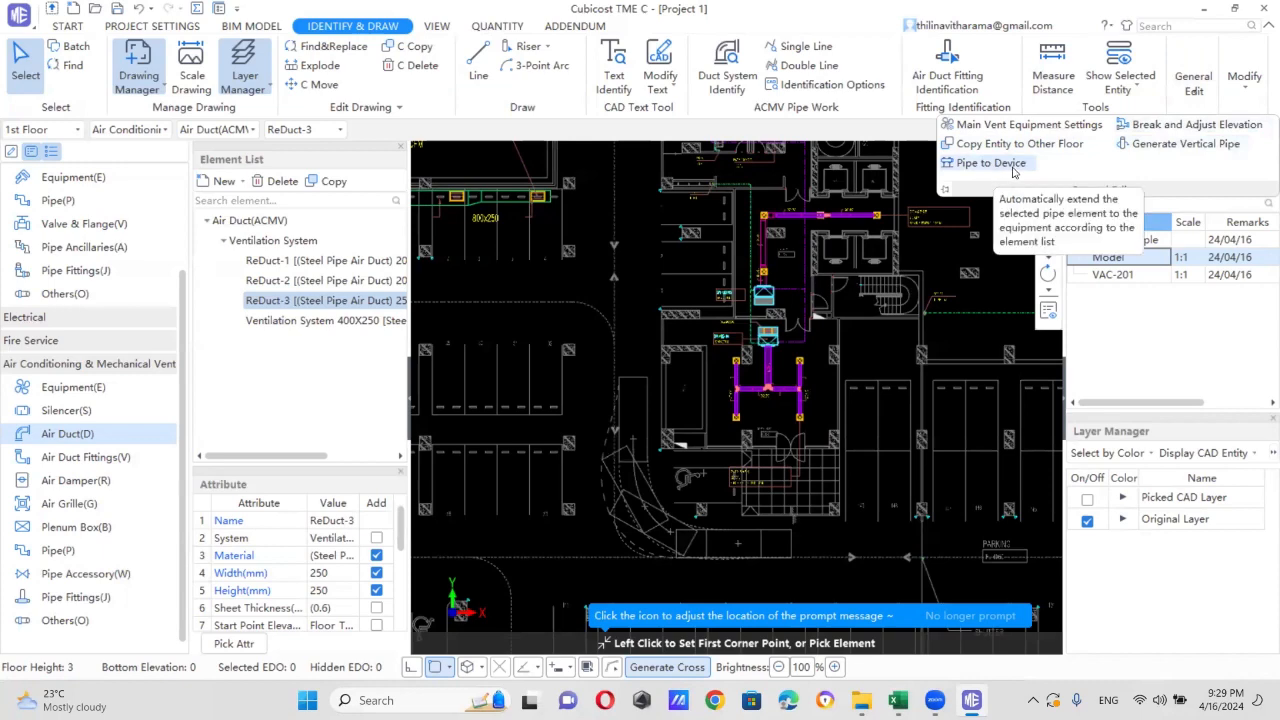
- Connect the air grille at the upper end of the right-hand 200x150 branch to its duct using Pipe to Device
{"action": "scroll", "coordinate": [786, 373], "scroll_direction": "up", "scroll_amount": 3}
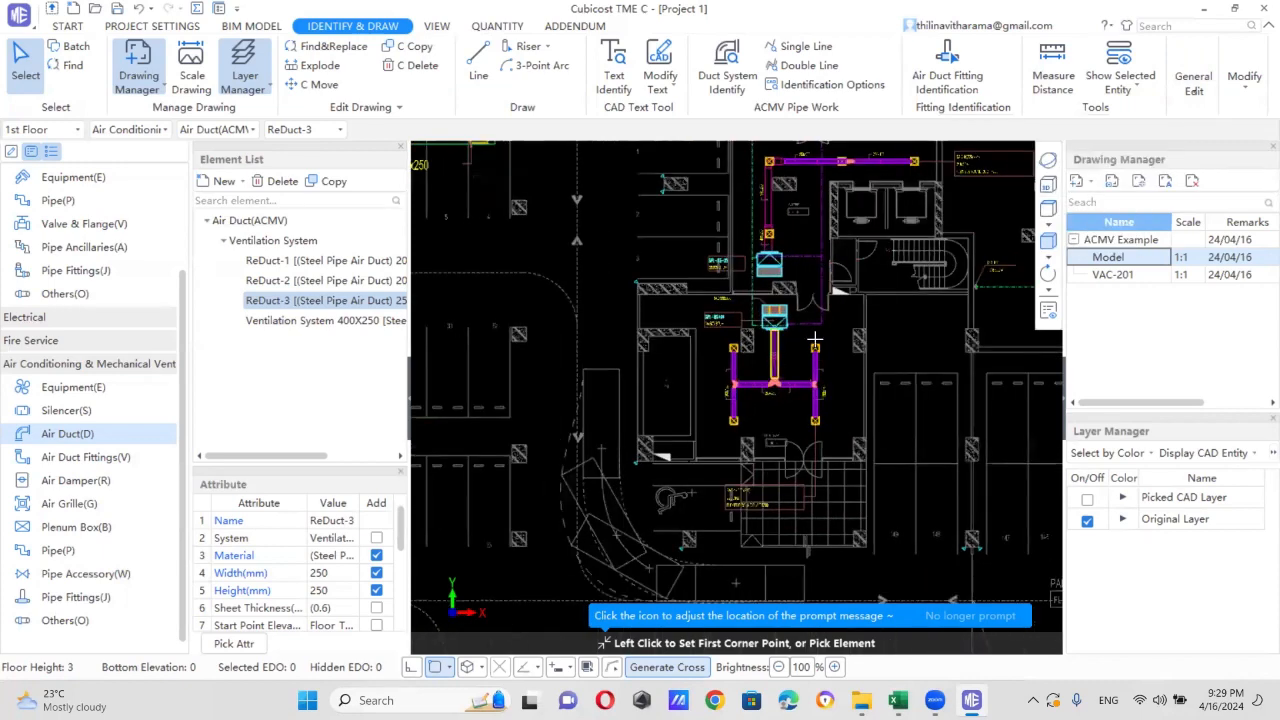
{"action": "left_click", "coordinate": [1193, 80]}
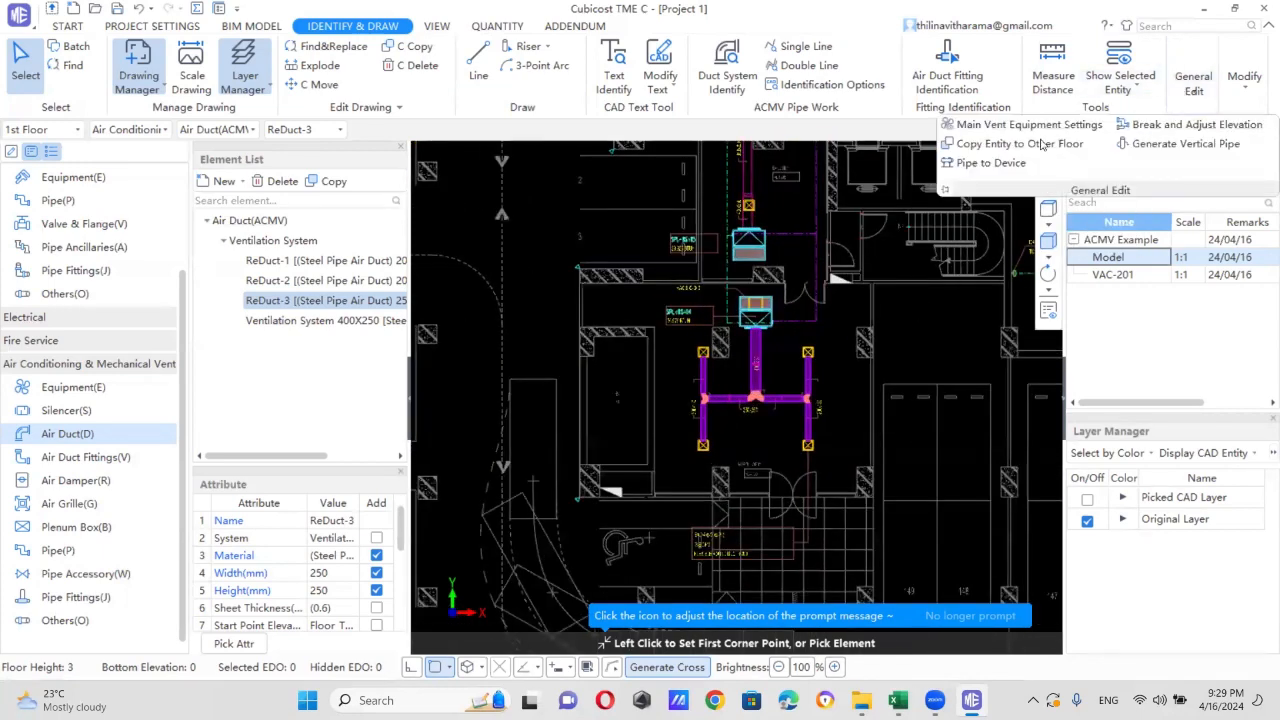
{"action": "scroll", "coordinate": [780, 360], "scroll_direction": "up", "scroll_amount": 4}
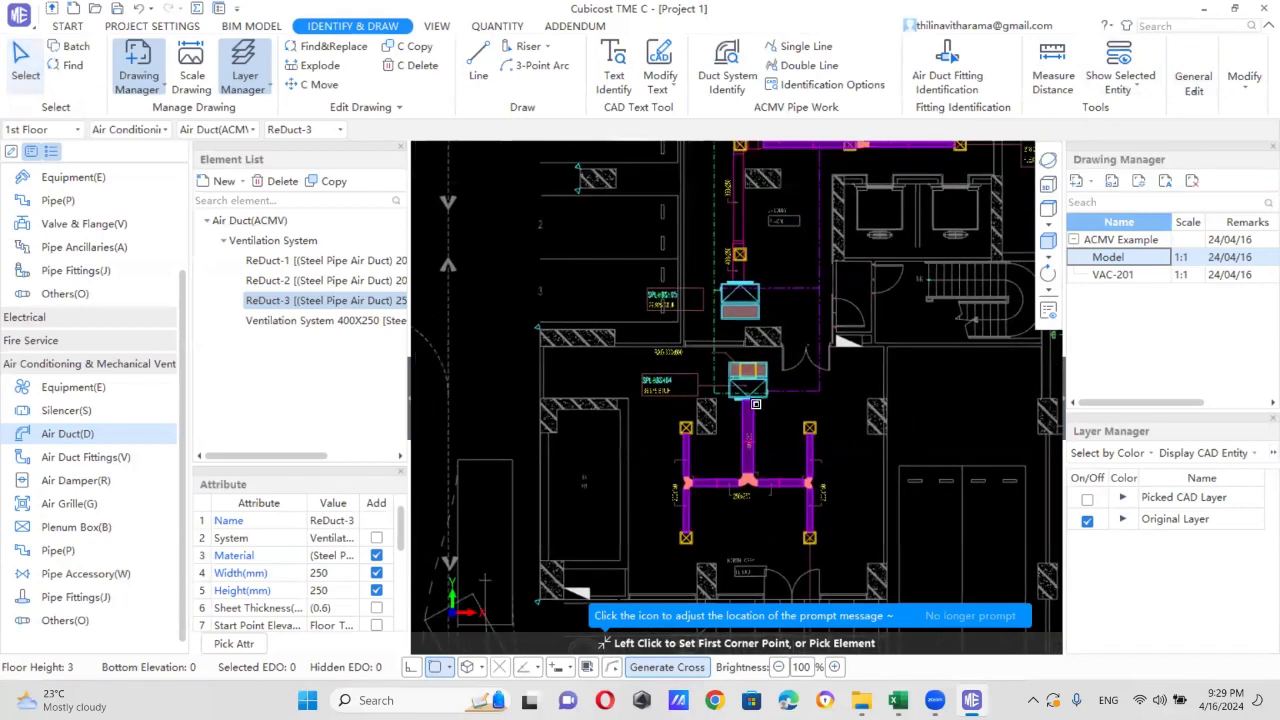
{"action": "scroll", "coordinate": [827, 459], "scroll_direction": "up", "scroll_amount": 2}
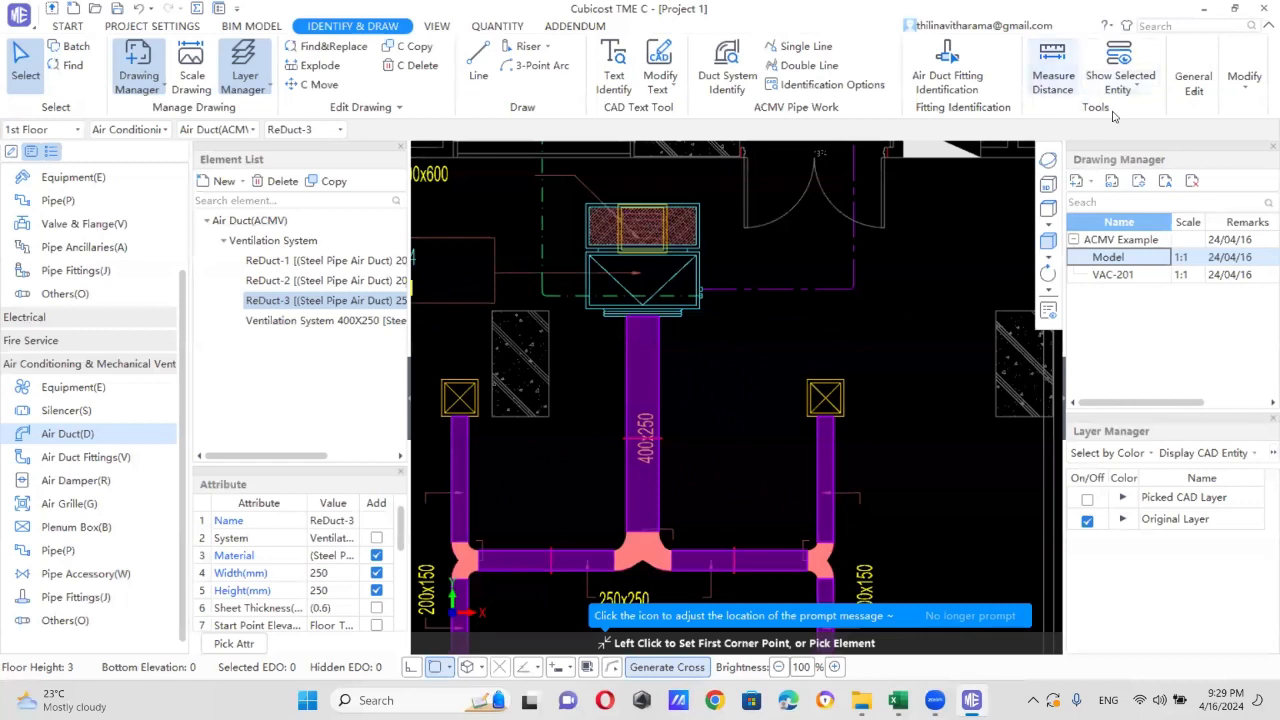
{"action": "left_click", "coordinate": [1193, 80]}
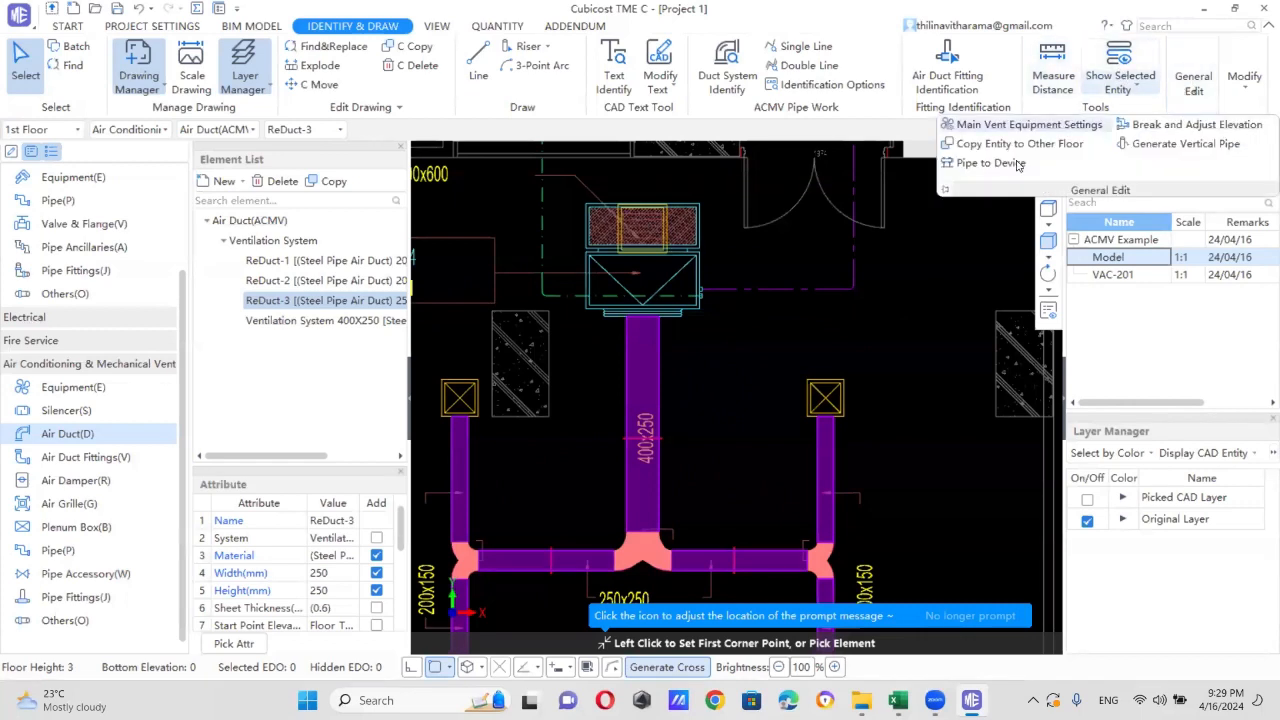
{"action": "left_click", "coordinate": [990, 162]}
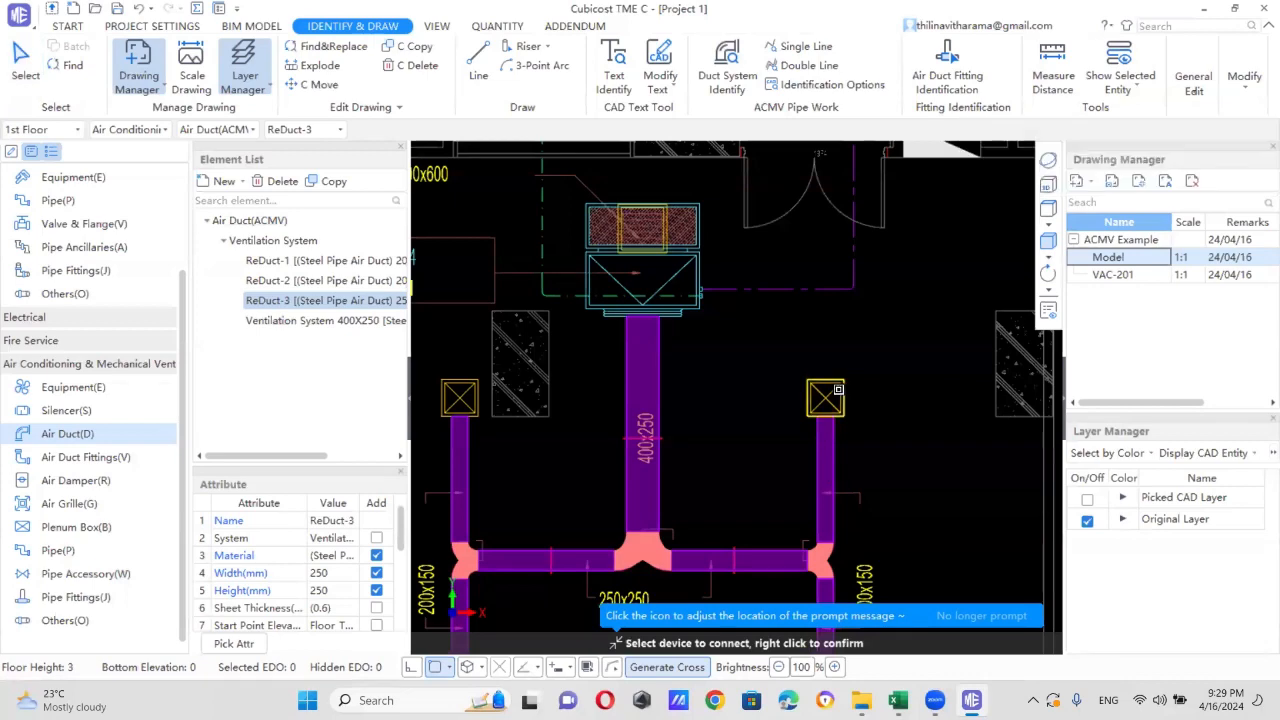
{"action": "left_click", "coordinate": [826, 399]}
{"action": "scroll", "coordinate": [830, 435], "scroll_direction": "up", "scroll_amount": 2}
{"action": "right_click", "coordinate": [769, 409]}
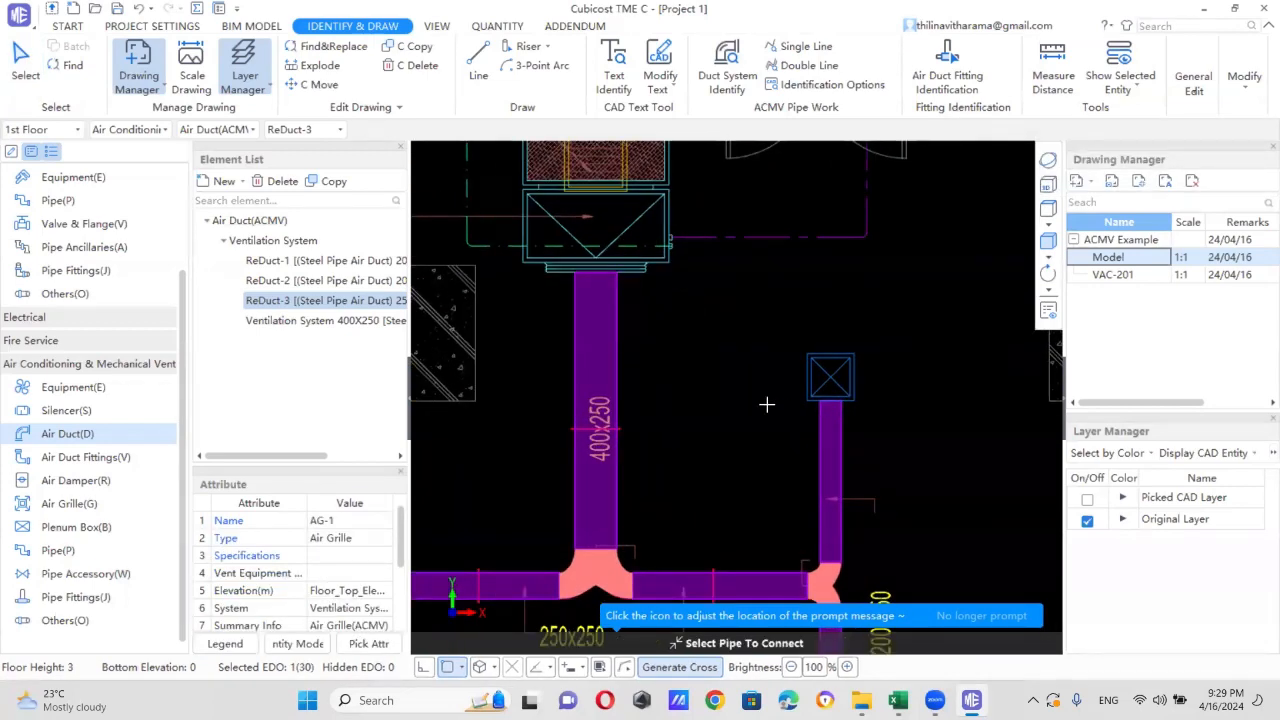
{"action": "left_click", "coordinate": [832, 423]}
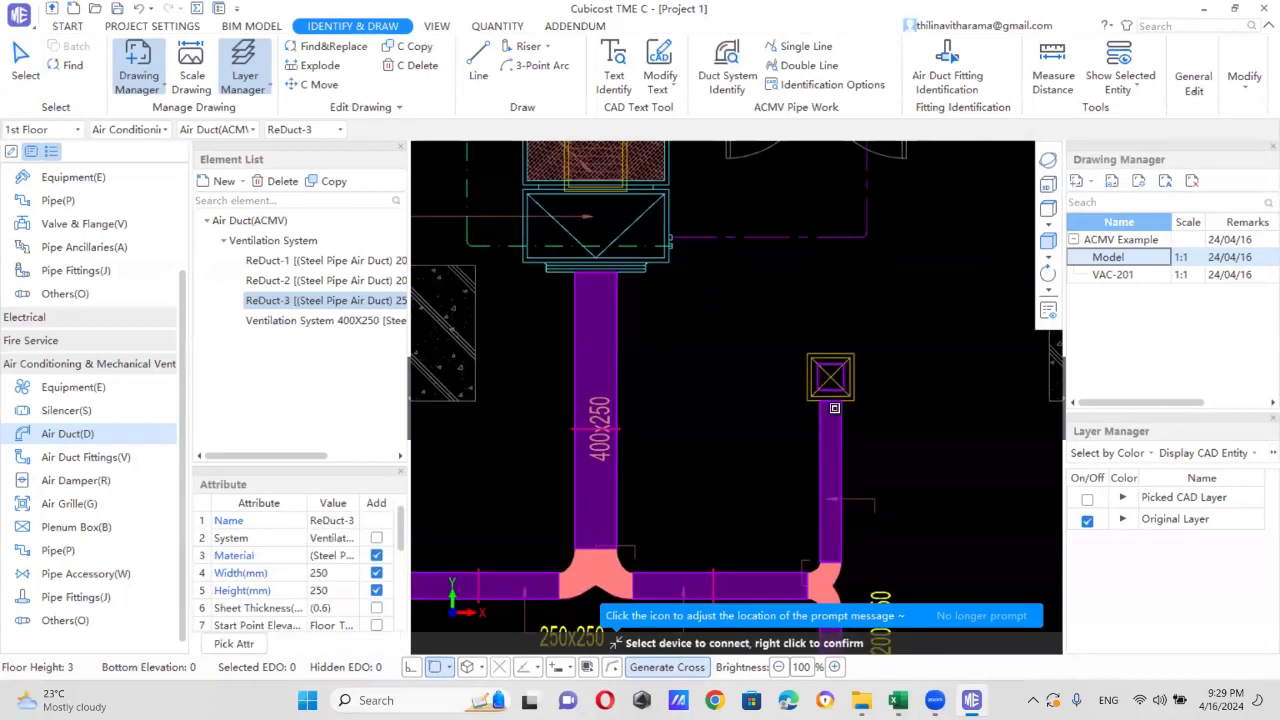
{"action": "right_click", "coordinate": [892, 380]}
- Examine the vertical duct connection between the air grille and its branch duct in 3D
{"action": "left_click", "coordinate": [1053, 163]}
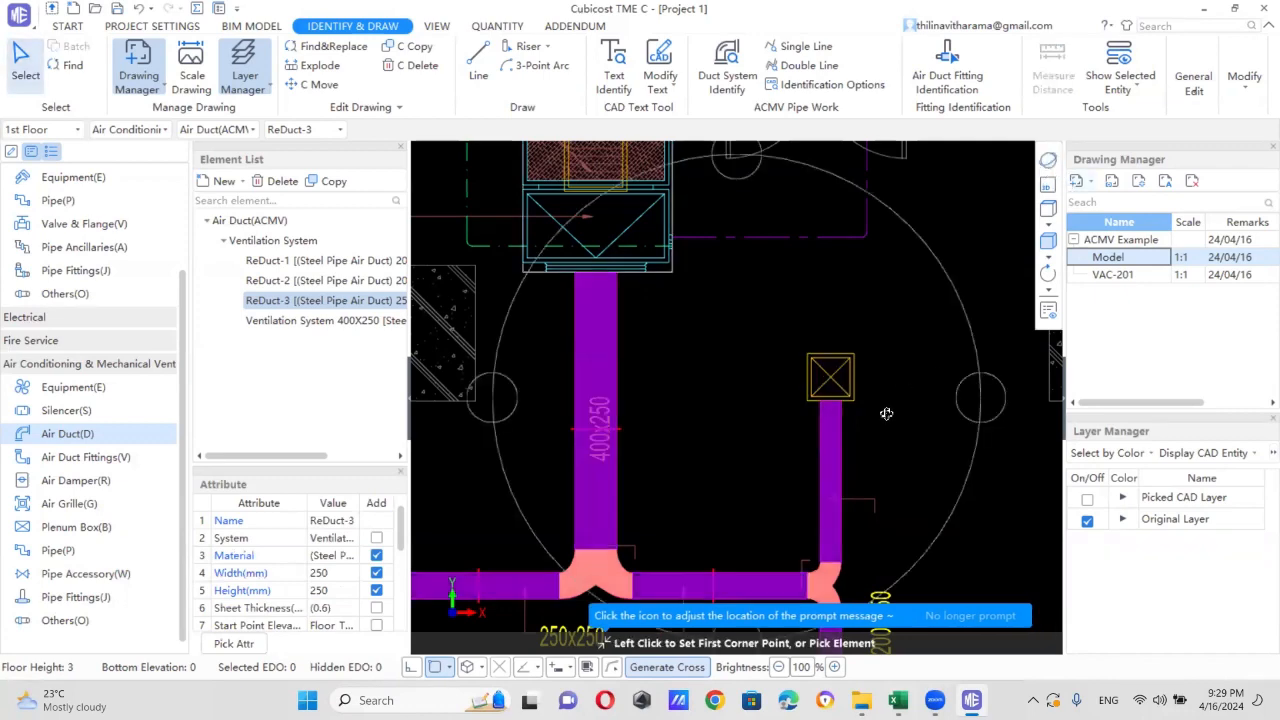
{"action": "left_click_drag", "start_coordinate": [886, 411], "coordinate": [780, 330]}
{"action": "scroll", "coordinate": [815, 325], "scroll_direction": "up", "scroll_amount": 3}
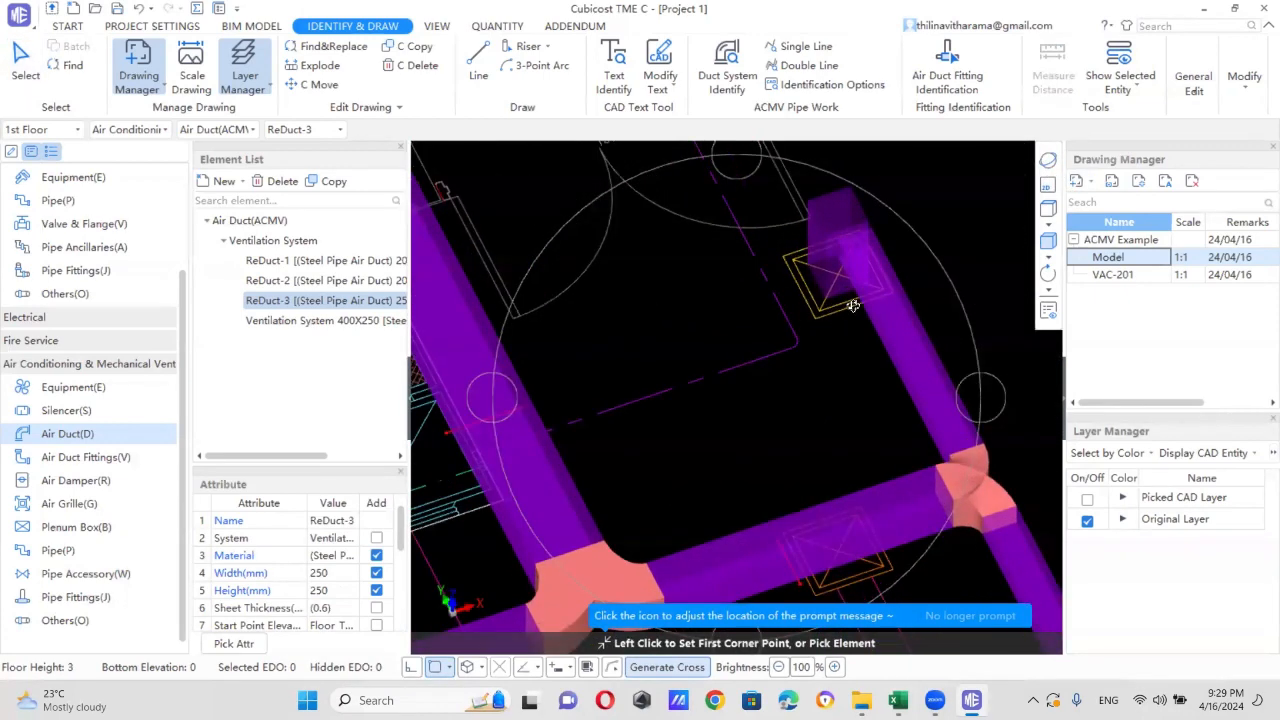
{"action": "left_click_drag", "start_coordinate": [851, 303], "coordinate": [912, 291]}
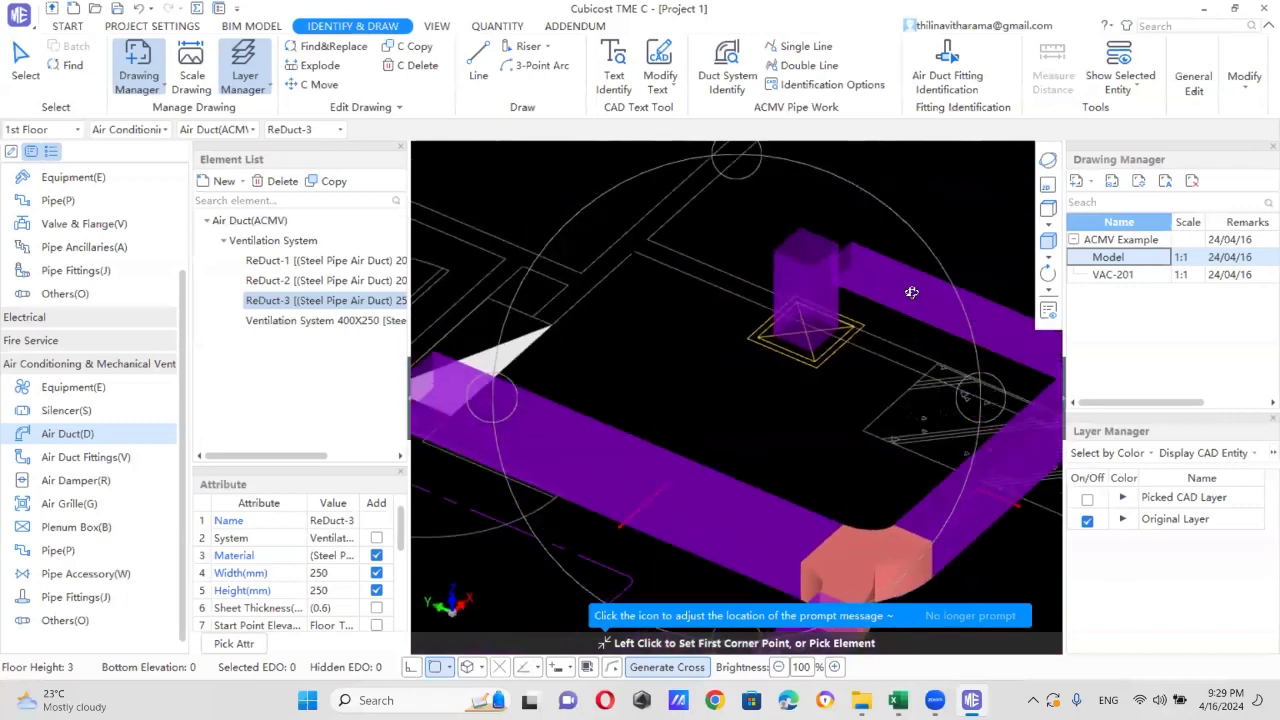
{"action": "scroll", "coordinate": [776, 363], "scroll_direction": "down", "scroll_amount": 2}
{"action": "scroll", "coordinate": [777, 365], "scroll_direction": "up", "scroll_amount": 1}
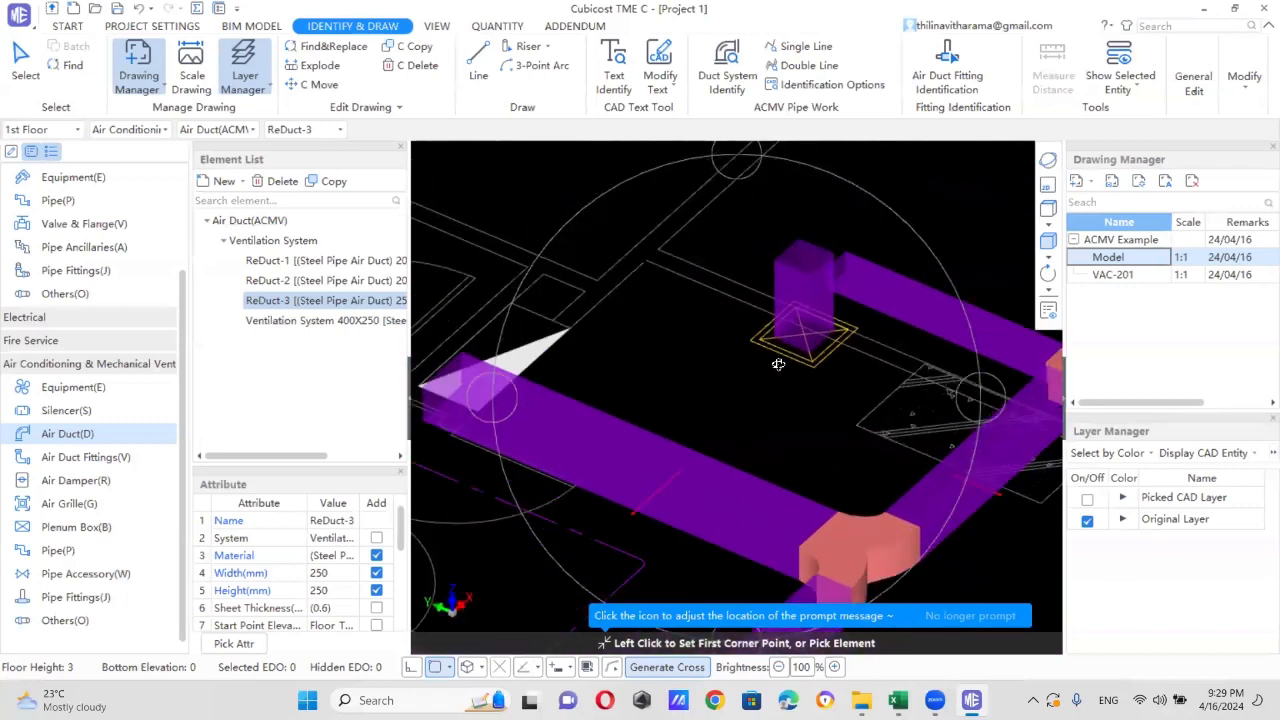
{"action": "scroll", "coordinate": [778, 364], "scroll_direction": "down", "scroll_amount": 1}
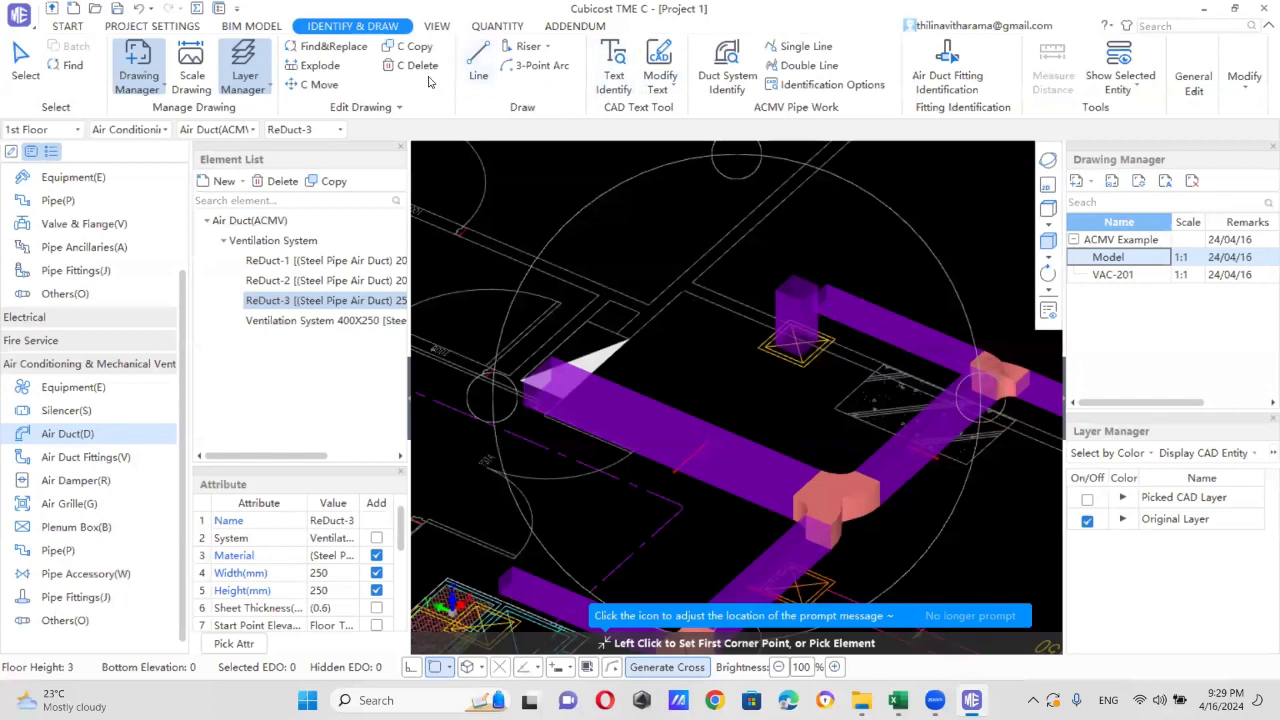
- Turn on the Entity 3D display of grilles and equipment and return to the 2D plan of the duct run
{"action": "left_click", "coordinate": [268, 31]}
{"action": "left_click", "coordinate": [494, 65]}
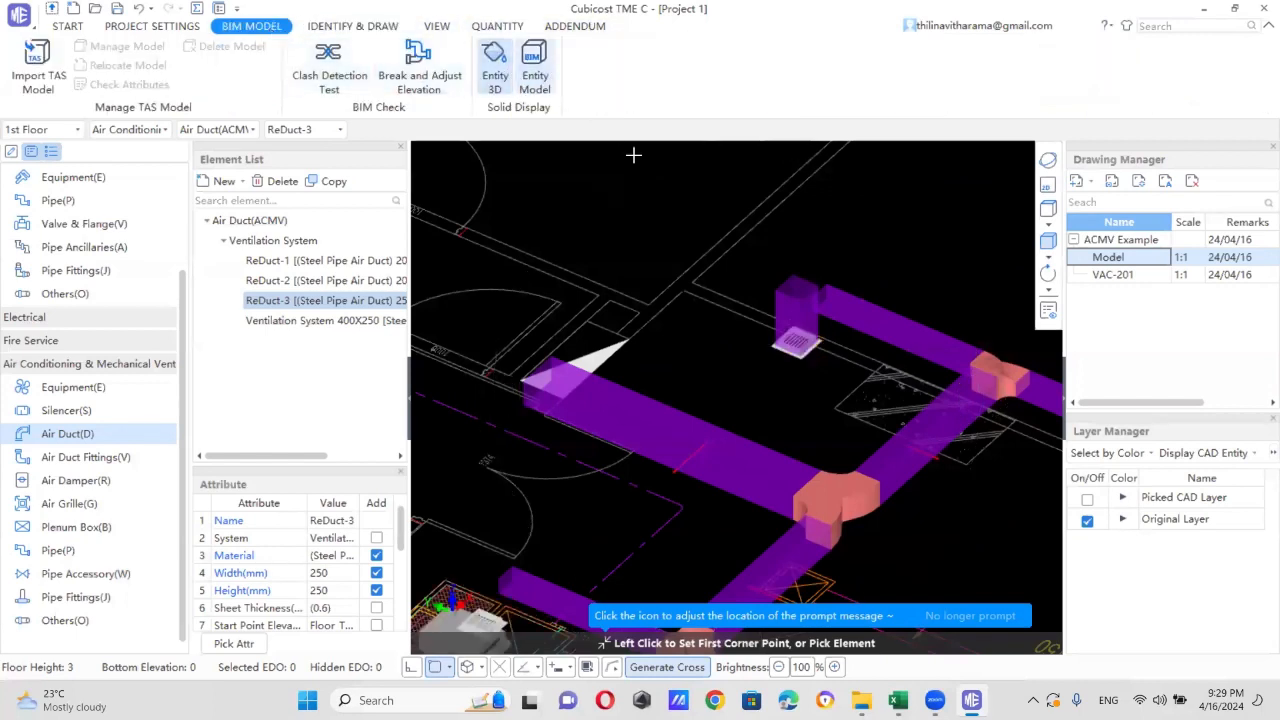
{"action": "scroll", "coordinate": [742, 406], "scroll_direction": "down", "scroll_amount": 3}
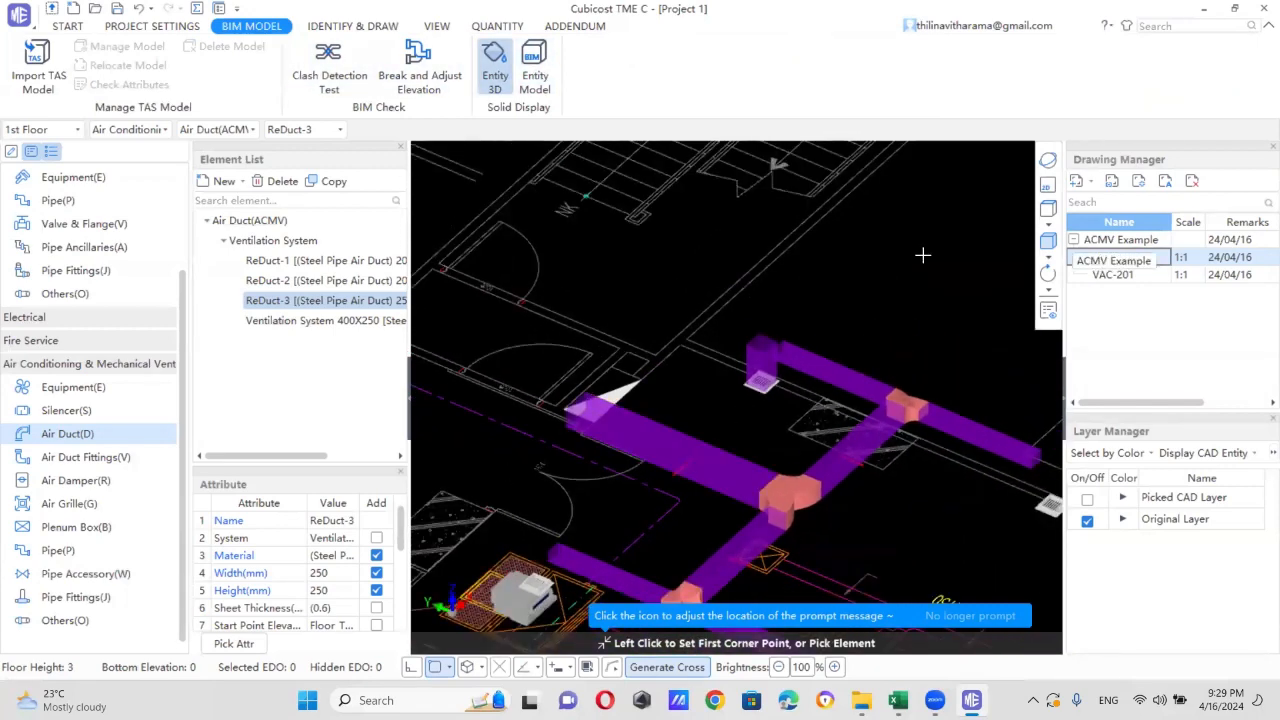
{"action": "left_click", "coordinate": [1048, 185]}
{"action": "middle_click_drag", "start_coordinate": [719, 410], "coordinate": [822, 299]}
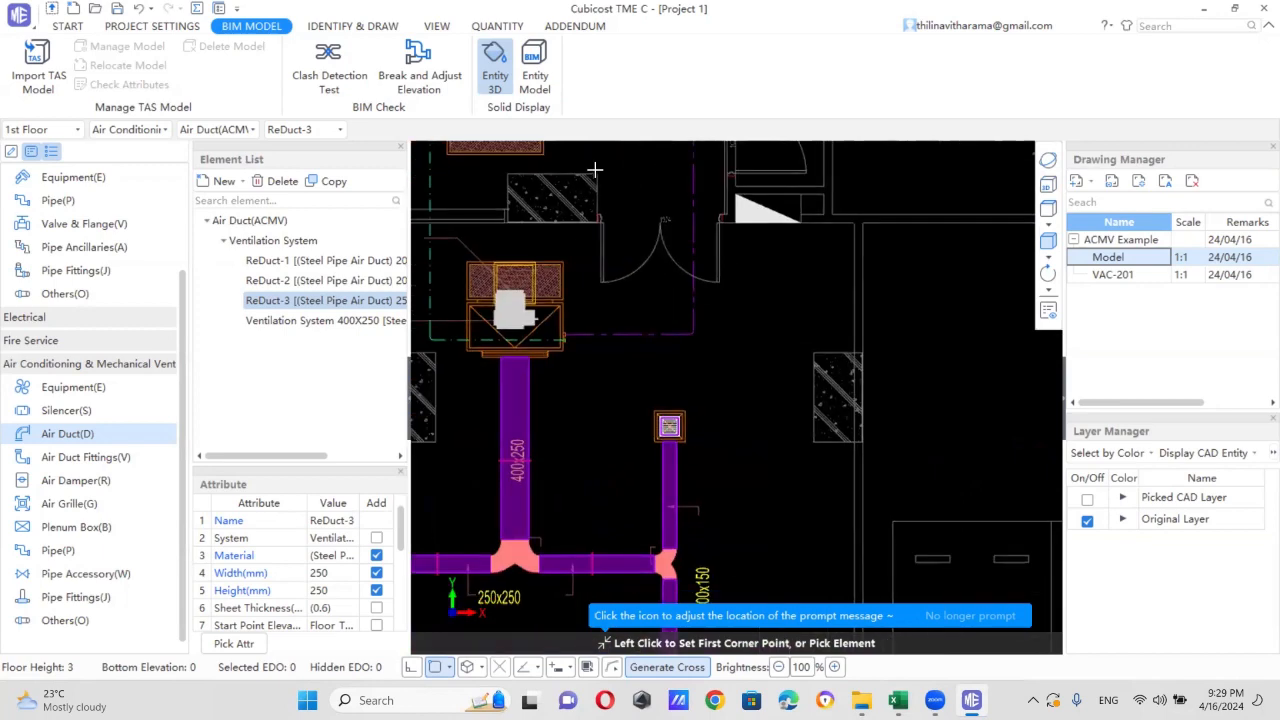
- Try to generate the fitting between the upper right-hand 200x150 branch duct and its air grille using Air Duct Fitting Identification
{"action": "left_click", "coordinate": [383, 28]}
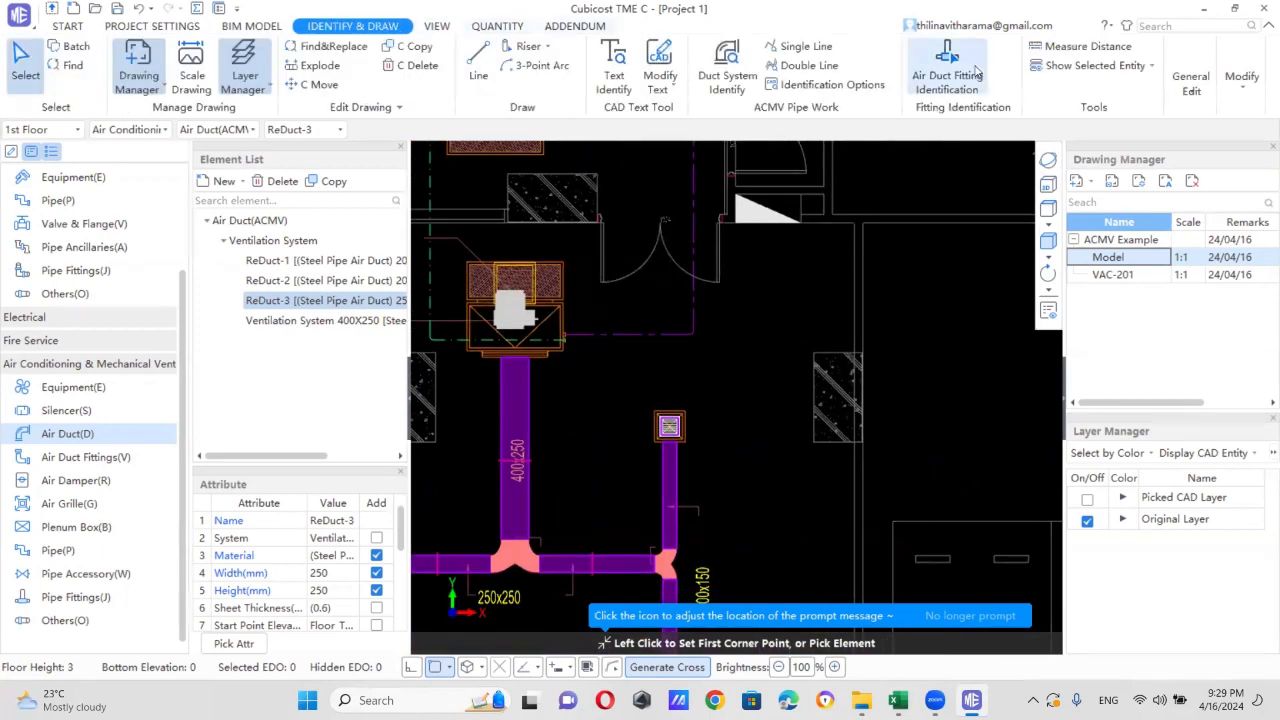
{"action": "left_click", "coordinate": [925, 87]}
{"action": "left_click_drag", "start_coordinate": [612, 376], "coordinate": [744, 512]}
{"action": "right_click", "coordinate": [750, 435]}
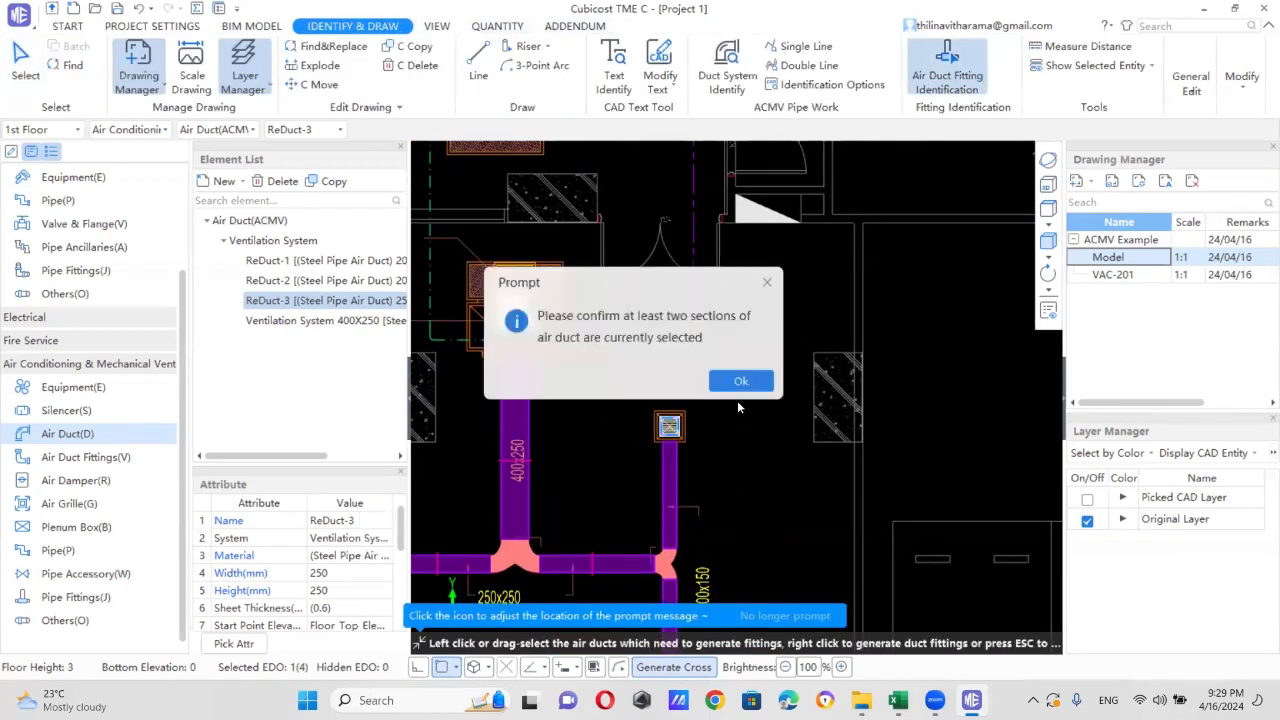
{"action": "left_click", "coordinate": [741, 381]}
{"action": "scroll", "coordinate": [733, 410], "scroll_direction": "down", "scroll_amount": 2}
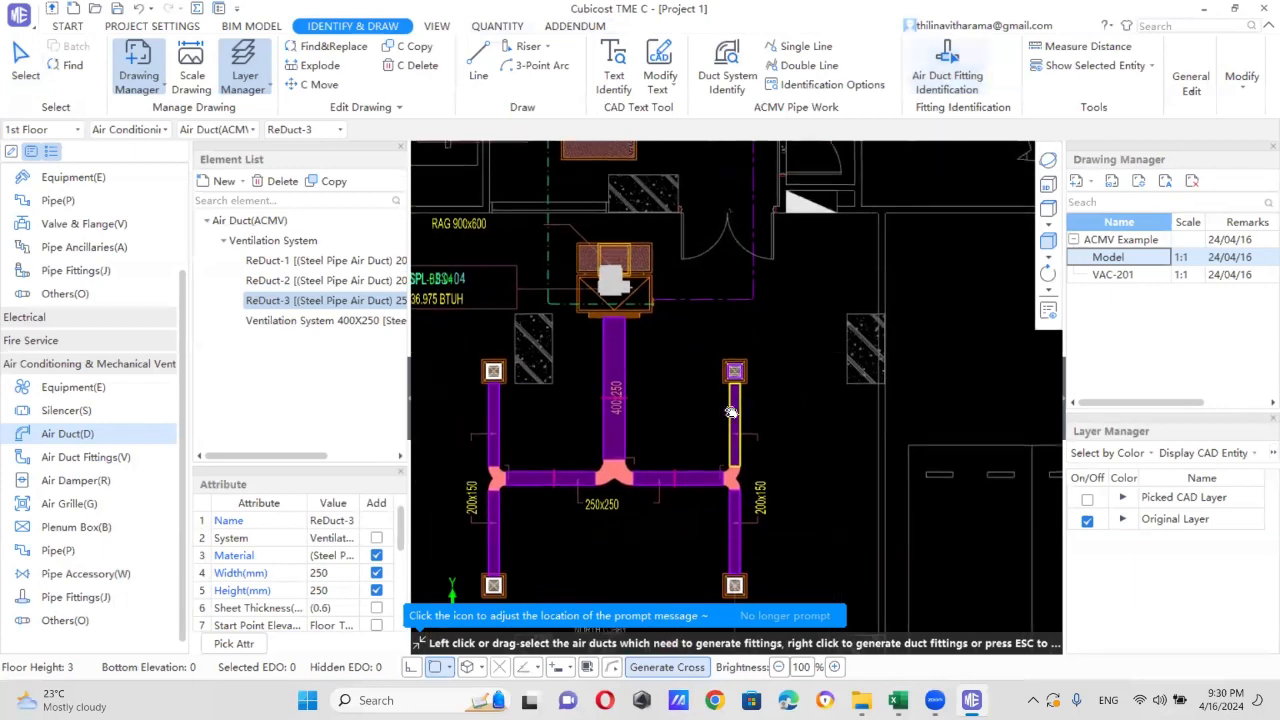
{"action": "scroll", "coordinate": [732, 412], "scroll_direction": "up", "scroll_amount": 3}
{"action": "left_click", "coordinate": [732, 405]}
{"action": "scroll", "coordinate": [733, 368], "scroll_direction": "up", "scroll_amount": 2}
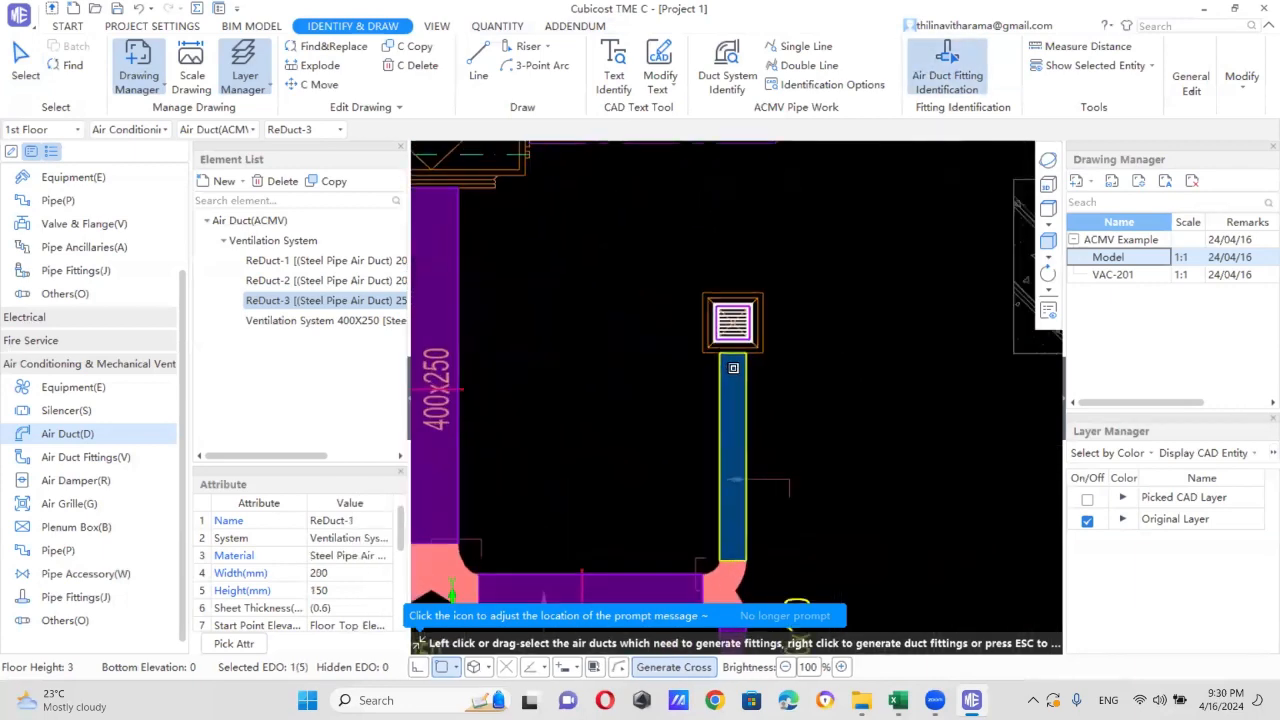
{"action": "scroll", "coordinate": [733, 368], "scroll_direction": "up", "scroll_amount": 1}
{"action": "left_click", "coordinate": [732, 357]}
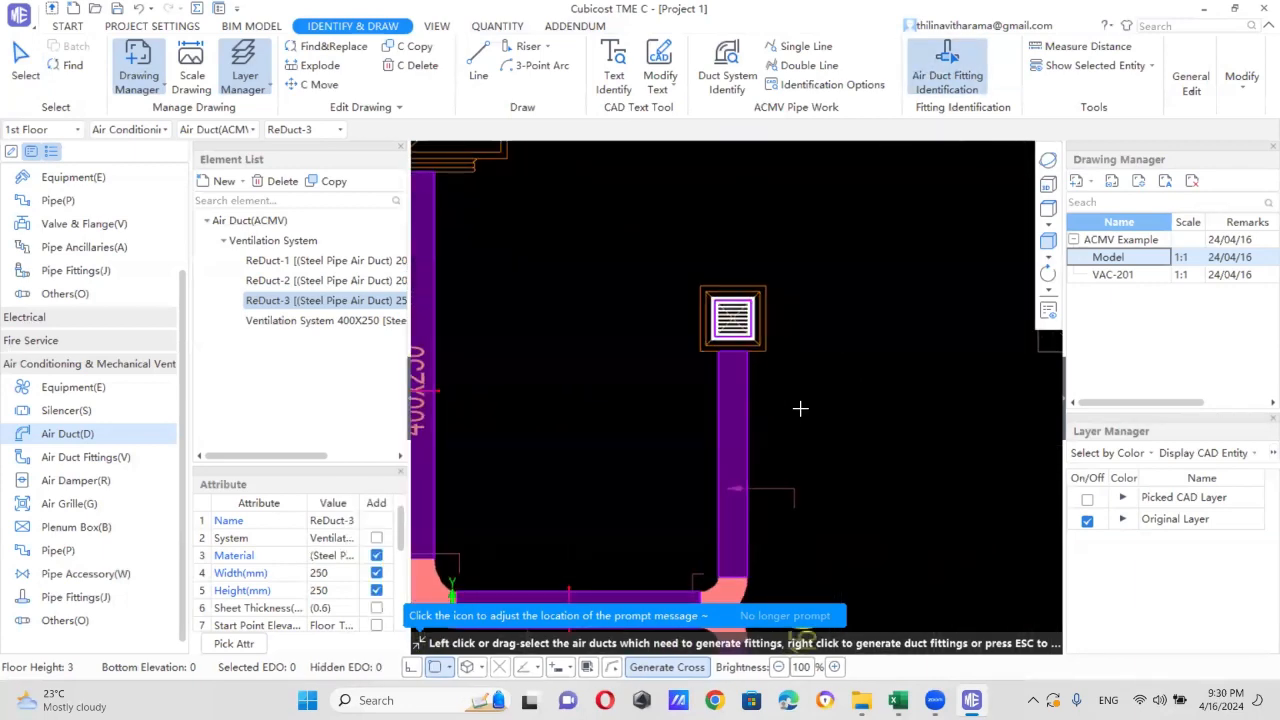
{"action": "key", "text": "Escape"}
- Stretch the upper end of the right-hand 200x150 branch duct to the centre of the air grille
{"action": "left_click", "coordinate": [733, 400]}
{"action": "left_click", "coordinate": [733, 350]}
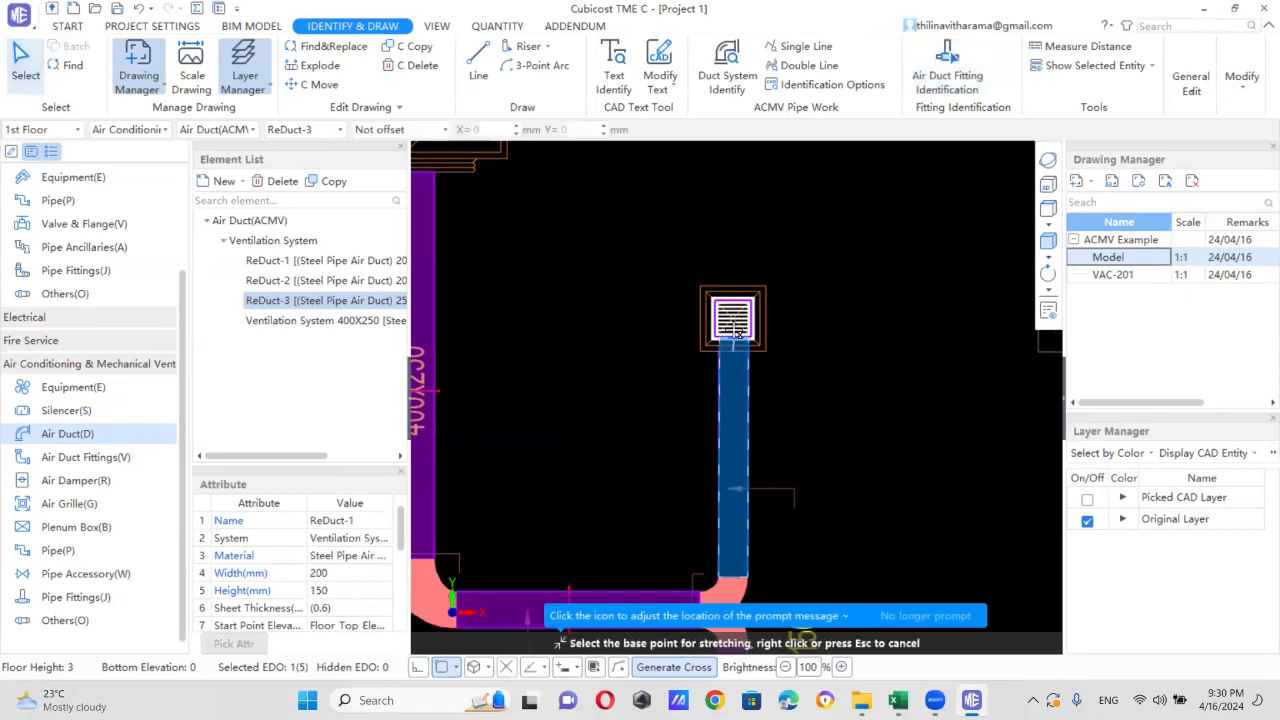
{"action": "left_click", "coordinate": [736, 329]}
{"action": "scroll", "coordinate": [823, 523], "scroll_direction": "down", "scroll_amount": 2}
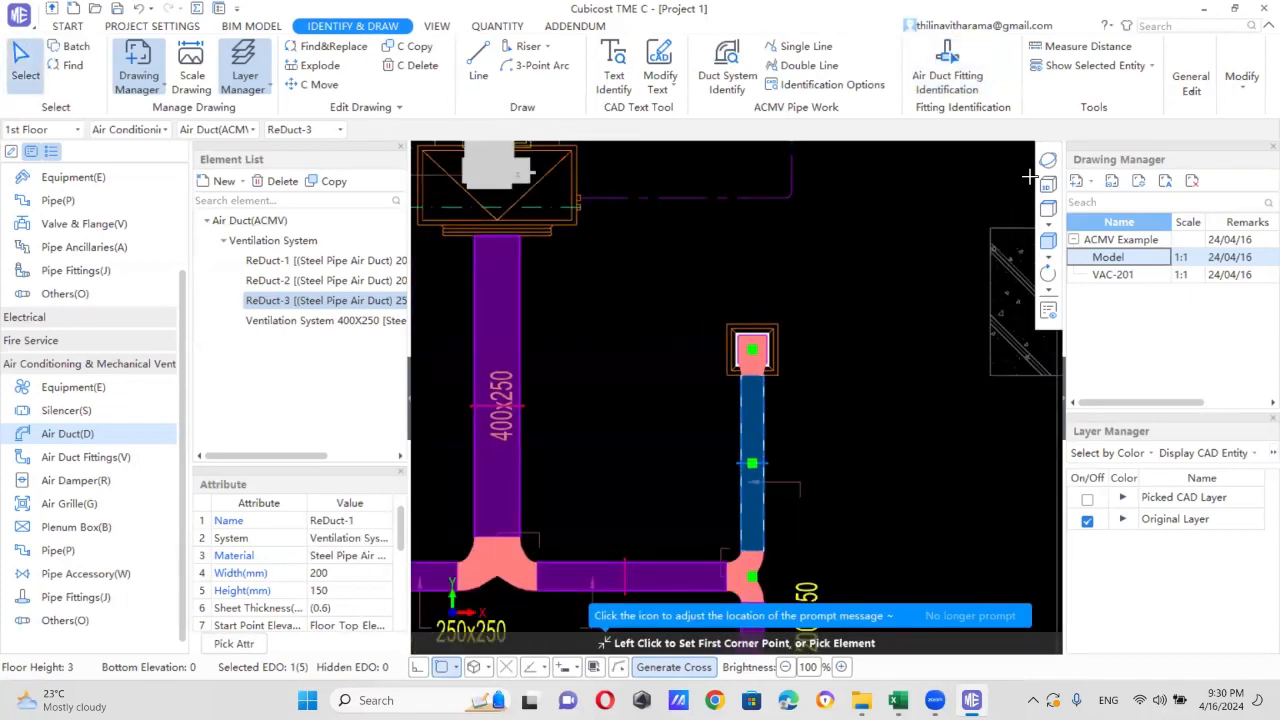
- Examine in 3D the elbow between the stretched branch duct and the vertical duct above the air grille
{"action": "left_click", "coordinate": [1048, 160]}
{"action": "left_click_drag", "start_coordinate": [898, 382], "coordinate": [805, 301]}
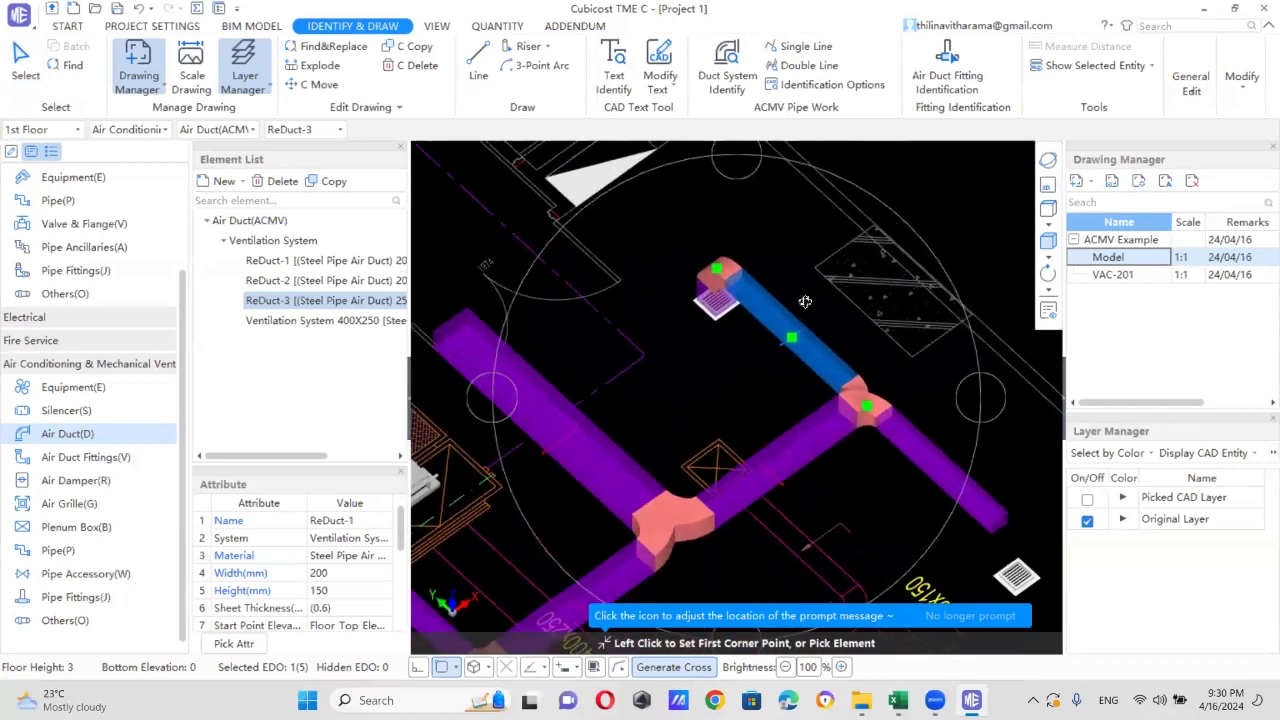
{"action": "scroll", "coordinate": [714, 352], "scroll_direction": "up", "scroll_amount": 5}
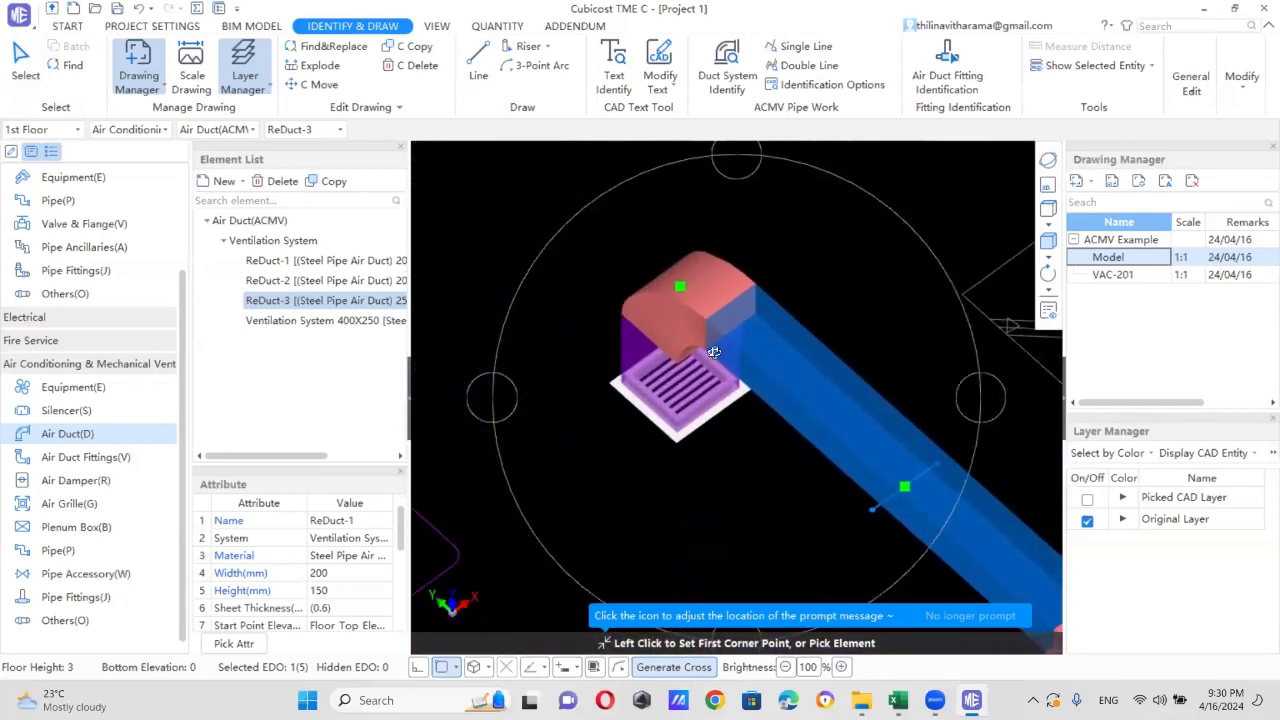
{"action": "scroll", "coordinate": [714, 352], "scroll_direction": "up", "scroll_amount": 1}
{"action": "scroll", "coordinate": [745, 338], "scroll_direction": "up", "scroll_amount": 1}
{"action": "scroll", "coordinate": [675, 444], "scroll_direction": "up", "scroll_amount": 1}
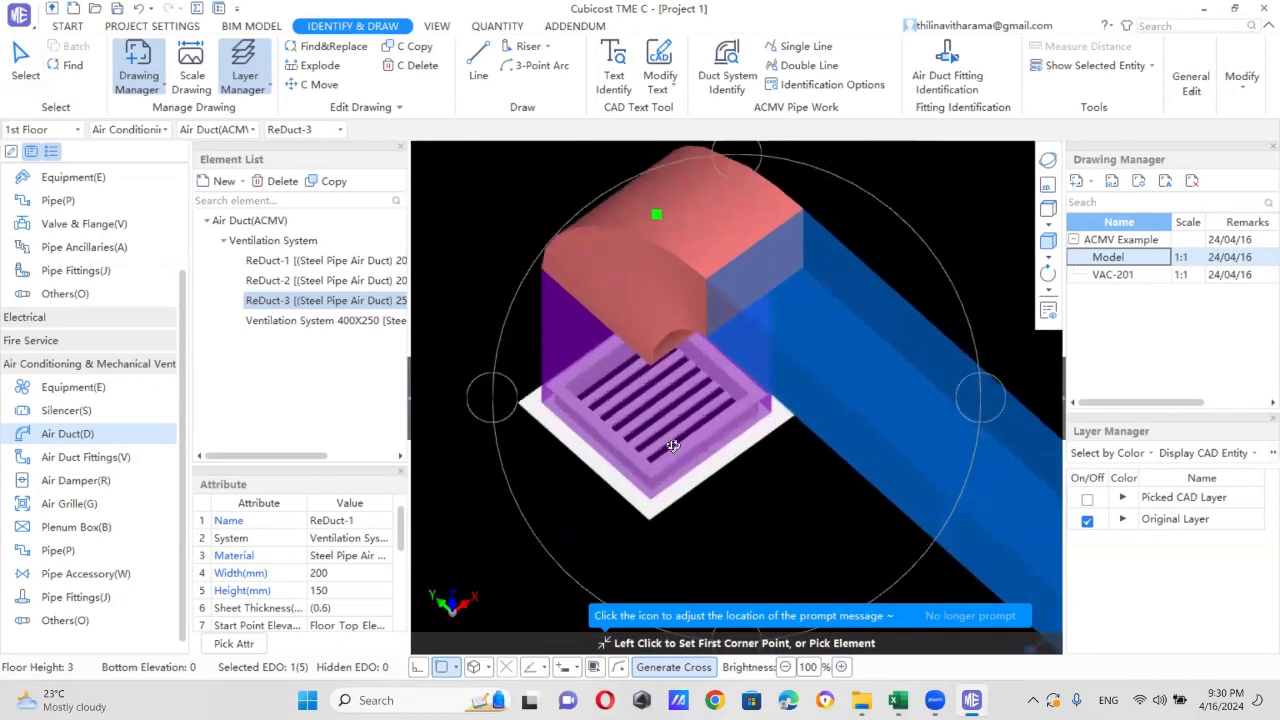
{"action": "left_click_drag", "start_coordinate": [673, 445], "coordinate": [694, 282]}
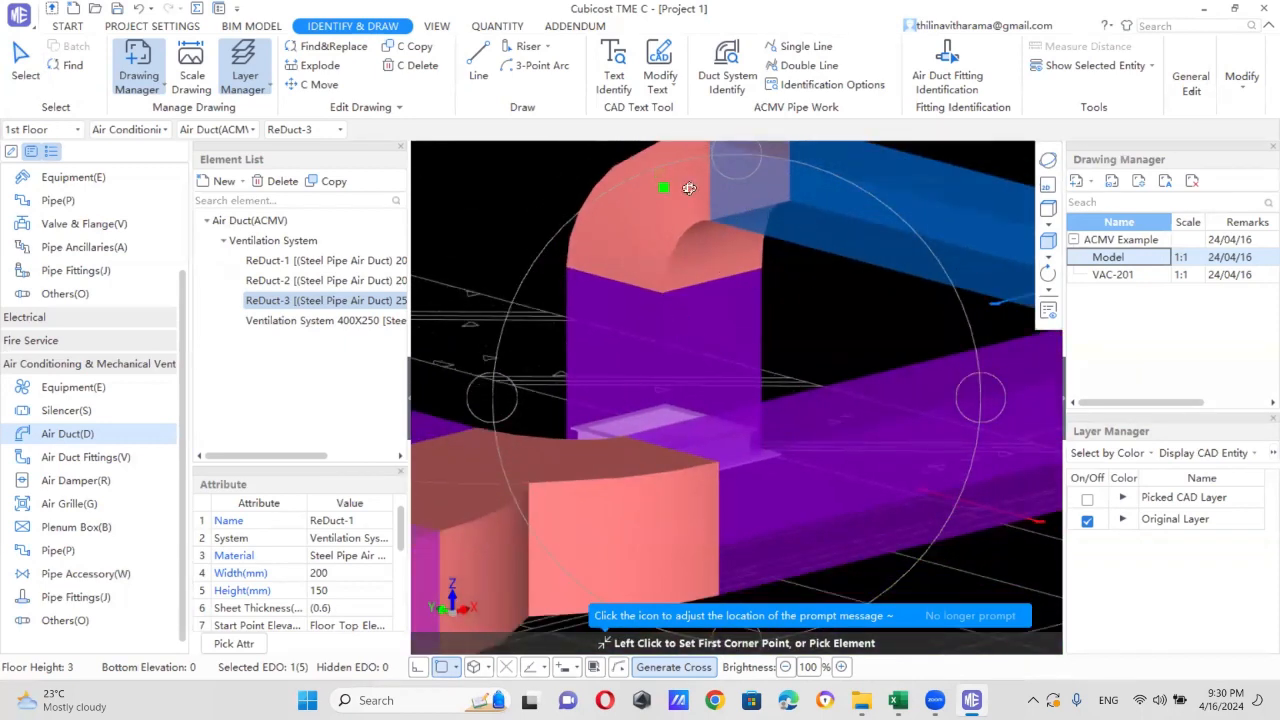
{"action": "scroll", "coordinate": [666, 340], "scroll_direction": "down", "scroll_amount": 1}
{"action": "scroll", "coordinate": [600, 314], "scroll_direction": "down", "scroll_amount": 1}
{"action": "scroll", "coordinate": [613, 318], "scroll_direction": "down", "scroll_amount": 1}
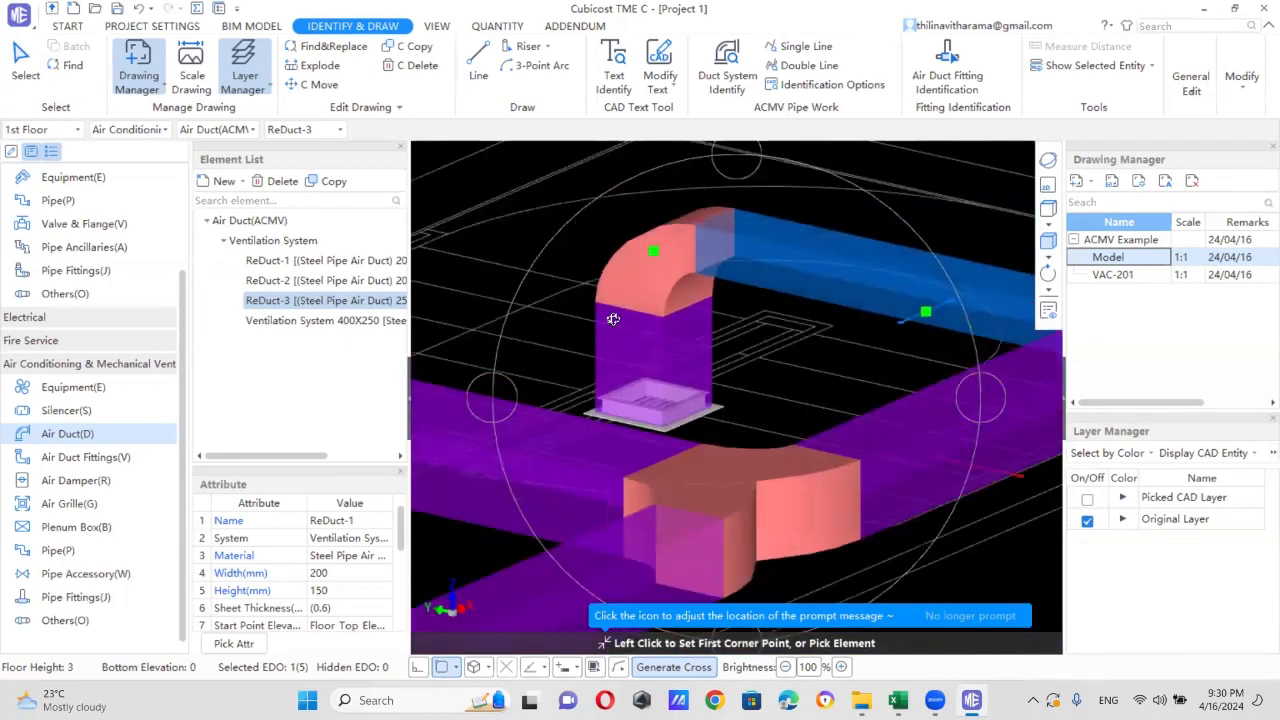
{"action": "scroll", "coordinate": [613, 318], "scroll_direction": "down", "scroll_amount": 4}
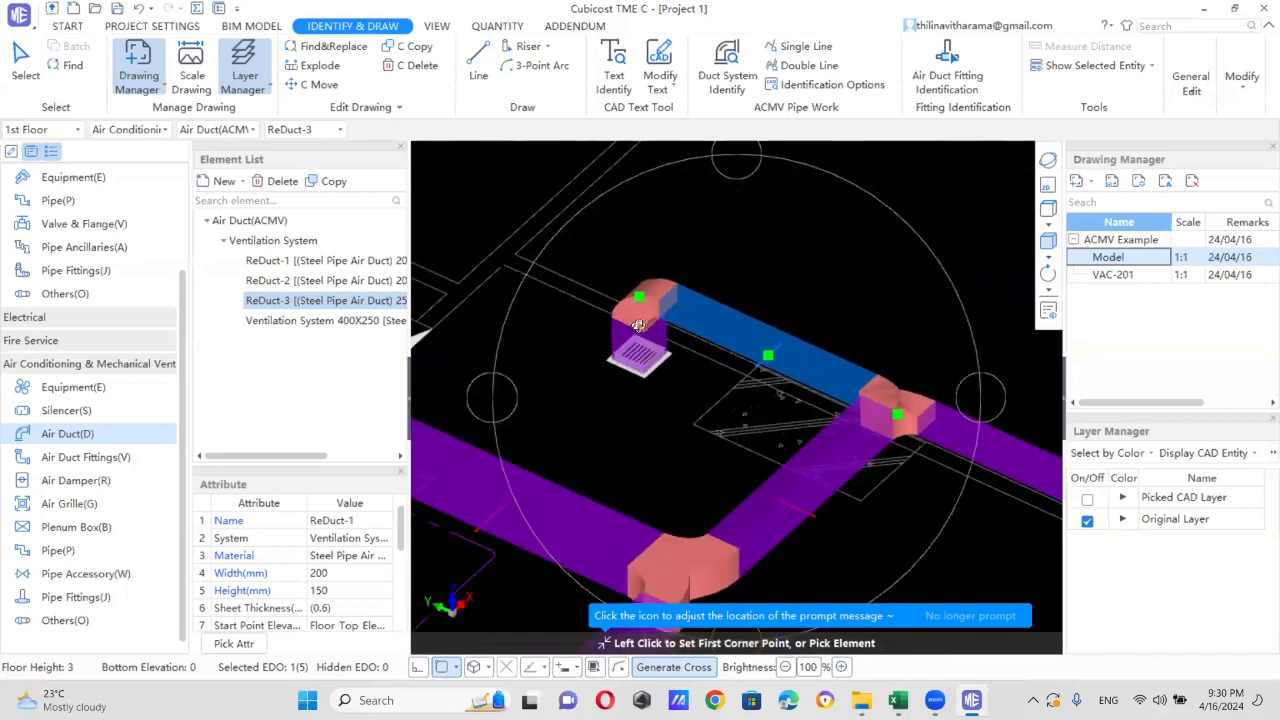
{"action": "scroll", "coordinate": [638, 326], "scroll_direction": "down", "scroll_amount": 2}
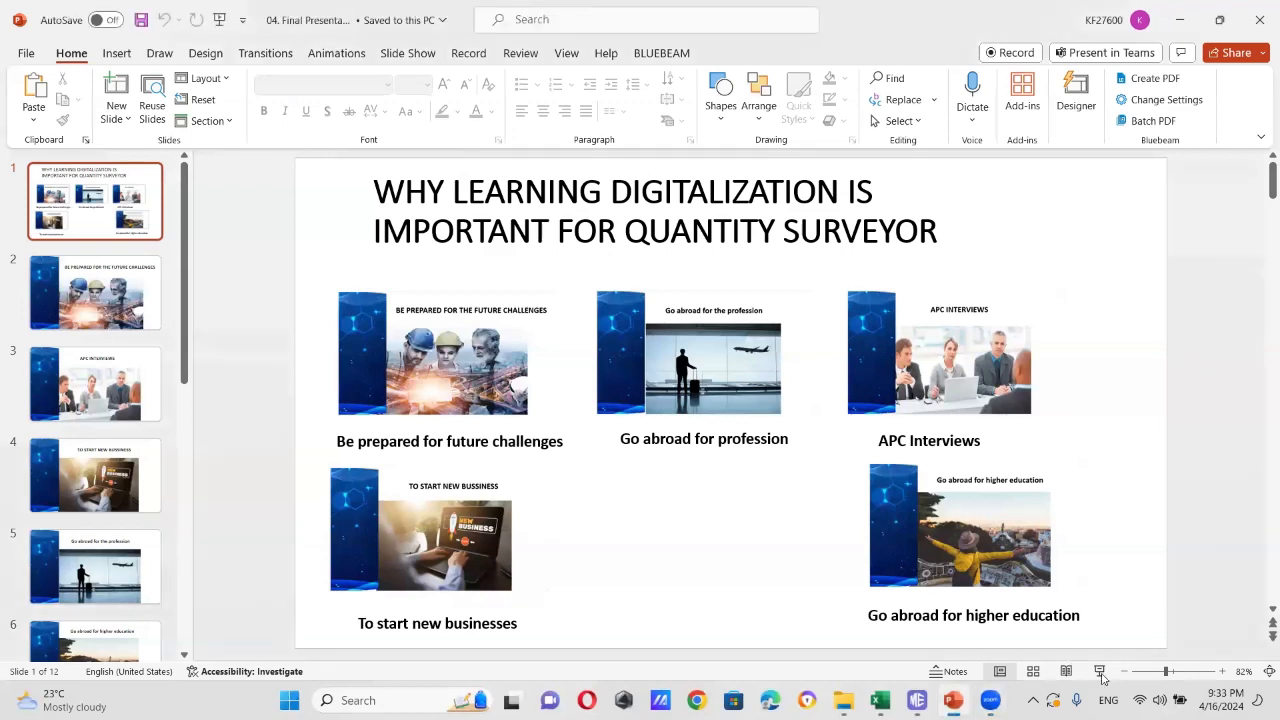
- Switch to the PowerPoint presentation and show the future challenges, Go abroad for profession and APC Interviews topics in the slide show
{"action": "left_click", "coordinate": [1100, 676]}
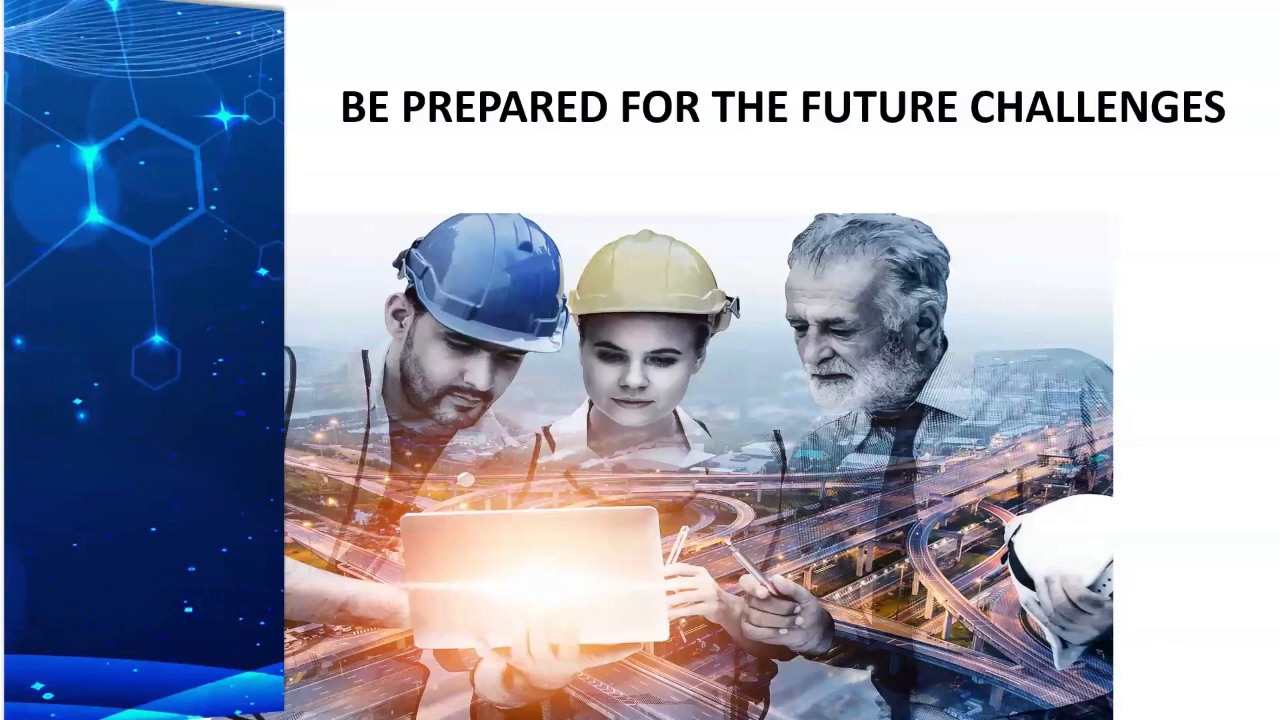
{"action": "key", "text": "Right"}
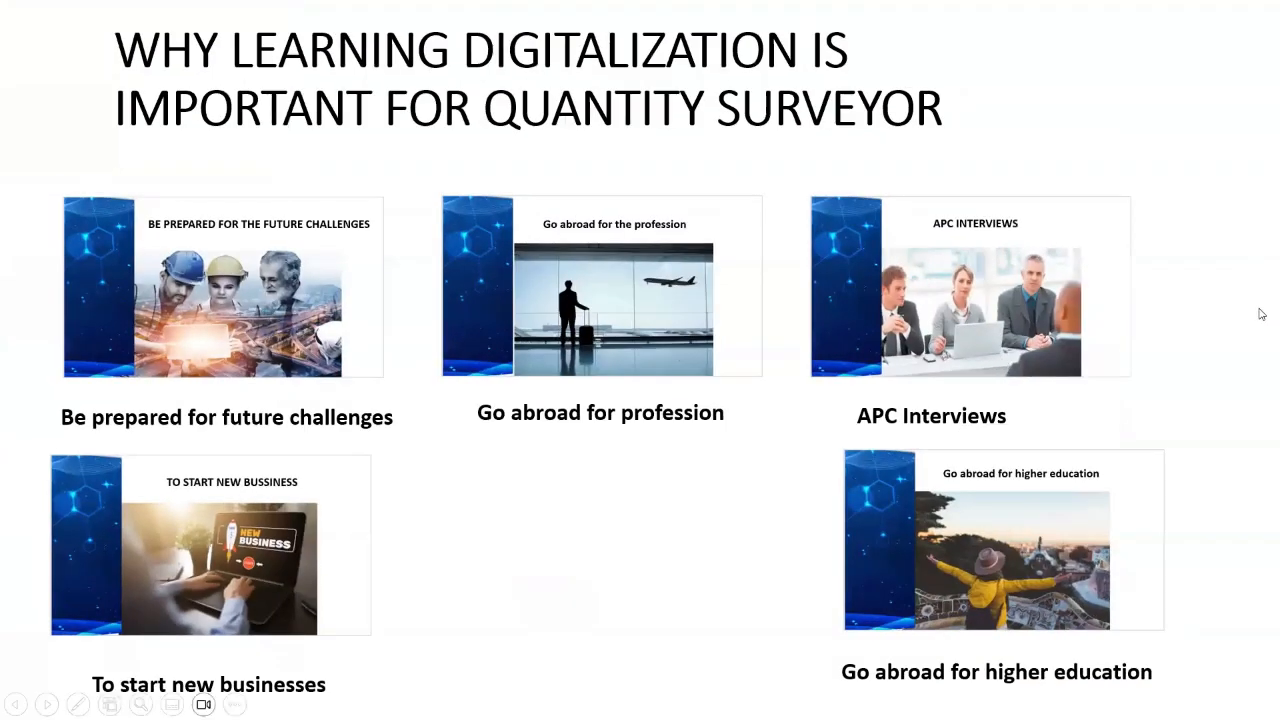
{"action": "left_click", "coordinate": [688, 328]}
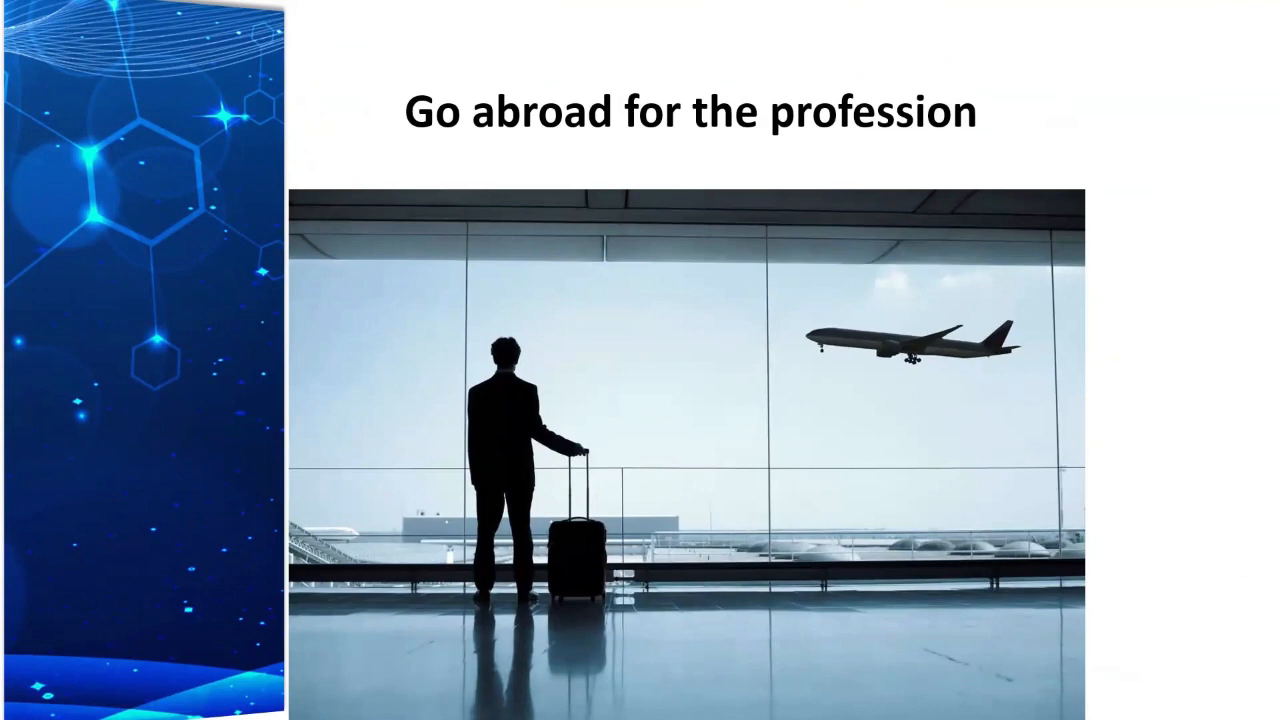
{"action": "key", "text": "Right"}
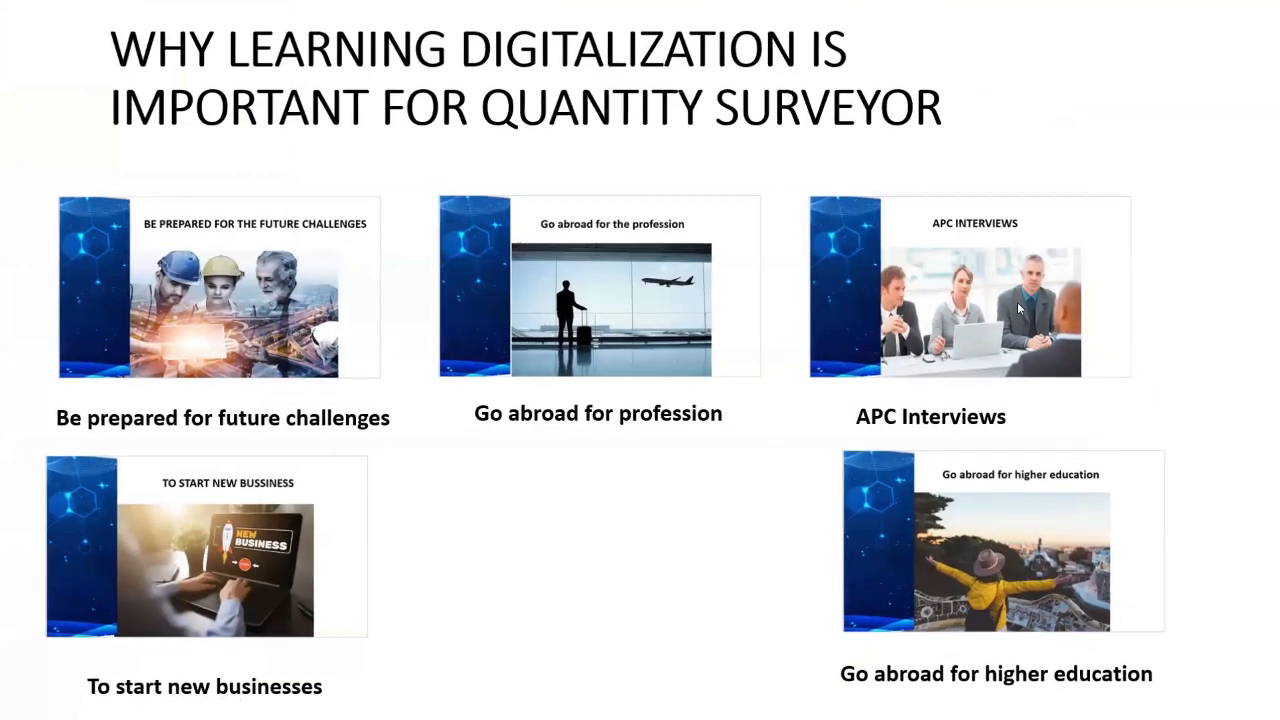
{"action": "left_click", "coordinate": [1017, 302]}
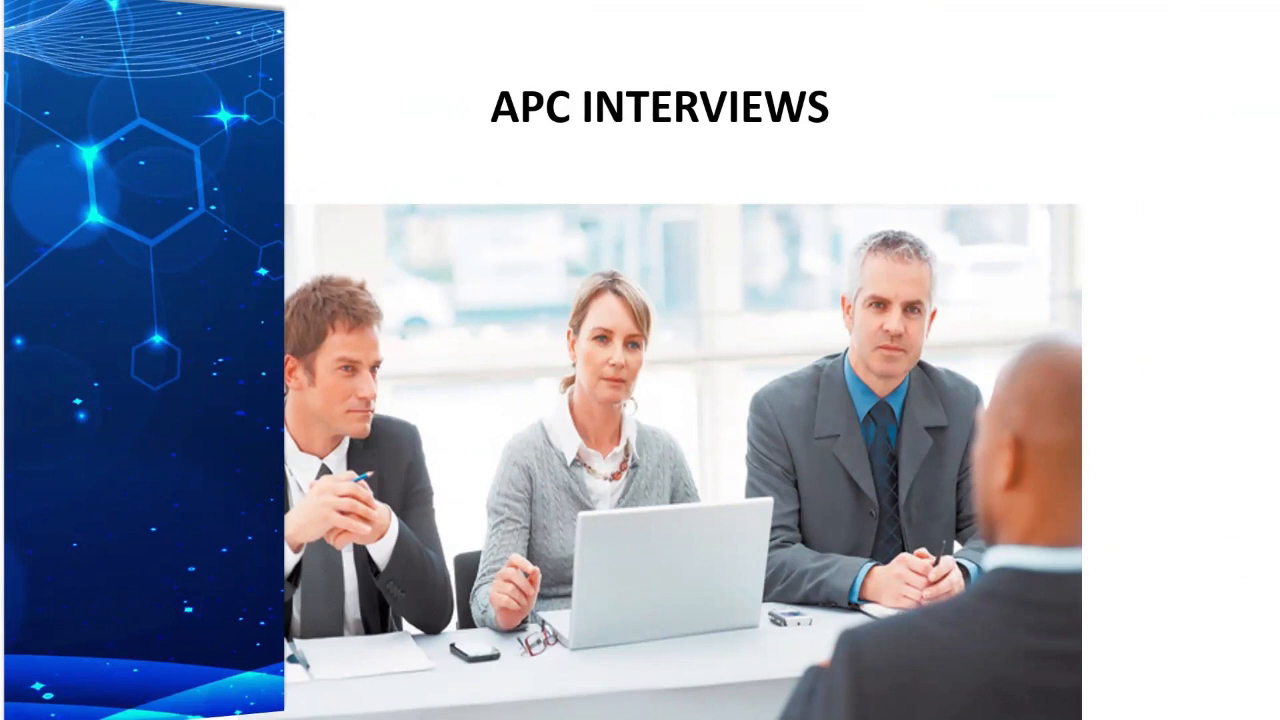
{"action": "left_click", "coordinate": [734, 401]}
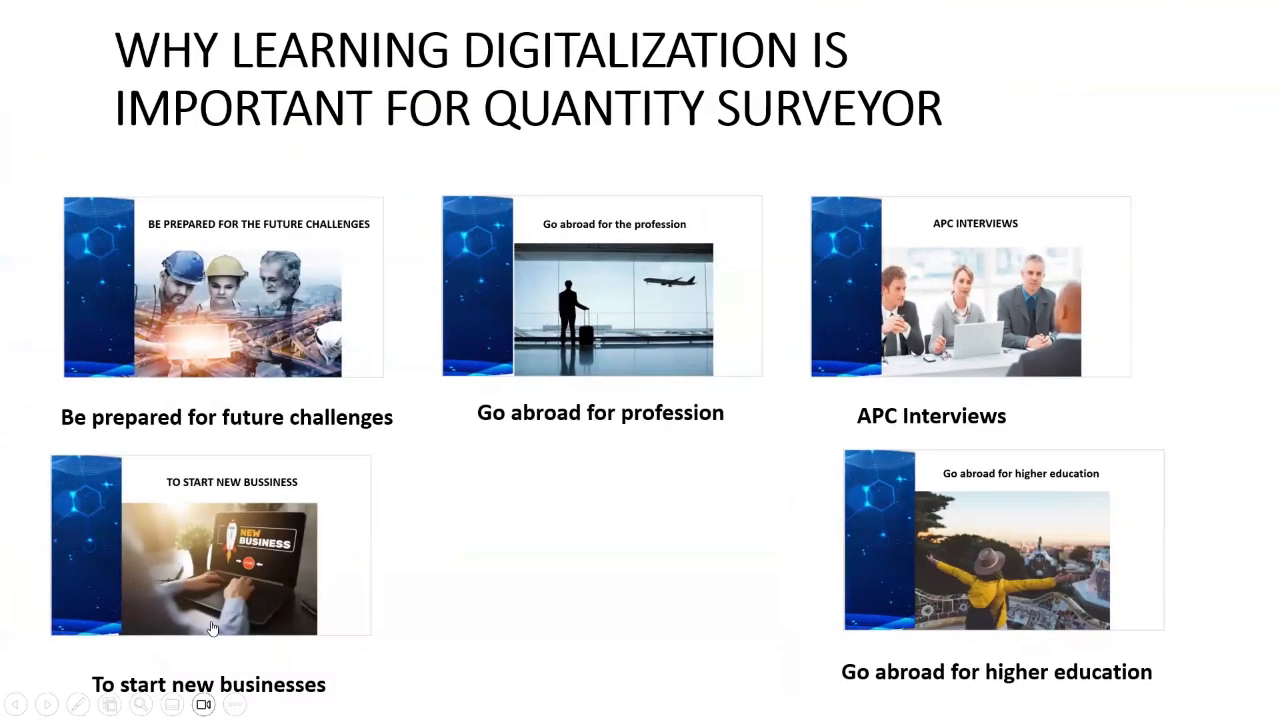
- Show the To start new businesses and Go abroad for higher education topics, returning to the overview slide after each
{"action": "left_click", "coordinate": [213, 628]}
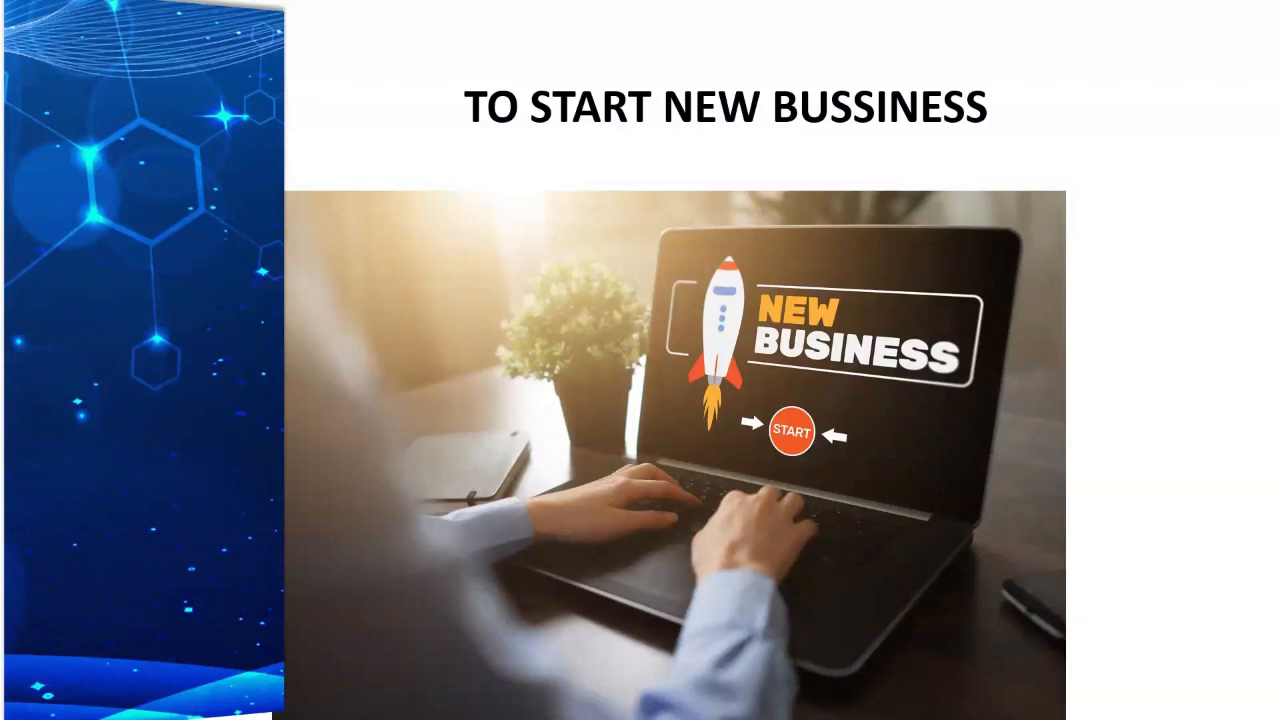
{"action": "key", "text": "Right"}
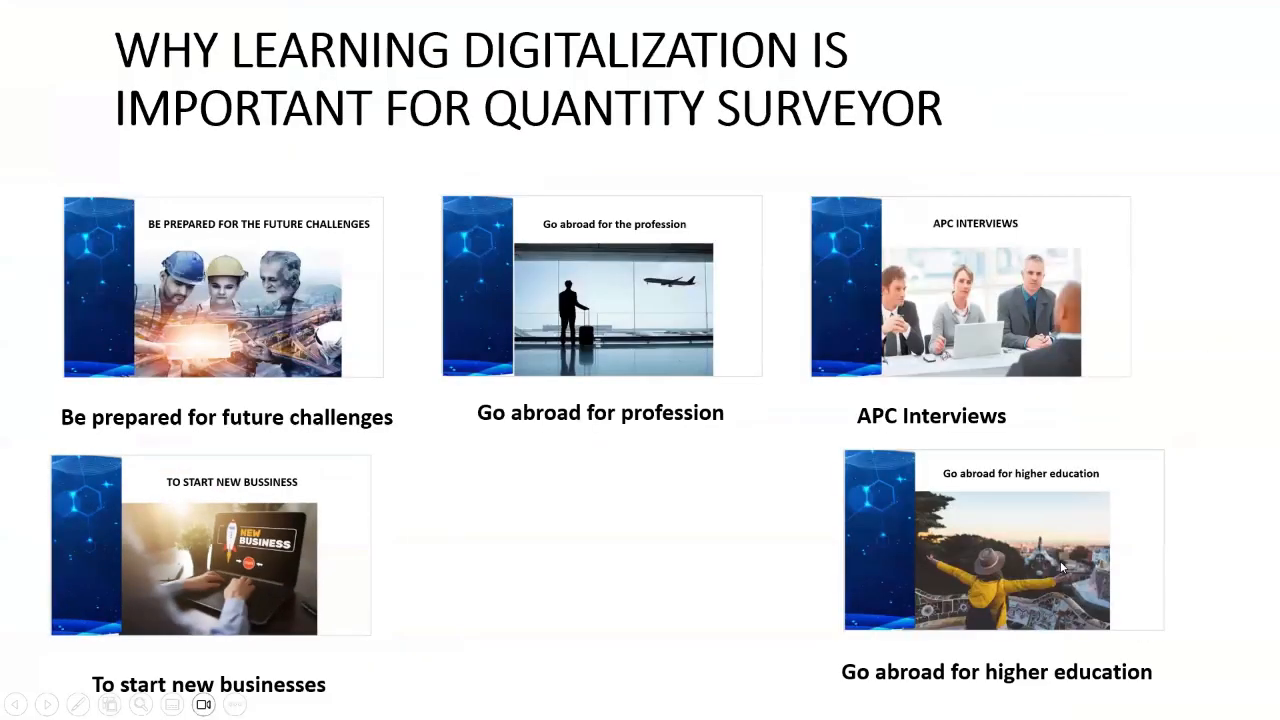
{"action": "left_click", "coordinate": [1060, 567]}
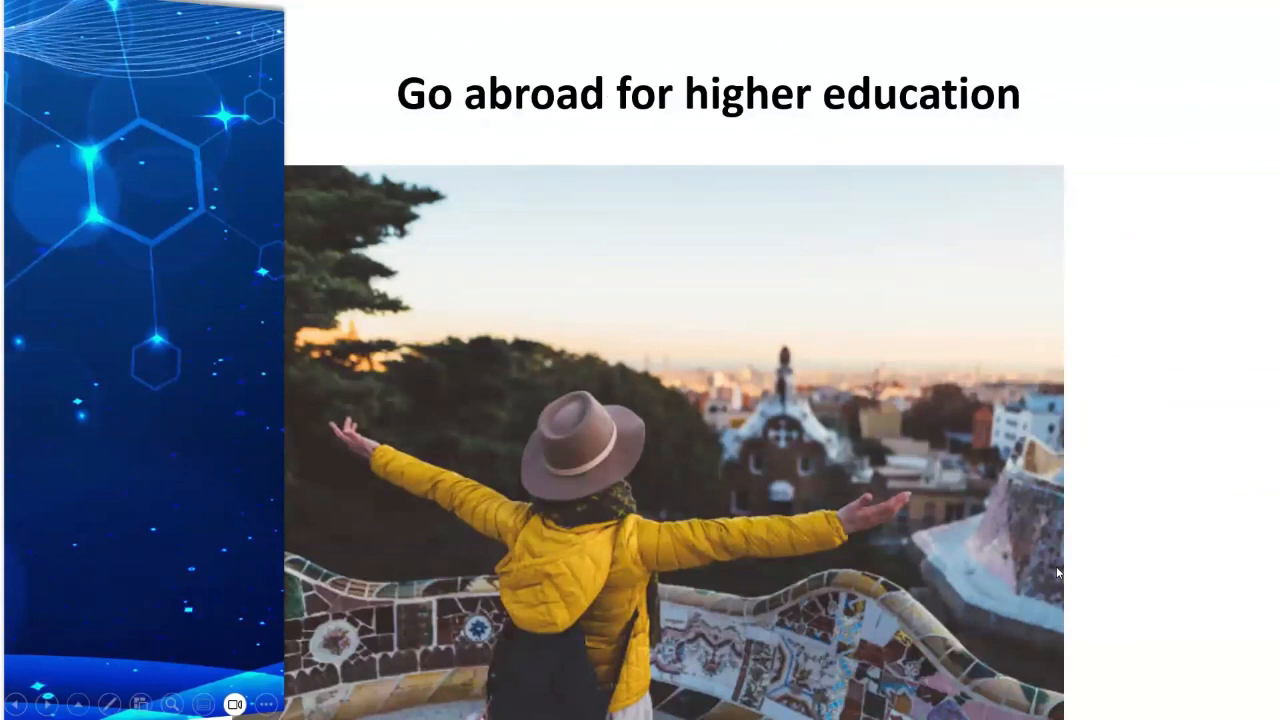
{"action": "left_click", "coordinate": [1049, 564]}
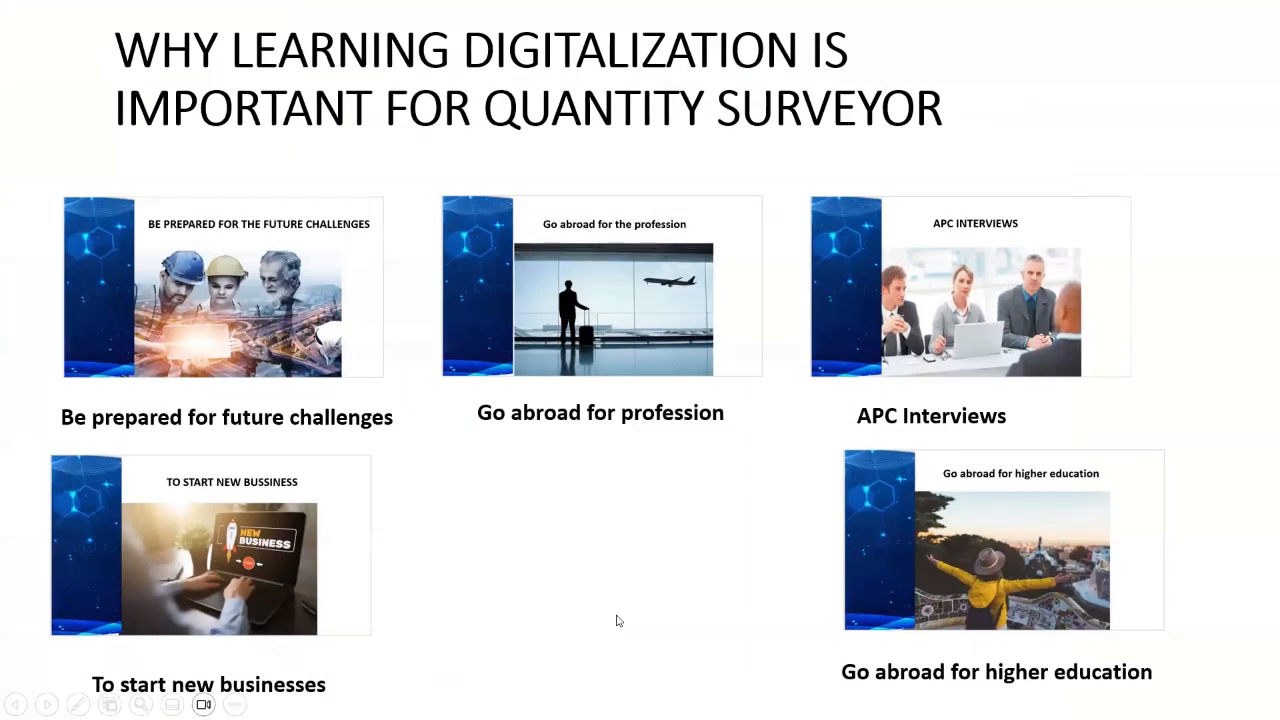
- Advance to the Future of Quantity Surveyor slide and open its Be futuristic topic
{"action": "left_click", "coordinate": [617, 621]}
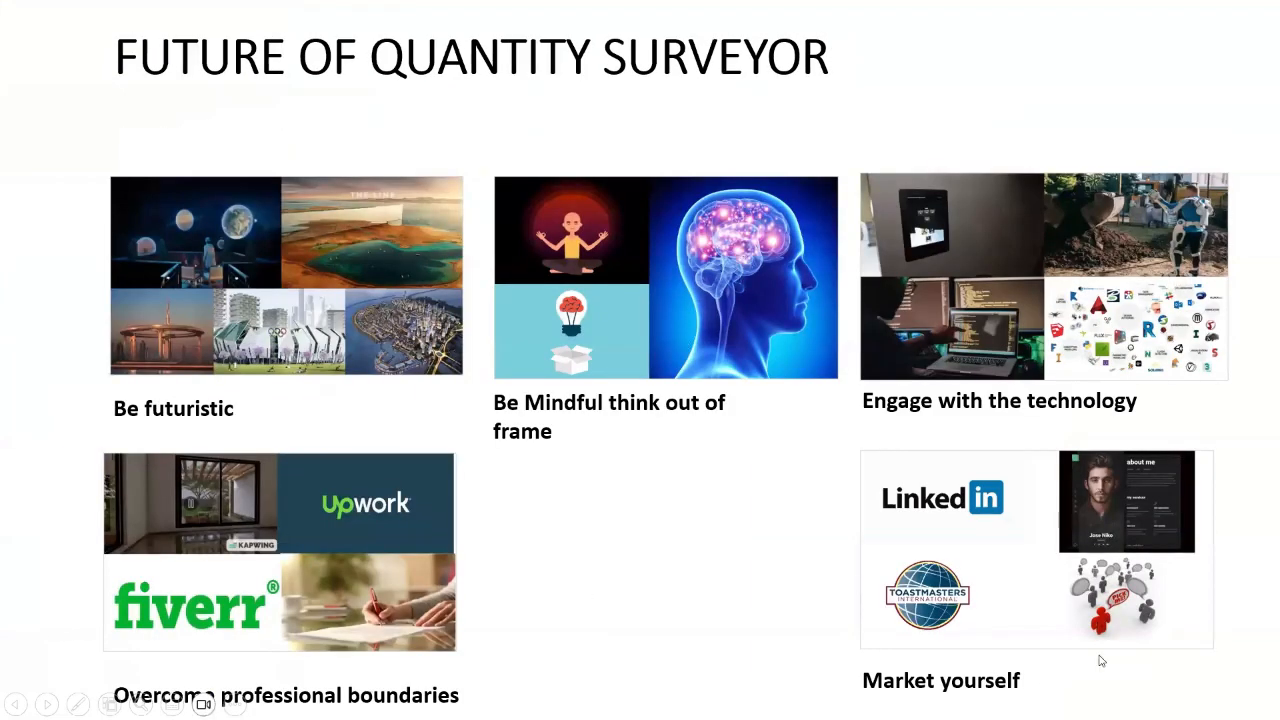
{"action": "left_click", "coordinate": [361, 297]}
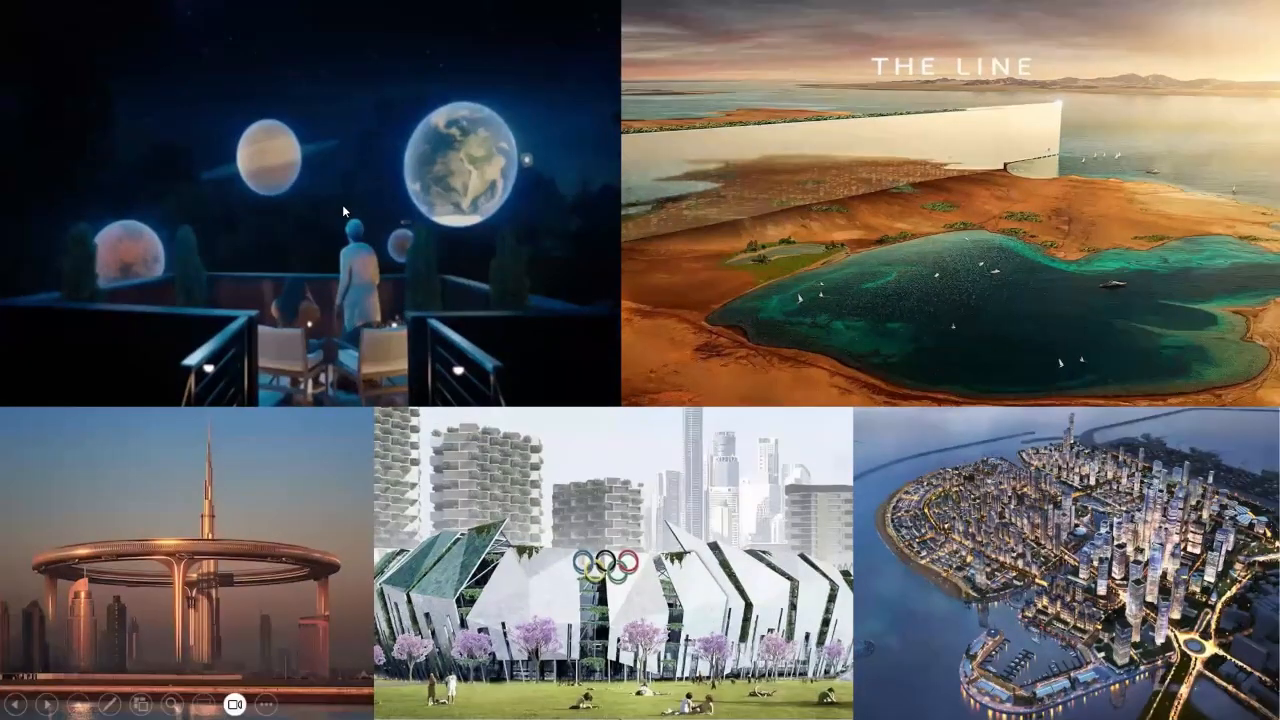
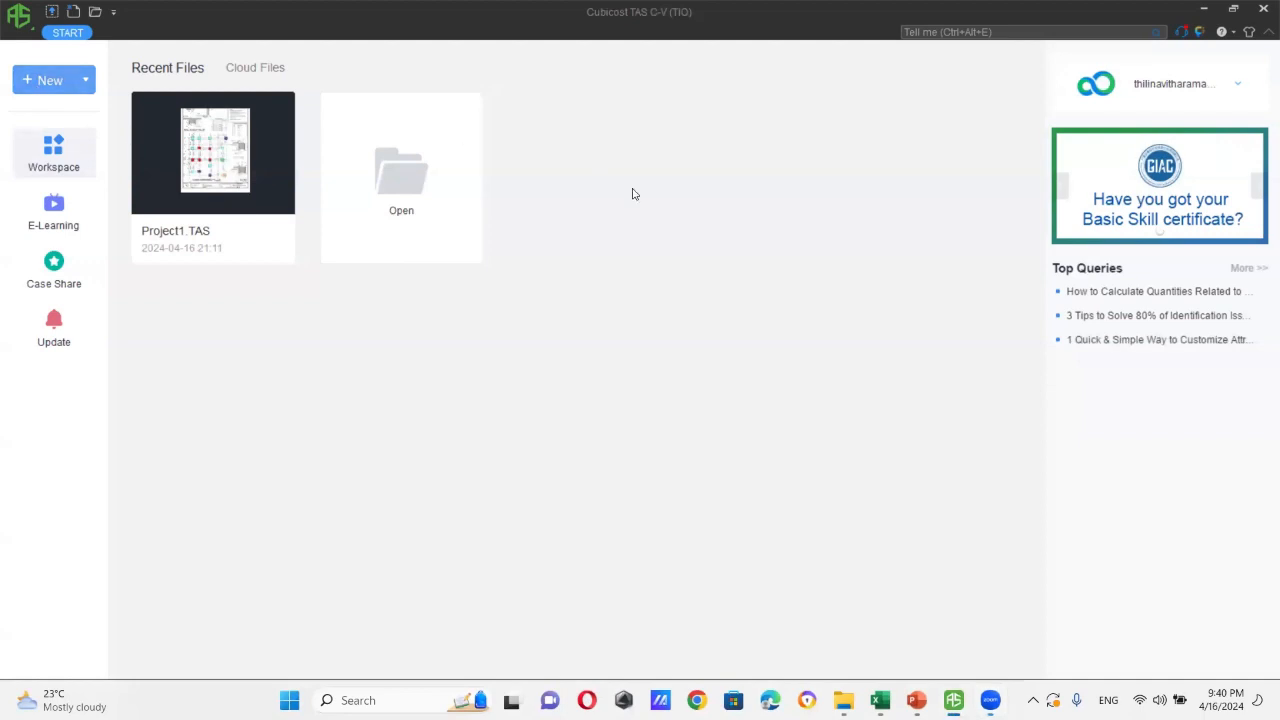
- Switch to Cubicost TAS C-V and create Project2 with the Philippine New Rules of Measurement: Detailed Measurement for Building Works (NRM2) rule
{"action": "left_click", "coordinate": [878, 285]}
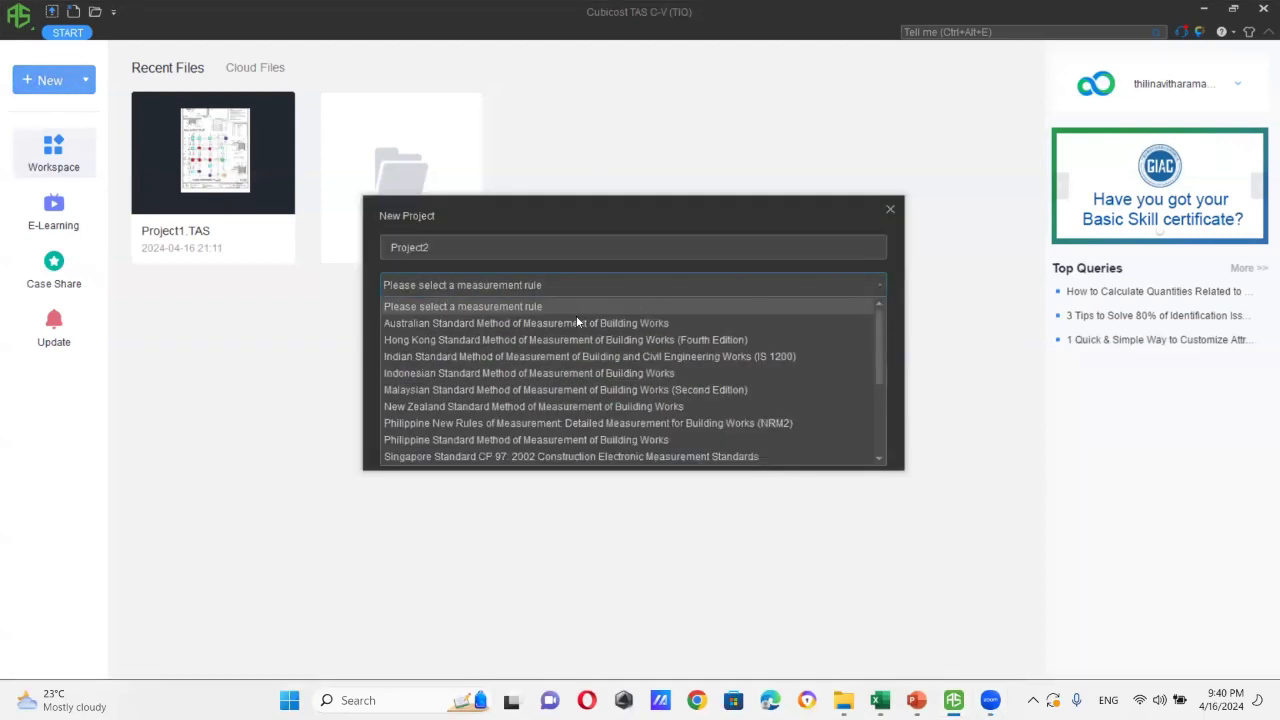
{"action": "left_click", "coordinate": [608, 423]}
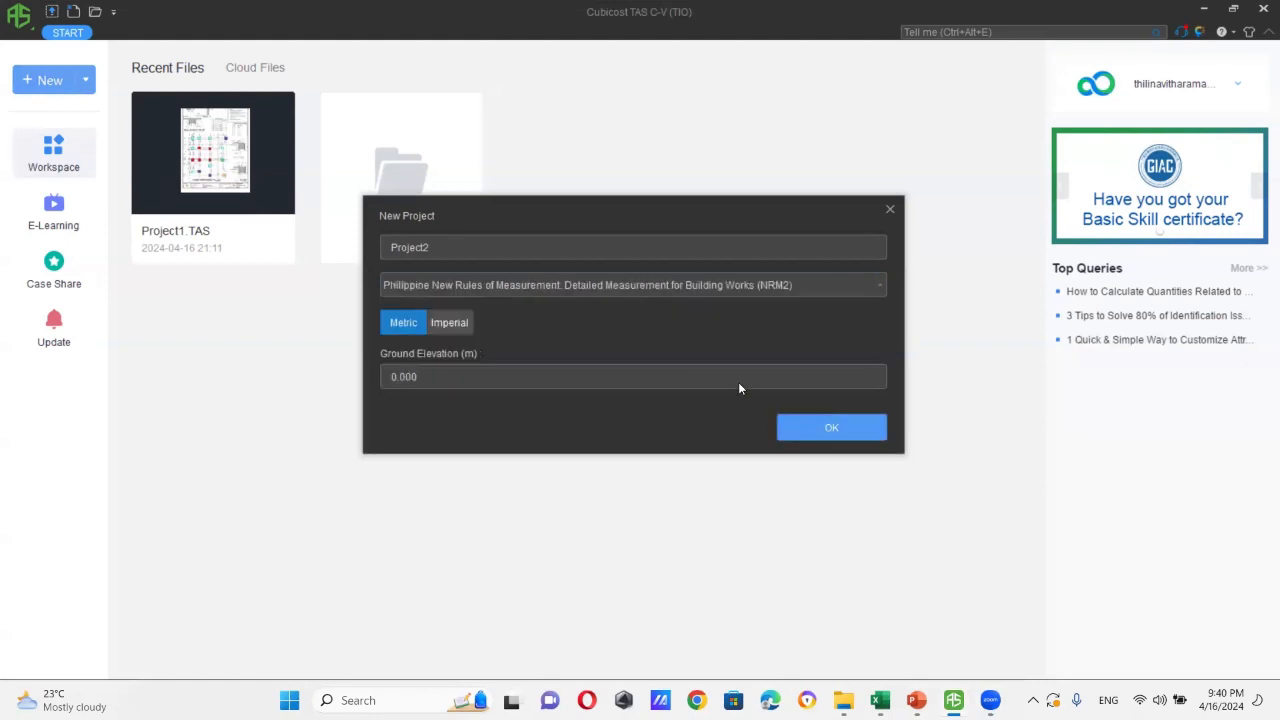
{"action": "left_click", "coordinate": [832, 428]}
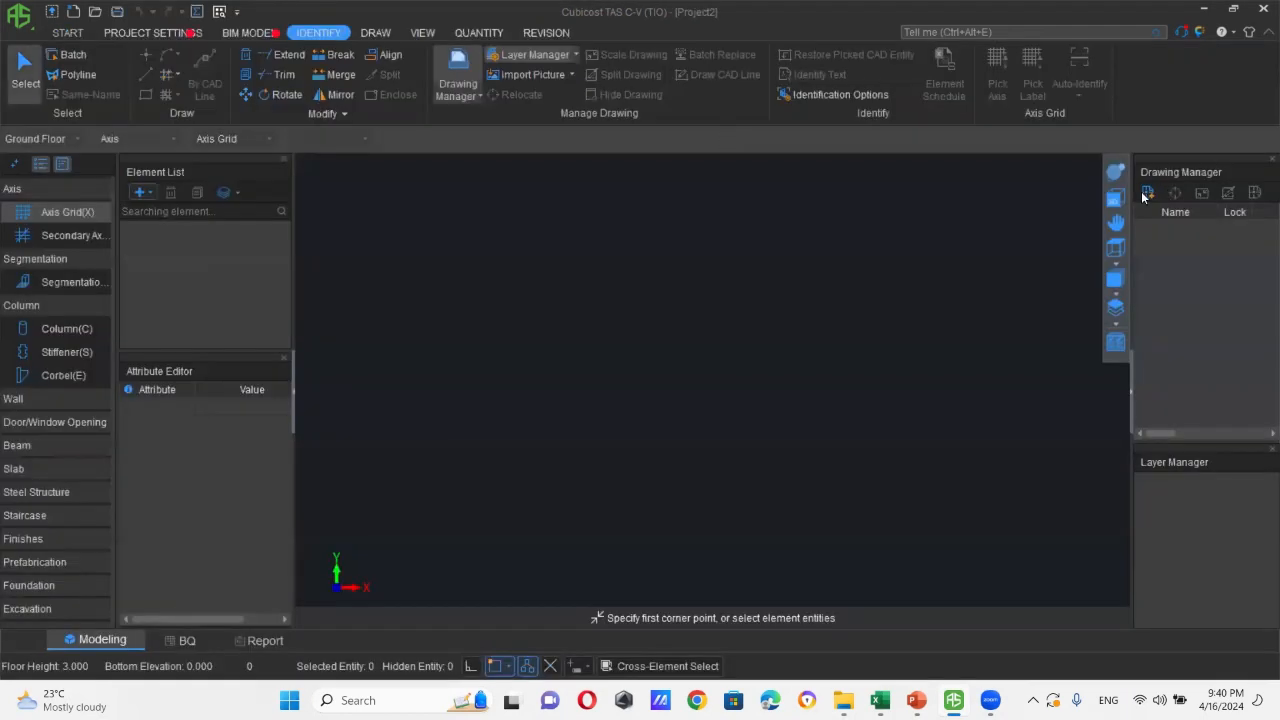
- Add the drawing 02. Architecture Layout Plan & DoorWindow Schedule.dwg from the Drawings folder inside CubiCost on the Desktop
{"action": "left_click", "coordinate": [1147, 193]}
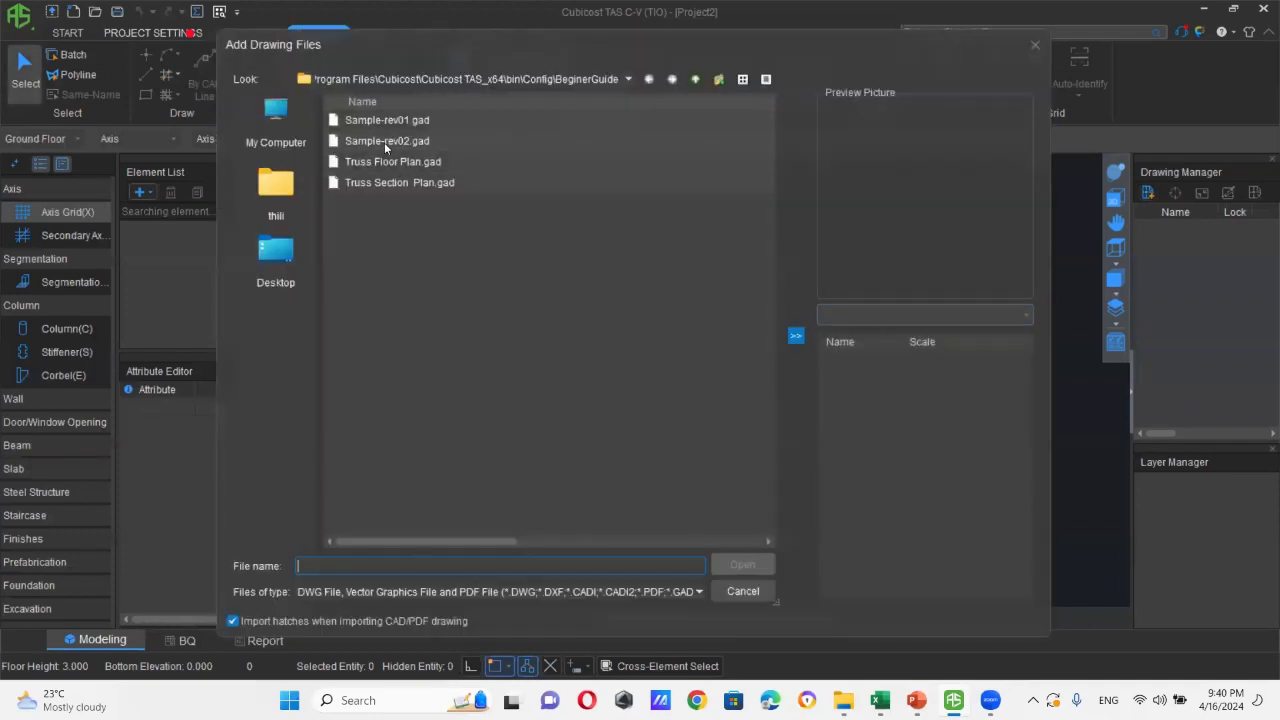
{"action": "left_click", "coordinate": [281, 199]}
{"action": "left_click", "coordinate": [275, 258]}
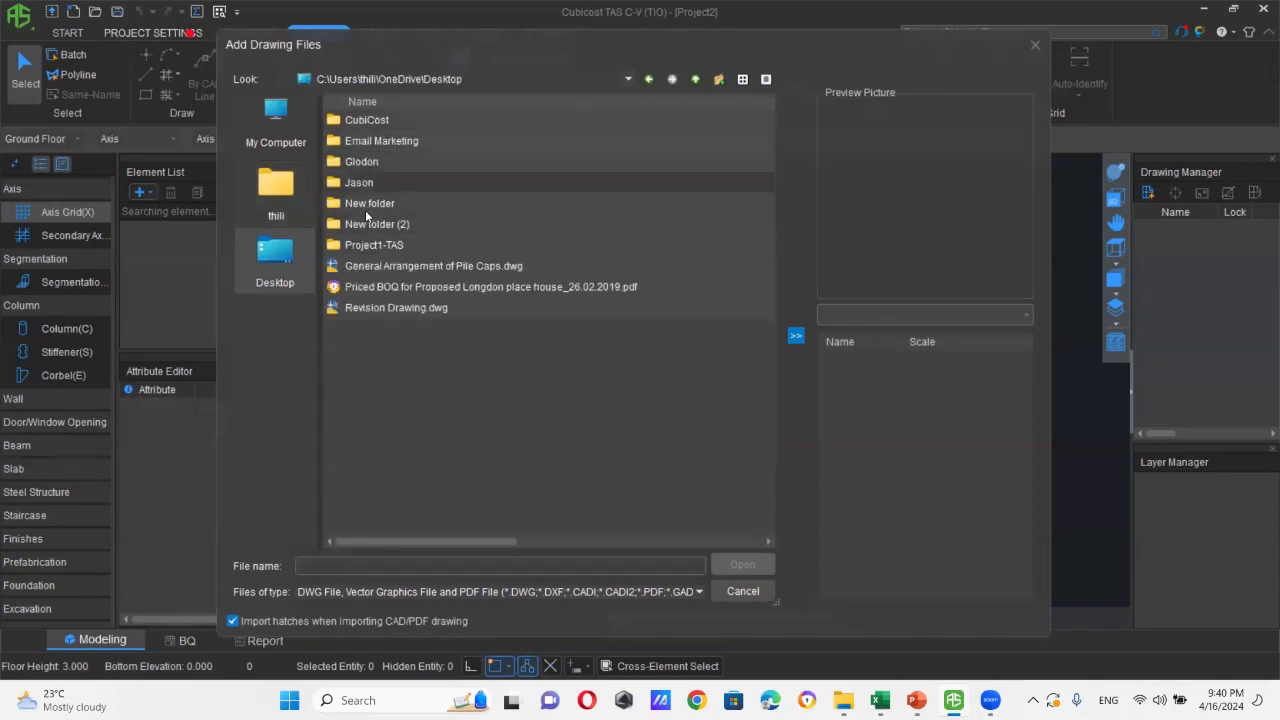
{"action": "double_click", "coordinate": [364, 123]}
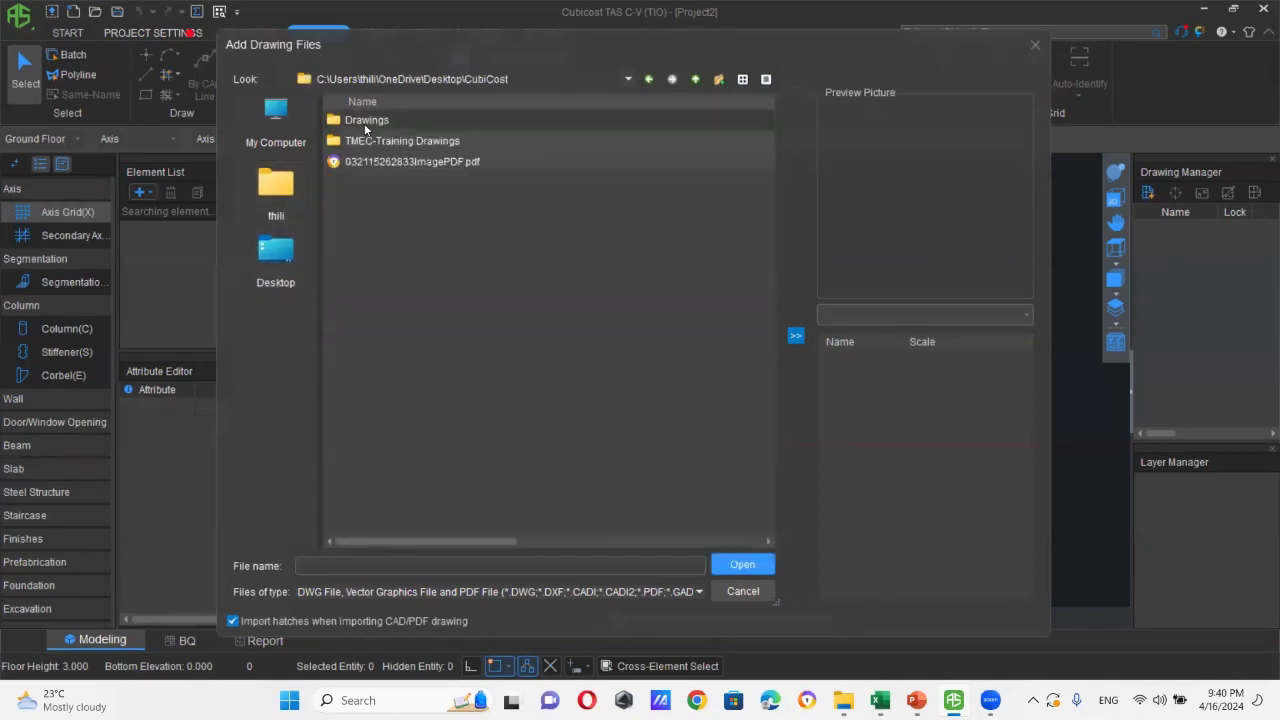
{"action": "double_click", "coordinate": [364, 121]}
{"action": "left_click", "coordinate": [368, 161]}
{"action": "left_click", "coordinate": [446, 186]}
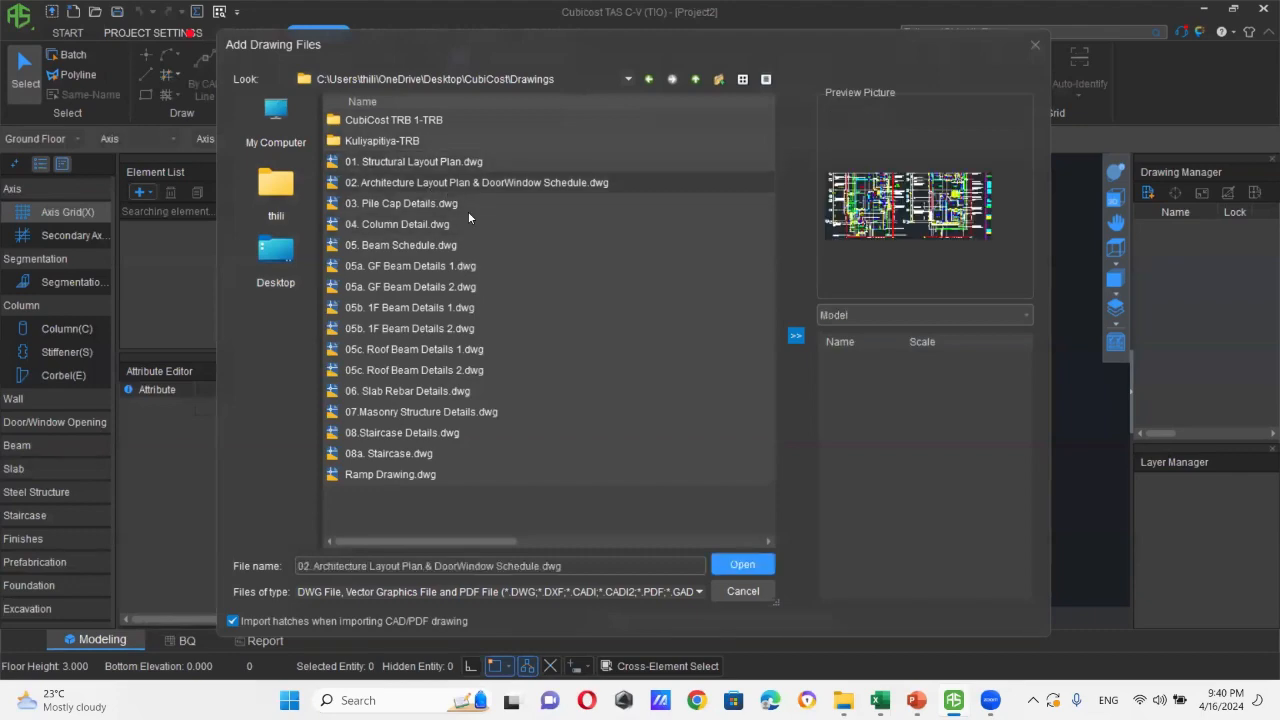
{"action": "left_click", "coordinate": [742, 564]}
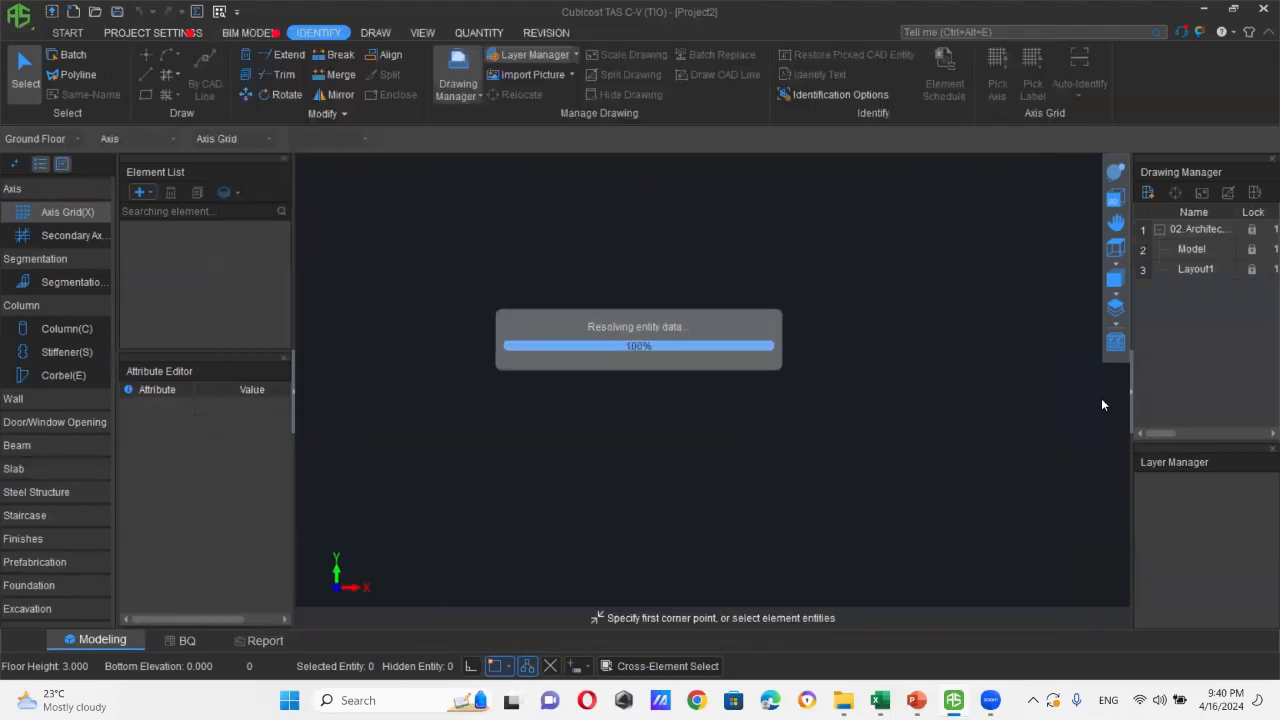
- Split the ground floor plan out of the architectural drawing, name it by picking its title text, and open the split drawing
{"action": "scroll", "coordinate": [797, 465], "scroll_direction": "down", "scroll_amount": 4}
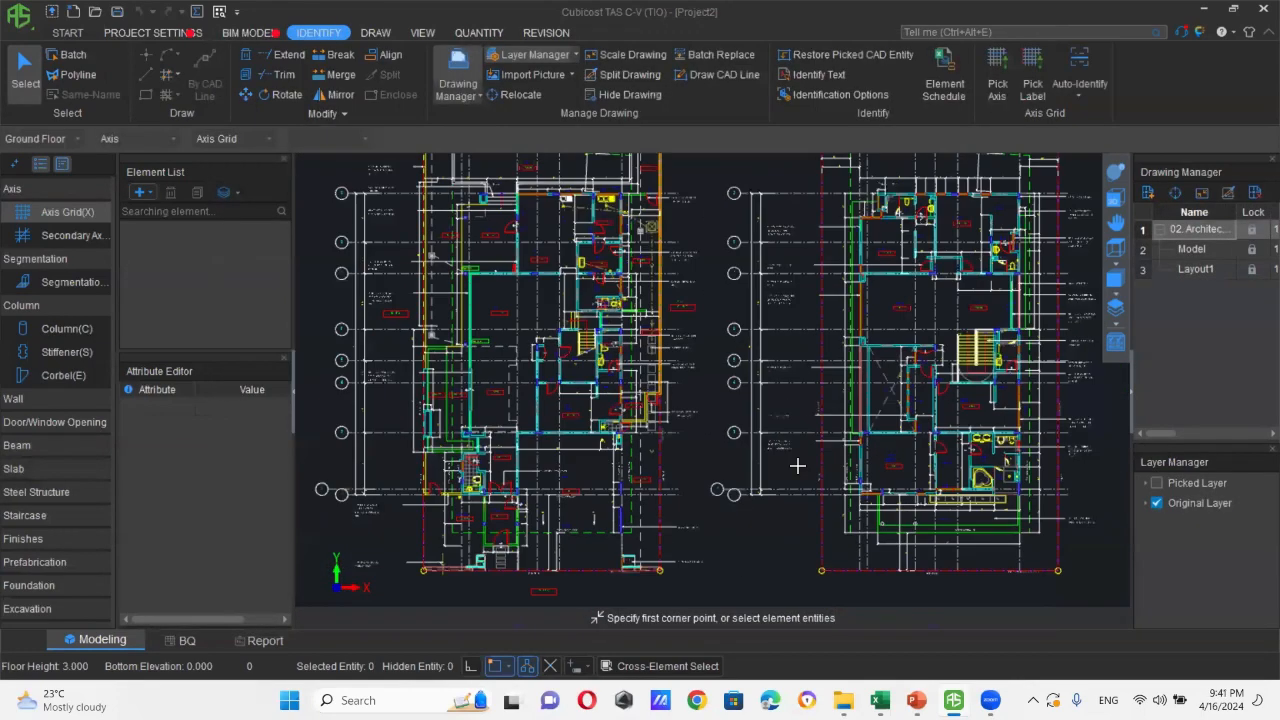
{"action": "left_click", "coordinate": [1224, 192]}
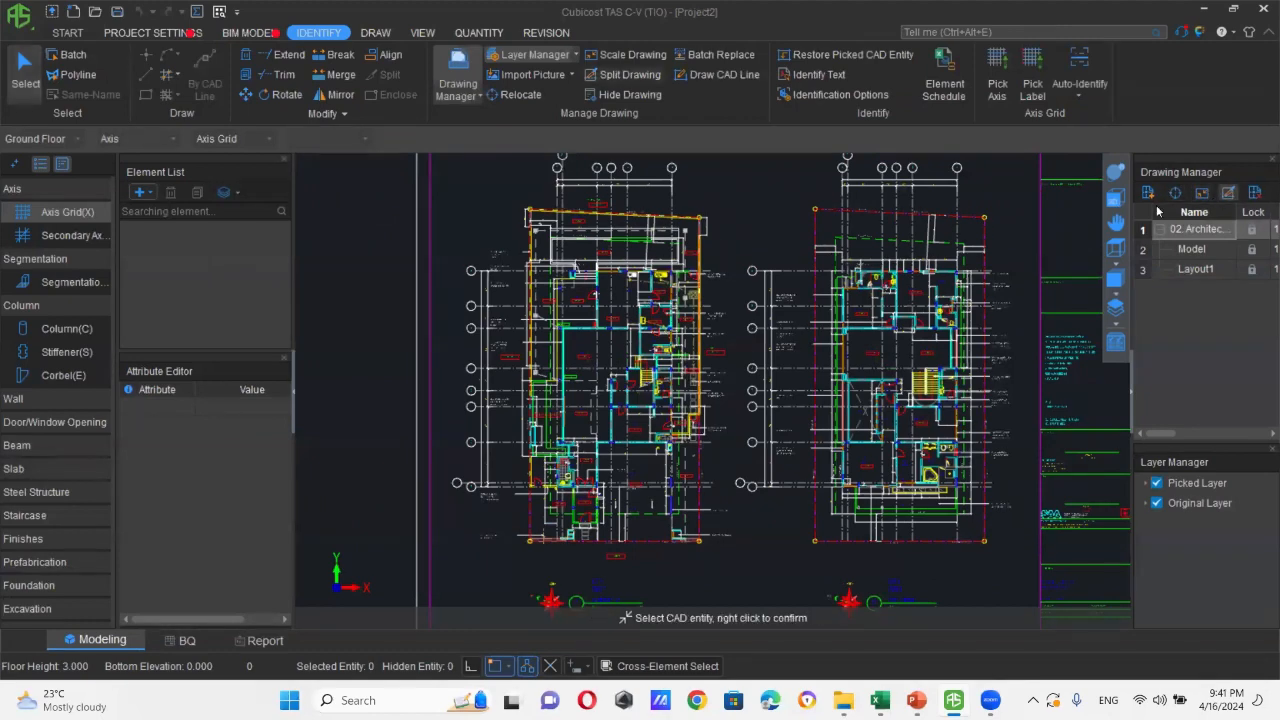
{"action": "left_click_drag", "start_coordinate": [610, 311], "coordinate": [696, 540]}
{"action": "right_click", "coordinate": [716, 528]}
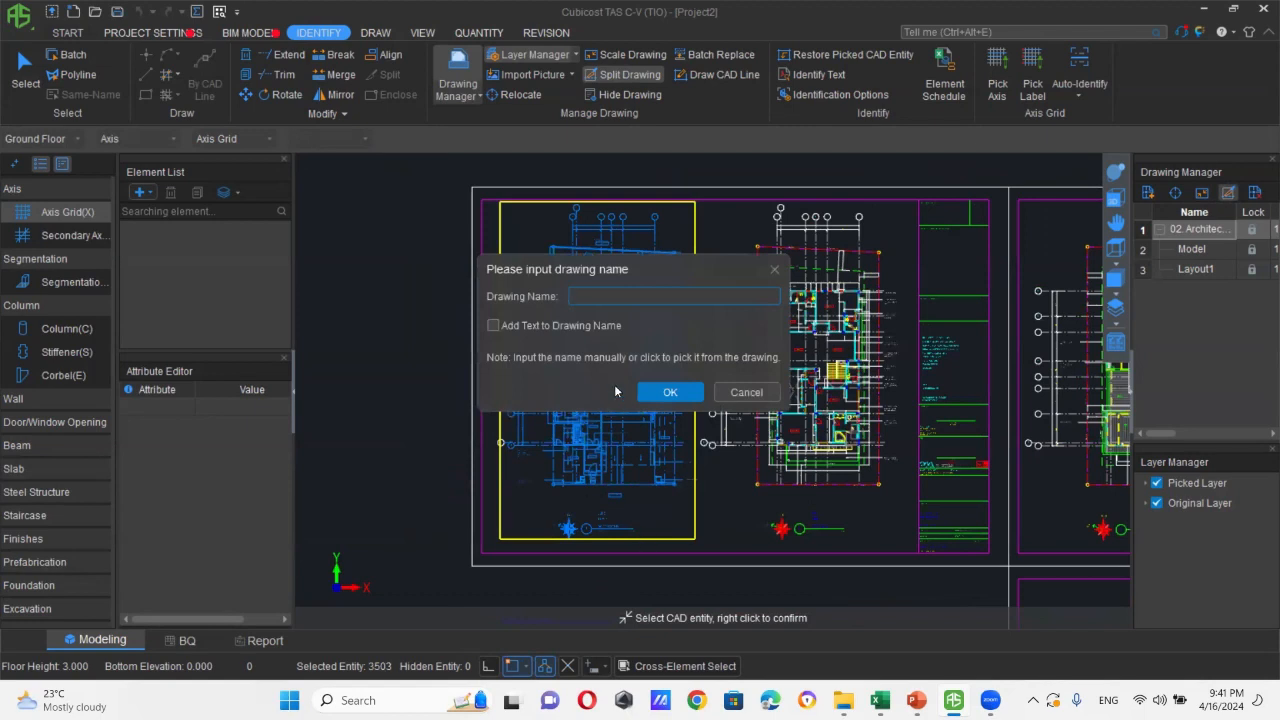
{"action": "left_click", "coordinate": [612, 529]}
{"action": "left_click", "coordinate": [669, 393]}
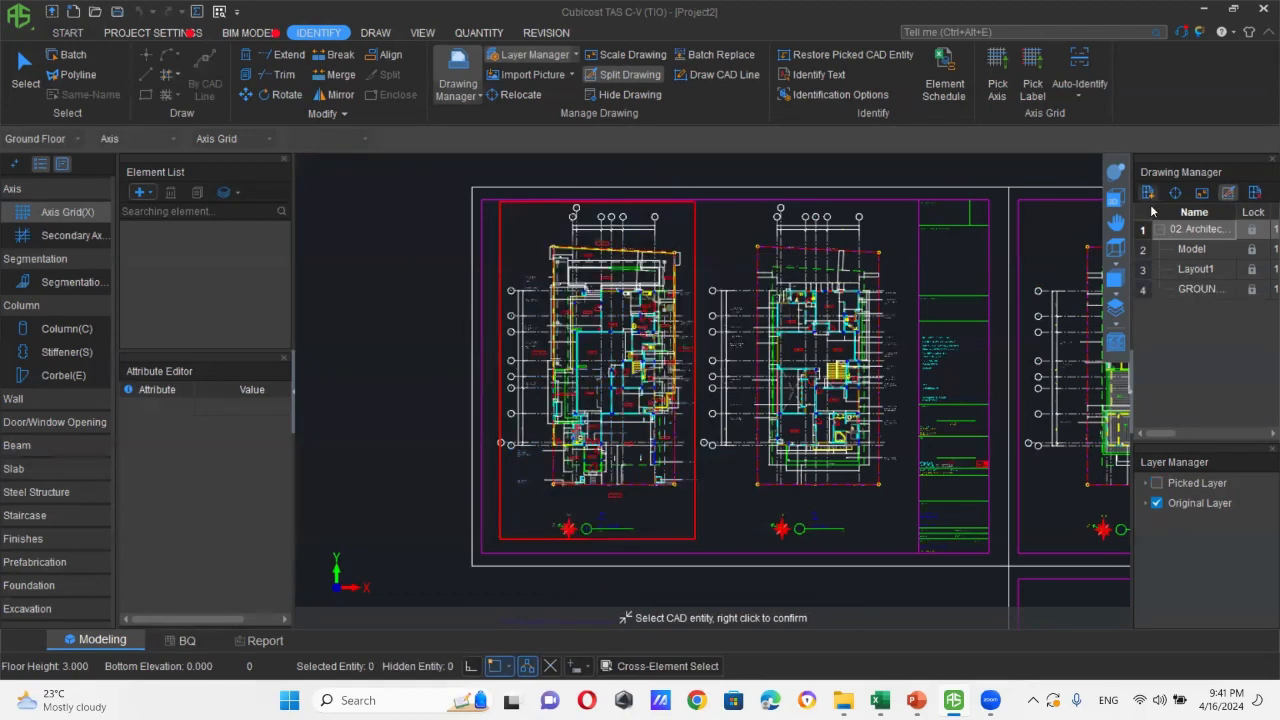
{"action": "double_click", "coordinate": [1197, 289]}
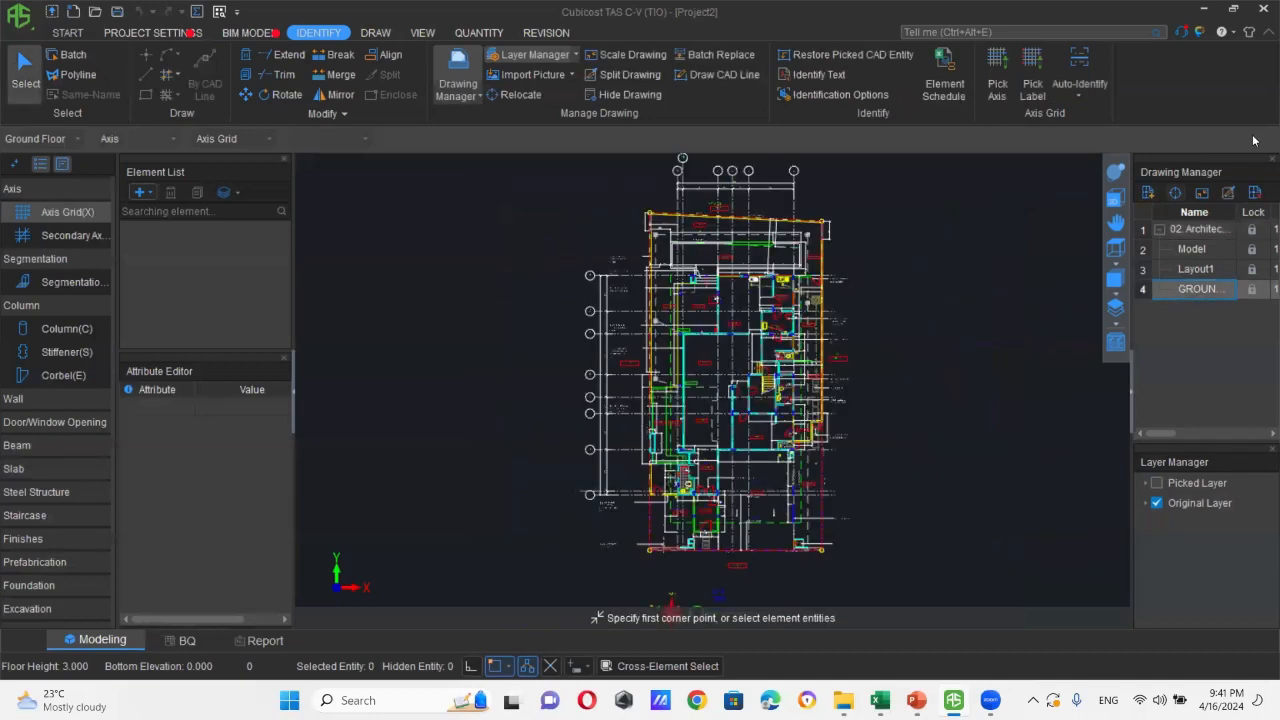
- Pick the masonry wall sidelines by layer on the ground floor drawing for wall identification
{"action": "mouse_move", "coordinate": [712, 450]}
{"action": "left_mouse_down", "text": "ctrl"}
{"action": "mouse_move", "coordinate": [714, 375]}
{"action": "mouse_move", "coordinate": [740, 365]}
{"action": "left_mouse_up", "text": "ctrl"}
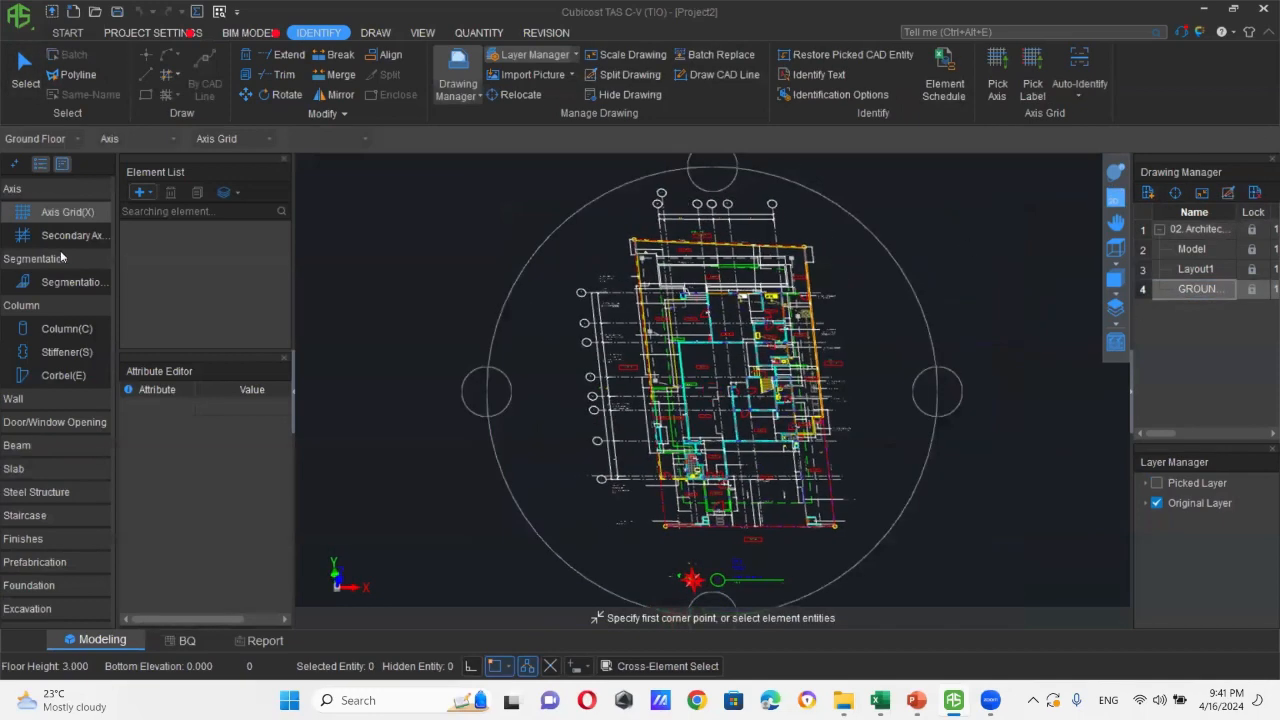
{"action": "left_click", "coordinate": [33, 400]}
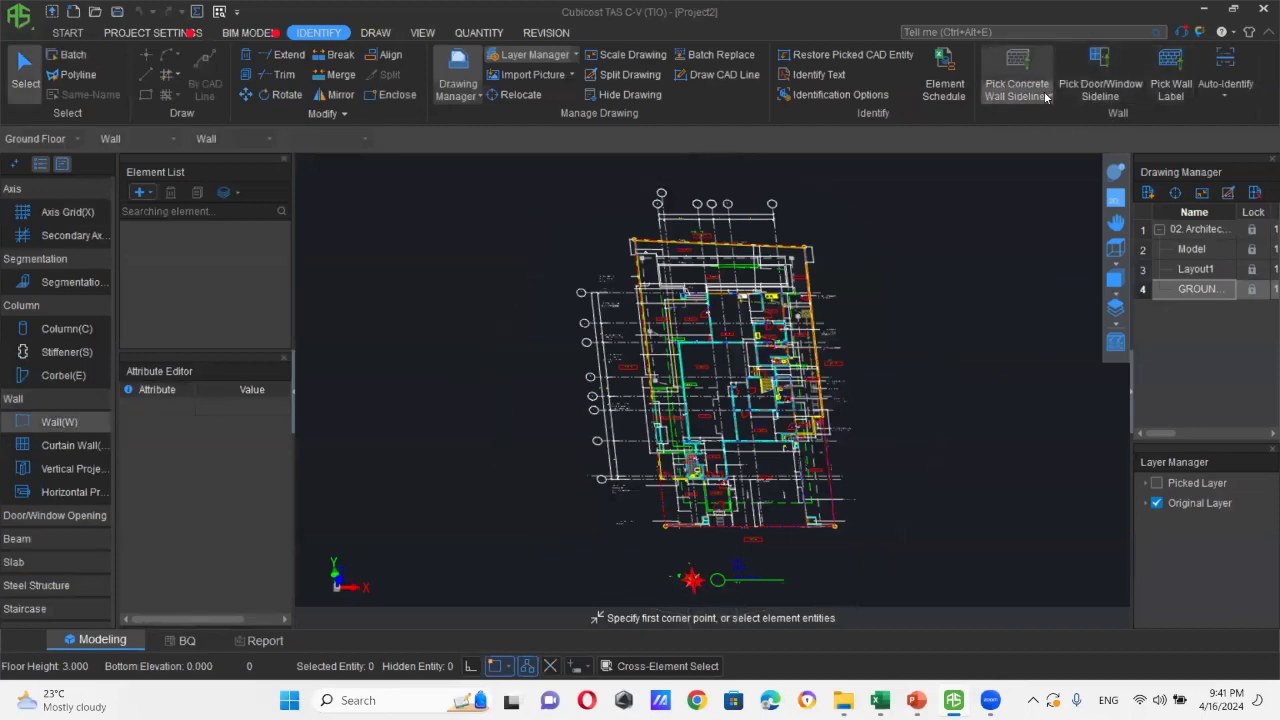
{"action": "left_click", "coordinate": [1047, 96]}
{"action": "left_click", "coordinate": [1040, 146]}
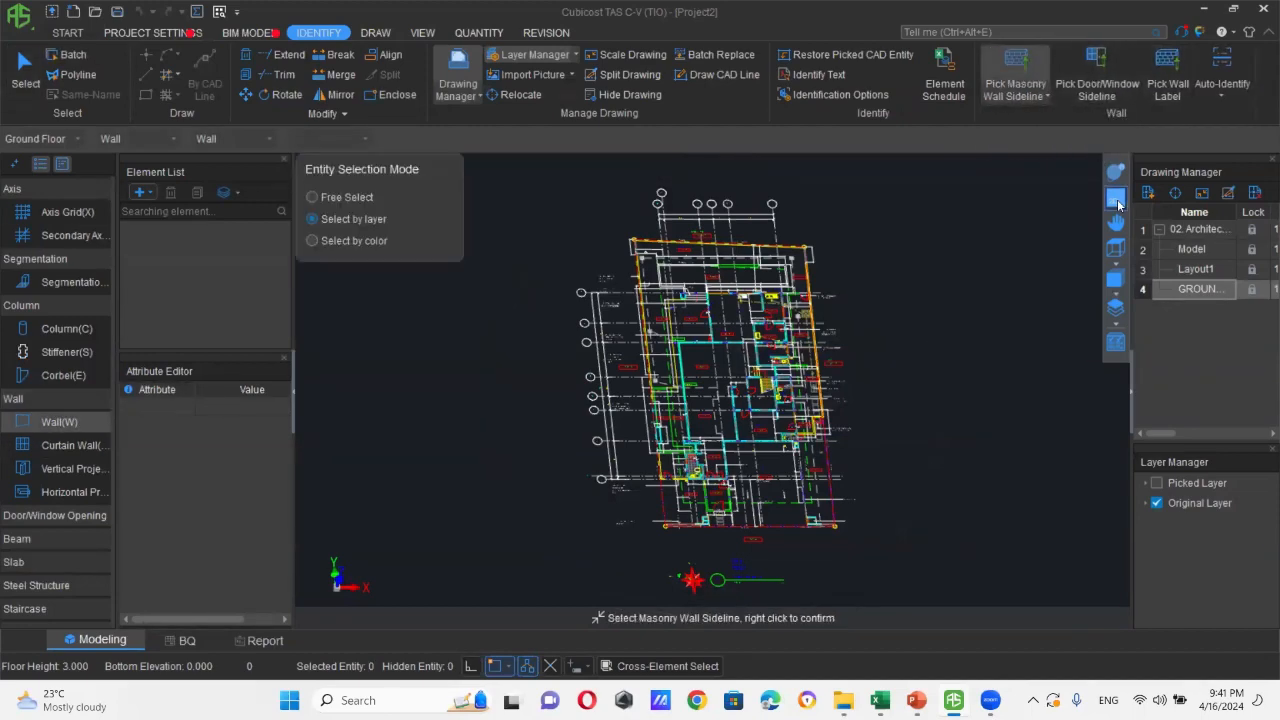
{"action": "scroll", "coordinate": [766, 345], "scroll_direction": "up", "scroll_amount": 5}
{"action": "scroll", "coordinate": [740, 342], "scroll_direction": "up", "scroll_amount": 3}
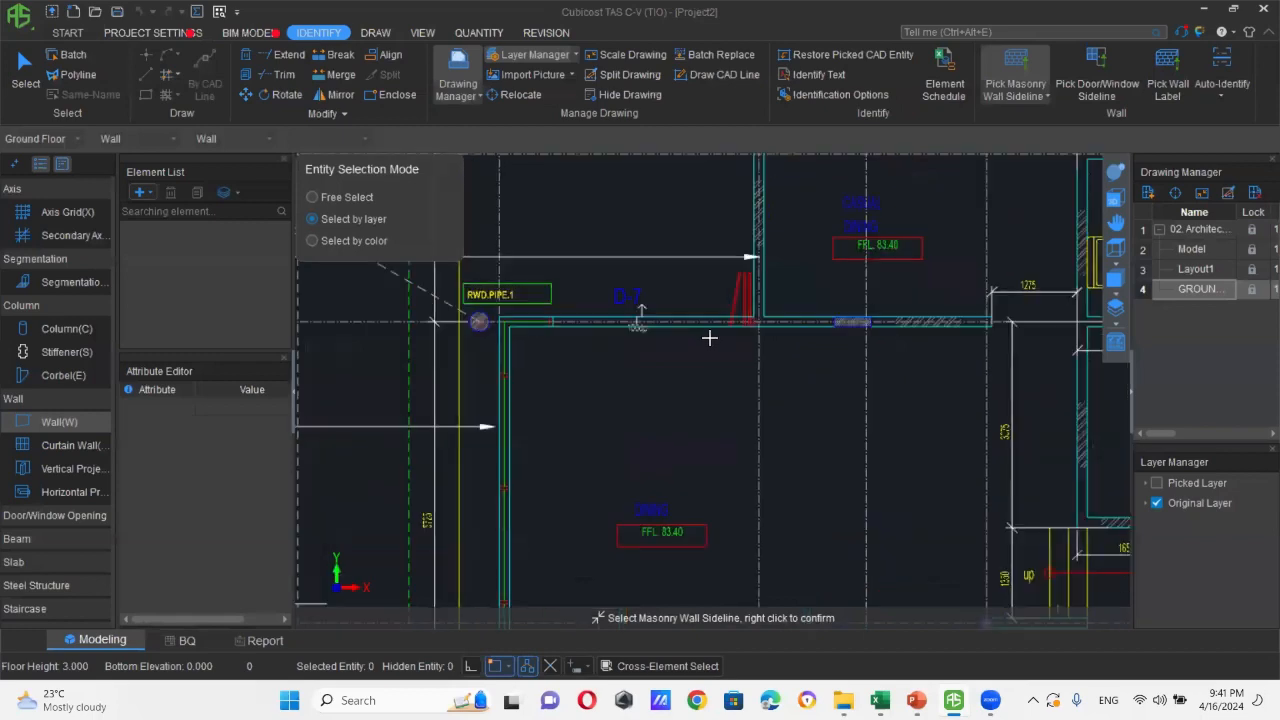
{"action": "left_click", "coordinate": [710, 325]}
{"action": "right_click", "coordinate": [713, 383]}
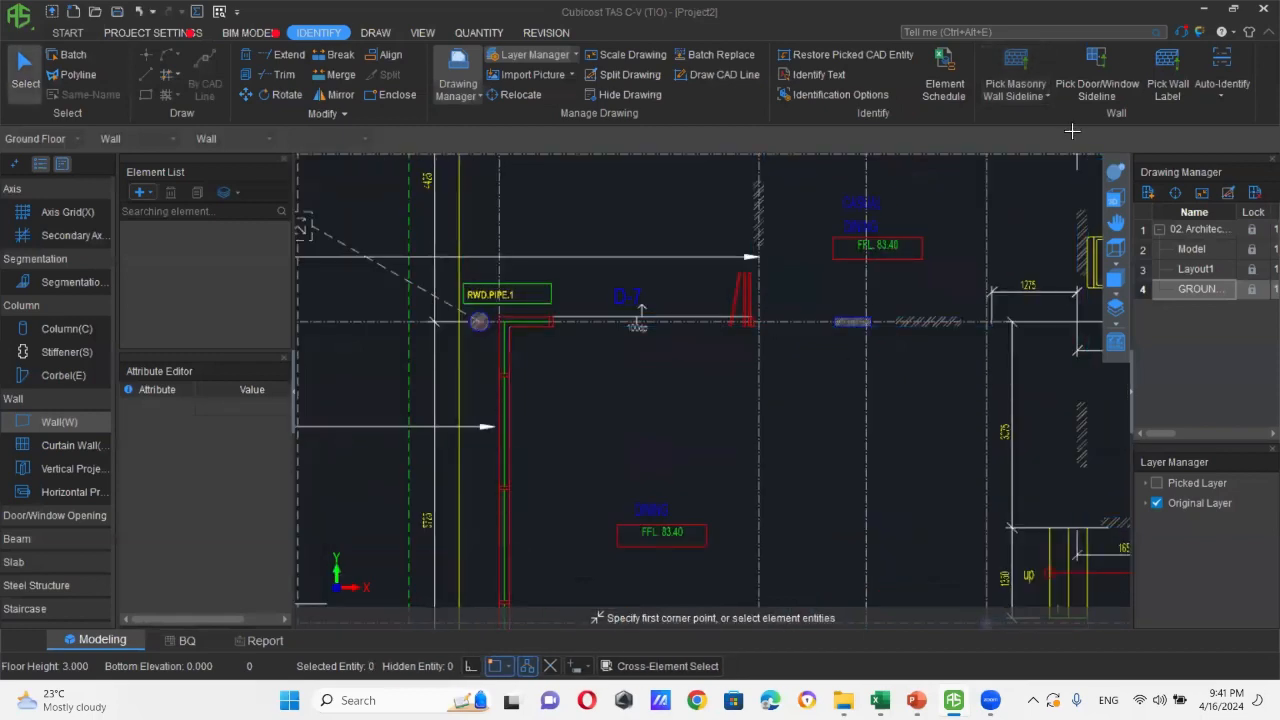
- Pick the door and window opening sidelines by layer on the ground floor drawing
{"action": "left_click", "coordinate": [1117, 66]}
{"action": "scroll", "coordinate": [548, 324], "scroll_direction": "up", "scroll_amount": 2}
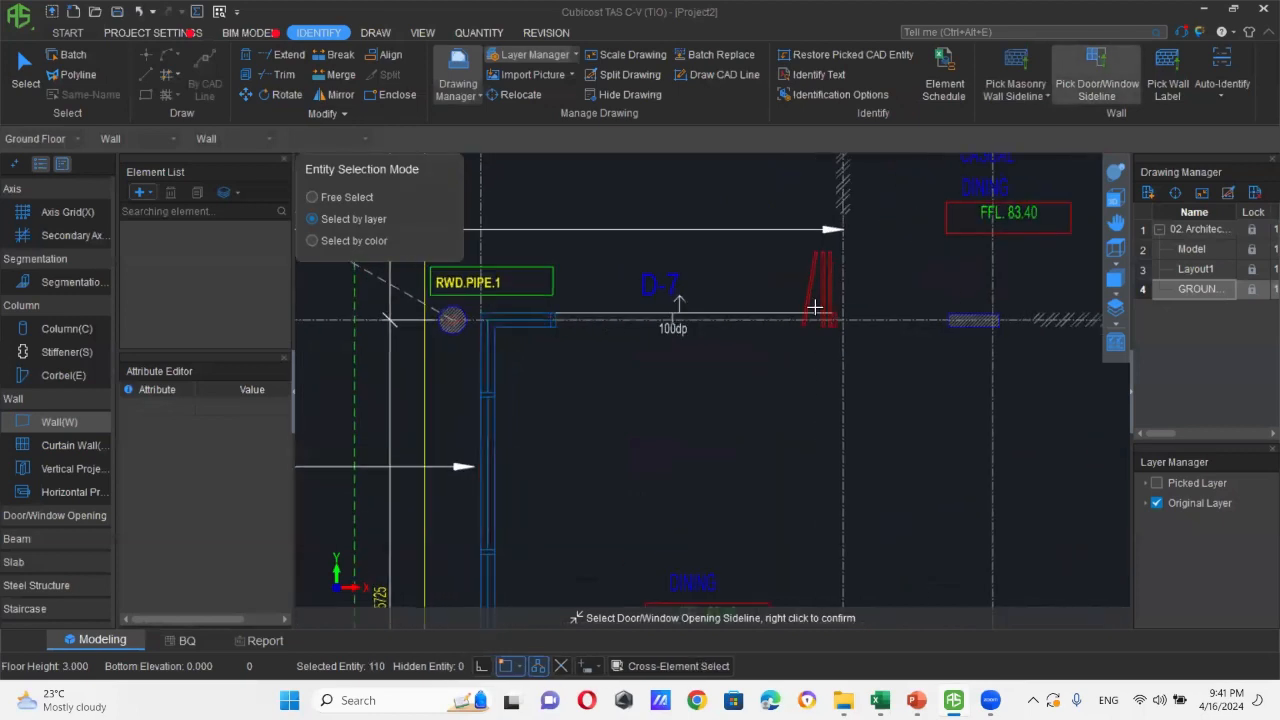
{"action": "right_click", "coordinate": [780, 286]}
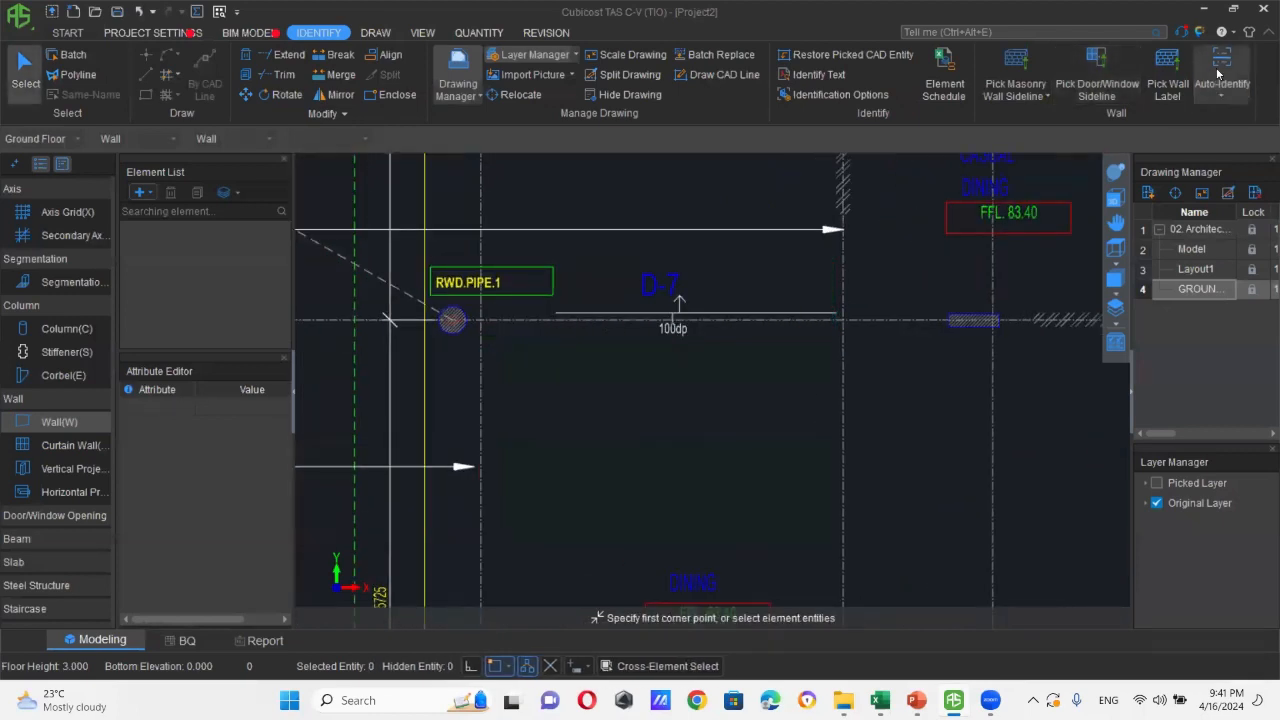
- Auto-identify the ground floor walls from the picked sidelines and show the resulting walls in 3D
{"action": "left_click", "coordinate": [1218, 72]}
{"action": "left_click", "coordinate": [668, 392]}
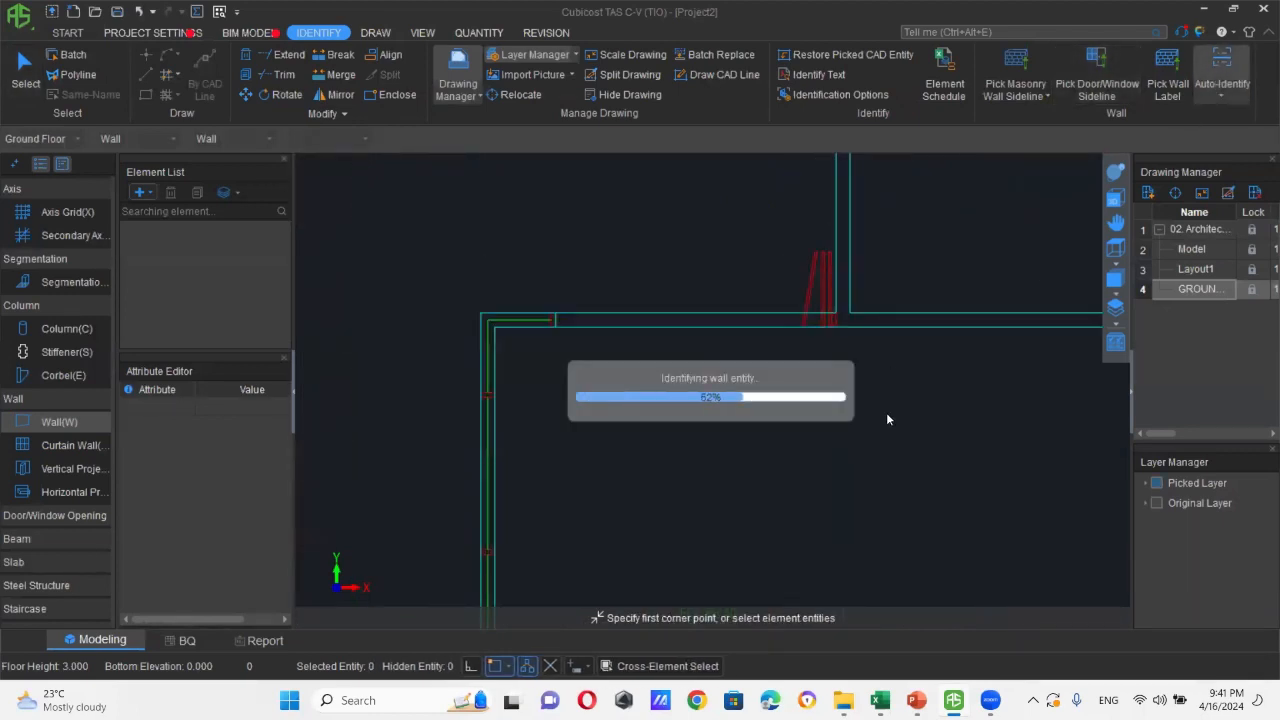
{"action": "scroll", "coordinate": [750, 406], "scroll_direction": "down", "scroll_amount": 5}
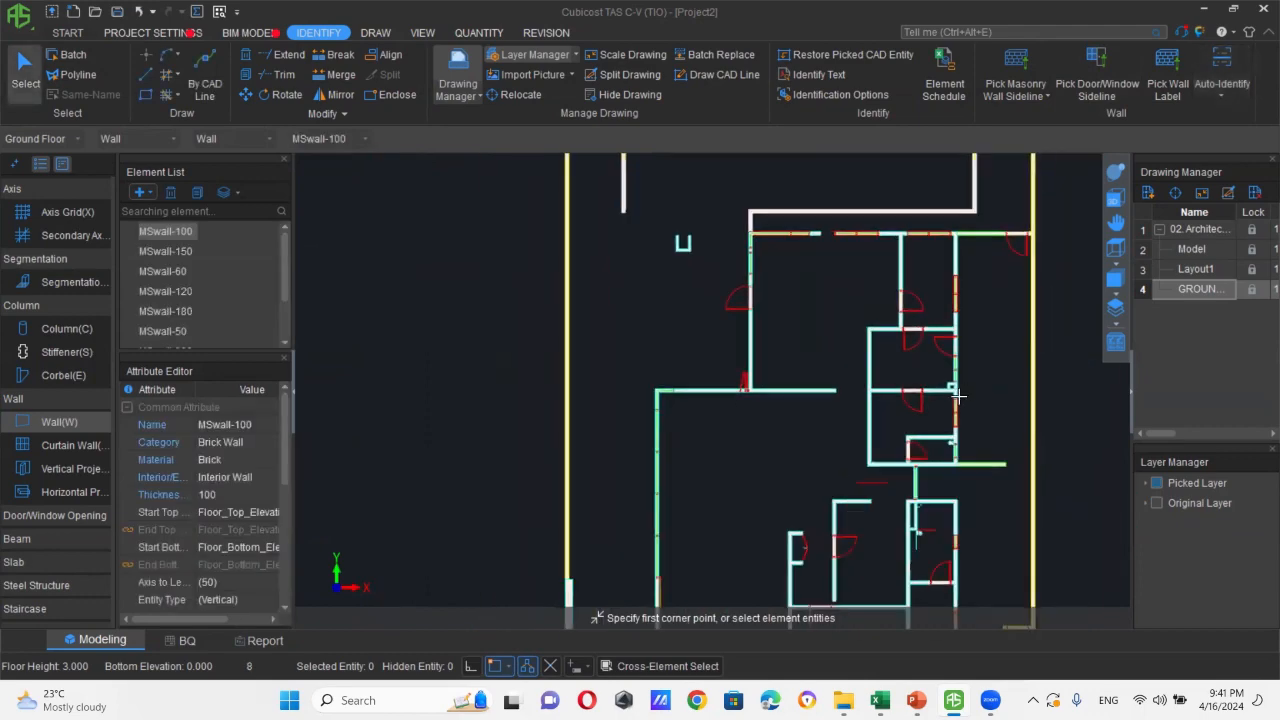
{"action": "scroll", "coordinate": [990, 375], "scroll_direction": "up", "scroll_amount": 1}
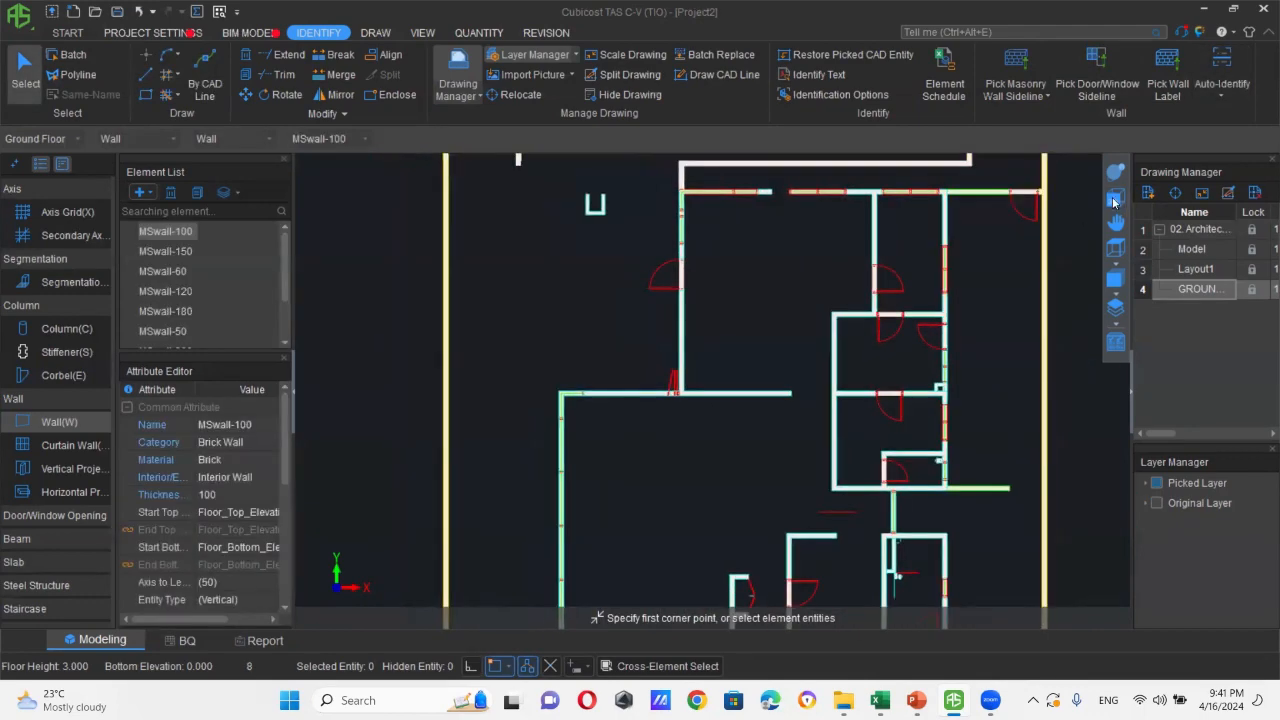
{"action": "left_click", "coordinate": [1115, 202]}
{"action": "left_click_drag", "start_coordinate": [901, 379], "coordinate": [823, 343]}
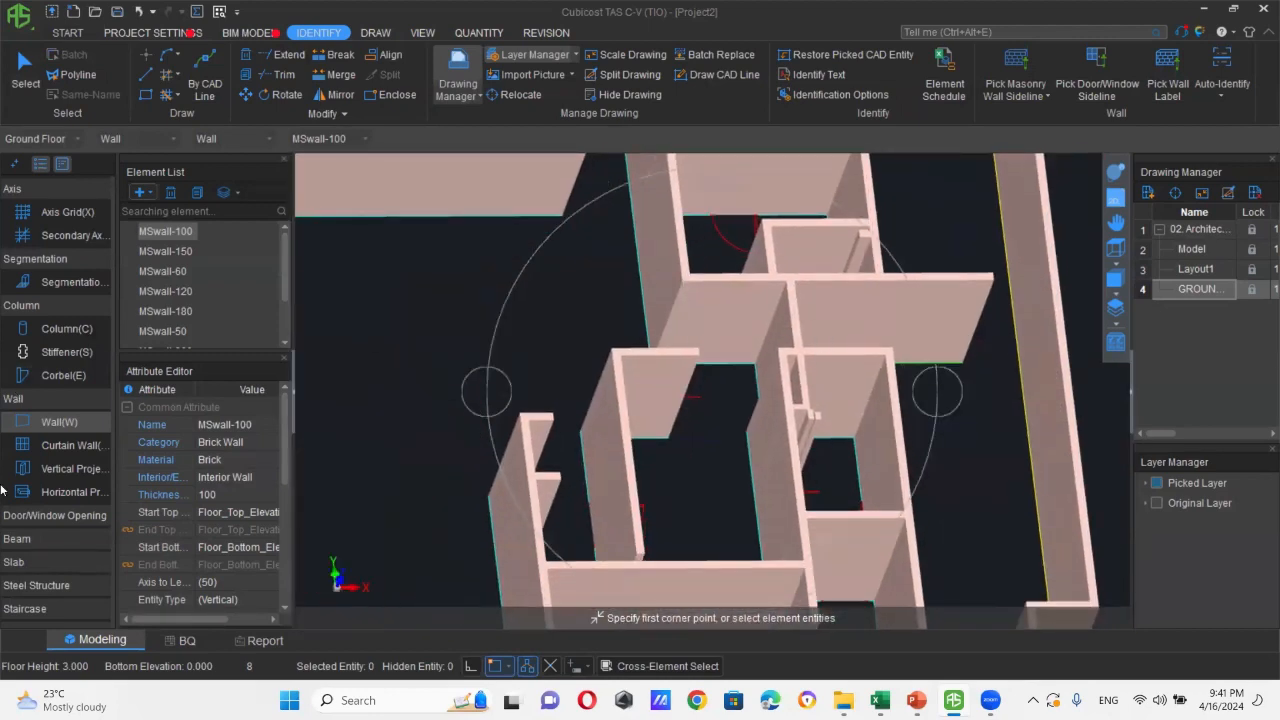
- Expand the Finishes category and choose the Room element type
{"action": "scroll", "coordinate": [45, 558], "scroll_direction": "down", "scroll_amount": 3}
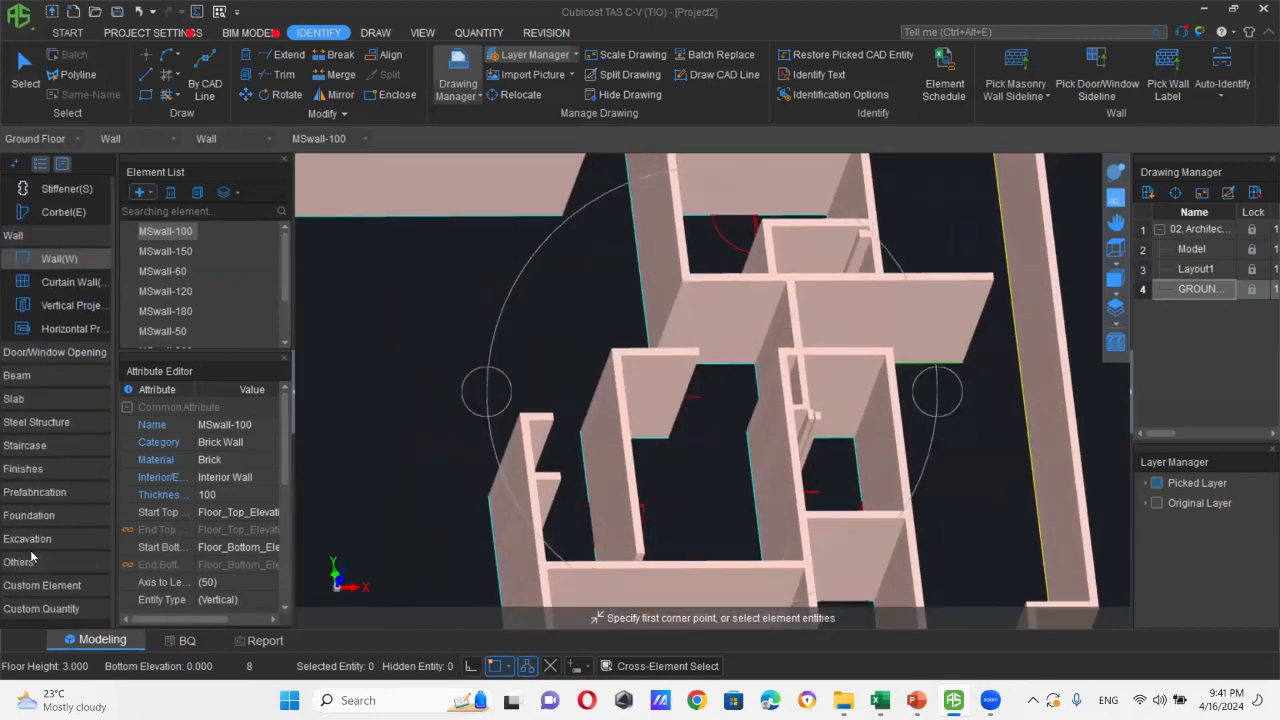
{"action": "left_click", "coordinate": [33, 465]}
{"action": "left_click", "coordinate": [45, 446]}
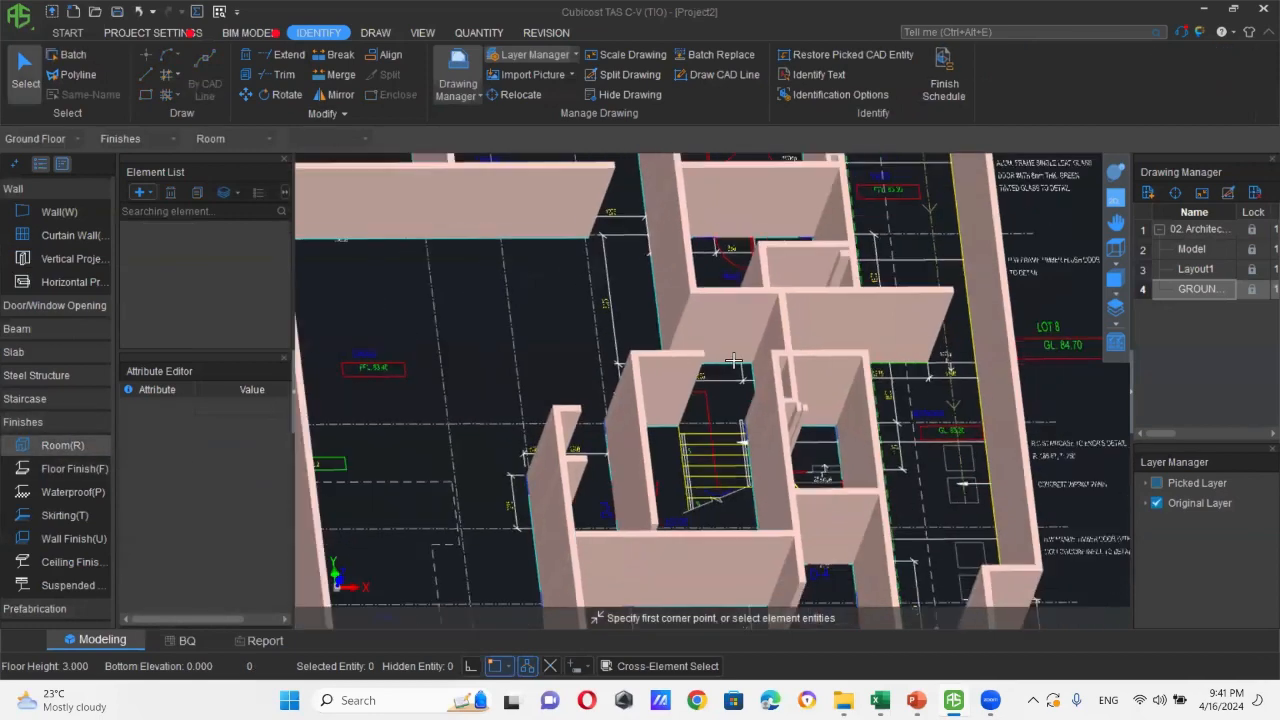
- Examine the 3D walls enclosing the small rooms and the staircase area from several angles
{"action": "scroll", "coordinate": [733, 360], "scroll_direction": "down", "scroll_amount": 1}
{"action": "middle_click_drag", "start_coordinate": [764, 274], "coordinate": [750, 399]}
{"action": "scroll", "coordinate": [746, 260], "scroll_direction": "up", "scroll_amount": 1}
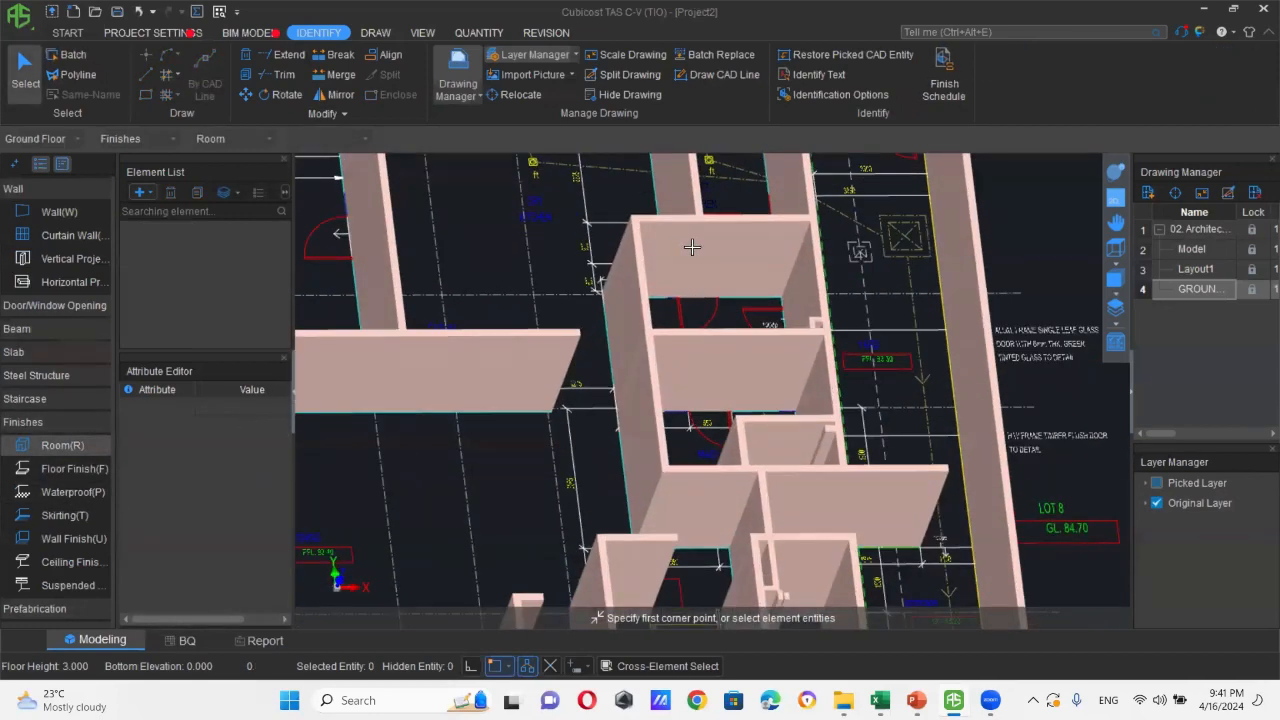
{"action": "scroll", "coordinate": [691, 246], "scroll_direction": "up", "scroll_amount": 1}
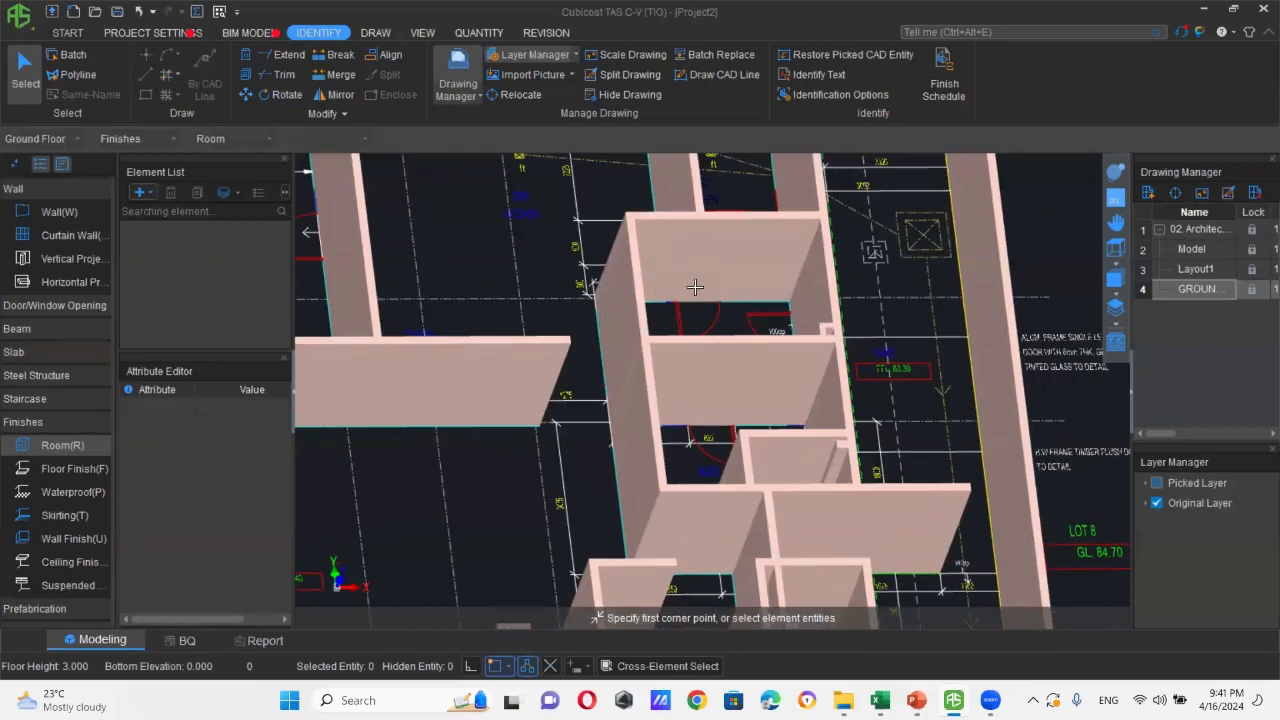
{"action": "scroll", "coordinate": [791, 373], "scroll_direction": "down", "scroll_amount": 2}
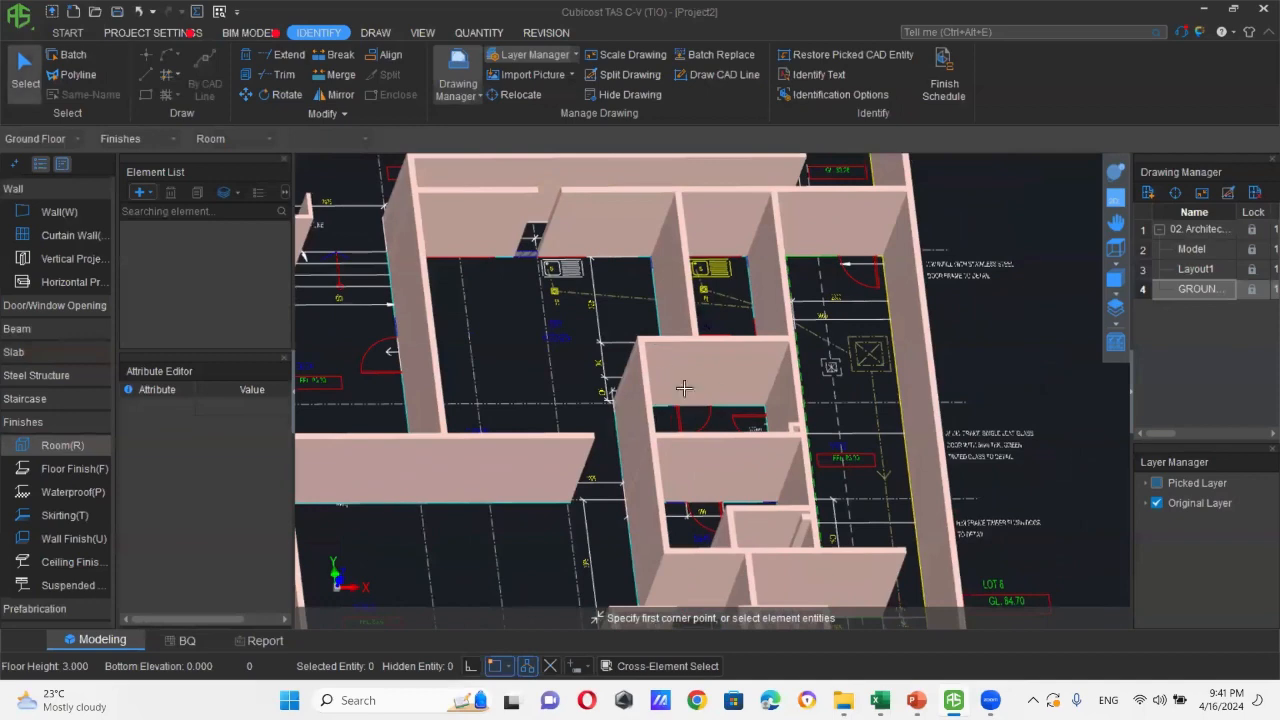
{"action": "left_click", "coordinate": [1116, 172]}
{"action": "mouse_move", "coordinate": [630, 395]}
{"action": "left_mouse_down"}
{"action": "mouse_move", "coordinate": [645, 473]}
{"action": "mouse_move", "coordinate": [700, 480]}
{"action": "mouse_move", "coordinate": [842, 436]}
{"action": "left_mouse_up"}
{"action": "mouse_move", "coordinate": [908, 535]}
{"action": "left_mouse_down"}
{"action": "mouse_move", "coordinate": [760, 380]}
{"action": "mouse_move", "coordinate": [664, 410]}
{"action": "left_mouse_up"}
{"action": "scroll", "coordinate": [763, 258], "scroll_direction": "up", "scroll_amount": 2}
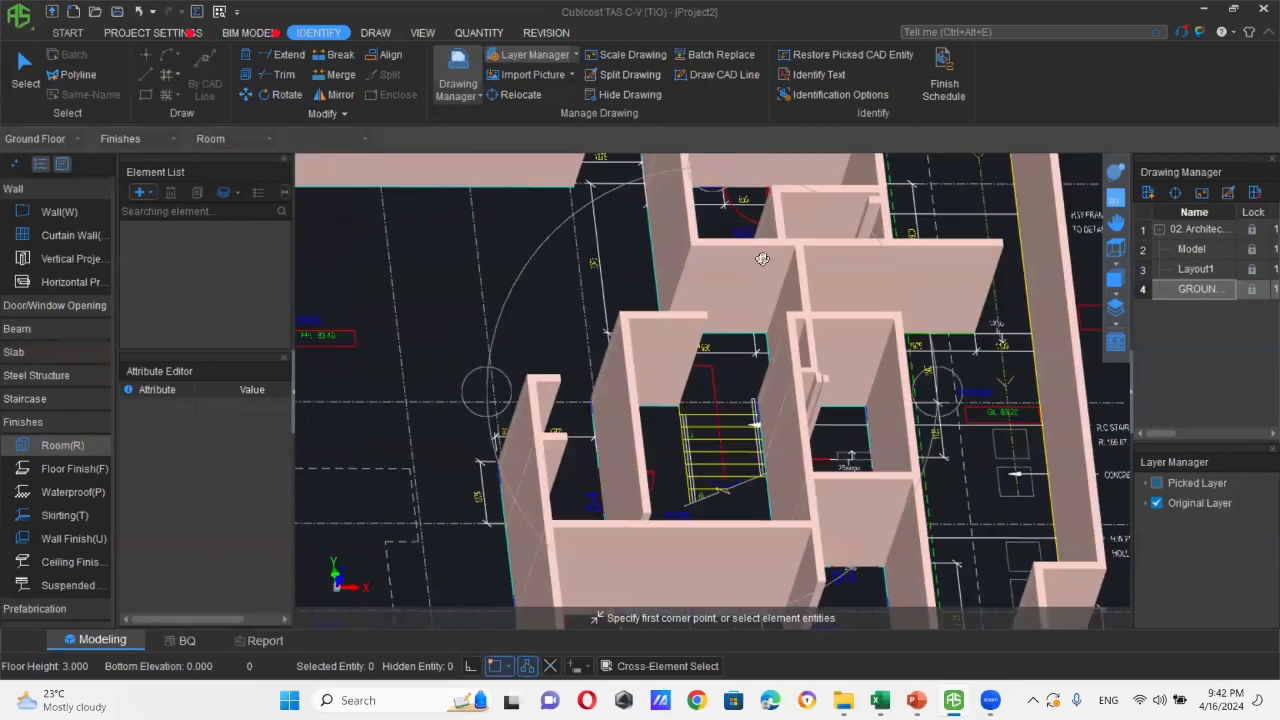
{"action": "middle_click_drag", "start_coordinate": [763, 258], "coordinate": [738, 395]}
{"action": "scroll", "coordinate": [638, 442], "scroll_direction": "up", "scroll_amount": 1}
{"action": "middle_click_drag", "start_coordinate": [798, 510], "coordinate": [853, 460]}
{"action": "left_click_drag", "start_coordinate": [695, 406], "coordinate": [706, 456]}
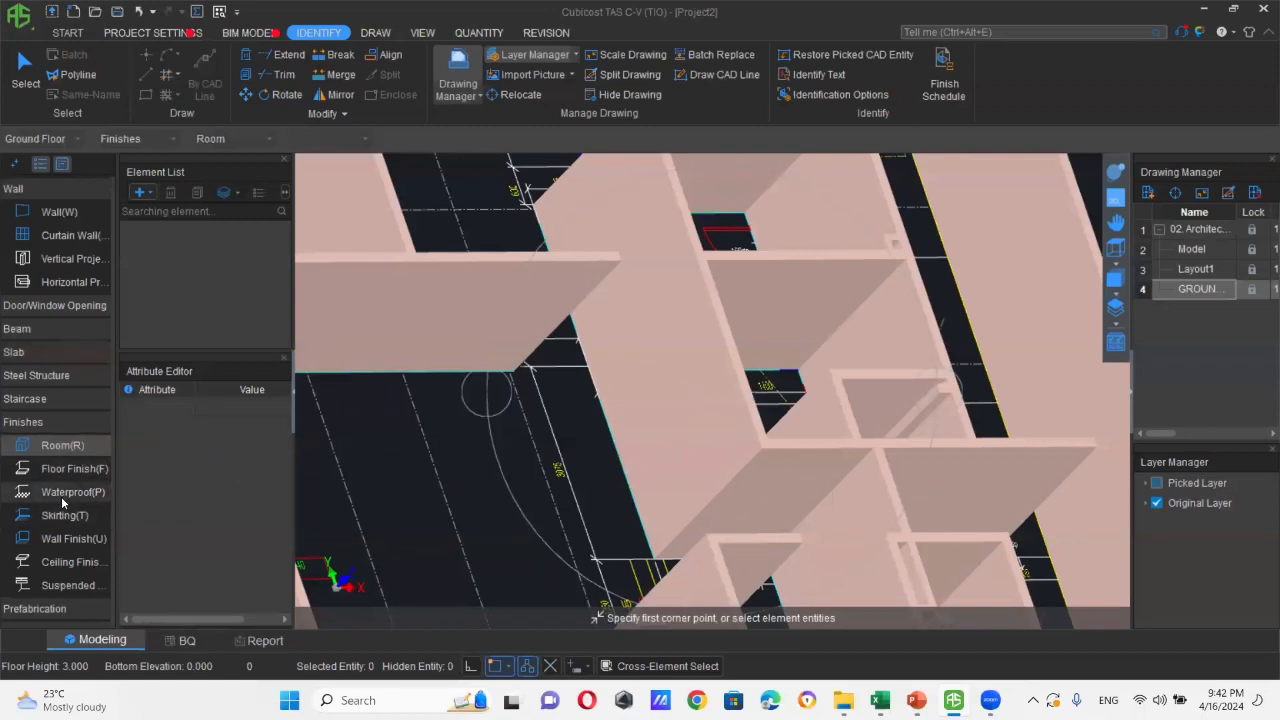
- Create a new interior wall finish element and look through its name, thickness, elevation and other attributes
{"action": "left_click", "coordinate": [70, 538]}
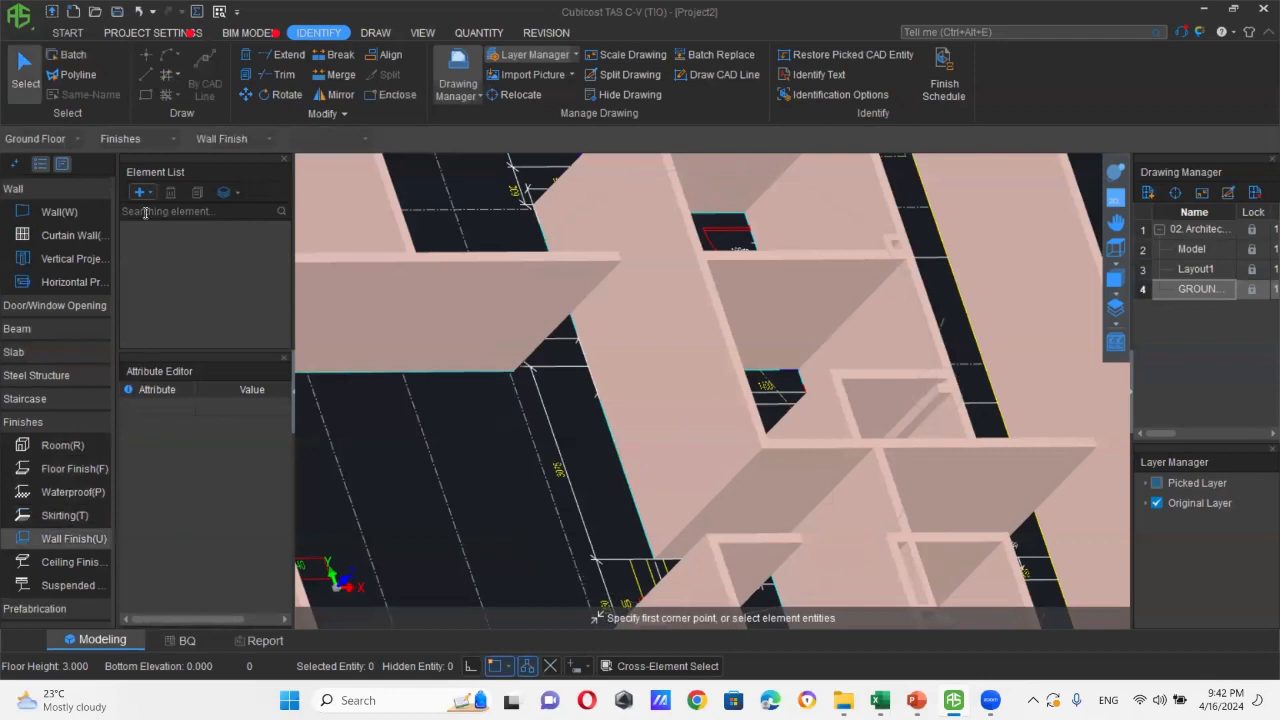
{"action": "left_click", "coordinate": [140, 192]}
{"action": "left_click", "coordinate": [177, 274]}
{"action": "left_click", "coordinate": [230, 426]}
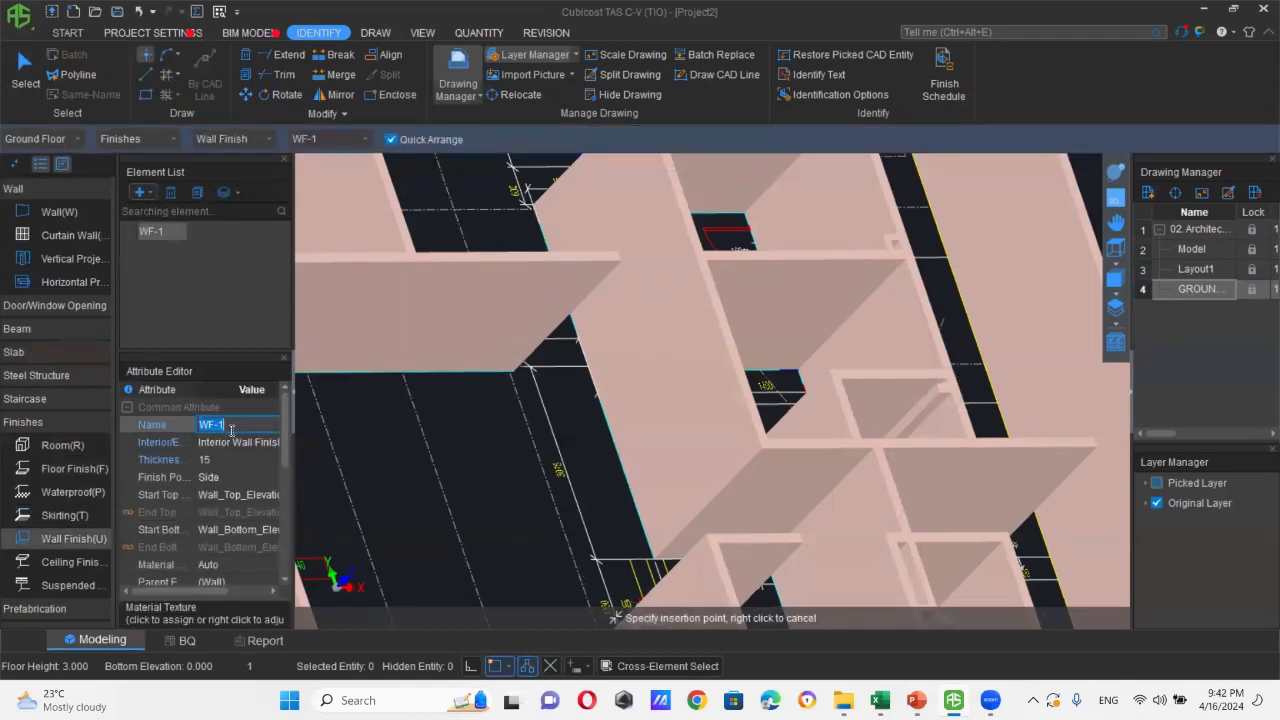
{"action": "left_click", "coordinate": [236, 459]}
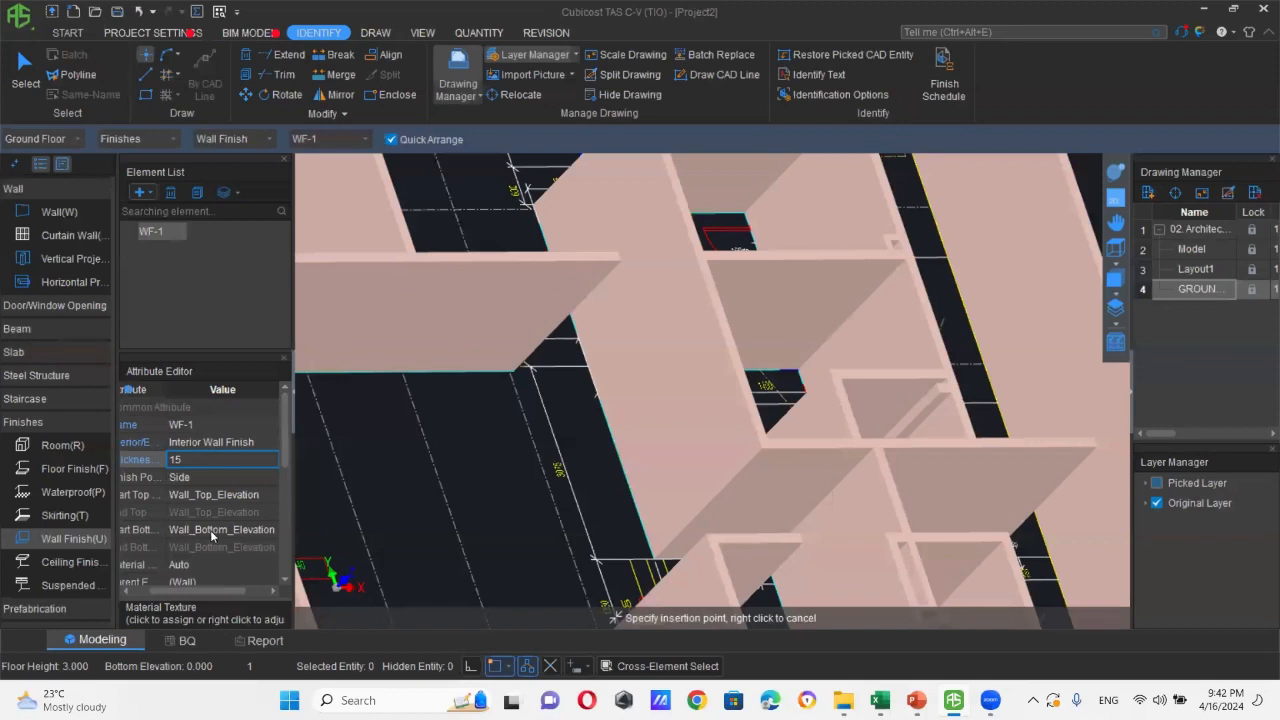
{"action": "left_click", "coordinate": [256, 496]}
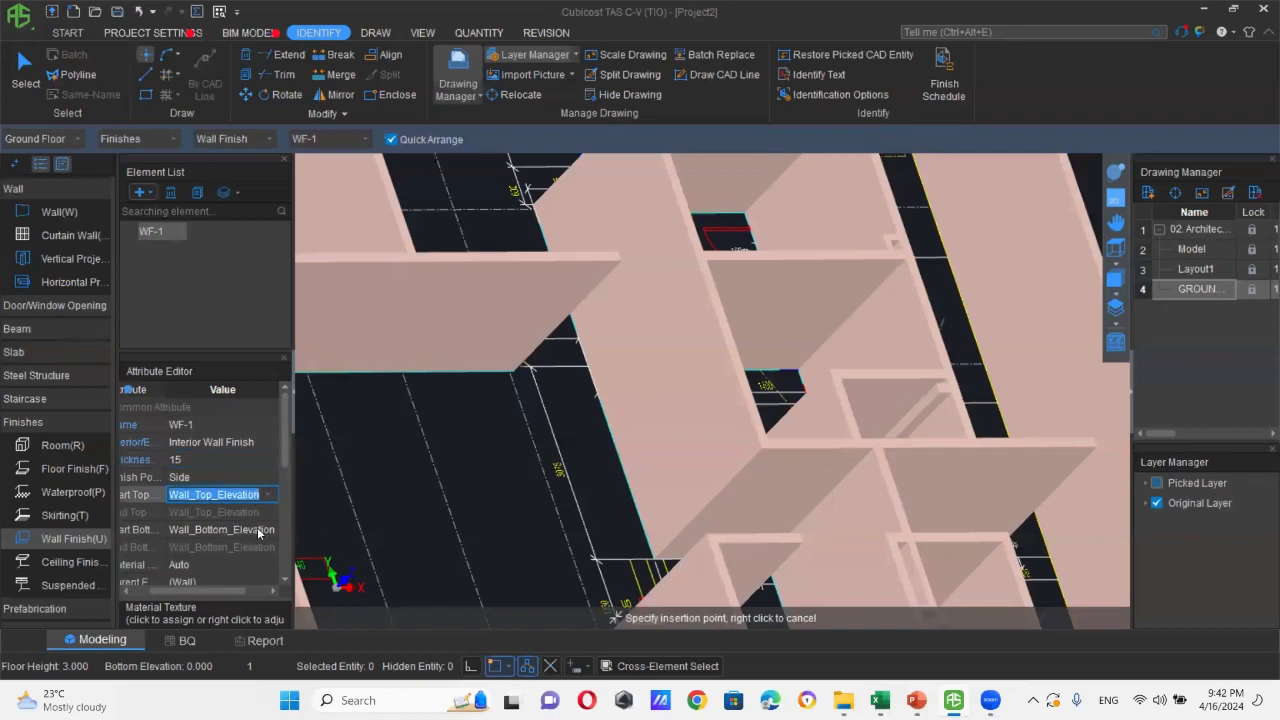
{"action": "scroll", "coordinate": [277, 533], "scroll_direction": "down", "scroll_amount": 5}
{"action": "left_click_drag", "start_coordinate": [237, 594], "coordinate": [166, 598]}
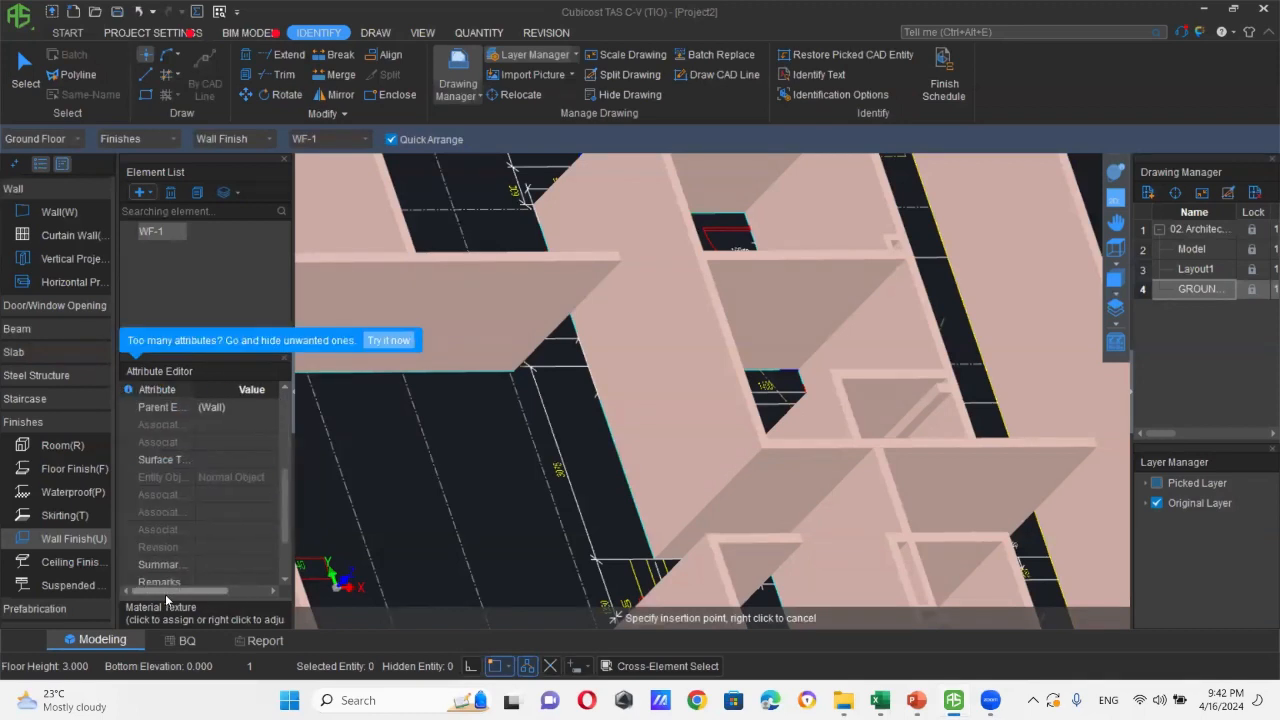
- Set the wall finish's start bottom elevation to Floor_Bottom_Elevation and its start top elevation to Floor_Bottom_Elevation+1.5
{"action": "left_click", "coordinate": [250, 530]}
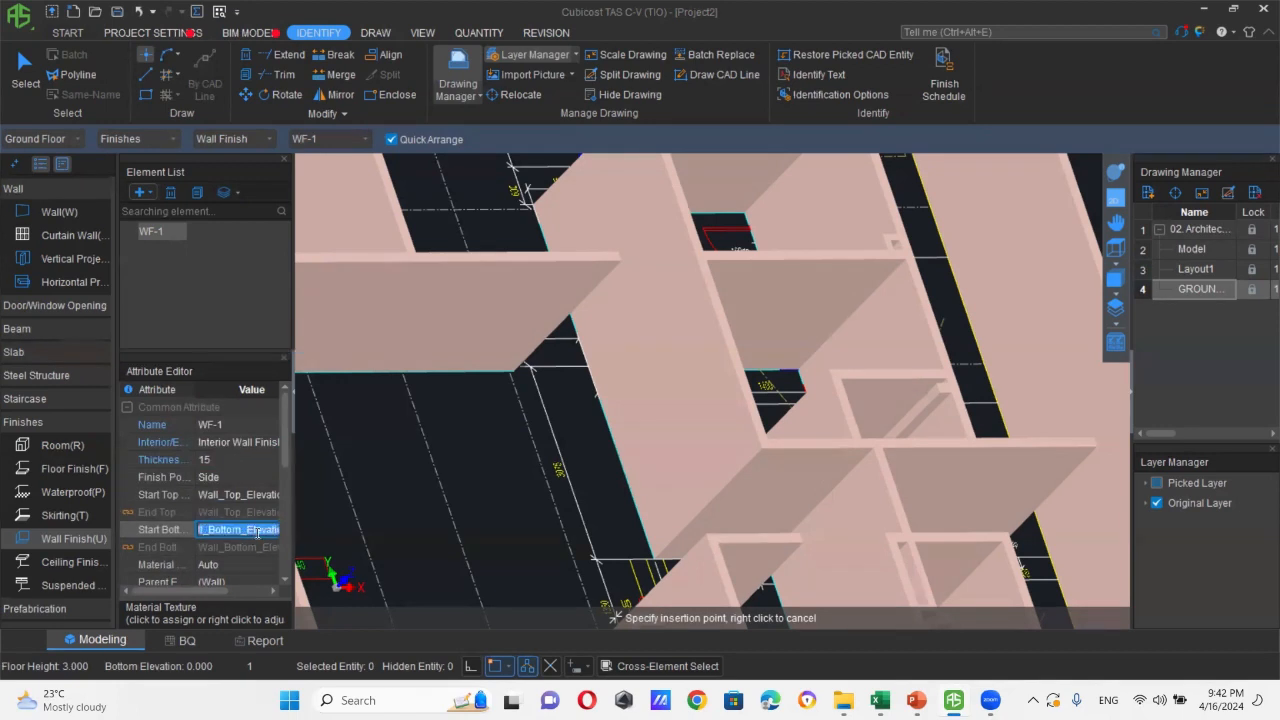
{"action": "left_click", "coordinate": [271, 531]}
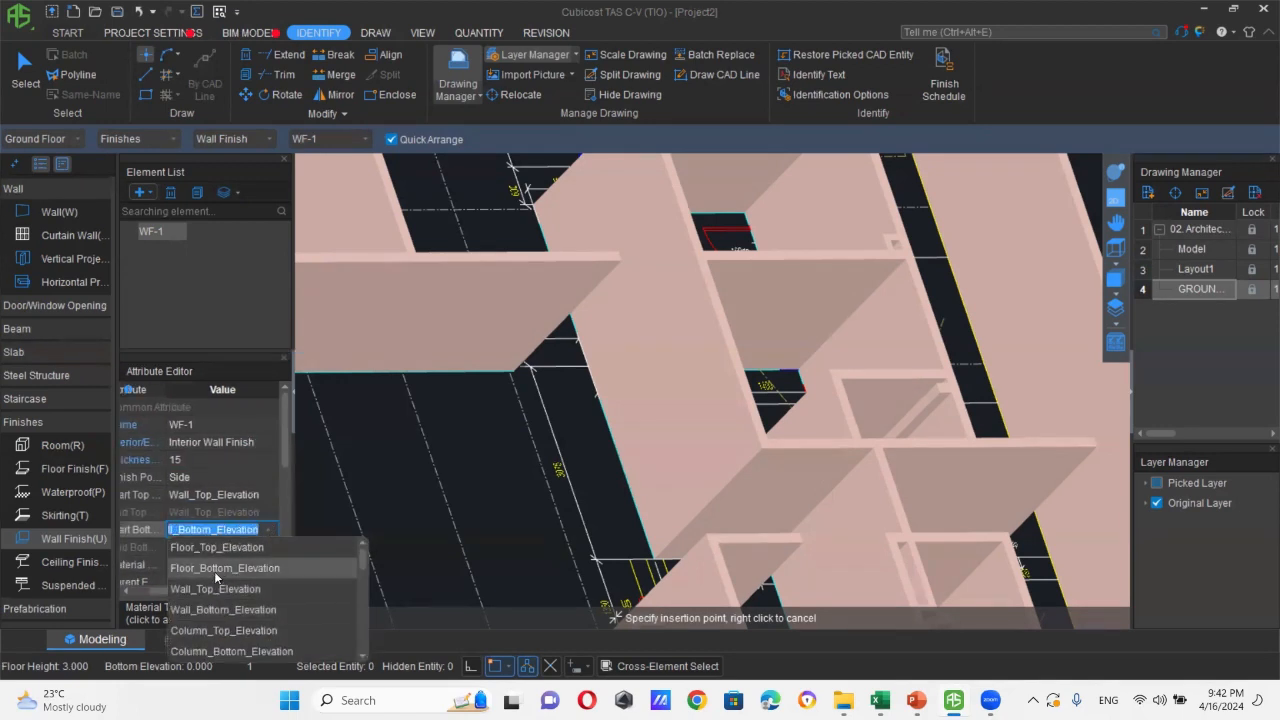
{"action": "left_click", "coordinate": [214, 570]}
{"action": "left_click", "coordinate": [262, 496]}
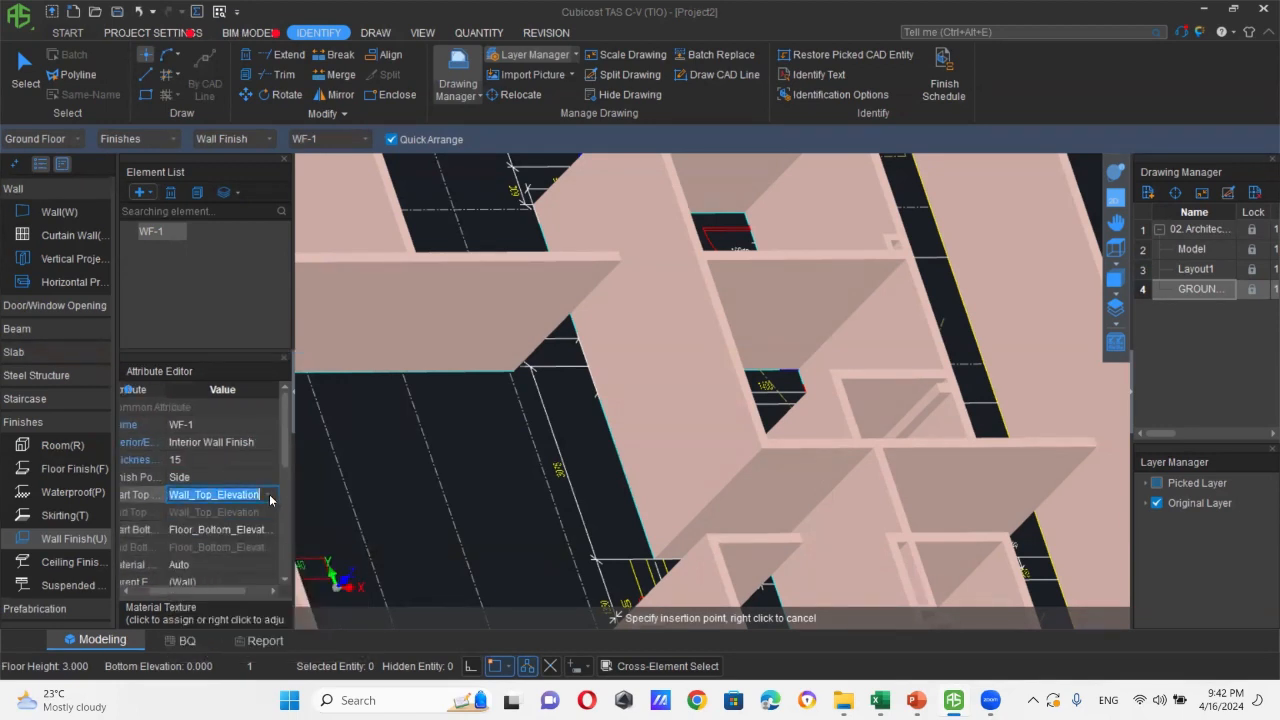
{"action": "left_click", "coordinate": [268, 495]}
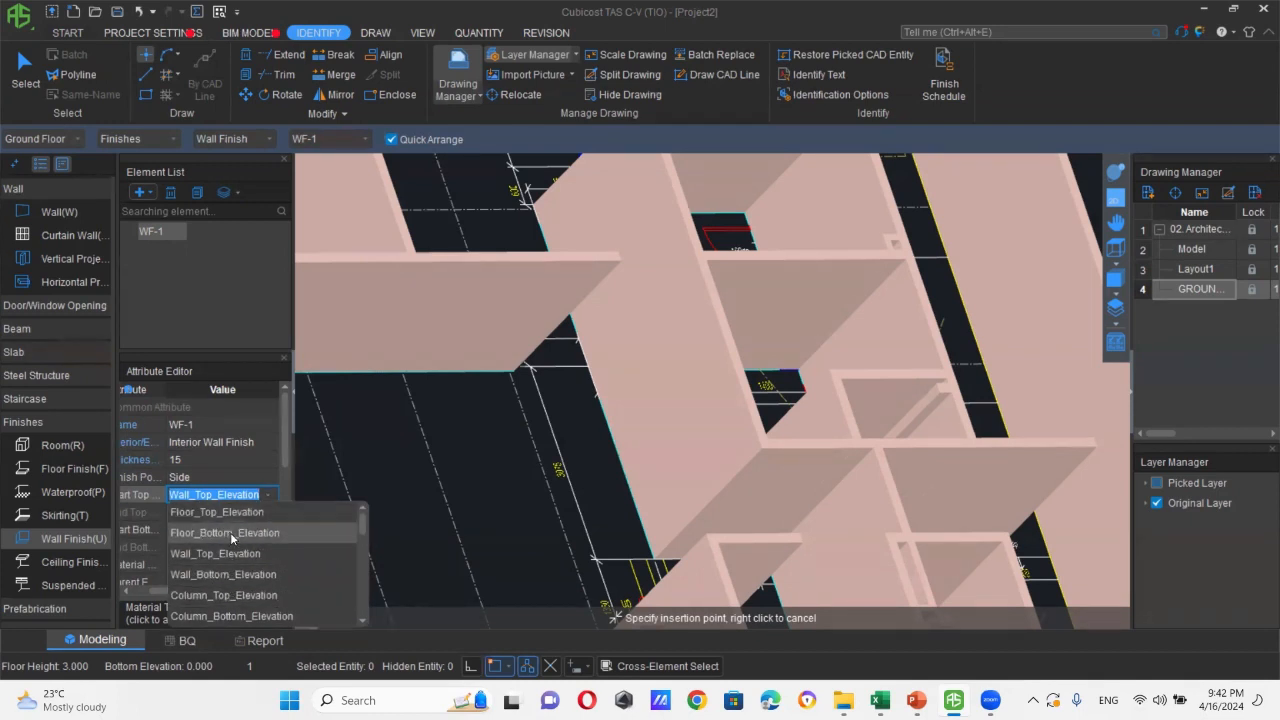
{"action": "left_click", "coordinate": [230, 532]}
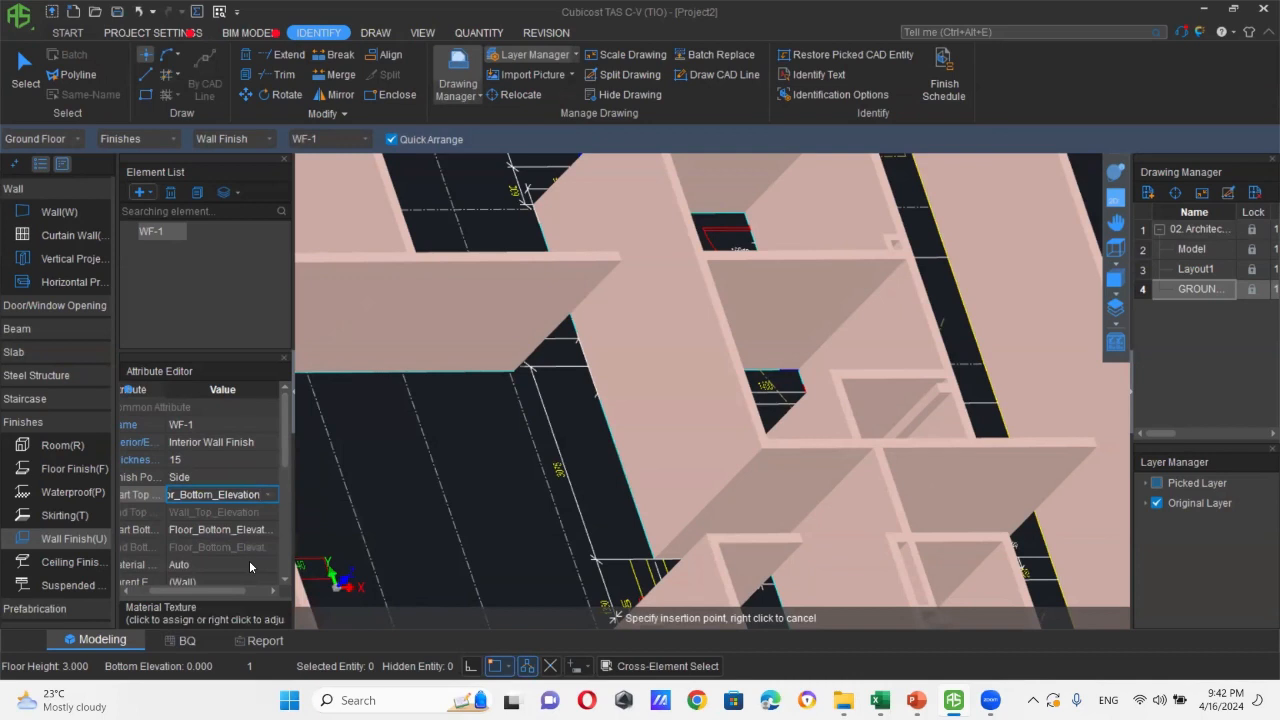
{"action": "type", "text": "+1.5"}
{"action": "left_click", "coordinate": [249, 528]}
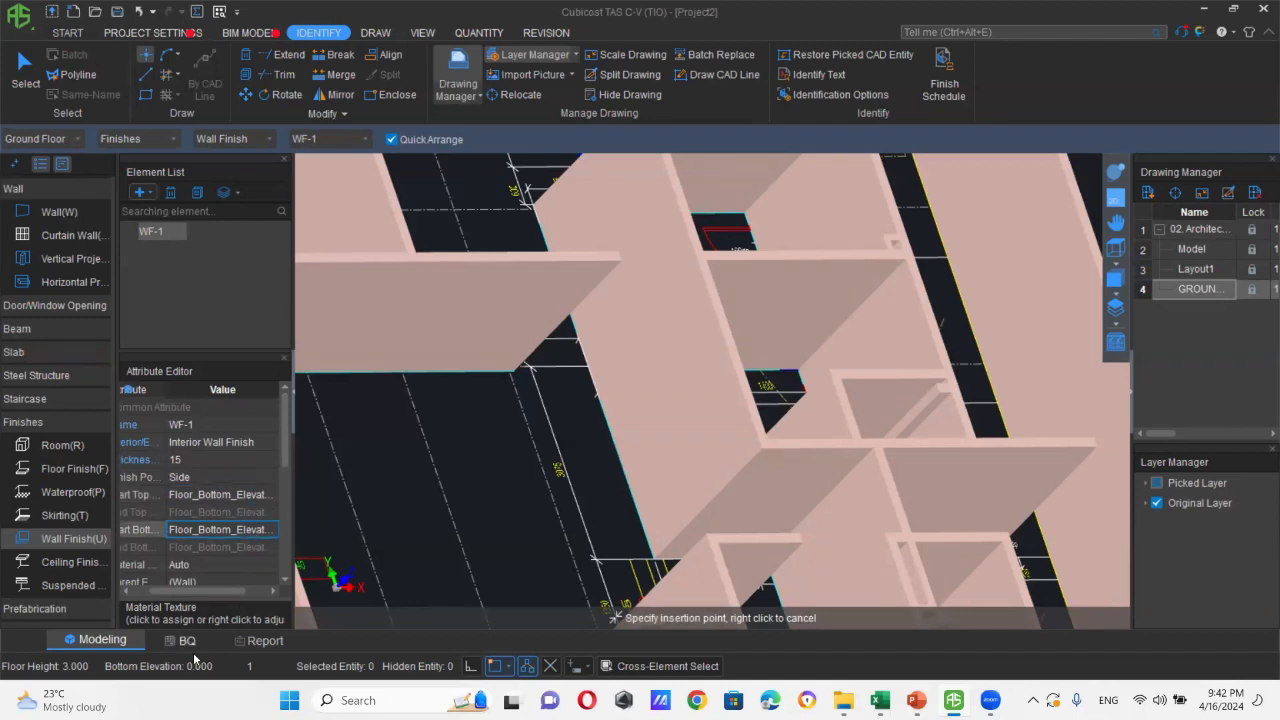
- Import the Brick_Combine_4 texture for the first wall finish and place the finish on the long wall's side face beside the small rooms
{"action": "left_click", "coordinate": [194, 619]}
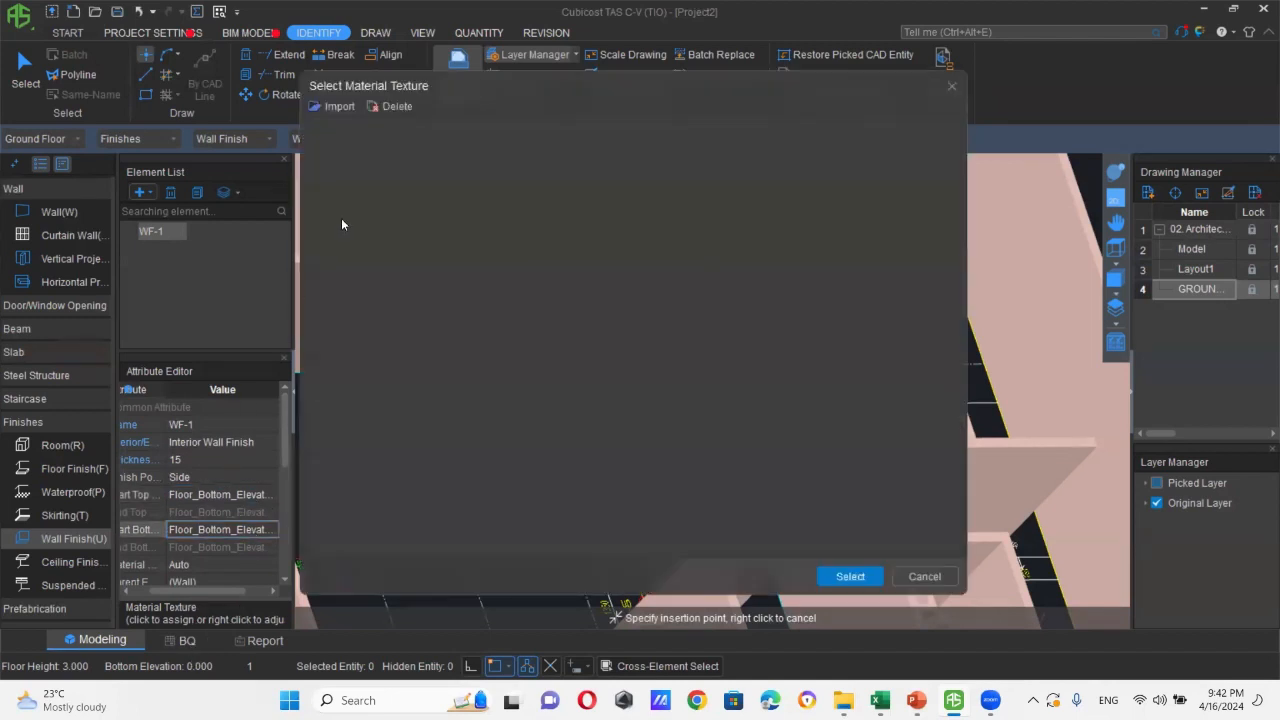
{"action": "left_click", "coordinate": [332, 106]}
{"action": "left_click", "coordinate": [668, 315]}
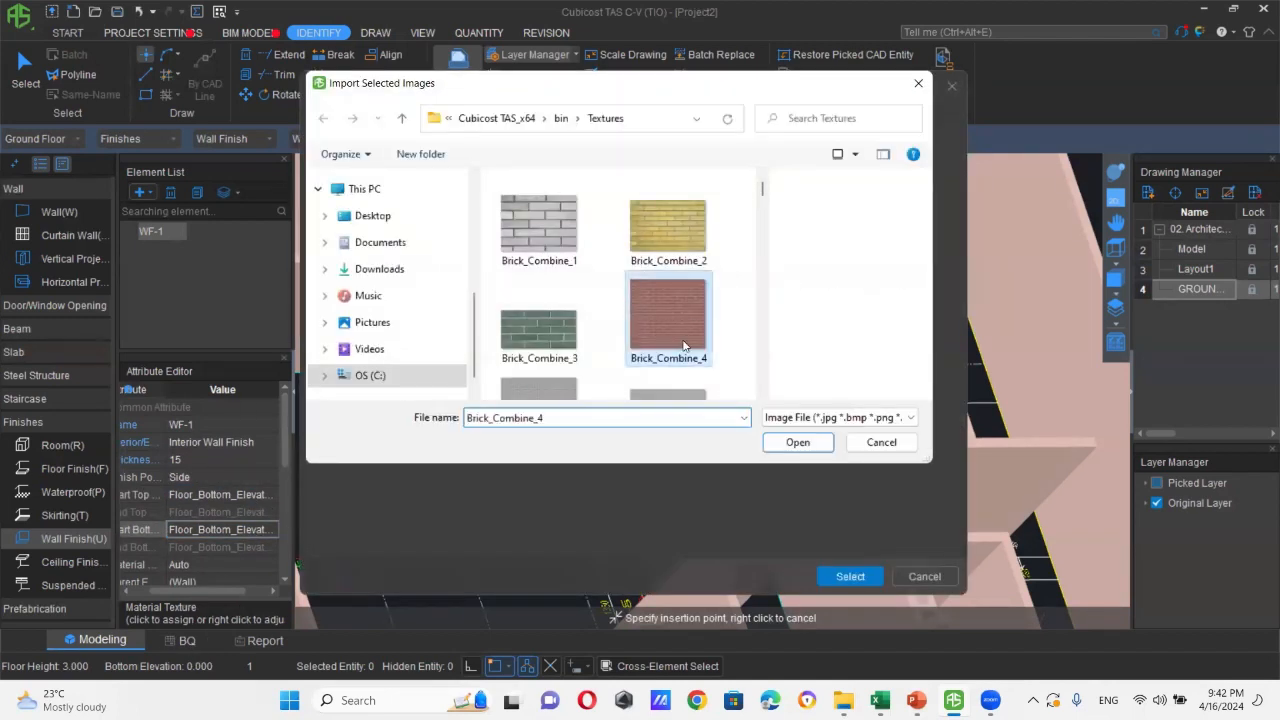
{"action": "left_click", "coordinate": [797, 442]}
{"action": "left_click", "coordinate": [850, 576]}
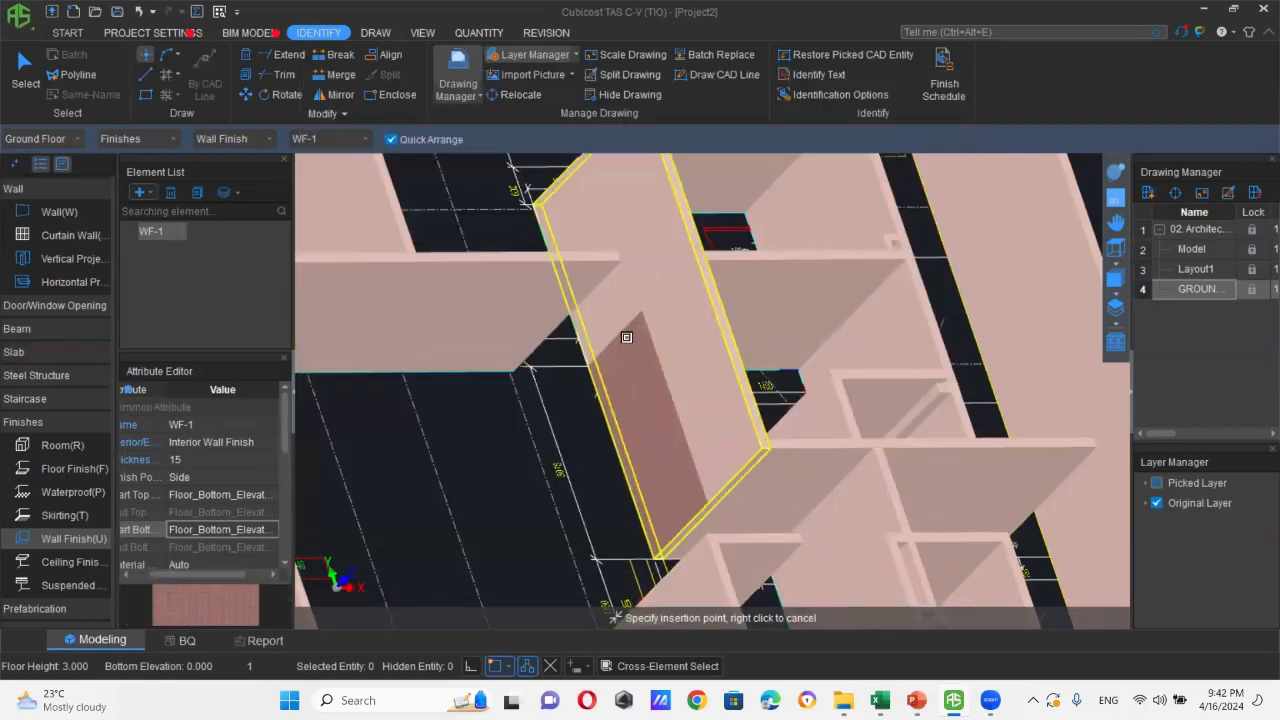
{"action": "left_click", "coordinate": [611, 311]}
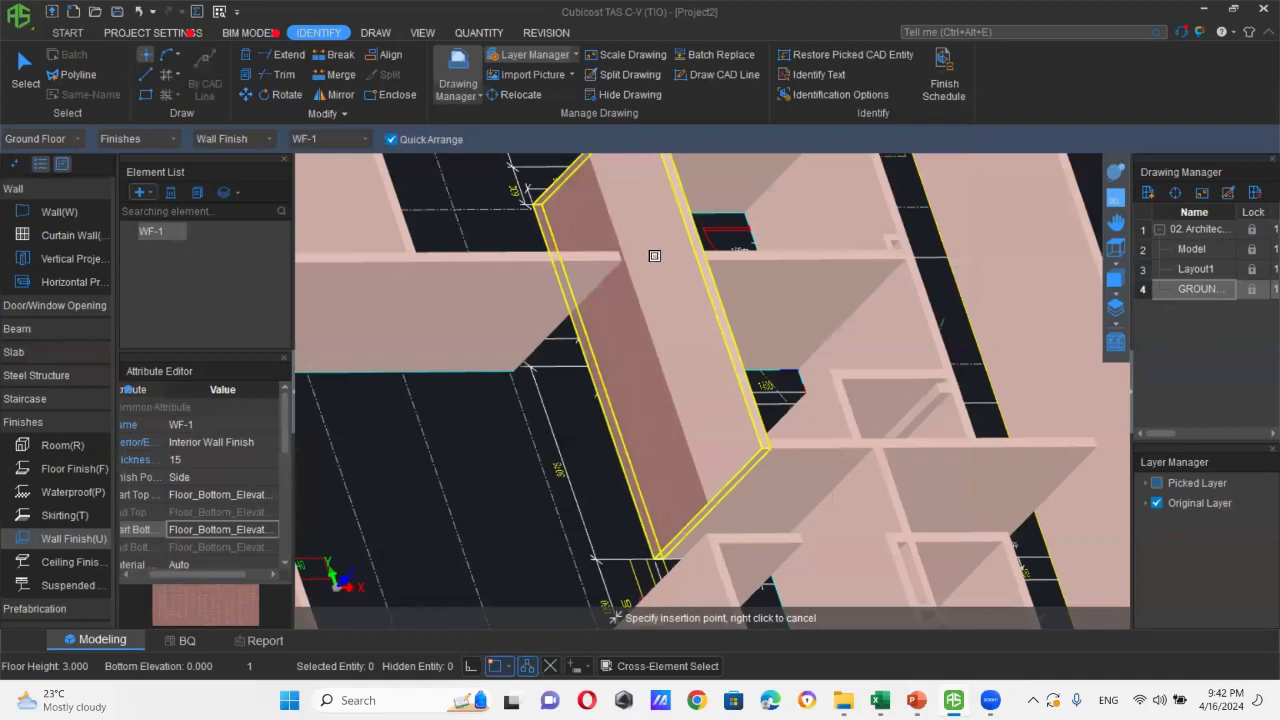
- Create a second interior wall finish and set its start bottom elevation to Floor_Bottom_Elevation+1.5
{"action": "left_click", "coordinate": [143, 192]}
{"action": "left_click", "coordinate": [166, 237]}
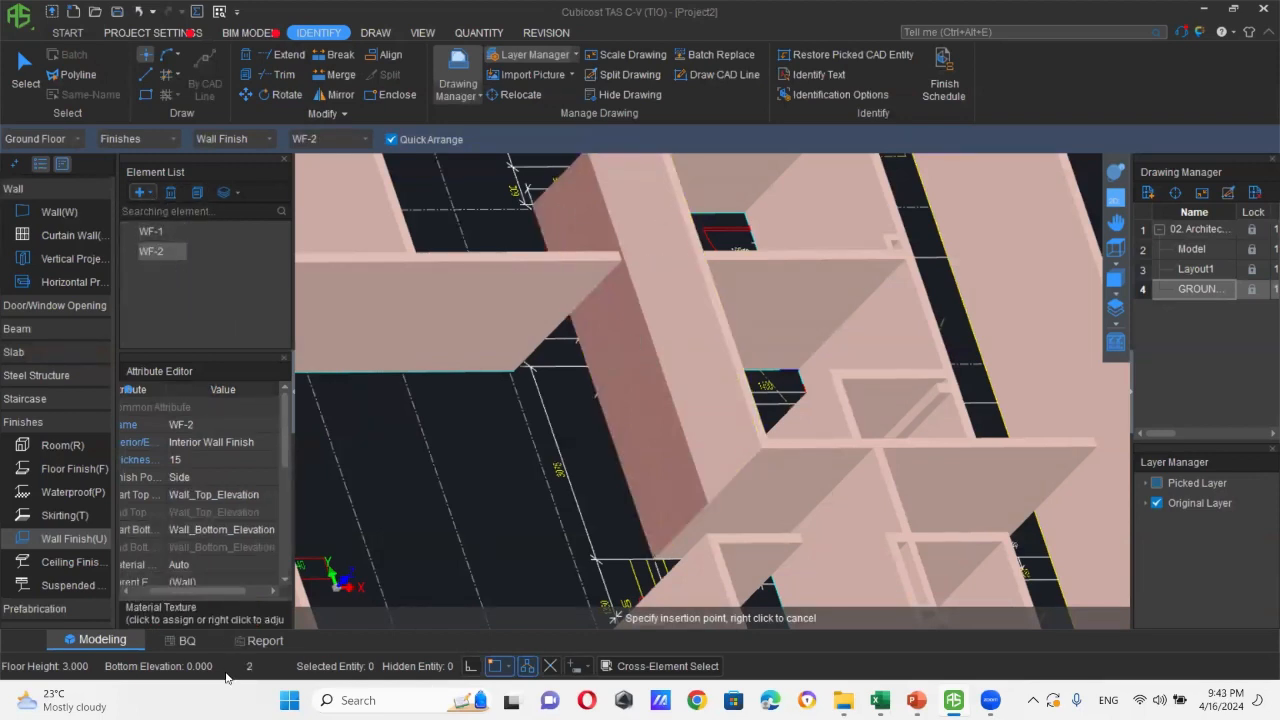
{"action": "left_click", "coordinate": [265, 533]}
{"action": "left_click", "coordinate": [269, 531]}
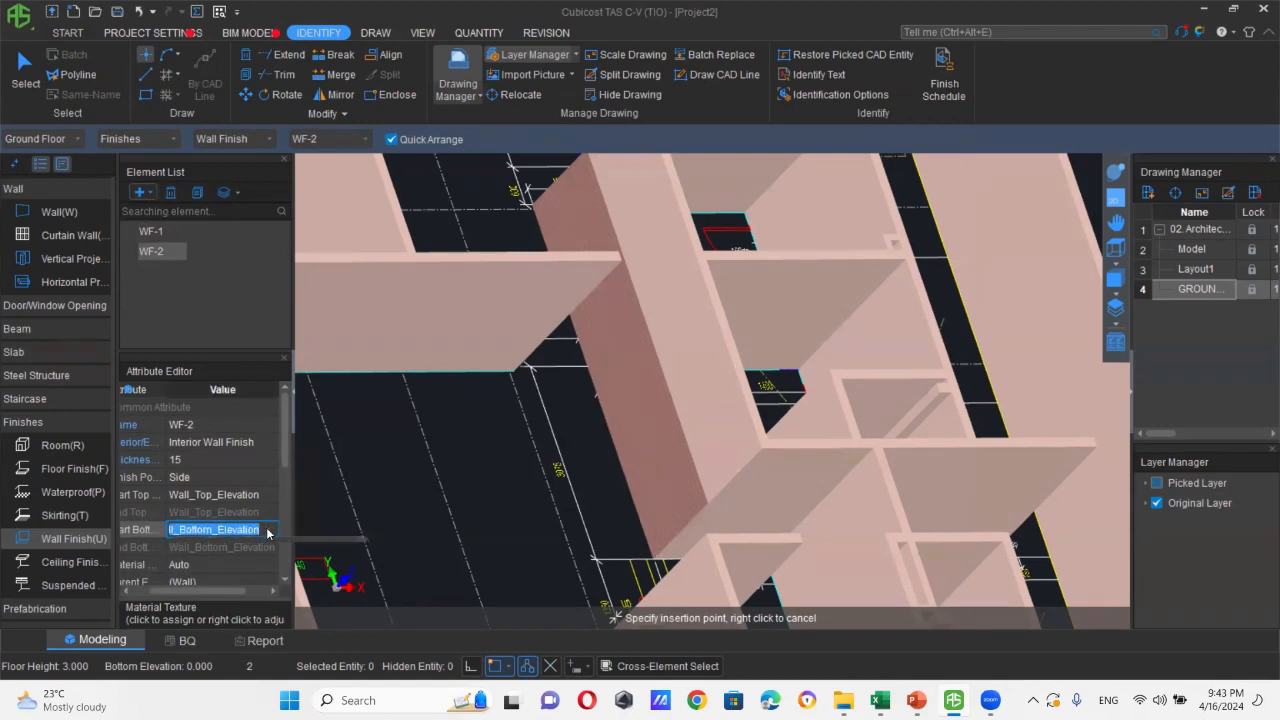
{"action": "left_click", "coordinate": [237, 569]}
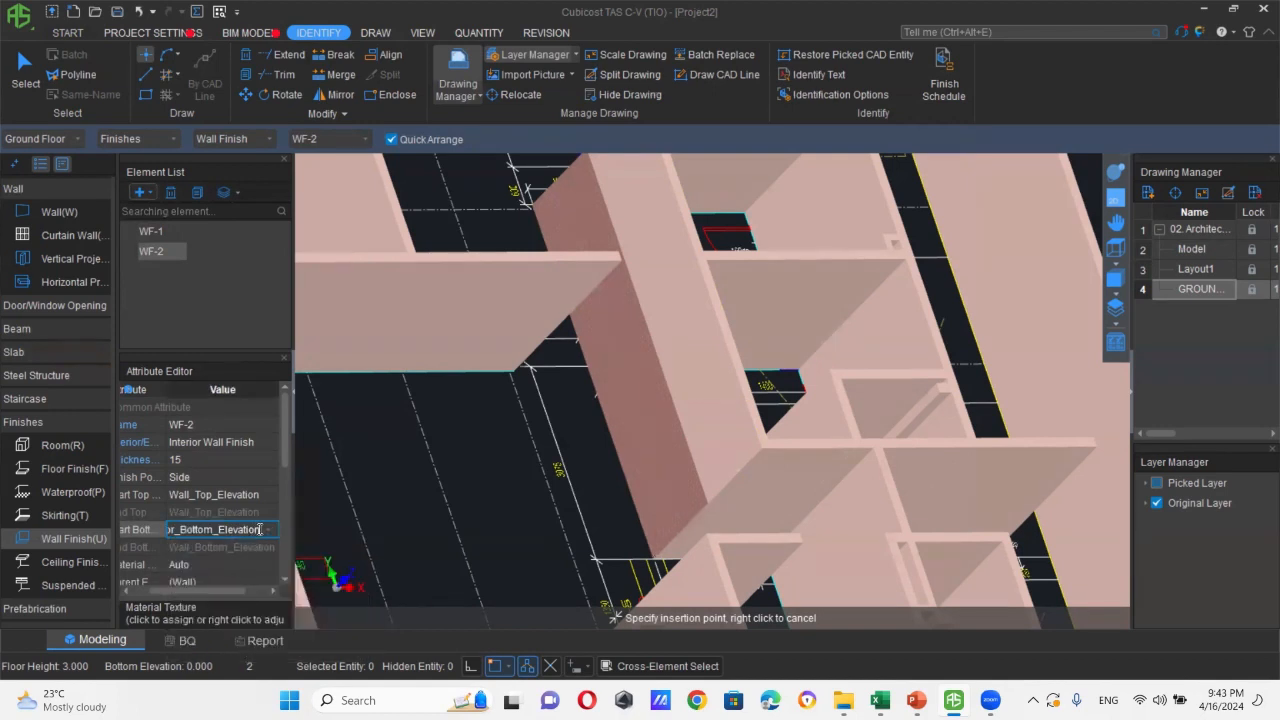
{"action": "type", "text": "1.5"}
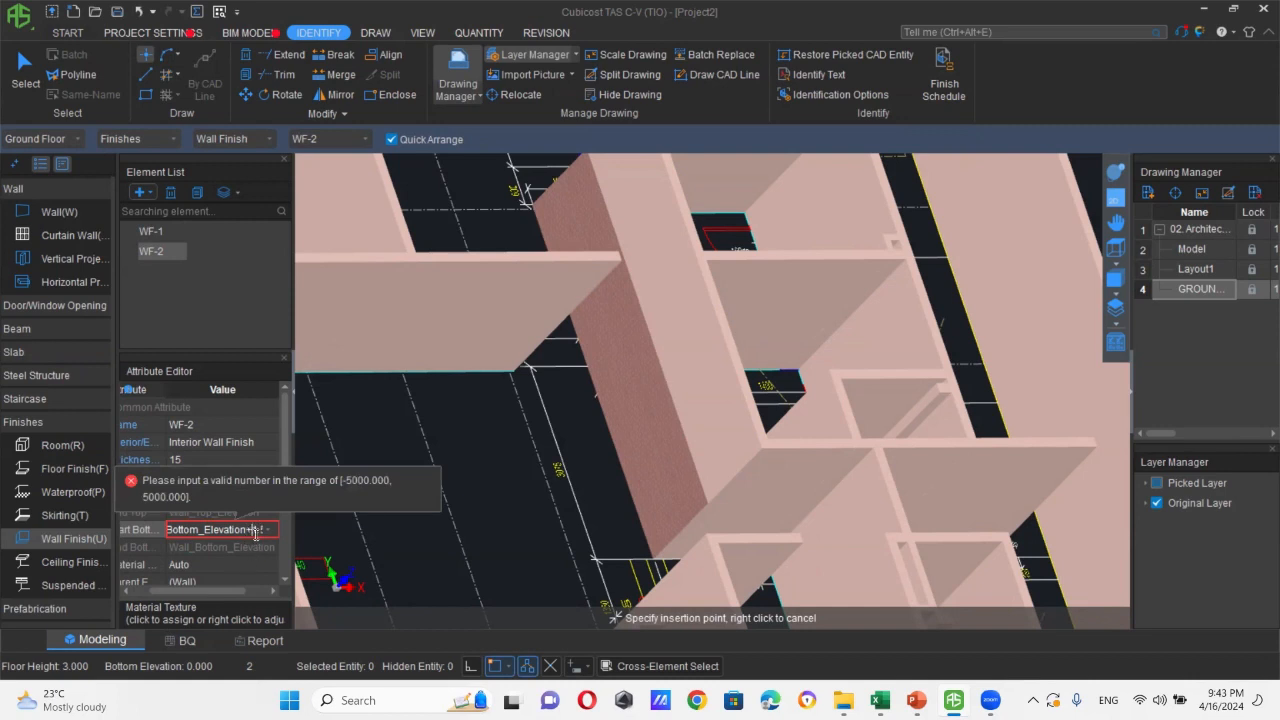
{"action": "left_click", "coordinate": [241, 566]}
- Set the second wall finish's start top elevation to Floor_Top_Elevation
{"action": "left_click", "coordinate": [240, 495]}
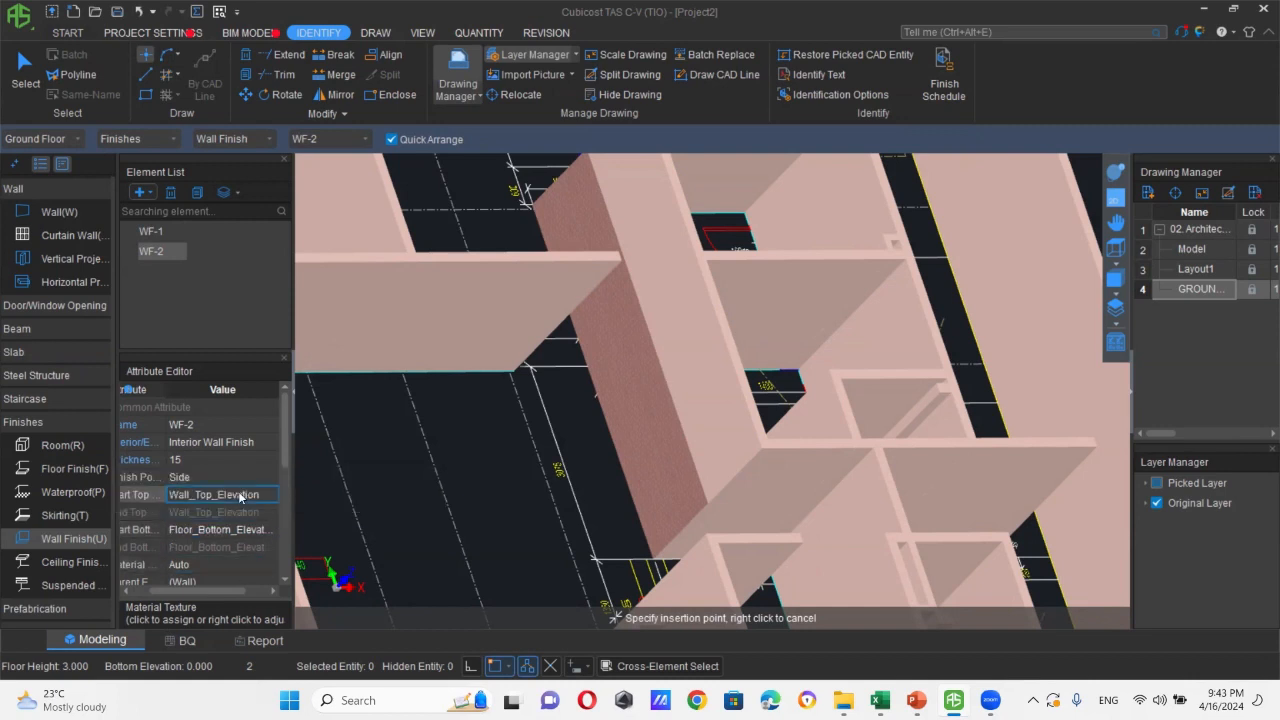
{"action": "left_click", "coordinate": [263, 496]}
{"action": "left_click", "coordinate": [268, 495]}
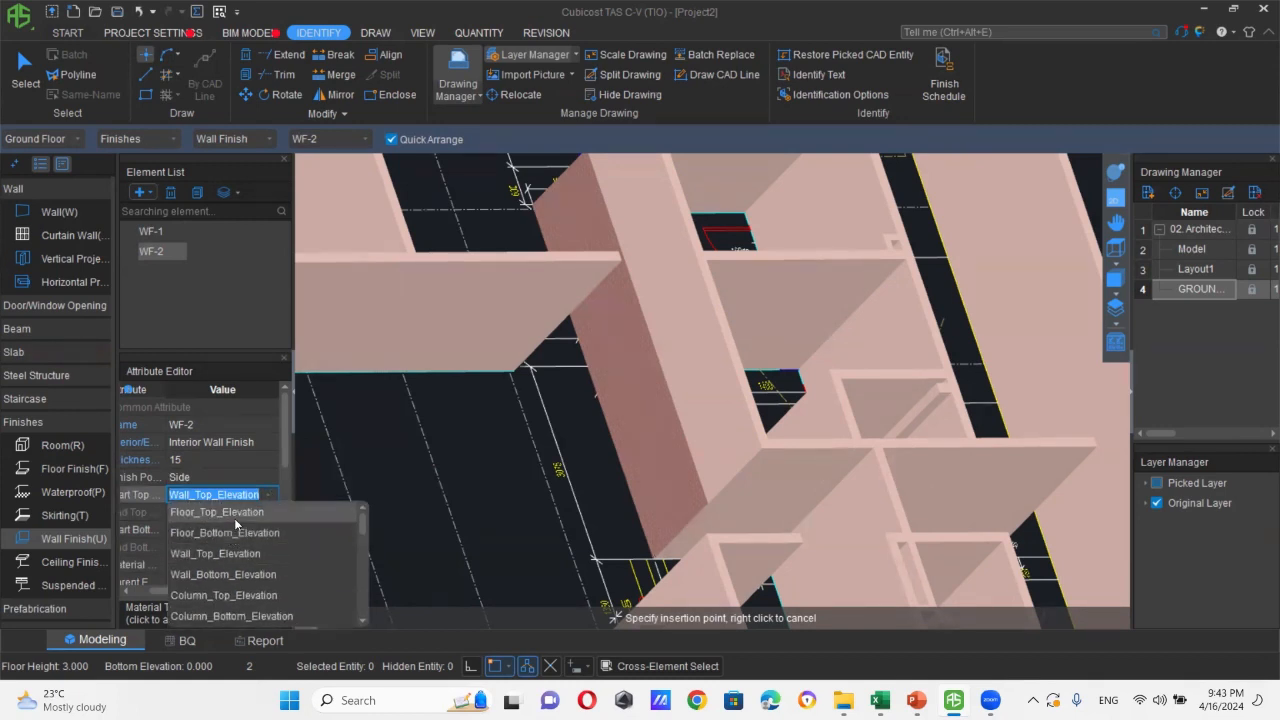
{"action": "left_click", "coordinate": [234, 516]}
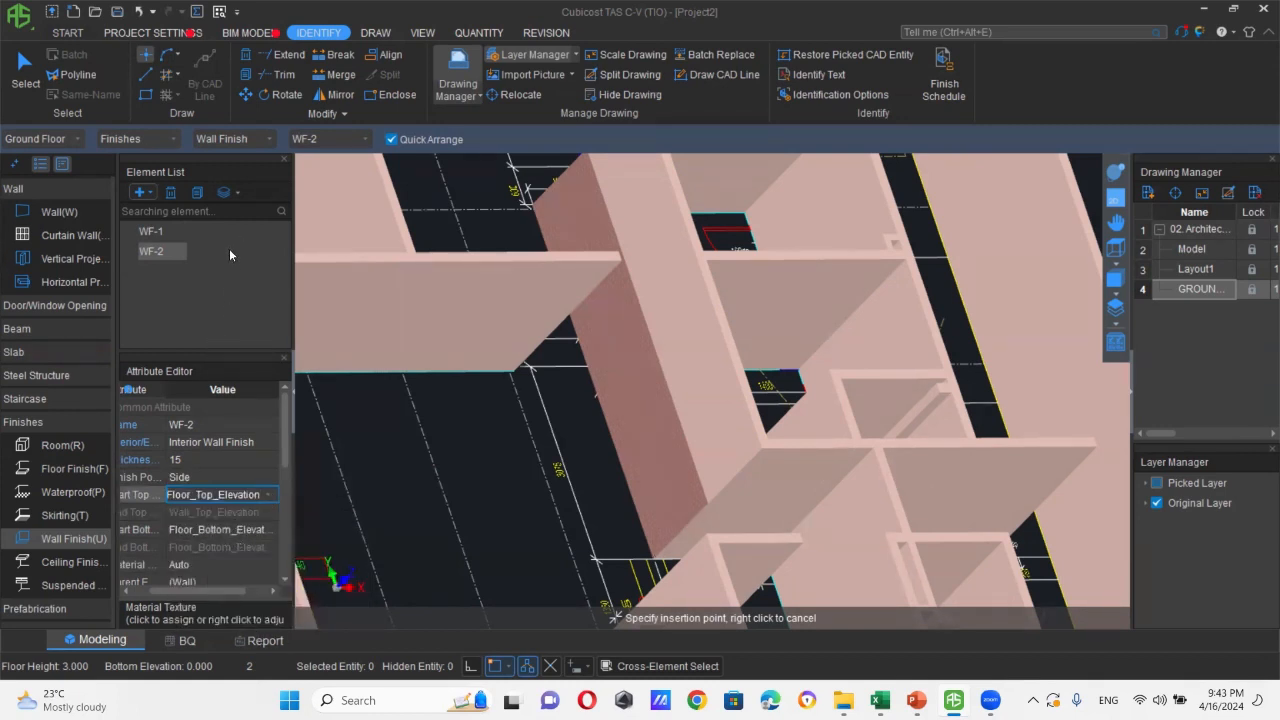
- Import the Brick_Combine_2 texture for the second wall finish and place the finish on the same wall above the red brick
{"action": "left_click", "coordinate": [198, 618]}
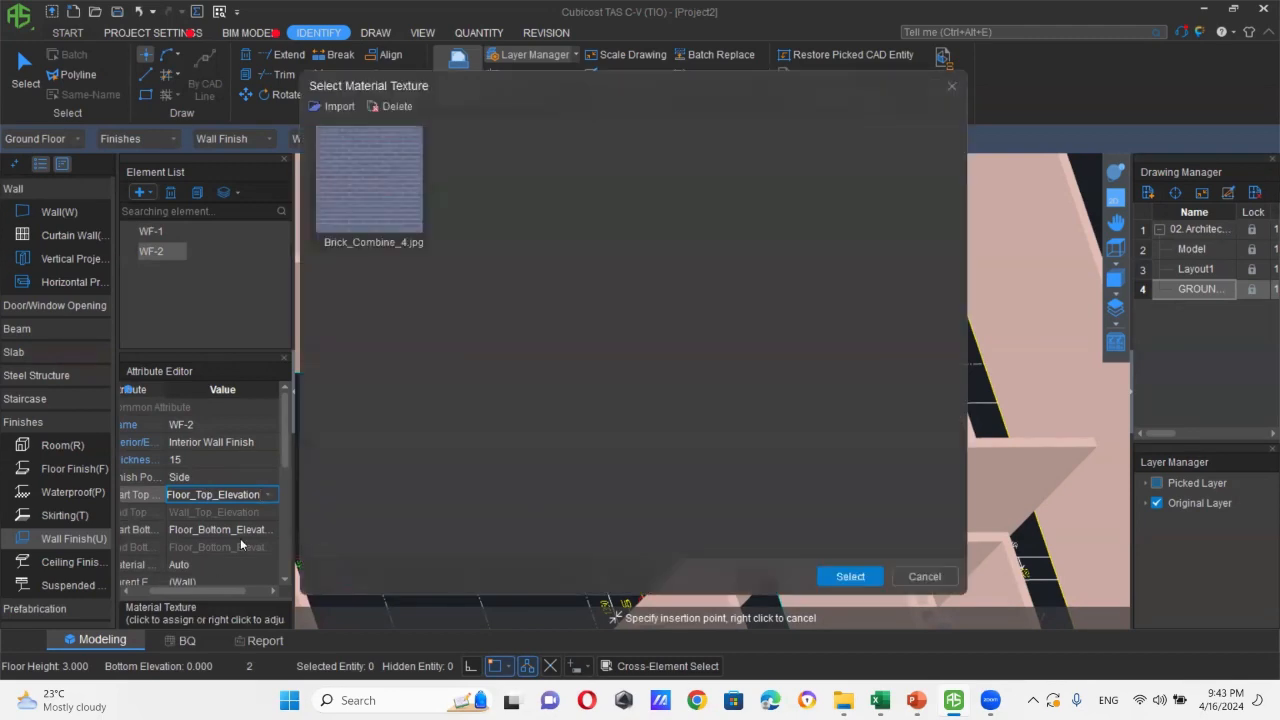
{"action": "left_click", "coordinate": [333, 106]}
{"action": "left_click", "coordinate": [668, 226]}
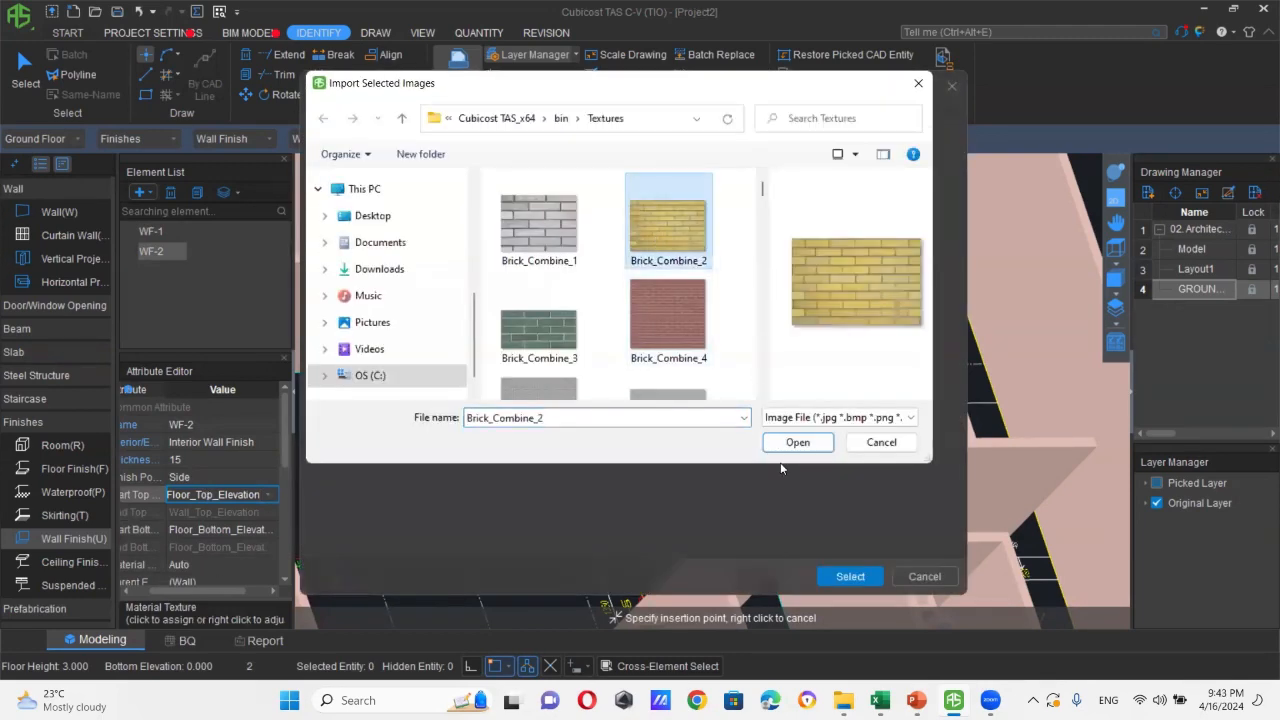
{"action": "left_click", "coordinate": [797, 443]}
{"action": "left_click", "coordinate": [512, 201]}
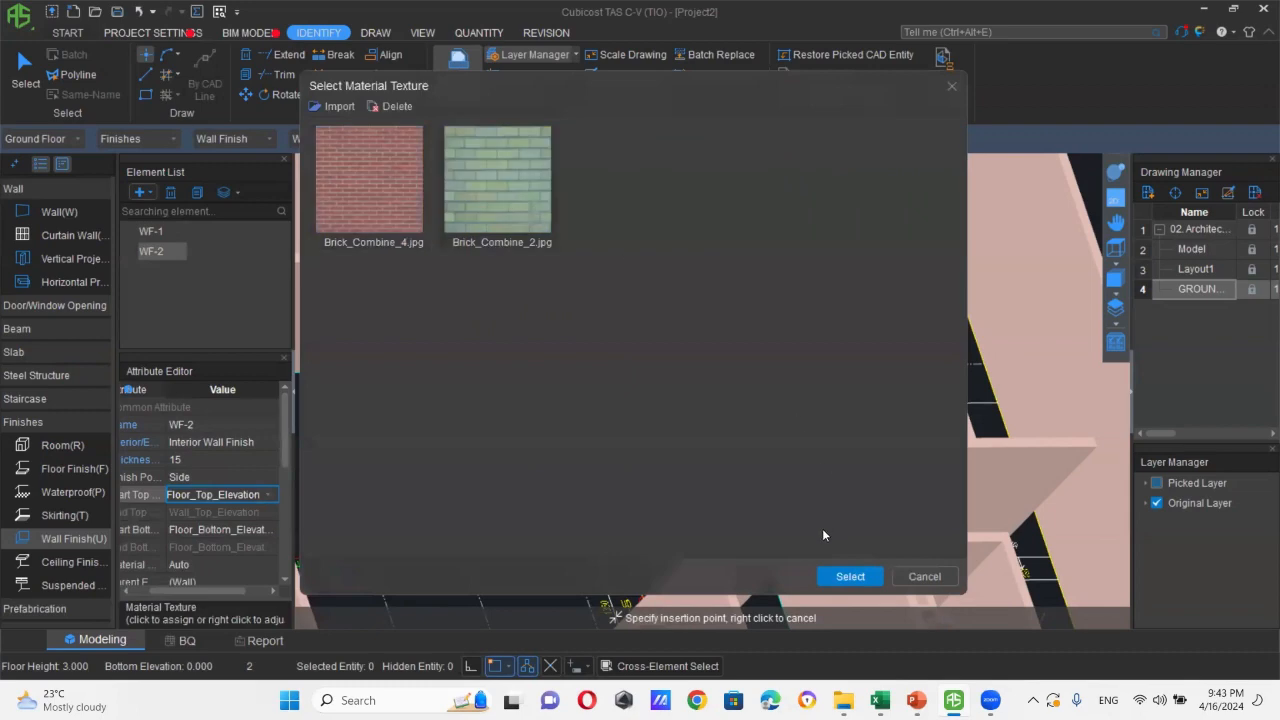
{"action": "left_click", "coordinate": [850, 576]}
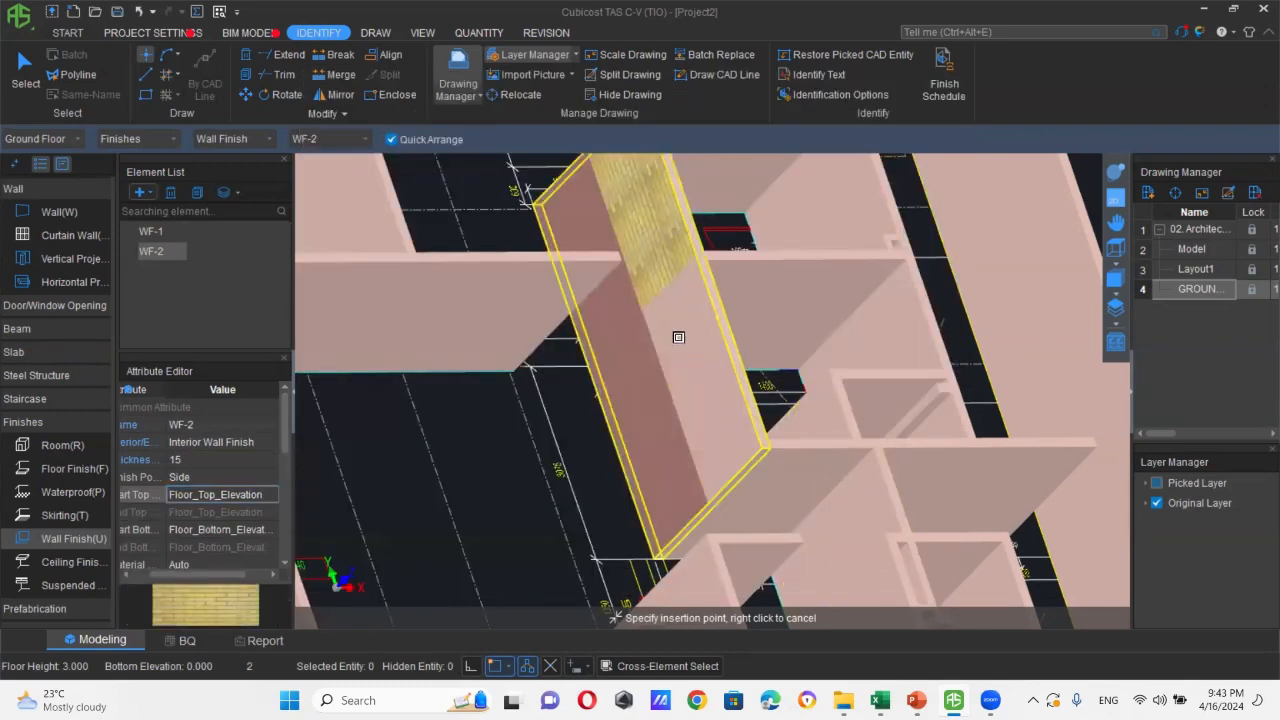
{"action": "left_click", "coordinate": [678, 337]}
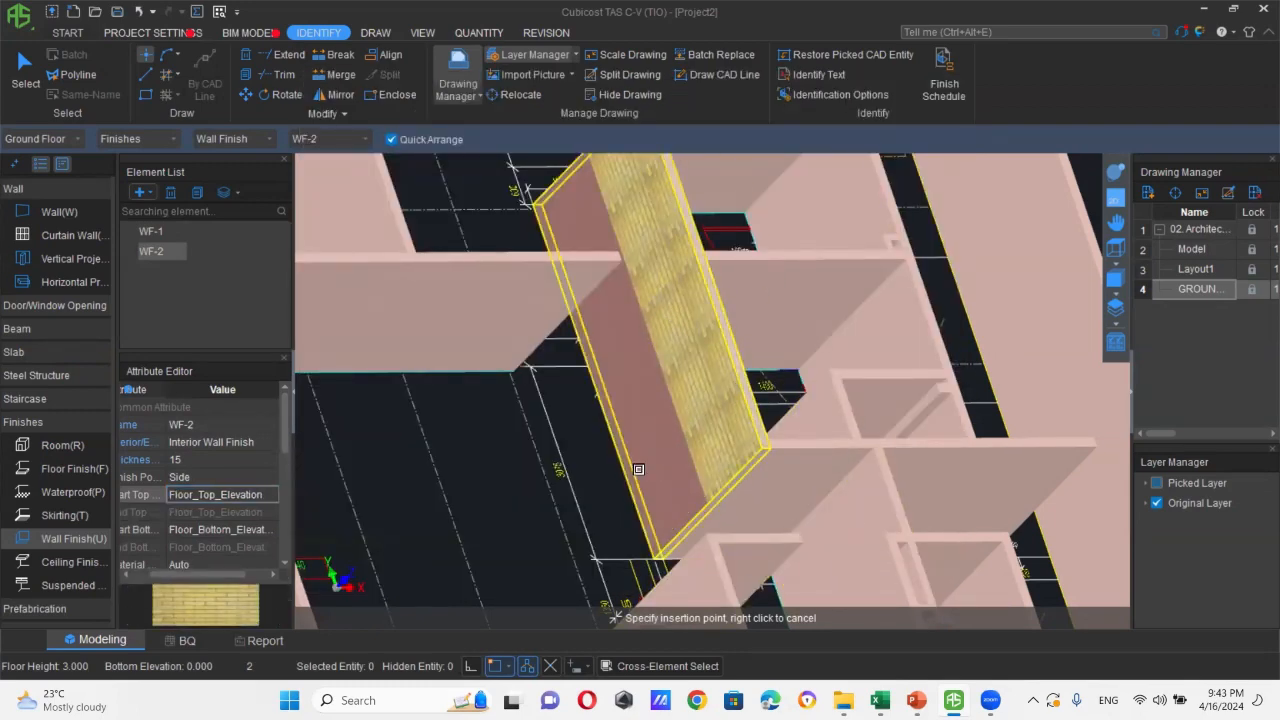
- Try the yellow brick finish on the adjoining perpendicular wall and undo the placement
{"action": "middle_click_drag", "start_coordinate": [735, 395], "coordinate": [553, 558]}
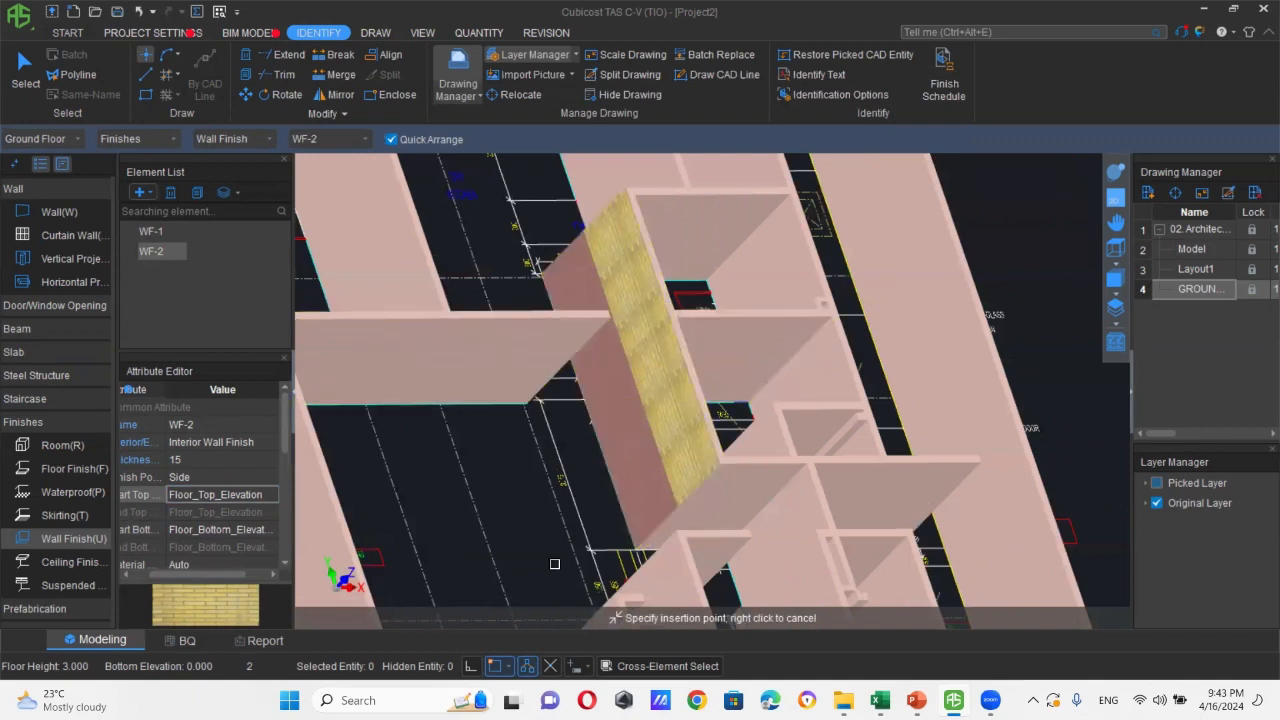
{"action": "left_click", "coordinate": [430, 352]}
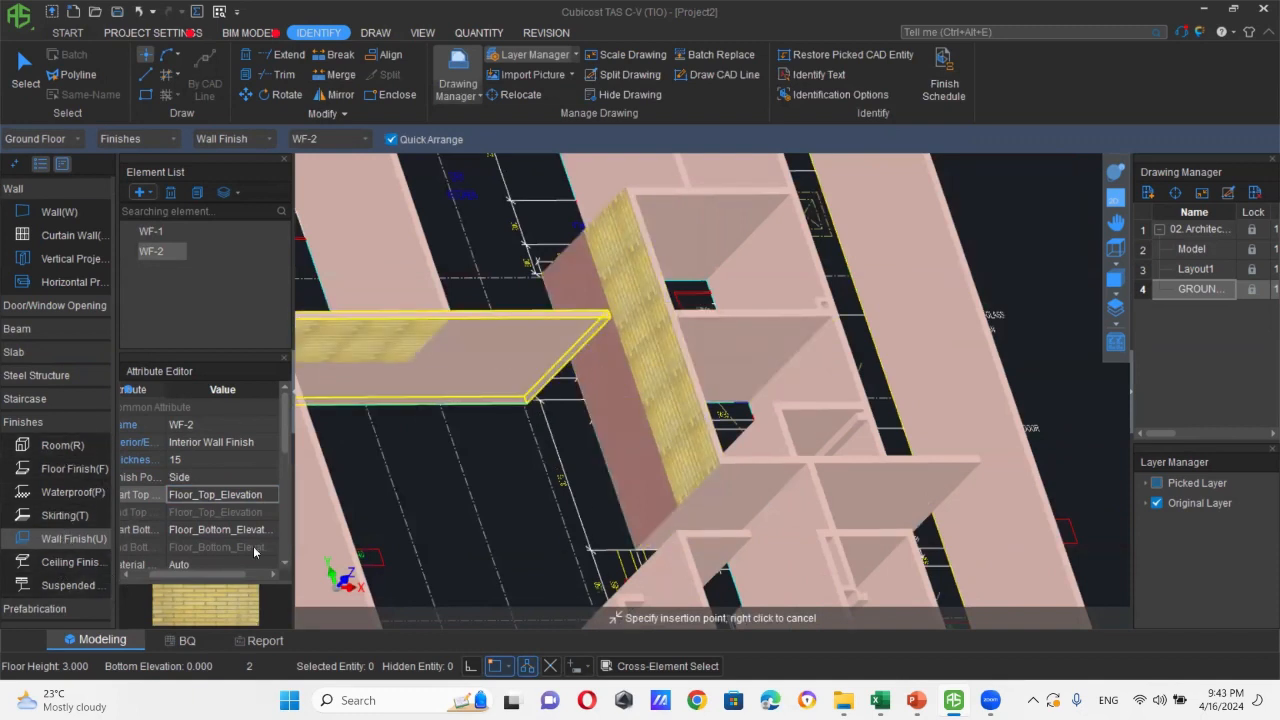
{"action": "key", "text": "ctrl+z"}
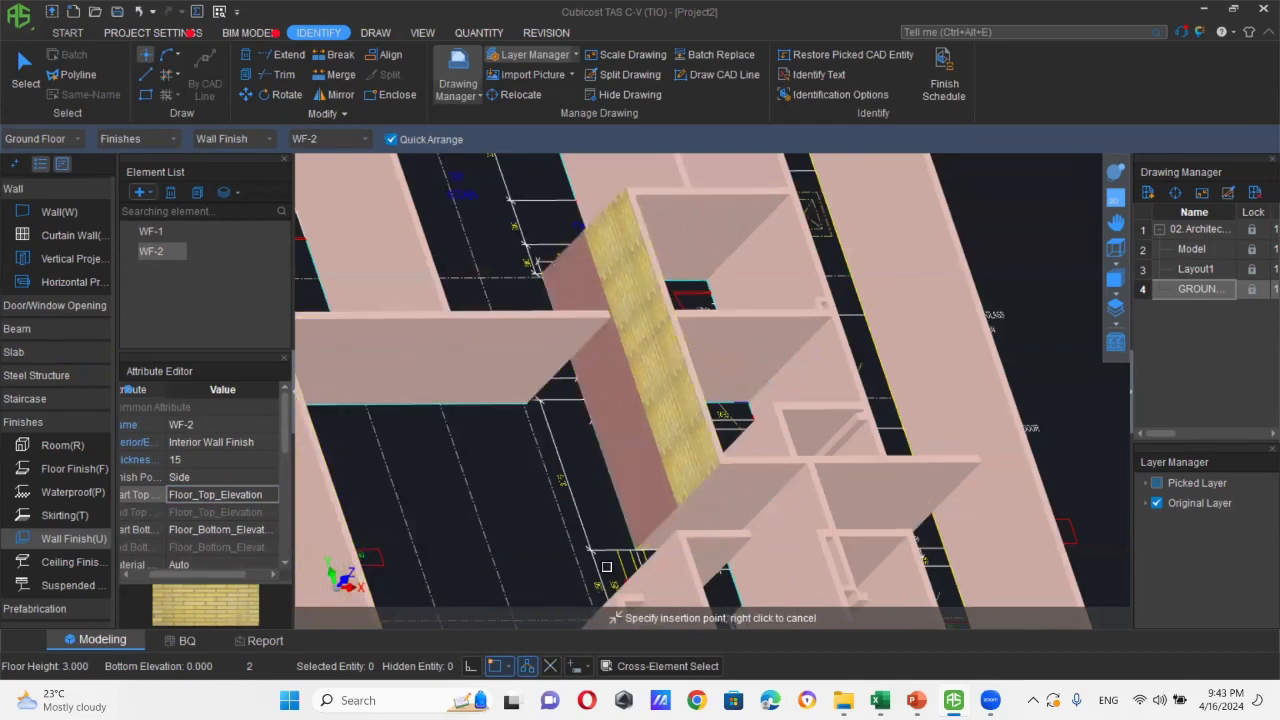
- Return to the 2D plan of the ground floor and choose the Custom Quantity element type
{"action": "scroll", "coordinate": [600, 459], "scroll_direction": "down", "scroll_amount": 4}
{"action": "middle_click_drag", "start_coordinate": [890, 397], "coordinate": [873, 442]}
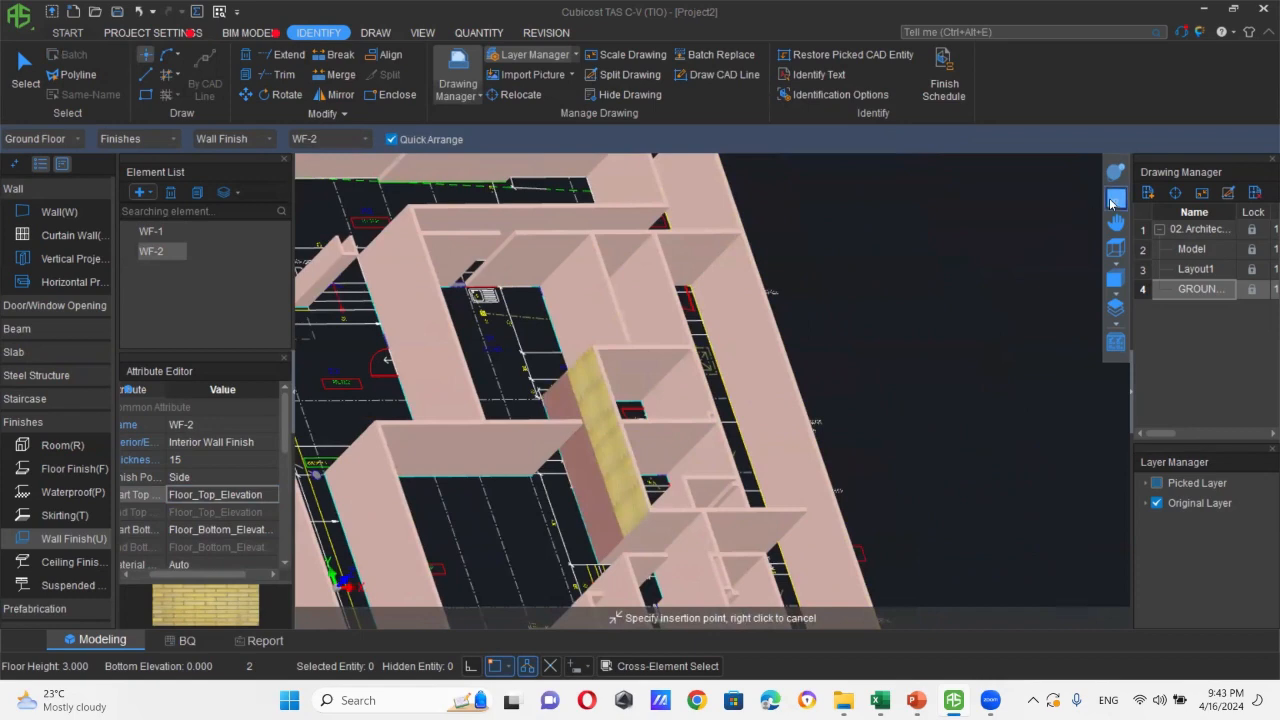
{"action": "left_click", "coordinate": [1115, 198]}
{"action": "scroll", "coordinate": [717, 428], "scroll_direction": "down", "scroll_amount": 2}
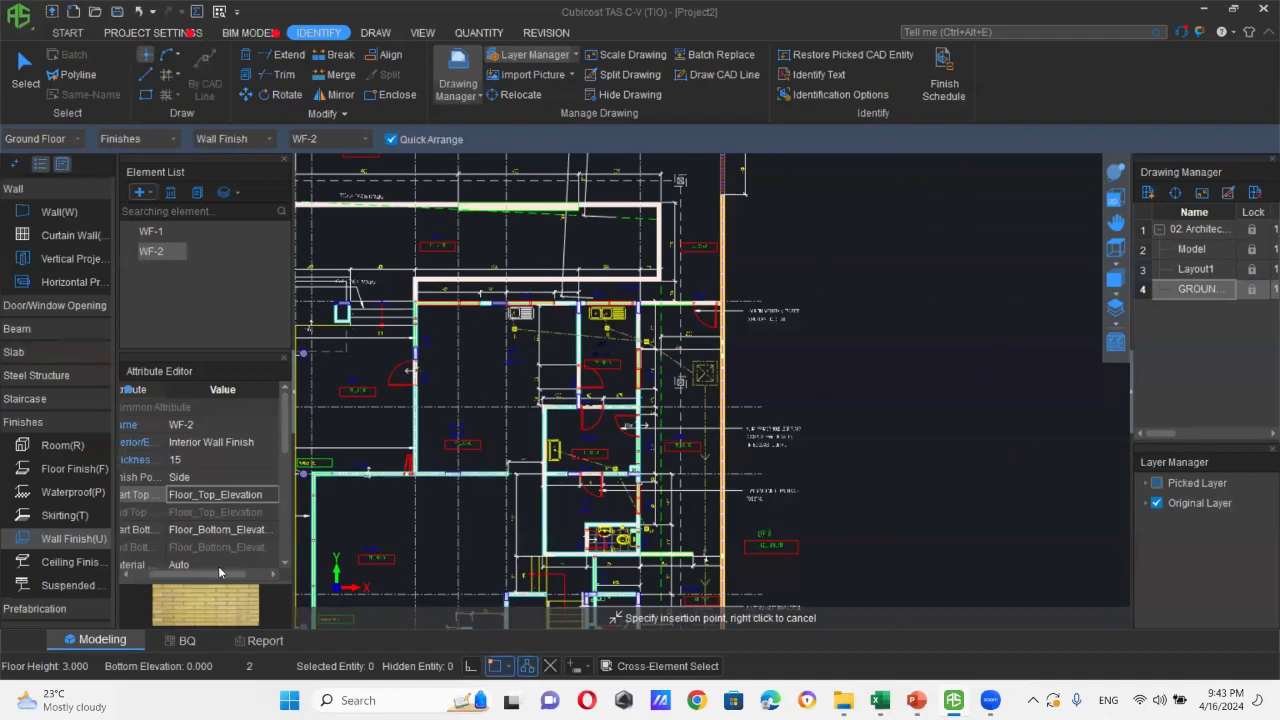
{"action": "scroll", "coordinate": [640, 497], "scroll_direction": "down", "scroll_amount": 2}
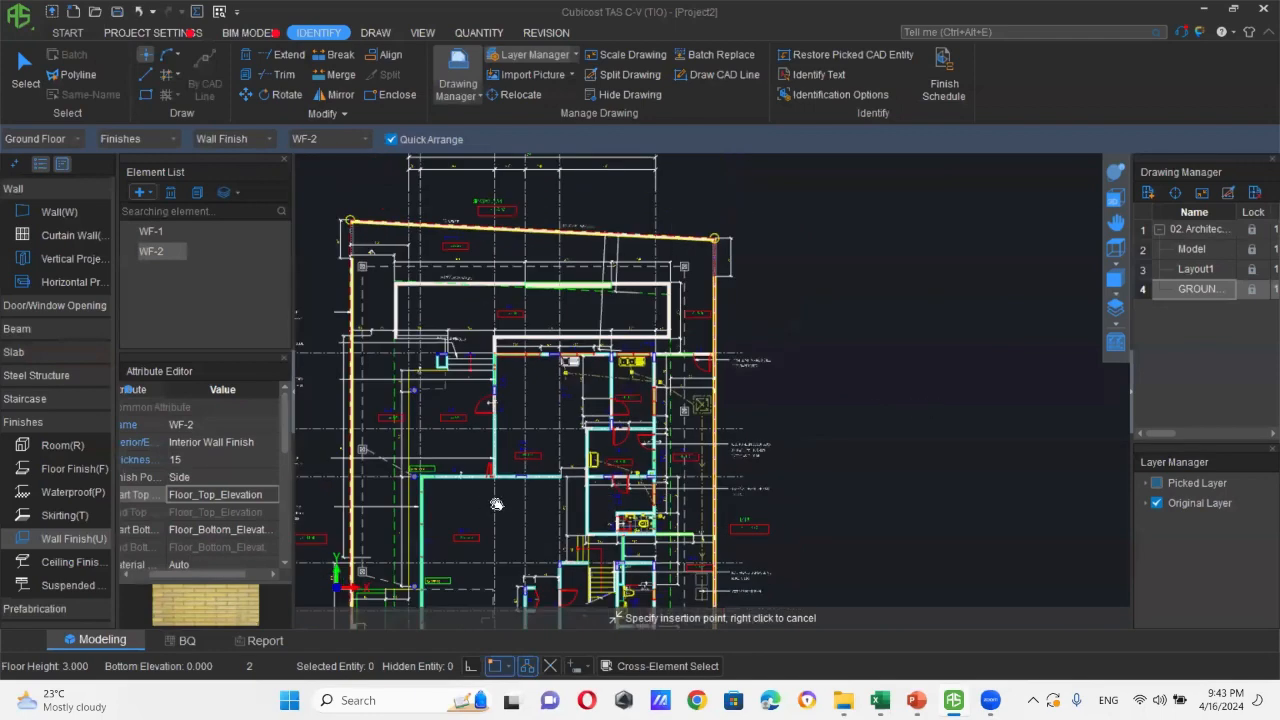
{"action": "middle_click_drag", "start_coordinate": [494, 506], "coordinate": [580, 503]}
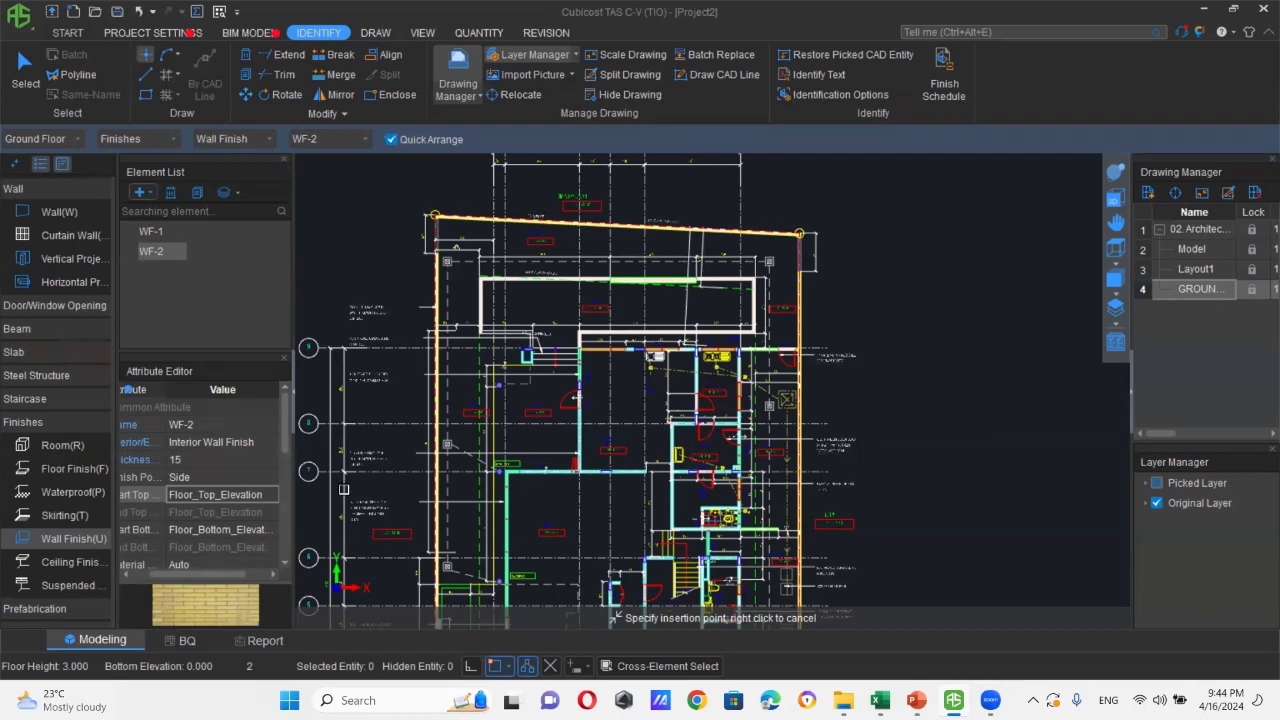
{"action": "scroll", "coordinate": [74, 596], "scroll_direction": "down", "scroll_amount": 2}
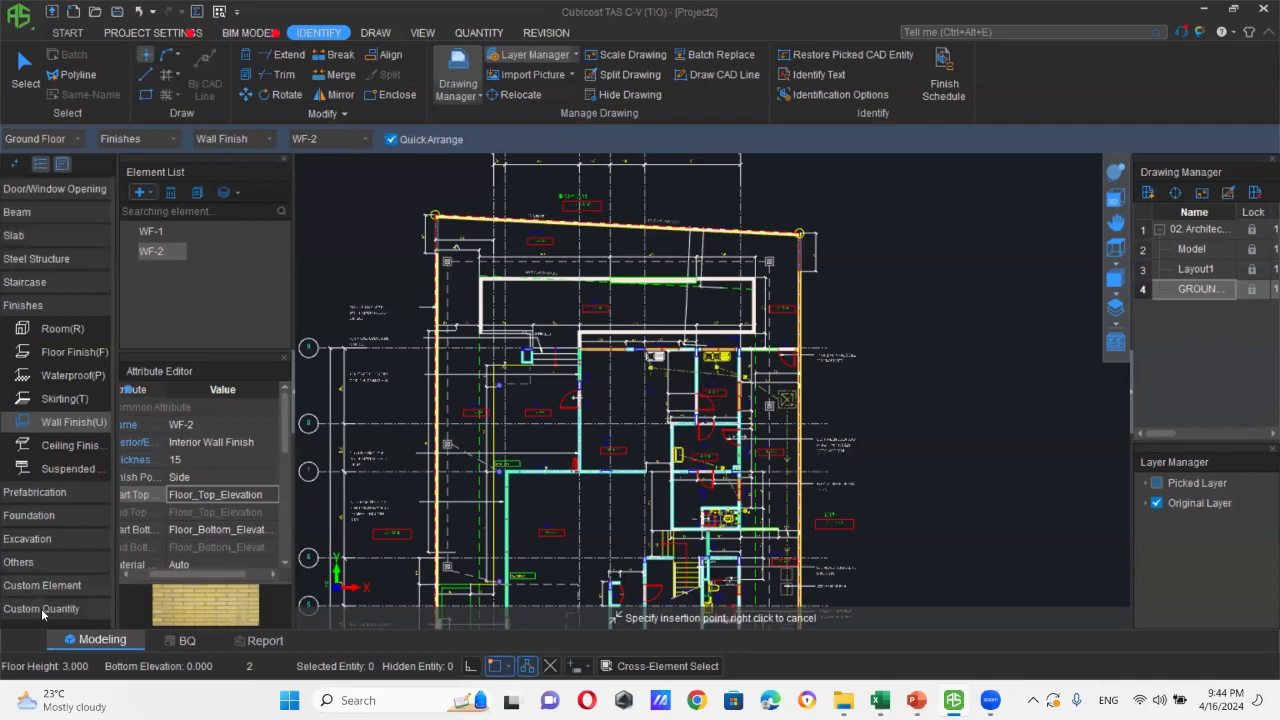
{"action": "left_click", "coordinate": [42, 610]}
{"action": "left_click", "coordinate": [42, 610]}
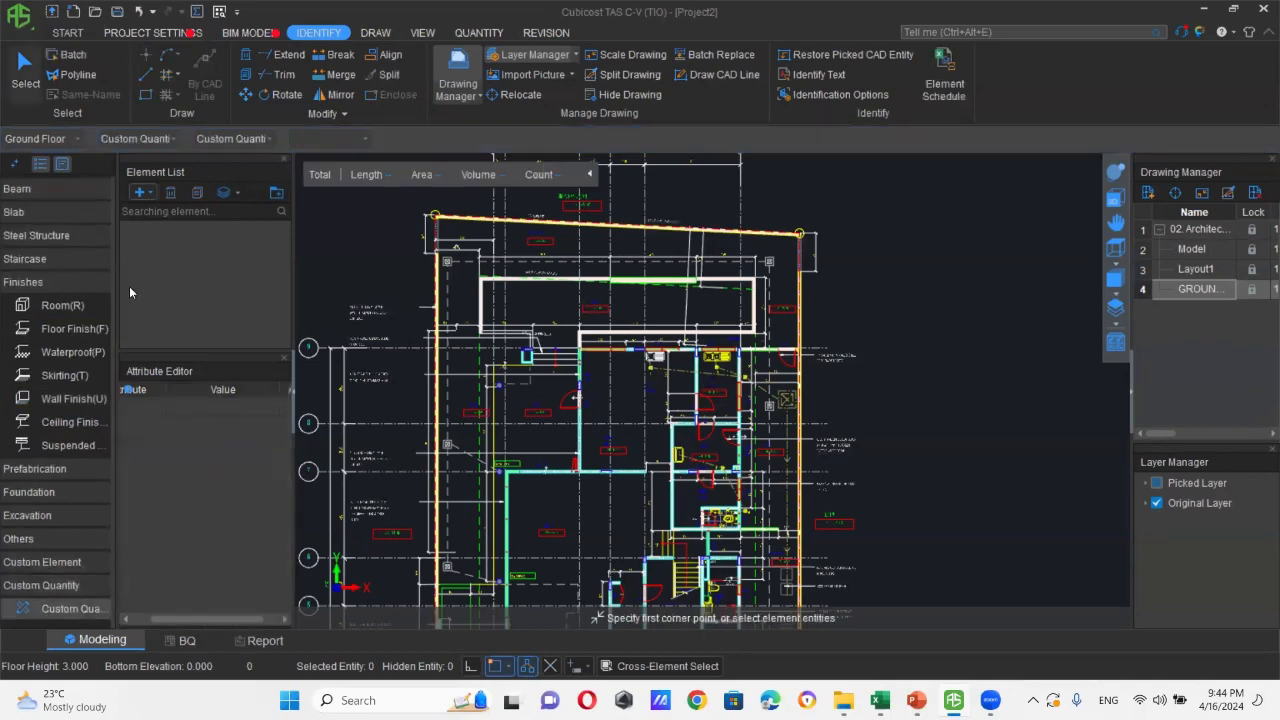
- Create a Count custom quantity and place nine count marks around the terrace area outside the hinged door
{"action": "left_click", "coordinate": [142, 193]}
{"action": "left_click", "coordinate": [173, 246]}
{"action": "scroll", "coordinate": [553, 402], "scroll_direction": "up", "scroll_amount": 5}
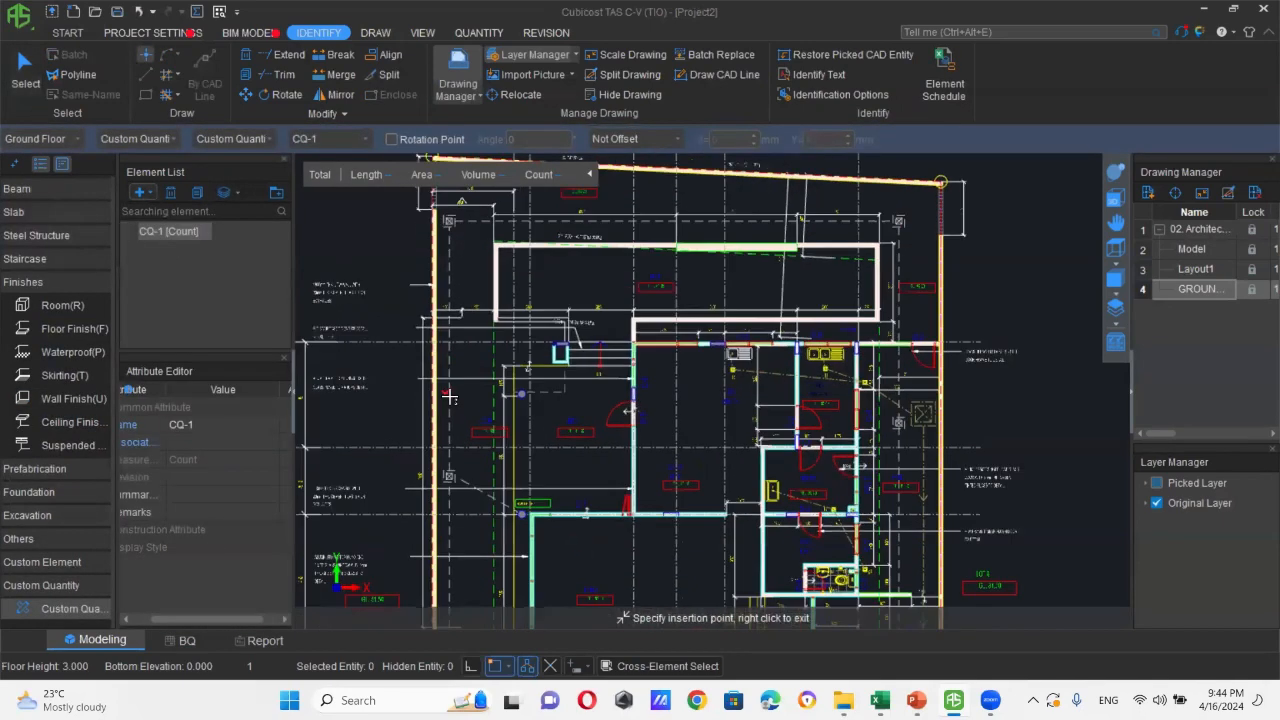
{"action": "left_click", "coordinate": [557, 387]}
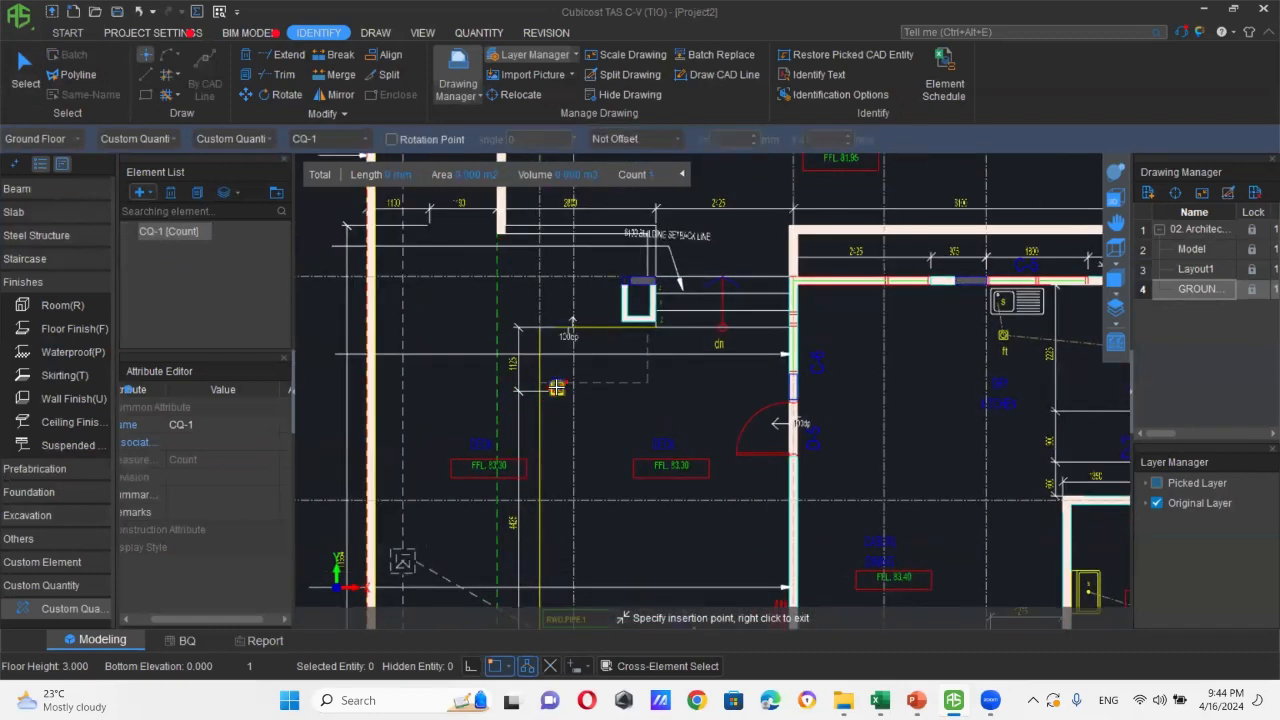
{"action": "left_click", "coordinate": [629, 284]}
{"action": "left_click", "coordinate": [668, 382]}
{"action": "left_click", "coordinate": [699, 458]}
{"action": "left_click", "coordinate": [531, 472]}
{"action": "left_click", "coordinate": [382, 427]}
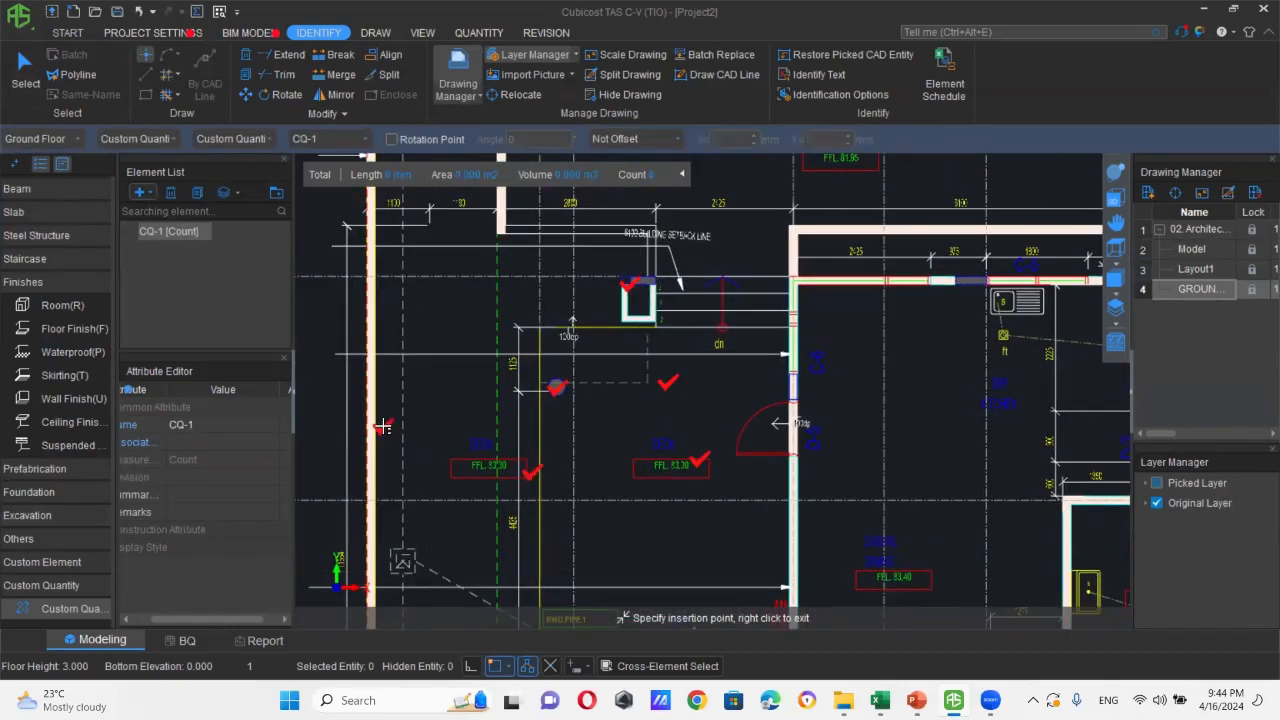
{"action": "left_click", "coordinate": [445, 316]}
{"action": "left_click", "coordinate": [571, 313]}
{"action": "left_click", "coordinate": [350, 297]}
- Create an Area custom quantity and draw a rectangle of about 21.2 m2 over the room beside the kitchen sink
{"action": "left_click", "coordinate": [143, 191]}
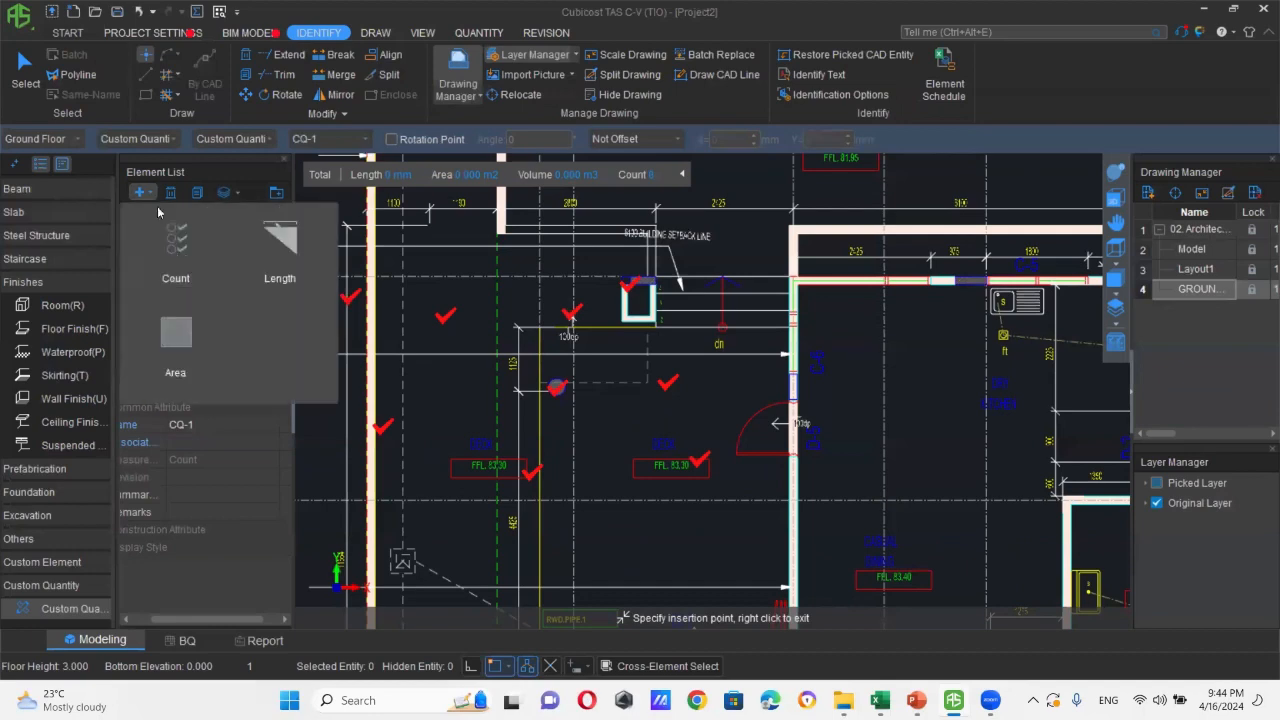
{"action": "left_click", "coordinate": [177, 336]}
{"action": "scroll", "coordinate": [691, 415], "scroll_direction": "down", "scroll_amount": 2}
{"action": "scroll", "coordinate": [691, 415], "scroll_direction": "down", "scroll_amount": 1}
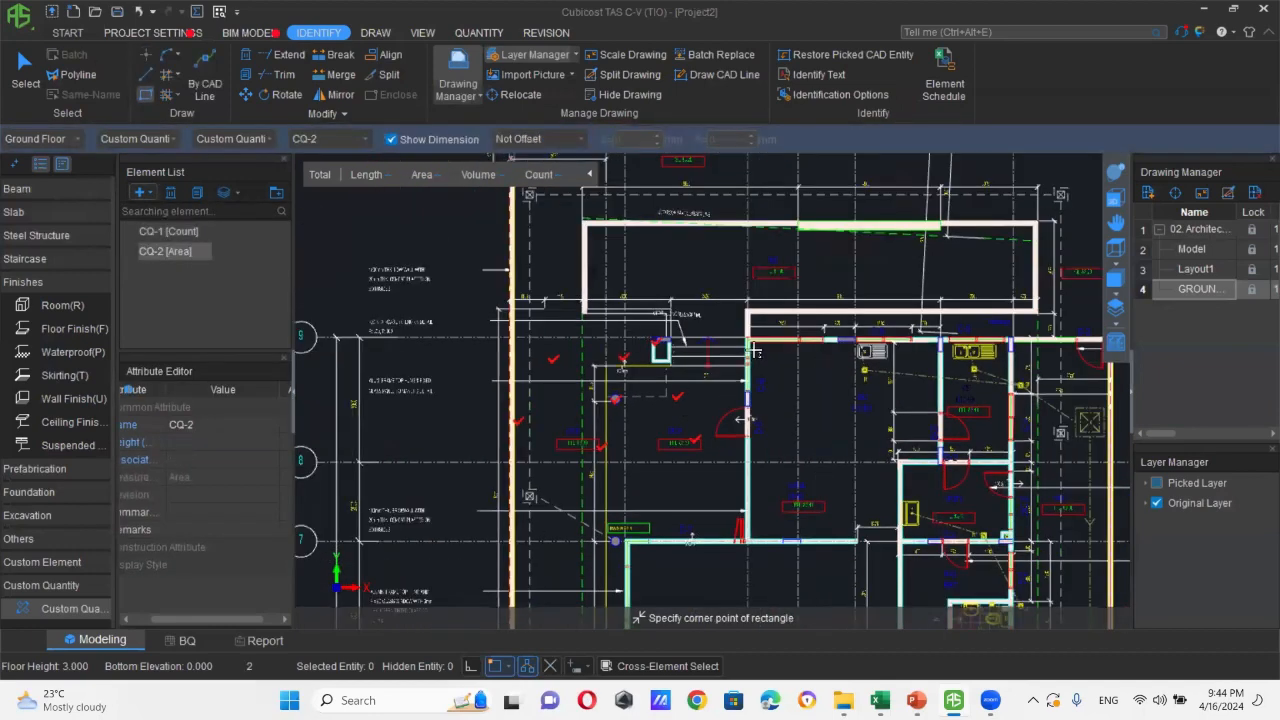
{"action": "left_click", "coordinate": [750, 341]}
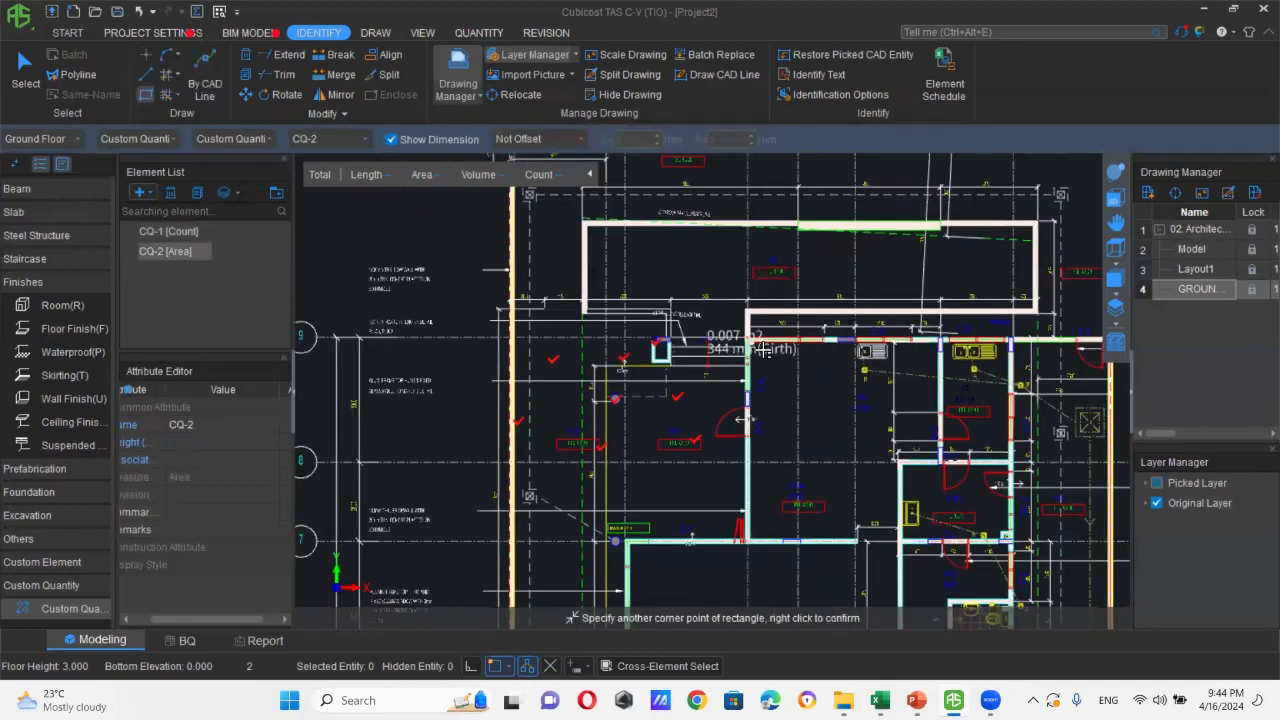
{"action": "left_click", "coordinate": [858, 541]}
{"action": "scroll", "coordinate": [728, 481], "scroll_direction": "up", "scroll_amount": 2}
{"action": "scroll", "coordinate": [728, 481], "scroll_direction": "up", "scroll_amount": 1}
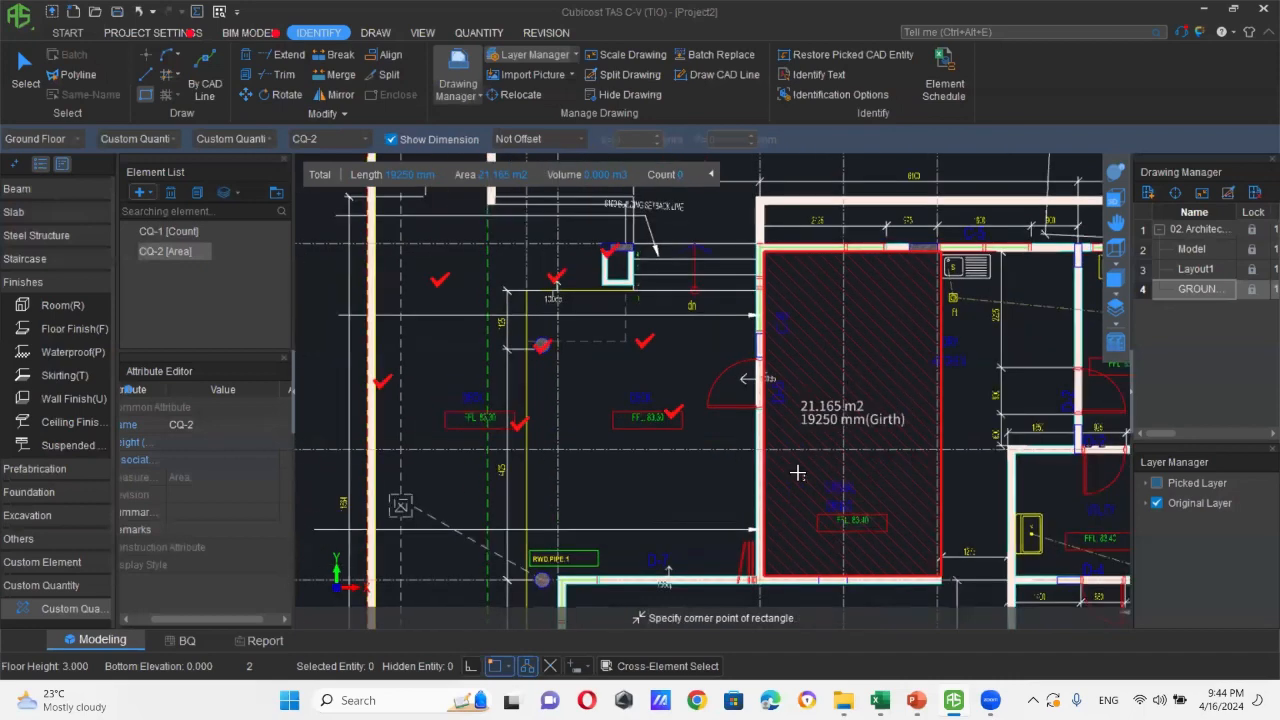
- Create a Length custom quantity and draw a line of about 9100 mm along the horizontal wall above the kitchen
{"action": "left_click", "coordinate": [143, 191]}
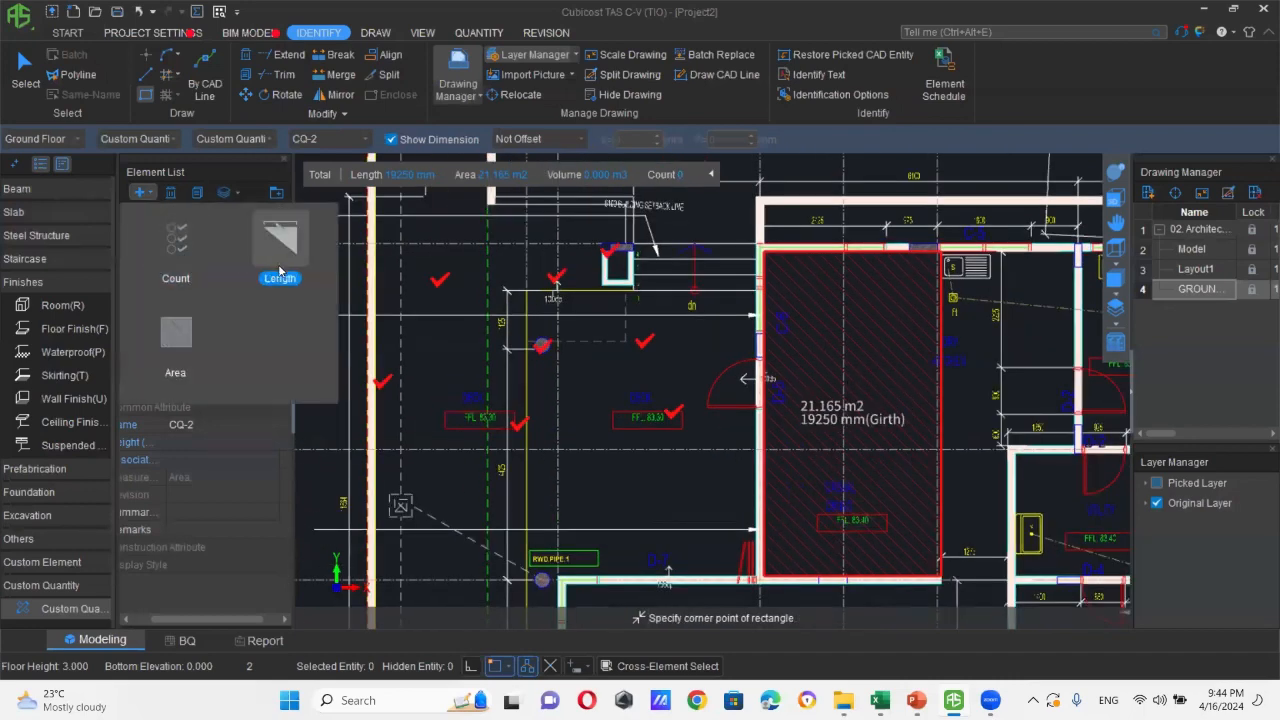
{"action": "left_click", "coordinate": [279, 245]}
{"action": "scroll", "coordinate": [733, 409], "scroll_direction": "down", "scroll_amount": 3}
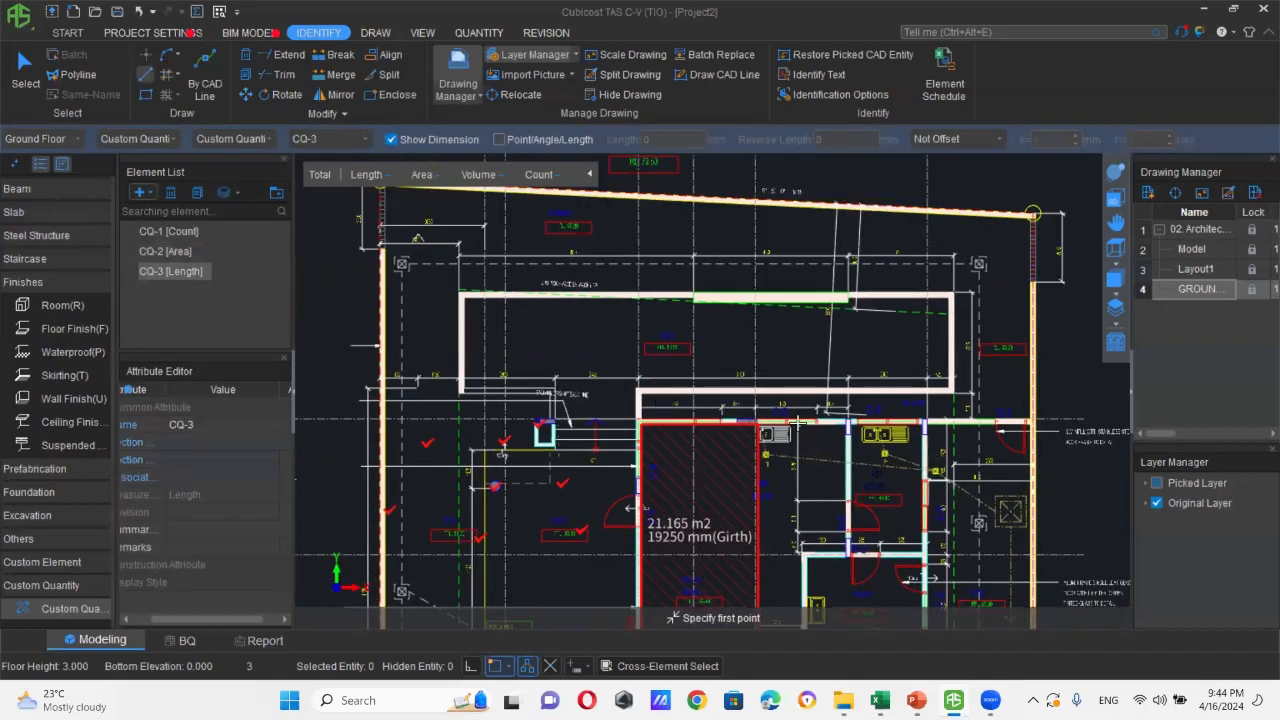
{"action": "scroll", "coordinate": [908, 435], "scroll_direction": "up", "scroll_amount": 2}
{"action": "left_click", "coordinate": [557, 373]}
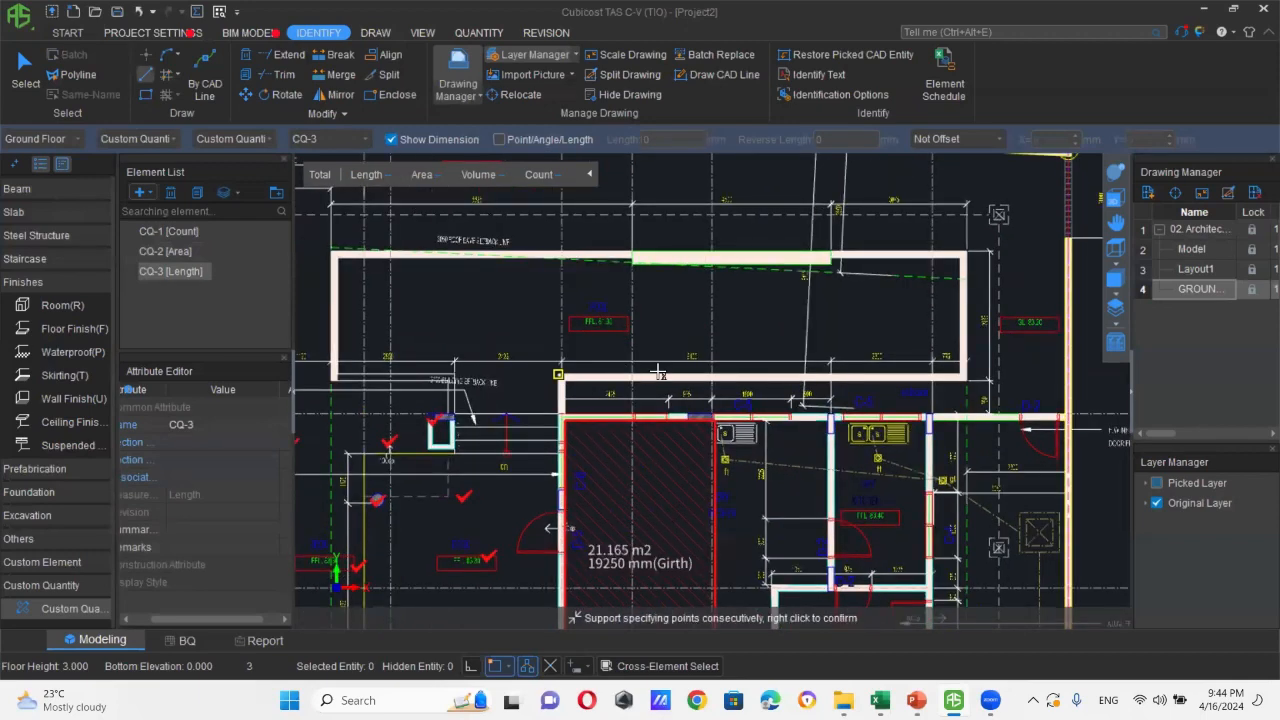
{"action": "left_click", "coordinate": [958, 372]}
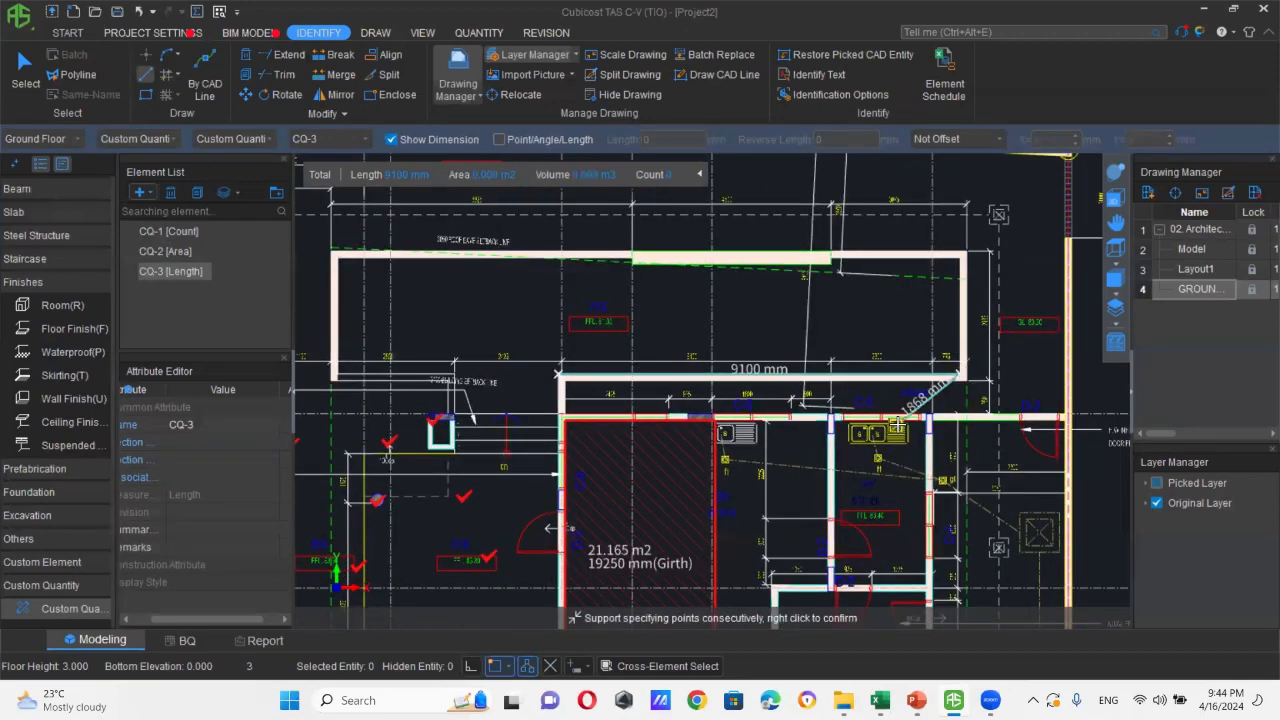
{"action": "right_click", "coordinate": [958, 372]}
- Examine the custom count, area and length markings among the walls in 3D and return to the 2D plan
{"action": "scroll", "coordinate": [800, 470], "scroll_direction": "down", "scroll_amount": 5}
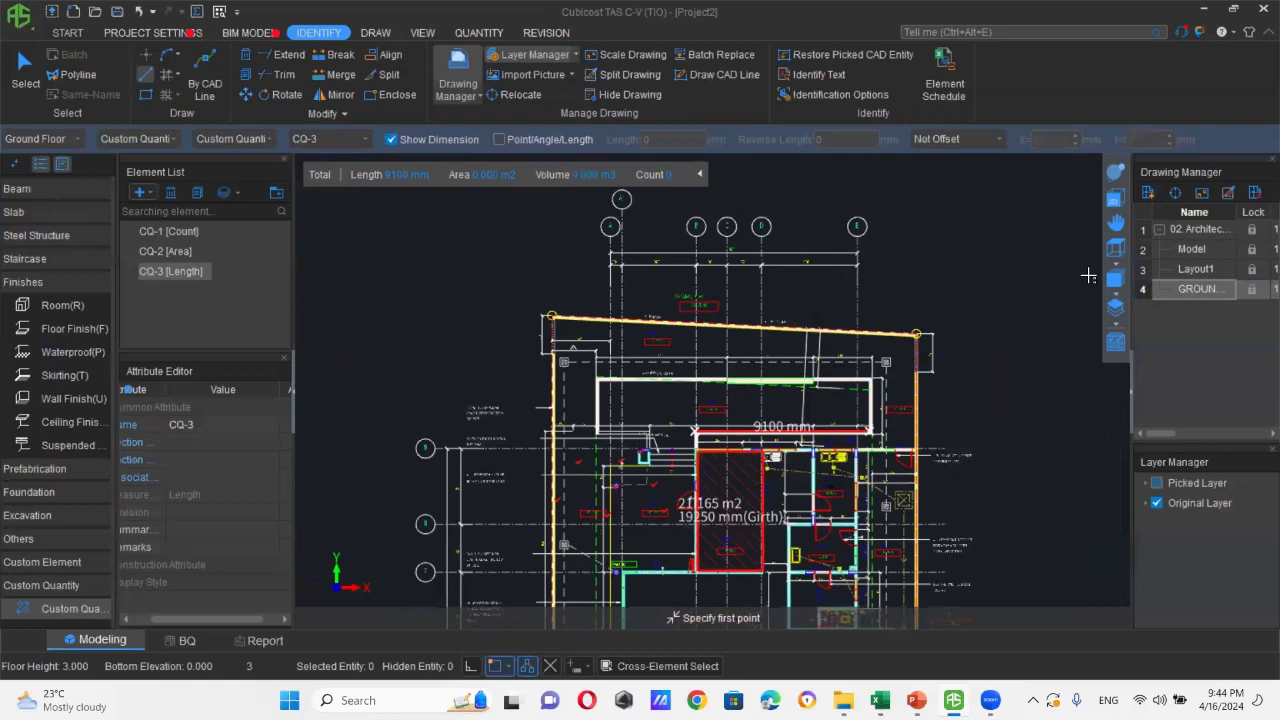
{"action": "left_click", "coordinate": [1116, 173]}
{"action": "left_click_drag", "start_coordinate": [792, 510], "coordinate": [766, 432]}
{"action": "scroll", "coordinate": [768, 432], "scroll_direction": "up", "scroll_amount": 5}
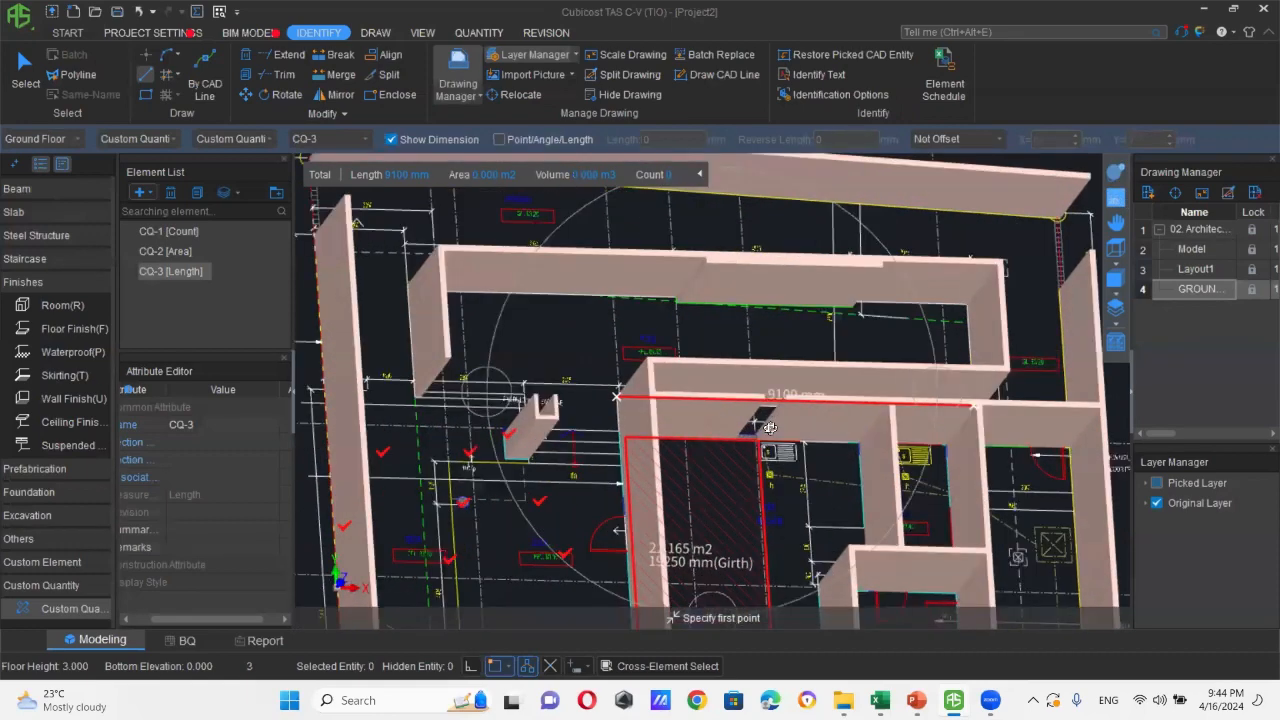
{"action": "left_click_drag", "start_coordinate": [778, 341], "coordinate": [835, 376]}
{"action": "scroll", "coordinate": [937, 396], "scroll_direction": "down", "scroll_amount": 5}
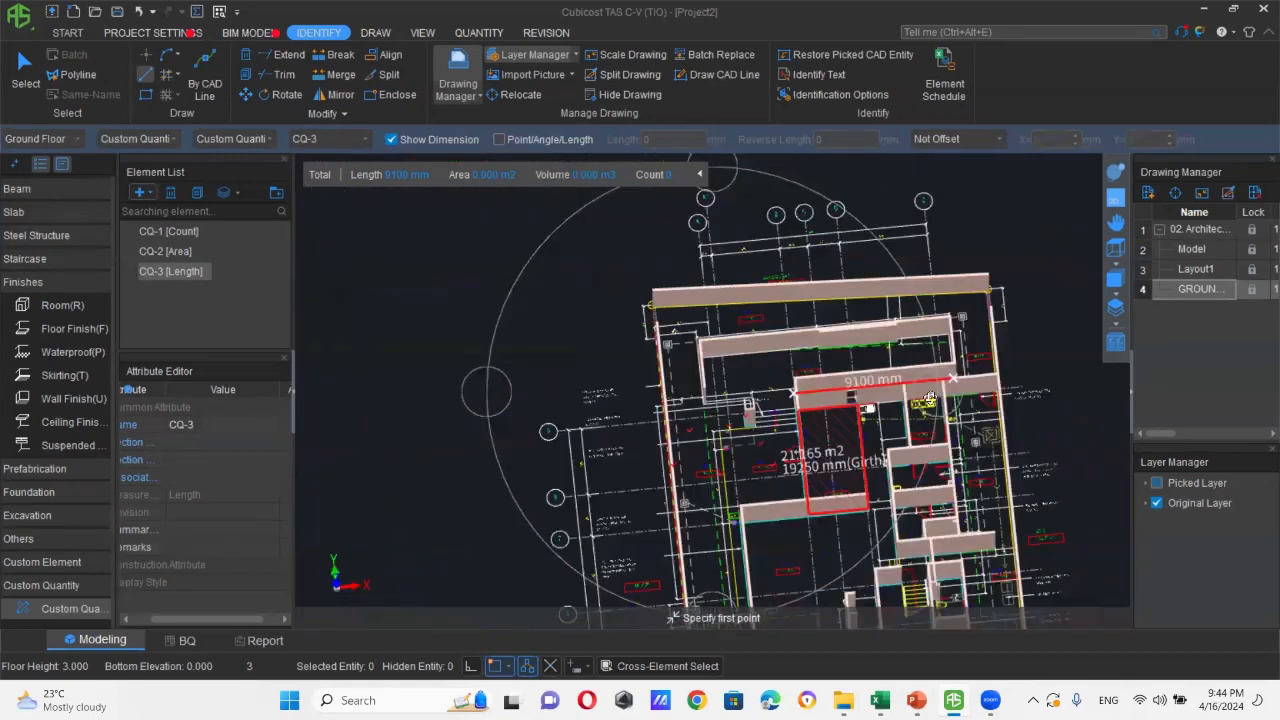
{"action": "left_click", "coordinate": [1119, 197]}
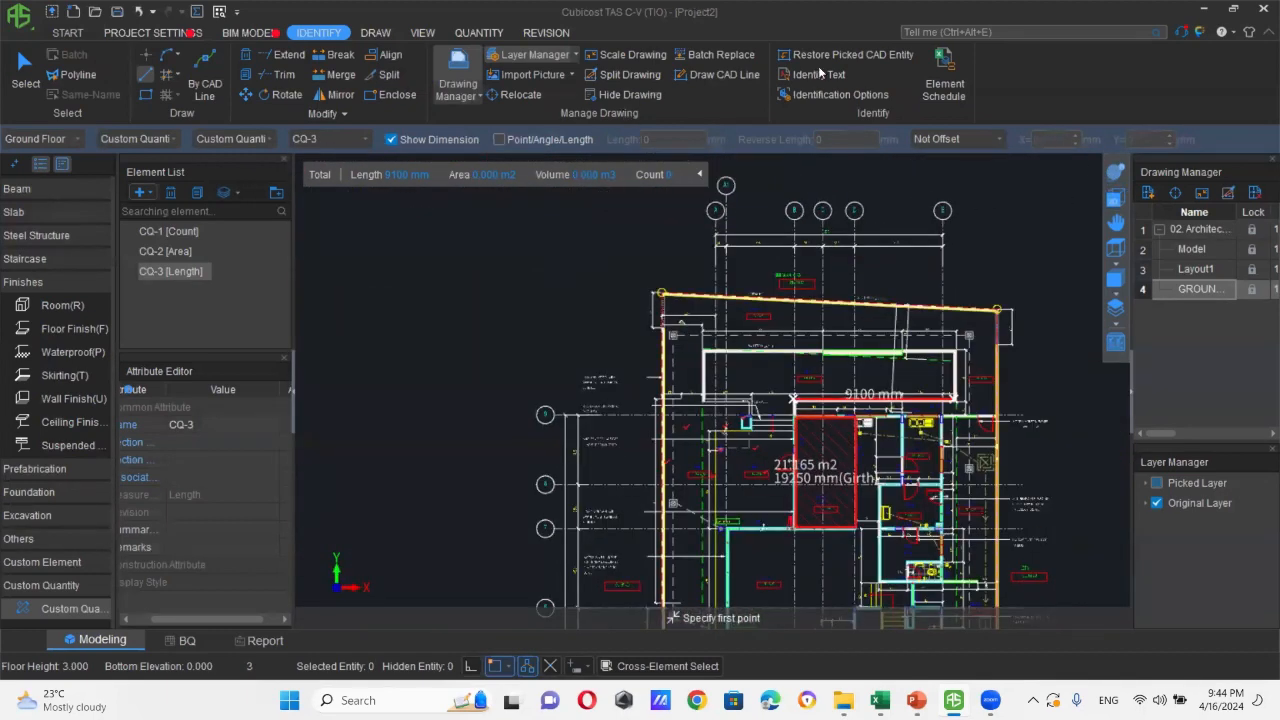